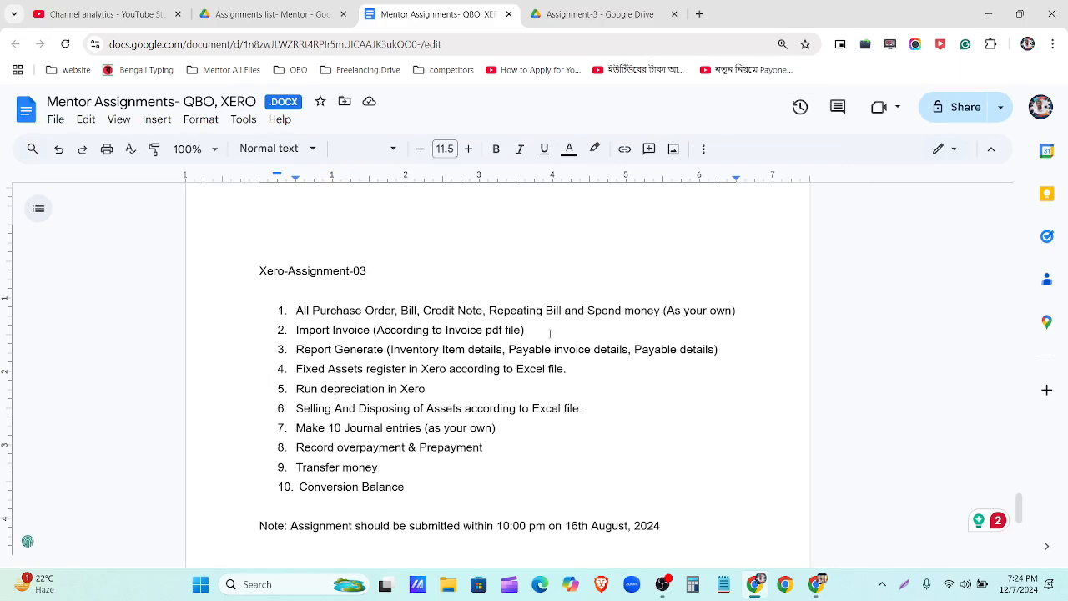
Step: Select the Import Invoice, Report Generate and Fixed Assets task lines in the assignment document
{"action": "triple_click", "coordinate": [359, 331]}
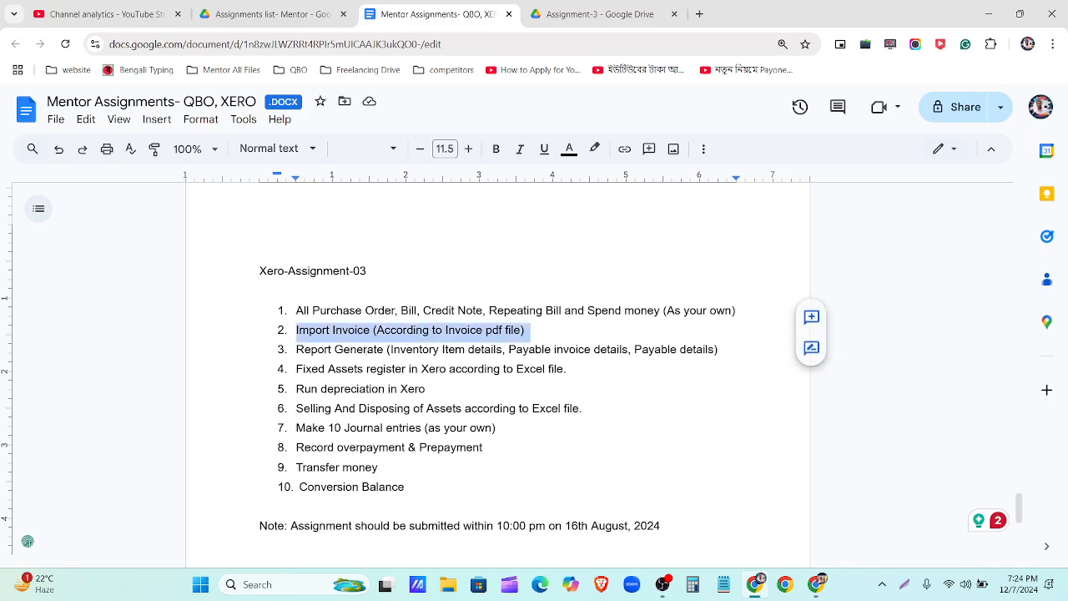
{"action": "triple_click", "coordinate": [360, 349]}
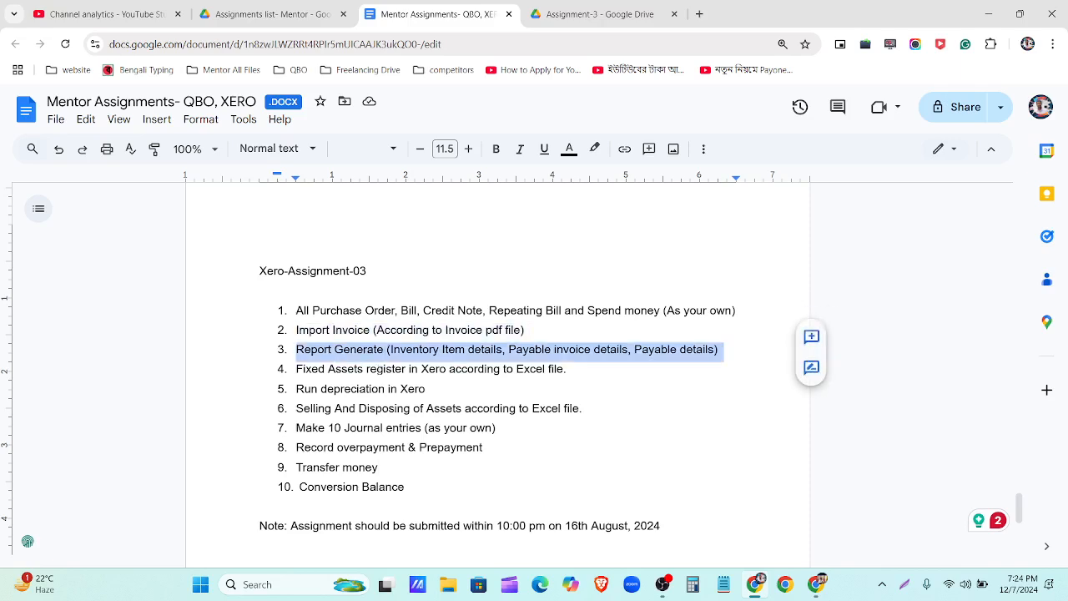
{"action": "triple_click", "coordinate": [380, 369]}
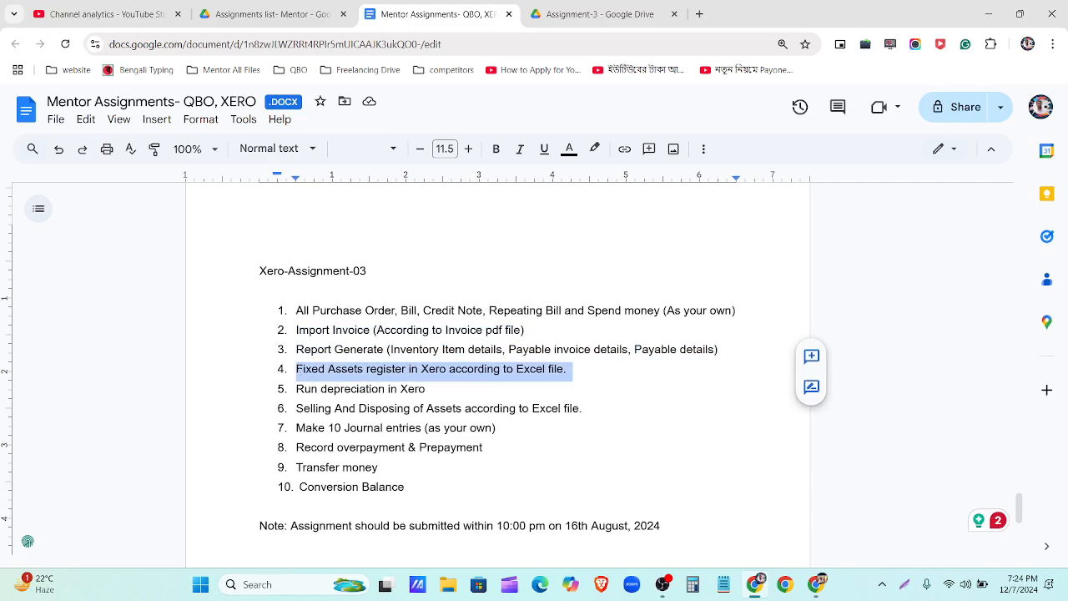
{"action": "left_click_drag", "start_coordinate": [295, 368], "coordinate": [596, 410]}
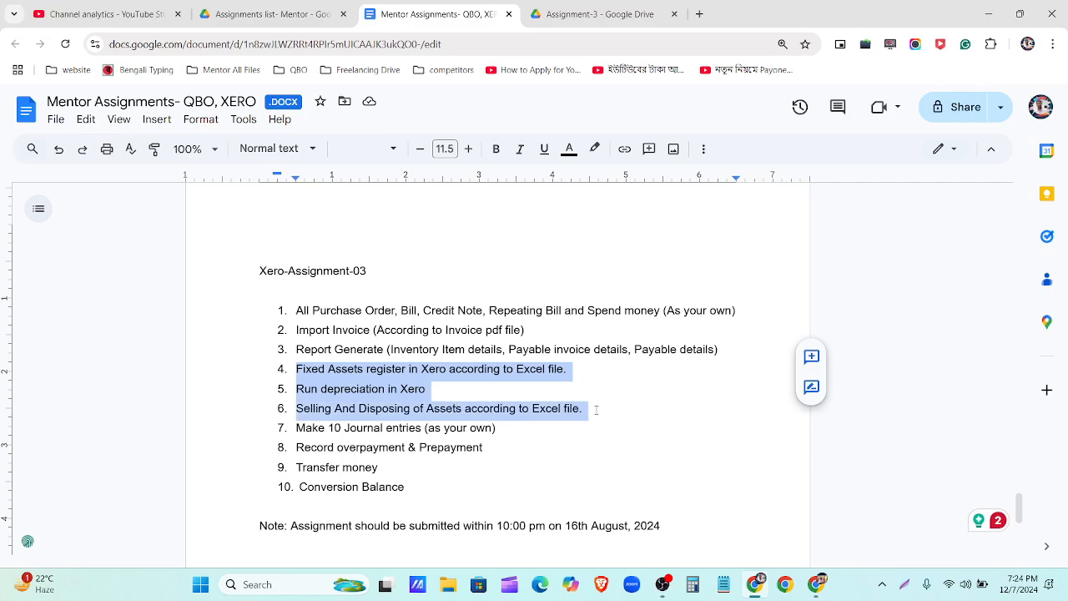
{"action": "double_click", "coordinate": [307, 428]}
{"action": "left_click", "coordinate": [307, 428]}
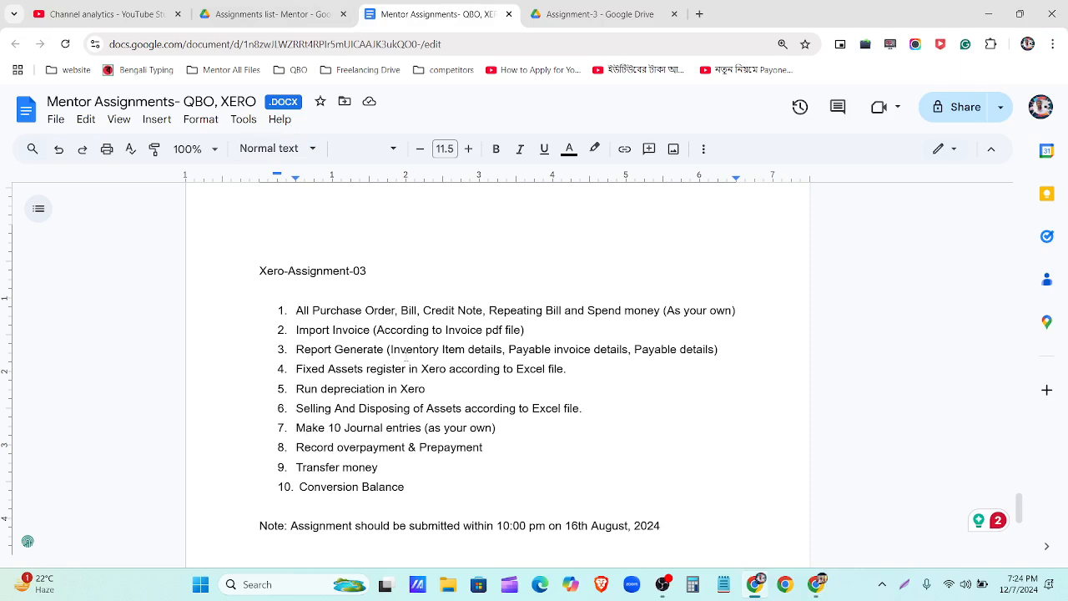
Step: Glance at the Assignment-3 Drive folder, then go to Xero's Purchases overview via the Business menu
{"action": "mouse_move", "coordinate": [821, 590]}
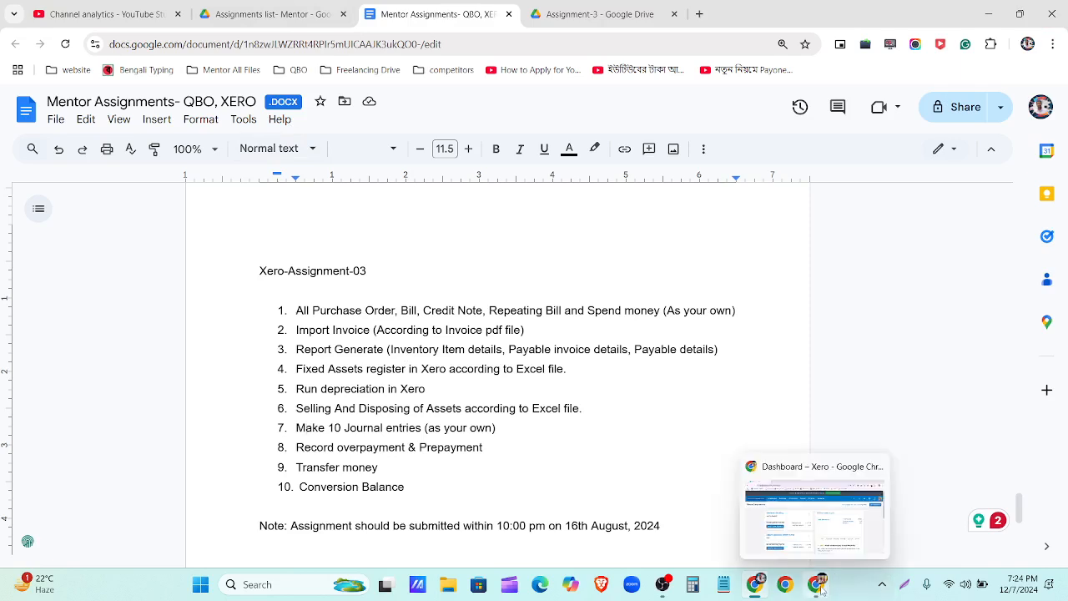
{"action": "left_click", "coordinate": [600, 14]}
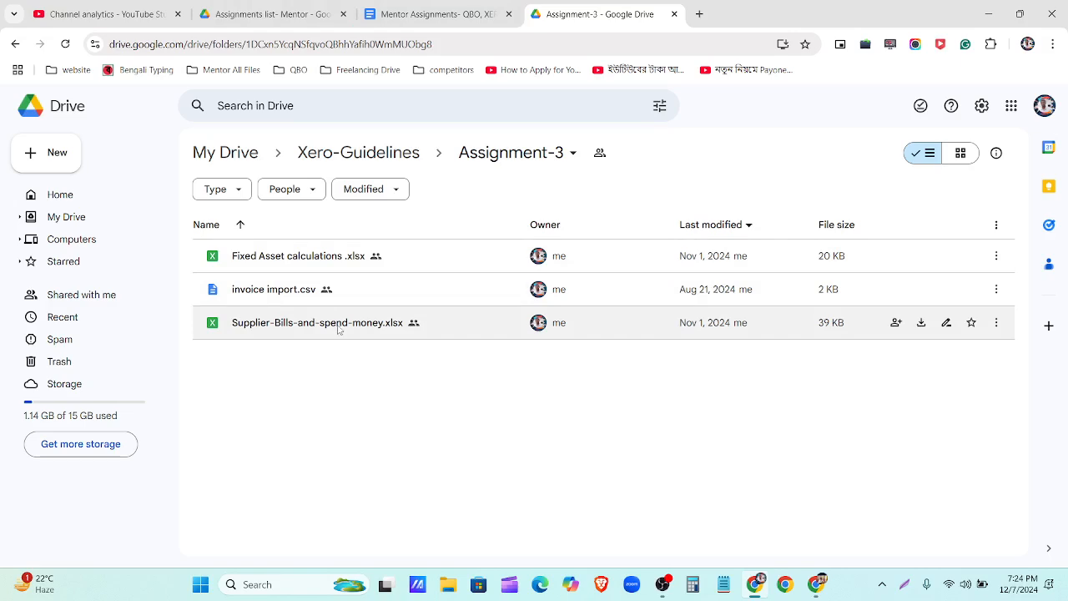
{"action": "left_click", "coordinate": [423, 12]}
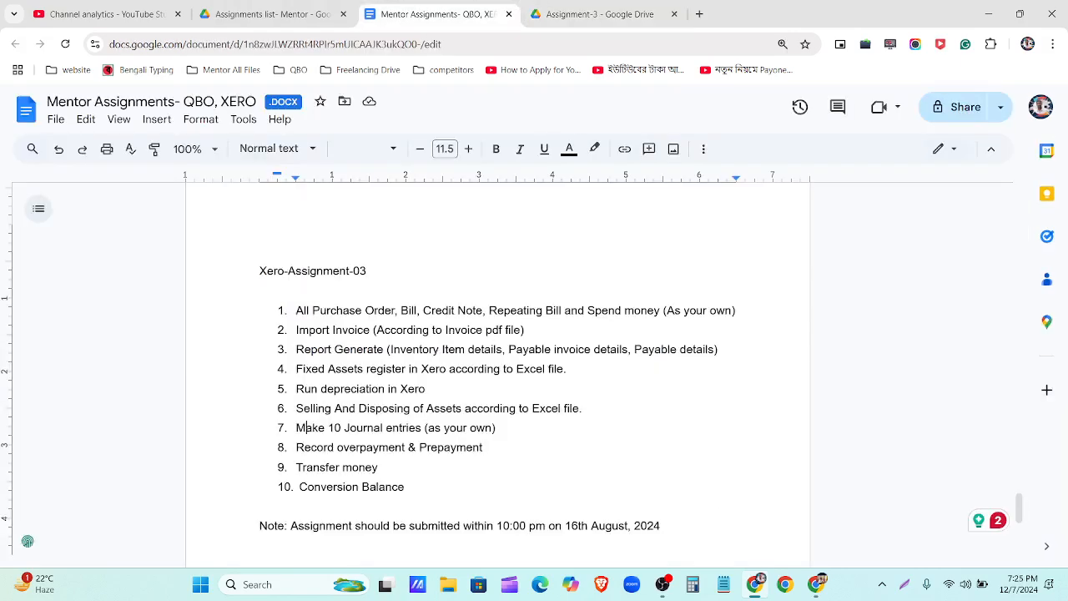
{"action": "left_click", "coordinate": [816, 584]}
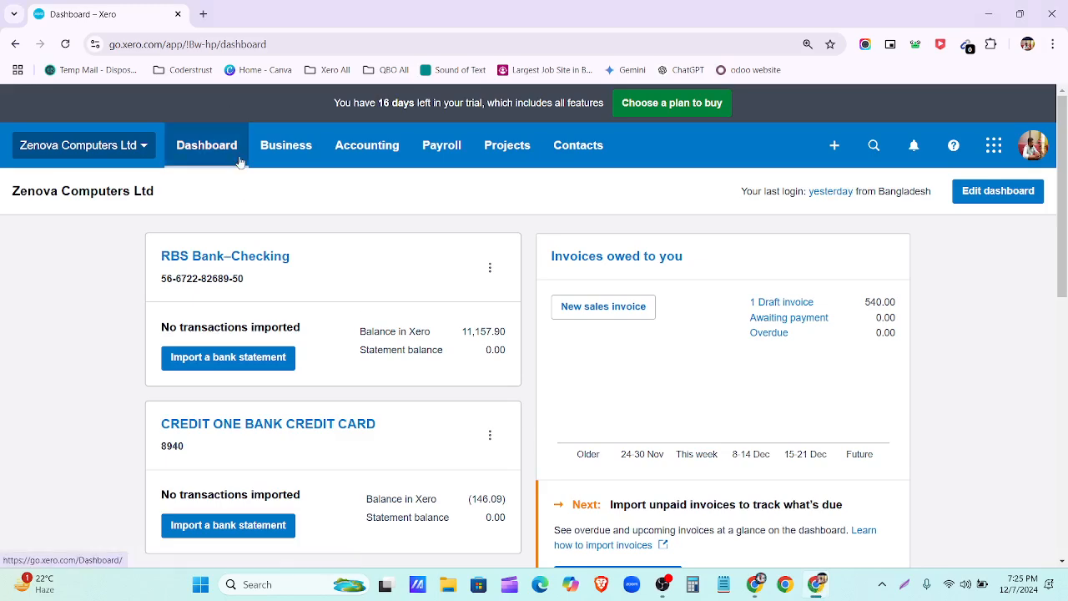
{"action": "left_click", "coordinate": [292, 150]}
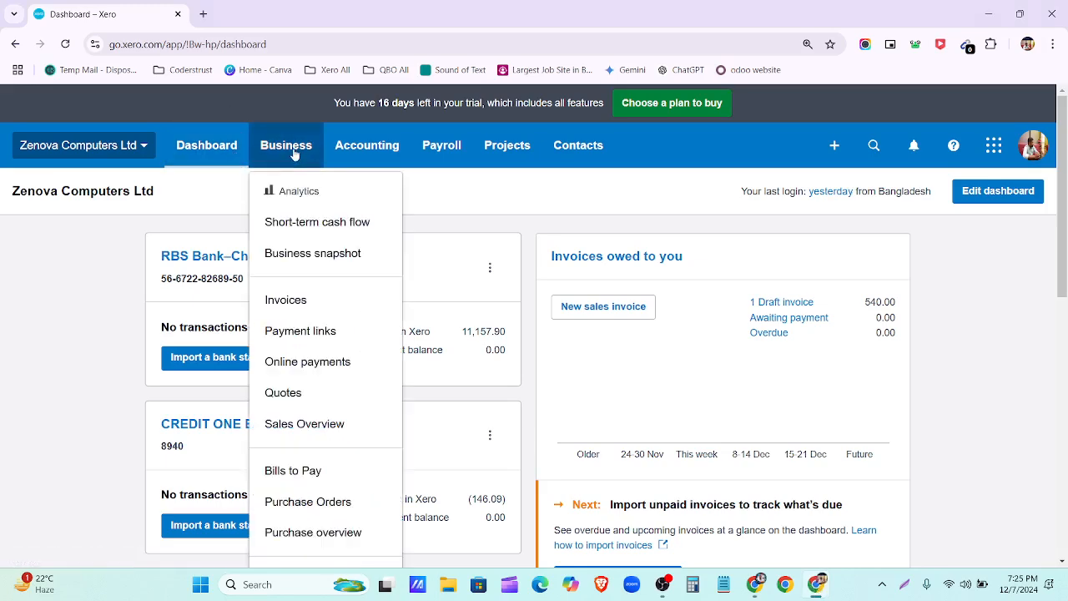
{"action": "scroll", "coordinate": [294, 156], "scroll_direction": "down", "scroll_amount": 1}
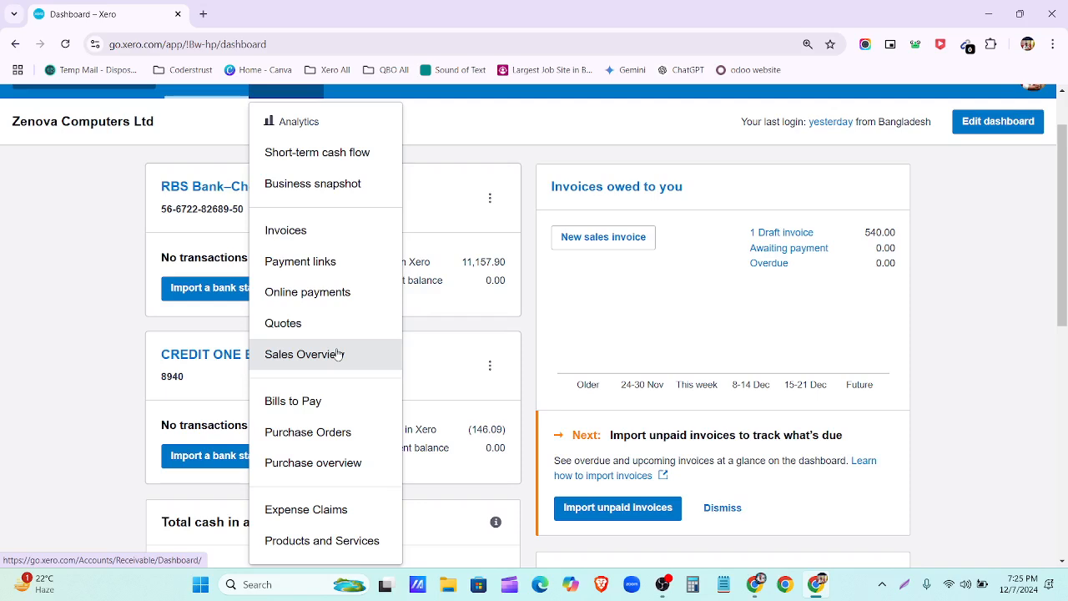
{"action": "left_click", "coordinate": [349, 470]}
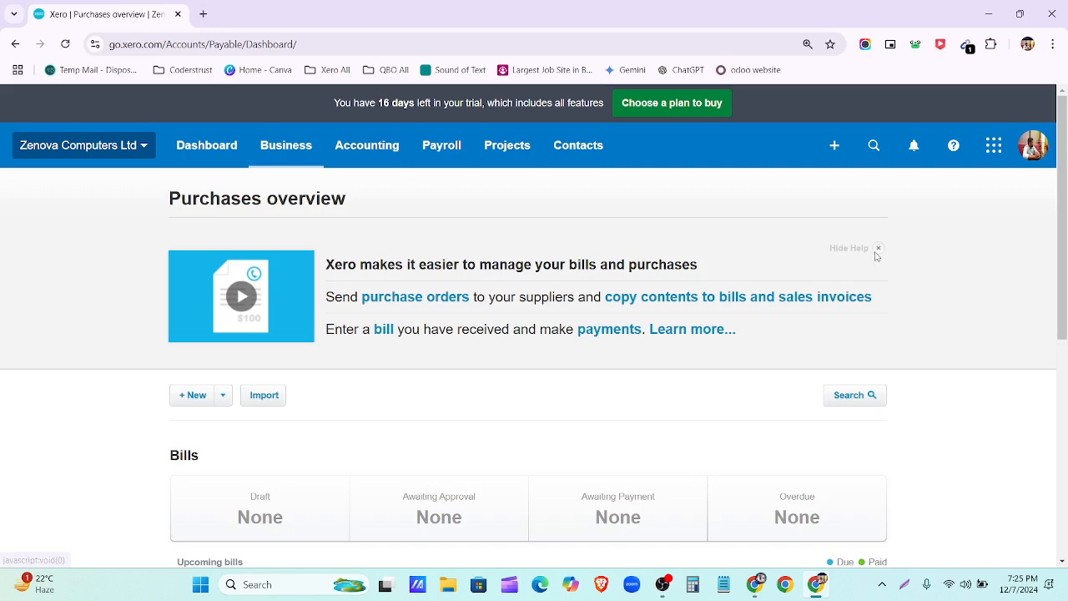
Step: Hide the help banner on the Purchases overview and scroll through the Bills summary
{"action": "left_click", "coordinate": [877, 248]}
{"action": "scroll", "coordinate": [322, 272], "scroll_direction": "down", "scroll_amount": 3}
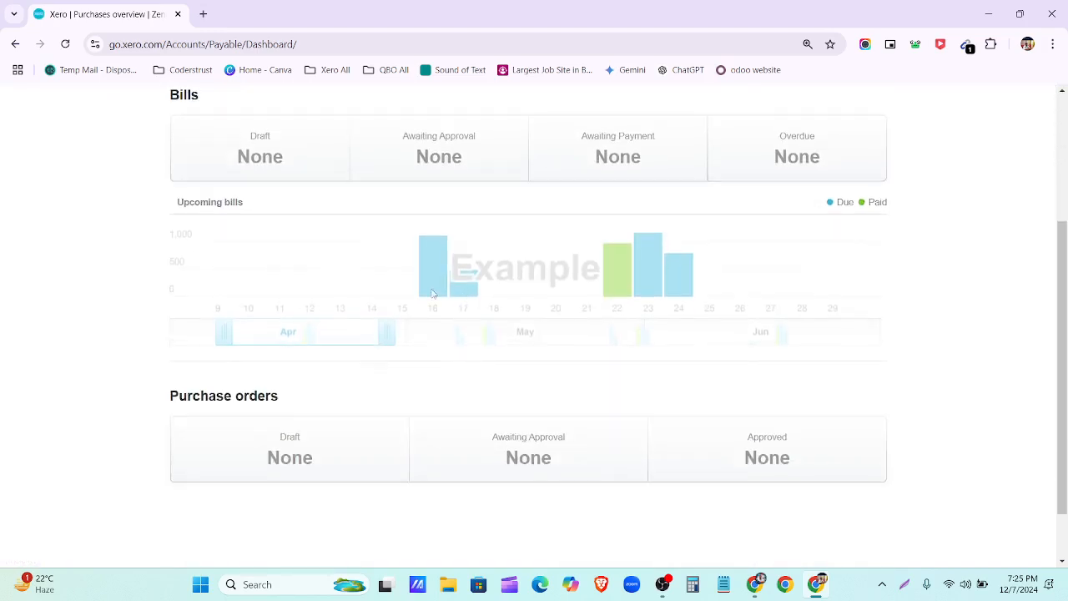
{"action": "scroll", "coordinate": [336, 229], "scroll_direction": "up", "scroll_amount": 3}
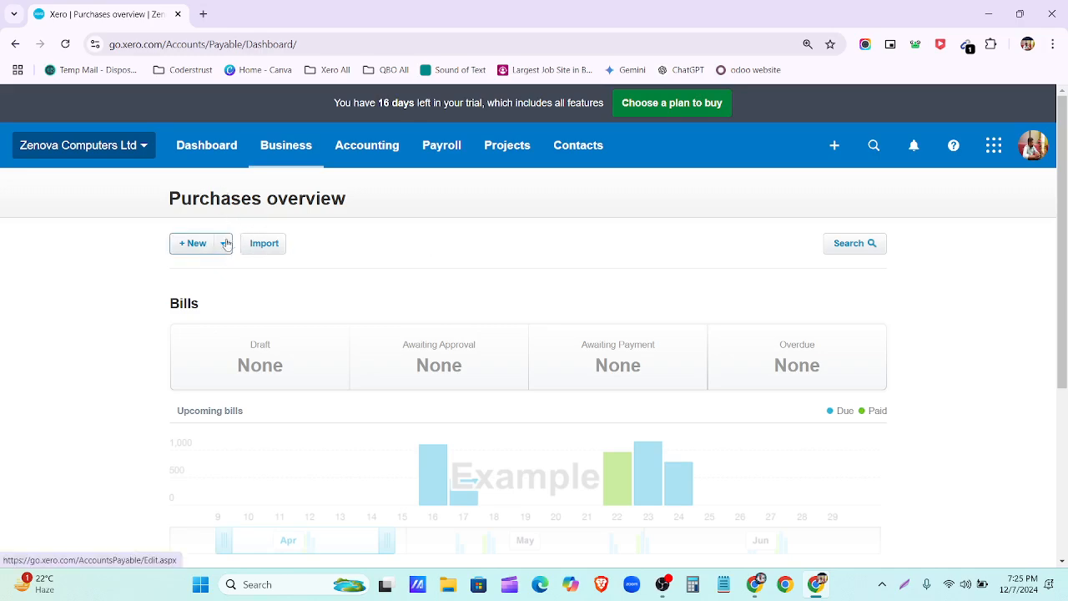
{"action": "scroll", "coordinate": [226, 251], "scroll_direction": "down", "scroll_amount": 3}
{"action": "scroll", "coordinate": [203, 239], "scroll_direction": "up", "scroll_amount": 2}
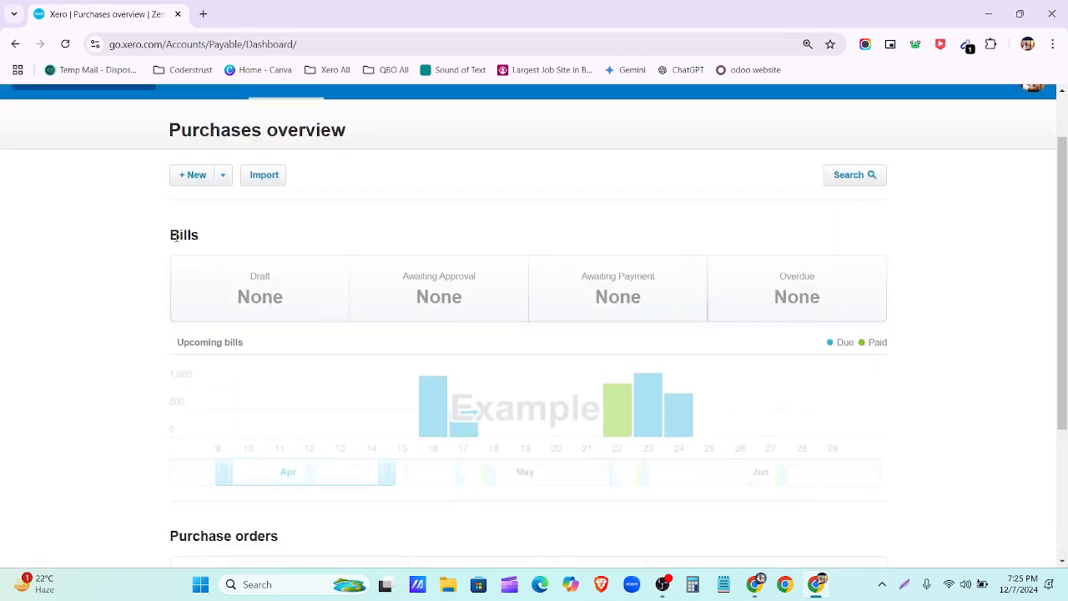
Step: Review the Purchase orders section, then reopen the Business menu
{"action": "left_click_drag", "start_coordinate": [170, 236], "coordinate": [216, 243]}
{"action": "scroll", "coordinate": [263, 266], "scroll_direction": "down", "scroll_amount": 3}
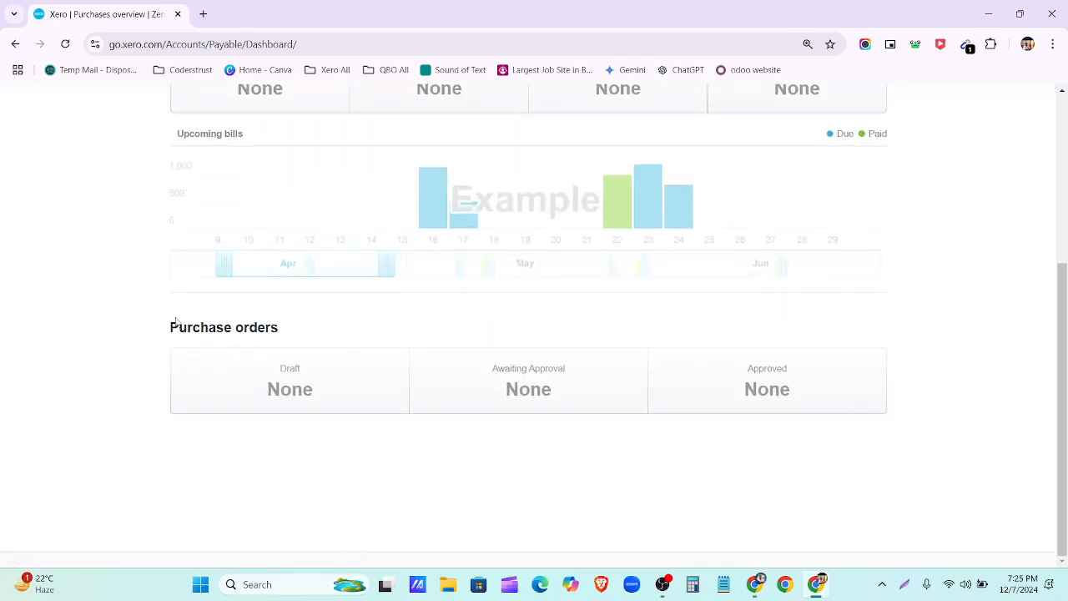
{"action": "left_click_drag", "start_coordinate": [175, 322], "coordinate": [300, 334]}
{"action": "left_click", "coordinate": [305, 334]}
{"action": "scroll", "coordinate": [304, 334], "scroll_direction": "up", "scroll_amount": 2}
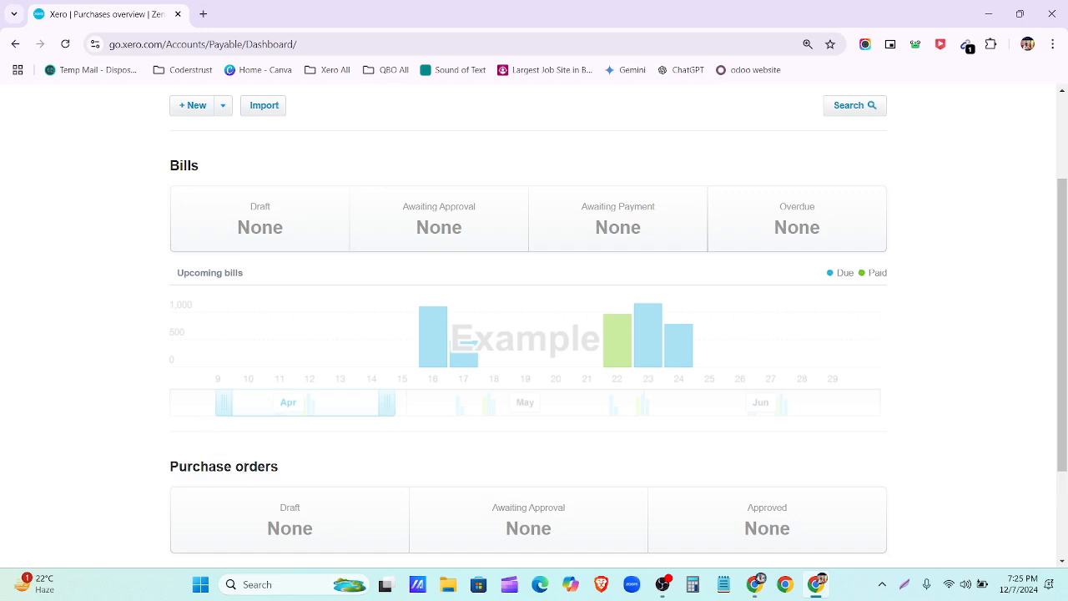
{"action": "left_click_drag", "start_coordinate": [279, 466], "coordinate": [169, 466]}
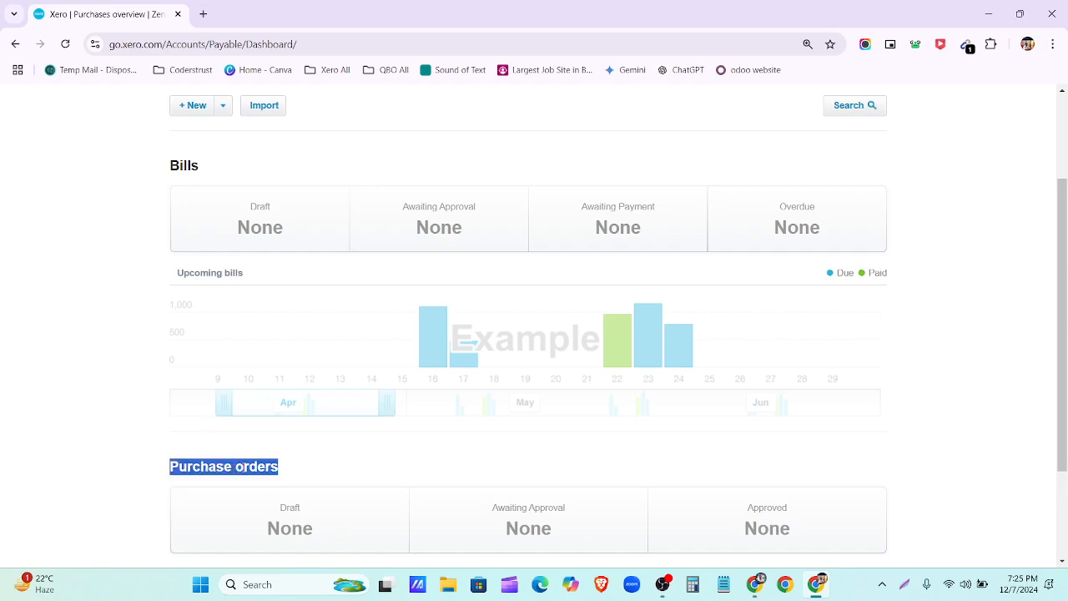
{"action": "scroll", "coordinate": [179, 234], "scroll_direction": "up", "scroll_amount": 2}
{"action": "left_click", "coordinate": [278, 147]}
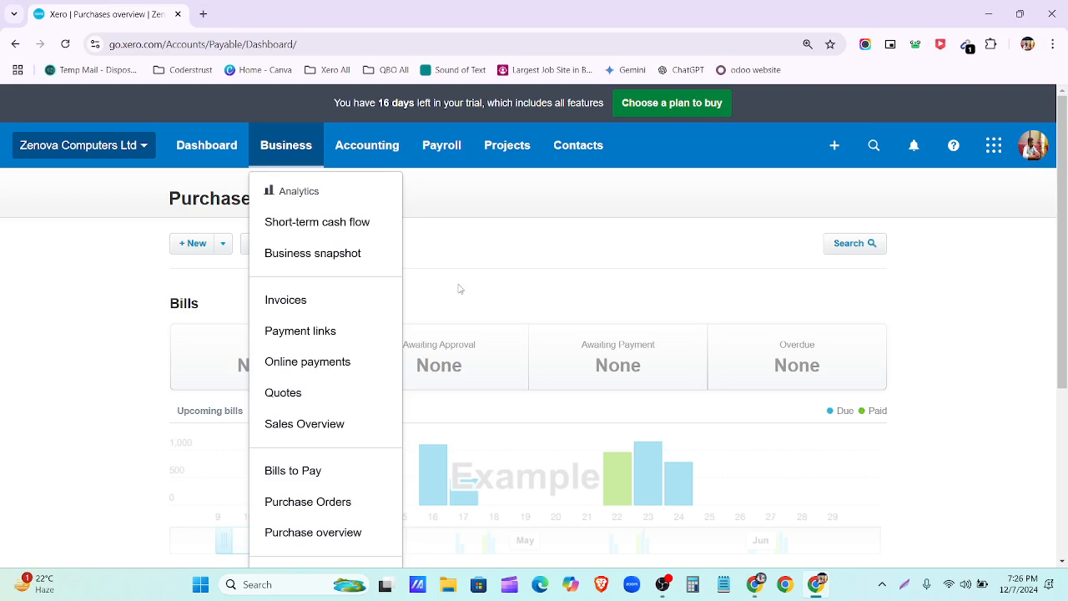
Step: Close the Business menu and look over the + New purchase document options
{"action": "left_click", "coordinate": [504, 268]}
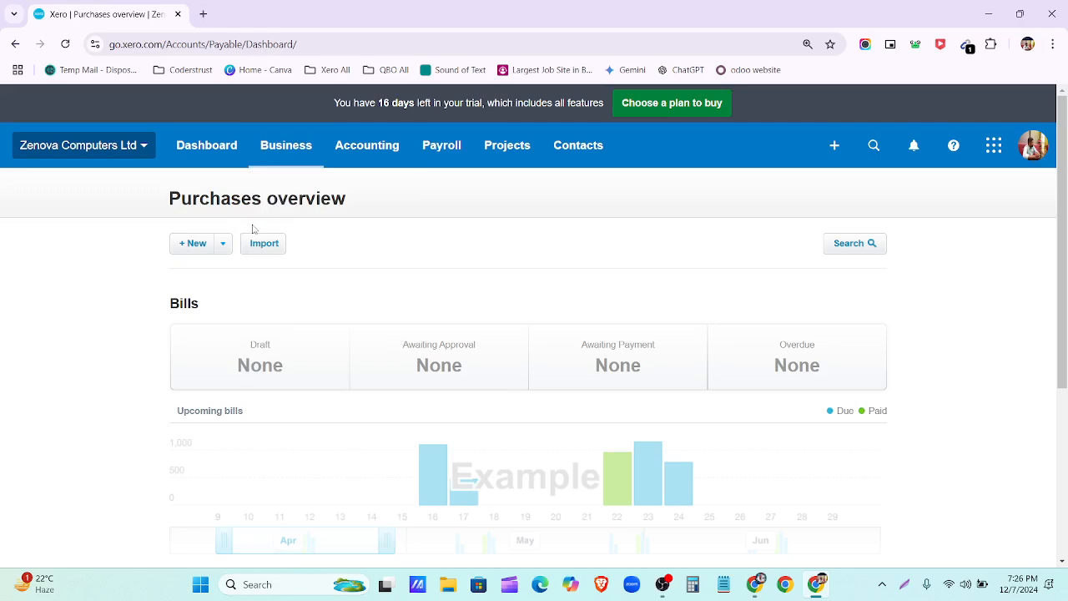
{"action": "scroll", "coordinate": [255, 334], "scroll_direction": "down", "scroll_amount": 3}
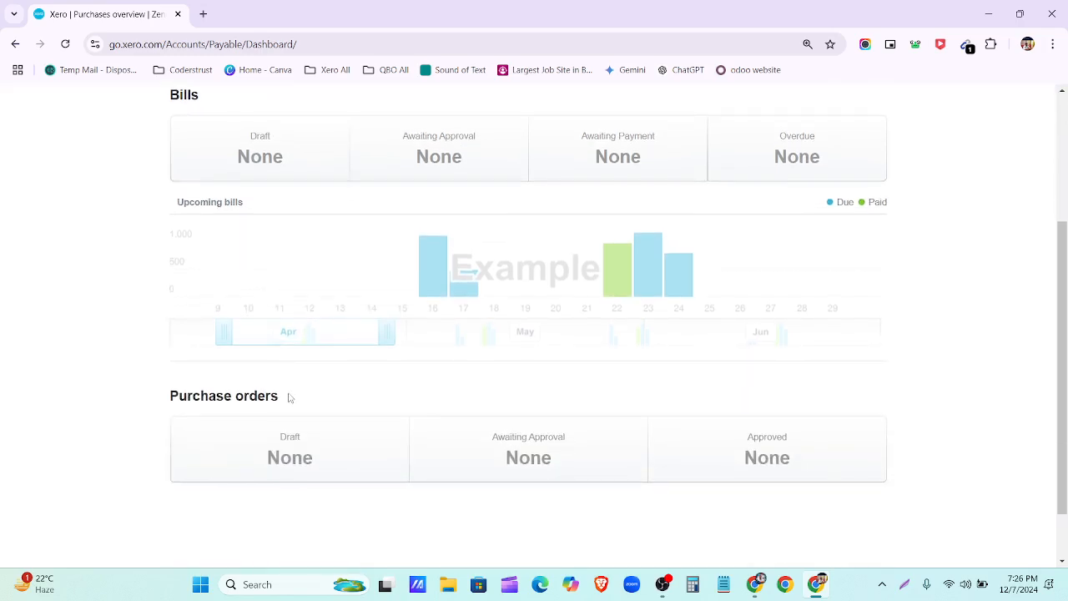
{"action": "left_click_drag", "start_coordinate": [289, 397], "coordinate": [131, 399]}
{"action": "scroll", "coordinate": [131, 399], "scroll_direction": "up", "scroll_amount": 2}
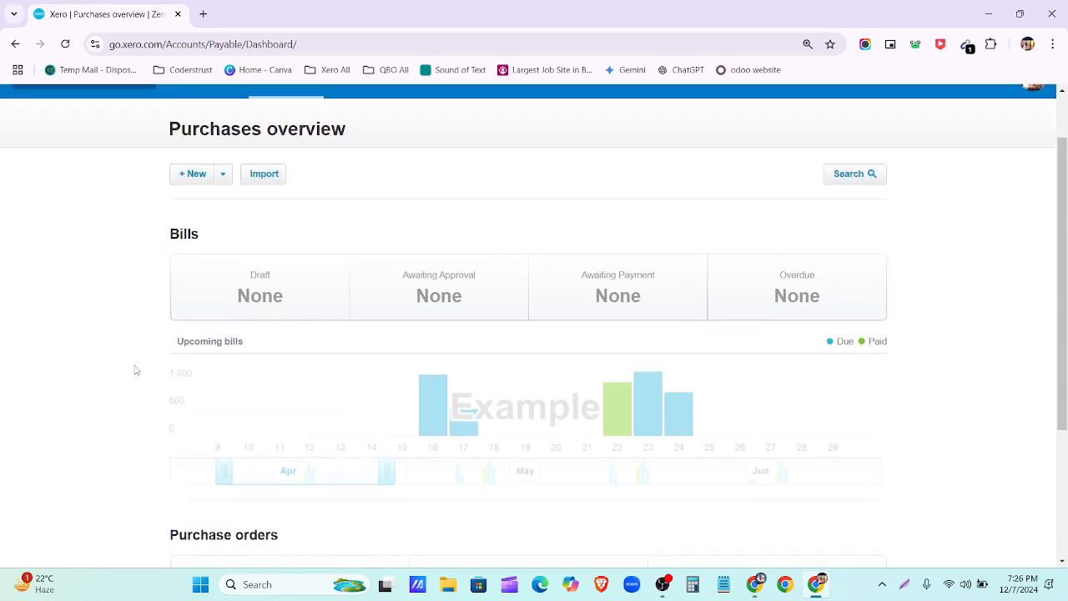
{"action": "scroll", "coordinate": [189, 323], "scroll_direction": "up", "scroll_amount": 1}
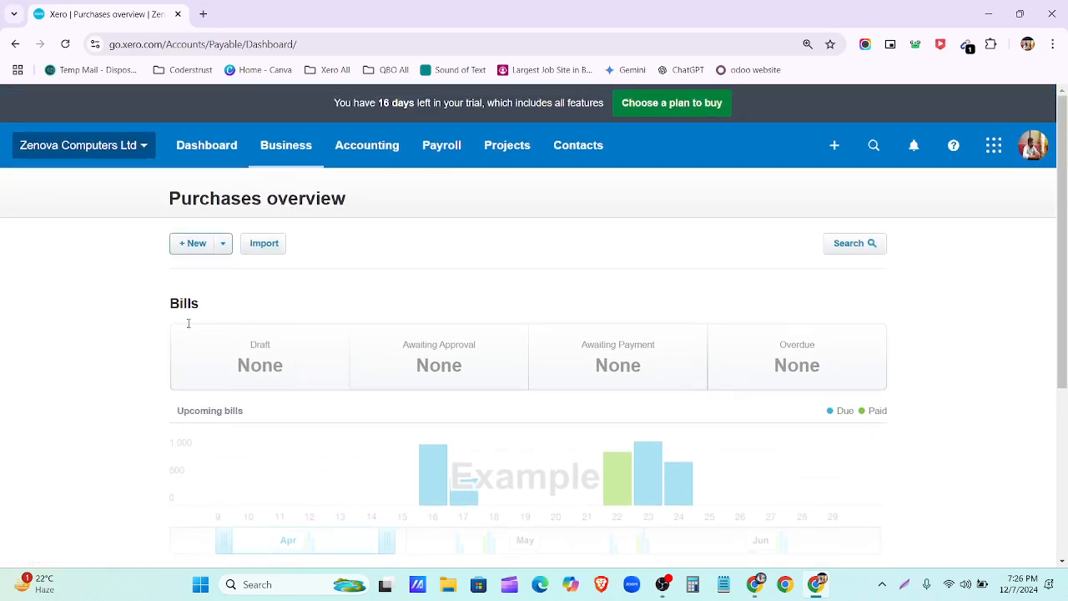
{"action": "left_click", "coordinate": [223, 244]}
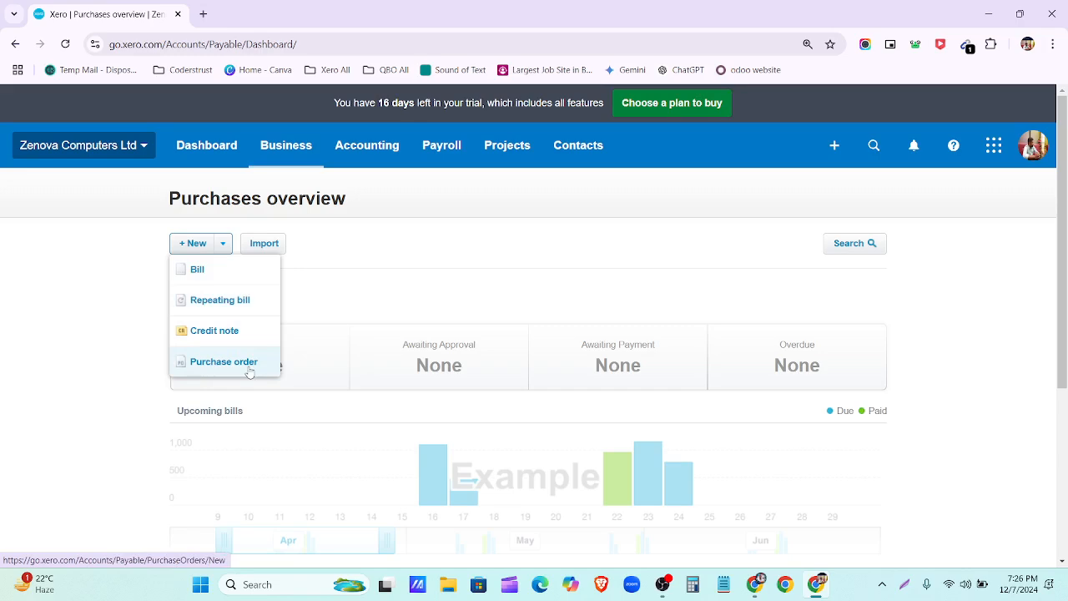
{"action": "left_click", "coordinate": [358, 245]}
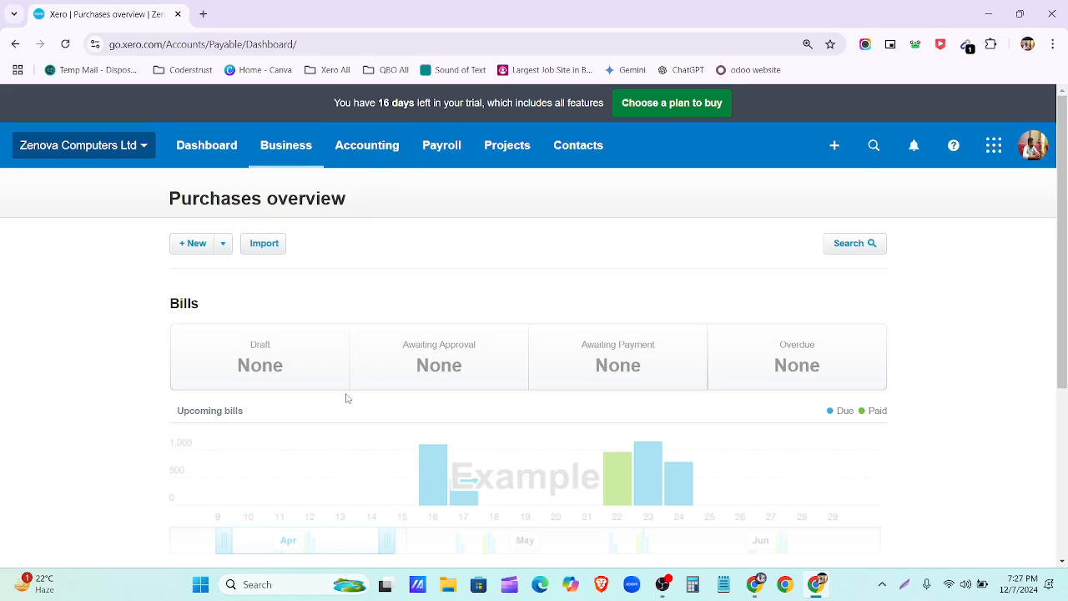
Step: Browse the header + Create new menu, then return to the Google Docs assignment list
{"action": "left_click", "coordinate": [834, 148]}
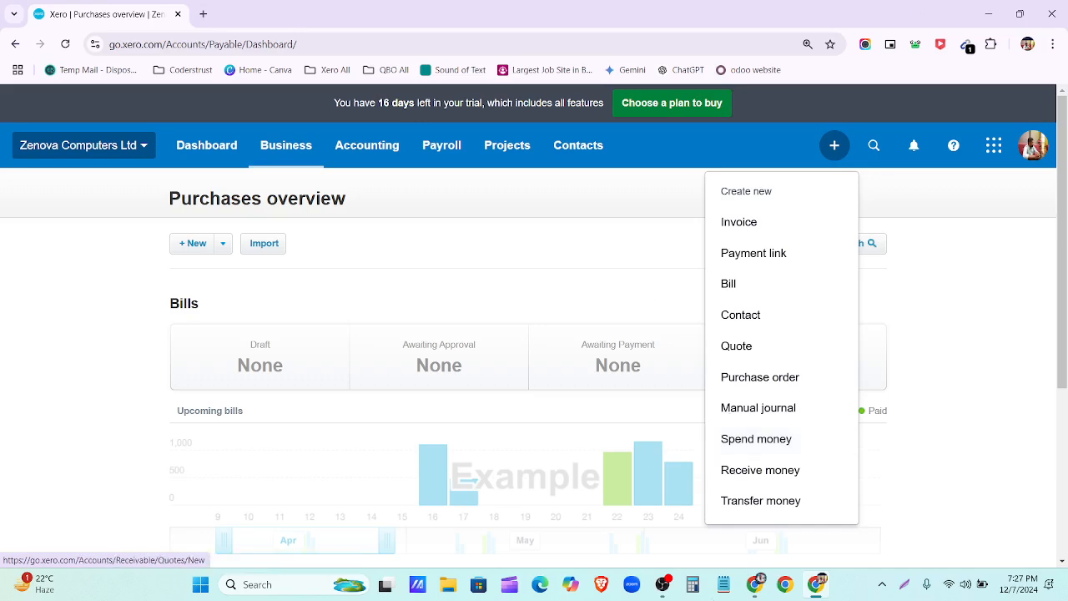
{"action": "scroll", "coordinate": [350, 472], "scroll_direction": "down", "scroll_amount": 1}
{"action": "scroll", "coordinate": [340, 284], "scroll_direction": "up", "scroll_amount": 1}
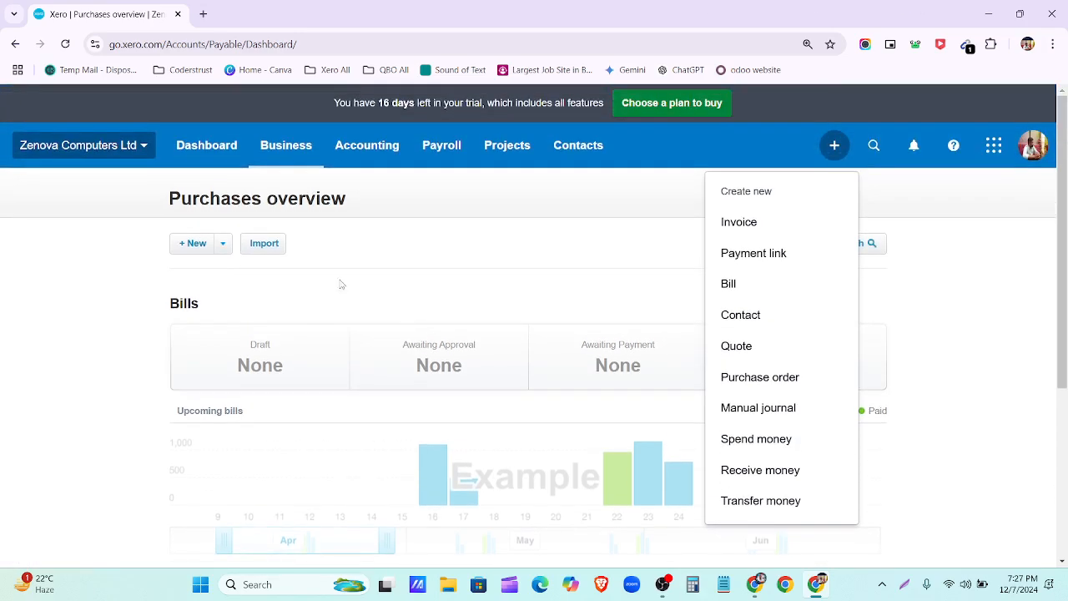
{"action": "left_click", "coordinate": [342, 284]}
{"action": "left_click", "coordinate": [754, 584]}
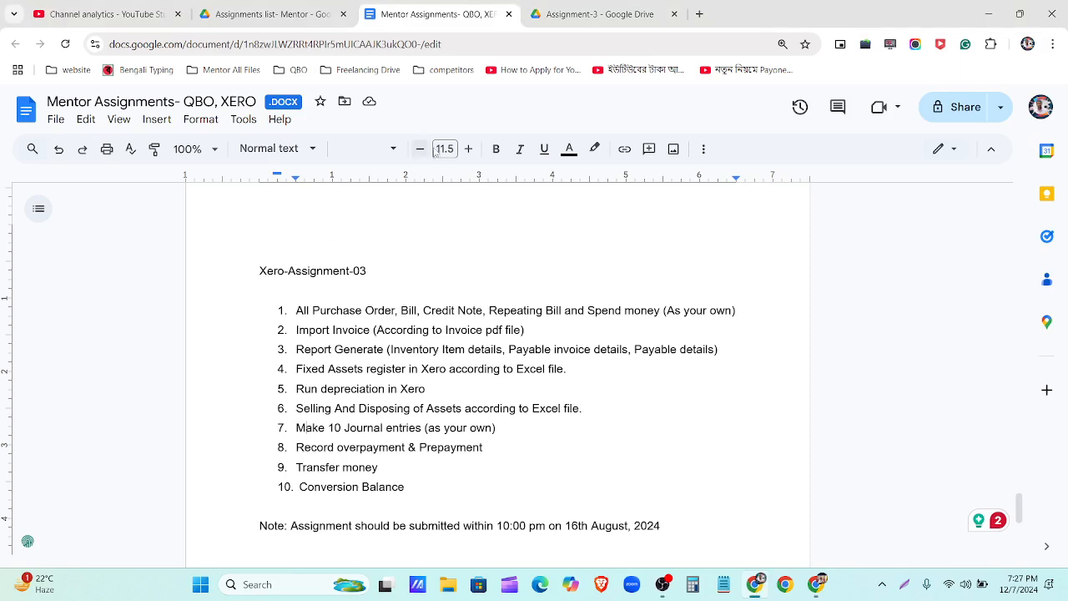
Step: Open Supplier-Bills-and-spend-money.xlsx in Google Sheets from the Assignment-3 Drive folder
{"action": "left_click", "coordinate": [599, 15]}
{"action": "double_click", "coordinate": [302, 323]}
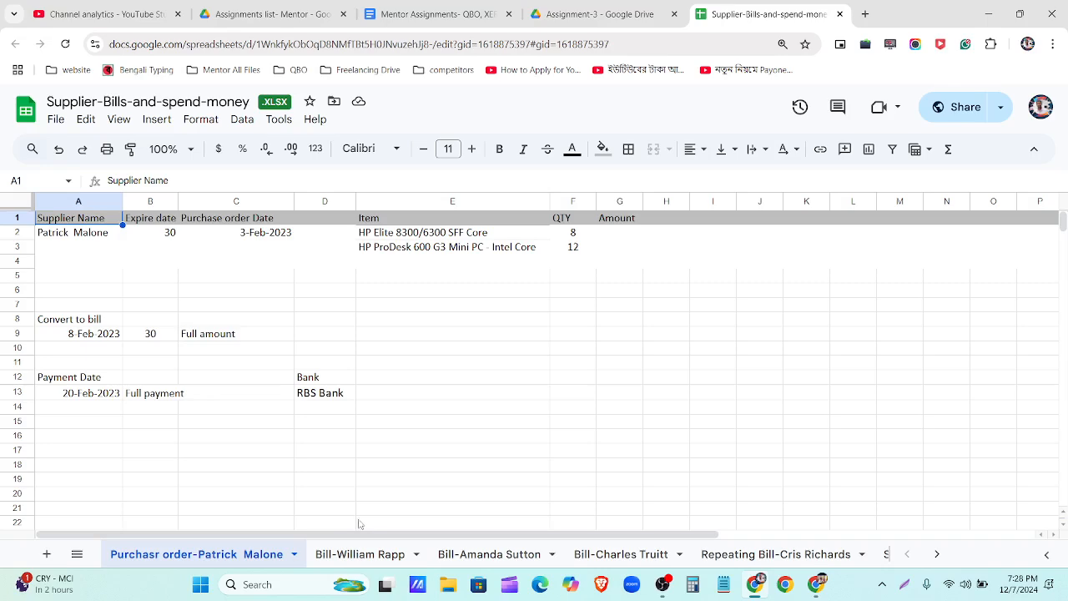
Step: Browse the supplier bill and Spend money sheets, then select supplier name cell A2 on the Purchasr order sheet
{"action": "left_click", "coordinate": [337, 560]}
{"action": "left_click", "coordinate": [473, 561]}
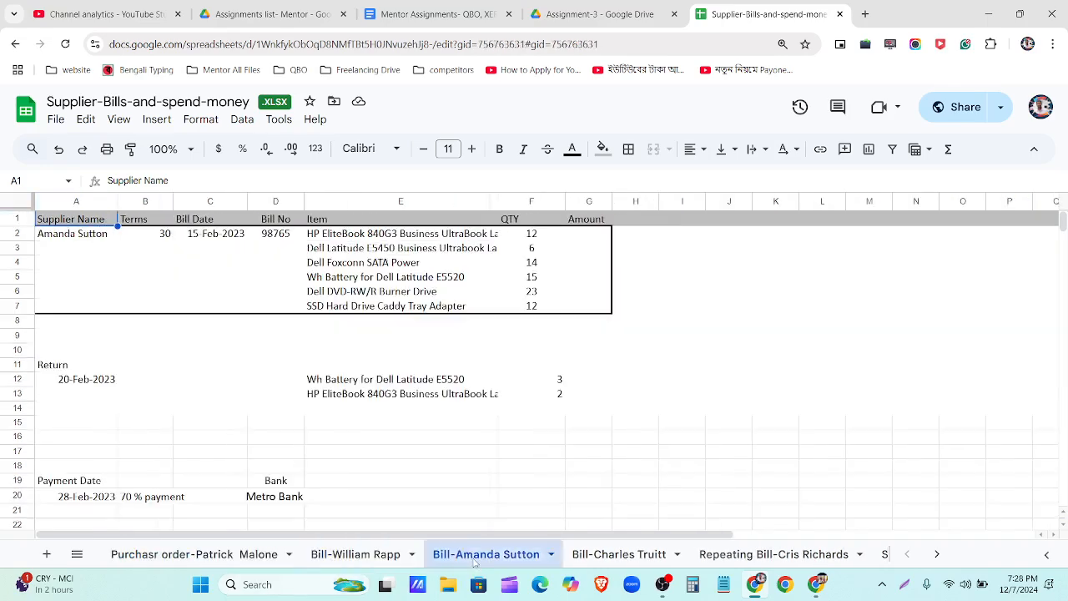
{"action": "left_click", "coordinate": [621, 560]}
{"action": "left_click", "coordinate": [747, 559]}
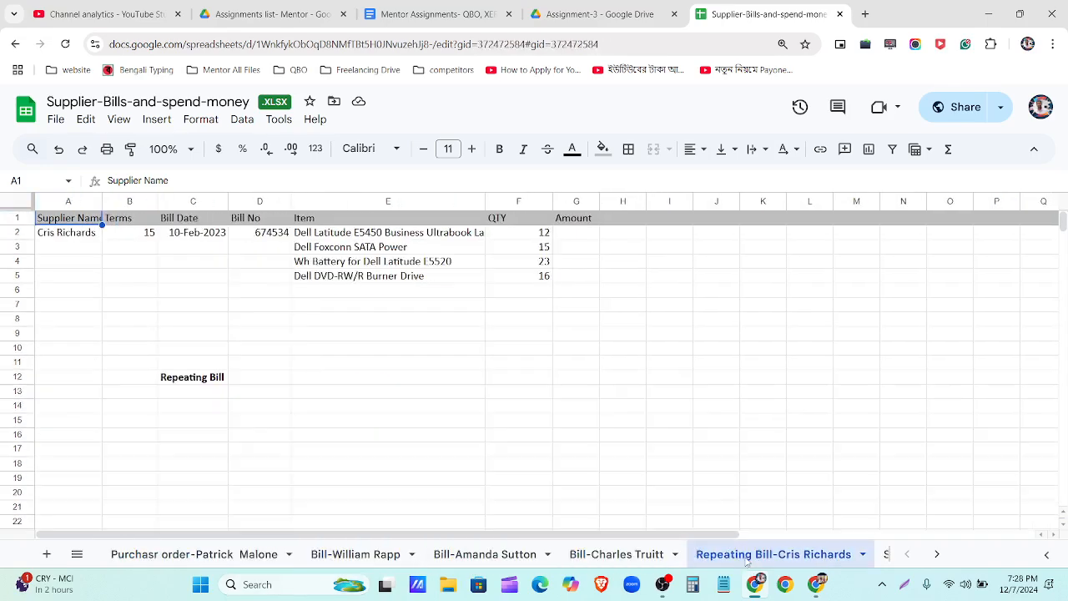
{"action": "left_click", "coordinate": [937, 554]}
{"action": "left_click", "coordinate": [813, 552]}
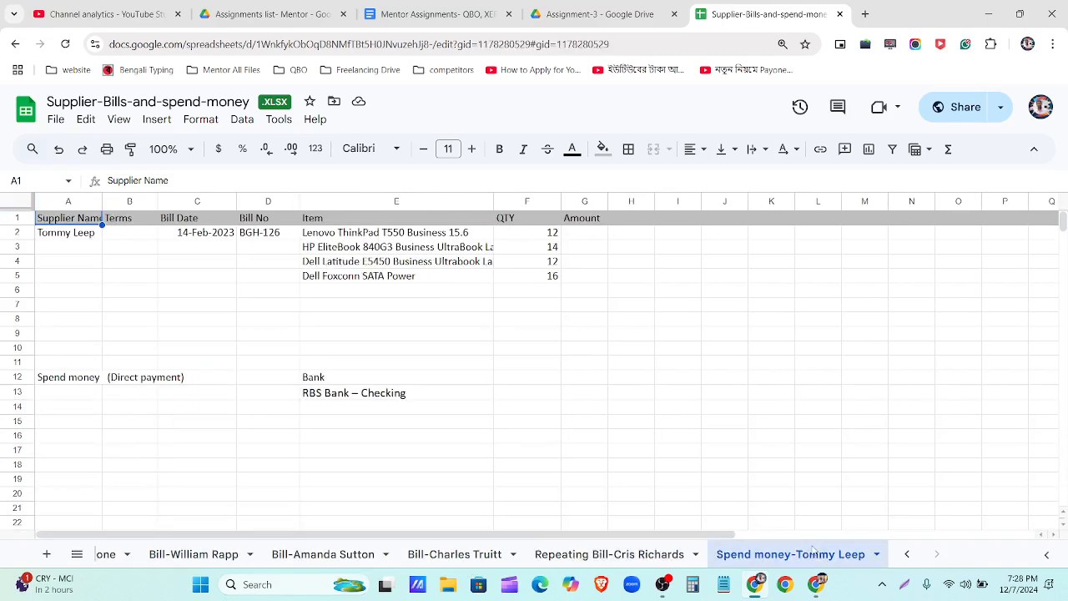
{"action": "left_click", "coordinate": [907, 554]}
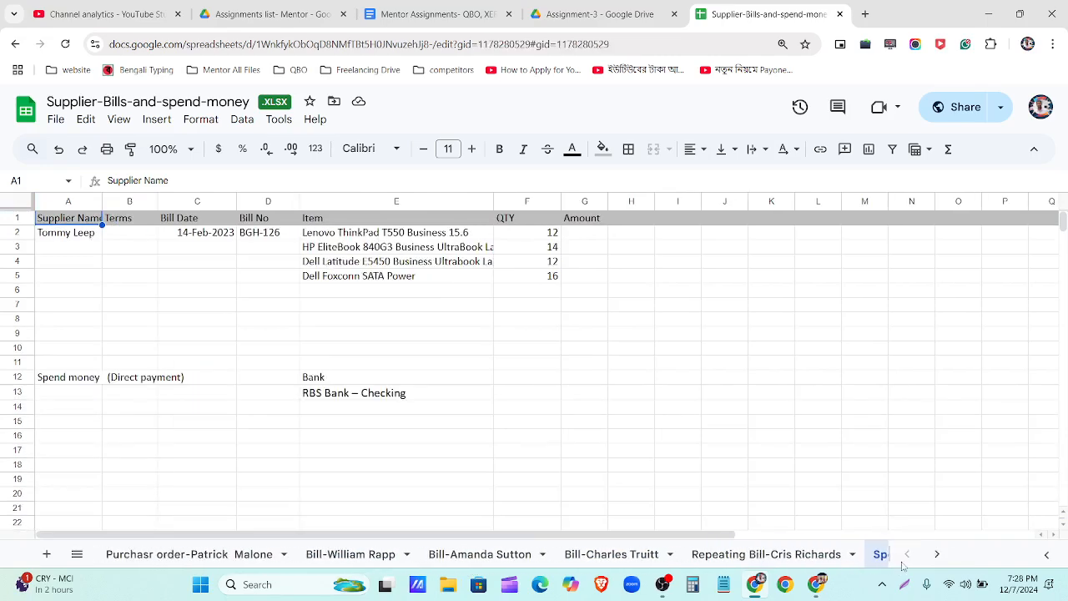
{"action": "left_click", "coordinate": [158, 556]}
{"action": "left_click", "coordinate": [82, 236]}
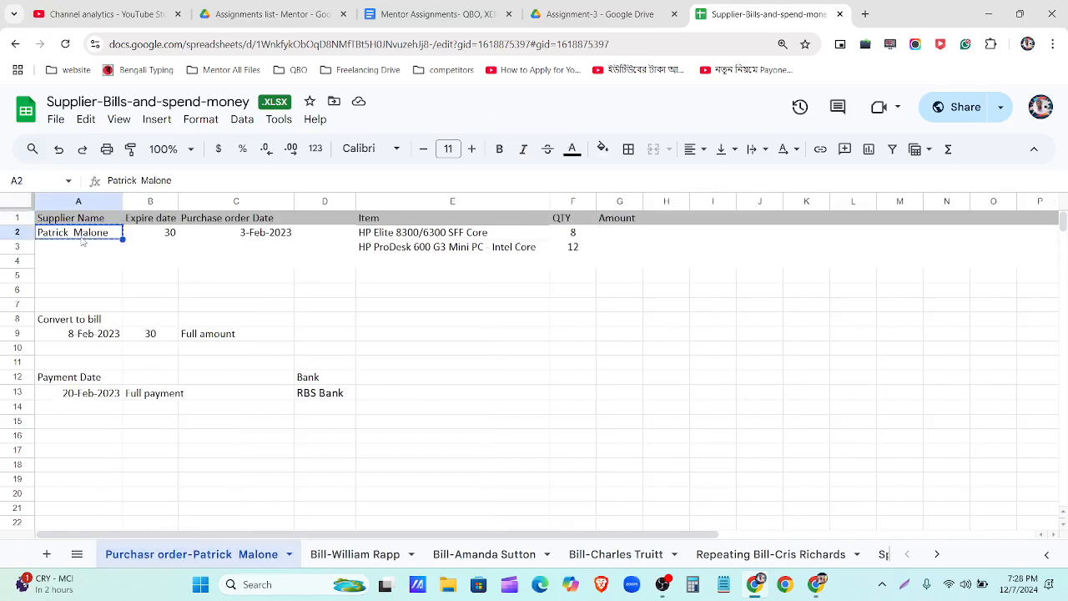
{"action": "left_click", "coordinate": [816, 585]}
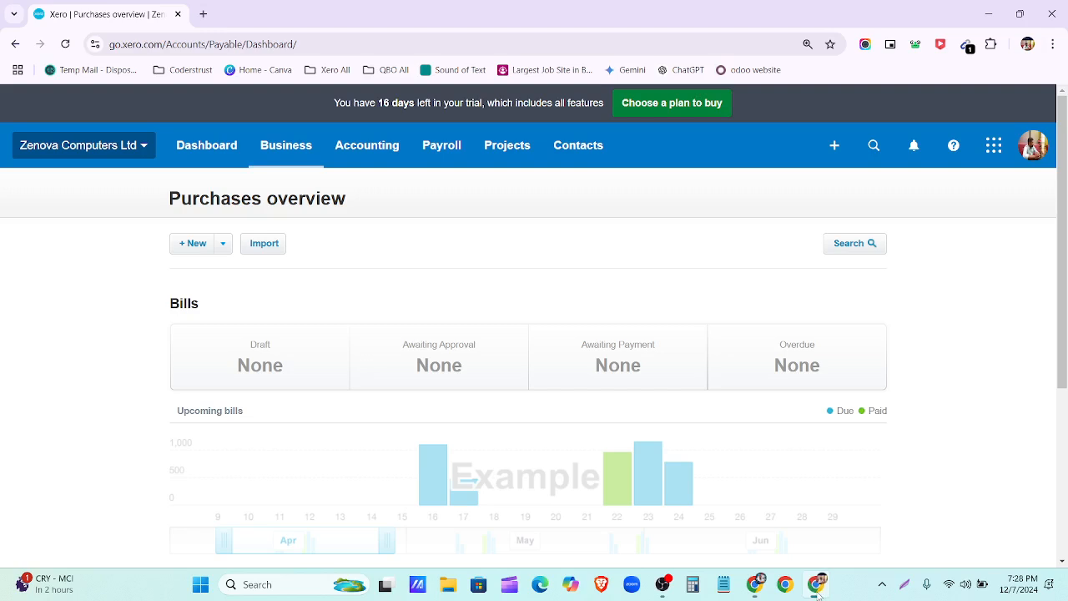
Step: Start a new purchase order with the pasted supplier name added as a new contact
{"action": "left_click", "coordinate": [224, 245]}
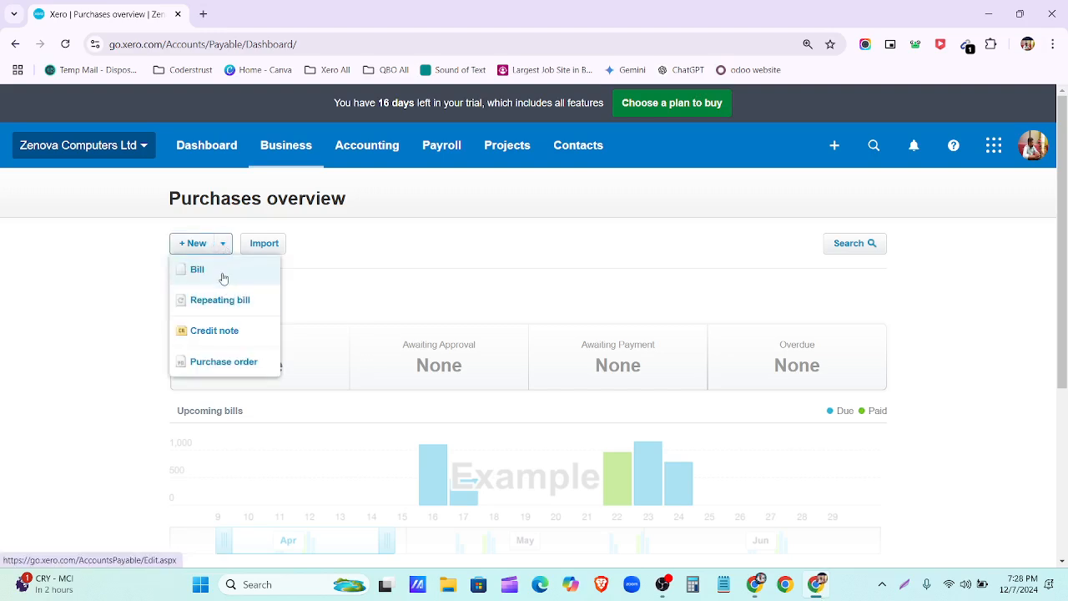
{"action": "left_click", "coordinate": [246, 364]}
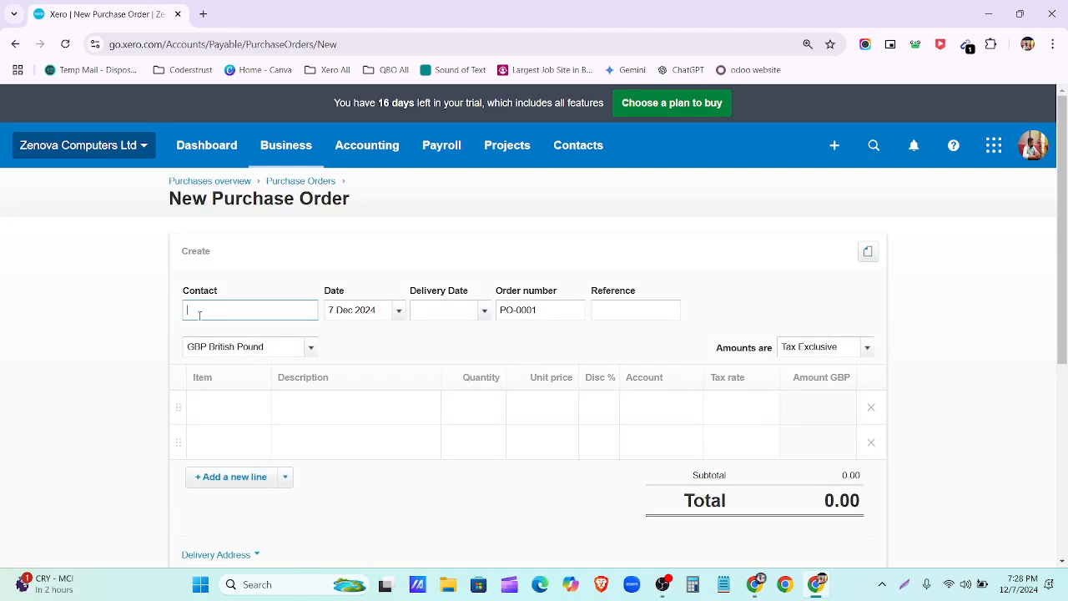
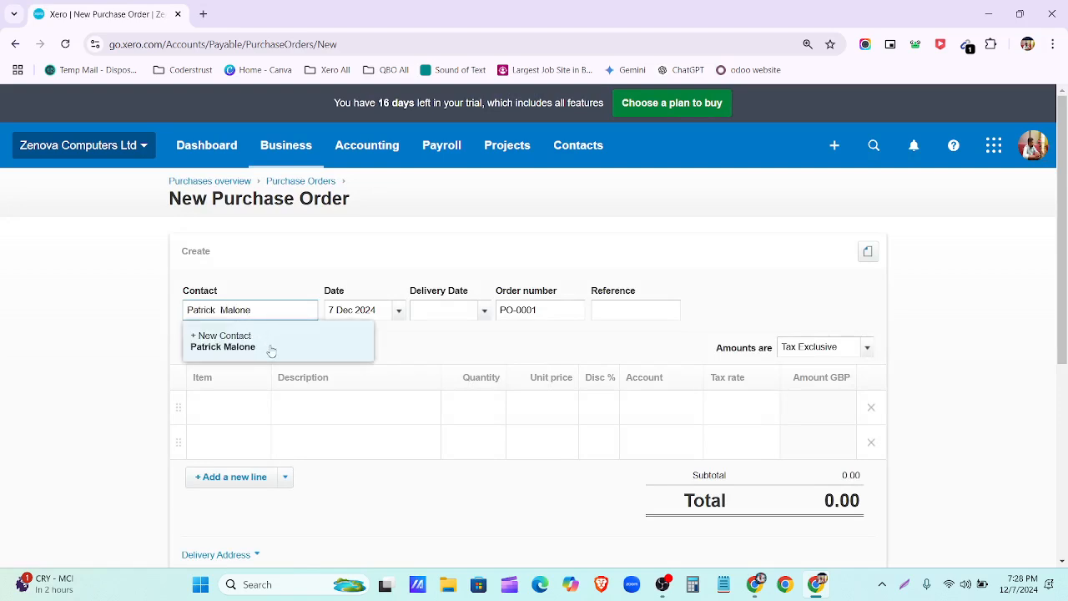
{"action": "left_click", "coordinate": [269, 347]}
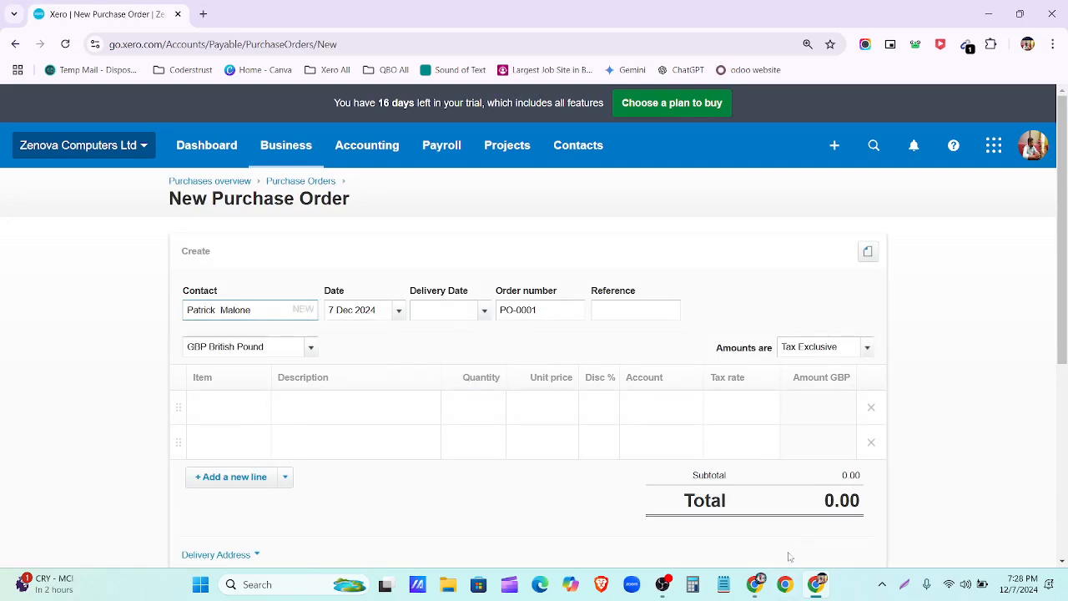
{"action": "left_click", "coordinate": [755, 586]}
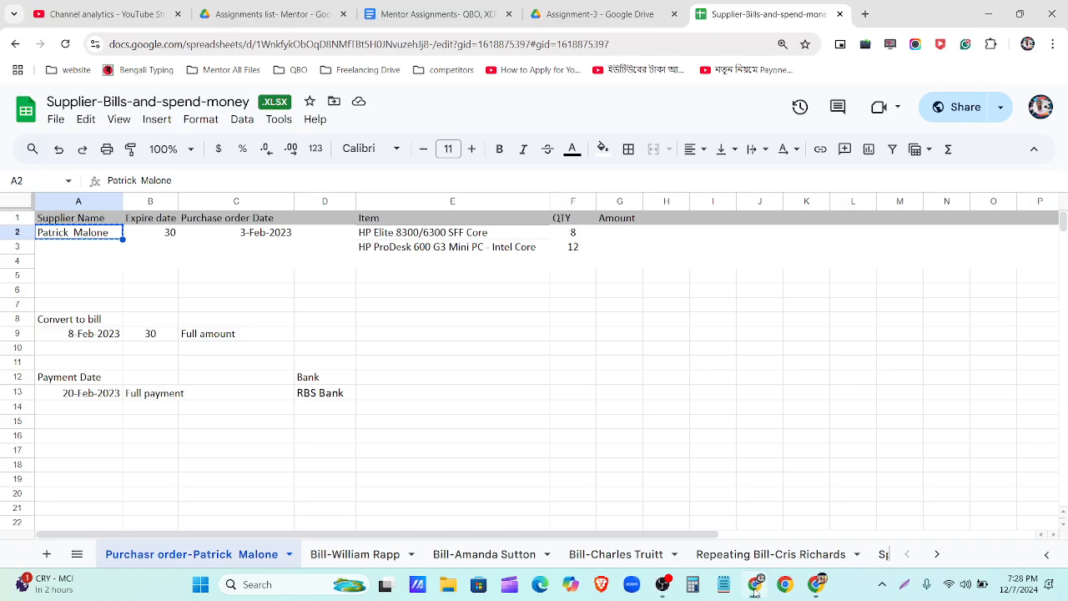
{"action": "left_click", "coordinate": [755, 585]}
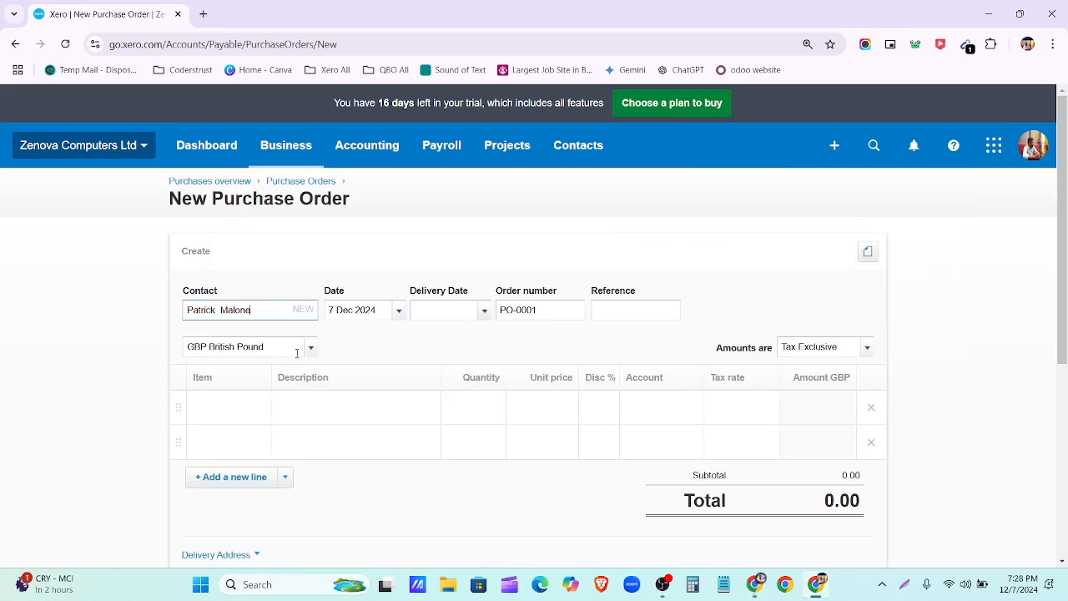
Step: Set the purchase order date to 3 Feb 2023
{"action": "left_click", "coordinate": [398, 312]}
{"action": "left_click", "coordinate": [448, 340]}
{"action": "scroll", "coordinate": [506, 373], "scroll_direction": "down", "scroll_amount": 1}
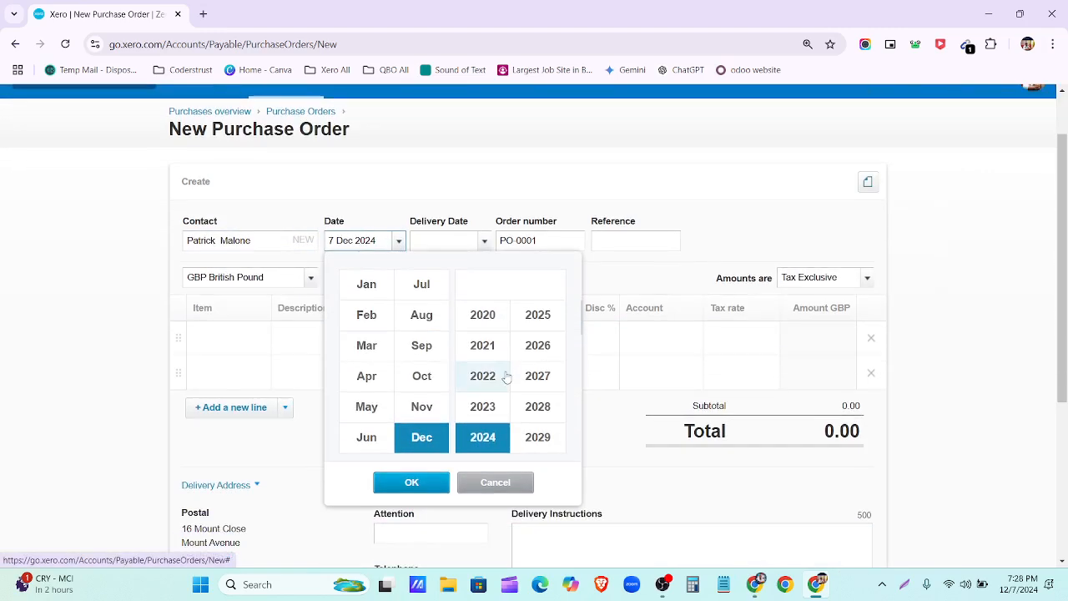
{"action": "left_click", "coordinate": [483, 407]}
{"action": "left_click", "coordinate": [366, 315]}
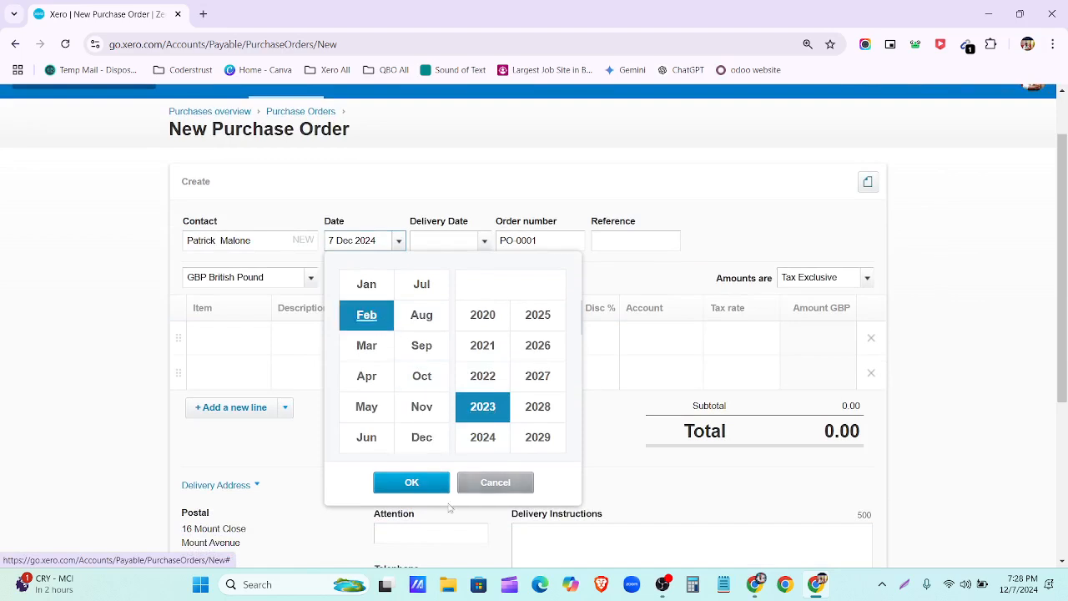
{"action": "left_click", "coordinate": [438, 484]}
{"action": "left_click", "coordinate": [524, 315]}
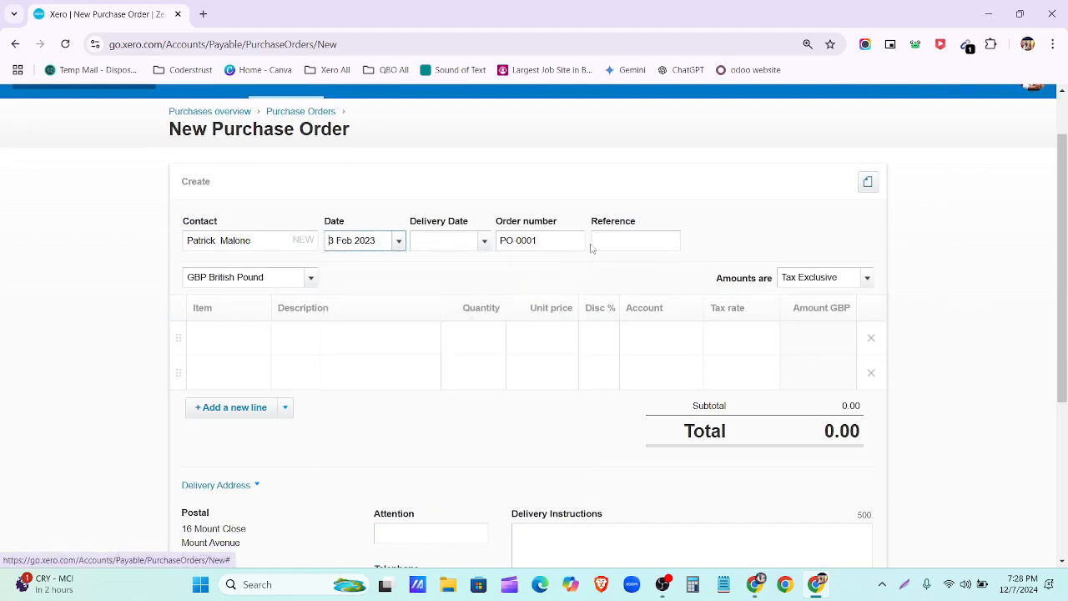
{"action": "scroll", "coordinate": [635, 252], "scroll_direction": "up", "scroll_amount": 1}
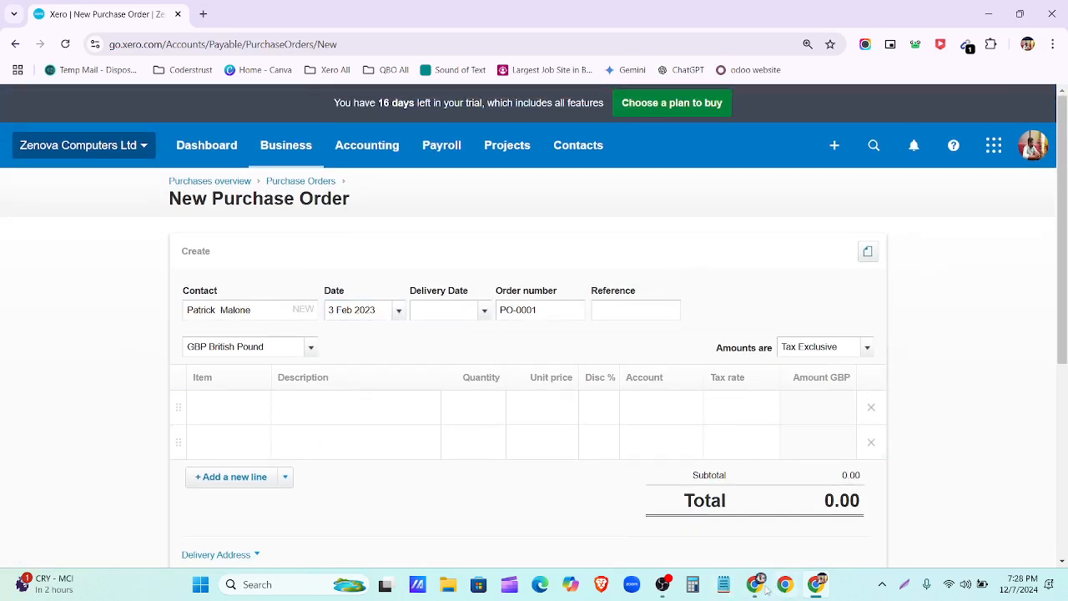
{"action": "left_click", "coordinate": [754, 586]}
Step: Add the first line: 8 HP Elite at 120.00 with tax rate No VAT
{"action": "key", "text": "ctrl+c"}
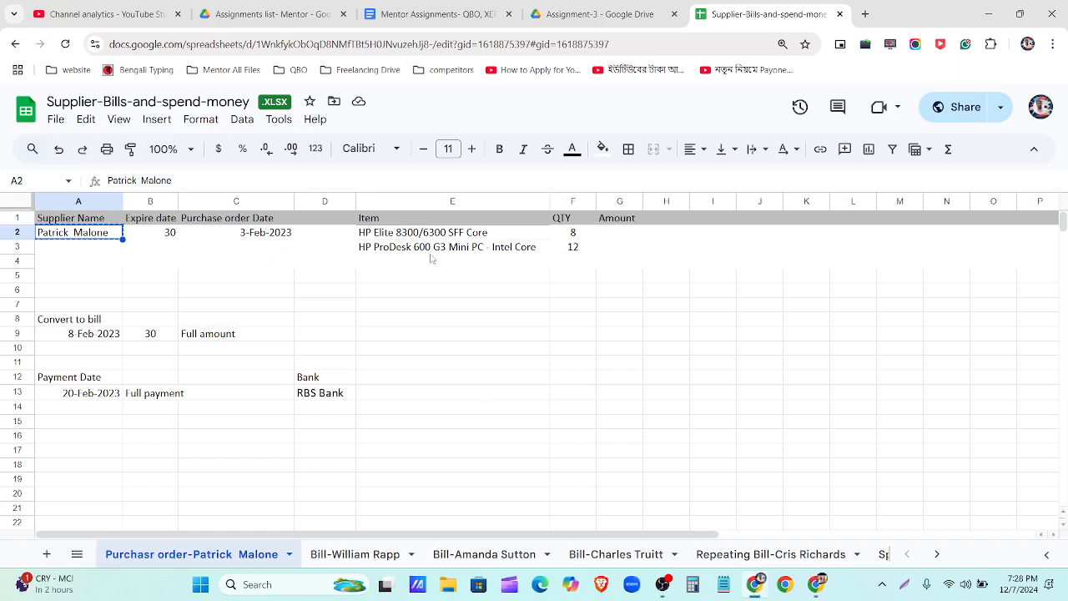
{"action": "left_click", "coordinate": [430, 236]}
{"action": "key", "text": "ctrl+c"}
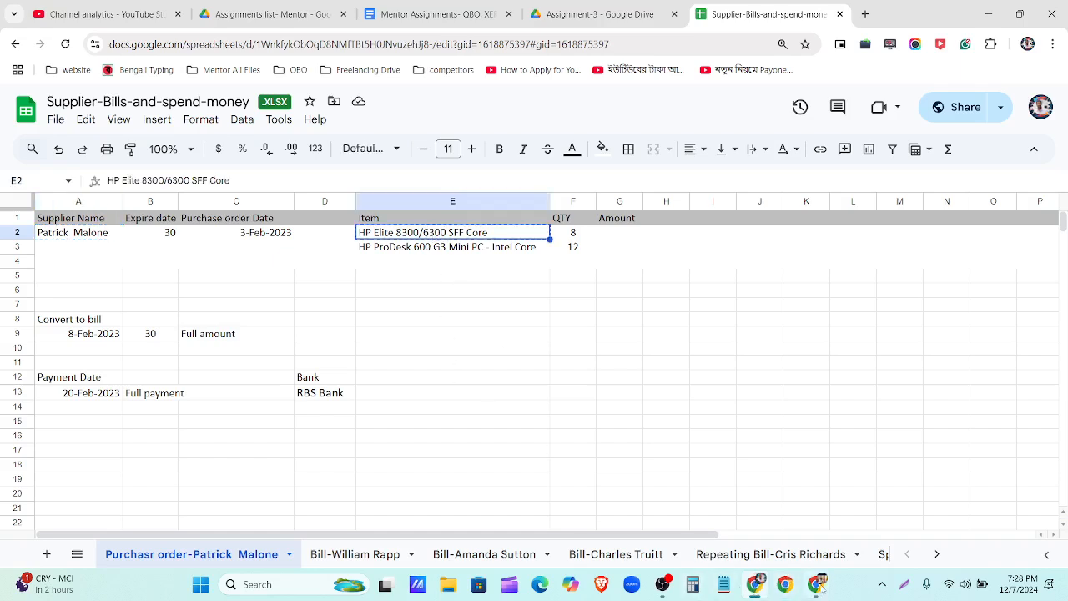
{"action": "left_click", "coordinate": [818, 586]}
{"action": "left_click", "coordinate": [243, 407]}
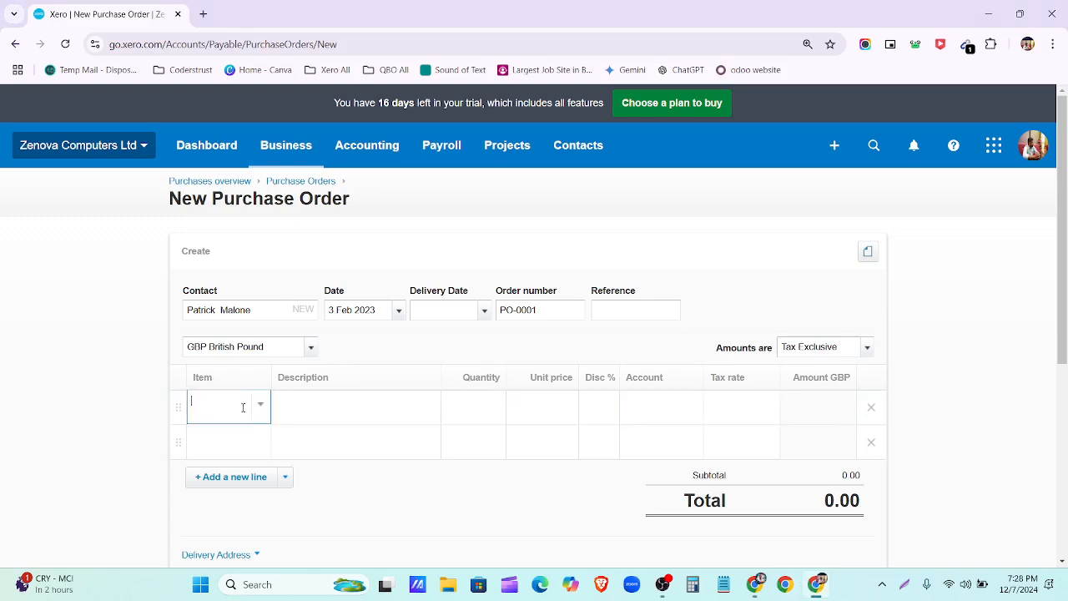
{"action": "key", "text": "ctrl+v"}
{"action": "left_click", "coordinate": [294, 443]}
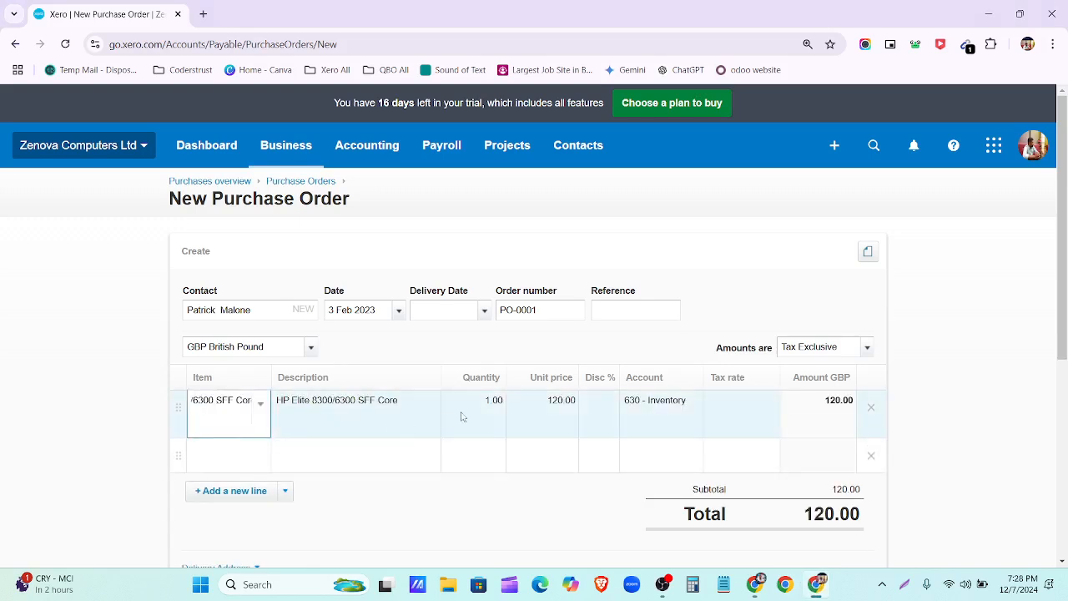
{"action": "left_click", "coordinate": [488, 401]}
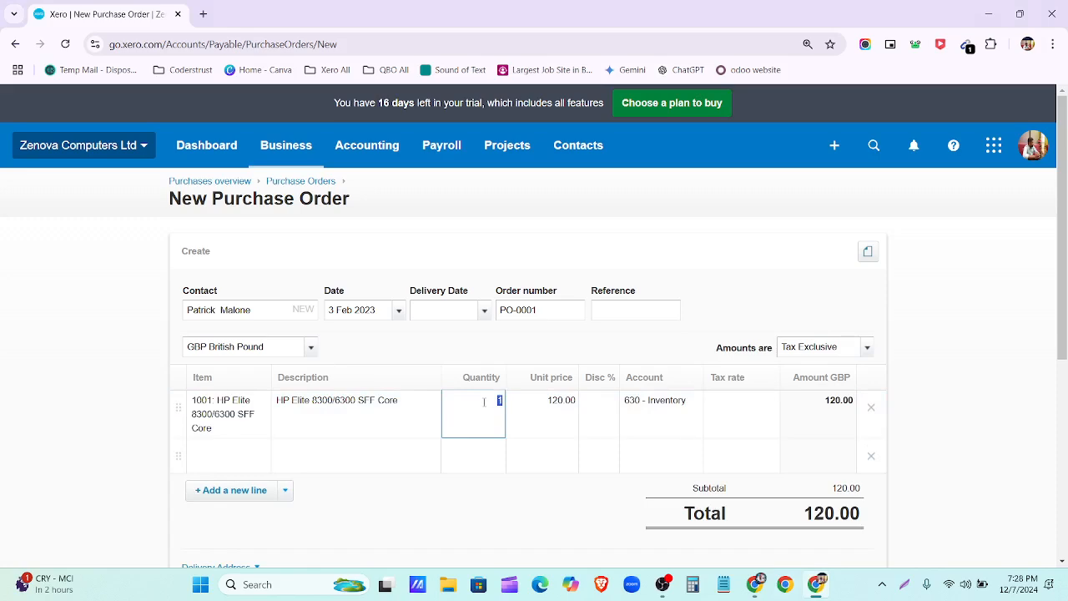
{"action": "type", "text": "8"}
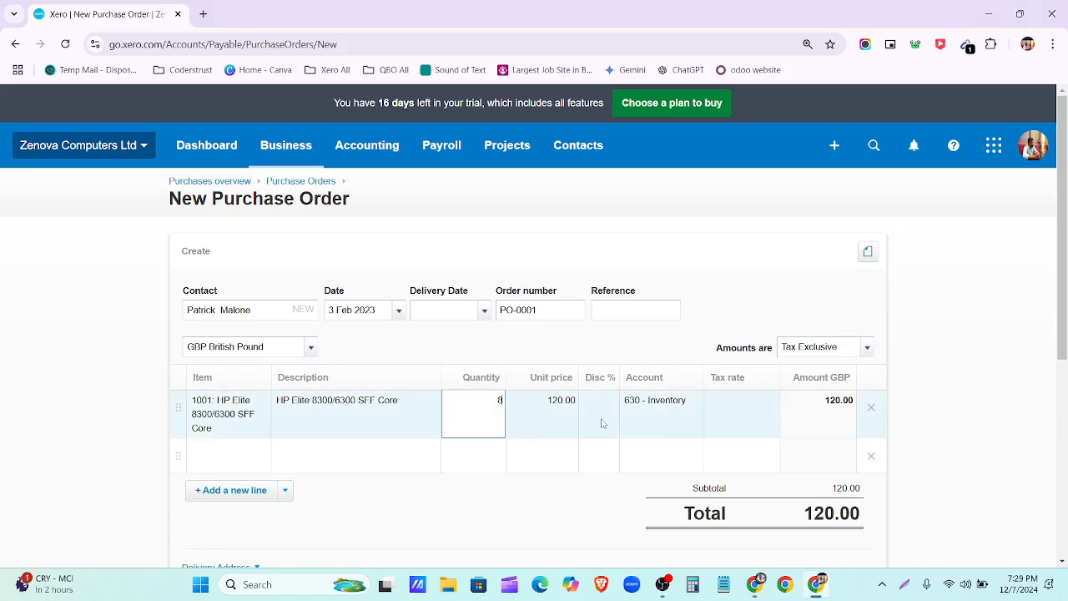
{"action": "left_click", "coordinate": [764, 412]}
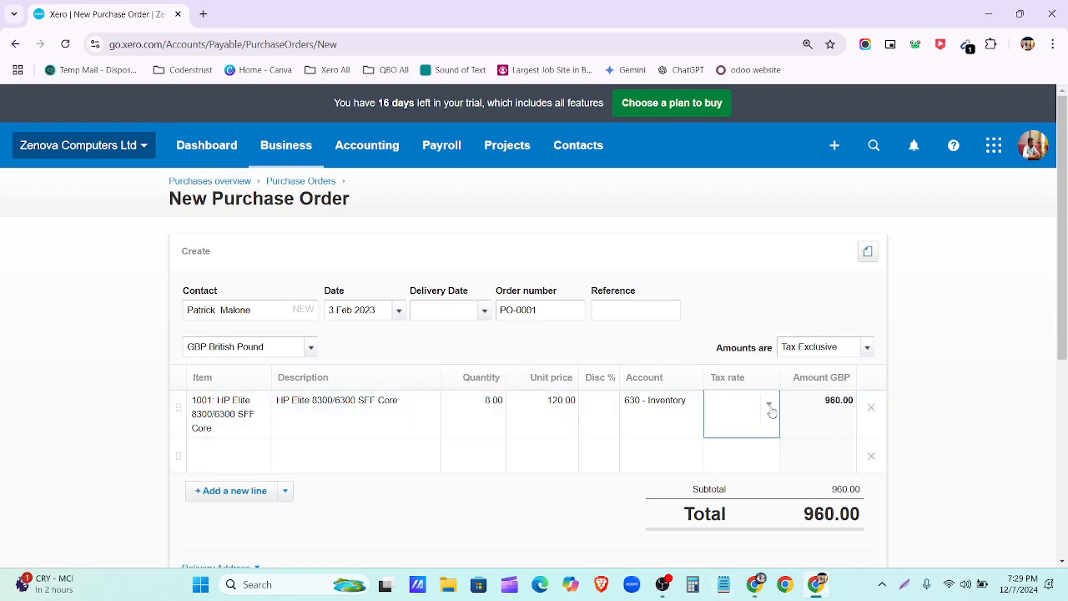
{"action": "left_click", "coordinate": [770, 407]}
{"action": "scroll", "coordinate": [754, 305], "scroll_direction": "down", "scroll_amount": 3}
{"action": "left_click", "coordinate": [766, 343]}
Step: Add the second line: 12 HP ProDesk 600 G3 at 180.00 with No VAT
{"action": "left_click", "coordinate": [755, 584]}
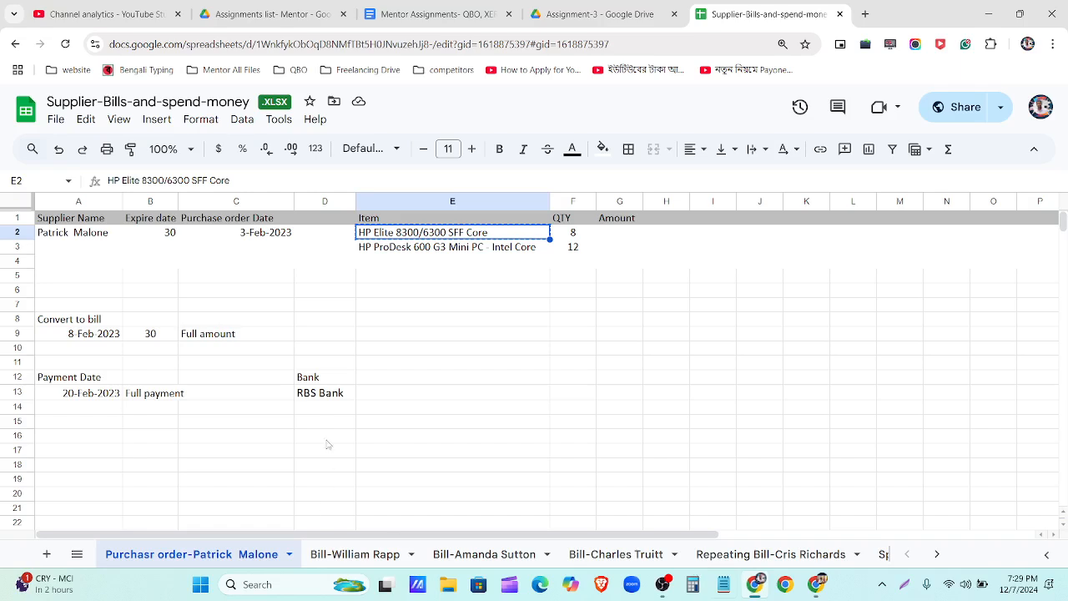
{"action": "left_click", "coordinate": [408, 247]}
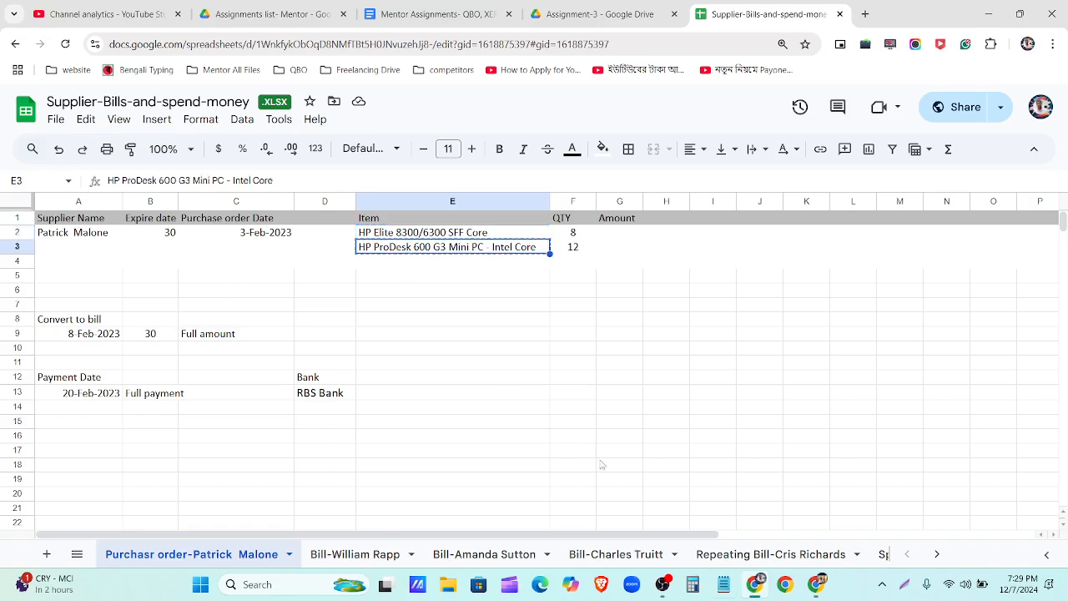
{"action": "left_click", "coordinate": [817, 585]}
{"action": "left_click", "coordinate": [214, 451]}
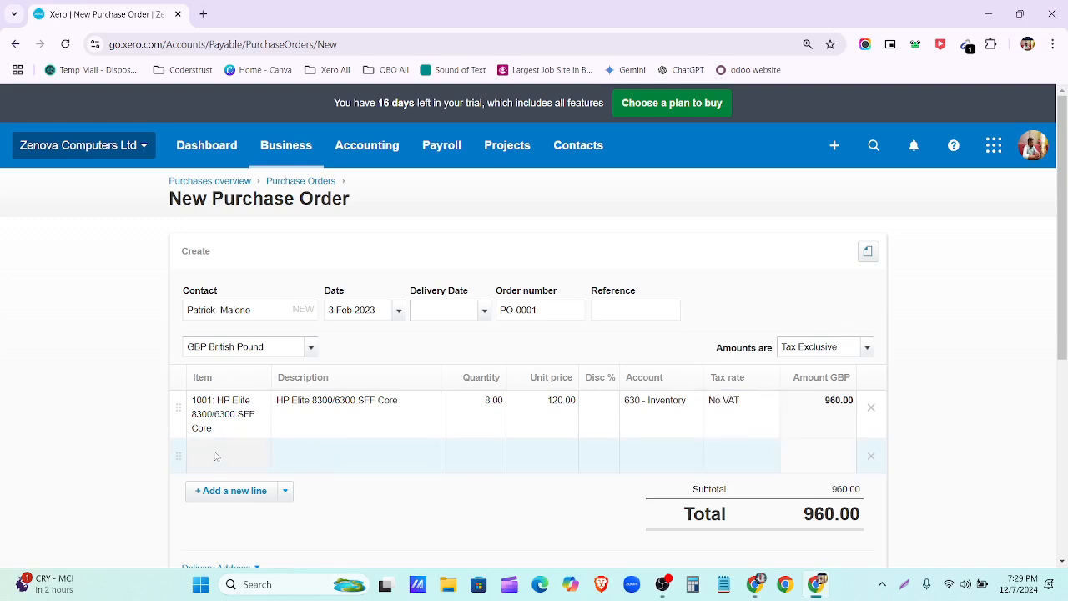
{"action": "key", "text": "ctrl+v"}
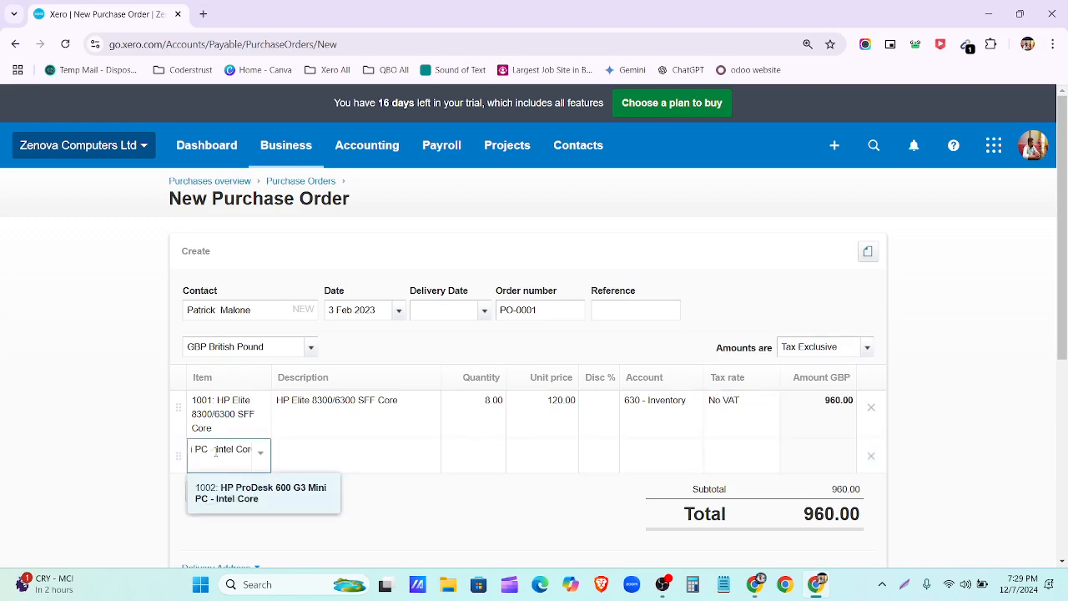
{"action": "left_click", "coordinate": [251, 495]}
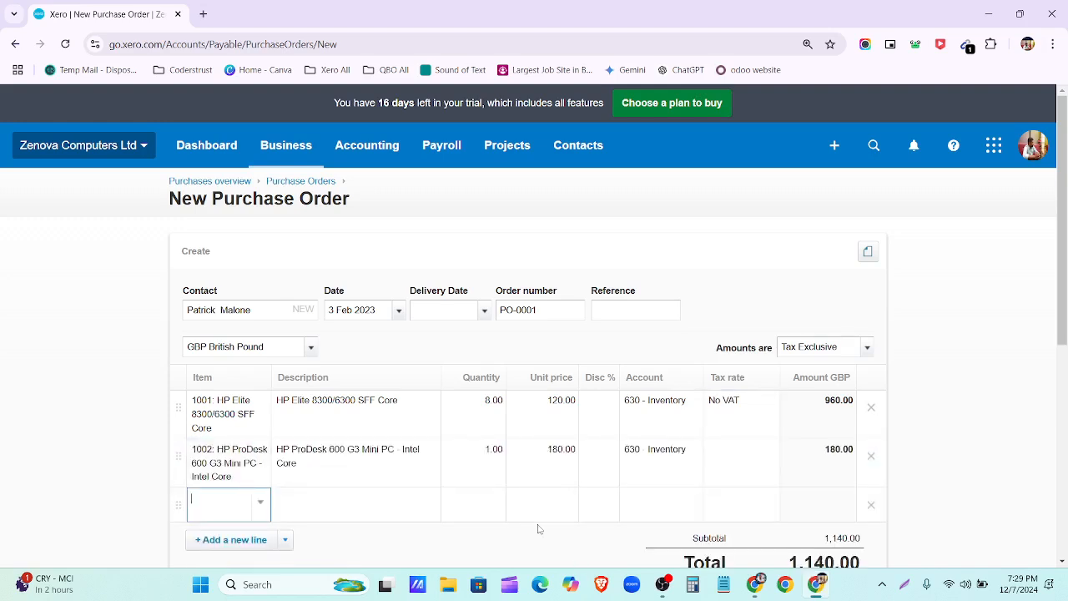
{"action": "left_click", "coordinate": [491, 450]}
{"action": "left_click", "coordinate": [733, 460]}
{"action": "left_click", "coordinate": [768, 457]}
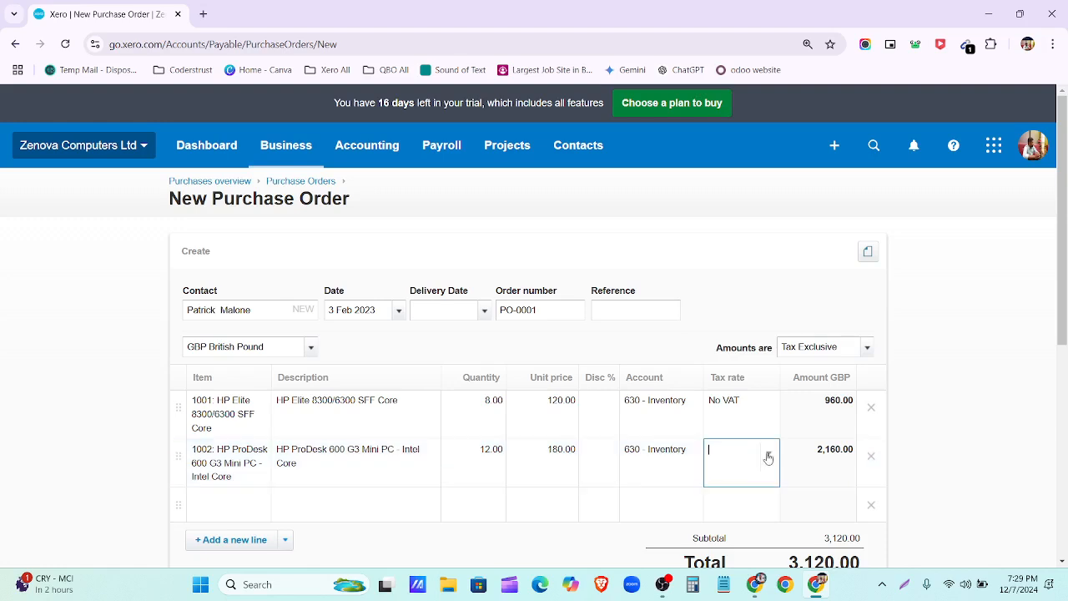
{"action": "scroll", "coordinate": [776, 350], "scroll_direction": "down", "scroll_amount": 4}
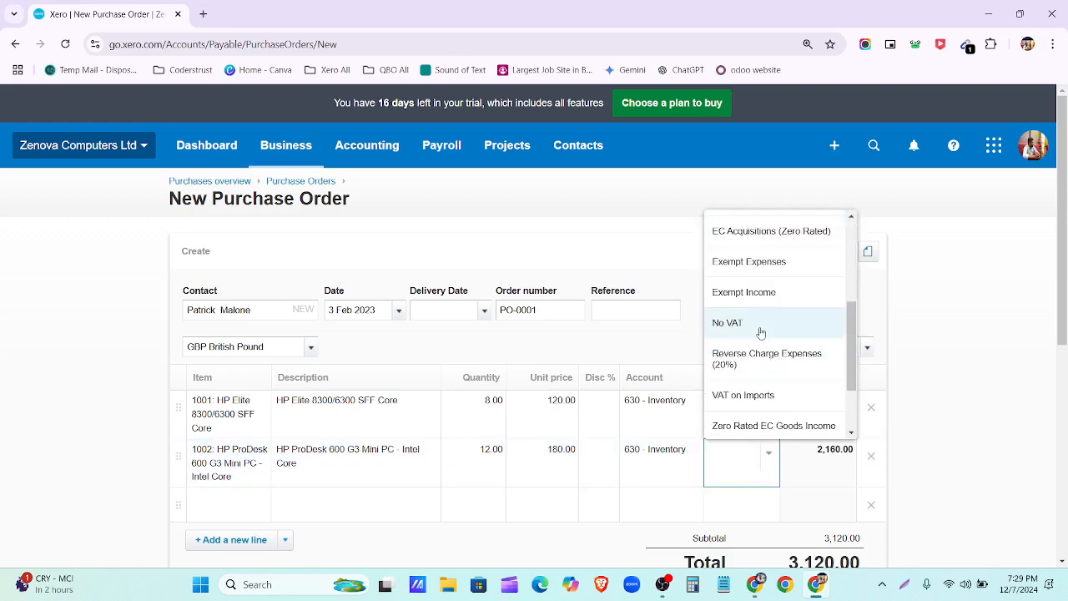
{"action": "left_click", "coordinate": [735, 323]}
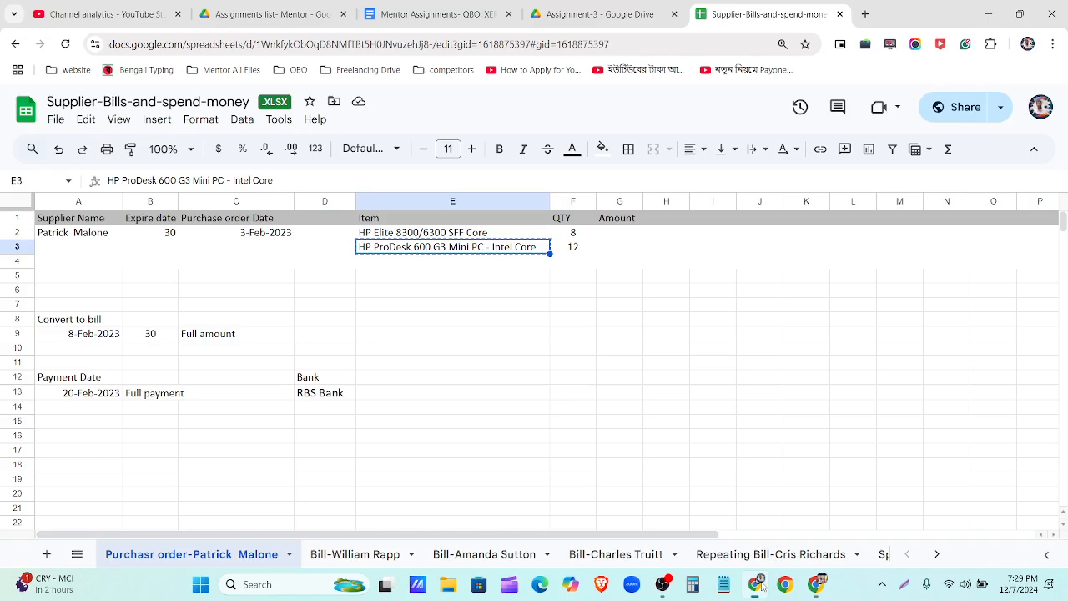
Step: Delete the empty third line so the order totals 3,120.00
{"action": "left_click", "coordinate": [757, 584]}
{"action": "left_click", "coordinate": [761, 587]}
{"action": "scroll", "coordinate": [589, 502], "scroll_direction": "down", "scroll_amount": 2}
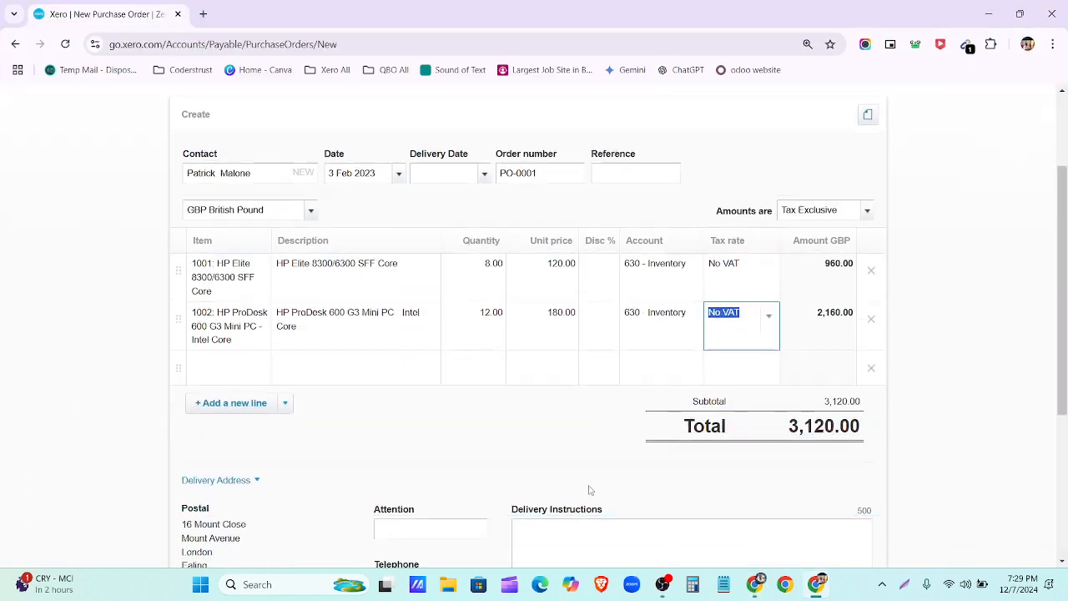
{"action": "left_click", "coordinate": [870, 365]}
{"action": "scroll", "coordinate": [447, 450], "scroll_direction": "up", "scroll_amount": 2}
{"action": "scroll", "coordinate": [447, 451], "scroll_direction": "down", "scroll_amount": 2}
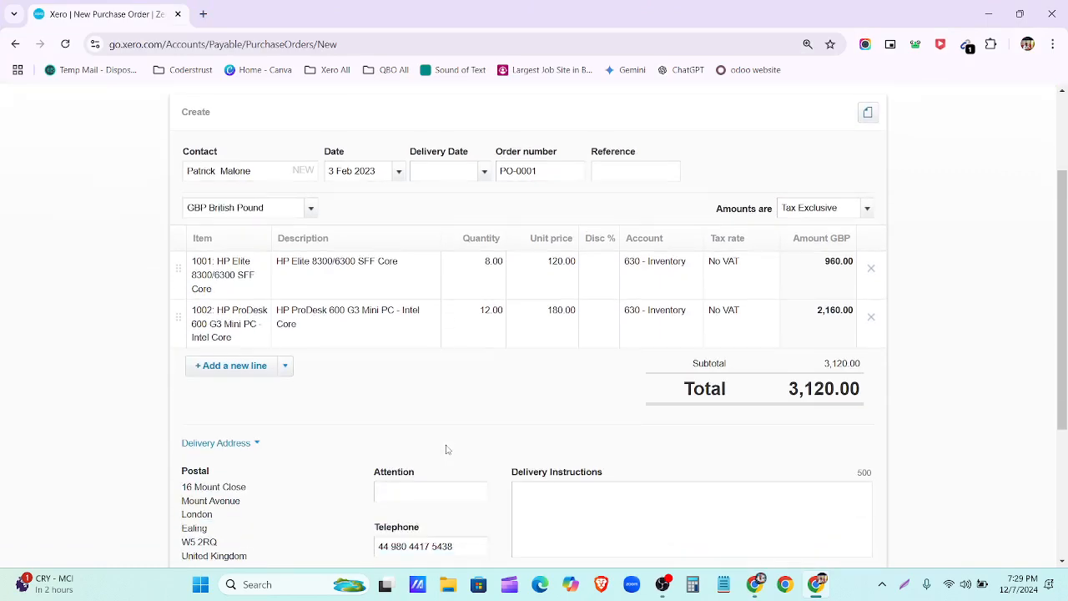
{"action": "scroll", "coordinate": [448, 446], "scroll_direction": "down", "scroll_amount": 2}
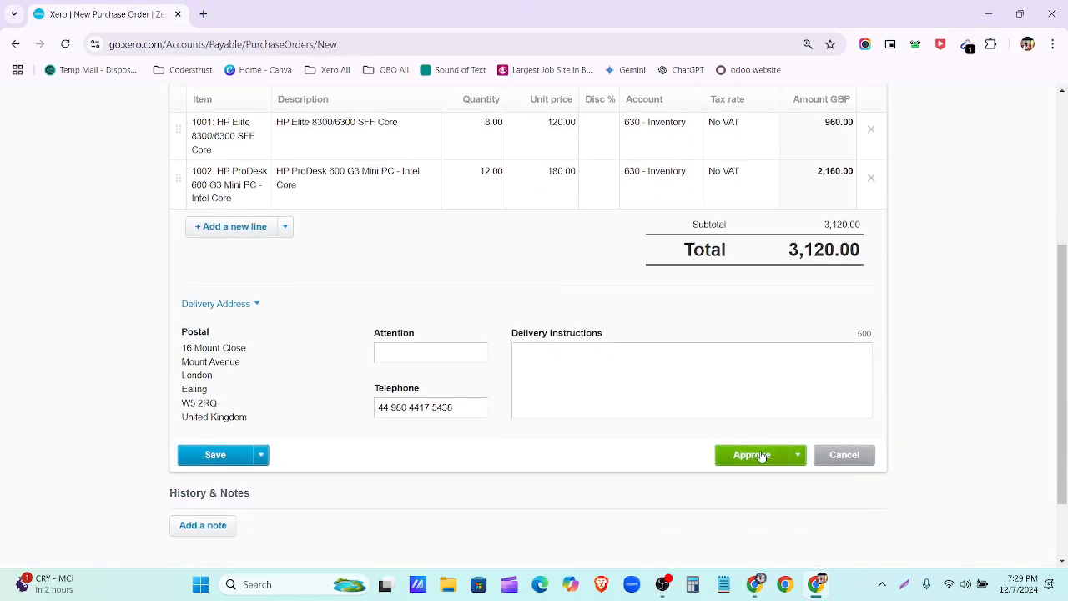
{"action": "left_click", "coordinate": [262, 456]}
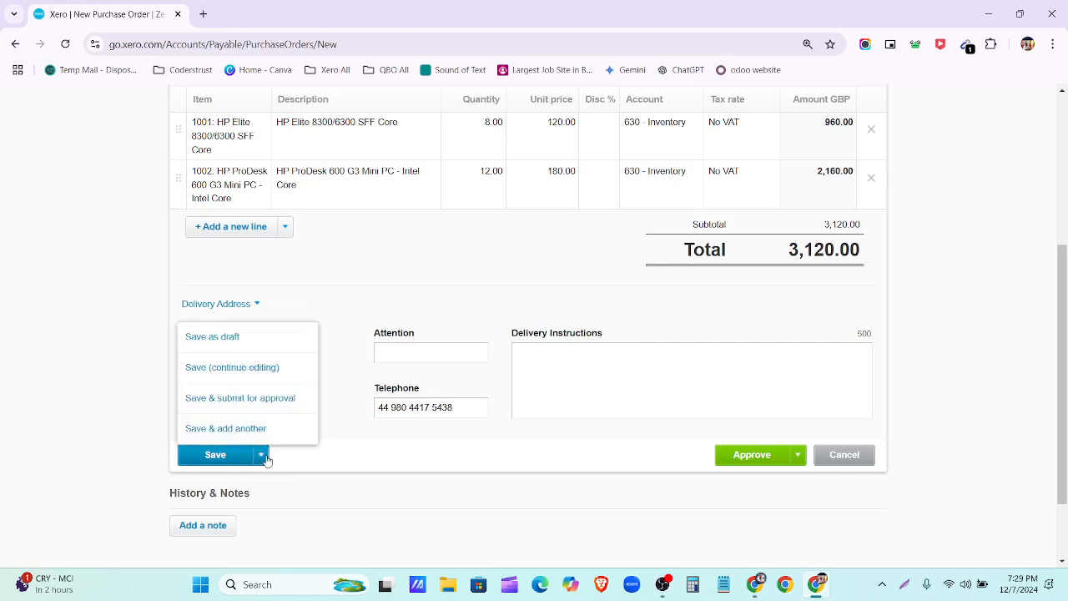
Step: Save PO 0001 as a draft, submit it for approval from the Draft list, and check Awaiting Approval
{"action": "left_click", "coordinate": [238, 336]}
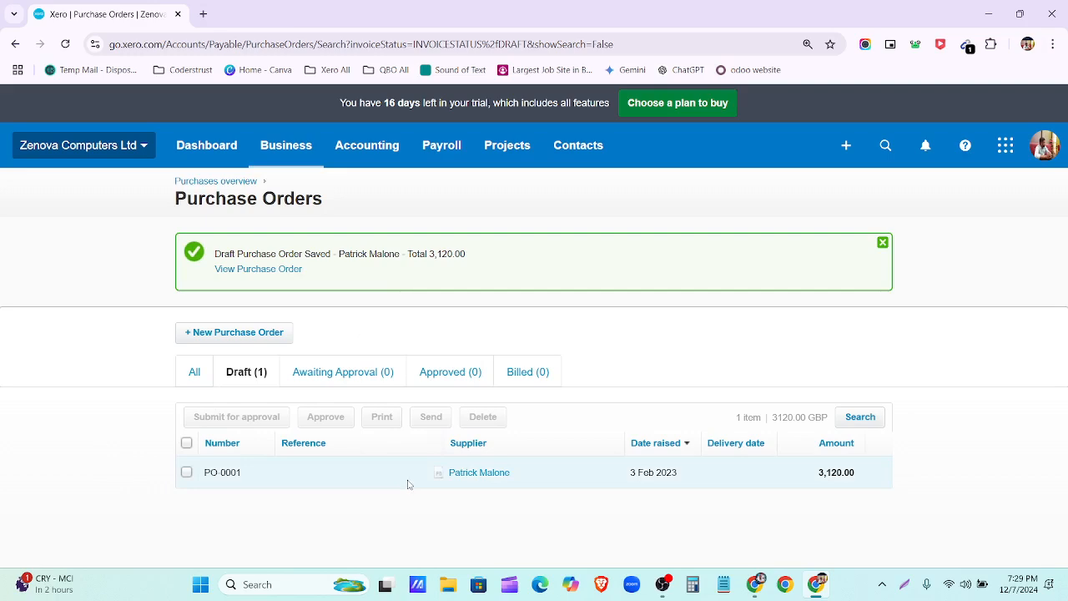
{"action": "left_click", "coordinate": [186, 444]}
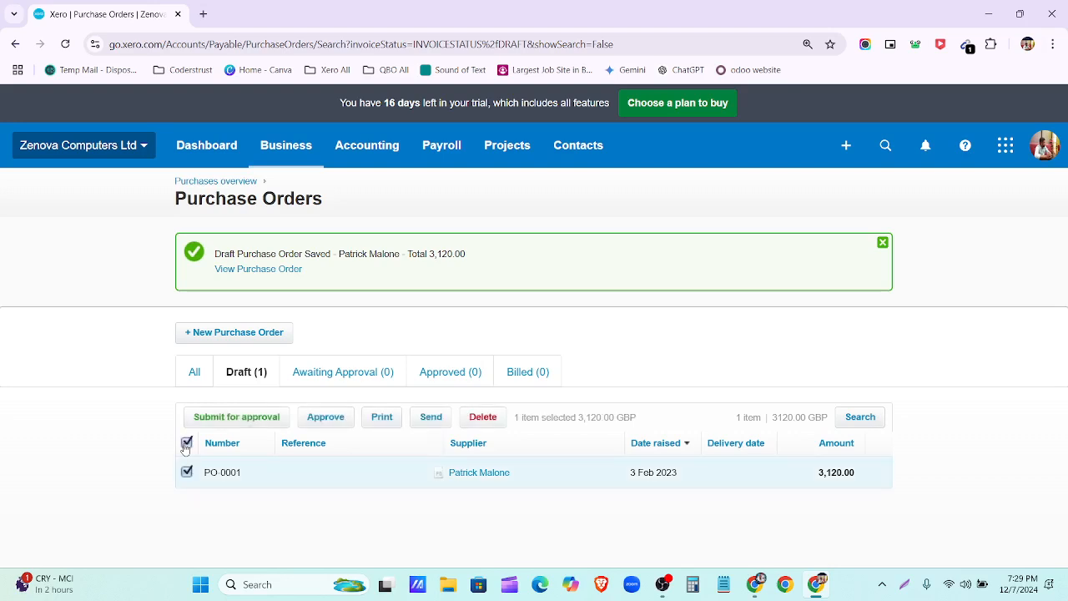
{"action": "left_click", "coordinate": [262, 419]}
{"action": "left_click", "coordinate": [579, 345]}
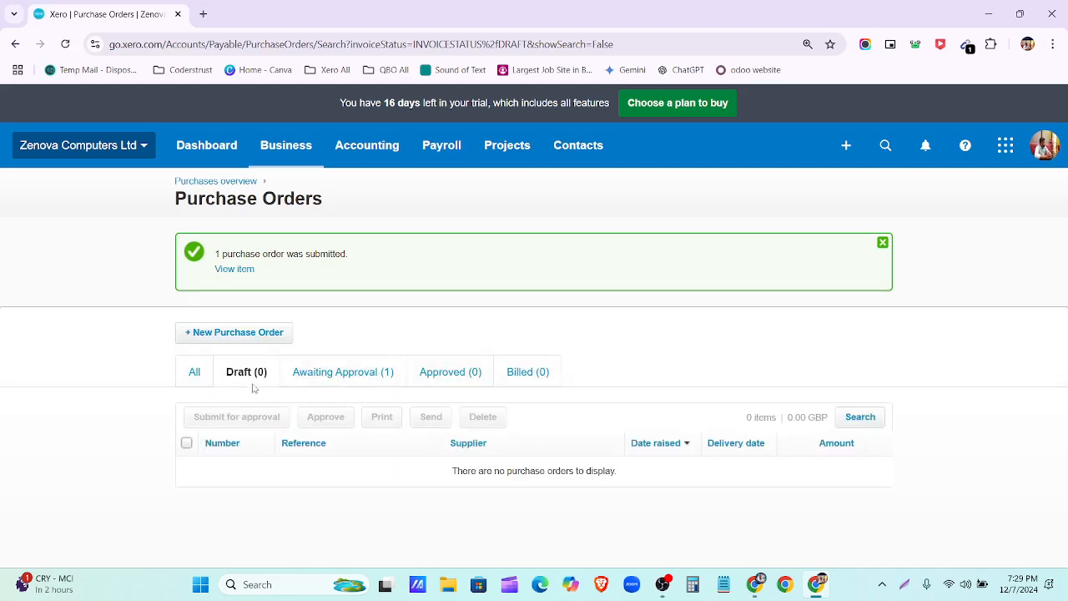
{"action": "left_click", "coordinate": [351, 376]}
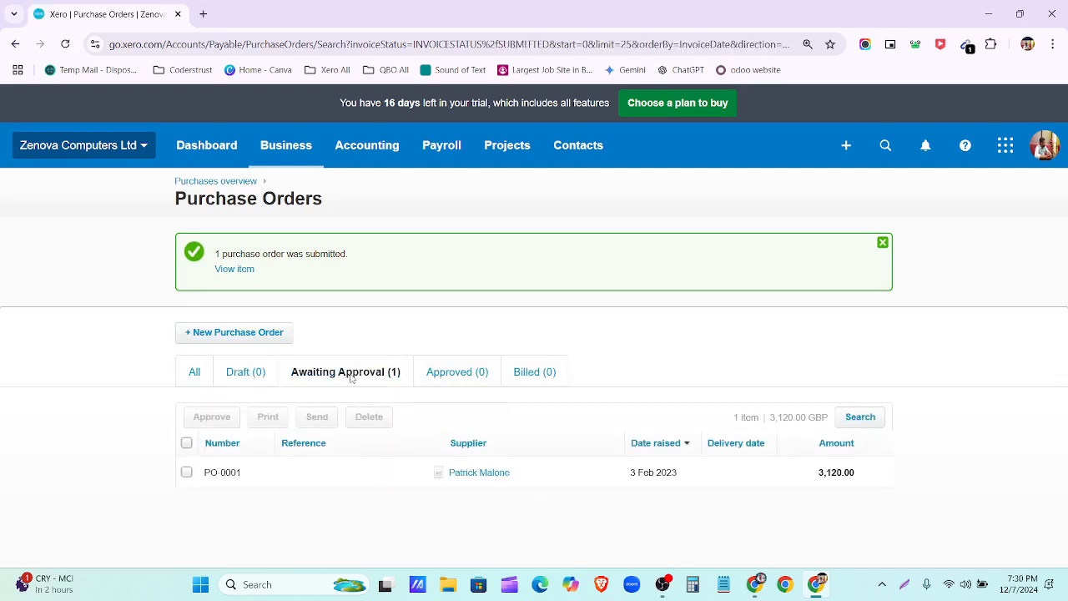
{"action": "left_click", "coordinate": [186, 443]}
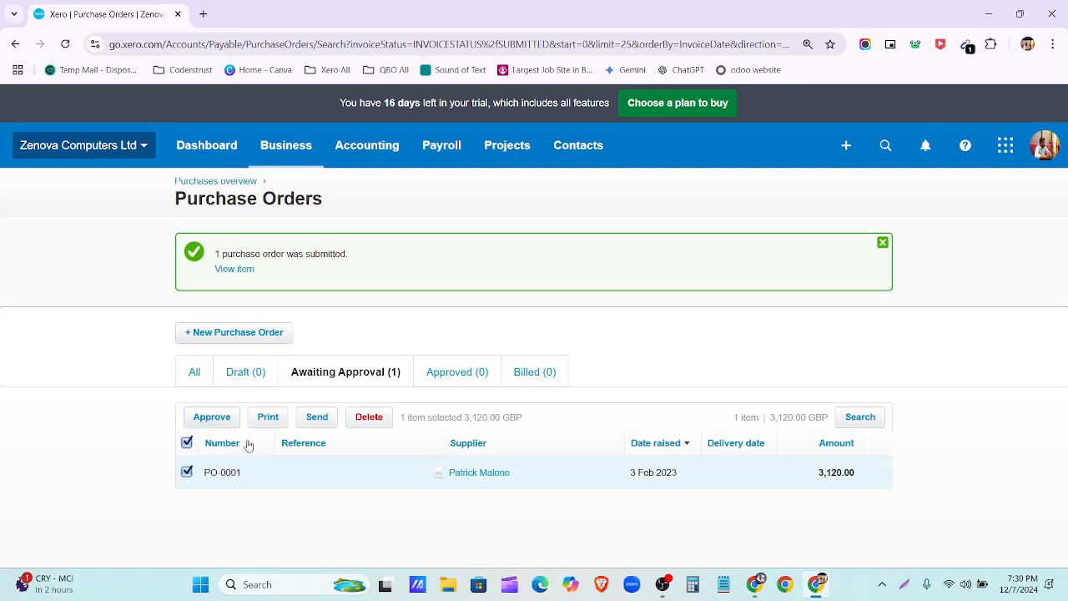
{"action": "left_click", "coordinate": [348, 483]}
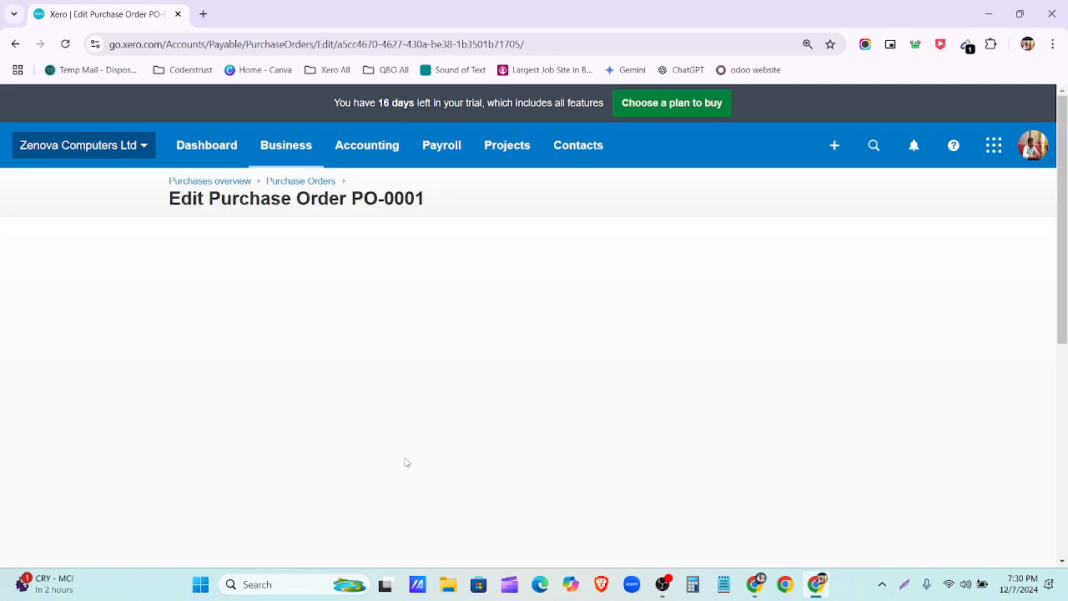
{"action": "scroll", "coordinate": [512, 432], "scroll_direction": "down", "scroll_amount": 5}
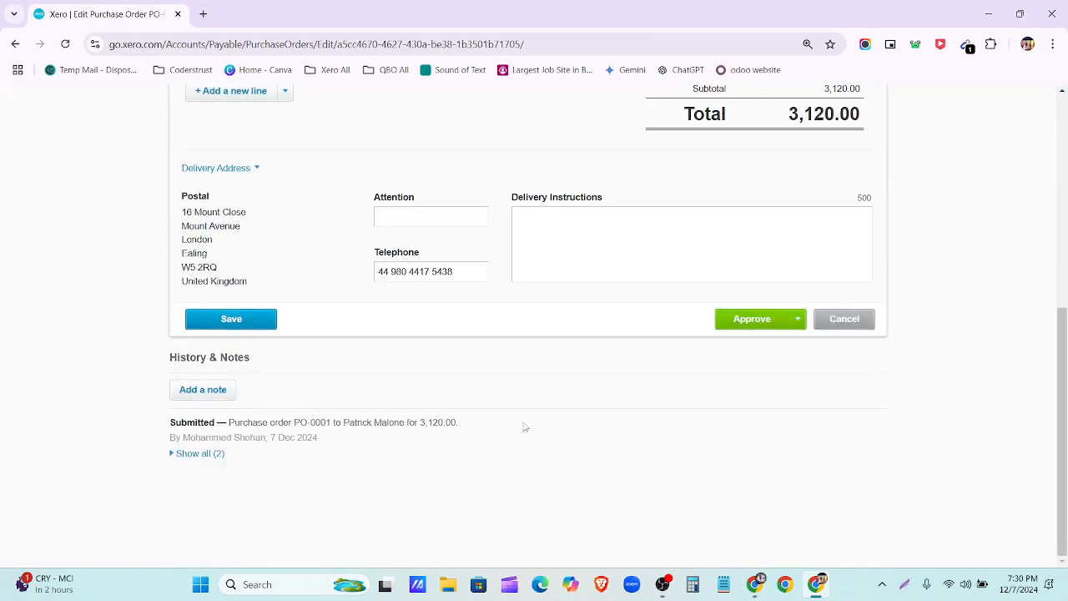
{"action": "scroll", "coordinate": [524, 429], "scroll_direction": "up", "scroll_amount": 5}
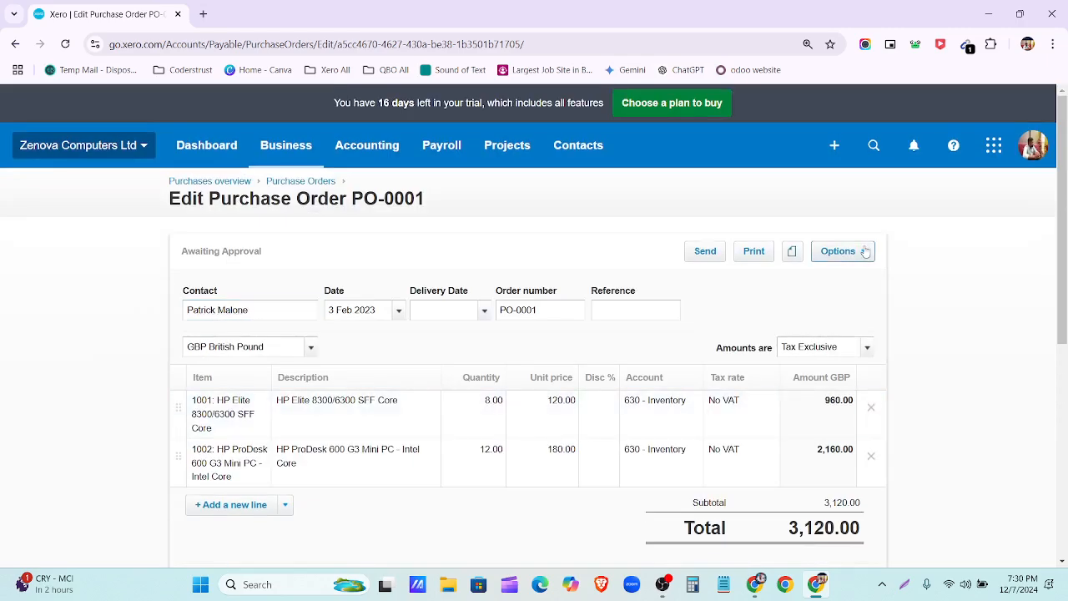
{"action": "left_click", "coordinate": [865, 251]}
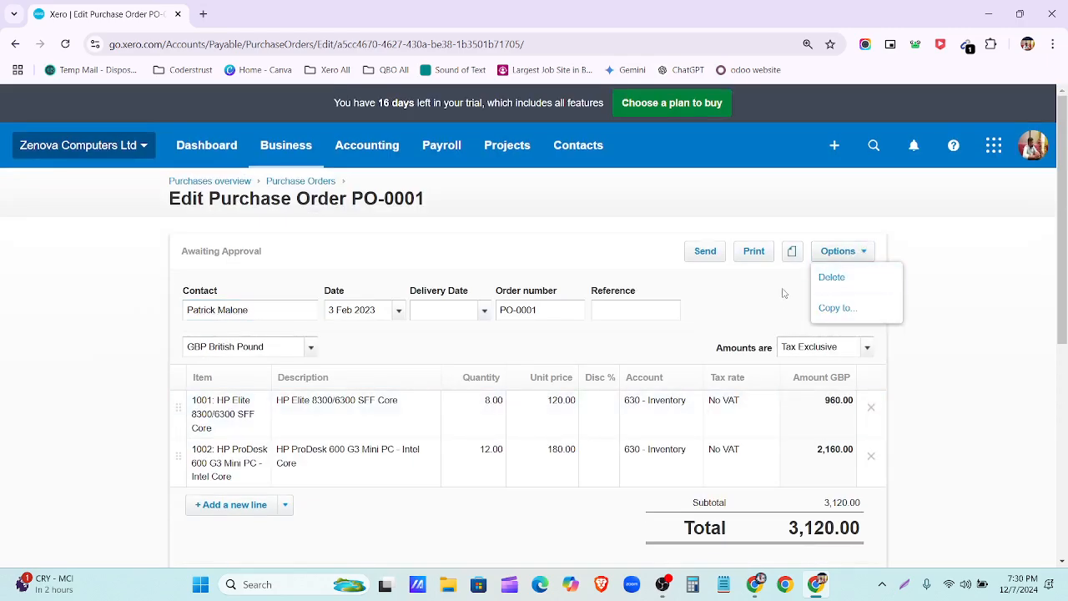
{"action": "scroll", "coordinate": [784, 294], "scroll_direction": "down", "scroll_amount": 3}
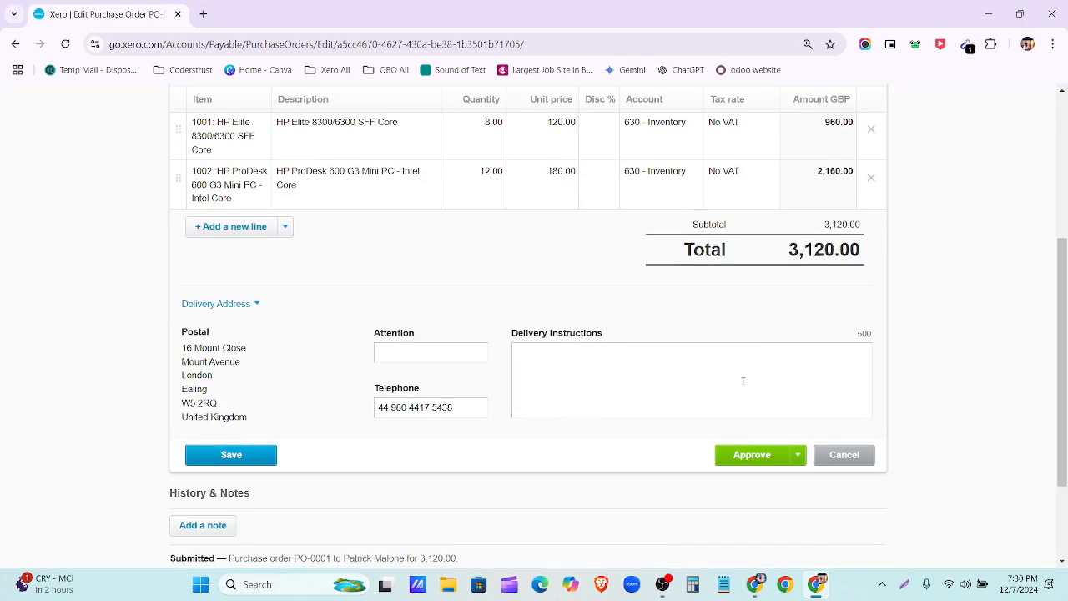
{"action": "scroll", "coordinate": [607, 397], "scroll_direction": "down", "scroll_amount": 2}
{"action": "scroll", "coordinate": [610, 400], "scroll_direction": "up", "scroll_amount": 5}
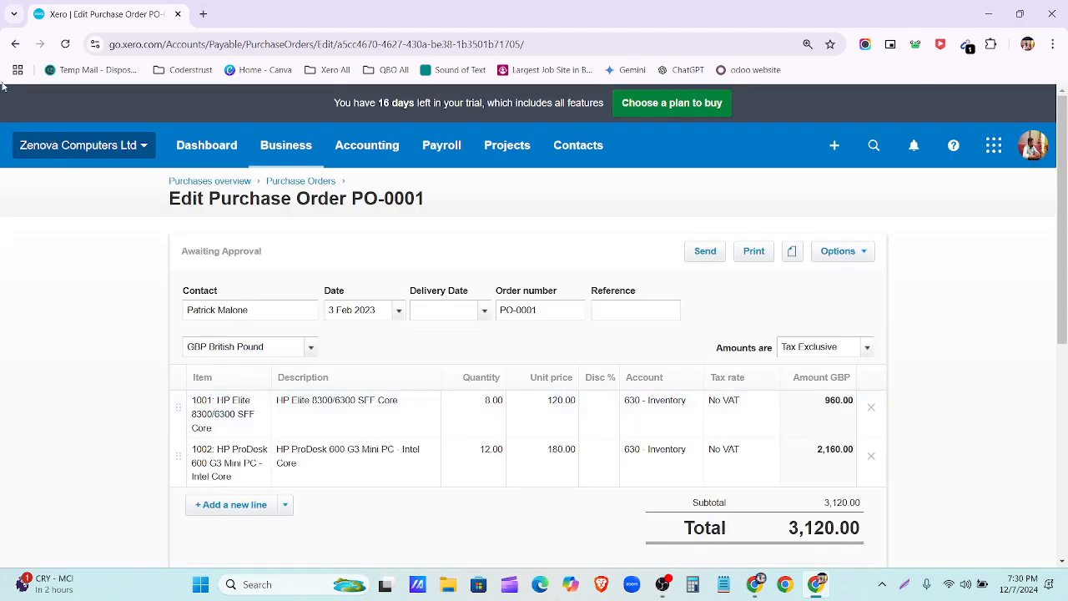
{"action": "left_click", "coordinate": [15, 44]}
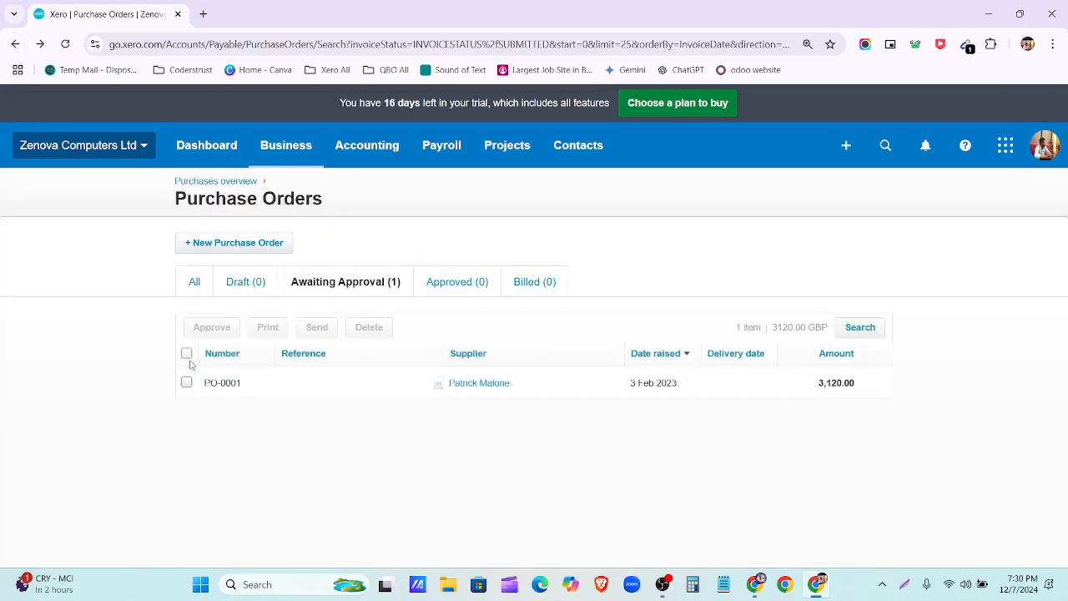
Step: Approve PO-0001 and open it from the Approved tab to view its extra actions
{"action": "left_click", "coordinate": [187, 353]}
{"action": "left_click", "coordinate": [209, 328]}
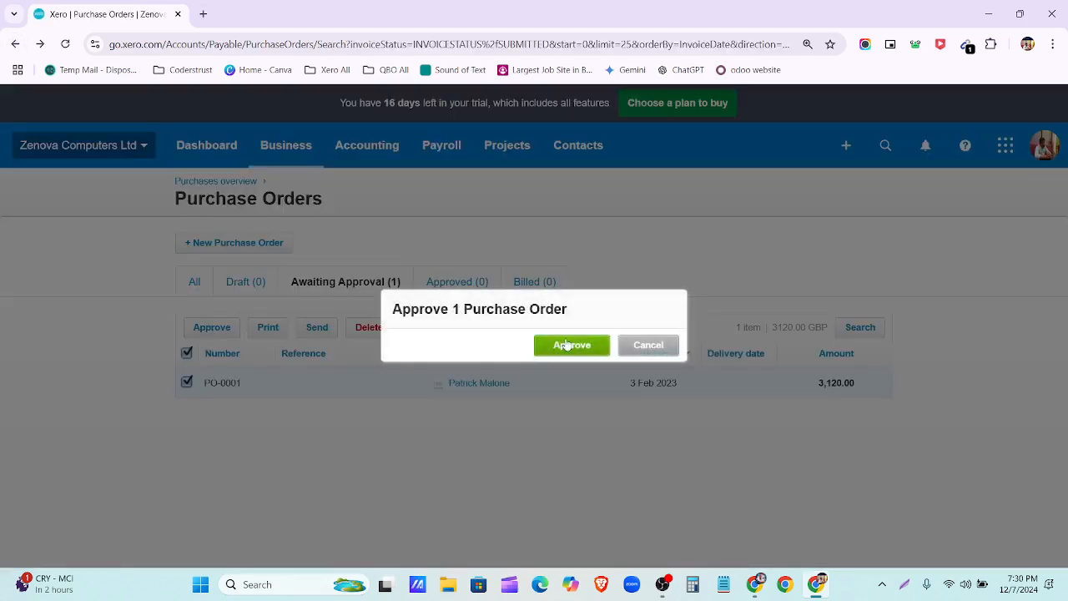
{"action": "left_click", "coordinate": [571, 343]}
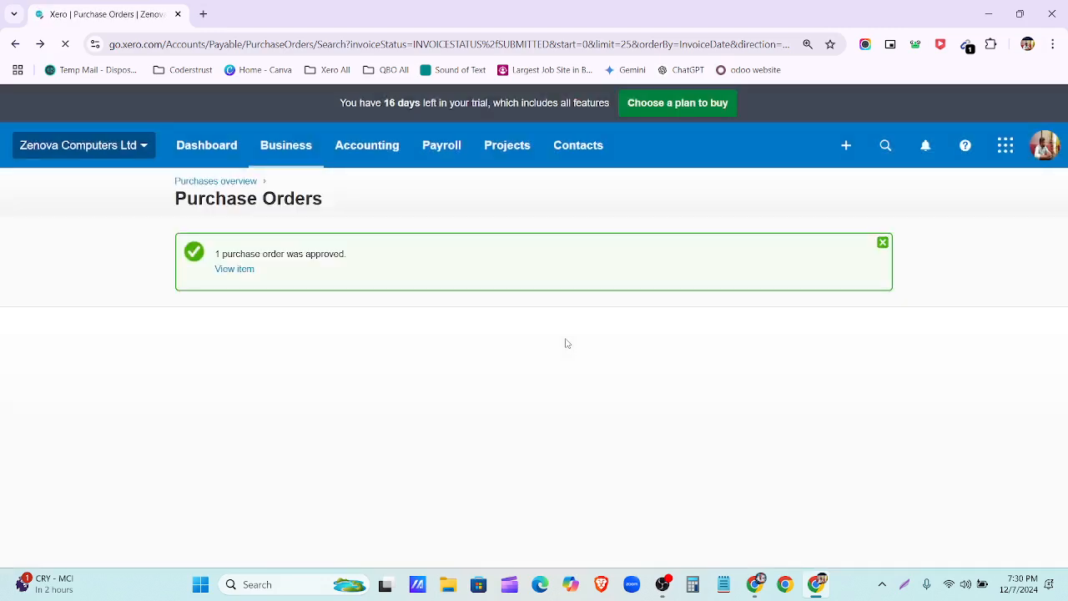
{"action": "left_click", "coordinate": [471, 376]}
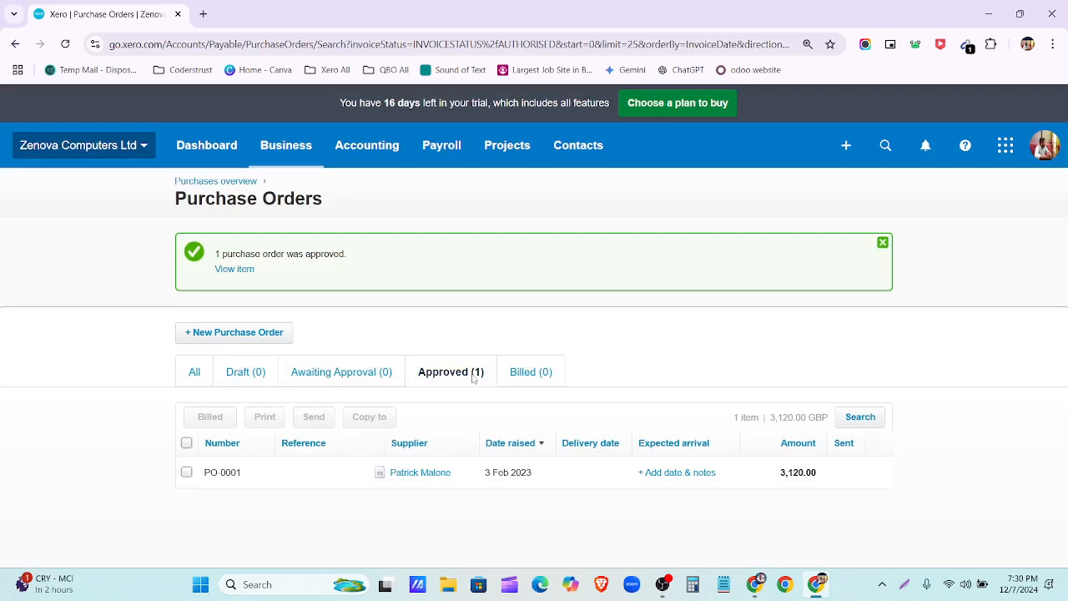
{"action": "left_click", "coordinate": [188, 445]}
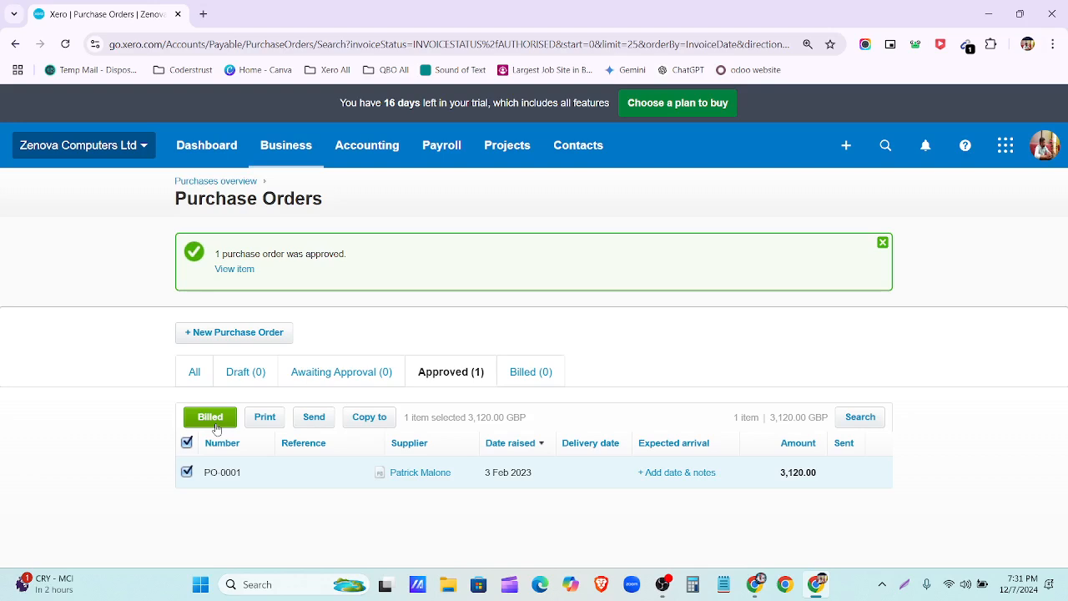
{"action": "left_click", "coordinate": [318, 475]}
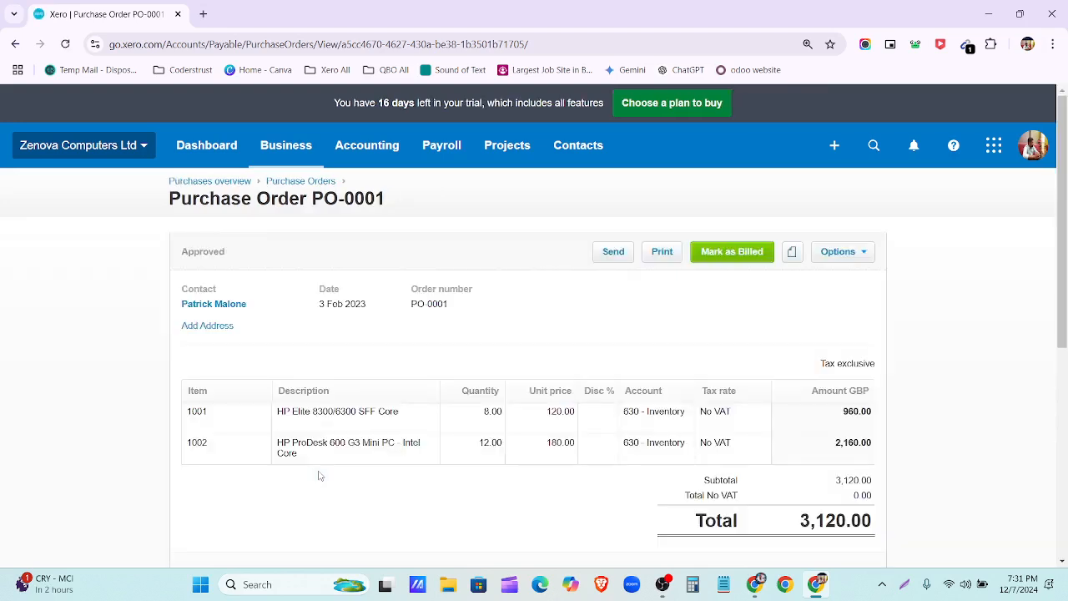
{"action": "left_click", "coordinate": [860, 252]}
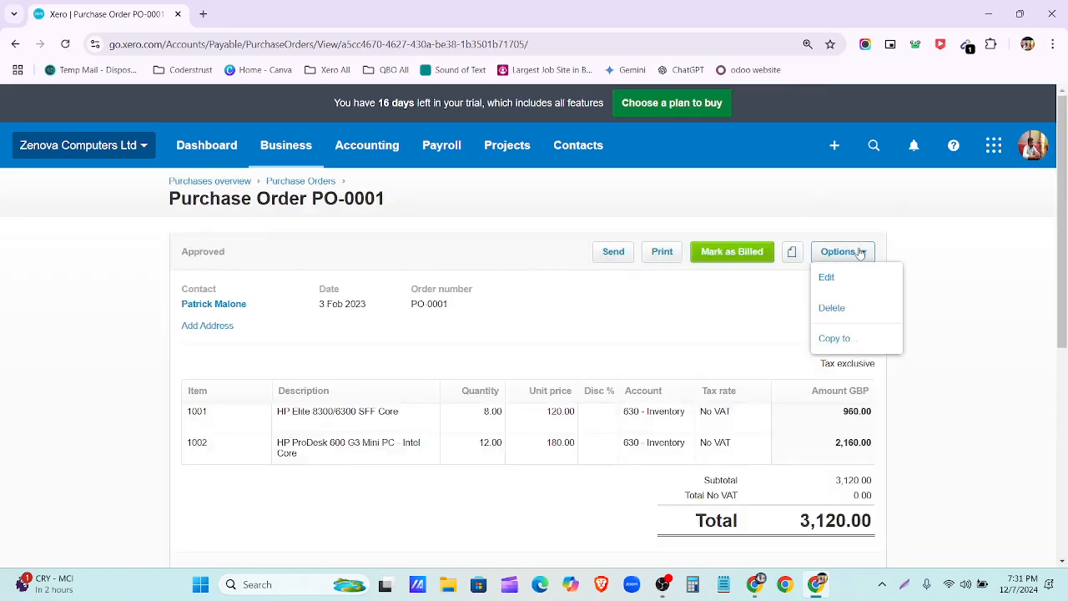
{"action": "left_click", "coordinate": [711, 317]}
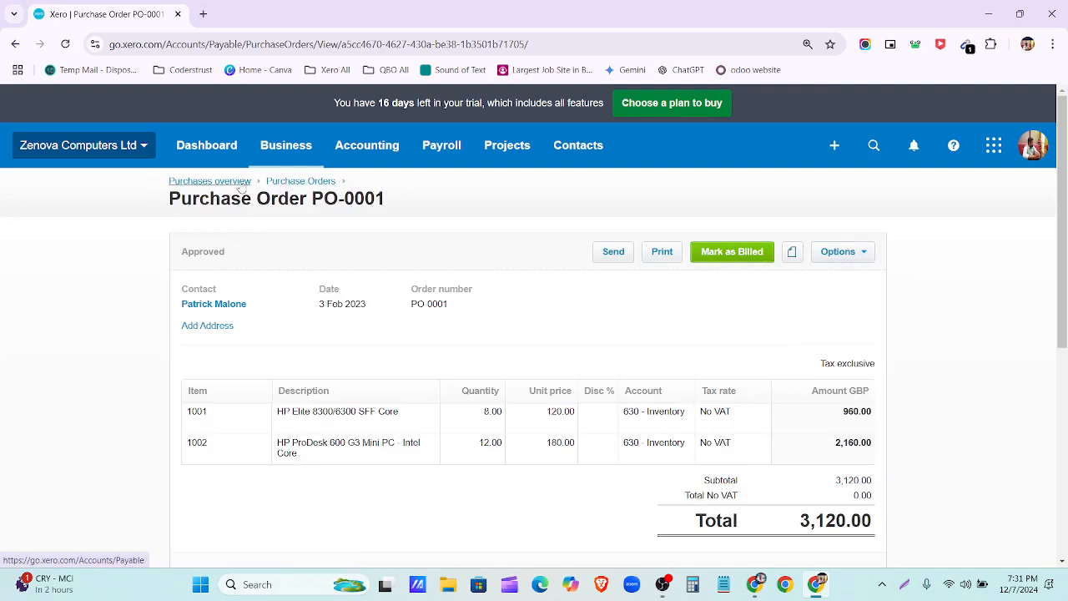
{"action": "left_click", "coordinate": [301, 184]}
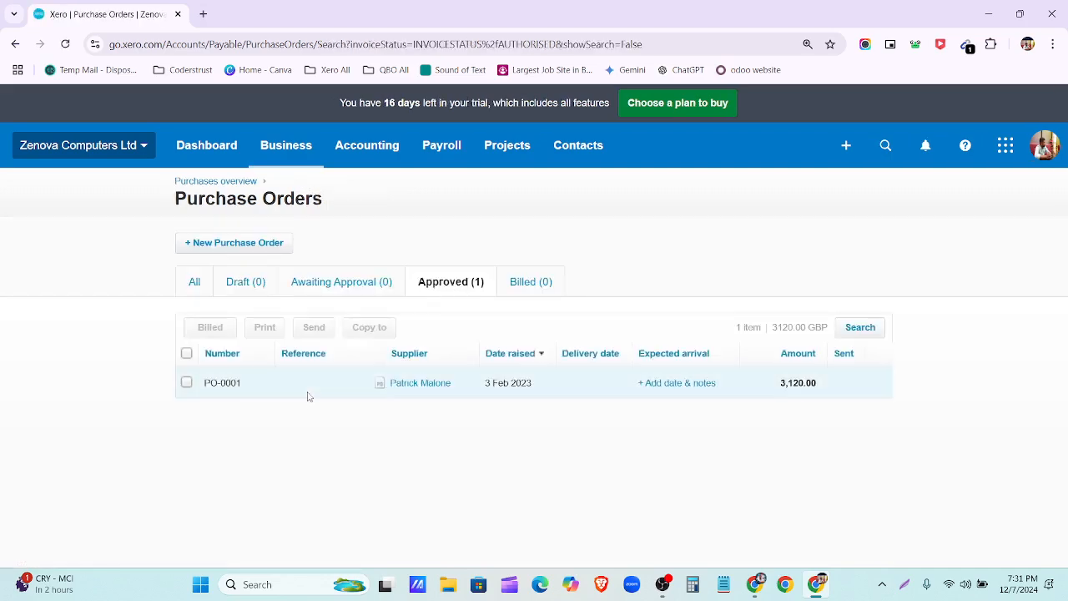
Step: Mark PO-0001 as billed and open it from the Billed tab
{"action": "left_click", "coordinate": [186, 353]}
{"action": "left_click", "coordinate": [210, 327]}
{"action": "left_click", "coordinate": [572, 344]}
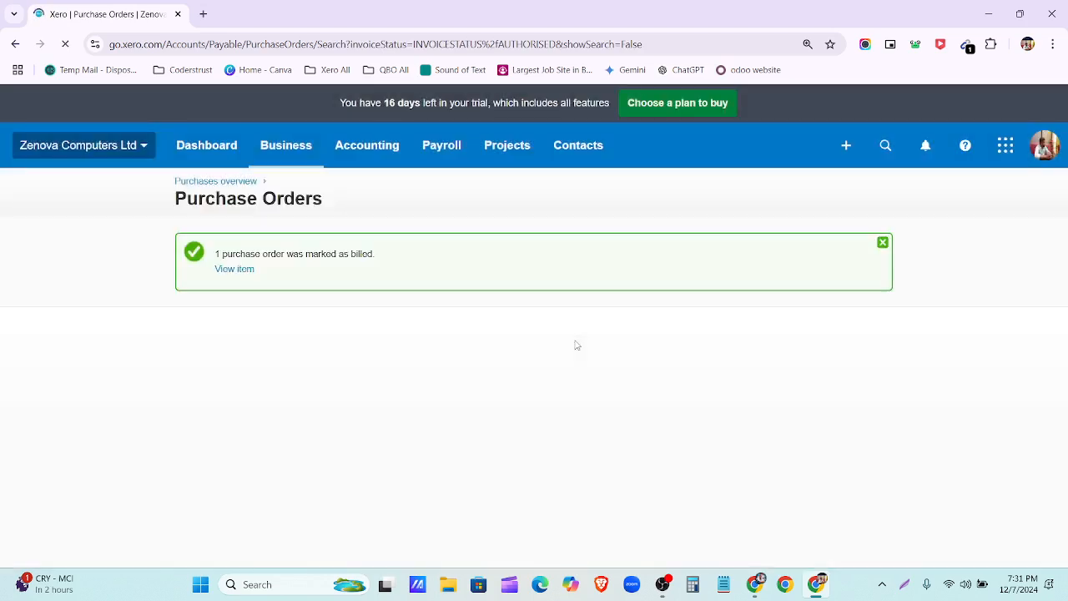
{"action": "left_click", "coordinate": [544, 372]}
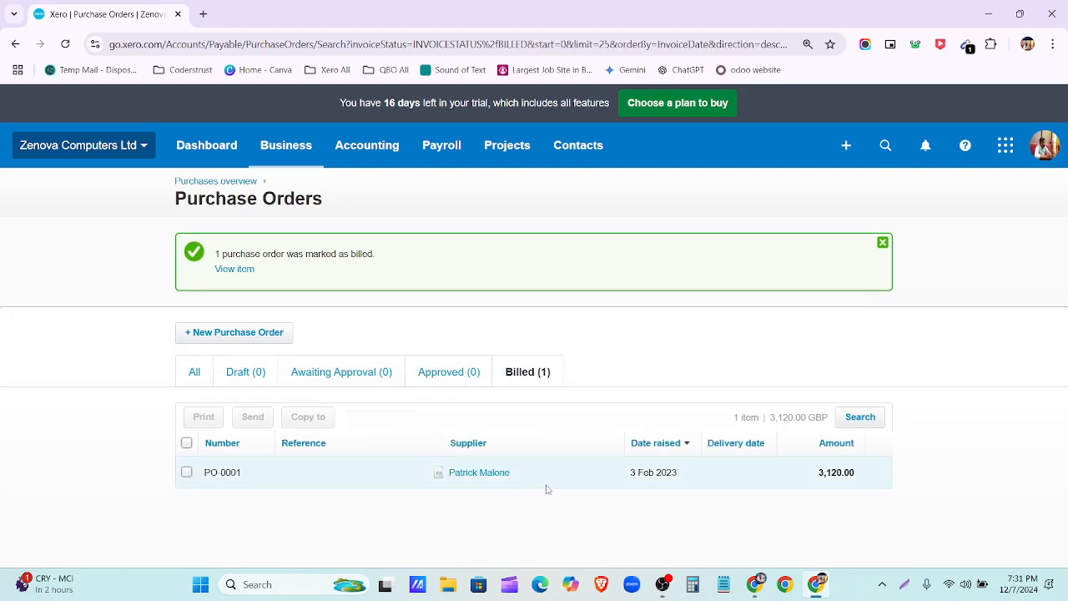
{"action": "left_click", "coordinate": [524, 480]}
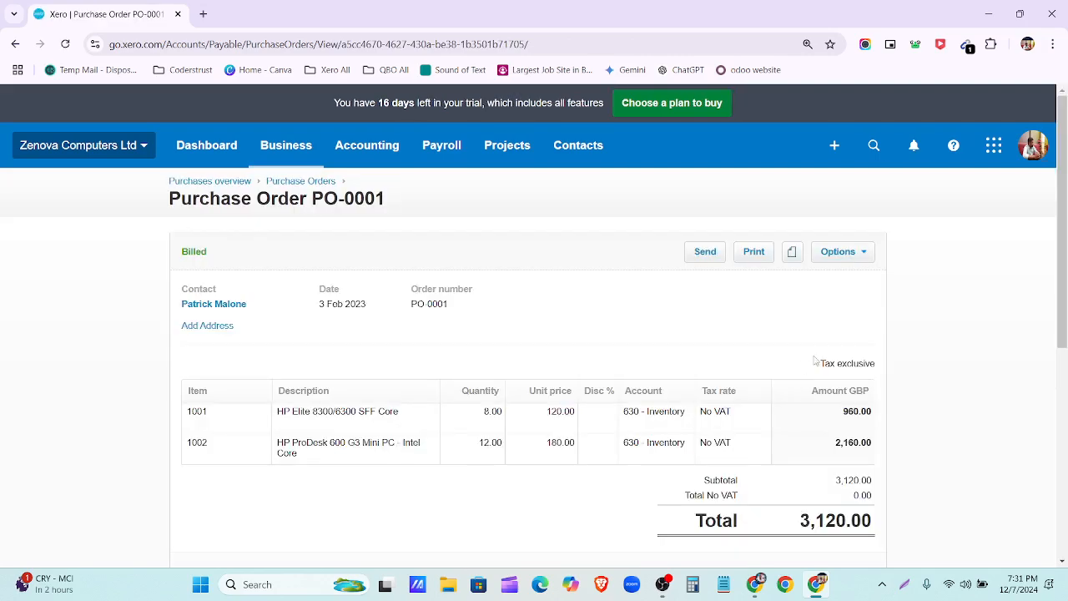
{"action": "scroll", "coordinate": [707, 433], "scroll_direction": "down", "scroll_amount": 2}
{"action": "scroll", "coordinate": [684, 473], "scroll_direction": "up", "scroll_amount": 2}
Step: From the Purchases overview, open billed PO-0001 and compare it against the spreadsheet
{"action": "left_click", "coordinate": [211, 187]}
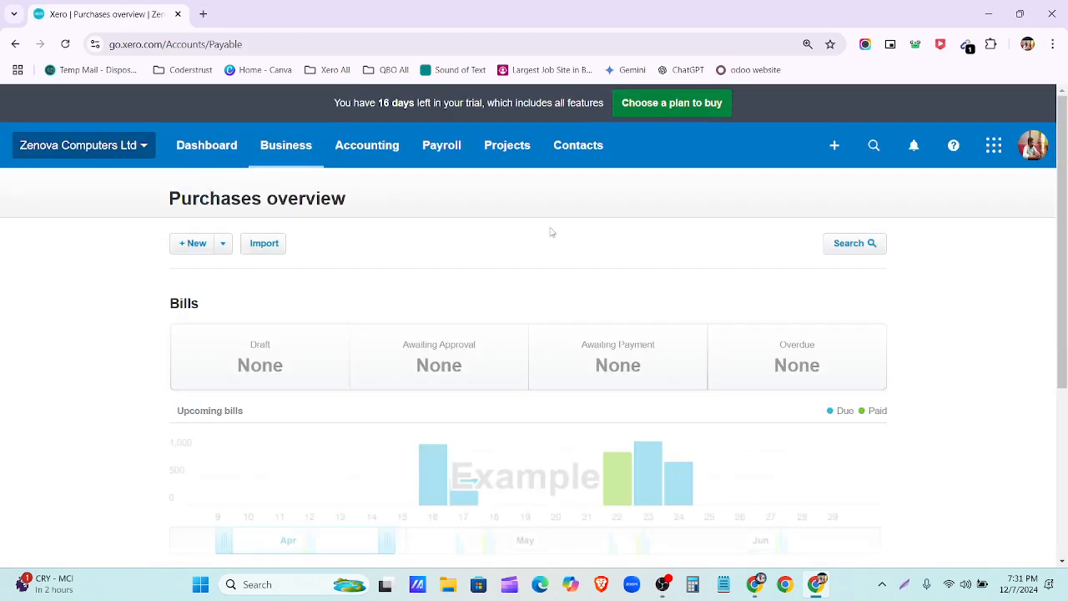
{"action": "scroll", "coordinate": [466, 406], "scroll_direction": "down", "scroll_amount": 4}
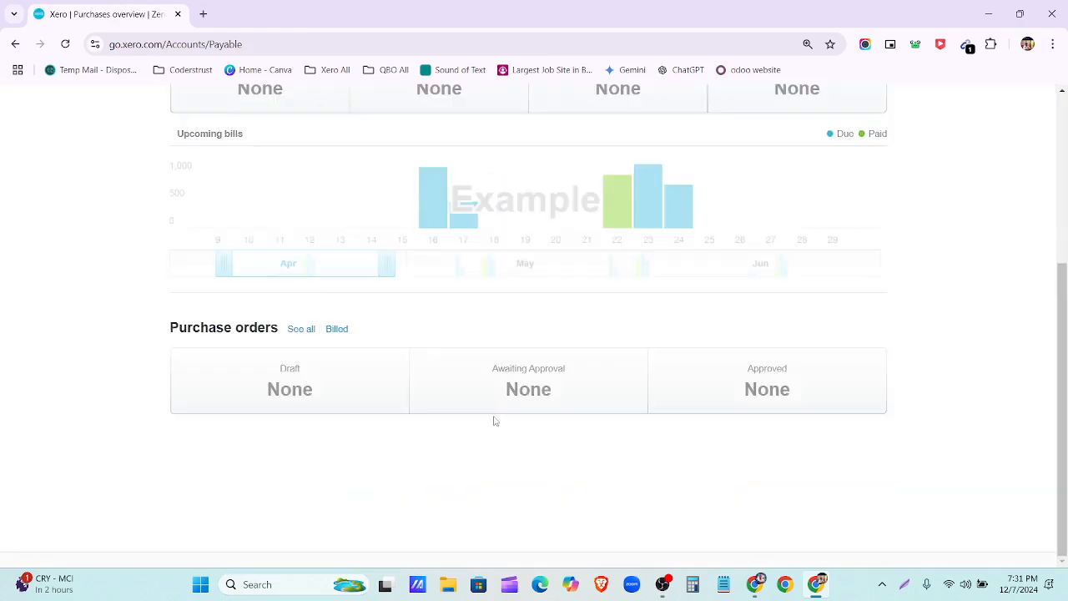
{"action": "scroll", "coordinate": [398, 447], "scroll_direction": "up", "scroll_amount": 3}
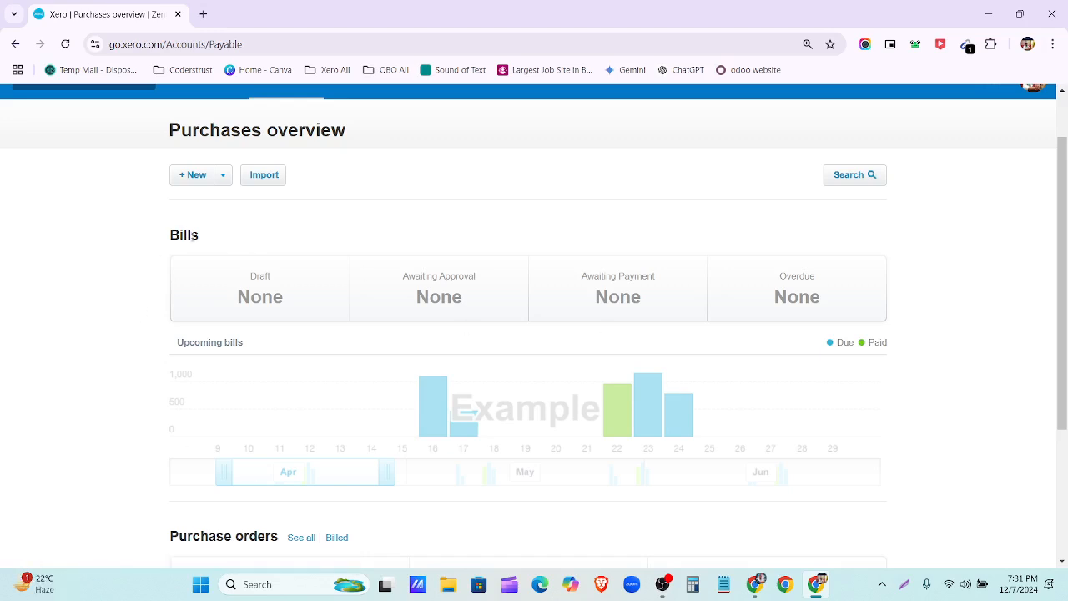
{"action": "scroll", "coordinate": [381, 353], "scroll_direction": "down", "scroll_amount": 3}
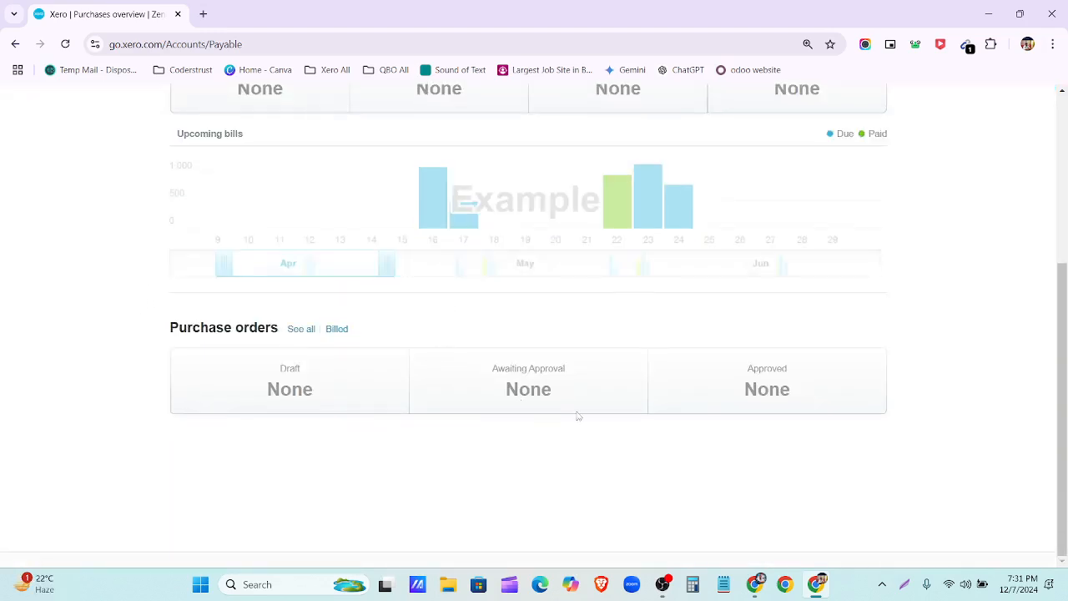
{"action": "left_click", "coordinate": [337, 331]}
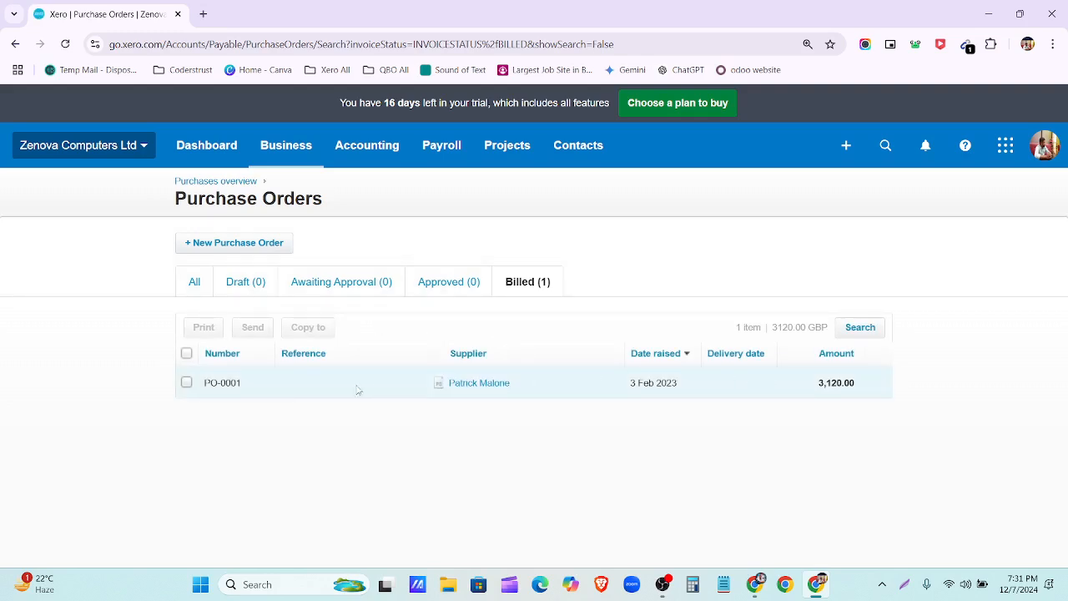
{"action": "left_click", "coordinate": [304, 388]}
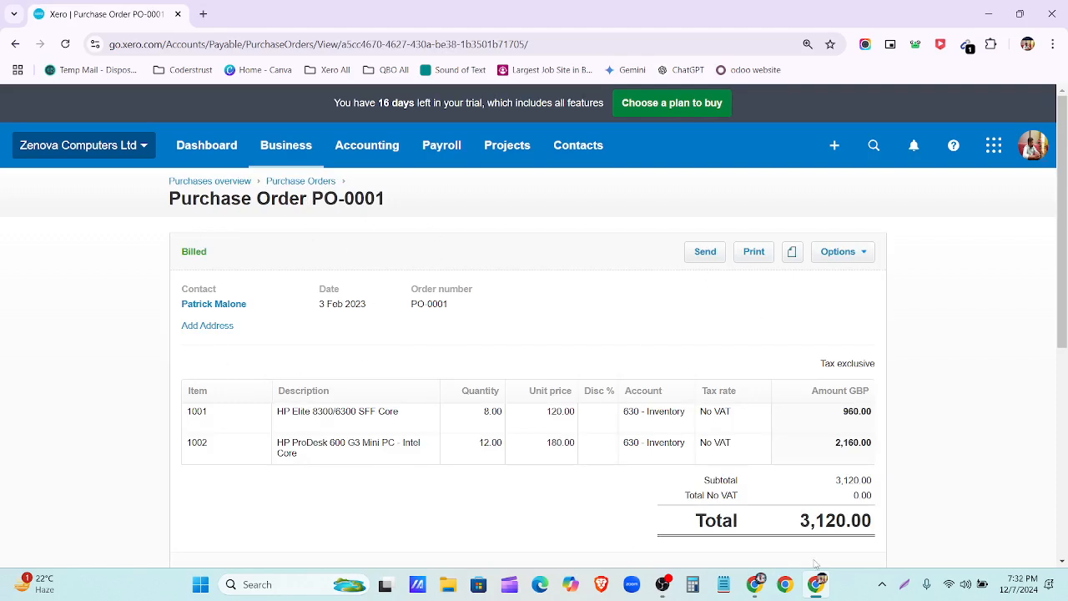
{"action": "left_click", "coordinate": [755, 584]}
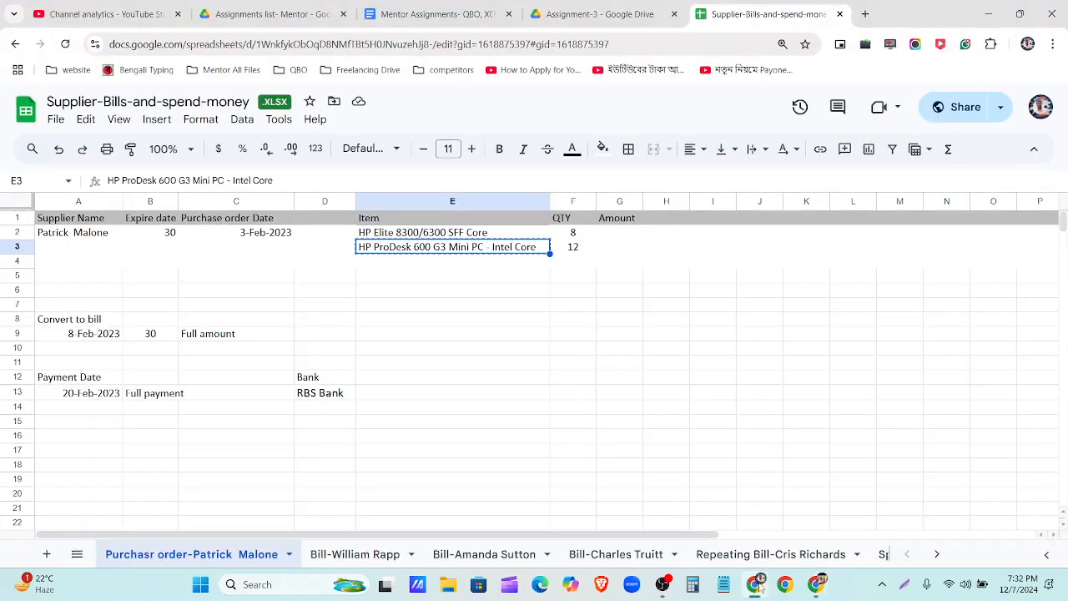
{"action": "left_click", "coordinate": [755, 584]}
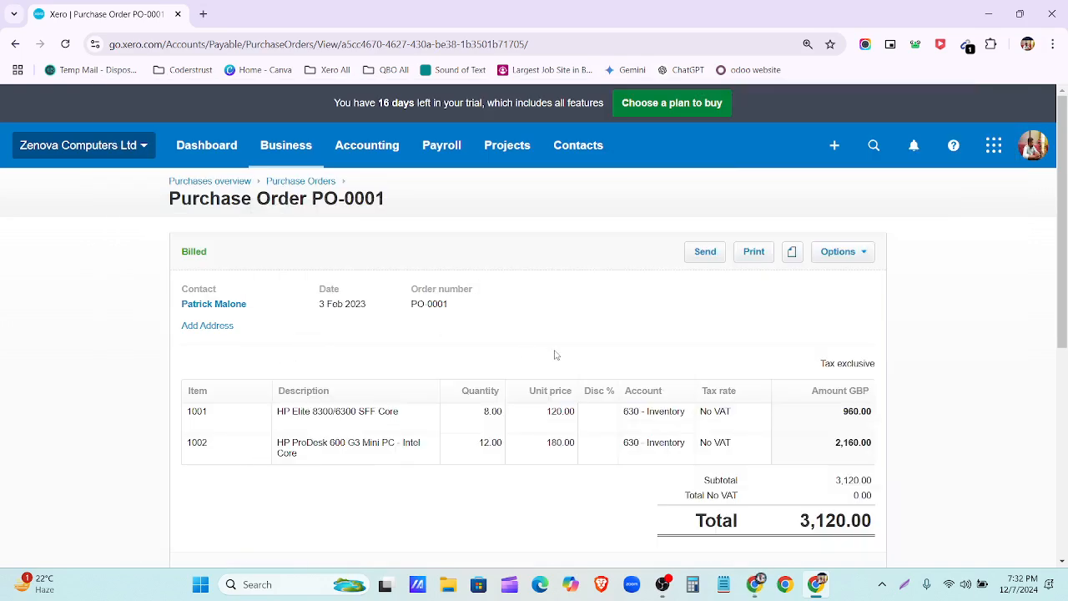
{"action": "left_click", "coordinate": [863, 253]}
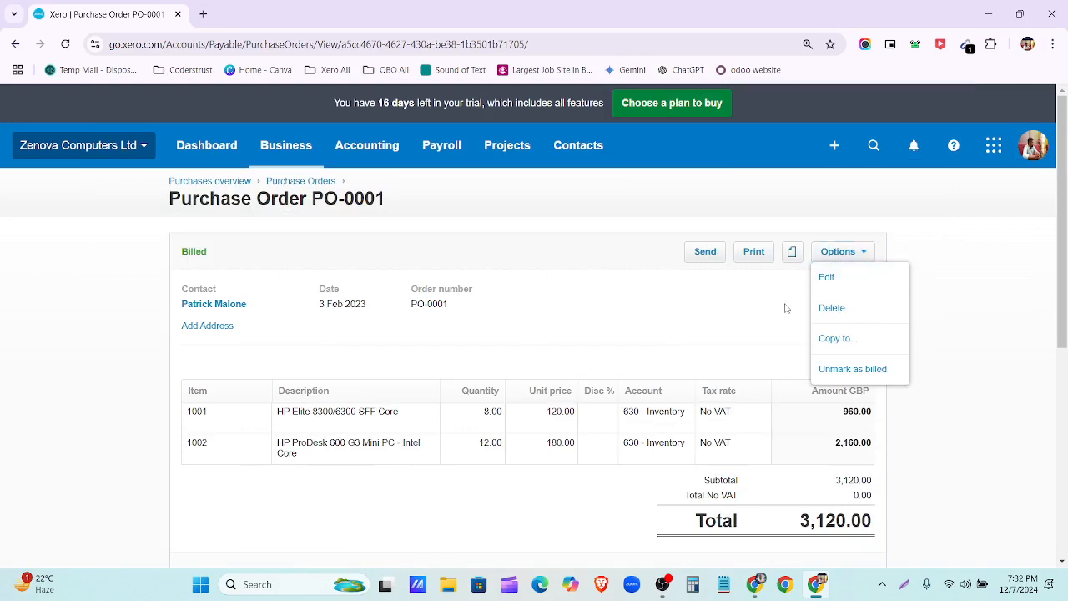
{"action": "left_click", "coordinate": [854, 345]}
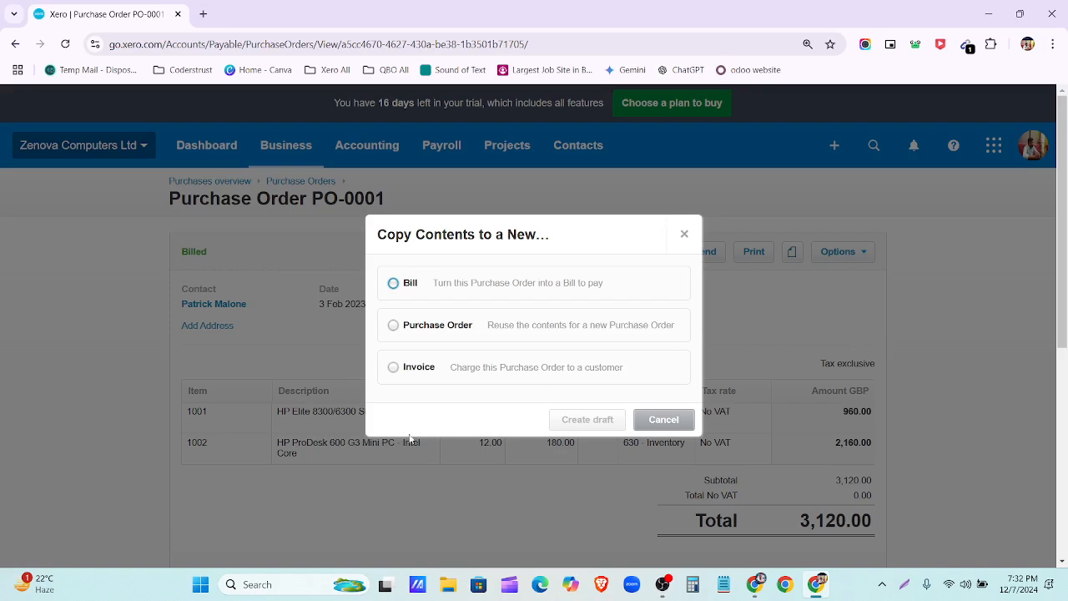
{"action": "left_click", "coordinate": [420, 372]}
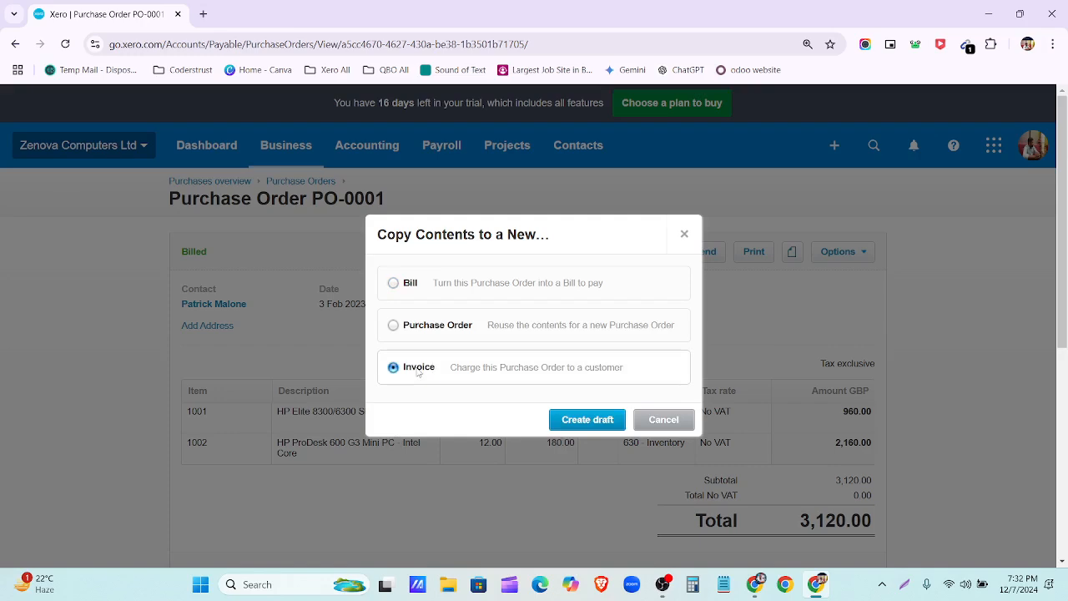
{"action": "left_click", "coordinate": [663, 419]}
{"action": "left_click", "coordinate": [865, 260]}
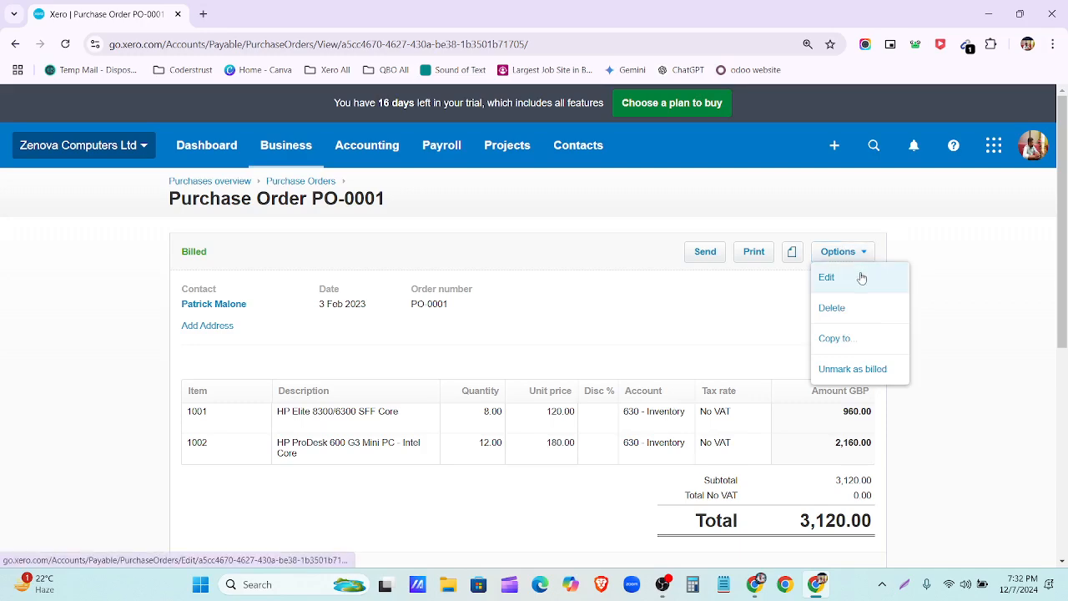
Step: Edit PO-0001 and save it unchanged with Update, then confirm the history shows Edited
{"action": "left_click", "coordinate": [862, 278]}
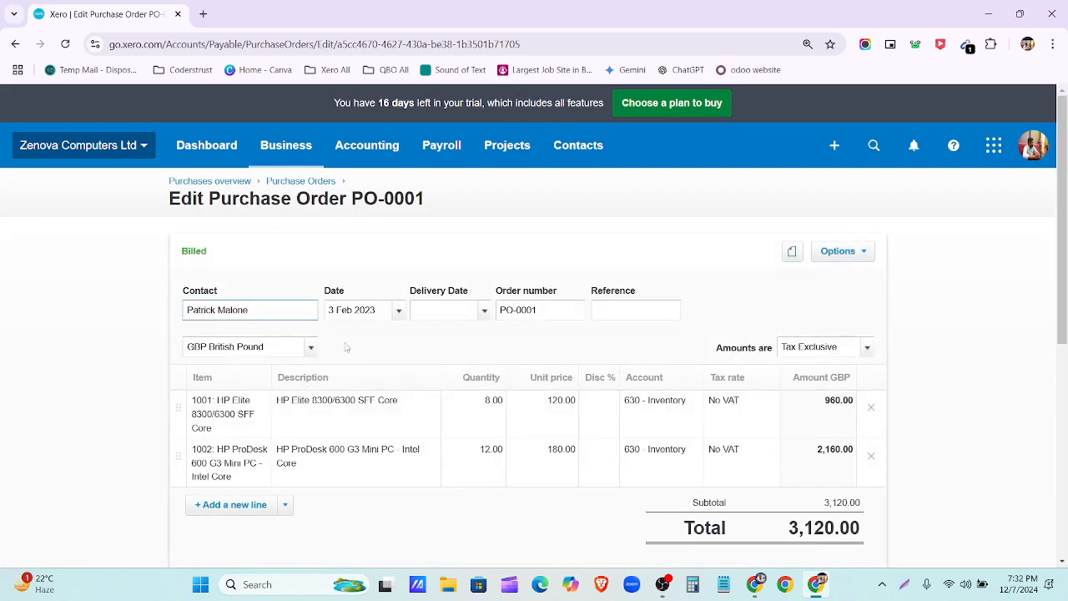
{"action": "scroll", "coordinate": [380, 377], "scroll_direction": "down", "scroll_amount": 4}
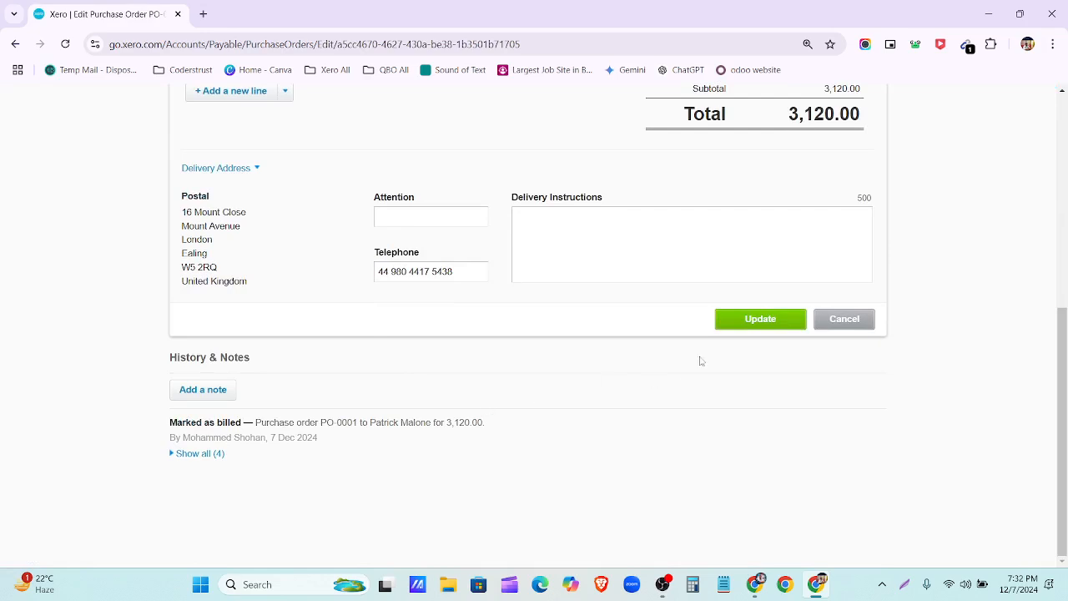
{"action": "left_click", "coordinate": [739, 325]}
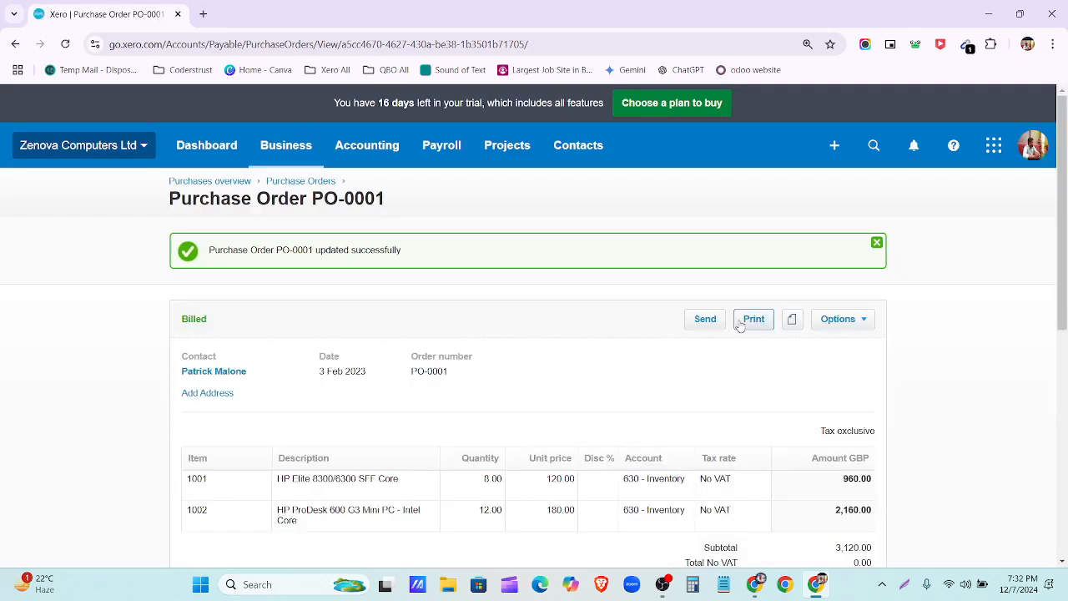
{"action": "scroll", "coordinate": [364, 421], "scroll_direction": "down", "scroll_amount": 4}
{"action": "scroll", "coordinate": [365, 421], "scroll_direction": "up", "scroll_amount": 4}
{"action": "scroll", "coordinate": [635, 384], "scroll_direction": "down", "scroll_amount": 4}
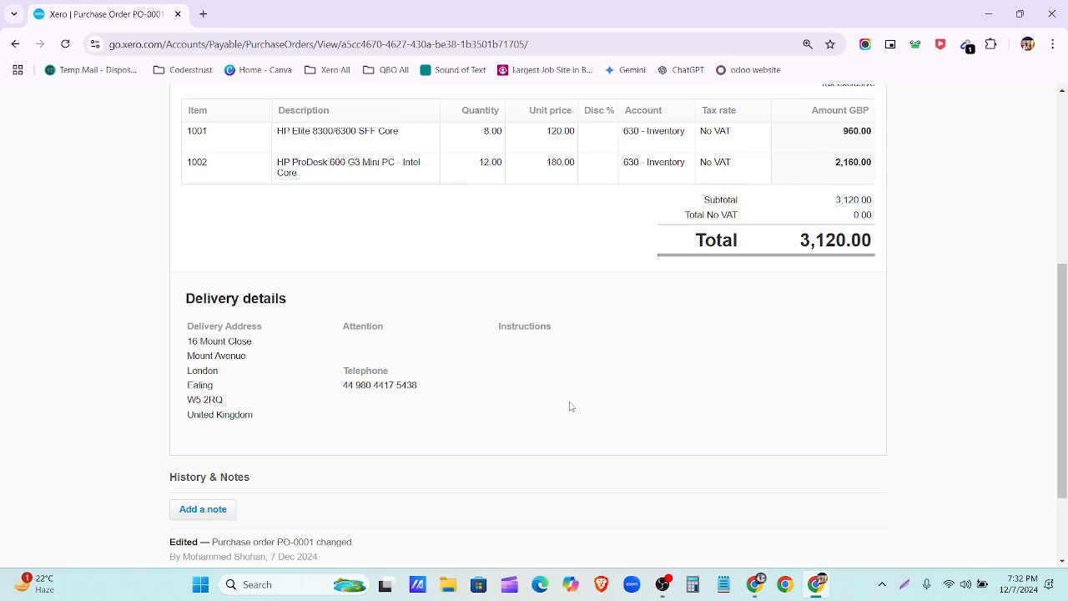
{"action": "scroll", "coordinate": [569, 406], "scroll_direction": "up", "scroll_amount": 5}
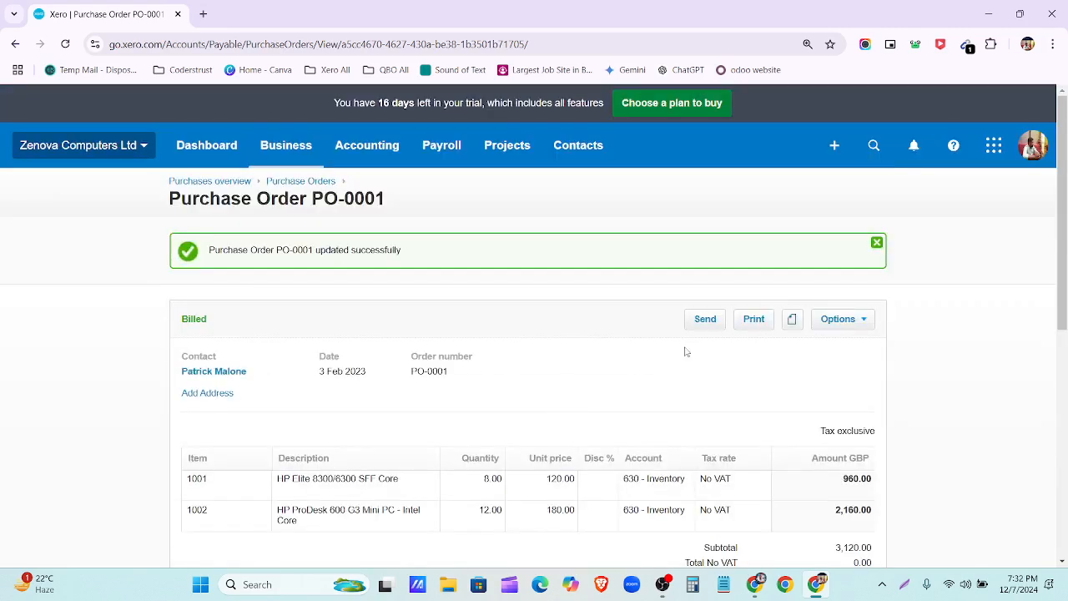
Step: Unmark PO-0001 as billed so it moves back to Approved at 3,120.00
{"action": "left_click", "coordinate": [867, 319]}
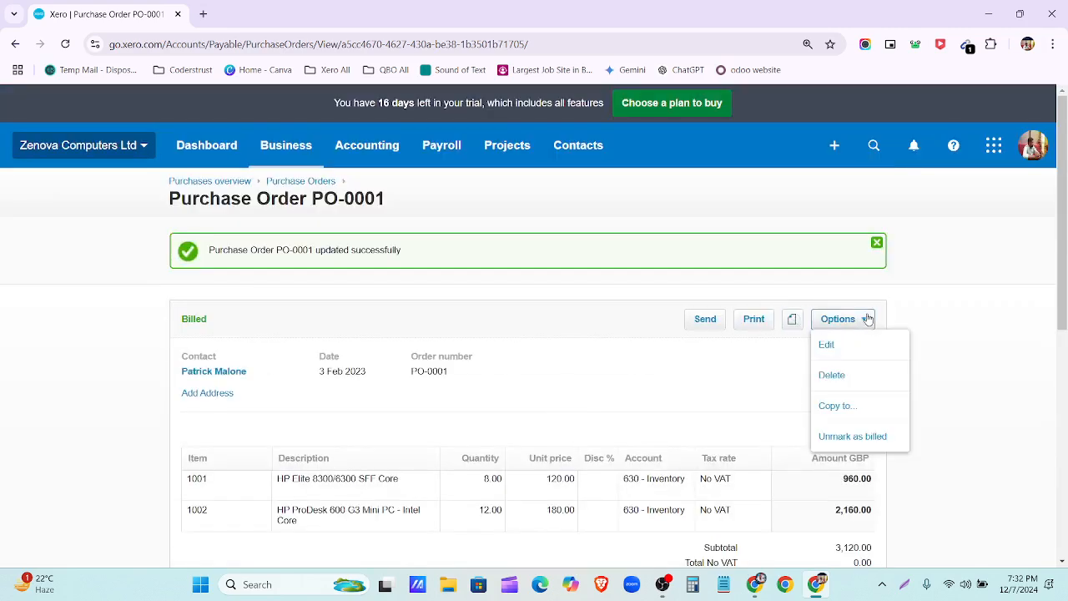
{"action": "left_click", "coordinate": [883, 435]}
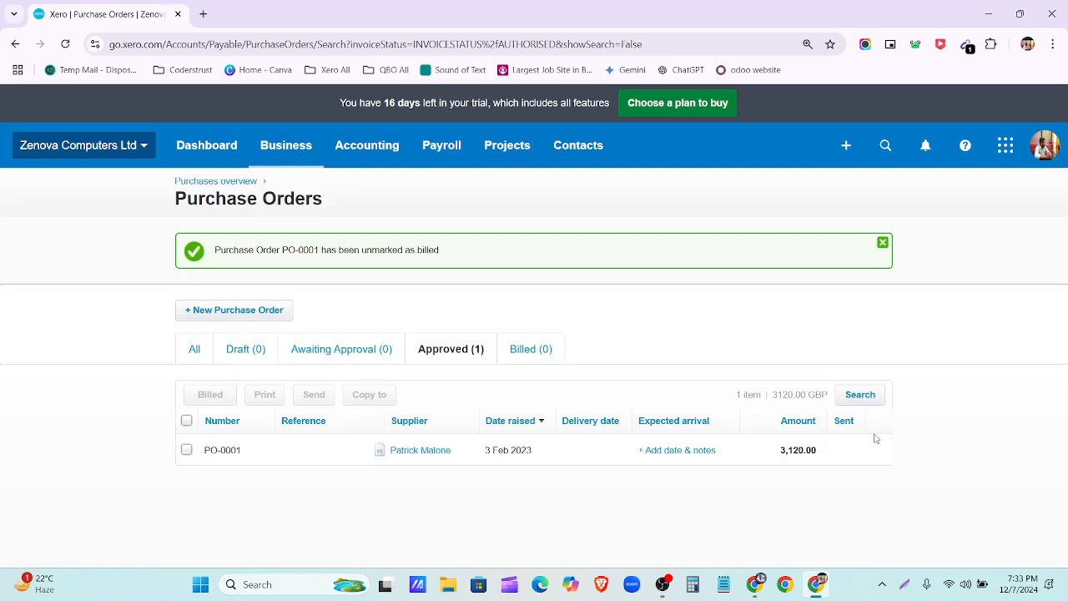
Step: Mark approved PO-0001 as billed from the Purchase orders list and open it
{"action": "left_click", "coordinate": [234, 182]}
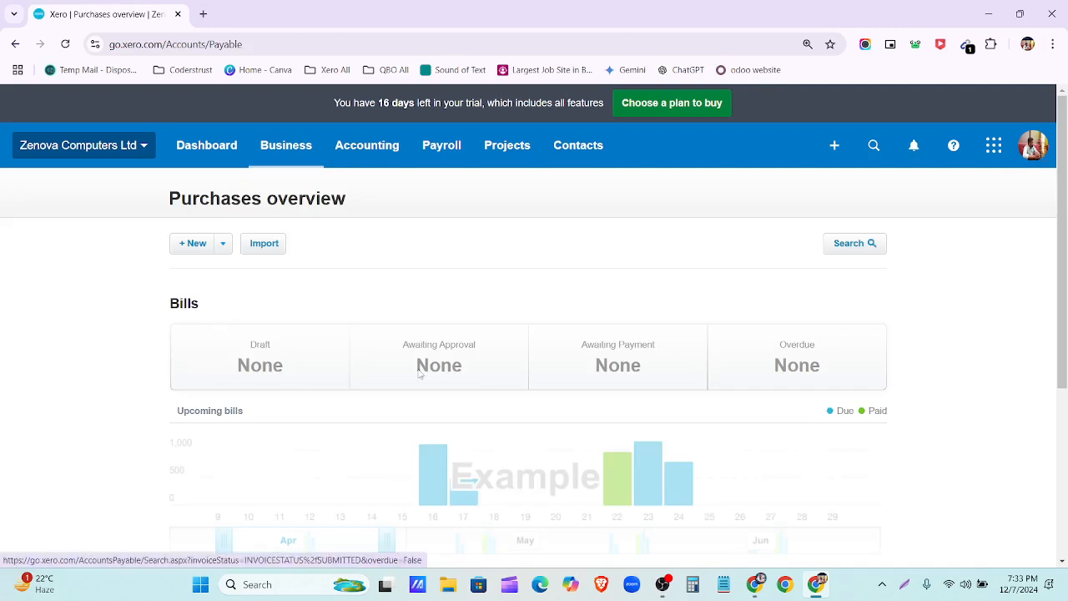
{"action": "scroll", "coordinate": [336, 367], "scroll_direction": "down", "scroll_amount": 3}
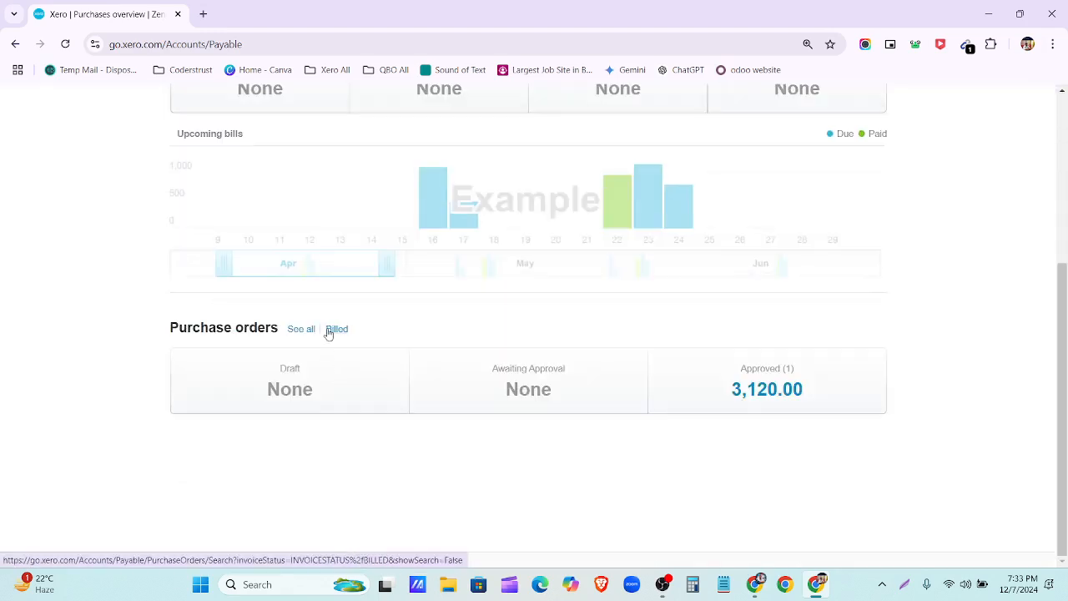
{"action": "left_click", "coordinate": [329, 332]}
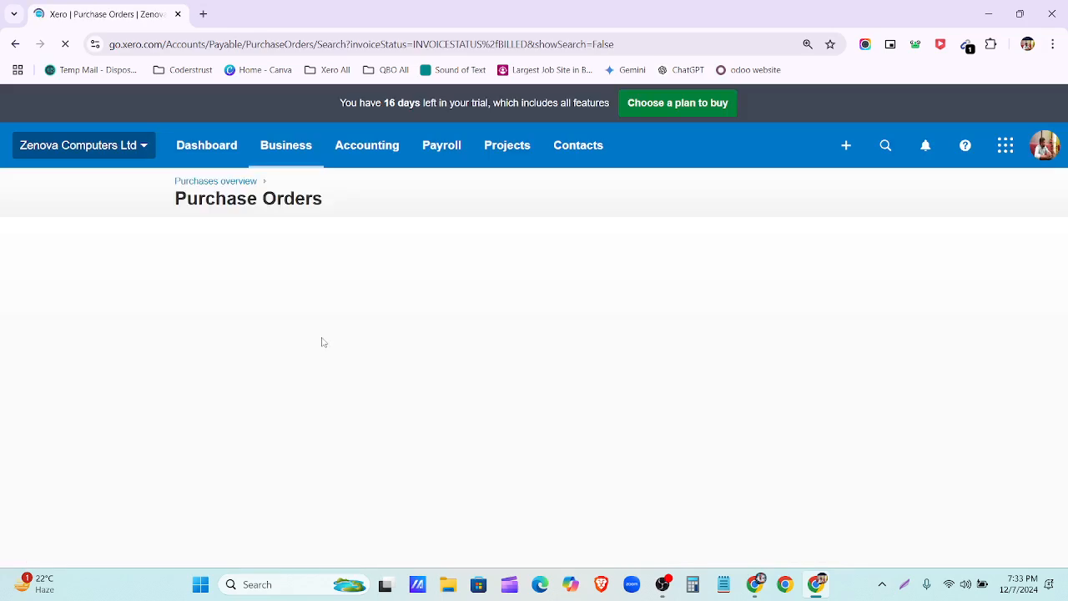
{"action": "left_click", "coordinate": [448, 287]}
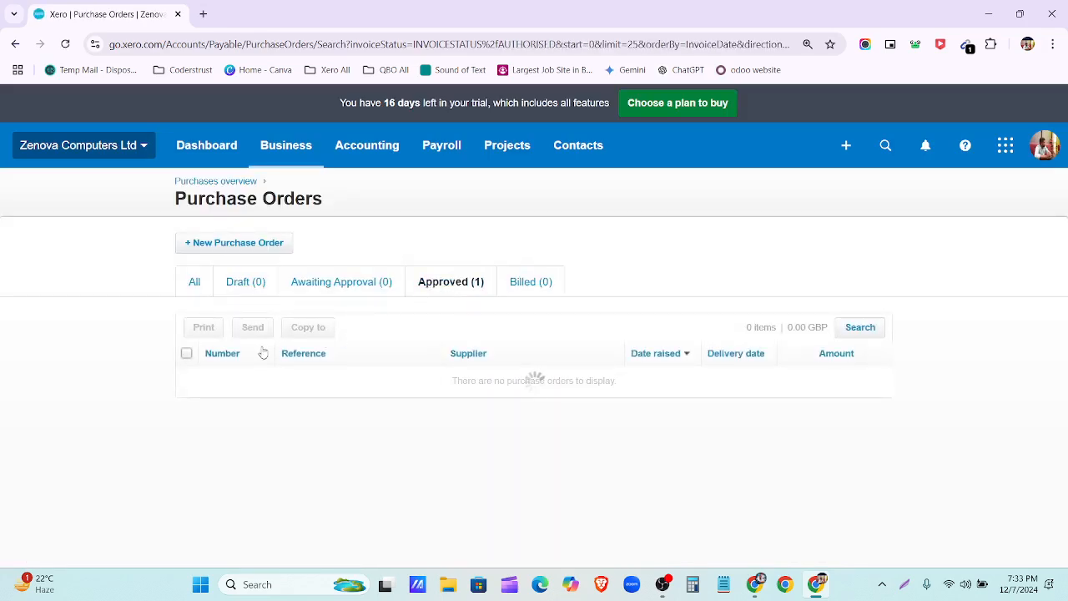
{"action": "left_click", "coordinate": [187, 354]}
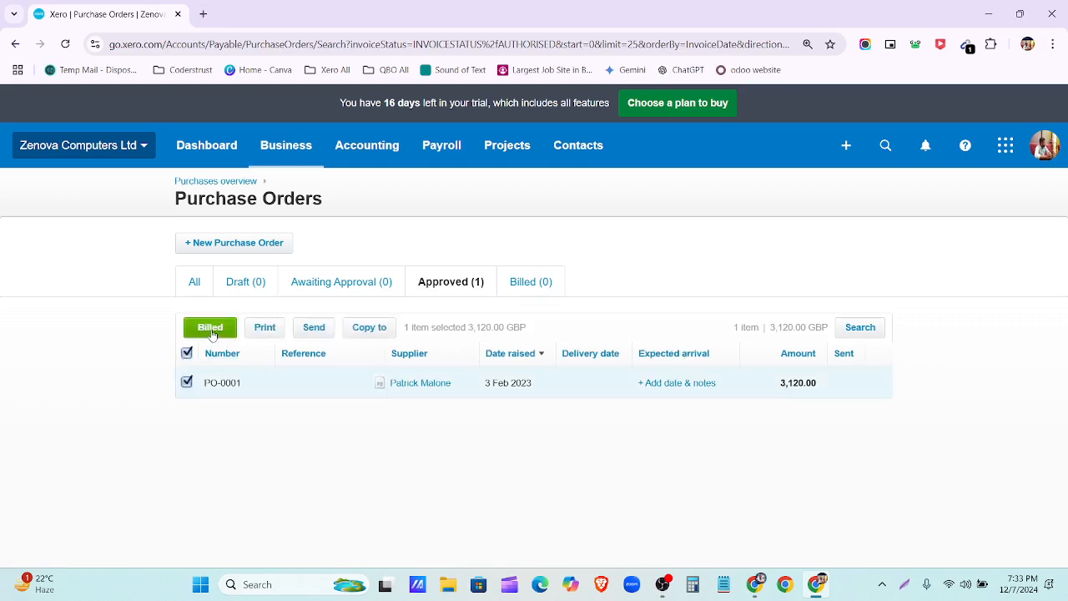
{"action": "left_click", "coordinate": [211, 328]}
{"action": "left_click", "coordinate": [561, 345]}
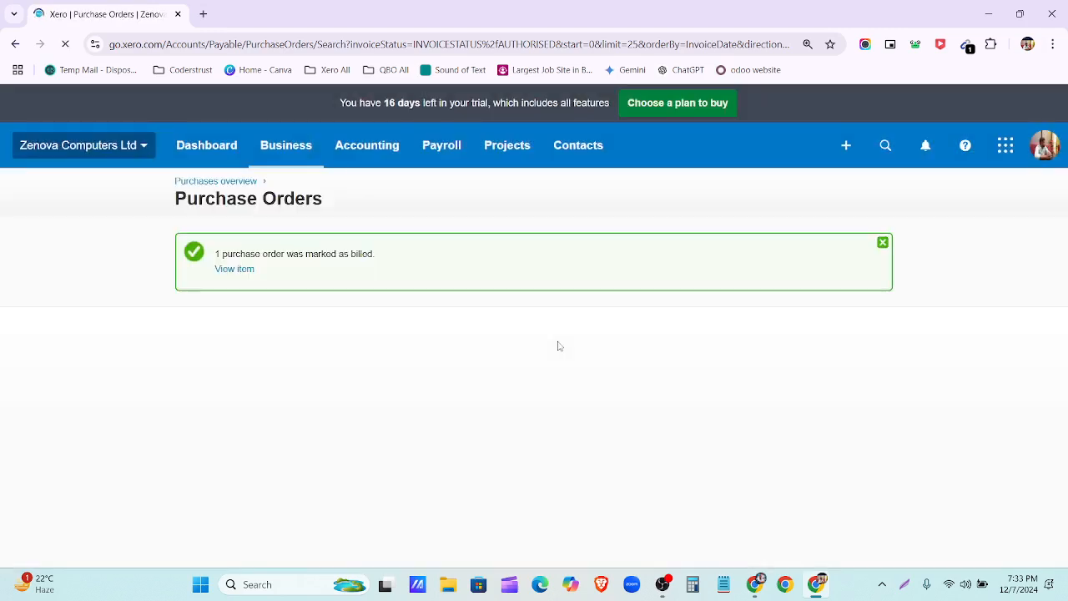
{"action": "left_click", "coordinate": [242, 269]}
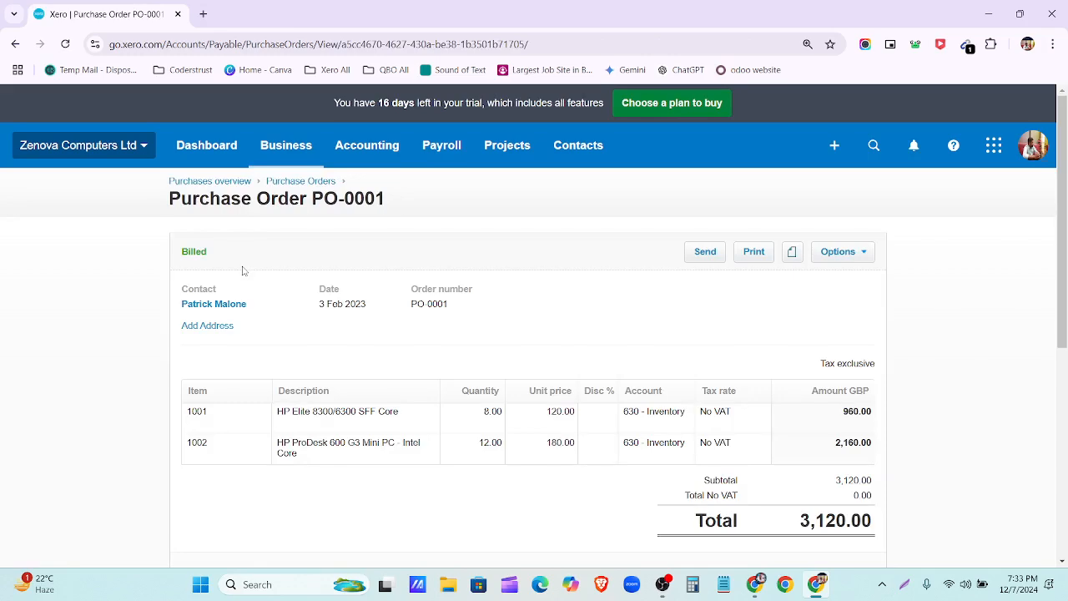
Step: Expand PO-0001's full history and look over its Options actions
{"action": "scroll", "coordinate": [242, 270], "scroll_direction": "down", "scroll_amount": 4}
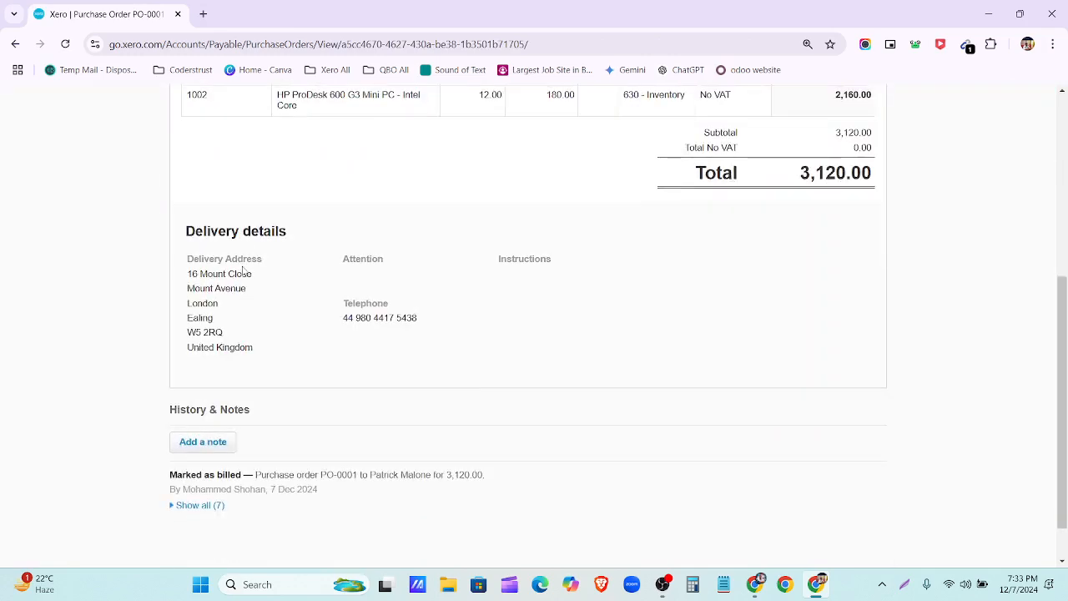
{"action": "left_click", "coordinate": [218, 506]}
{"action": "scroll", "coordinate": [239, 486], "scroll_direction": "down", "scroll_amount": 2}
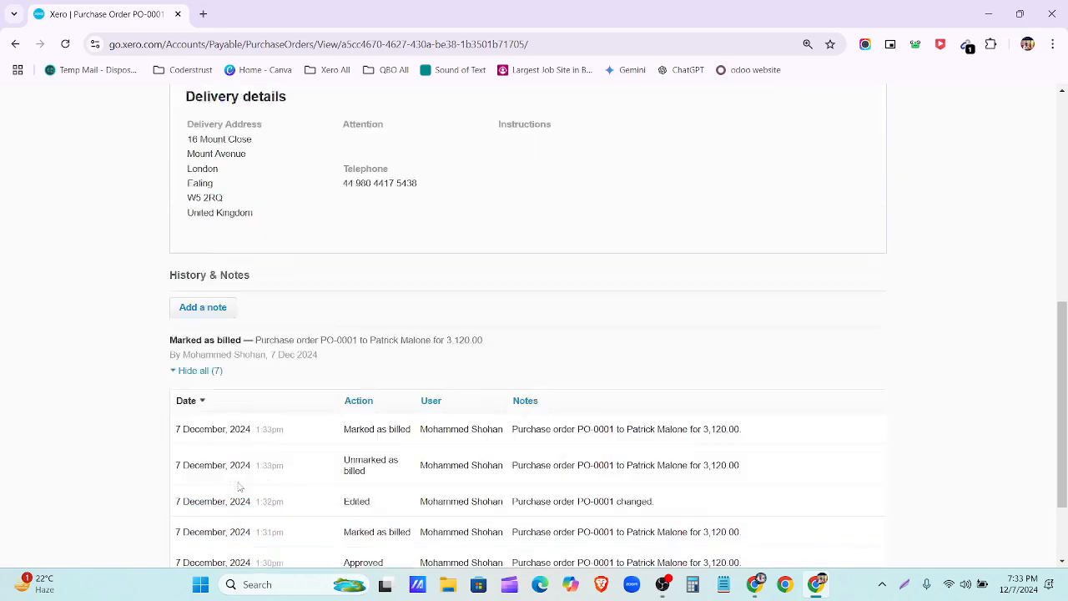
{"action": "scroll", "coordinate": [239, 486], "scroll_direction": "down", "scroll_amount": 1}
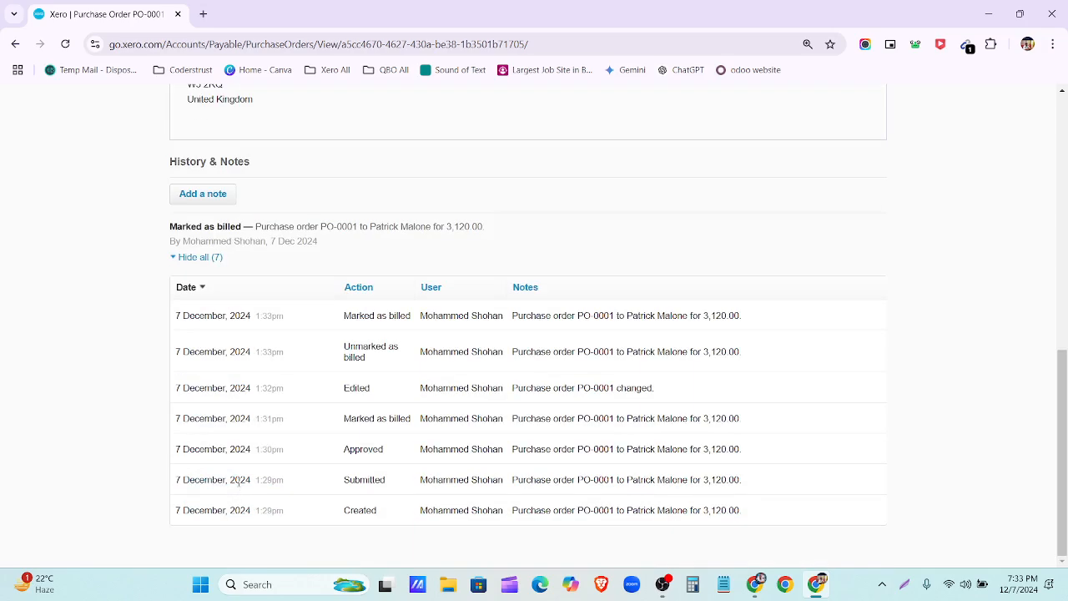
{"action": "scroll", "coordinate": [239, 482], "scroll_direction": "up", "scroll_amount": 8}
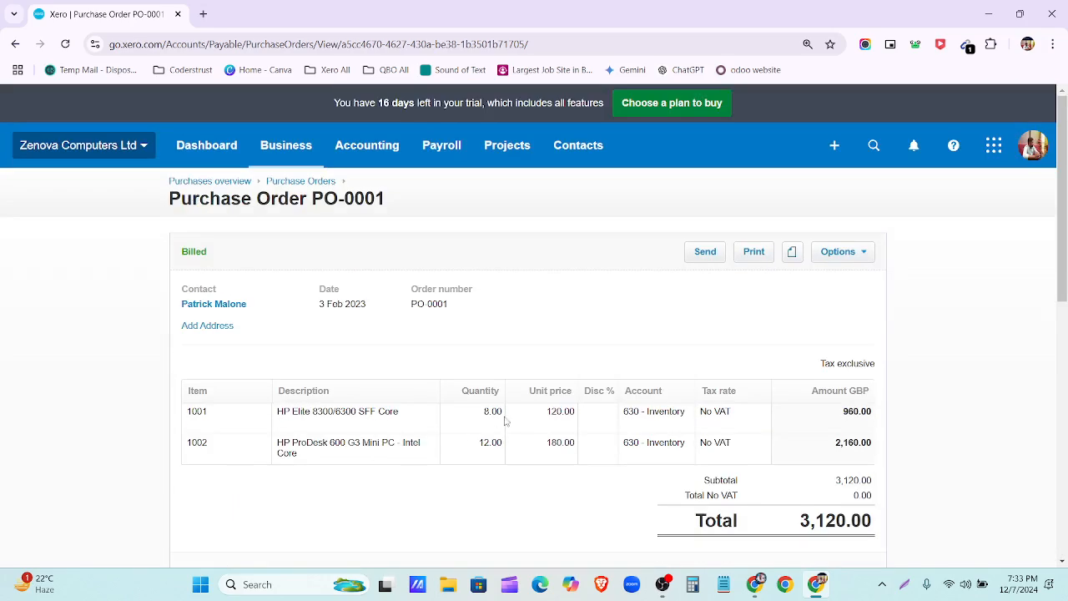
{"action": "left_click", "coordinate": [868, 254]}
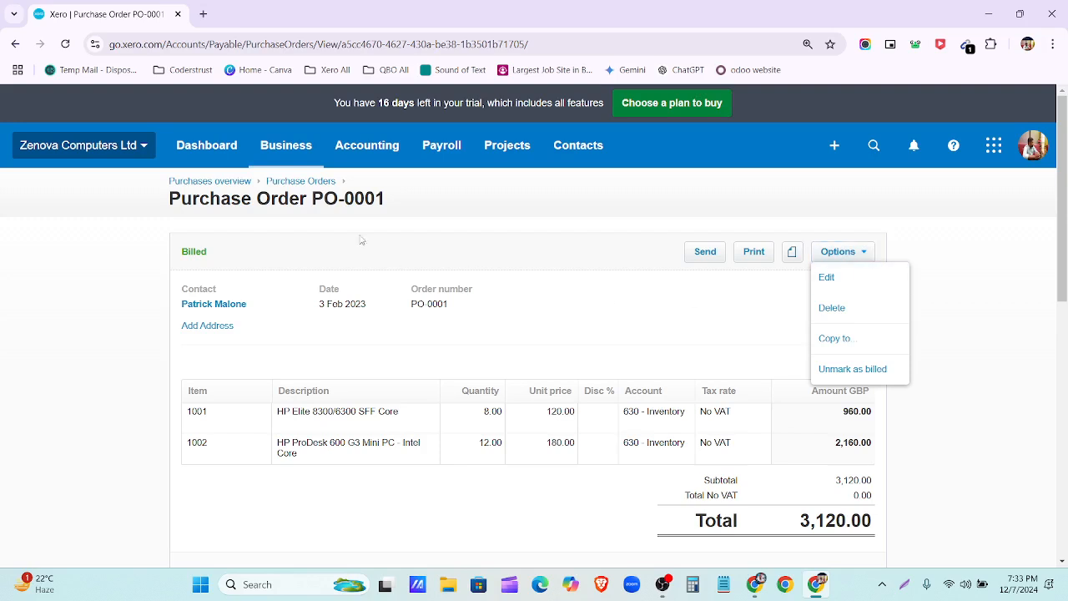
Step: Reload the Purchases overview and open the Billed purchase orders list showing PO-0001 at 3,120.00
{"action": "left_click", "coordinate": [205, 182]}
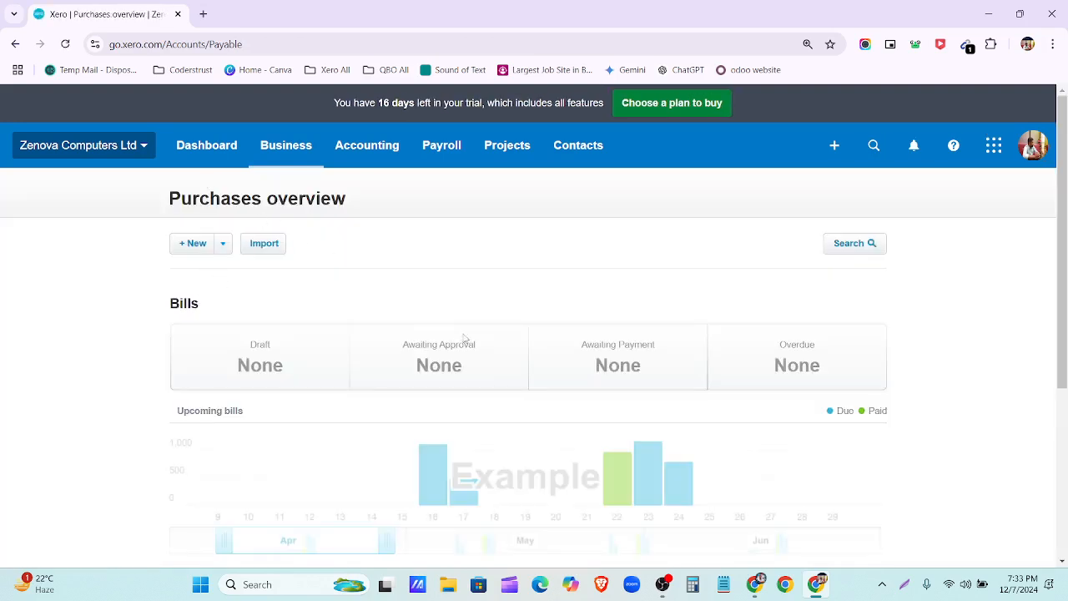
{"action": "scroll", "coordinate": [350, 375], "scroll_direction": "down", "scroll_amount": 1}
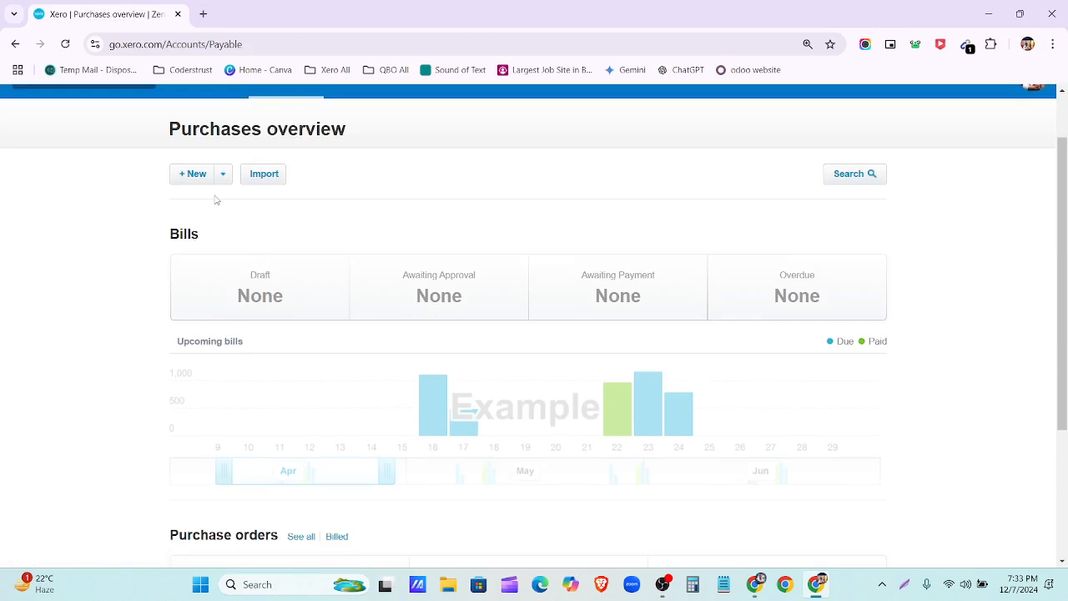
{"action": "scroll", "coordinate": [275, 446], "scroll_direction": "down", "scroll_amount": 3}
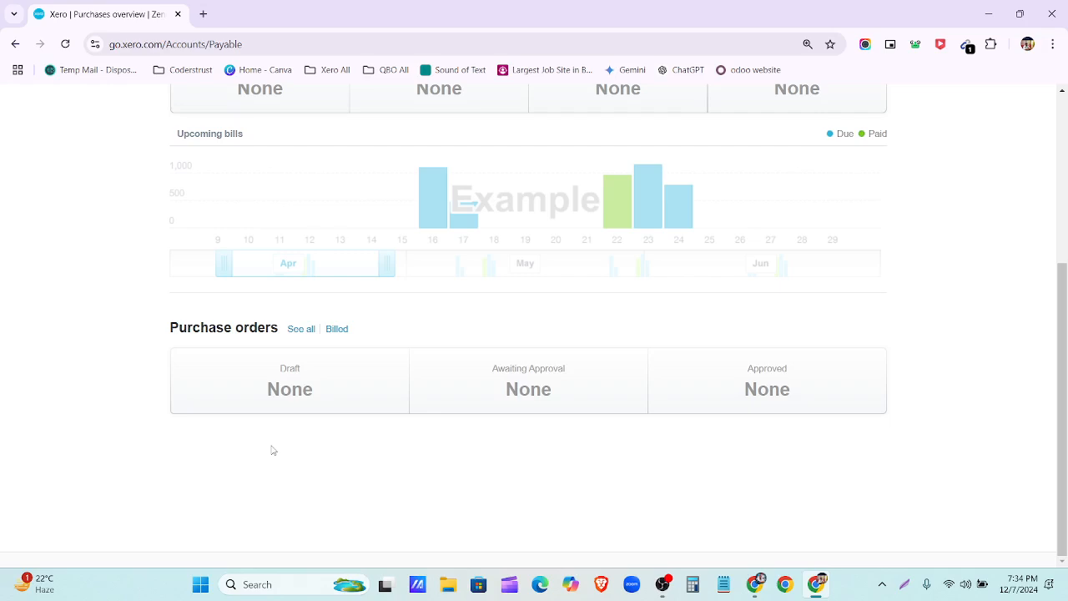
{"action": "scroll", "coordinate": [271, 450], "scroll_direction": "up", "scroll_amount": 4}
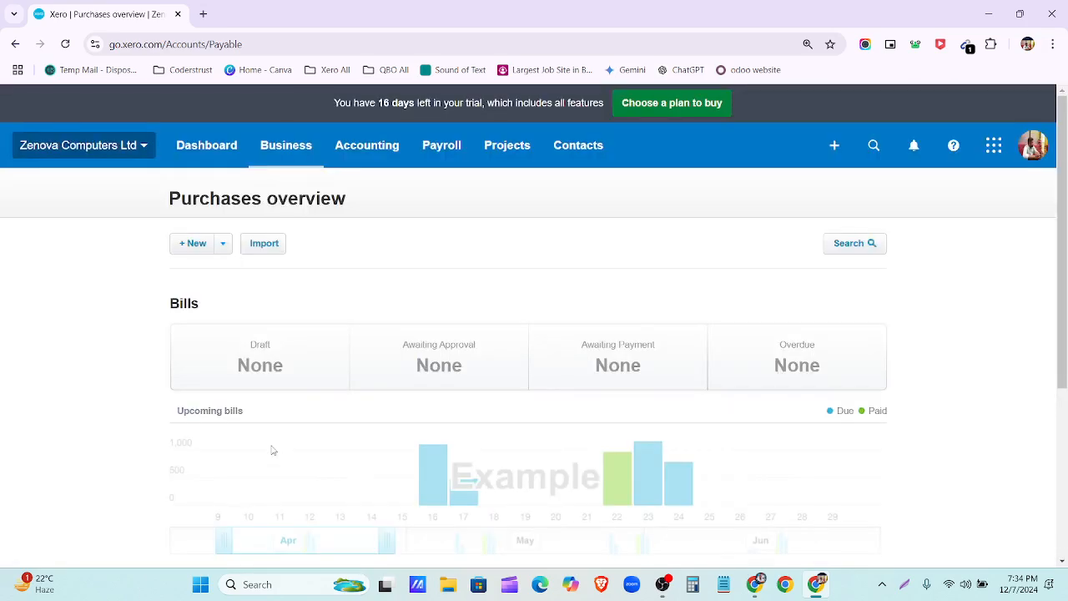
{"action": "left_click", "coordinate": [65, 43]}
{"action": "scroll", "coordinate": [189, 323], "scroll_direction": "down", "scroll_amount": 3}
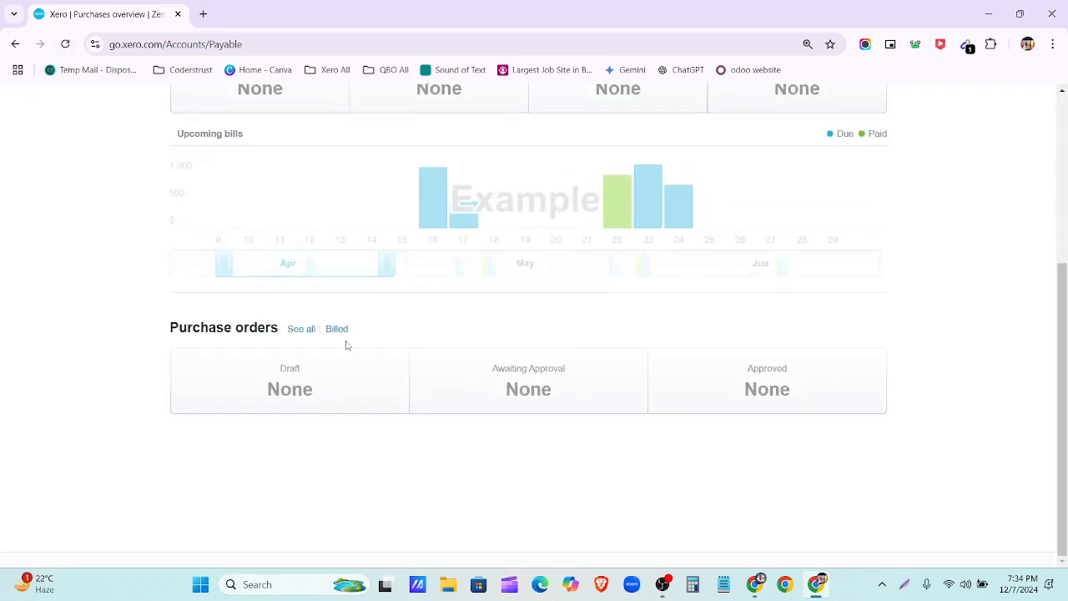
{"action": "left_click", "coordinate": [339, 330]}
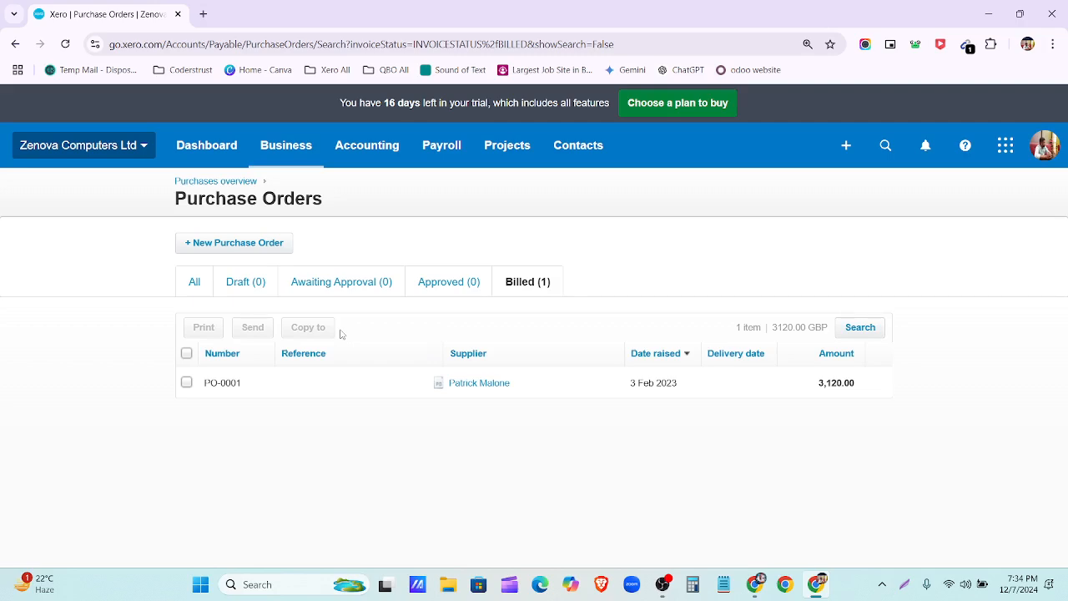
{"action": "left_click", "coordinate": [663, 584]}
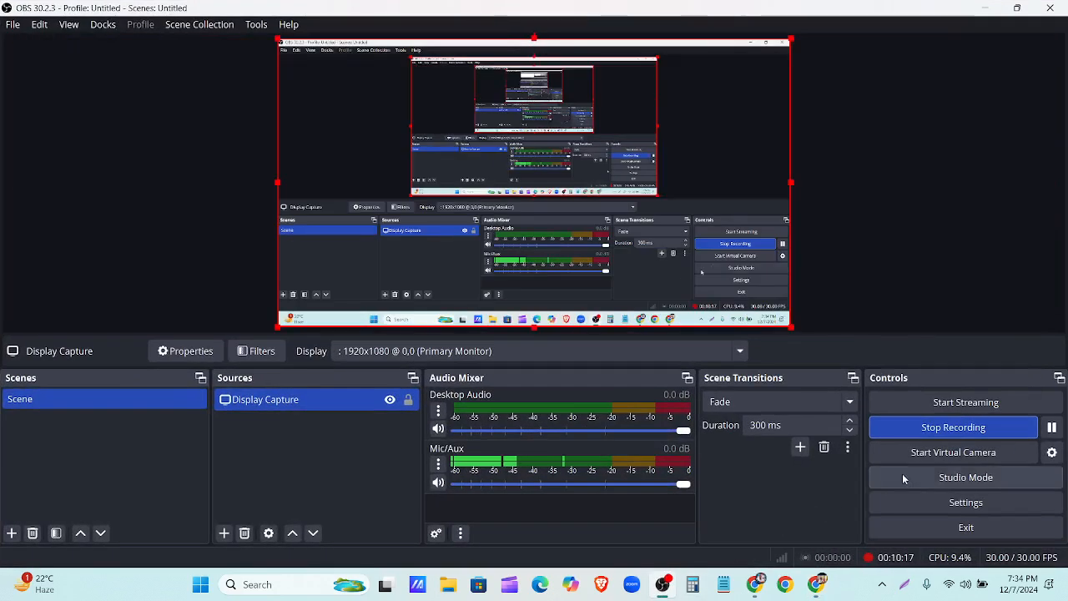
{"action": "left_click", "coordinate": [666, 586]}
{"action": "scroll", "coordinate": [445, 385], "scroll_direction": "down", "scroll_amount": 3}
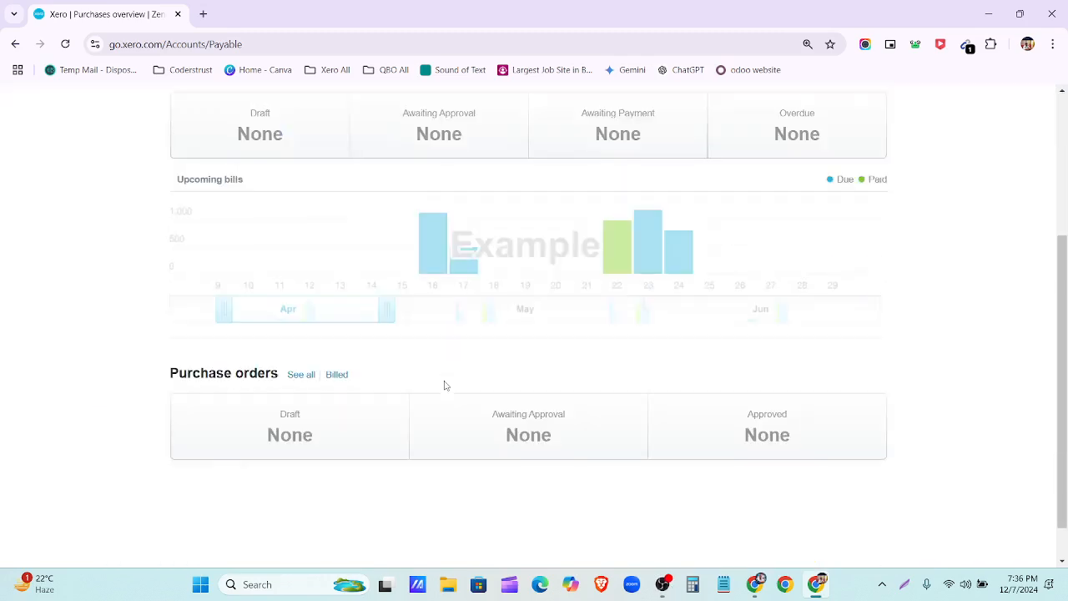
{"action": "scroll", "coordinate": [445, 386], "scroll_direction": "down", "scroll_amount": 1}
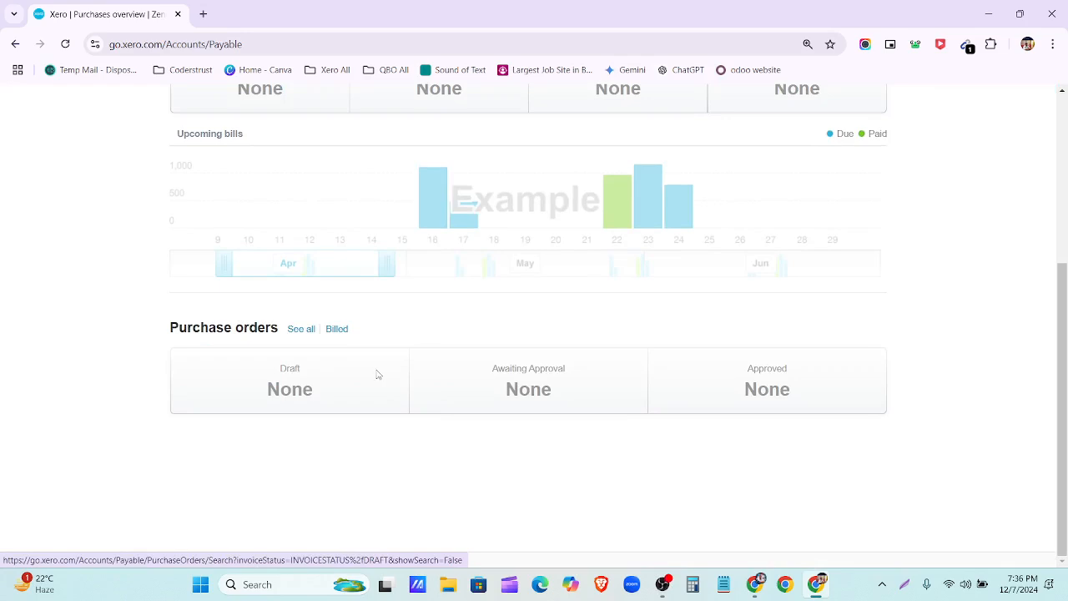
{"action": "left_click", "coordinate": [336, 330]}
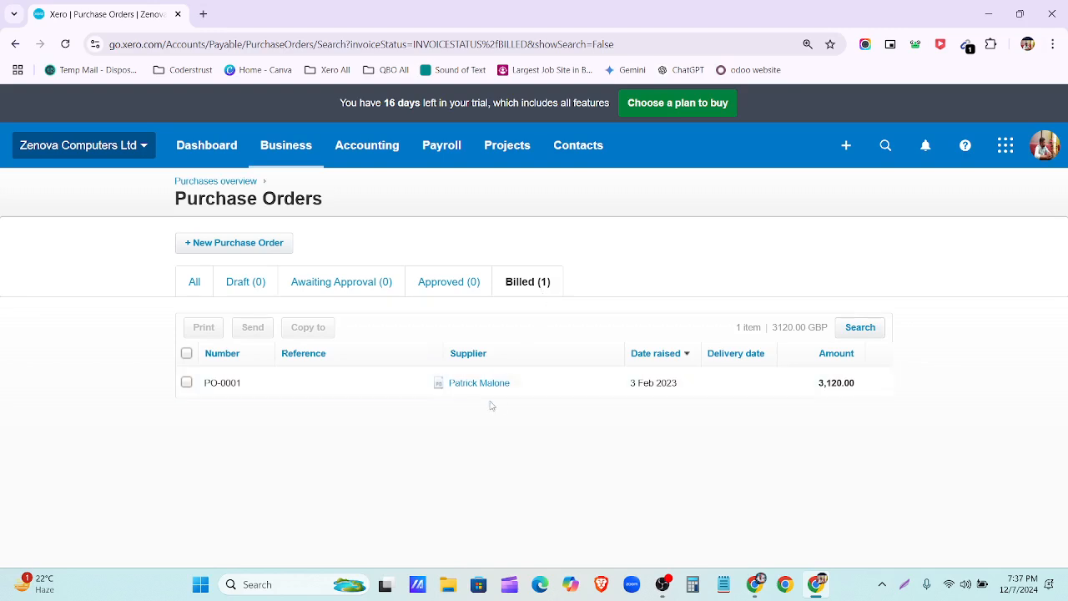
Step: Open PO-0001 and review its line quantities 8.00 and 12.00, Options menu, and history
{"action": "left_click", "coordinate": [464, 384]}
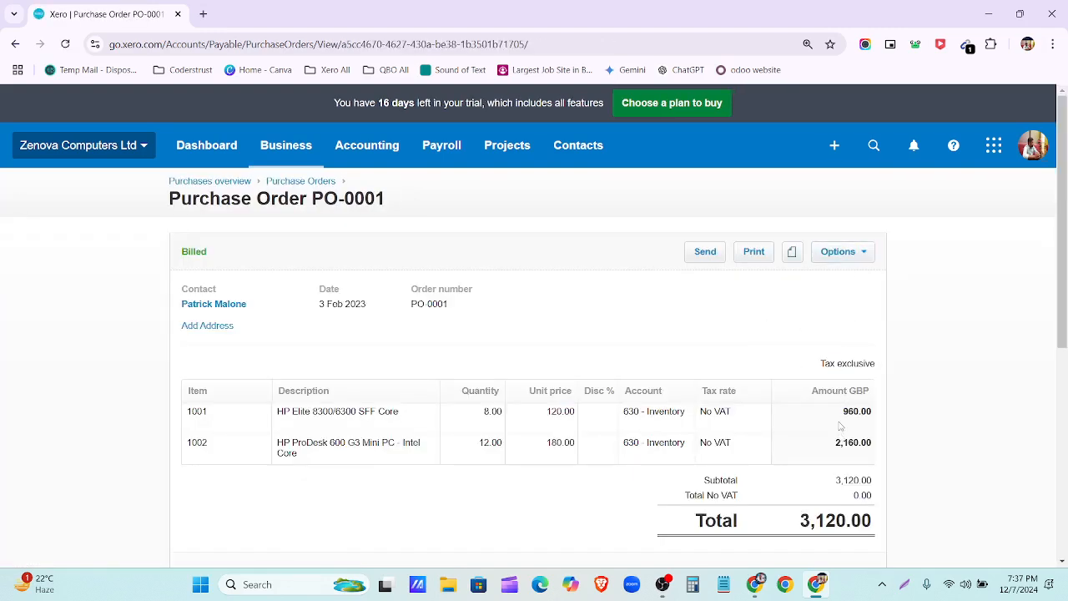
{"action": "left_click", "coordinate": [861, 253]}
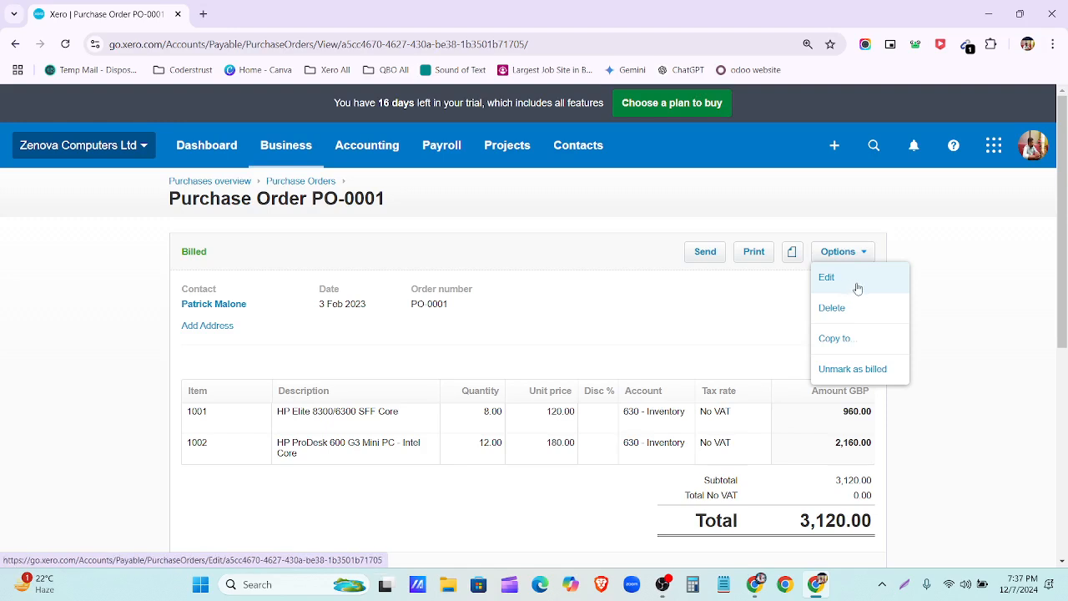
{"action": "left_click", "coordinate": [483, 419]}
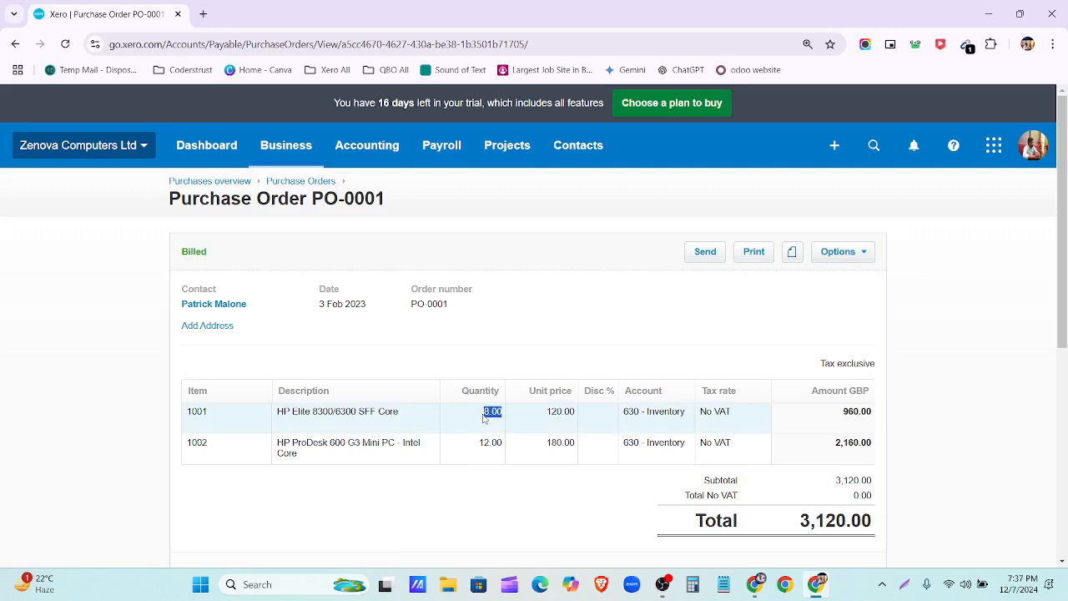
{"action": "left_click", "coordinate": [491, 443]}
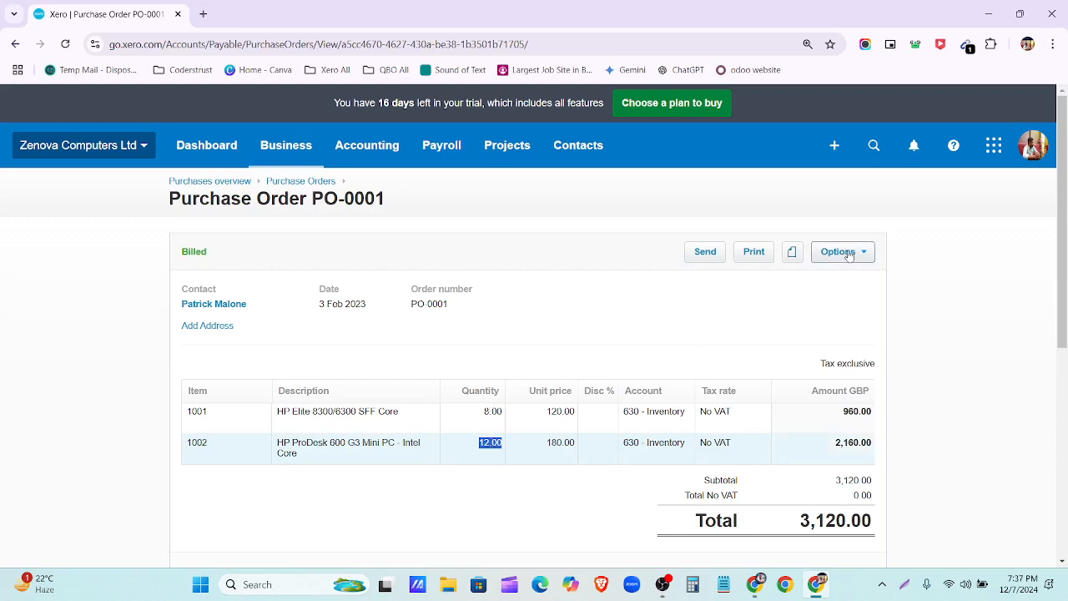
{"action": "left_click", "coordinate": [872, 252]}
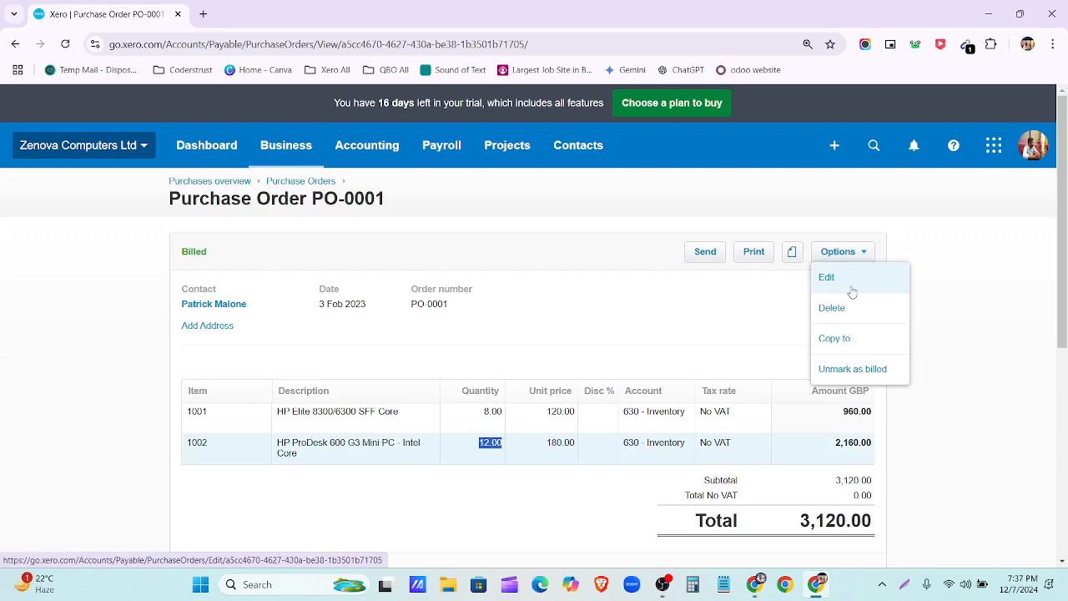
{"action": "scroll", "coordinate": [622, 281], "scroll_direction": "down", "scroll_amount": 2}
{"action": "left_click", "coordinate": [779, 498]}
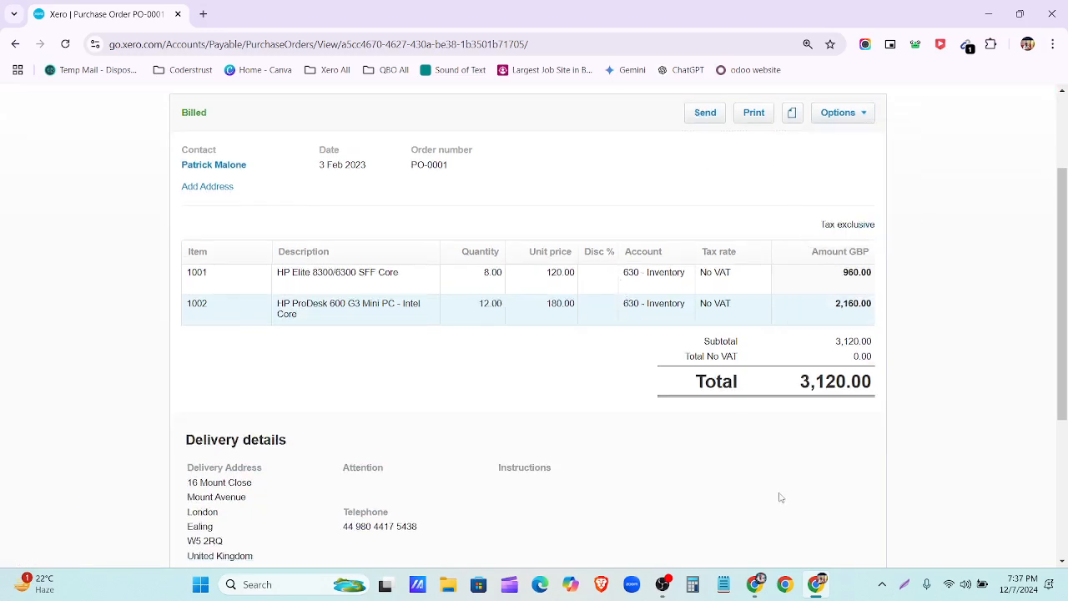
{"action": "scroll", "coordinate": [729, 434], "scroll_direction": "down", "scroll_amount": 3}
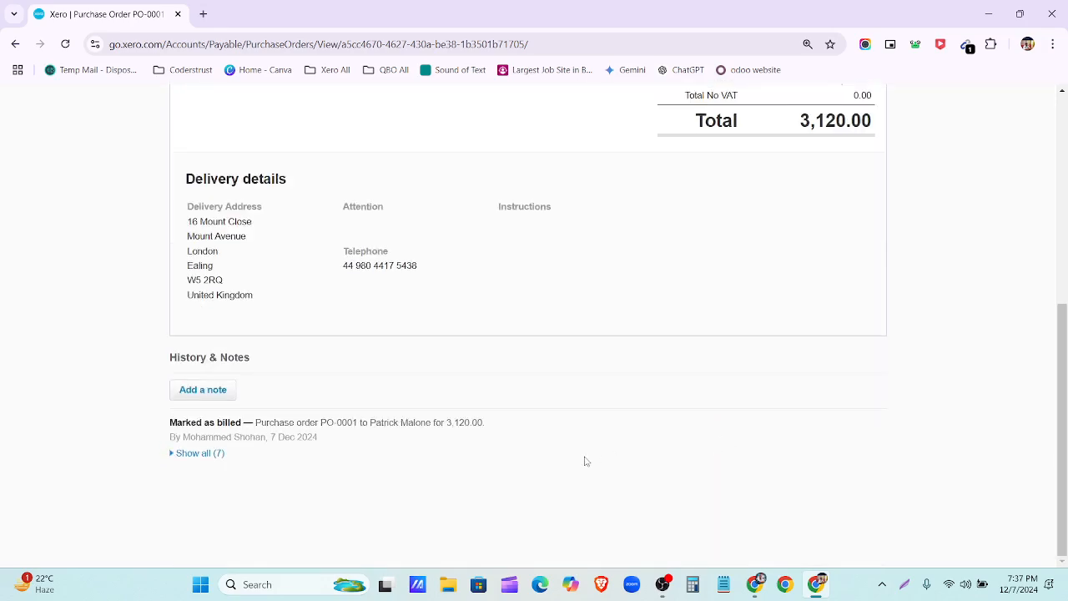
{"action": "scroll", "coordinate": [585, 461], "scroll_direction": "up", "scroll_amount": 5}
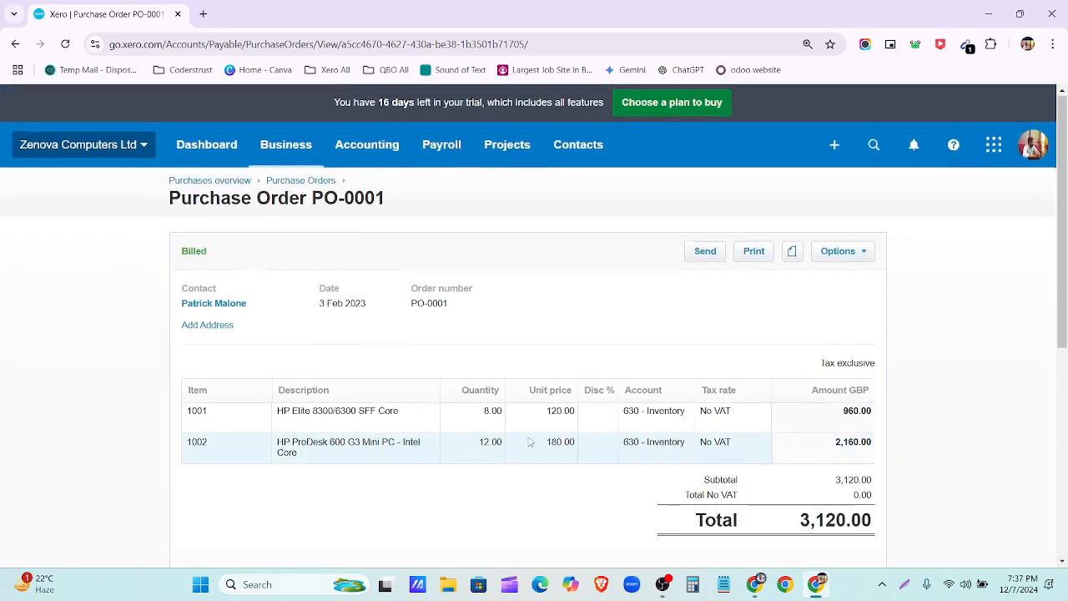
Step: Return to the Purchases overview, then switch to the Supplier-Bills-and-spend-money spreadsheet in Chrome
{"action": "left_click", "coordinate": [205, 182]}
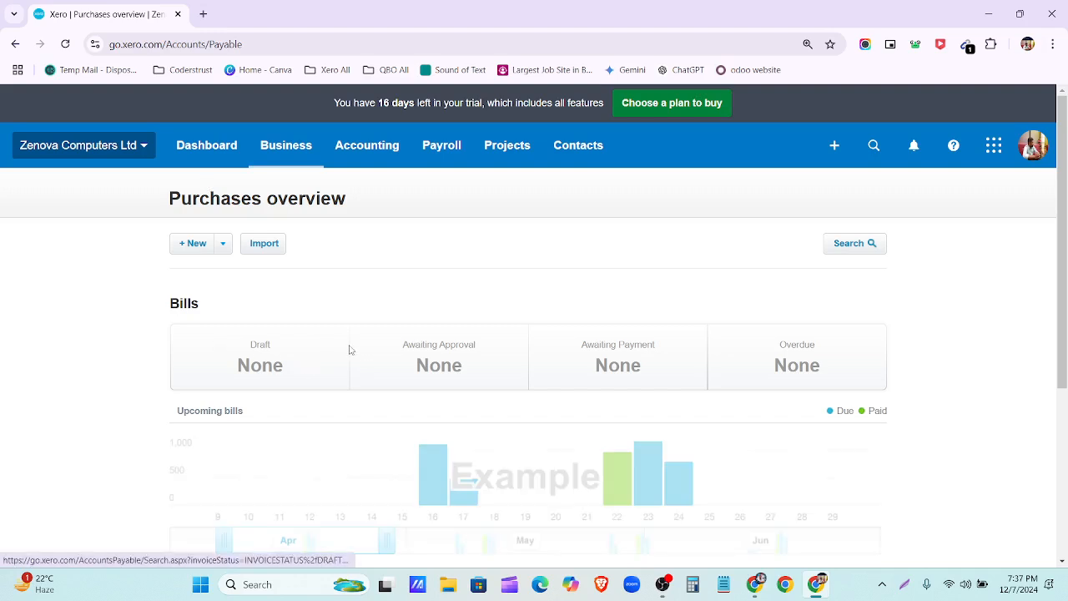
{"action": "scroll", "coordinate": [351, 349], "scroll_direction": "down", "scroll_amount": 3}
{"action": "scroll", "coordinate": [351, 355], "scroll_direction": "up", "scroll_amount": 2}
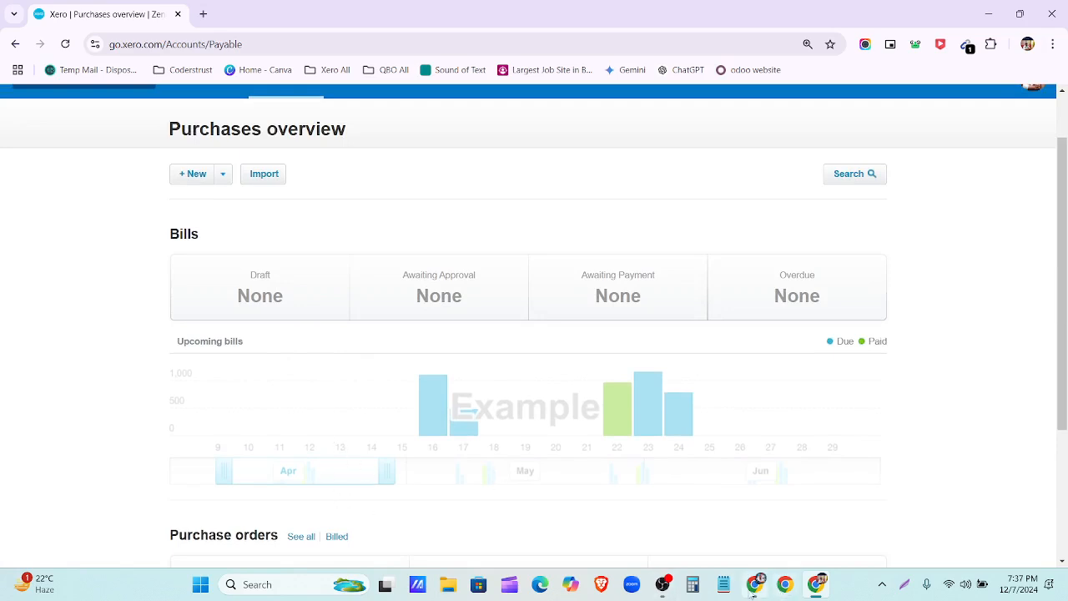
{"action": "mouse_move", "coordinate": [754, 594]}
{"action": "scroll", "coordinate": [599, 438], "scroll_direction": "up", "scroll_amount": 1}
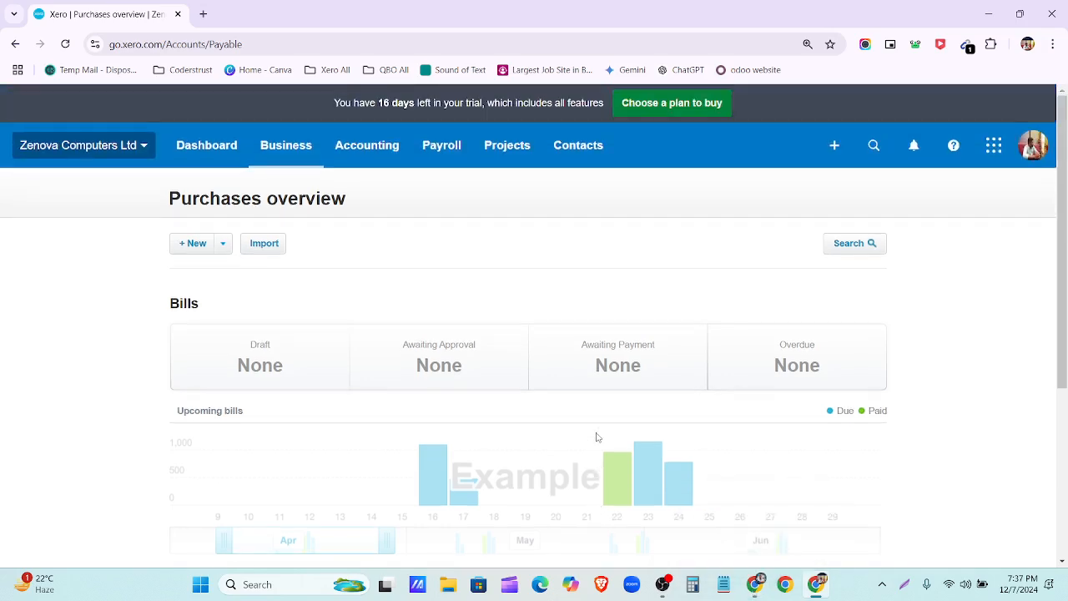
{"action": "left_click", "coordinate": [762, 589]}
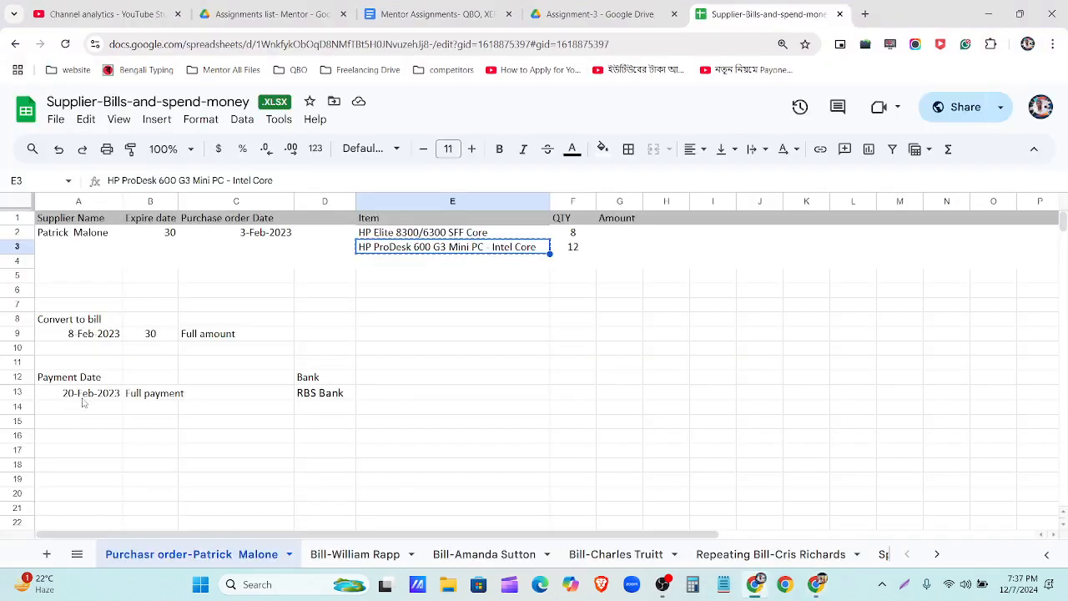
Step: Auto-fit column B so 'Full payment' in B13 fits, then switch back to Xero
{"action": "left_click", "coordinate": [77, 397]}
{"action": "double_click", "coordinate": [77, 398]}
{"action": "left_click", "coordinate": [161, 398]}
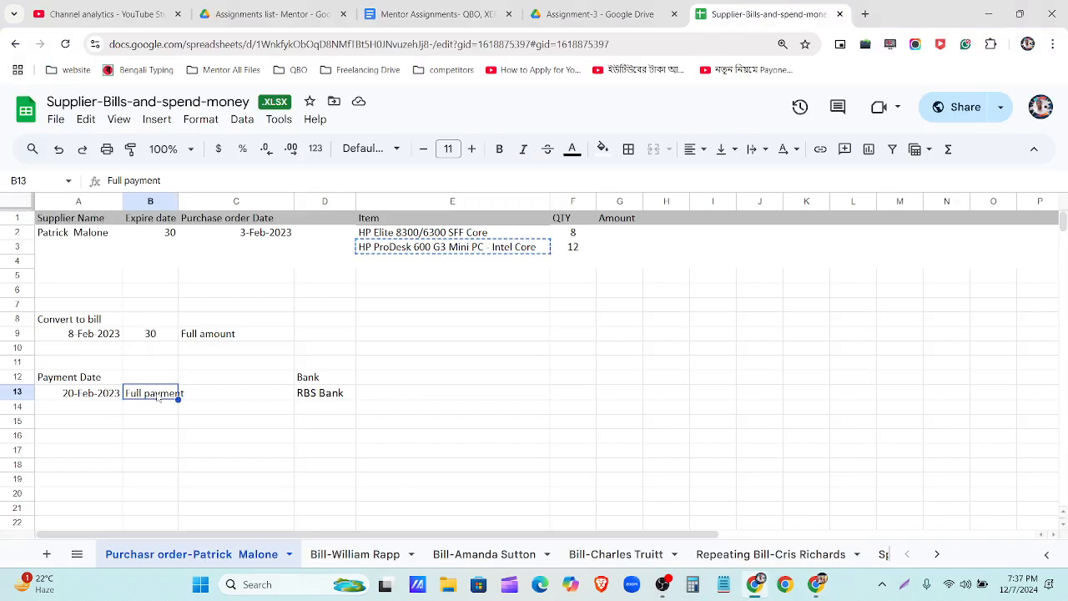
{"action": "double_click", "coordinate": [178, 201]}
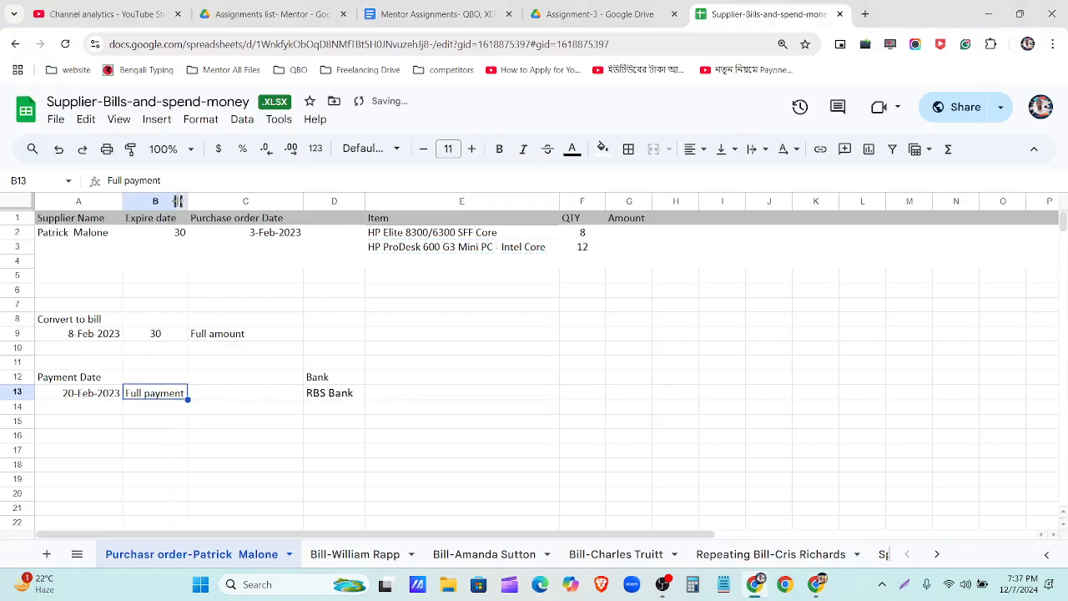
{"action": "left_click", "coordinate": [93, 398]}
{"action": "left_click", "coordinate": [156, 399]}
{"action": "left_click", "coordinate": [819, 590]}
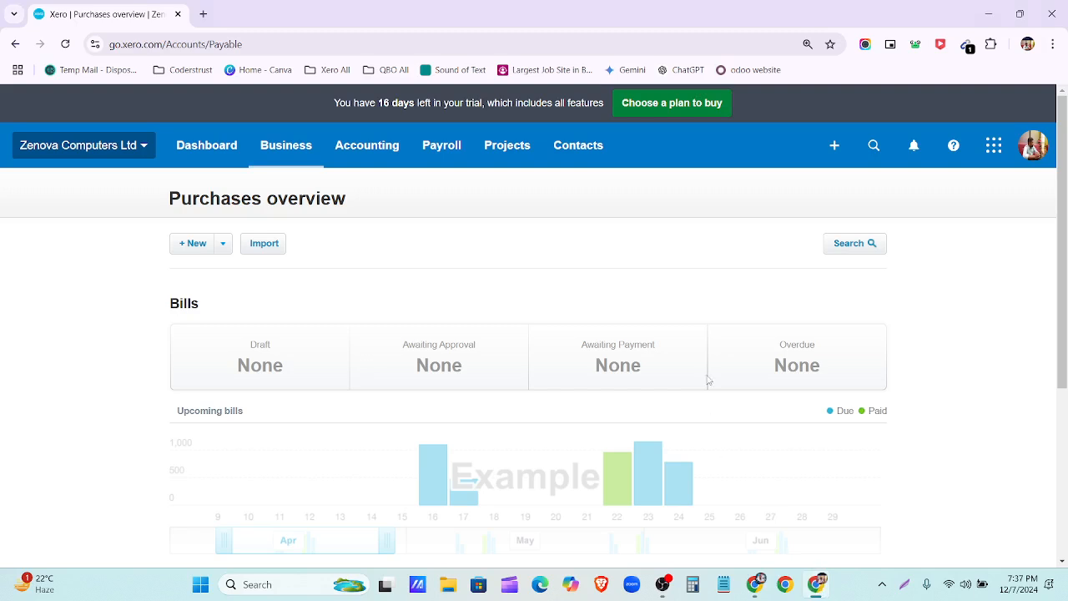
Step: Create a new Spend Money transaction paying from the RBS Bank-Checking account
{"action": "left_click", "coordinate": [833, 148]}
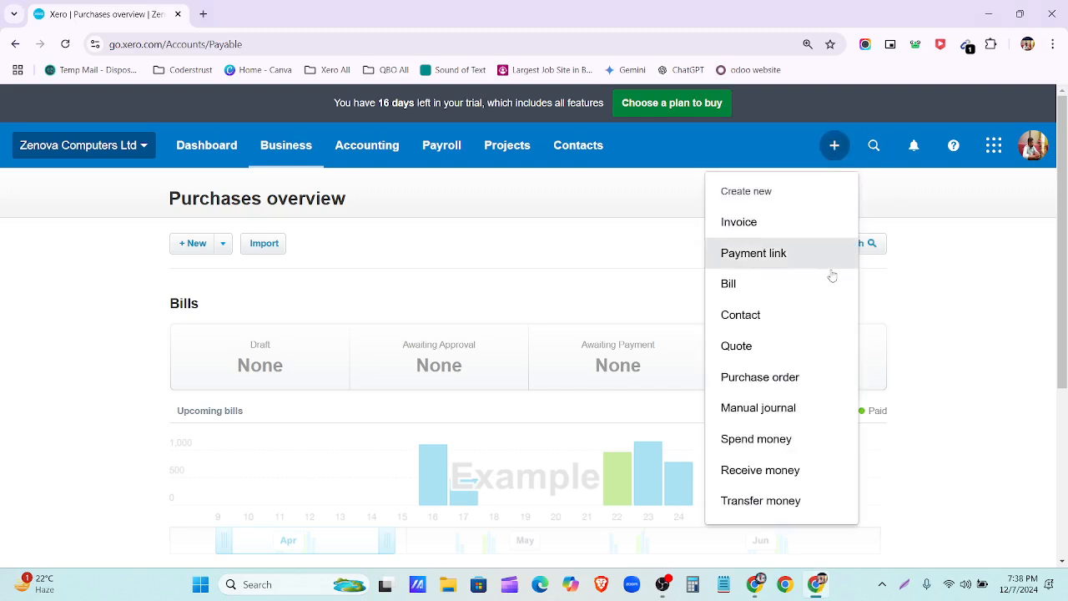
{"action": "left_click", "coordinate": [783, 442]}
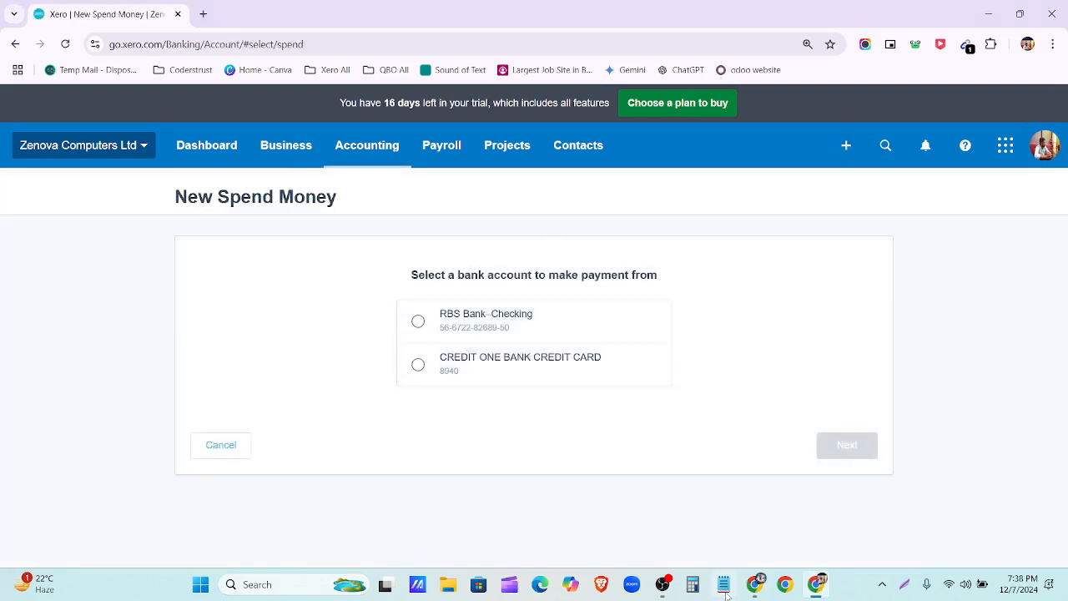
{"action": "left_click", "coordinate": [754, 592]}
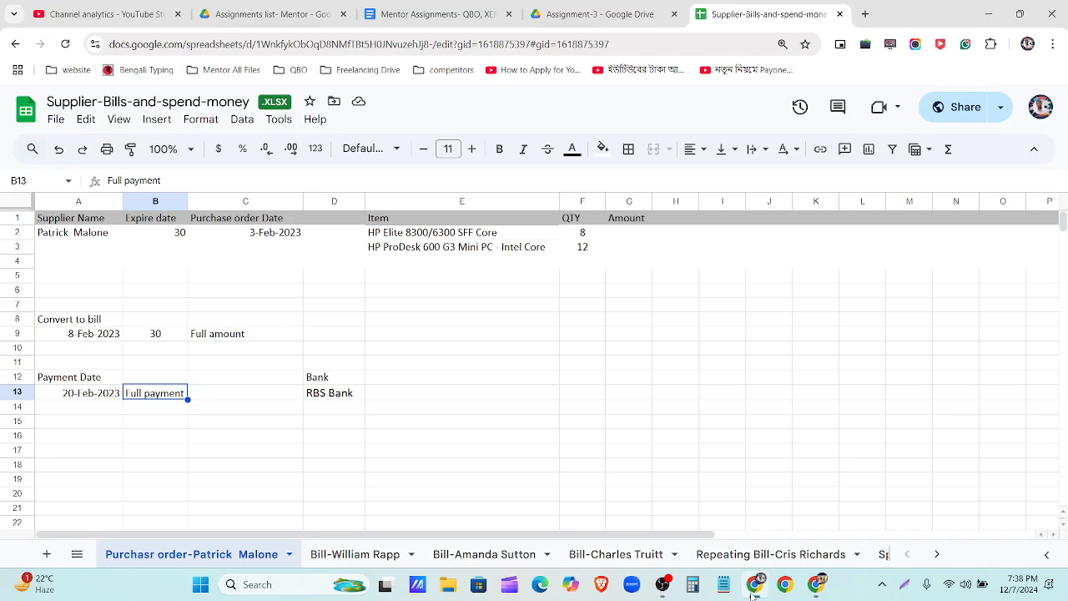
{"action": "left_click", "coordinate": [753, 590]}
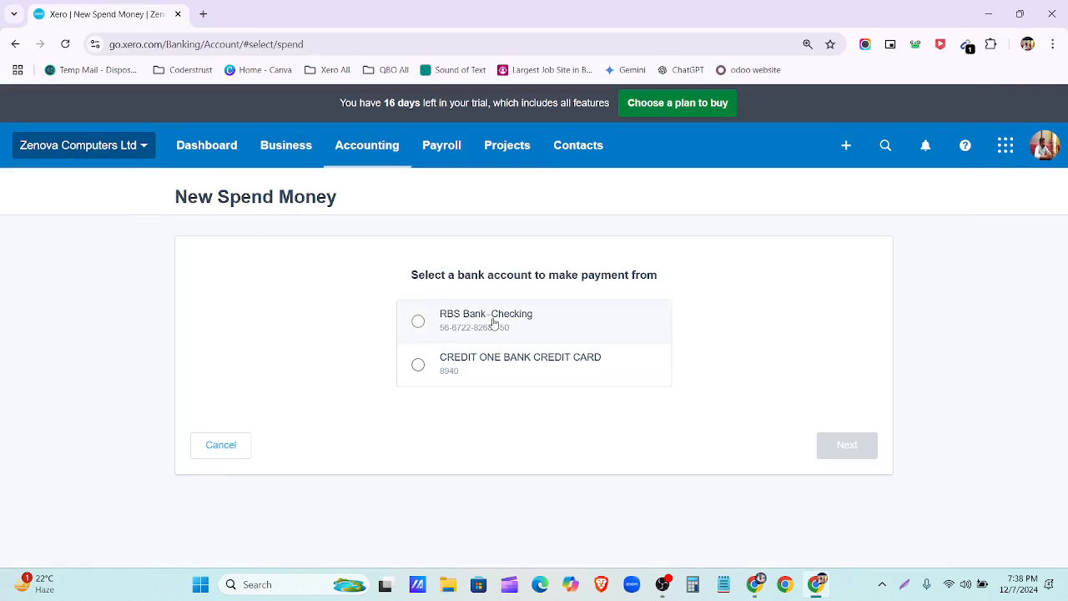
{"action": "left_click", "coordinate": [493, 324]}
{"action": "left_click", "coordinate": [859, 449]}
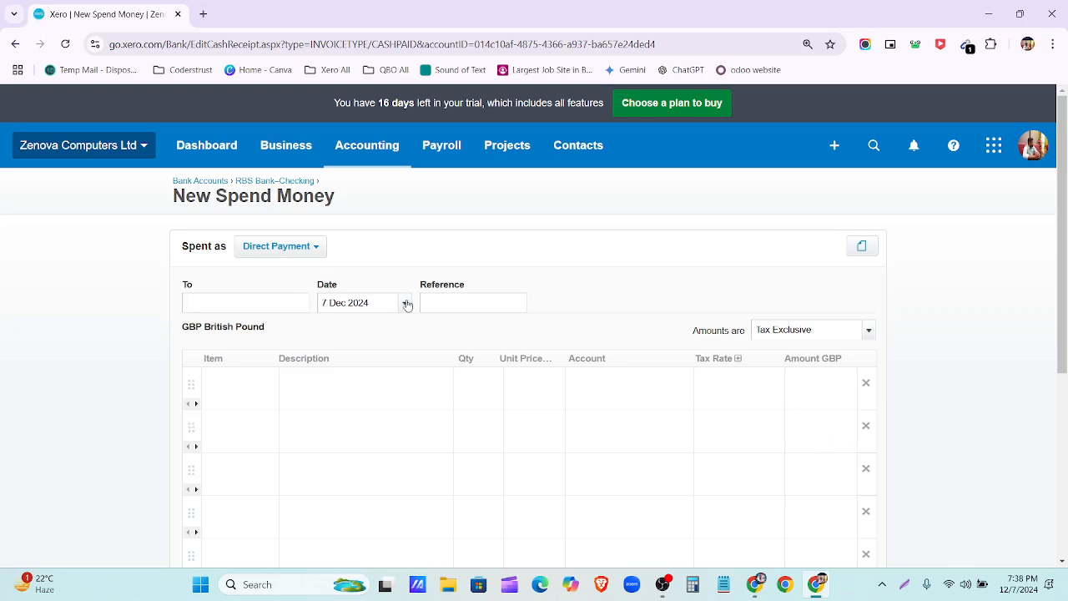
Step: Set the spend-money payment date to 20 Feb 2023
{"action": "left_click", "coordinate": [406, 305]}
{"action": "left_click", "coordinate": [408, 316]}
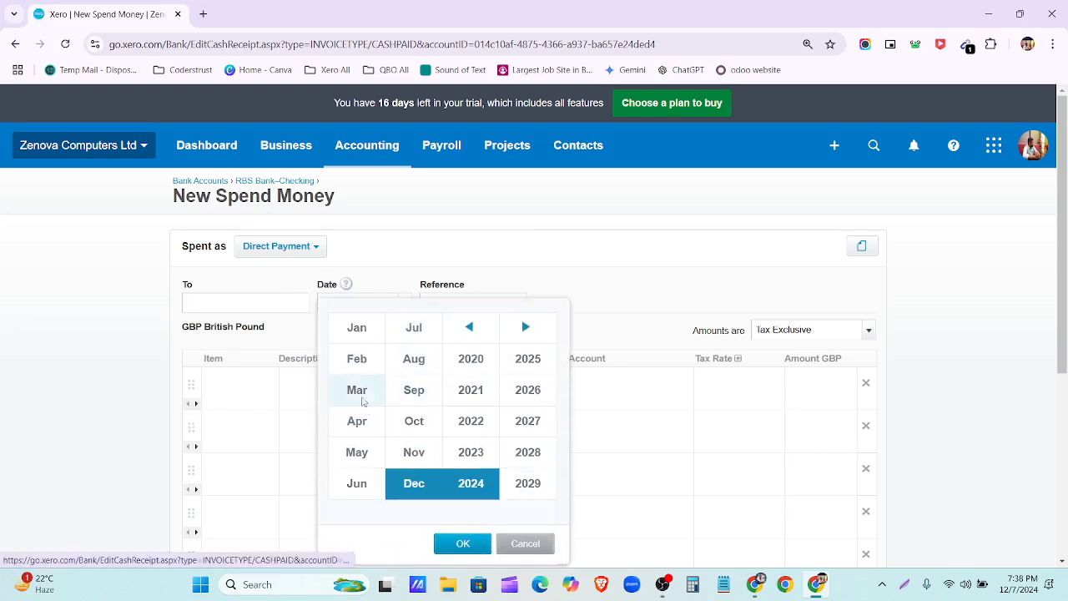
{"action": "left_click", "coordinate": [357, 359]}
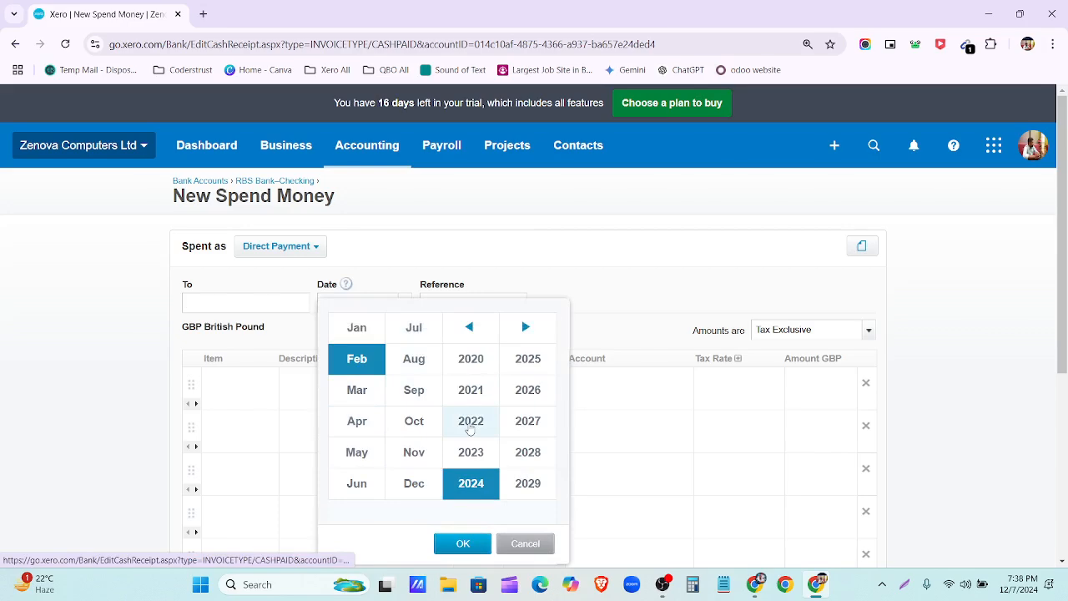
{"action": "left_click", "coordinate": [469, 367]}
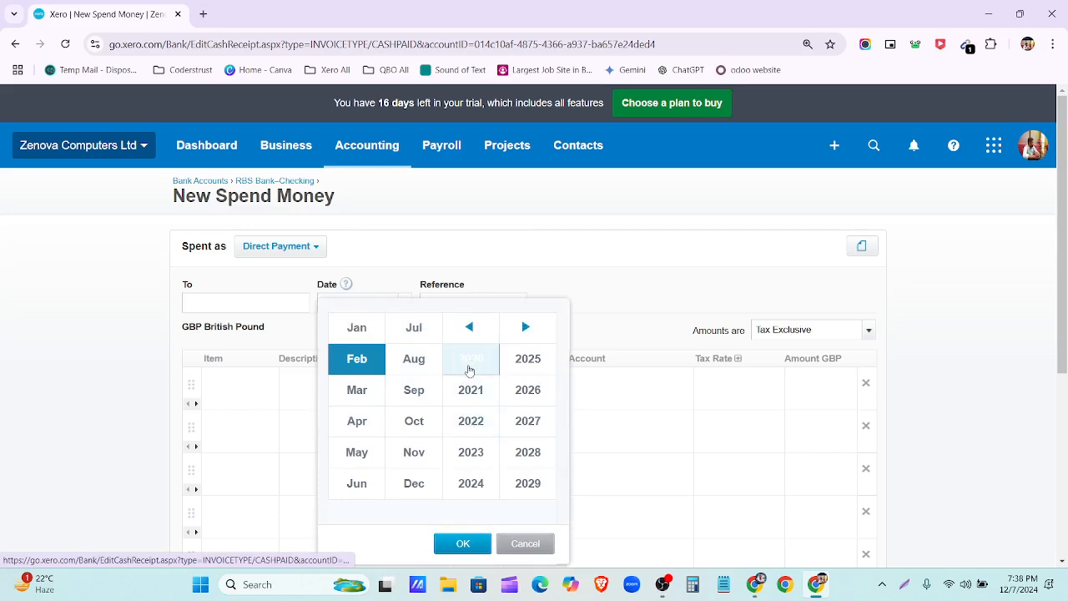
{"action": "left_click", "coordinate": [471, 452]}
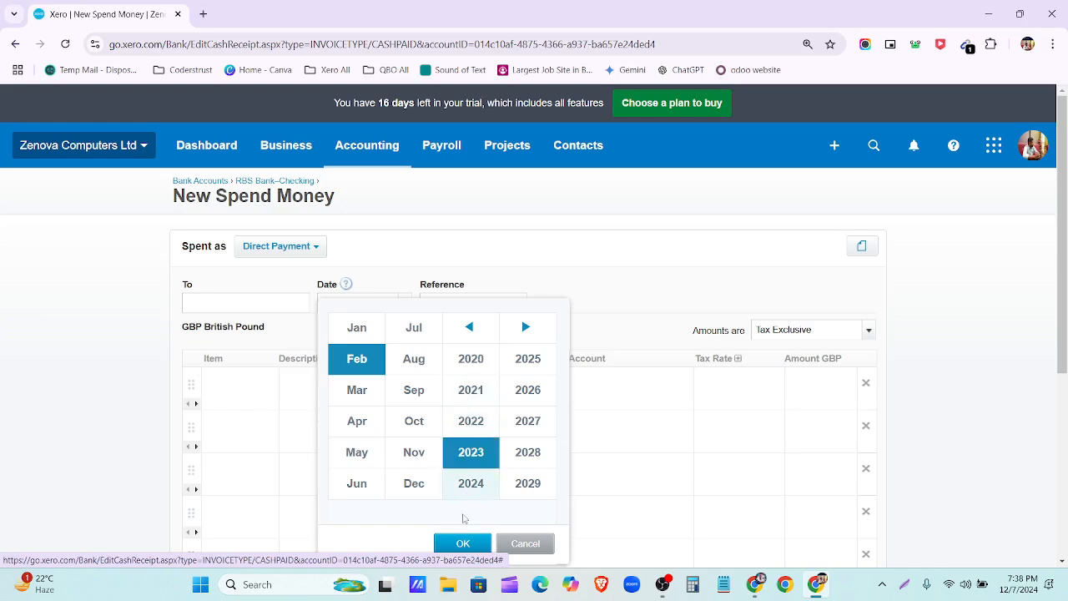
{"action": "scroll", "coordinate": [465, 542], "scroll_direction": "down", "scroll_amount": 1}
{"action": "left_click", "coordinate": [464, 440]}
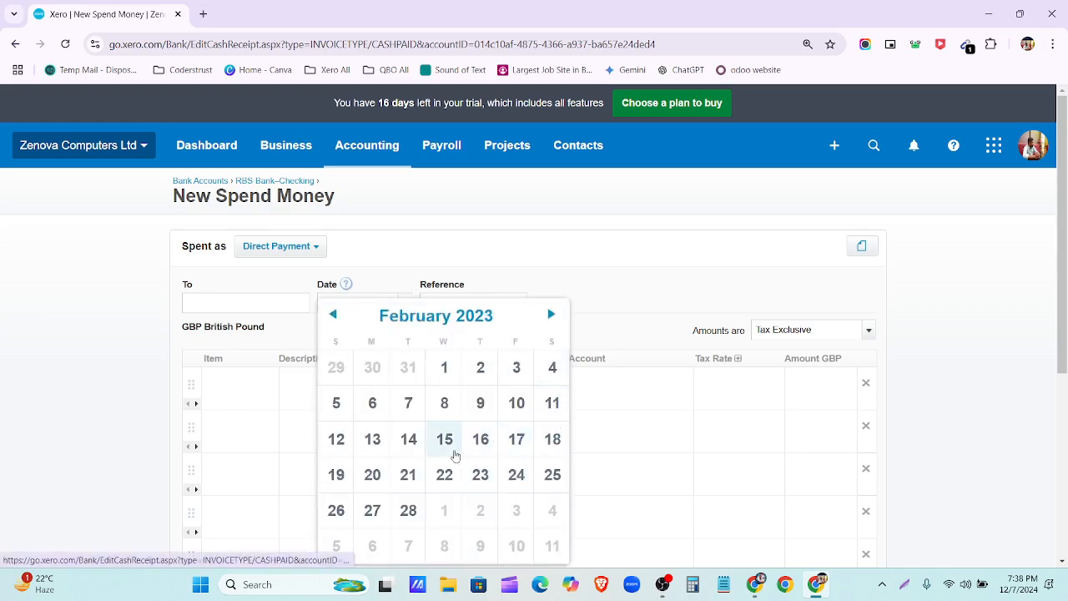
{"action": "left_click", "coordinate": [373, 490]}
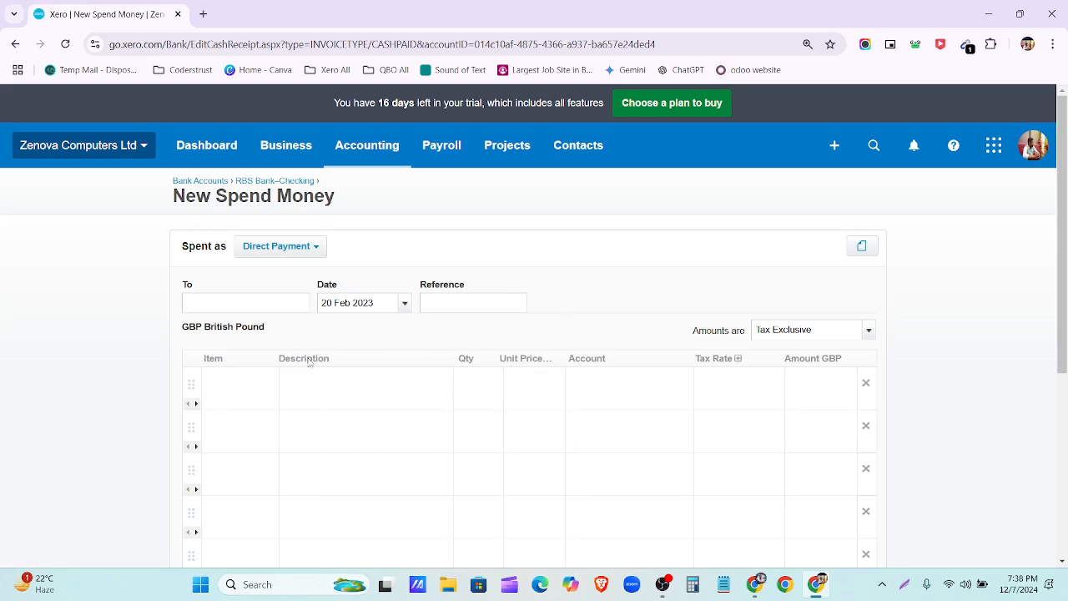
Step: Copy the supplier's name from cell A2 of the spreadsheet and return to Xero
{"action": "left_click", "coordinate": [756, 584]}
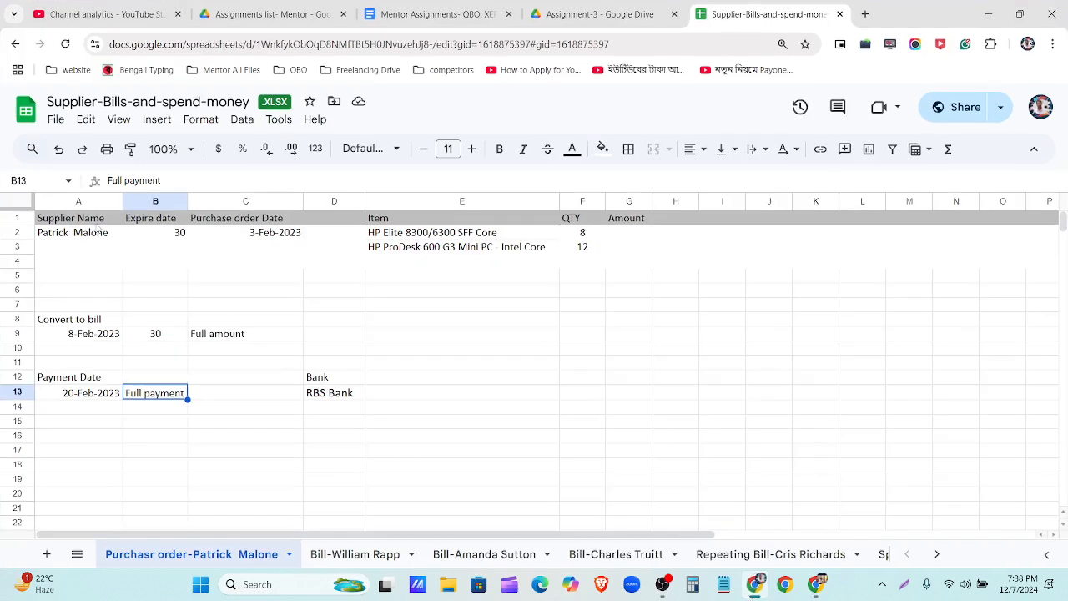
{"action": "left_click", "coordinate": [98, 232]}
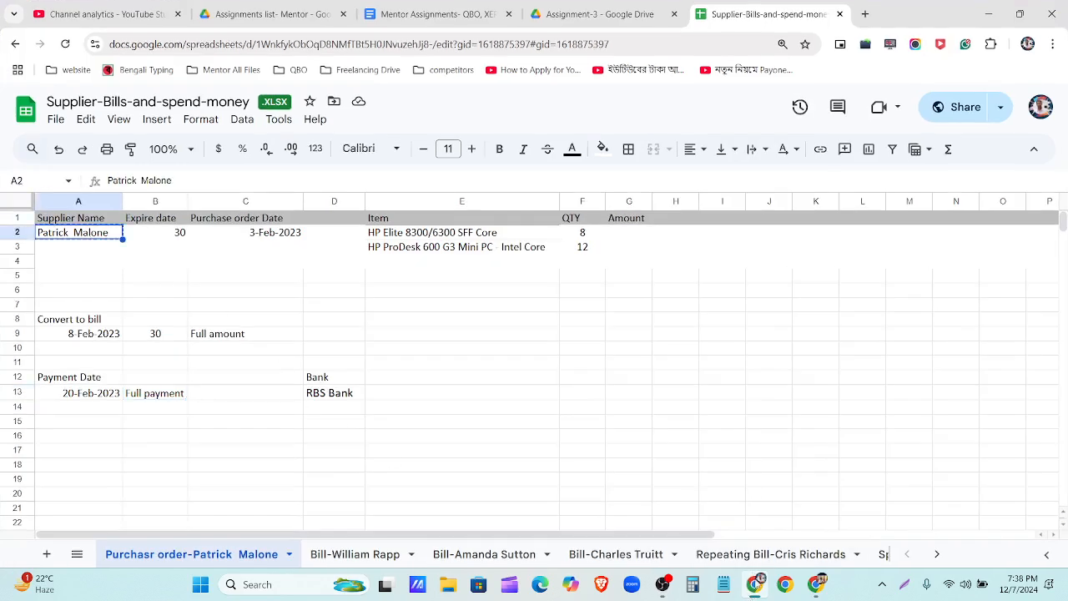
{"action": "left_click", "coordinate": [755, 584]}
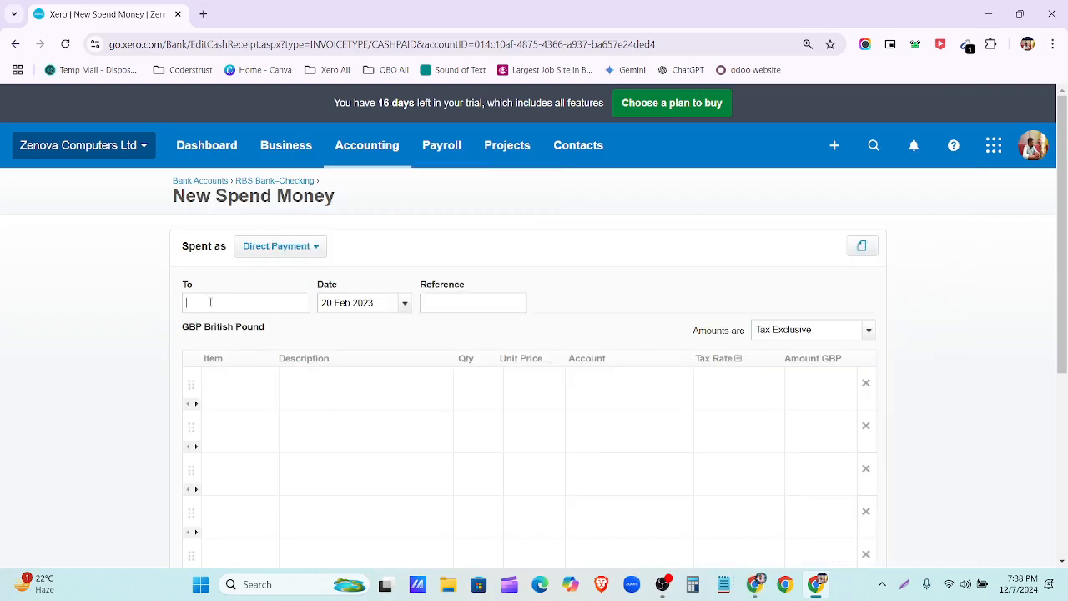
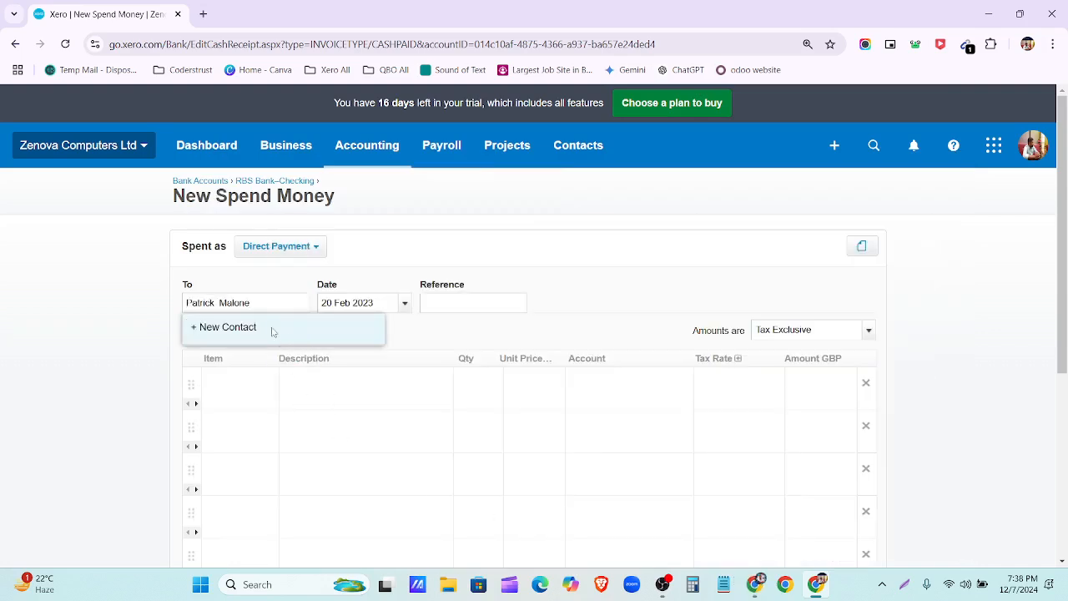
Step: Paste the supplier's name as payee, add it as a new contact, and set quantity 1
{"action": "left_click", "coordinate": [272, 332]}
{"action": "left_click", "coordinate": [308, 384]}
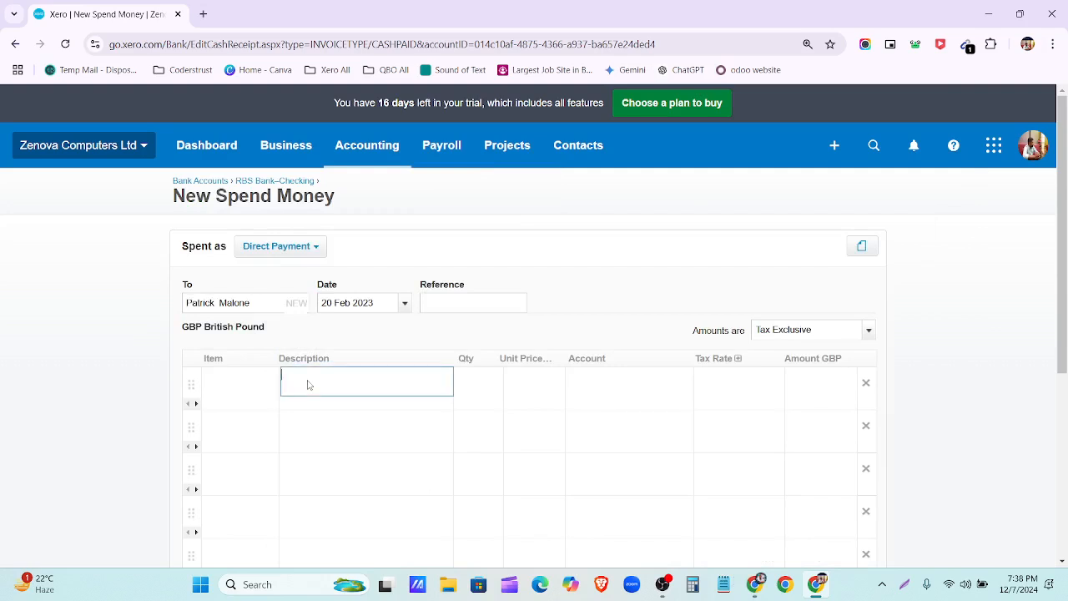
{"action": "left_click", "coordinate": [469, 381]}
{"action": "type", "text": "1"}
{"action": "left_click", "coordinate": [517, 383]}
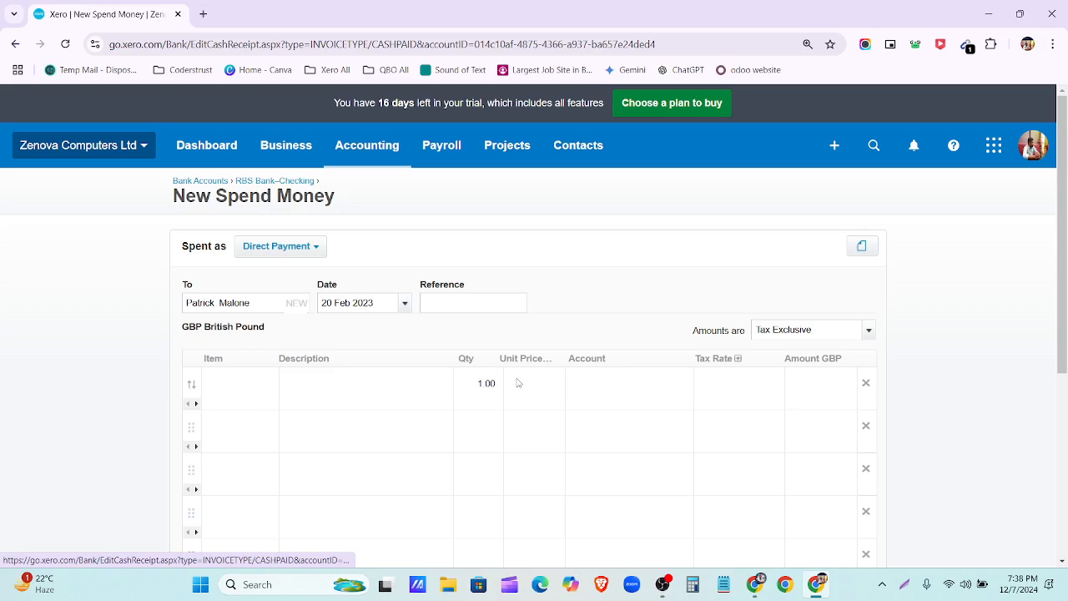
Step: Duplicate the spend-money tab to get a second blank New Spend Money form
{"action": "right_click", "coordinate": [134, 15]}
{"action": "key", "text": "Escape"}
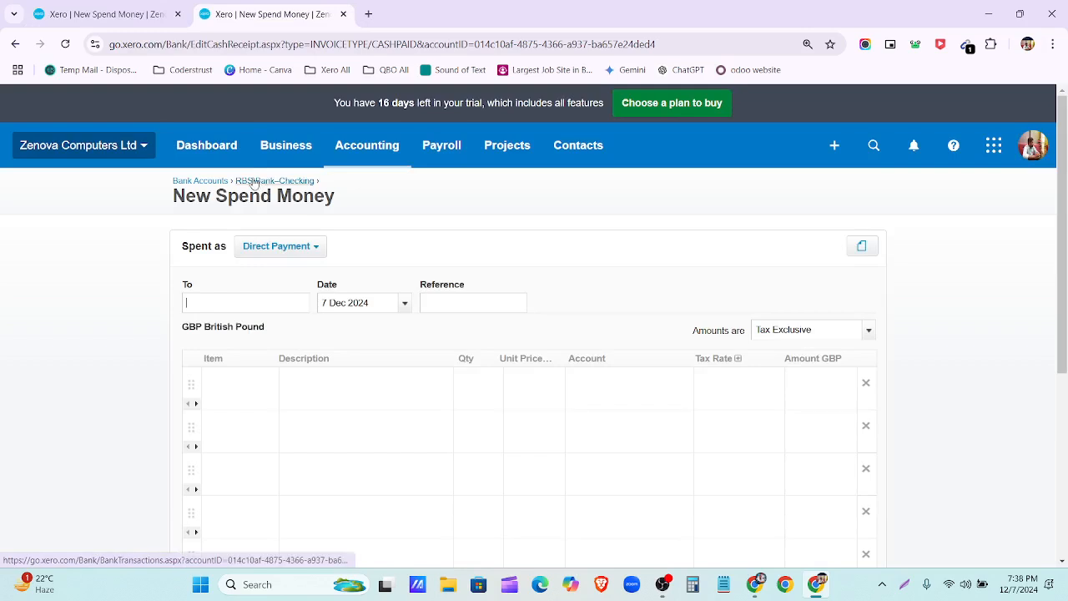
{"action": "left_click", "coordinate": [361, 156]}
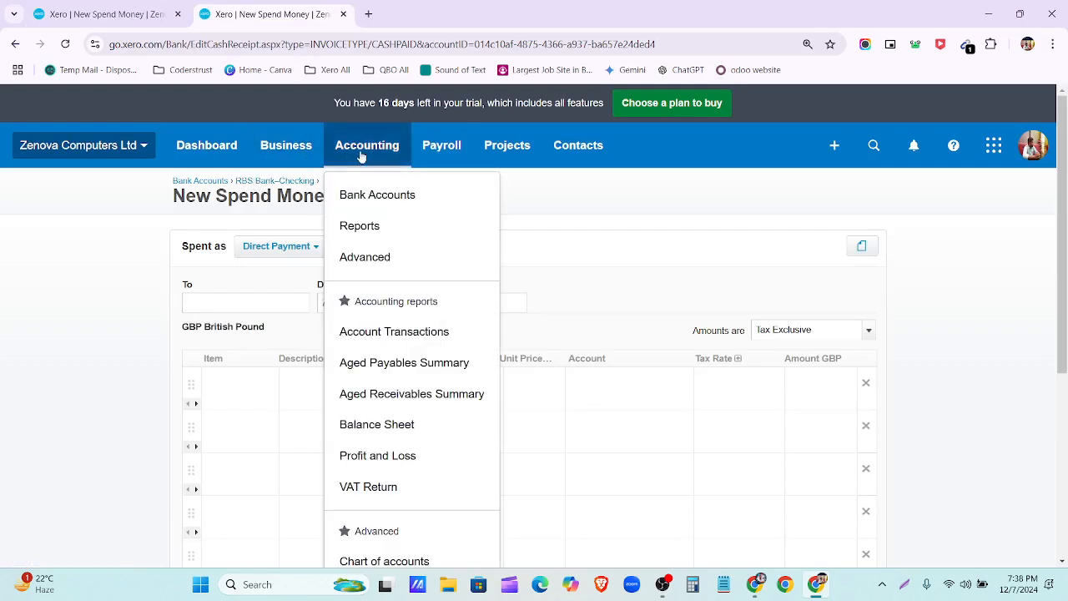
Step: Find billed purchase order PO-0001 totalling 3,120.00 under Purchase Orders, then return to the spend-money tab
{"action": "left_click", "coordinate": [301, 151]}
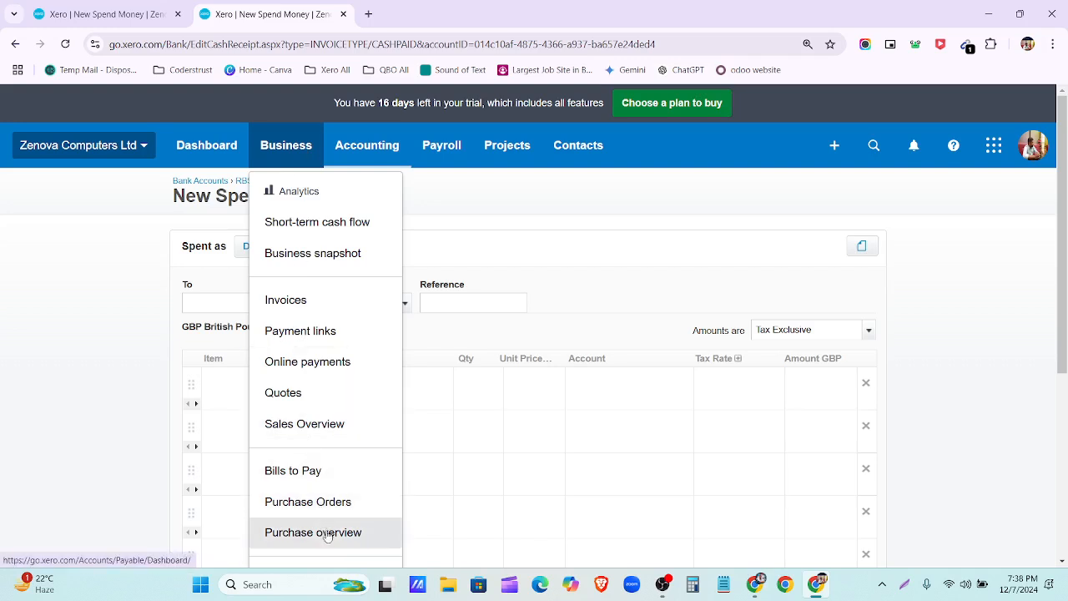
{"action": "left_click", "coordinate": [323, 504]}
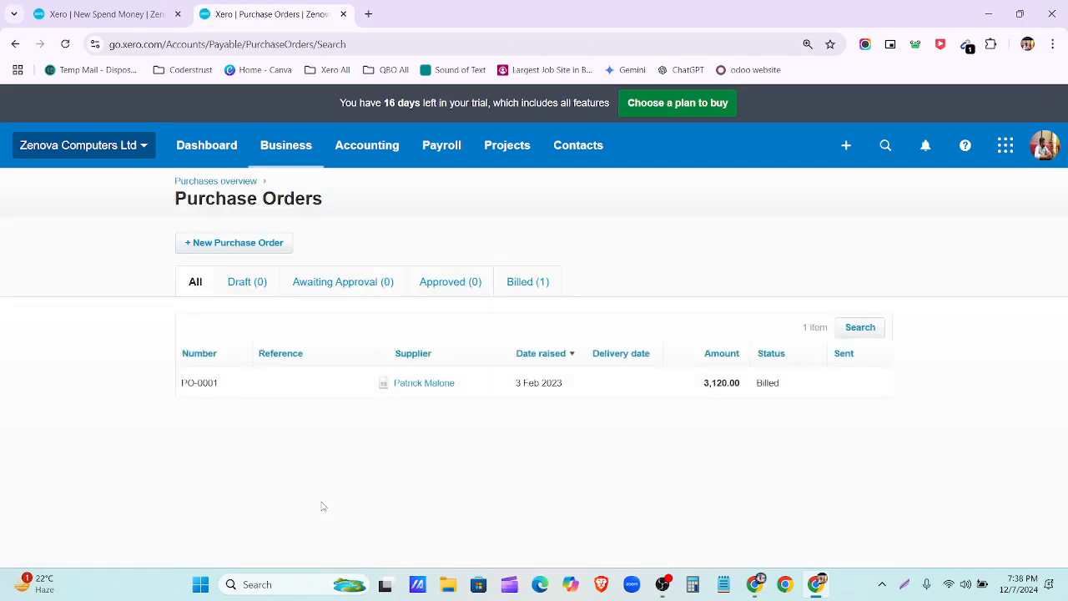
{"action": "left_click", "coordinate": [244, 181]}
{"action": "scroll", "coordinate": [230, 351], "scroll_direction": "down", "scroll_amount": 3}
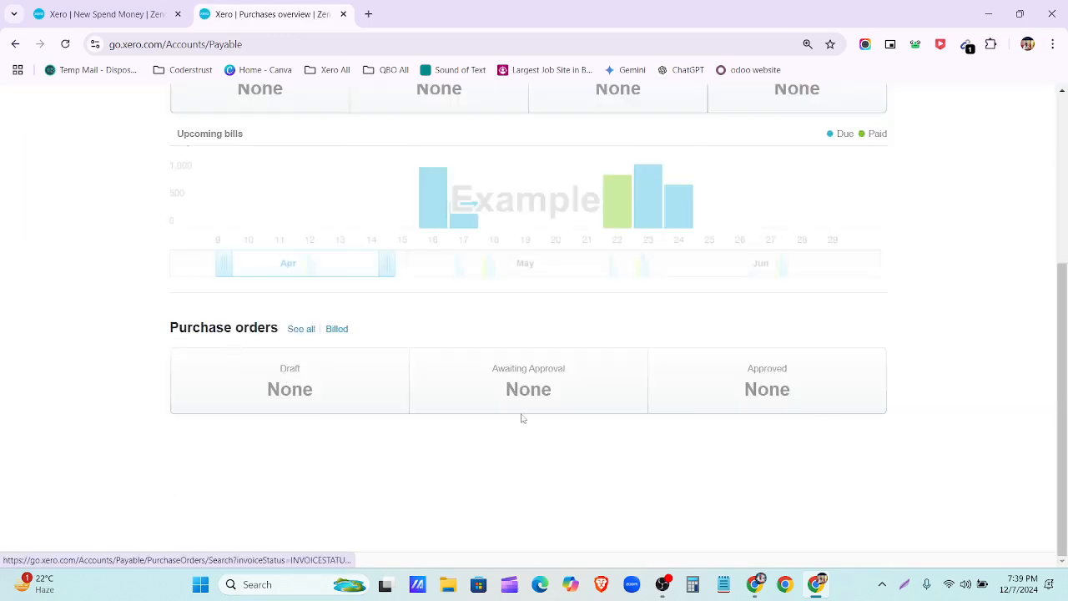
{"action": "scroll", "coordinate": [751, 404], "scroll_direction": "up", "scroll_amount": 1}
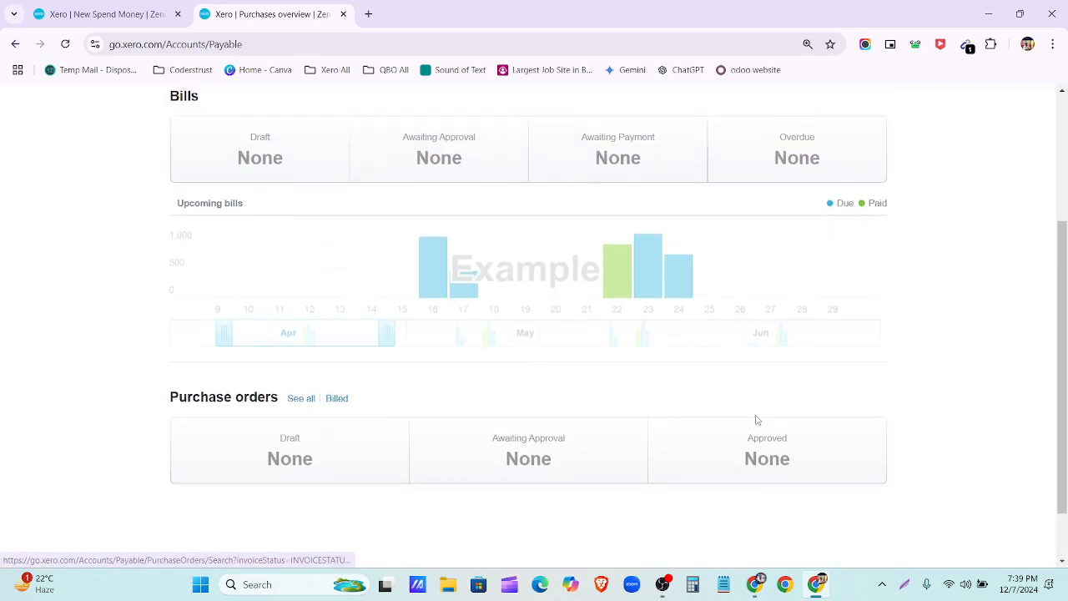
{"action": "left_click", "coordinate": [338, 399]}
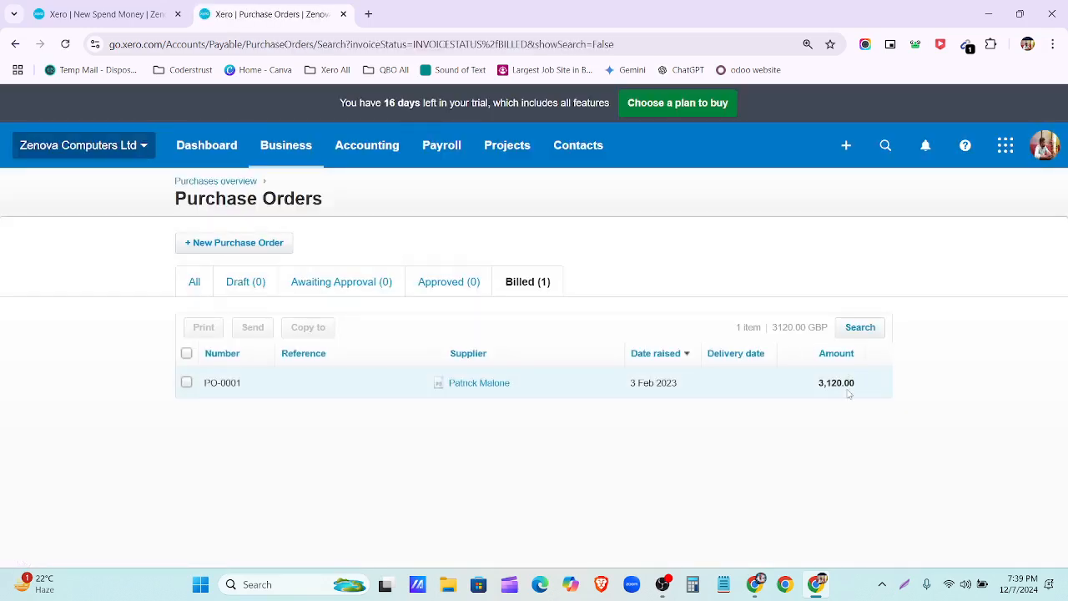
{"action": "left_click_drag", "start_coordinate": [864, 386], "coordinate": [818, 386]}
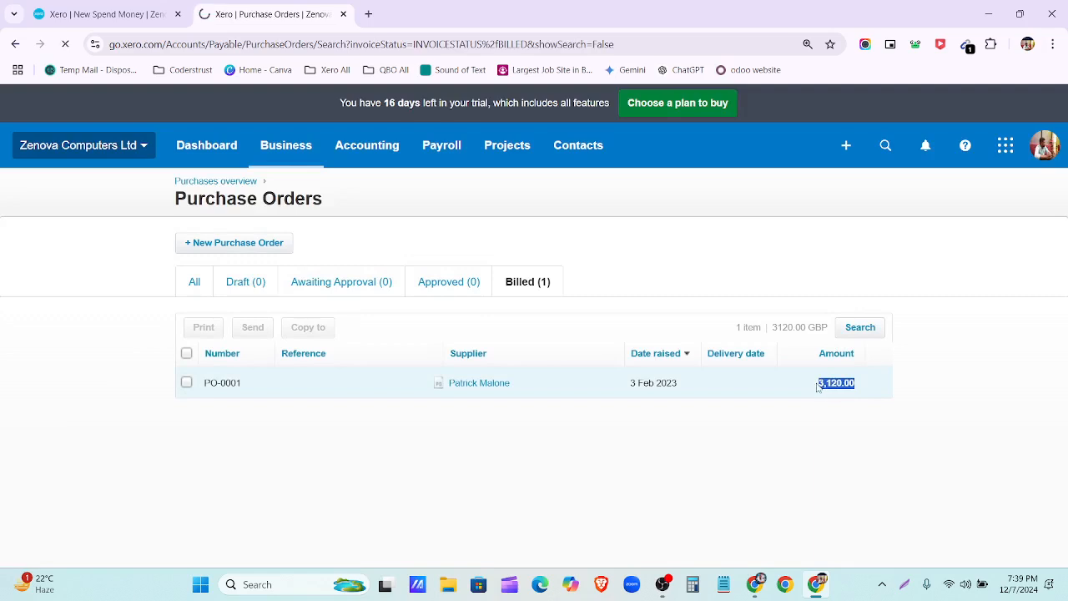
{"action": "left_click", "coordinate": [89, 14]}
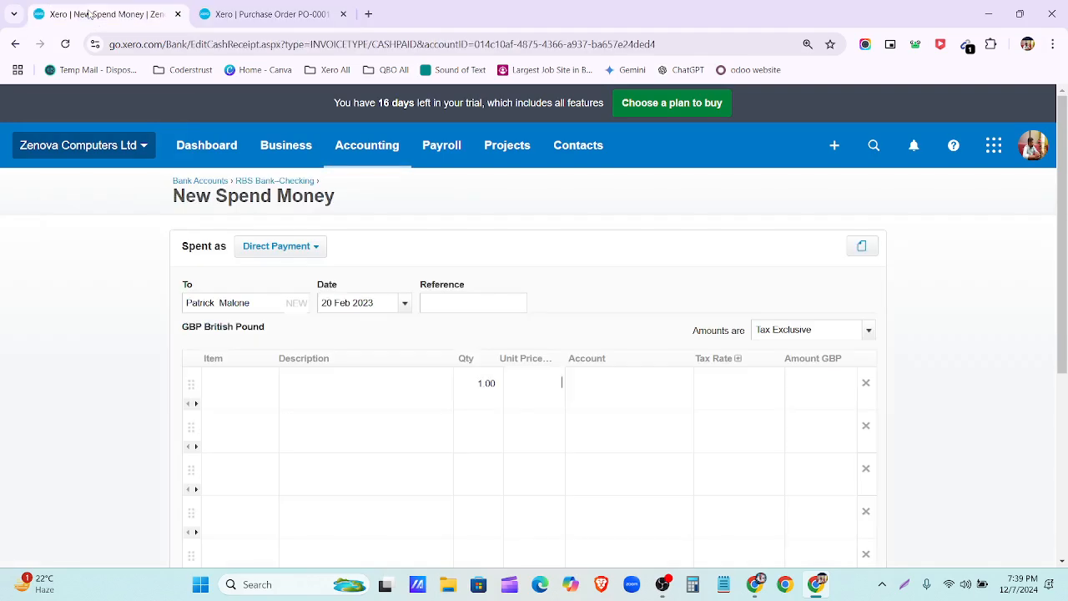
Step: Give the first payment line a 3,120.00 unit price and a description about paying the supplier
{"action": "left_click", "coordinate": [538, 379]}
{"action": "type", "text": "3120"}
{"action": "left_click", "coordinate": [623, 385]}
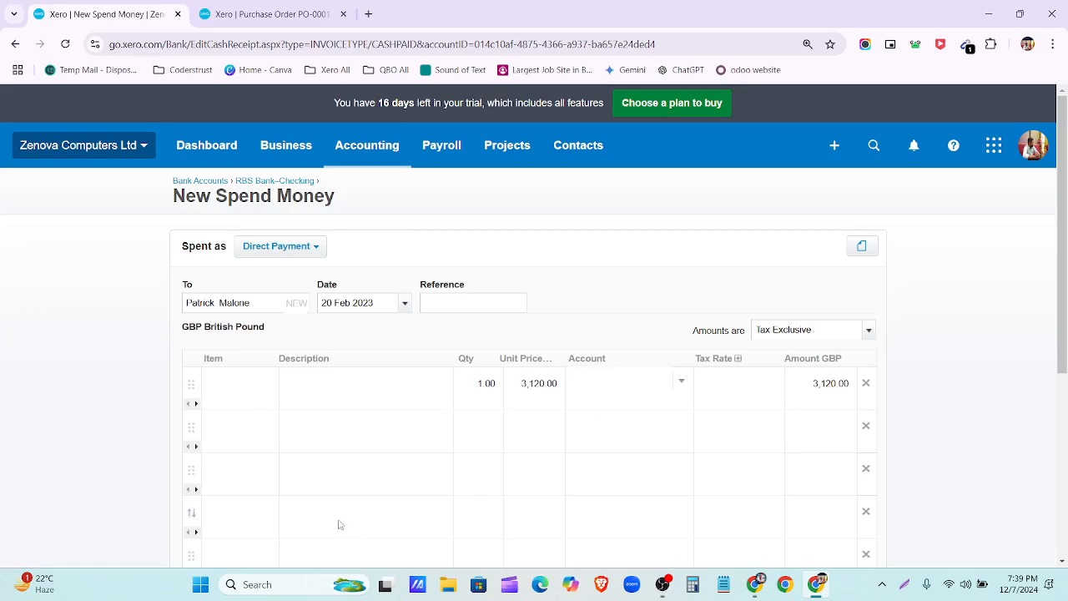
{"action": "left_click", "coordinate": [316, 391]}
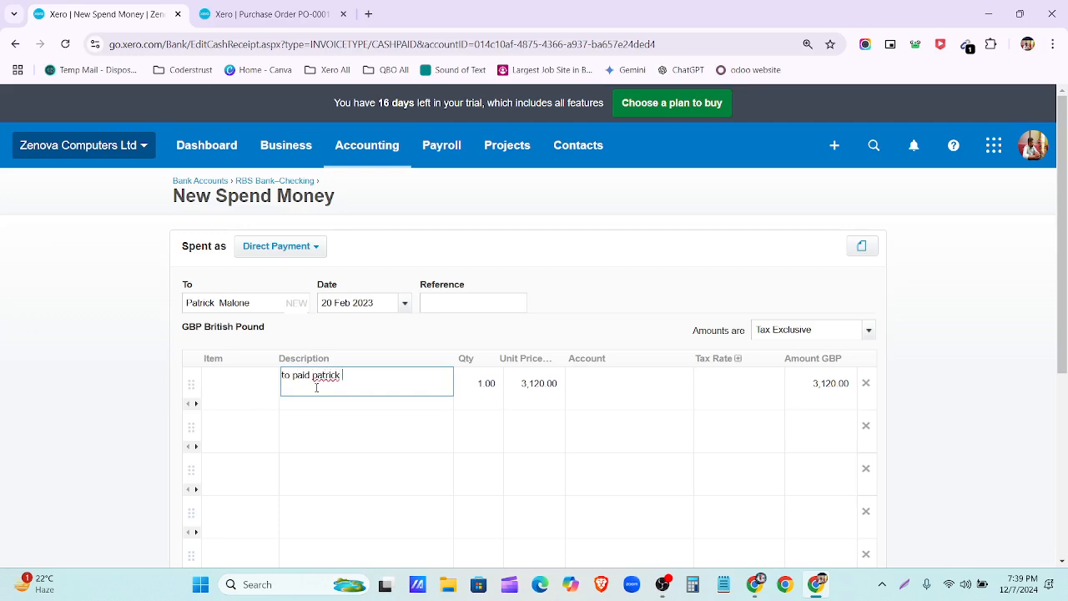
{"action": "type", "text": "alone"}
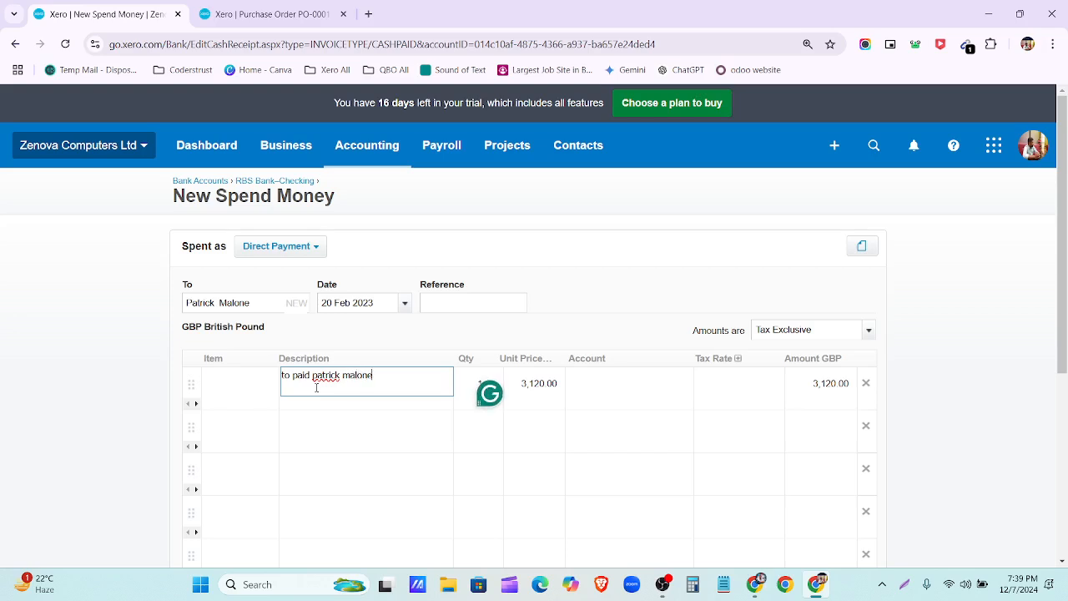
{"action": "left_click", "coordinate": [581, 303]}
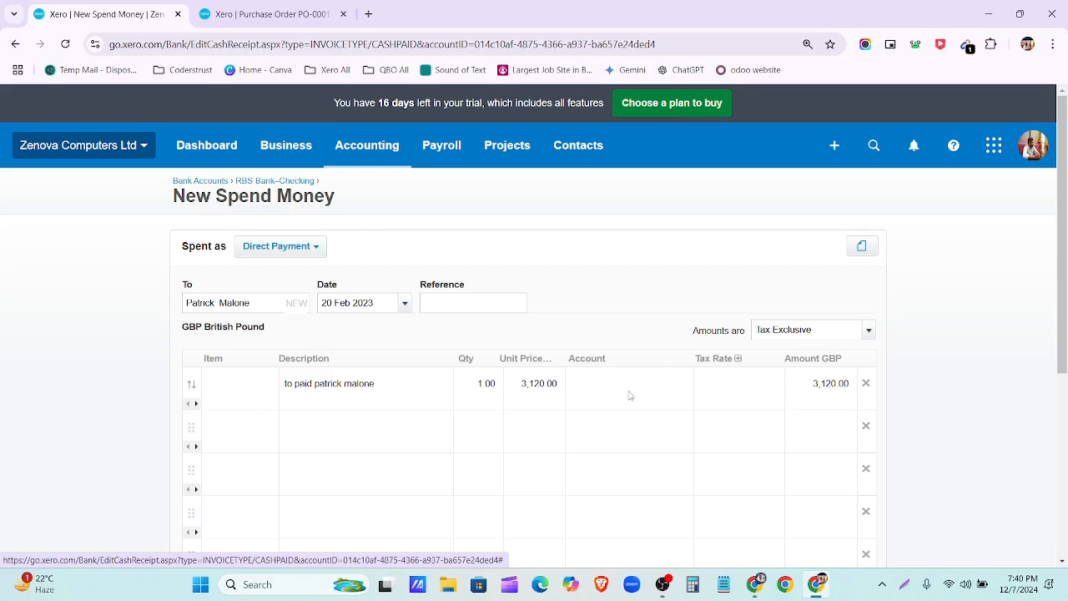
Step: Search the line's Account field for 'acc' and bring up the full account list
{"action": "left_click", "coordinate": [629, 390]}
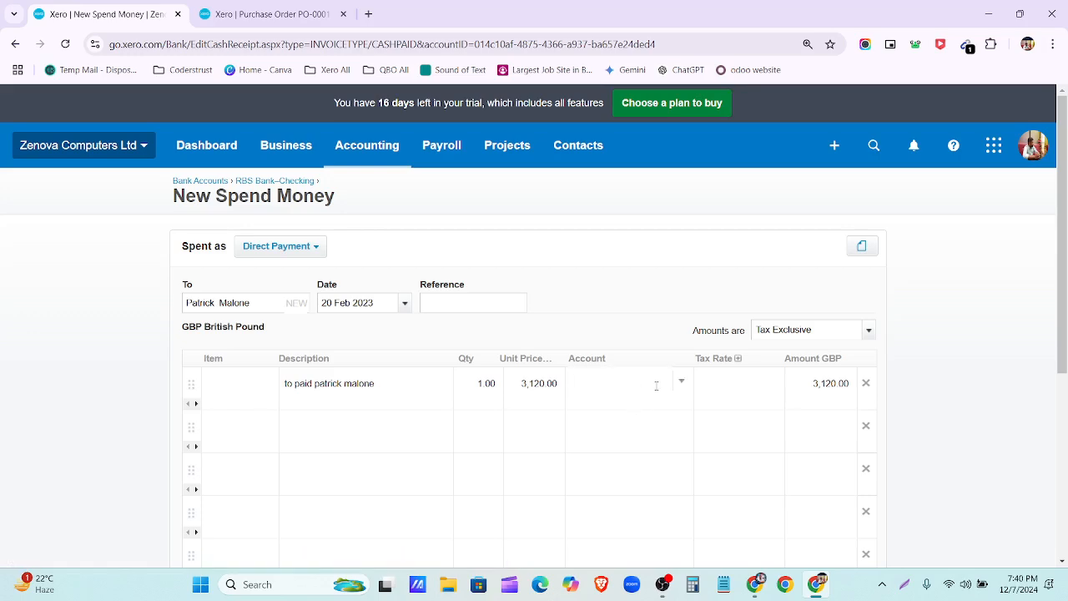
{"action": "type", "text": "acc"}
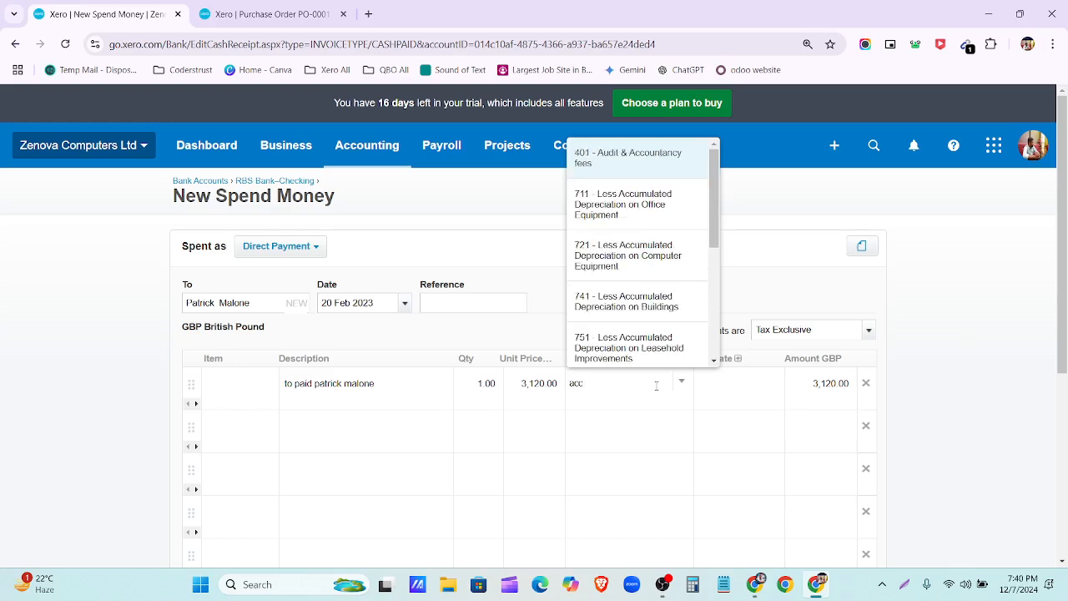
{"action": "scroll", "coordinate": [680, 300], "scroll_direction": "down", "scroll_amount": 5}
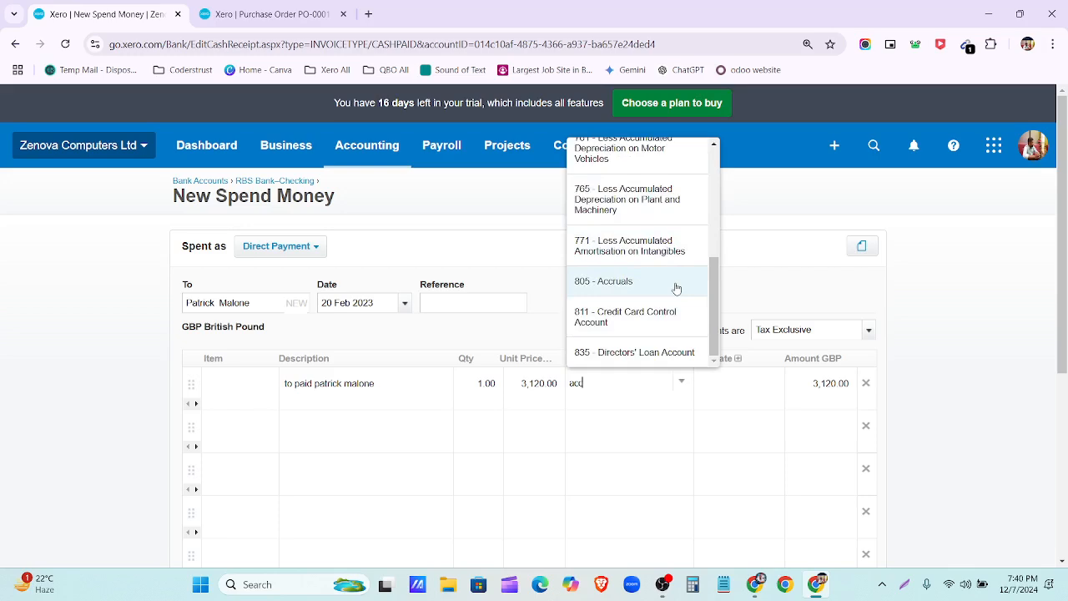
{"action": "scroll", "coordinate": [677, 287], "scroll_direction": "down", "scroll_amount": 3}
{"action": "scroll", "coordinate": [676, 300], "scroll_direction": "up", "scroll_amount": 3}
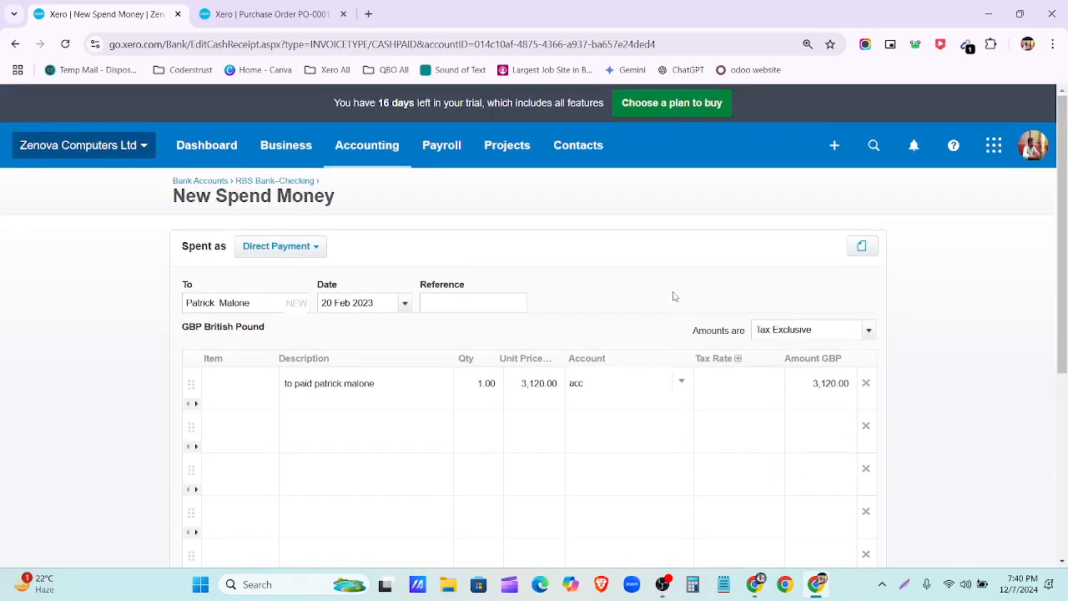
{"action": "left_click", "coordinate": [680, 383]}
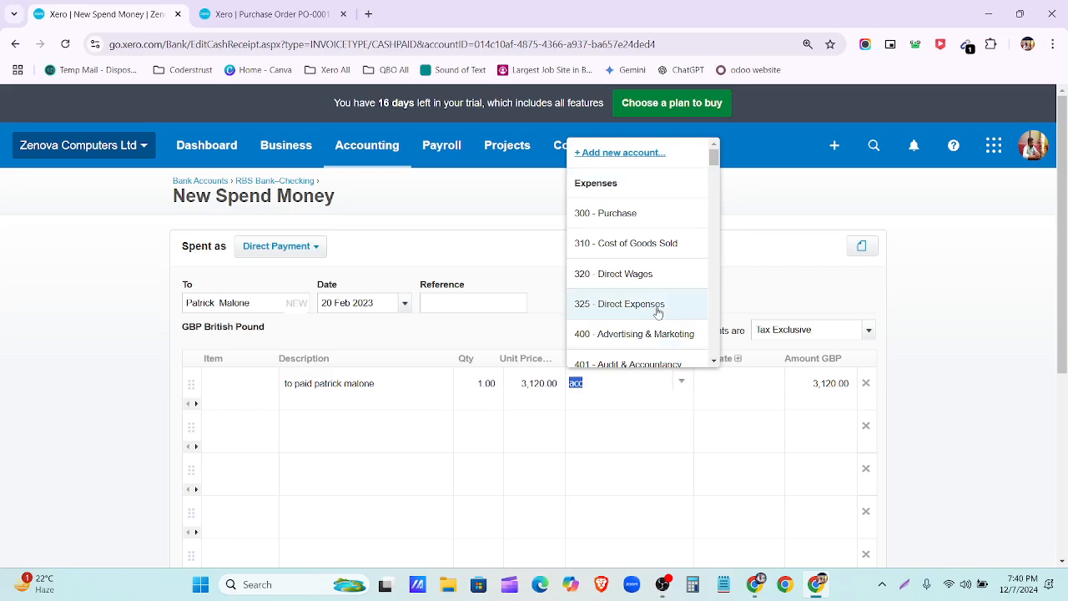
Step: Fill in a new Current Liability account named and described as Accounts Payable
{"action": "left_click", "coordinate": [638, 151]}
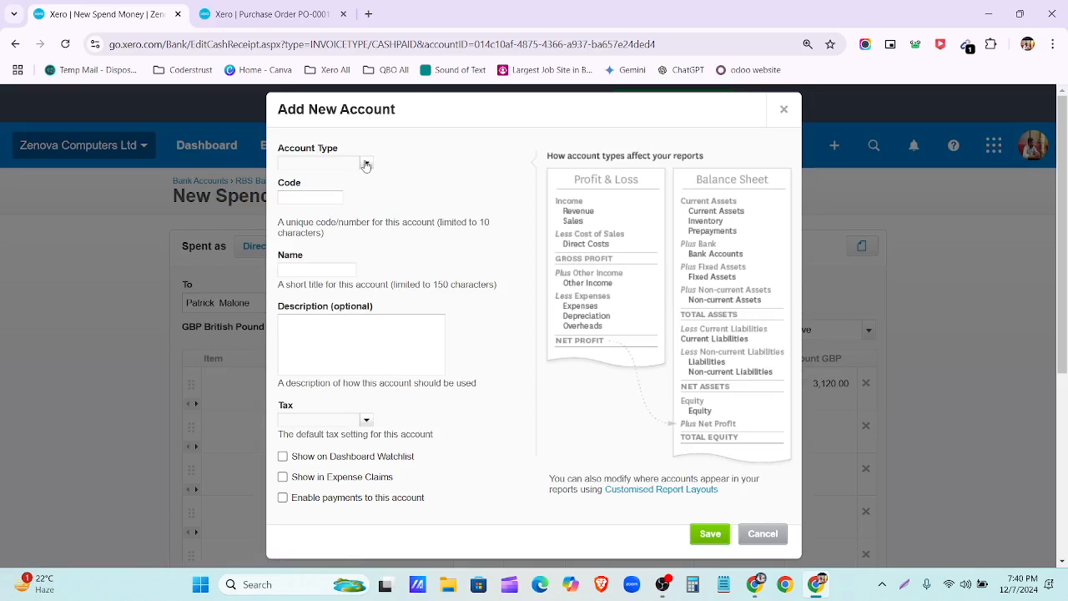
{"action": "left_click", "coordinate": [366, 165]}
{"action": "scroll", "coordinate": [359, 250], "scroll_direction": "down", "scroll_amount": 1}
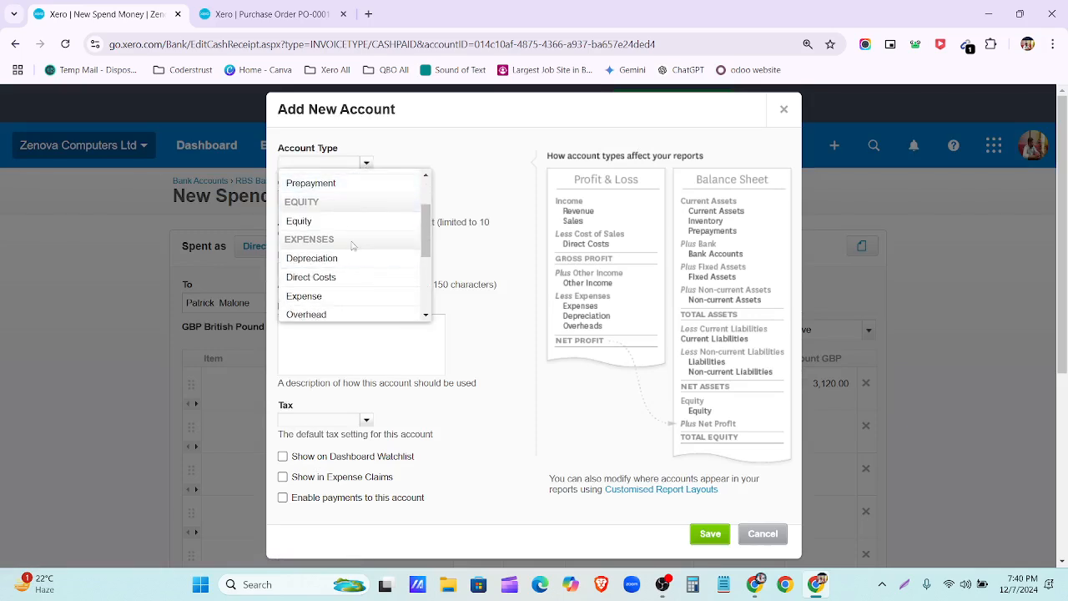
{"action": "scroll", "coordinate": [343, 277], "scroll_direction": "down", "scroll_amount": 1}
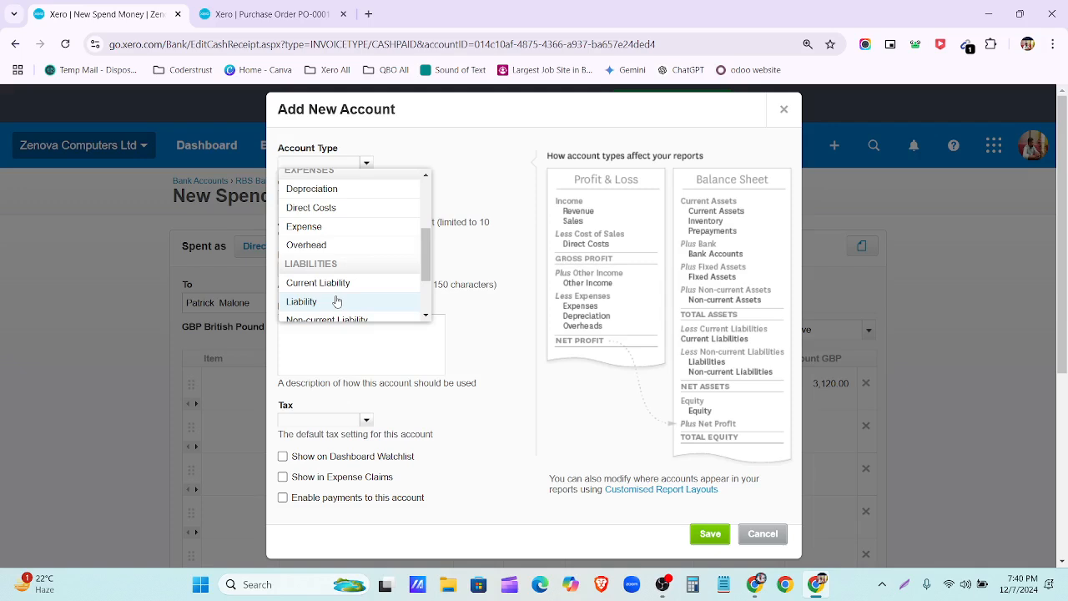
{"action": "left_click", "coordinate": [339, 285]}
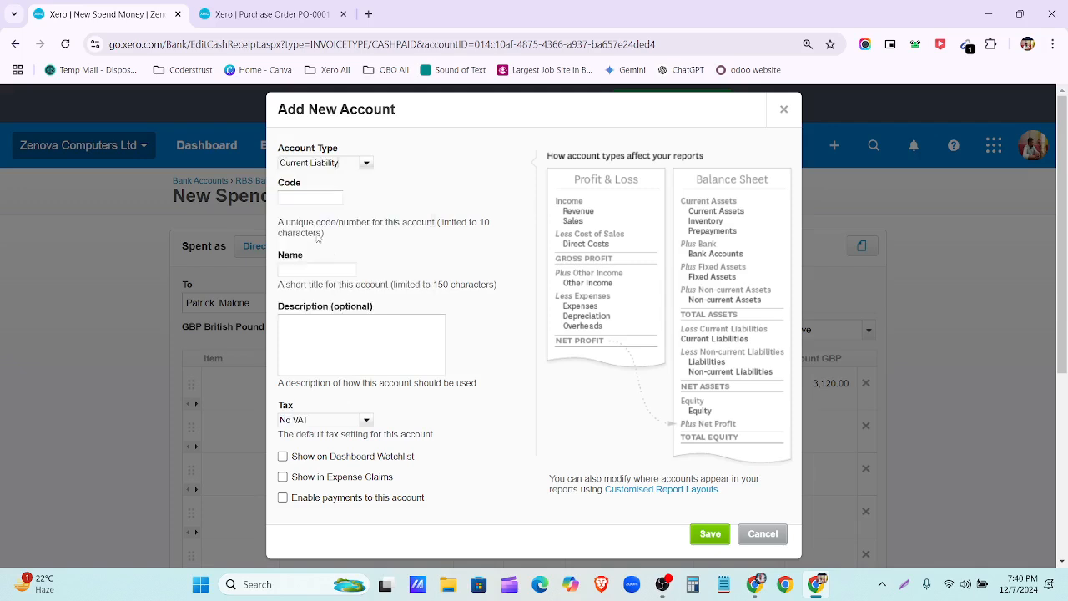
{"action": "left_click", "coordinate": [314, 267]}
{"action": "type", "text": "AccountsPayabl"}
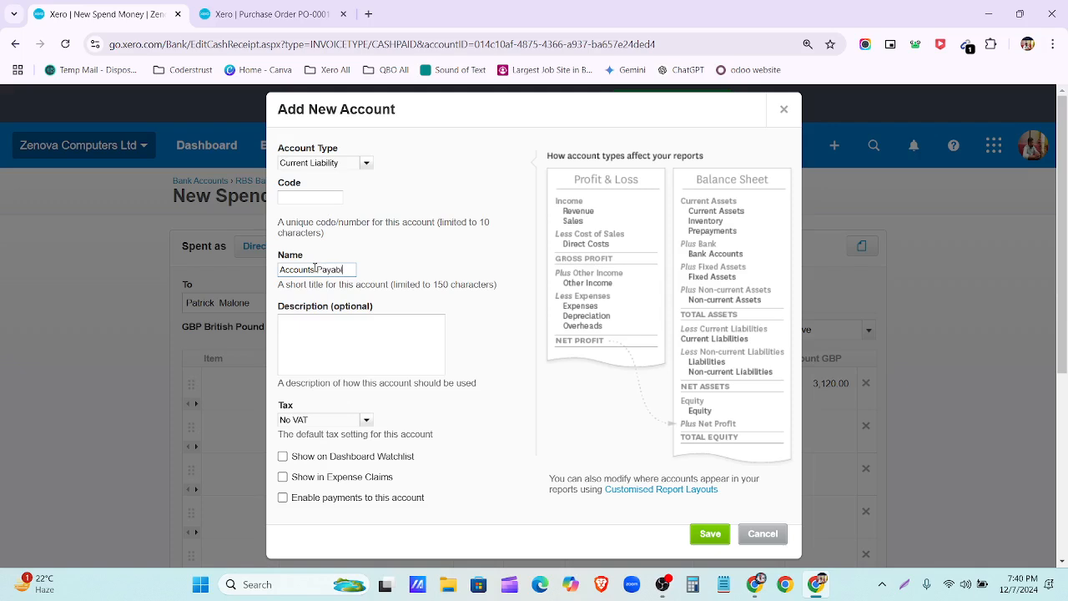
{"action": "key", "text": "ctrl+shift+Left"}
{"action": "key", "text": "ctrl+shift+Left"}
{"action": "key", "text": "ctrl+c"}
{"action": "left_click", "coordinate": [351, 323]}
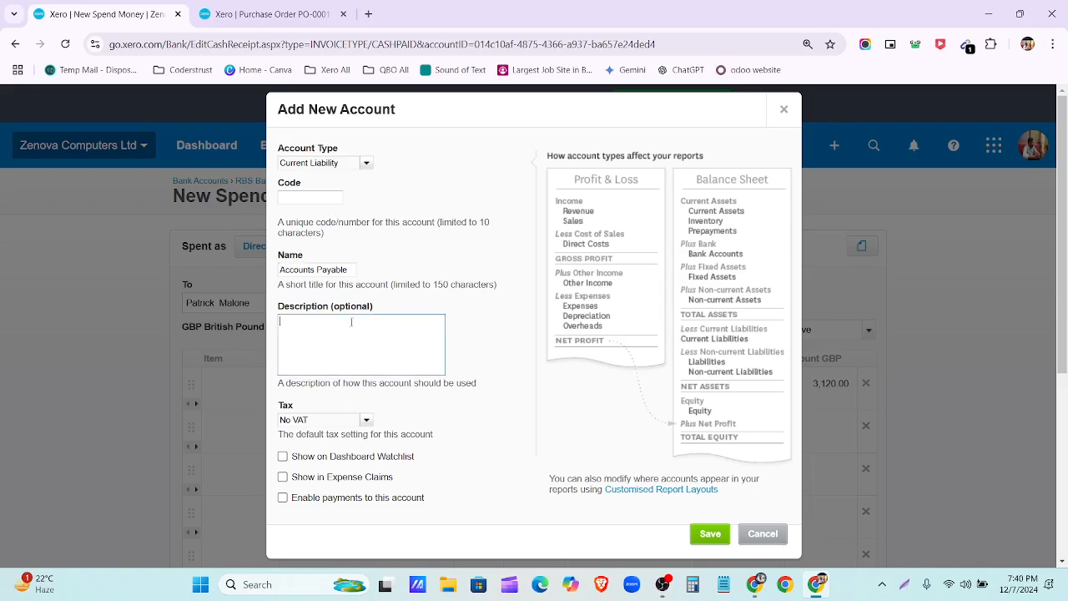
{"action": "key", "text": "ctrl+v"}
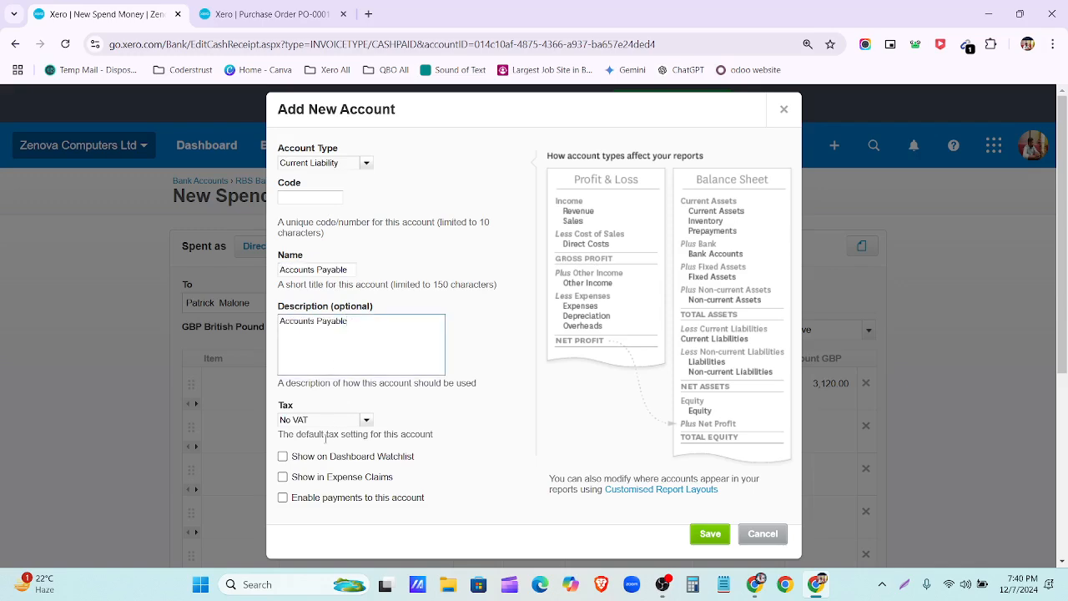
Step: Try saving it, hit the duplicate Code/Name errors, and close the Add New Account form
{"action": "left_click", "coordinate": [710, 533]}
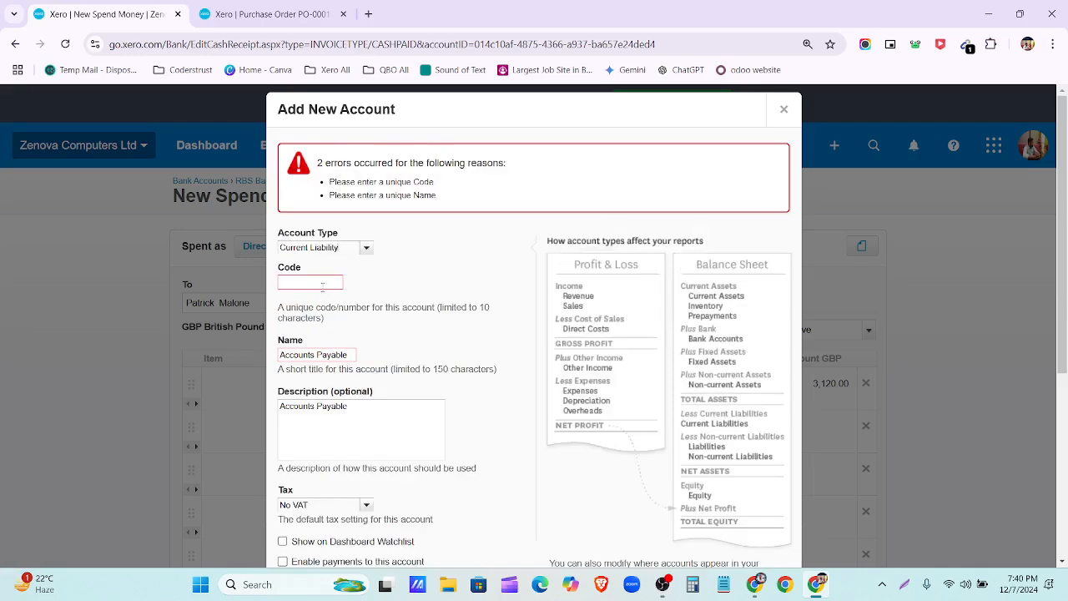
{"action": "triple_click", "coordinate": [348, 354]}
{"action": "key", "text": "ctrl+c"}
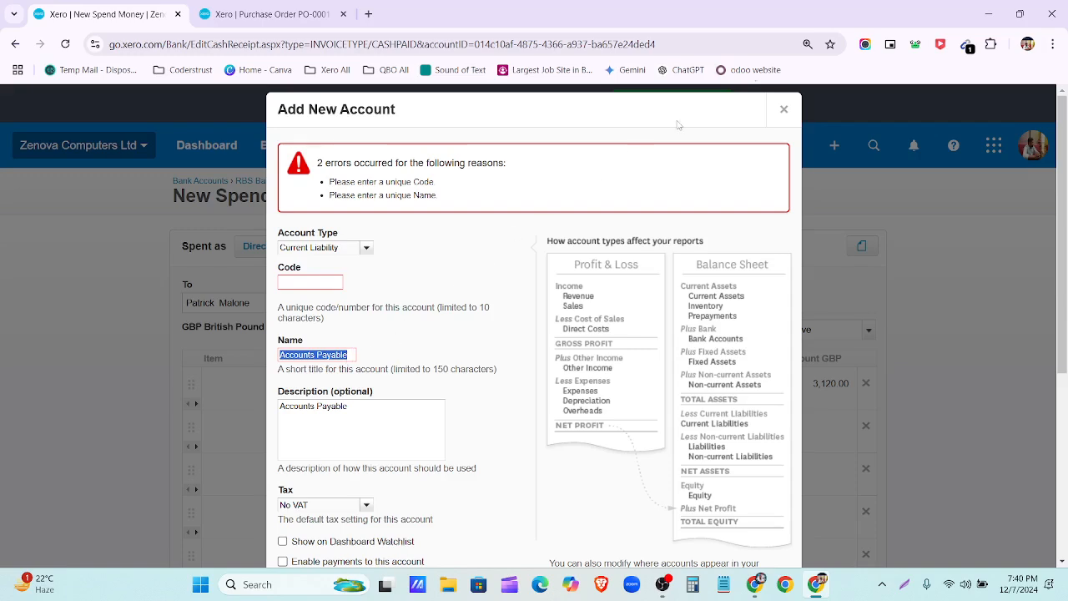
{"action": "left_click", "coordinate": [782, 108]}
Step: Try Accounts Payable as the line's account, browse the account list, then switch to the PO-0001 tab
{"action": "left_click", "coordinate": [610, 401]}
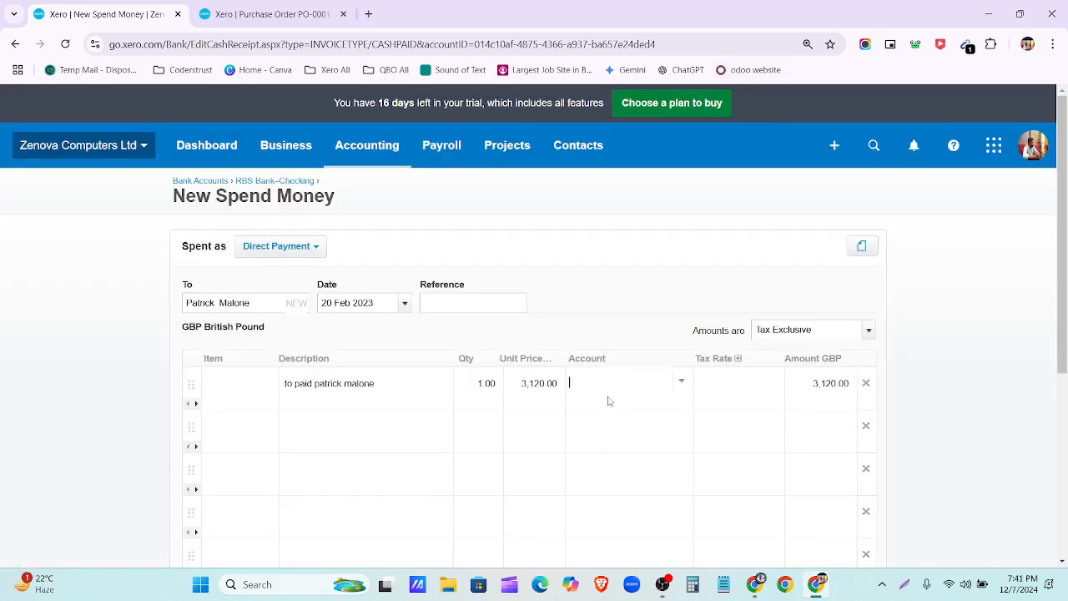
{"action": "key", "text": "ctrl+v"}
{"action": "key", "text": "BackSpace"}
{"action": "key", "text": "BackSpace"}
{"action": "key", "text": "BackSpace"}
{"action": "key", "text": "BackSpace"}
{"action": "key", "text": "BackSpace"}
{"action": "key", "text": "BackSpace"}
{"action": "left_click", "coordinate": [683, 384]}
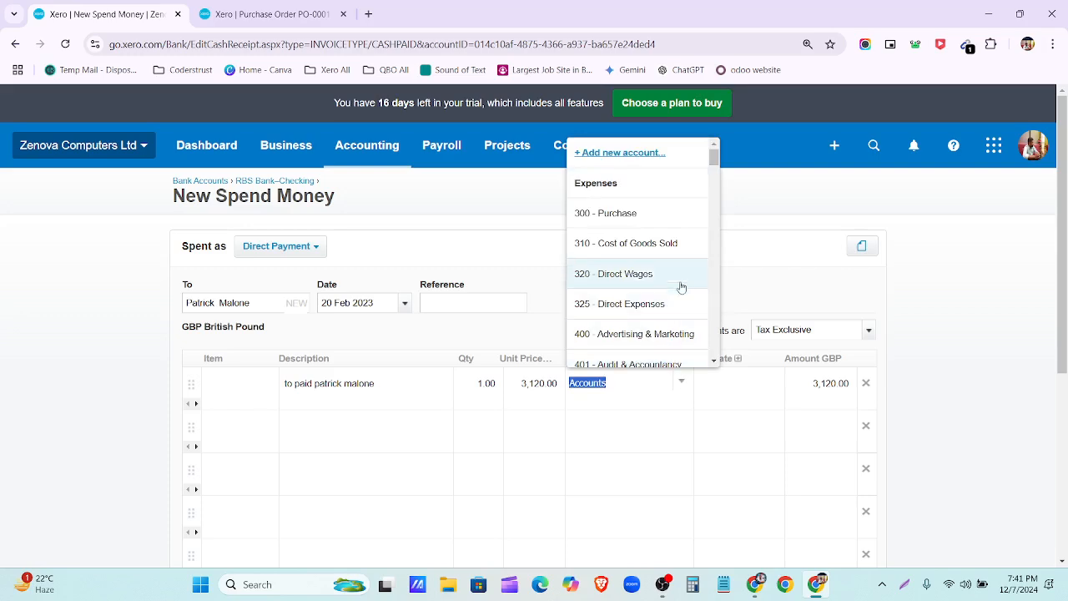
{"action": "scroll", "coordinate": [679, 282], "scroll_direction": "down", "scroll_amount": 3}
{"action": "scroll", "coordinate": [679, 282], "scroll_direction": "down", "scroll_amount": 5}
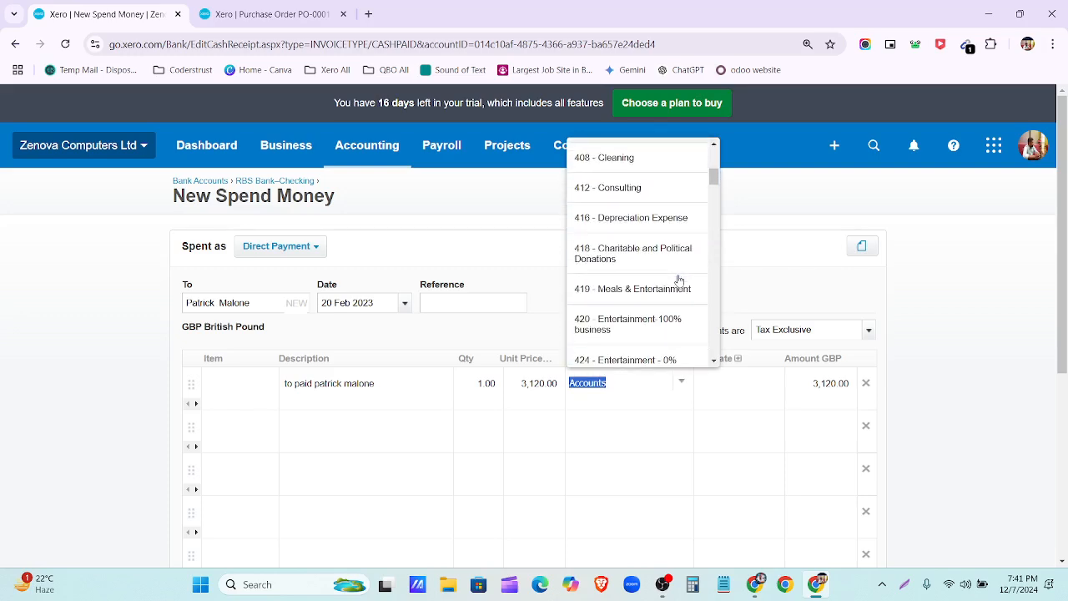
{"action": "scroll", "coordinate": [680, 282], "scroll_direction": "down", "scroll_amount": 5}
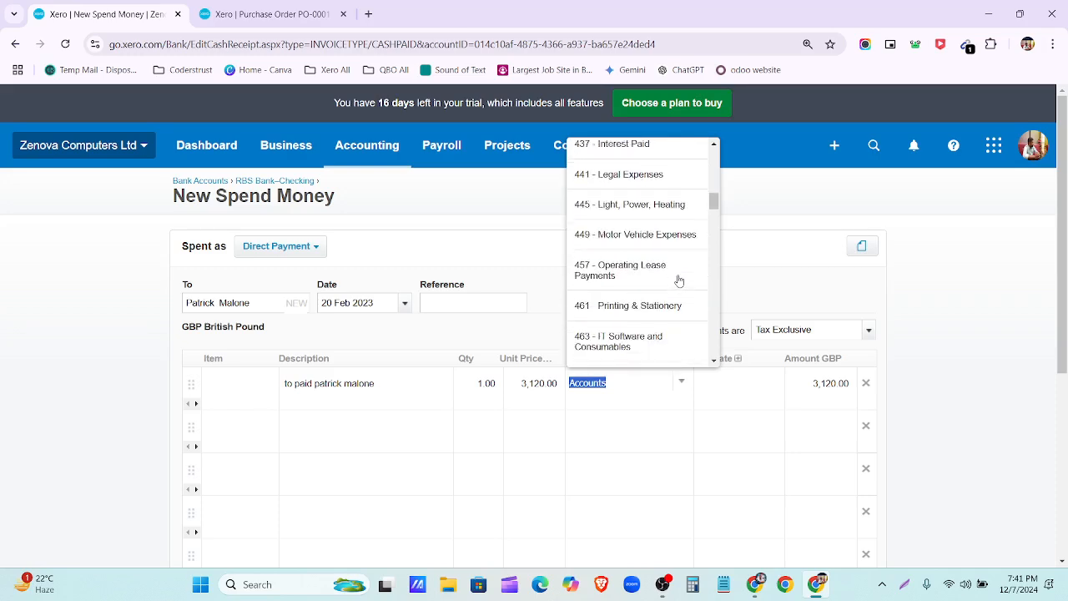
{"action": "left_click", "coordinate": [262, 15]}
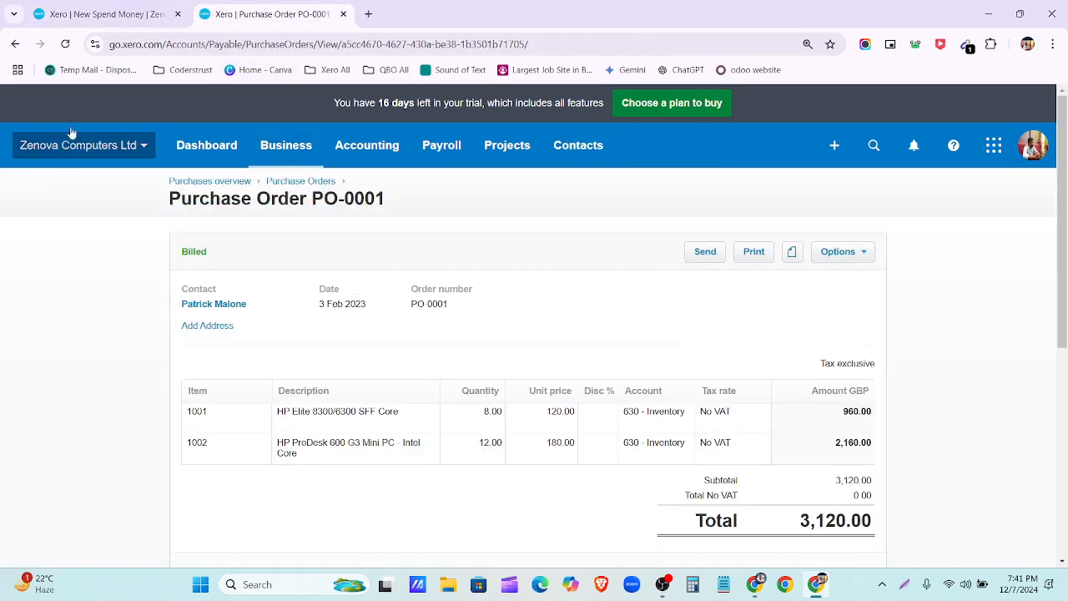
Step: Duplicate the PO-0001 tab and open the Chart of accounts via Accounting > Advanced
{"action": "right_click", "coordinate": [284, 15]}
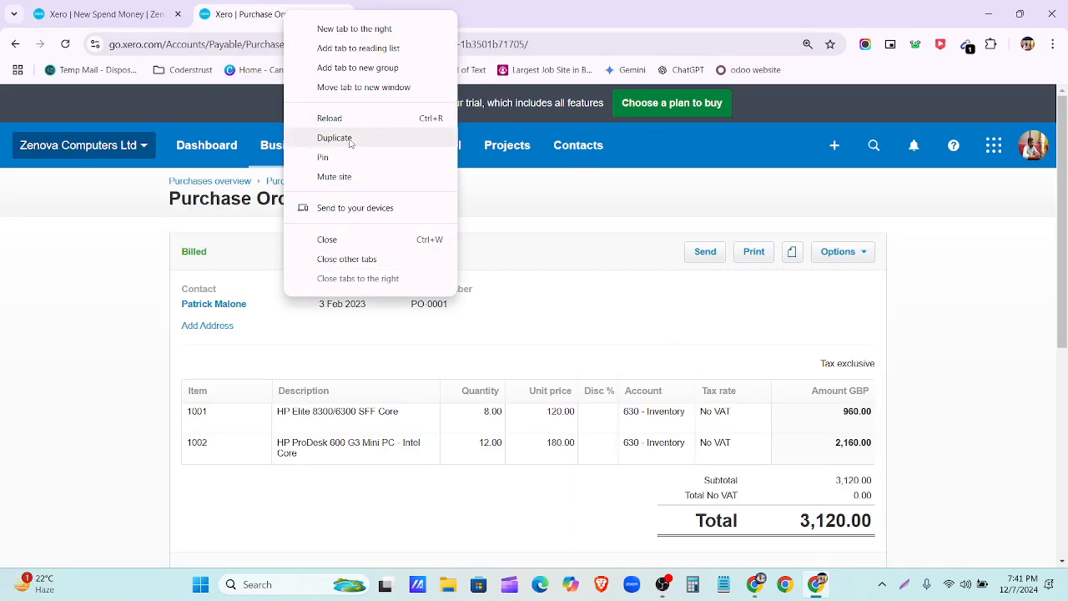
{"action": "left_click", "coordinate": [348, 139]}
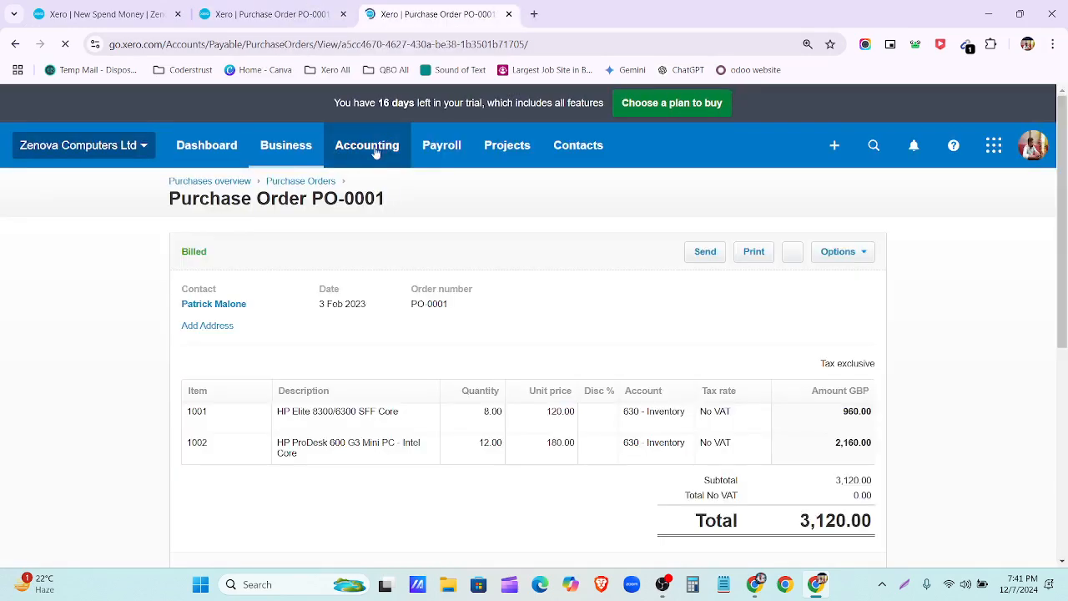
{"action": "left_click", "coordinate": [229, 151]}
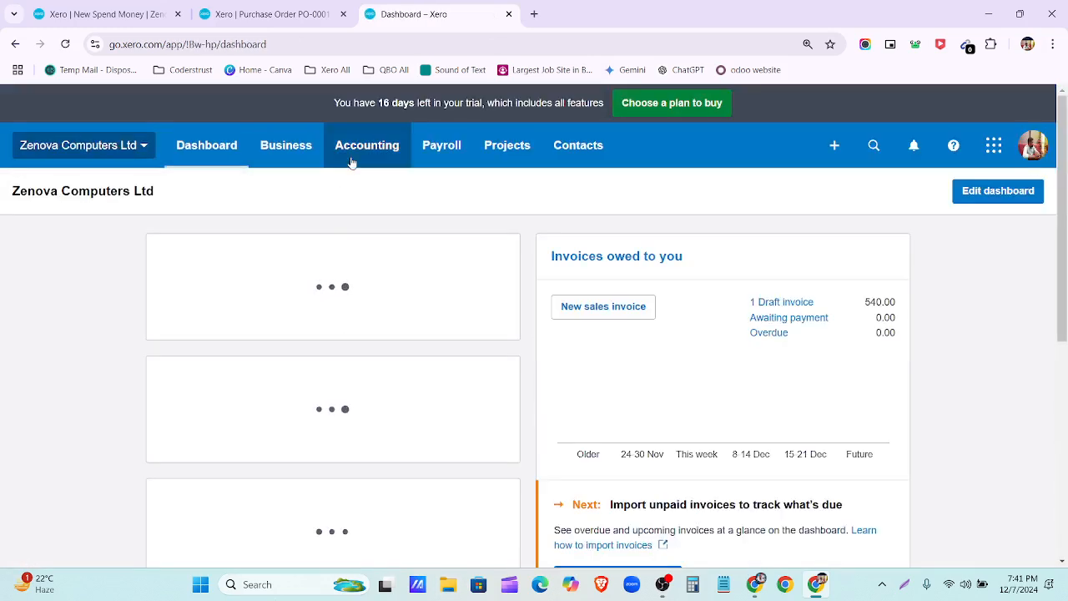
{"action": "left_click", "coordinate": [401, 150]}
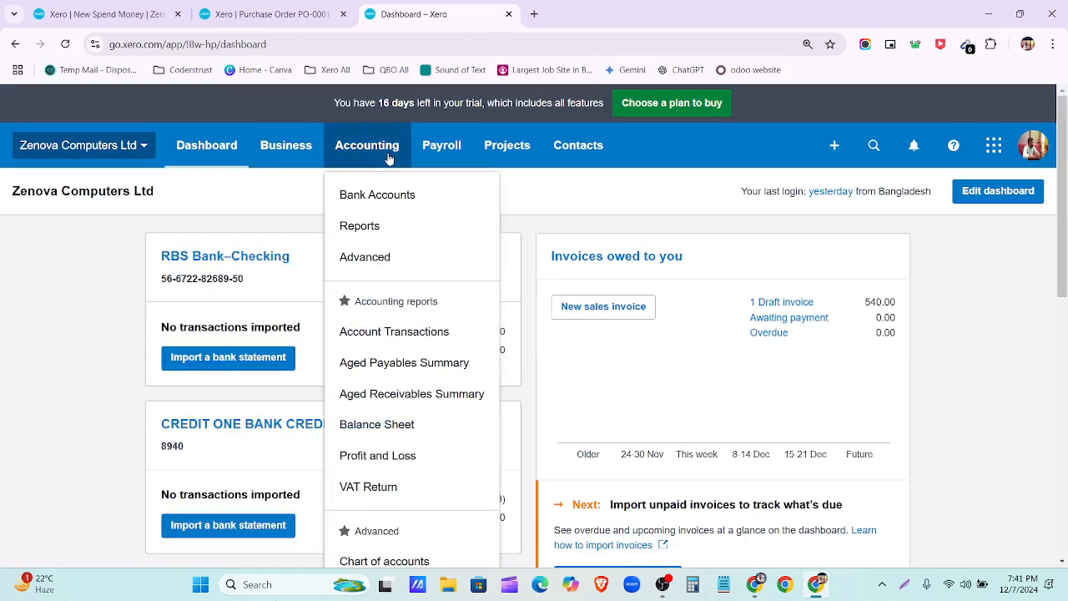
{"action": "left_click", "coordinate": [391, 256]}
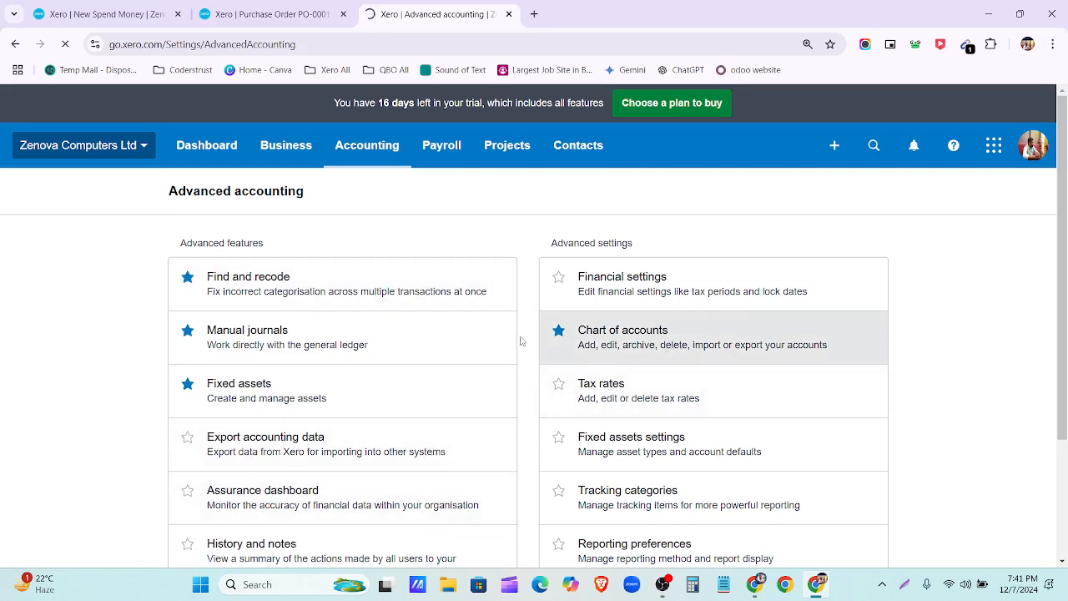
{"action": "left_click", "coordinate": [608, 344]}
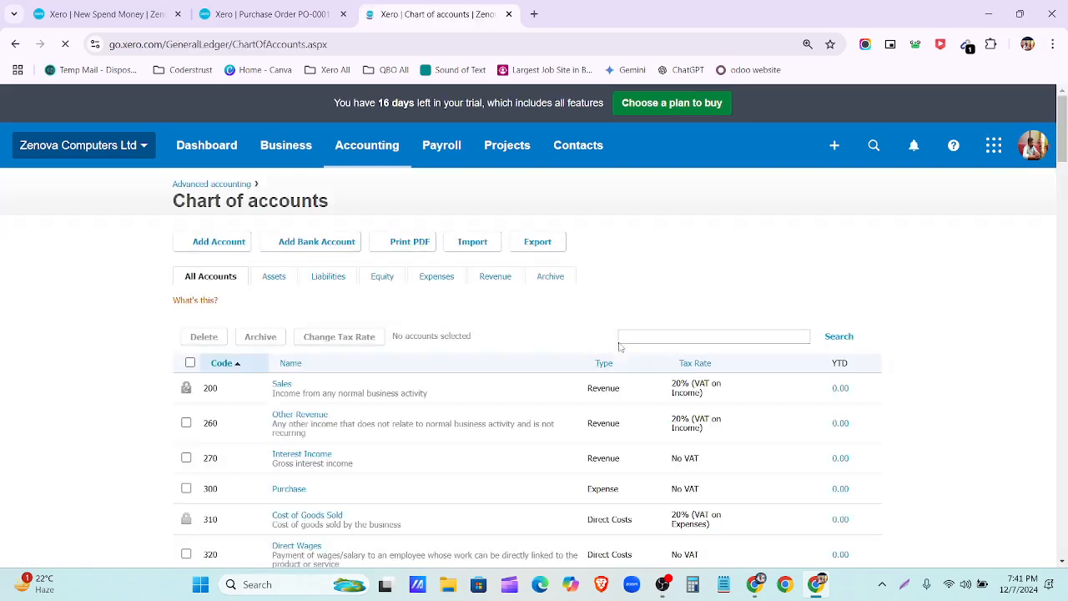
Step: Search the chart for Accounts Payable, confirming code 800, then return to New Spend Money
{"action": "left_click", "coordinate": [629, 338]}
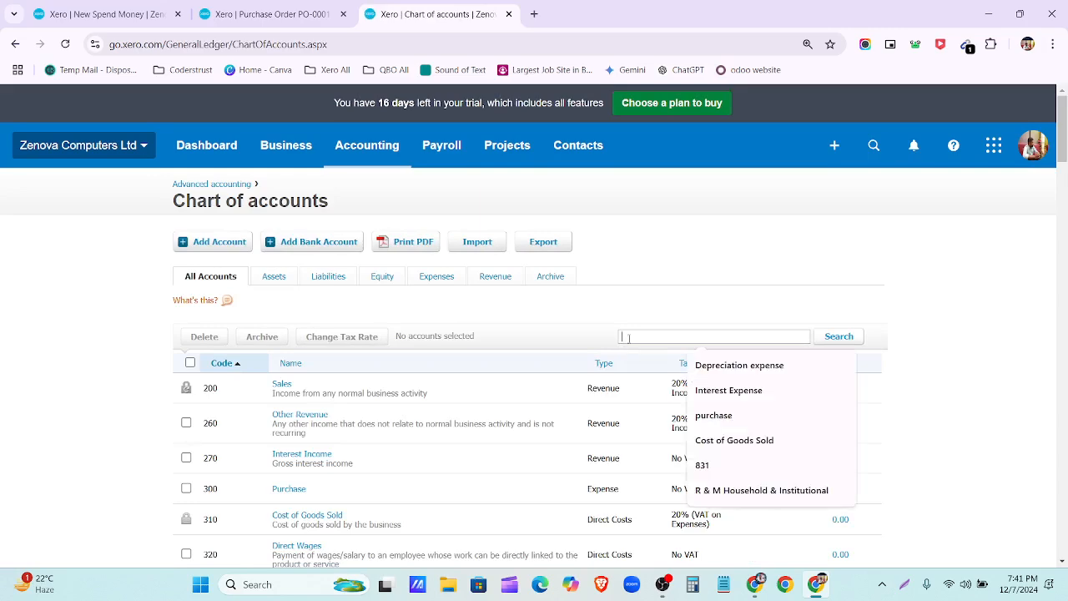
{"action": "type", "text": "Accounts Payable"}
{"action": "key", "text": "Return"}
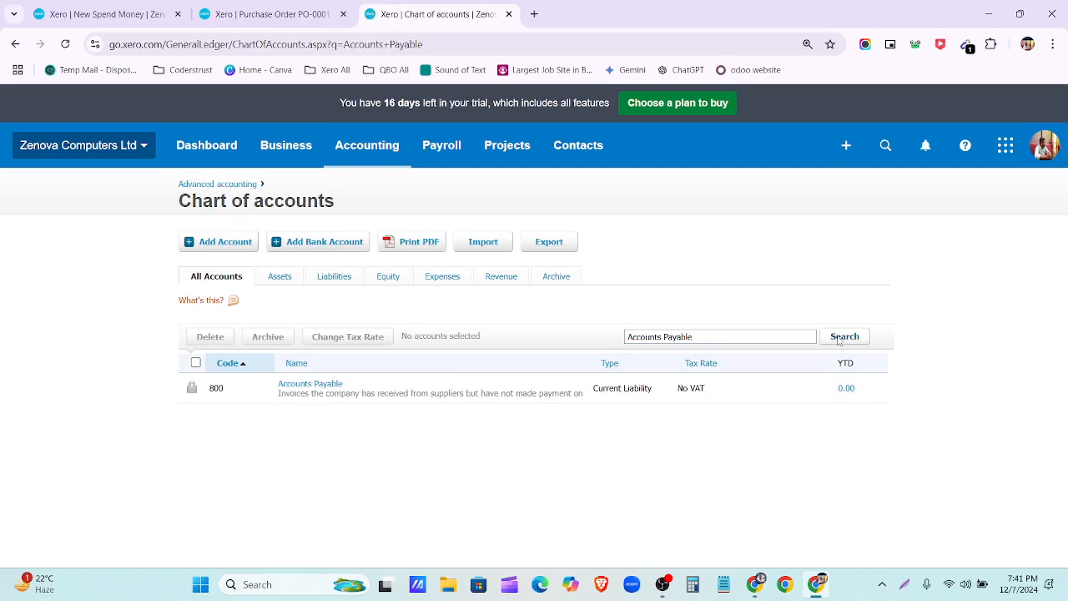
{"action": "left_click", "coordinate": [253, 14]}
{"action": "left_click", "coordinate": [109, 14]}
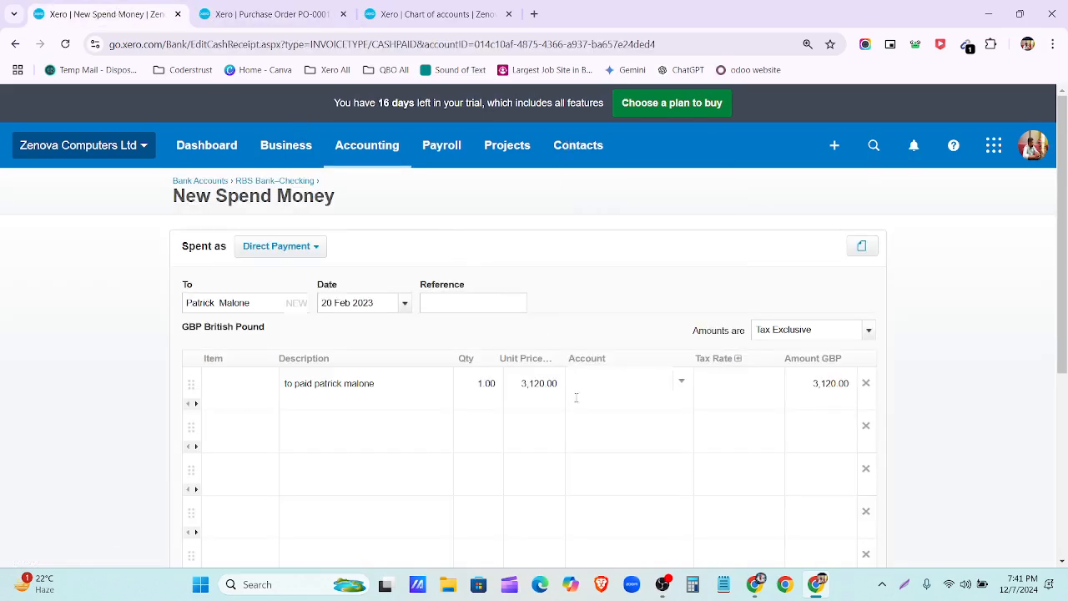
{"action": "type", "text": "800"}
{"action": "key", "text": "BackSpace"}
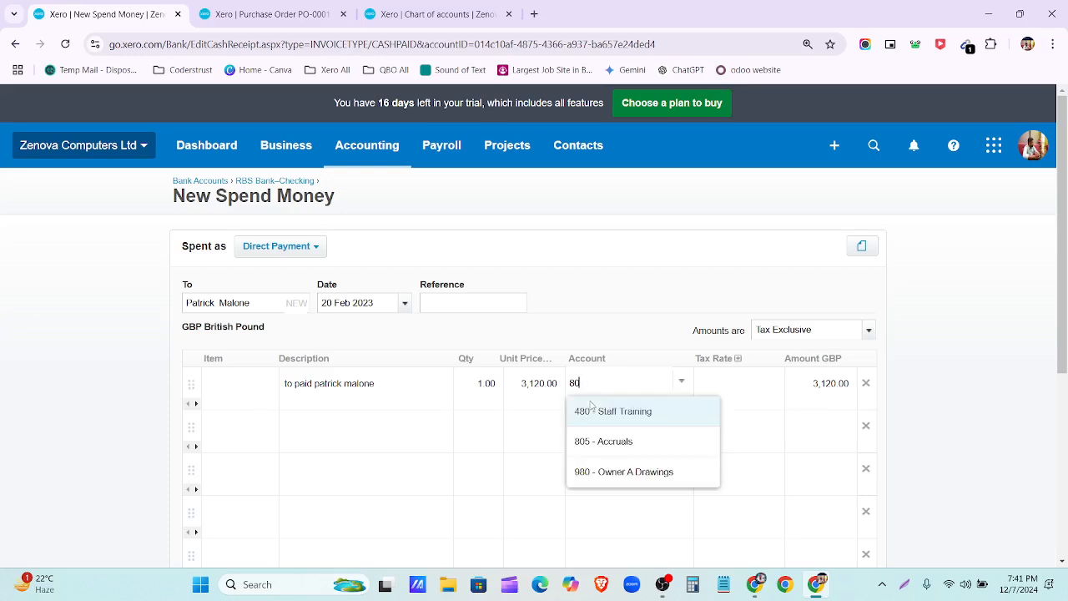
{"action": "scroll", "coordinate": [620, 389], "scroll_direction": "down", "scroll_amount": 3}
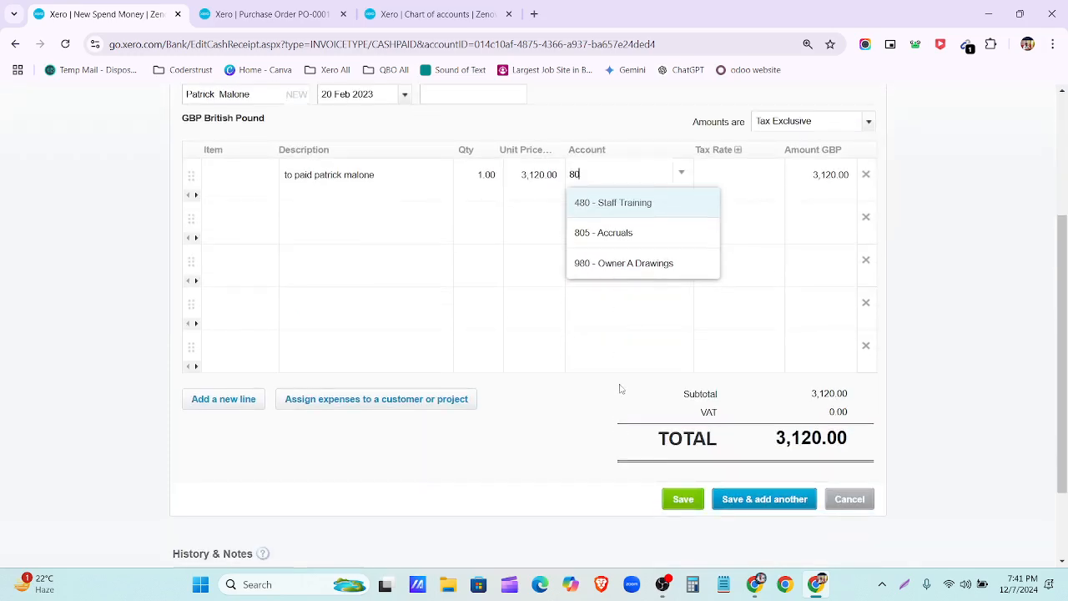
{"action": "scroll", "coordinate": [627, 293], "scroll_direction": "up", "scroll_amount": 2}
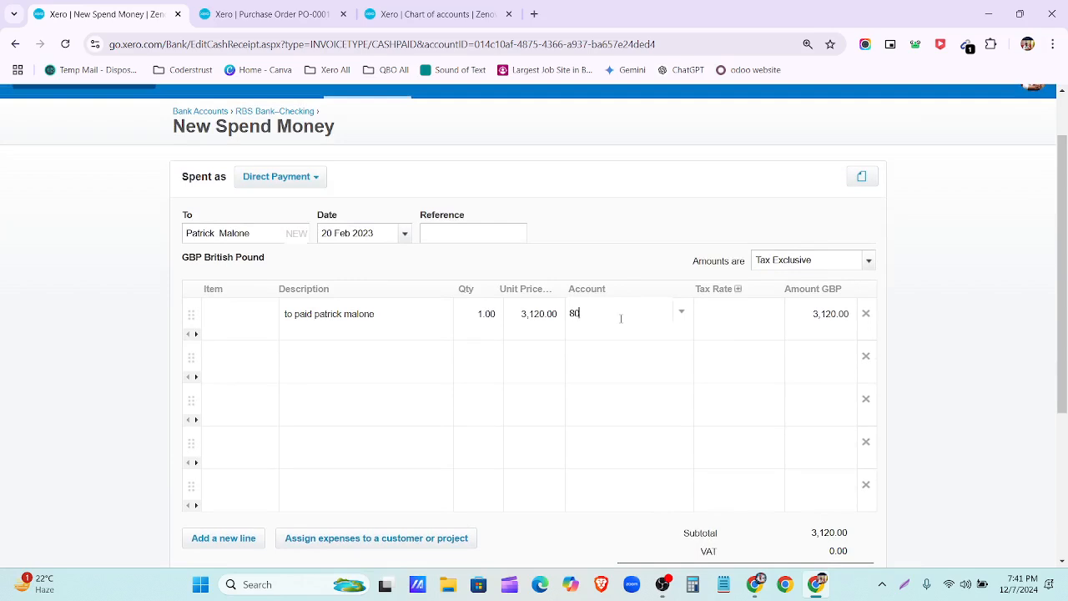
{"action": "key", "text": "BackSpace"}
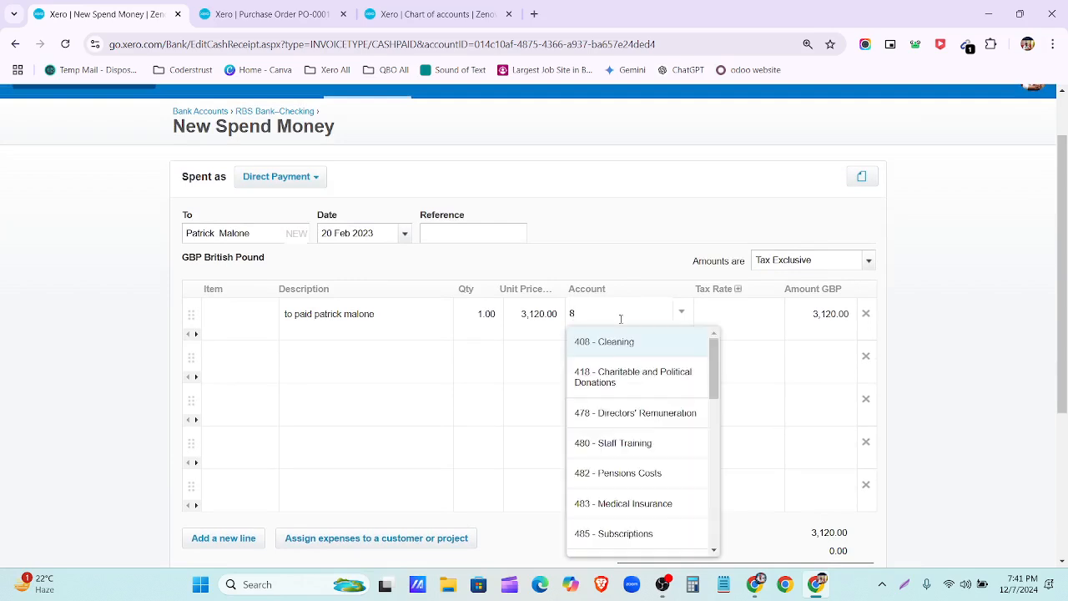
{"action": "type", "text": "0"}
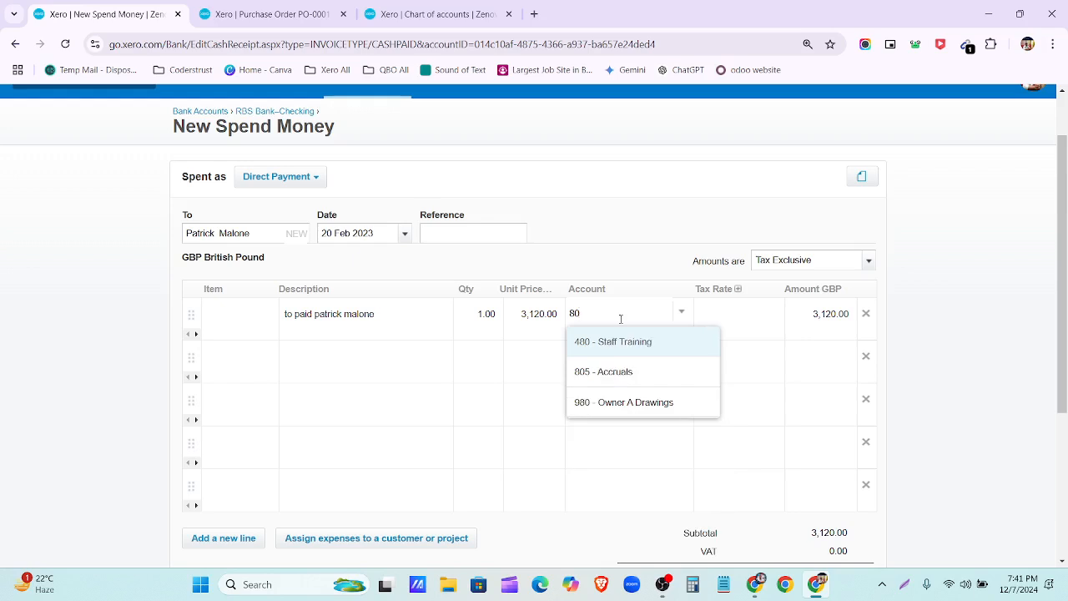
{"action": "key", "text": "BackSpace"}
{"action": "key", "text": "BackSpace"}
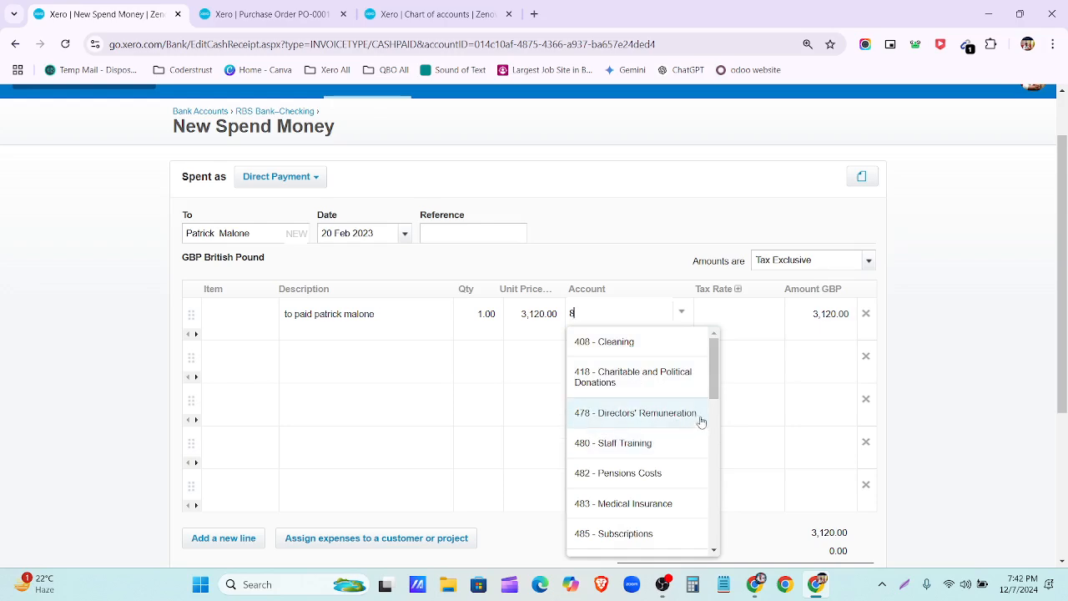
{"action": "scroll", "coordinate": [693, 421], "scroll_direction": "down", "scroll_amount": 2}
{"action": "scroll", "coordinate": [693, 422], "scroll_direction": "down", "scroll_amount": 2}
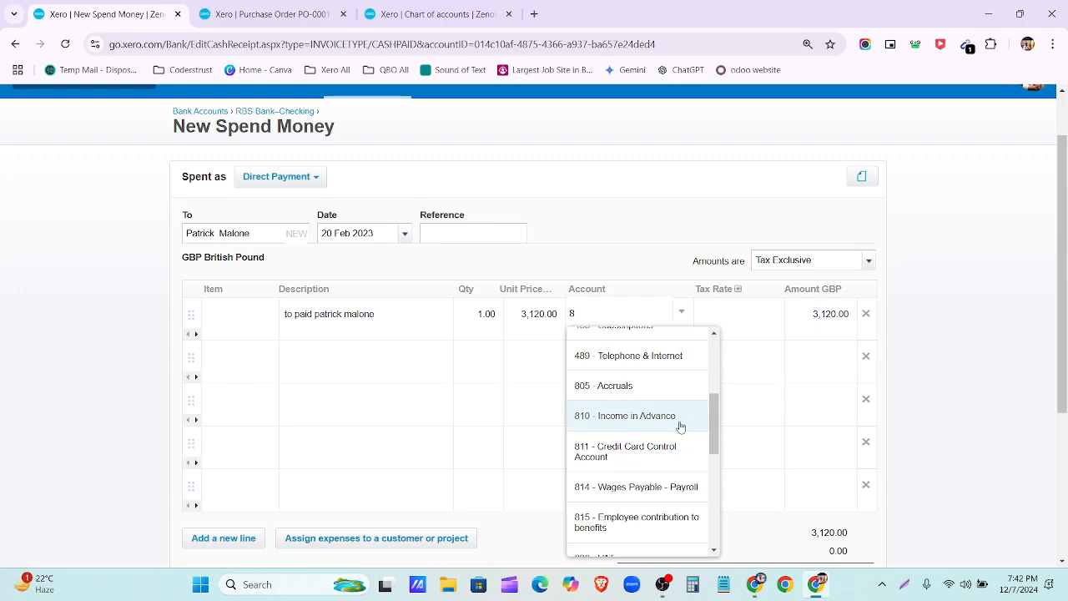
{"action": "scroll", "coordinate": [680, 426], "scroll_direction": "down", "scroll_amount": 3}
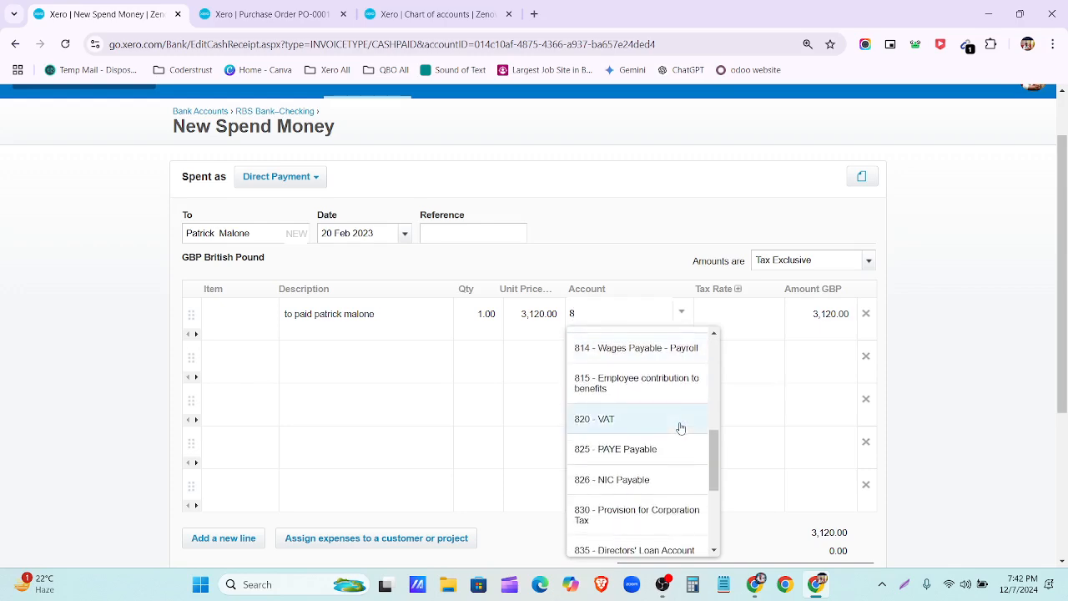
{"action": "scroll", "coordinate": [681, 428], "scroll_direction": "up", "scroll_amount": 3}
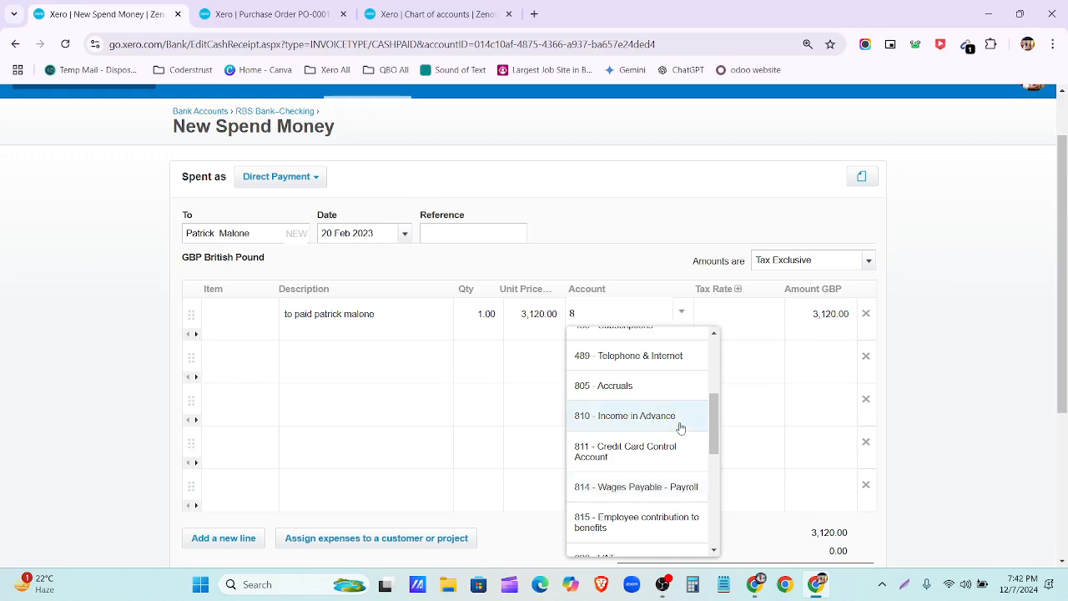
{"action": "scroll", "coordinate": [681, 427], "scroll_direction": "down", "scroll_amount": 2}
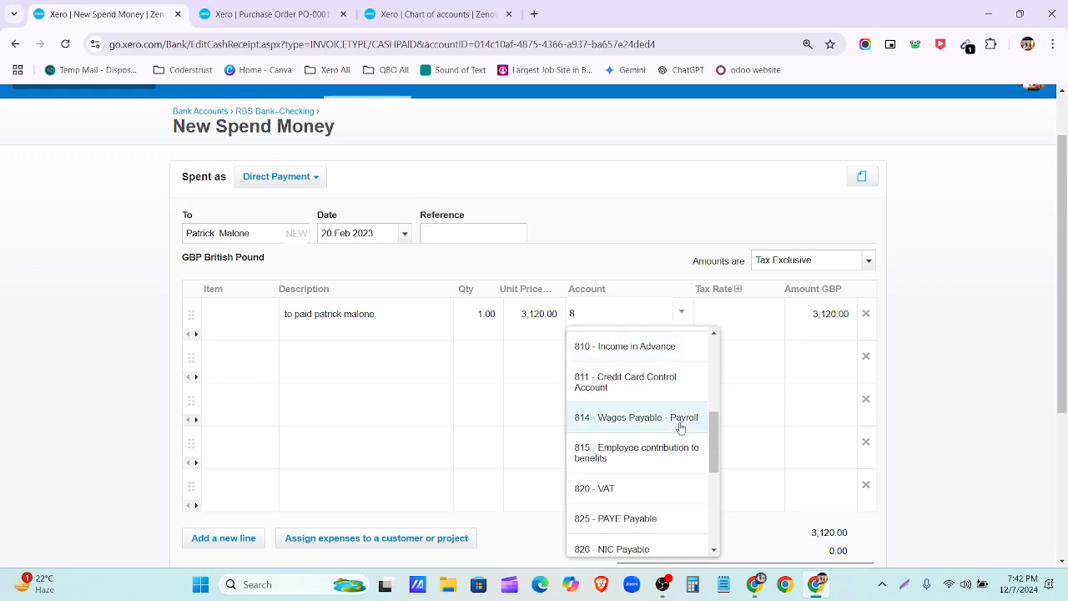
{"action": "scroll", "coordinate": [681, 427], "scroll_direction": "down", "scroll_amount": 2}
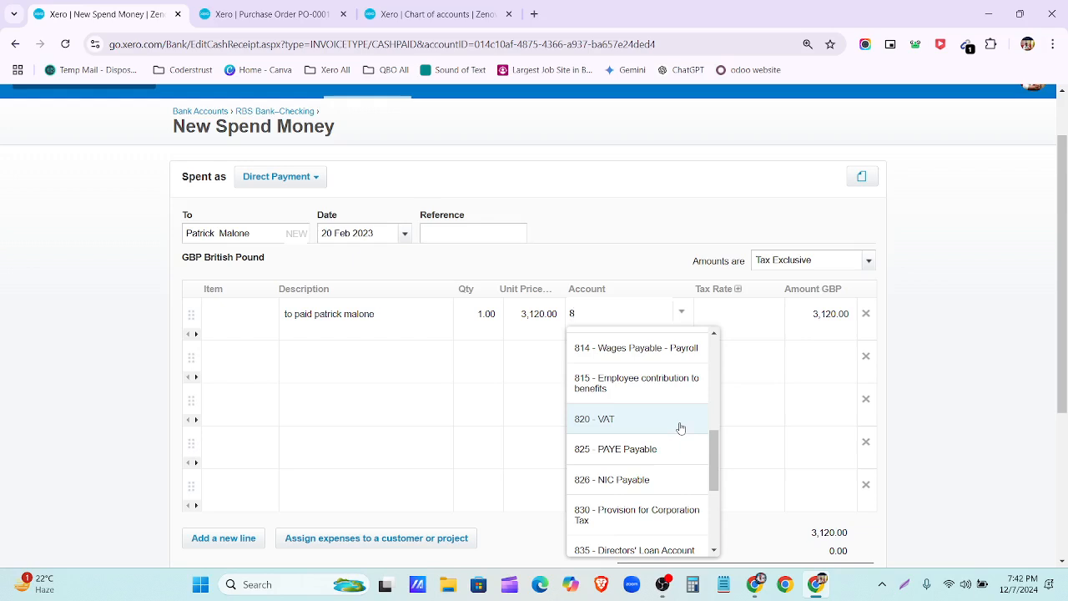
{"action": "scroll", "coordinate": [680, 427], "scroll_direction": "down", "scroll_amount": 1}
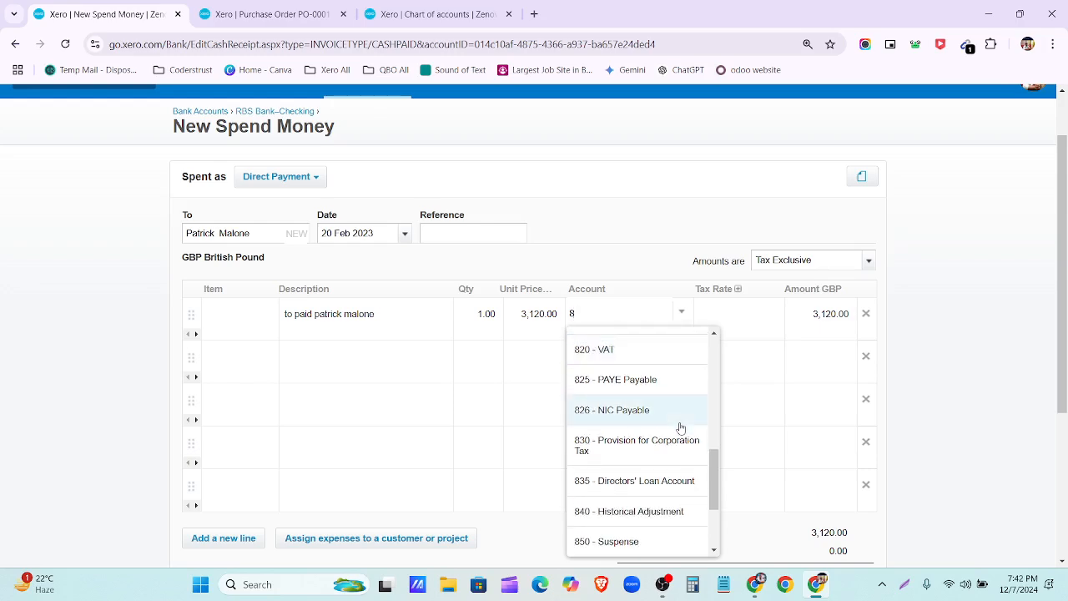
{"action": "scroll", "coordinate": [680, 429], "scroll_direction": "down", "scroll_amount": 1}
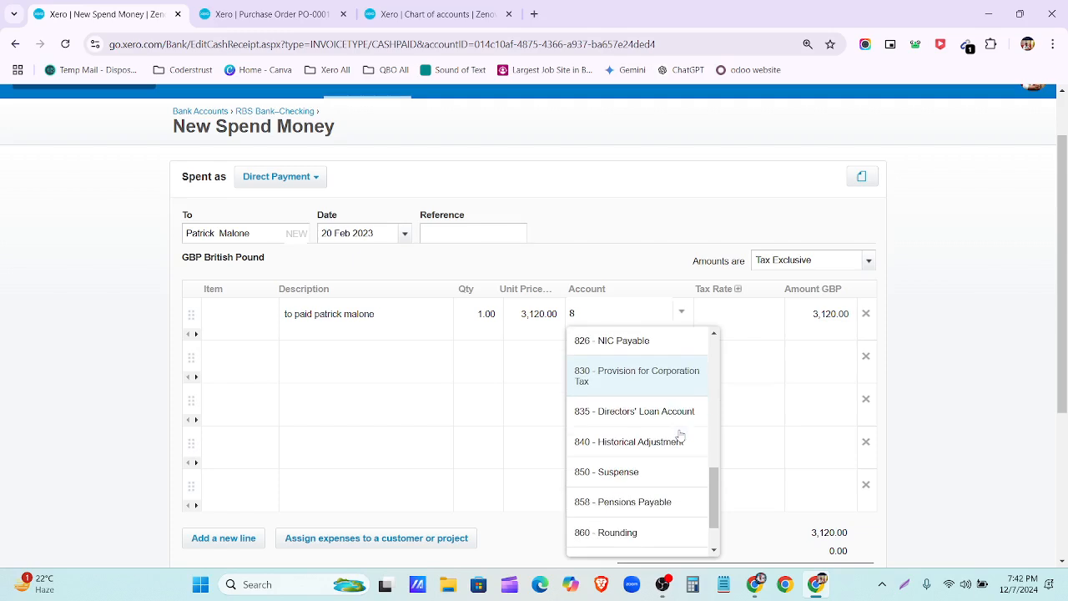
{"action": "scroll", "coordinate": [682, 447], "scroll_direction": "down", "scroll_amount": 1}
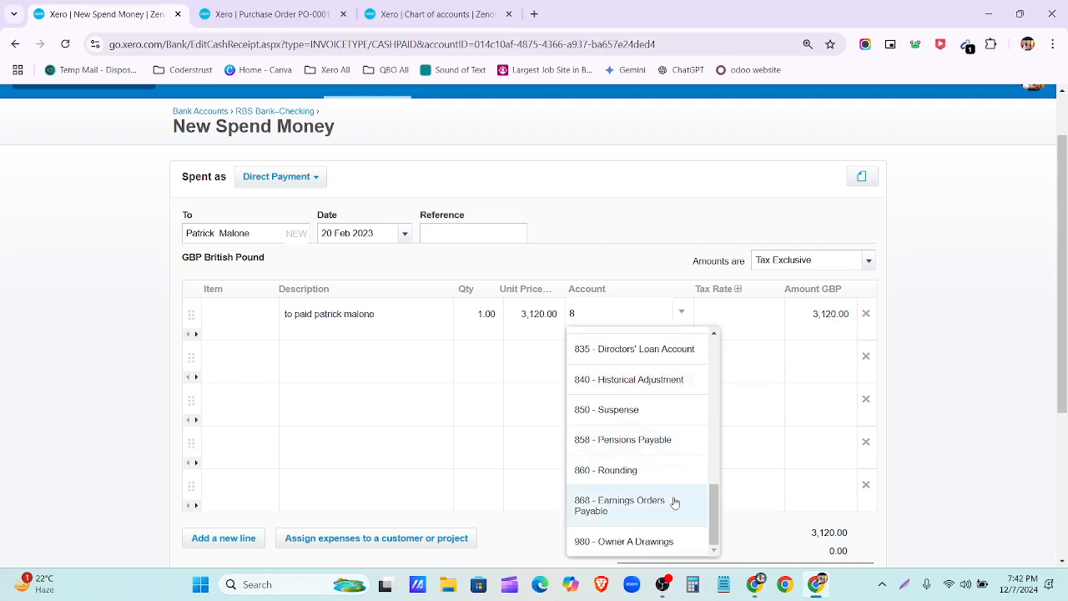
{"action": "scroll", "coordinate": [679, 517], "scroll_direction": "down", "scroll_amount": 1}
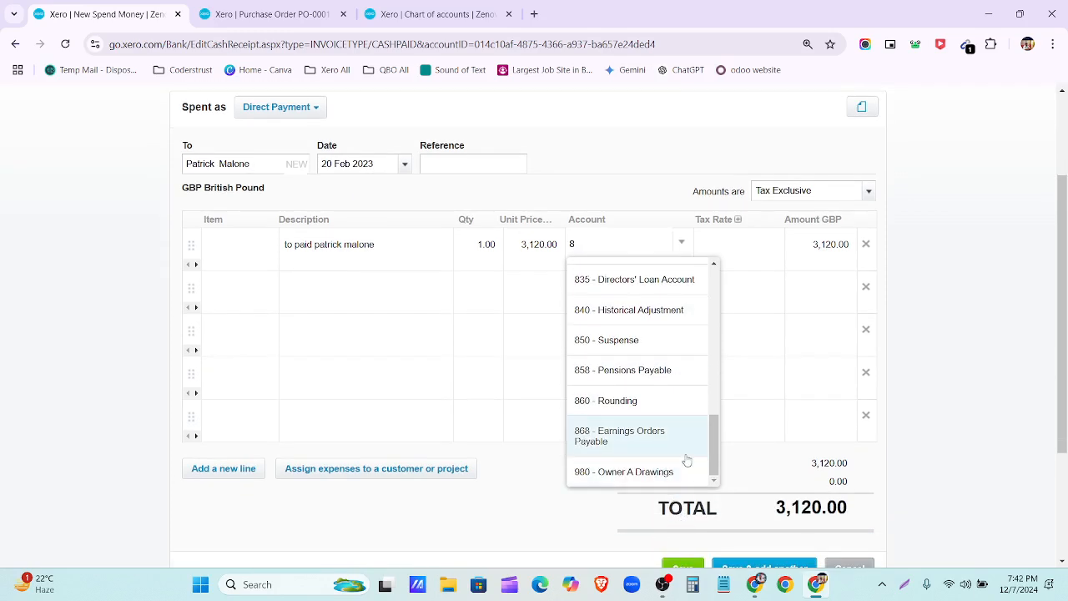
{"action": "scroll", "coordinate": [686, 458], "scroll_direction": "up", "scroll_amount": 4}
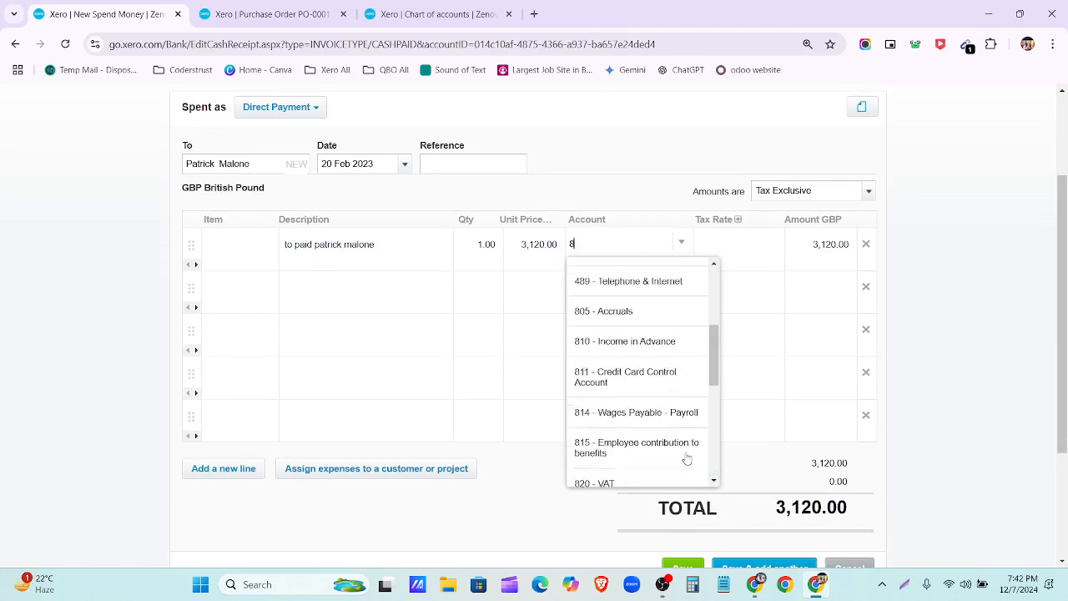
{"action": "scroll", "coordinate": [686, 459], "scroll_direction": "up", "scroll_amount": 5}
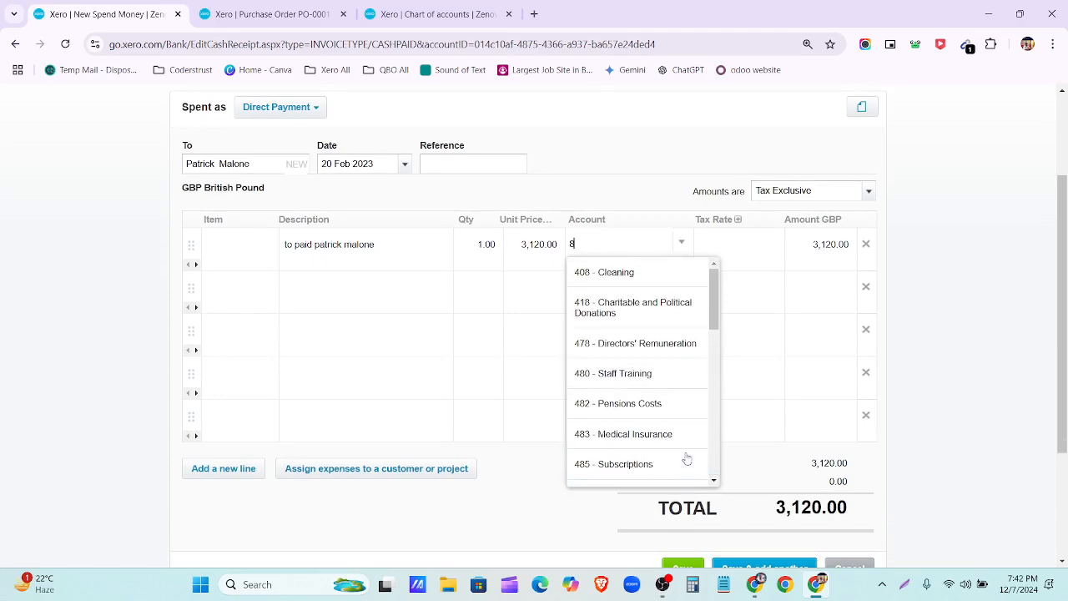
{"action": "scroll", "coordinate": [738, 409], "scroll_direction": "up", "scroll_amount": 1}
{"action": "scroll", "coordinate": [737, 409], "scroll_direction": "up", "scroll_amount": 2}
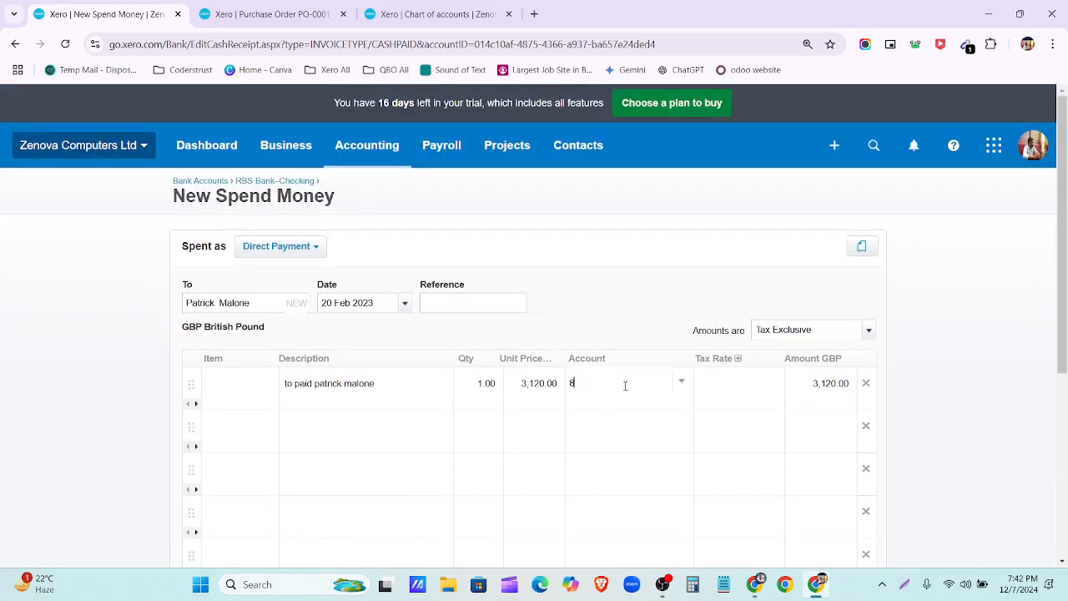
{"action": "key", "text": "BackSpace"}
{"action": "type", "text": "8"}
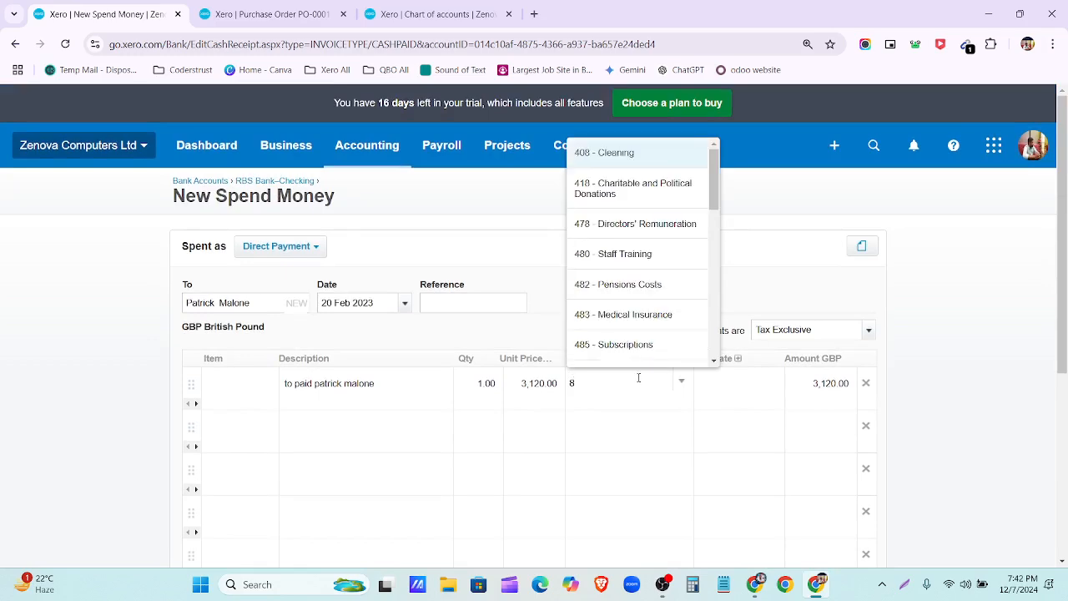
{"action": "scroll", "coordinate": [643, 253], "scroll_direction": "down", "scroll_amount": 1}
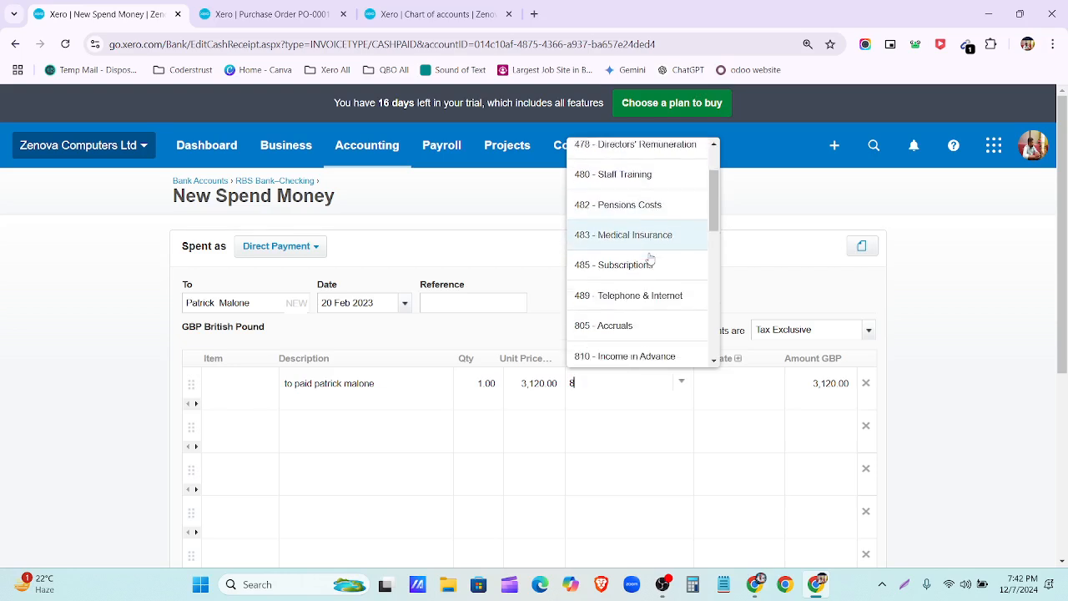
{"action": "scroll", "coordinate": [650, 259], "scroll_direction": "down", "scroll_amount": 1}
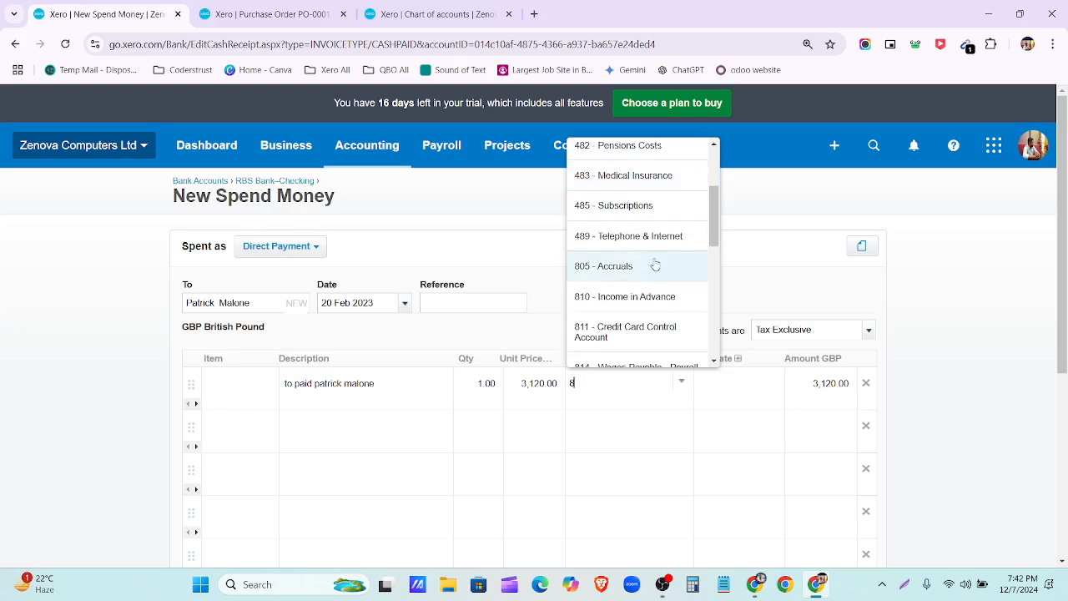
{"action": "scroll", "coordinate": [656, 266], "scroll_direction": "down", "scroll_amount": 2}
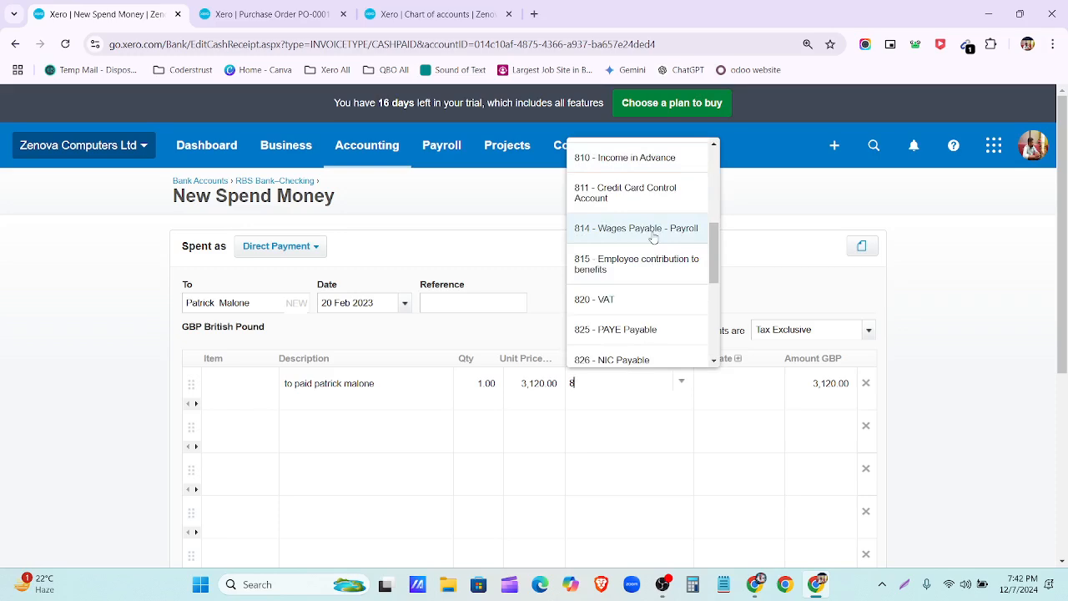
{"action": "scroll", "coordinate": [653, 239], "scroll_direction": "down", "scroll_amount": 1}
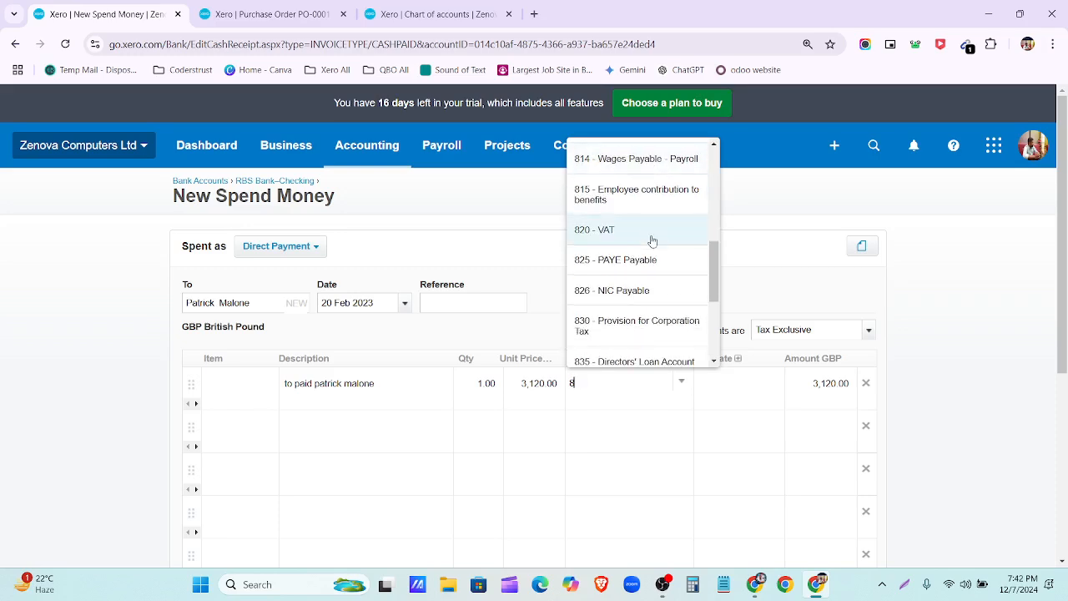
{"action": "scroll", "coordinate": [652, 243], "scroll_direction": "down", "scroll_amount": 1}
{"action": "scroll", "coordinate": [652, 246], "scroll_direction": "down", "scroll_amount": 1}
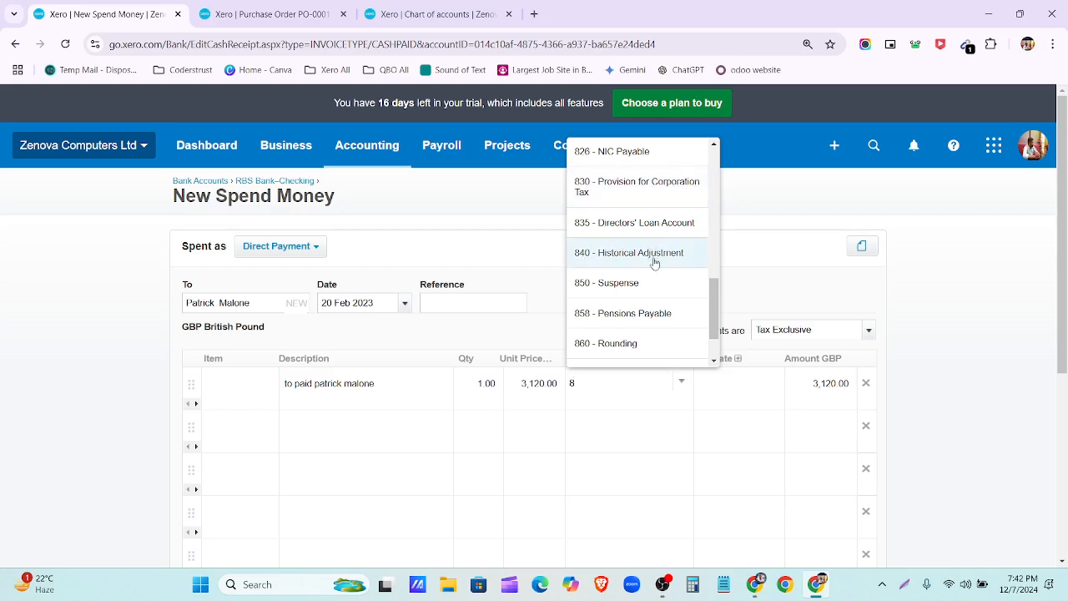
{"action": "scroll", "coordinate": [655, 262], "scroll_direction": "down", "scroll_amount": 1}
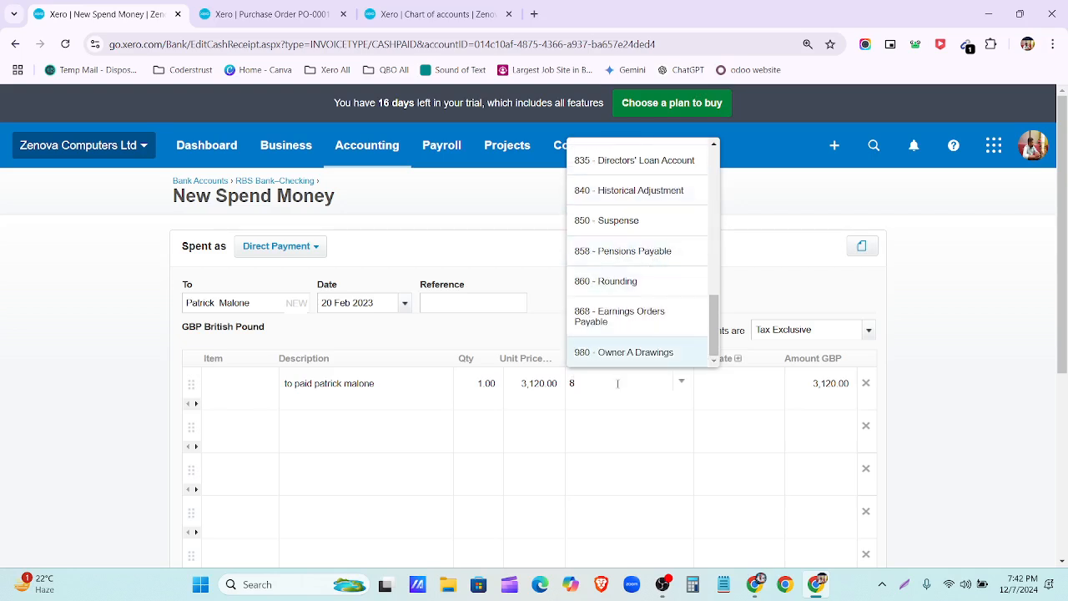
{"action": "key", "text": "BackSpace"}
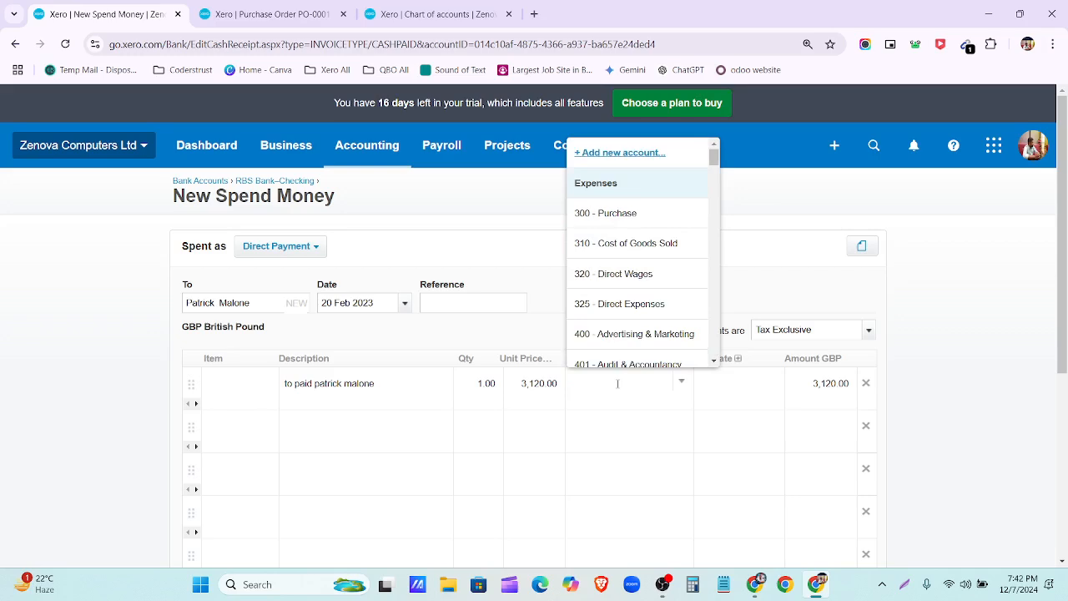
Step: Code the 3,120.00 payment line to account 300 - Purchase
{"action": "type", "text": "purcx"}
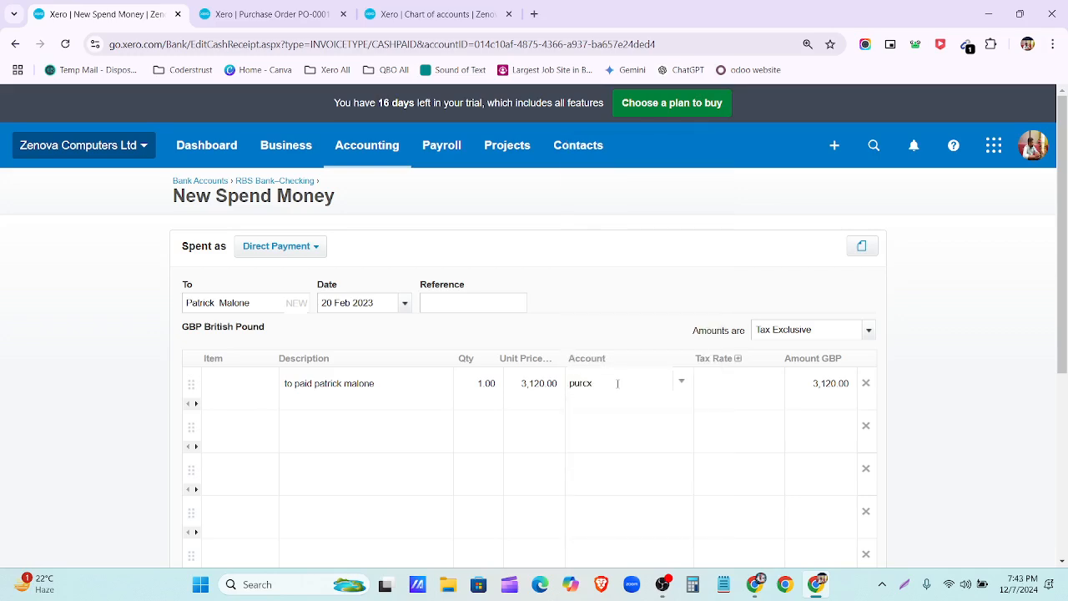
{"action": "key", "text": "BackSpace"}
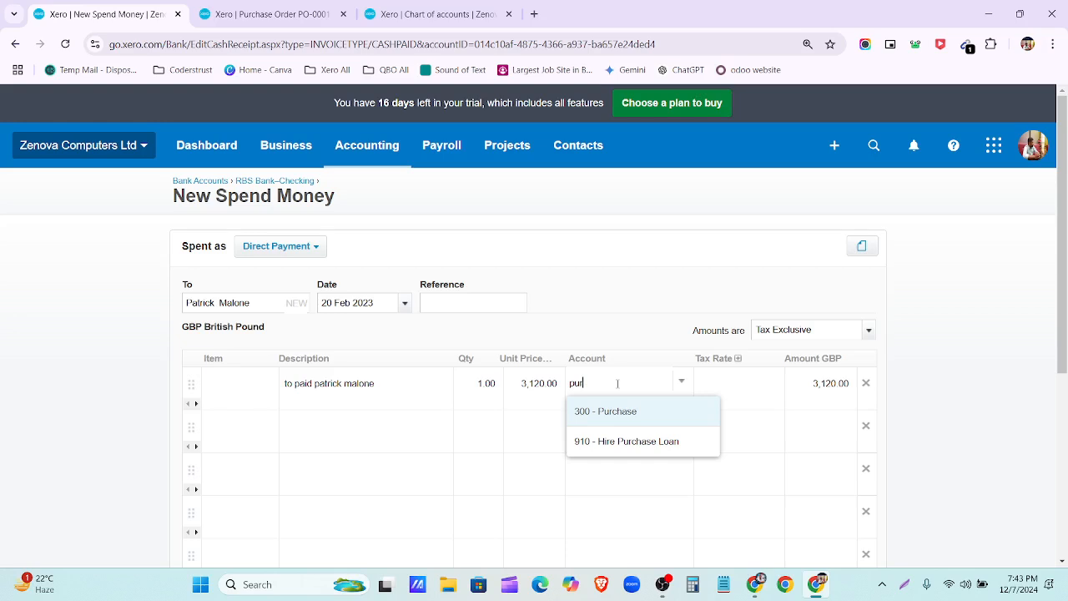
{"action": "left_click", "coordinate": [636, 422]}
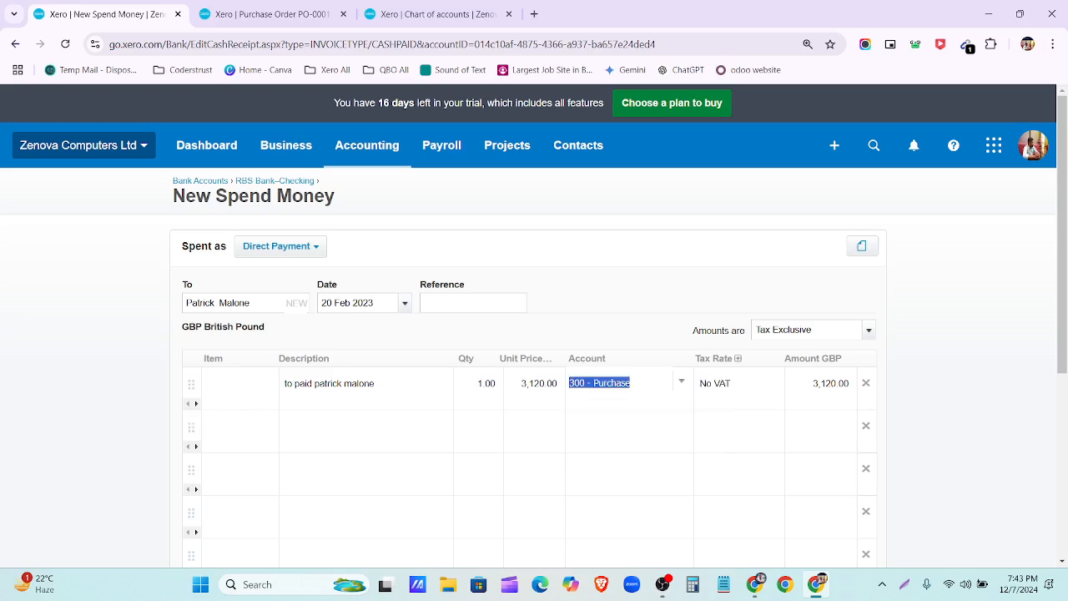
Step: Delete the four empty line items and save the payment to RBS Bank–Checking
{"action": "left_click", "coordinate": [866, 427]}
{"action": "left_click", "coordinate": [866, 427]}
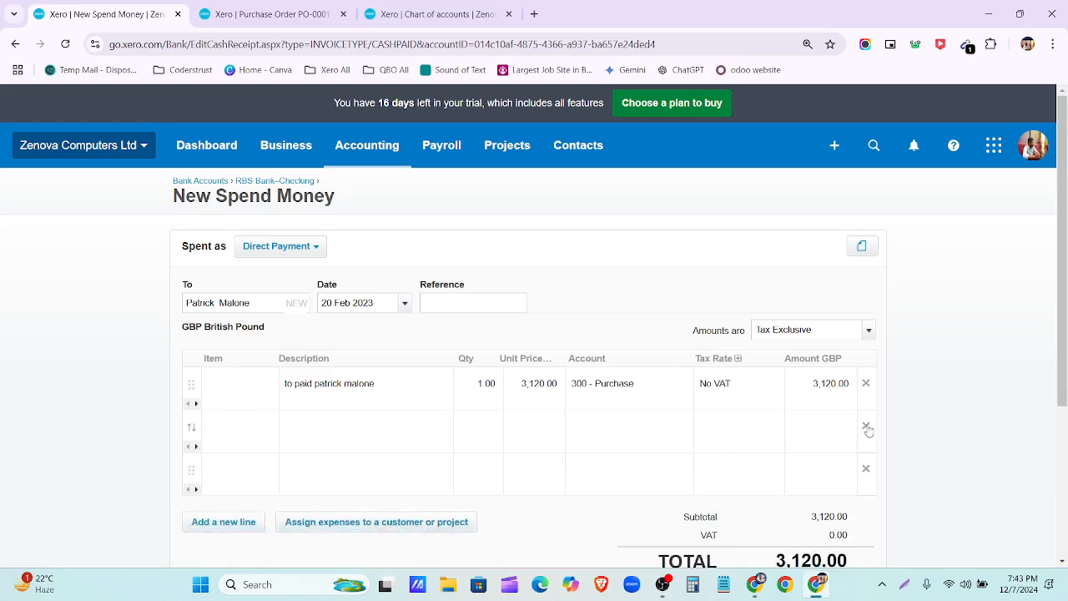
{"action": "left_click", "coordinate": [866, 427]}
{"action": "left_click", "coordinate": [866, 426]}
{"action": "left_click", "coordinate": [682, 536]}
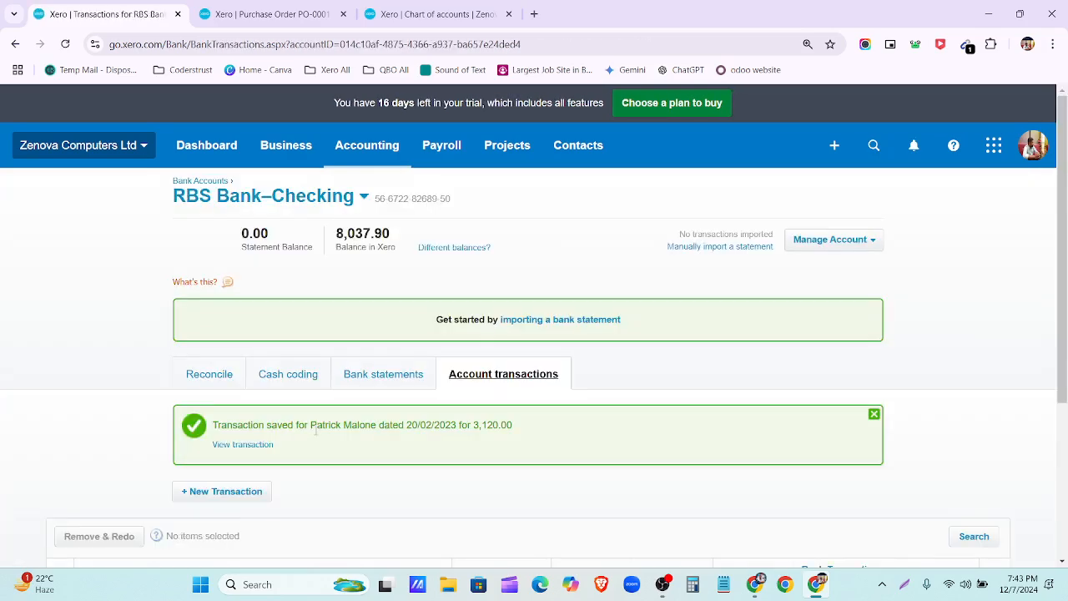
{"action": "scroll", "coordinate": [333, 408], "scroll_direction": "down", "scroll_amount": 2}
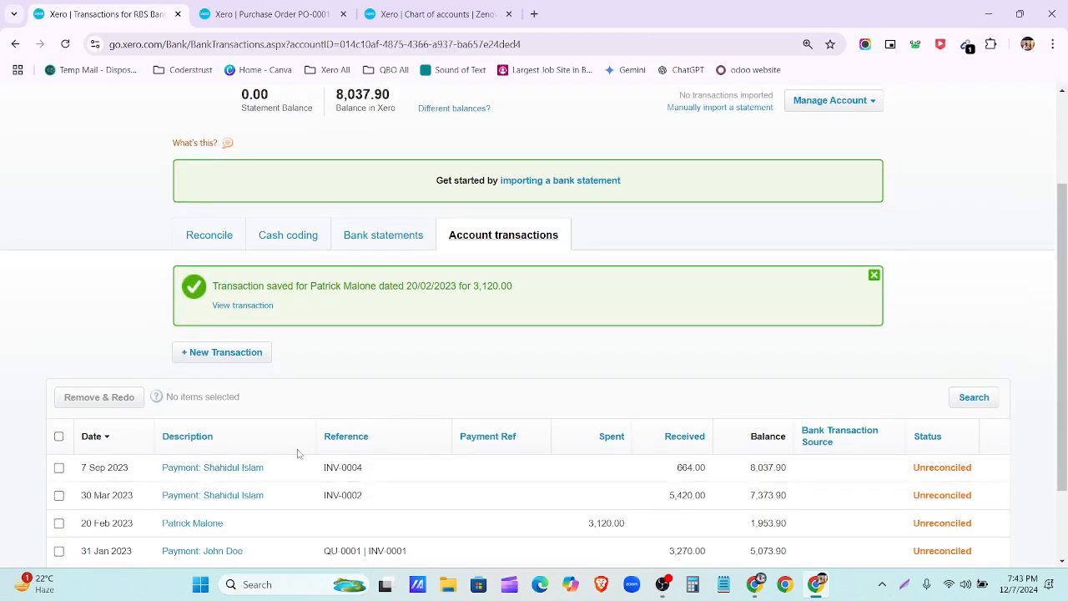
{"action": "scroll", "coordinate": [320, 295], "scroll_direction": "up", "scroll_amount": 2}
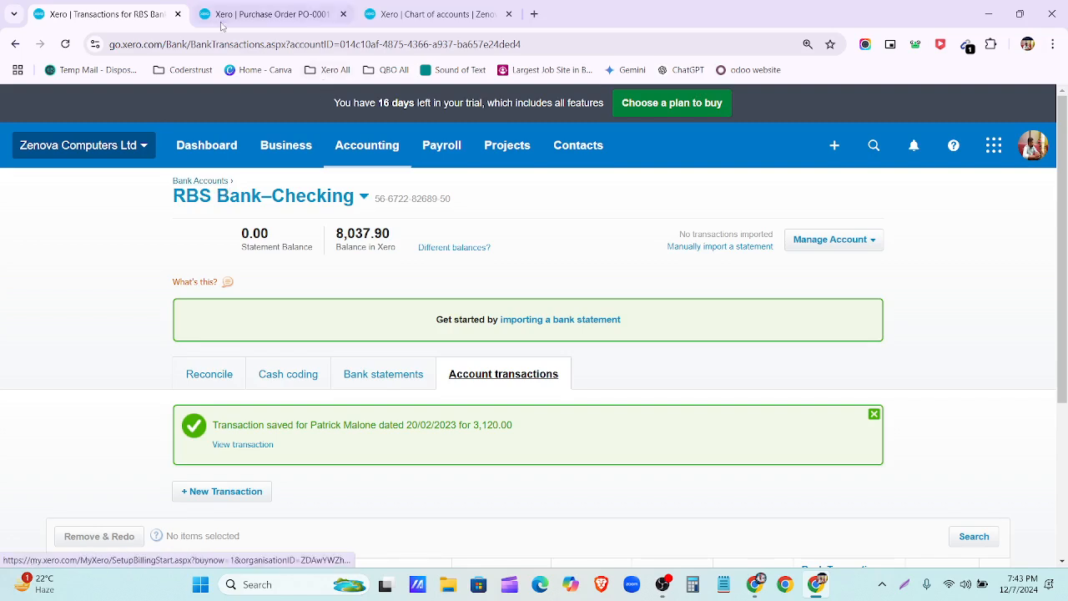
Step: Revisit PO-0001 and the Purchase Orders list, then view RBS Bank–Checking transactions showing the 3,120.00 spend
{"action": "left_click", "coordinate": [265, 14]}
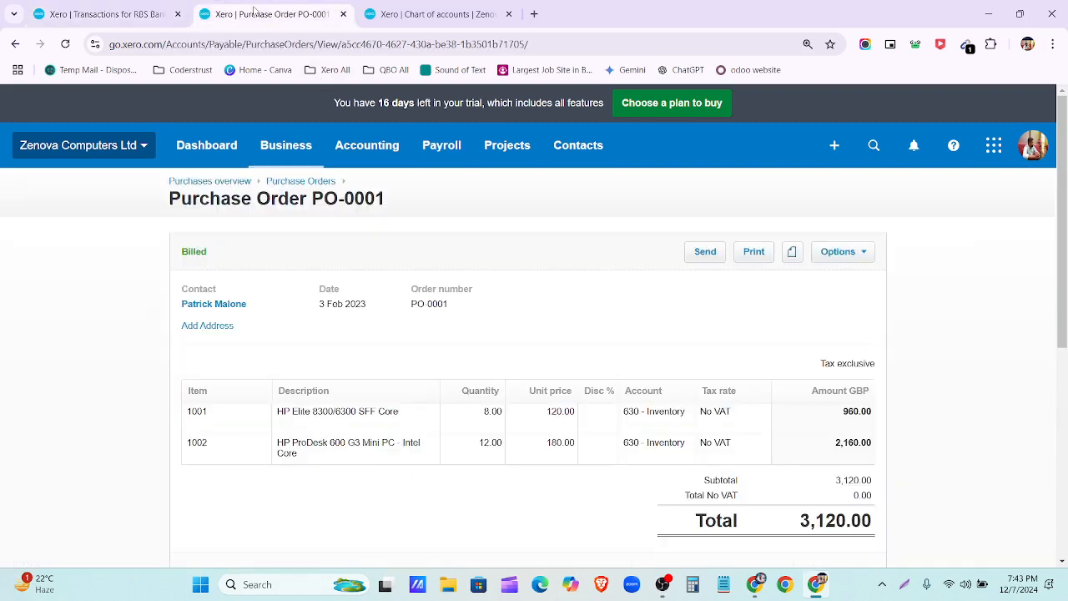
{"action": "left_click", "coordinate": [298, 182]}
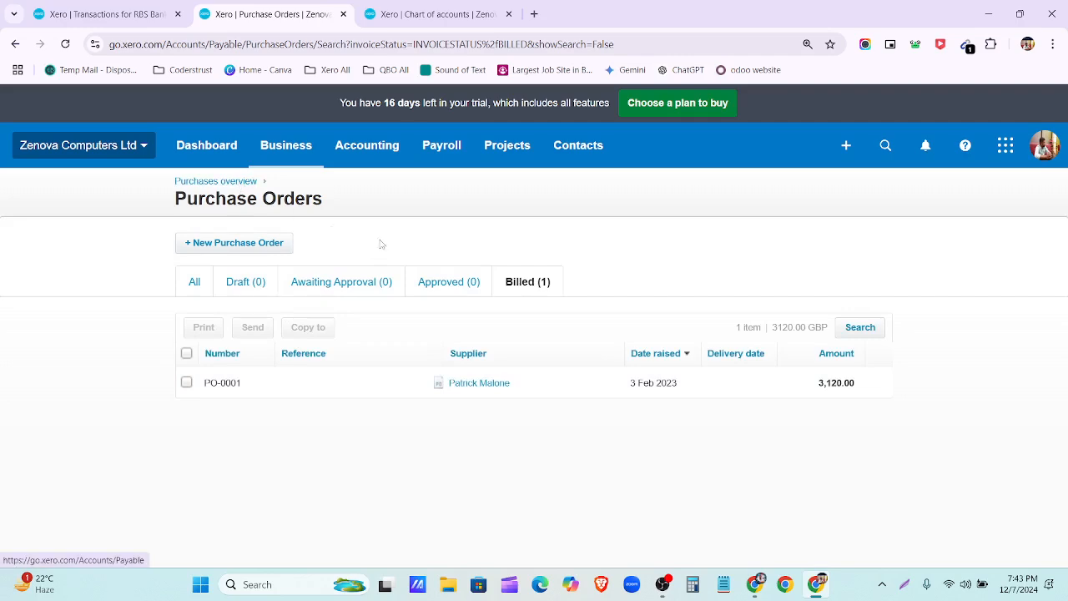
{"action": "left_click", "coordinate": [426, 22]}
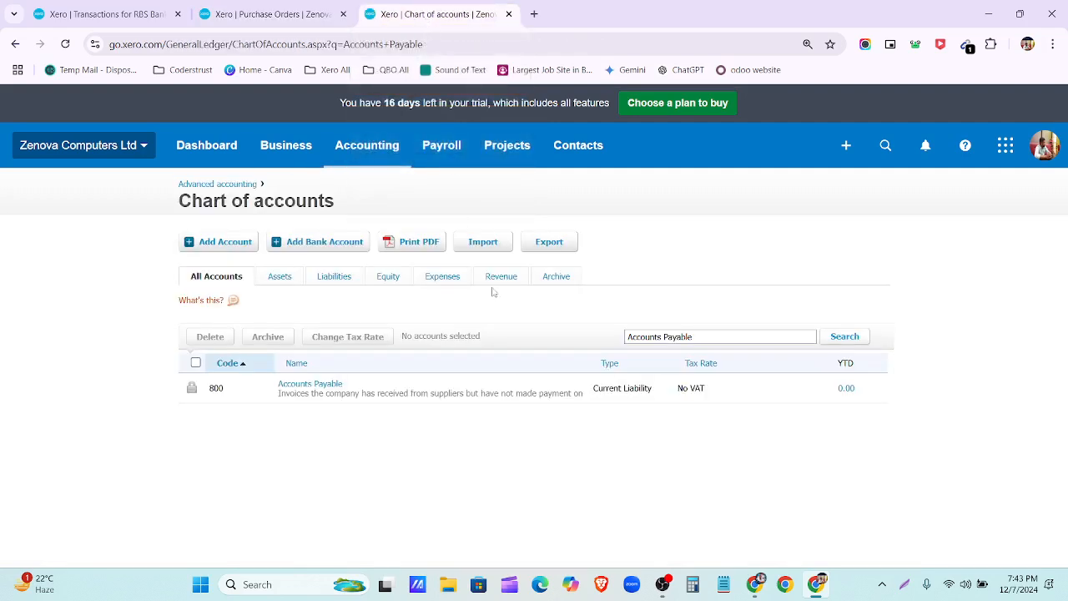
{"action": "left_click", "coordinate": [844, 148]}
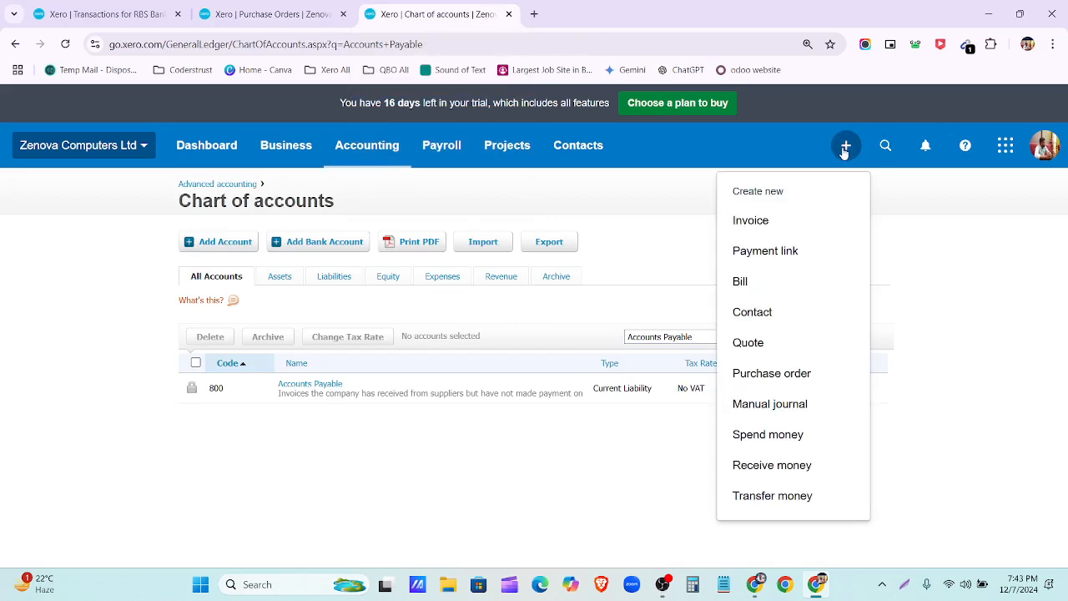
{"action": "left_click", "coordinate": [366, 149]}
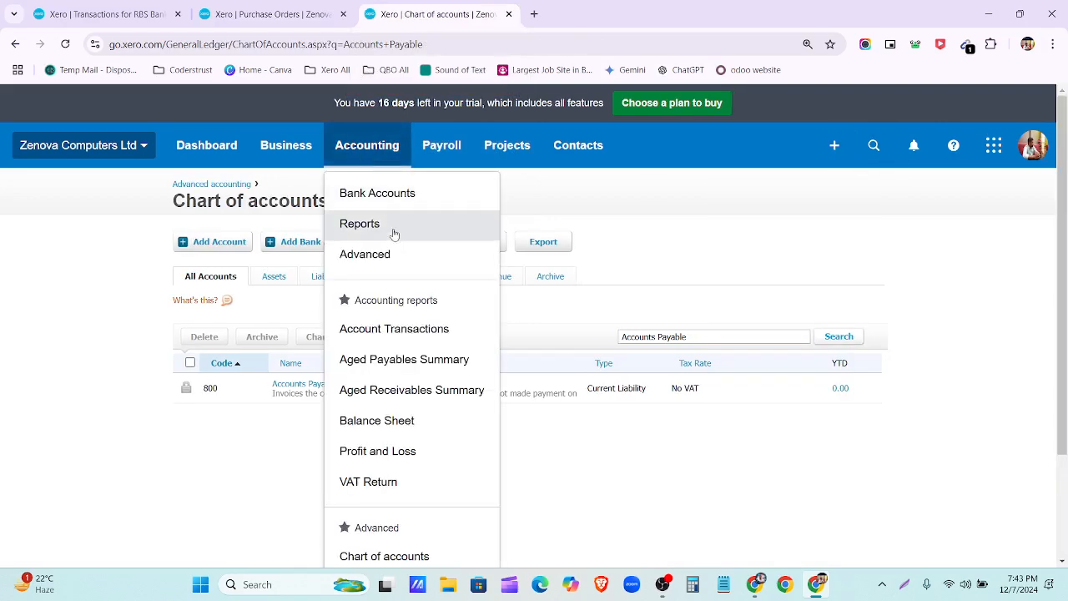
{"action": "left_click", "coordinate": [382, 201]}
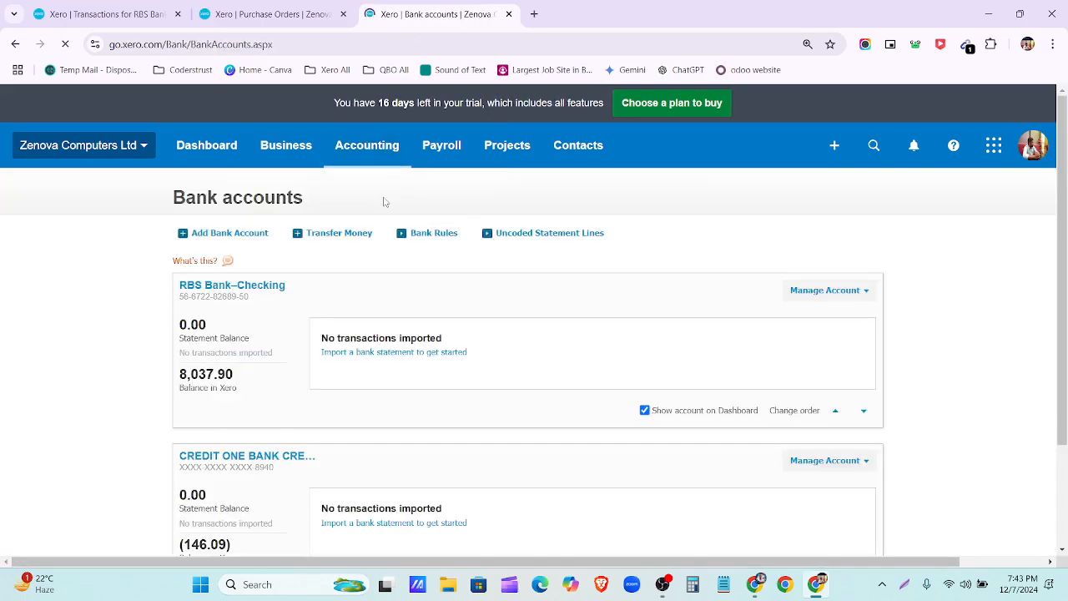
{"action": "scroll", "coordinate": [226, 358], "scroll_direction": "down", "scroll_amount": 2}
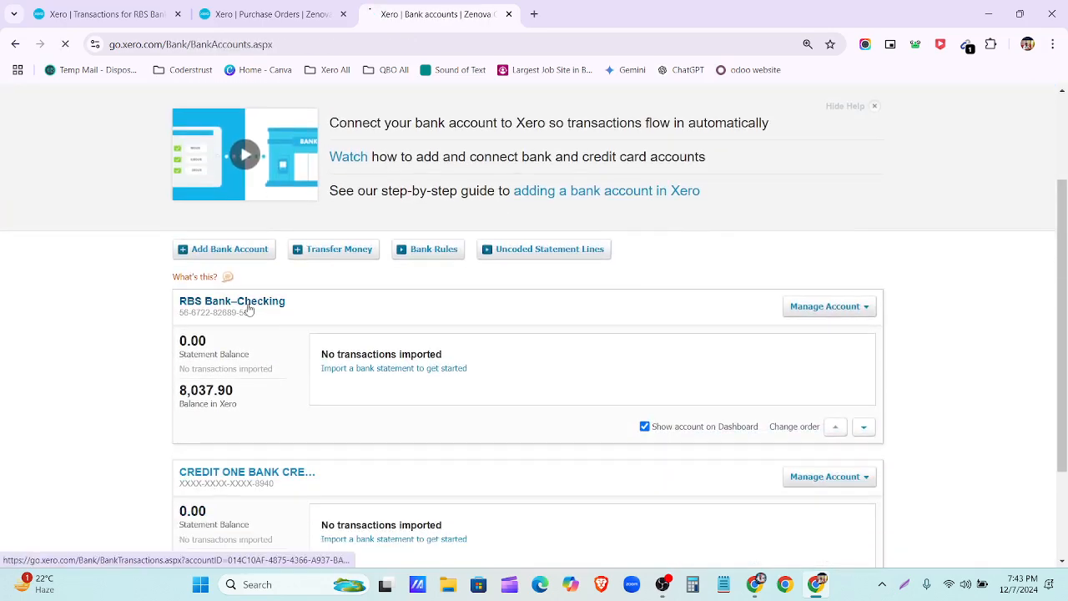
{"action": "scroll", "coordinate": [333, 367], "scroll_direction": "down", "scroll_amount": 2}
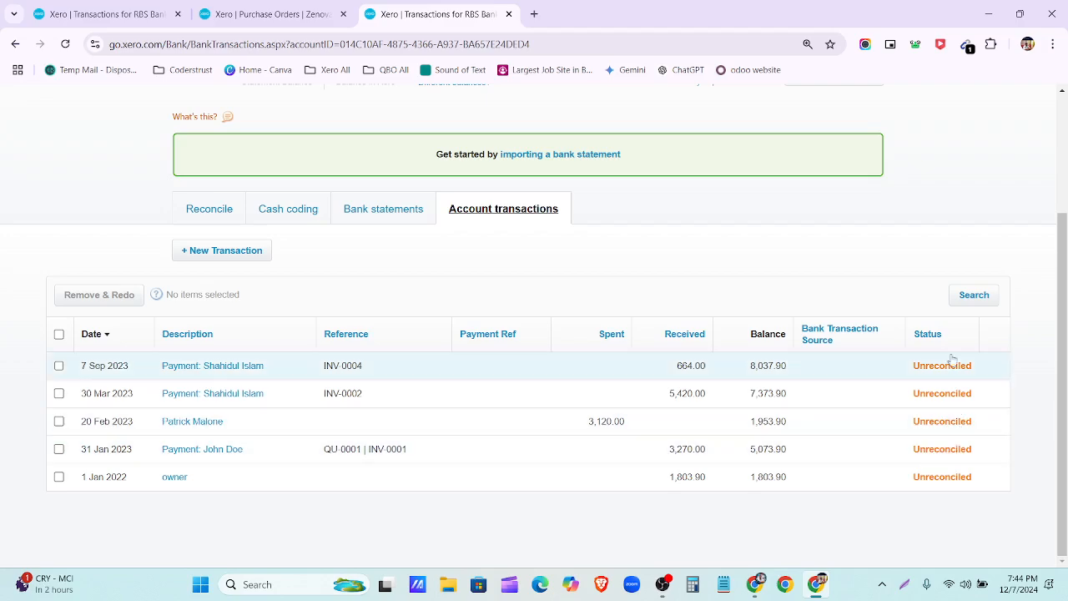
Step: Review the supplier bills spreadsheets, then return to the Xero bank account window
{"action": "scroll", "coordinate": [640, 419], "scroll_direction": "up", "scroll_amount": 2}
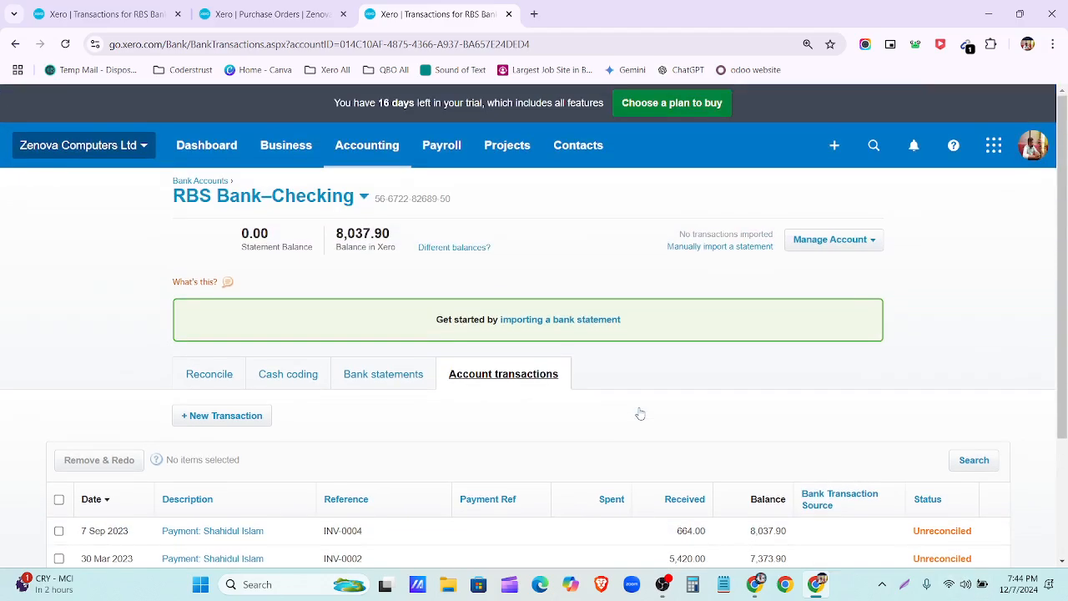
{"action": "scroll", "coordinate": [451, 435], "scroll_direction": "down", "scroll_amount": 2}
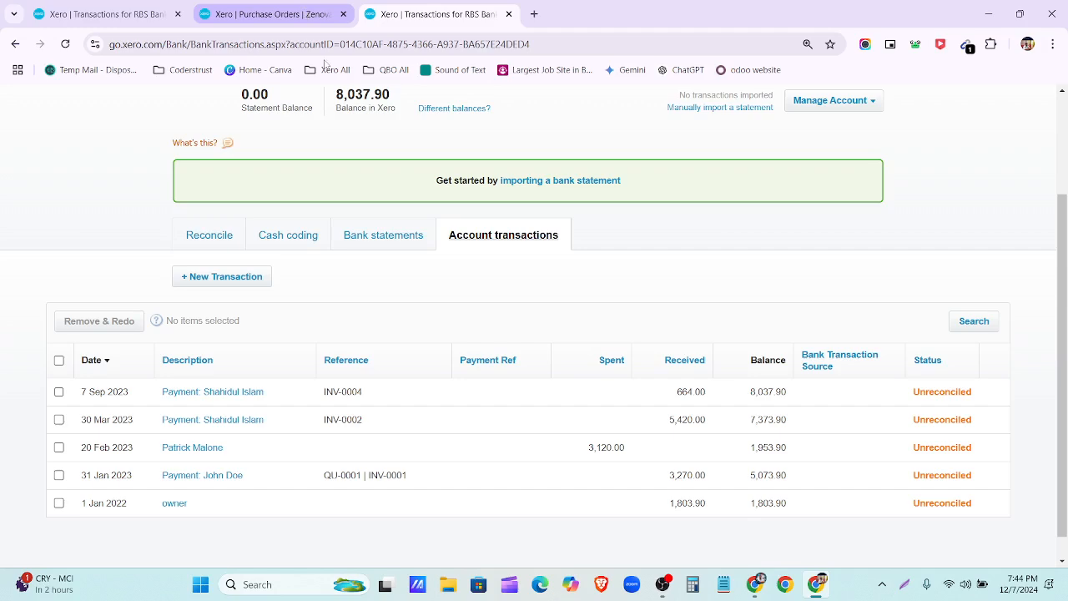
{"action": "left_click", "coordinate": [756, 585]}
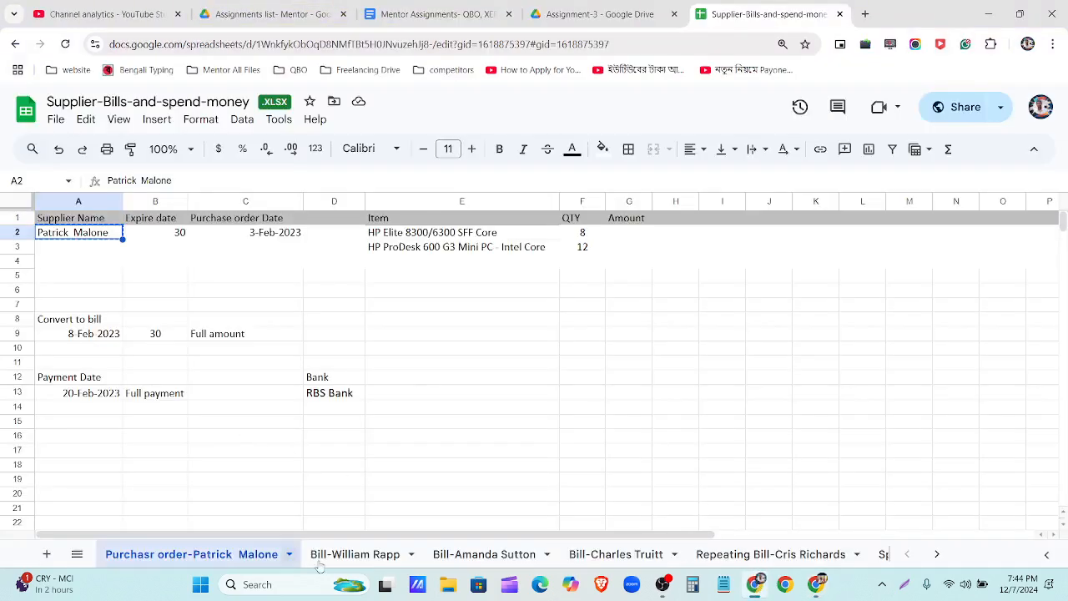
{"action": "left_click", "coordinate": [352, 563]}
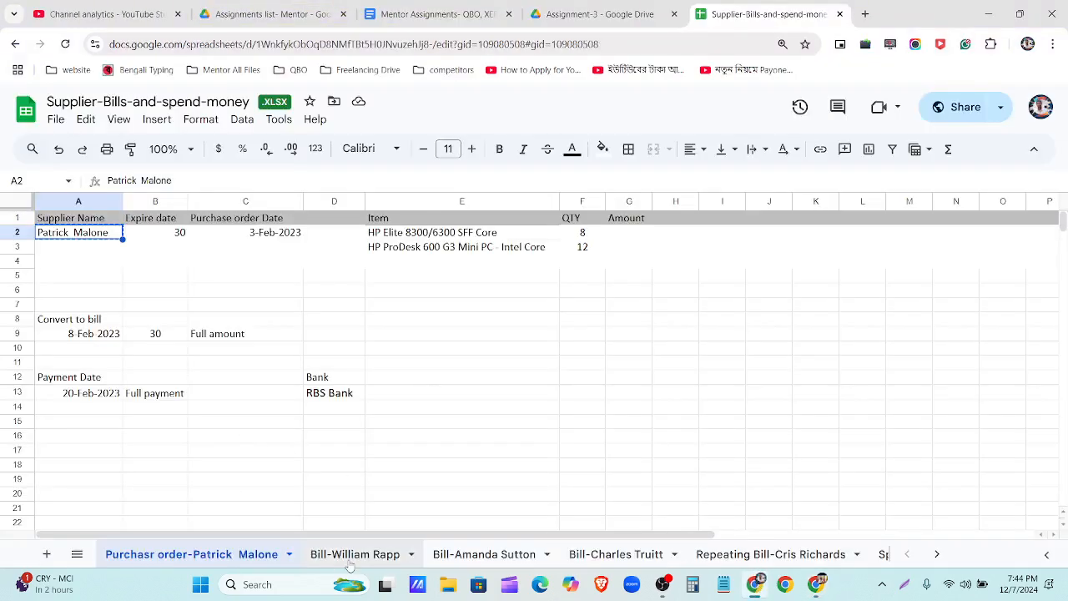
{"action": "left_click", "coordinate": [819, 586]}
{"action": "scroll", "coordinate": [314, 279], "scroll_direction": "up", "scroll_amount": 2}
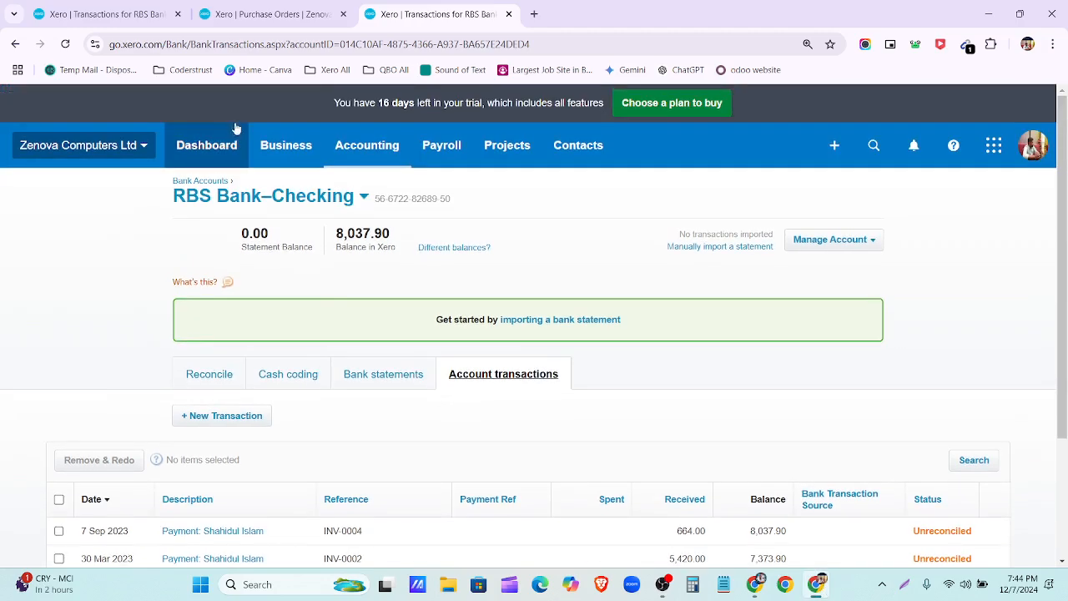
Step: Start a new bill from Business > Purchases overview
{"action": "left_click", "coordinate": [258, 14]}
{"action": "left_click", "coordinate": [284, 143]}
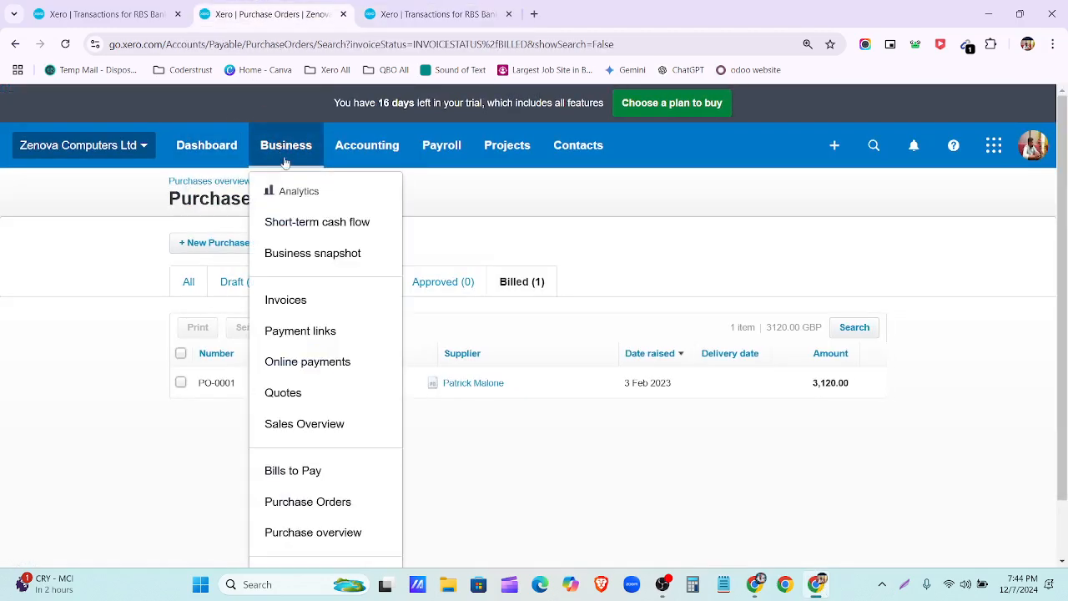
{"action": "left_click", "coordinate": [317, 532]}
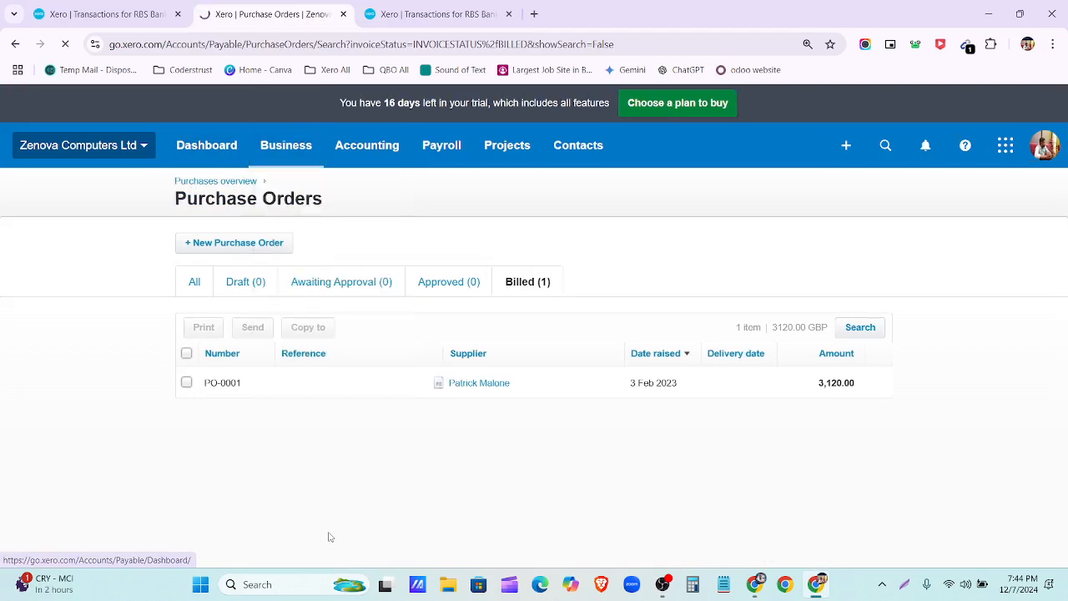
{"action": "left_click", "coordinate": [222, 242]}
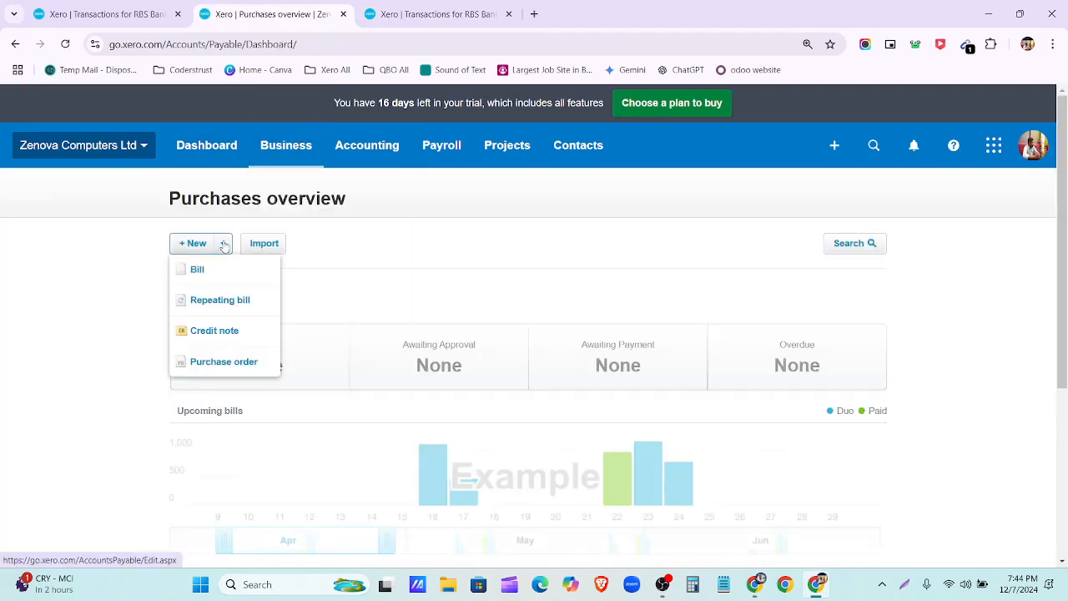
{"action": "left_click", "coordinate": [228, 280]}
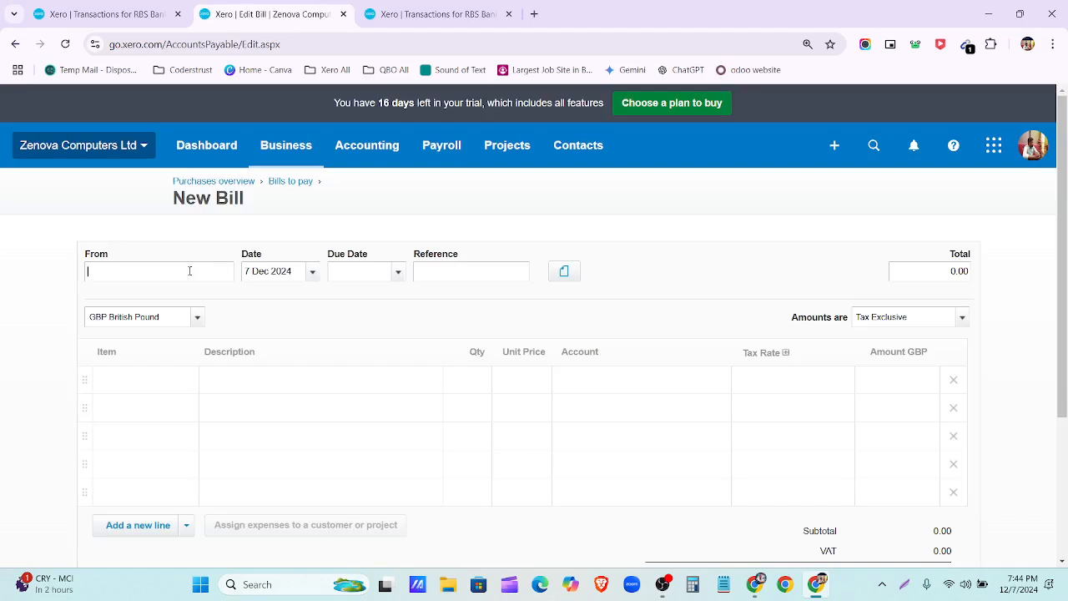
Step: Set the bill's From contact to the supplier and its date to 1 Sep 2023
{"action": "type", "text": "Masud"}
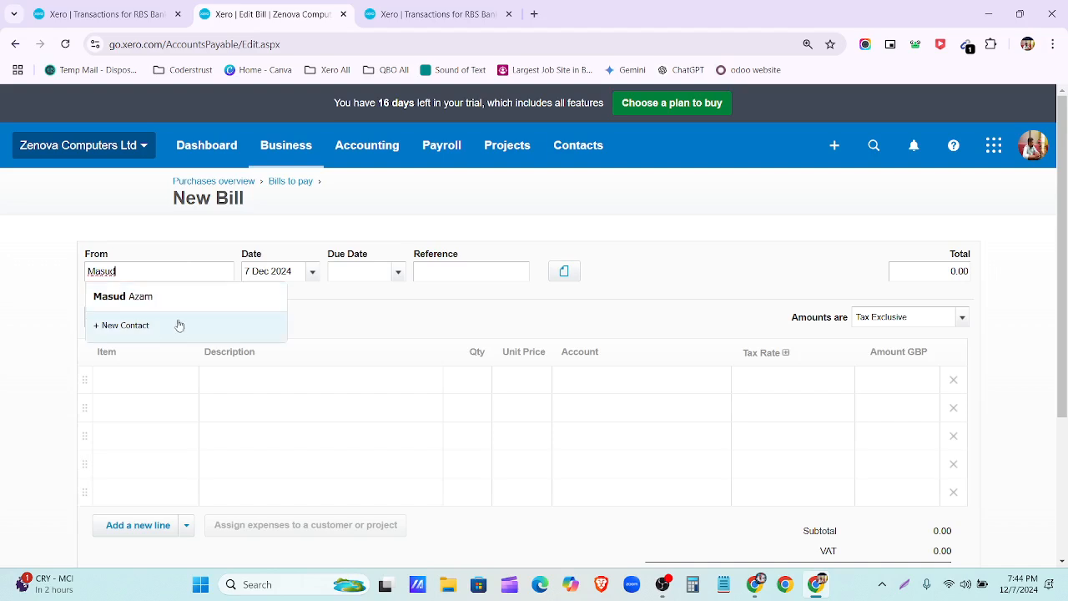
{"action": "left_click", "coordinate": [172, 301]}
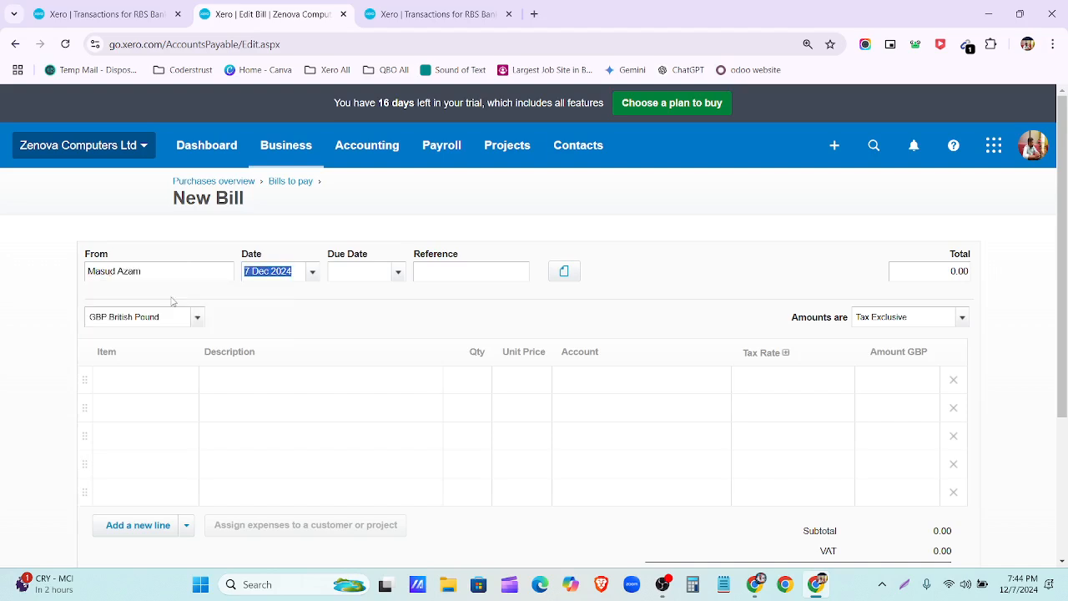
{"action": "left_click", "coordinate": [312, 281]}
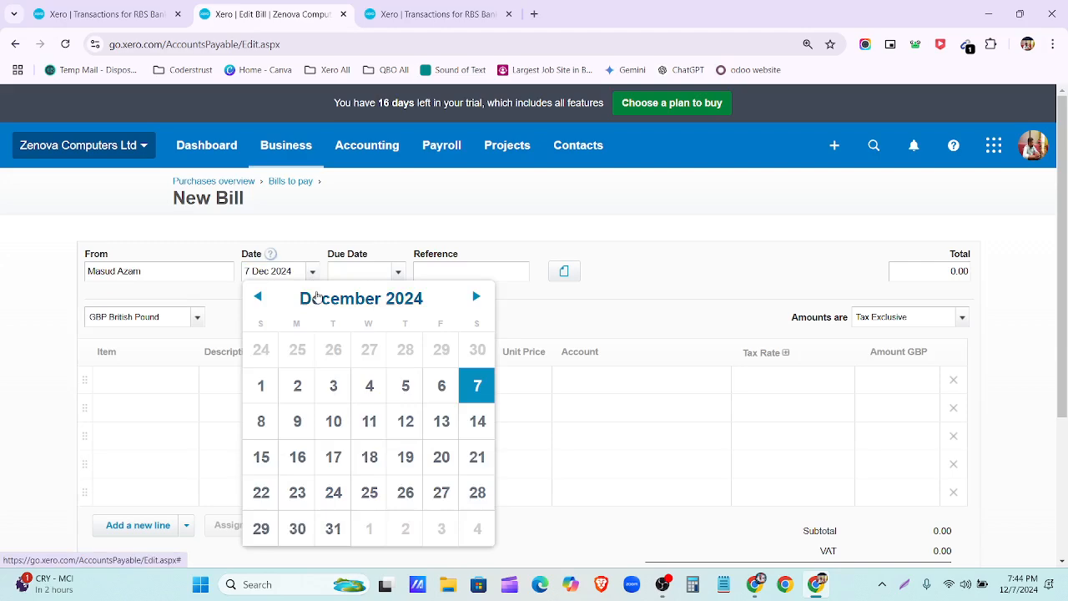
{"action": "left_click", "coordinate": [313, 296]}
{"action": "left_click", "coordinate": [339, 372]}
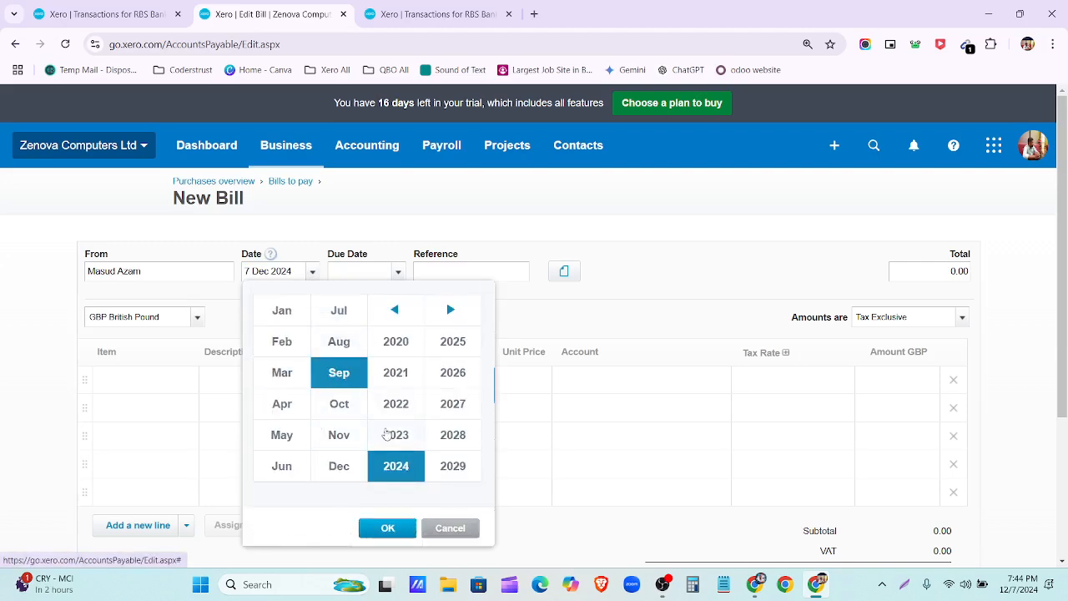
{"action": "left_click", "coordinate": [395, 435]}
{"action": "left_click", "coordinate": [388, 528]}
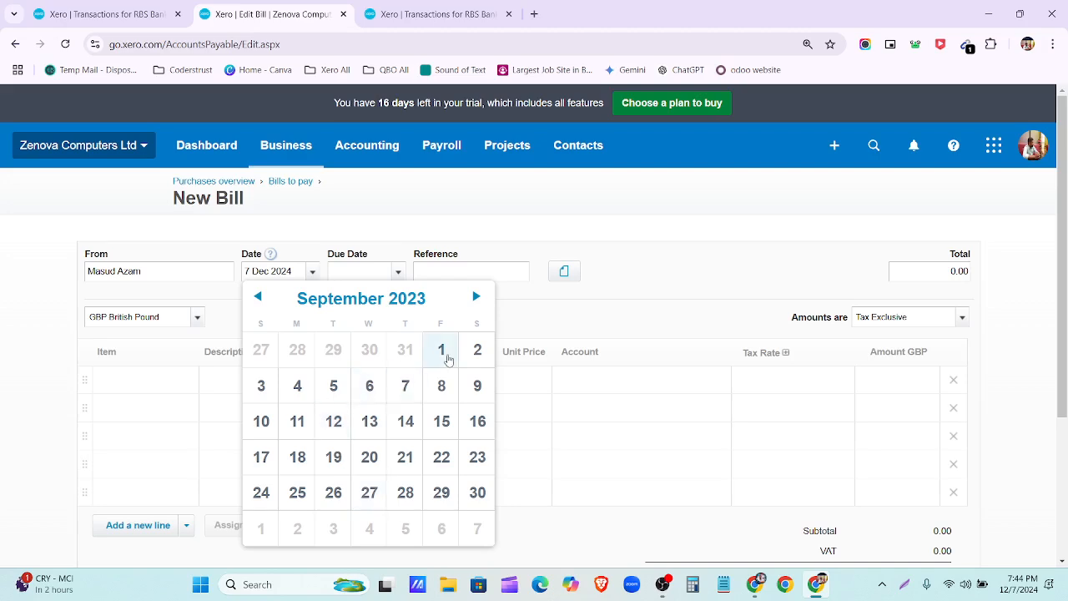
{"action": "left_click", "coordinate": [447, 357]}
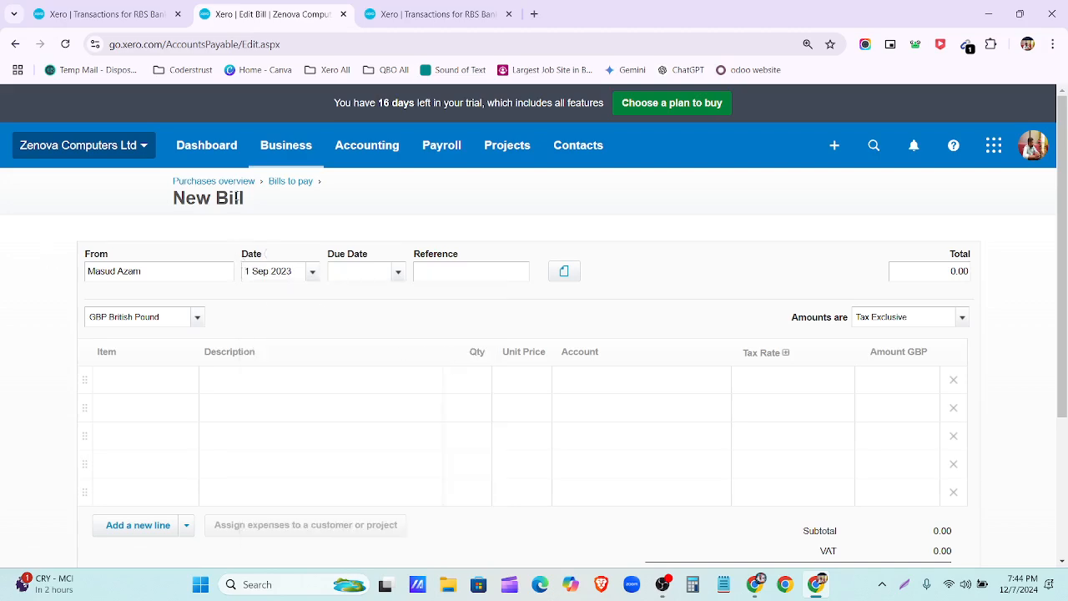
{"action": "scroll", "coordinate": [237, 292], "scroll_direction": "down", "scroll_amount": 1}
{"action": "left_click", "coordinate": [148, 311]}
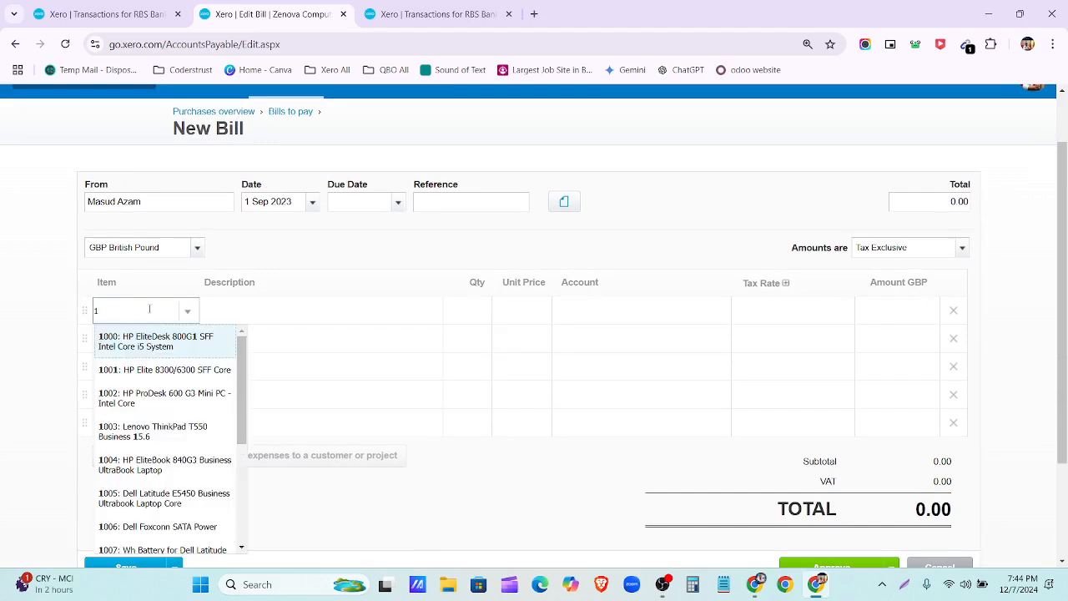
Step: Add 26 of item 1001 HP Elite 8300/6300 SFF Core and 6 Dell DVD-RW/R Burner Drives
{"action": "left_click", "coordinate": [164, 370]}
{"action": "left_click", "coordinate": [173, 348]}
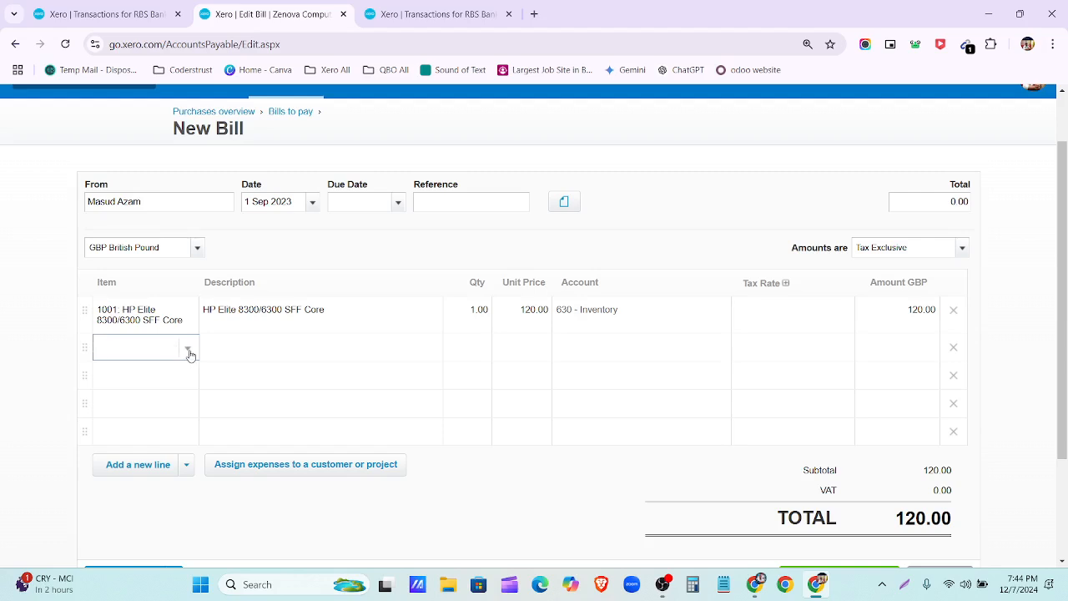
{"action": "left_click", "coordinate": [190, 351]}
{"action": "scroll", "coordinate": [162, 259], "scroll_direction": "down", "scroll_amount": 3}
{"action": "left_click", "coordinate": [155, 270]}
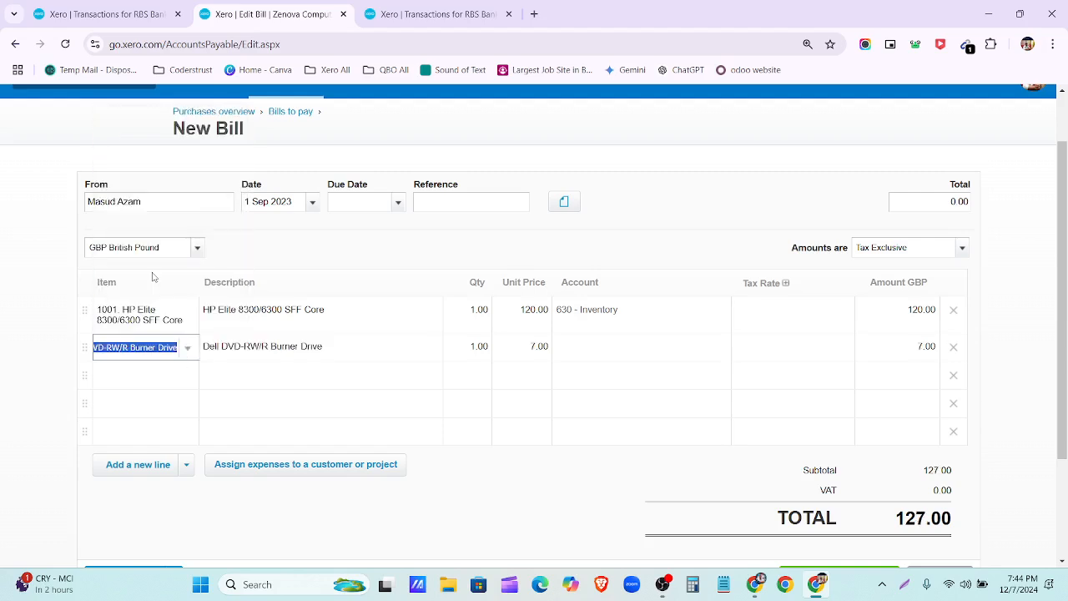
{"action": "left_click", "coordinate": [473, 312]}
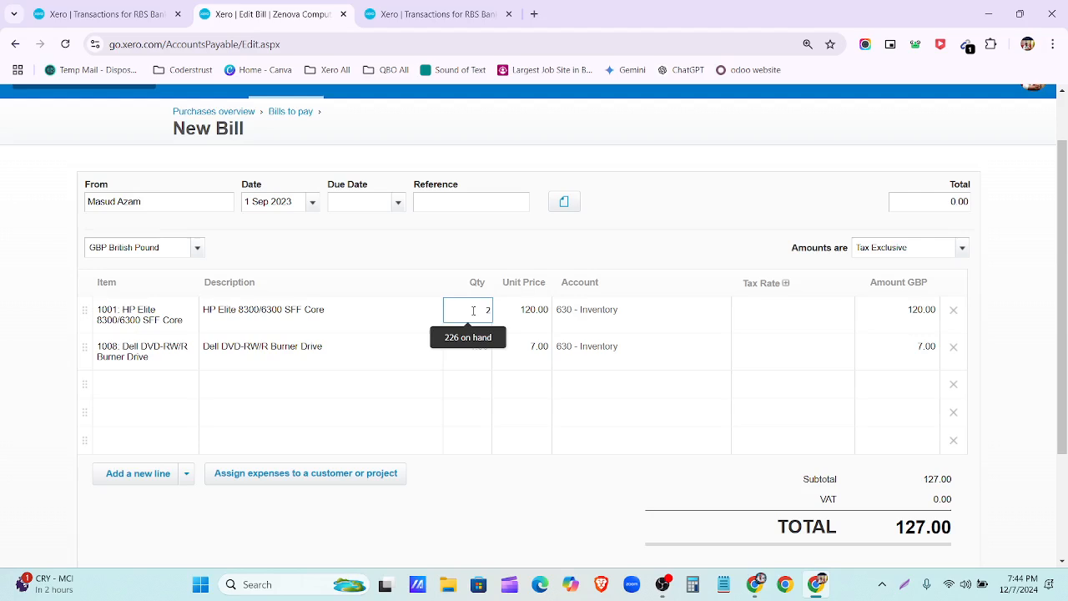
{"action": "left_click", "coordinate": [507, 352]}
{"action": "left_click", "coordinate": [484, 350]}
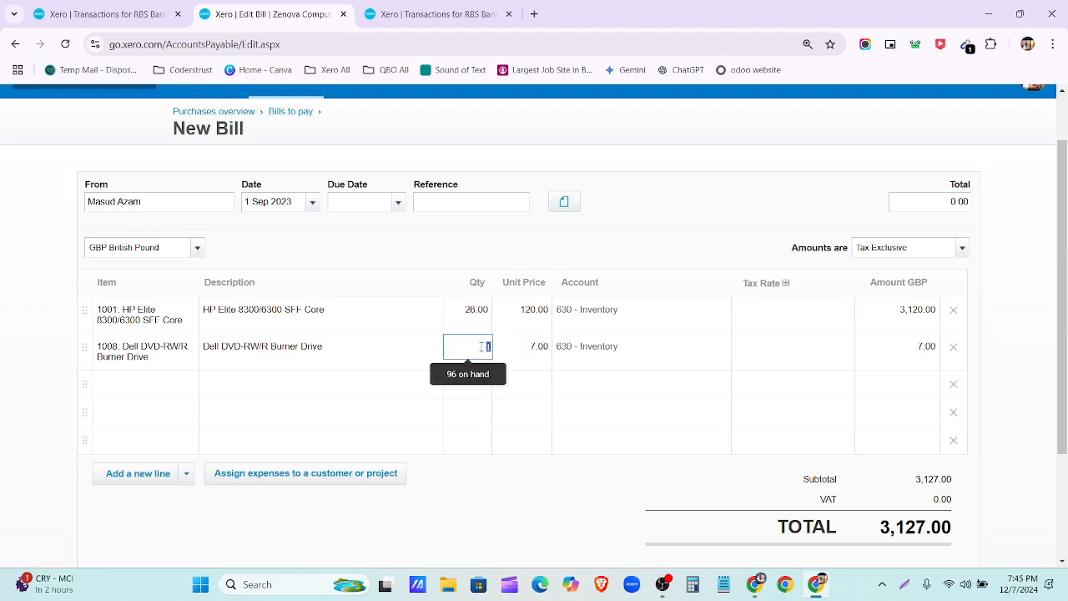
Step: Set the tax rate on both bill lines to No VAT
{"action": "left_click", "coordinate": [760, 323]}
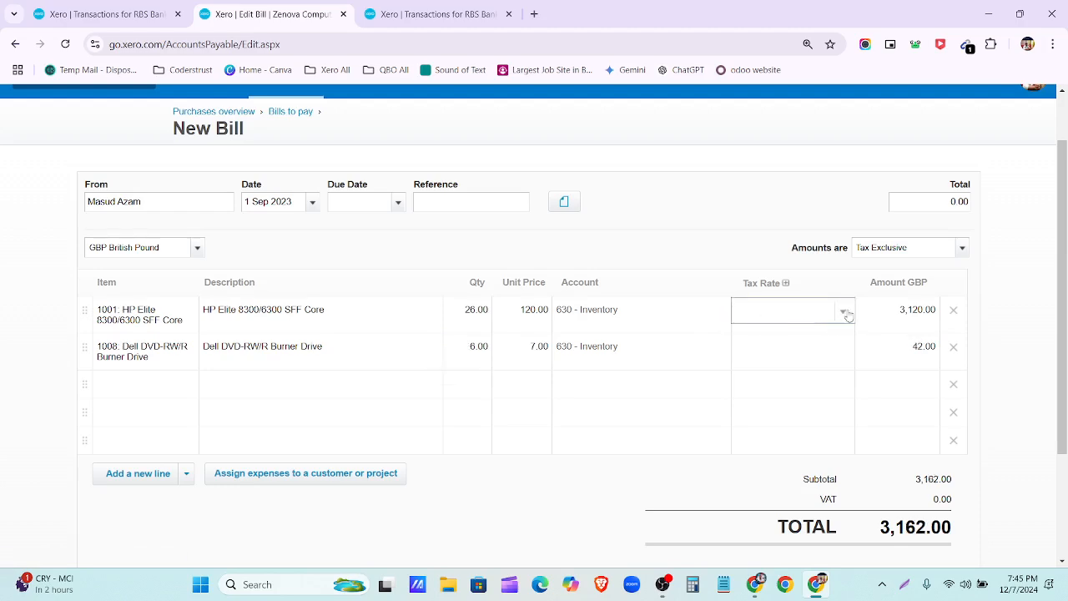
{"action": "left_click", "coordinate": [846, 313]}
{"action": "scroll", "coordinate": [810, 500], "scroll_direction": "down", "scroll_amount": 3}
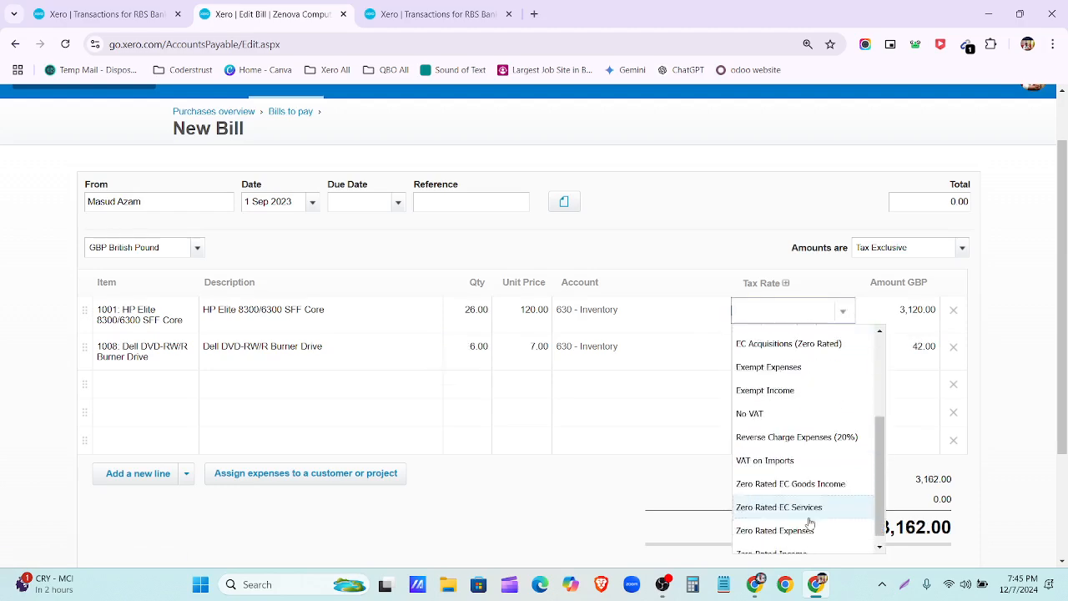
{"action": "left_click", "coordinate": [792, 407]}
{"action": "left_click", "coordinate": [829, 355]}
{"action": "left_click", "coordinate": [842, 350]}
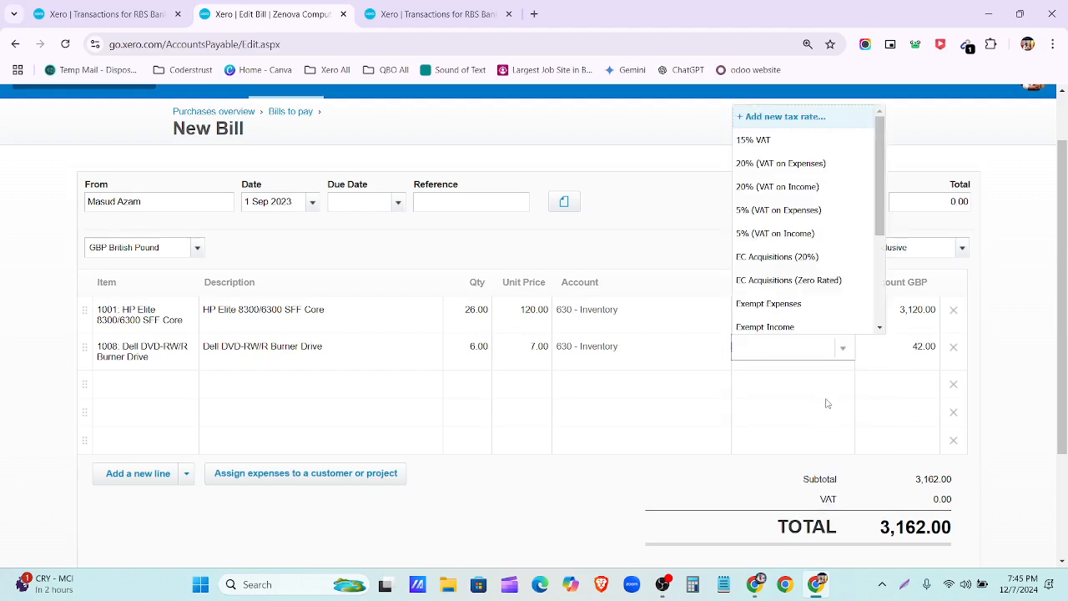
{"action": "scroll", "coordinate": [801, 250], "scroll_direction": "down", "scroll_amount": 3}
{"action": "left_click", "coordinate": [775, 210]}
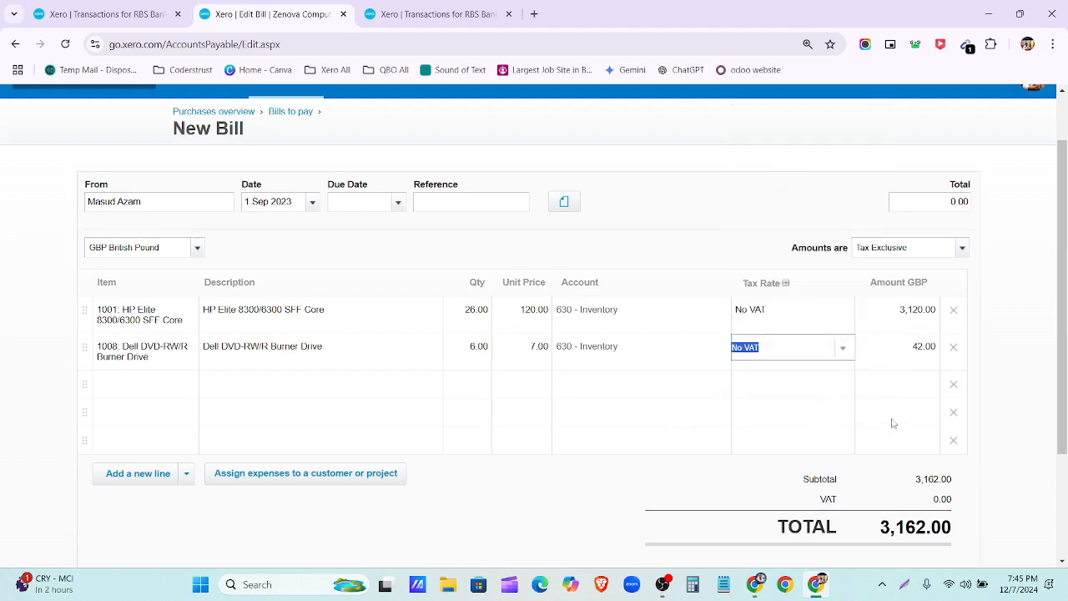
Step: Remove the three empty lines and save the 3,162.00 bill as a draft
{"action": "left_click", "coordinate": [954, 387]}
{"action": "left_click", "coordinate": [955, 387]}
{"action": "left_click", "coordinate": [954, 386]}
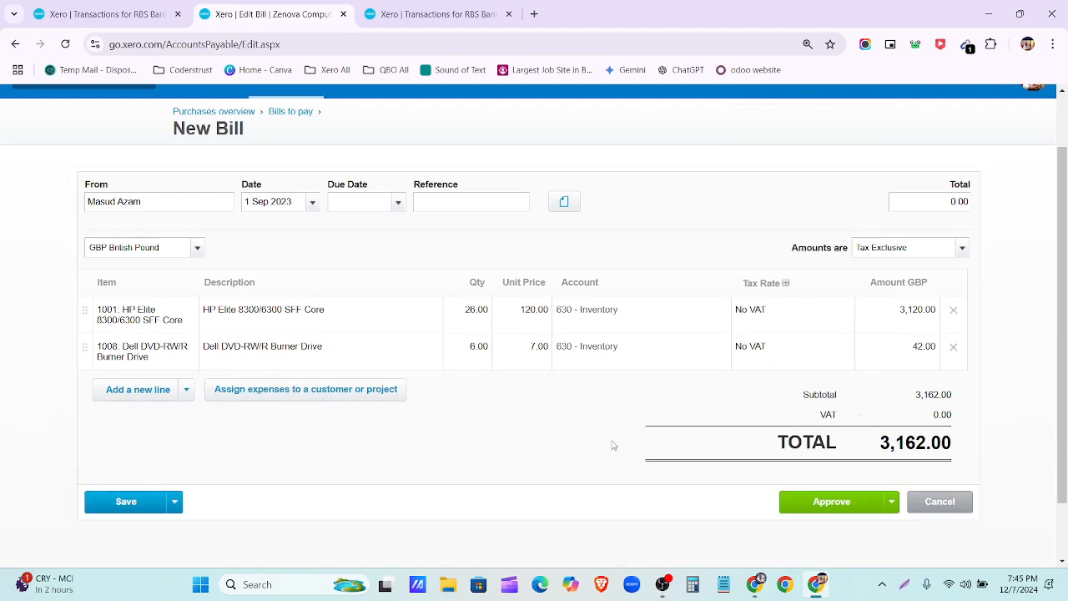
{"action": "scroll", "coordinate": [544, 451], "scroll_direction": "down", "scroll_amount": 2}
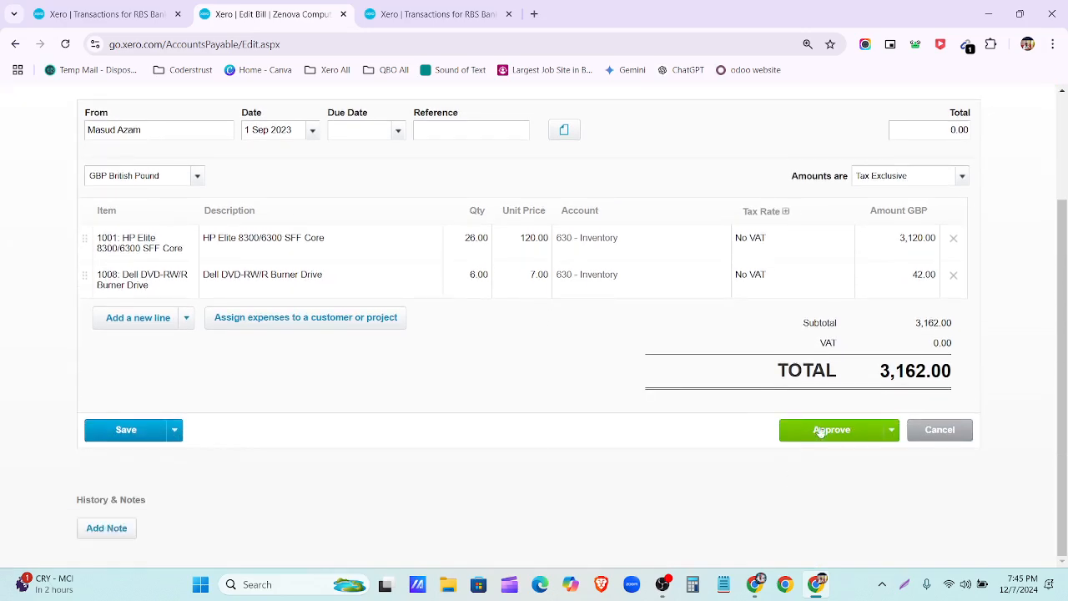
{"action": "left_click", "coordinate": [174, 430]}
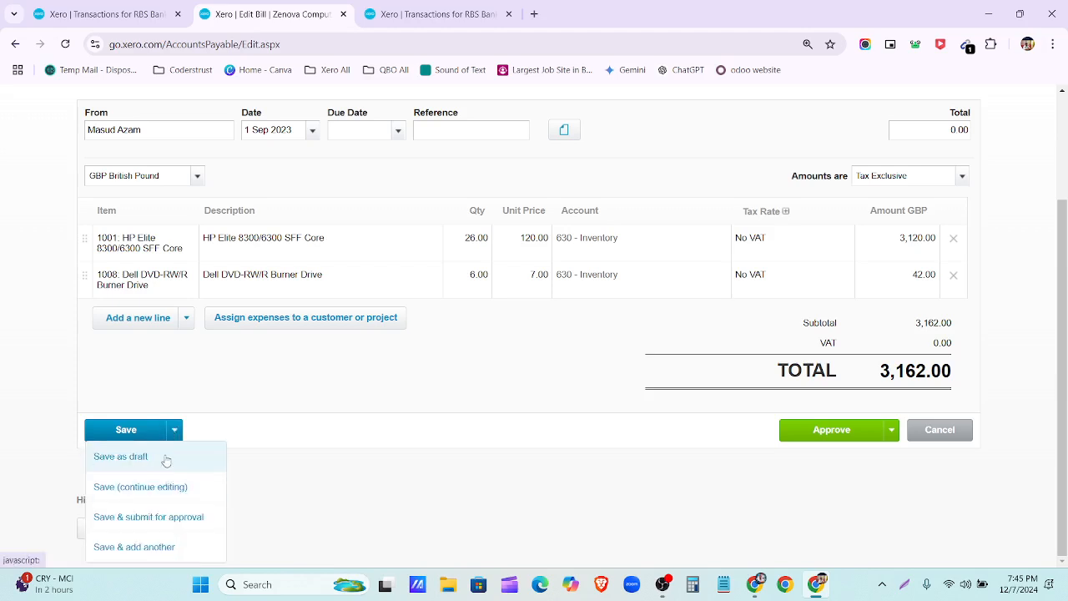
{"action": "left_click", "coordinate": [166, 461]}
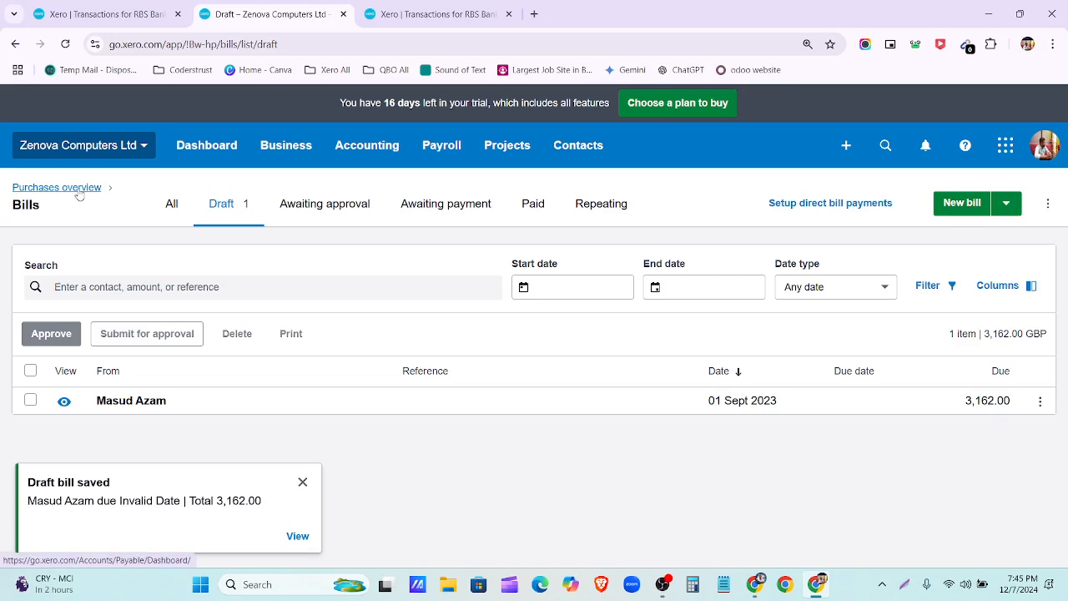
Step: Submit the draft bill for approval from the Draft list, then open it after the incomplete error
{"action": "left_click", "coordinate": [302, 481]}
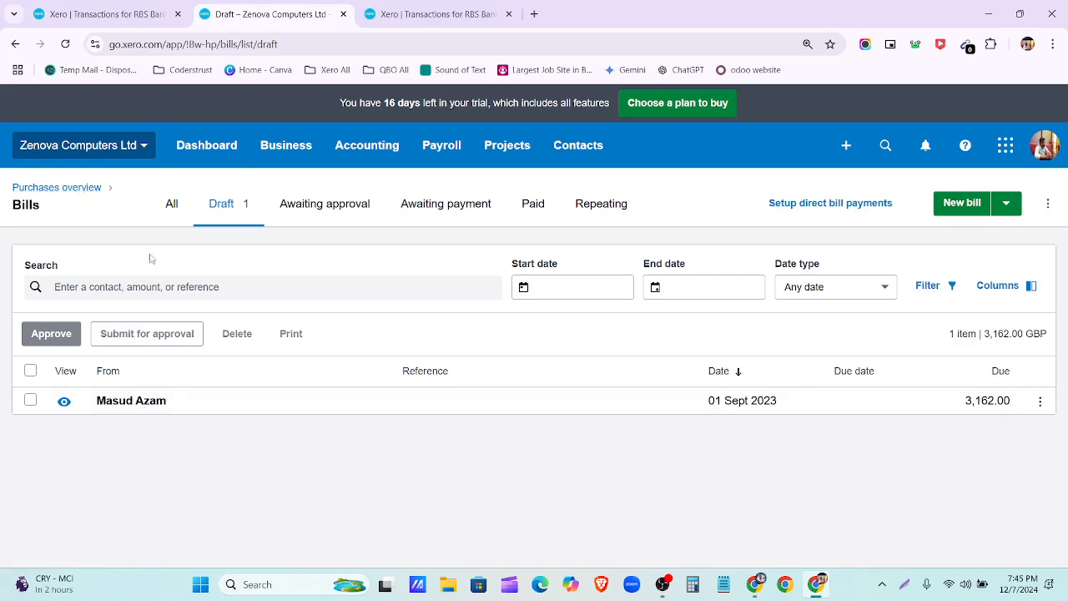
{"action": "left_click", "coordinate": [172, 207]}
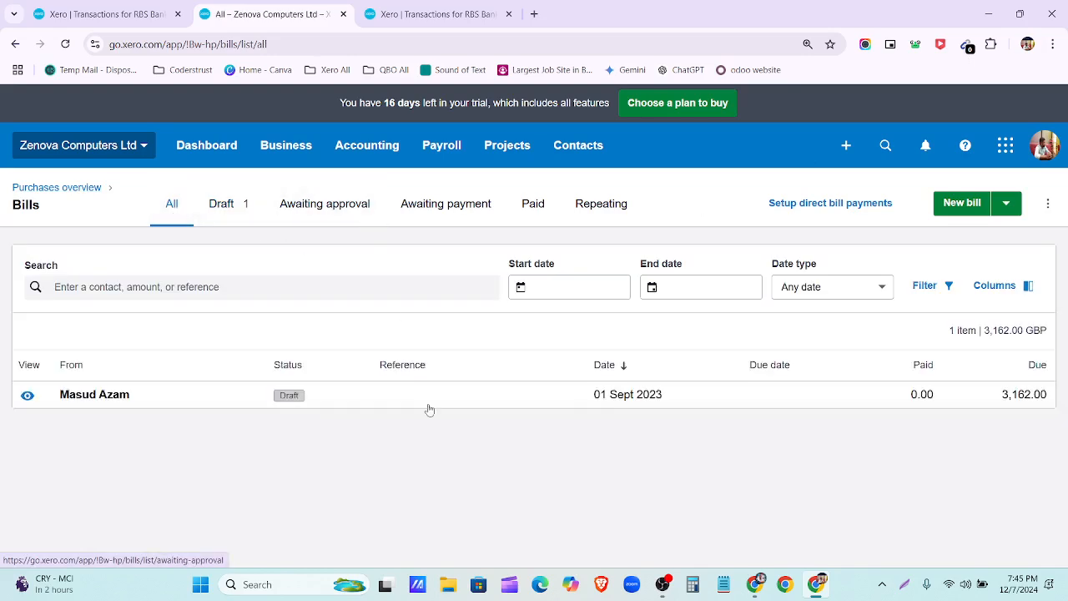
{"action": "left_click", "coordinate": [225, 215]}
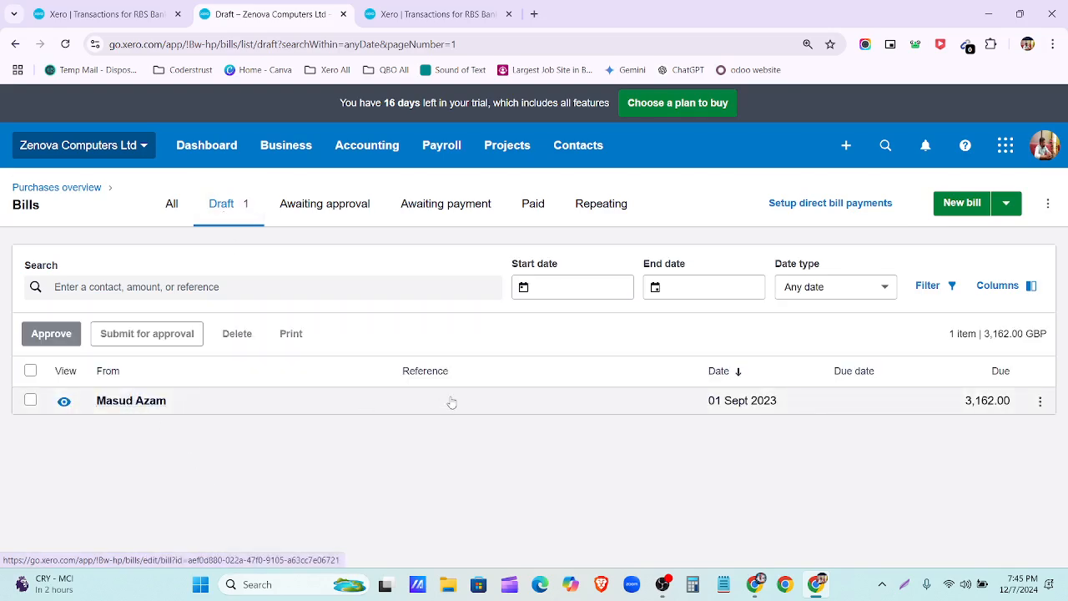
{"action": "left_click", "coordinate": [30, 370]}
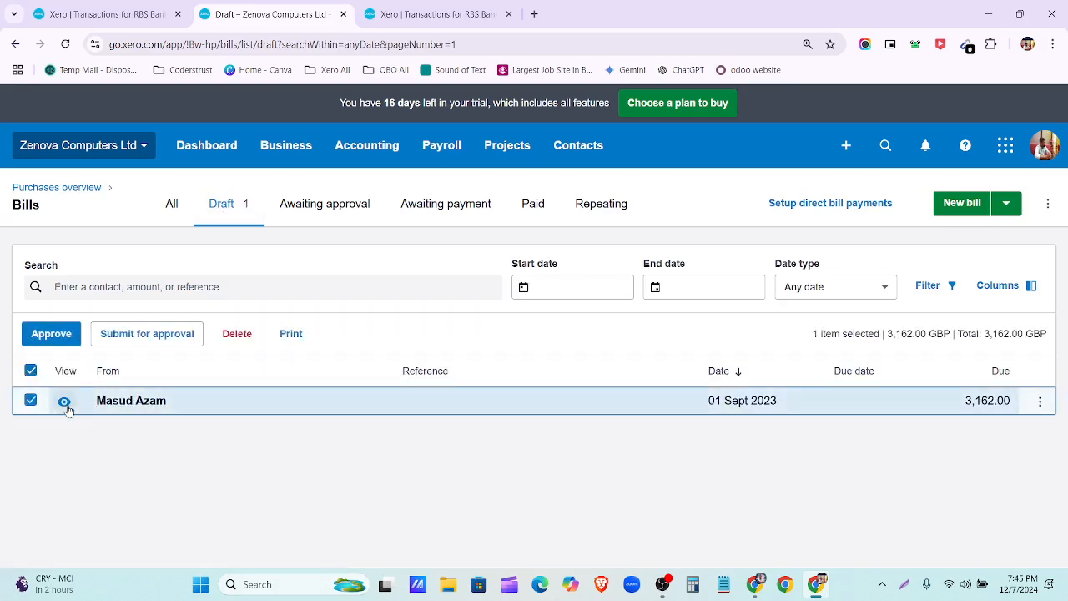
{"action": "left_click", "coordinate": [150, 334]}
{"action": "left_click", "coordinate": [596, 378]}
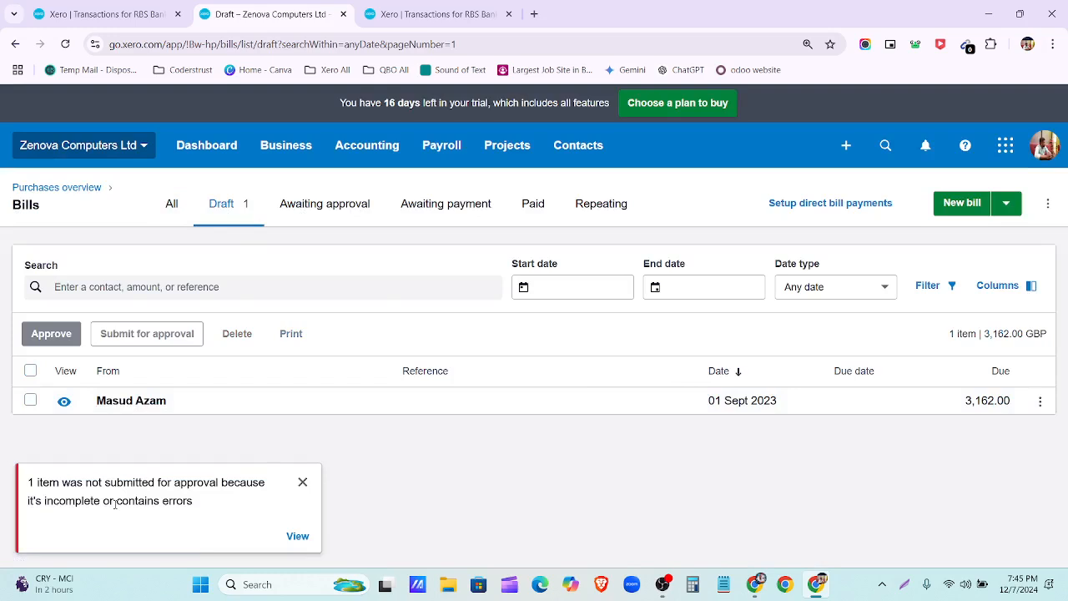
{"action": "left_click", "coordinate": [297, 536]}
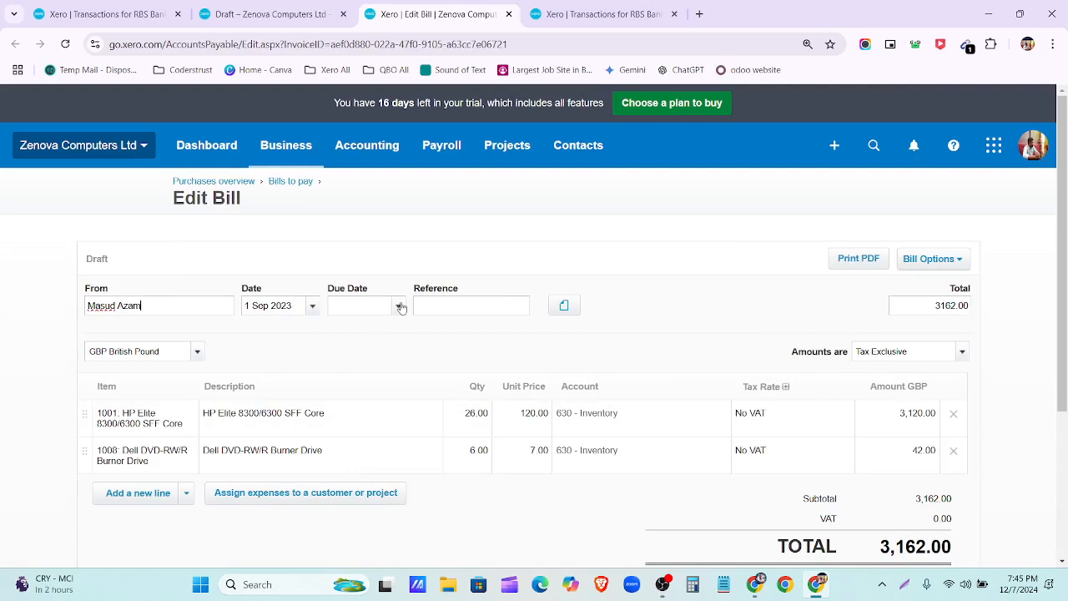
Step: Set the bill's due date to 1 Oct 2023 and save it as a draft
{"action": "left_click", "coordinate": [400, 306]}
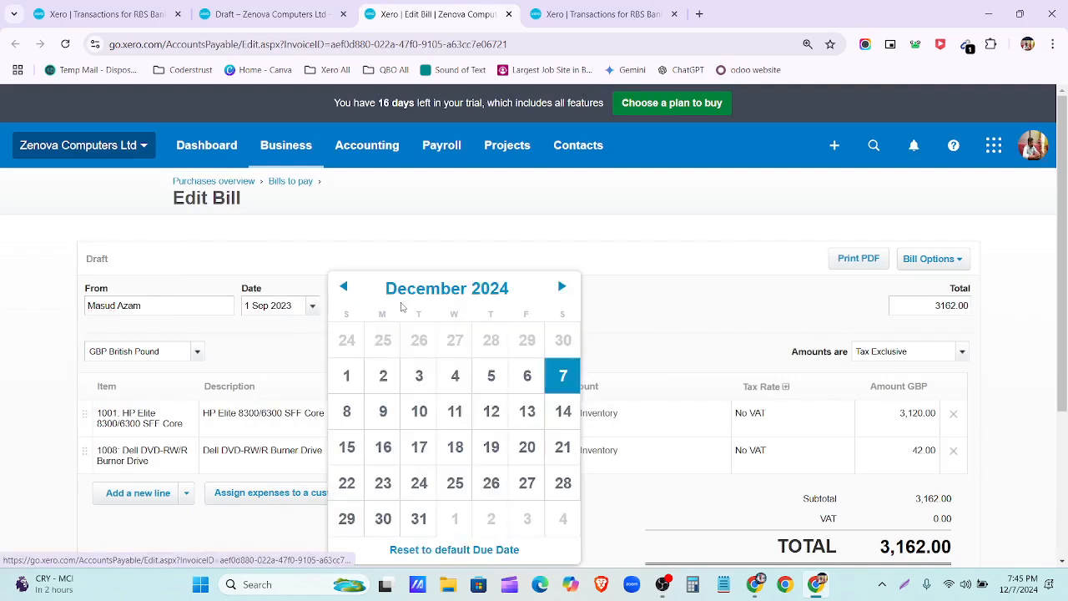
{"action": "left_click", "coordinate": [466, 287]}
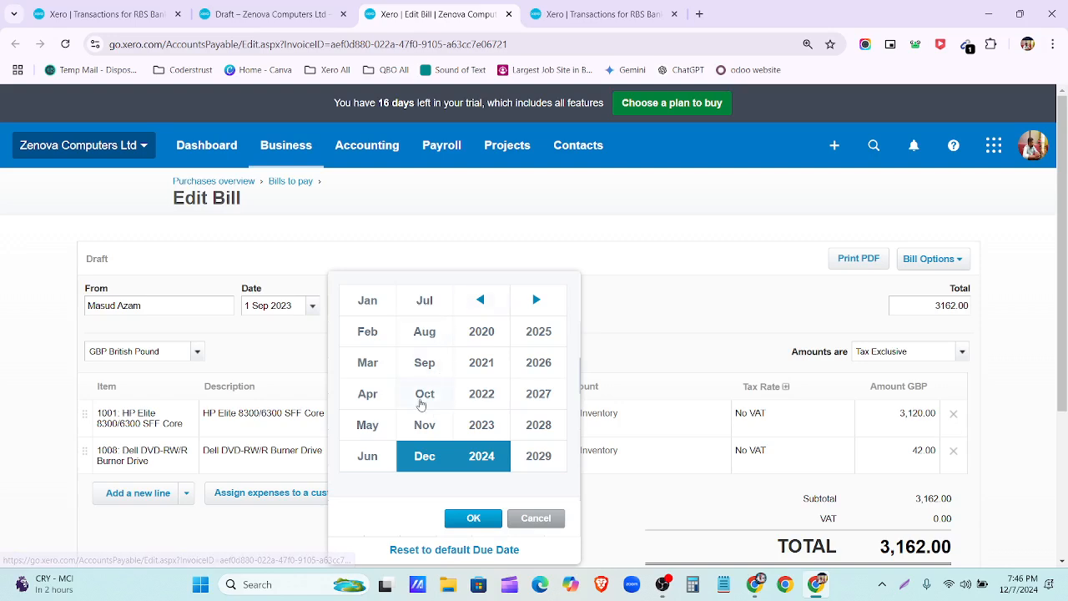
{"action": "left_click", "coordinate": [422, 403]}
{"action": "left_click", "coordinate": [481, 425]}
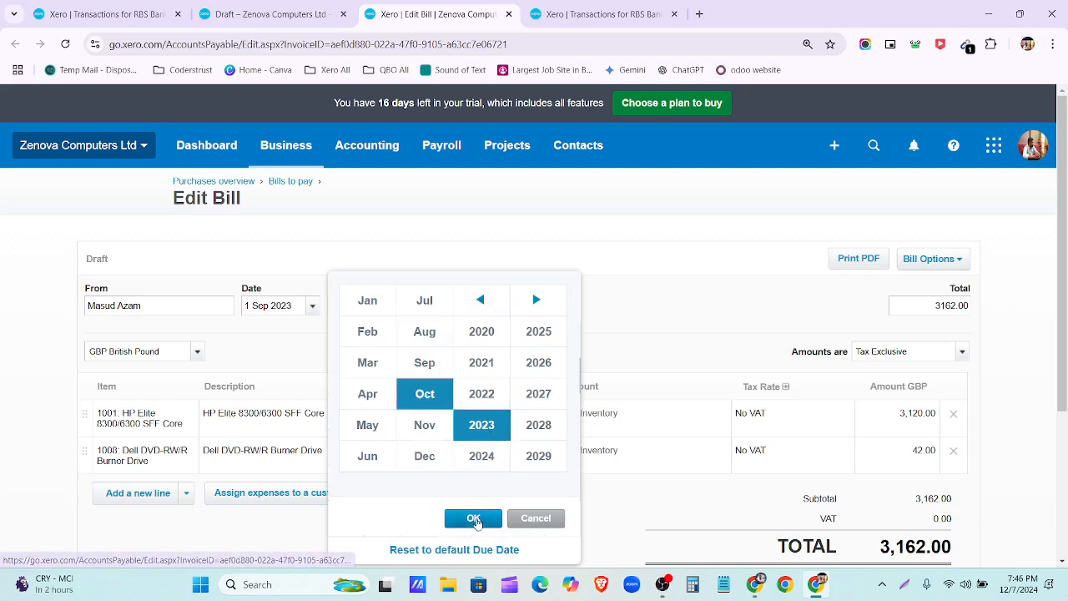
{"action": "left_click", "coordinate": [472, 516]}
{"action": "left_click", "coordinate": [346, 376]}
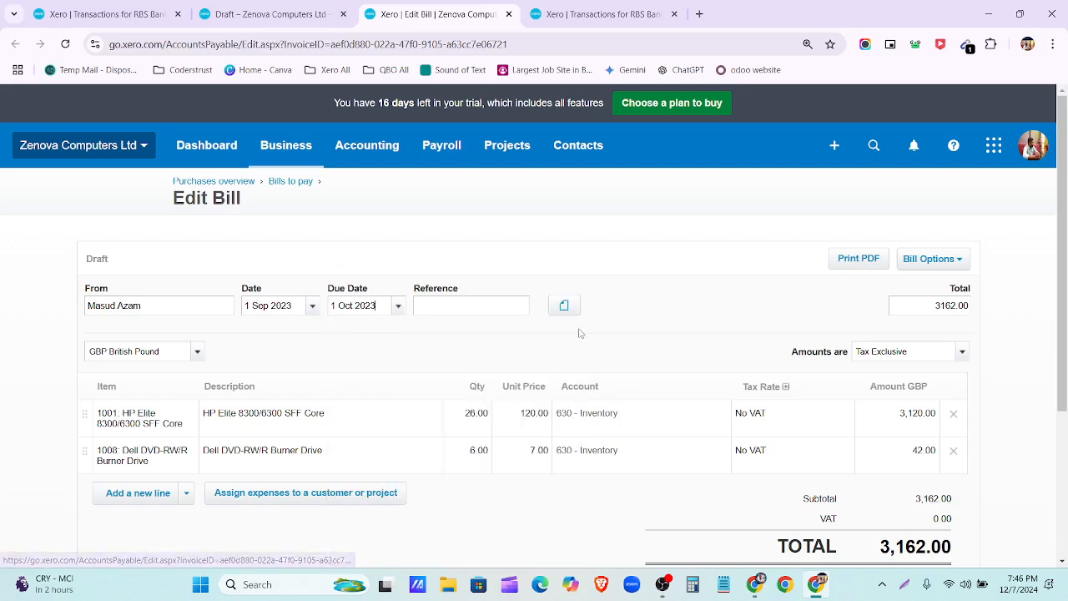
{"action": "scroll", "coordinate": [703, 441], "scroll_direction": "down", "scroll_amount": 2}
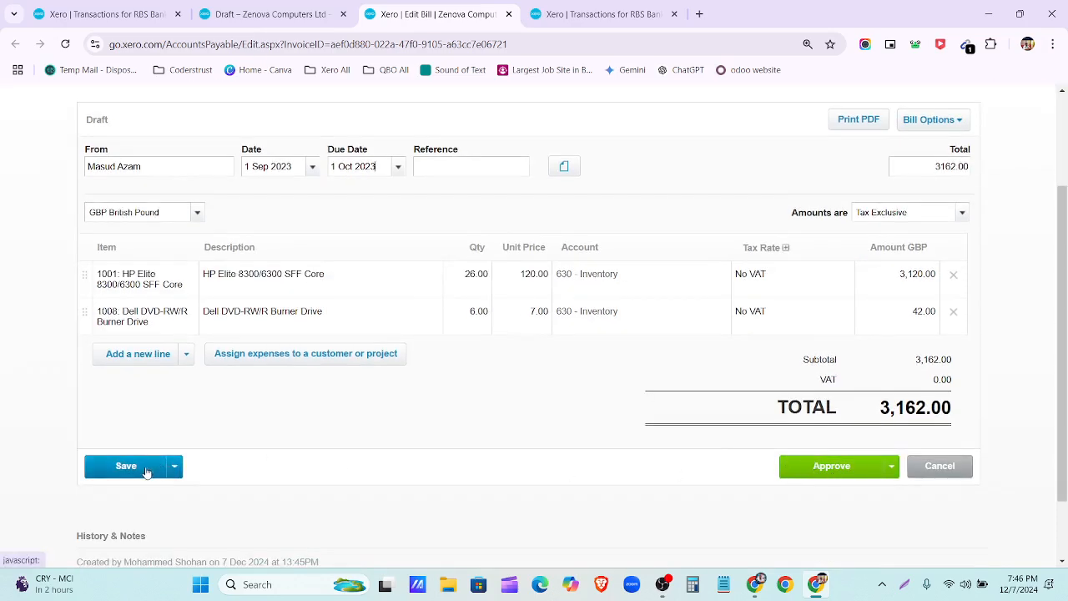
{"action": "left_click", "coordinate": [173, 468]}
{"action": "left_click", "coordinate": [121, 493]}
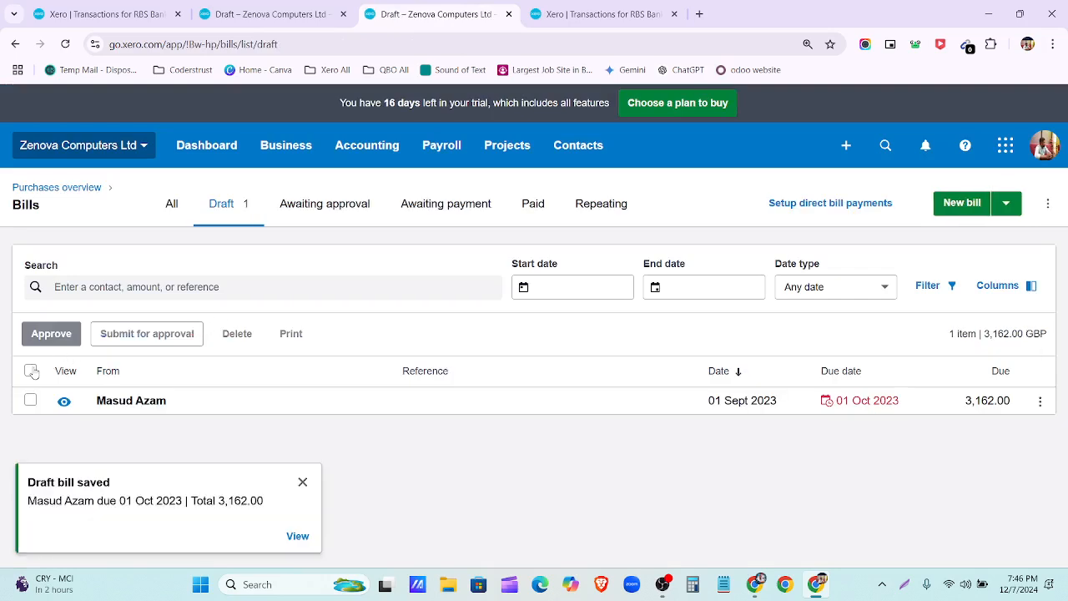
Step: Approve the 3,162.00 draft bill
{"action": "left_click", "coordinate": [32, 372]}
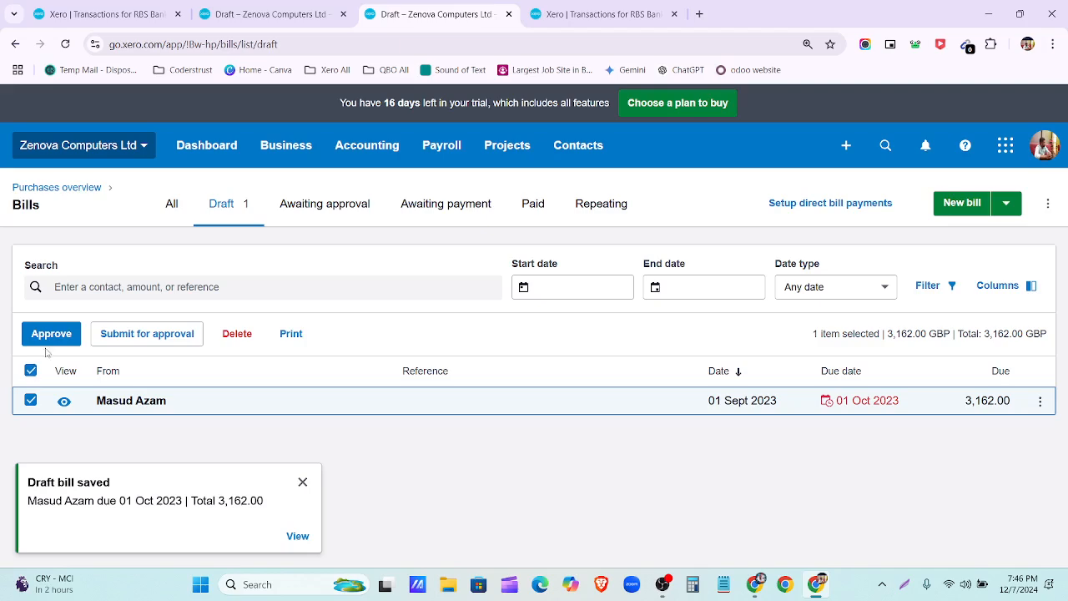
{"action": "left_click", "coordinate": [49, 335]}
{"action": "left_click", "coordinate": [634, 366]}
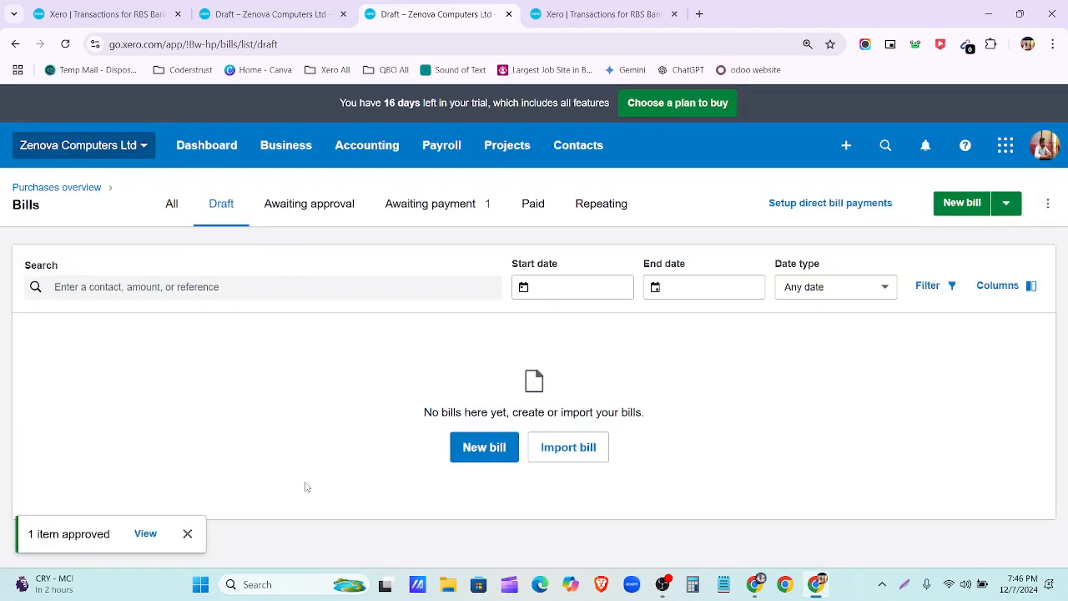
Step: Open the bill from the Awaiting payment list and scroll to its payment section
{"action": "left_click", "coordinate": [429, 210]}
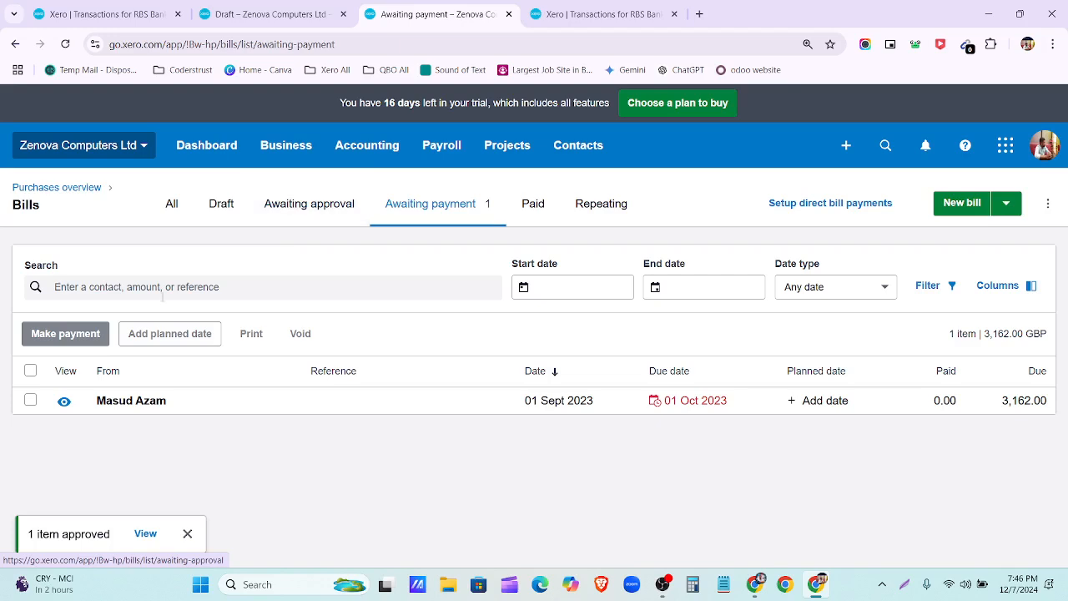
{"action": "left_click", "coordinate": [187, 533]}
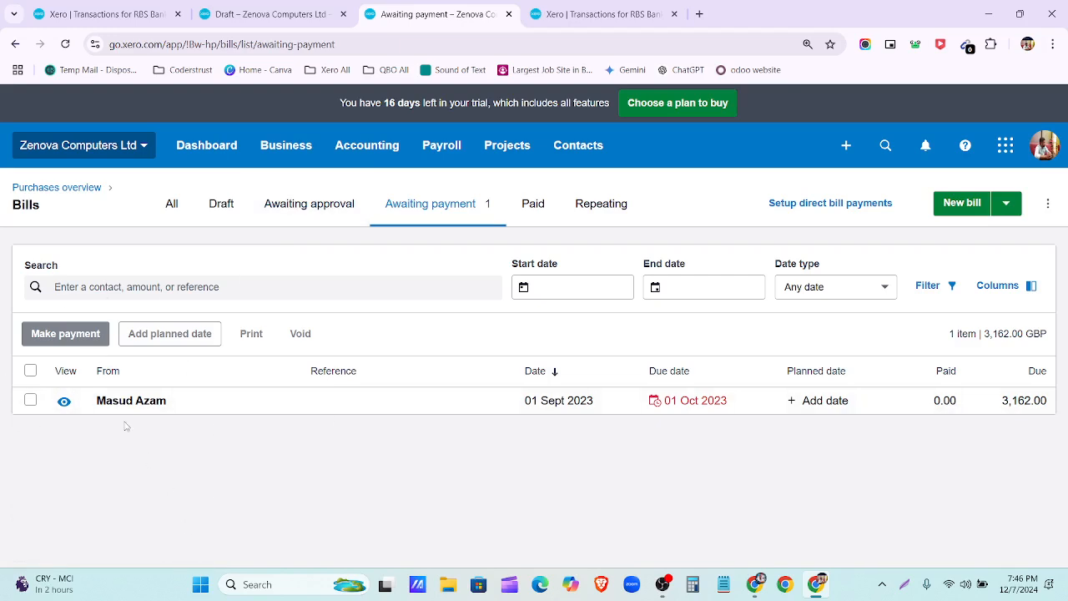
{"action": "left_click", "coordinate": [30, 370]}
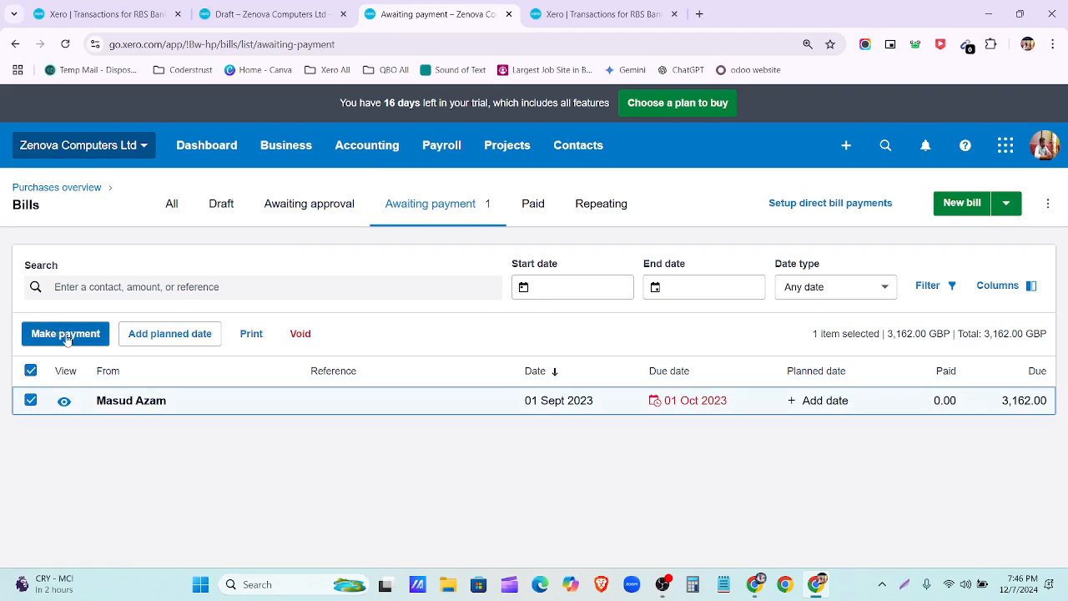
{"action": "left_click", "coordinate": [30, 401]}
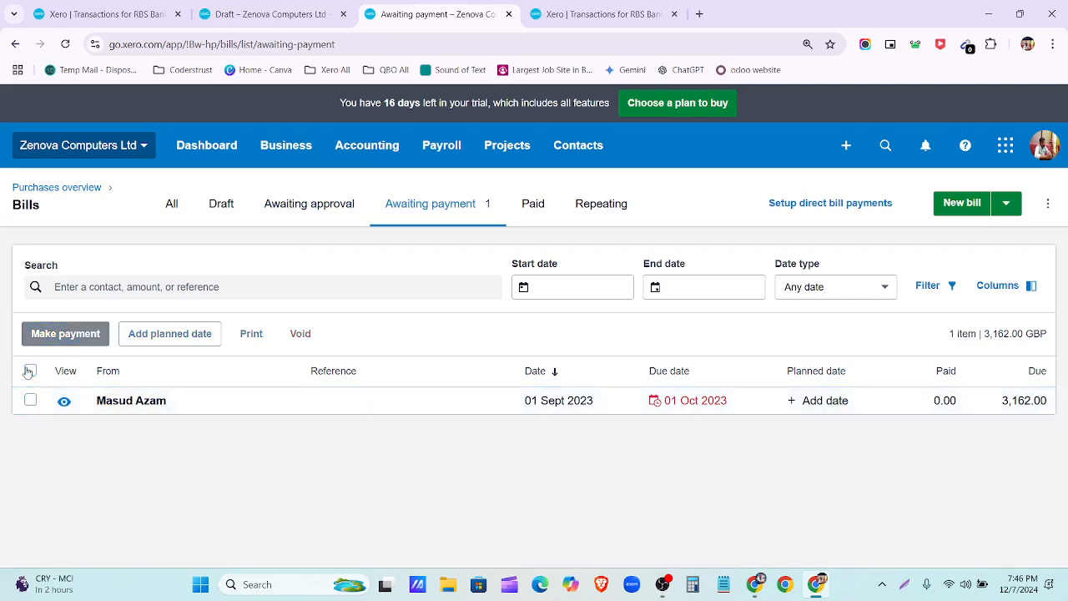
{"action": "left_click", "coordinate": [190, 400]}
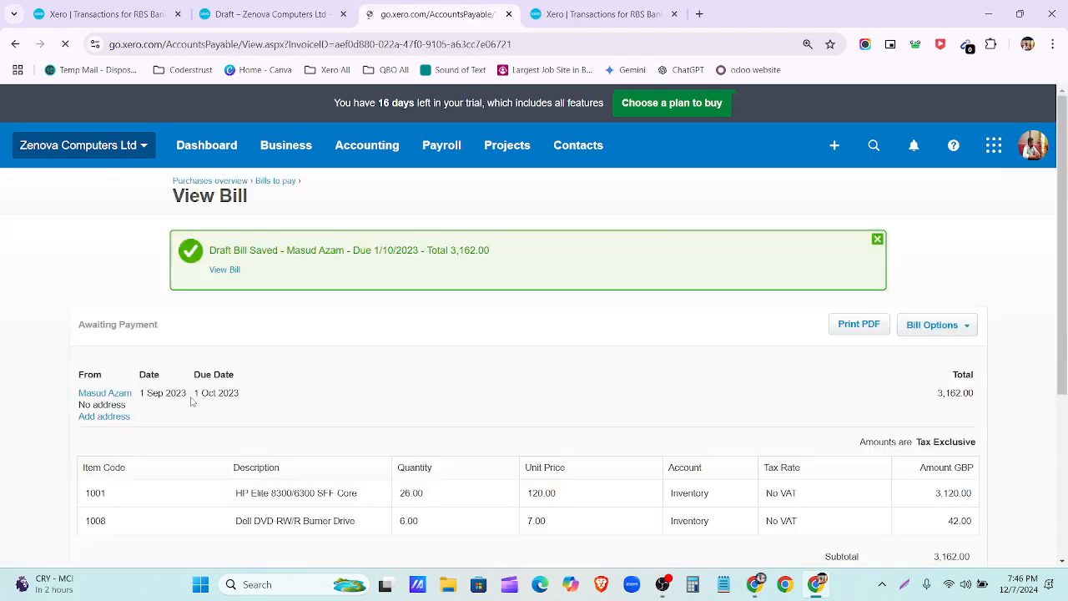
{"action": "scroll", "coordinate": [191, 401], "scroll_direction": "down", "scroll_amount": 5}
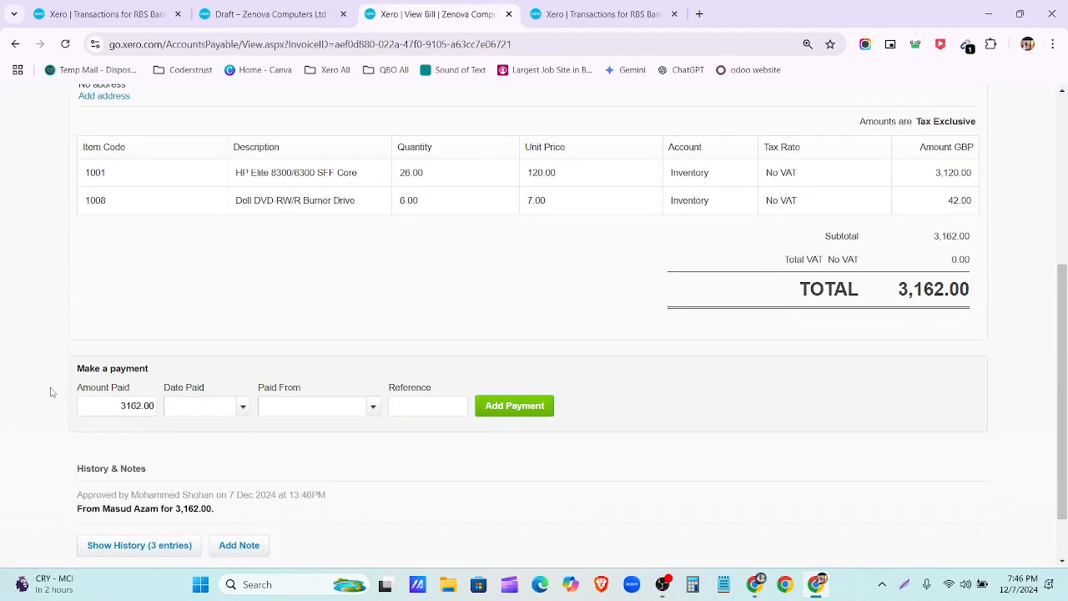
{"action": "left_click", "coordinate": [903, 589]}
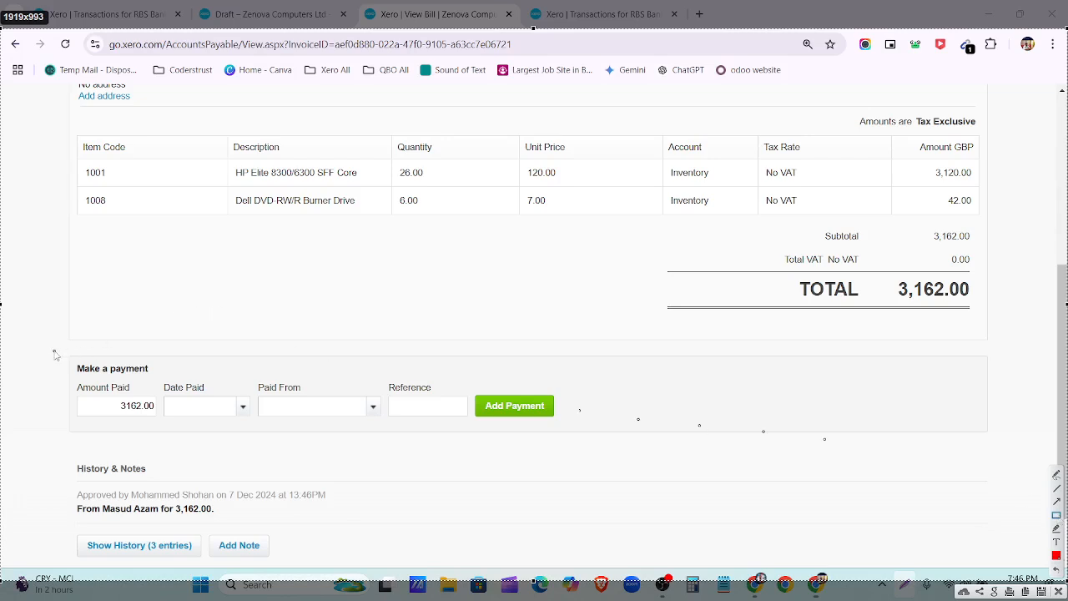
{"action": "mouse_move", "coordinate": [53, 350]}
{"action": "left_mouse_down"}
{"action": "mouse_move", "coordinate": [493, 457]}
{"action": "mouse_move", "coordinate": [724, 442]}
{"action": "left_mouse_up"}
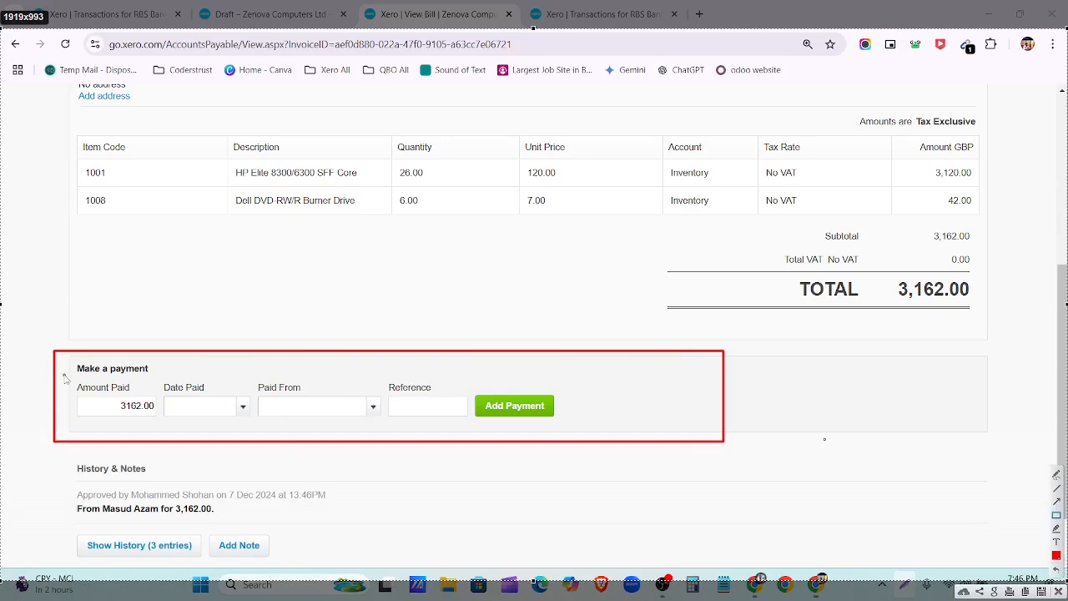
{"action": "left_click_drag", "start_coordinate": [64, 374], "coordinate": [162, 430]}
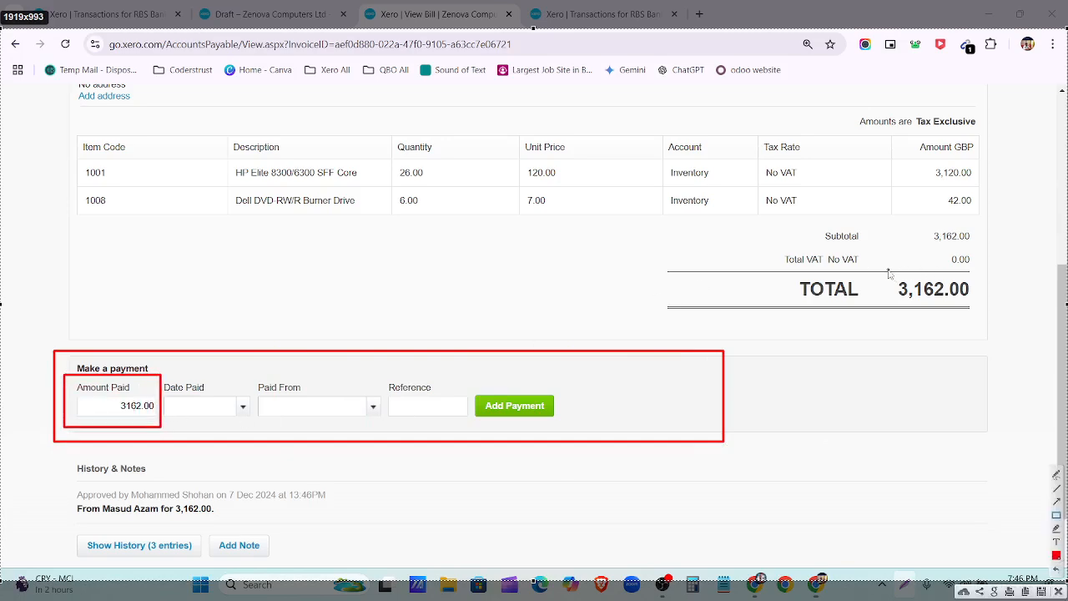
{"action": "left_click_drag", "start_coordinate": [888, 271], "coordinate": [988, 323]}
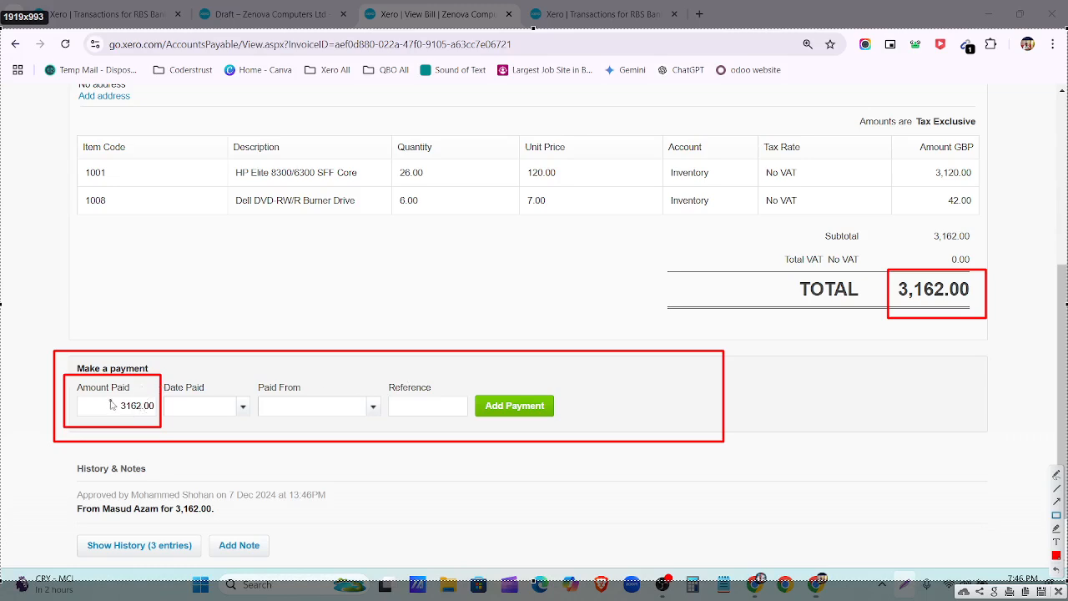
{"action": "left_click_drag", "start_coordinate": [108, 381], "coordinate": [158, 422]}
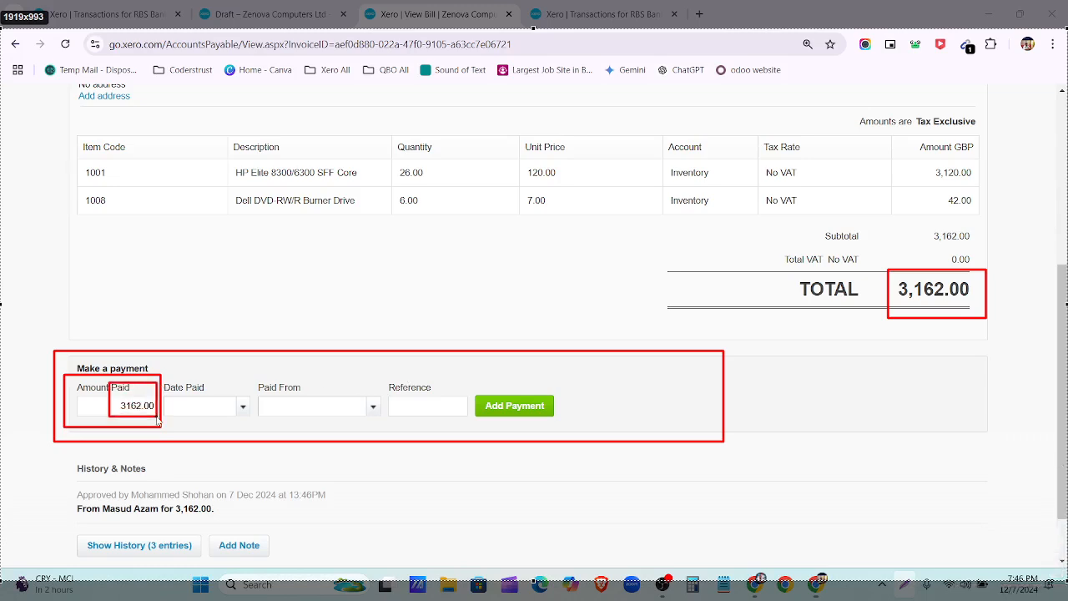
{"action": "left_click_drag", "start_coordinate": [163, 371], "coordinate": [254, 432]}
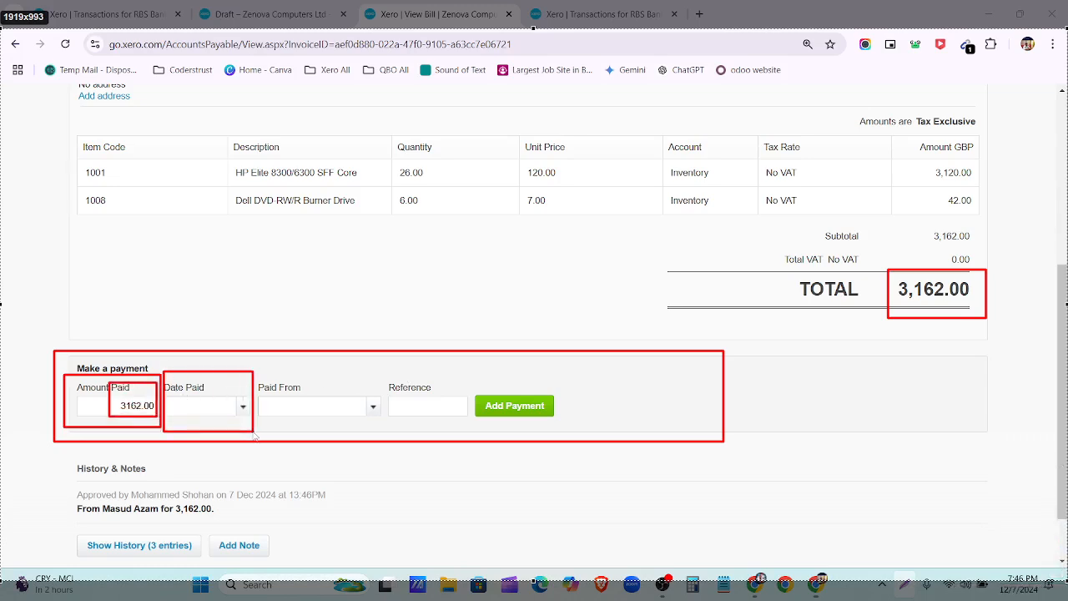
{"action": "mouse_move", "coordinate": [259, 375]}
{"action": "left_mouse_down"}
{"action": "mouse_move", "coordinate": [431, 451]}
{"action": "mouse_move", "coordinate": [346, 425]}
{"action": "mouse_move", "coordinate": [383, 428]}
{"action": "left_mouse_up"}
{"action": "mouse_move", "coordinate": [388, 377]}
{"action": "left_mouse_down"}
{"action": "mouse_move", "coordinate": [400, 408]}
{"action": "mouse_move", "coordinate": [450, 426]}
{"action": "left_mouse_up"}
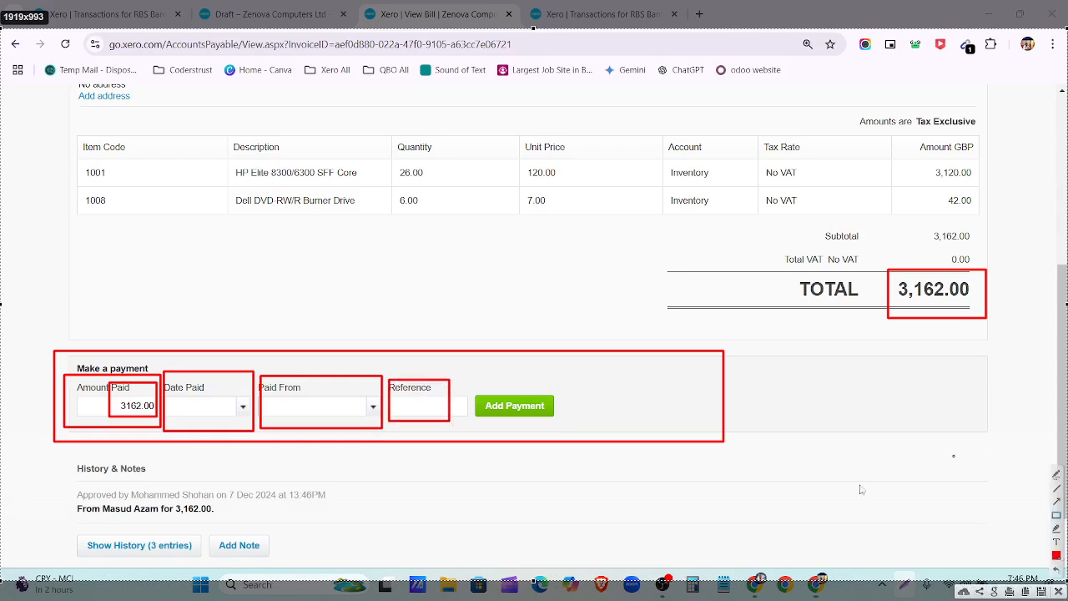
{"action": "left_click", "coordinate": [1059, 592]}
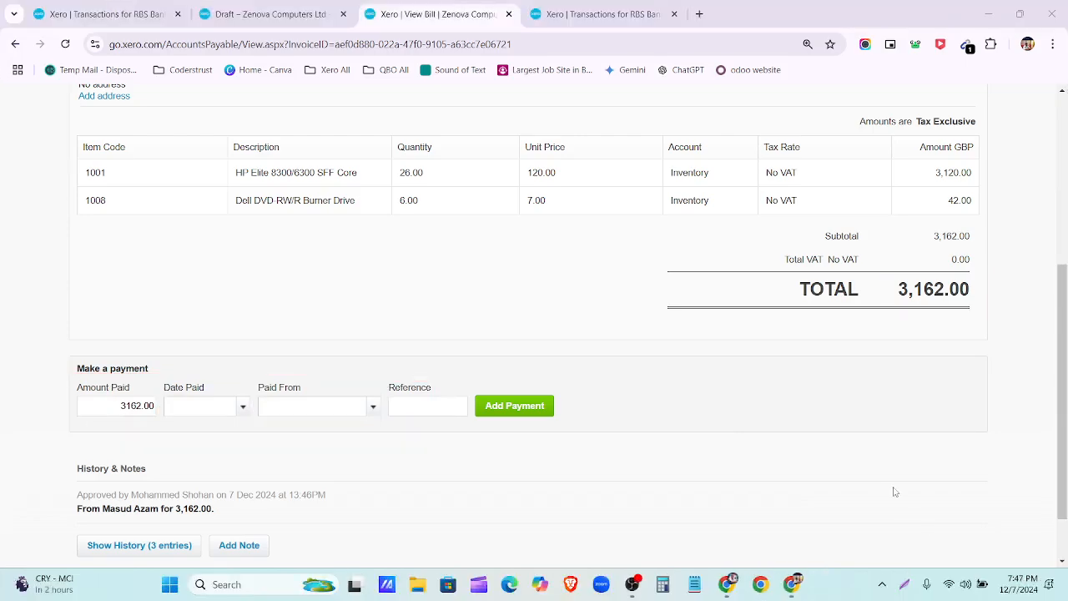
{"action": "scroll", "coordinate": [136, 400], "scroll_direction": "down", "scroll_amount": 4}
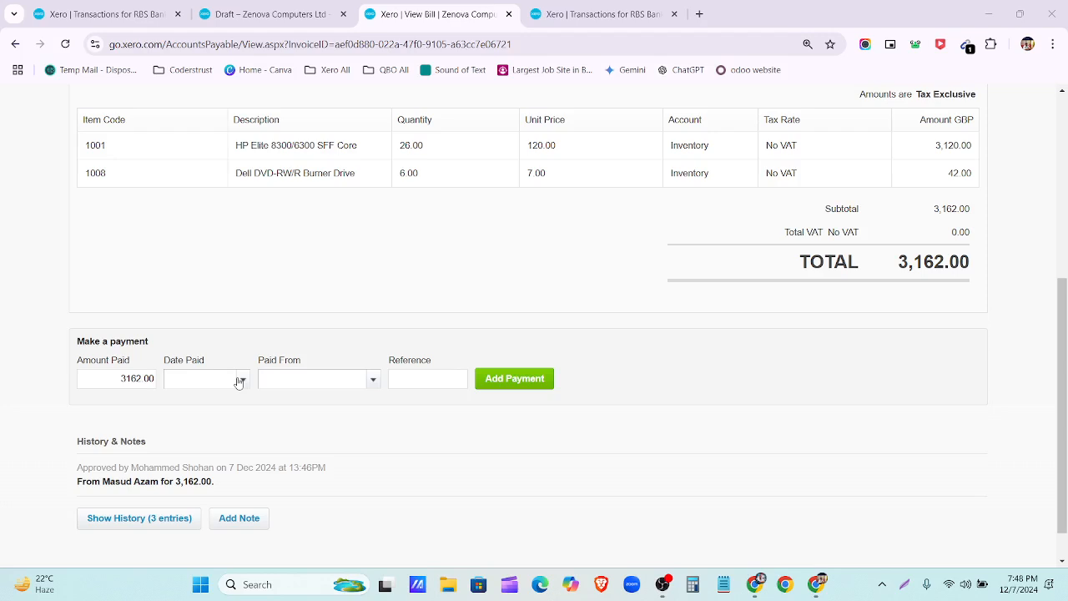
{"action": "scroll", "coordinate": [647, 438], "scroll_direction": "up", "scroll_amount": 3}
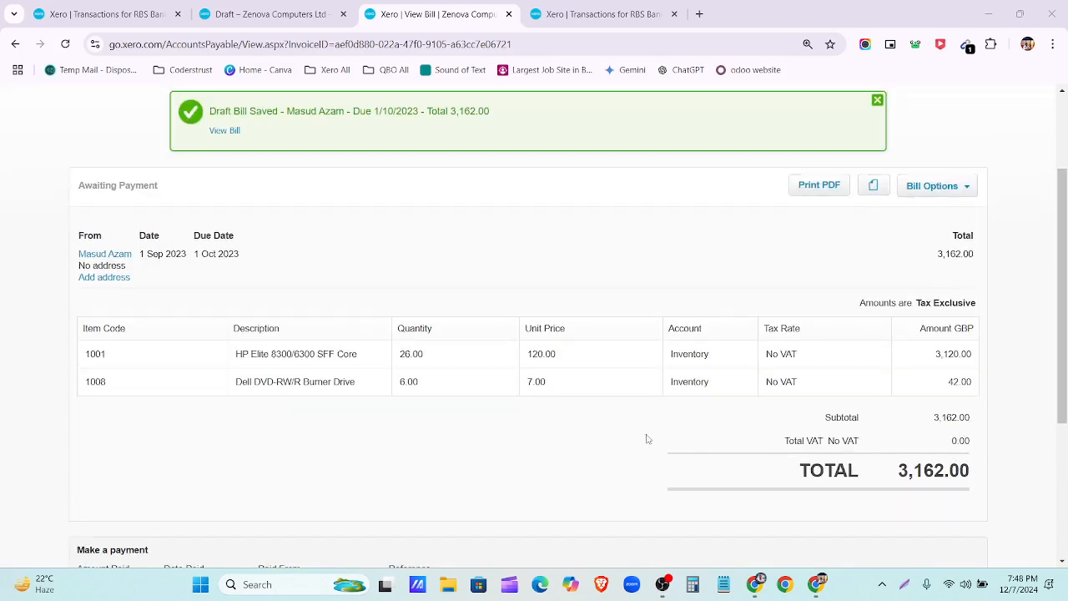
{"action": "scroll", "coordinate": [963, 530], "scroll_direction": "up", "scroll_amount": 3}
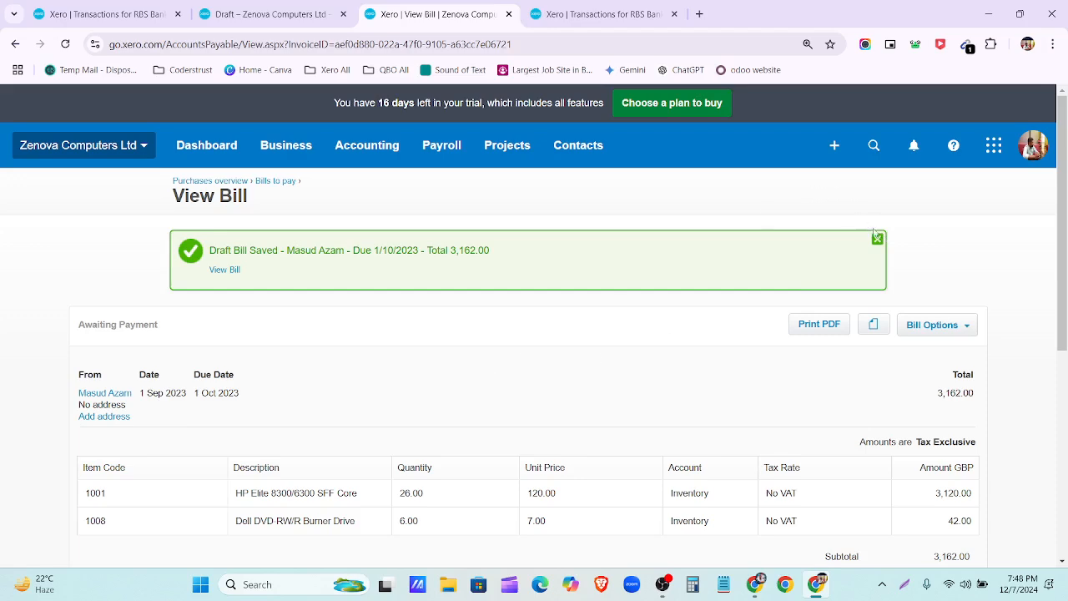
{"action": "left_click", "coordinate": [877, 238]}
{"action": "scroll", "coordinate": [863, 334], "scroll_direction": "down", "scroll_amount": 4}
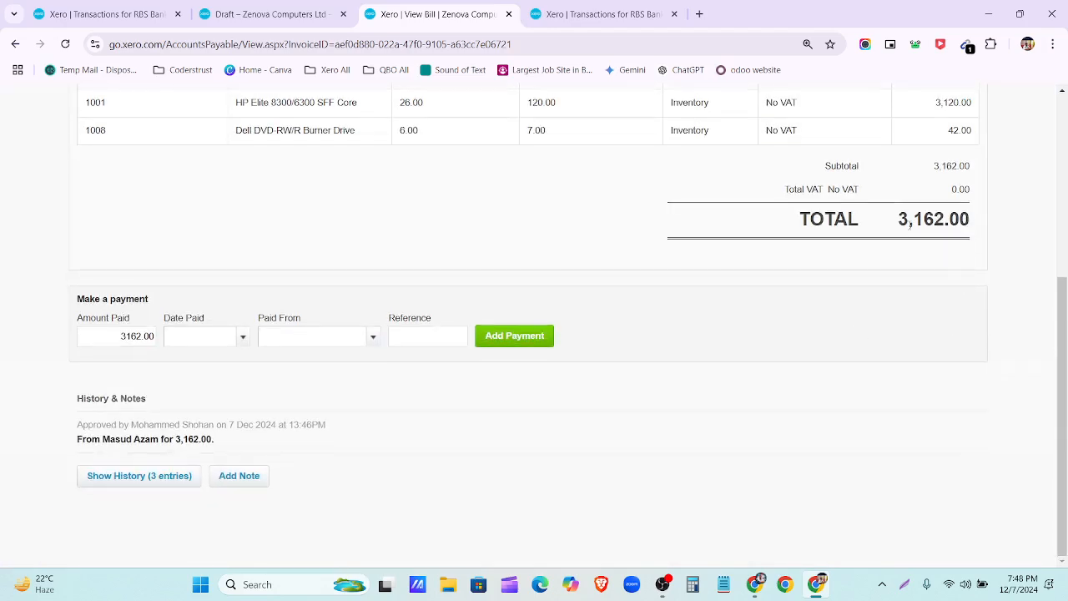
{"action": "scroll", "coordinate": [930, 309], "scroll_direction": "up", "scroll_amount": 3}
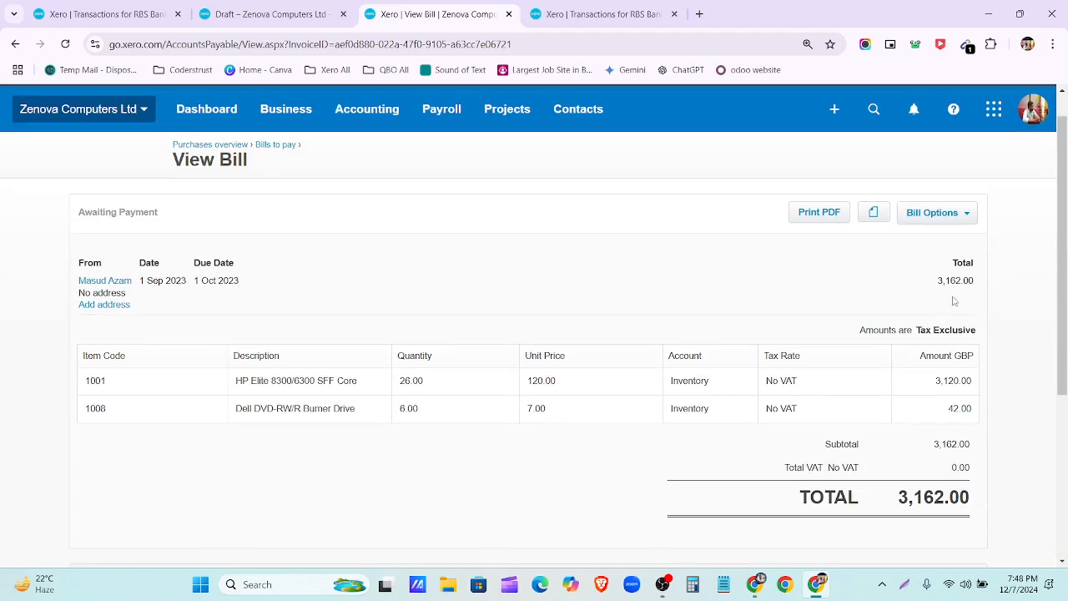
{"action": "left_click", "coordinate": [968, 217]}
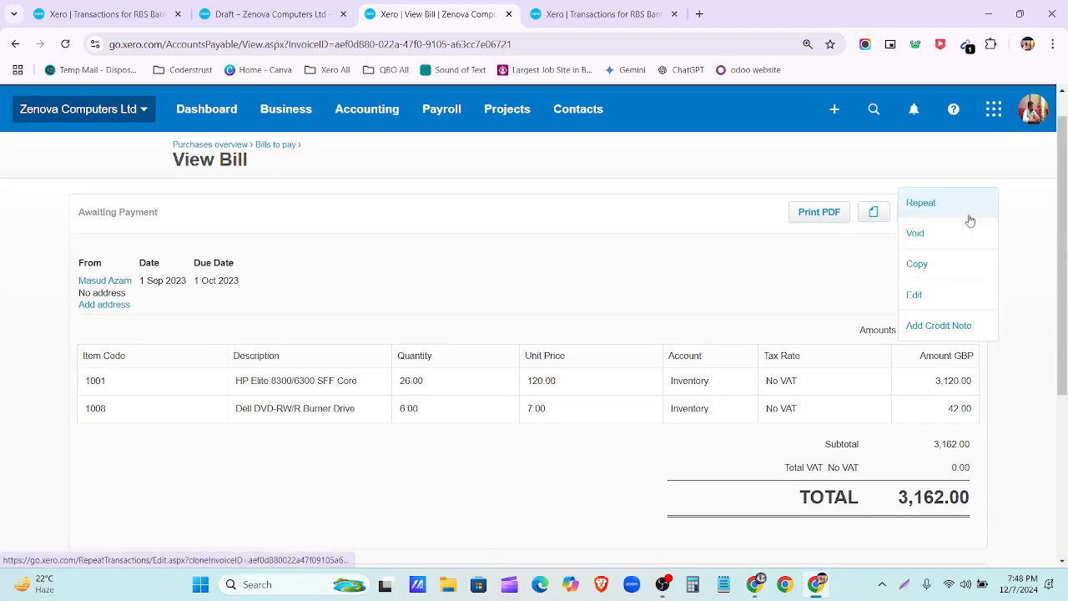
{"action": "left_click", "coordinate": [833, 273]}
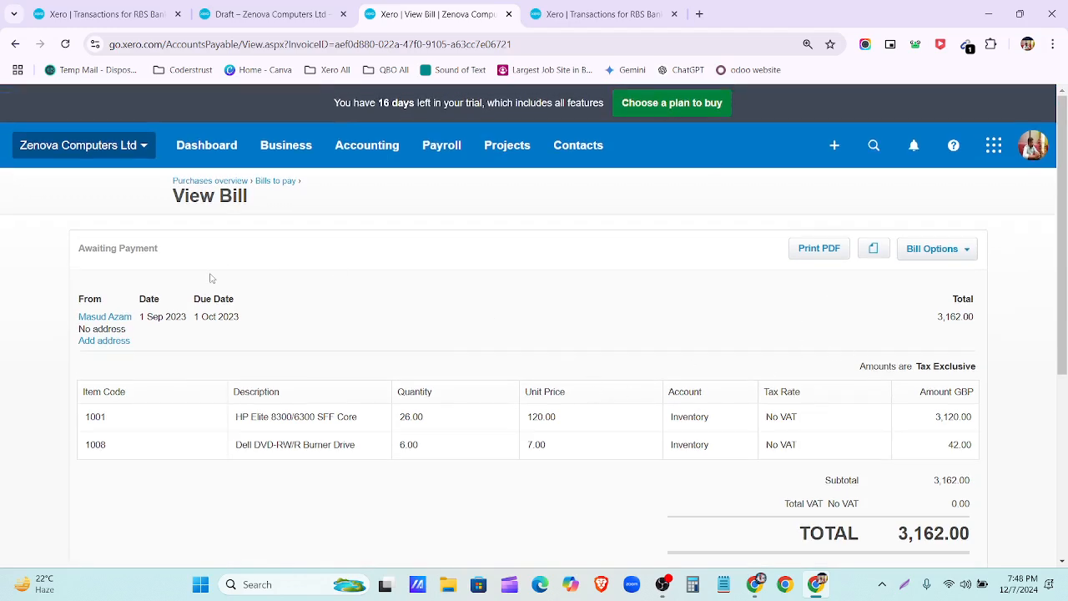
{"action": "left_click_drag", "start_coordinate": [140, 316], "coordinate": [189, 321]}
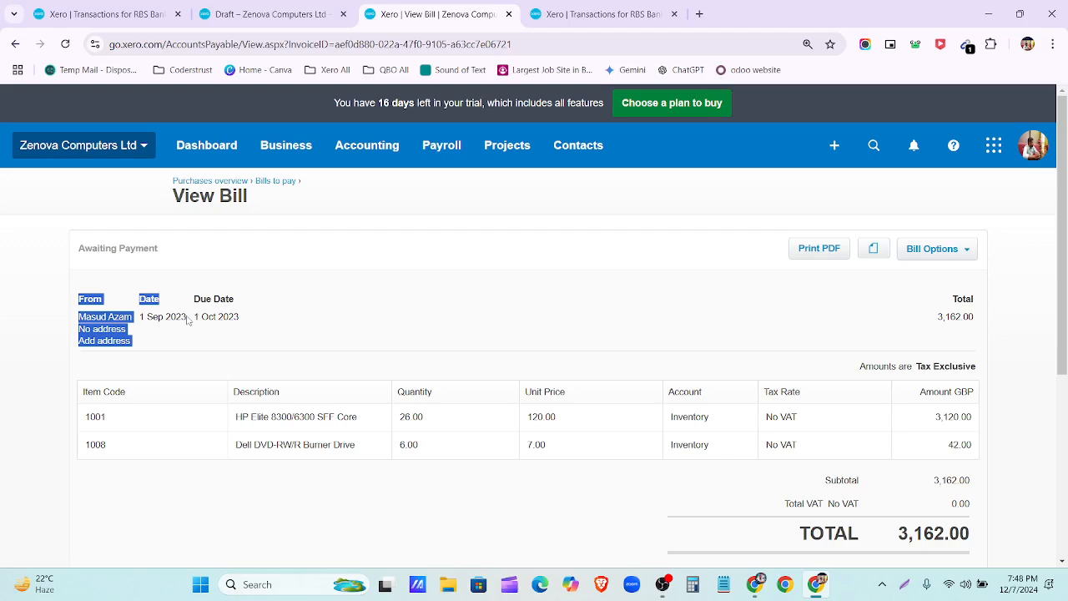
{"action": "left_click", "coordinate": [472, 318]}
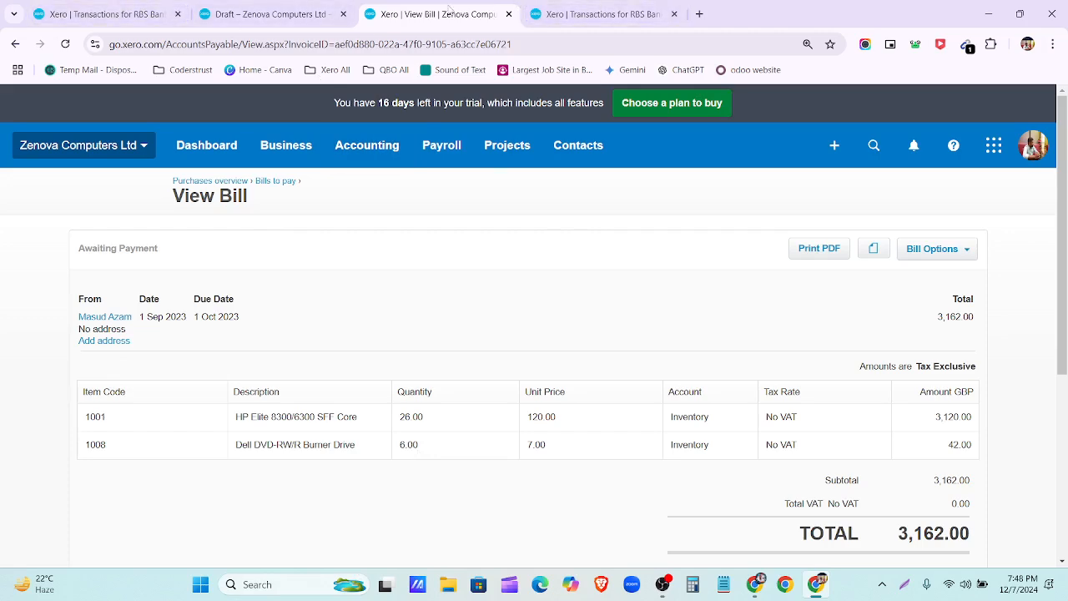
Step: Duplicate the bill's browser tab, close the extra bank transactions tab, and show Bill Options
{"action": "right_click", "coordinate": [451, 10]}
{"action": "left_click", "coordinate": [498, 133]}
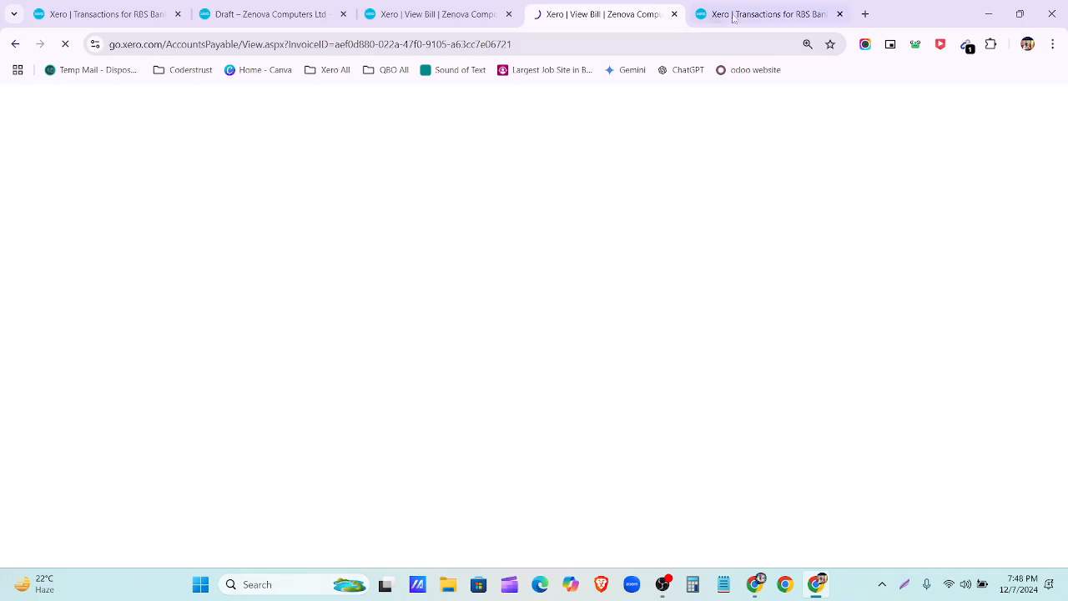
{"action": "left_click", "coordinate": [840, 14]}
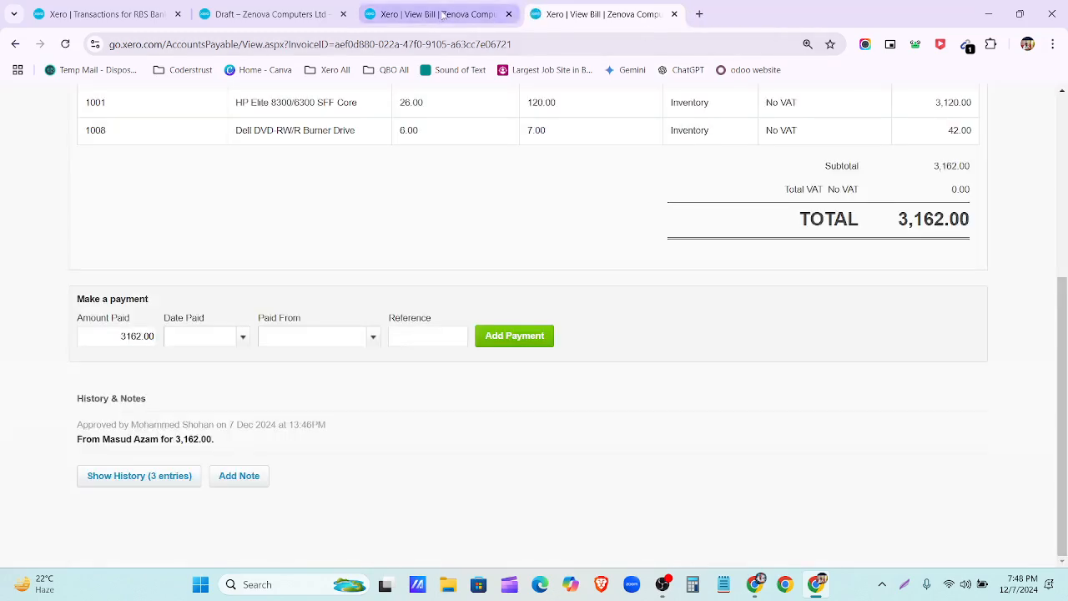
{"action": "left_click", "coordinate": [442, 14]}
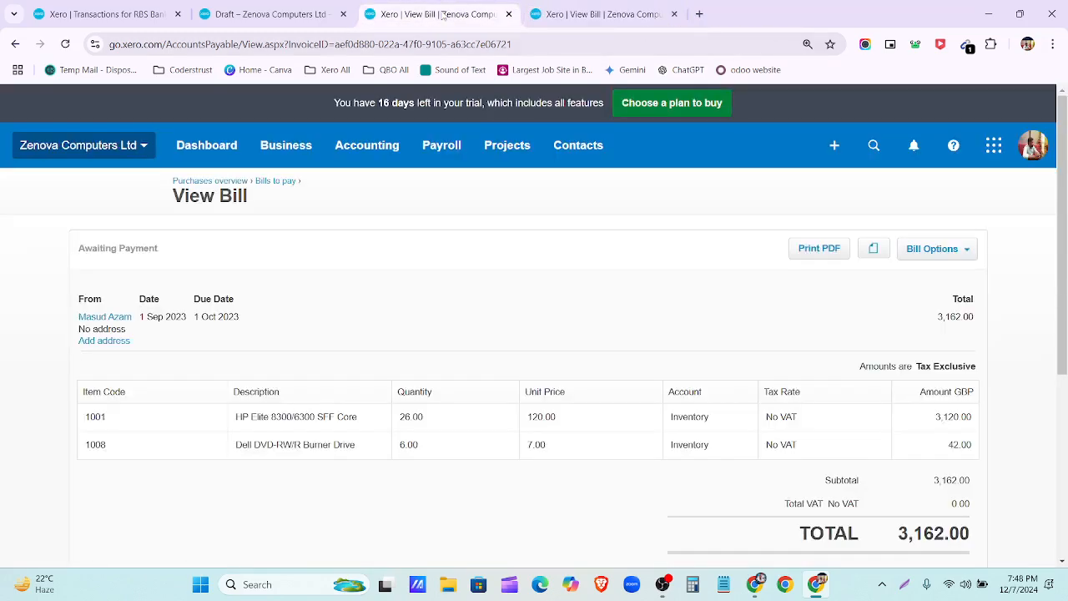
{"action": "left_click", "coordinate": [968, 250]}
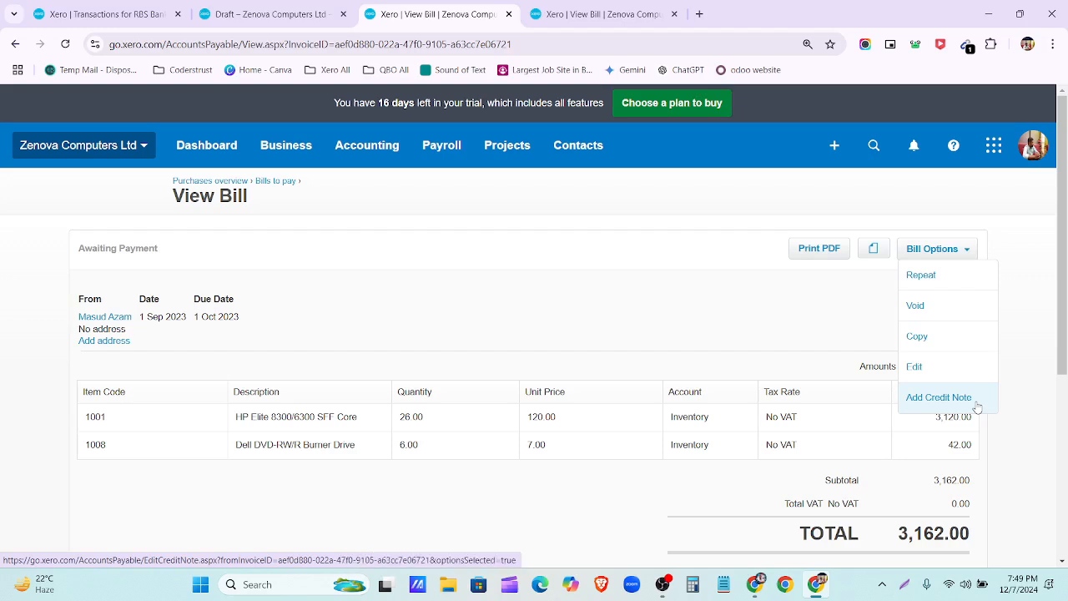
Step: Add a credit note to the bill dated 20 Sep 2023
{"action": "left_click", "coordinate": [939, 398]}
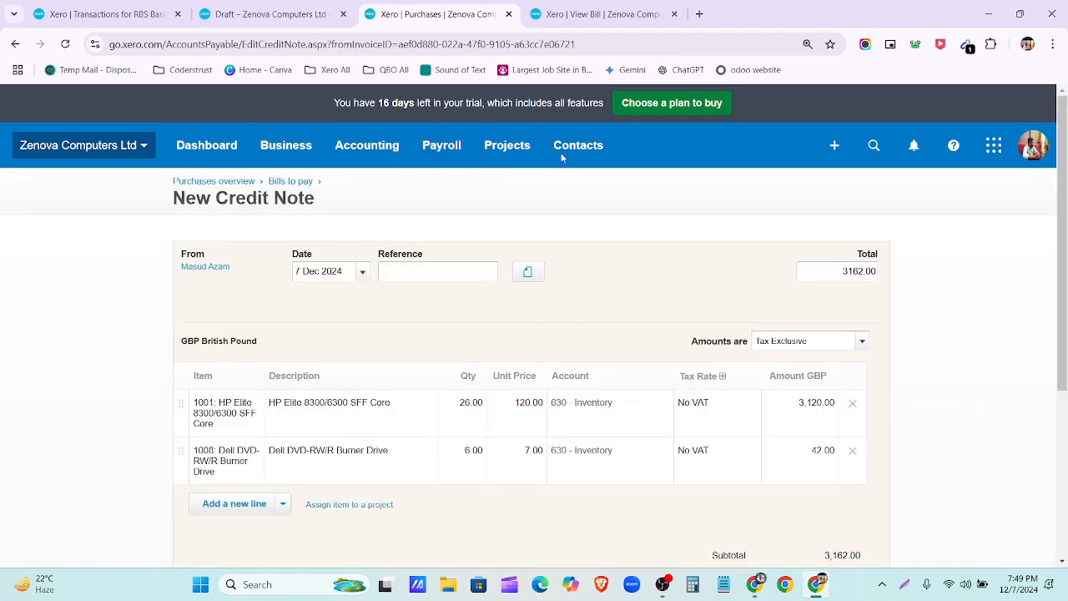
{"action": "left_click", "coordinate": [363, 275]}
{"action": "left_click", "coordinate": [599, 14]}
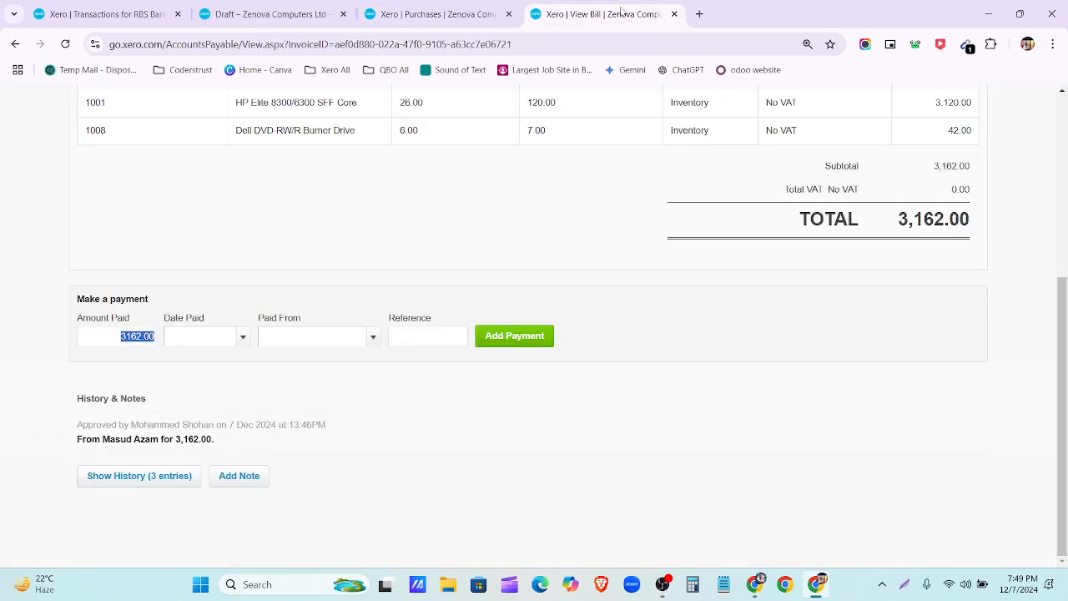
{"action": "scroll", "coordinate": [352, 265], "scroll_direction": "up", "scroll_amount": 4}
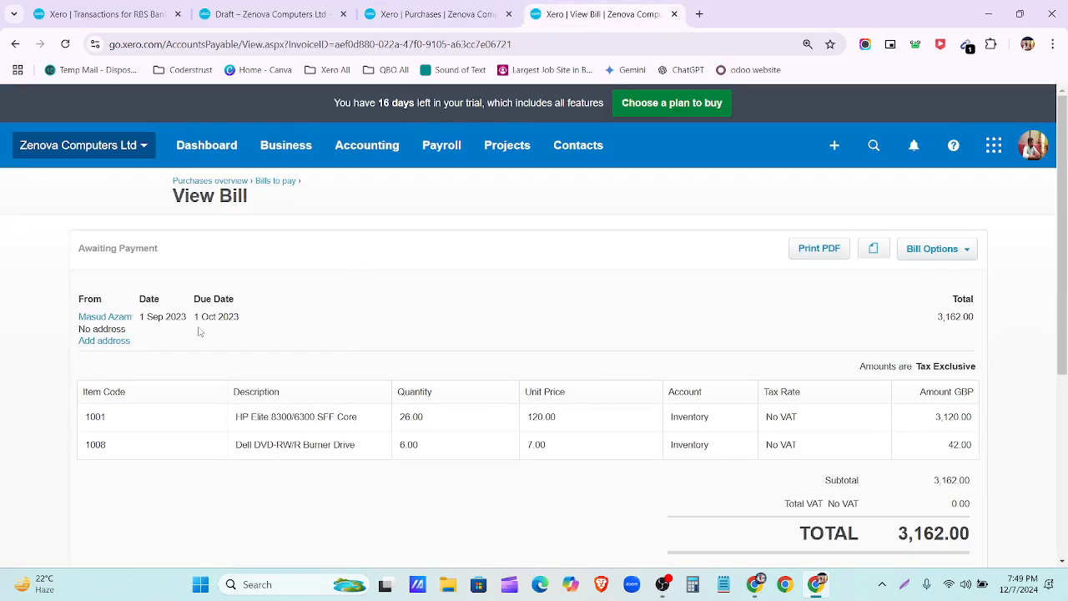
{"action": "left_click", "coordinate": [474, 15]}
{"action": "left_click", "coordinate": [411, 297]}
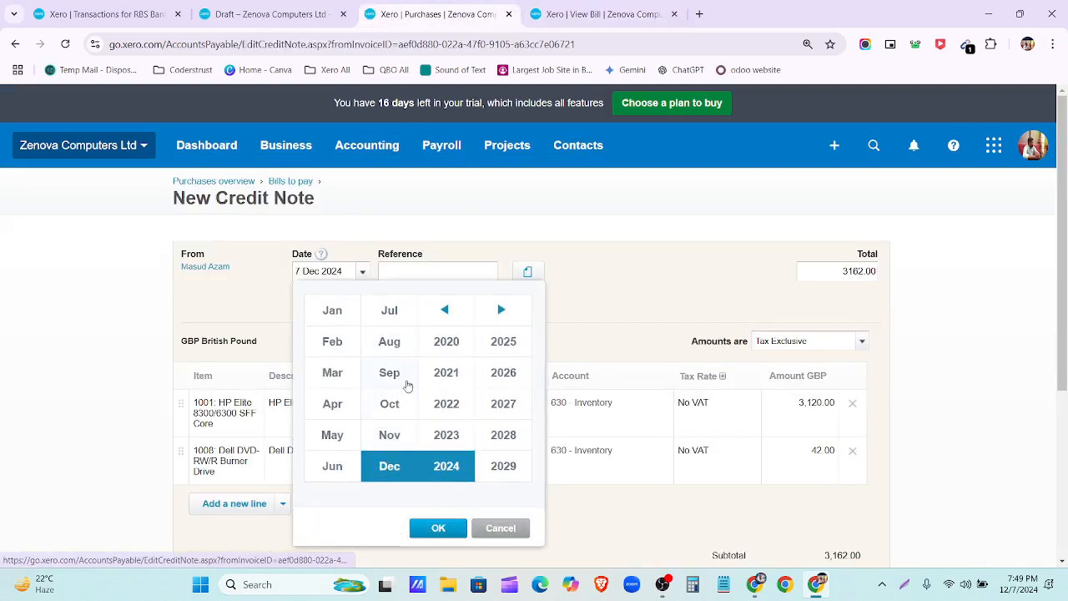
{"action": "left_click", "coordinate": [408, 384]}
{"action": "left_click", "coordinate": [446, 435]}
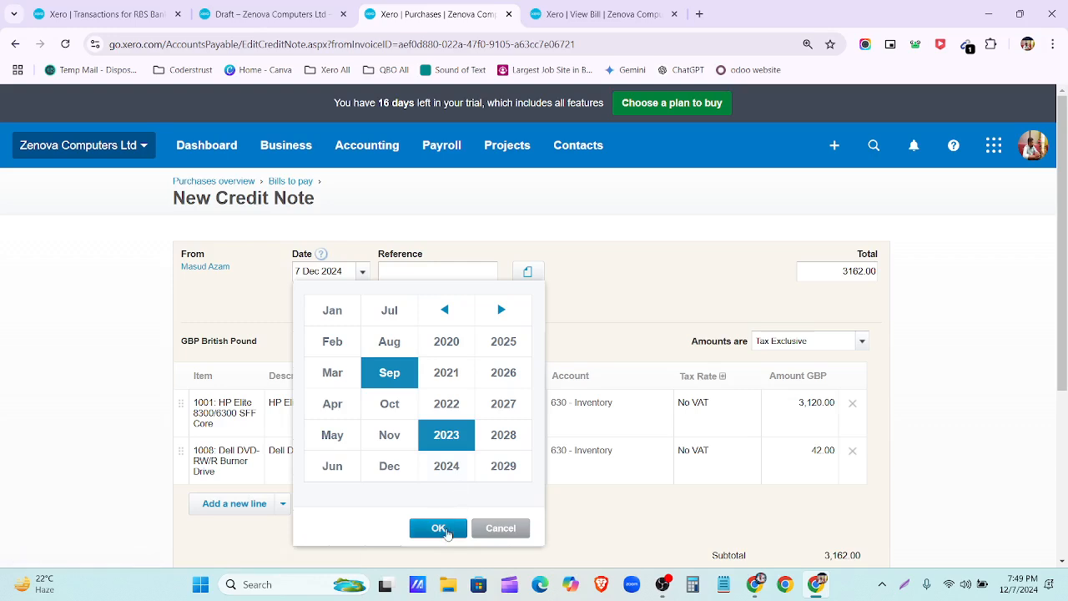
{"action": "left_click", "coordinate": [438, 528]}
{"action": "left_click", "coordinate": [419, 456]}
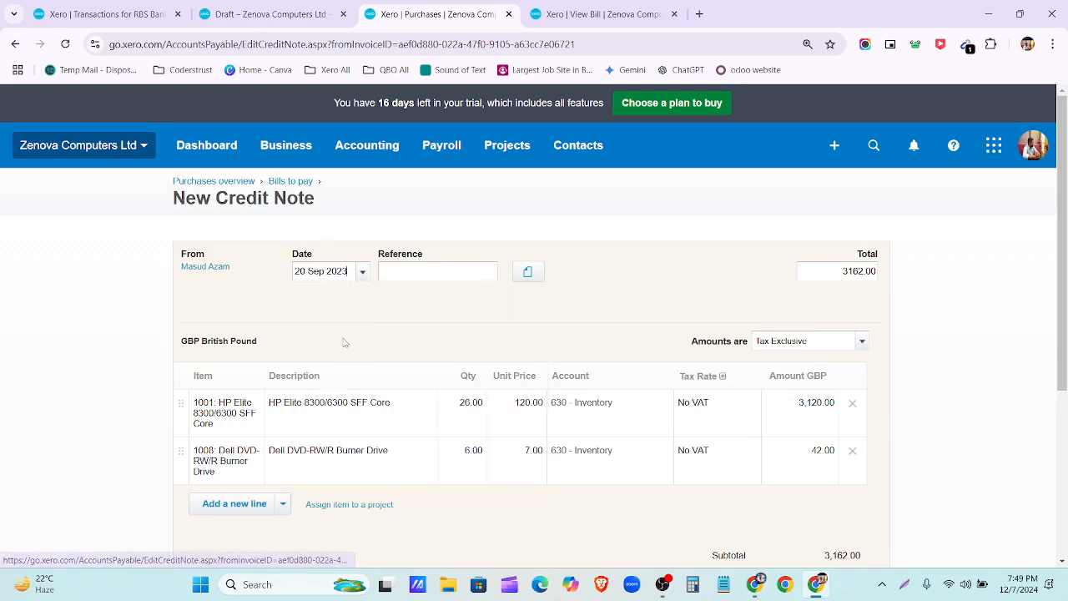
Step: Change the credit note quantities to 6 HP Elite cores and 1 Dell DVD drive
{"action": "left_click", "coordinate": [472, 405]}
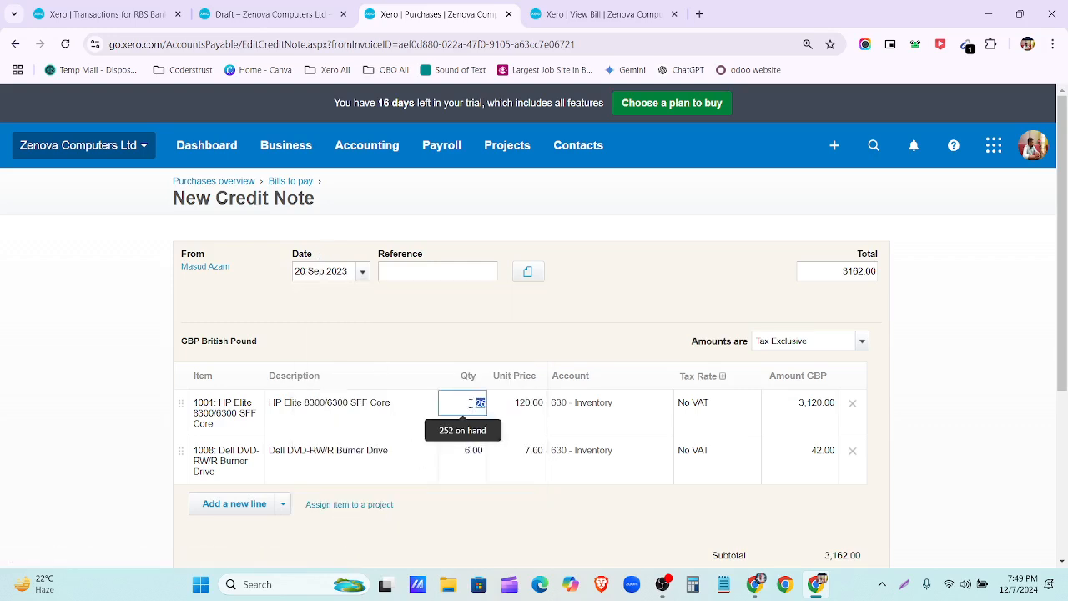
{"action": "type", "text": "6"}
{"action": "left_click", "coordinate": [505, 332]}
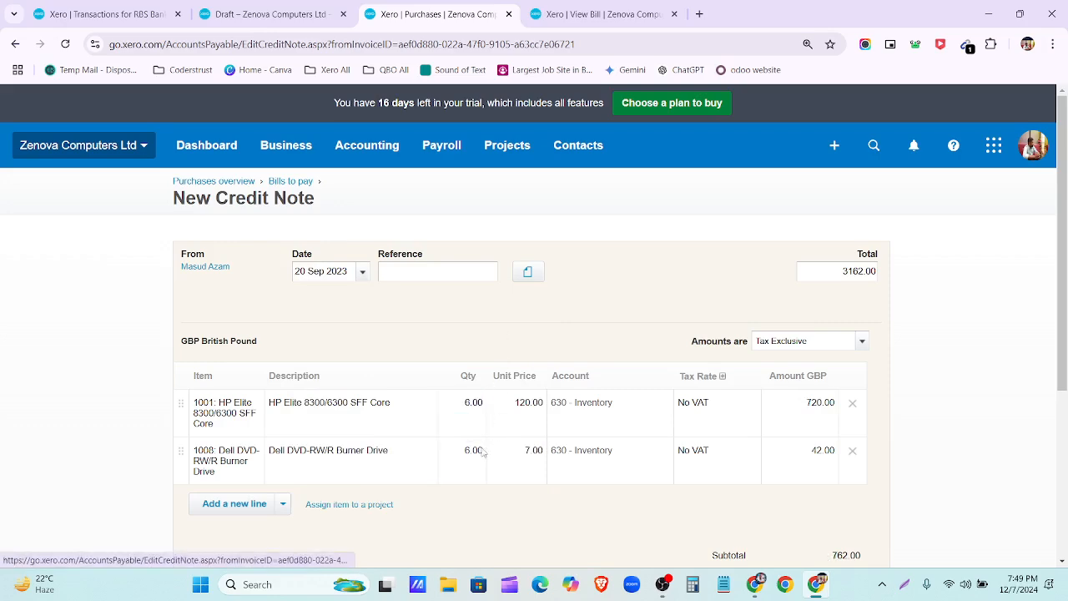
{"action": "left_click", "coordinate": [570, 14]}
{"action": "left_click", "coordinate": [434, 14]}
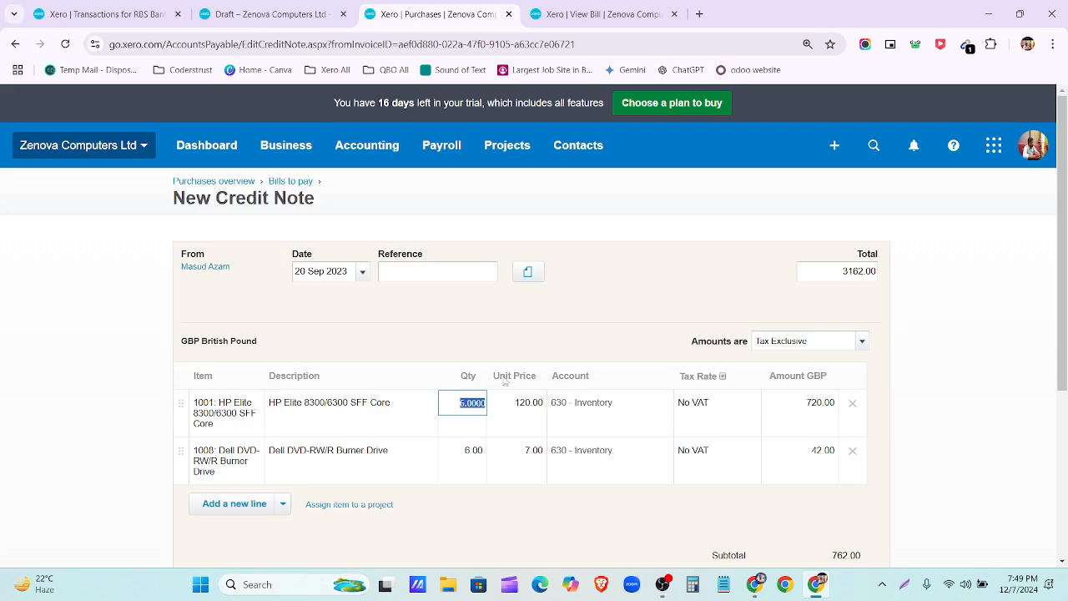
{"action": "left_click", "coordinate": [470, 451]}
{"action": "type", "text": "1"}
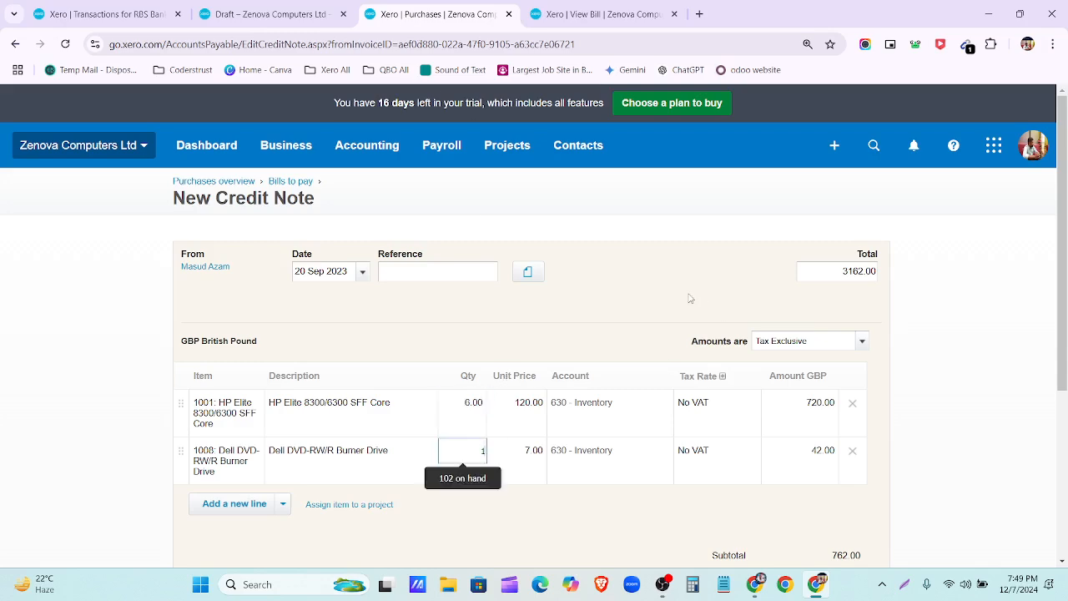
{"action": "left_click", "coordinate": [676, 302]}
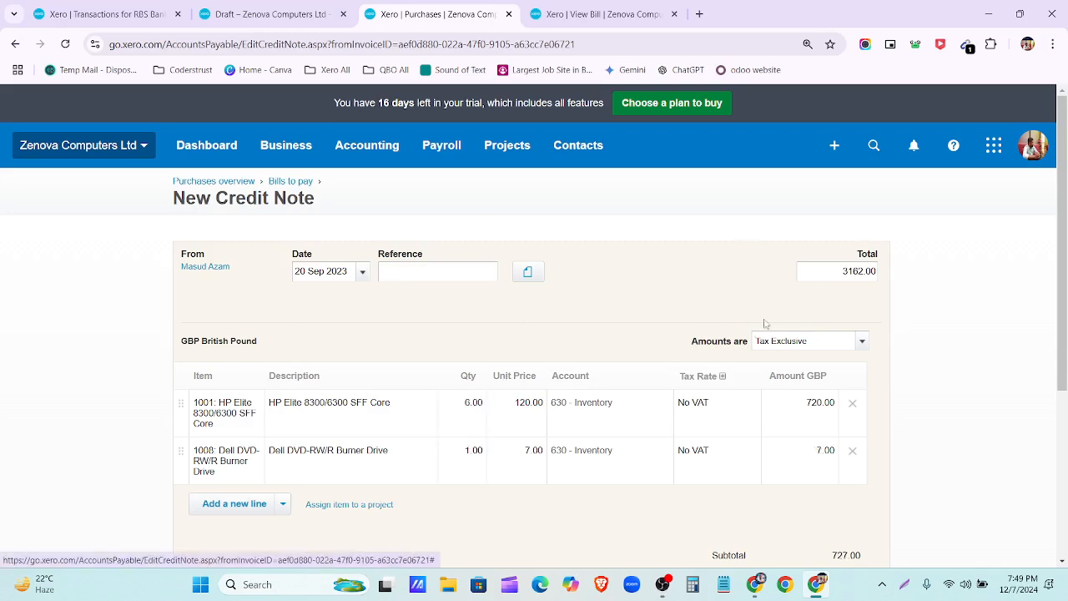
{"action": "scroll", "coordinate": [763, 322], "scroll_direction": "down", "scroll_amount": 3}
{"action": "scroll", "coordinate": [824, 423], "scroll_direction": "up", "scroll_amount": 3}
{"action": "left_click", "coordinate": [598, 14]}
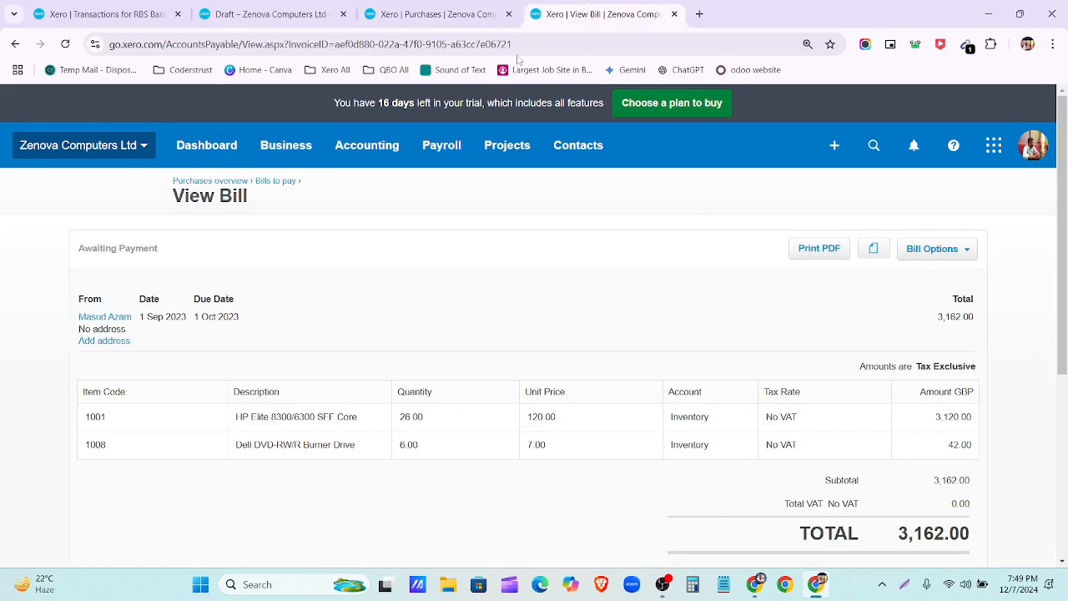
{"action": "left_click", "coordinate": [476, 15]}
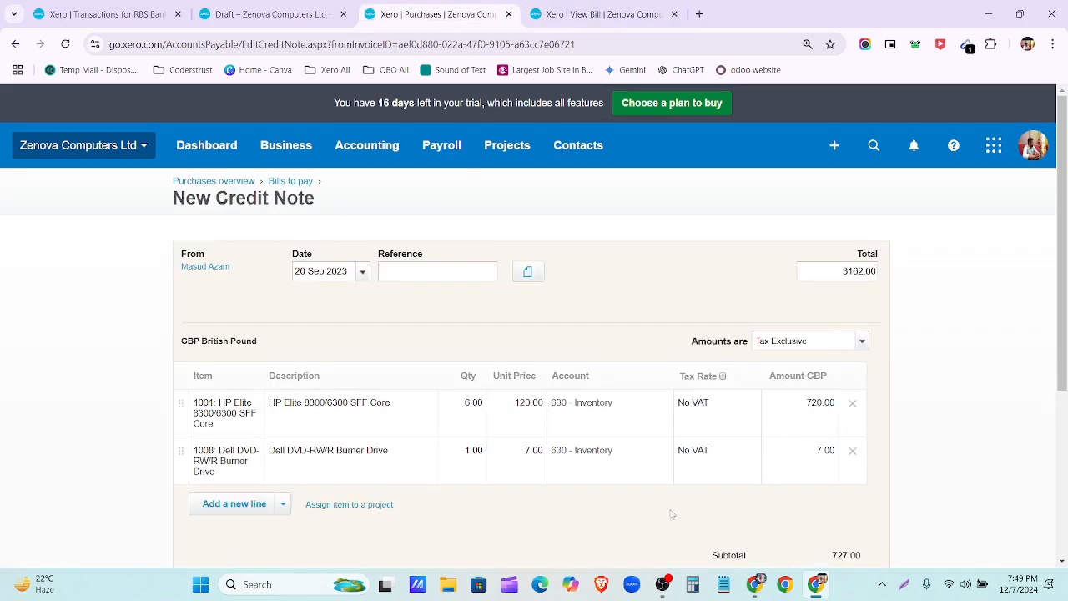
Step: Replace the 3162.00 Total with the calculated 727.00 and approve the credit note
{"action": "scroll", "coordinate": [954, 459], "scroll_direction": "down", "scroll_amount": 3}
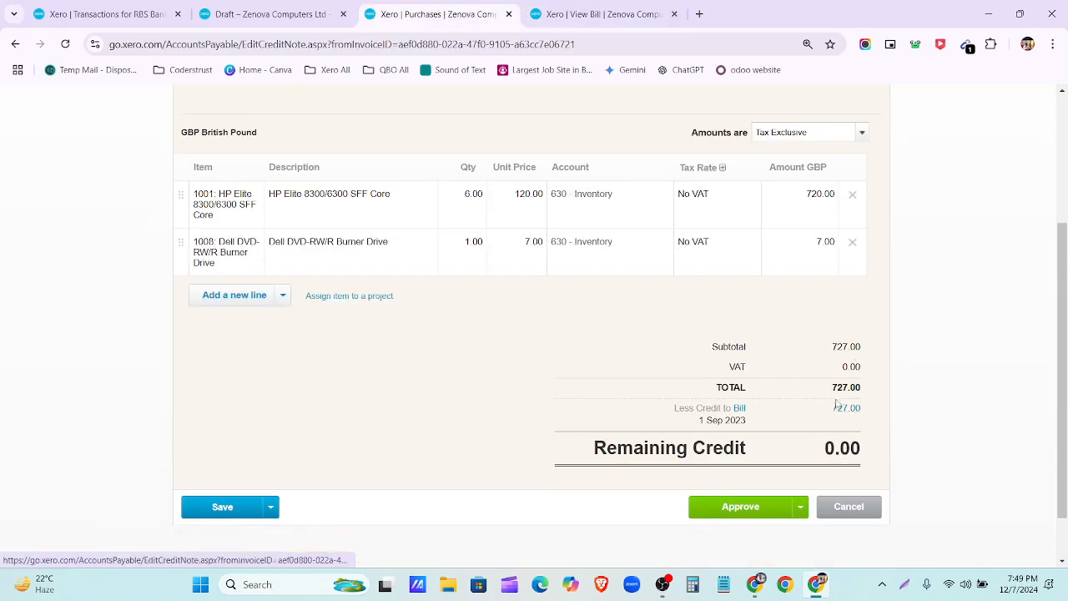
{"action": "scroll", "coordinate": [853, 392], "scroll_direction": "up", "scroll_amount": 3}
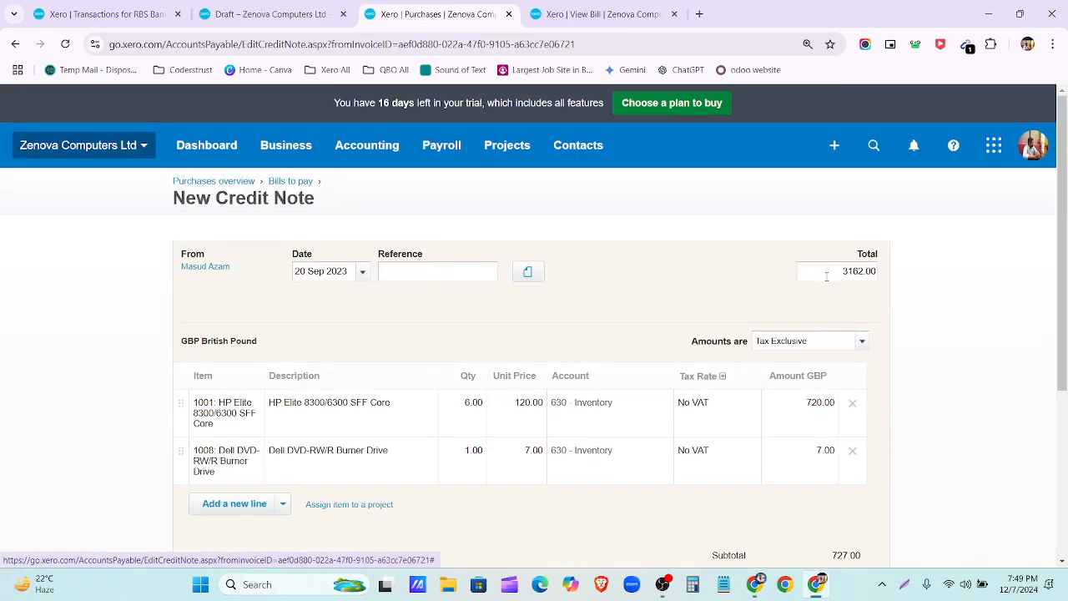
{"action": "left_click_drag", "start_coordinate": [841, 272], "coordinate": [887, 278]}
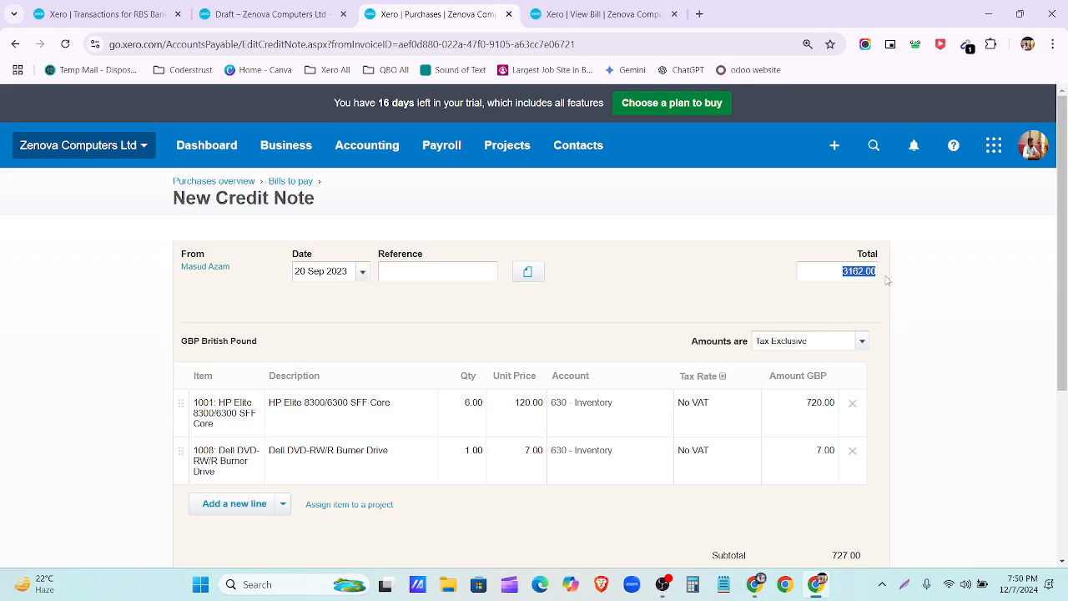
{"action": "scroll", "coordinate": [909, 302], "scroll_direction": "down", "scroll_amount": 3}
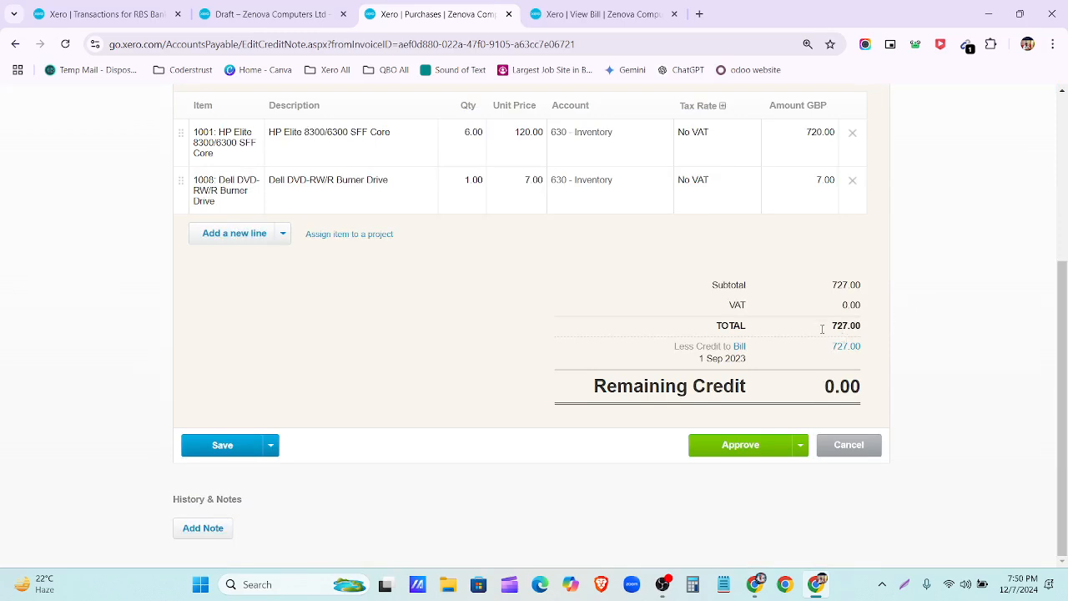
{"action": "left_click_drag", "start_coordinate": [822, 328], "coordinate": [863, 330]}
{"action": "key", "text": "ctrl+c"}
{"action": "scroll", "coordinate": [865, 305], "scroll_direction": "up", "scroll_amount": 3}
{"action": "left_click_drag", "start_coordinate": [841, 271], "coordinate": [917, 278]}
{"action": "key", "text": "ctrl+v"}
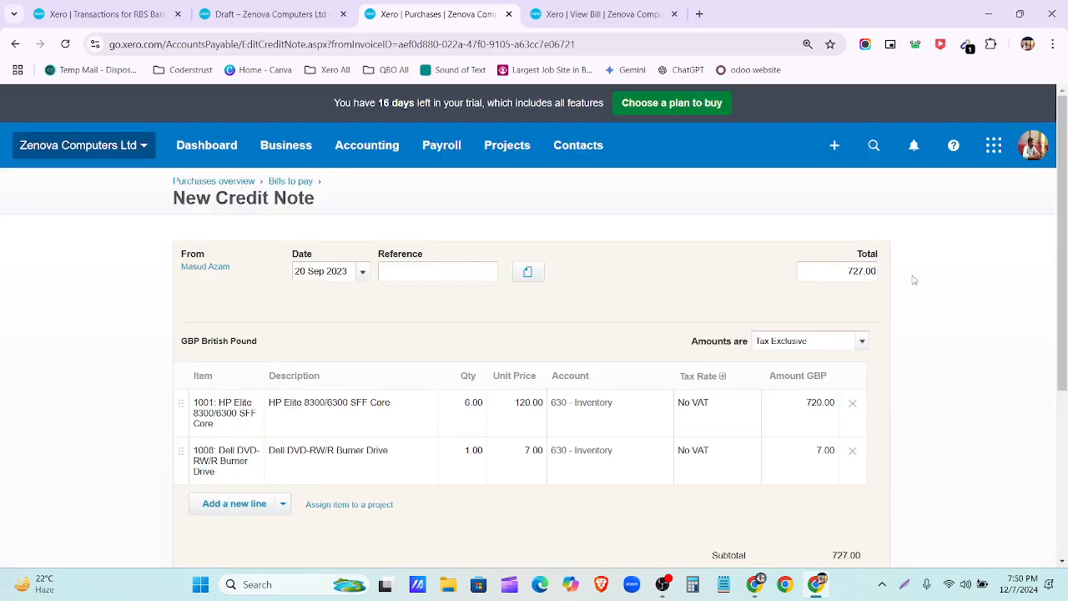
{"action": "scroll", "coordinate": [848, 403], "scroll_direction": "down", "scroll_amount": 3}
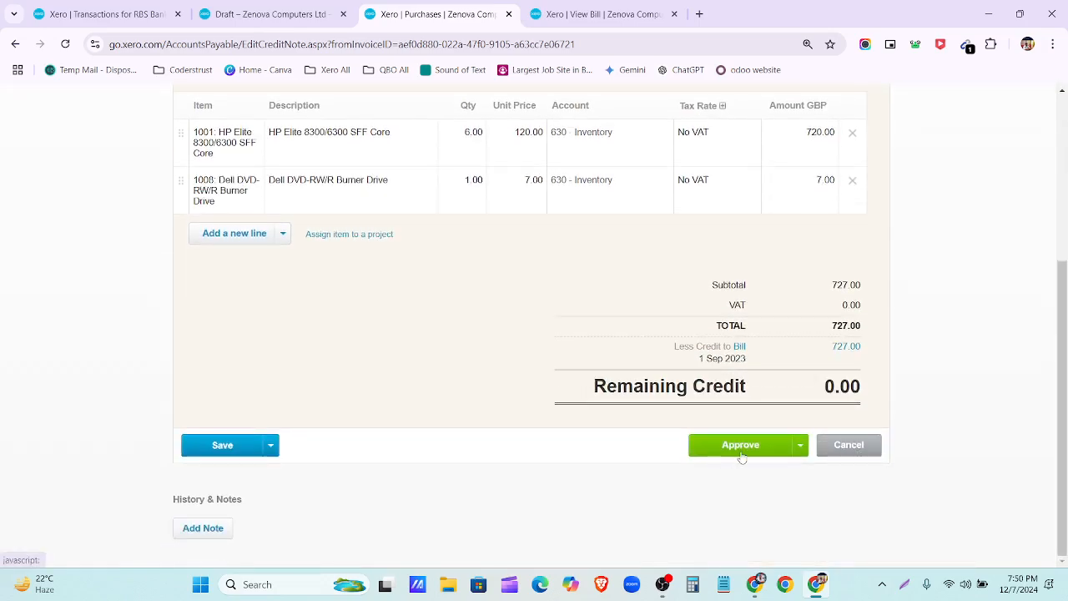
{"action": "left_click", "coordinate": [272, 449]}
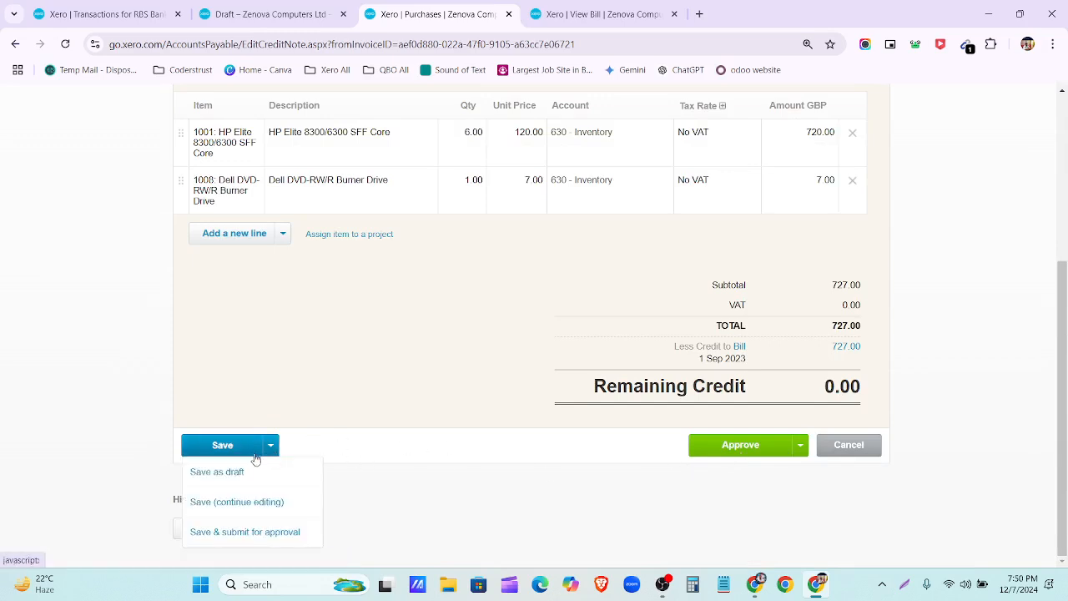
{"action": "left_click", "coordinate": [733, 453]}
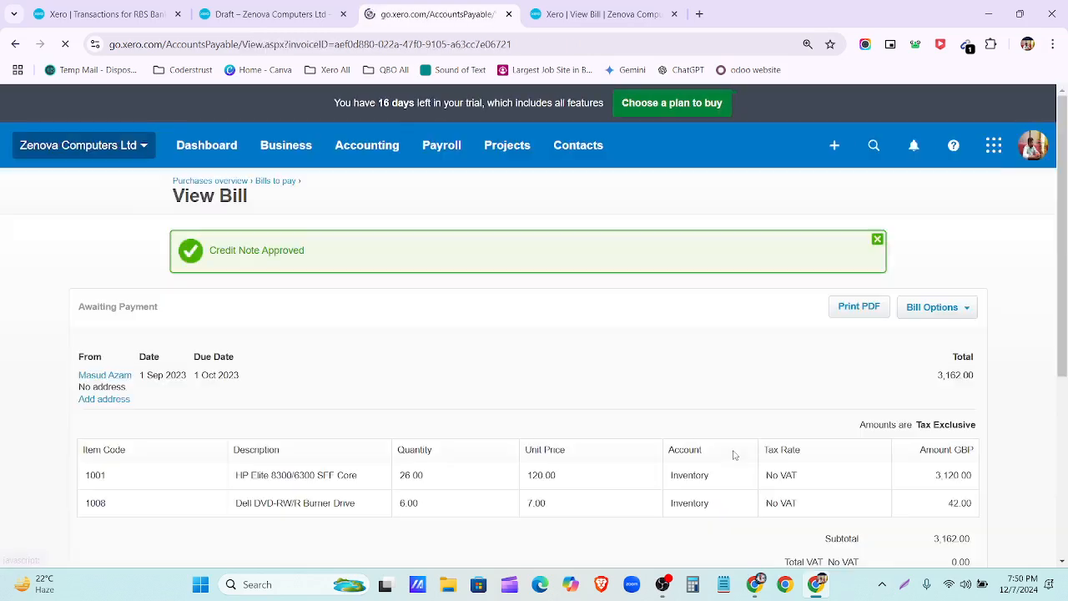
Step: Close the Credit Note Approved banner and bring up the Date Paid calendar for the 2,435.00 payment
{"action": "scroll", "coordinate": [732, 453], "scroll_direction": "down", "scroll_amount": 8}
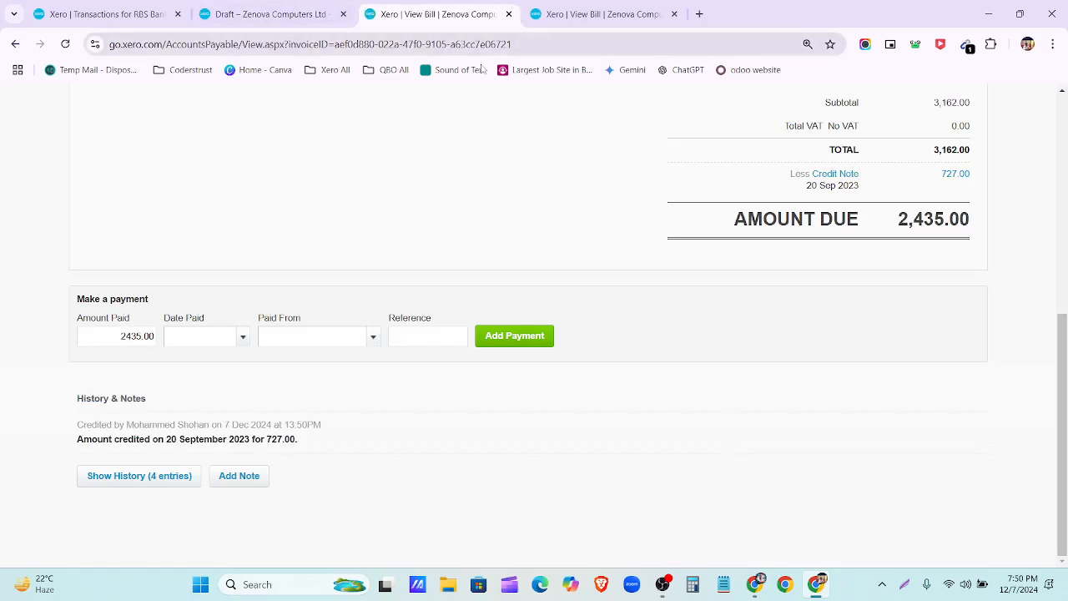
{"action": "scroll", "coordinate": [617, 226], "scroll_direction": "up", "scroll_amount": 8}
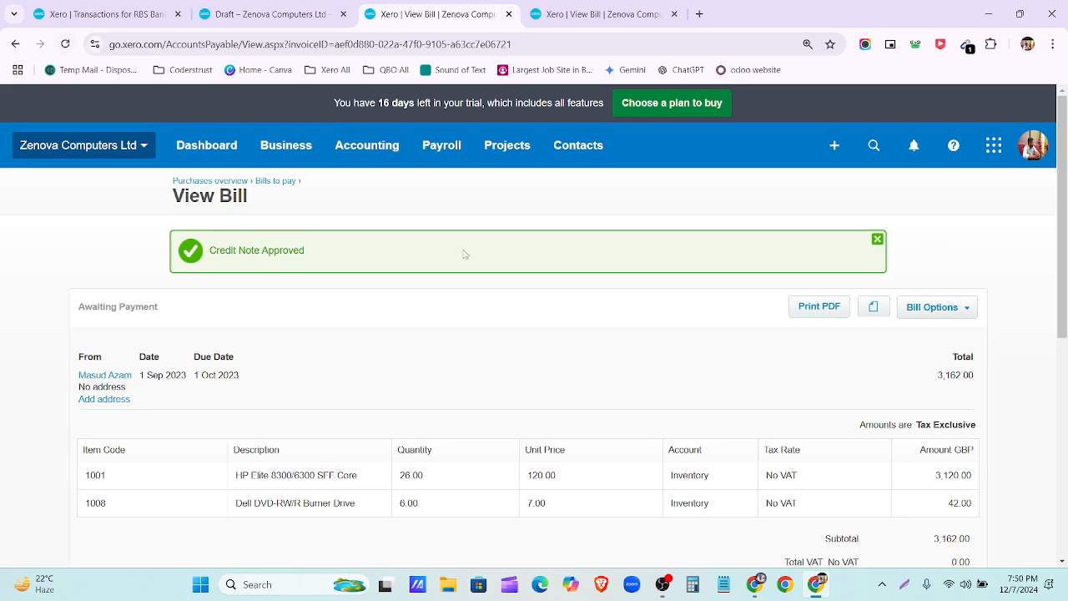
{"action": "left_click", "coordinate": [877, 240]}
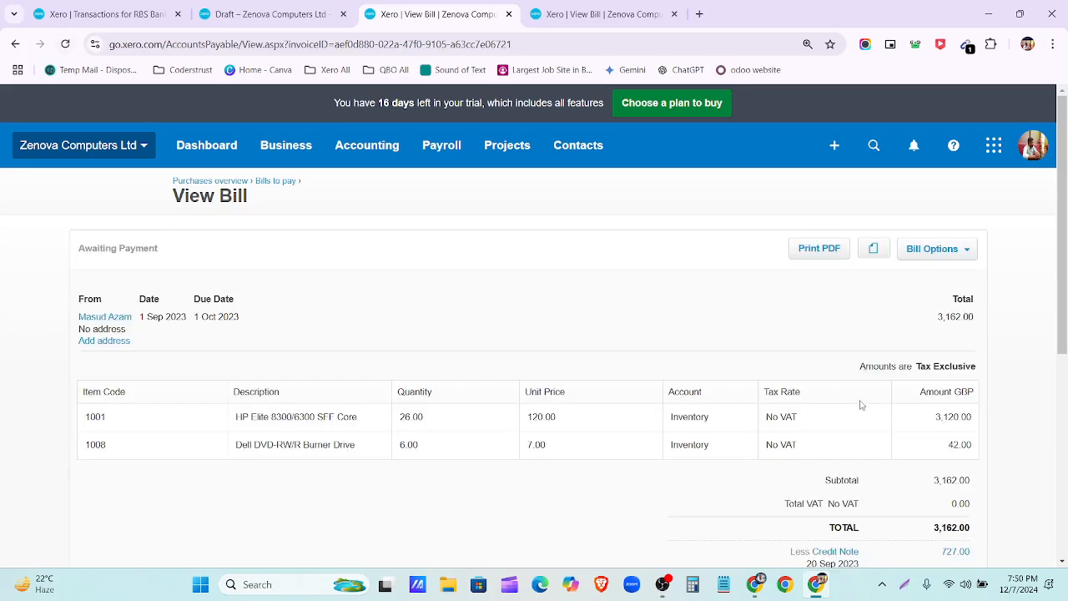
{"action": "scroll", "coordinate": [863, 403], "scroll_direction": "down", "scroll_amount": 2}
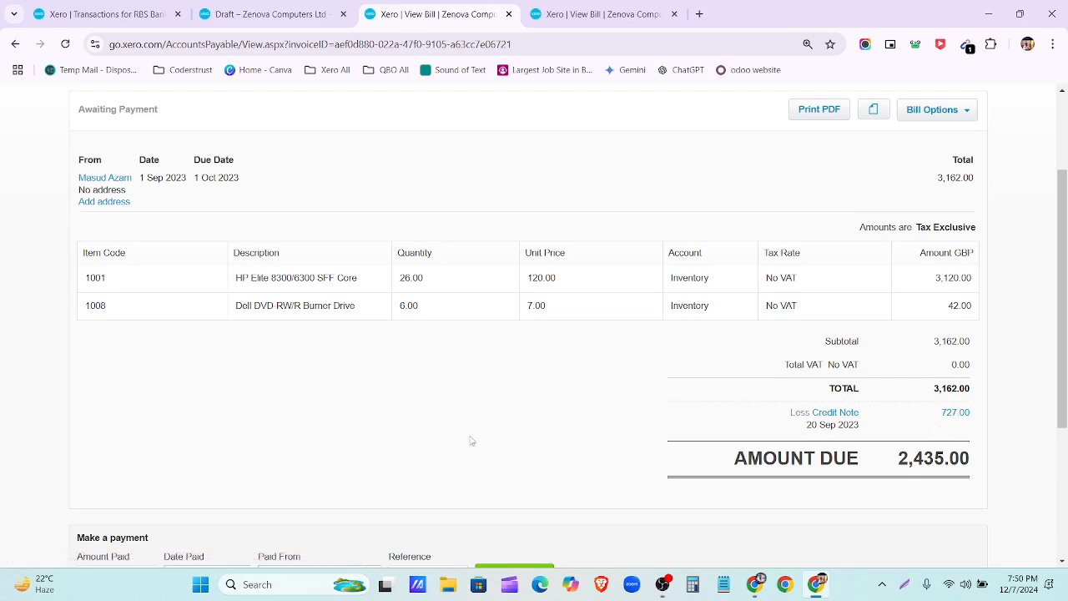
{"action": "scroll", "coordinate": [463, 436], "scroll_direction": "down", "scroll_amount": 2}
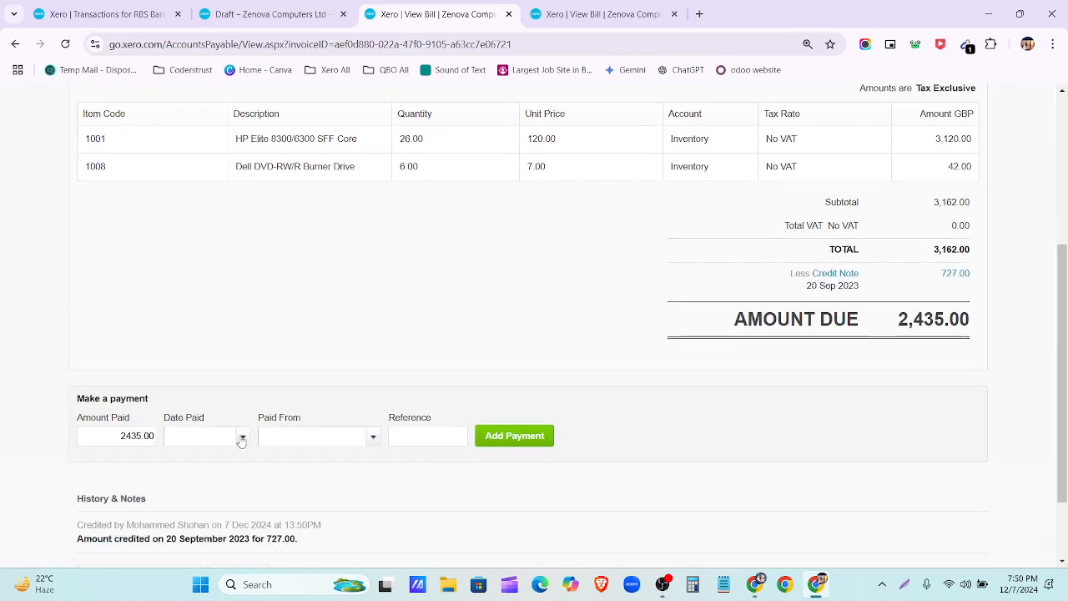
{"action": "left_click", "coordinate": [241, 439]}
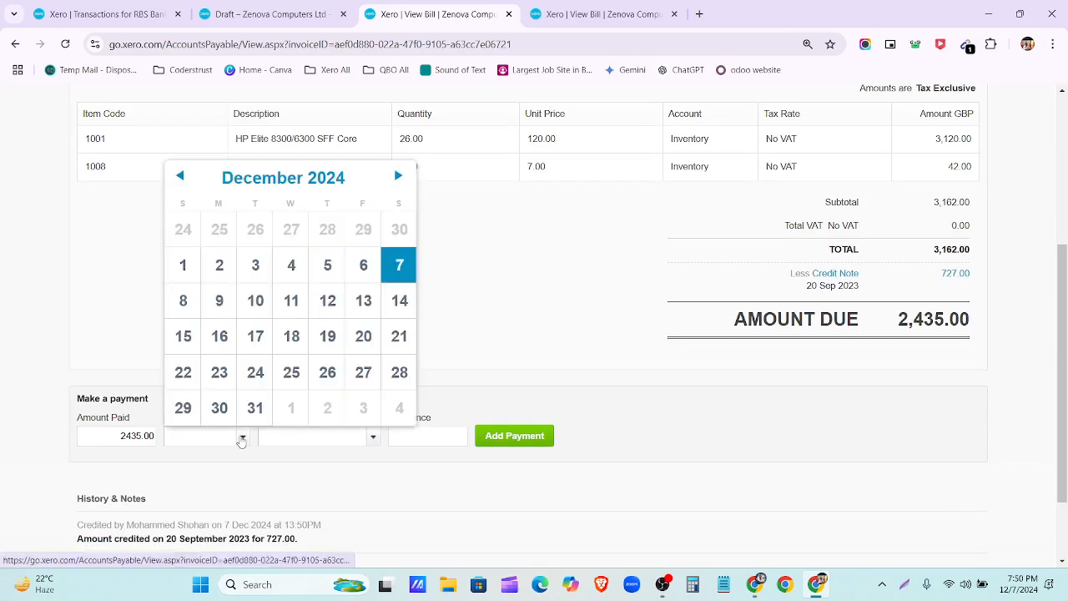
Step: Set the payment date to 1 Oct 2023
{"action": "left_click", "coordinate": [283, 177]}
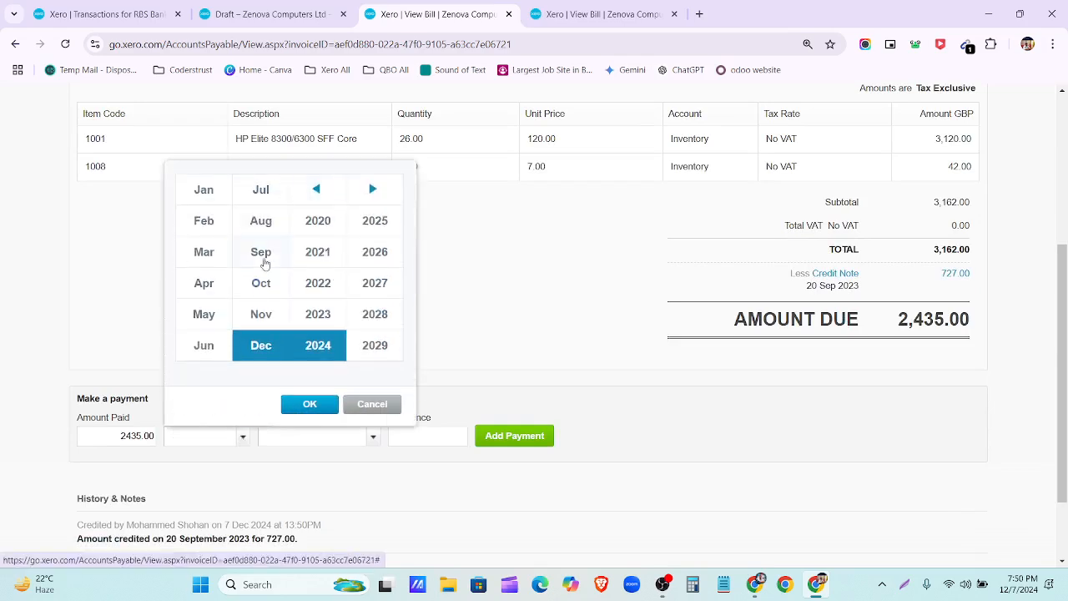
{"action": "left_click", "coordinate": [261, 254]}
{"action": "left_click", "coordinate": [317, 316]}
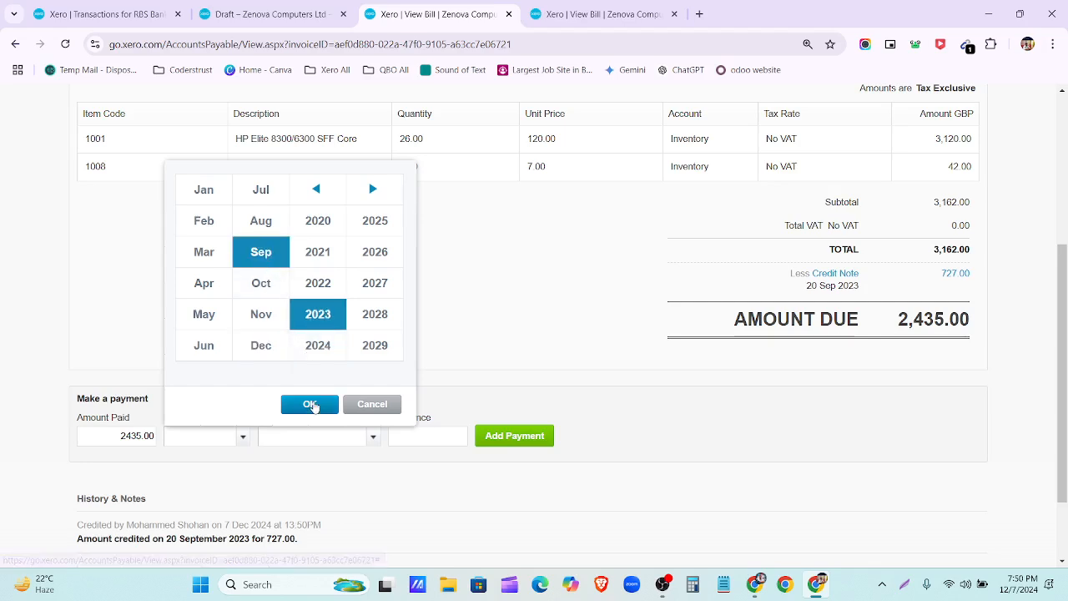
{"action": "left_click", "coordinate": [310, 404]}
{"action": "left_click", "coordinate": [284, 177]}
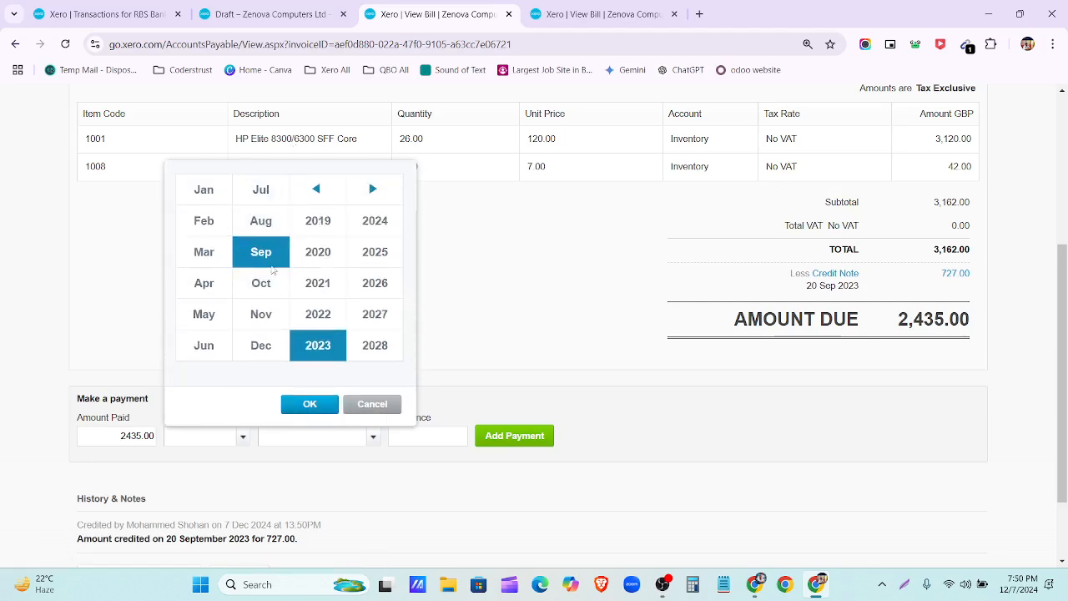
{"action": "left_click", "coordinate": [261, 284]}
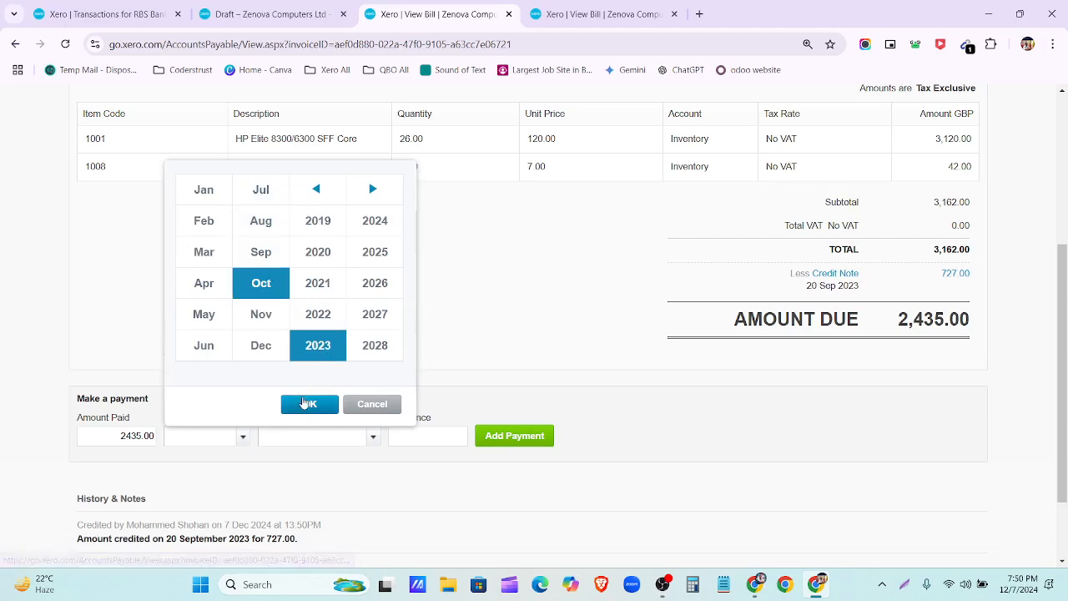
{"action": "left_click", "coordinate": [309, 404]}
{"action": "left_click", "coordinate": [180, 265]}
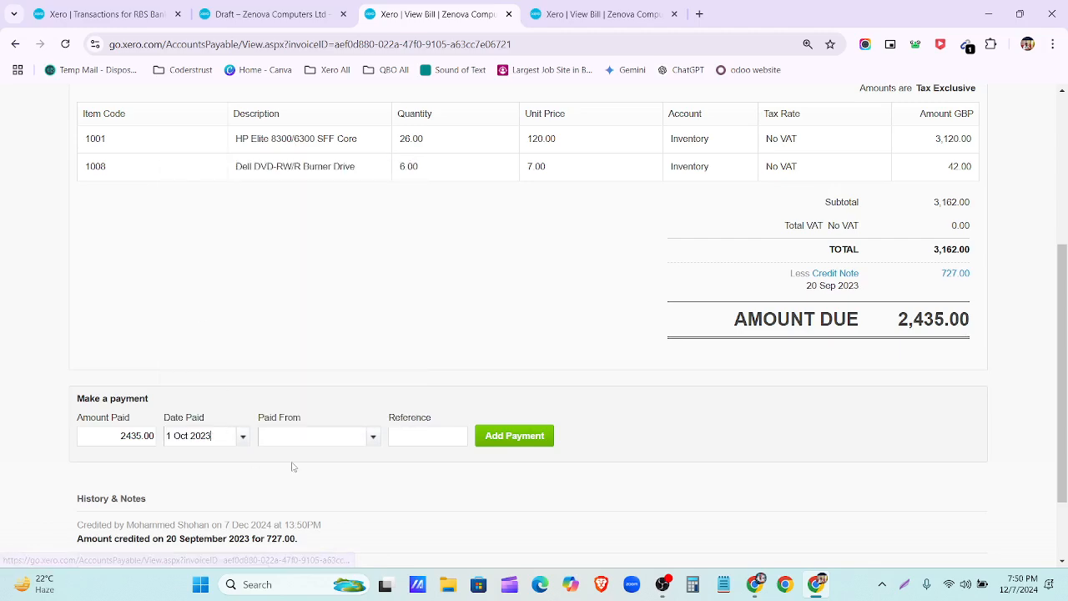
Step: Pay the 2,435.00 from 815 - RBS Bank-Checking and record the payment
{"action": "left_click", "coordinate": [373, 438]}
{"action": "scroll", "coordinate": [362, 469], "scroll_direction": "down", "scroll_amount": 3}
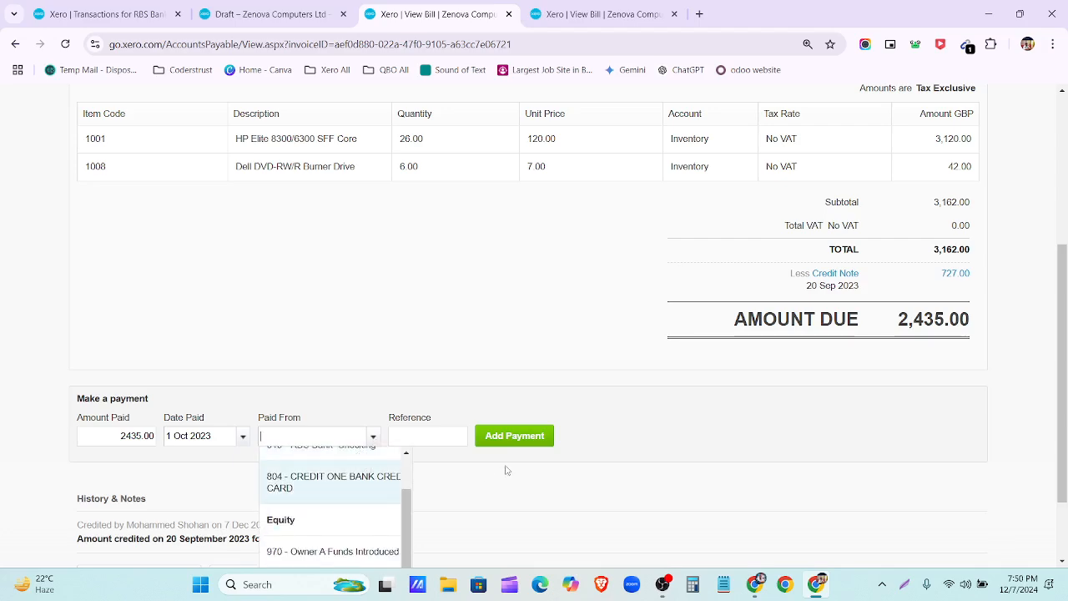
{"action": "scroll", "coordinate": [505, 471], "scroll_direction": "down", "scroll_amount": 1}
{"action": "scroll", "coordinate": [334, 450], "scroll_direction": "up", "scroll_amount": 2}
{"action": "left_click", "coordinate": [310, 424]}
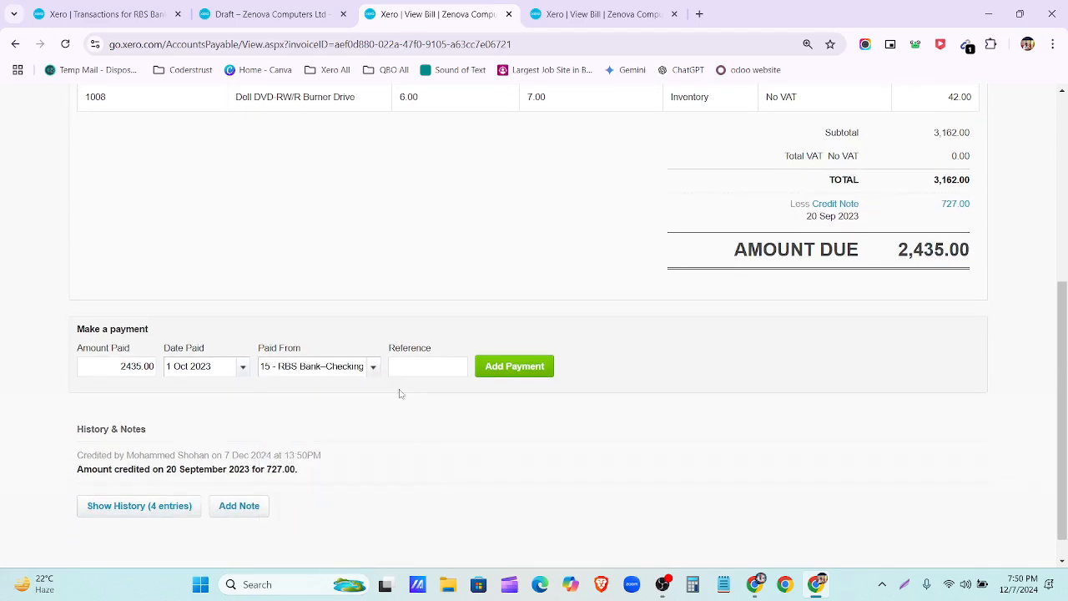
{"action": "left_click", "coordinate": [520, 375]}
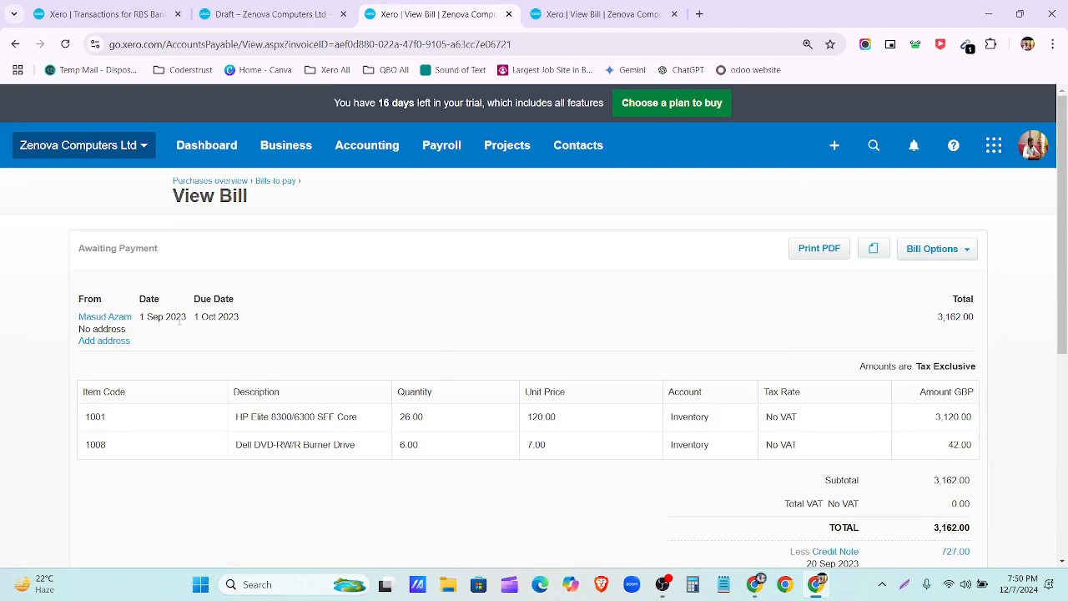
{"action": "scroll", "coordinate": [277, 327], "scroll_direction": "down", "scroll_amount": 4}
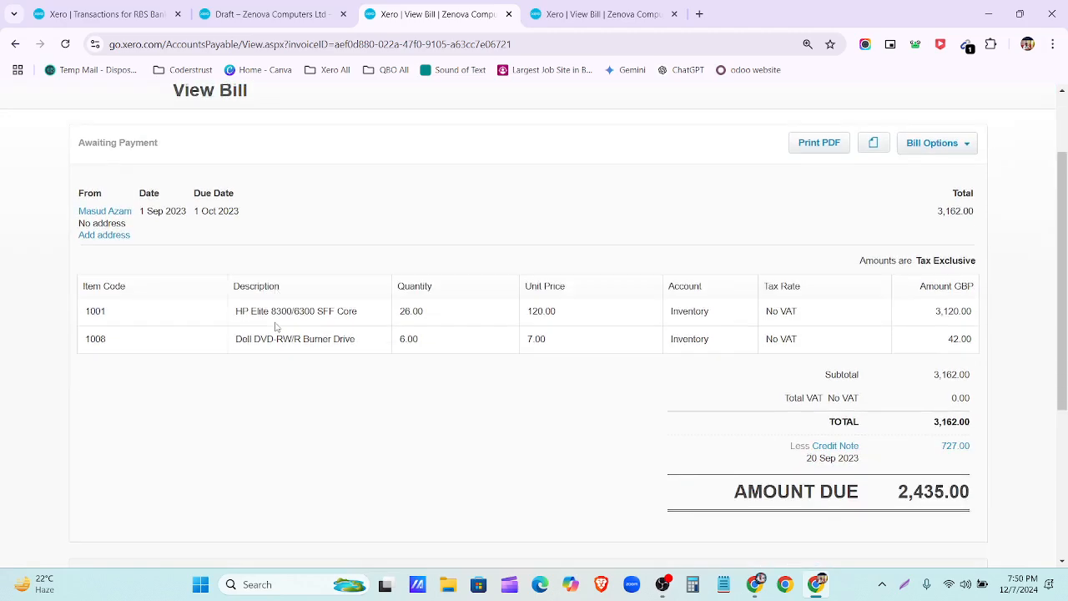
{"action": "left_click", "coordinate": [513, 366]}
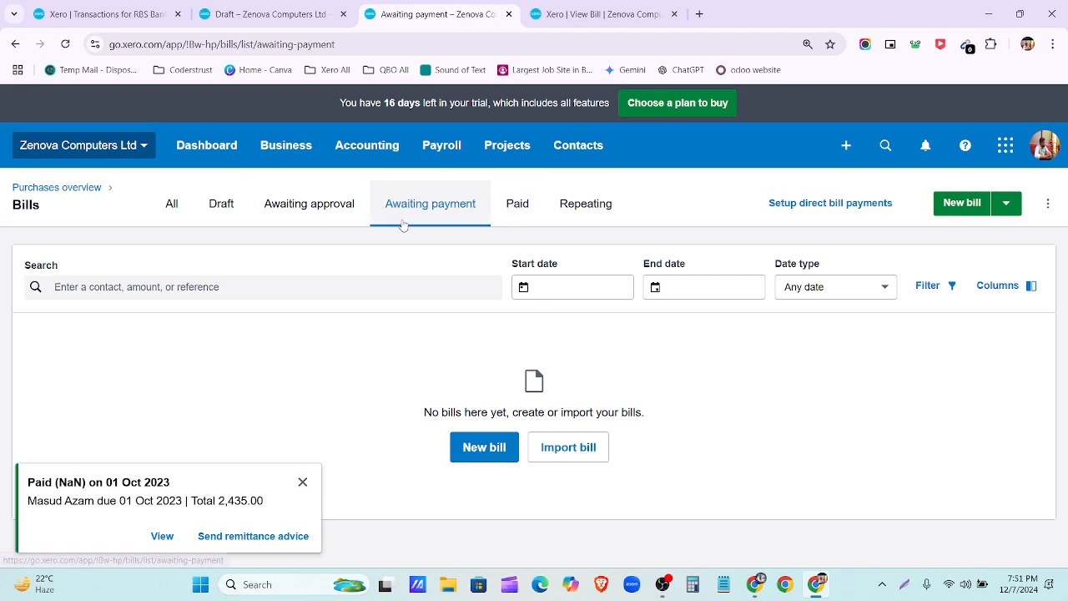
Step: Check the Paid bills, then list all bills and expand the New bill options
{"action": "left_click", "coordinate": [517, 205]}
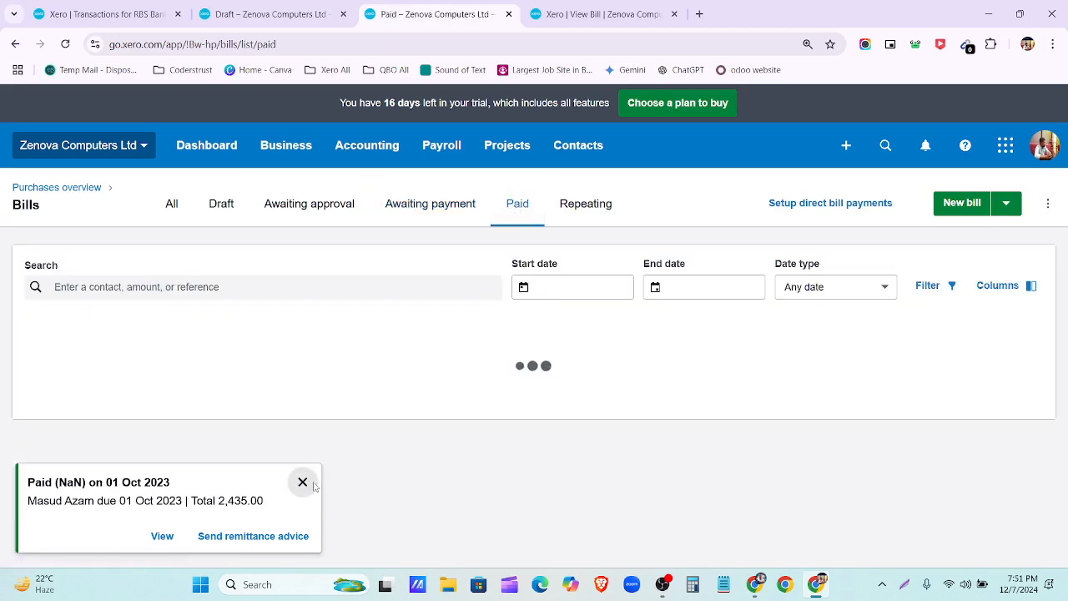
{"action": "left_click", "coordinate": [302, 482]}
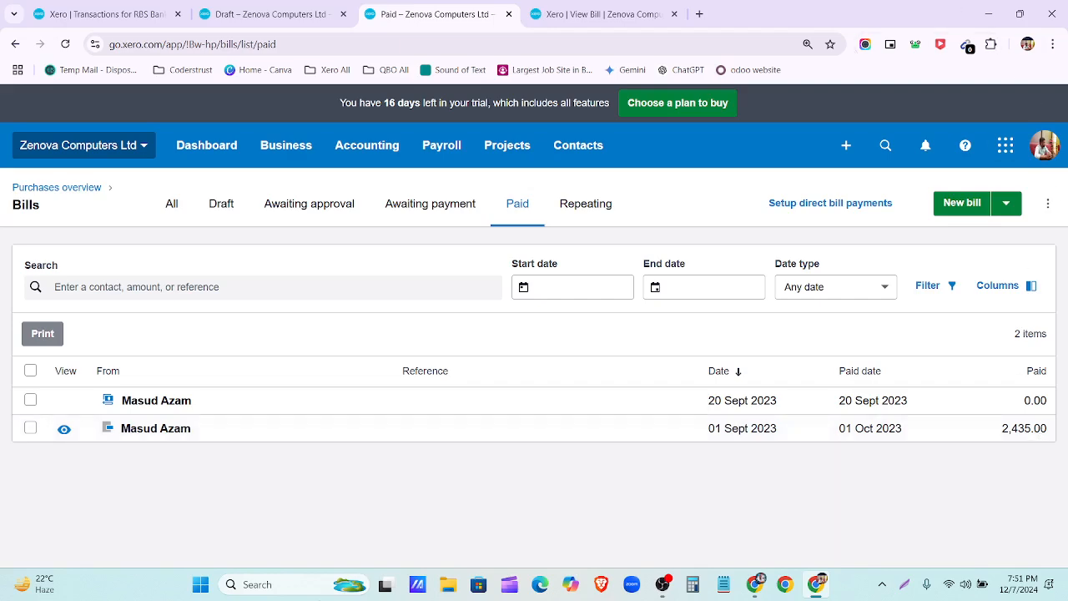
{"action": "left_click", "coordinate": [173, 207]}
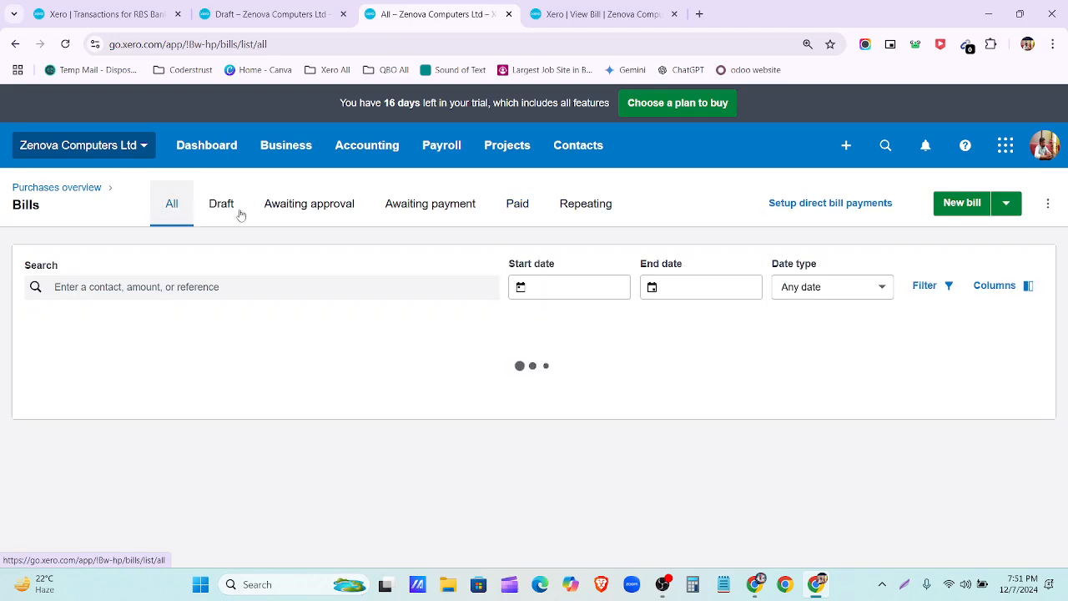
{"action": "left_click", "coordinate": [1005, 207]}
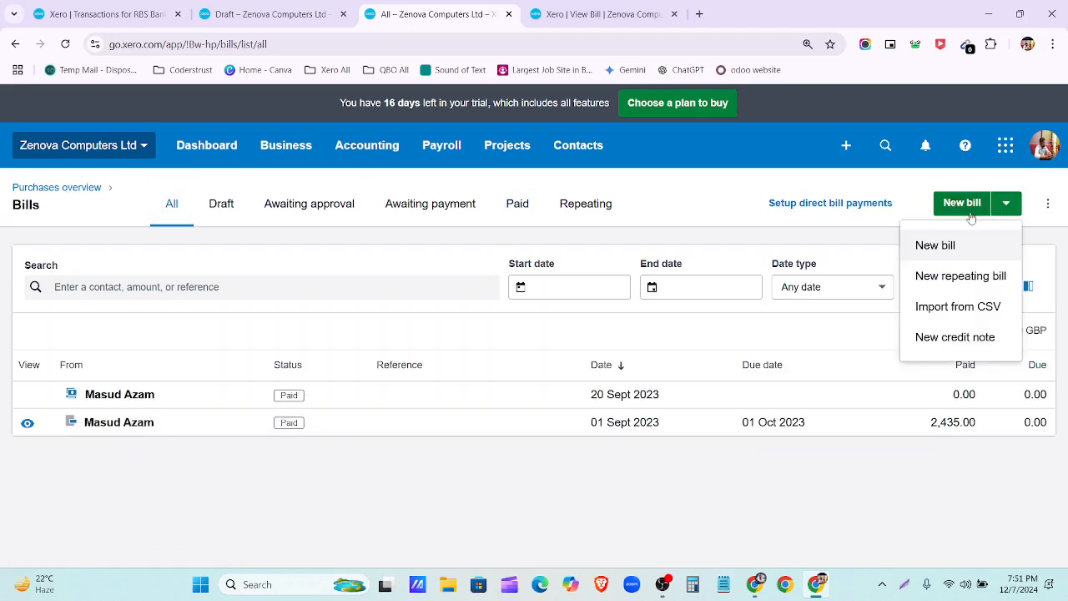
Step: Start a new bill and add the supplier's name as a new contact
{"action": "left_click", "coordinate": [961, 210]}
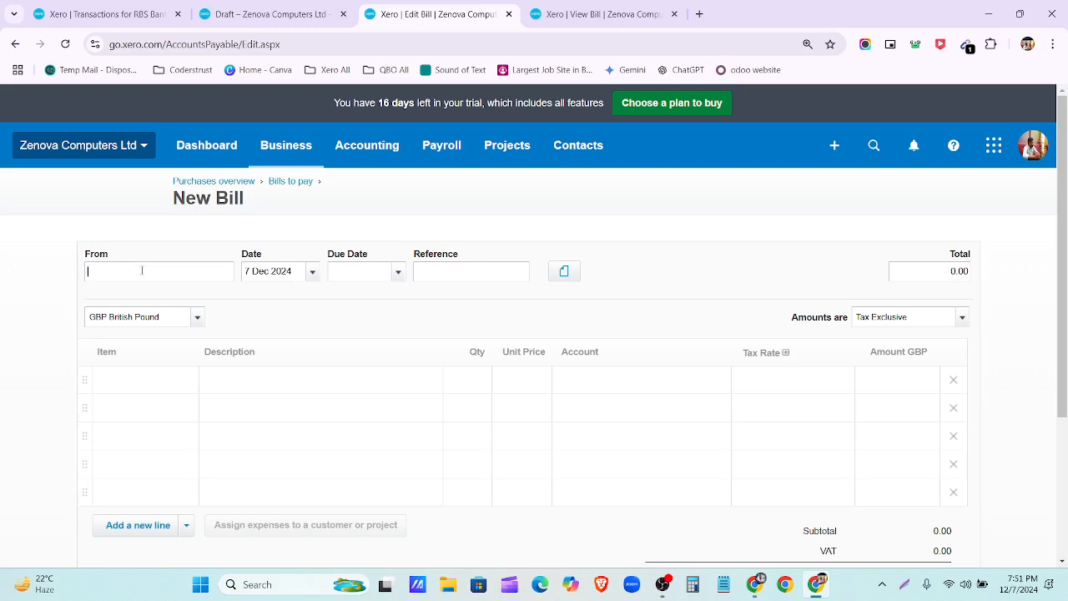
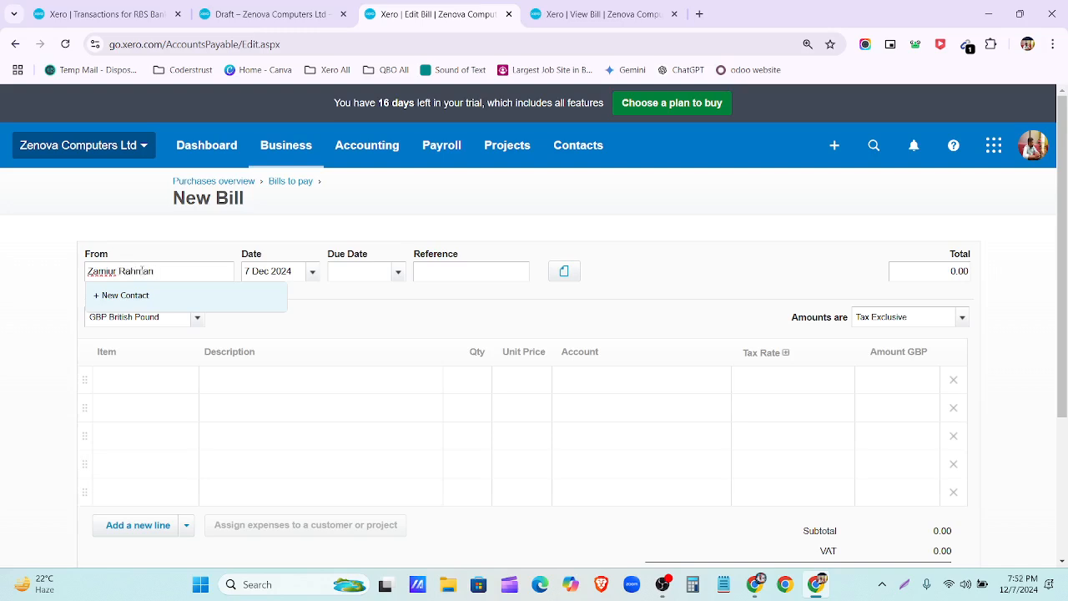
{"action": "key", "text": "Tab"}
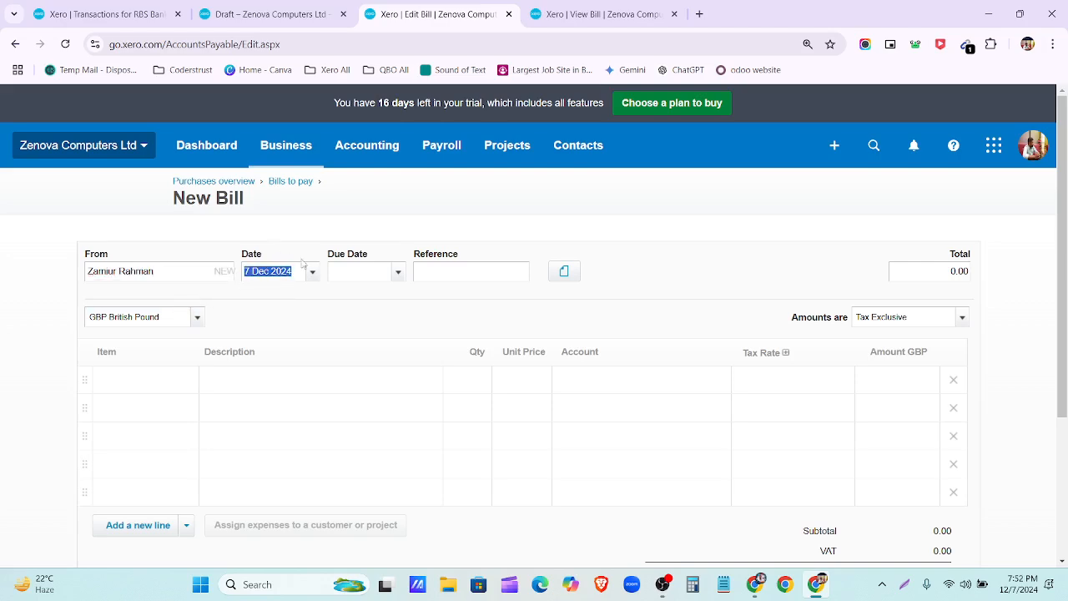
Step: Set the bill date to 2 Aug 2023
{"action": "left_click", "coordinate": [313, 272]}
{"action": "left_click", "coordinate": [367, 294]}
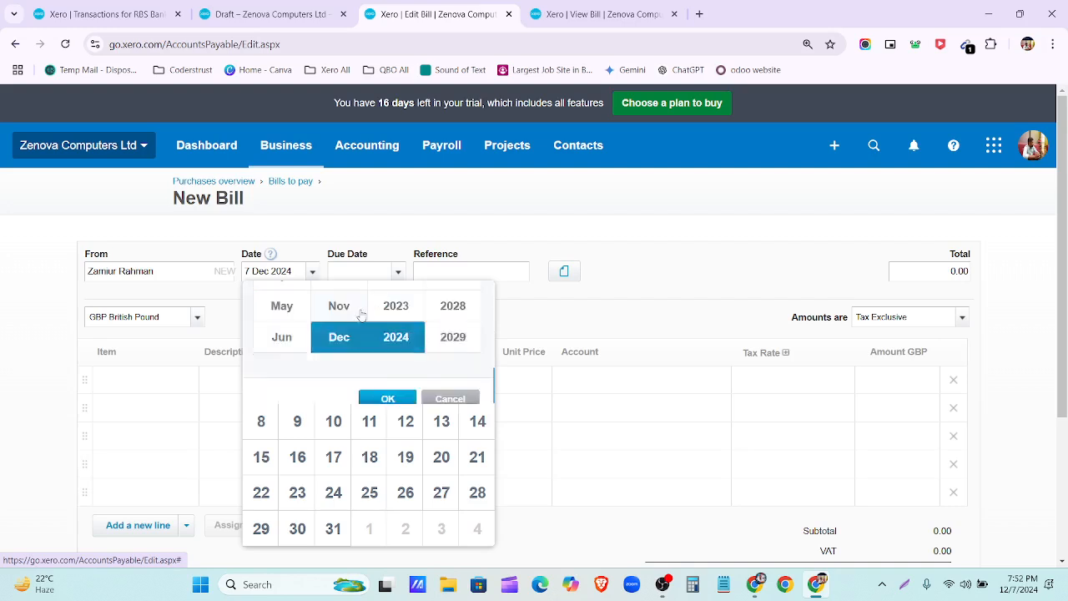
{"action": "left_click", "coordinate": [346, 349]}
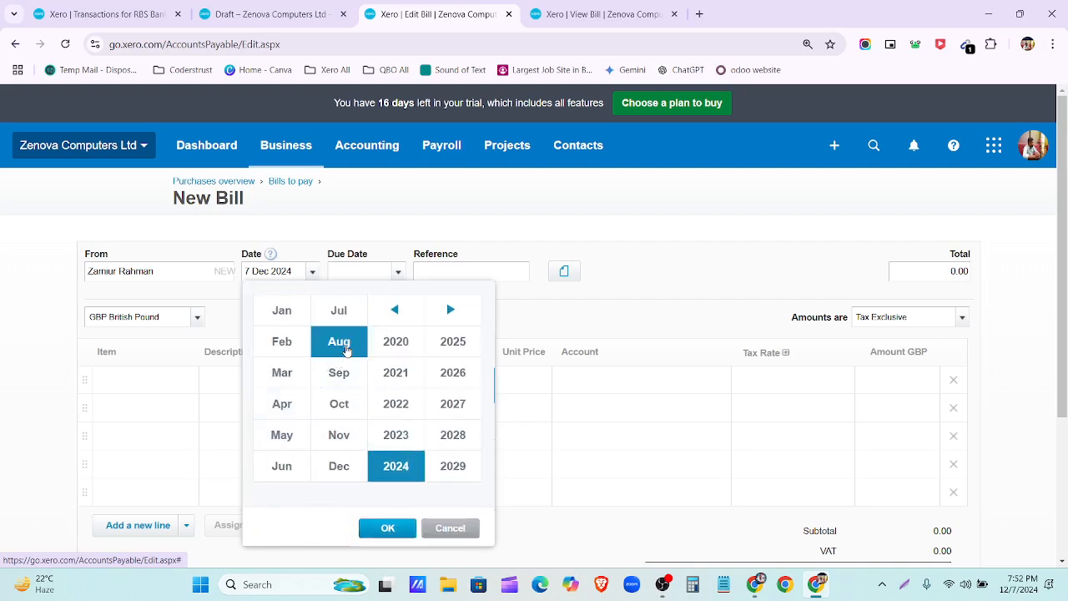
{"action": "left_click", "coordinate": [402, 436]}
{"action": "left_click", "coordinate": [399, 529]}
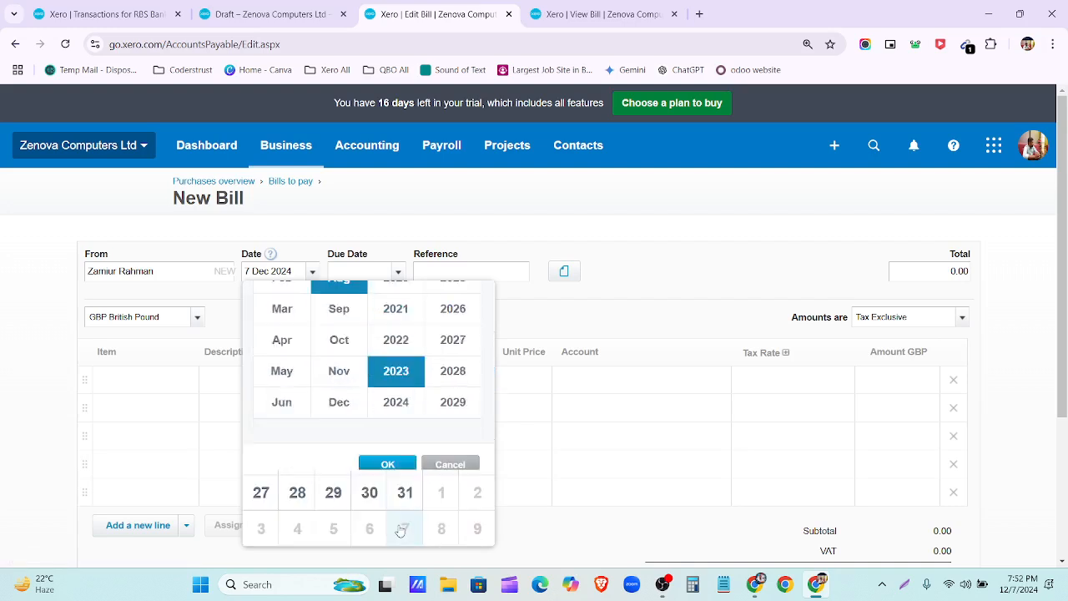
{"action": "left_click", "coordinate": [371, 361]}
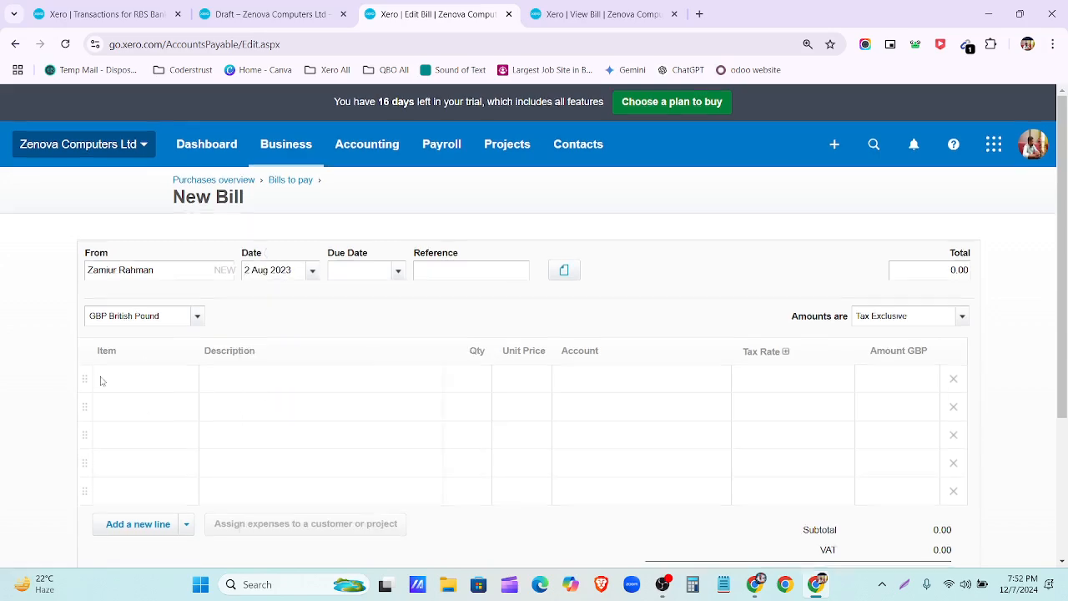
{"action": "scroll", "coordinate": [100, 380], "scroll_direction": "down", "scroll_amount": 2}
Step: Add SSD Hard Drive Caddy Tray Adapter and Dell Latitude E5450 lines with quantities 5 and 30
{"action": "left_click", "coordinate": [159, 242]}
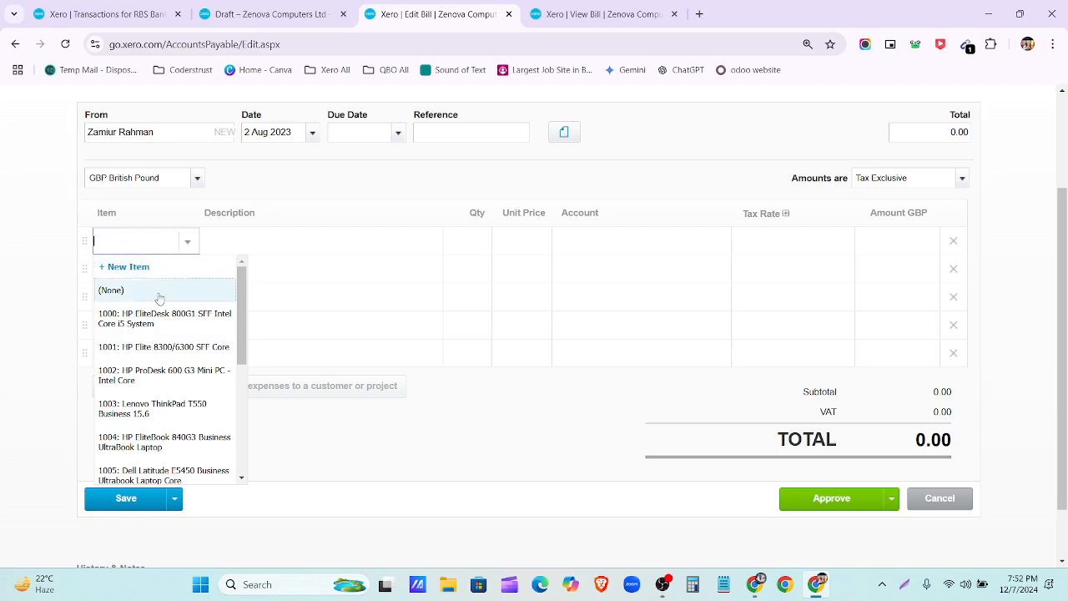
{"action": "scroll", "coordinate": [158, 298], "scroll_direction": "down", "scroll_amount": 3}
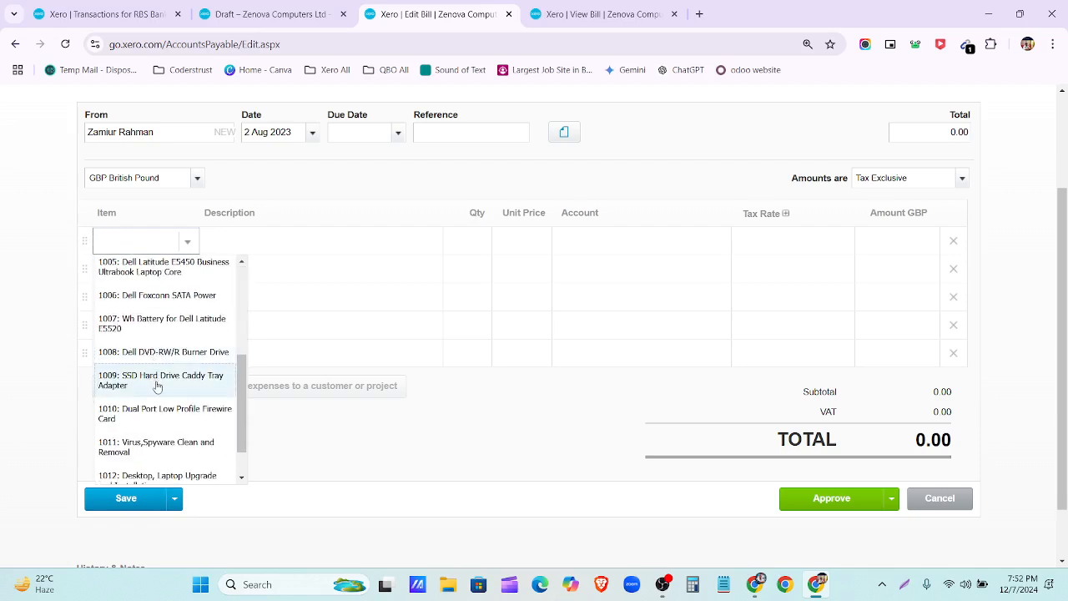
{"action": "left_click", "coordinate": [157, 386]}
{"action": "left_click", "coordinate": [143, 277]}
{"action": "left_click", "coordinate": [188, 279]}
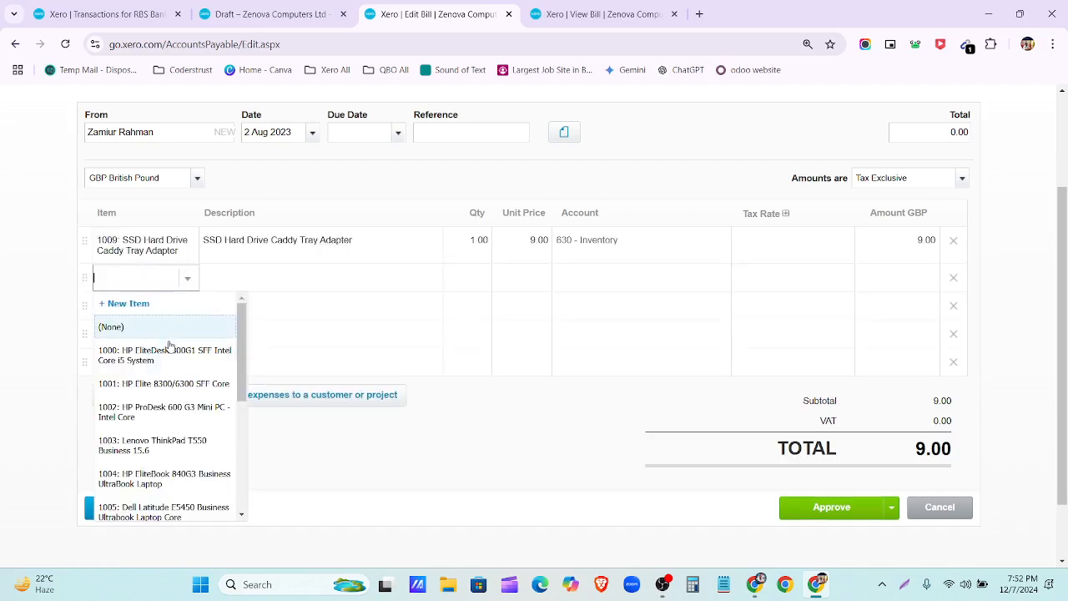
{"action": "scroll", "coordinate": [169, 346], "scroll_direction": "down", "scroll_amount": 3}
{"action": "left_click", "coordinate": [171, 378]}
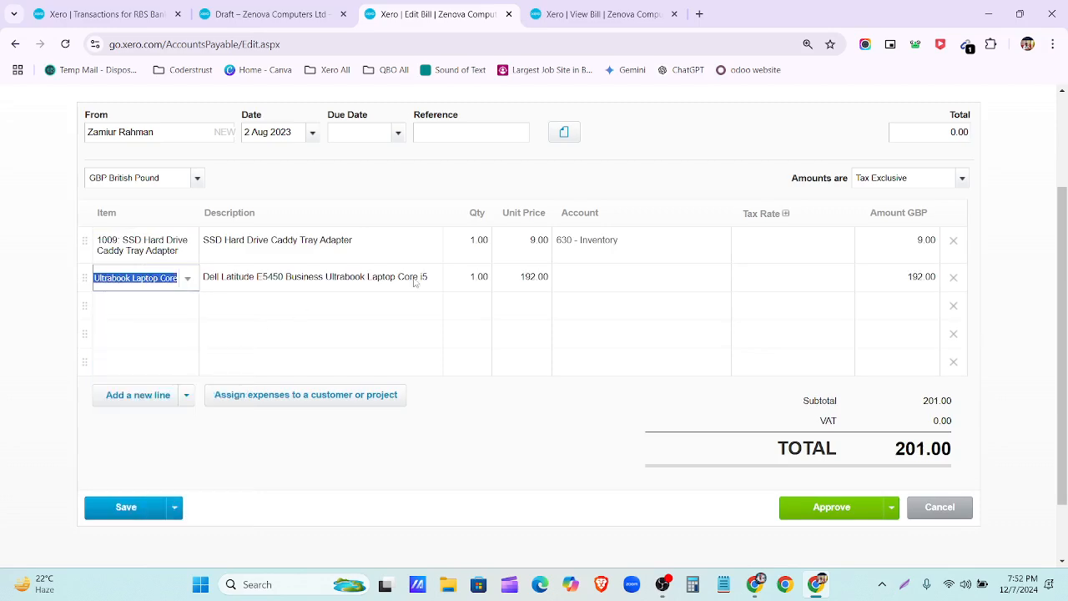
{"action": "scroll", "coordinate": [475, 317], "scroll_direction": "up", "scroll_amount": 1}
{"action": "left_click", "coordinate": [474, 311]}
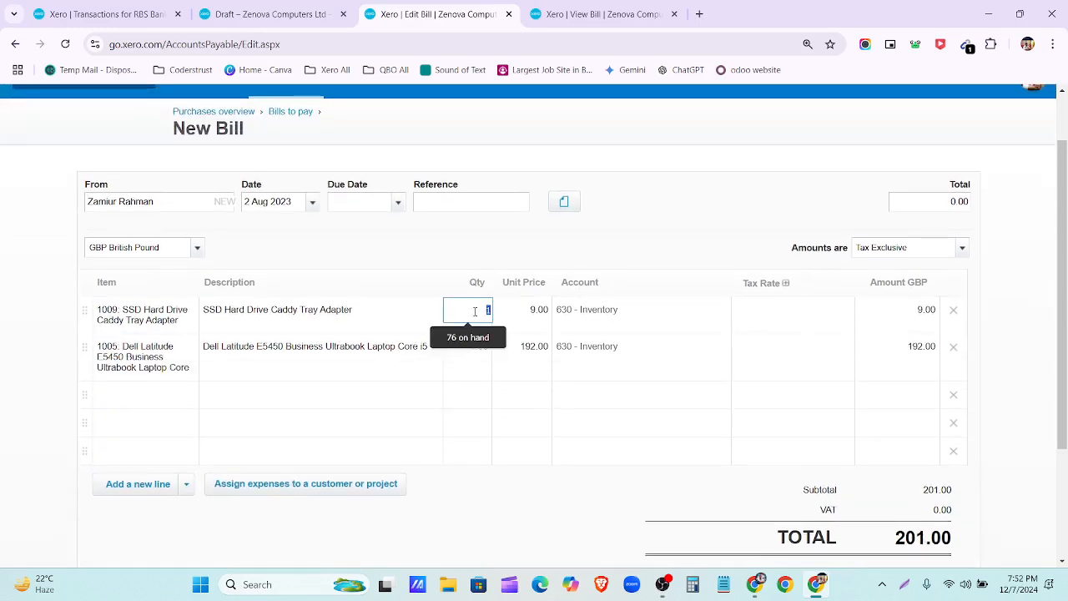
{"action": "type", "text": "5"}
{"action": "left_click", "coordinate": [478, 349]}
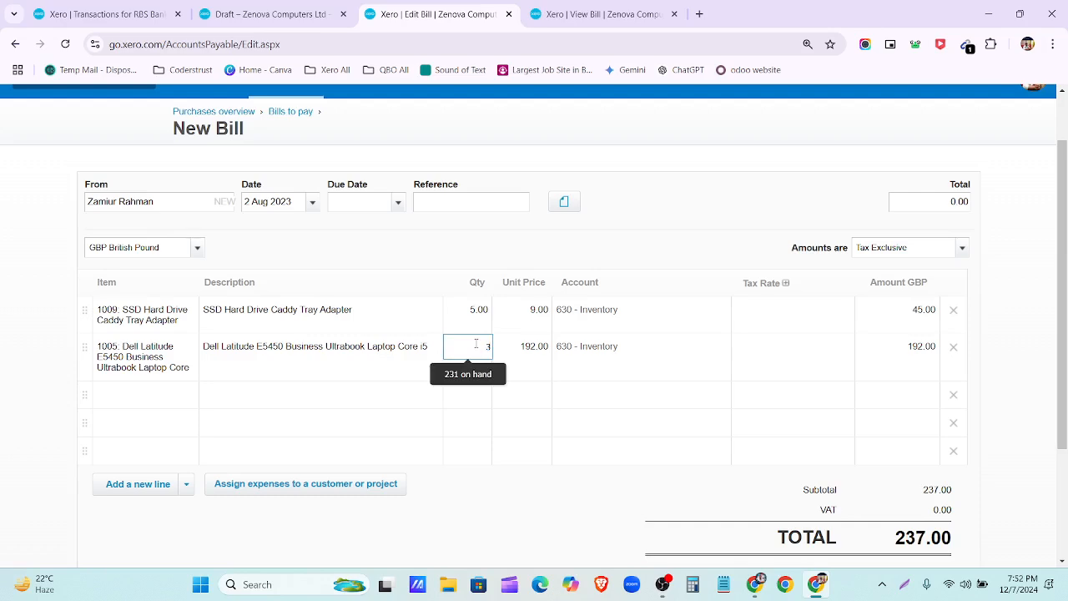
Step: Set both lines to No VAT, remove the empty rows, and try approving the bill
{"action": "left_click", "coordinate": [771, 319]}
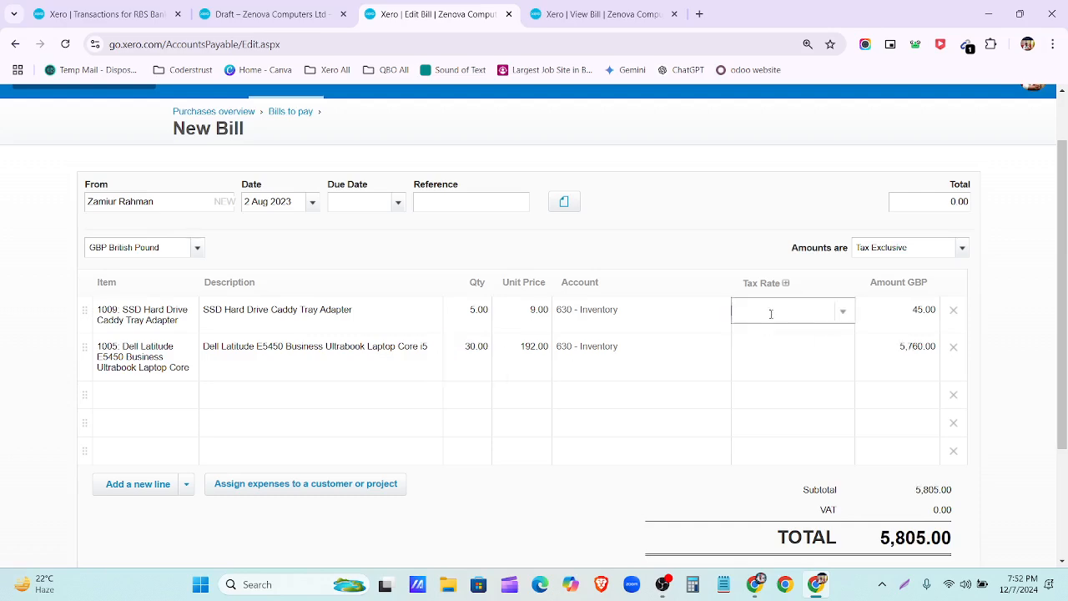
{"action": "left_click", "coordinate": [842, 311]}
{"action": "scroll", "coordinate": [828, 442], "scroll_direction": "down", "scroll_amount": 2}
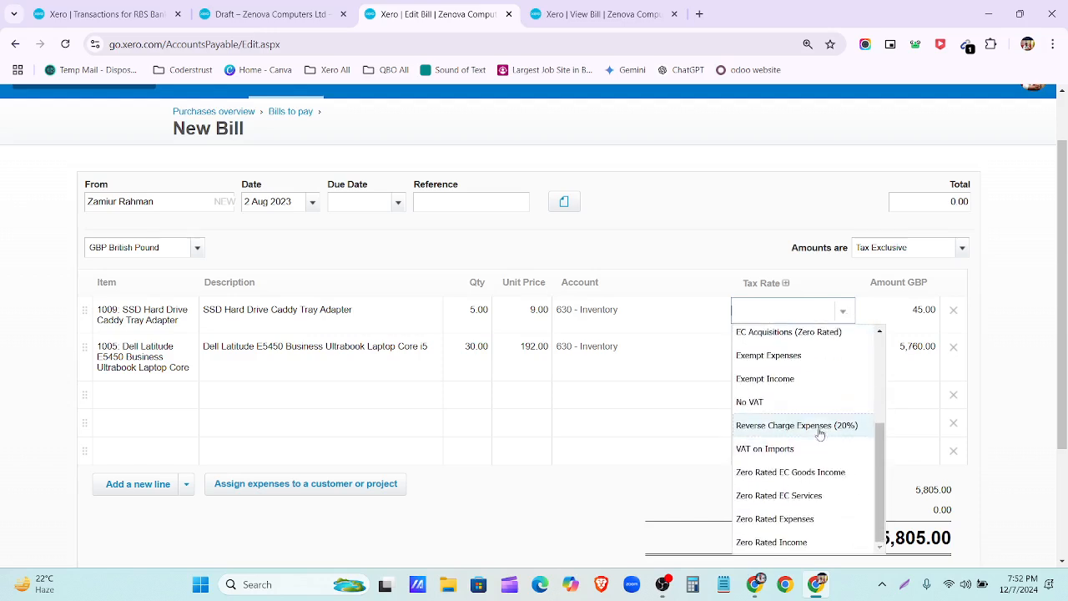
{"action": "left_click", "coordinate": [810, 406]}
{"action": "left_click", "coordinate": [841, 358]}
{"action": "left_click", "coordinate": [841, 359]}
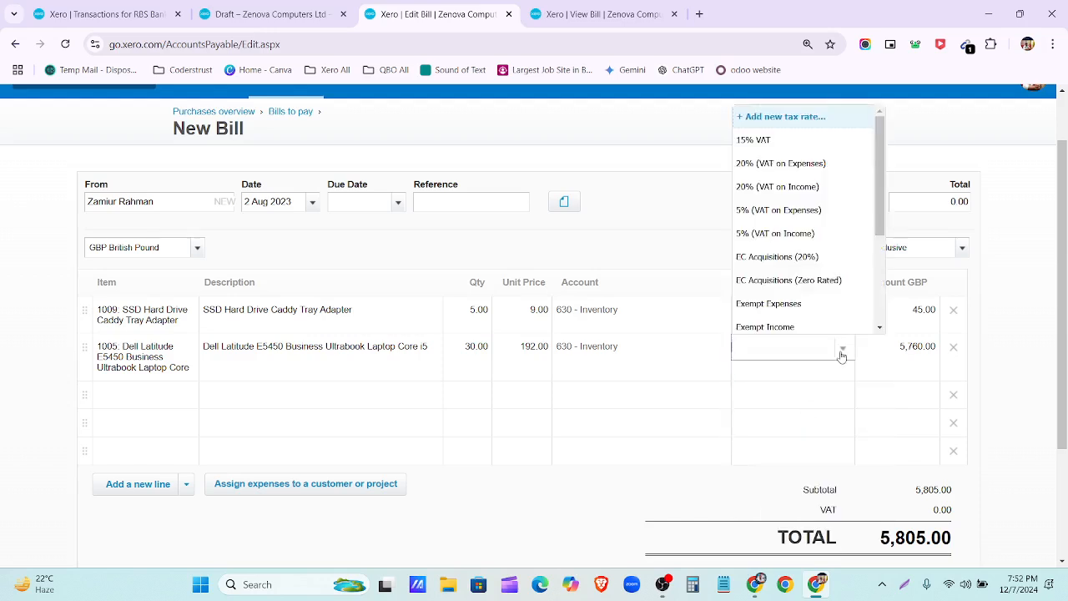
{"action": "scroll", "coordinate": [801, 255], "scroll_direction": "down", "scroll_amount": 3}
{"action": "left_click", "coordinate": [790, 191]}
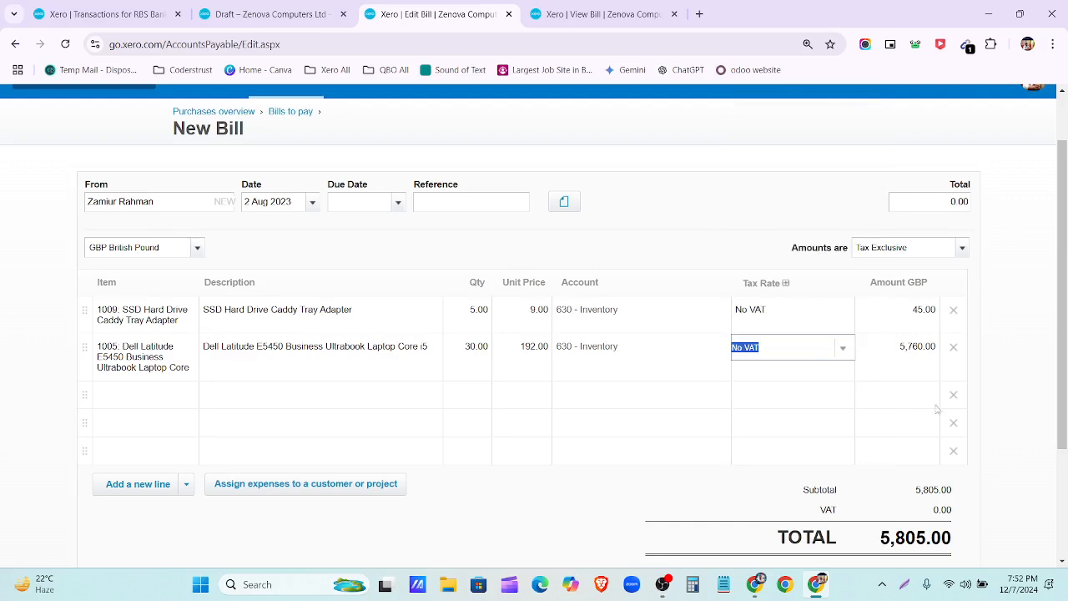
{"action": "left_click", "coordinate": [950, 399]}
{"action": "left_click", "coordinate": [950, 399]}
{"action": "left_click", "coordinate": [950, 399]}
{"action": "left_click", "coordinate": [949, 399]}
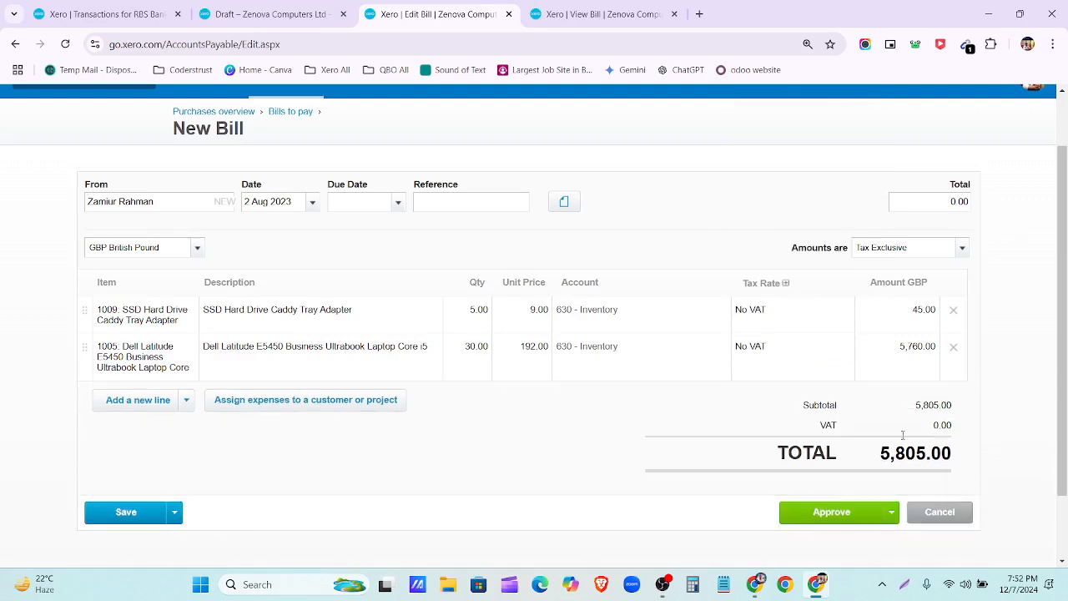
{"action": "left_click", "coordinate": [832, 512]}
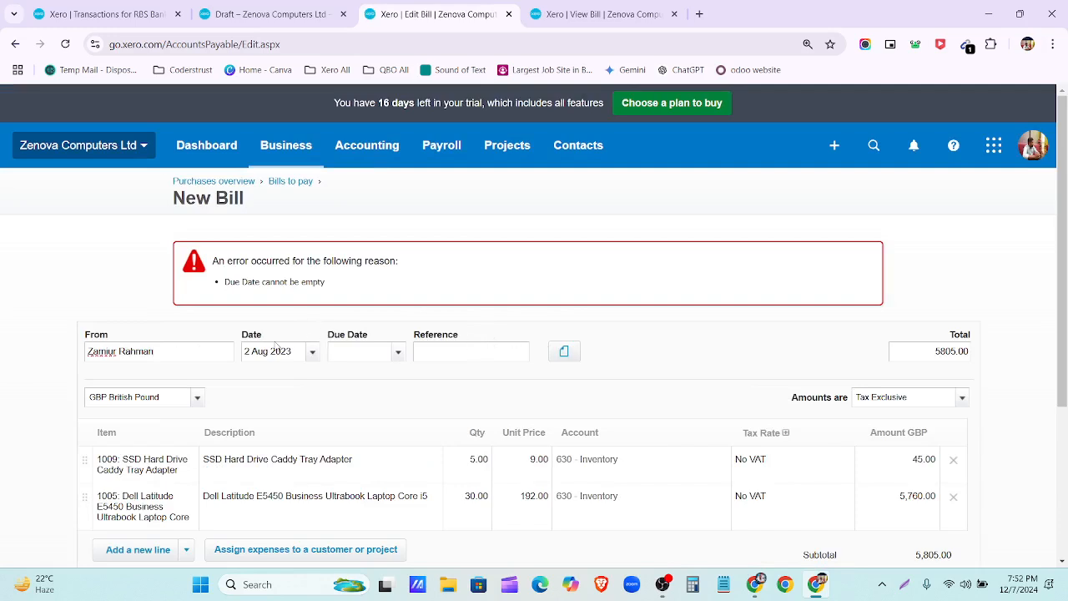
Step: Set the bill's due date to 2 Sep 2023 and approve it
{"action": "left_click", "coordinate": [397, 352]}
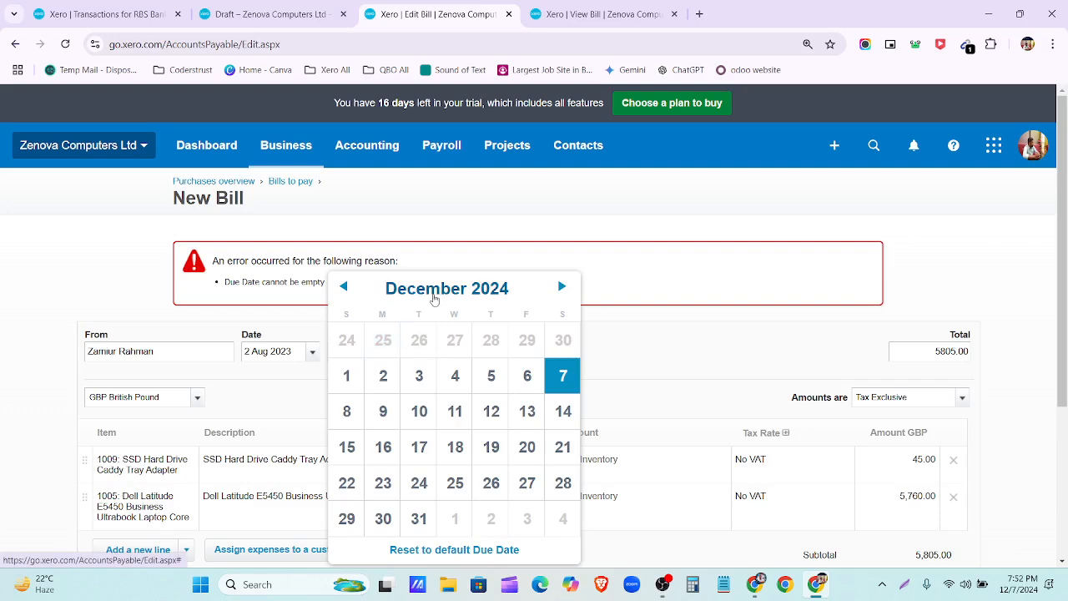
{"action": "left_click", "coordinate": [428, 288]}
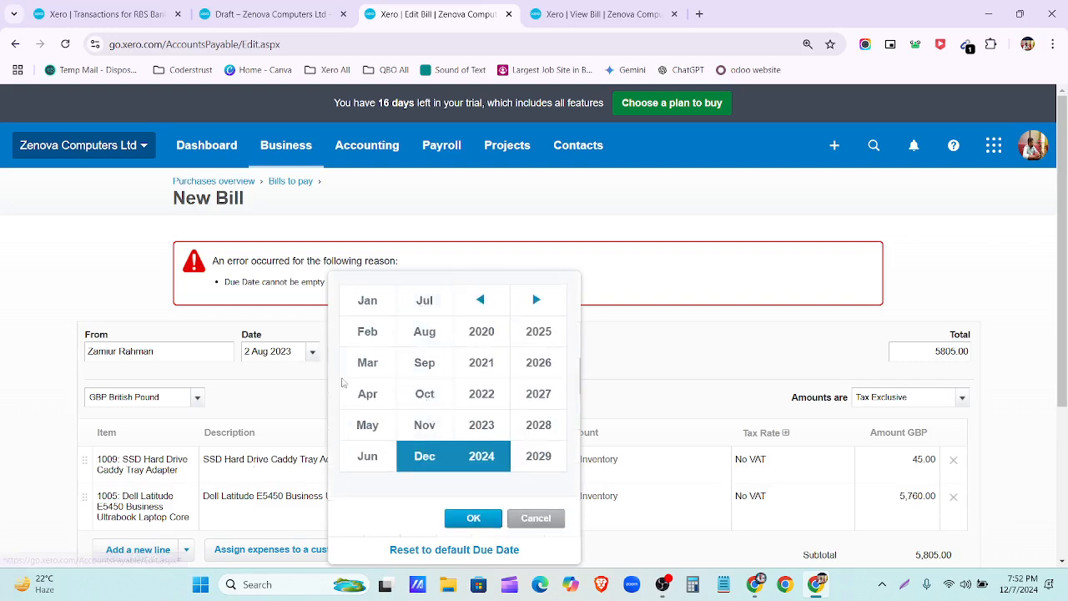
{"action": "left_click", "coordinate": [429, 364]}
{"action": "left_click", "coordinate": [482, 426]}
{"action": "left_click", "coordinate": [473, 518]}
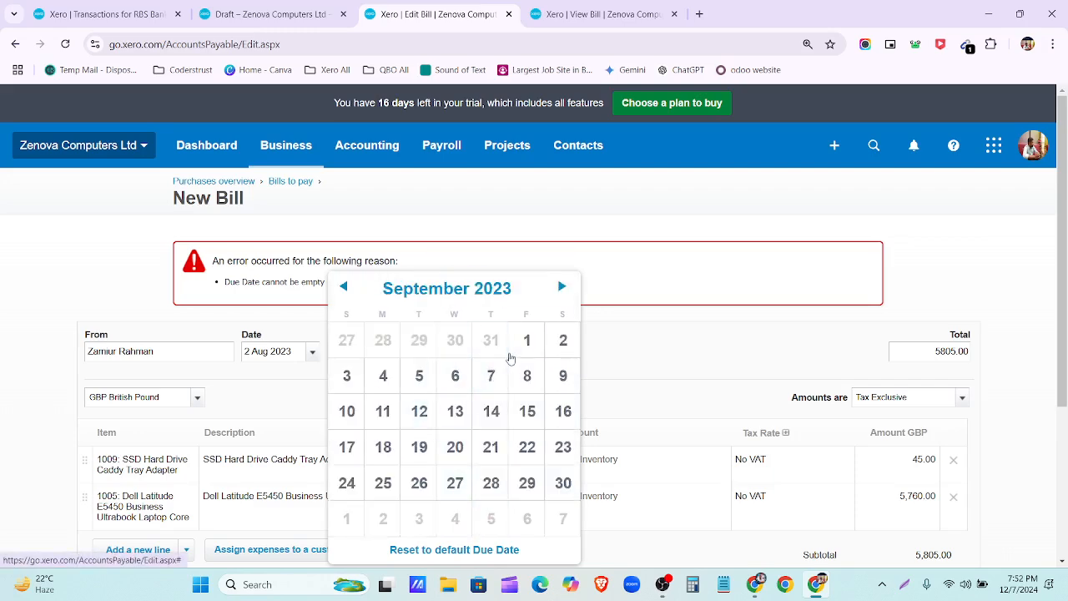
{"action": "left_click", "coordinate": [562, 340]}
{"action": "scroll", "coordinate": [294, 281], "scroll_direction": "down", "scroll_amount": 3}
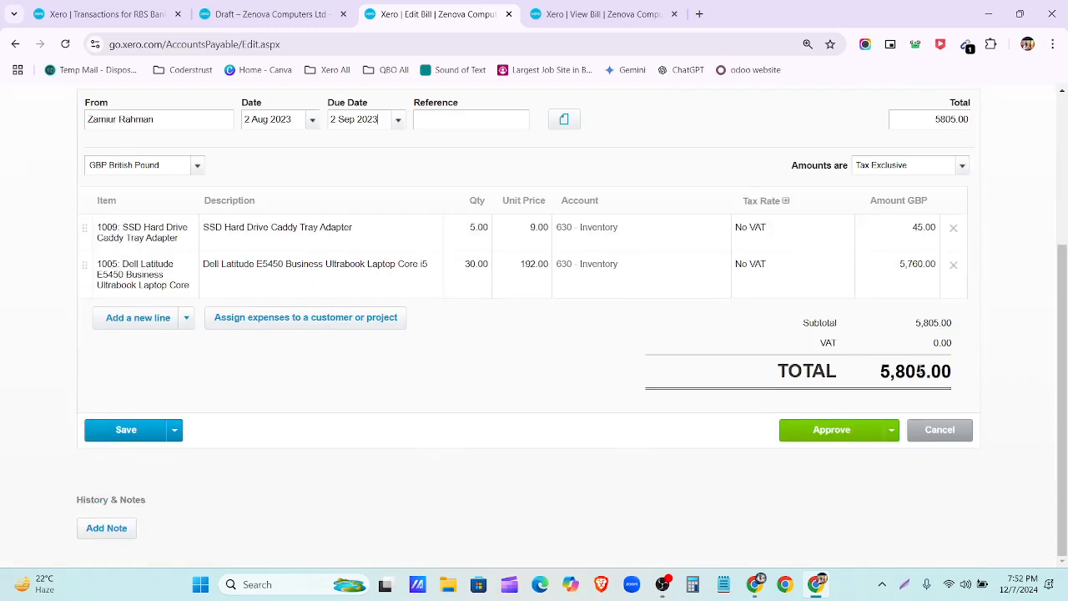
{"action": "left_click", "coordinate": [853, 429]}
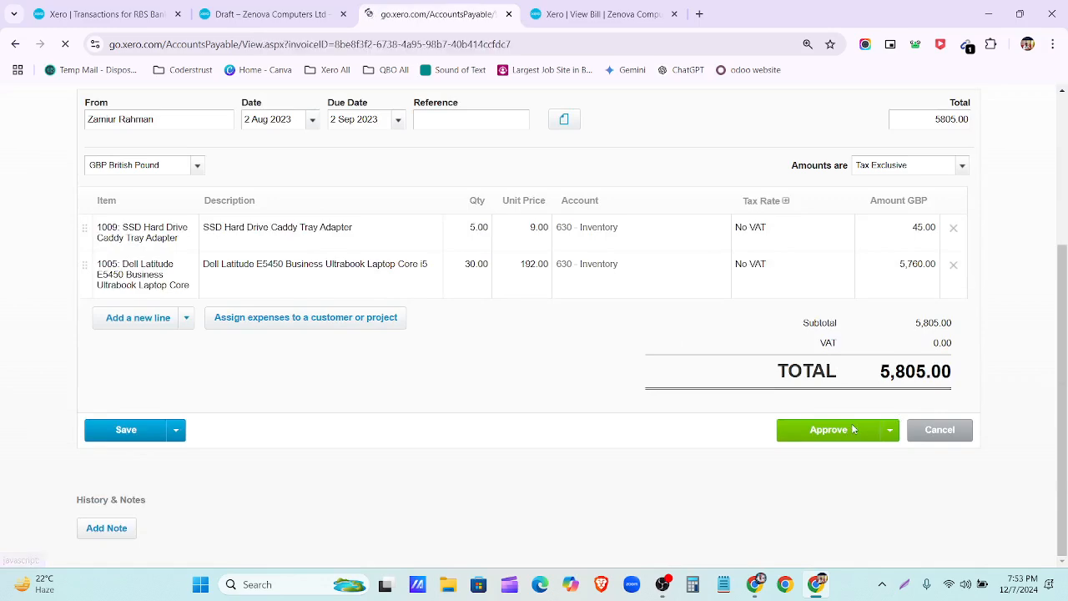
Step: Dismiss the bill-approved message and bring the payment section into view
{"action": "scroll", "coordinate": [740, 329], "scroll_direction": "up", "scroll_amount": 2}
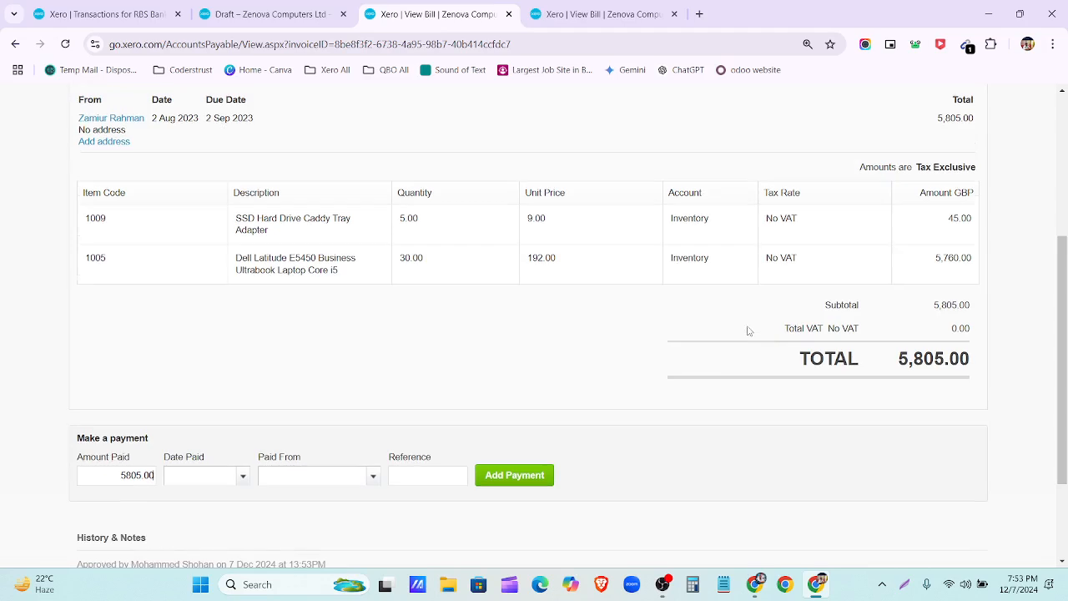
{"action": "scroll", "coordinate": [729, 381], "scroll_direction": "up", "scroll_amount": 4}
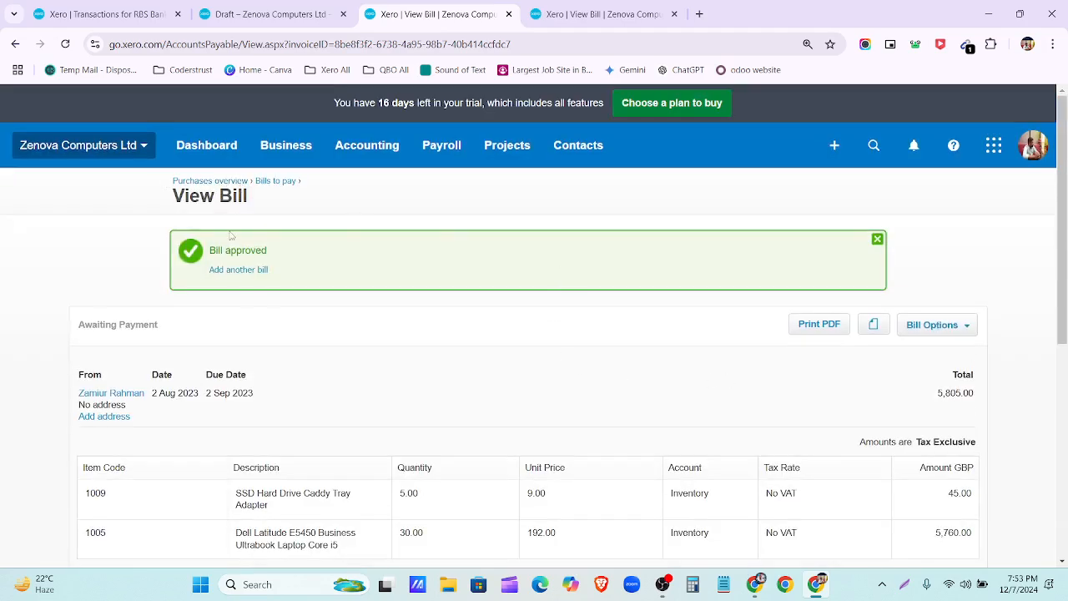
{"action": "left_click", "coordinate": [877, 239]}
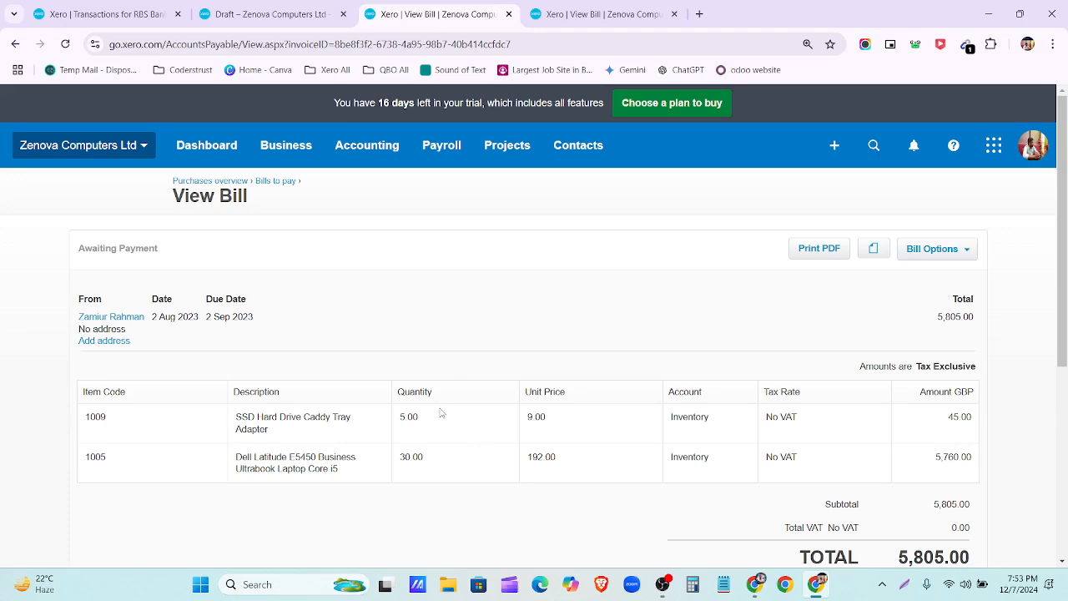
{"action": "scroll", "coordinate": [442, 413], "scroll_direction": "down", "scroll_amount": 4}
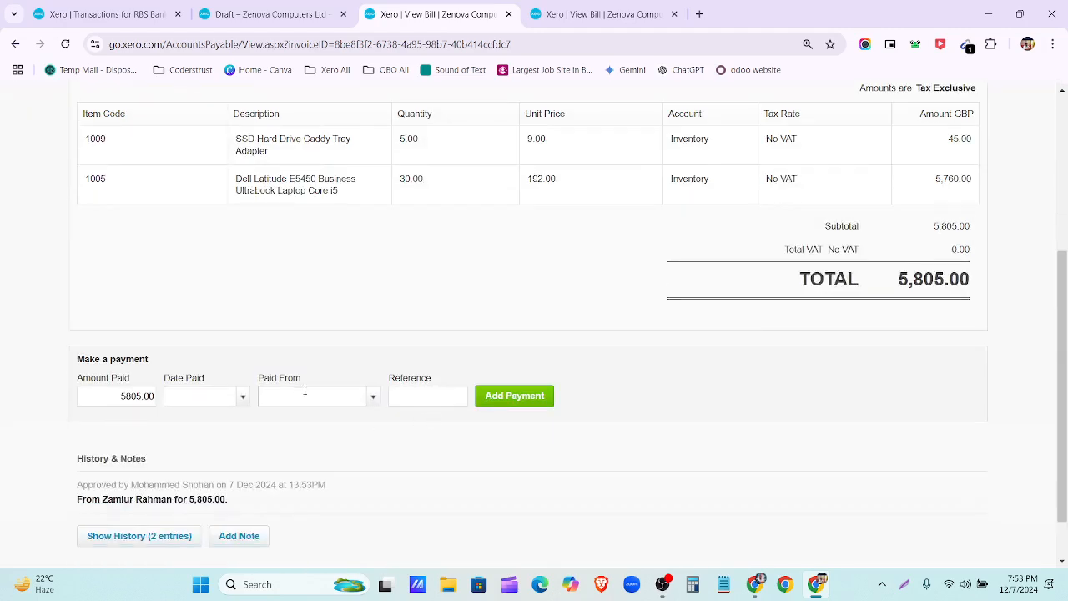
{"action": "scroll", "coordinate": [667, 424], "scroll_direction": "up", "scroll_amount": 4}
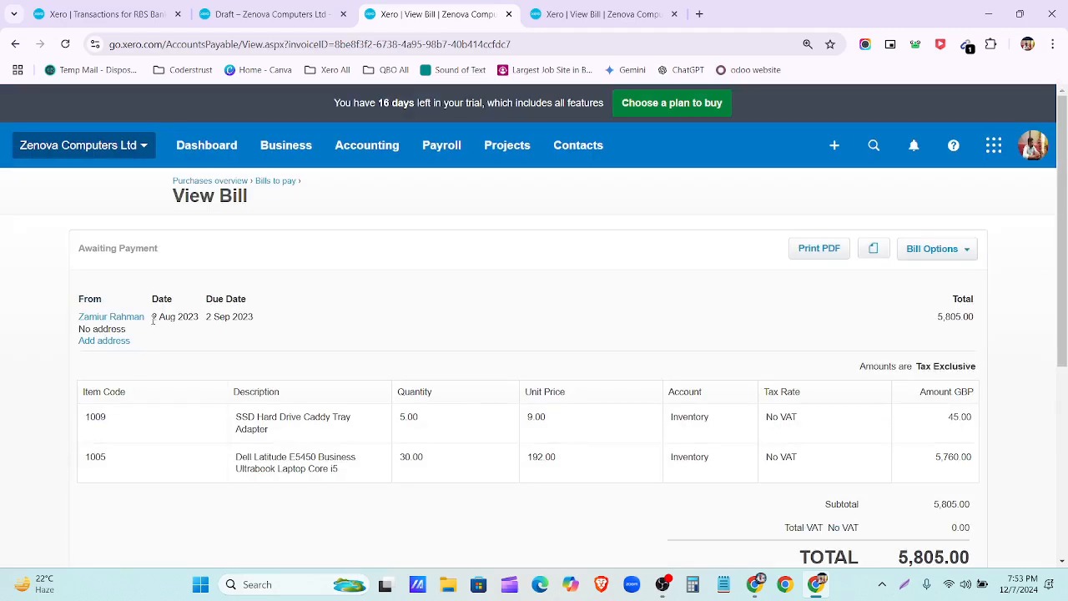
{"action": "left_click_drag", "start_coordinate": [153, 318], "coordinate": [200, 317]}
{"action": "left_click", "coordinate": [403, 306]}
{"action": "scroll", "coordinate": [398, 312], "scroll_direction": "down", "scroll_amount": 1}
{"action": "scroll", "coordinate": [398, 312], "scroll_direction": "down", "scroll_amount": 4}
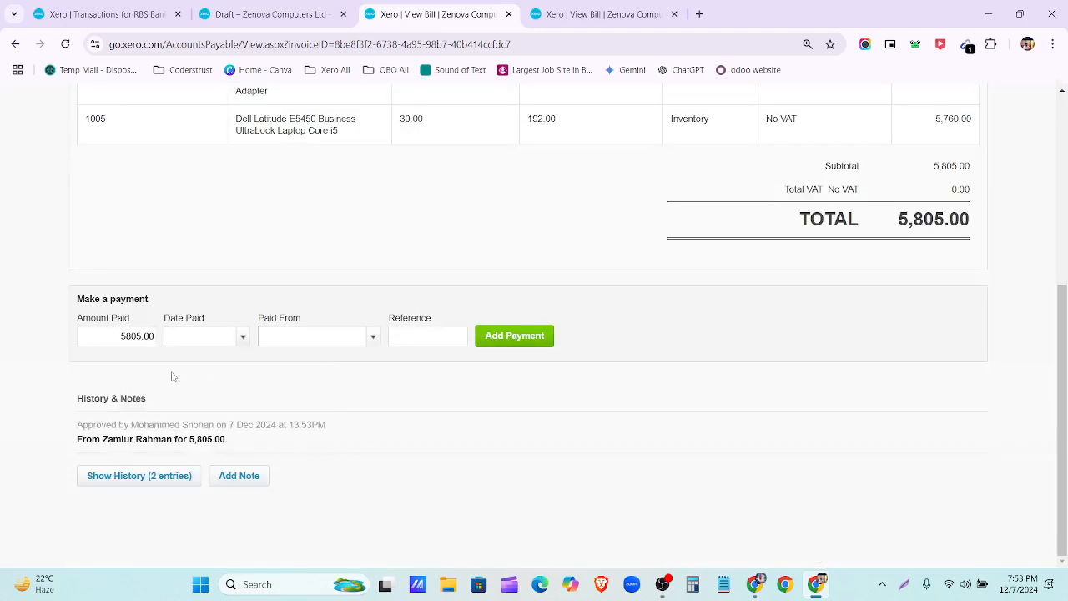
Step: Pay the bill on 1 Sep 2023 from 804 - CREDIT ONE BANK CREDIT CARD
{"action": "left_click", "coordinate": [243, 337]}
{"action": "left_click", "coordinate": [307, 329]}
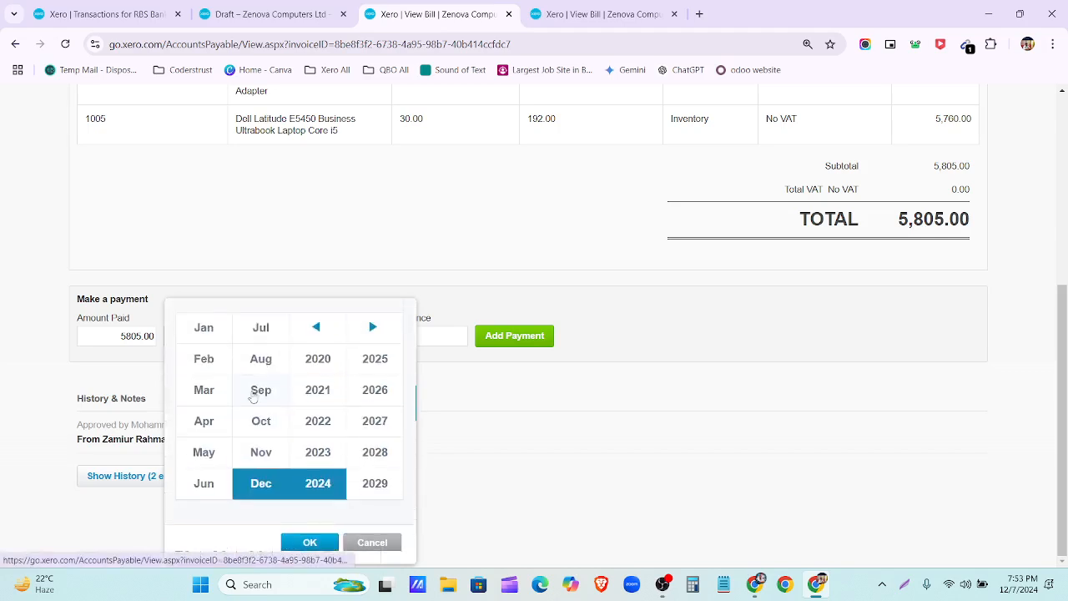
{"action": "left_click", "coordinate": [262, 392]}
{"action": "left_click", "coordinate": [321, 451]}
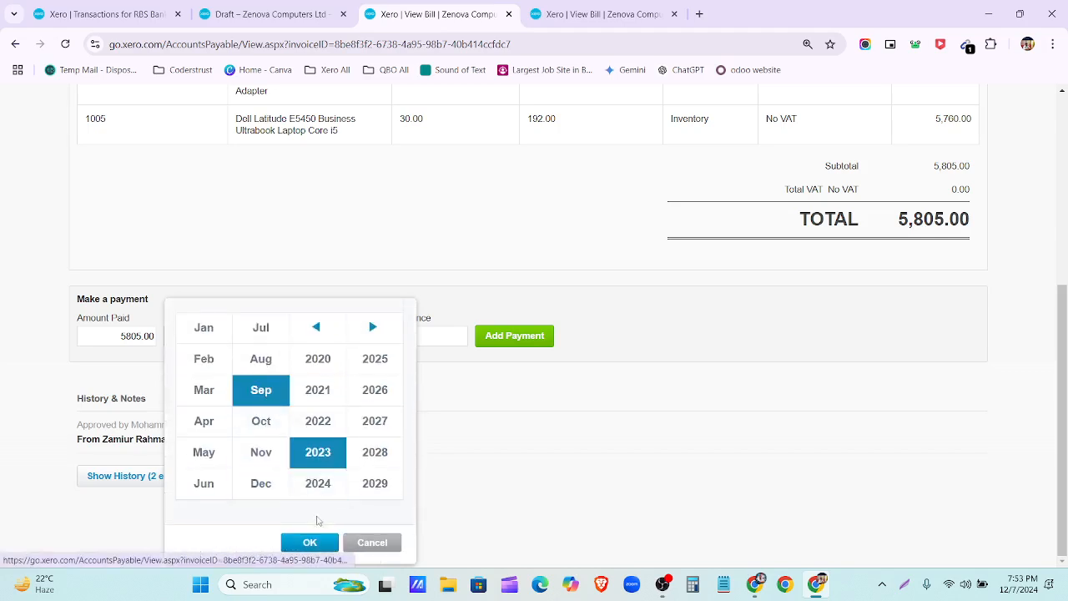
{"action": "left_click", "coordinate": [309, 541]}
{"action": "left_click", "coordinate": [363, 371]}
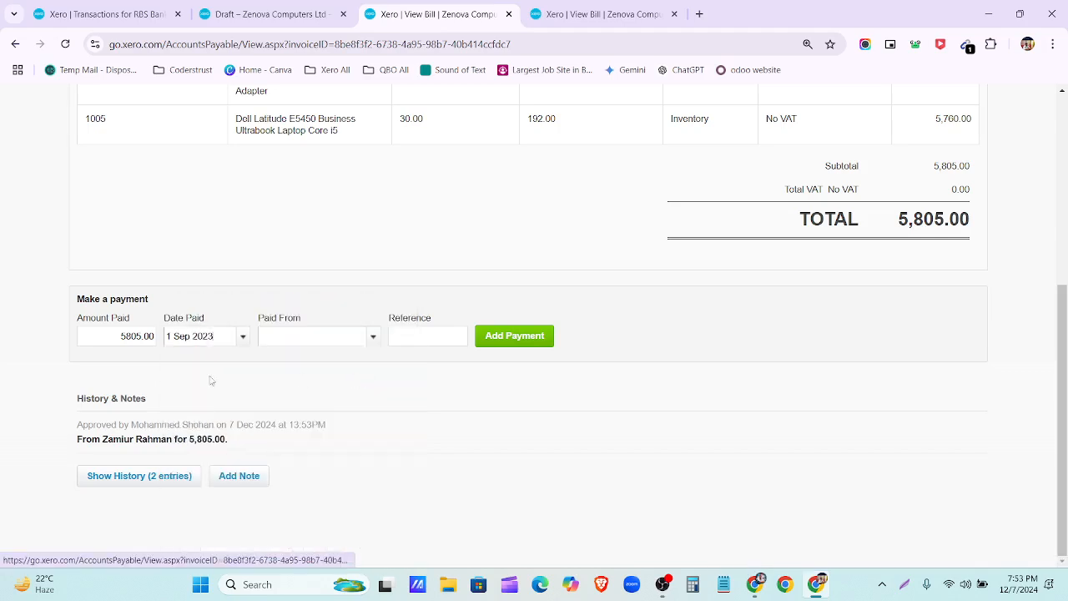
{"action": "left_click", "coordinate": [374, 337]}
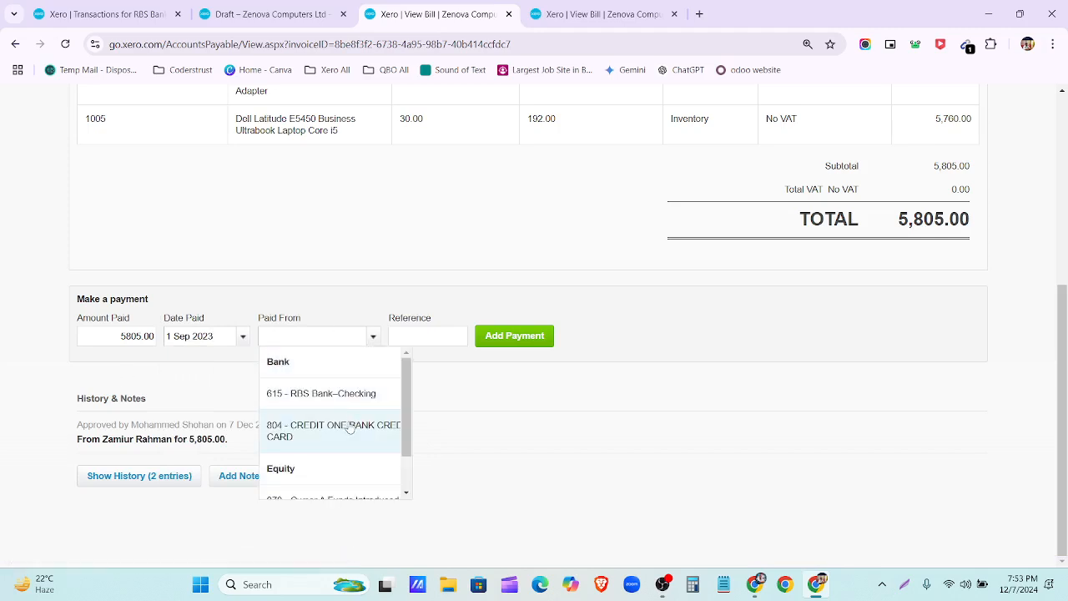
{"action": "left_click", "coordinate": [353, 434]}
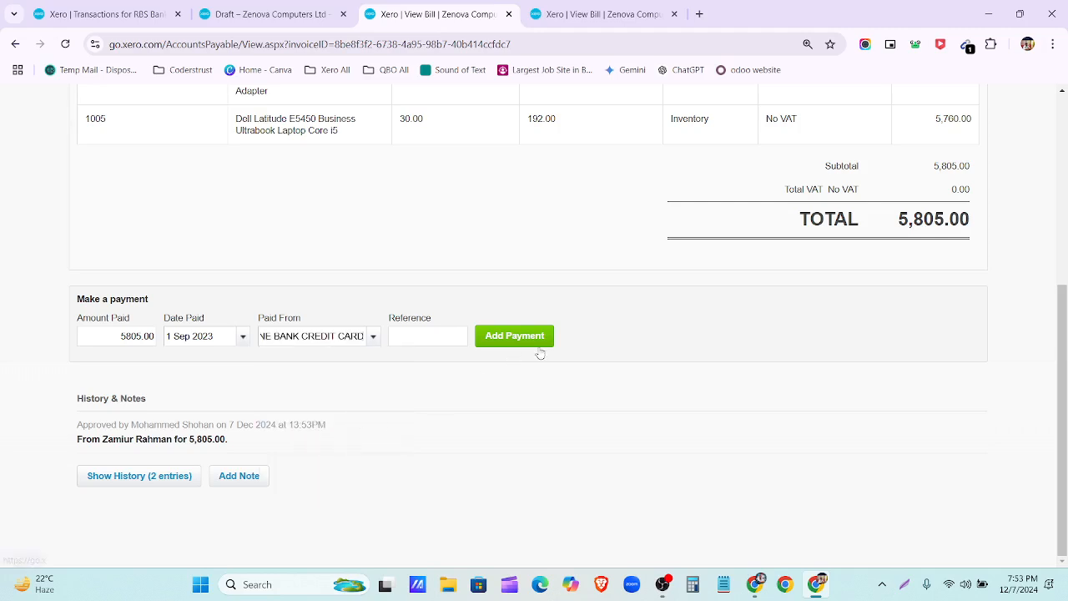
{"action": "left_click", "coordinate": [524, 339]}
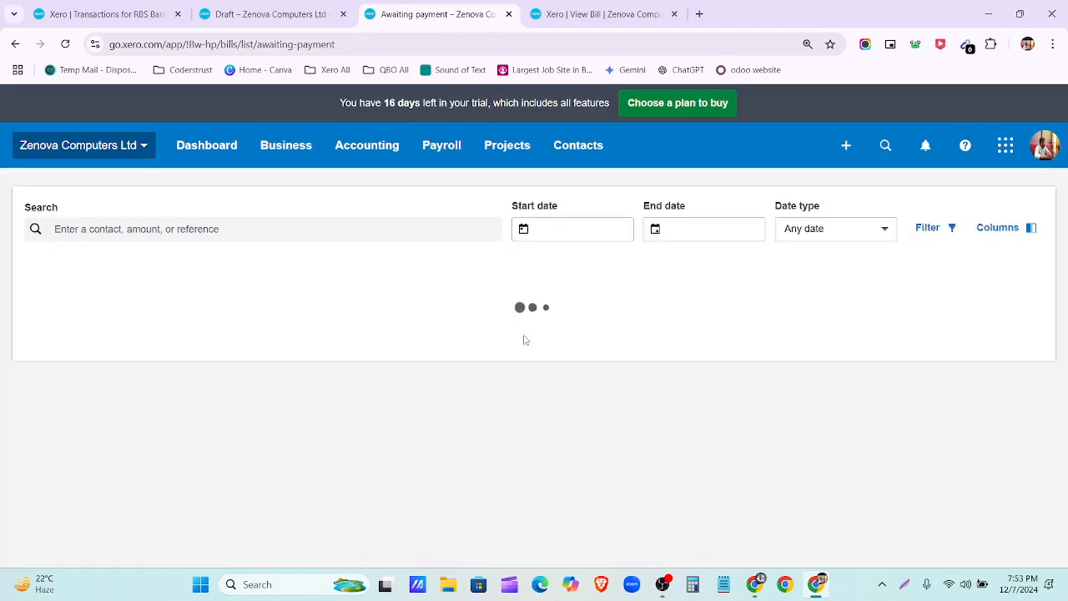
Step: Open the paid 5,805.00 bill from the Paid bills list
{"action": "left_click", "coordinate": [302, 463]}
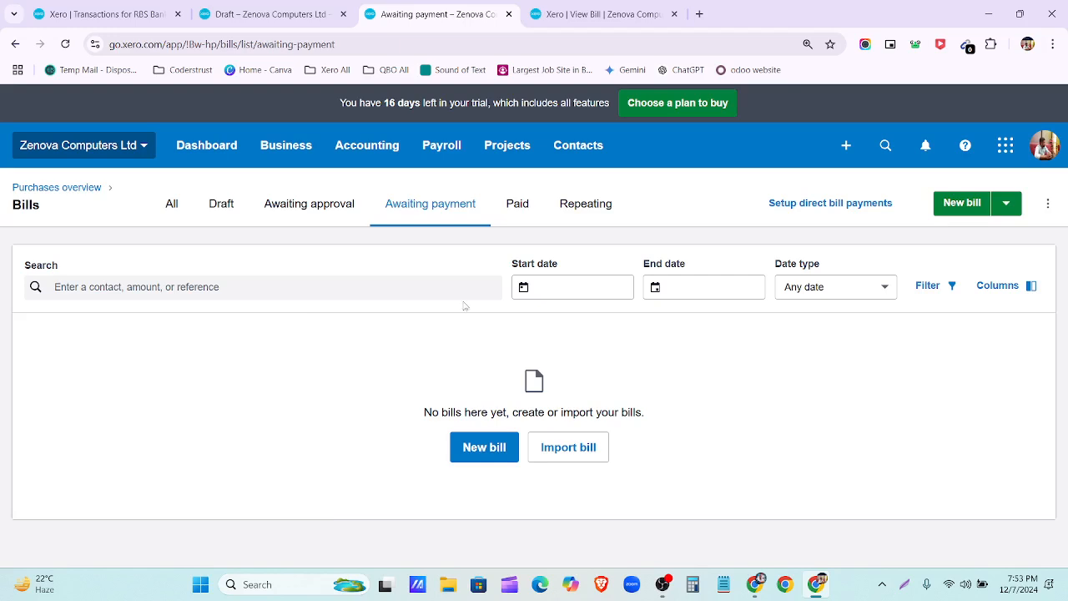
{"action": "left_click", "coordinate": [526, 219]}
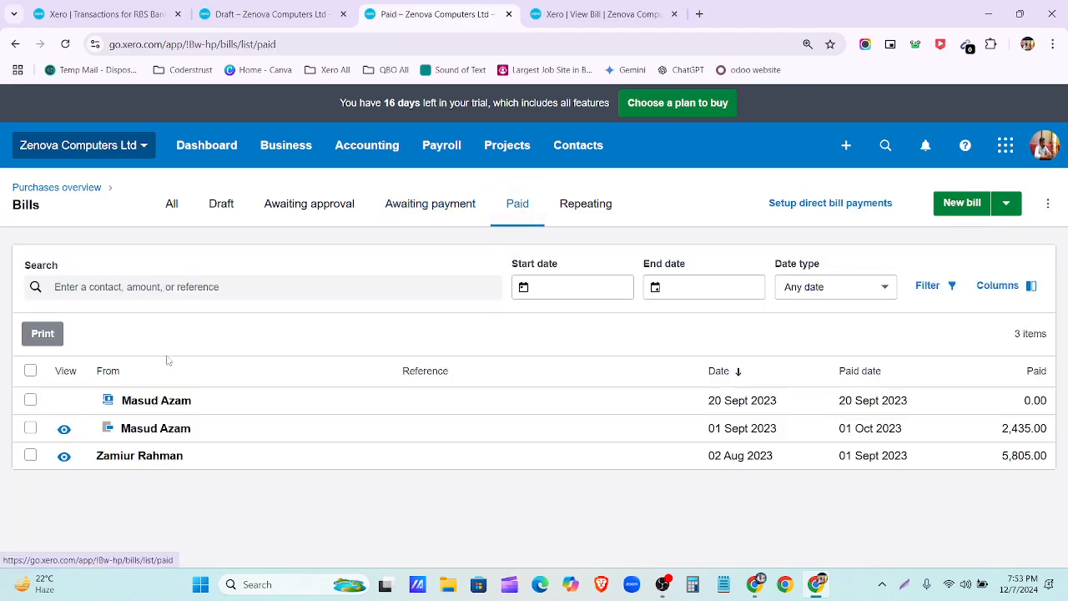
{"action": "left_click", "coordinate": [231, 460]}
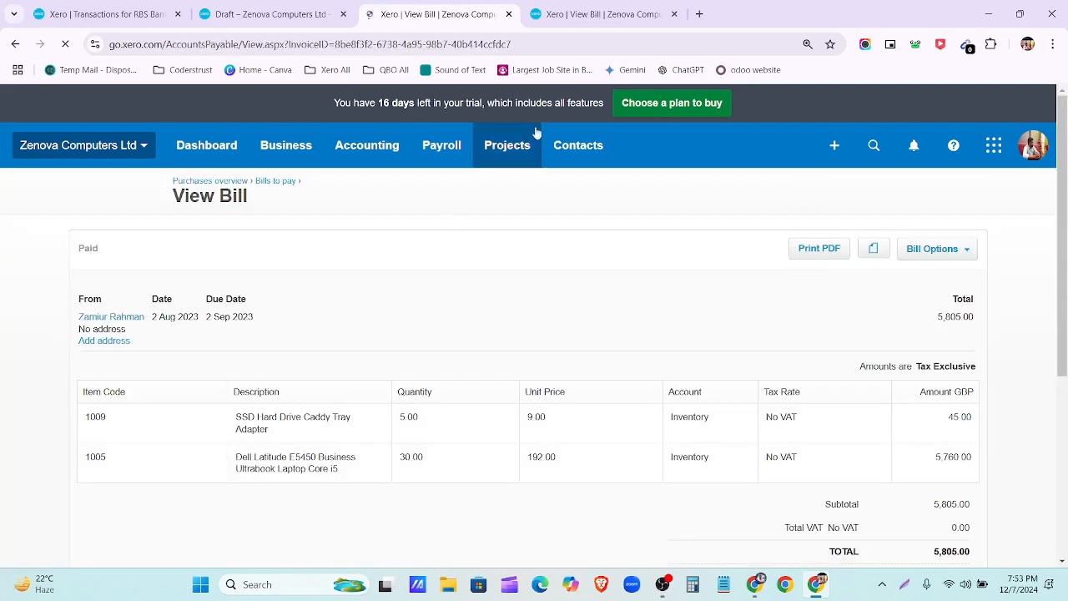
Step: Duplicate the bill's tab and show the Purchases overview's New document options
{"action": "left_click", "coordinate": [674, 15]}
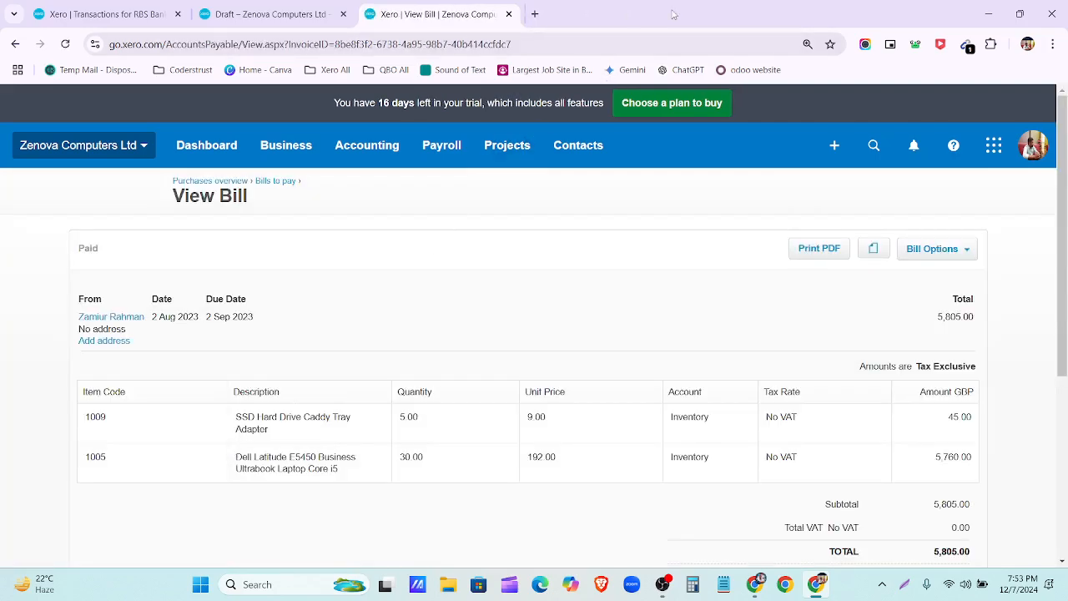
{"action": "right_click", "coordinate": [472, 23]}
{"action": "left_click", "coordinate": [511, 143]}
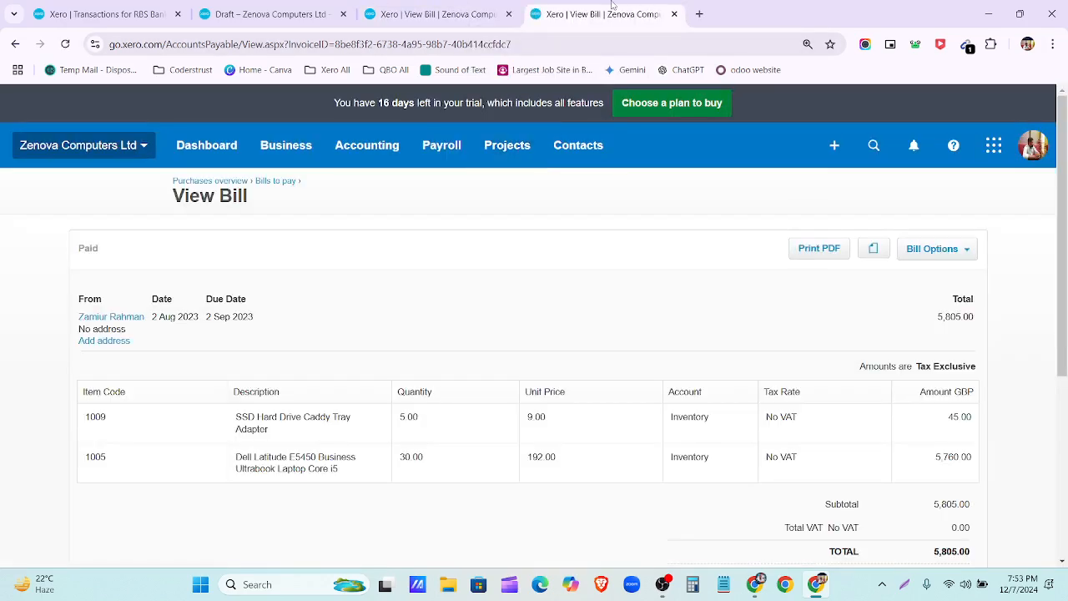
{"action": "left_click", "coordinate": [238, 183]}
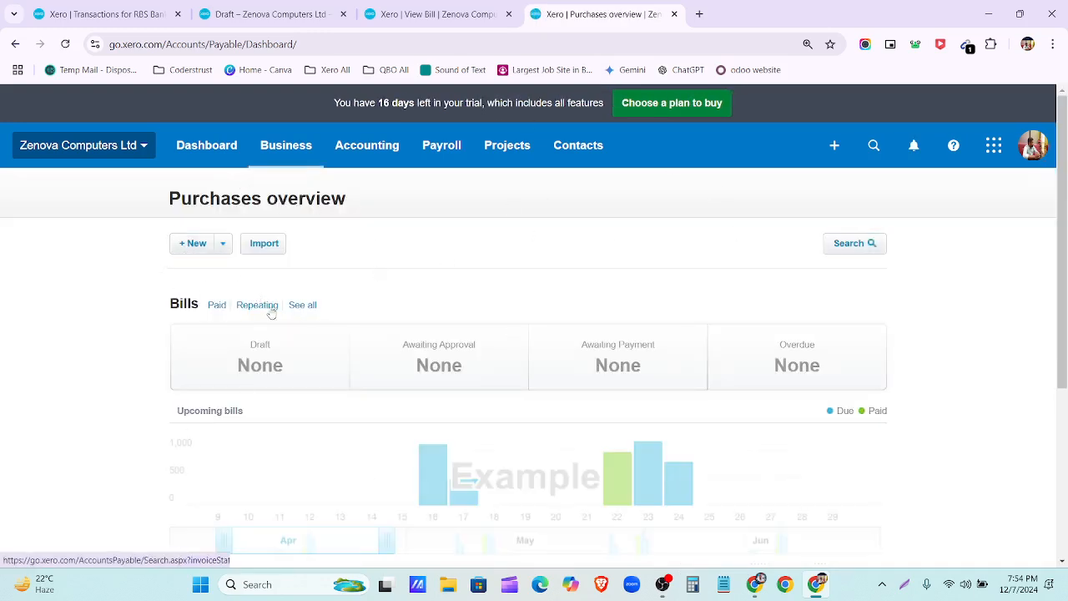
{"action": "left_click", "coordinate": [224, 245]}
Step: Start a new purchase credit note for the bill's supplier
{"action": "left_click", "coordinate": [222, 330]}
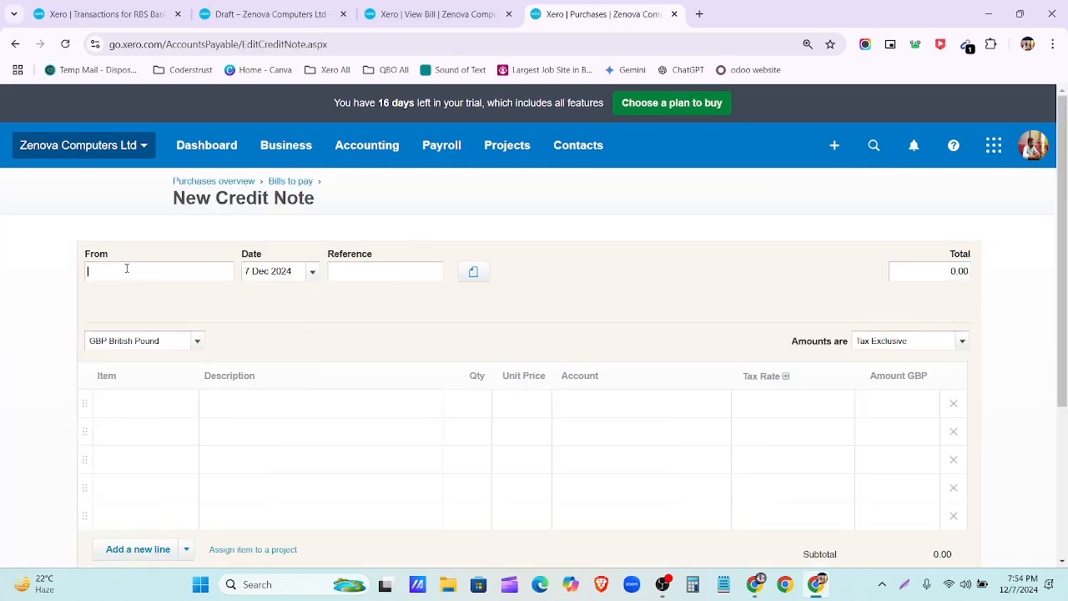
{"action": "type", "text": "4"}
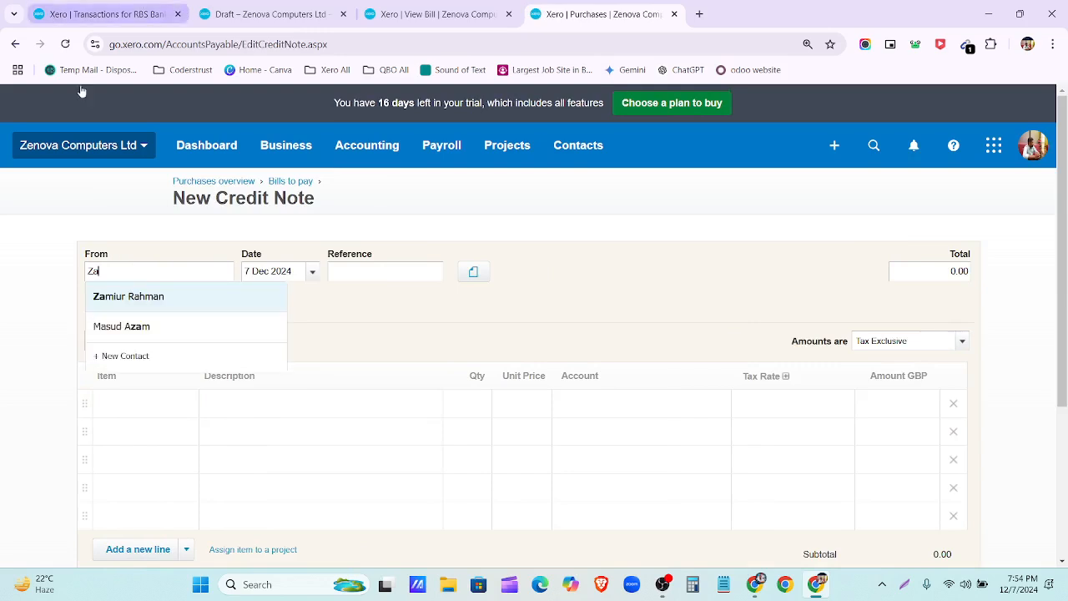
{"action": "left_click", "coordinate": [198, 308]}
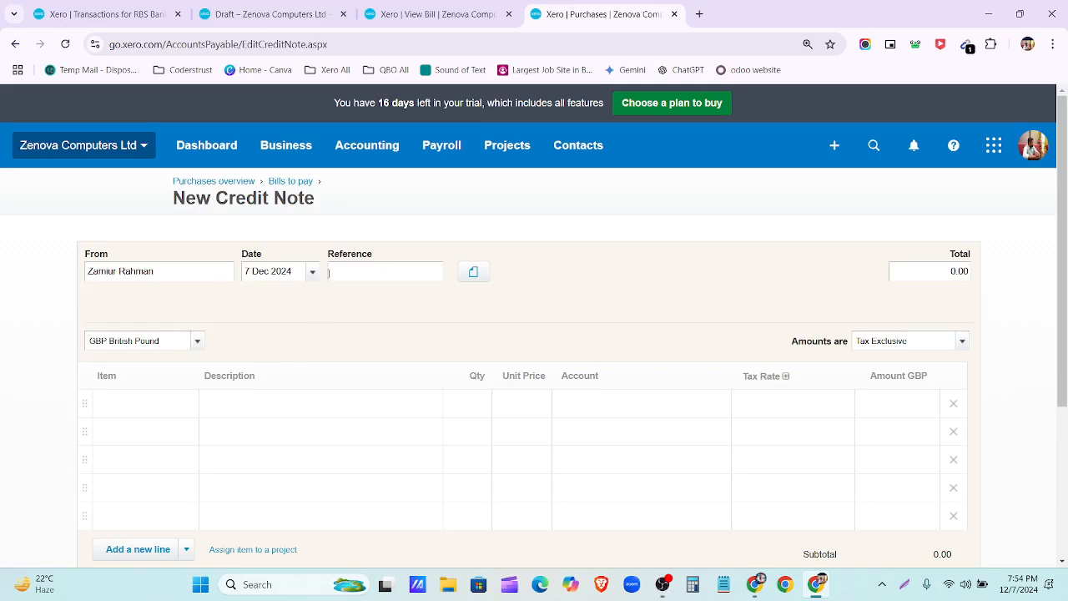
Step: Review the paid bill's history: Created, Approved, then Paid
{"action": "left_click", "coordinate": [422, 15]}
{"action": "scroll", "coordinate": [401, 422], "scroll_direction": "down", "scroll_amount": 4}
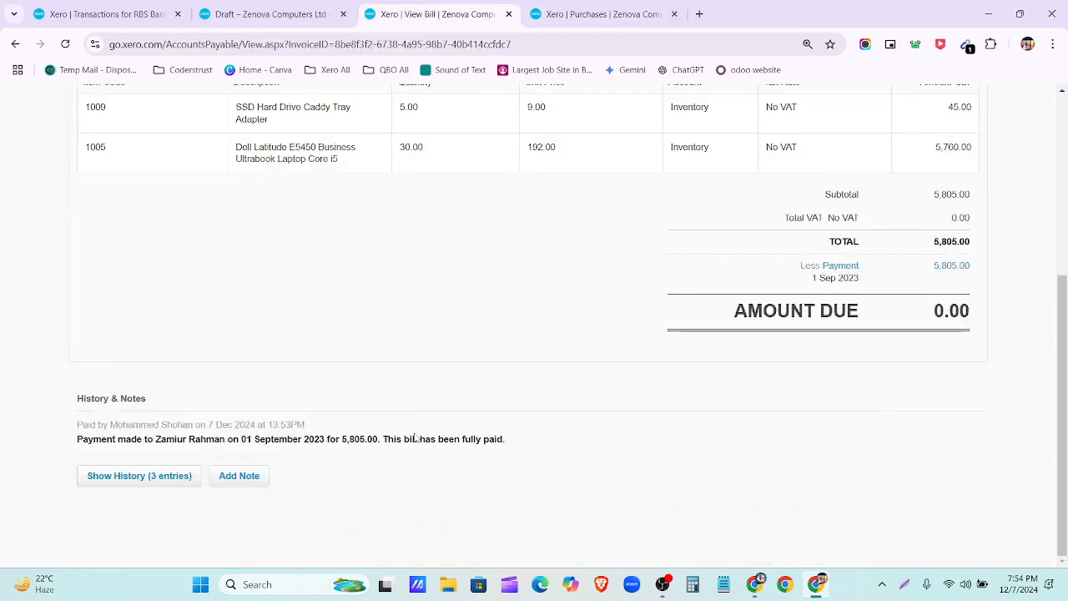
{"action": "left_click", "coordinate": [146, 480]}
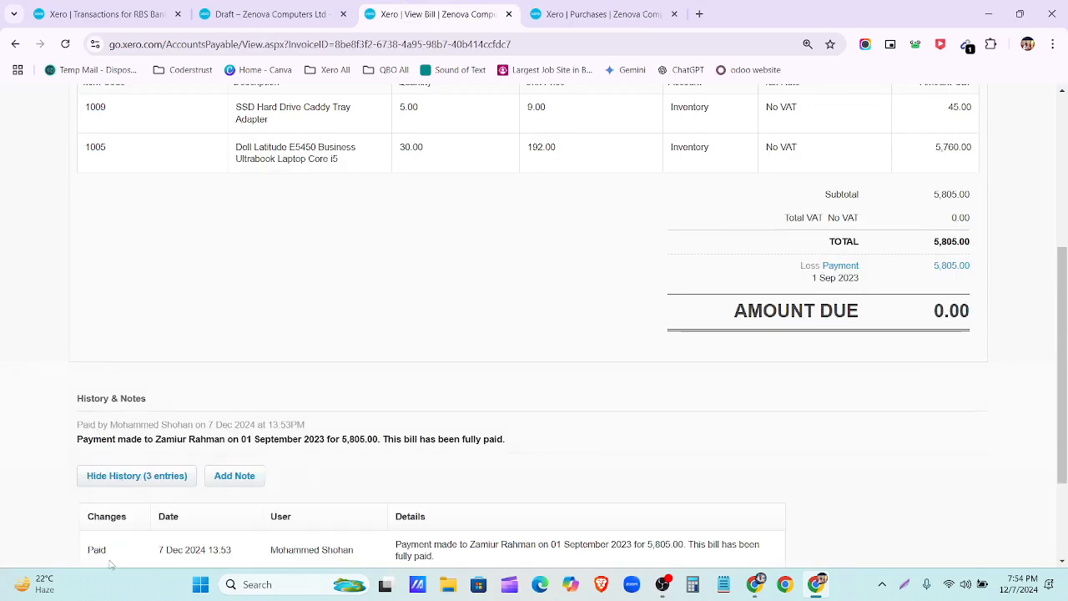
{"action": "scroll", "coordinate": [108, 468], "scroll_direction": "down", "scroll_amount": 2}
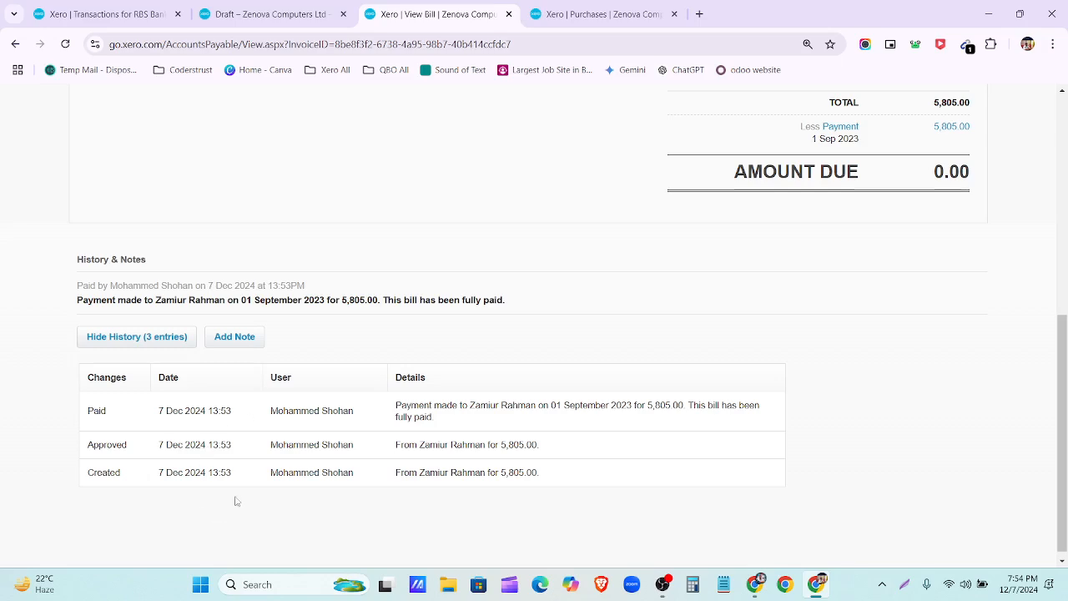
{"action": "scroll", "coordinate": [393, 492], "scroll_direction": "up", "scroll_amount": 6}
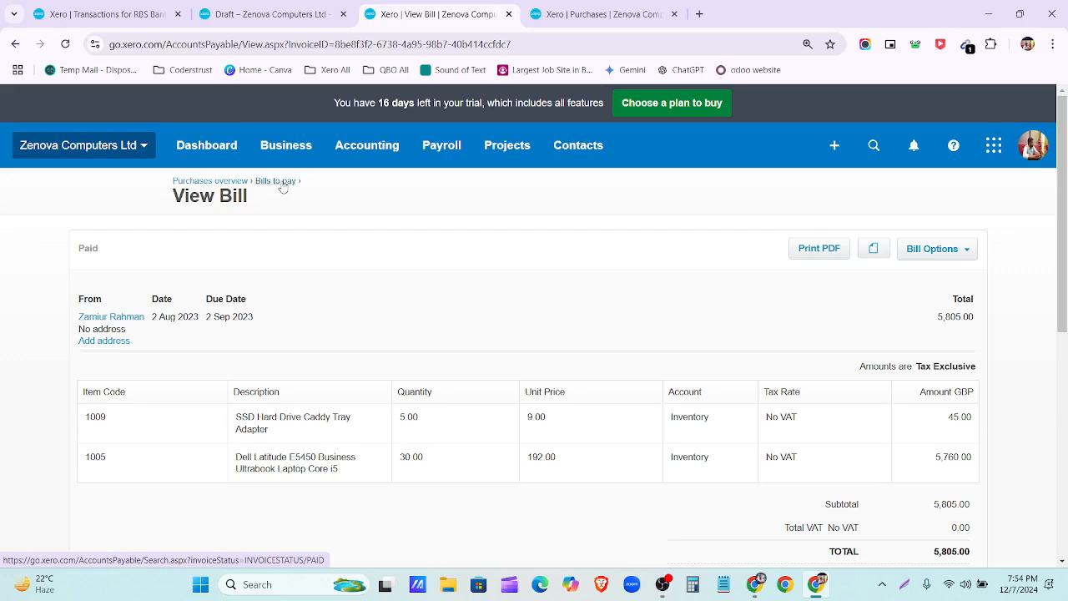
Step: Show the Paid bills list in a duplicated tab, then return to the credit note
{"action": "right_click", "coordinate": [440, 15]}
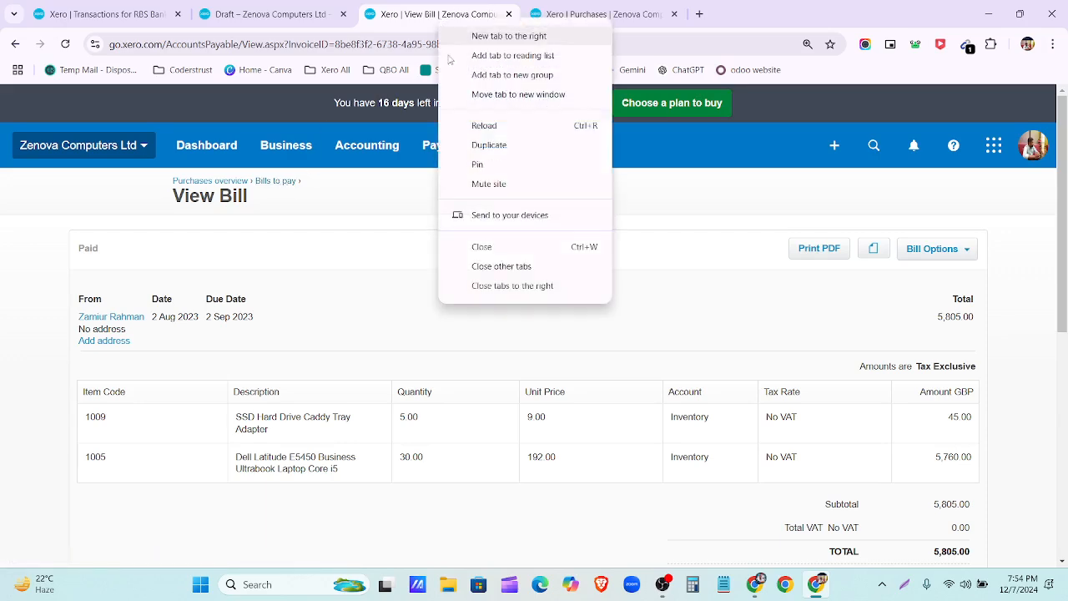
{"action": "left_click", "coordinate": [489, 145]}
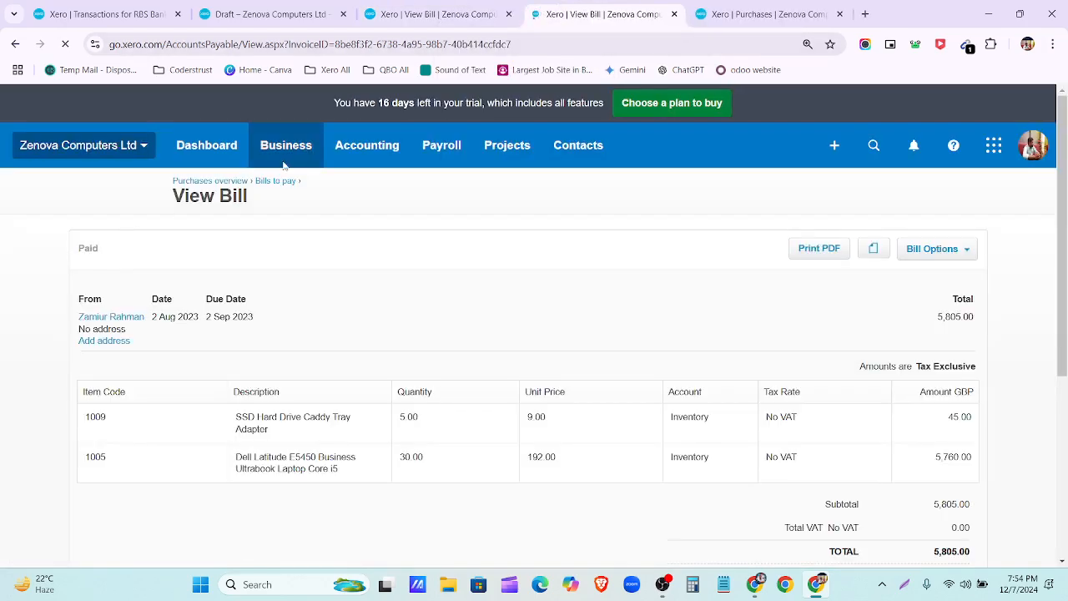
{"action": "left_click", "coordinate": [239, 182]}
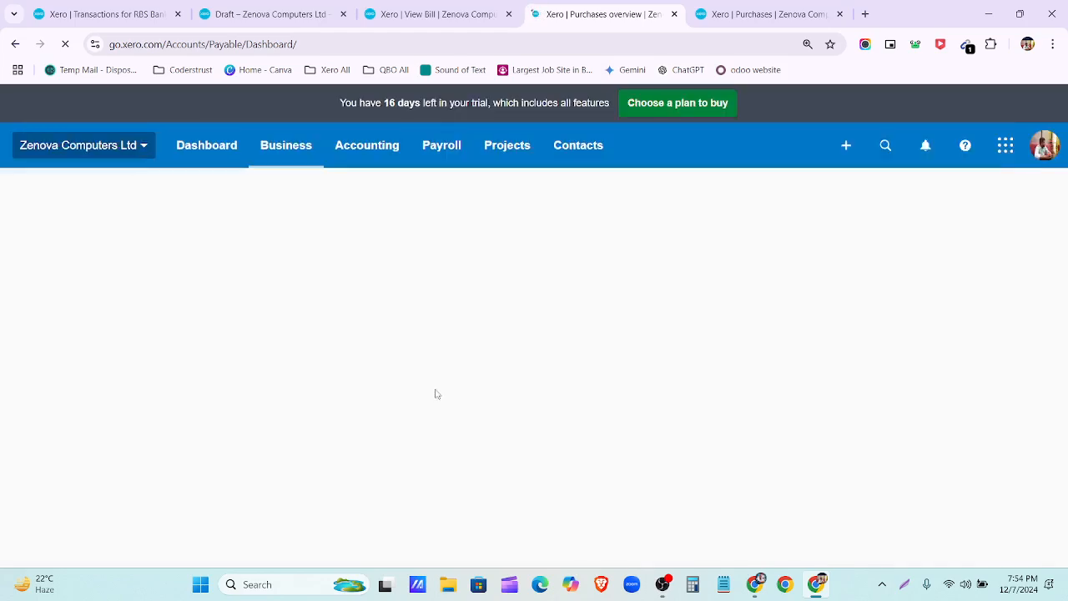
{"action": "left_click", "coordinate": [302, 305]}
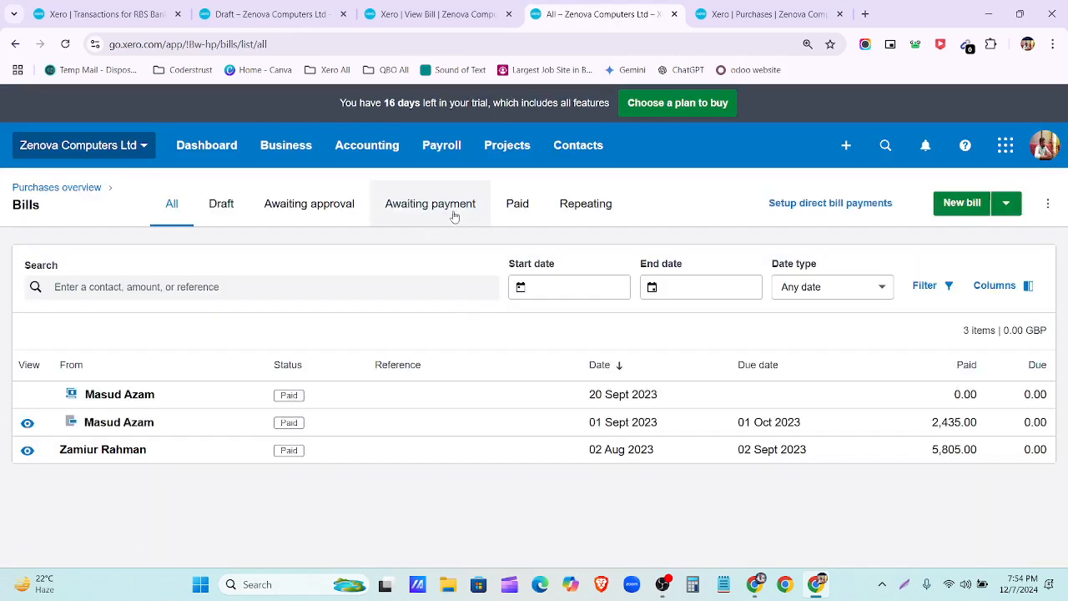
{"action": "left_click", "coordinate": [517, 208]}
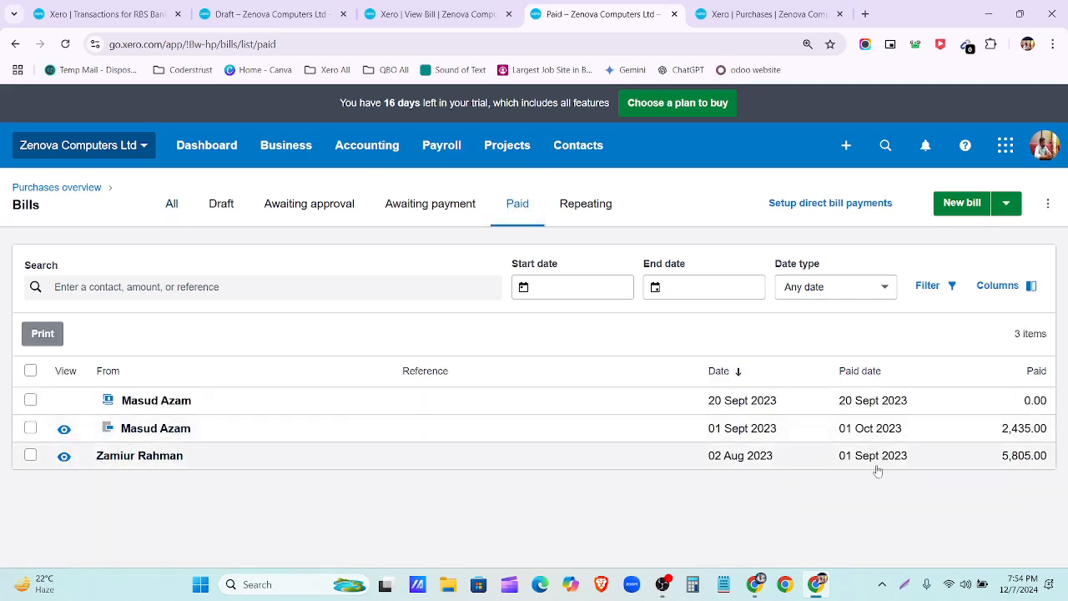
{"action": "left_click", "coordinate": [711, 20]}
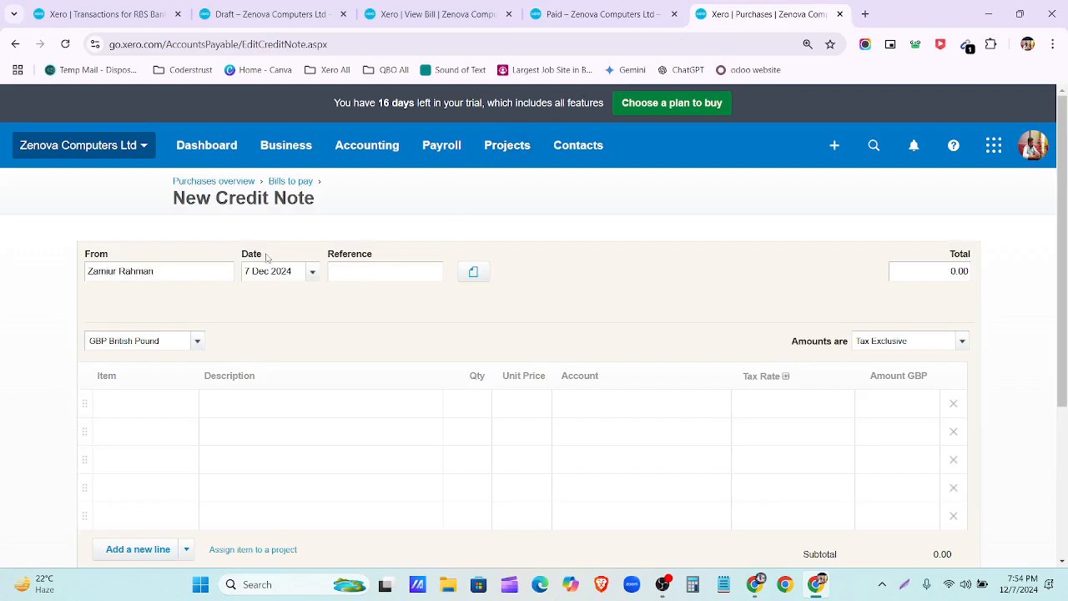
Step: Date the credit note 13 Sep 2023
{"action": "left_click", "coordinate": [313, 272]}
{"action": "left_click", "coordinate": [347, 299]}
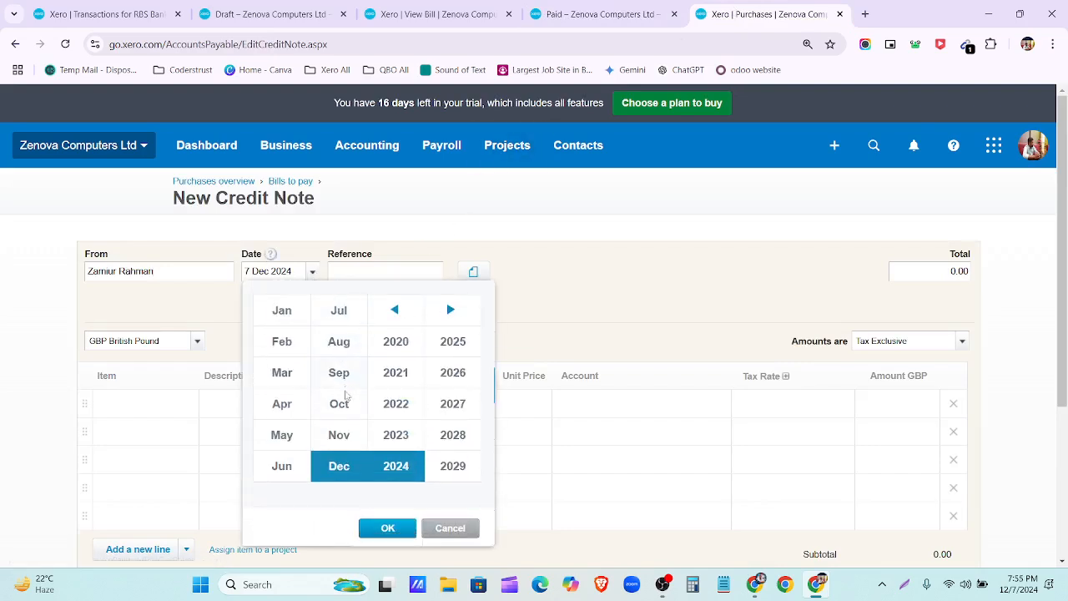
{"action": "left_click", "coordinate": [339, 375]}
{"action": "left_click", "coordinate": [397, 434]}
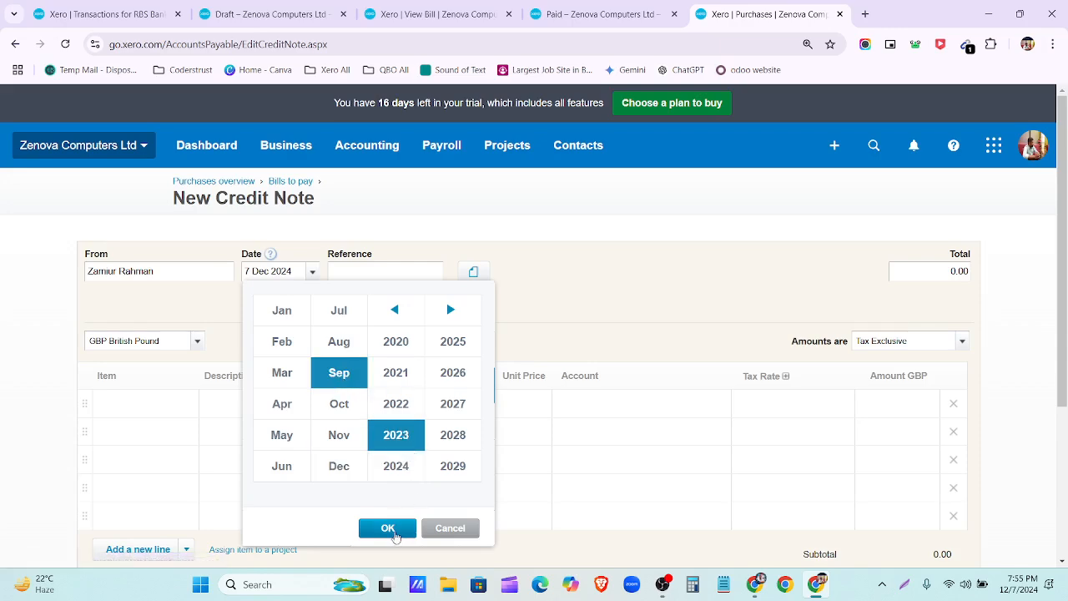
{"action": "left_click", "coordinate": [388, 529]}
{"action": "left_click", "coordinate": [370, 422]}
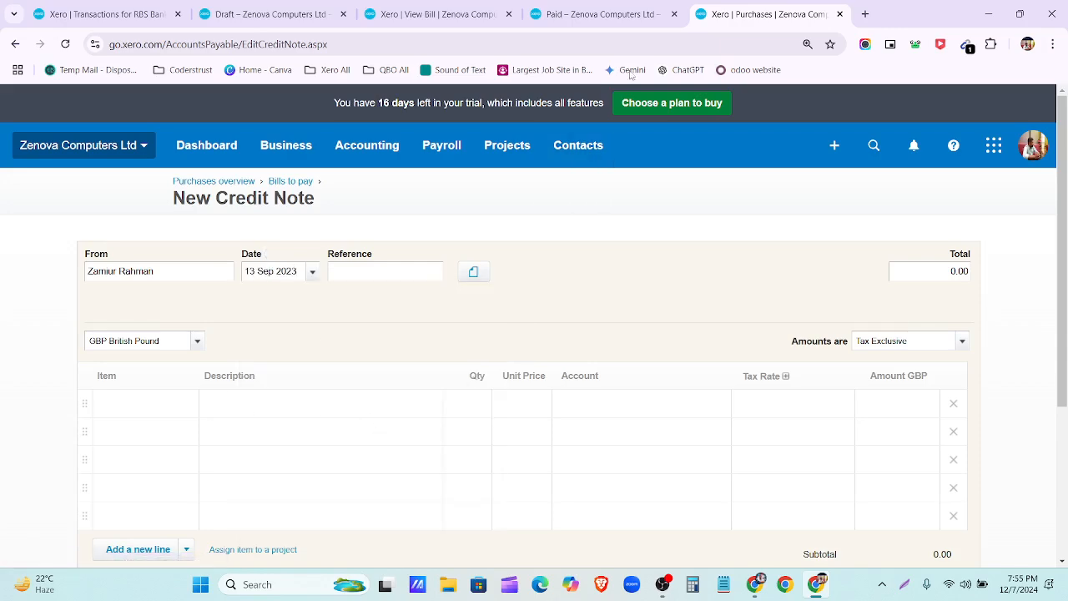
Step: Add item 1009 SSD Hard Drive Caddy Tray Adapter, checking it against the paid bill
{"action": "left_click", "coordinate": [599, 14]}
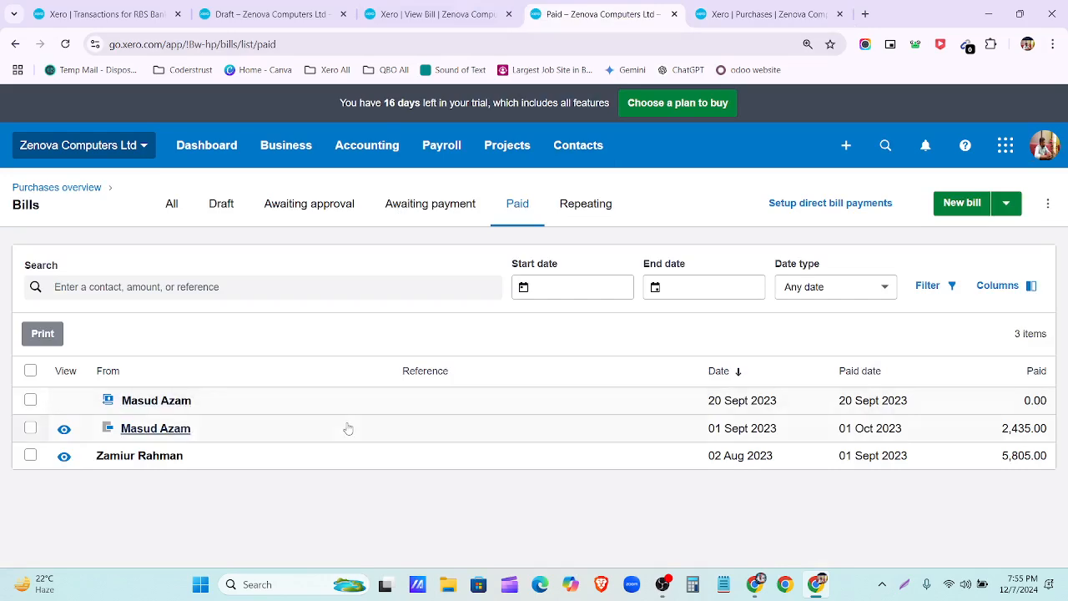
{"action": "left_click", "coordinate": [417, 16]}
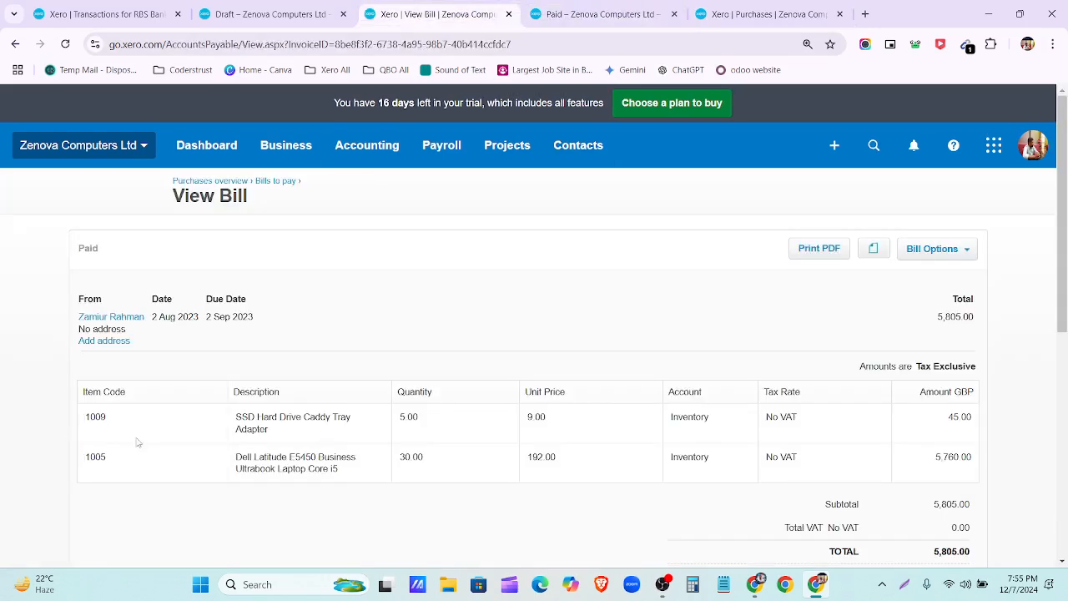
{"action": "left_click", "coordinate": [764, 15]}
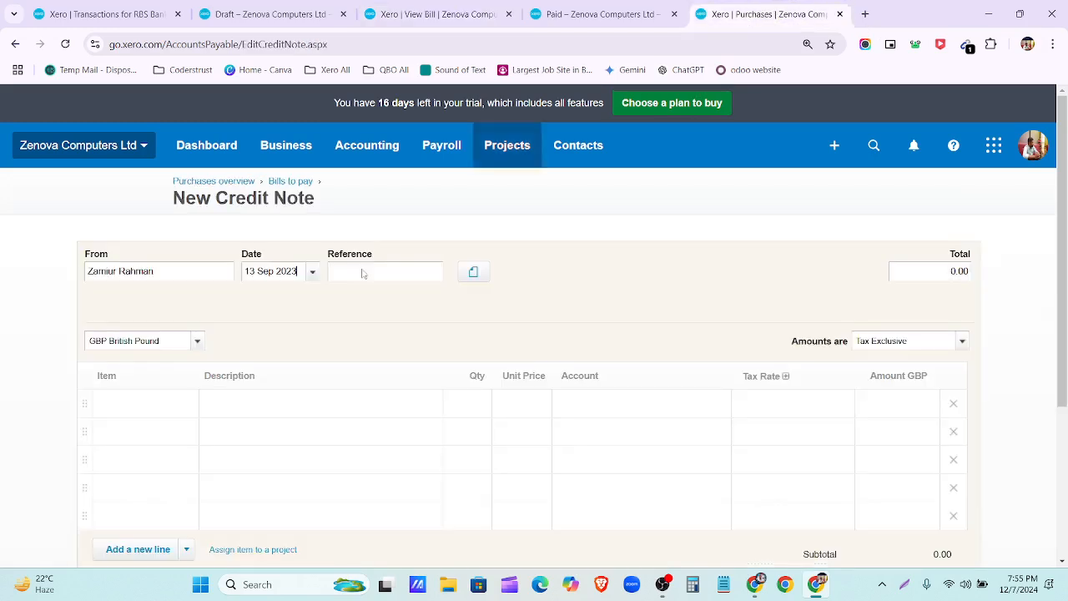
{"action": "left_click", "coordinate": [167, 401]}
{"action": "type", "text": "1"}
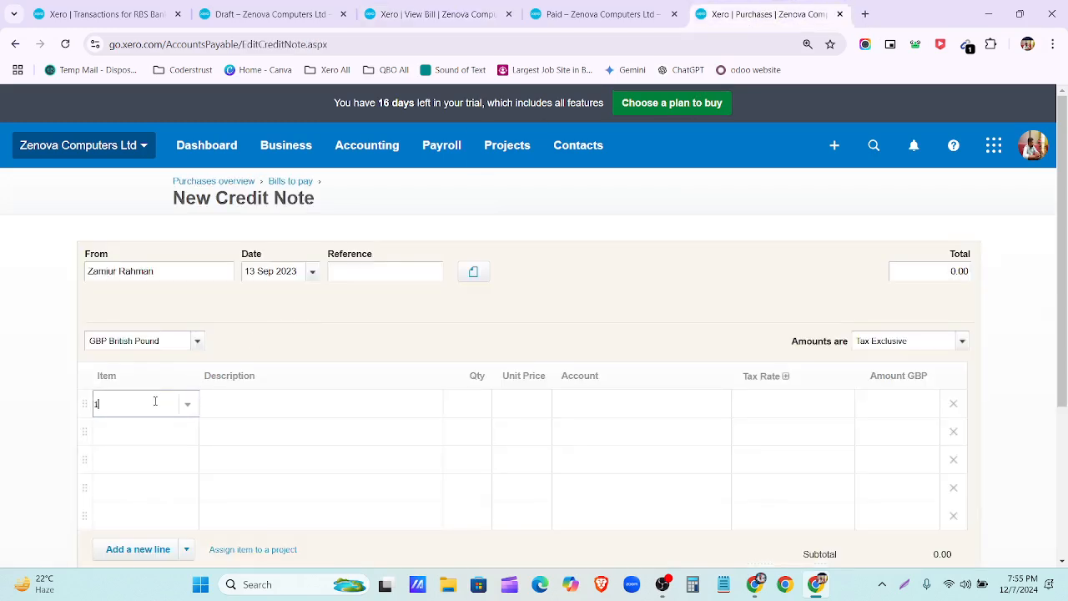
{"action": "type", "text": "009"}
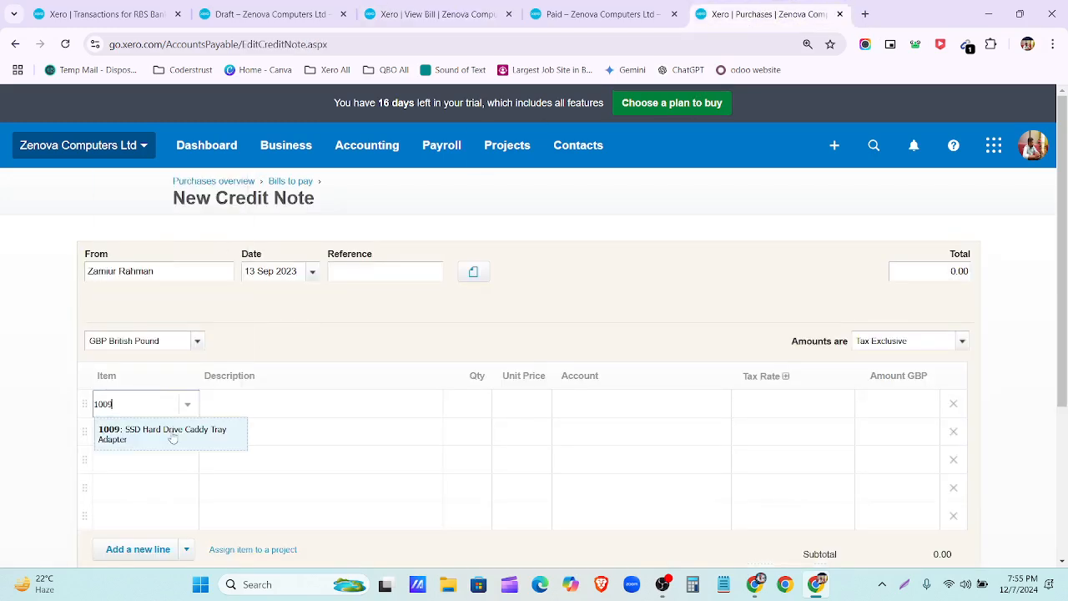
{"action": "left_click", "coordinate": [172, 435]}
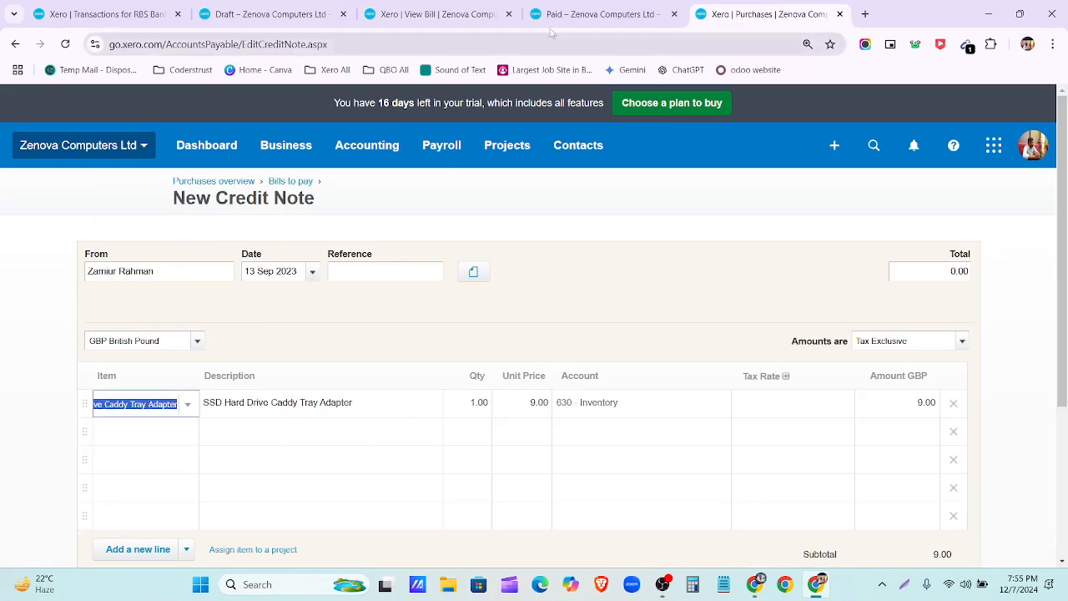
{"action": "left_click", "coordinate": [601, 14]}
{"action": "left_click", "coordinate": [468, 15]}
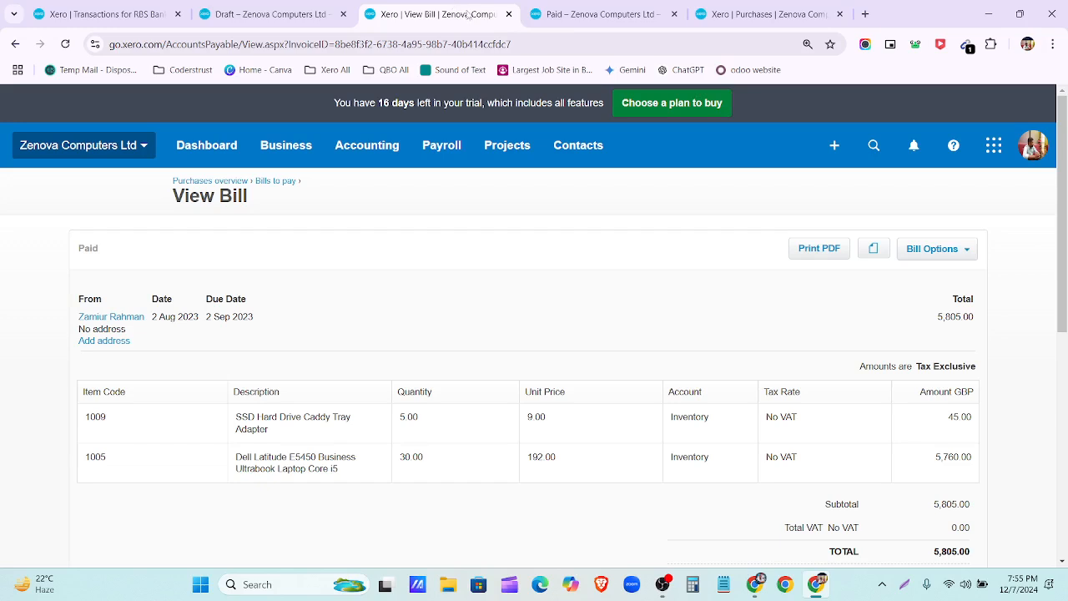
{"action": "left_click", "coordinate": [755, 14]}
Step: Set quantity 2 at No VAT and remove the empty lines for an 18.00 total
{"action": "left_click", "coordinate": [473, 405]}
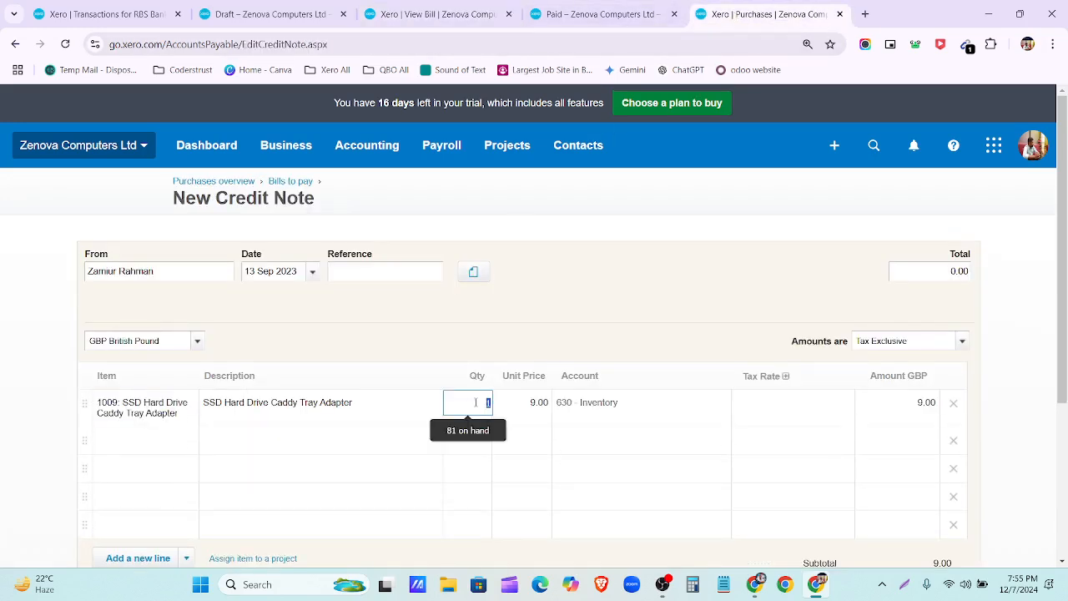
{"action": "type", "text": "2"}
{"action": "left_click", "coordinate": [841, 407]}
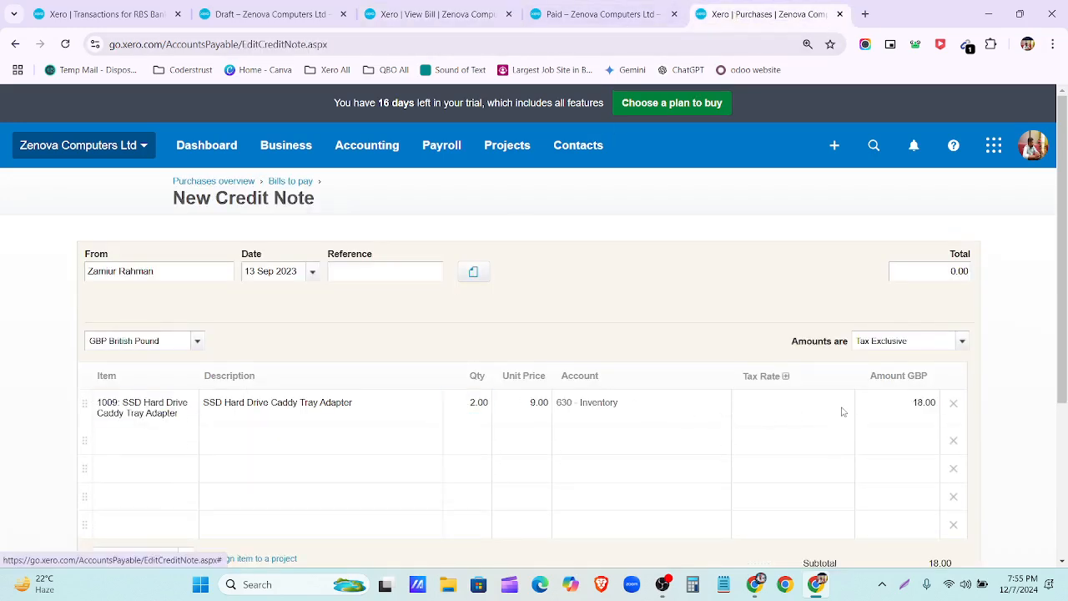
{"action": "left_click", "coordinate": [845, 407]}
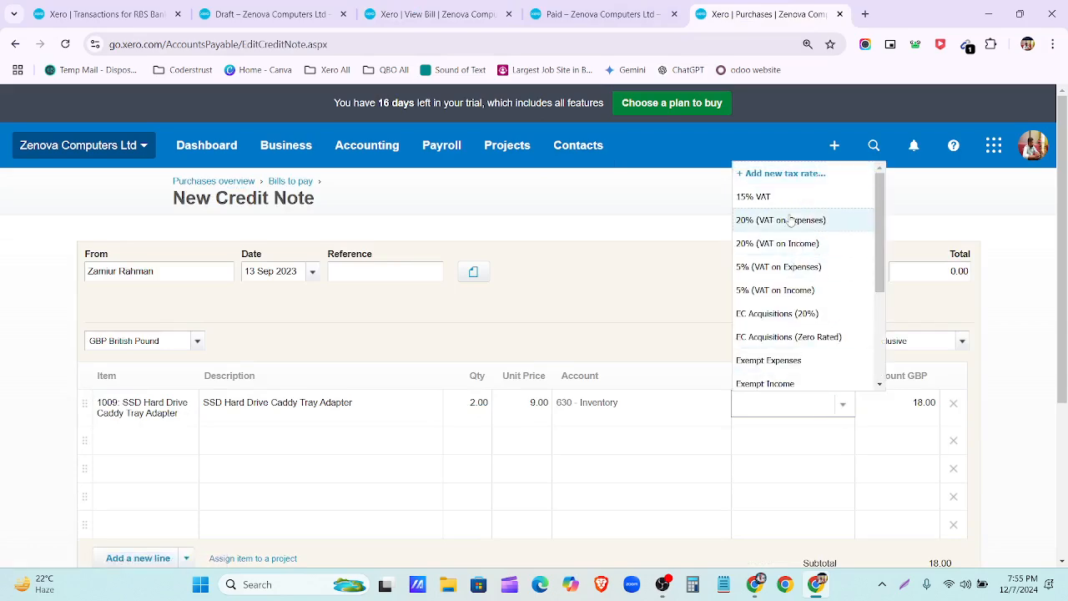
{"action": "scroll", "coordinate": [804, 254], "scroll_direction": "down", "scroll_amount": 3}
{"action": "left_click", "coordinate": [798, 242]}
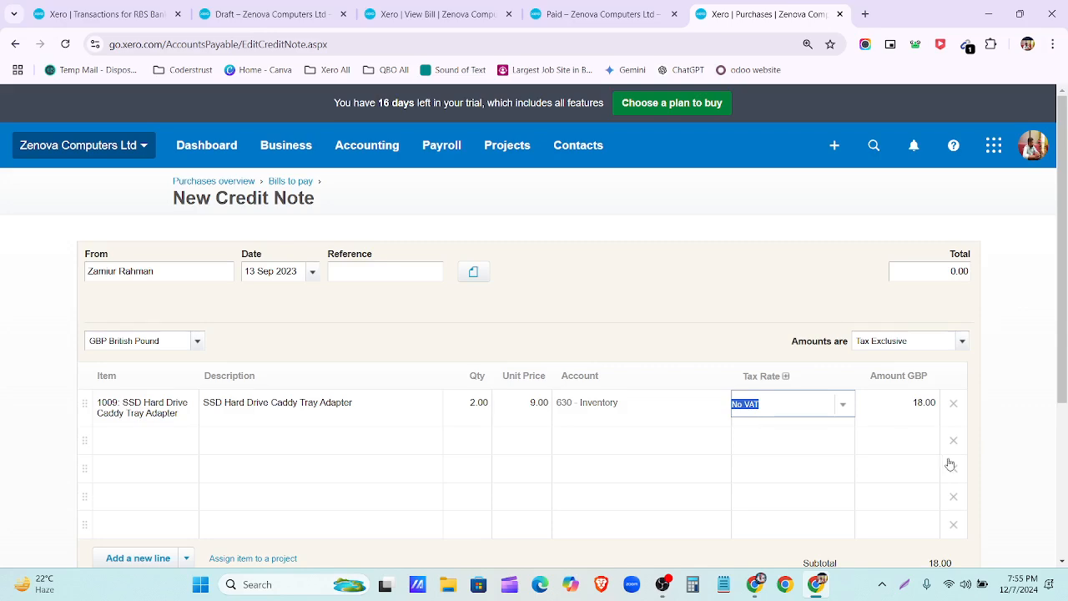
{"action": "left_click", "coordinate": [955, 442]}
{"action": "left_click", "coordinate": [954, 442]}
{"action": "left_click", "coordinate": [955, 442]}
{"action": "left_click", "coordinate": [955, 443]}
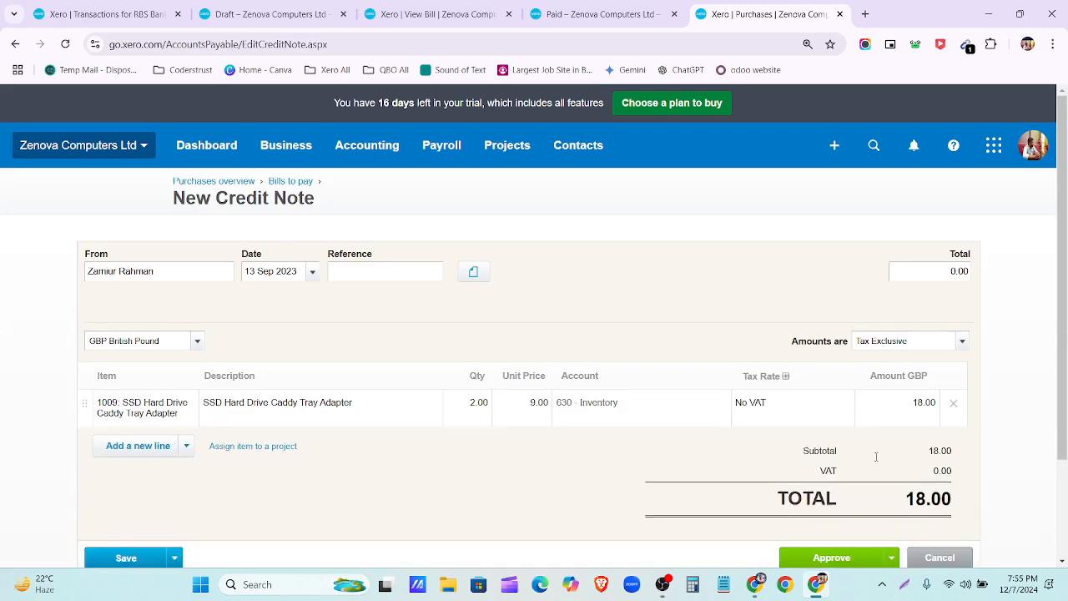
{"action": "scroll", "coordinate": [834, 455], "scroll_direction": "down", "scroll_amount": 3}
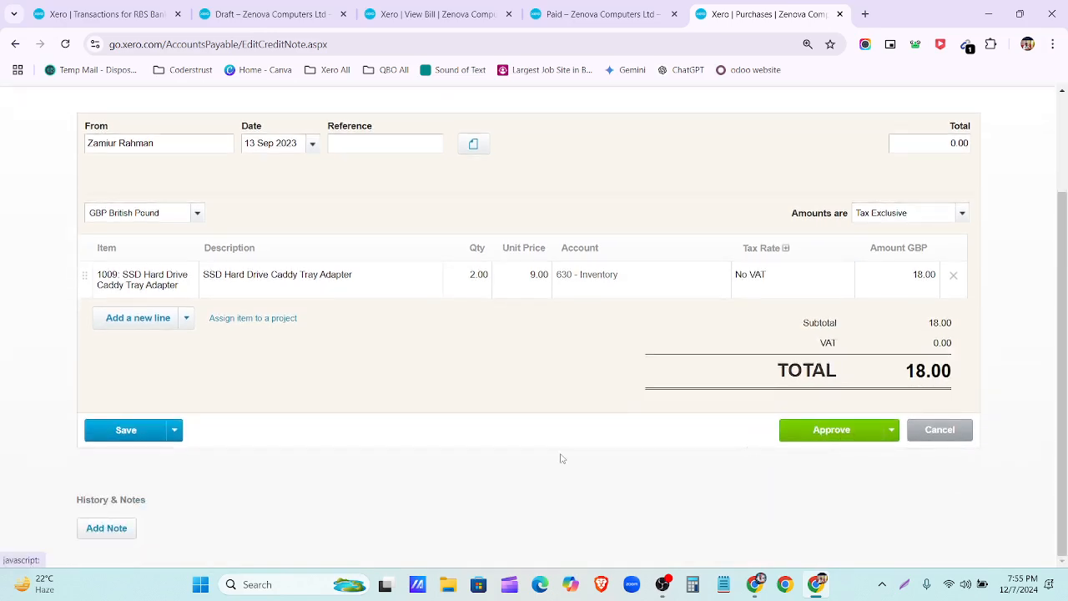
Step: Save the credit note as a draft and submit it for approval
{"action": "left_click", "coordinate": [174, 430]}
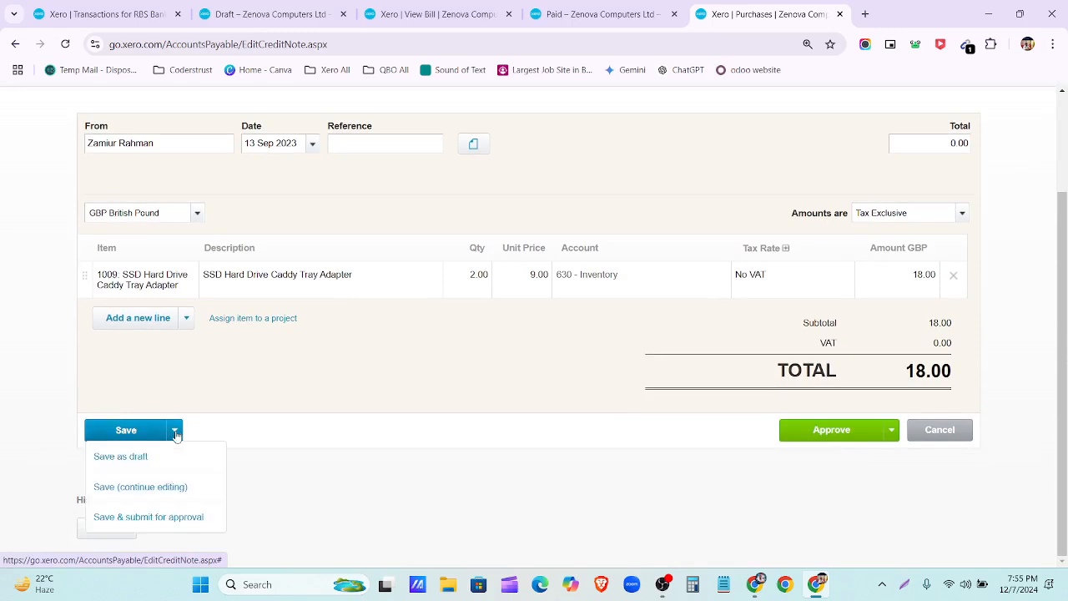
{"action": "left_click", "coordinate": [177, 456]}
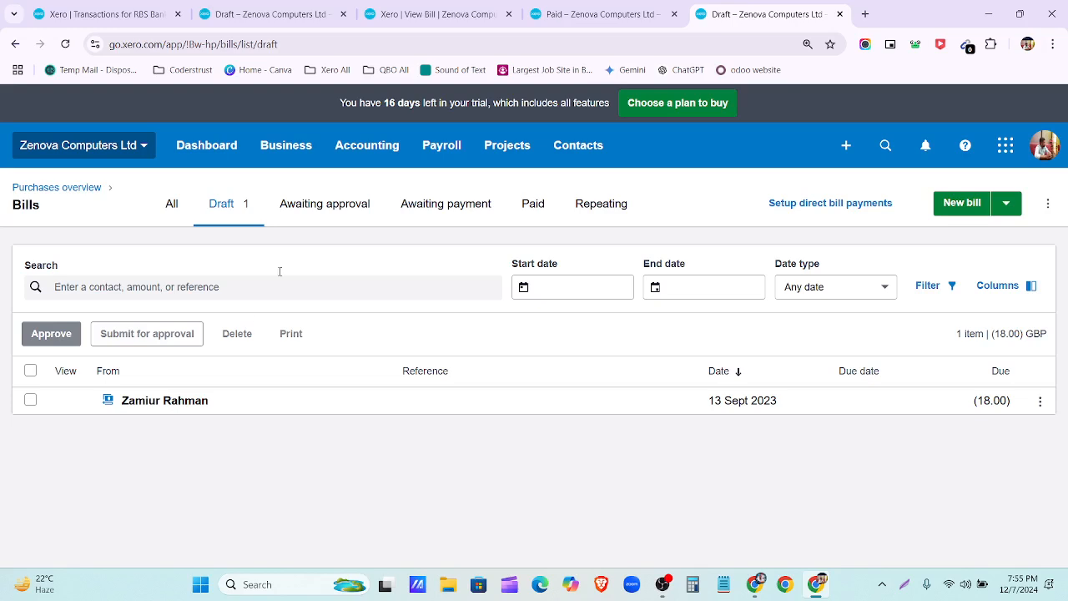
{"action": "left_click", "coordinate": [34, 373]}
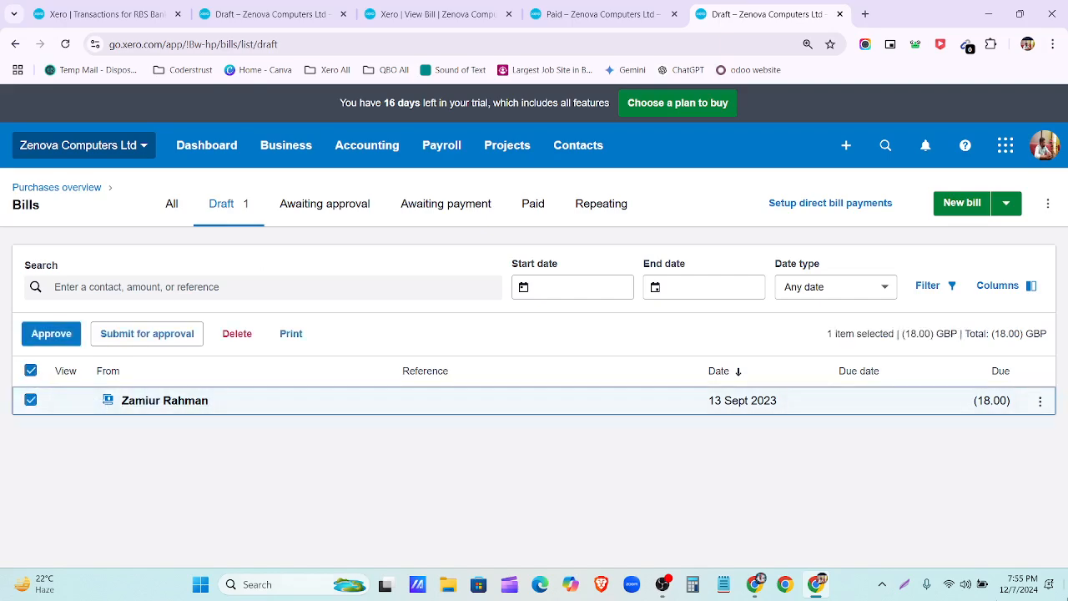
{"action": "left_click", "coordinate": [145, 335]}
{"action": "left_click", "coordinate": [617, 381]}
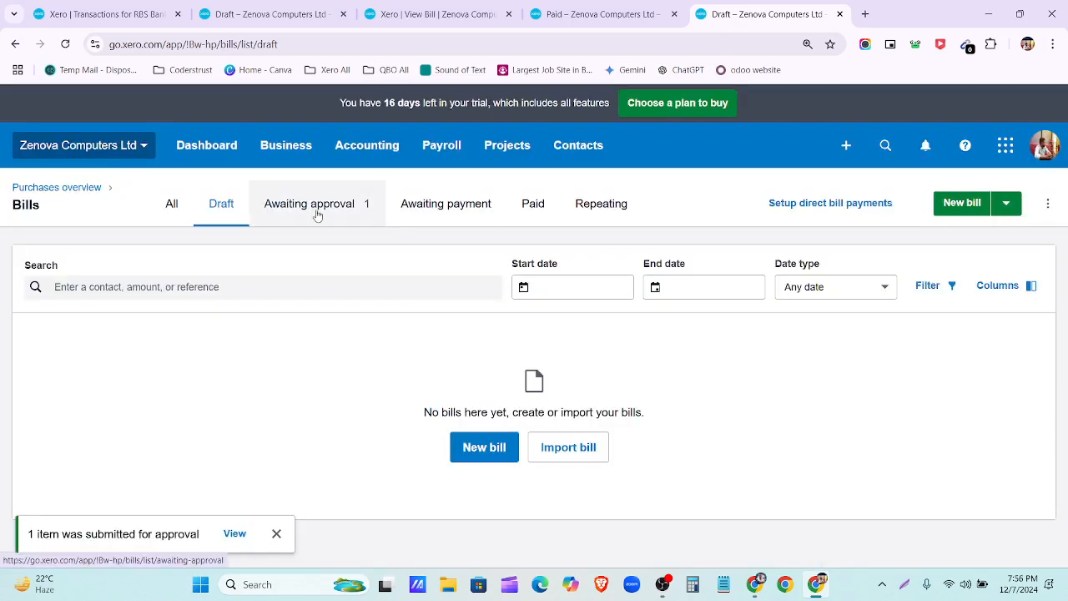
Step: Approve the credit note and view it under Awaiting payment
{"action": "left_click", "coordinate": [317, 208]}
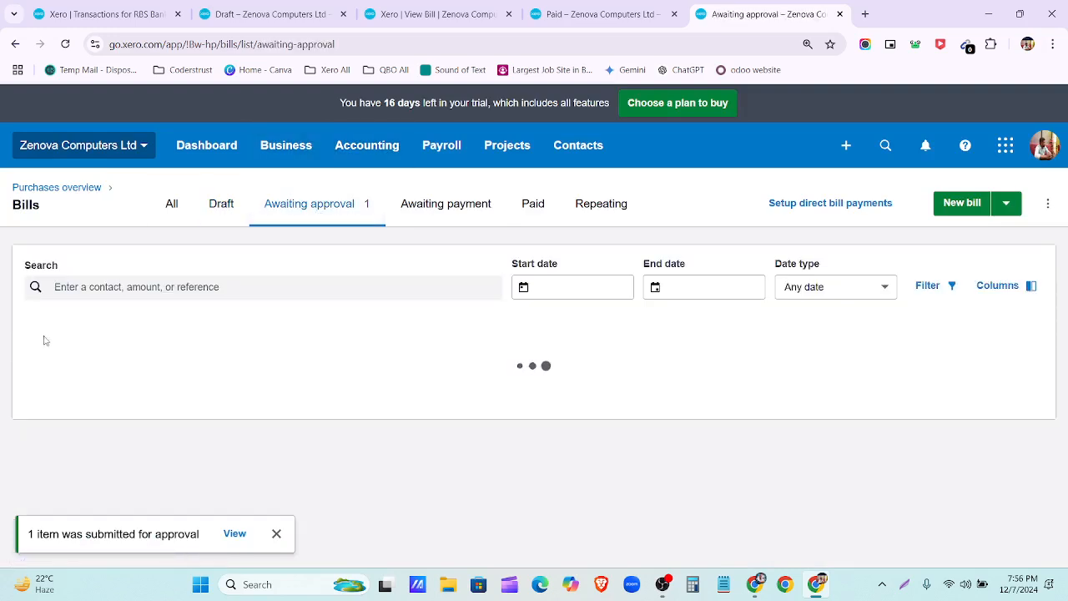
{"action": "left_click", "coordinate": [30, 371]}
{"action": "left_click", "coordinate": [49, 333]}
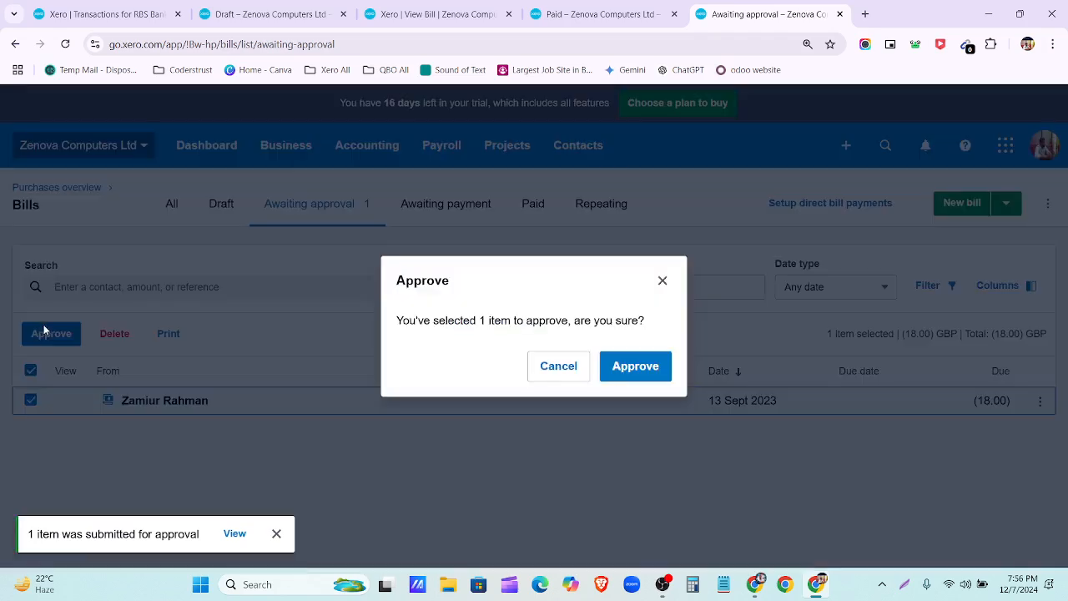
{"action": "left_click", "coordinate": [630, 369]}
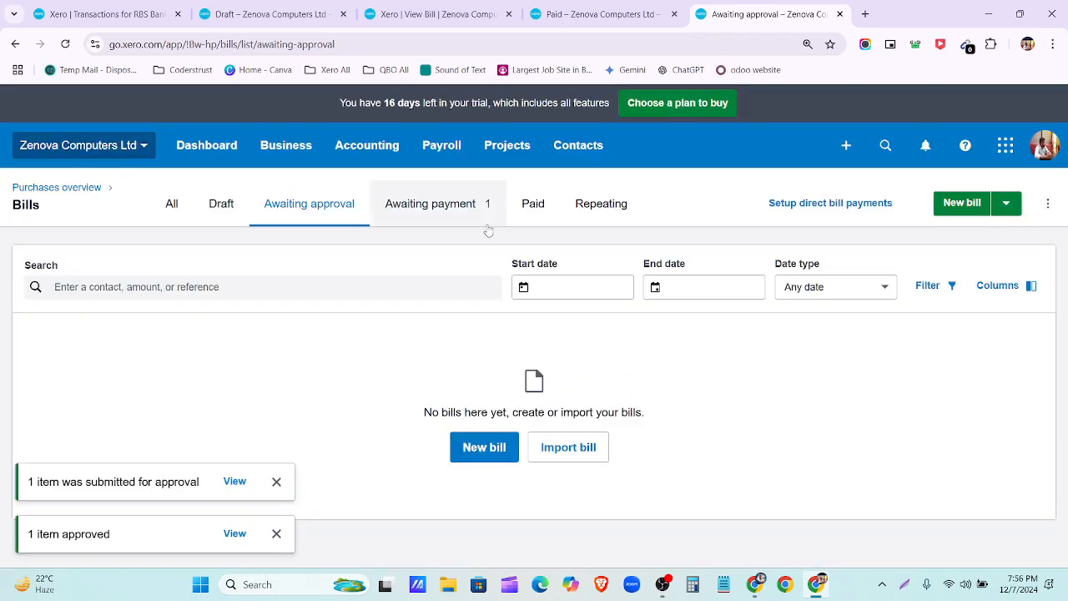
{"action": "left_click", "coordinate": [483, 215]}
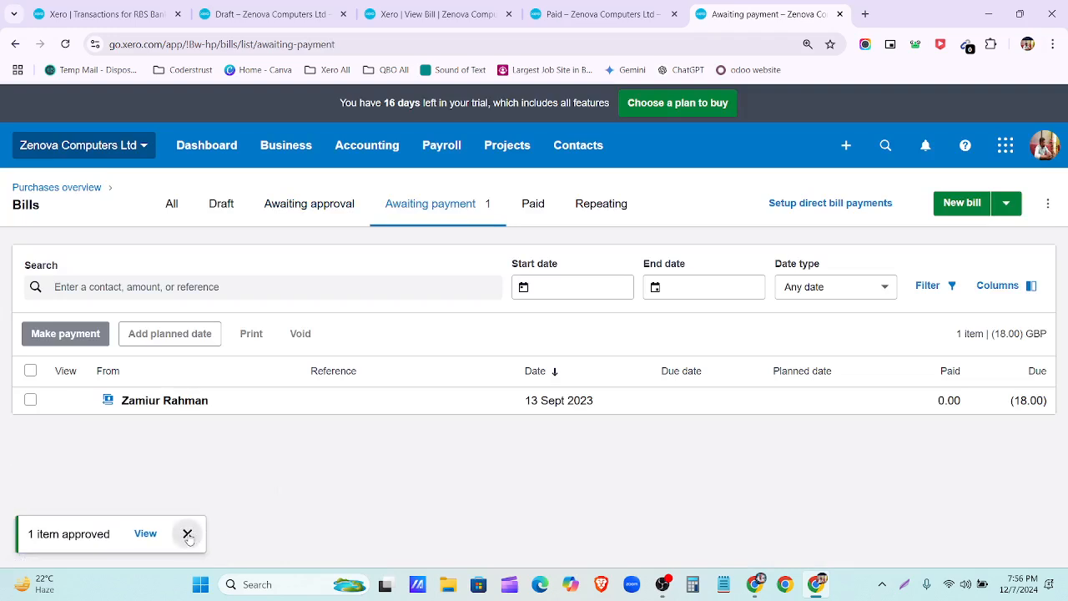
{"action": "left_click", "coordinate": [187, 533]}
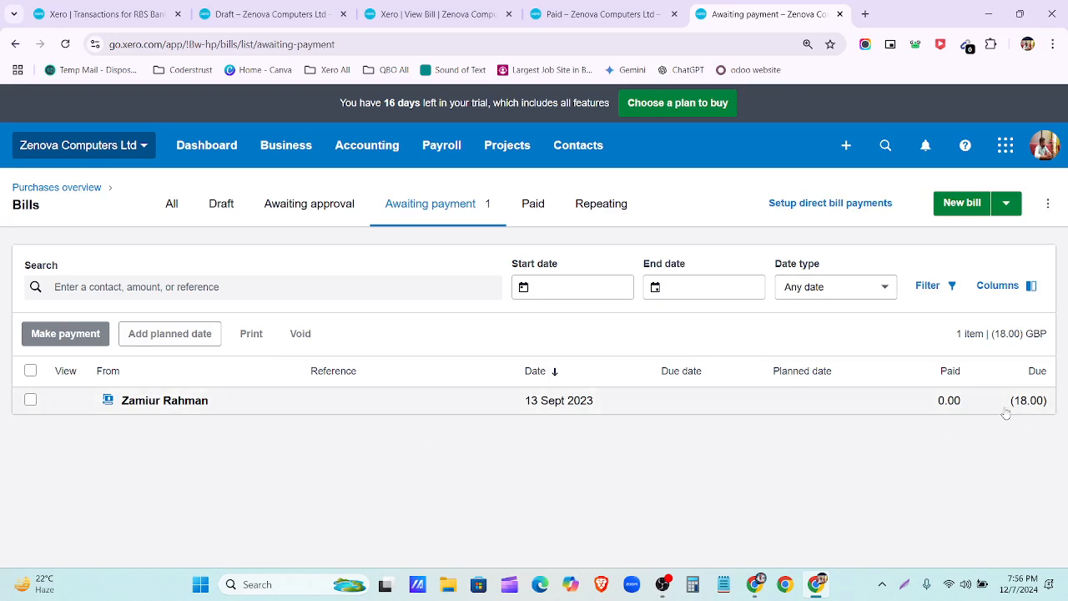
{"action": "left_click", "coordinate": [590, 409]}
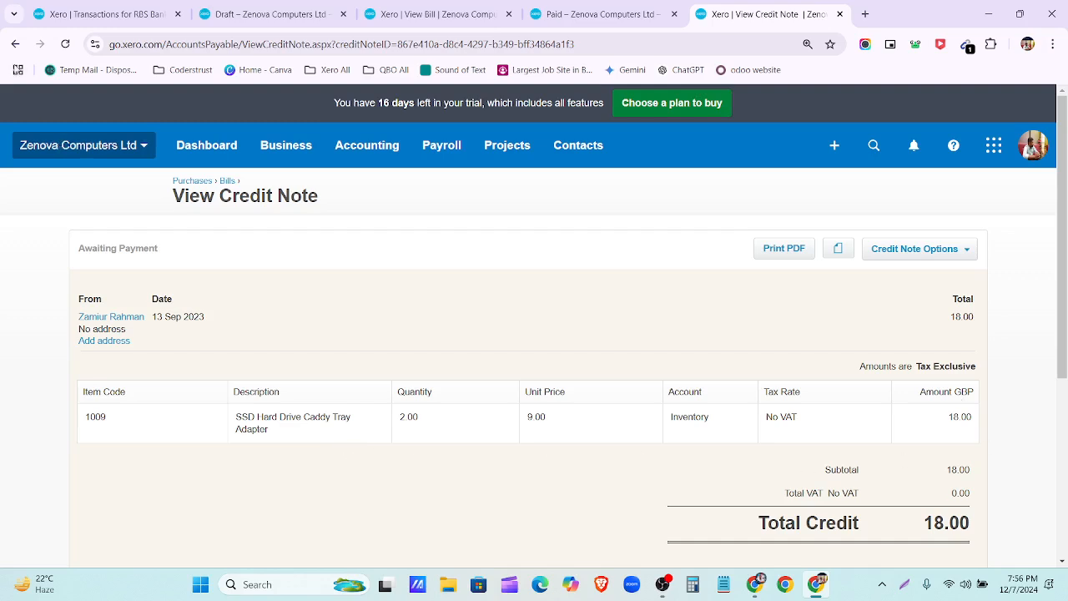
{"action": "left_click", "coordinate": [15, 44]}
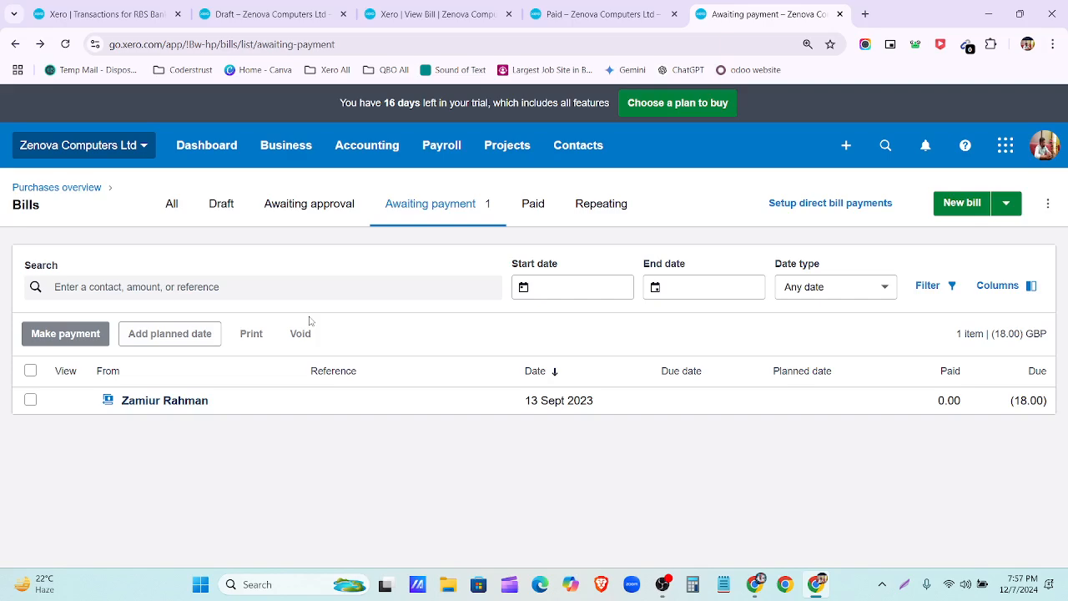
{"action": "left_click", "coordinate": [32, 373]}
{"action": "left_click", "coordinate": [32, 373]}
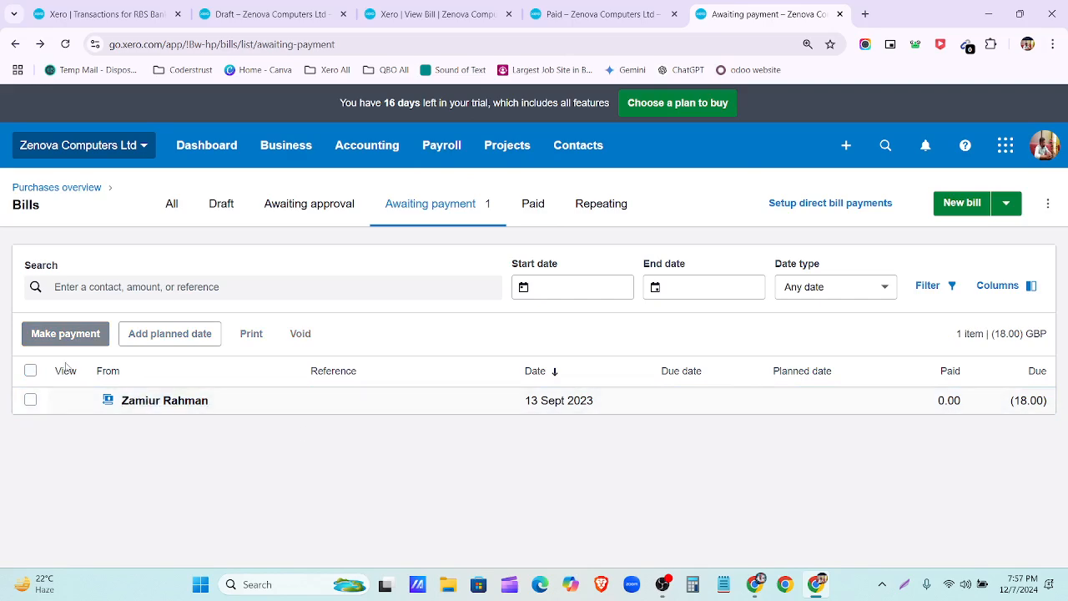
{"action": "left_click", "coordinate": [30, 371]}
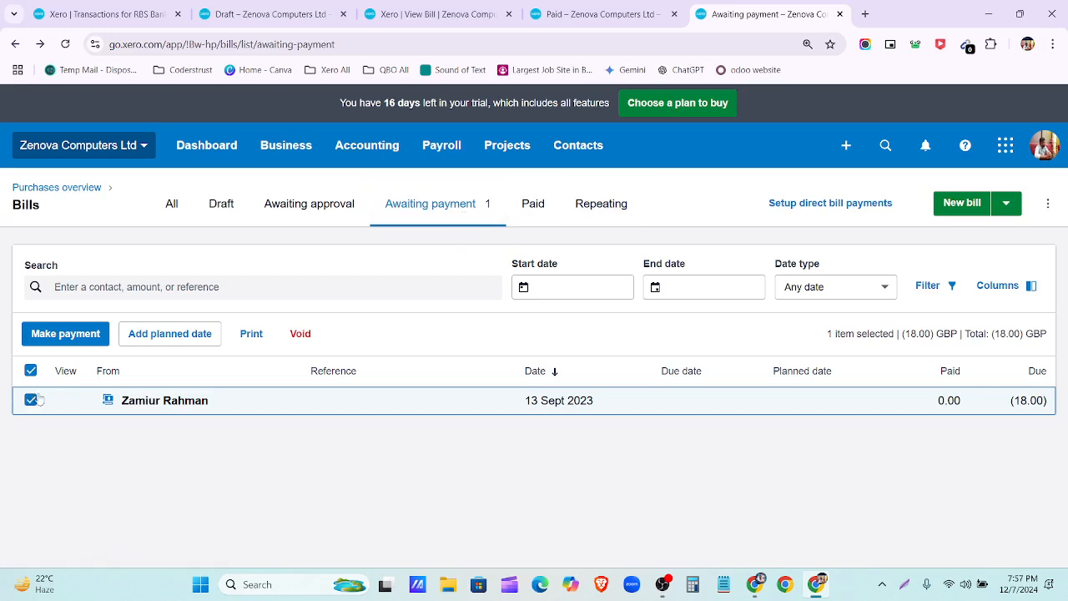
{"action": "left_click", "coordinate": [31, 371]}
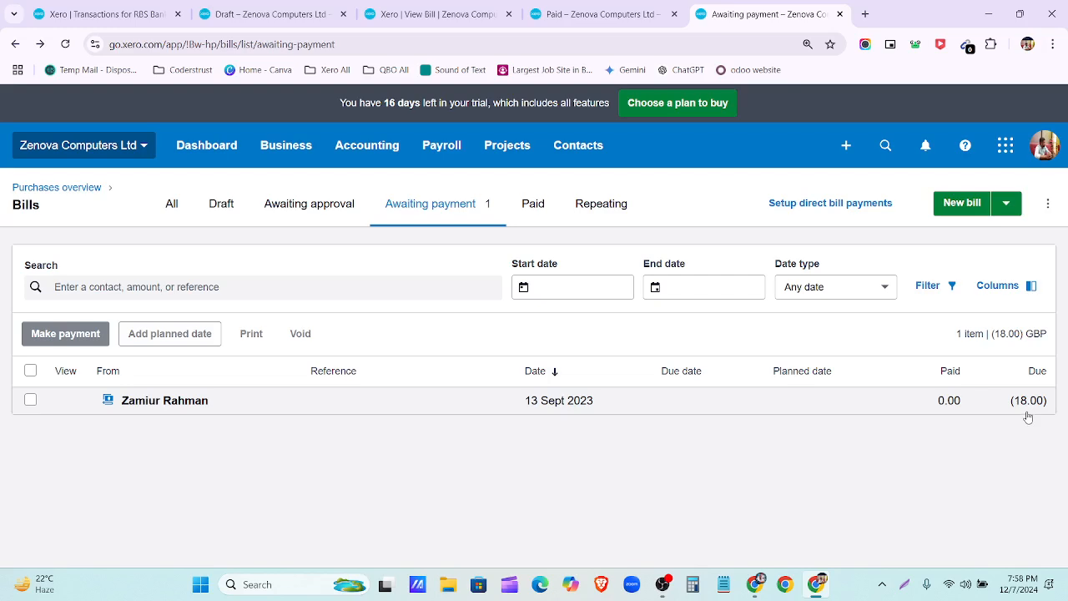
{"action": "left_click", "coordinate": [811, 410]}
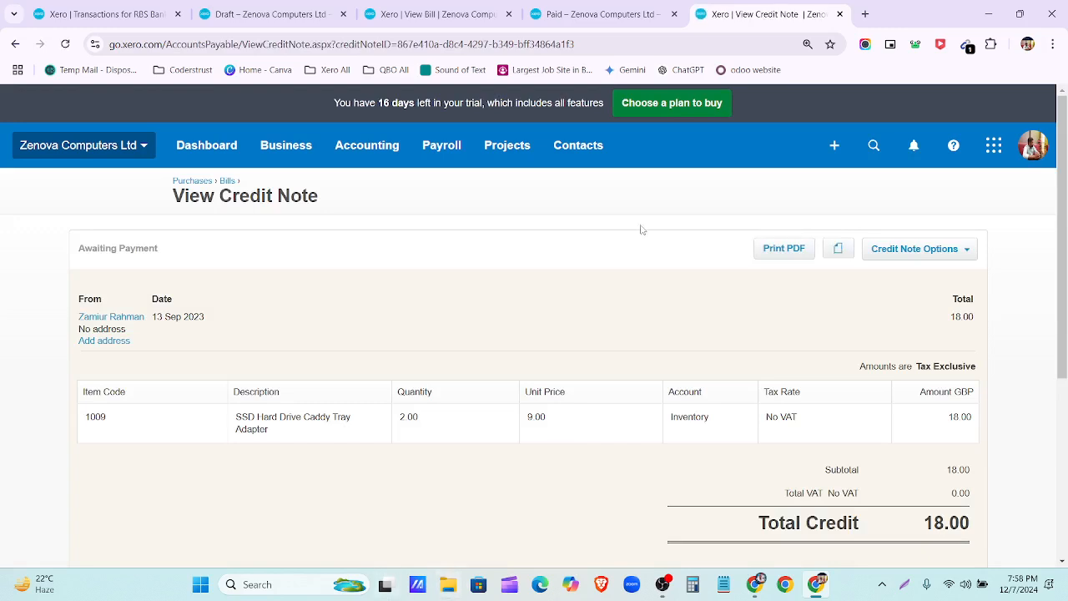
{"action": "left_click", "coordinate": [14, 45]}
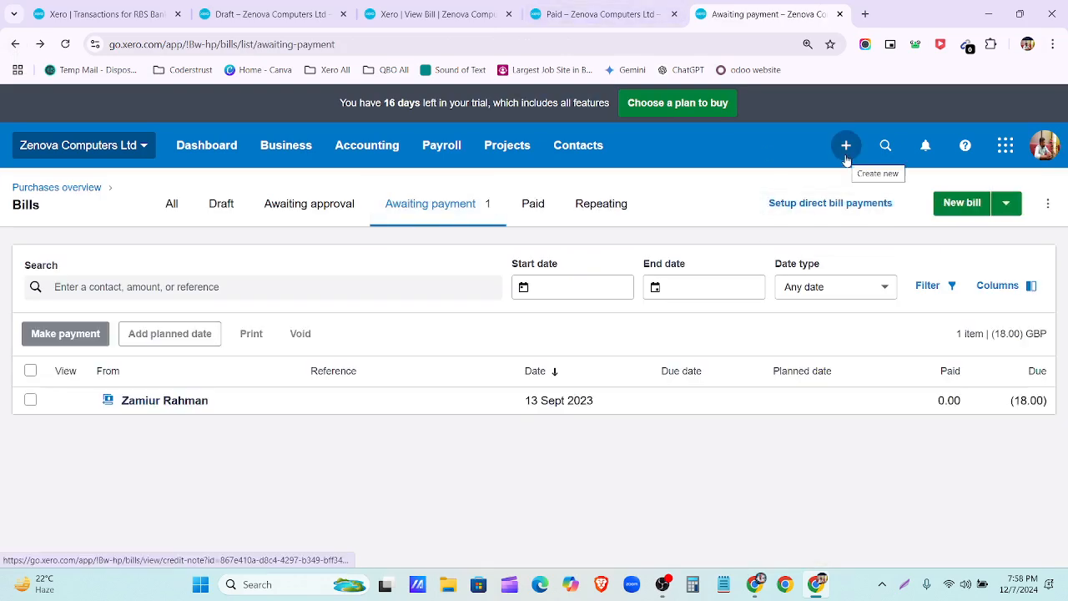
{"action": "left_click", "coordinate": [30, 371]}
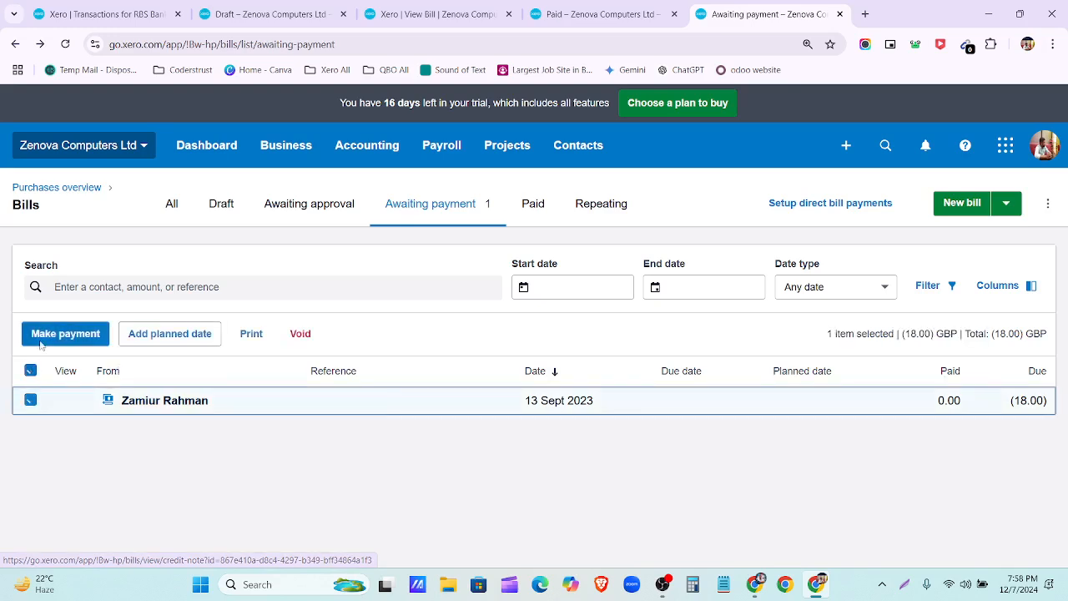
{"action": "left_click", "coordinate": [50, 335]}
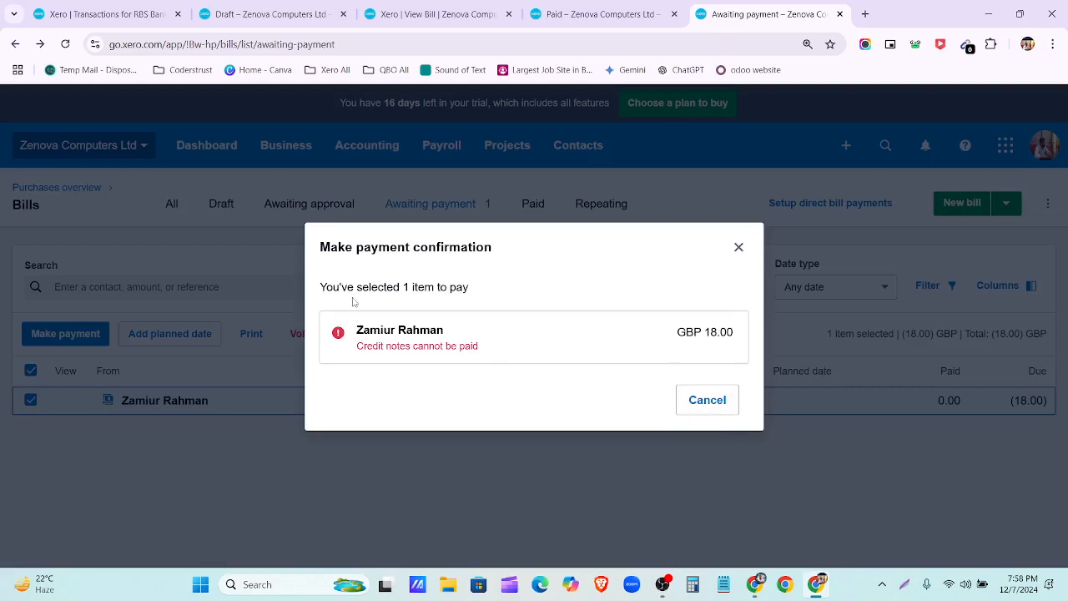
{"action": "left_click_drag", "start_coordinate": [357, 329], "coordinate": [744, 338]}
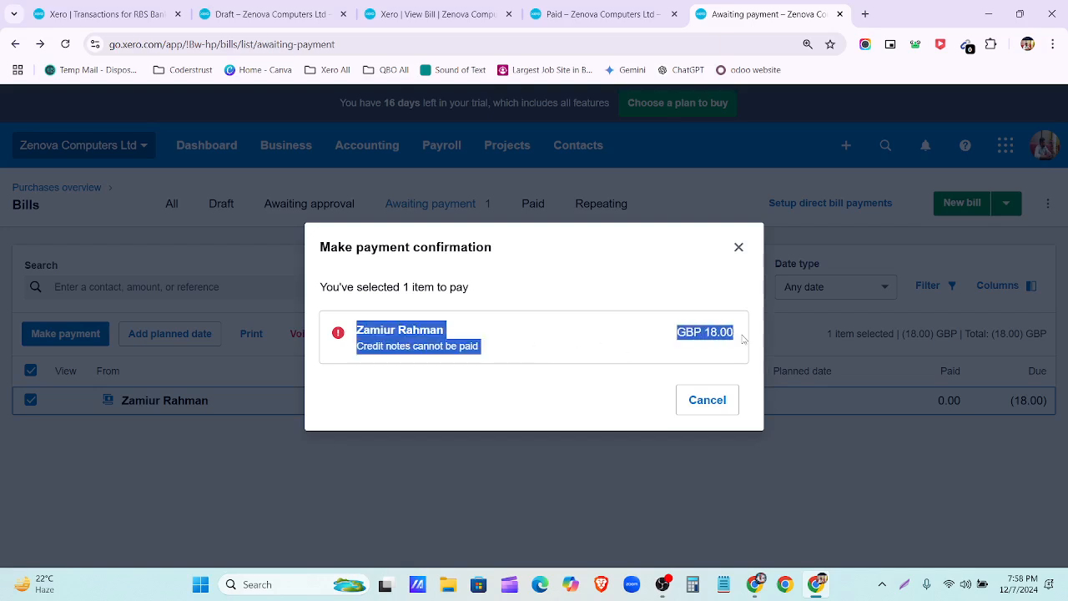
{"action": "left_click", "coordinate": [550, 357]}
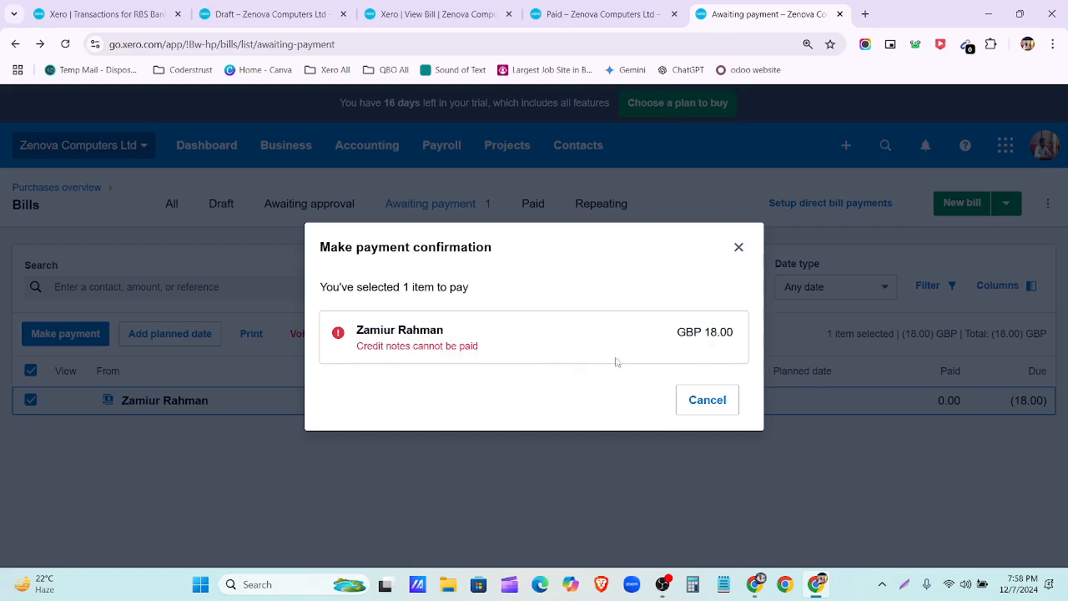
{"action": "left_click", "coordinate": [696, 413]}
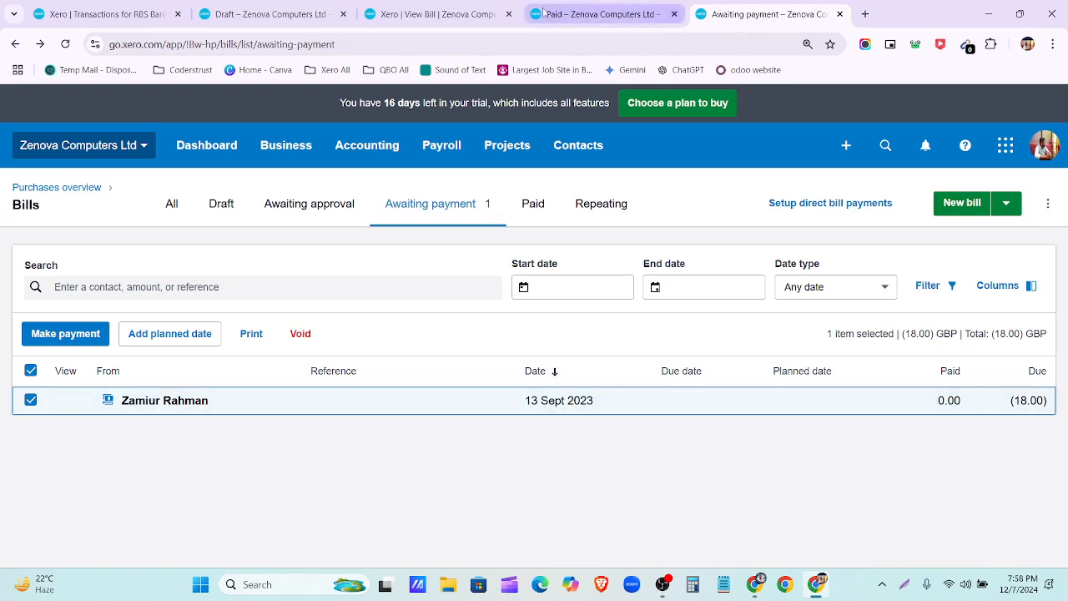
Step: Close the View Bill, Draft bills and Transactions browser tabs
{"action": "left_click", "coordinate": [508, 14]}
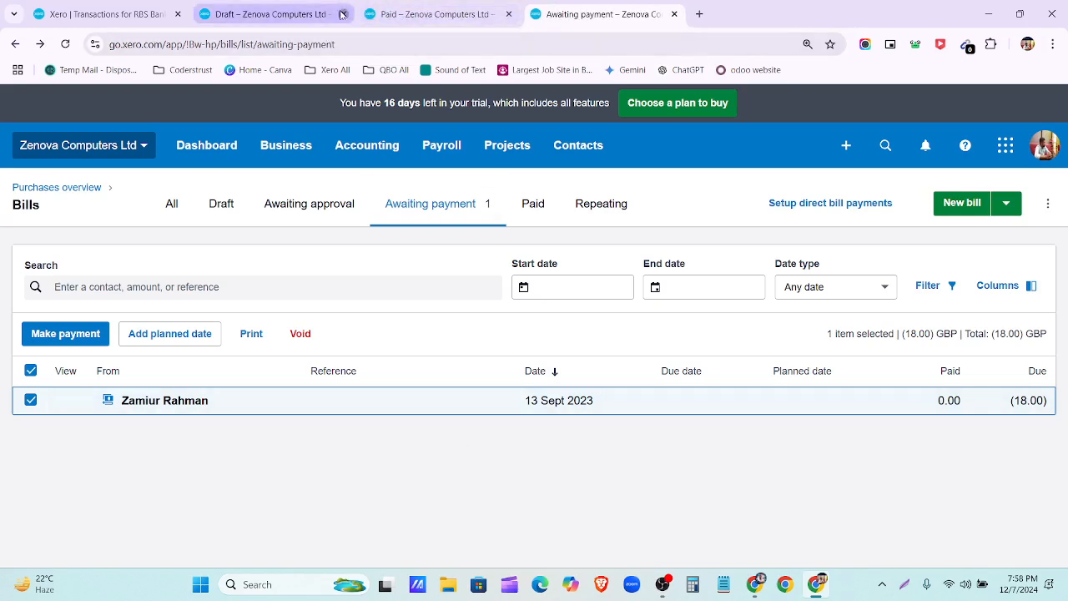
{"action": "left_click", "coordinate": [341, 14]}
{"action": "left_click", "coordinate": [118, 15]}
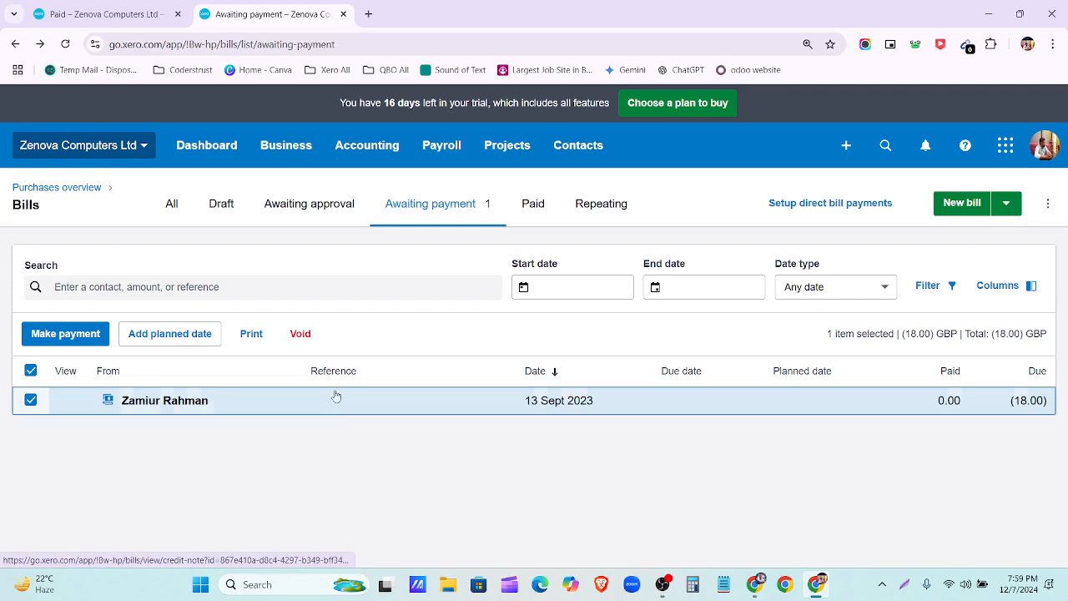
Step: Duplicate the Awaiting payment bills tab and show the + Create new options
{"action": "left_click", "coordinate": [368, 14]}
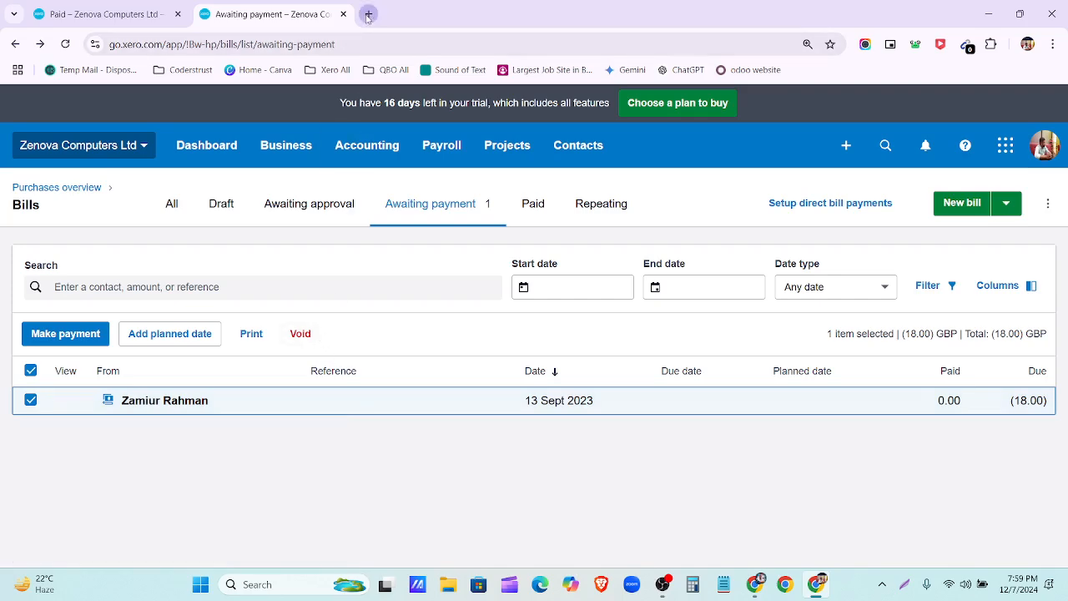
{"action": "left_click", "coordinate": [311, 17]}
{"action": "right_click", "coordinate": [310, 18]}
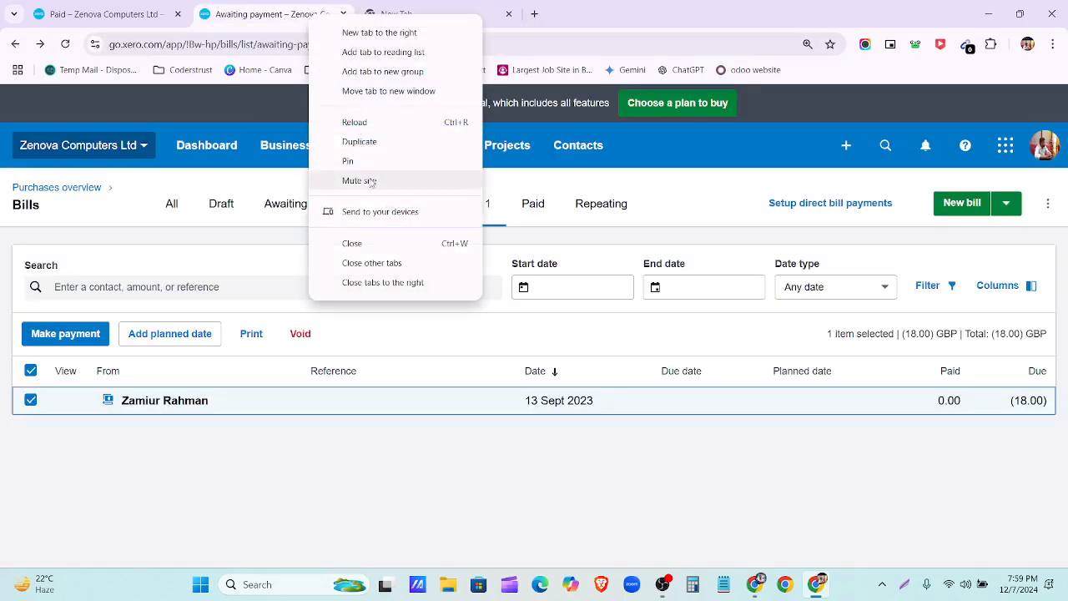
{"action": "left_click", "coordinate": [354, 142]}
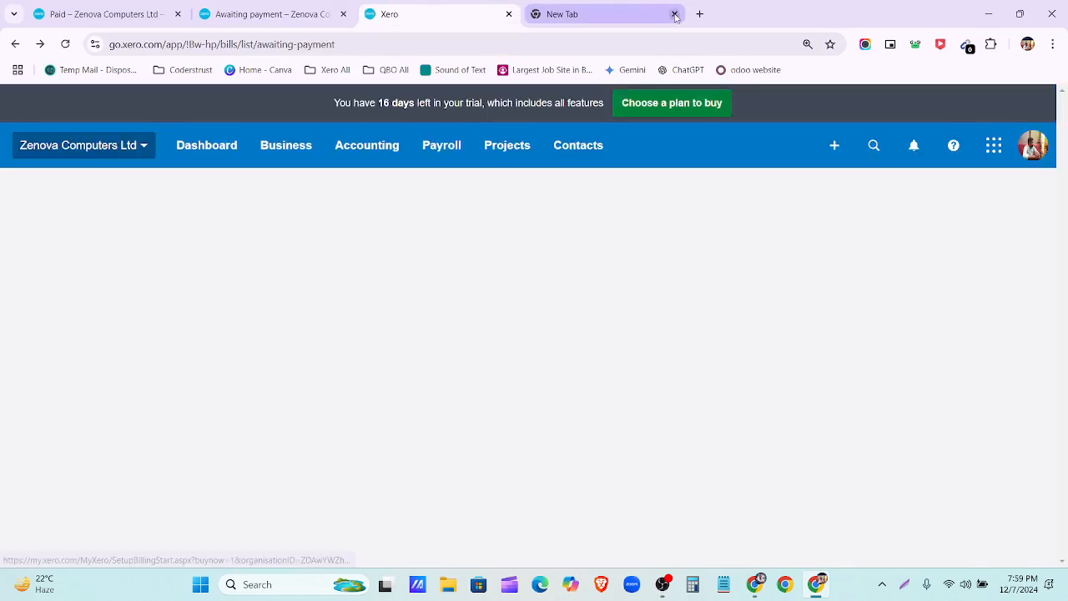
{"action": "left_click", "coordinate": [674, 15]}
{"action": "left_click", "coordinate": [847, 145]}
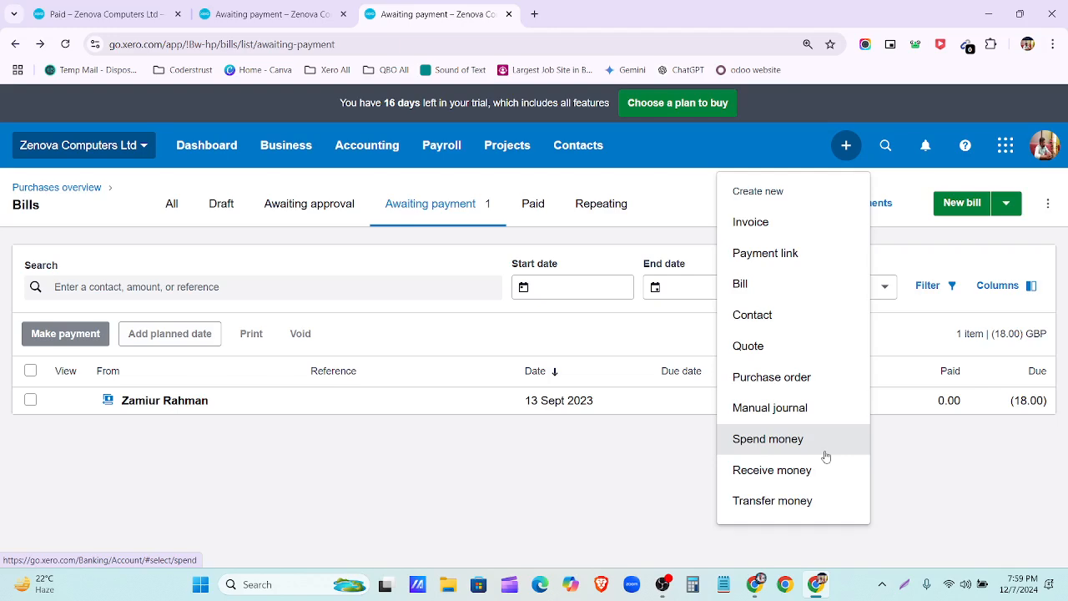
Step: Start a new Receive Money transaction into RBS Bank-Checking
{"action": "left_click", "coordinate": [817, 473]}
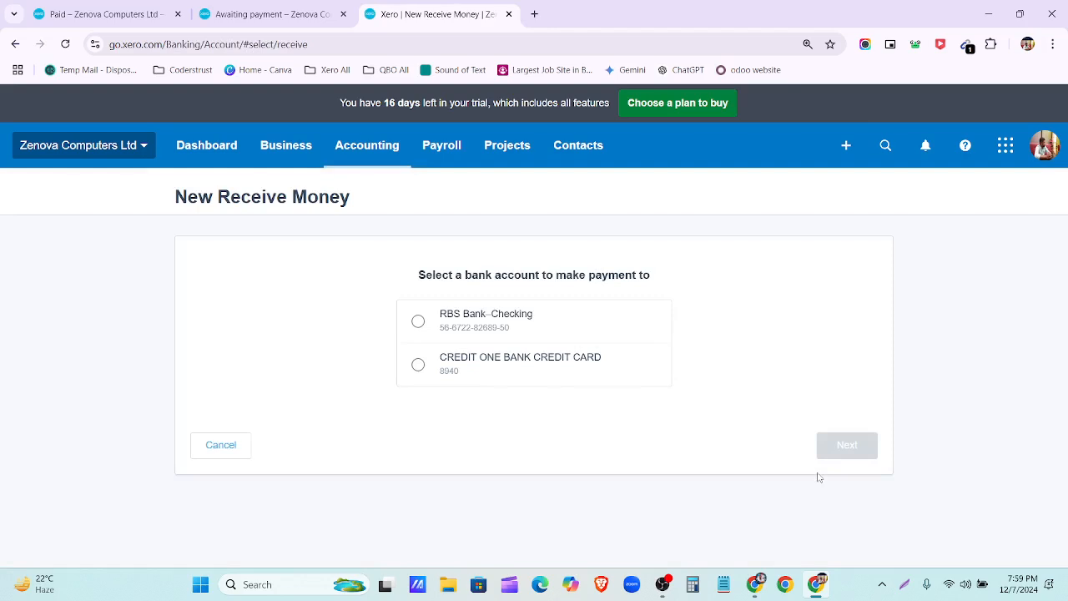
{"action": "left_click", "coordinate": [428, 326]}
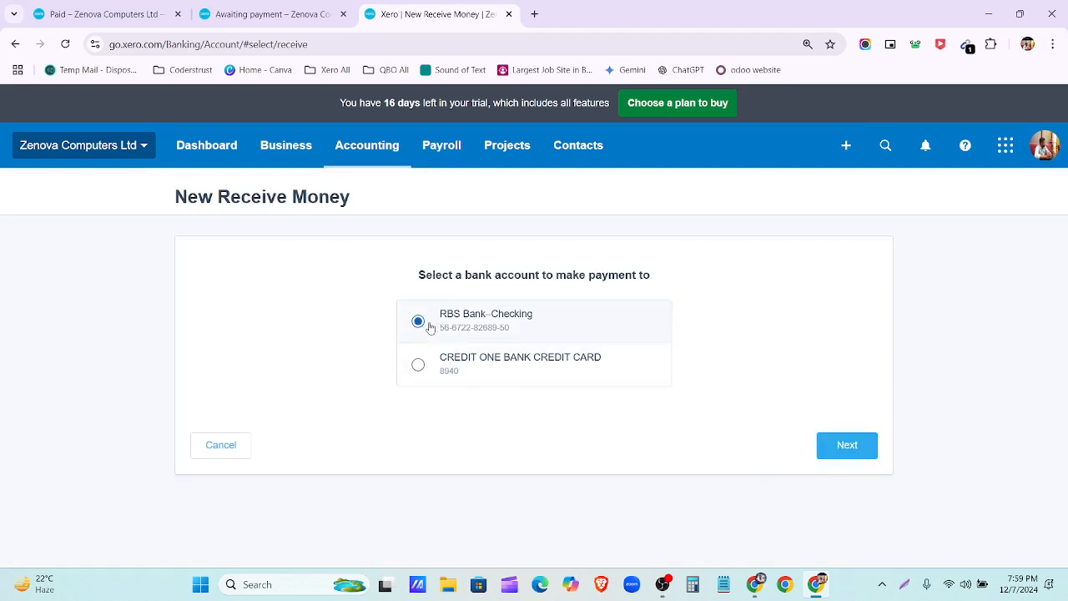
{"action": "left_click", "coordinate": [863, 446]}
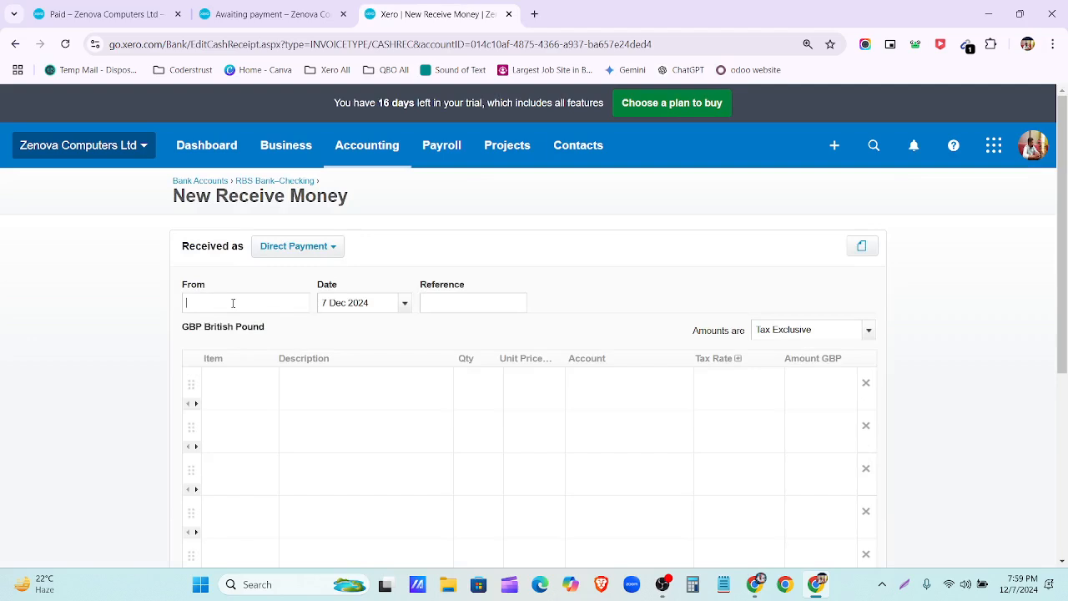
Step: Pick the refunding contact and add a 'Receive credit note payment' line, quantity 1 at 18.00
{"action": "type", "text": "Z"}
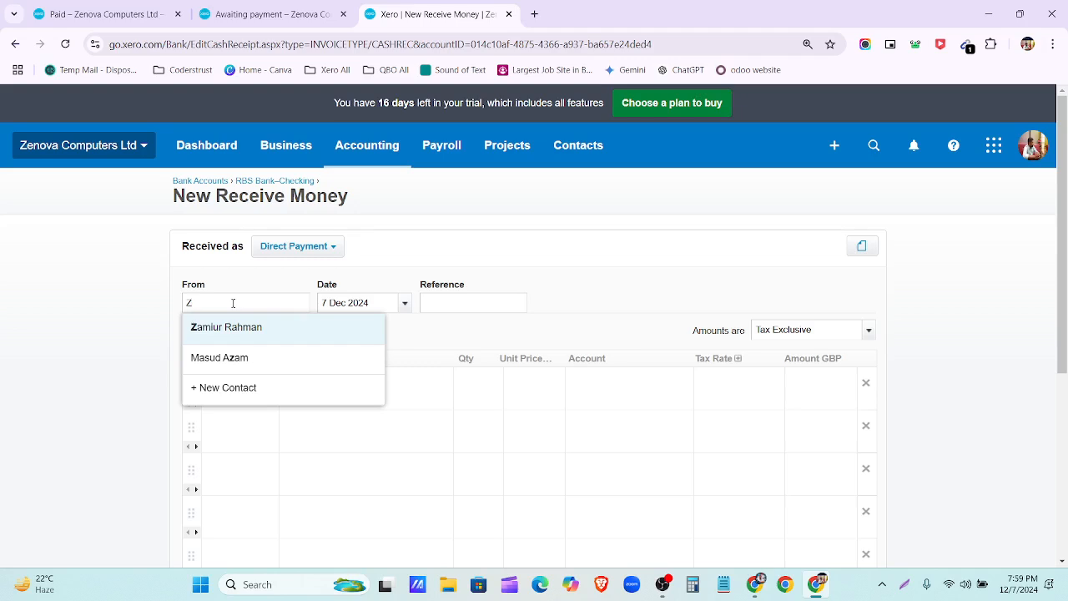
{"action": "left_click", "coordinate": [274, 338]}
{"action": "left_click", "coordinate": [311, 383]}
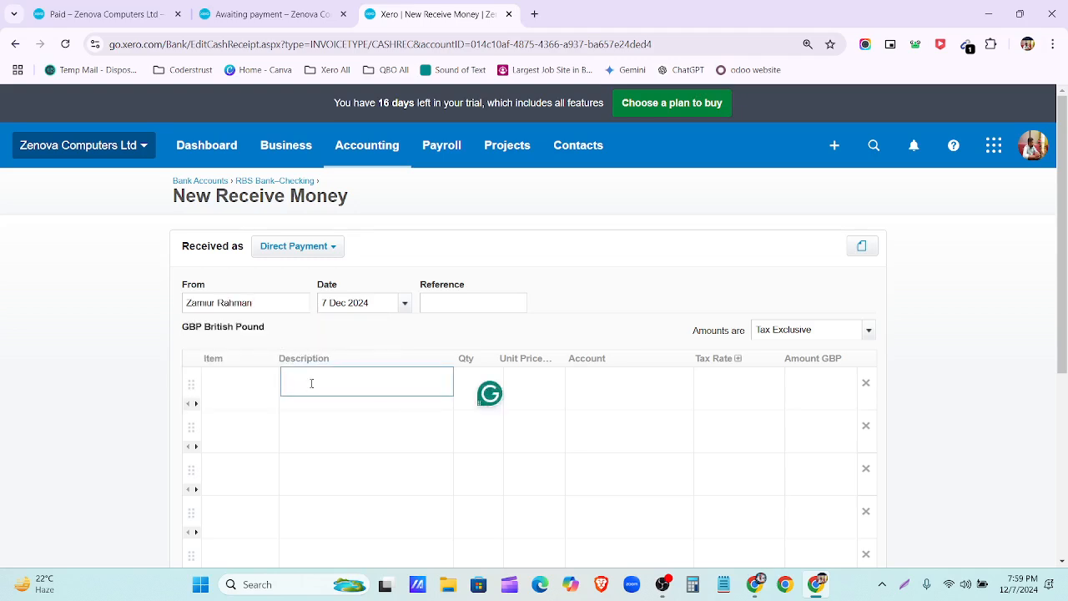
{"action": "type", "text": "Receive"}
{"action": "type", "text": " cred"}
{"action": "type", "text": "it b"}
{"action": "type", "text": "note "}
{"action": "type", "text": "payment"}
{"action": "left_click", "coordinate": [463, 383]}
{"action": "type", "text": "1"}
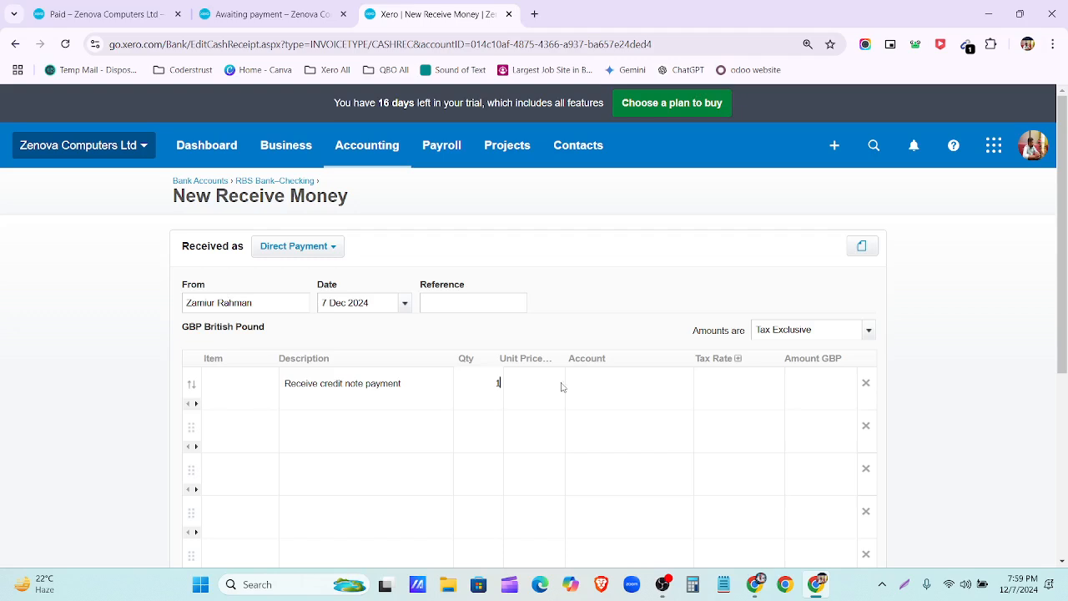
{"action": "left_click", "coordinate": [541, 391]}
{"action": "type", "text": "8"}
{"action": "left_click", "coordinate": [623, 392]}
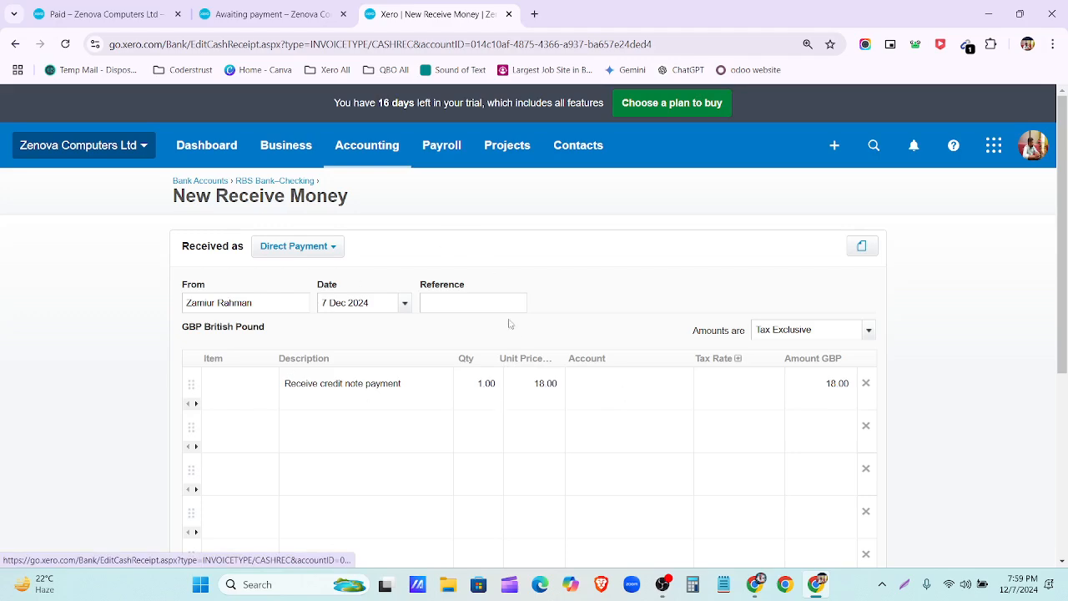
Step: Change the receipt date to 1 Oct 2023, checking the credit's bill details on the way
{"action": "left_click", "coordinate": [405, 304]}
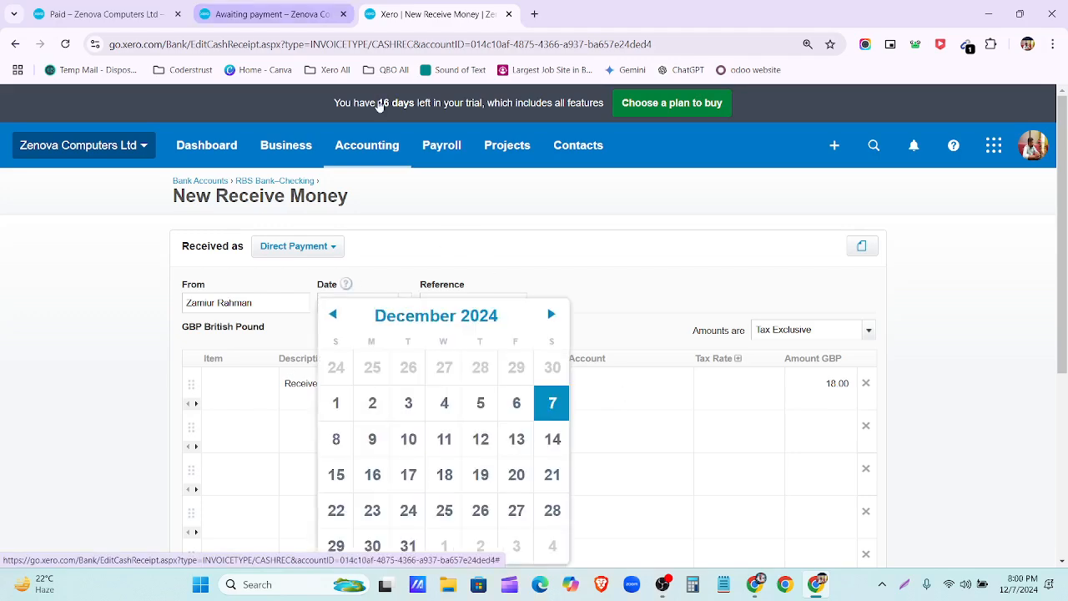
{"action": "left_click", "coordinate": [301, 15]}
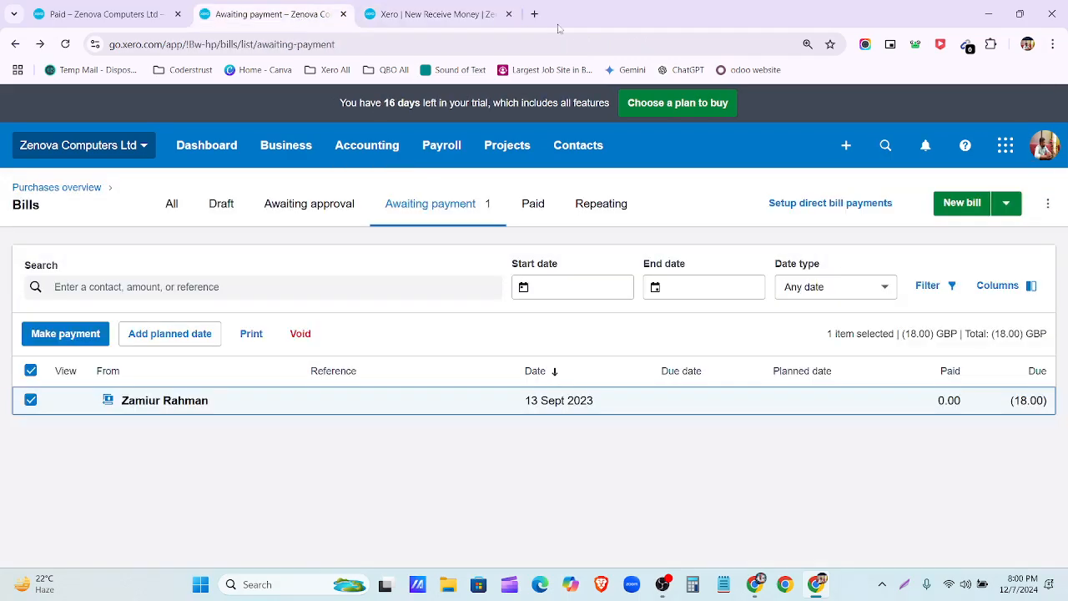
{"action": "left_click", "coordinate": [468, 13]}
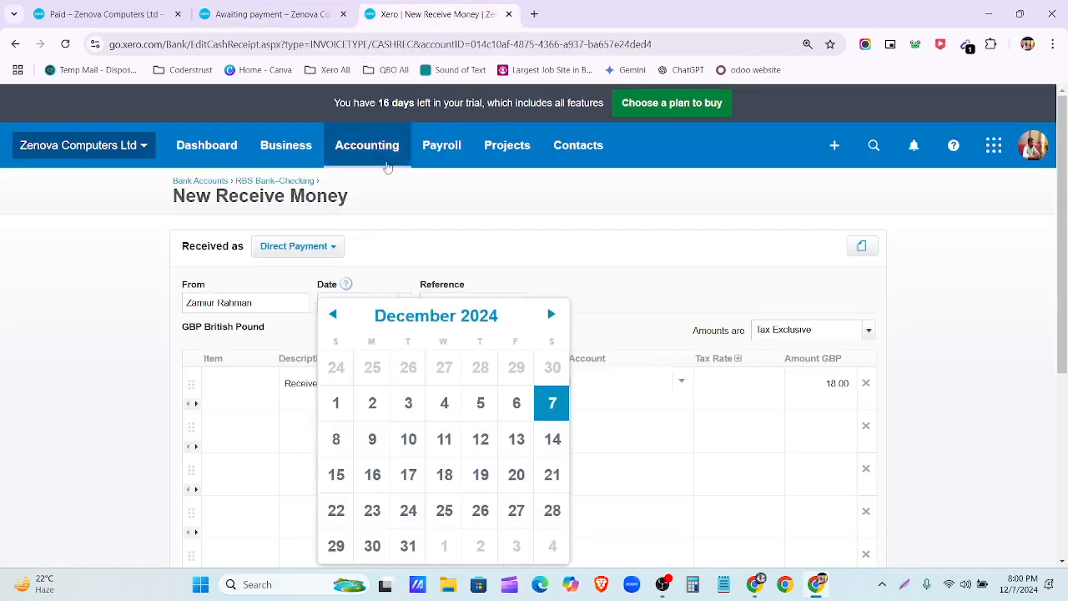
{"action": "left_click", "coordinate": [422, 319]}
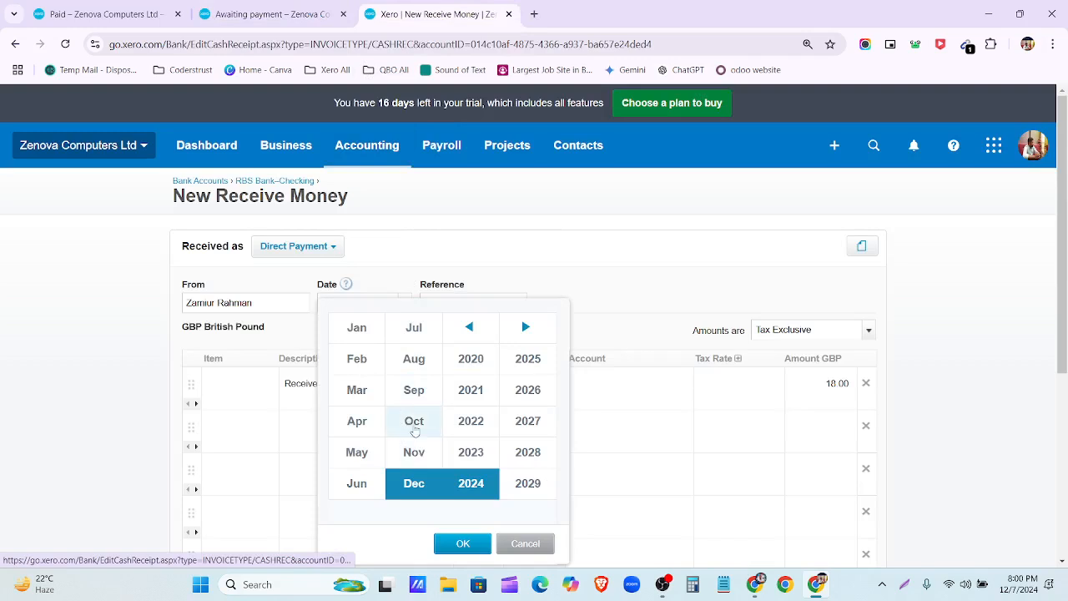
{"action": "left_click", "coordinate": [414, 420]}
{"action": "left_click", "coordinate": [471, 452]}
{"action": "left_click", "coordinate": [457, 543]}
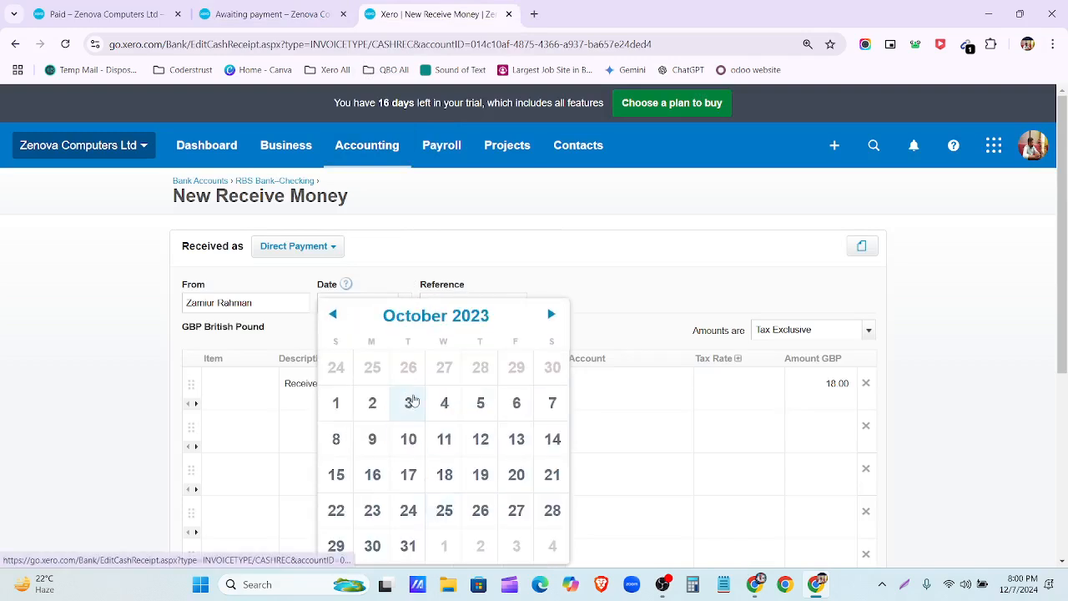
{"action": "left_click", "coordinate": [344, 404]}
Step: Set the line's tax rate to No VAT
{"action": "left_click", "coordinate": [751, 399]}
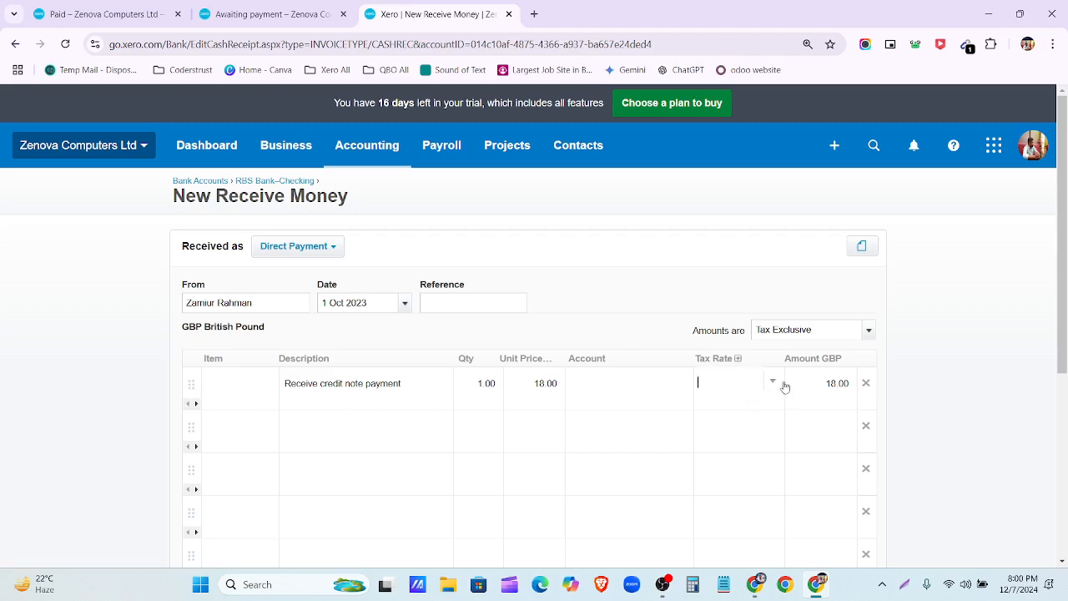
{"action": "left_click", "coordinate": [773, 385]}
{"action": "scroll", "coordinate": [735, 283], "scroll_direction": "down", "scroll_amount": 4}
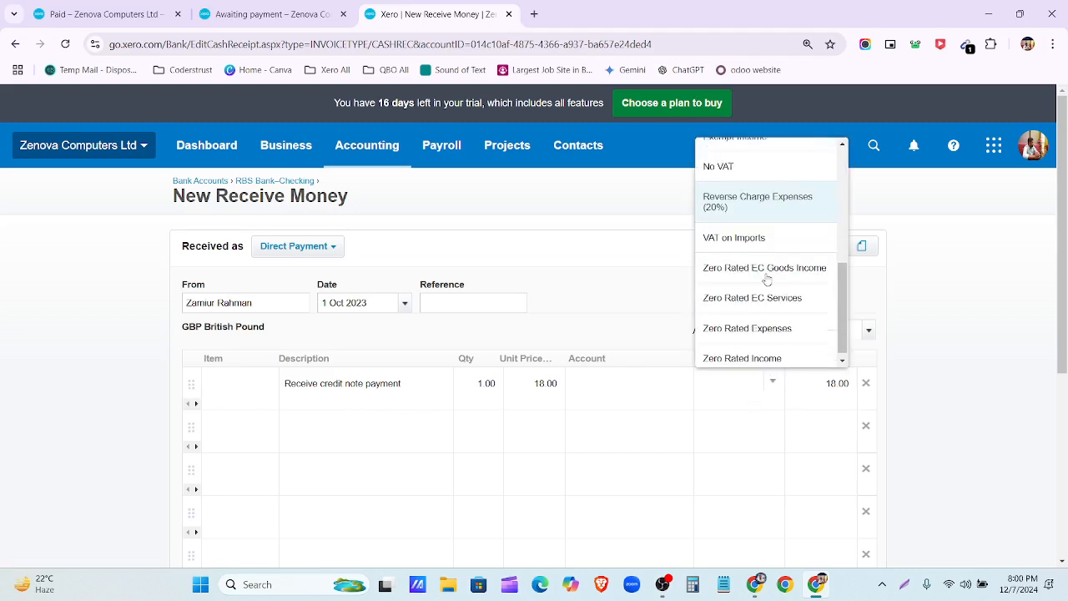
{"action": "scroll", "coordinate": [770, 309], "scroll_direction": "up", "scroll_amount": 2}
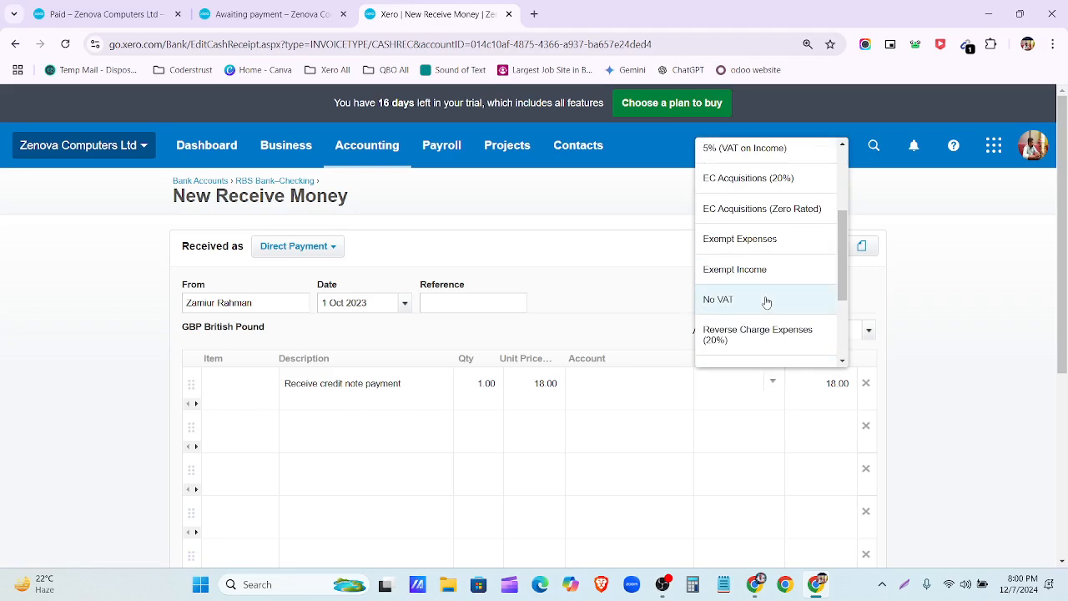
{"action": "left_click", "coordinate": [766, 298]}
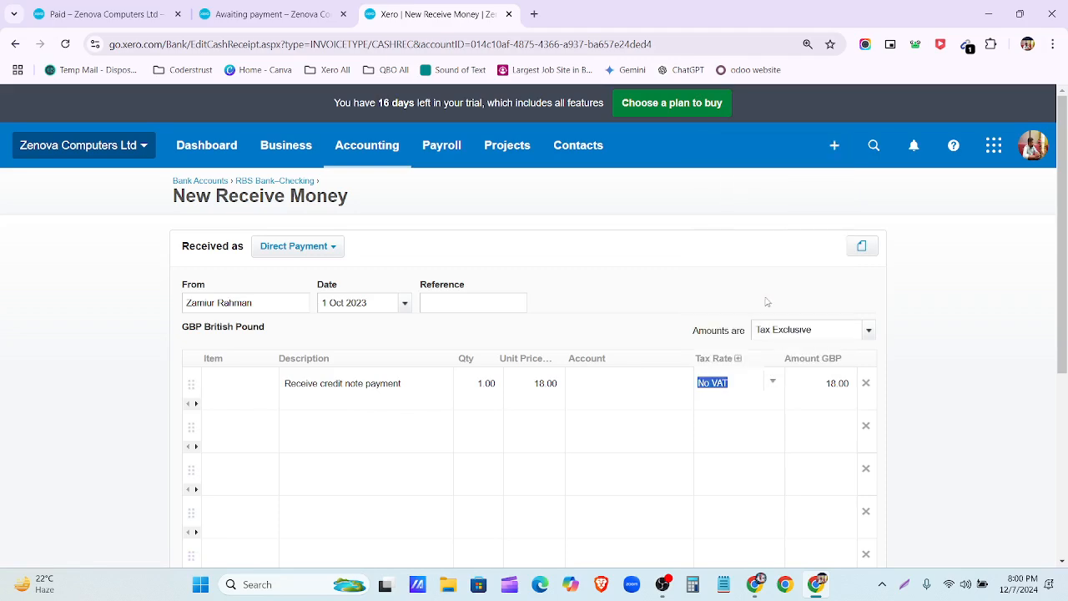
{"action": "left_click", "coordinate": [630, 393]}
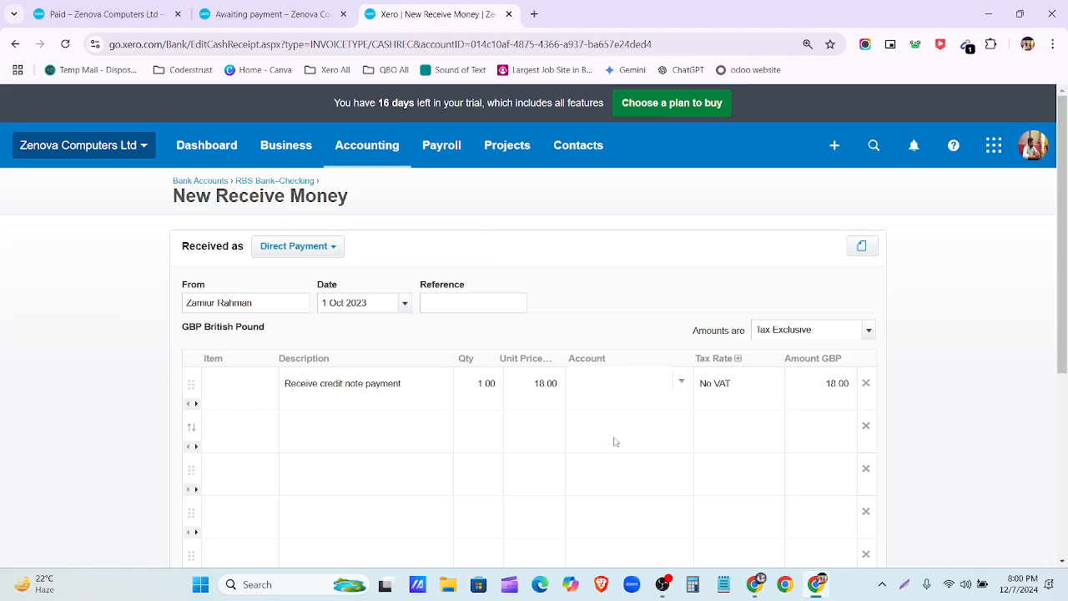
Step: Open the refund line's Account dropdown and scroll down through the chart of accounts
{"action": "left_click", "coordinate": [680, 383]}
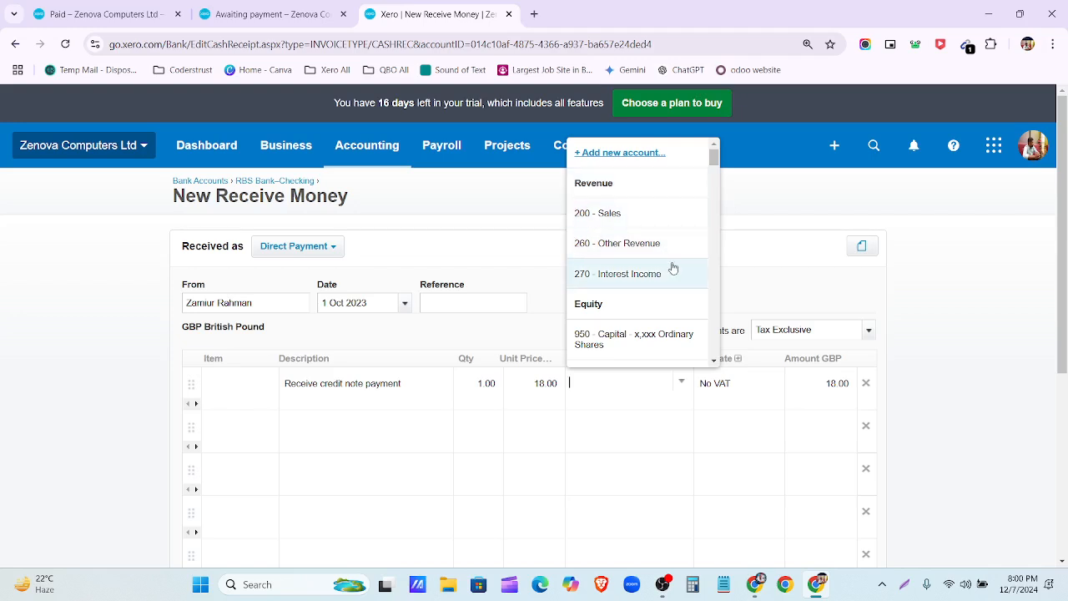
{"action": "scroll", "coordinate": [675, 267], "scroll_direction": "down", "scroll_amount": 2}
{"action": "scroll", "coordinate": [674, 267], "scroll_direction": "down", "scroll_amount": 3}
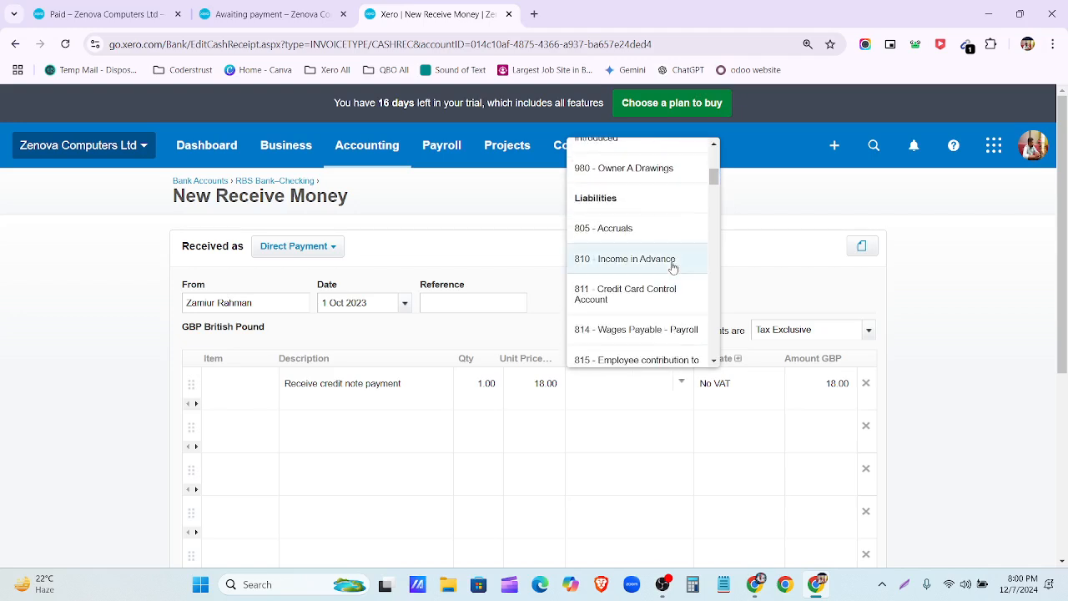
{"action": "scroll", "coordinate": [674, 259], "scroll_direction": "down", "scroll_amount": 5}
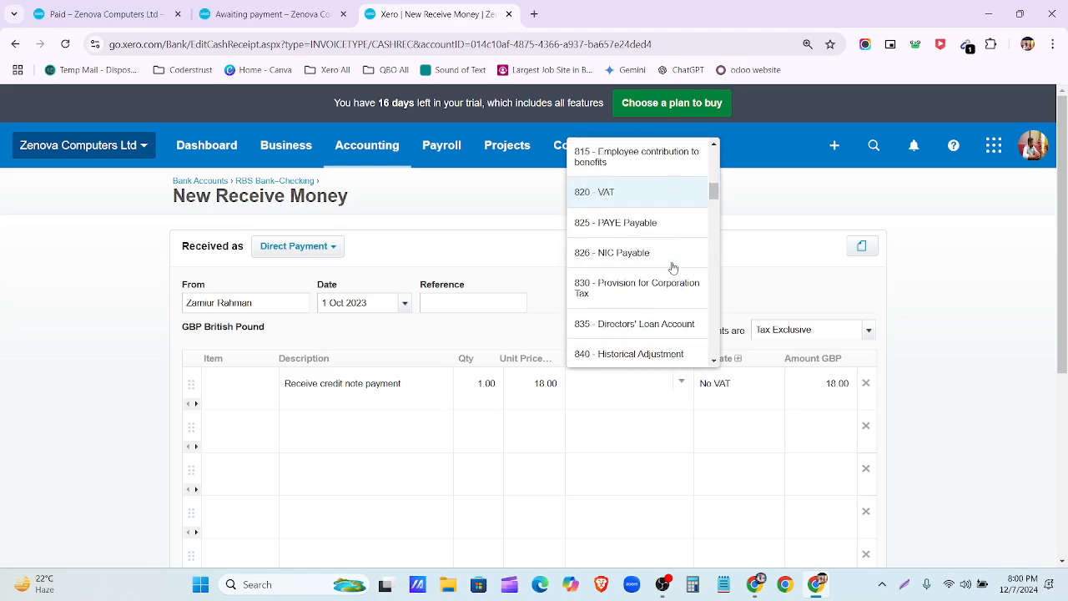
{"action": "scroll", "coordinate": [679, 236], "scroll_direction": "down", "scroll_amount": 1}
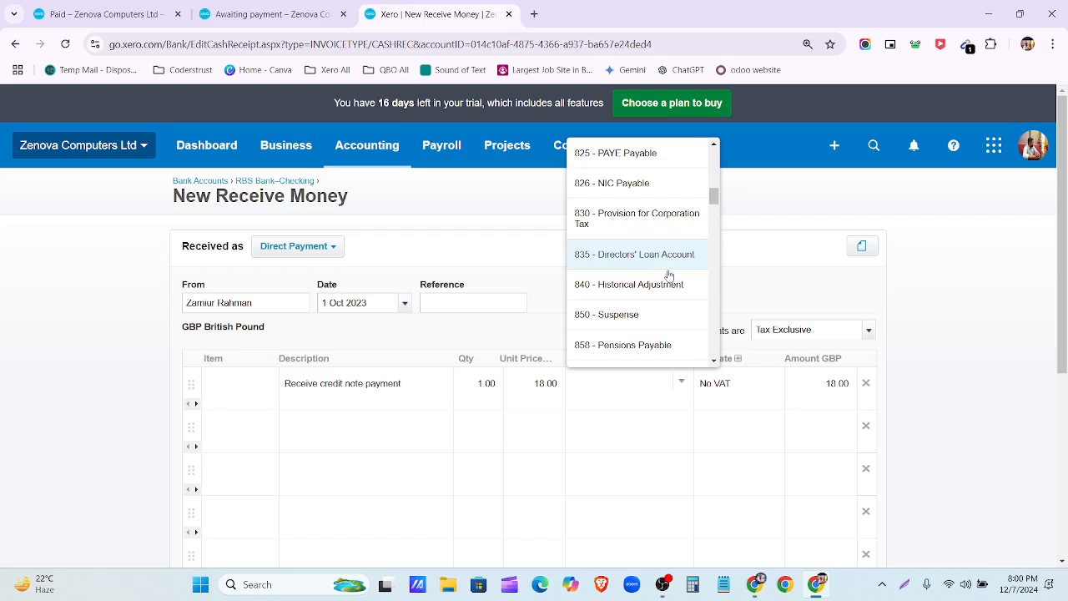
{"action": "scroll", "coordinate": [670, 279], "scroll_direction": "down", "scroll_amount": 1}
{"action": "scroll", "coordinate": [674, 277], "scroll_direction": "down", "scroll_amount": 1}
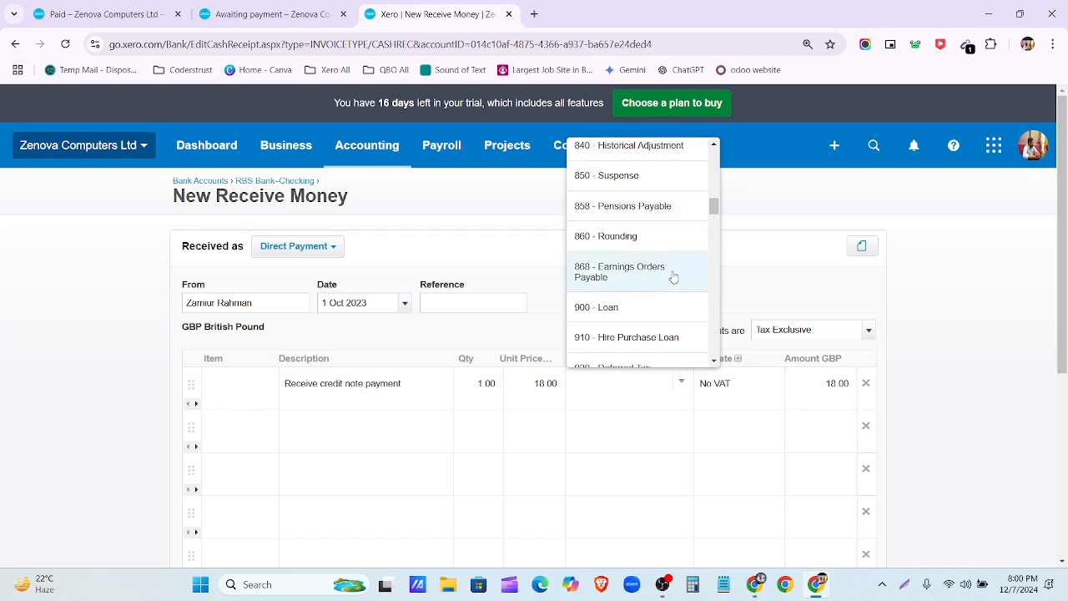
{"action": "scroll", "coordinate": [674, 271], "scroll_direction": "down", "scroll_amount": 3}
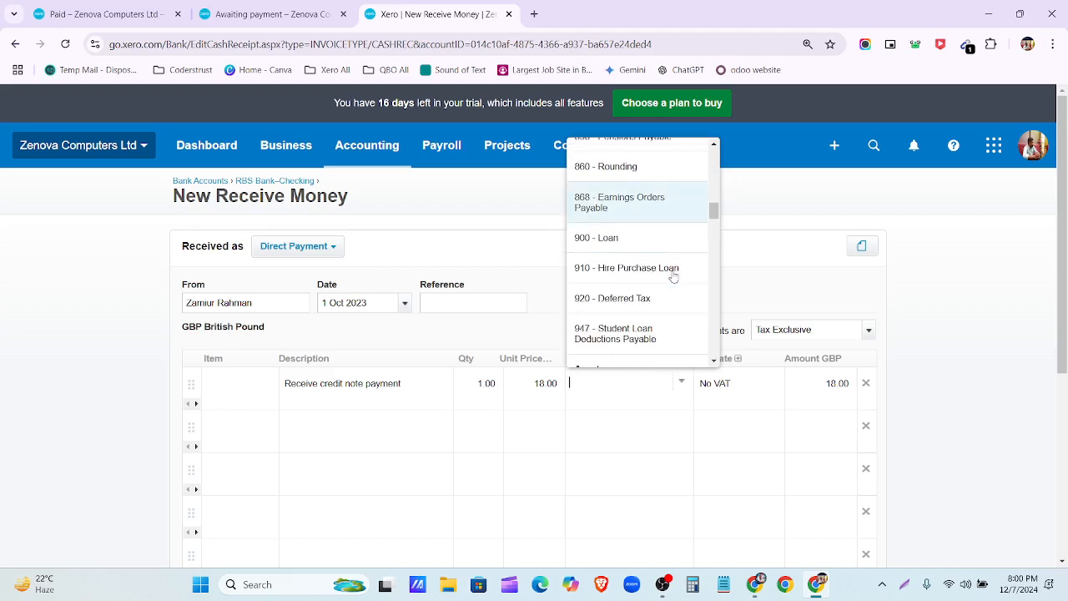
{"action": "scroll", "coordinate": [665, 272], "scroll_direction": "down", "scroll_amount": 3}
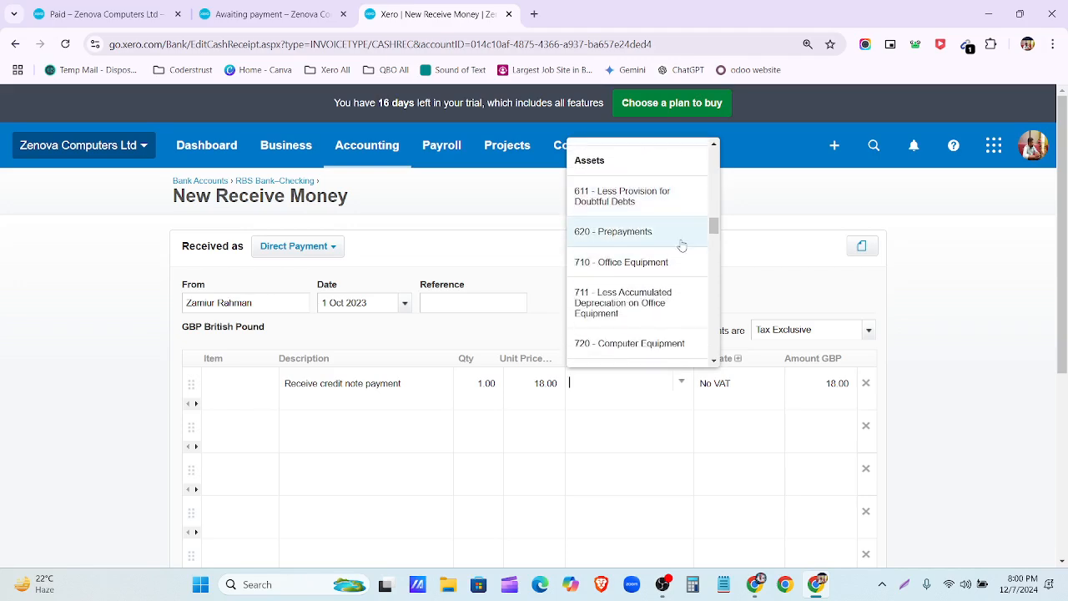
{"action": "scroll", "coordinate": [681, 259], "scroll_direction": "down", "scroll_amount": 4}
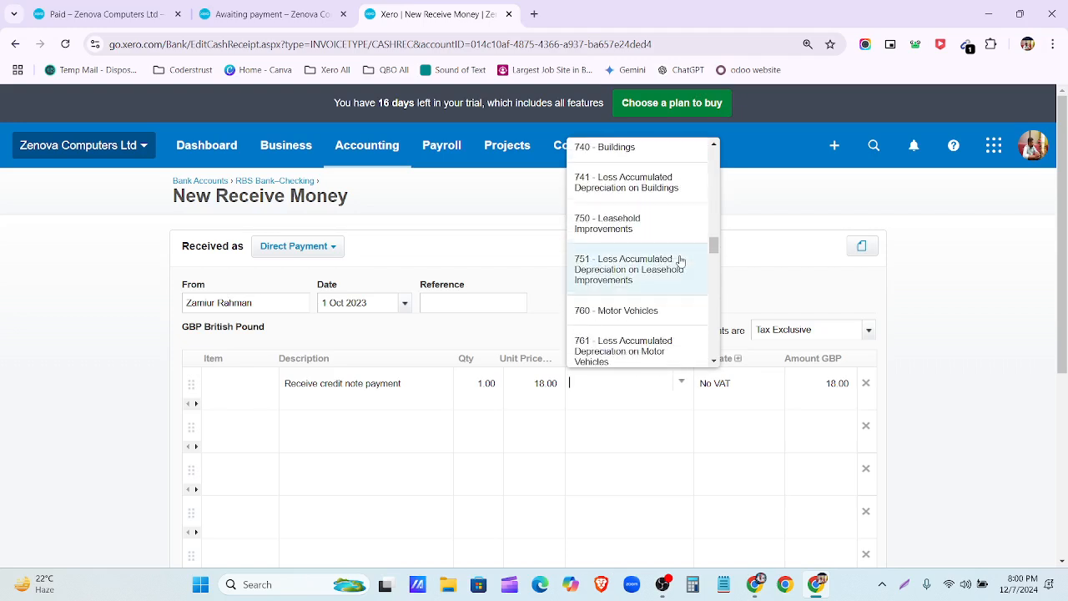
{"action": "scroll", "coordinate": [681, 262], "scroll_direction": "down", "scroll_amount": 5}
{"action": "scroll", "coordinate": [681, 262], "scroll_direction": "down", "scroll_amount": 2}
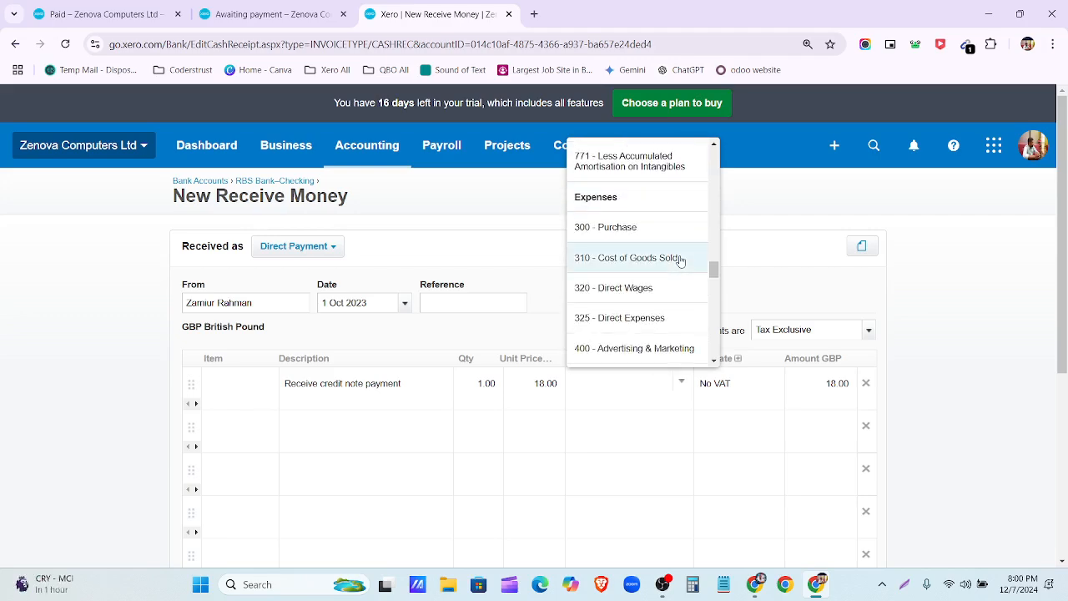
{"action": "scroll", "coordinate": [681, 261], "scroll_direction": "down", "scroll_amount": 2}
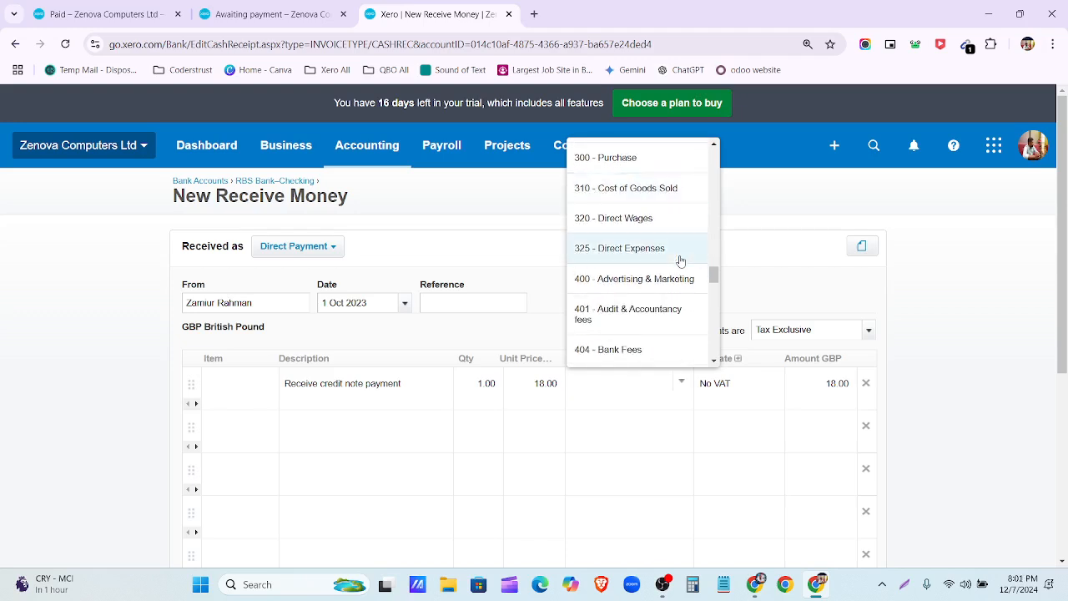
{"action": "scroll", "coordinate": [674, 275], "scroll_direction": "down", "scroll_amount": 2}
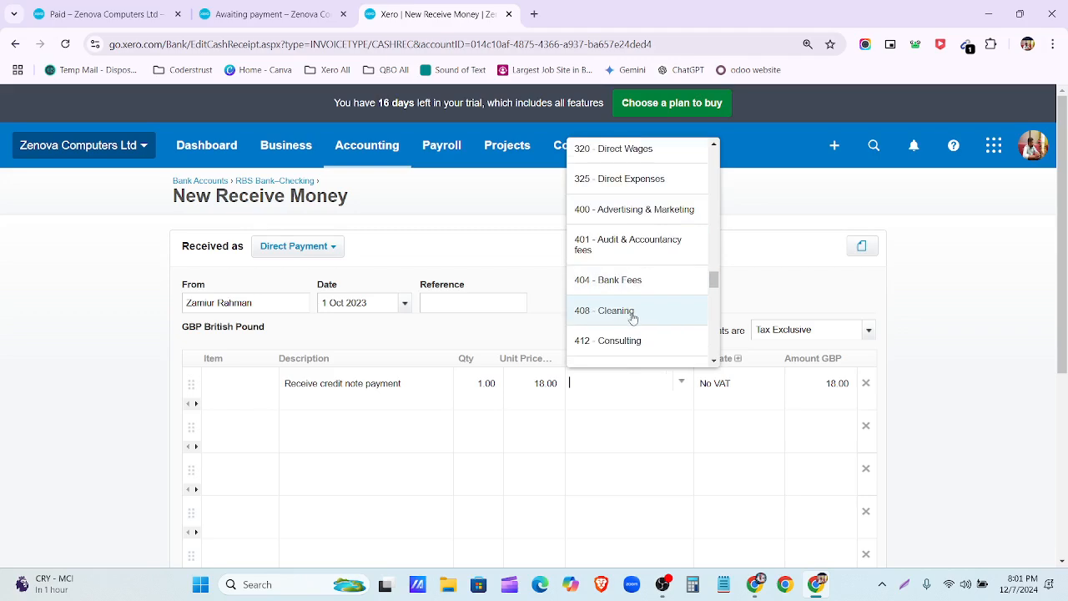
{"action": "scroll", "coordinate": [649, 310], "scroll_direction": "down", "scroll_amount": 1}
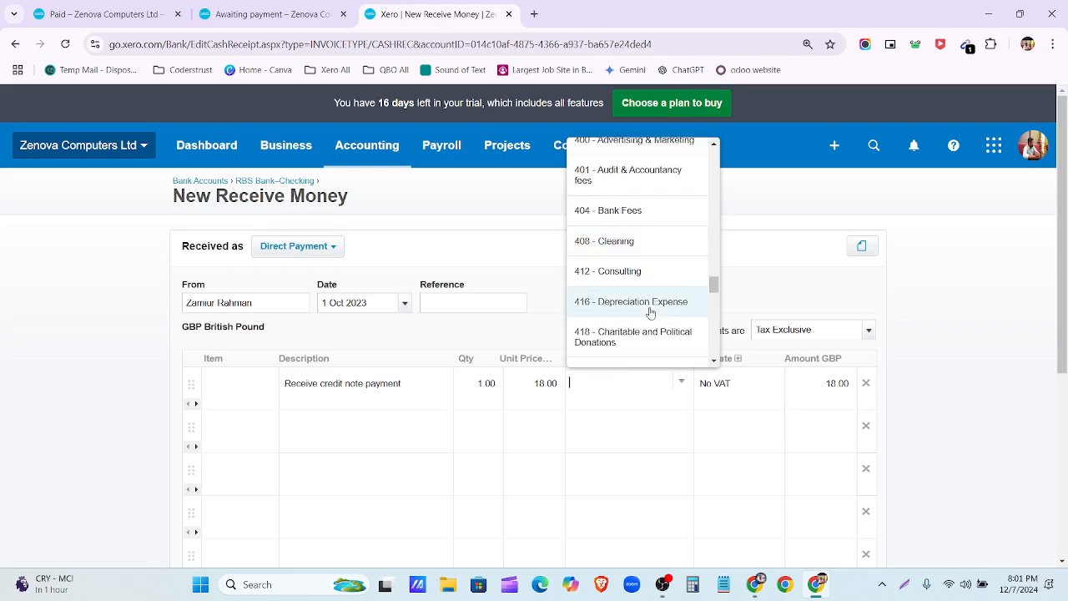
{"action": "scroll", "coordinate": [650, 312], "scroll_direction": "down", "scroll_amount": 1}
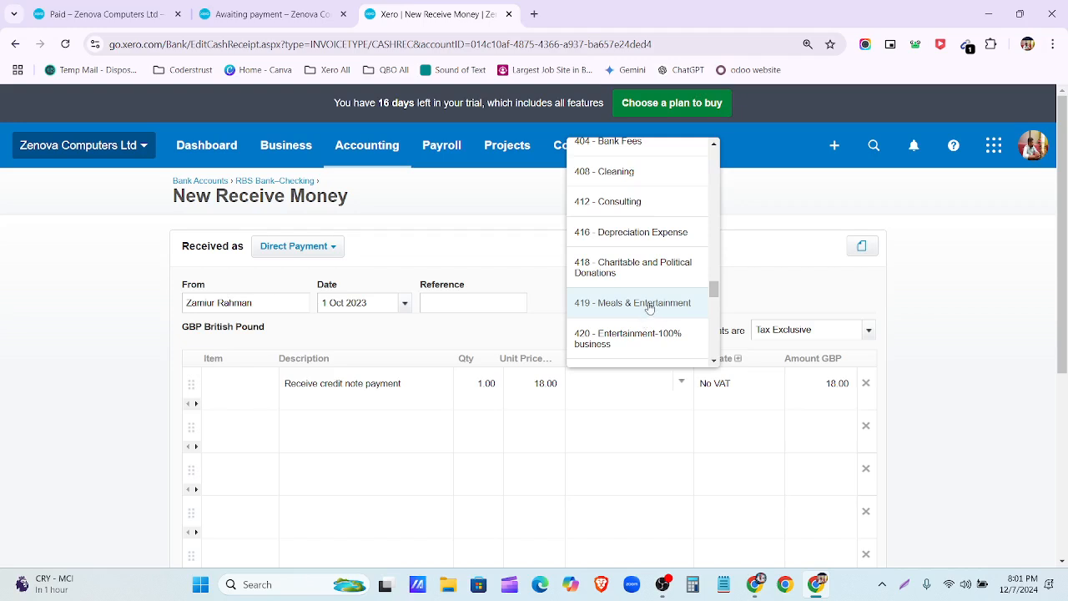
Step: Finish scrolling the account list, check the bills awaiting payment, and return to the receive money form
{"action": "scroll", "coordinate": [651, 291], "scroll_direction": "down", "scroll_amount": 3}
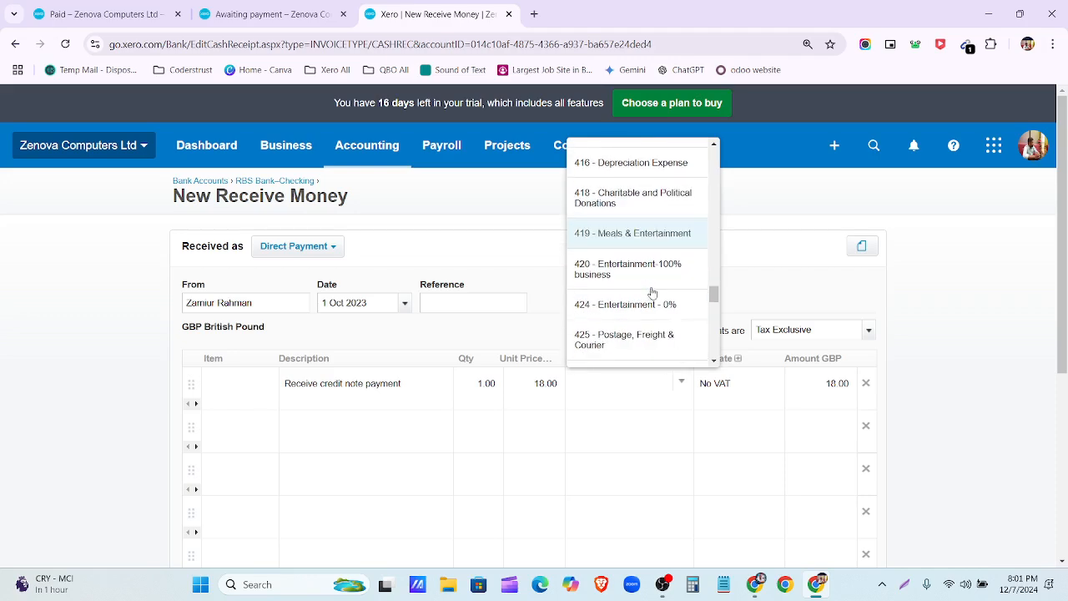
{"action": "scroll", "coordinate": [652, 293], "scroll_direction": "down", "scroll_amount": 5}
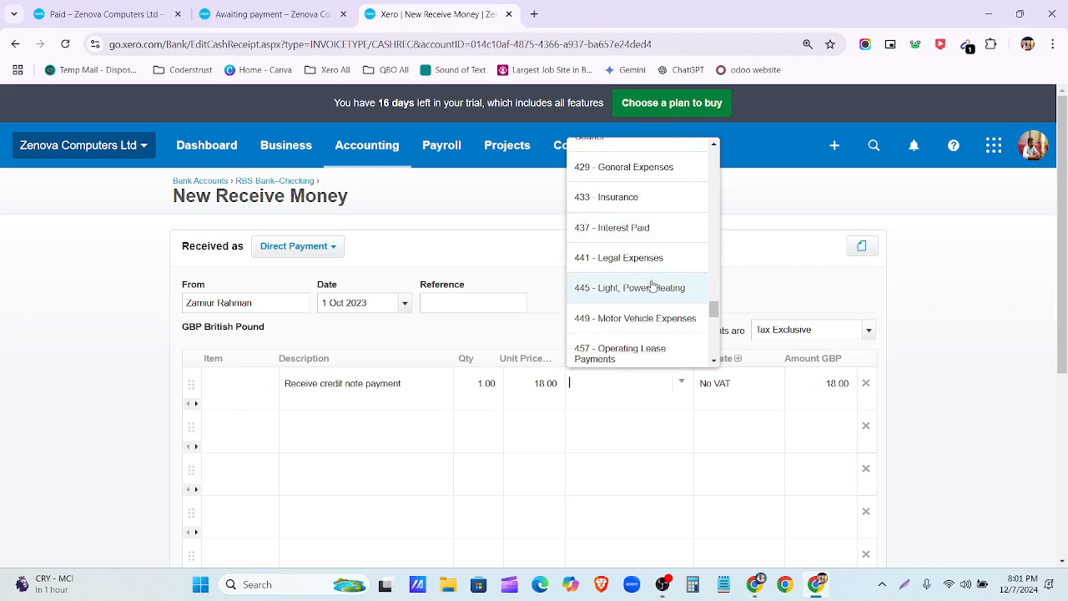
{"action": "scroll", "coordinate": [653, 281], "scroll_direction": "down", "scroll_amount": 1}
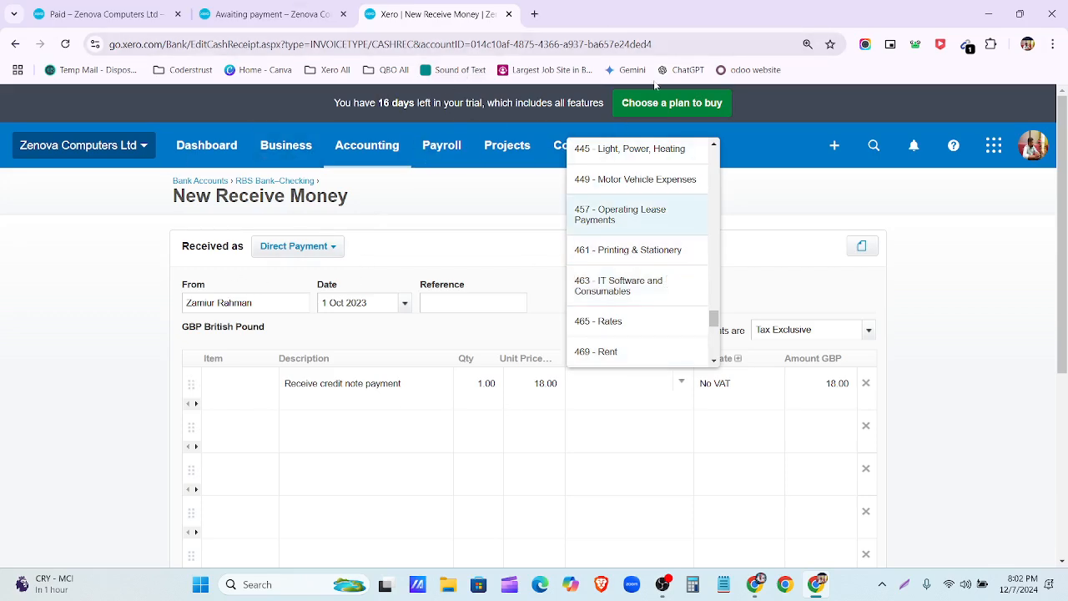
{"action": "left_click", "coordinate": [269, 7]}
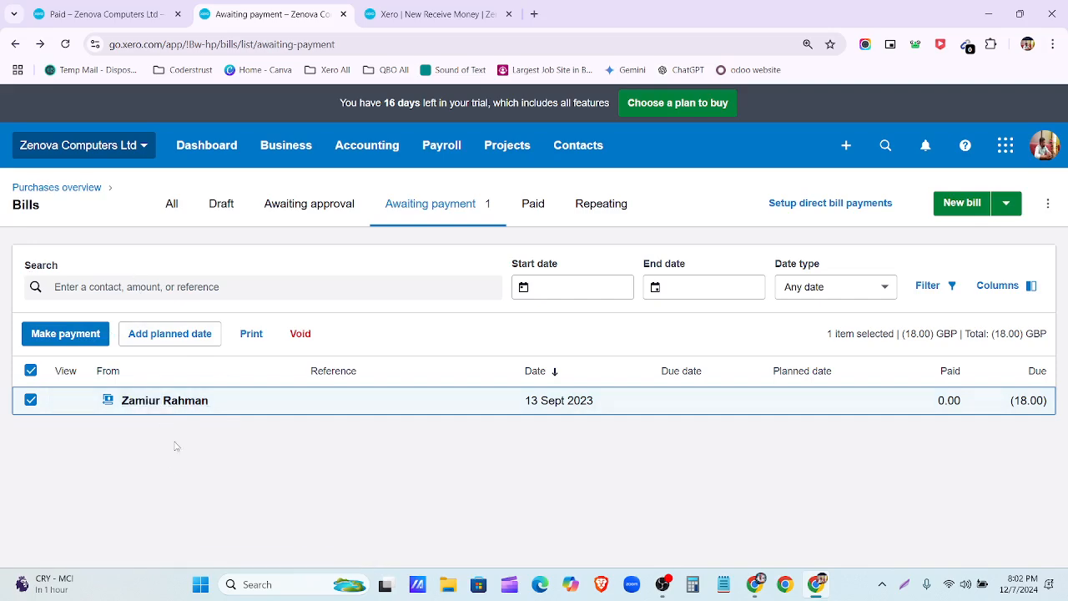
{"action": "left_click", "coordinate": [439, 13]}
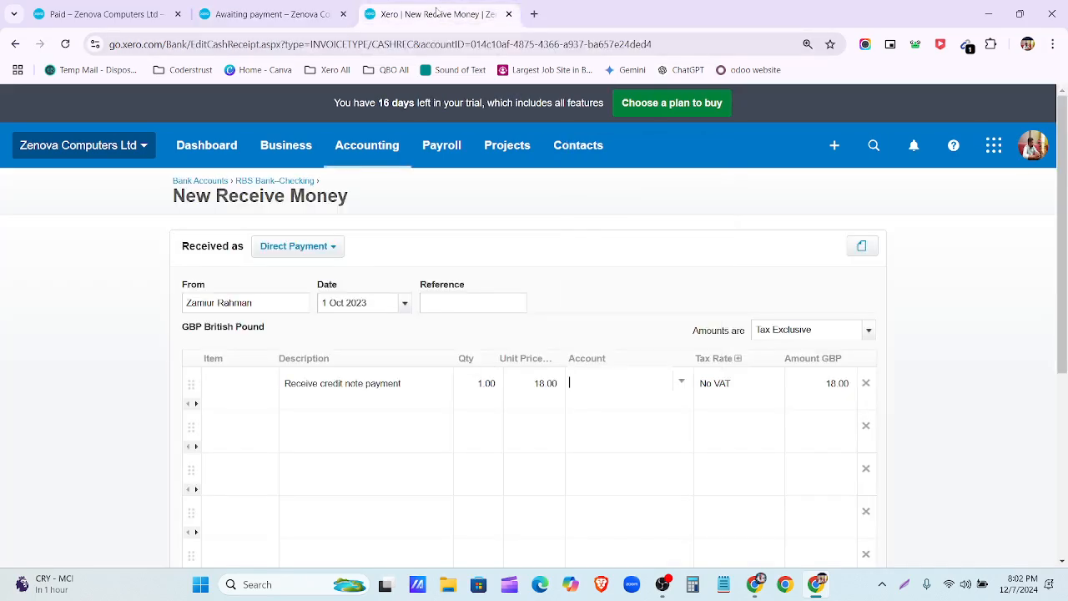
Step: Scroll through every account group in the receipt line's Account list, then return to the bills awaiting payment
{"action": "left_click", "coordinate": [678, 388]}
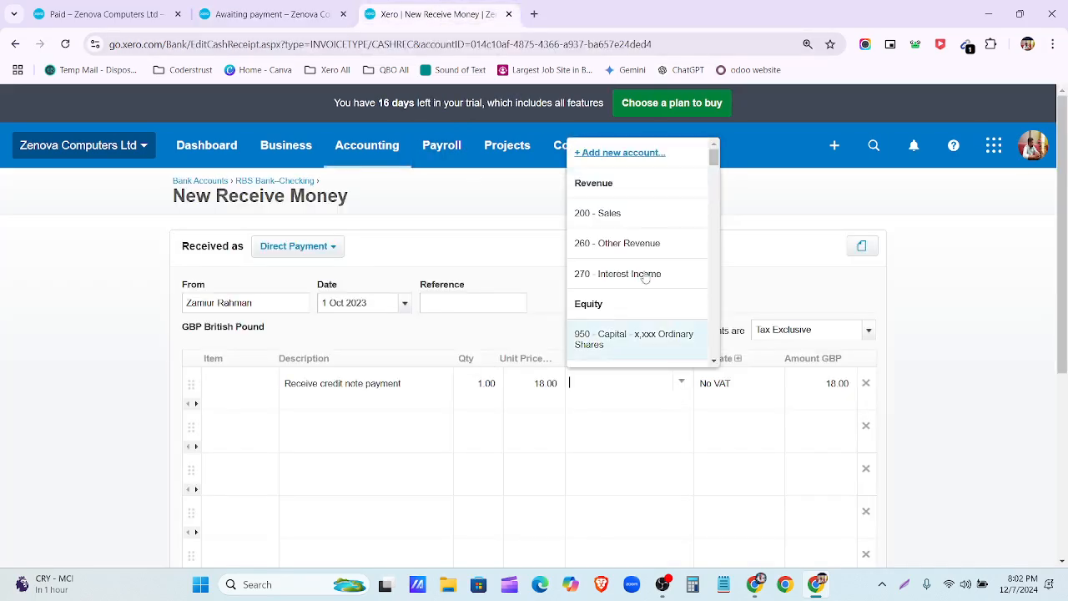
{"action": "scroll", "coordinate": [638, 268], "scroll_direction": "down", "scroll_amount": 6}
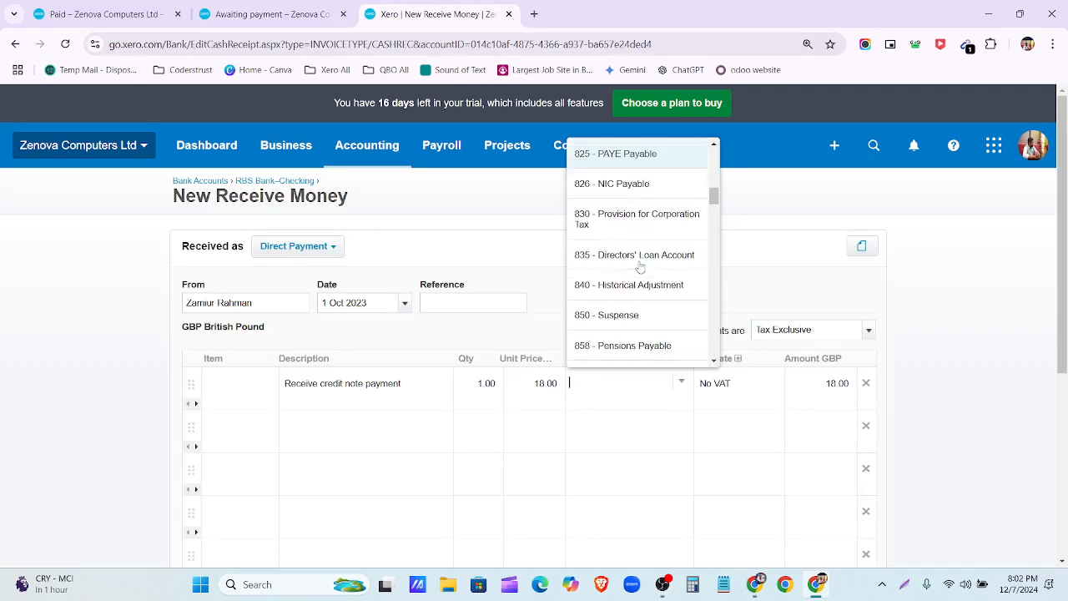
{"action": "scroll", "coordinate": [640, 267], "scroll_direction": "up", "scroll_amount": 1}
{"action": "scroll", "coordinate": [655, 265], "scroll_direction": "down", "scroll_amount": 4}
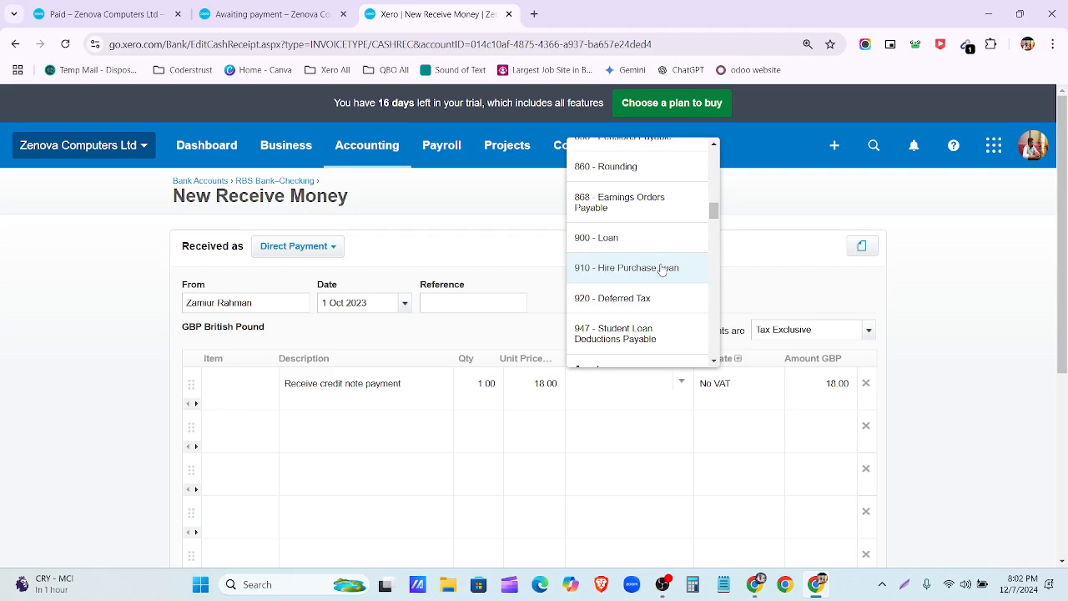
{"action": "scroll", "coordinate": [665, 265], "scroll_direction": "down", "scroll_amount": 6}
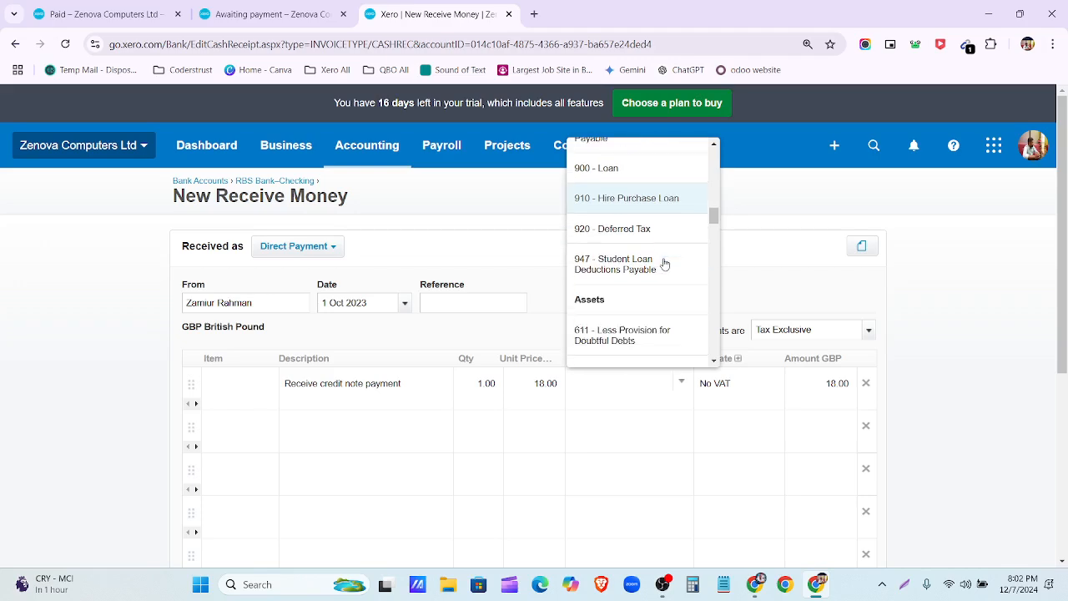
{"action": "scroll", "coordinate": [665, 269], "scroll_direction": "up", "scroll_amount": 6}
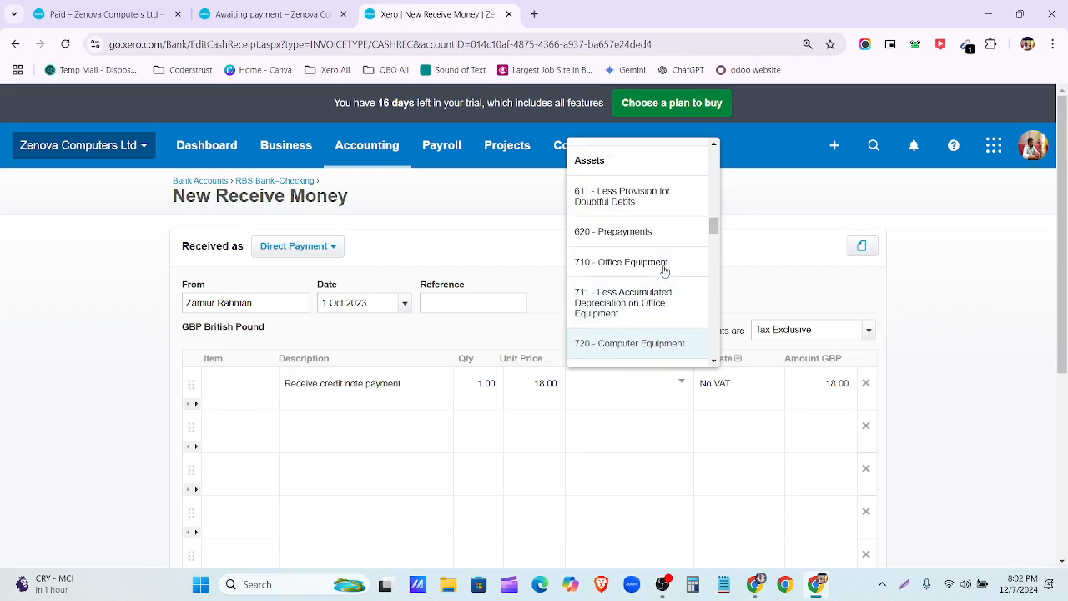
{"action": "scroll", "coordinate": [666, 273], "scroll_direction": "up", "scroll_amount": 3}
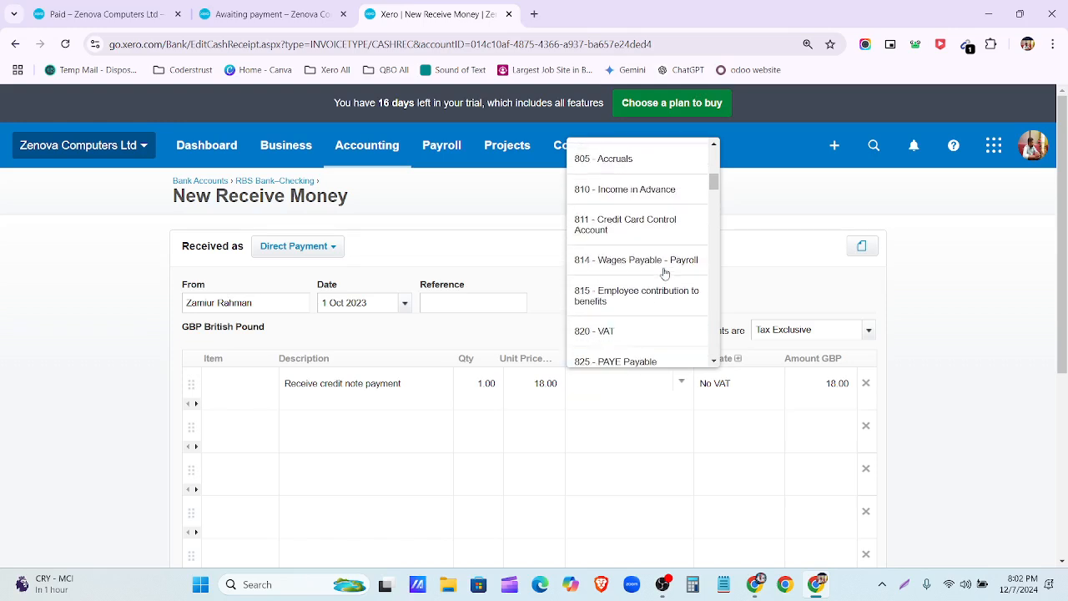
{"action": "scroll", "coordinate": [672, 297], "scroll_direction": "down", "scroll_amount": 6}
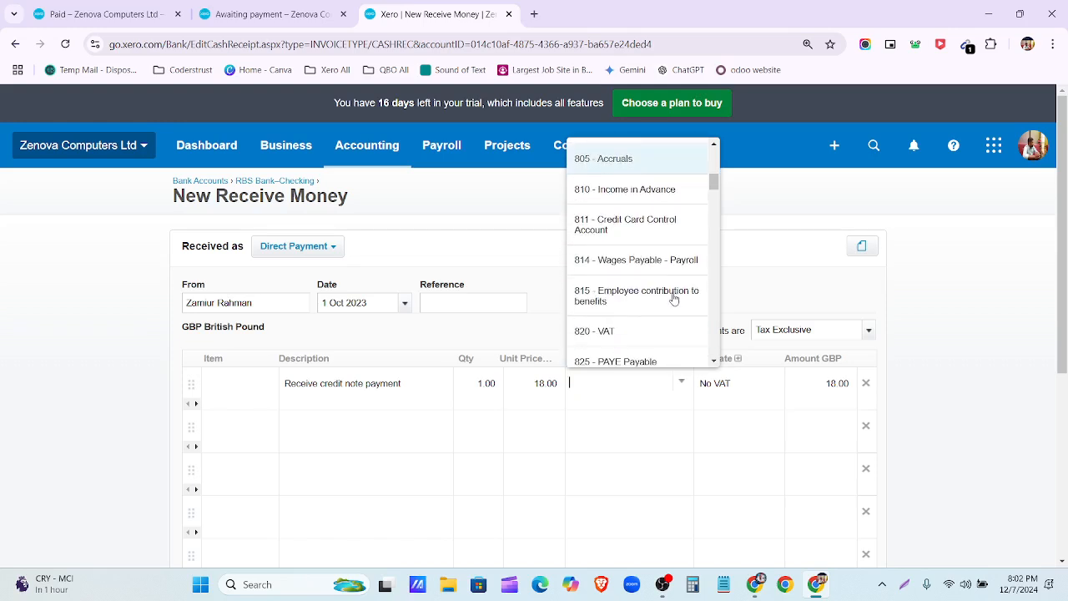
{"action": "scroll", "coordinate": [680, 299], "scroll_direction": "down", "scroll_amount": 10}
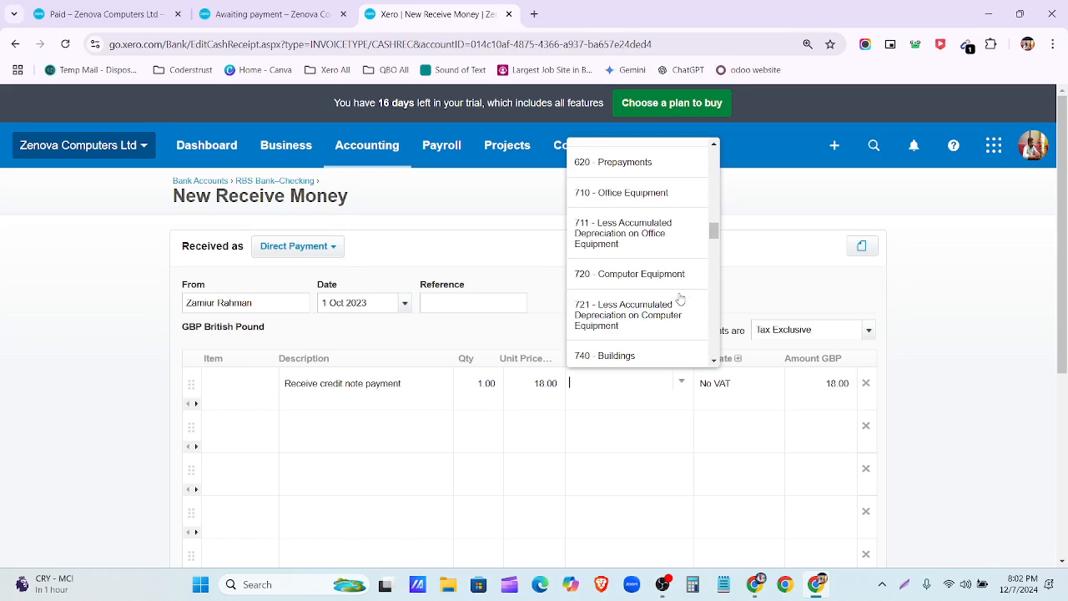
{"action": "scroll", "coordinate": [680, 299], "scroll_direction": "down", "scroll_amount": 2}
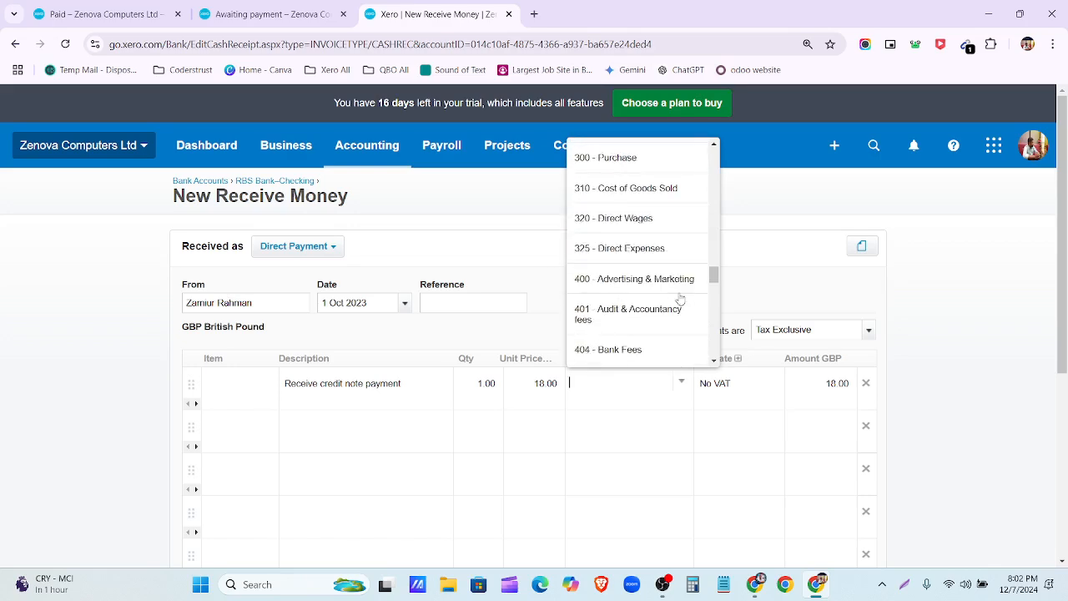
{"action": "scroll", "coordinate": [672, 267], "scroll_direction": "up", "scroll_amount": 1}
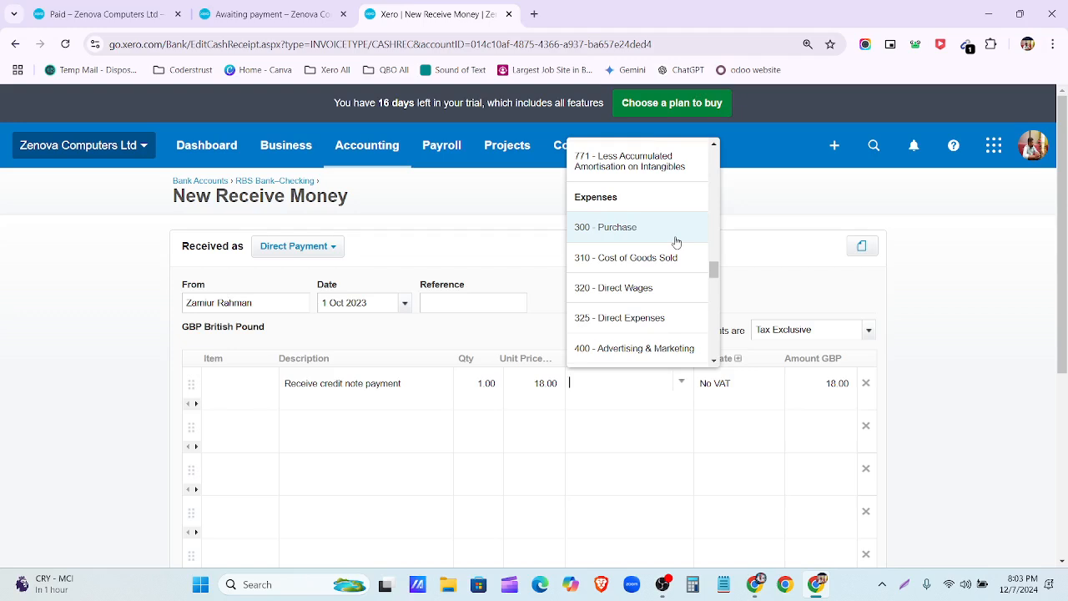
{"action": "scroll", "coordinate": [635, 247], "scroll_direction": "down", "scroll_amount": 1}
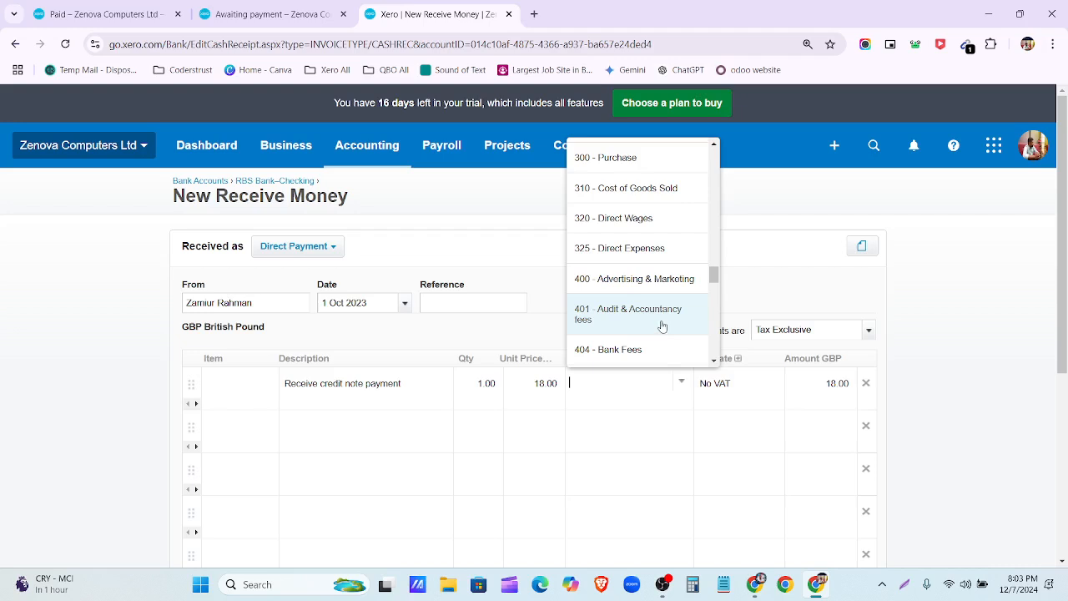
{"action": "scroll", "coordinate": [660, 313], "scroll_direction": "down", "scroll_amount": 1}
{"action": "scroll", "coordinate": [663, 312], "scroll_direction": "down", "scroll_amount": 1}
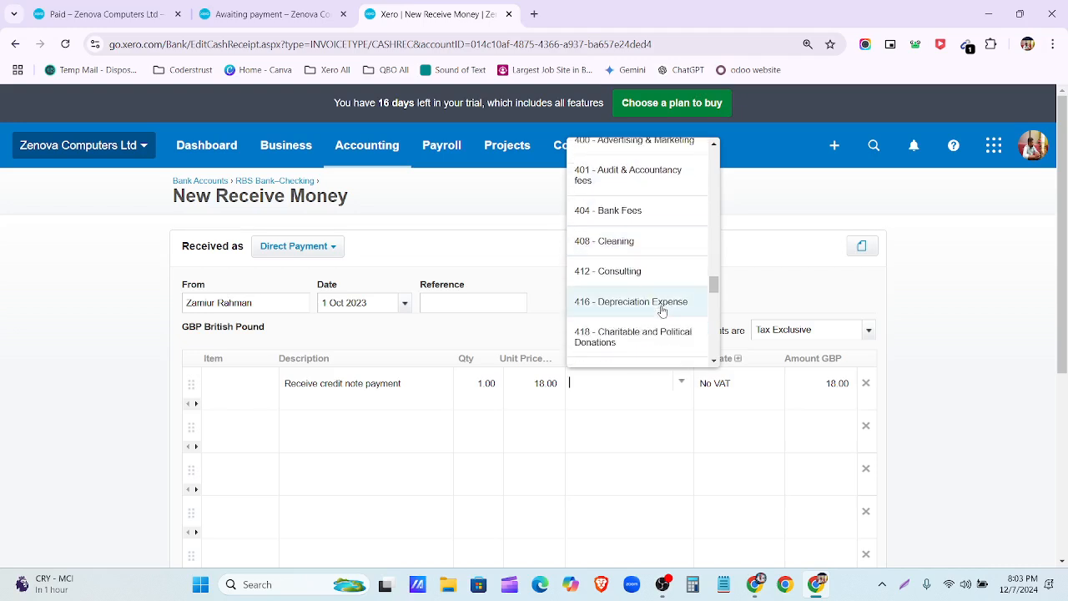
{"action": "scroll", "coordinate": [662, 311], "scroll_direction": "down", "scroll_amount": 1}
{"action": "scroll", "coordinate": [662, 310], "scroll_direction": "down", "scroll_amount": 6}
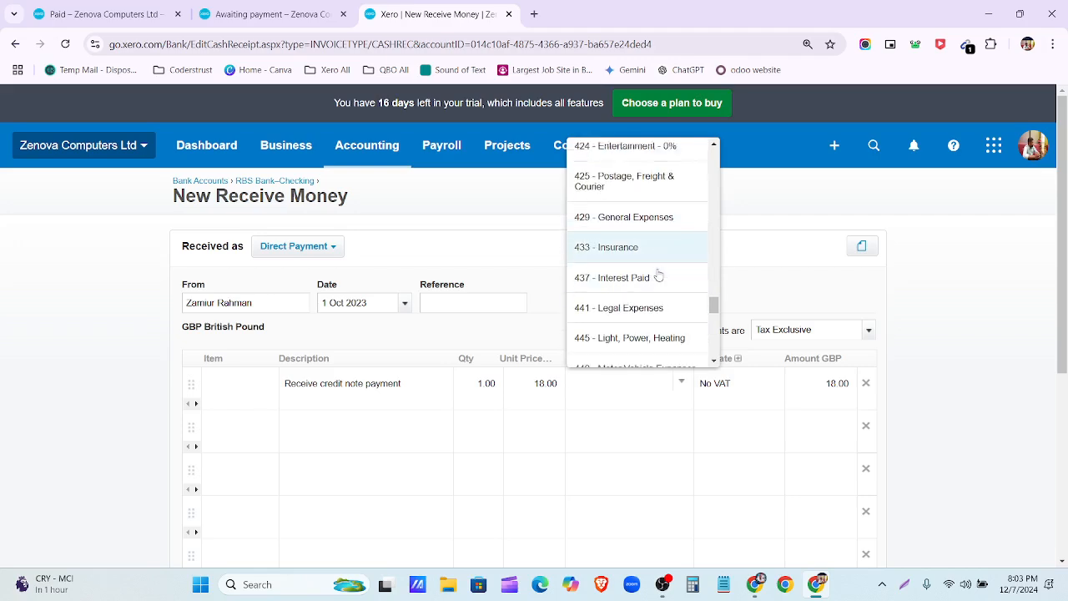
{"action": "scroll", "coordinate": [659, 277], "scroll_direction": "down", "scroll_amount": 5}
{"action": "scroll", "coordinate": [659, 278], "scroll_direction": "down", "scroll_amount": 5}
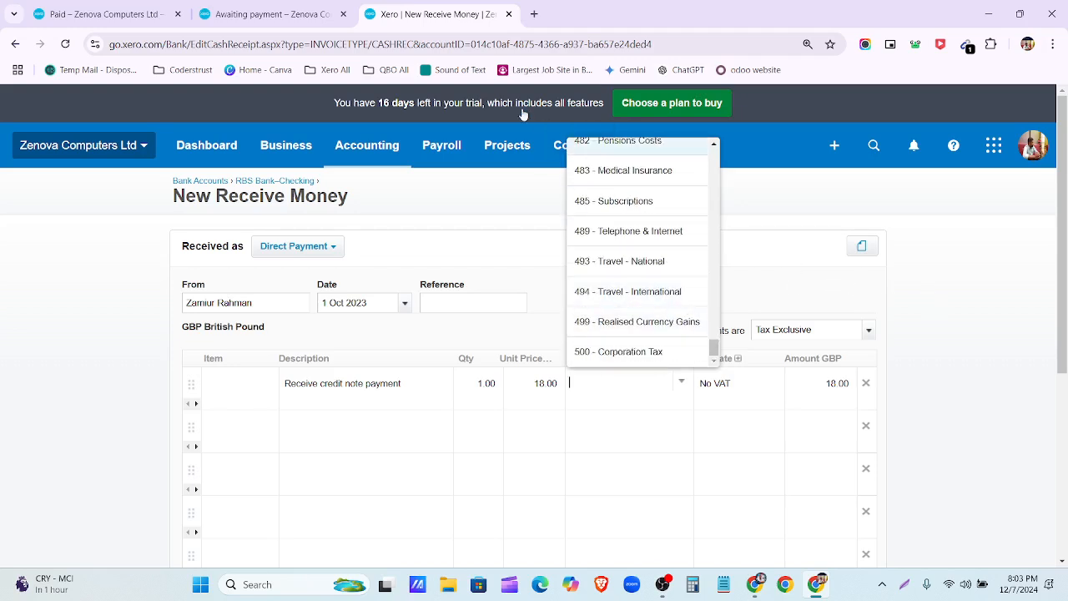
{"action": "left_click", "coordinate": [298, 10]}
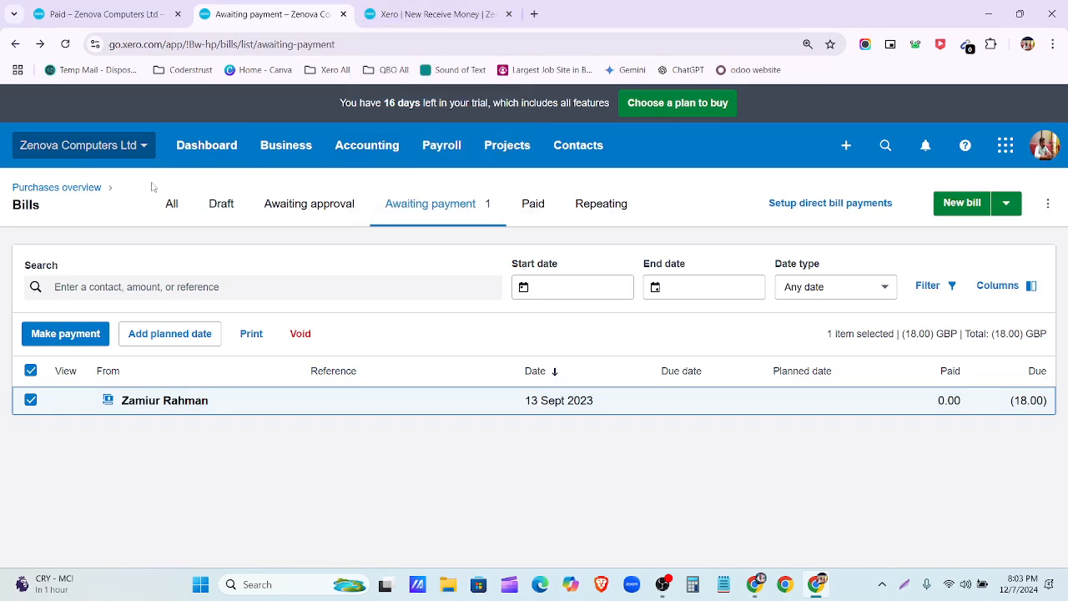
{"action": "left_click", "coordinate": [85, 345]}
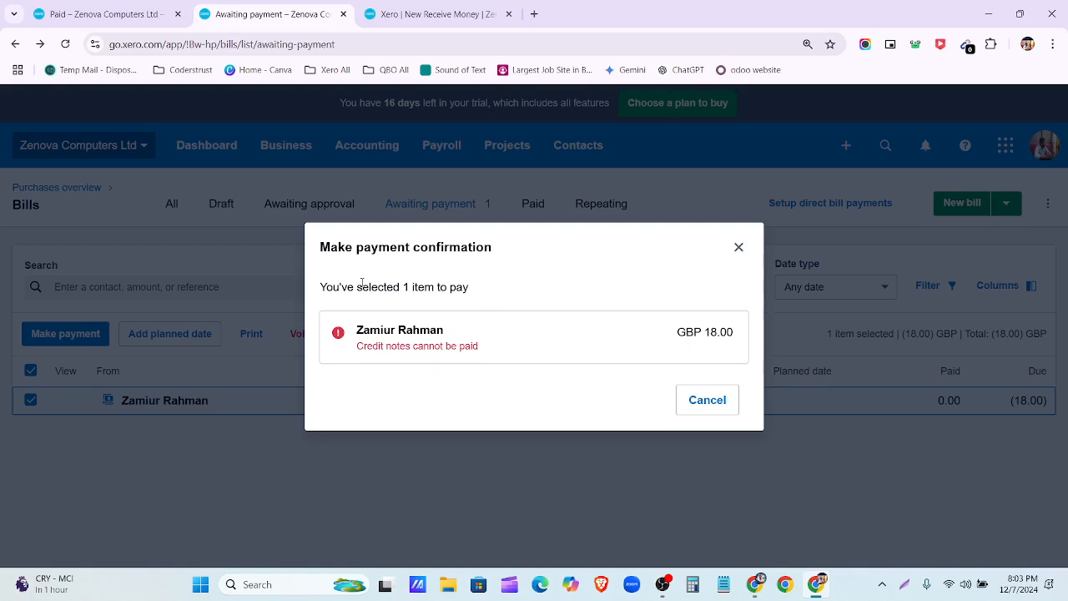
{"action": "left_click_drag", "start_coordinate": [361, 282], "coordinate": [472, 294]}
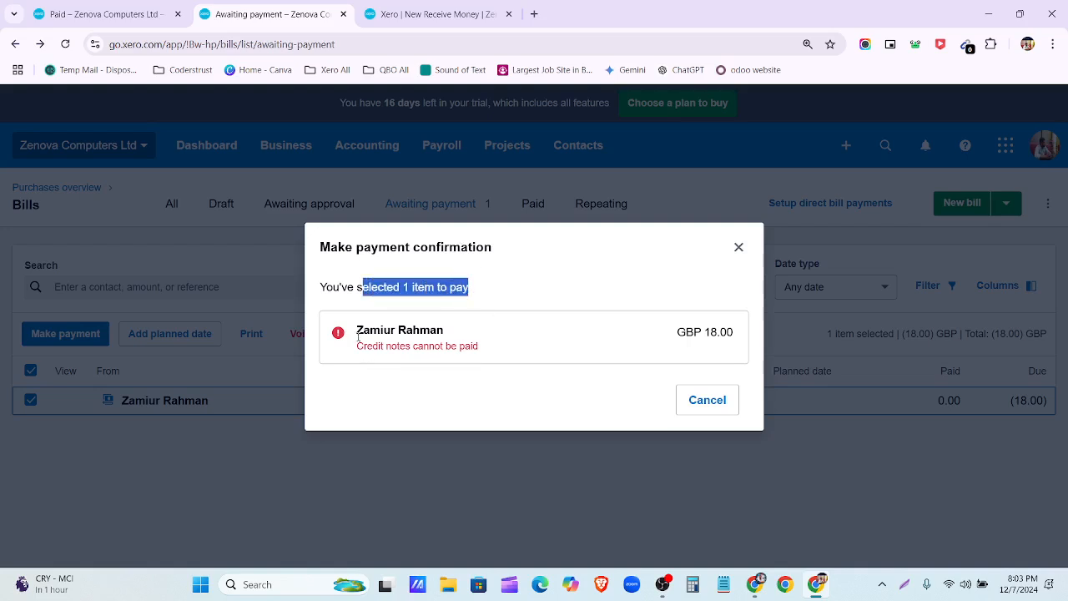
{"action": "left_click_drag", "start_coordinate": [358, 337], "coordinate": [493, 345]}
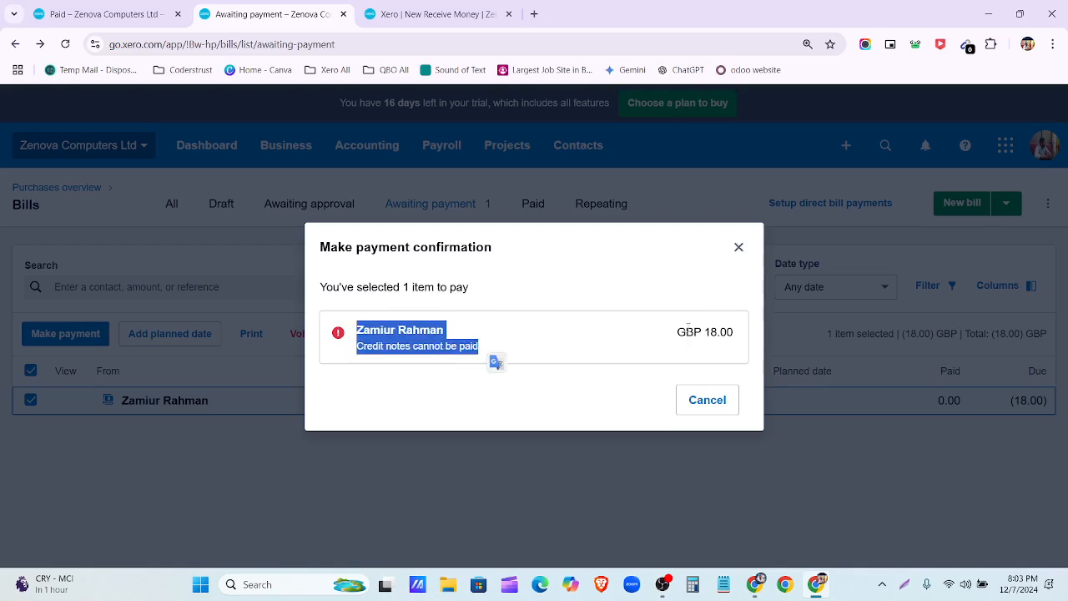
{"action": "left_click", "coordinate": [709, 411]}
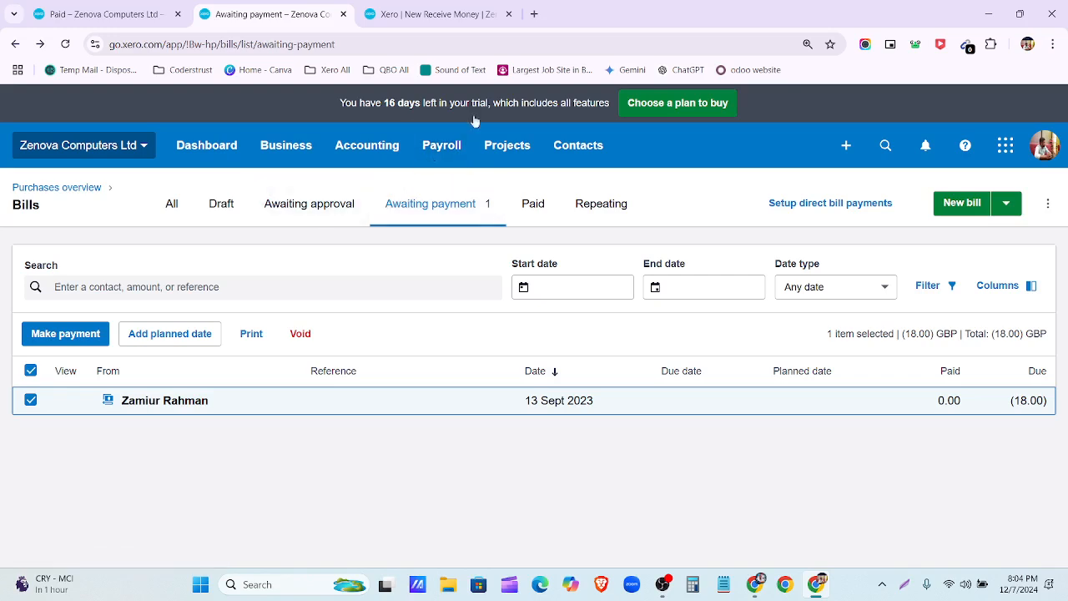
Step: Close the New Receive Money tab and view the Purchases overview with Awaiting Payment (1) at (18.00)
{"action": "left_click", "coordinate": [510, 14]}
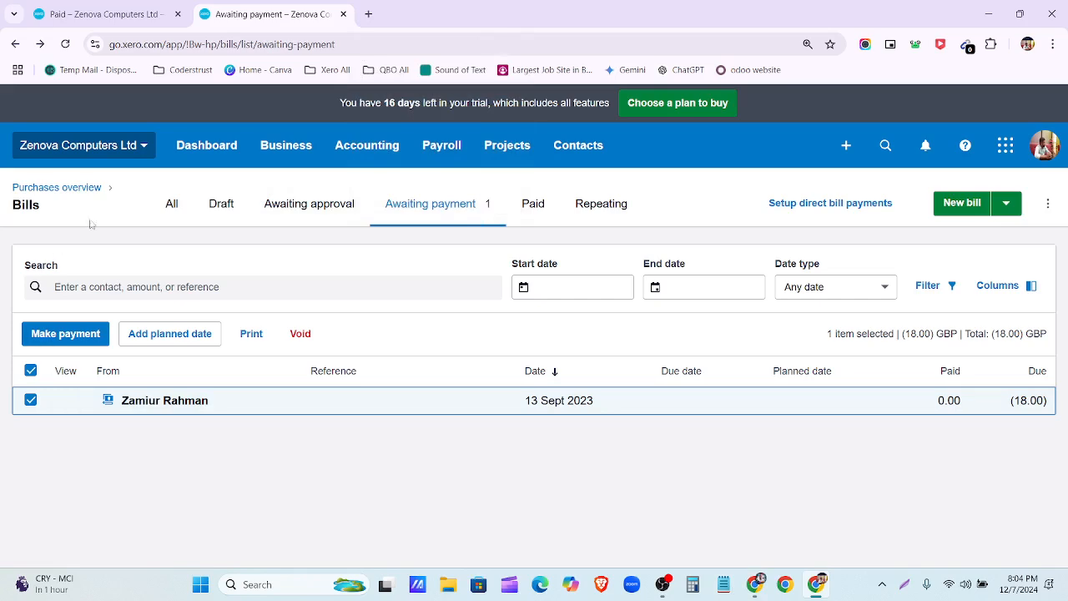
{"action": "left_click", "coordinate": [80, 189]}
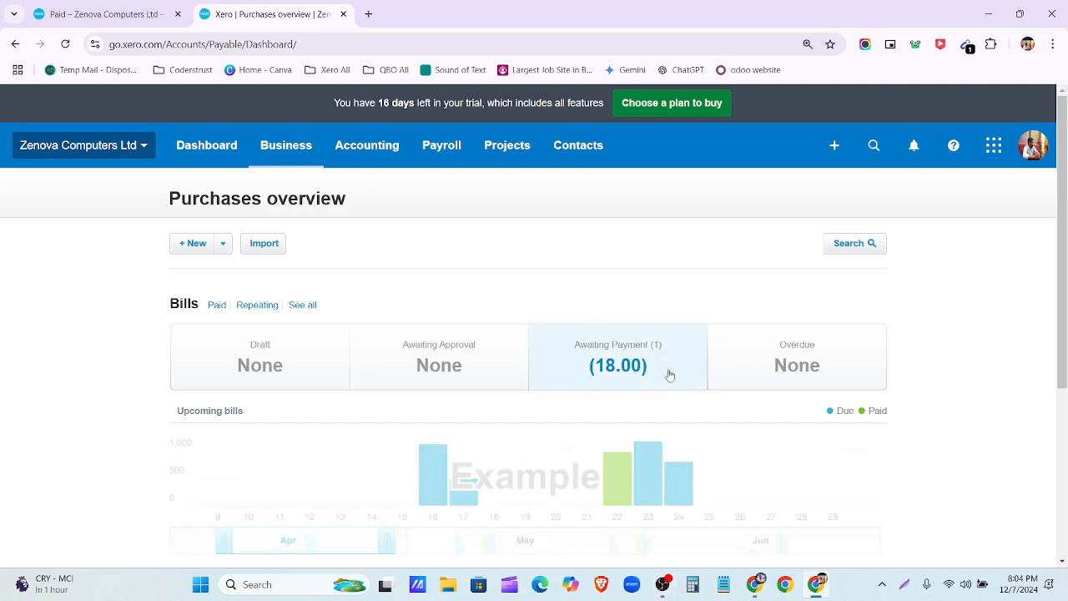
{"action": "scroll", "coordinate": [689, 379], "scroll_direction": "down", "scroll_amount": 1}
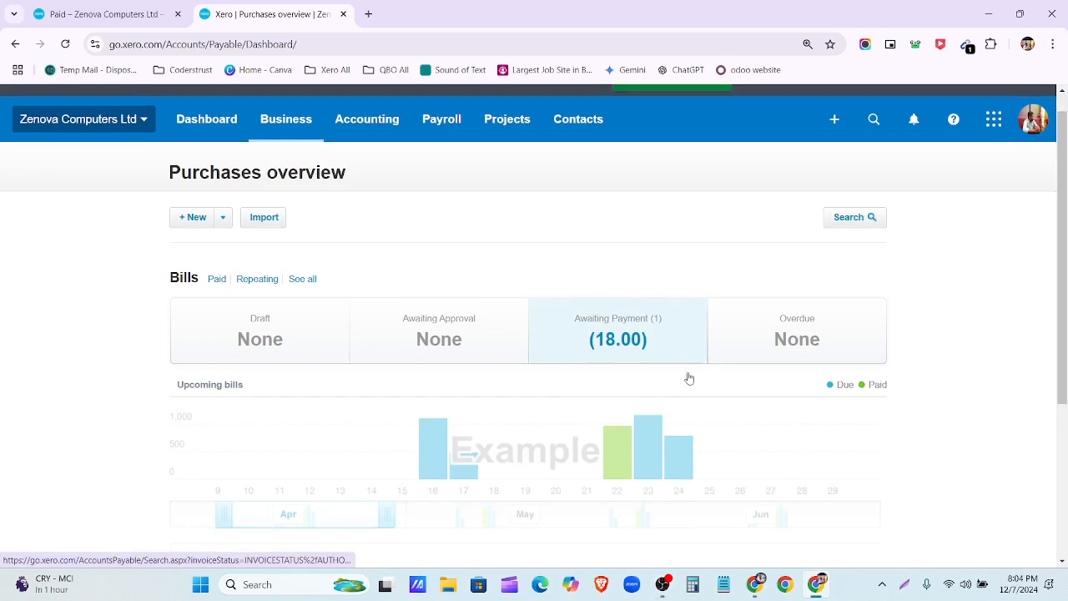
{"action": "scroll", "coordinate": [689, 379], "scroll_direction": "down", "scroll_amount": 4}
{"action": "scroll", "coordinate": [671, 474], "scroll_direction": "up", "scroll_amount": 5}
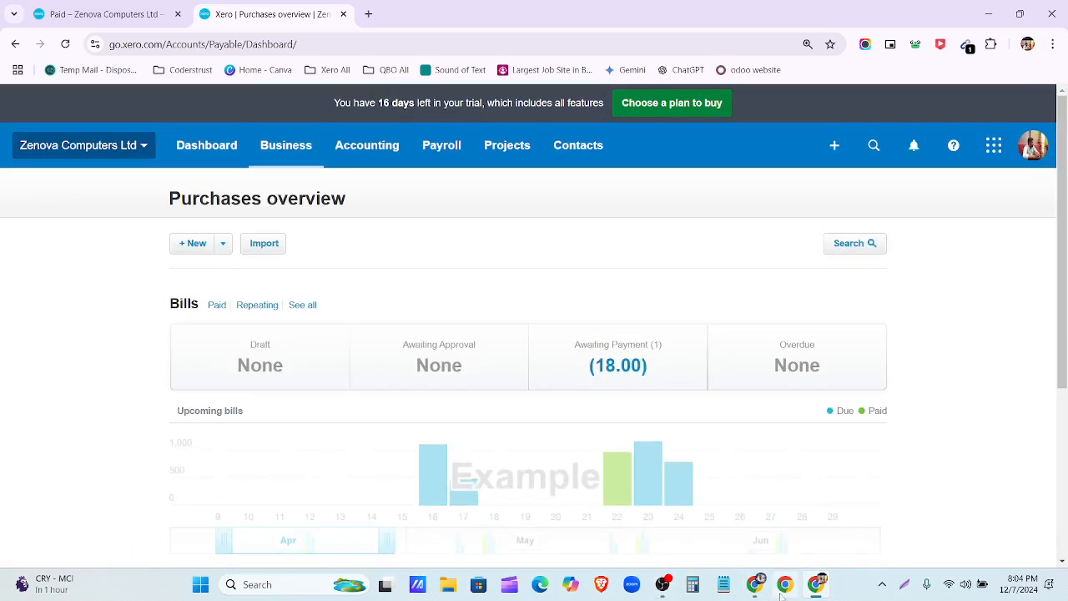
{"action": "mouse_move", "coordinate": [769, 591]}
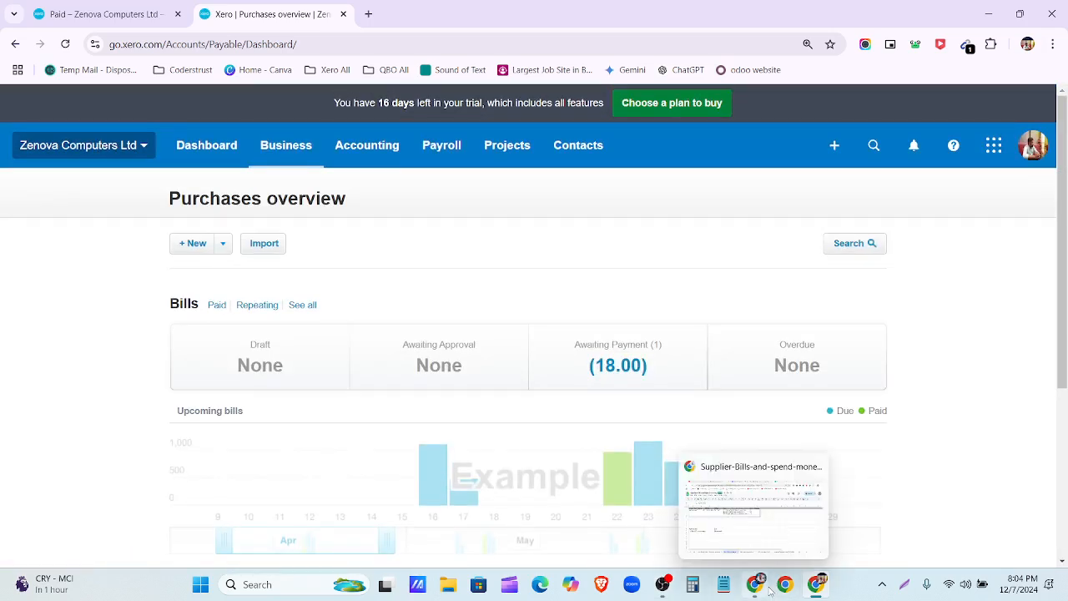
Step: Look through the supplier and repeating bill sheets, then switch to the Mentor Assignments- QBO, XERO document
{"action": "left_click", "coordinate": [751, 590]}
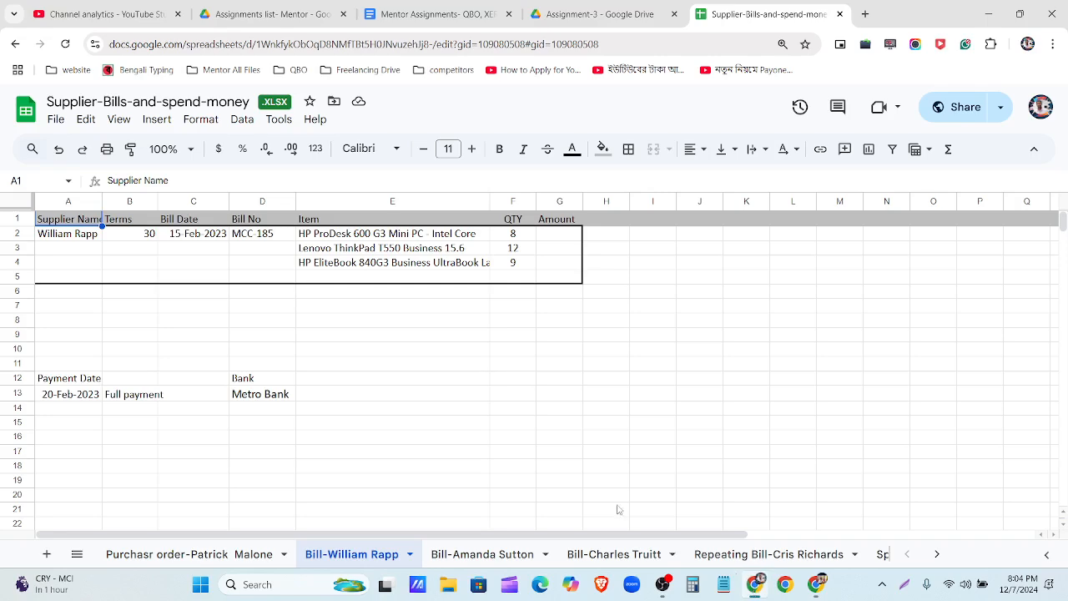
{"action": "left_click", "coordinate": [489, 554]}
{"action": "left_click", "coordinate": [585, 554]}
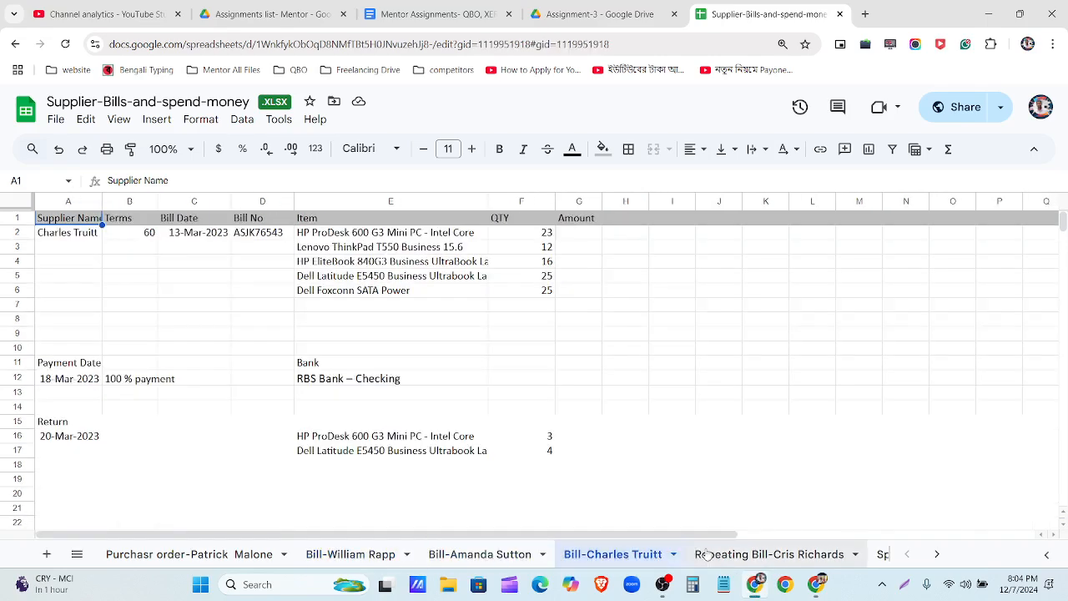
{"action": "left_click", "coordinate": [706, 554]}
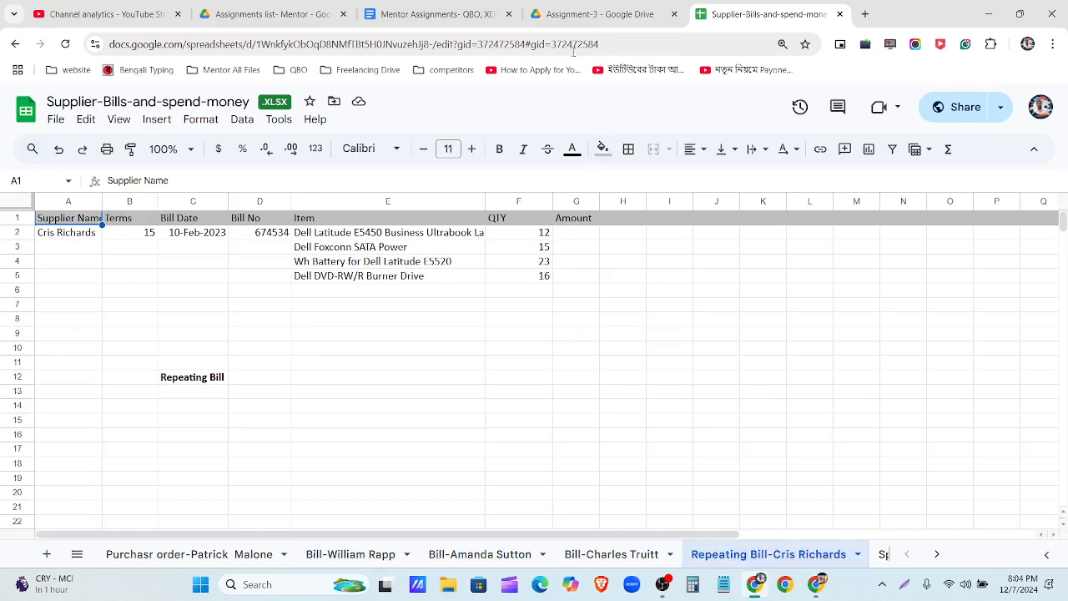
{"action": "left_click", "coordinate": [442, 15]}
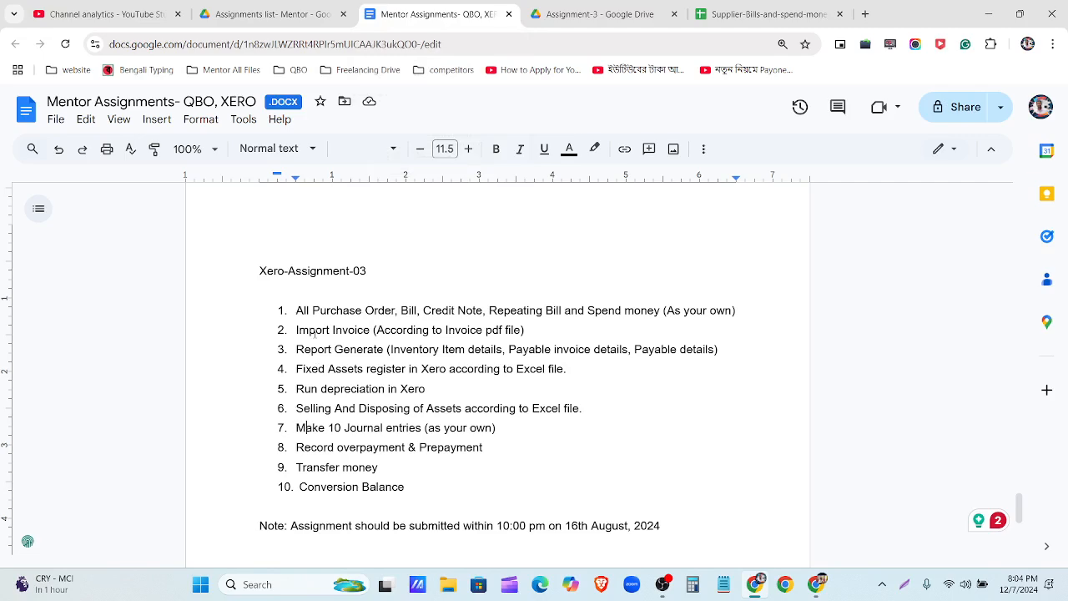
Step: Return to Xero's Purchases overview and open the Business menu
{"action": "left_click", "coordinate": [816, 584]}
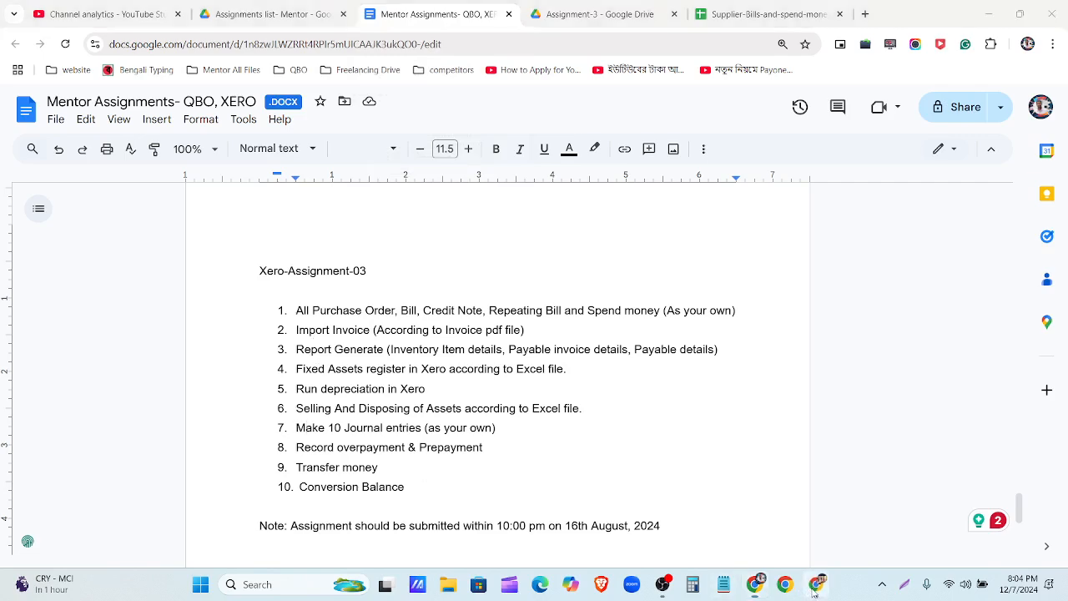
{"action": "left_click", "coordinate": [289, 148]}
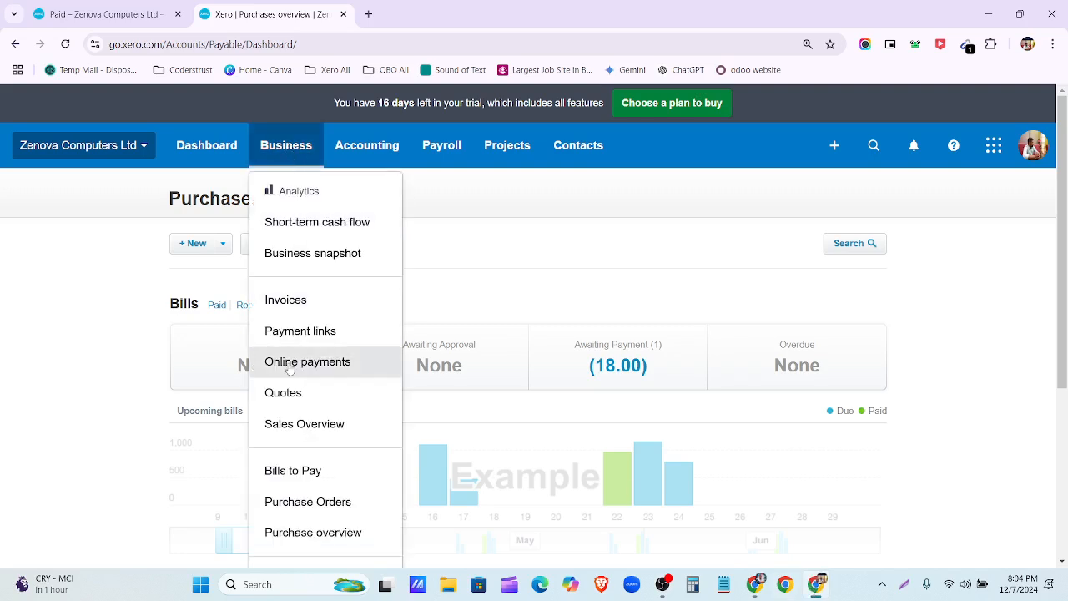
Step: Go to Sales Overview and list all five invoices, including the 540.00 draft INV-0005
{"action": "left_click", "coordinate": [310, 425]}
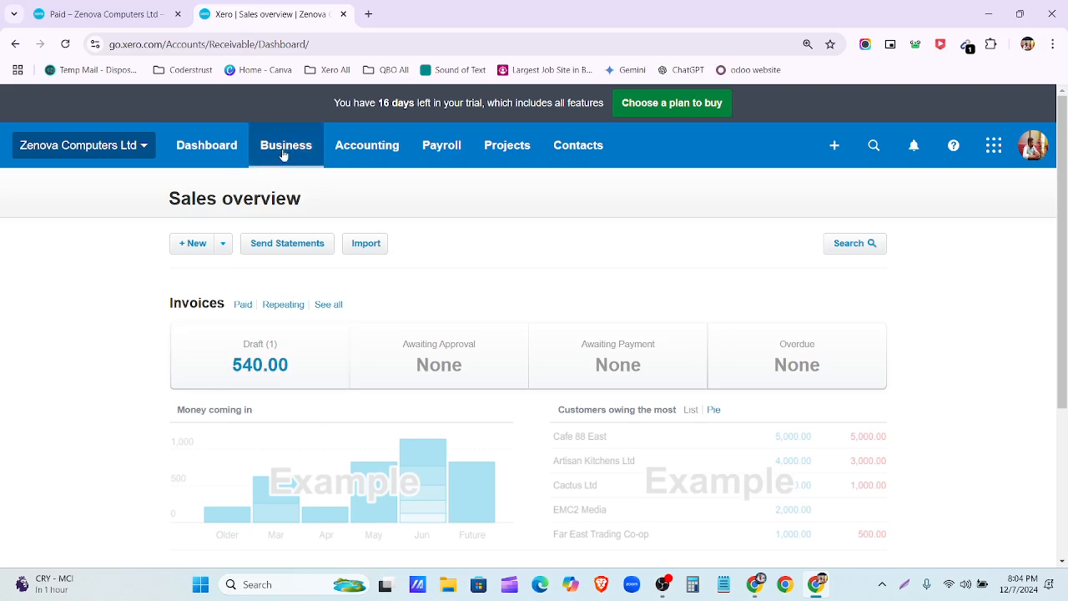
{"action": "left_click", "coordinate": [330, 306]}
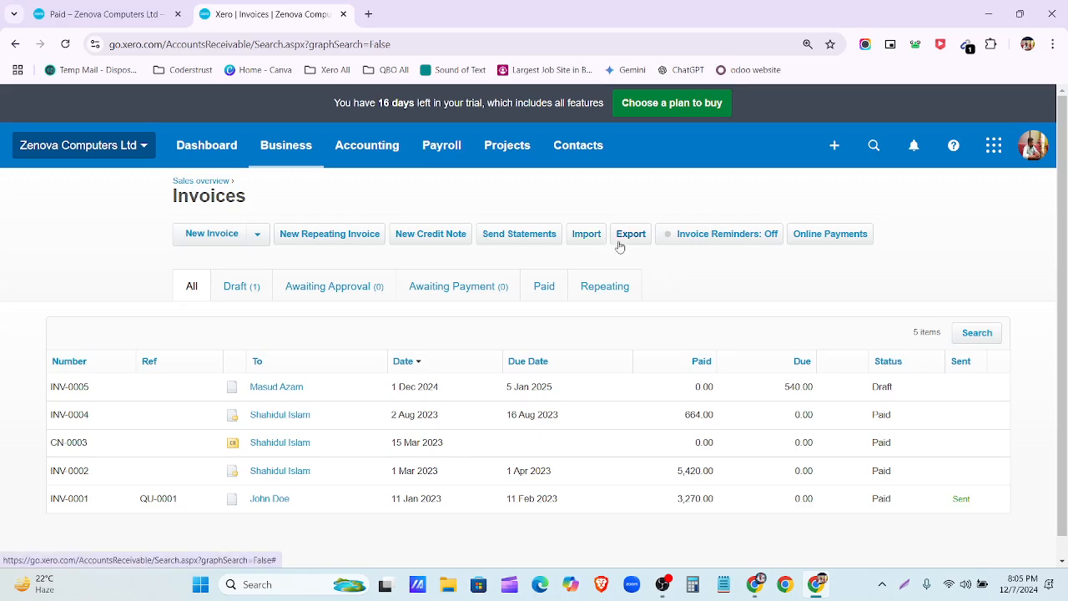
Step: Open the sales invoice import page and highlight its heading and Step 1 instructions
{"action": "left_click", "coordinate": [587, 235]}
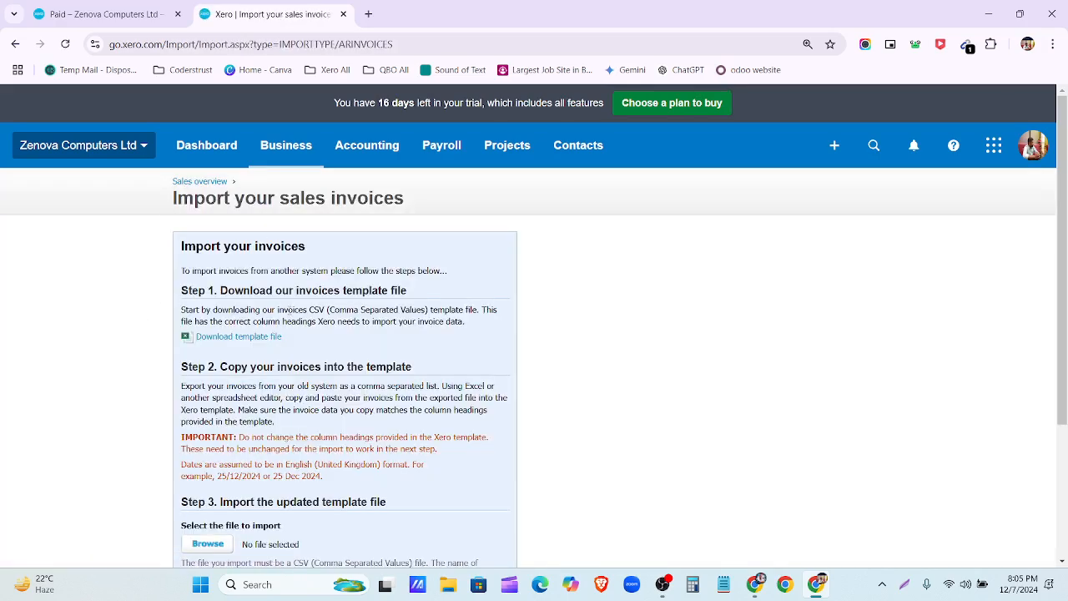
{"action": "scroll", "coordinate": [221, 298], "scroll_direction": "down", "scroll_amount": 1}
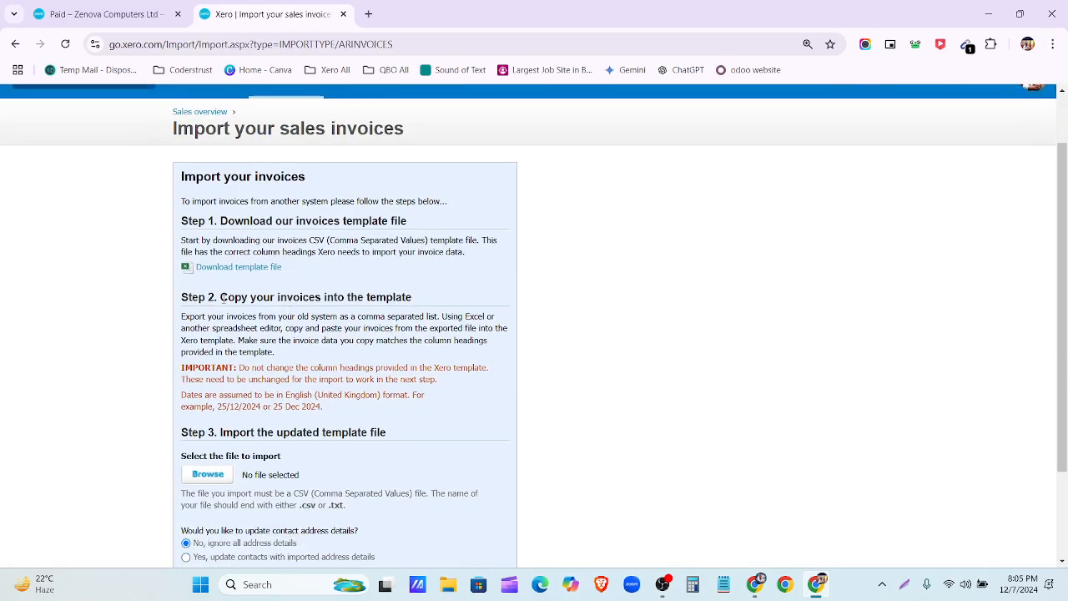
{"action": "triple_click", "coordinate": [182, 180]}
{"action": "left_click", "coordinate": [517, 248]}
{"action": "left_click_drag", "start_coordinate": [181, 177], "coordinate": [316, 239]}
{"action": "left_click_drag", "start_coordinate": [417, 225], "coordinate": [184, 221]}
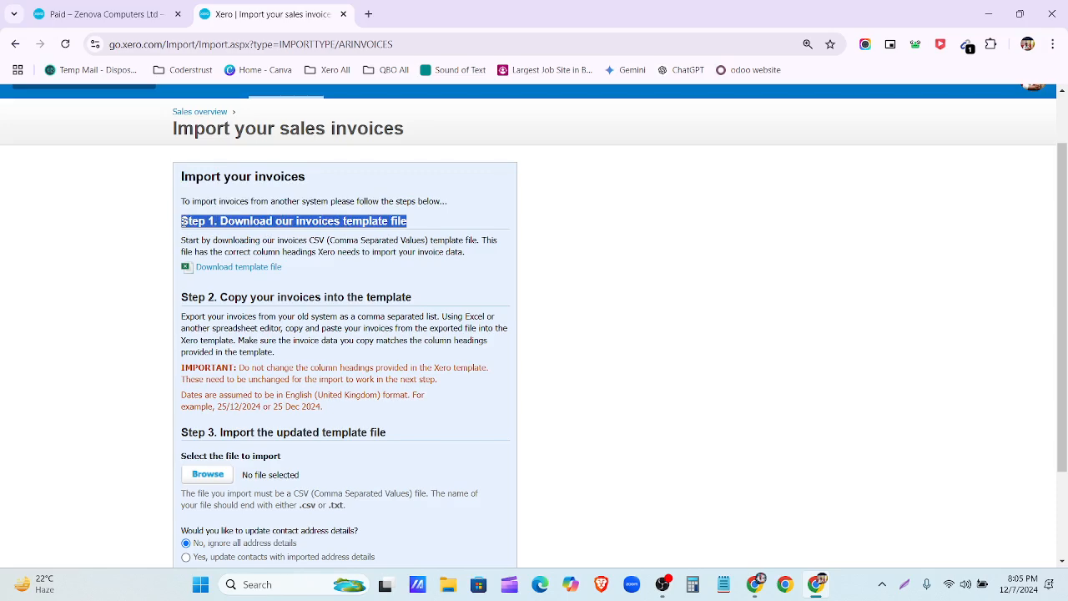
Step: Download the invoice template and open SalesInvoiceTemplate.csv in Excel
{"action": "left_click", "coordinate": [306, 287]}
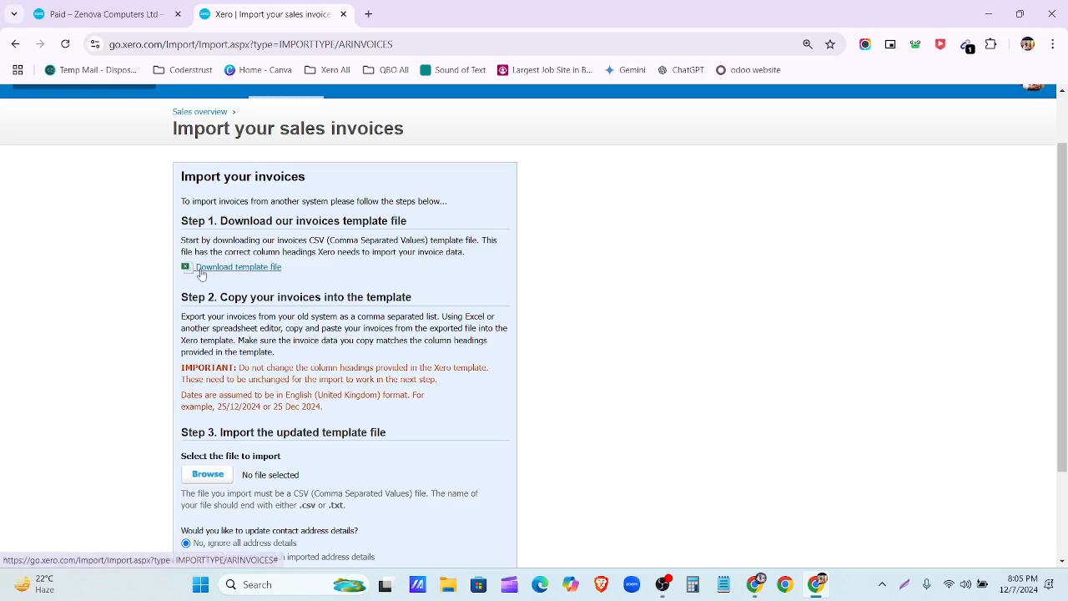
{"action": "left_click", "coordinate": [240, 271]}
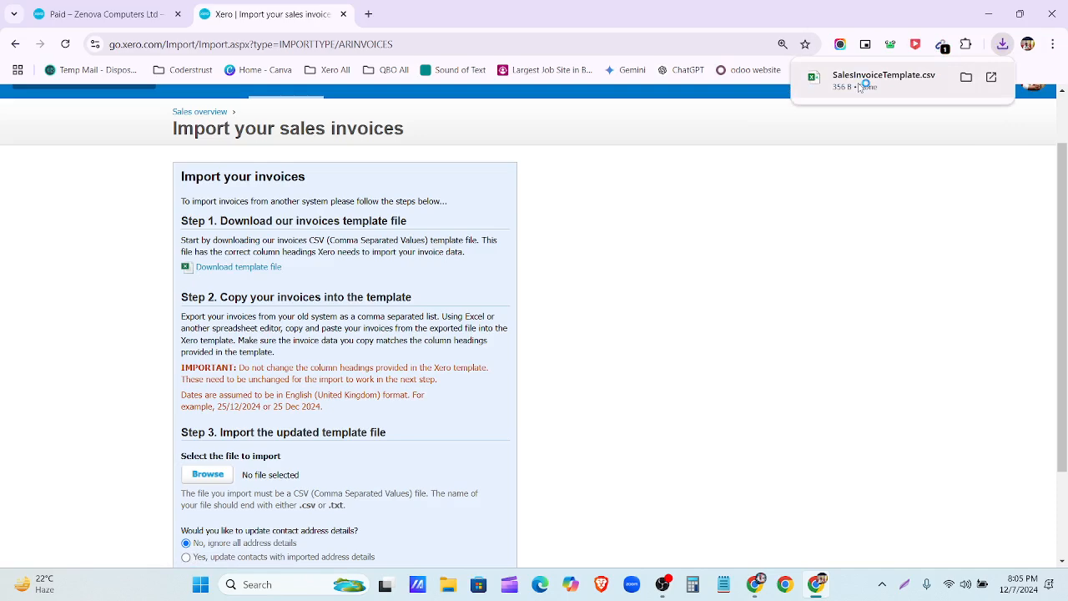
{"action": "left_click", "coordinate": [859, 83]}
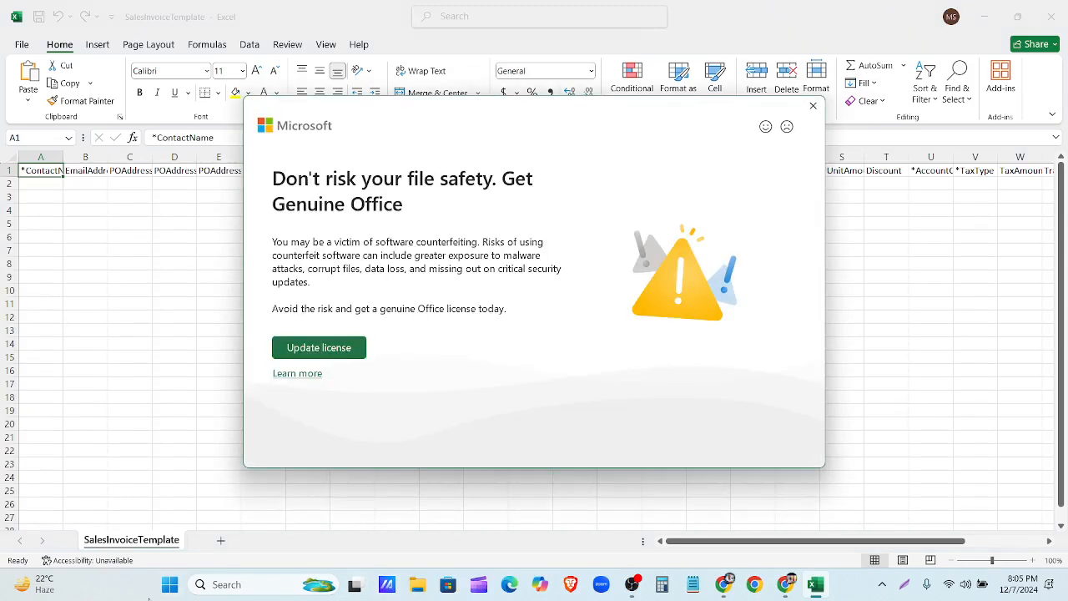
Step: Dismiss the licence warning and autofit columns A, K and M to their headers
{"action": "left_click", "coordinate": [810, 104]}
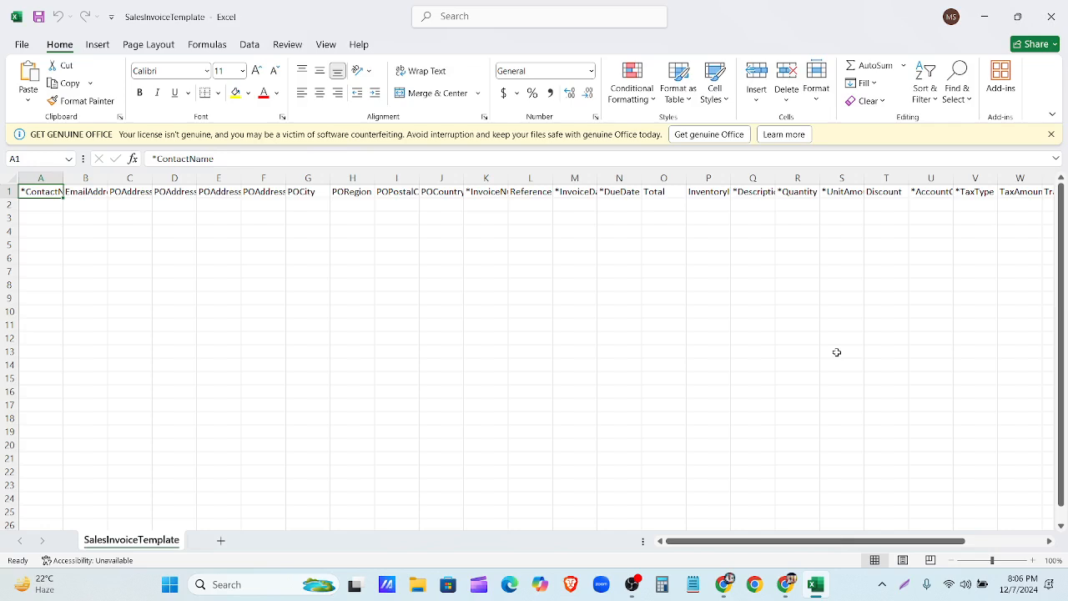
{"action": "double_click", "coordinate": [61, 177]}
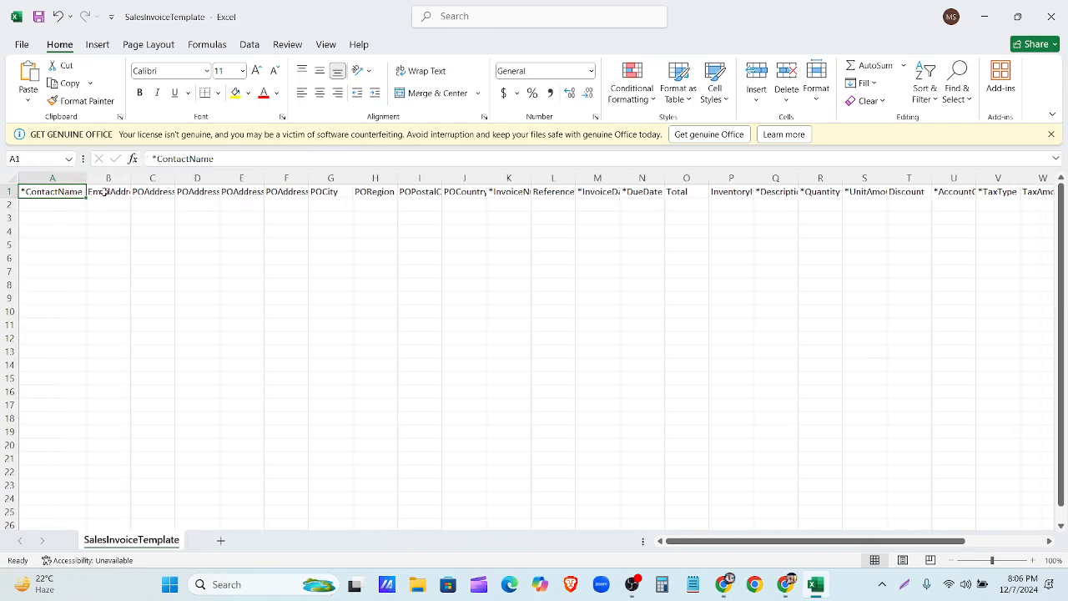
{"action": "double_click", "coordinate": [532, 177]}
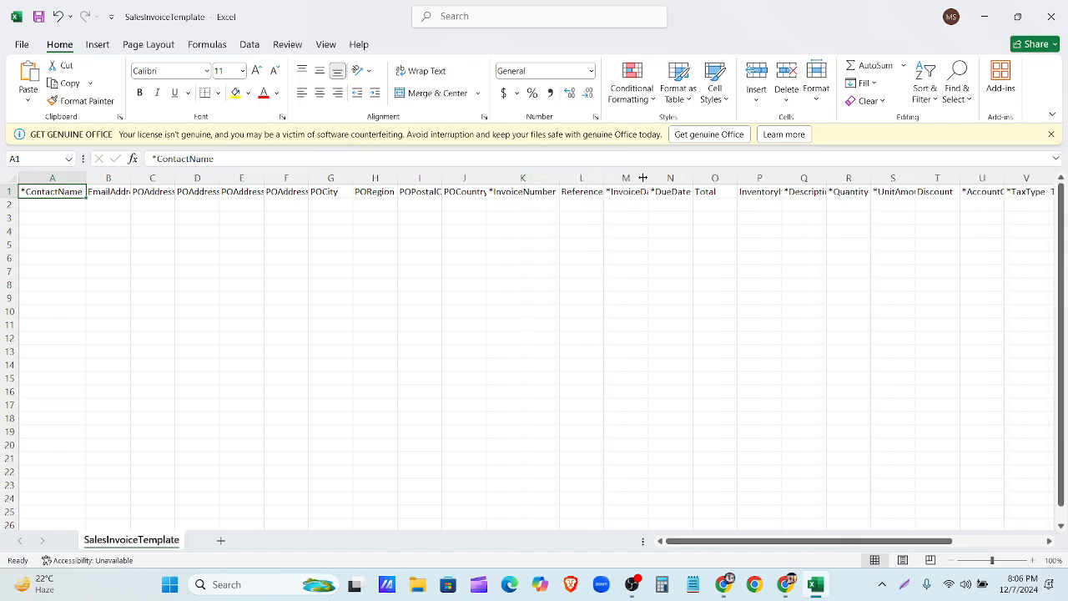
{"action": "double_click", "coordinate": [644, 177]}
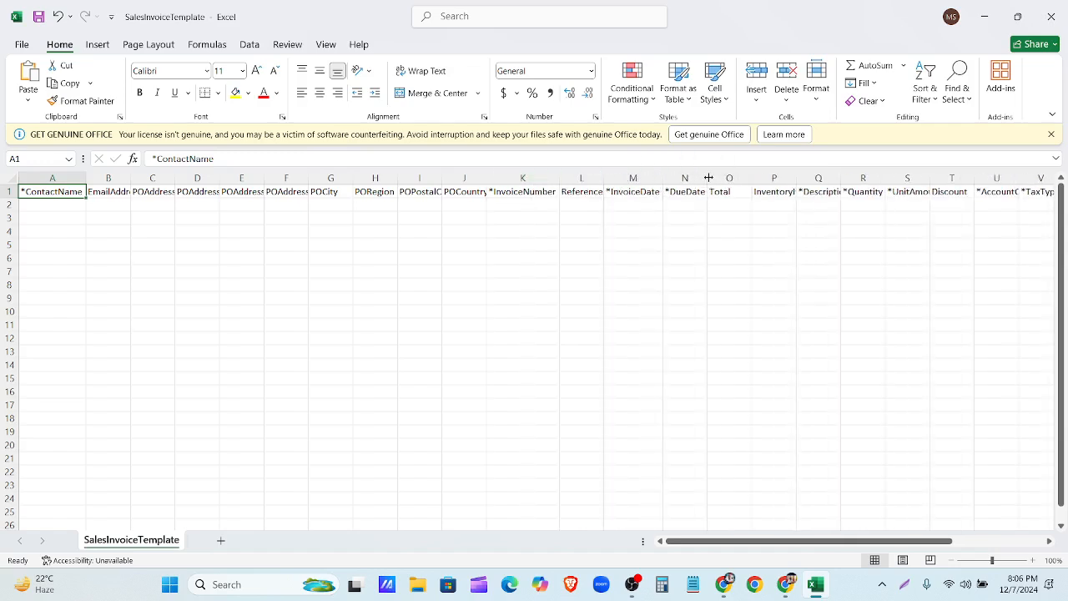
{"action": "left_click_drag", "start_coordinate": [827, 539], "coordinate": [892, 540]}
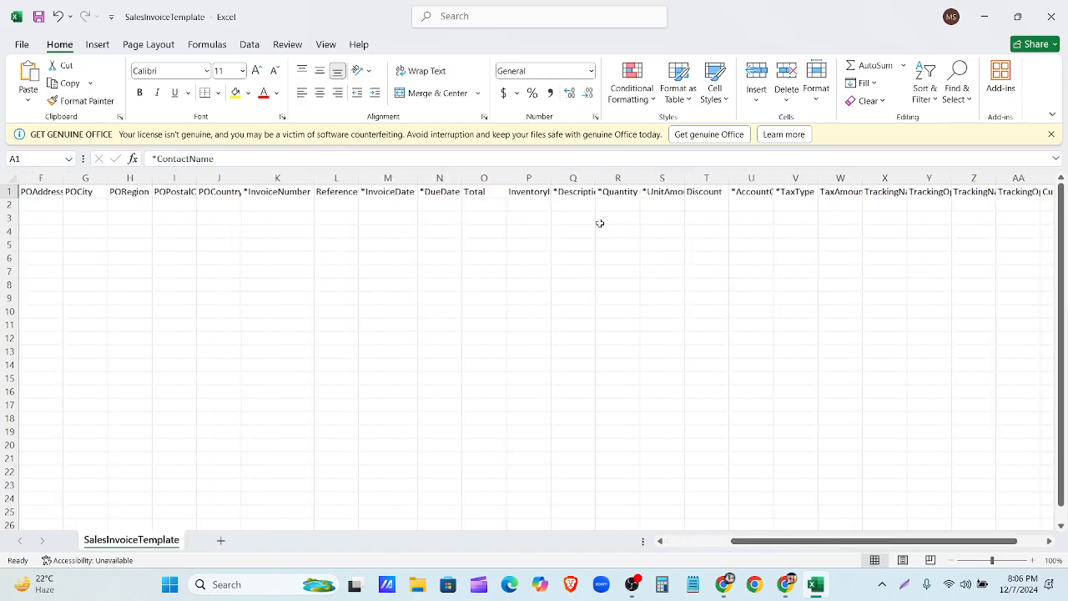
Step: Autofit columns Q, S and U to their headers, then close the template file
{"action": "double_click", "coordinate": [595, 176]}
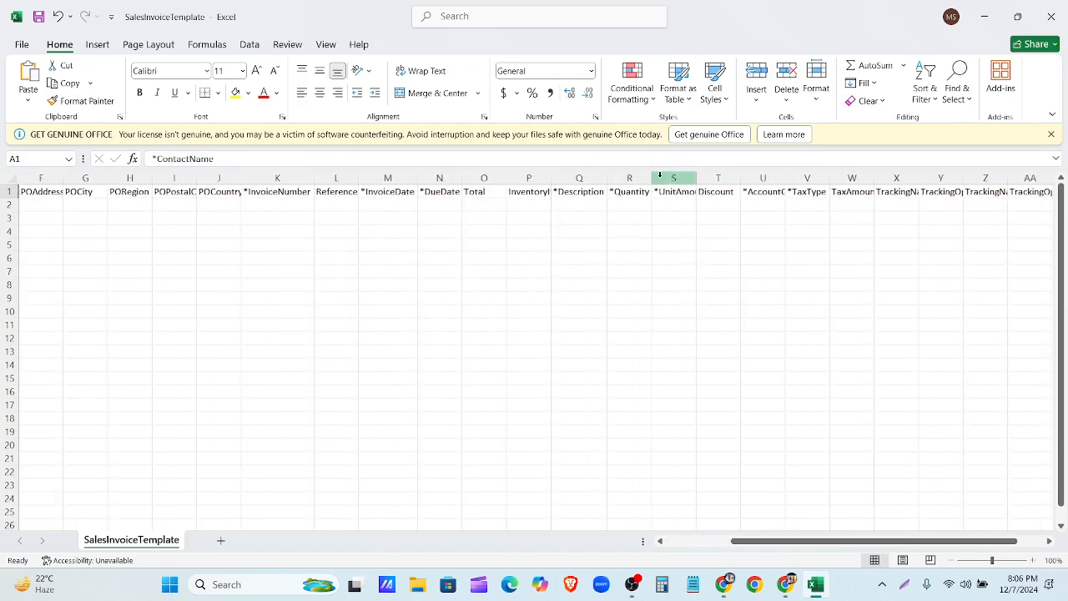
{"action": "double_click", "coordinate": [696, 177]}
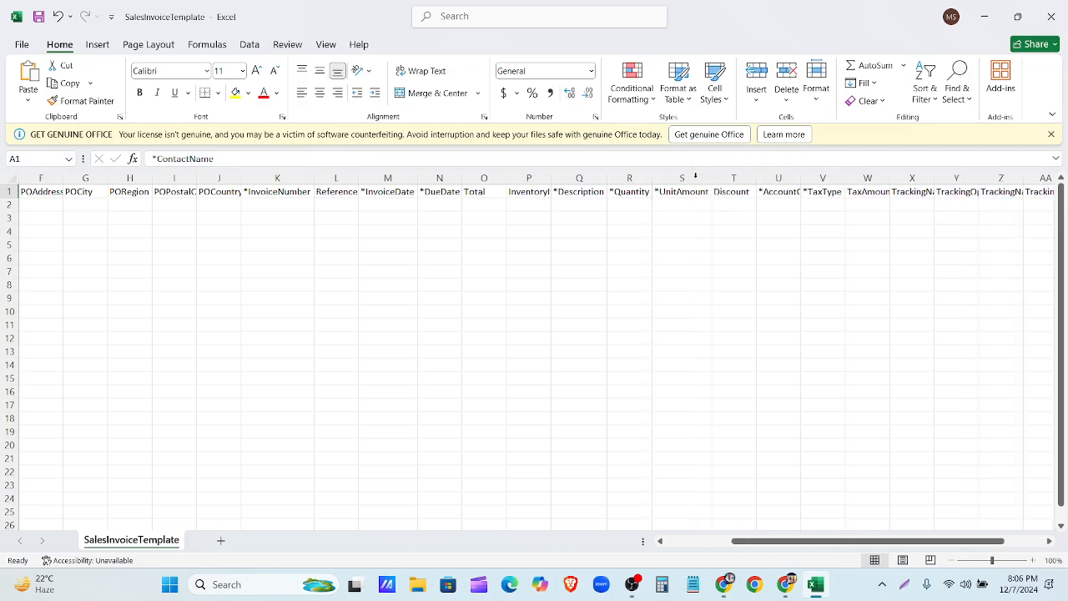
{"action": "double_click", "coordinate": [798, 178]}
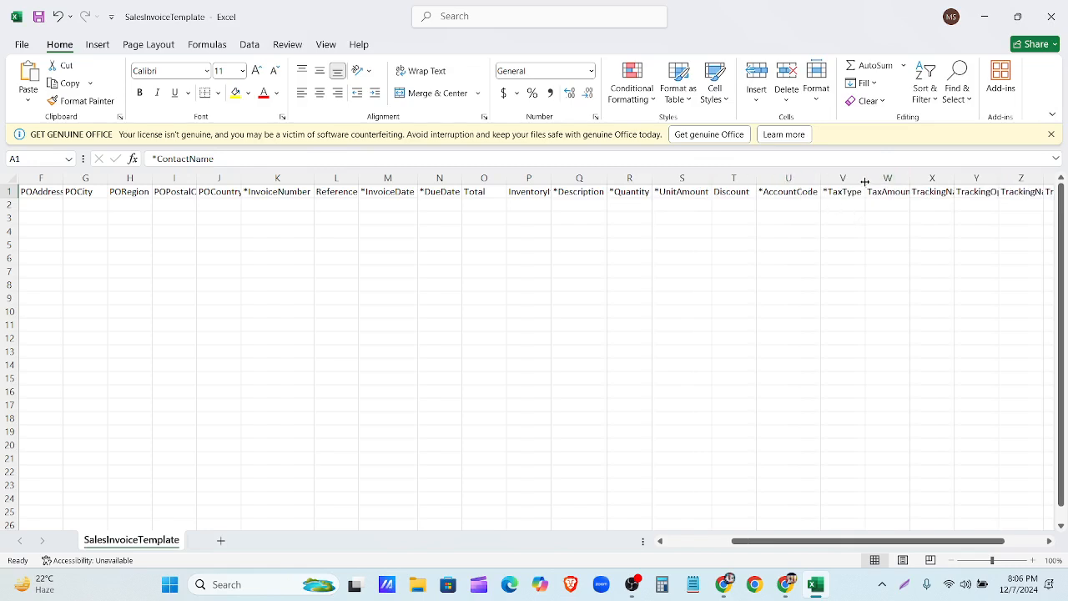
{"action": "left_click_drag", "start_coordinate": [892, 540], "coordinate": [999, 543]}
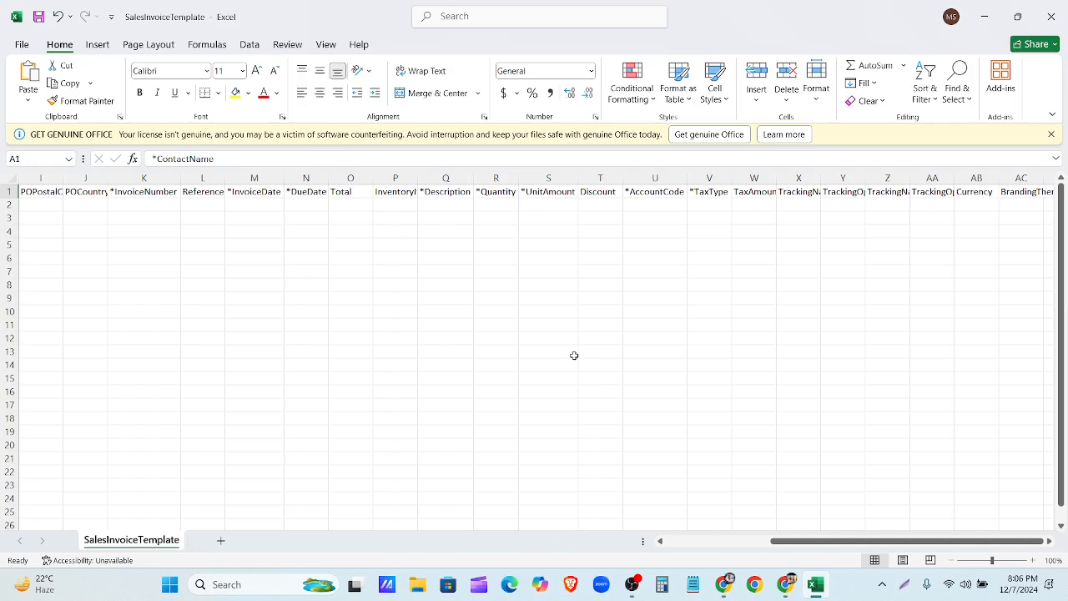
{"action": "left_click", "coordinate": [1051, 17]}
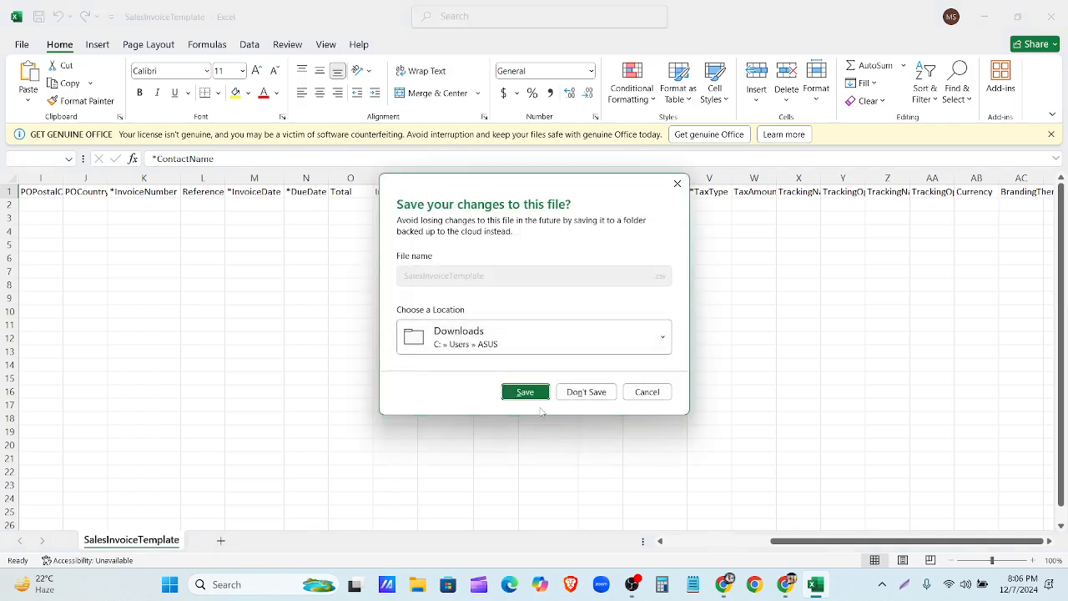
Step: Close Excel without saving and scroll to the Step 2 instructions on the import page
{"action": "left_click", "coordinate": [586, 391]}
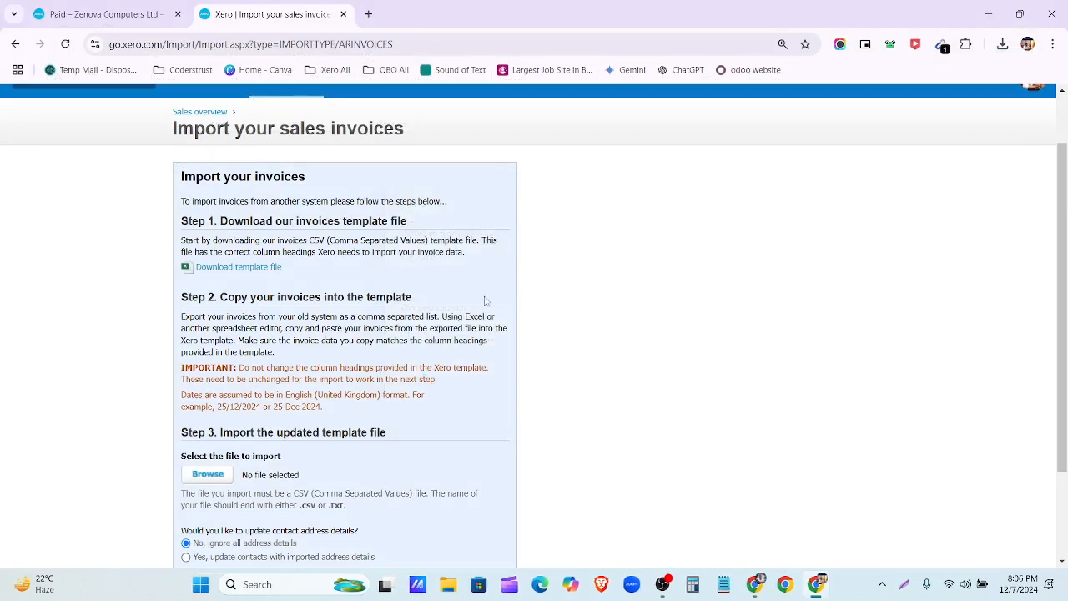
{"action": "scroll", "coordinate": [257, 314], "scroll_direction": "down", "scroll_amount": 2}
{"action": "scroll", "coordinate": [257, 314], "scroll_direction": "down", "scroll_amount": 1}
{"action": "left_click_drag", "start_coordinate": [180, 130], "coordinate": [416, 232]}
{"action": "left_click", "coordinate": [426, 232]}
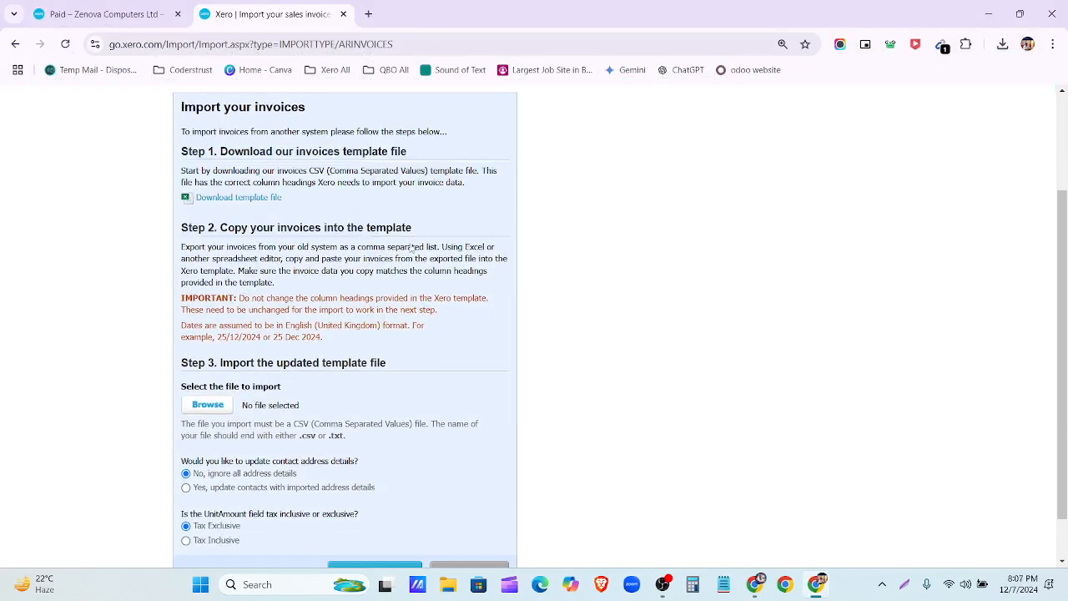
Step: Screenshot the page, box Step 2 and the IMPORTANT date-format notes in red, then close it
{"action": "left_click", "coordinate": [905, 586]}
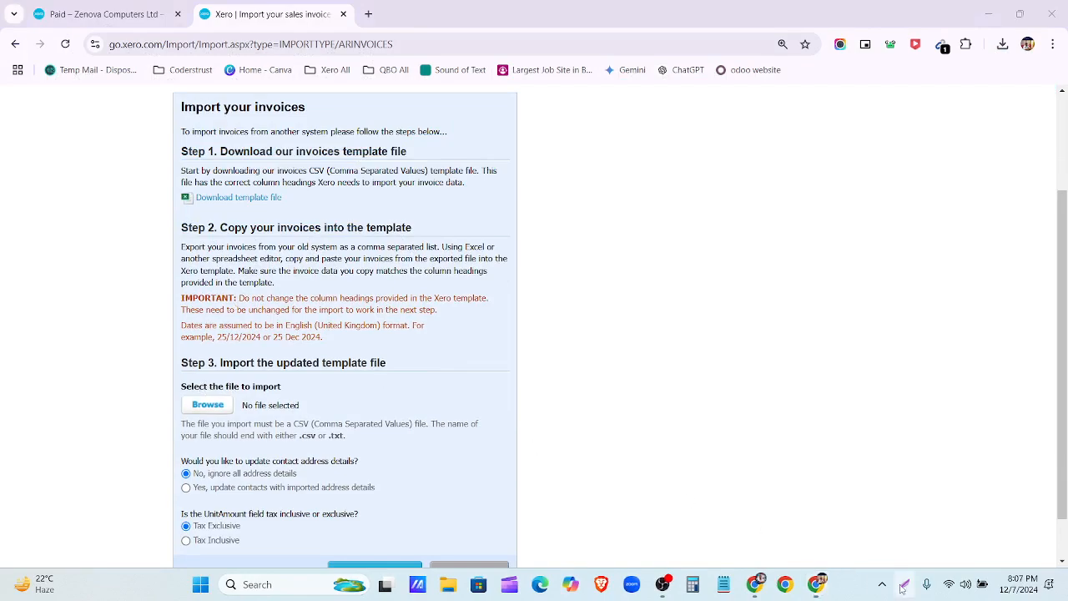
{"action": "left_click_drag", "start_coordinate": [1, 12], "coordinate": [1067, 583]}
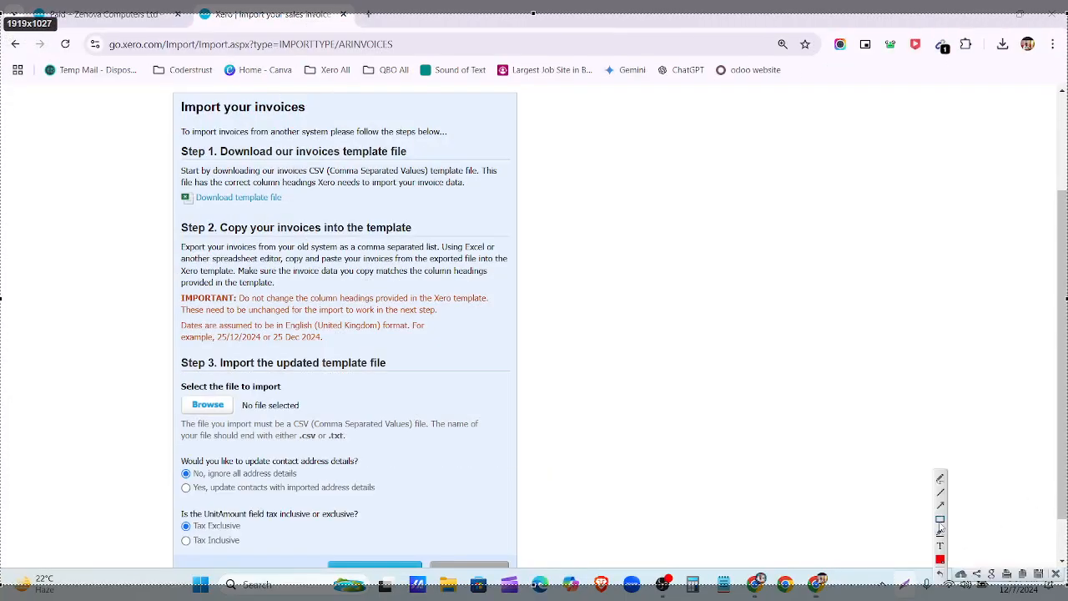
{"action": "mouse_move", "coordinate": [150, 205]}
{"action": "left_mouse_down"}
{"action": "mouse_move", "coordinate": [490, 375]}
{"action": "mouse_move", "coordinate": [543, 358]}
{"action": "left_mouse_up"}
{"action": "left_click_drag", "start_coordinate": [171, 288], "coordinate": [513, 354]}
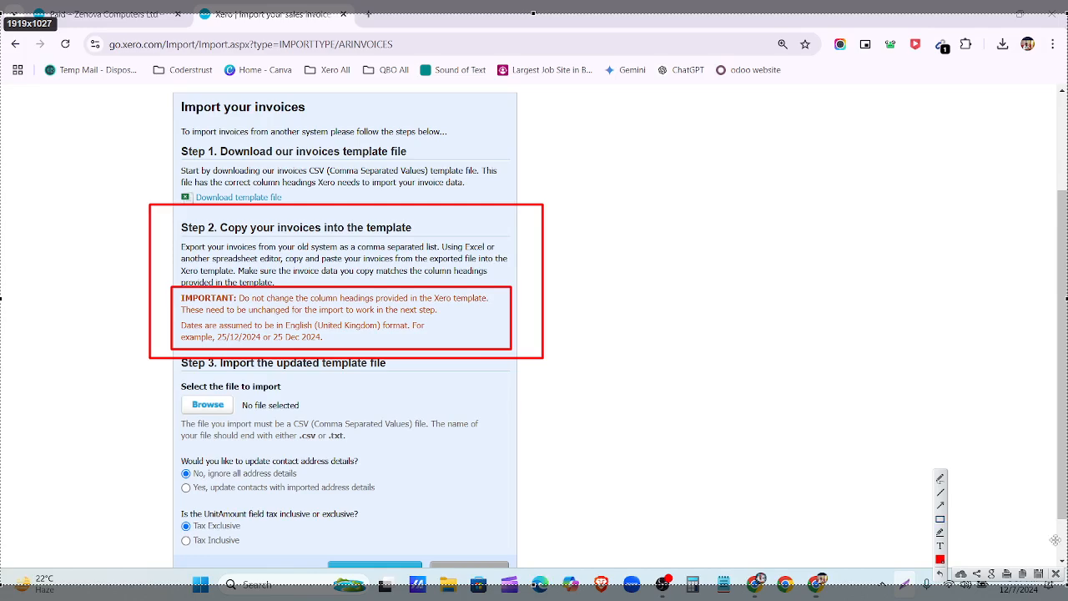
{"action": "left_click", "coordinate": [1057, 574]}
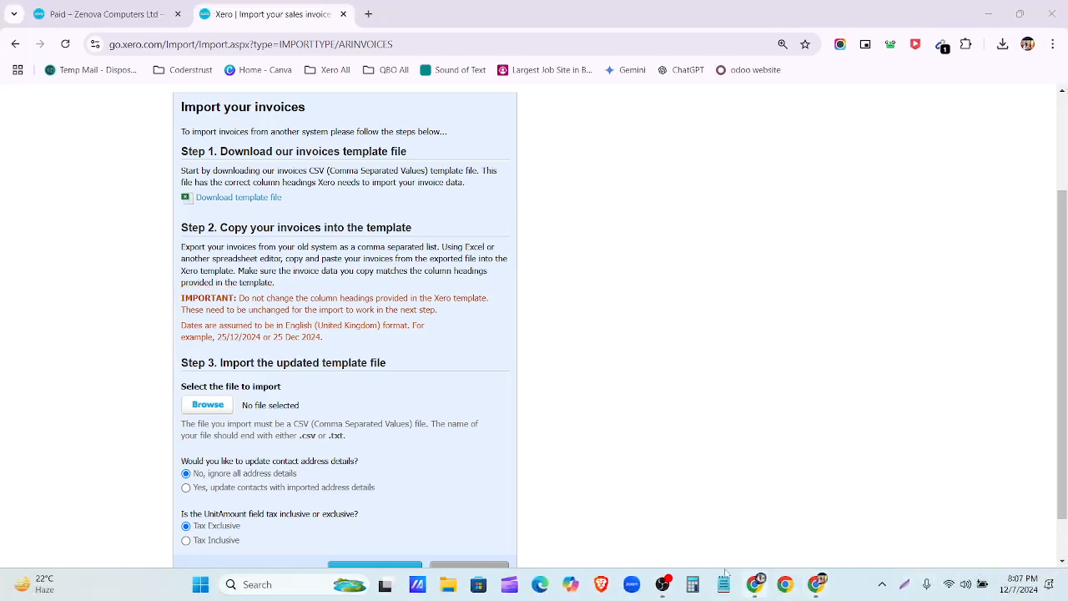
Step: Zoom the import page in to 150%
{"action": "left_click", "coordinate": [655, 584]}
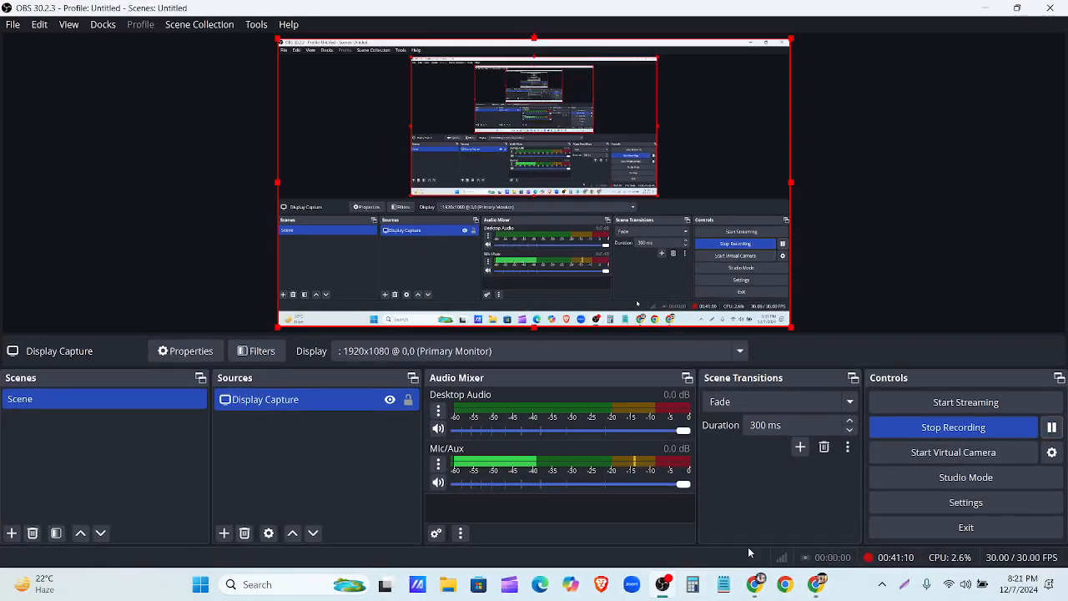
{"action": "left_click", "coordinate": [663, 584]}
{"action": "scroll", "coordinate": [405, 302], "scroll_direction": "up", "scroll_amount": 1}
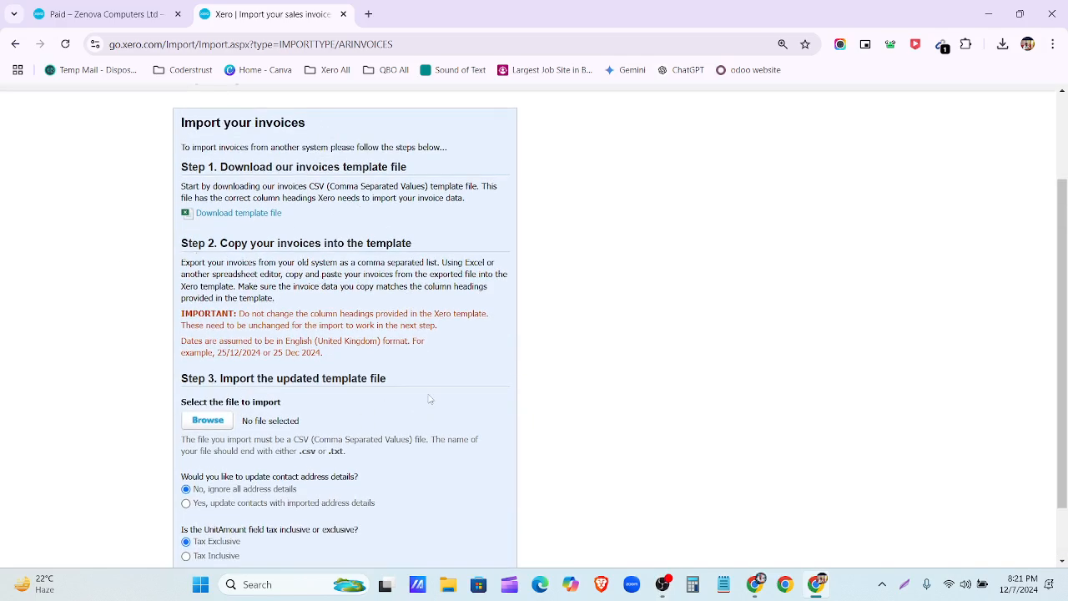
{"action": "key", "text": "ctrl+plus"}
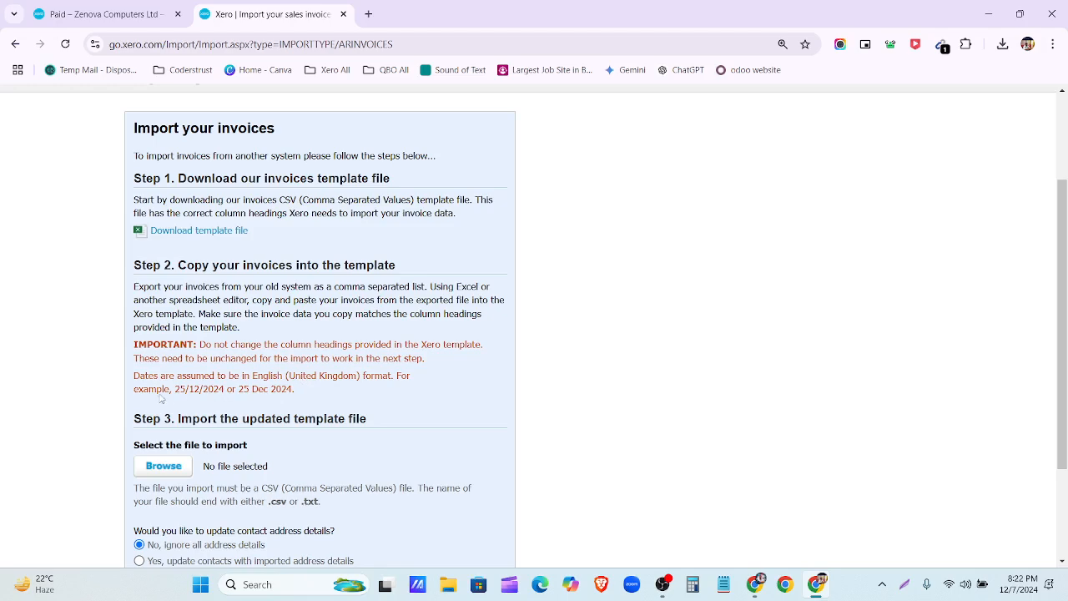
{"action": "key", "text": "ctrl+plus"}
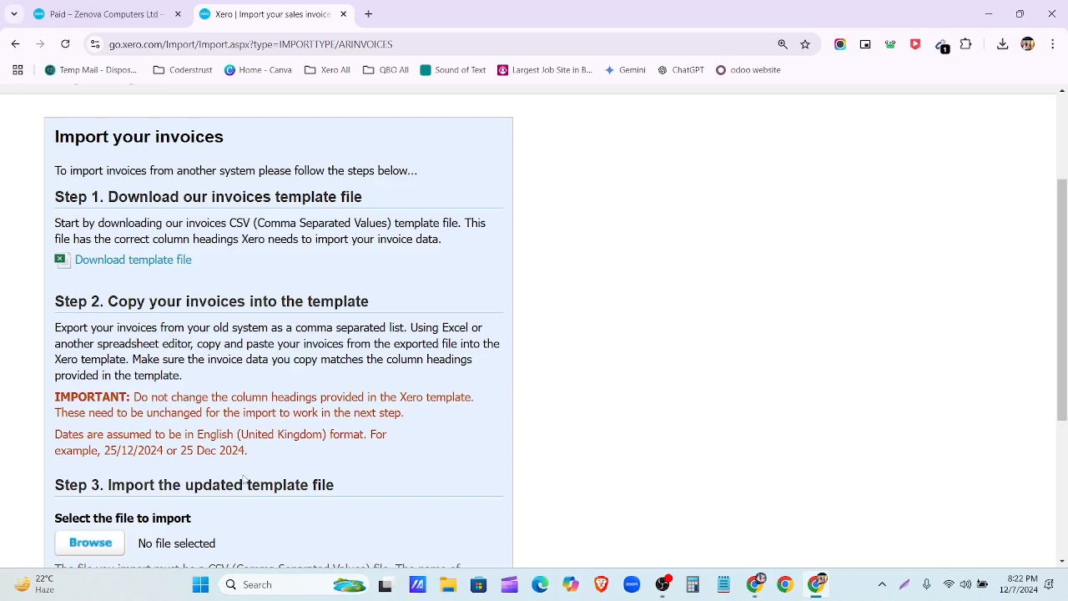
Step: Choose 'Yes, update contacts with imported address details', submit the import, and reset zoom to 100%
{"action": "scroll", "coordinate": [268, 425], "scroll_direction": "down", "scroll_amount": 2}
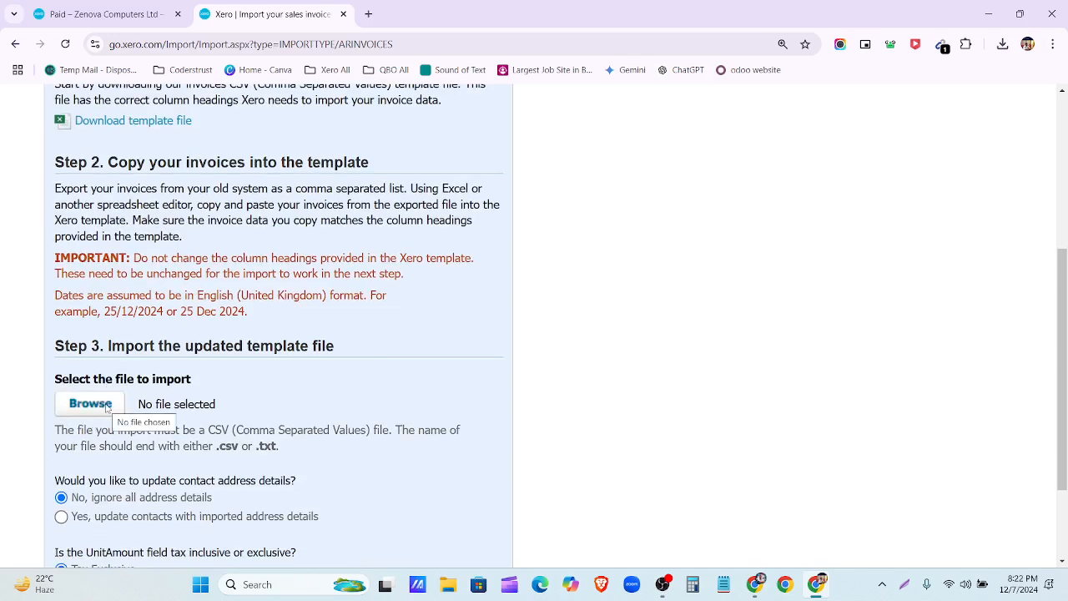
{"action": "scroll", "coordinate": [105, 409], "scroll_direction": "down", "scroll_amount": 2}
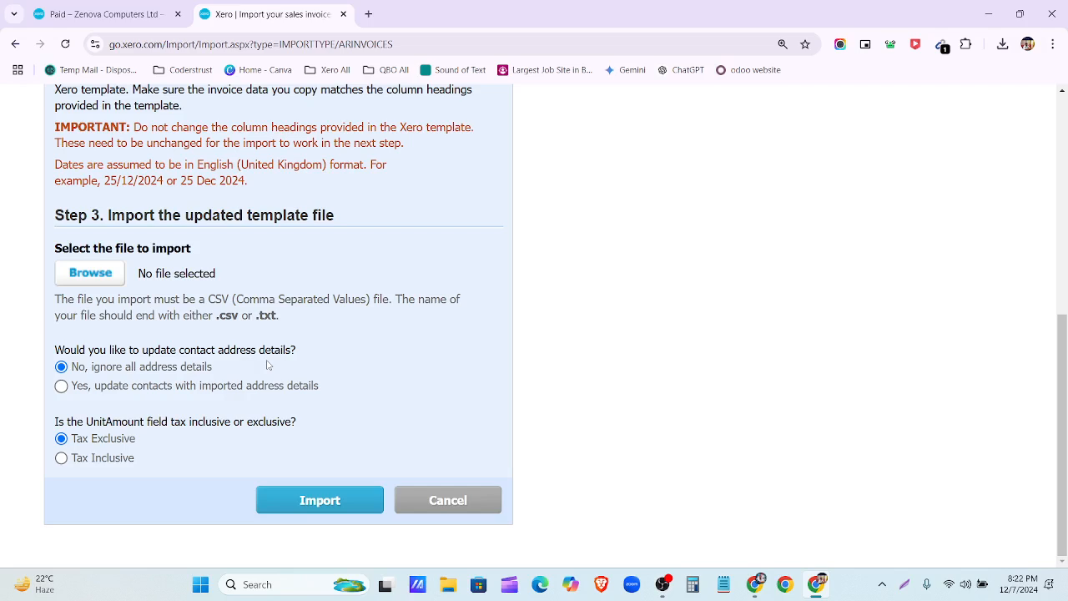
{"action": "left_click", "coordinate": [61, 386]}
{"action": "left_click", "coordinate": [303, 501]}
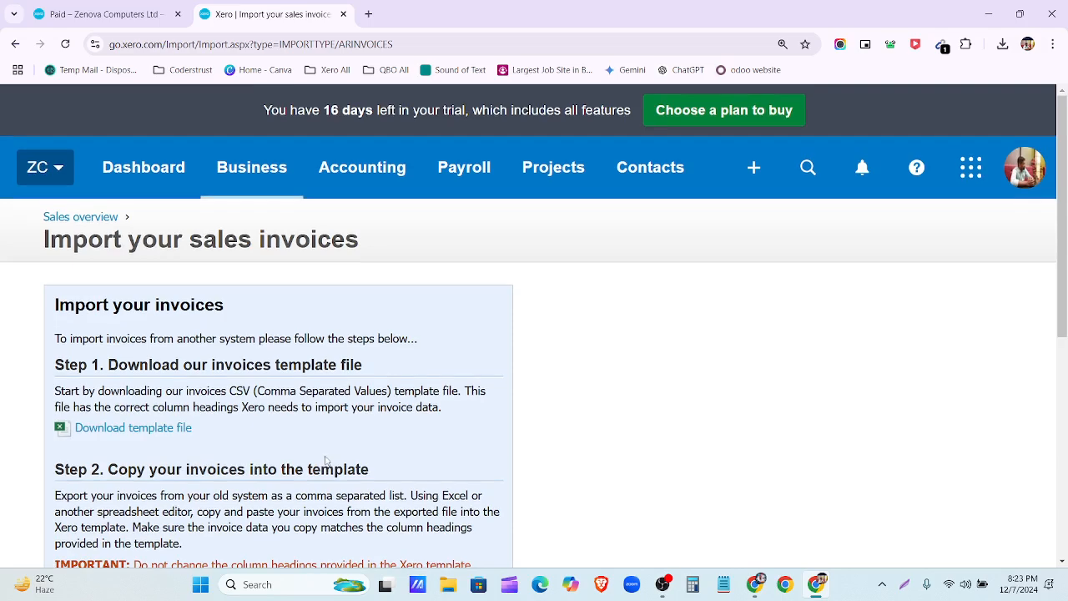
{"action": "key", "text": "ctrl+minus"}
{"action": "key", "text": "ctrl+minus"}
{"action": "key", "text": "ctrl+minus"}
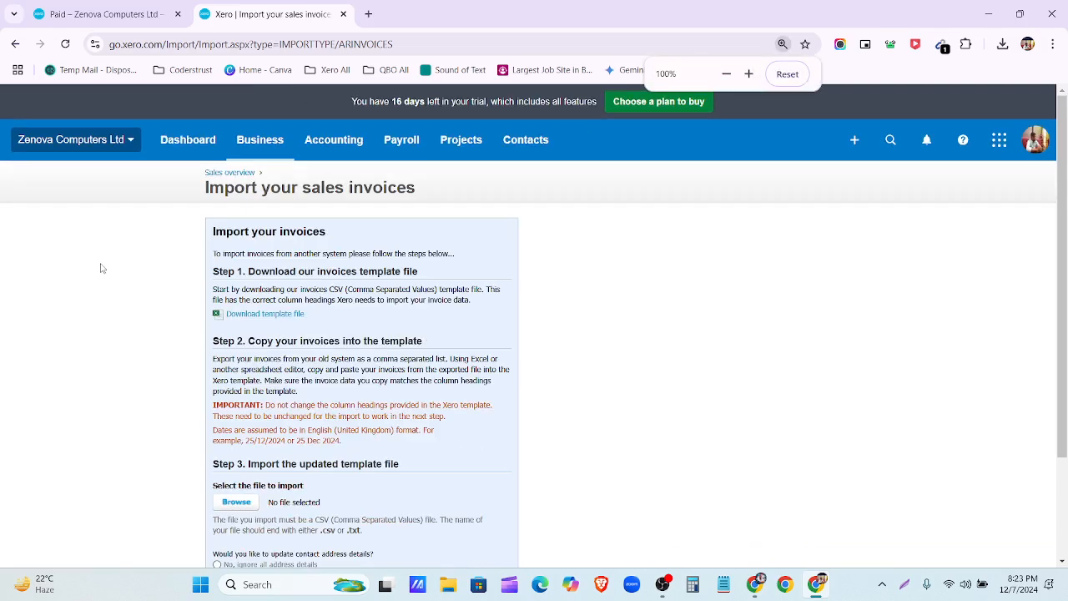
Step: Open the draft invoices list, select then deselect all drafts, and switch back to the assignment document
{"action": "left_click", "coordinate": [219, 174]}
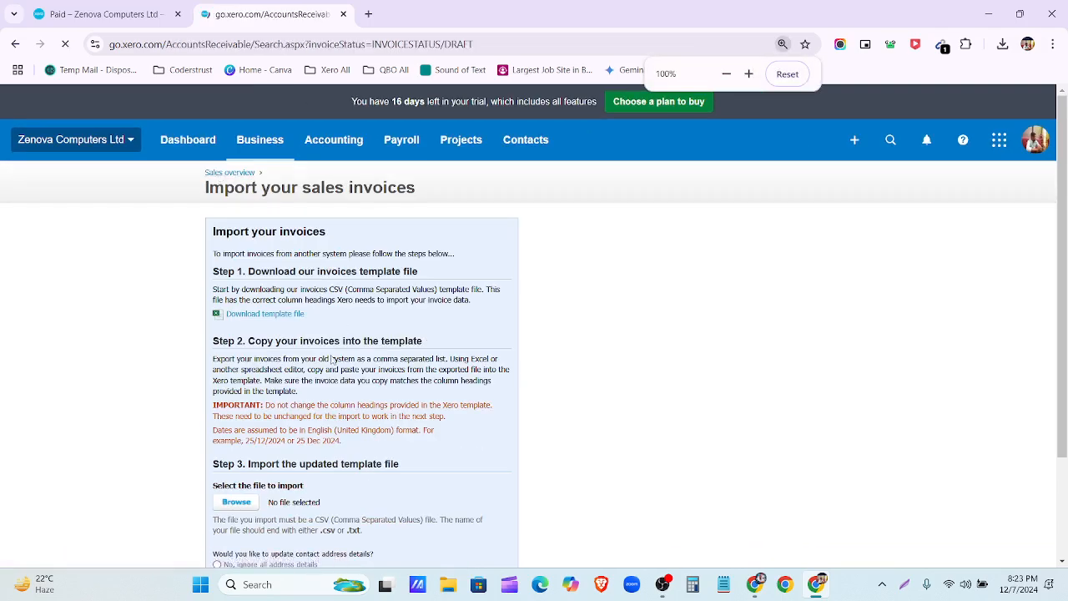
{"action": "key", "text": "ctrl+plus"}
{"action": "key", "text": "ctrl+plus"}
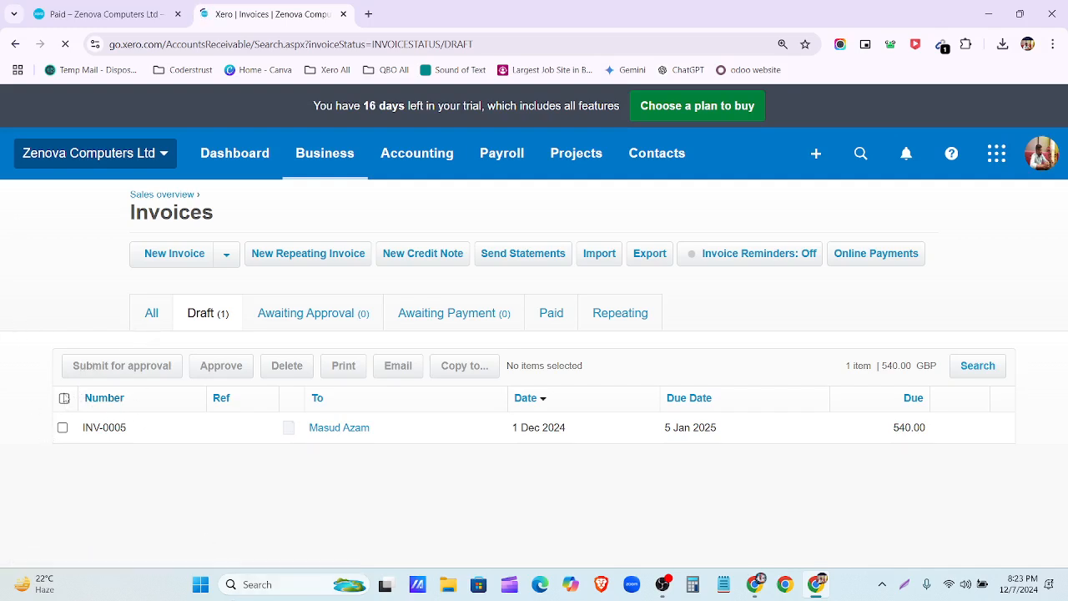
{"action": "left_click", "coordinate": [64, 398]}
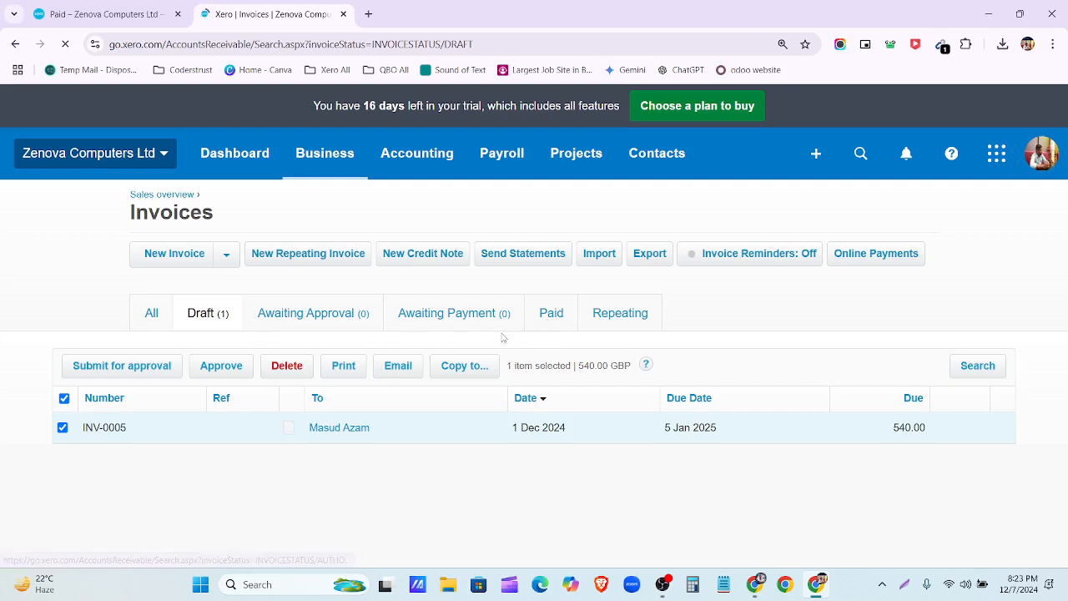
{"action": "left_click", "coordinate": [65, 401]}
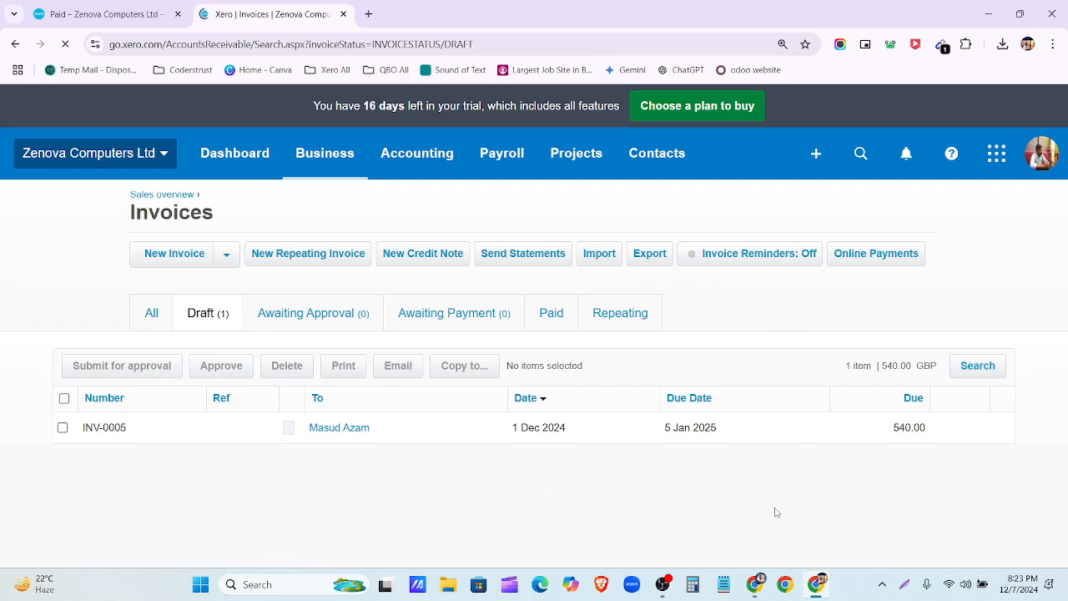
{"action": "left_click", "coordinate": [756, 585]}
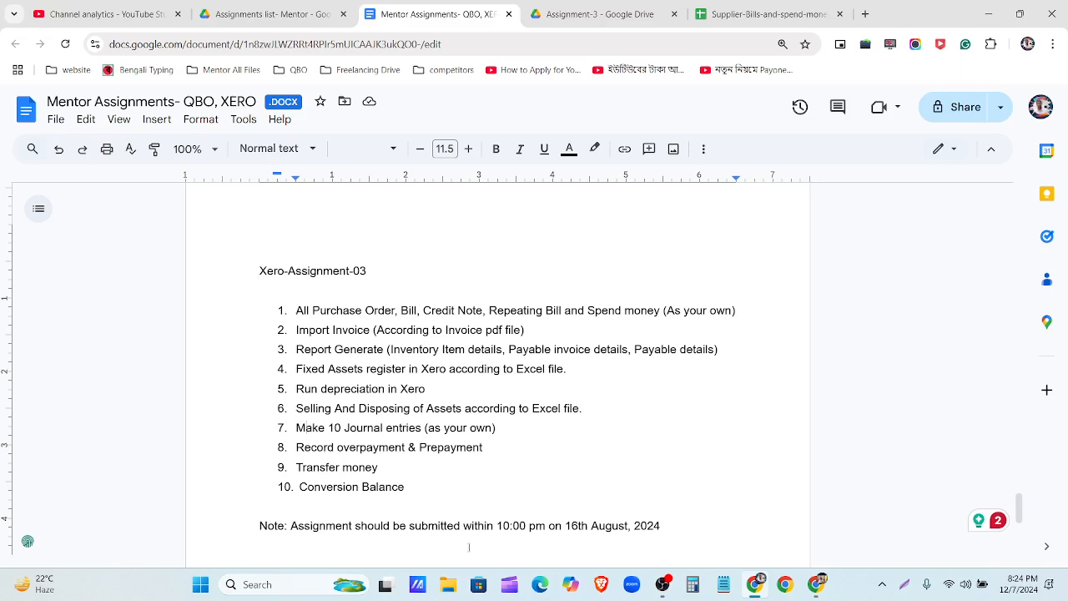
Step: Select the first assignment item and the report generation line in the Mentor Assignments document
{"action": "triple_click", "coordinate": [301, 311]}
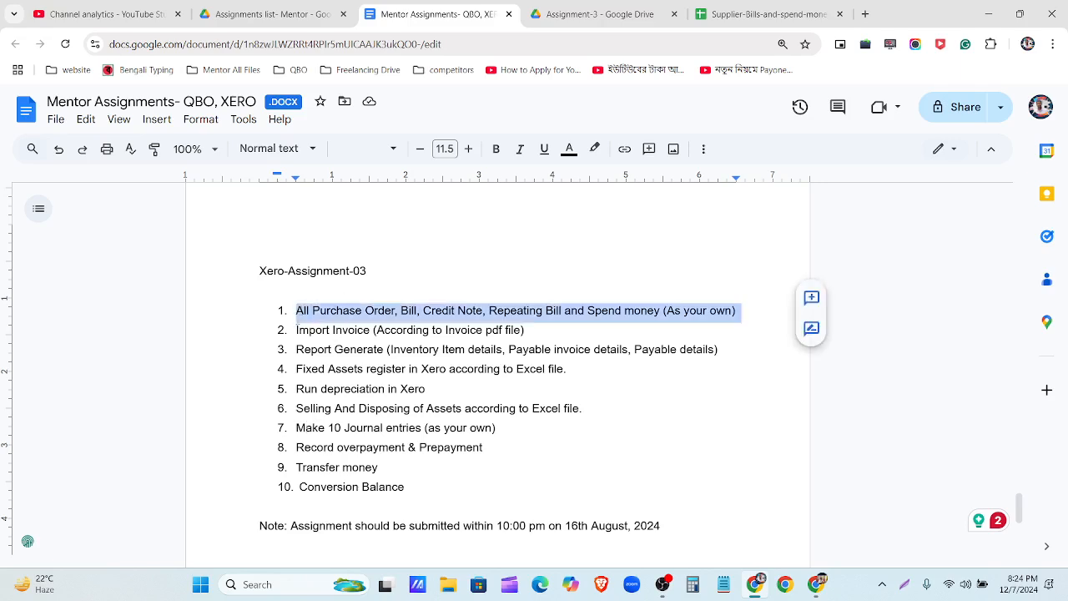
{"action": "double_click", "coordinate": [298, 349]}
{"action": "triple_click", "coordinate": [309, 349]}
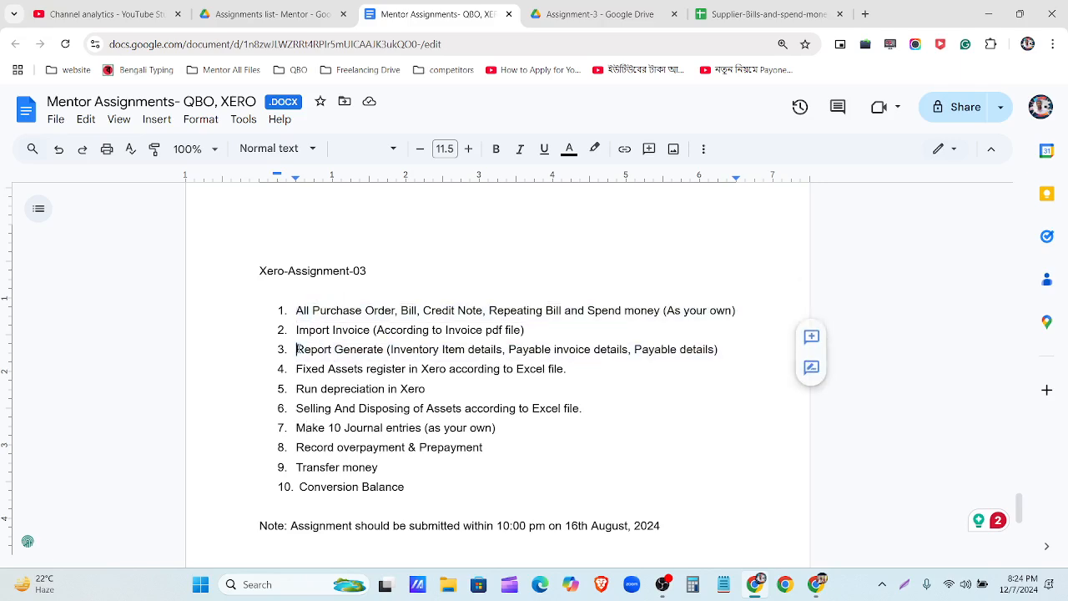
Step: Return to the Xero dashboard with the page zoom reset to 100%
{"action": "left_click", "coordinate": [815, 584]}
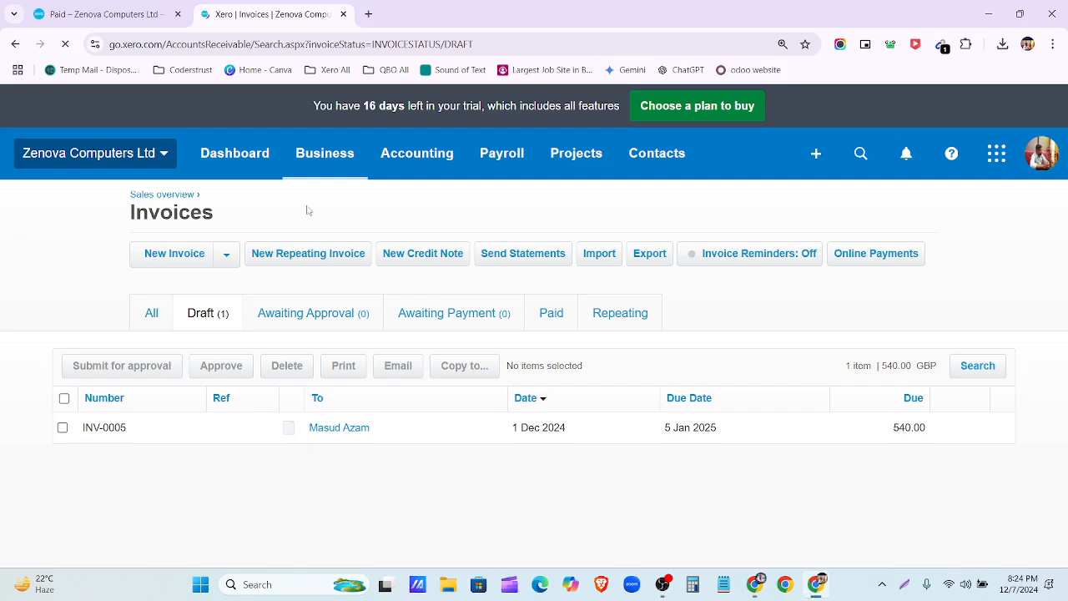
{"action": "left_click", "coordinate": [237, 175]}
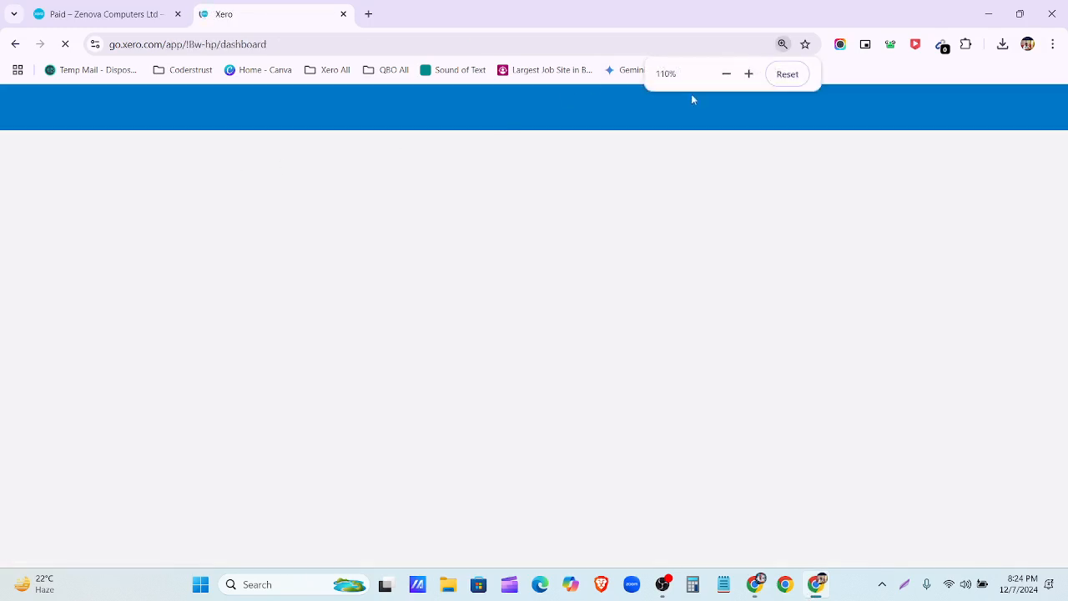
{"action": "left_click", "coordinate": [787, 74]}
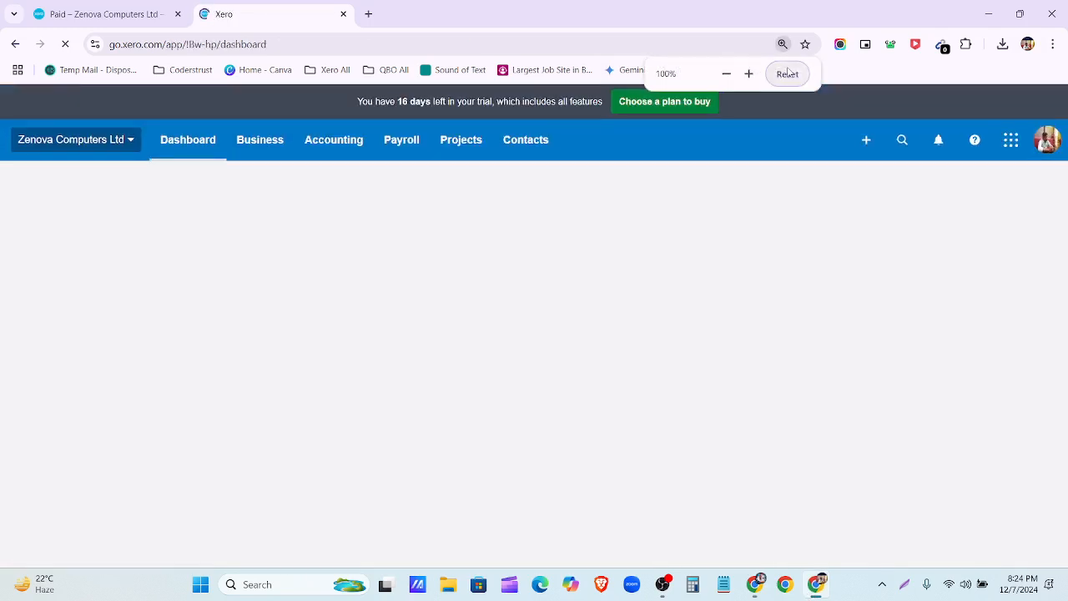
Step: Open the Inventory Item Details report from Accounting > Reports under Transactions
{"action": "left_click", "coordinate": [261, 154]}
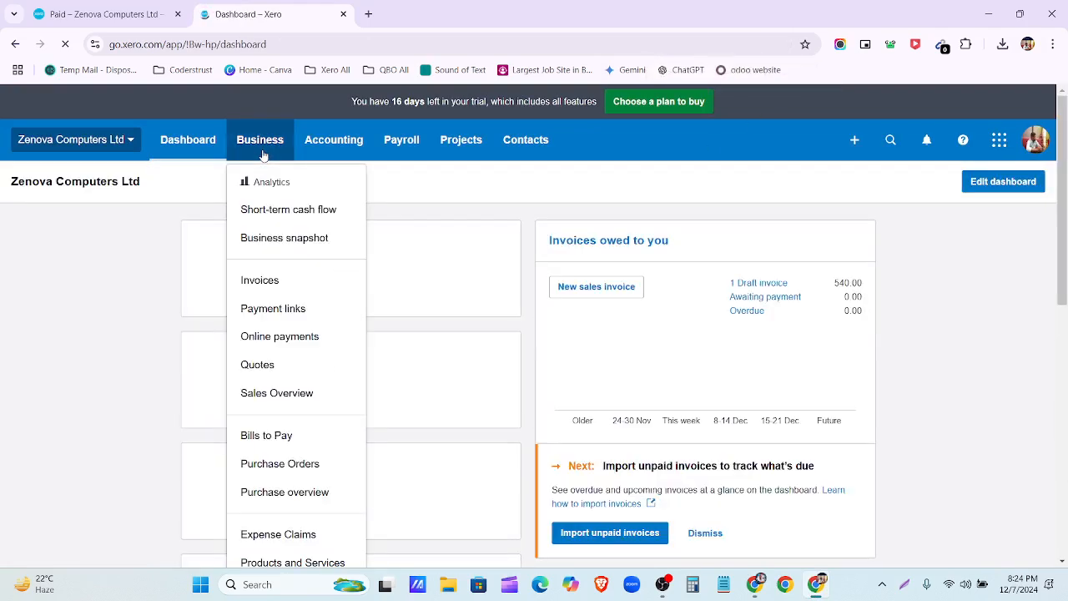
{"action": "left_click", "coordinate": [324, 148]}
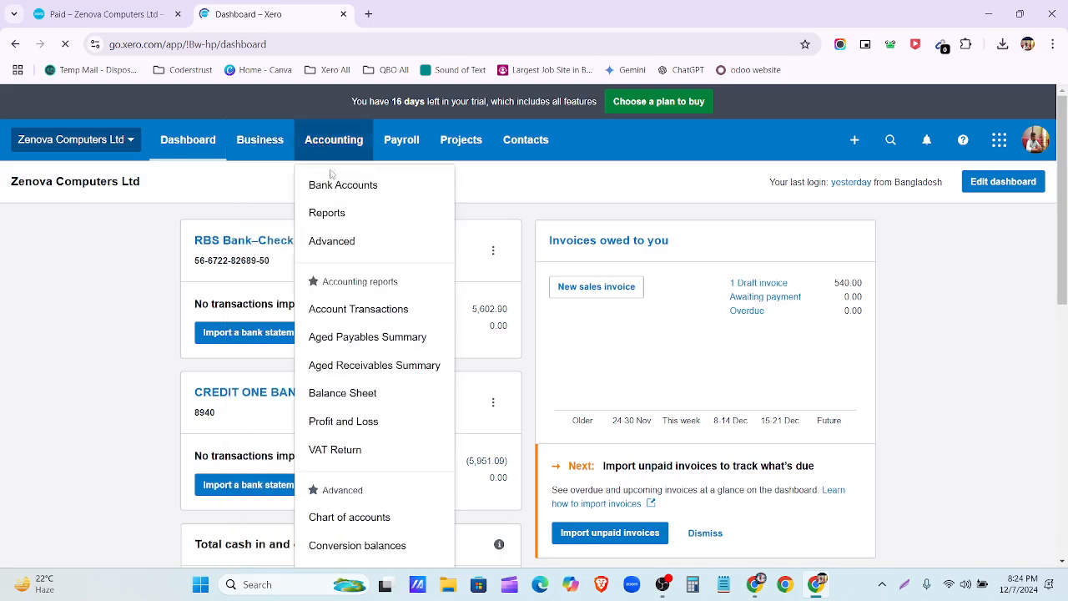
{"action": "left_click", "coordinate": [336, 220]}
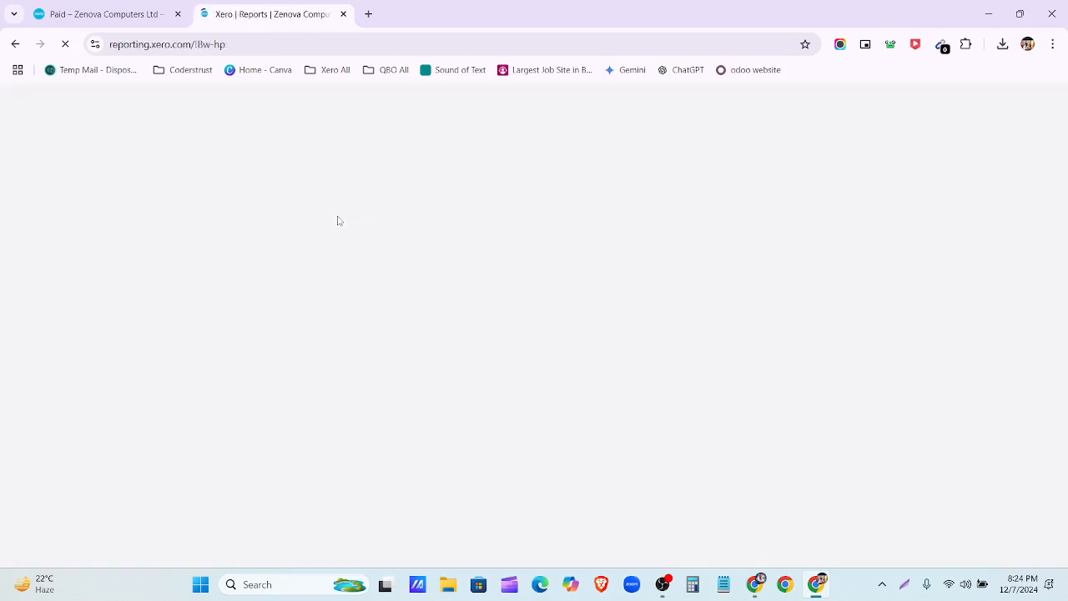
{"action": "scroll", "coordinate": [405, 291], "scroll_direction": "down", "scroll_amount": 15}
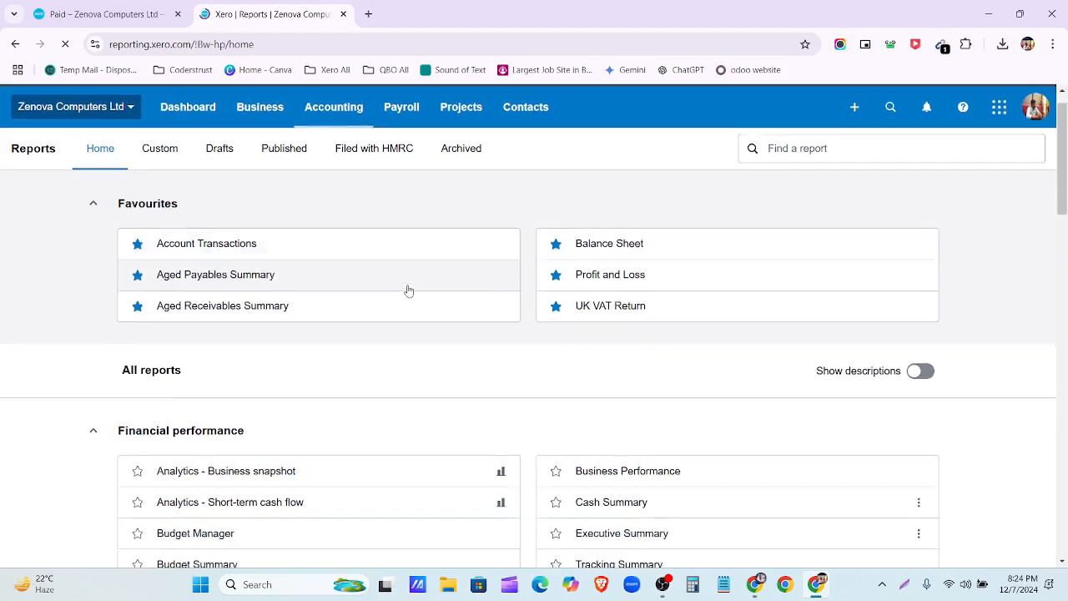
{"action": "scroll", "coordinate": [467, 340], "scroll_direction": "down", "scroll_amount": 1}
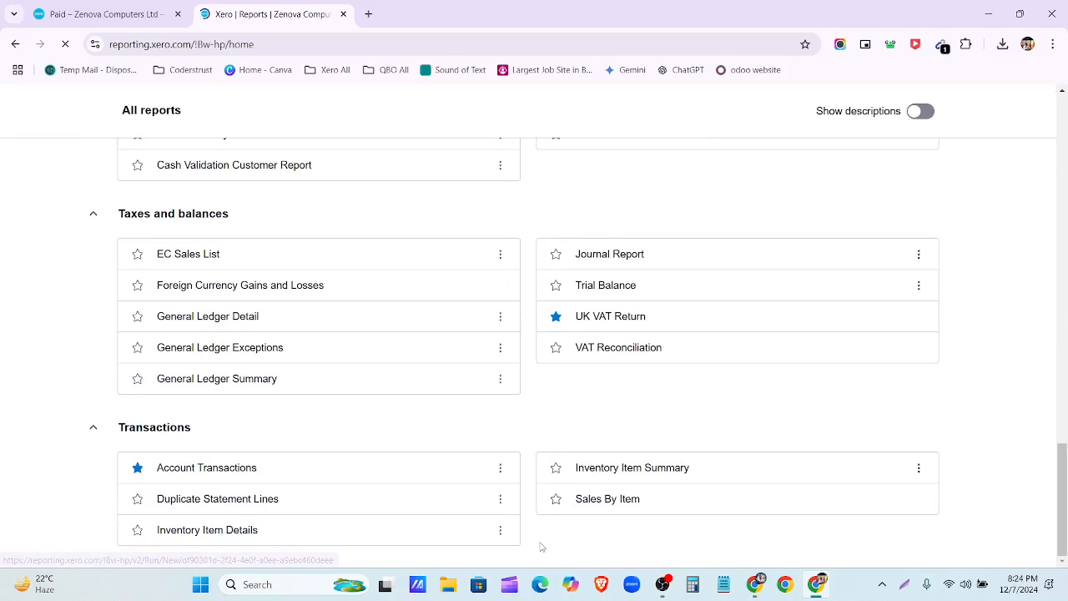
{"action": "left_click", "coordinate": [202, 534]}
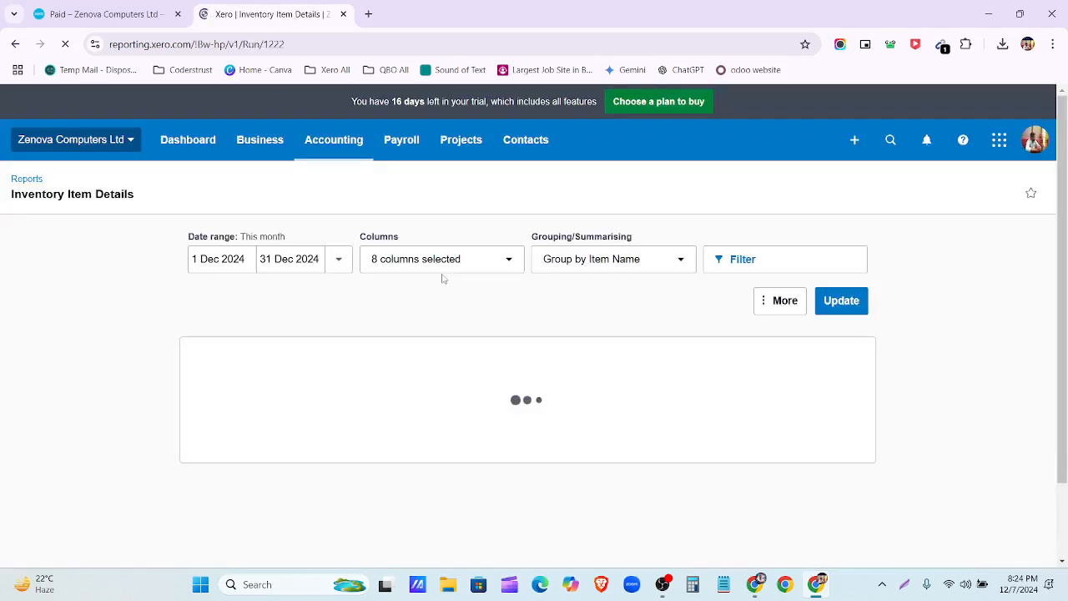
Step: Change the report start date to 1 January 2023 and update the report
{"action": "left_click", "coordinate": [251, 258]}
{"action": "left_click", "coordinate": [266, 298]}
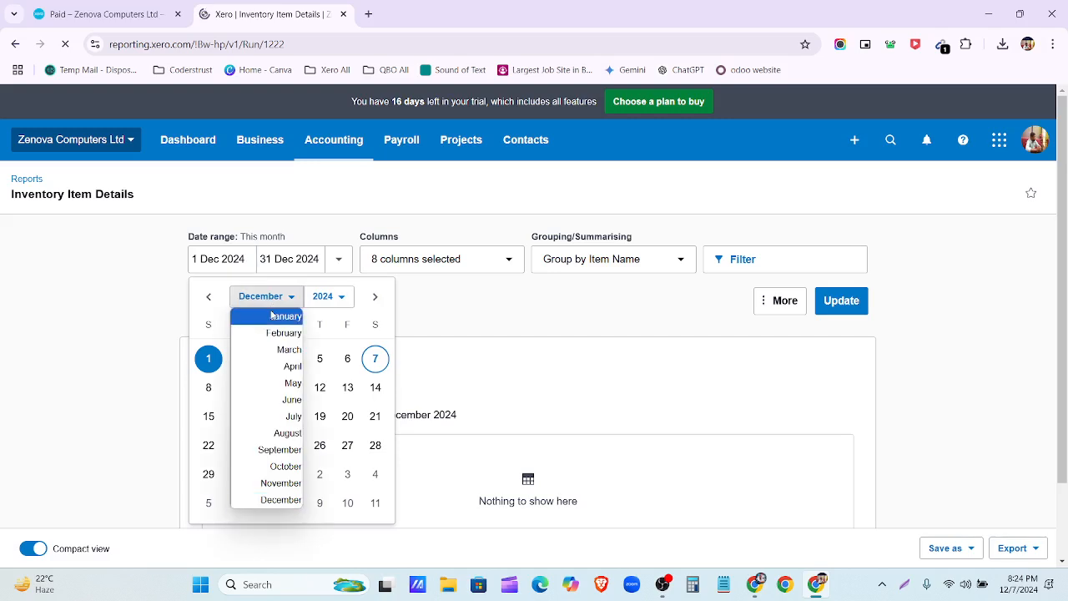
{"action": "left_click", "coordinate": [272, 315]}
{"action": "left_click", "coordinate": [333, 297]}
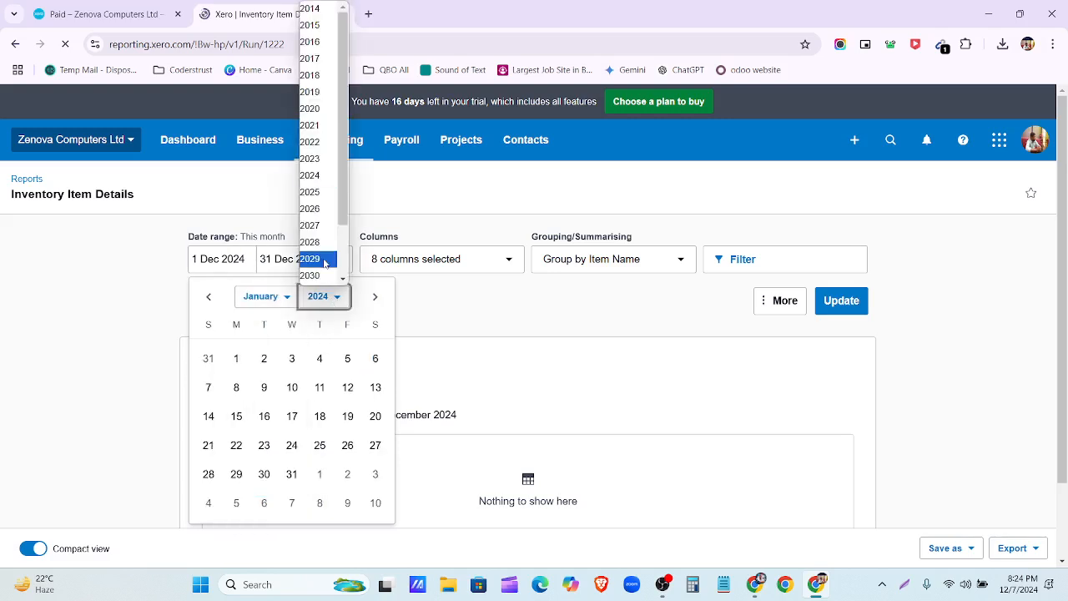
{"action": "left_click", "coordinate": [309, 159]}
{"action": "left_click", "coordinate": [208, 358]}
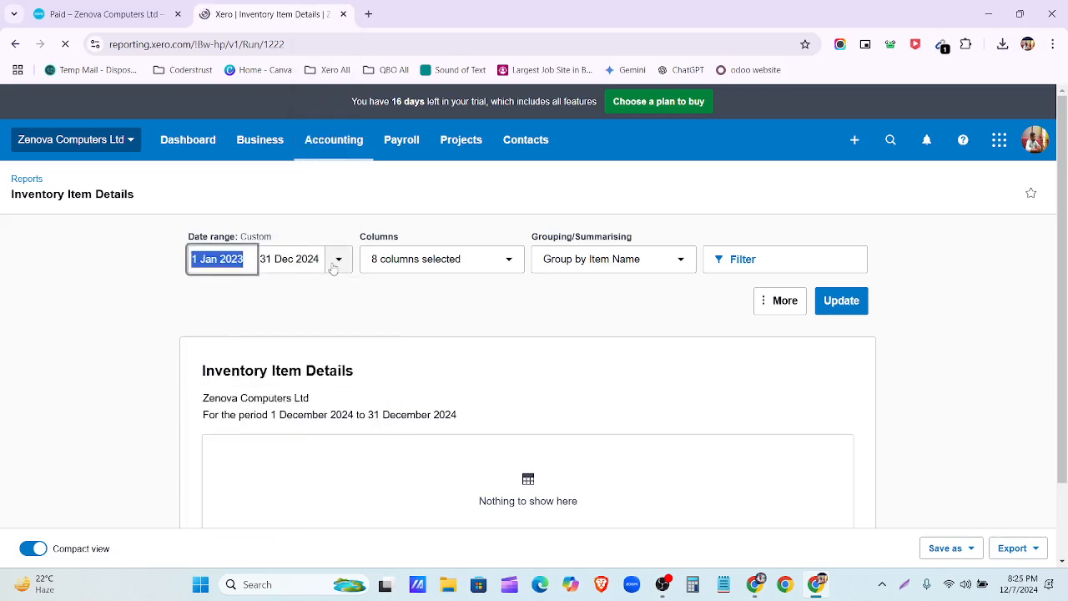
{"action": "left_click", "coordinate": [405, 303]}
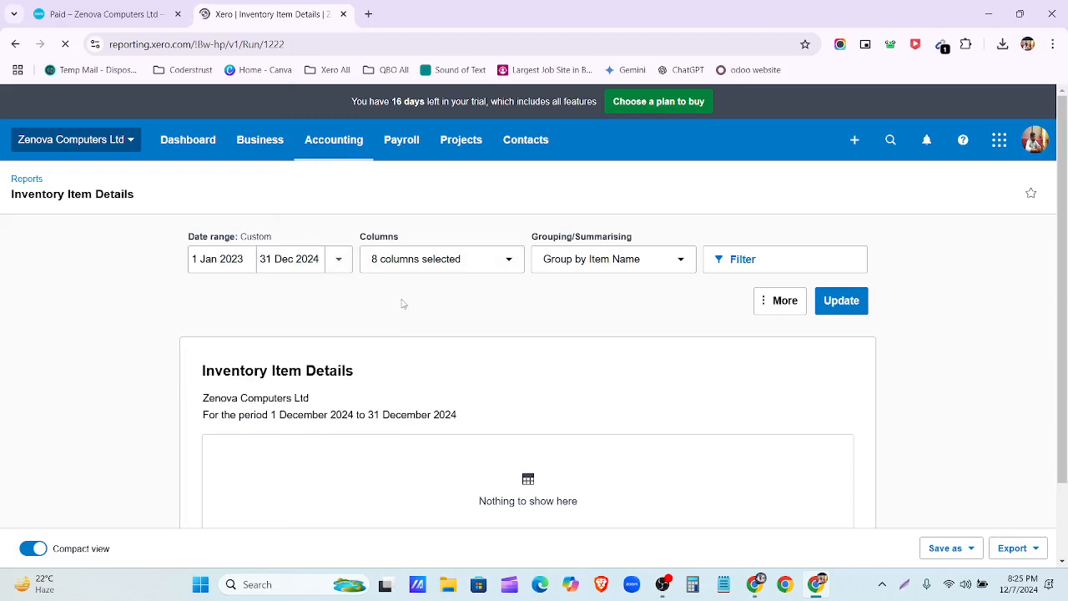
{"action": "left_click", "coordinate": [861, 301]}
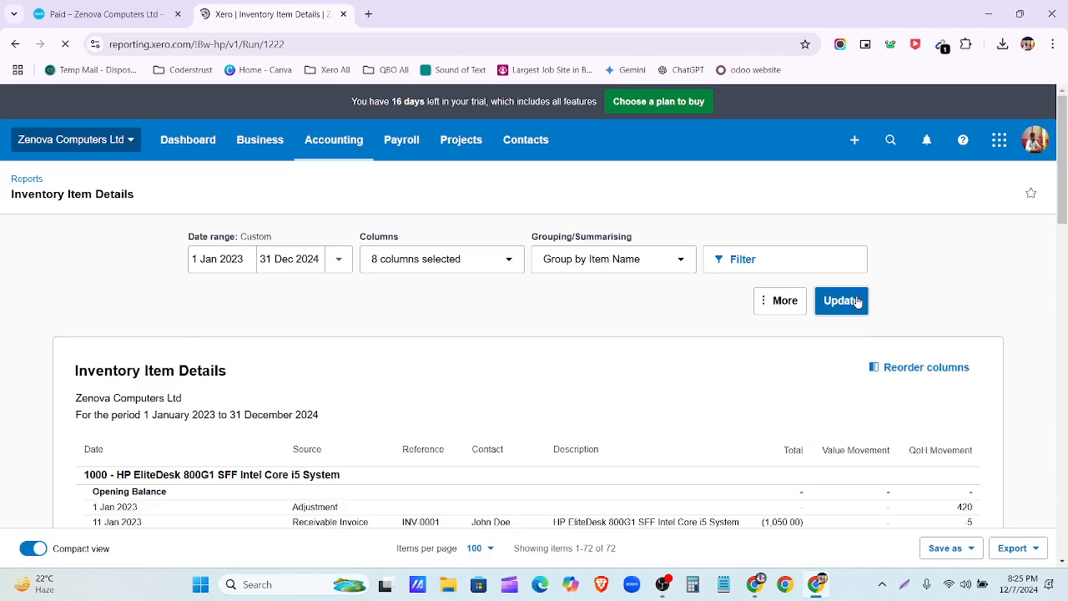
Step: Scroll through the 72 item movement lines and their closing quantities
{"action": "scroll", "coordinate": [640, 338], "scroll_direction": "down", "scroll_amount": 3}
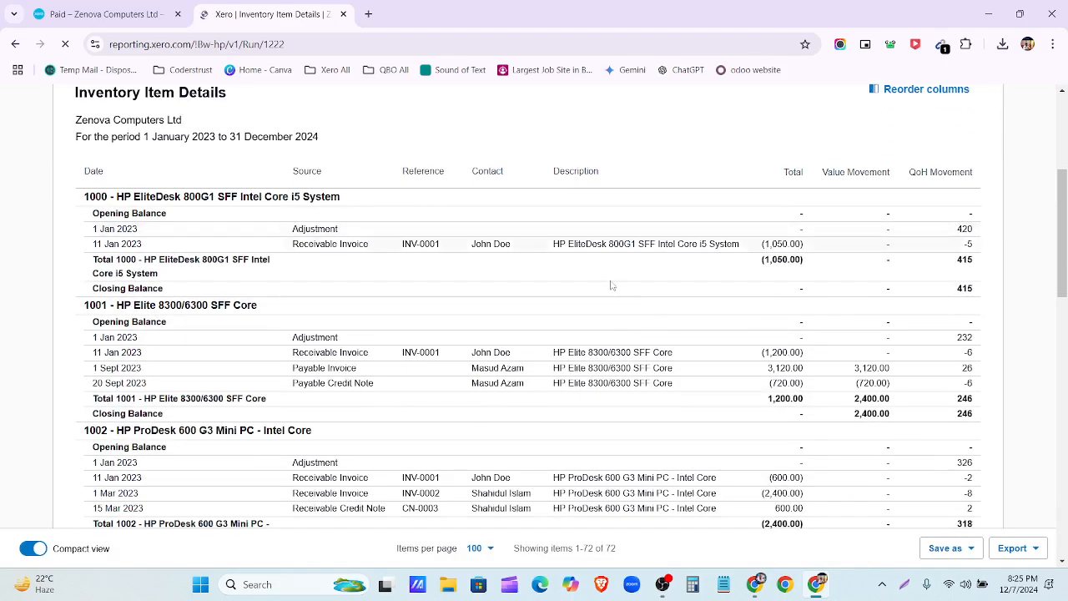
{"action": "scroll", "coordinate": [612, 285], "scroll_direction": "up", "scroll_amount": 1}
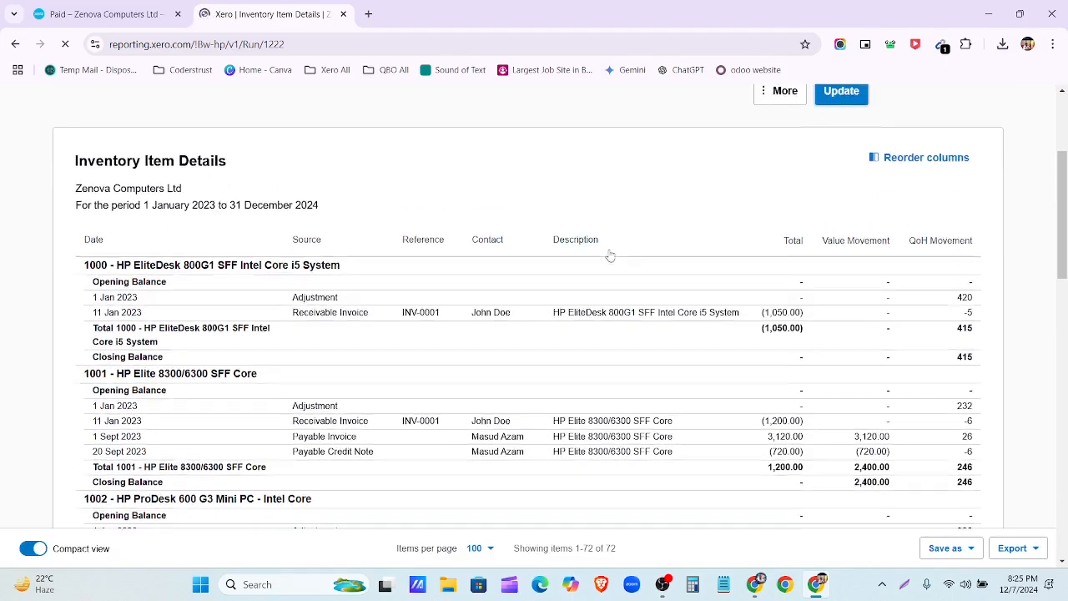
{"action": "scroll", "coordinate": [610, 255], "scroll_direction": "down", "scroll_amount": 2}
{"action": "scroll", "coordinate": [608, 256], "scroll_direction": "up", "scroll_amount": 1}
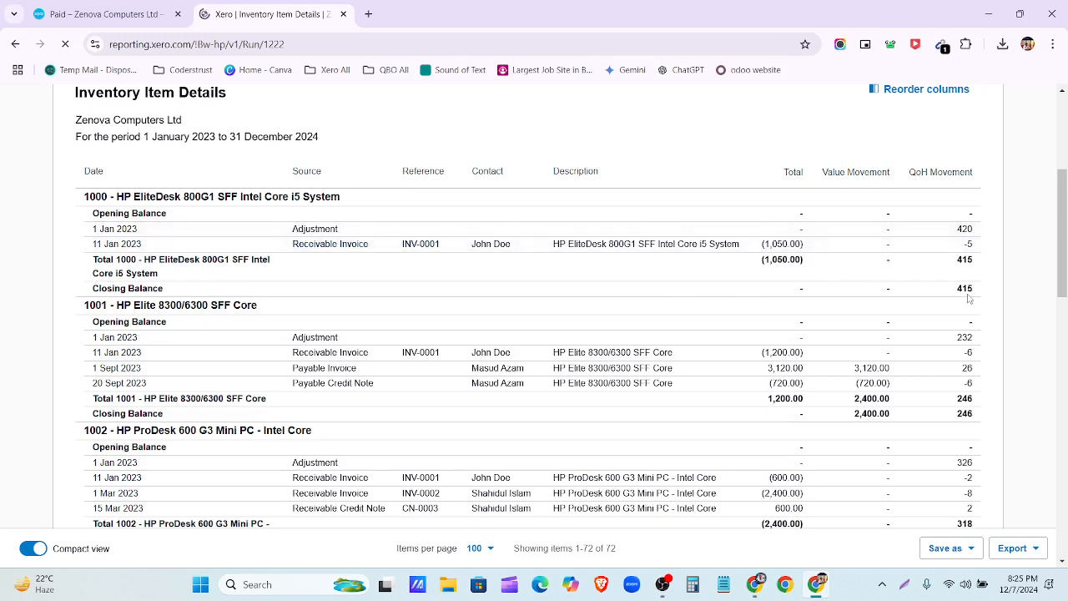
{"action": "scroll", "coordinate": [121, 321], "scroll_direction": "down", "scroll_amount": 1}
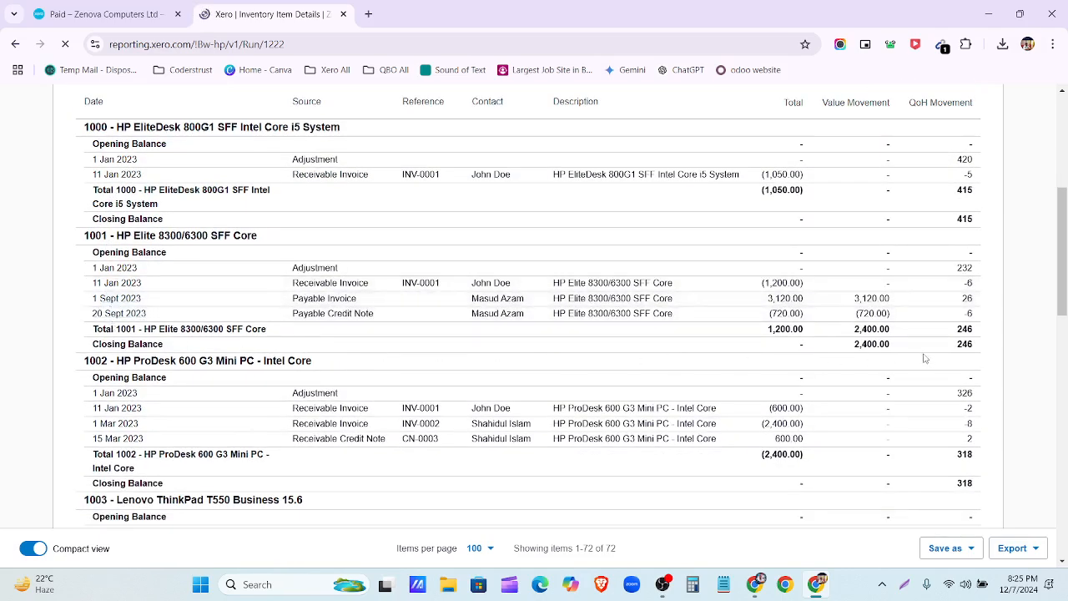
{"action": "scroll", "coordinate": [579, 357], "scroll_direction": "down", "scroll_amount": 1}
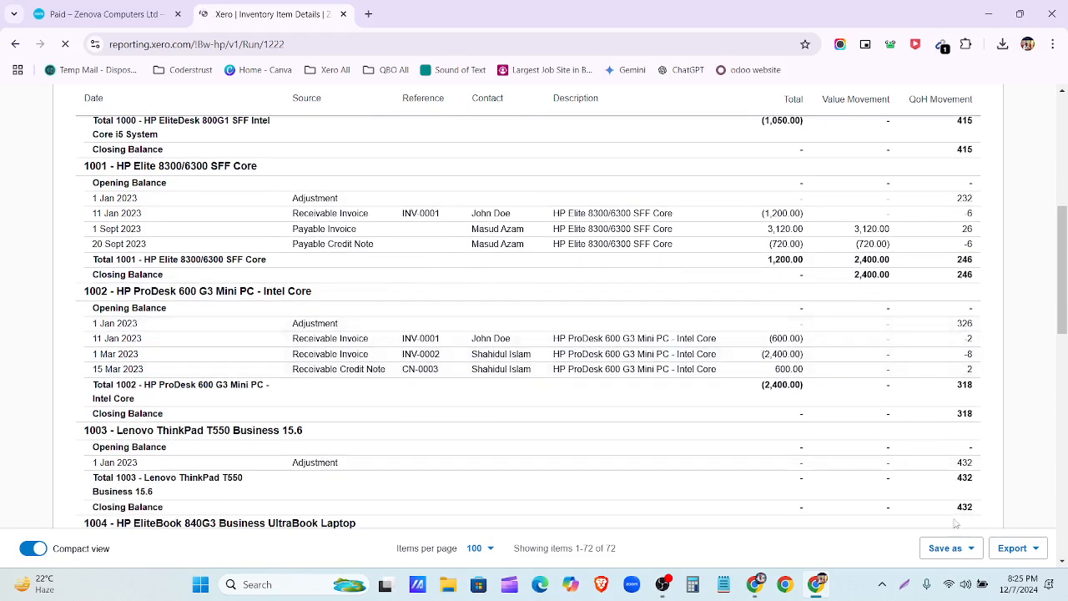
Step: Export the Inventory Item Details report as a PDF and open the downloaded file
{"action": "left_click", "coordinate": [1032, 548]}
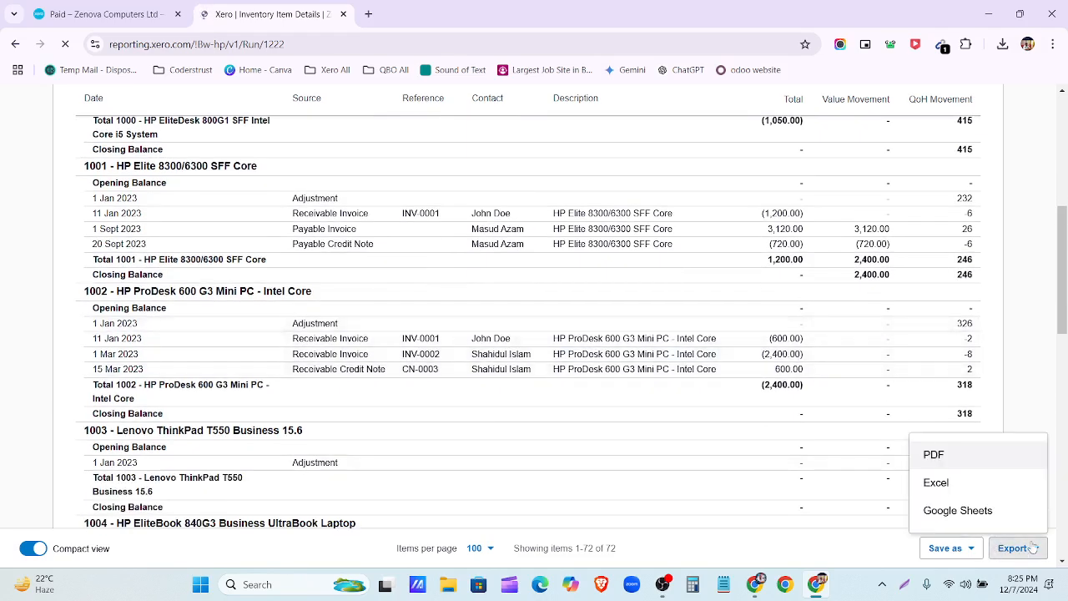
{"action": "left_click", "coordinate": [987, 456]}
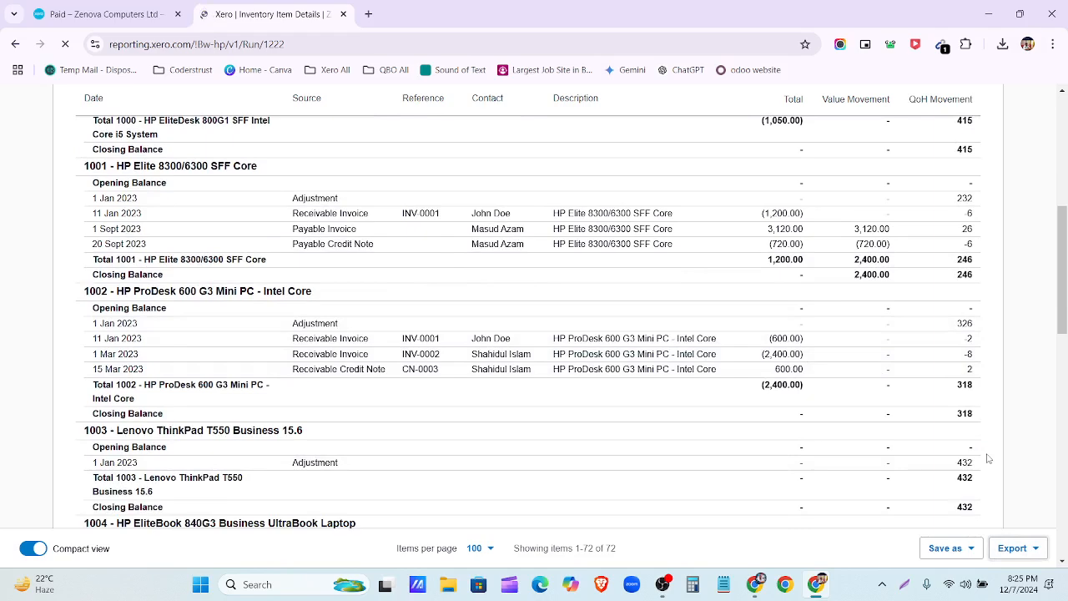
{"action": "left_click", "coordinate": [880, 86]}
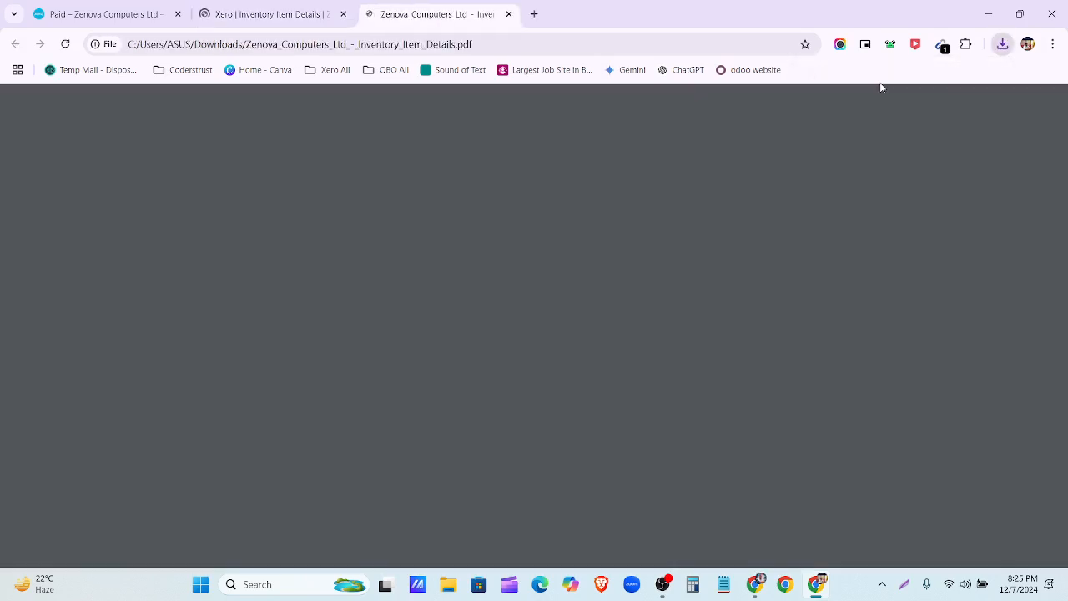
Step: Review the three PDF pages, highlighting the REFERENCE and VALUE MOVEMENT headings, then return to Xero
{"action": "scroll", "coordinate": [577, 295], "scroll_direction": "down", "scroll_amount": 10}
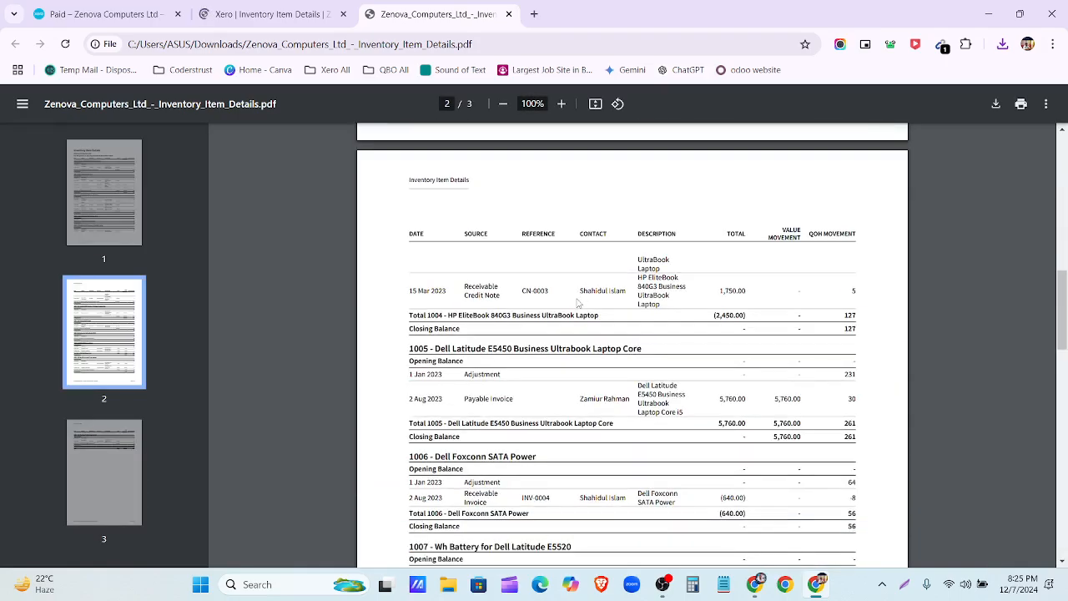
{"action": "scroll", "coordinate": [577, 300], "scroll_direction": "down", "scroll_amount": 10}
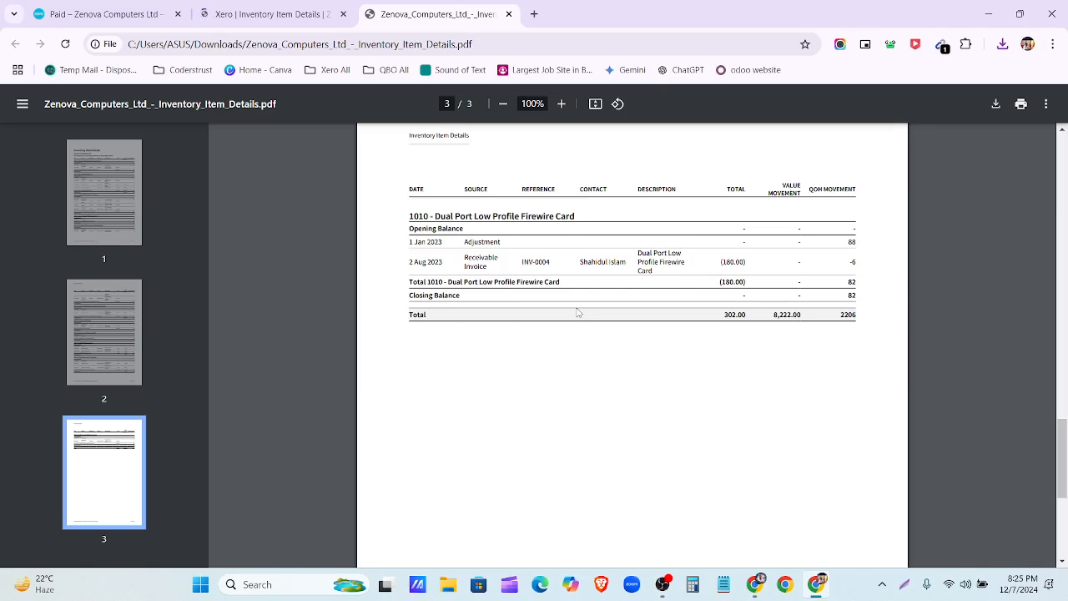
{"action": "left_click", "coordinate": [98, 232]}
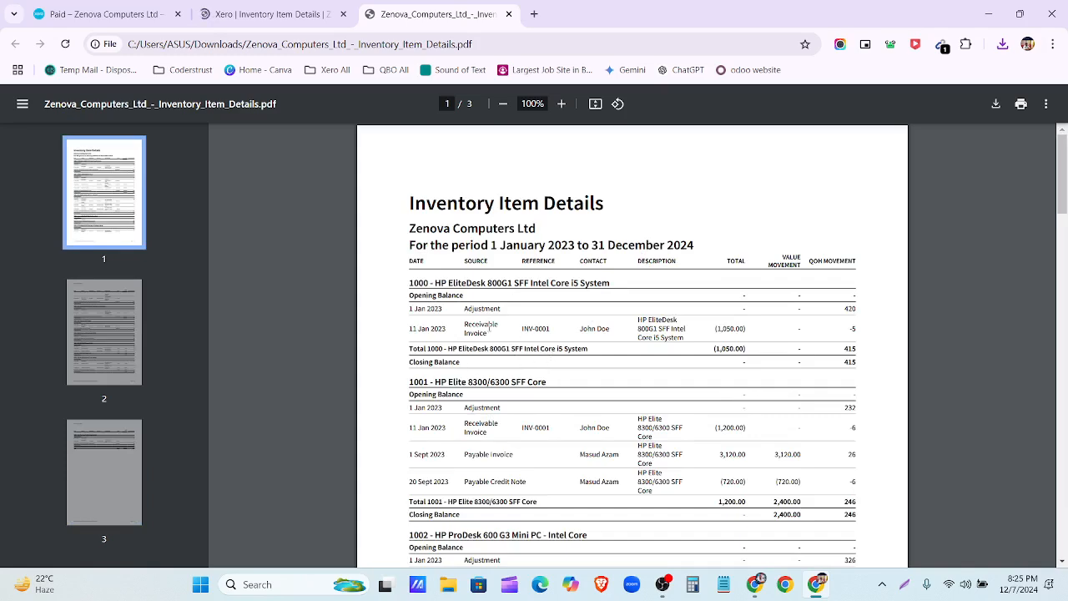
{"action": "scroll", "coordinate": [464, 275], "scroll_direction": "up", "scroll_amount": 2}
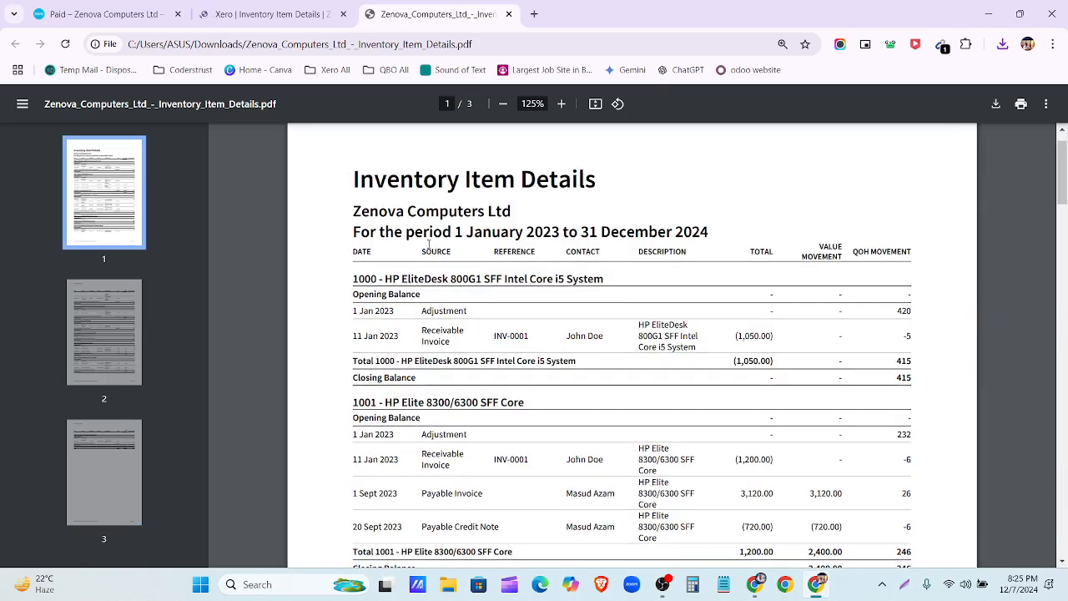
{"action": "left_click_drag", "start_coordinate": [491, 252], "coordinate": [737, 254]}
{"action": "left_click", "coordinate": [771, 242]}
{"action": "left_click_drag", "start_coordinate": [802, 256], "coordinate": [913, 254]}
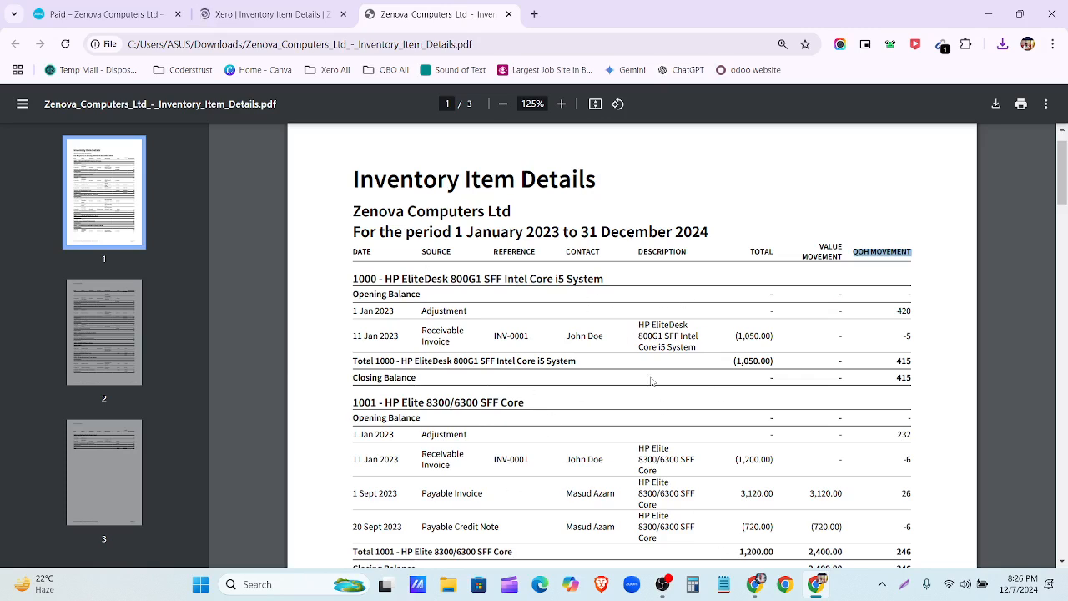
{"action": "left_click", "coordinate": [276, 14]}
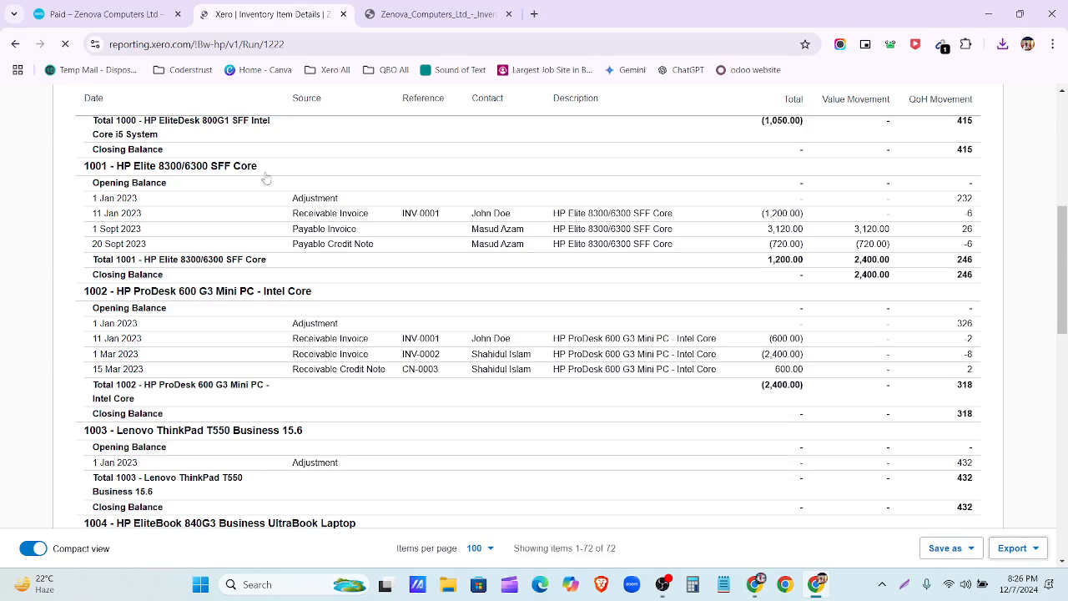
Step: Scroll down through the All reports sections and back up to the favourites
{"action": "scroll", "coordinate": [177, 193], "scroll_direction": "up", "scroll_amount": 5}
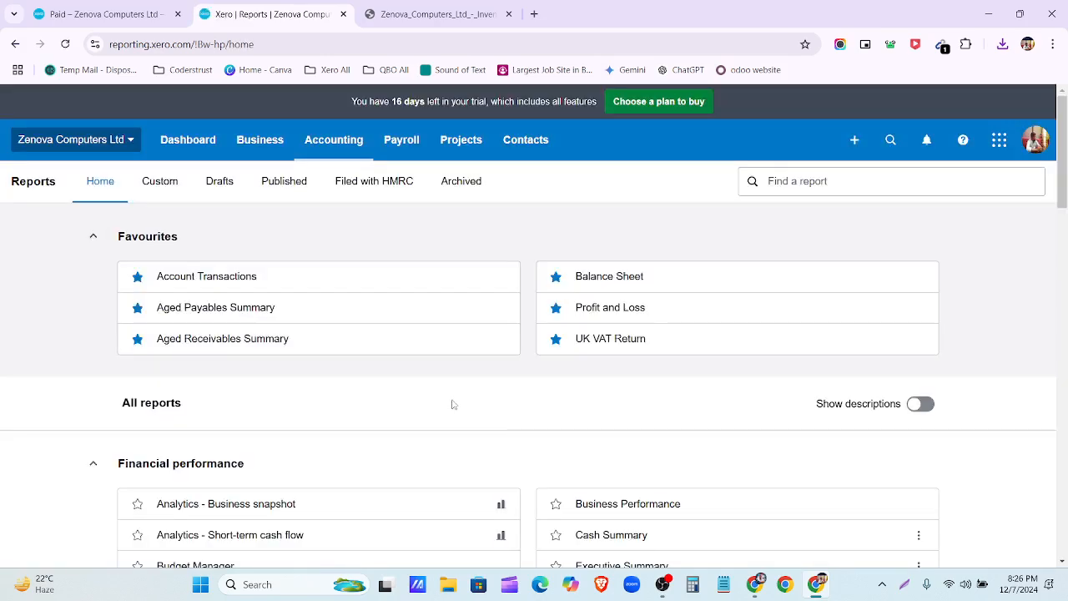
{"action": "scroll", "coordinate": [451, 403], "scroll_direction": "down", "scroll_amount": 1}
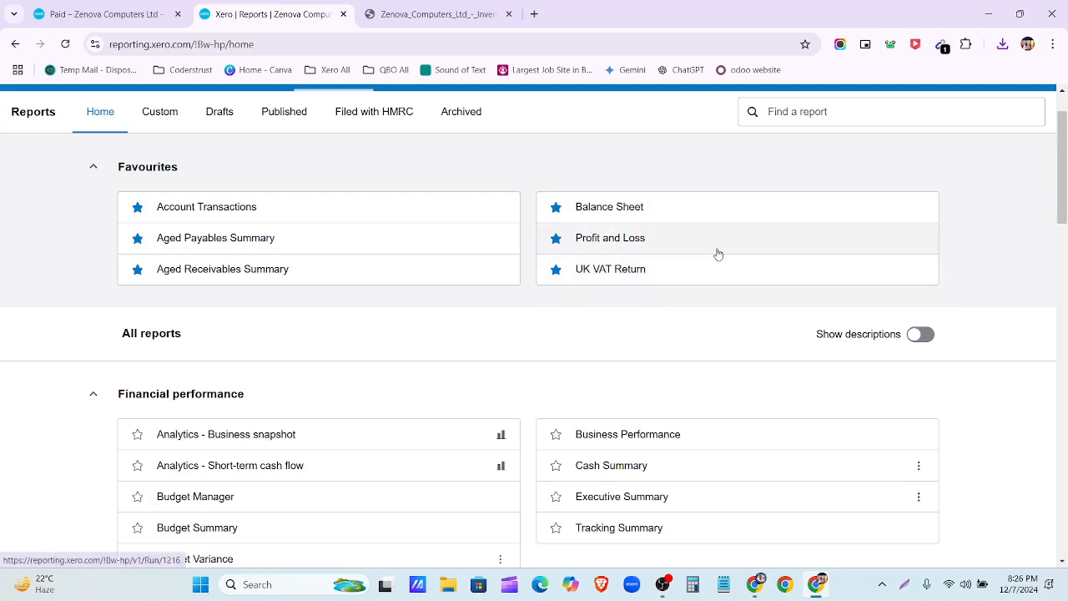
{"action": "scroll", "coordinate": [718, 254], "scroll_direction": "down", "scroll_amount": 5}
{"action": "scroll", "coordinate": [716, 260], "scroll_direction": "down", "scroll_amount": 15}
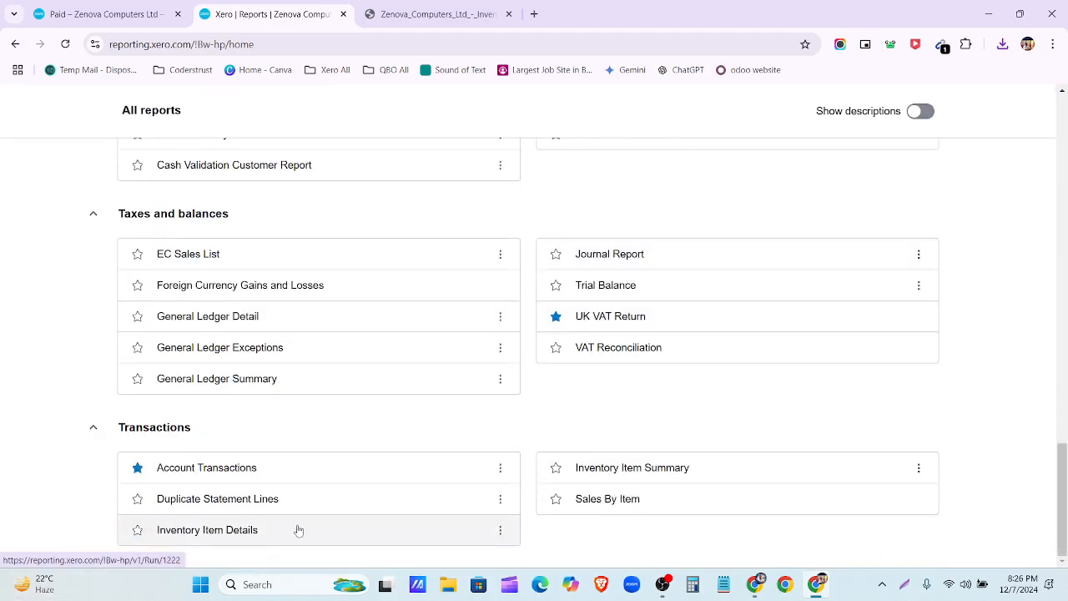
{"action": "scroll", "coordinate": [354, 406], "scroll_direction": "up", "scroll_amount": 3}
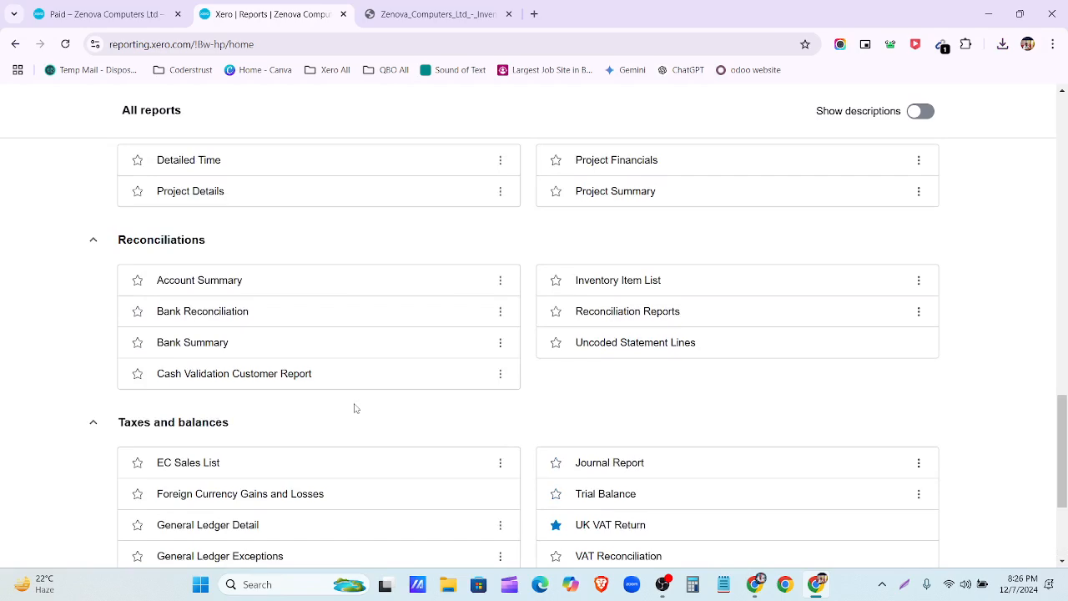
{"action": "scroll", "coordinate": [354, 406], "scroll_direction": "up", "scroll_amount": 5}
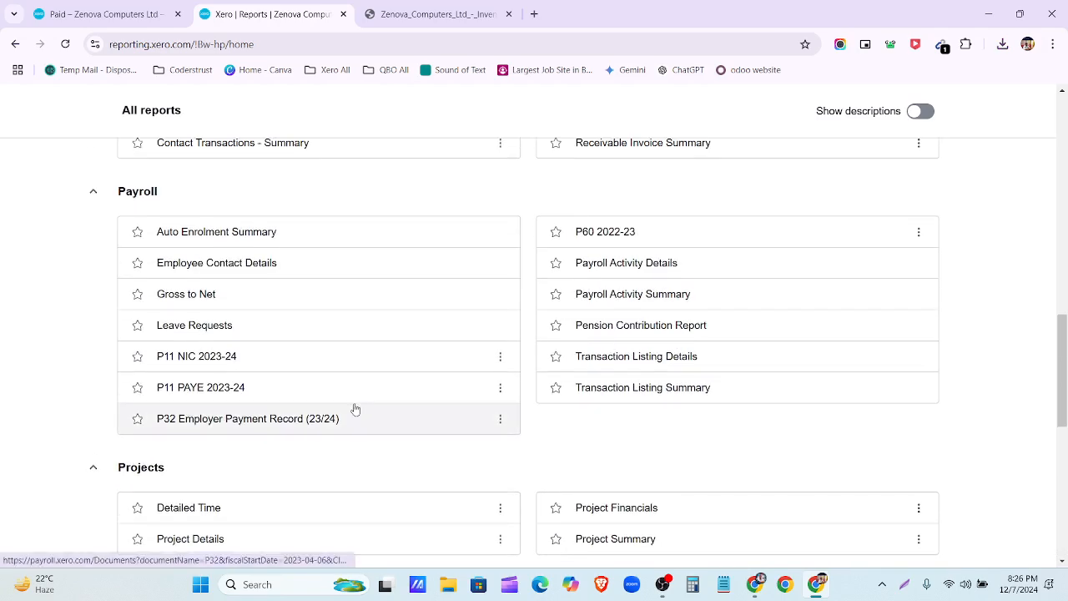
{"action": "scroll", "coordinate": [393, 421], "scroll_direction": "up", "scroll_amount": 4}
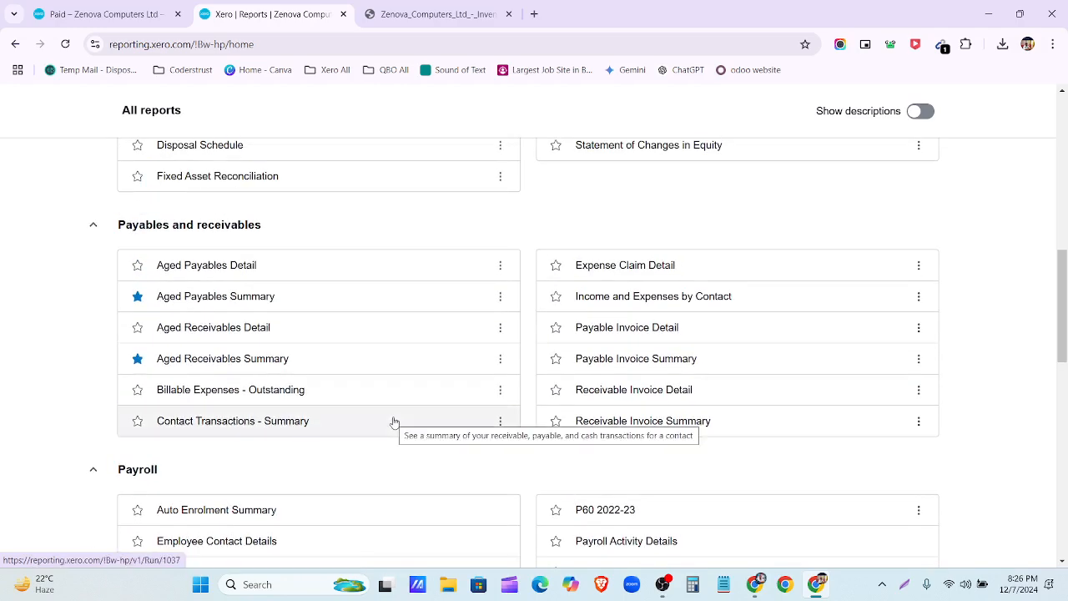
{"action": "scroll", "coordinate": [394, 421], "scroll_direction": "up", "scroll_amount": 1}
{"action": "scroll", "coordinate": [394, 422], "scroll_direction": "up", "scroll_amount": 3}
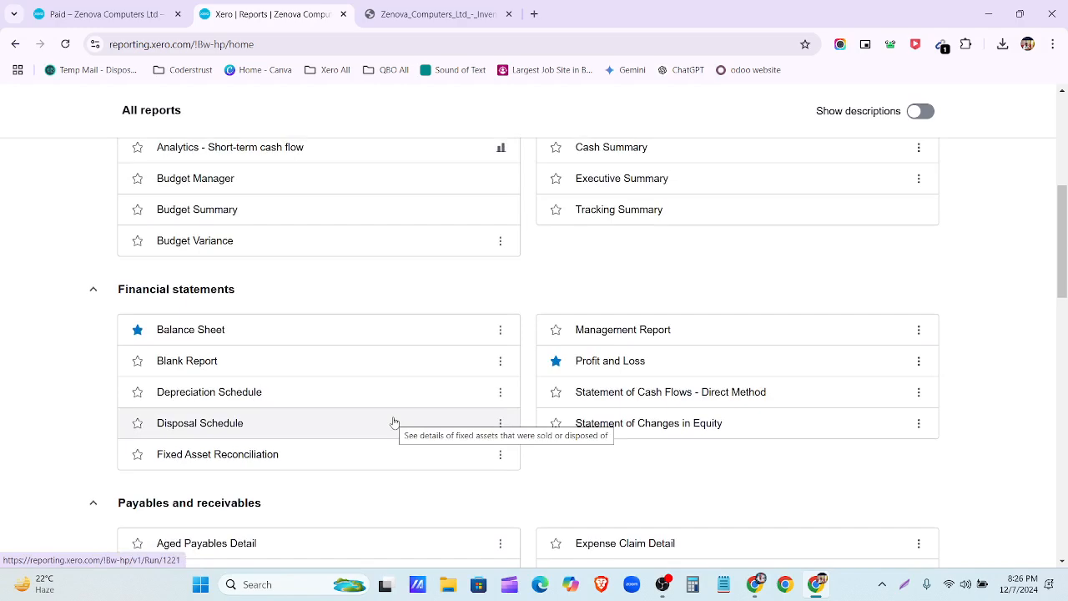
{"action": "scroll", "coordinate": [393, 421], "scroll_direction": "up", "scroll_amount": 5}
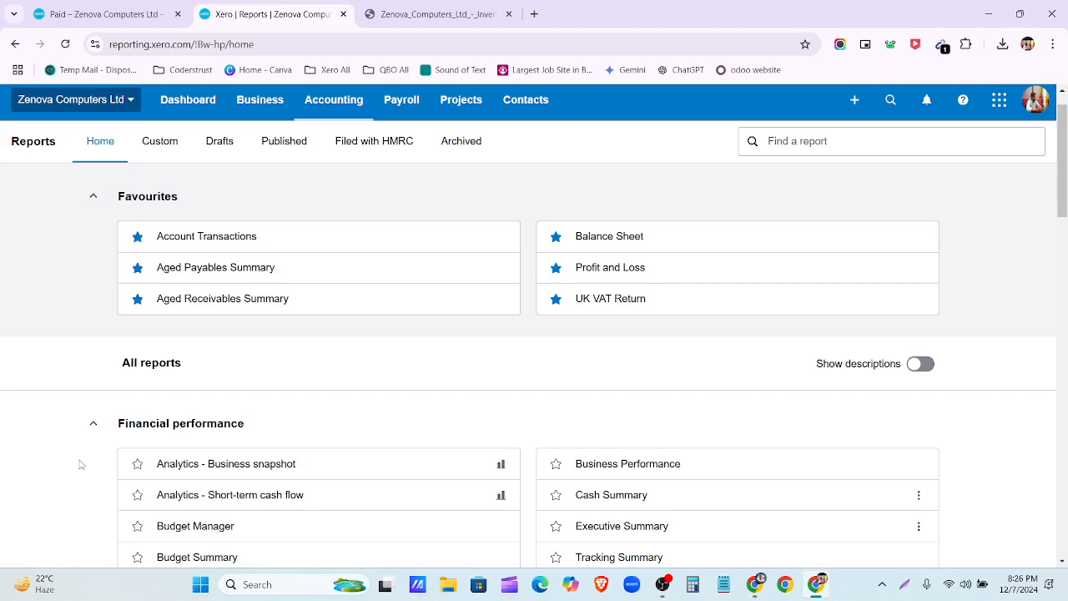
{"action": "left_click", "coordinate": [764, 590]}
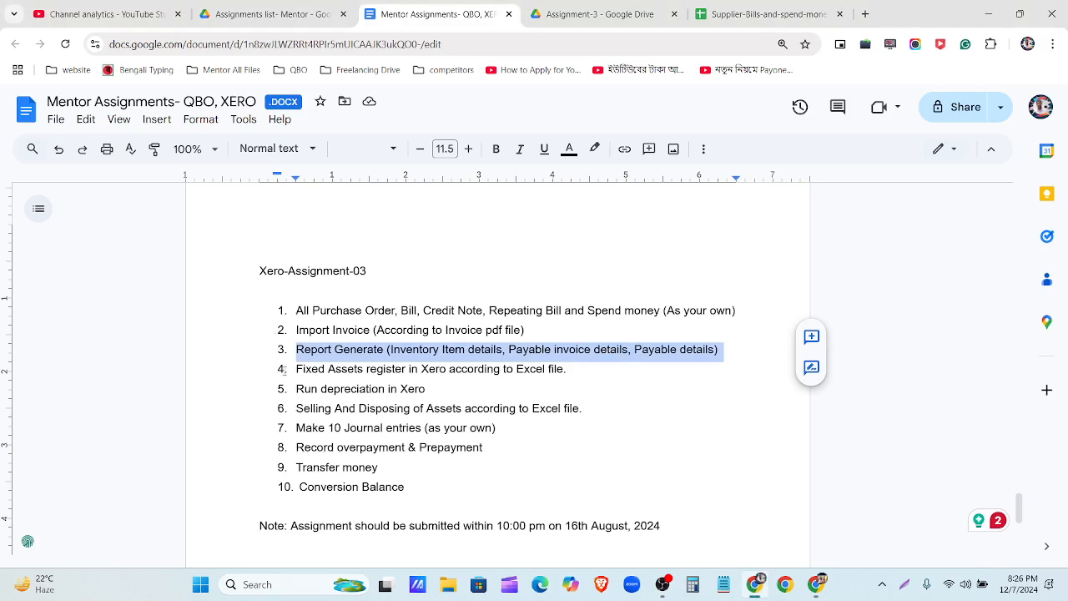
{"action": "left_click", "coordinate": [296, 371]}
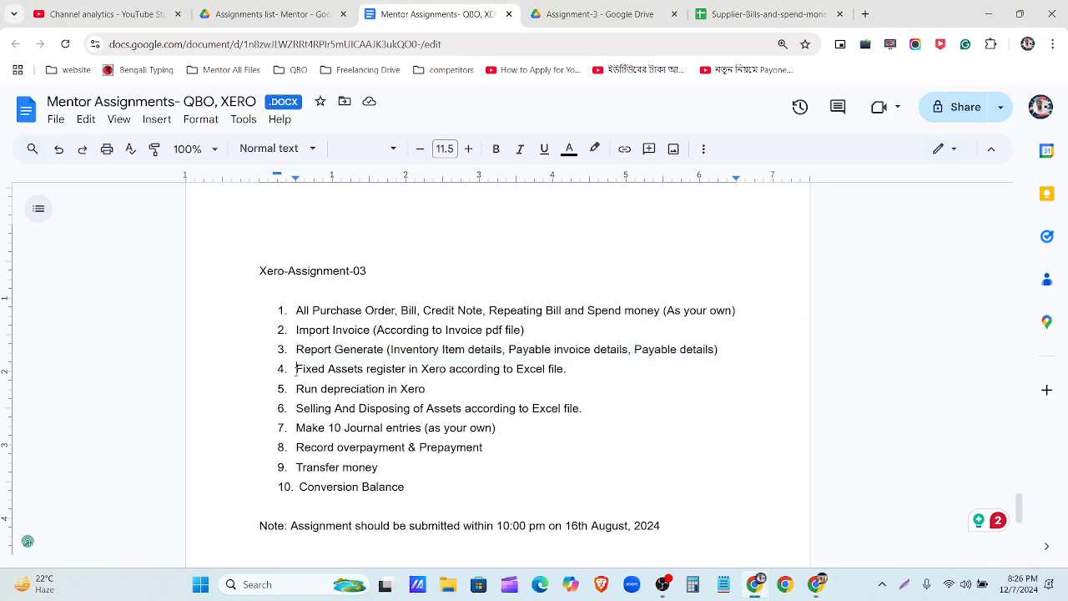
{"action": "left_click_drag", "start_coordinate": [296, 370], "coordinate": [589, 407]}
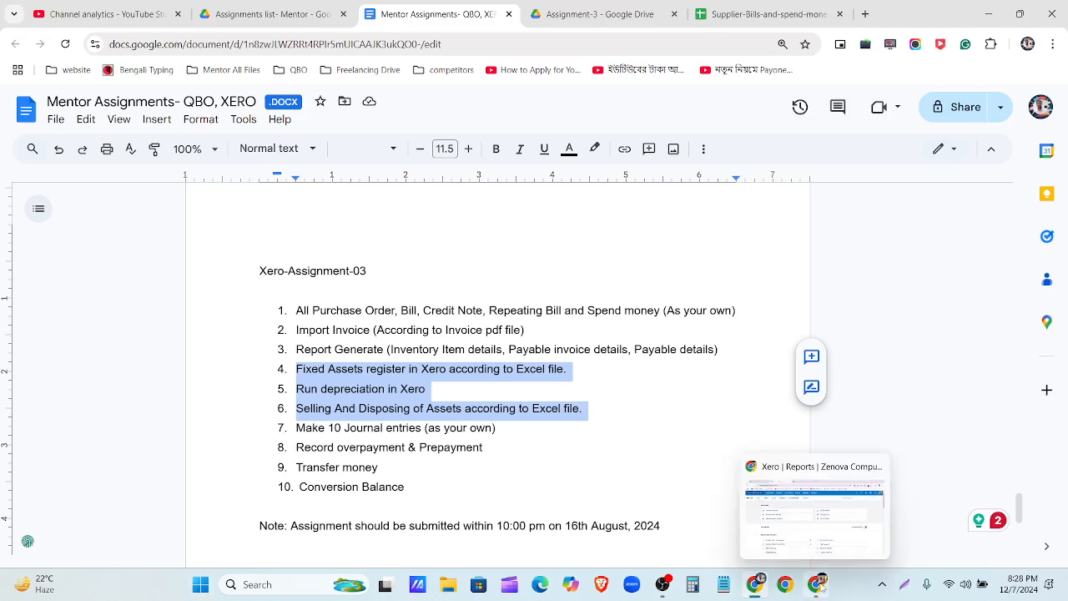
{"action": "left_click", "coordinate": [806, 586]}
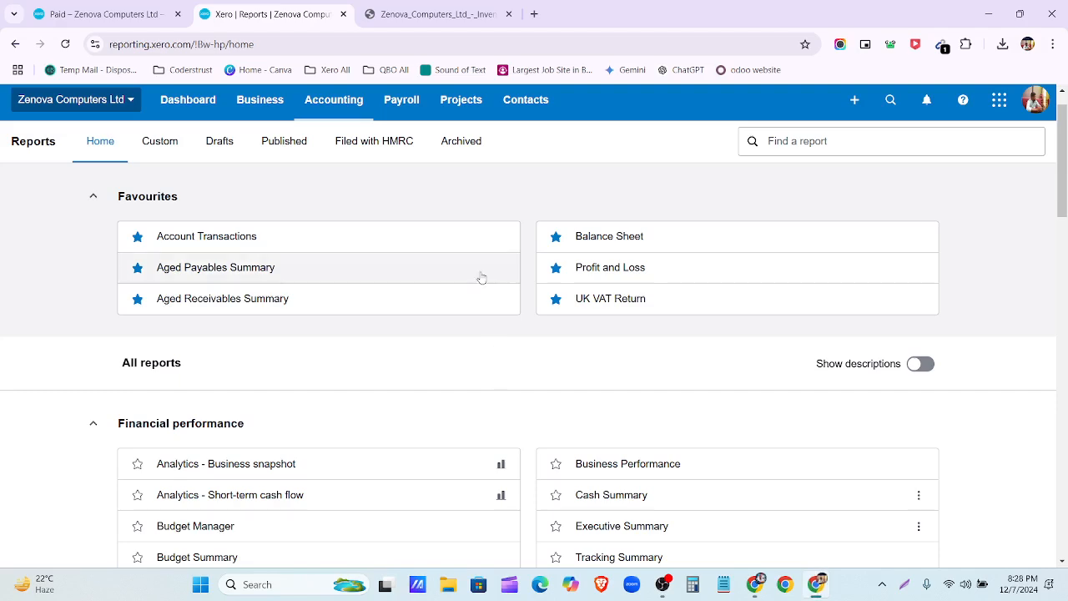
Step: Go to Accounting > Advanced and open Fixed assets
{"action": "left_click", "coordinate": [259, 100]}
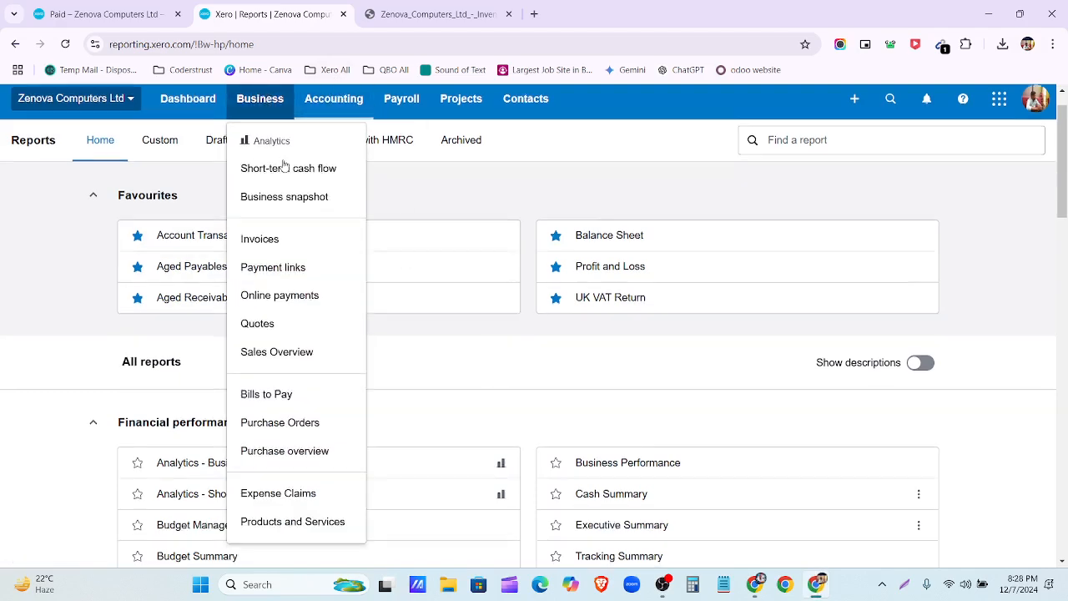
{"action": "scroll", "coordinate": [292, 251], "scroll_direction": "down", "scroll_amount": 3}
{"action": "scroll", "coordinate": [414, 209], "scroll_direction": "up", "scroll_amount": 3}
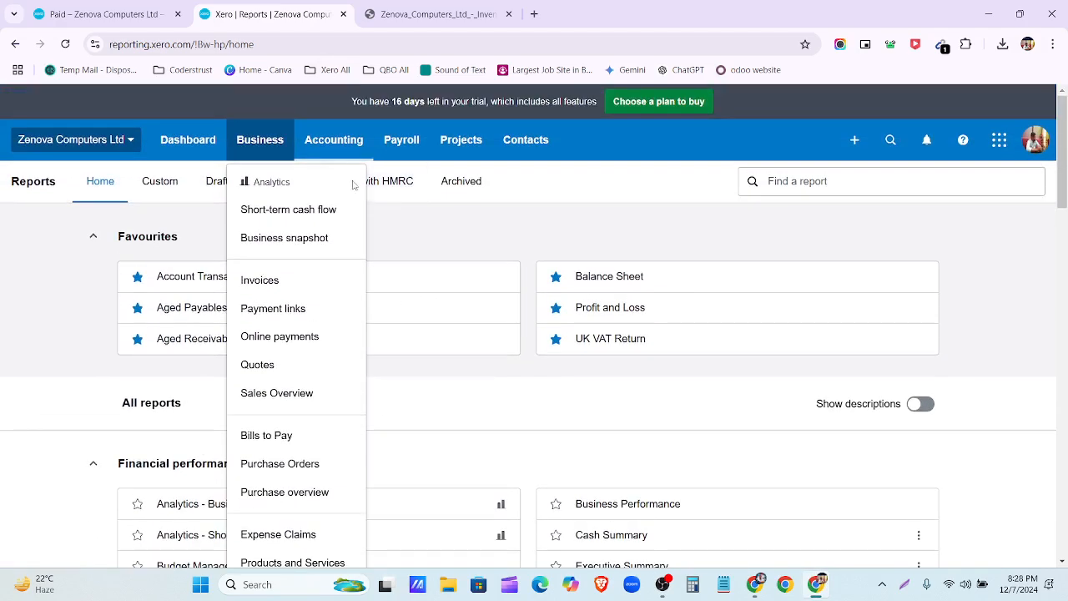
{"action": "left_click", "coordinate": [334, 139]}
{"action": "scroll", "coordinate": [352, 173], "scroll_direction": "down", "scroll_amount": 1}
{"action": "scroll", "coordinate": [353, 173], "scroll_direction": "down", "scroll_amount": 1}
{"action": "scroll", "coordinate": [354, 187], "scroll_direction": "up", "scroll_amount": 3}
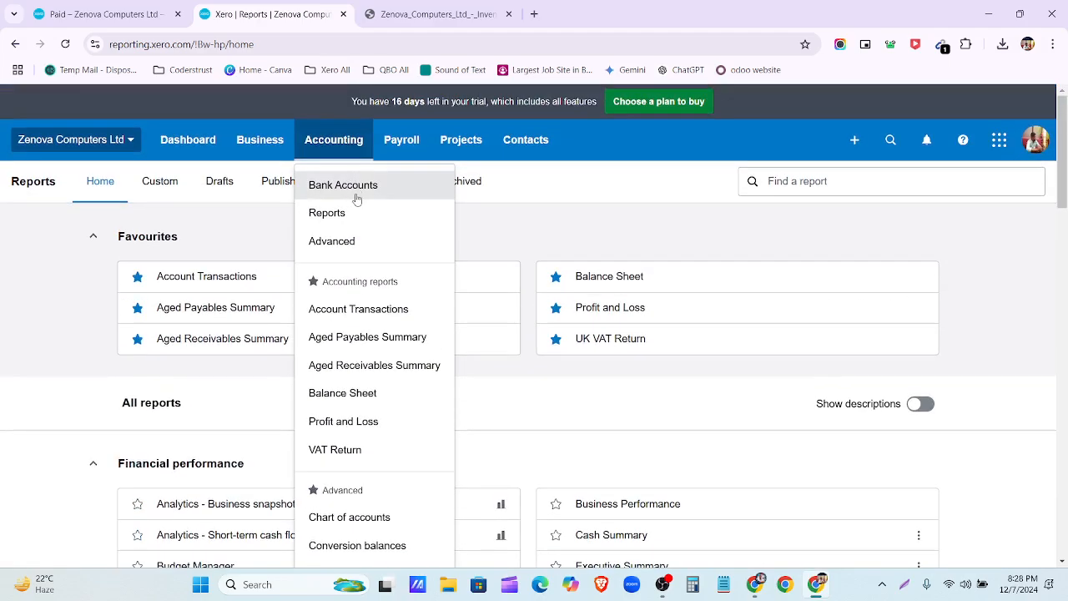
{"action": "left_click", "coordinate": [362, 246]}
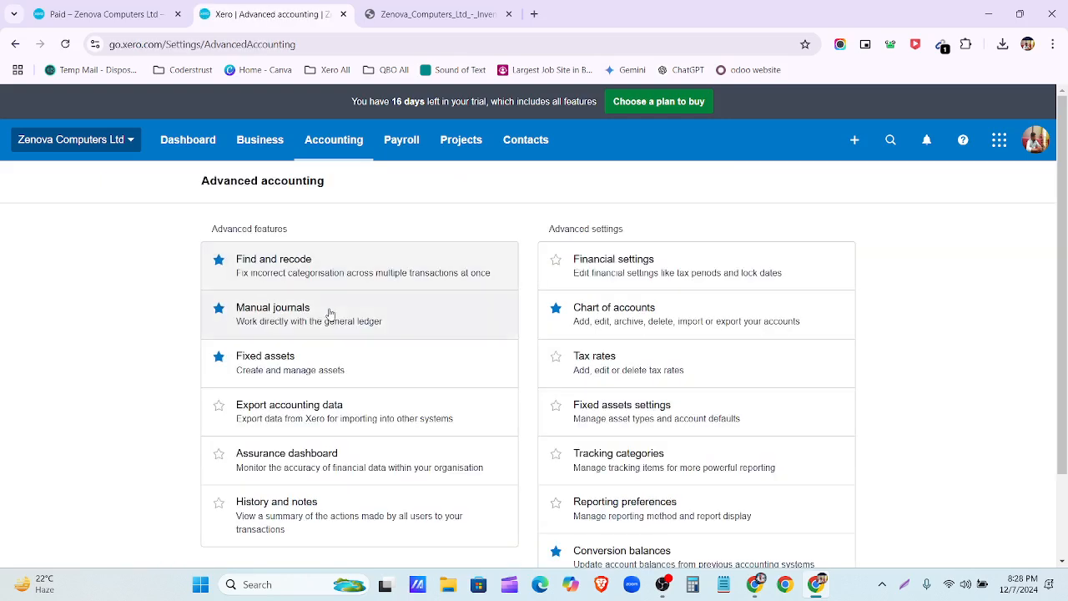
{"action": "left_click", "coordinate": [308, 377]}
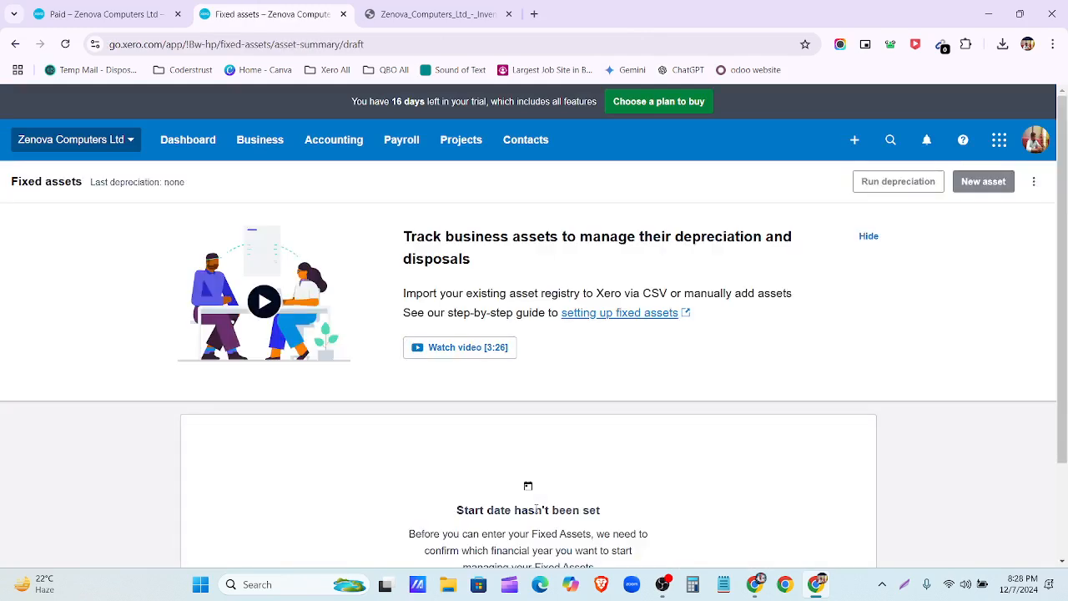
Step: Open the 'Starting out with fixed assets' video and start playback
{"action": "right_click", "coordinate": [474, 354]}
{"action": "left_click", "coordinate": [604, 387]}
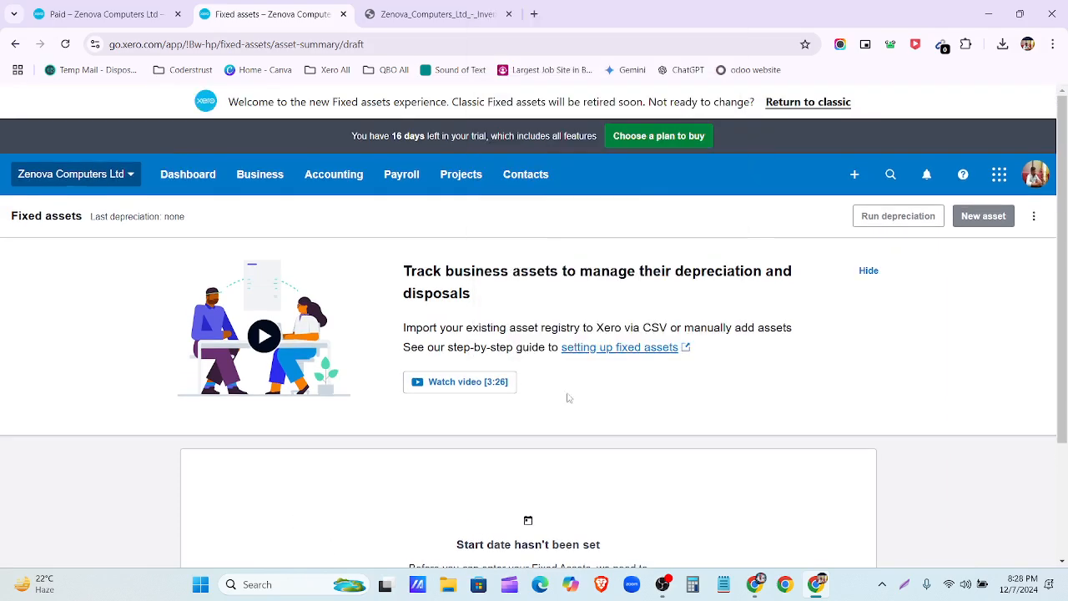
{"action": "right_click", "coordinate": [504, 389]}
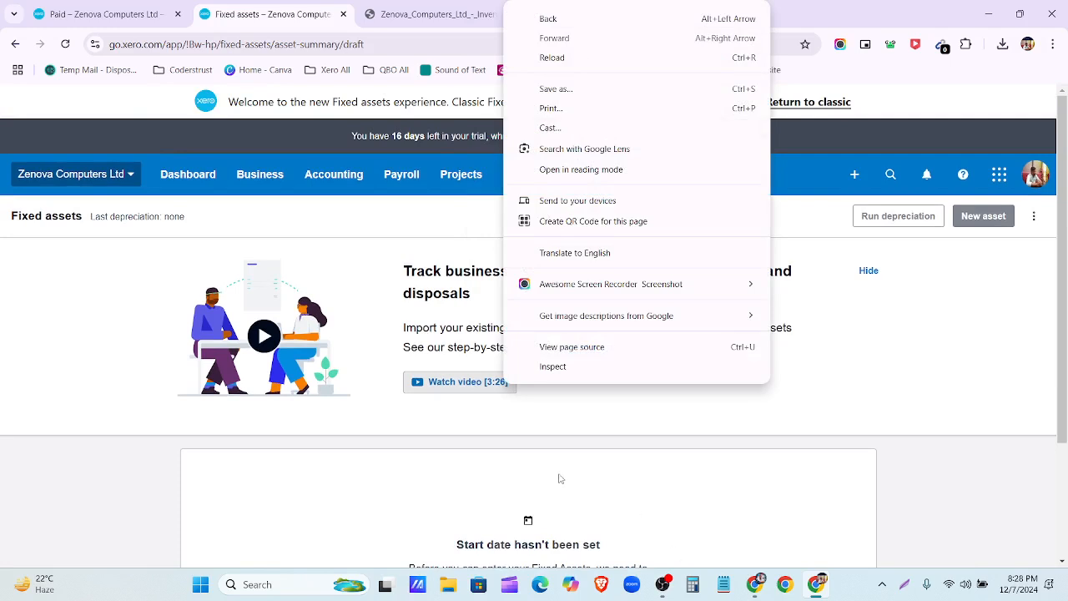
{"action": "left_click", "coordinate": [537, 431]}
{"action": "left_click", "coordinate": [474, 388]}
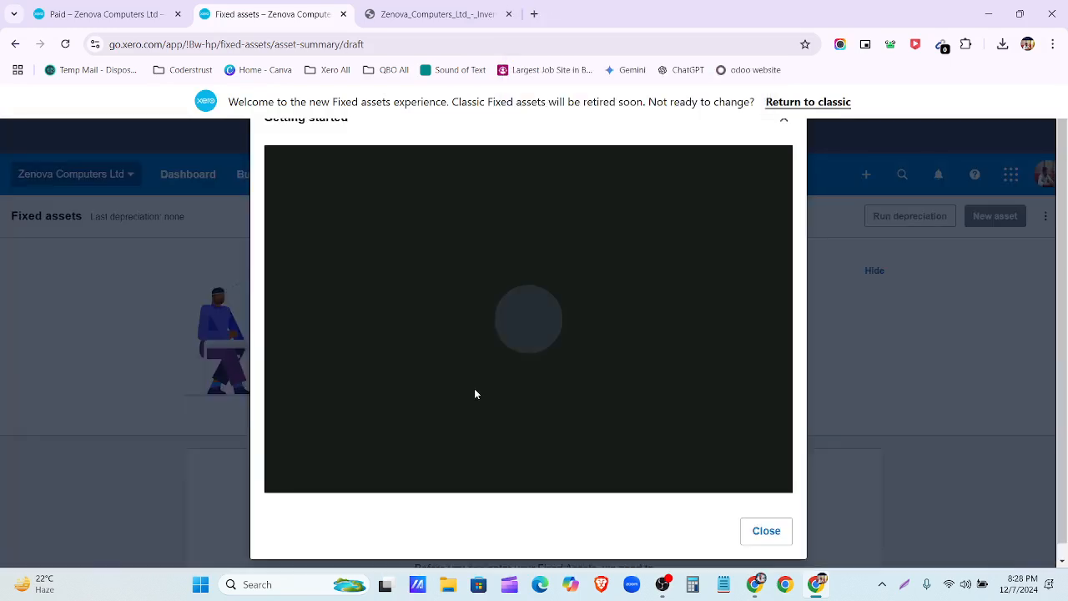
{"action": "left_click", "coordinate": [510, 322]}
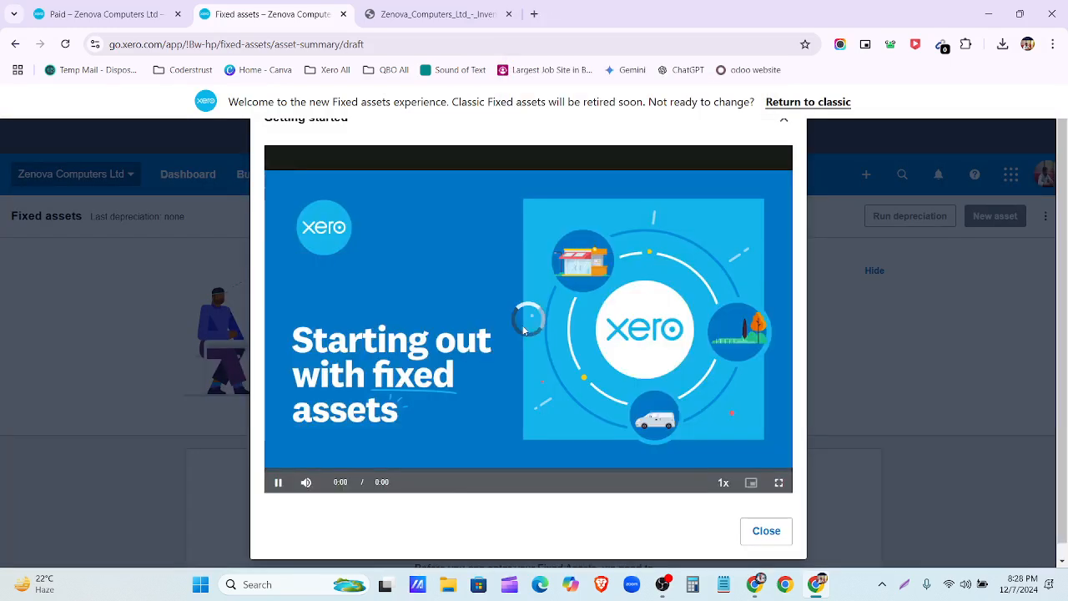
Step: Switch the video to full screen at full volume and close the Live Caption box
{"action": "left_click", "coordinate": [779, 484]}
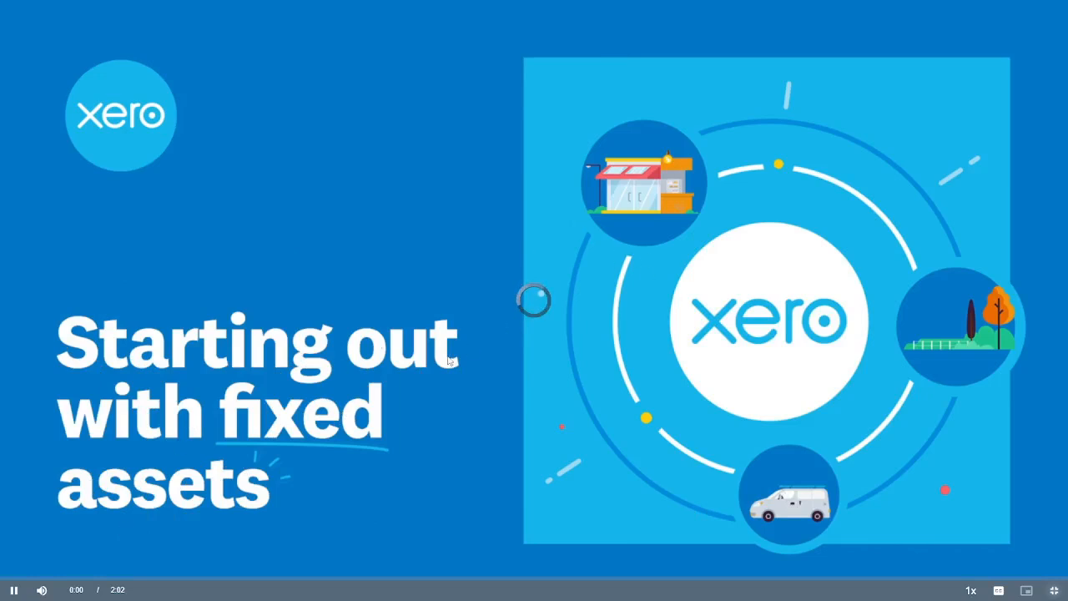
{"action": "mouse_move", "coordinate": [45, 585]}
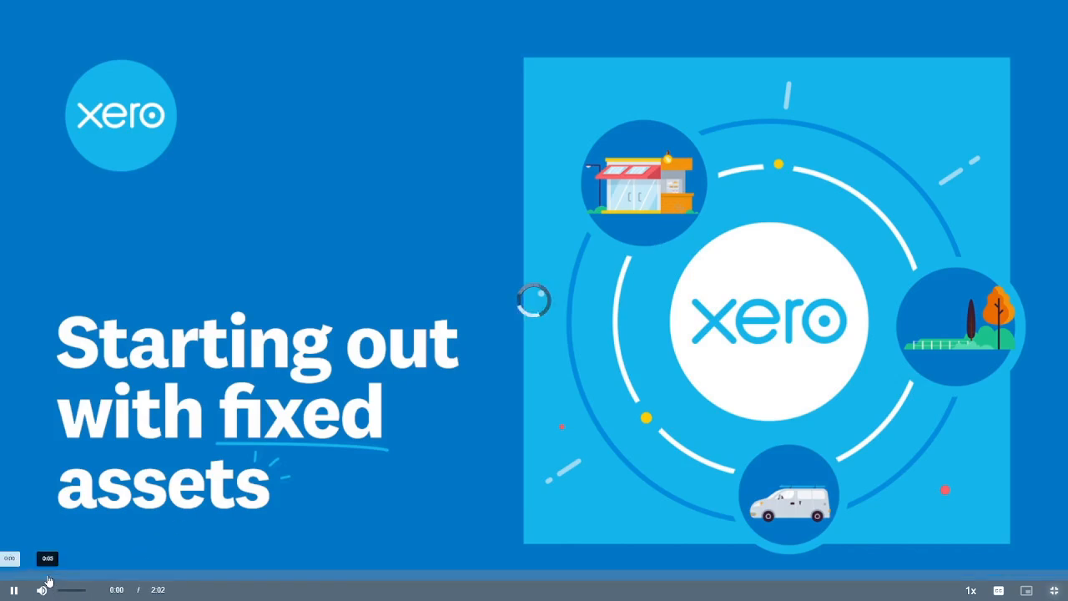
{"action": "left_click_drag", "start_coordinate": [58, 594], "coordinate": [86, 594]}
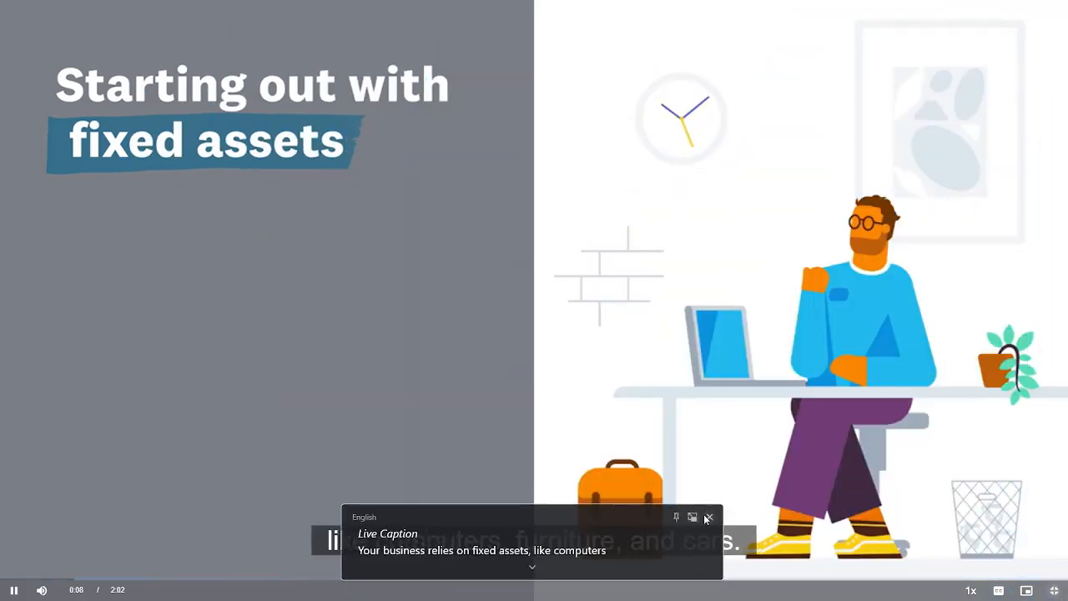
{"action": "left_click", "coordinate": [708, 518]}
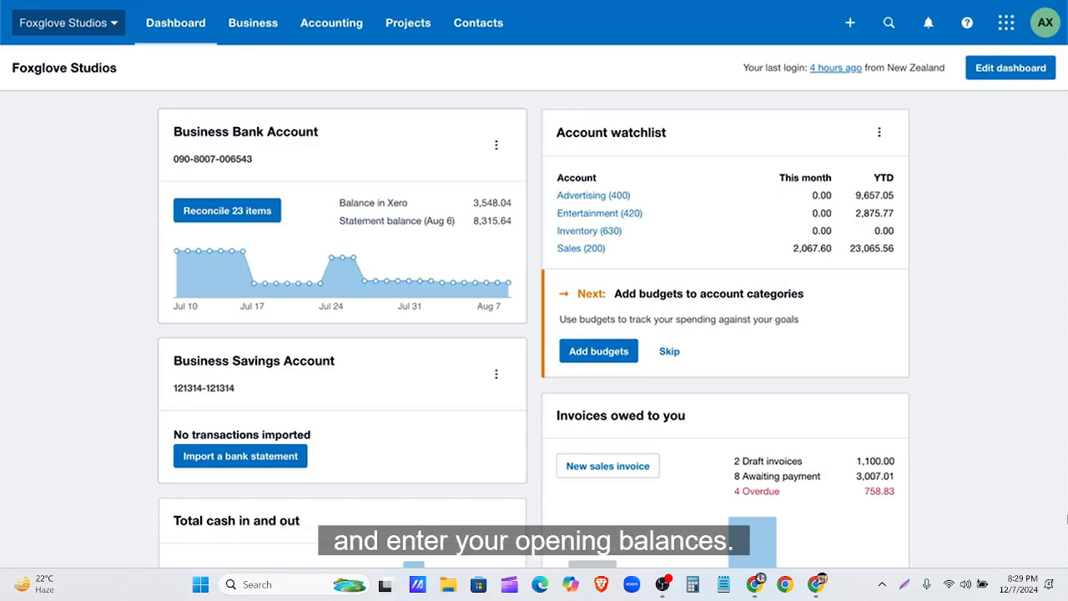
Step: Search Help for 'set up fixed assets', then go to Accounting > Fixed assets
{"action": "left_click", "coordinate": [967, 23]}
{"action": "left_click", "coordinate": [903, 97]}
{"action": "type", "text": "set up fixed assets"}
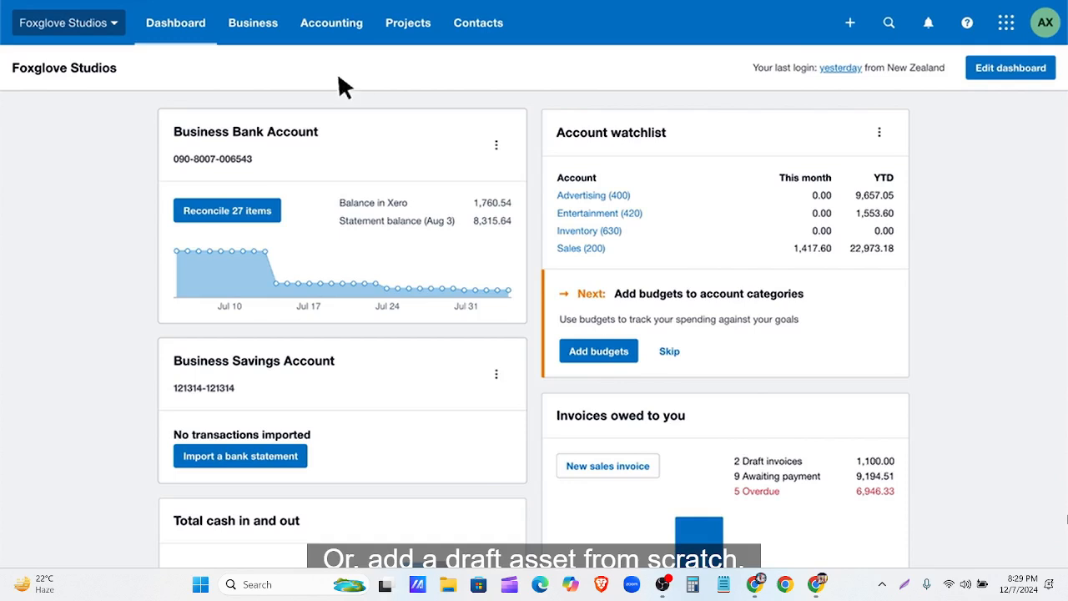
{"action": "left_click", "coordinate": [325, 30]}
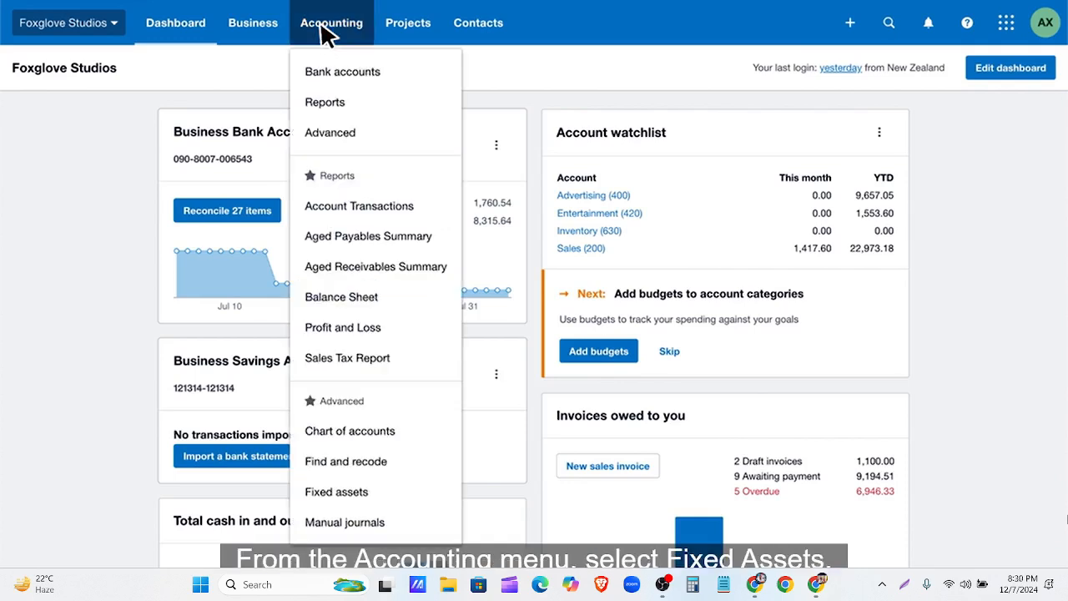
{"action": "left_click", "coordinate": [369, 488]}
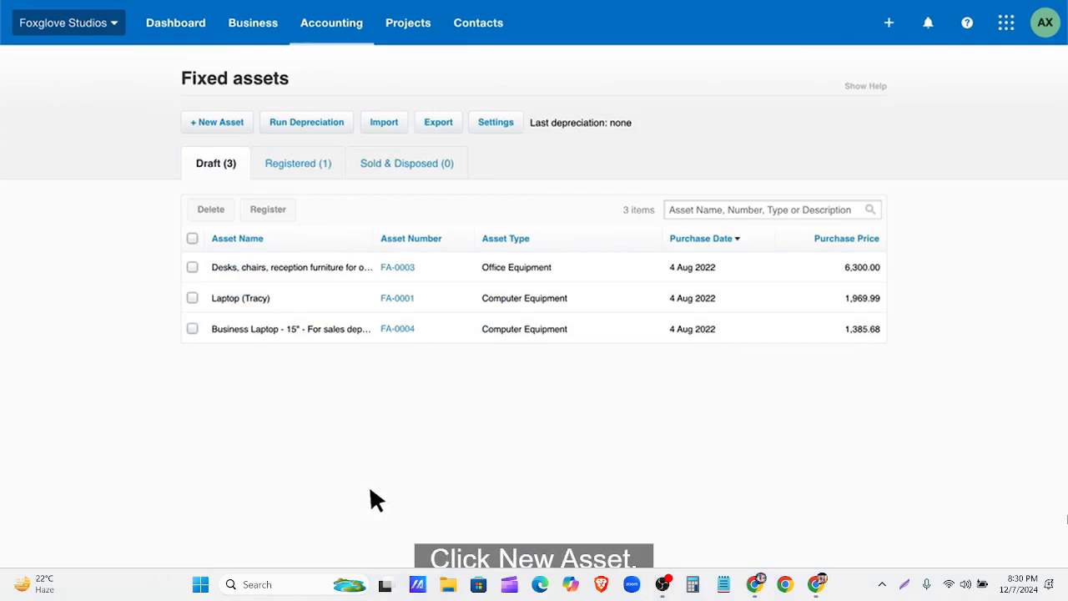
Step: Start a new asset named 'Business Laptop - Sales Department' purchased 1 Aug 2022
{"action": "left_click", "coordinate": [222, 121]}
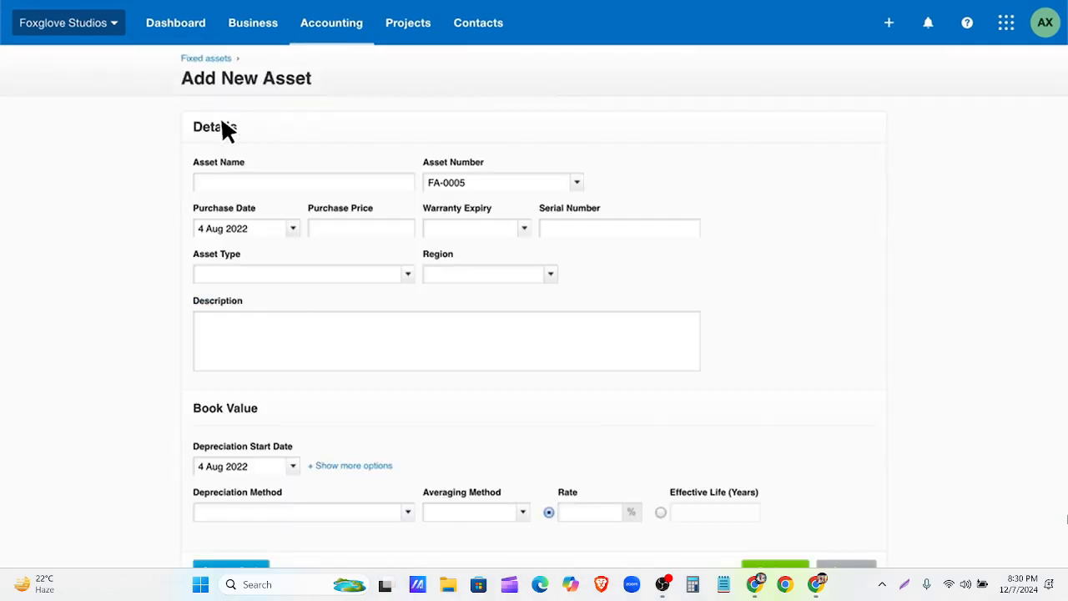
{"action": "left_click", "coordinate": [359, 182]}
{"action": "type", "text": "Business Laptop - Sales Department"}
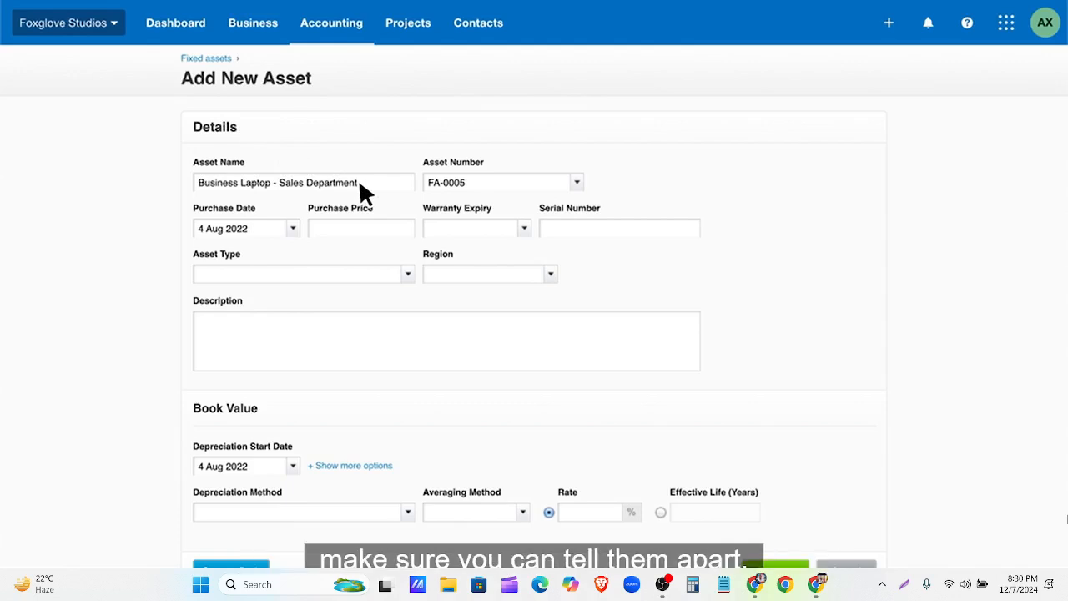
{"action": "key", "text": "Tab"}
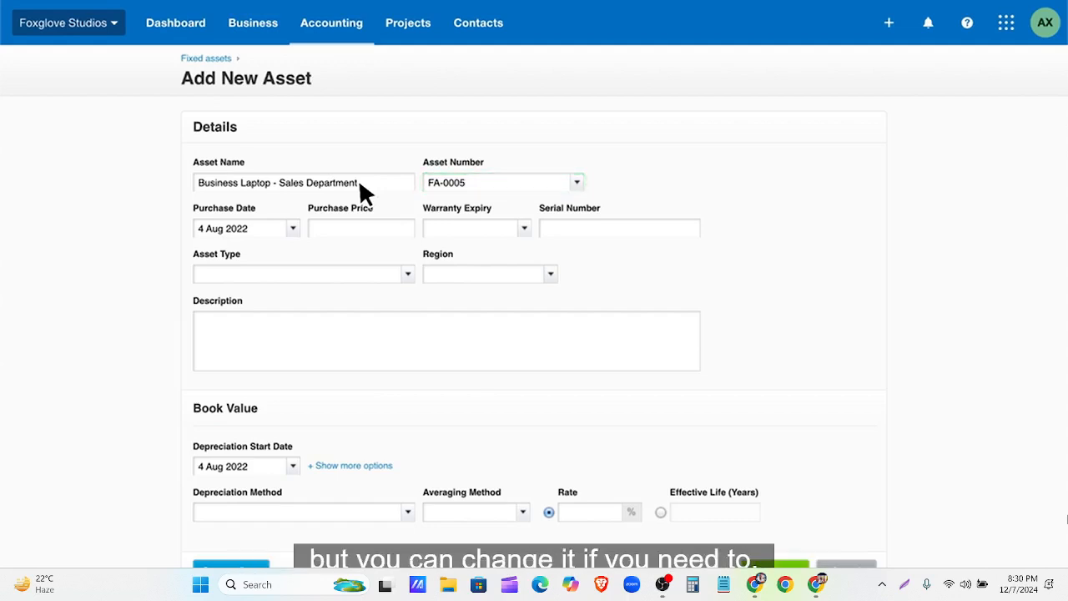
{"action": "left_click", "coordinate": [293, 228]}
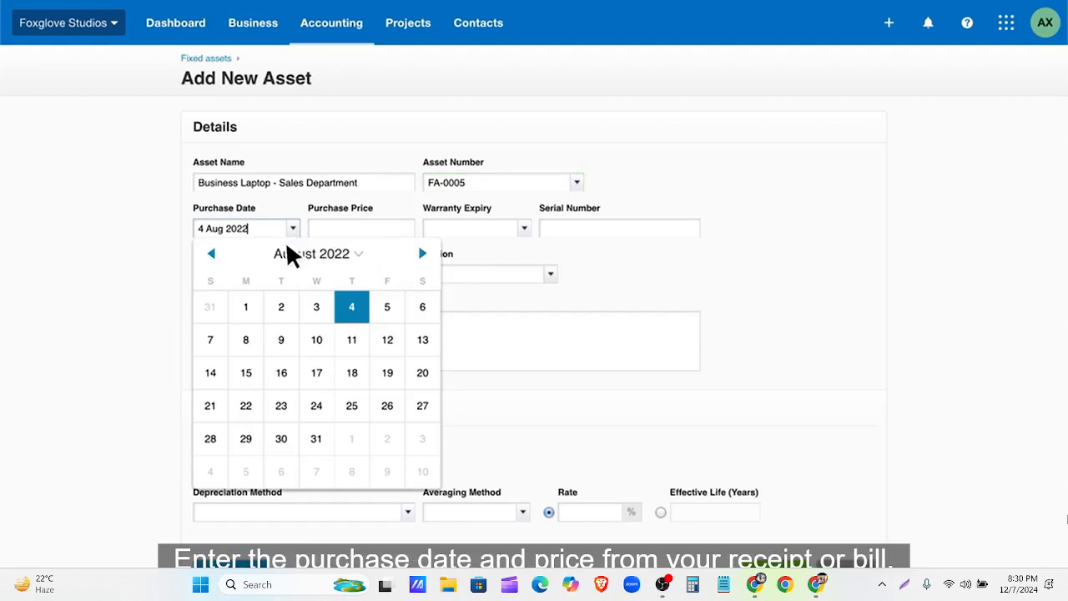
{"action": "left_click", "coordinate": [246, 306]}
Step: Enter price 1500.00, serial 1A2B3C4D5E, type Computer Equipment and a description, then save as draft
{"action": "left_click", "coordinate": [367, 229]}
{"action": "type", "text": "1500.00"}
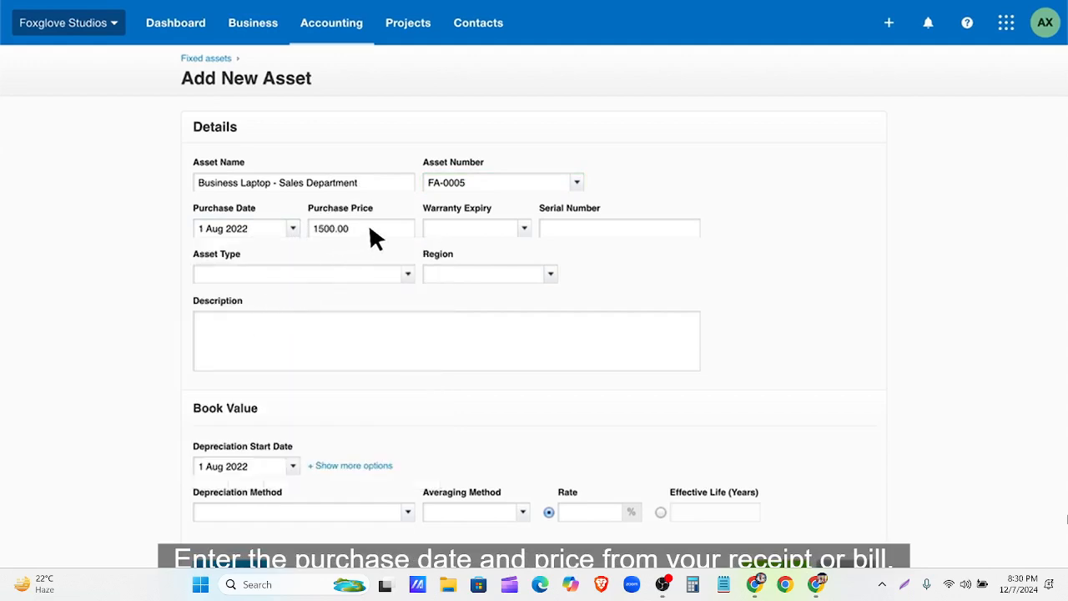
{"action": "left_click", "coordinate": [610, 229]}
{"action": "type", "text": "1A2B3C4D5E"}
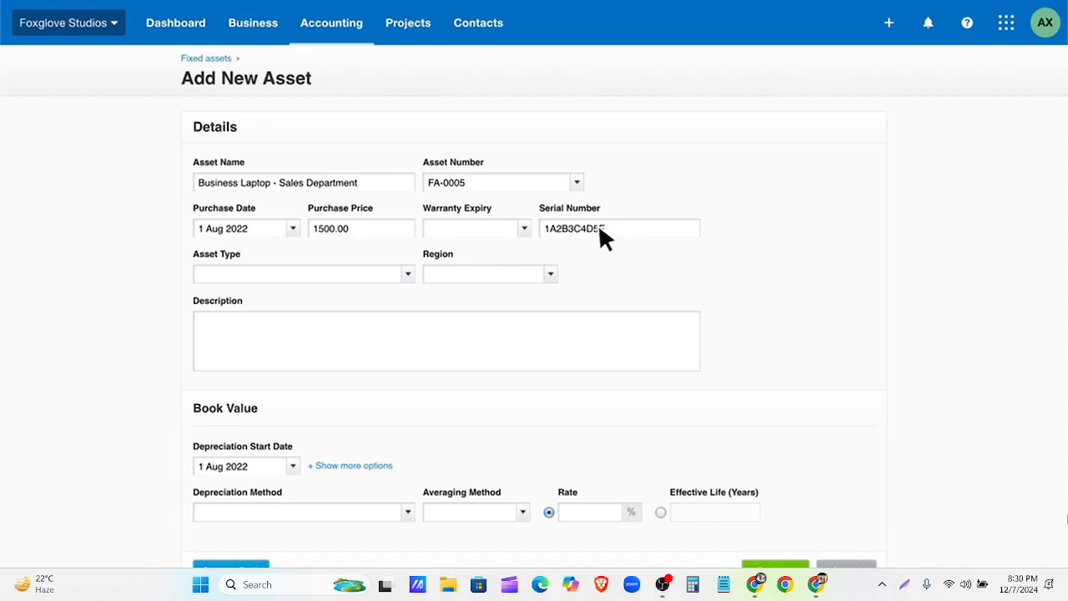
{"action": "left_click", "coordinate": [407, 272]}
{"action": "left_click", "coordinate": [350, 326]}
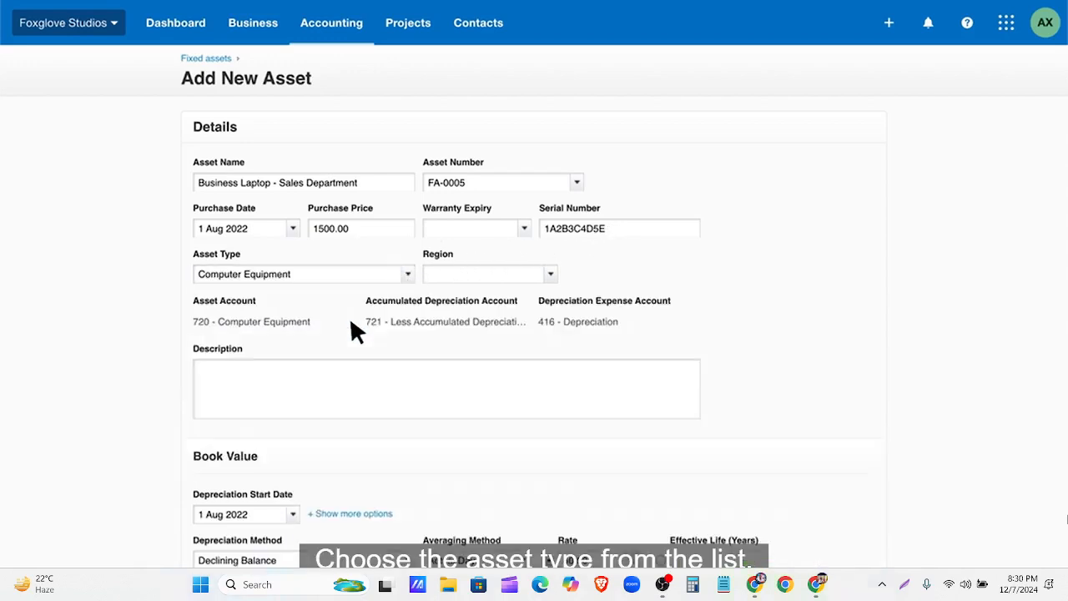
{"action": "left_click", "coordinate": [399, 380]}
{"action": "type", "text": "Laptop for the sales department to use for customer contact and management."}
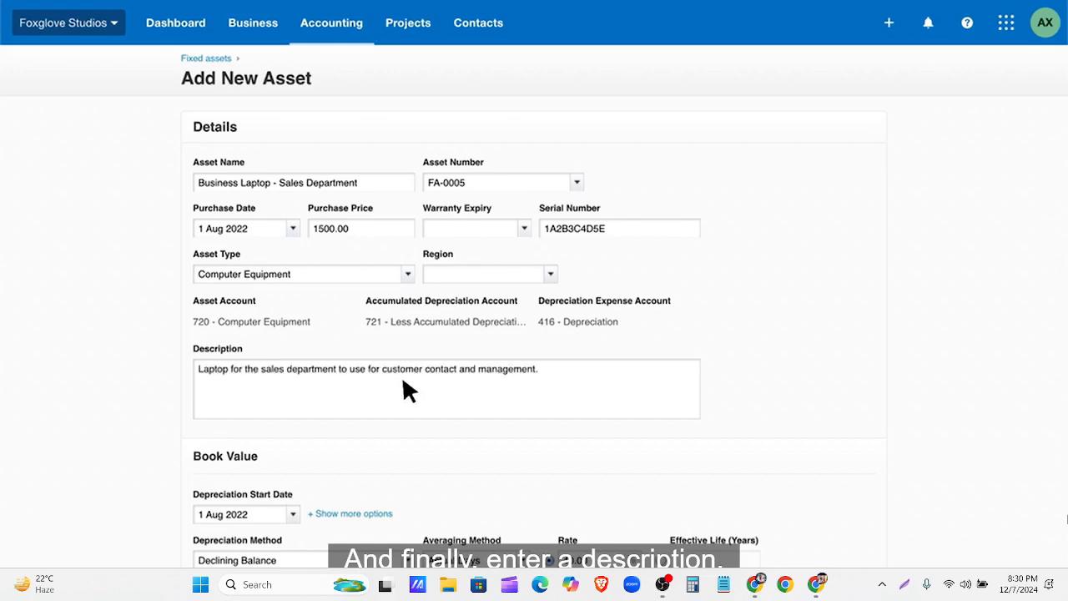
{"action": "scroll", "coordinate": [404, 380], "scroll_direction": "down", "scroll_amount": 1}
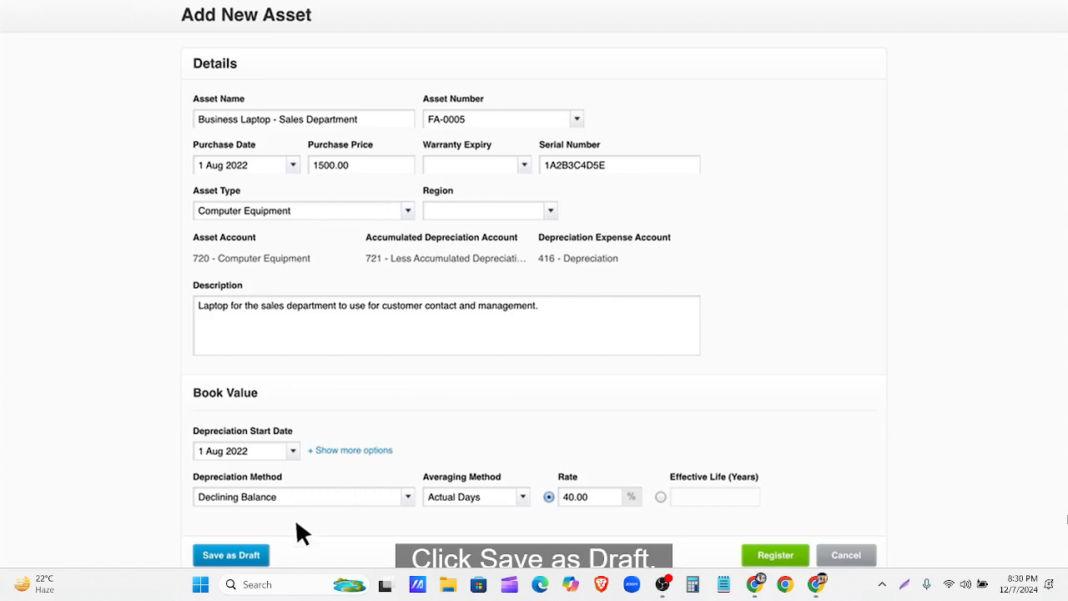
{"action": "left_click", "coordinate": [258, 556]}
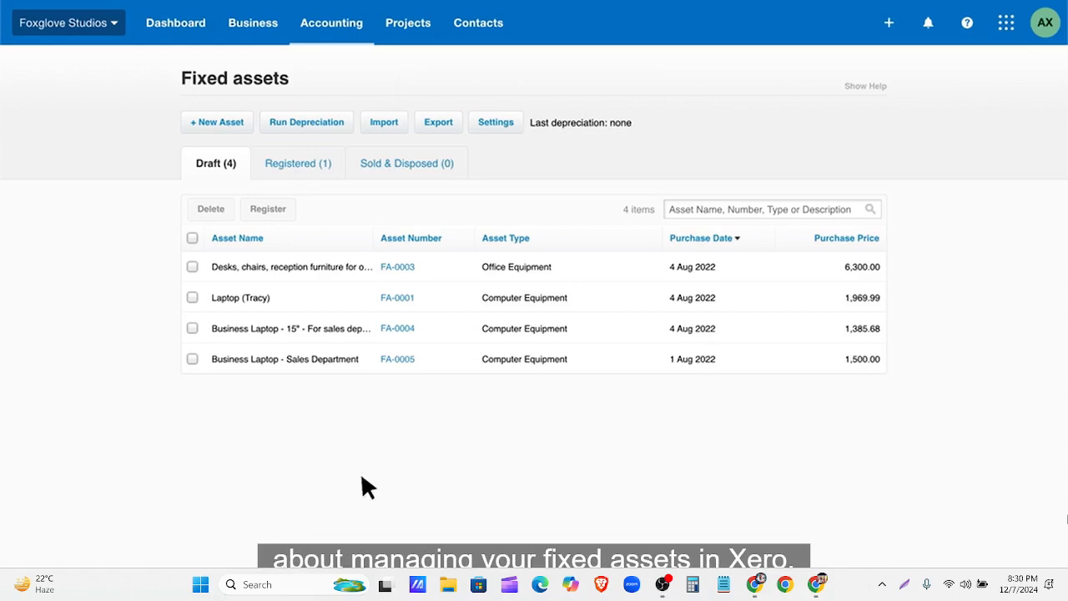
Step: Search Help for 'fixed assets' and exit full-screen video playback
{"action": "left_click", "coordinate": [967, 25]}
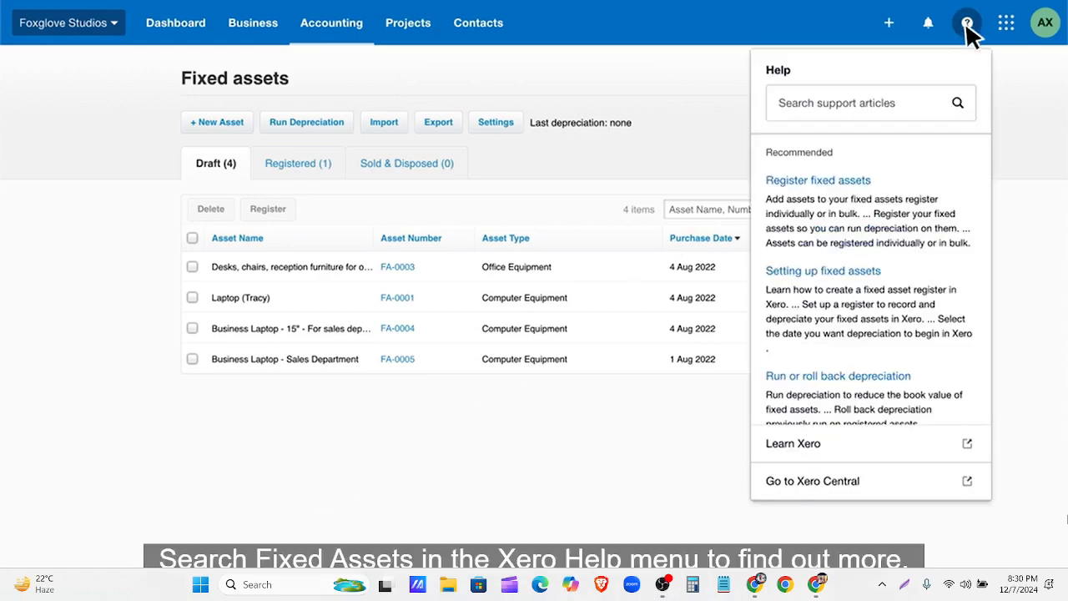
{"action": "left_click", "coordinate": [926, 107]}
{"action": "type", "text": "fixed assets"}
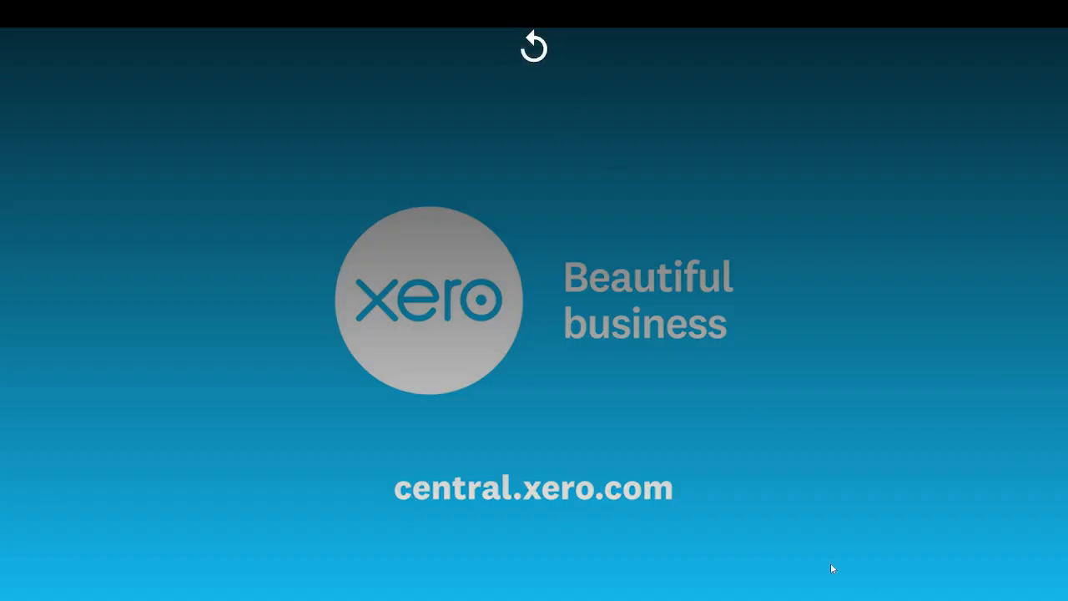
{"action": "key", "text": "Escape"}
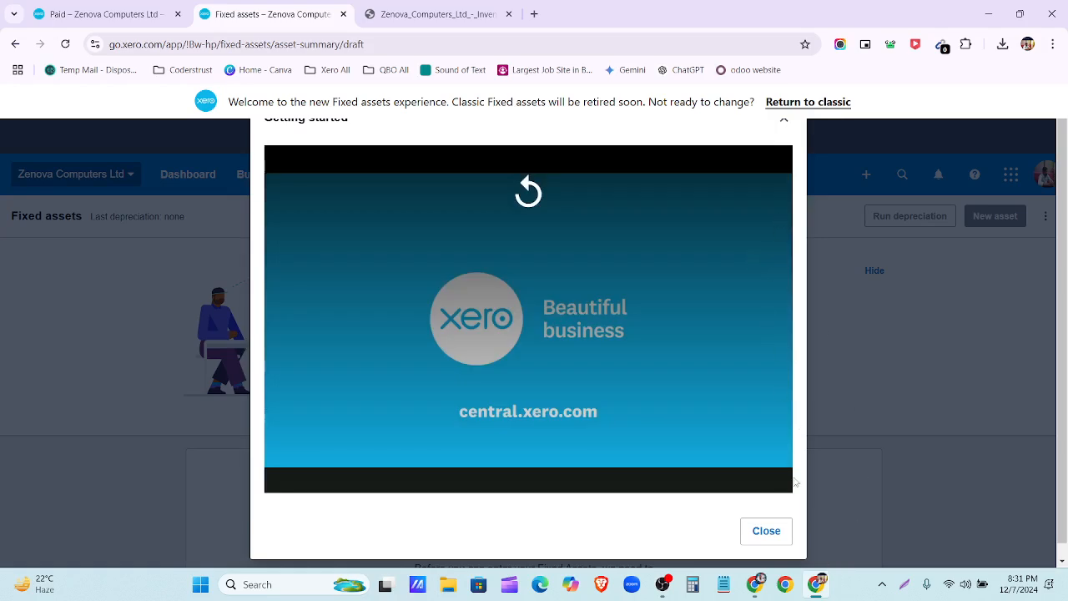
Step: Close the Getting started dialog, hide the fixed assets banner, and switch to Google Docs
{"action": "left_click", "coordinate": [766, 531]}
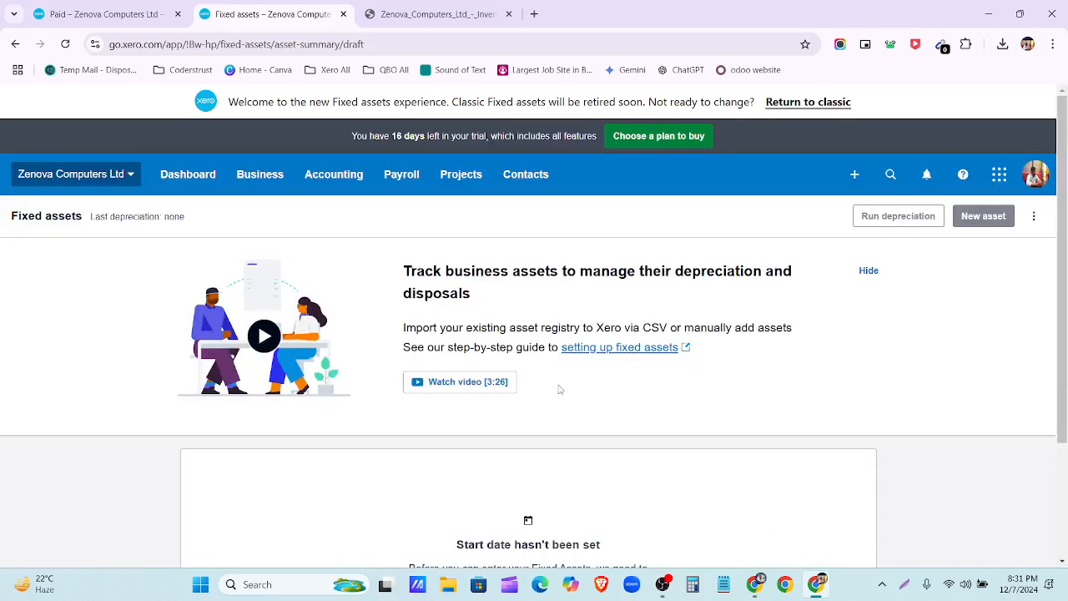
{"action": "scroll", "coordinate": [691, 398], "scroll_direction": "down", "scroll_amount": 2}
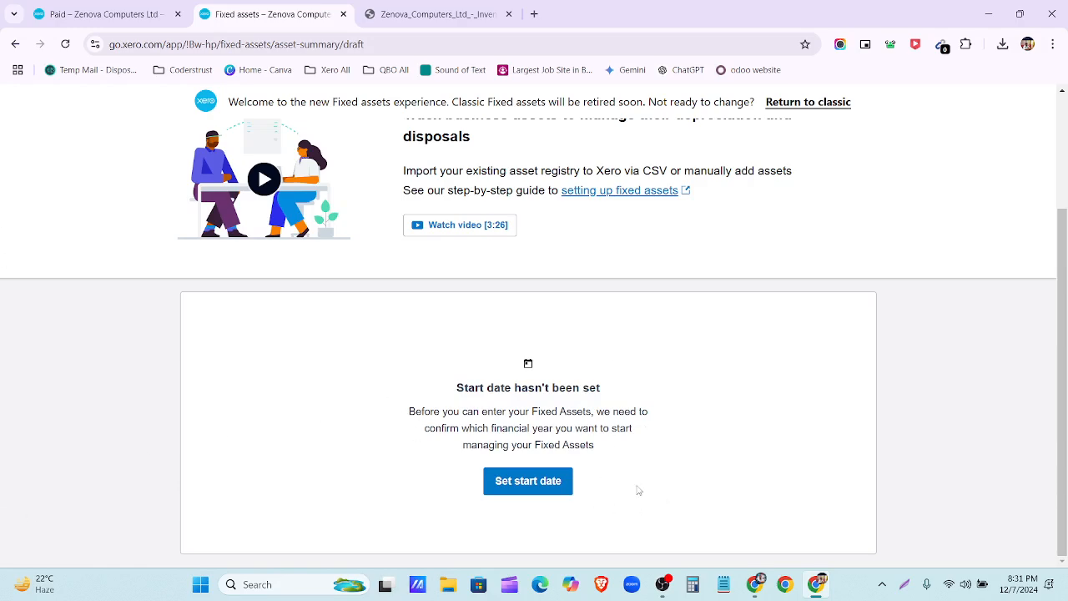
{"action": "scroll", "coordinate": [913, 252], "scroll_direction": "up", "scroll_amount": 3}
{"action": "left_click", "coordinate": [868, 270]}
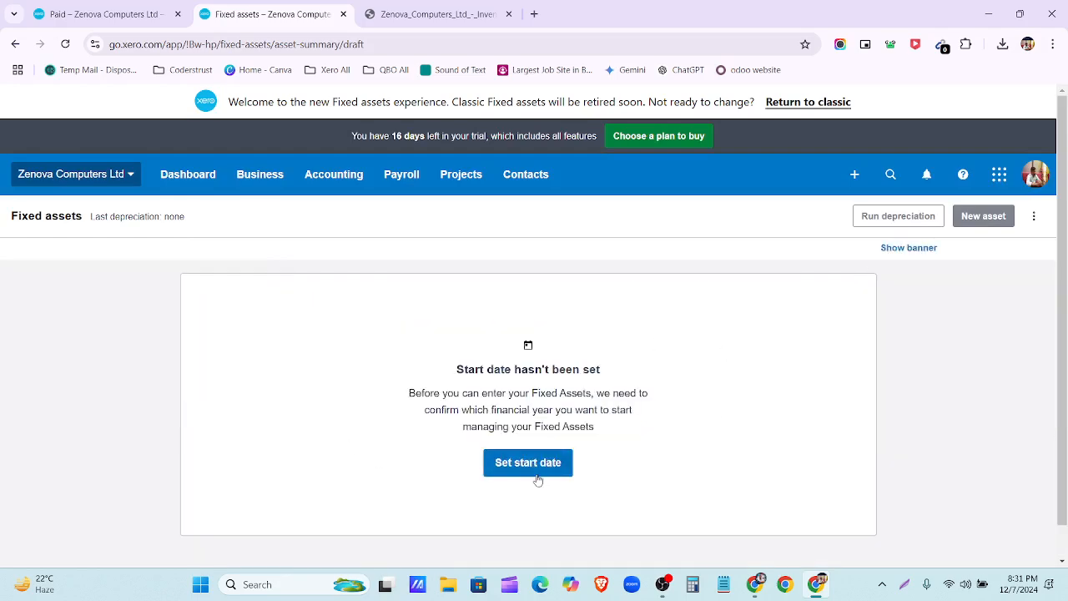
{"action": "left_click", "coordinate": [754, 584]}
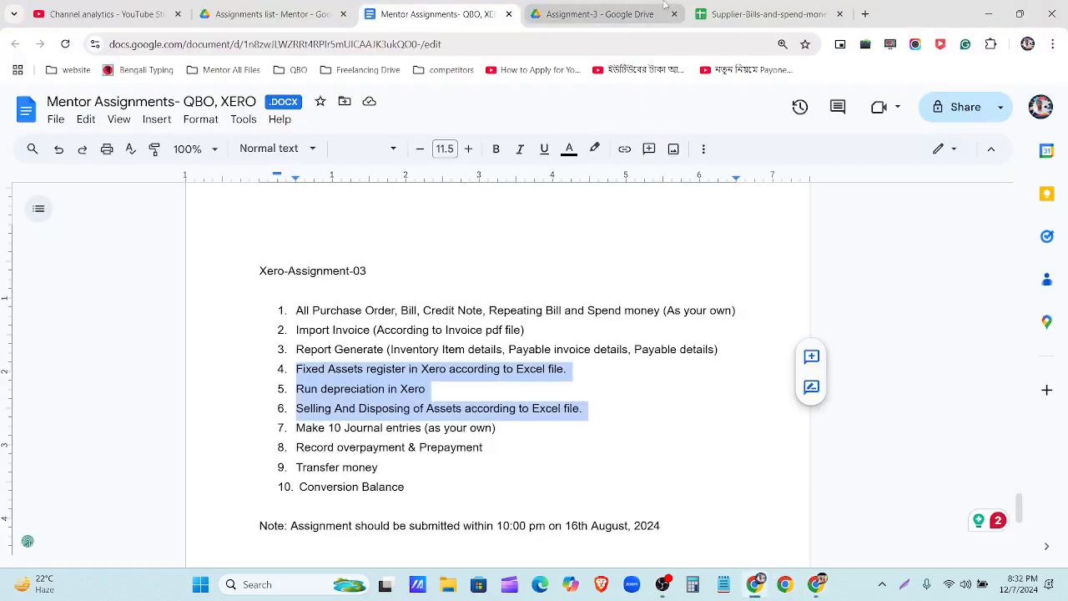
Step: Close the supplier bills spreadsheet and open the Fixed Asset calculations file
{"action": "left_click", "coordinate": [747, 14]}
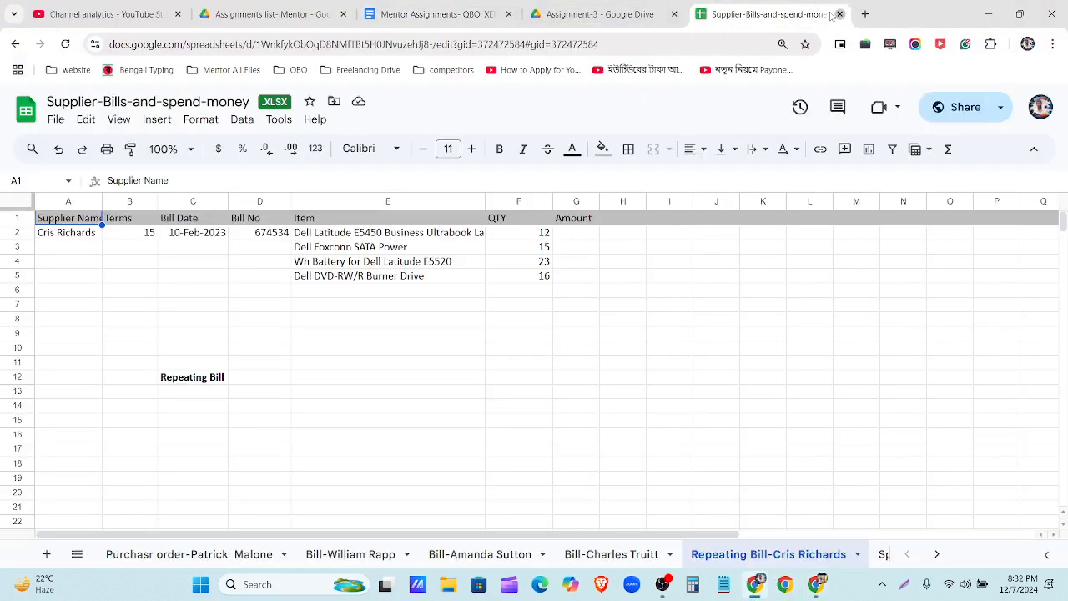
{"action": "left_click", "coordinate": [840, 15]}
{"action": "double_click", "coordinate": [380, 259]}
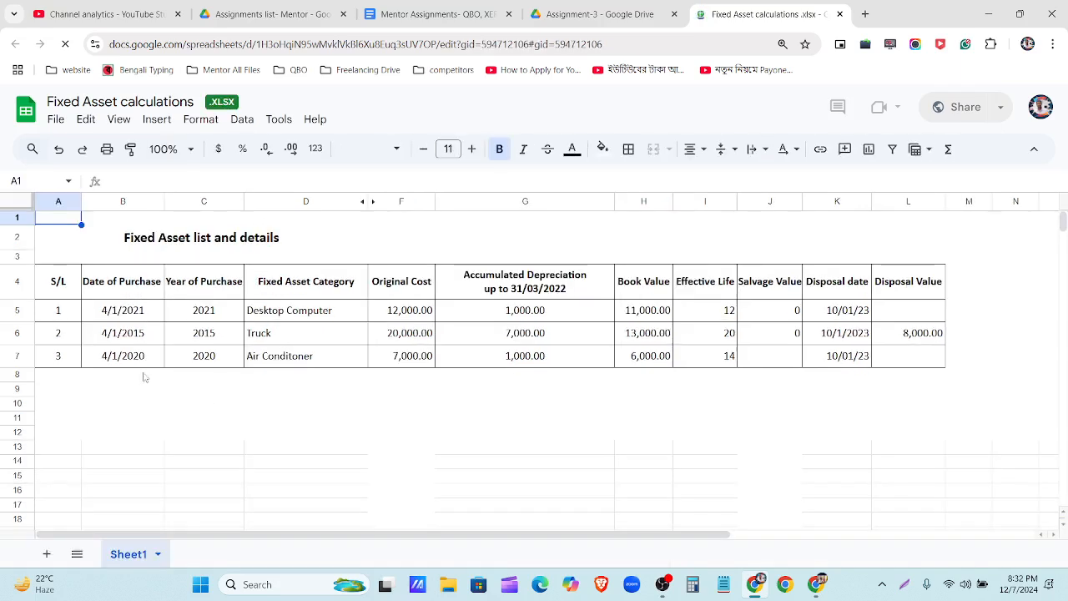
Step: Review the three asset categories and their purchase dates, including the Truck's 4/1/2015
{"action": "left_click", "coordinate": [272, 317]}
{"action": "left_click", "coordinate": [268, 333]}
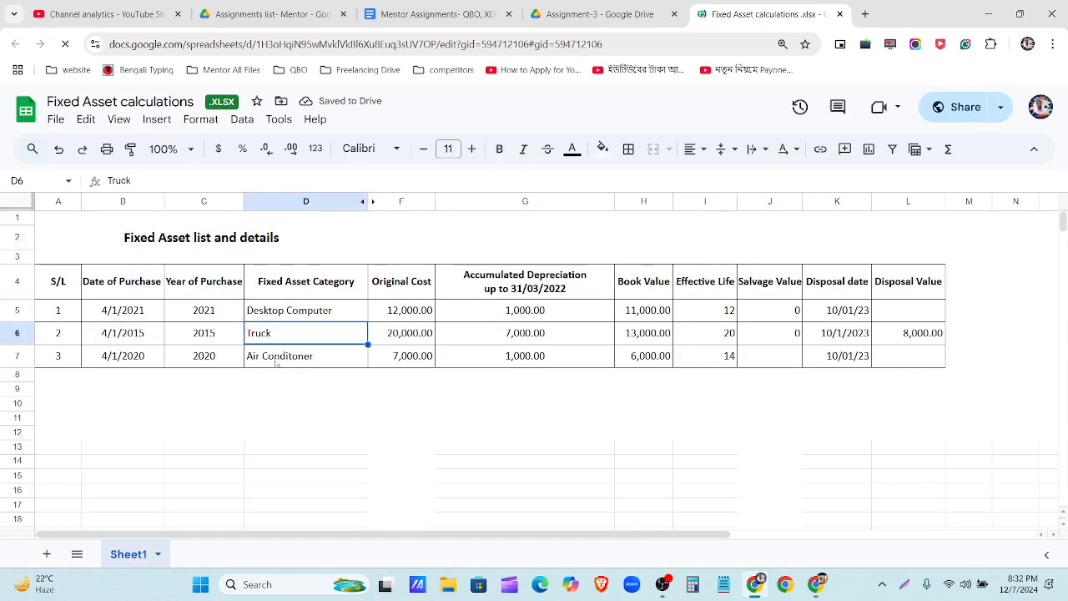
{"action": "left_click", "coordinate": [272, 363]}
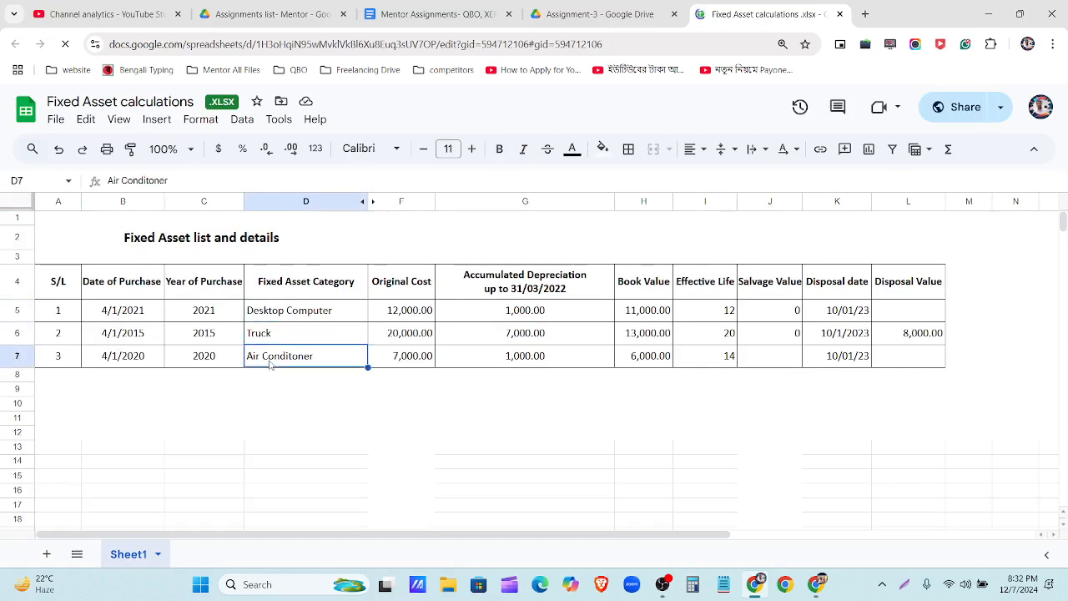
{"action": "left_click_drag", "start_coordinate": [138, 309], "coordinate": [137, 357]}
{"action": "left_click", "coordinate": [149, 319]}
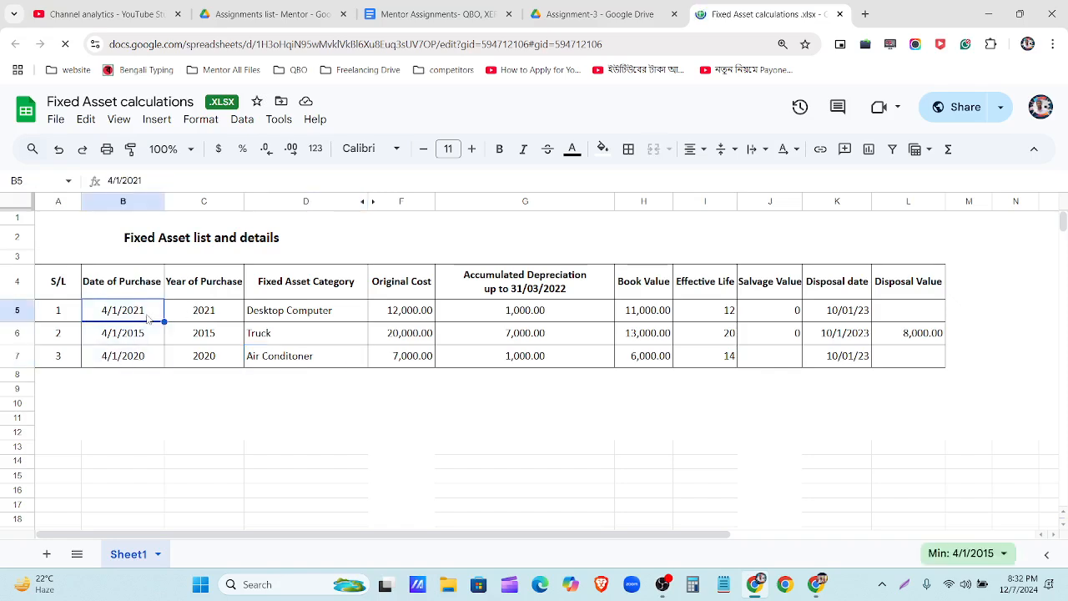
{"action": "left_click", "coordinate": [151, 333]}
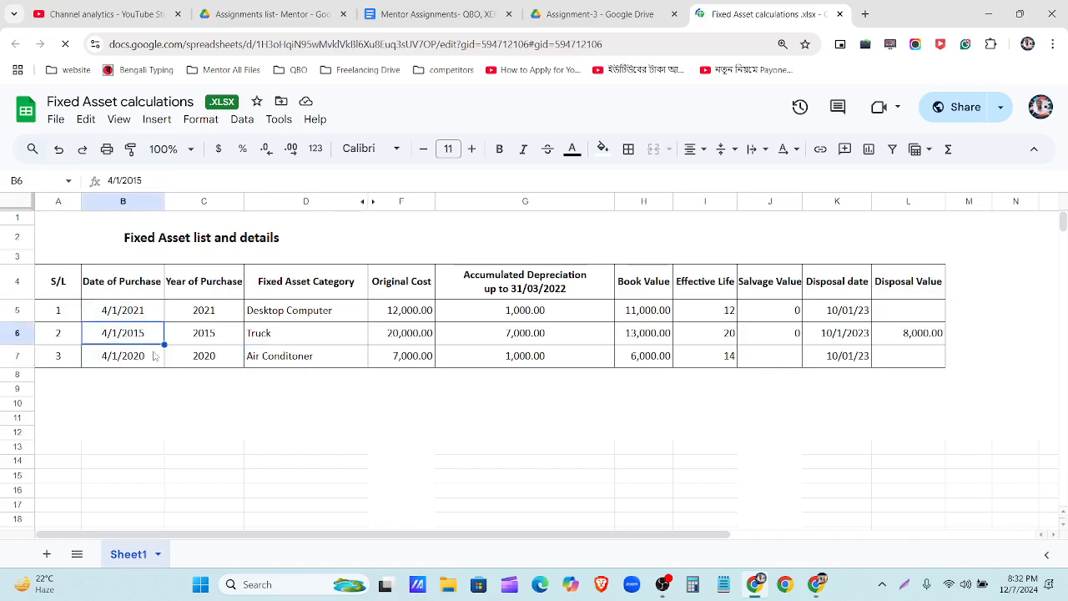
{"action": "left_click", "coordinate": [155, 358]}
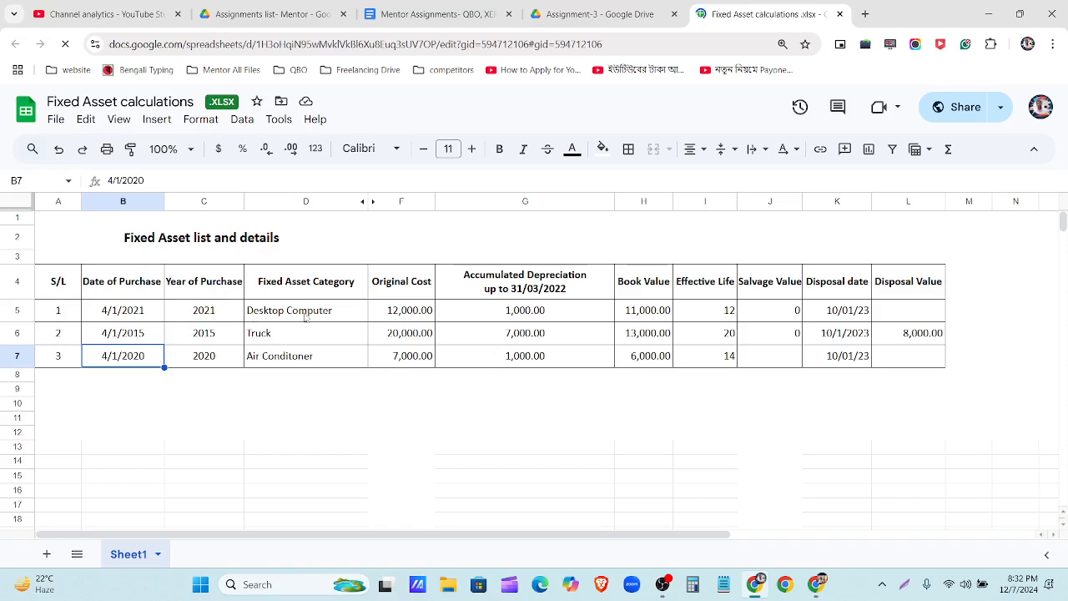
Step: Select the category, cost, depreciation, book value, life, salvage and disposal columns to check totals
{"action": "left_click_drag", "start_coordinate": [308, 313], "coordinate": [305, 364]}
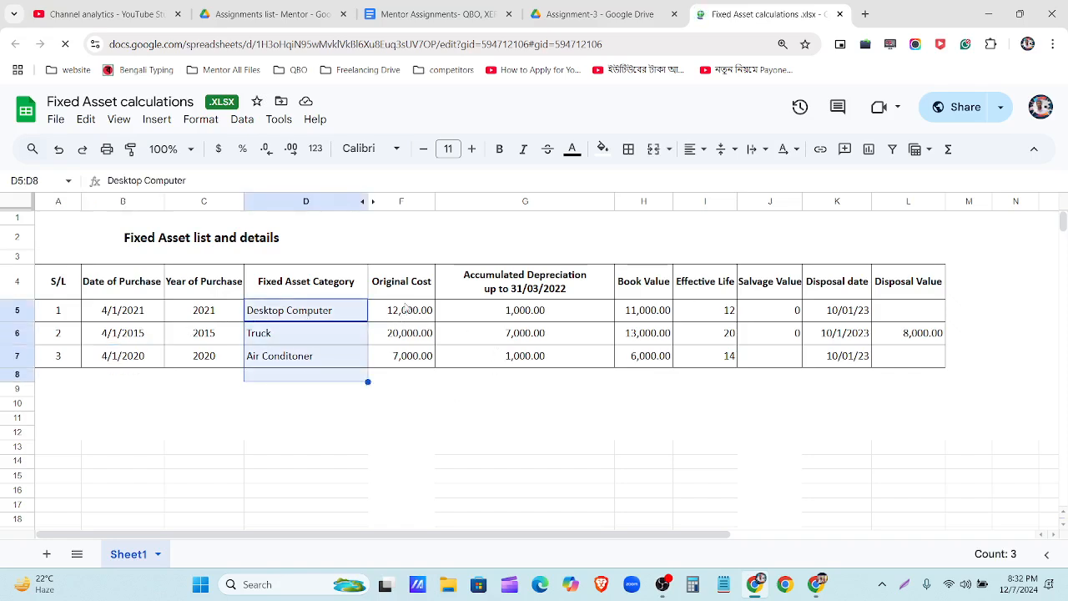
{"action": "left_click_drag", "start_coordinate": [407, 310], "coordinate": [404, 360]}
{"action": "left_click_drag", "start_coordinate": [560, 309], "coordinate": [567, 359]}
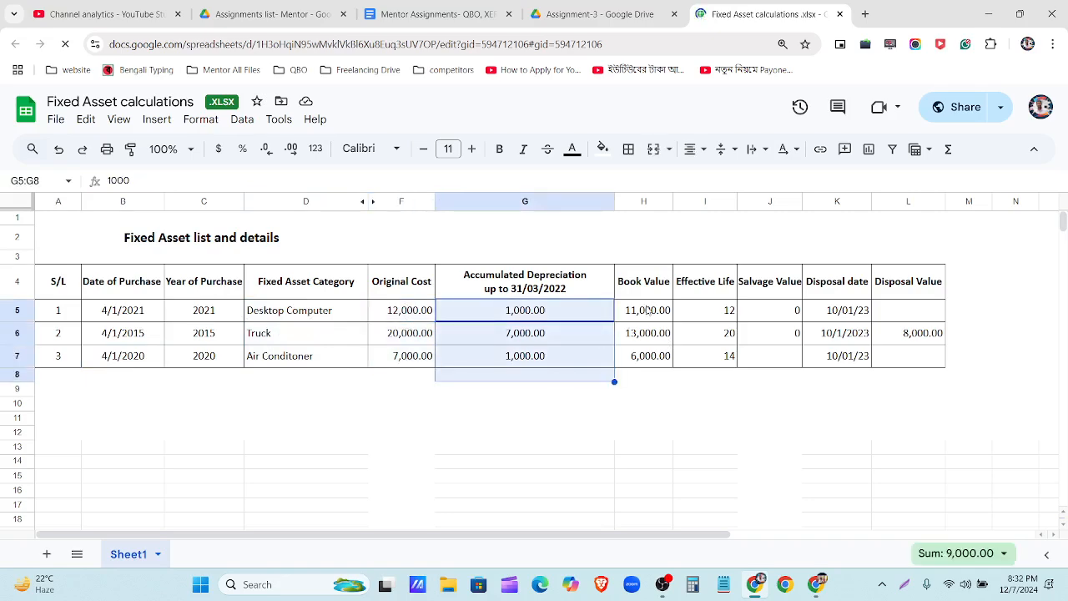
{"action": "left_click_drag", "start_coordinate": [646, 310], "coordinate": [650, 358]}
{"action": "left_click_drag", "start_coordinate": [709, 310], "coordinate": [707, 358]}
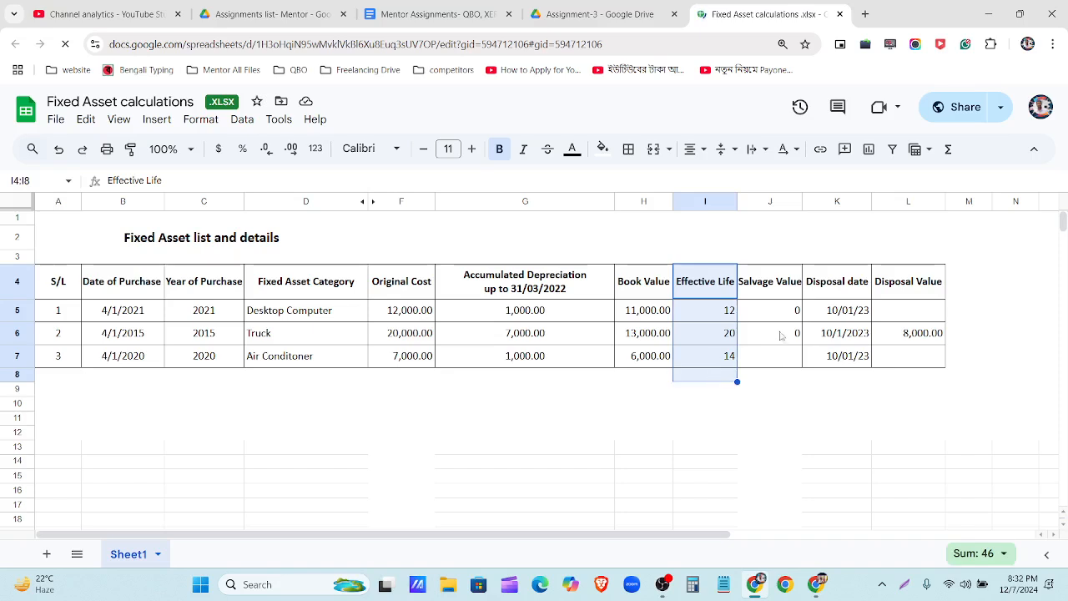
{"action": "left_click_drag", "start_coordinate": [781, 313], "coordinate": [782, 359]}
{"action": "left_click_drag", "start_coordinate": [839, 309], "coordinate": [843, 376]}
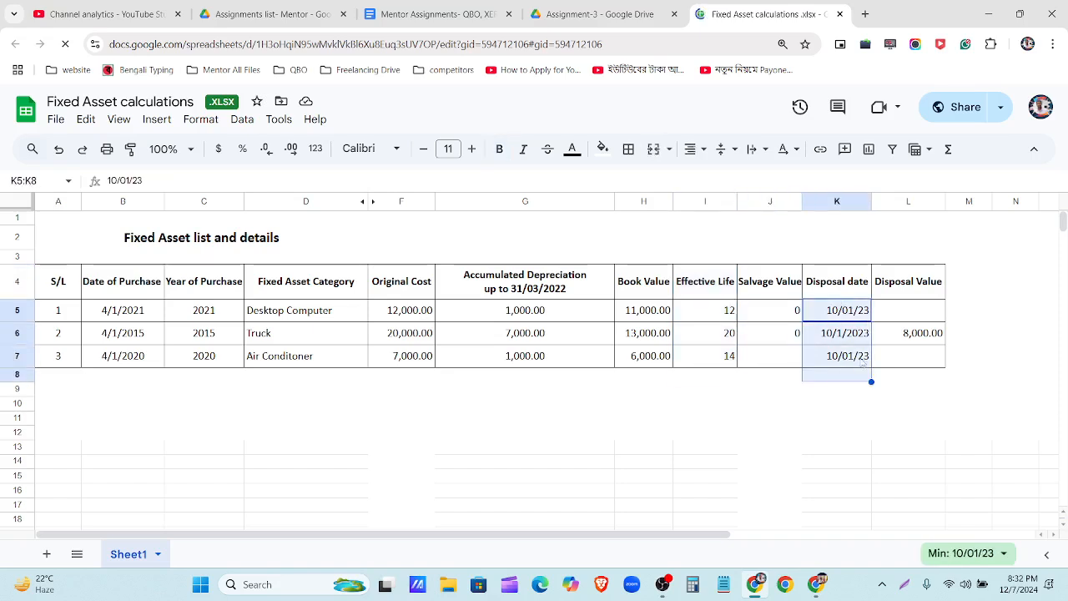
{"action": "left_click_drag", "start_coordinate": [926, 282], "coordinate": [922, 356]}
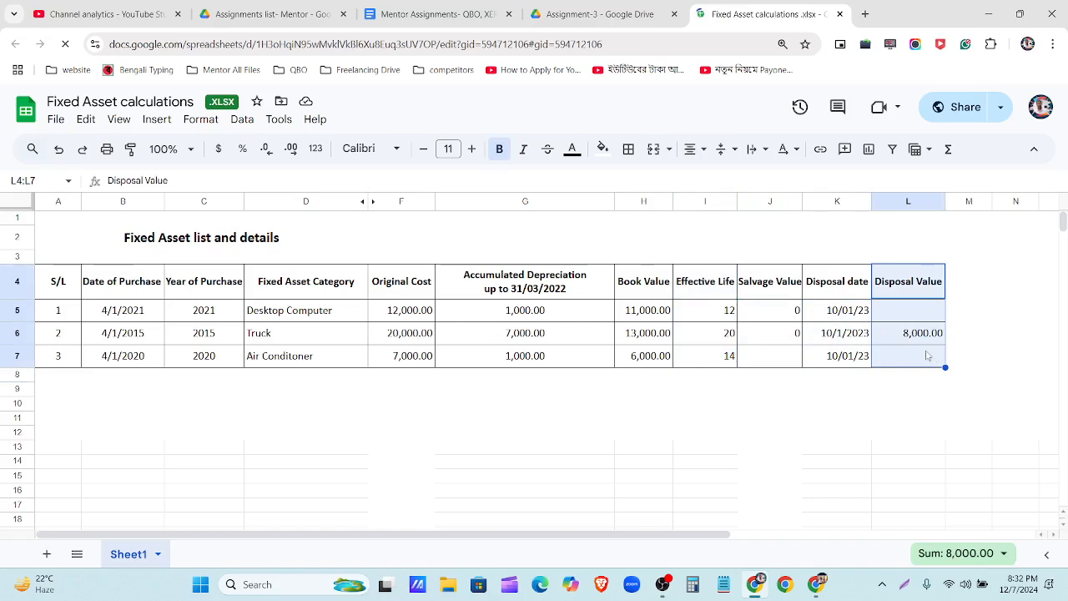
Step: Select the Truck's purchase date in B6, zoom to 125%, then return to Xero
{"action": "left_click", "coordinate": [144, 336]}
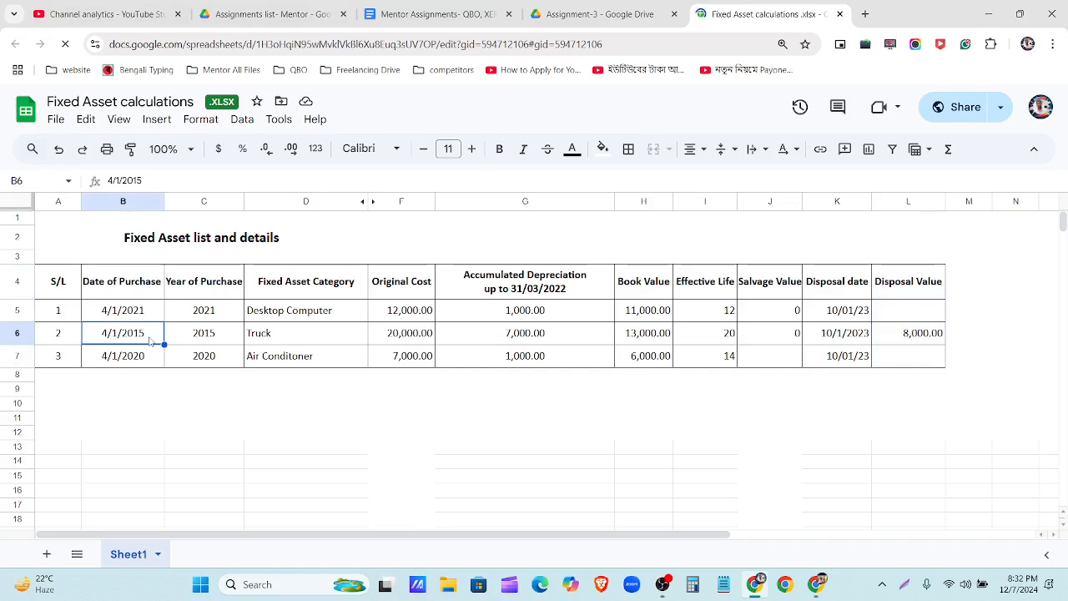
{"action": "key", "text": "ctrl+equal"}
{"action": "key", "text": "ctrl+equal"}
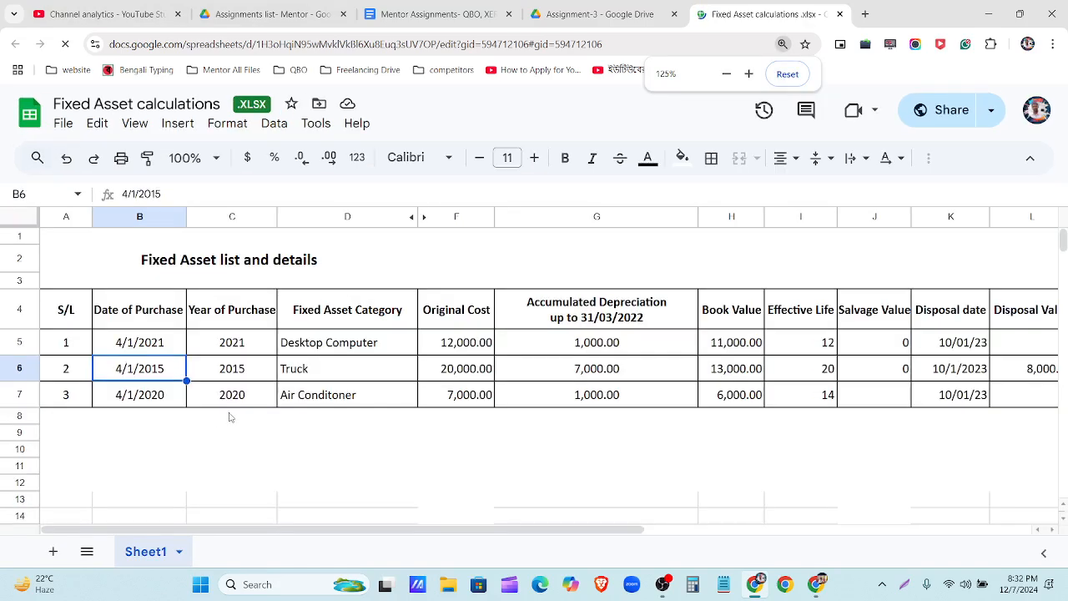
{"action": "scroll", "coordinate": [631, 381], "scroll_direction": "down", "scroll_amount": 2}
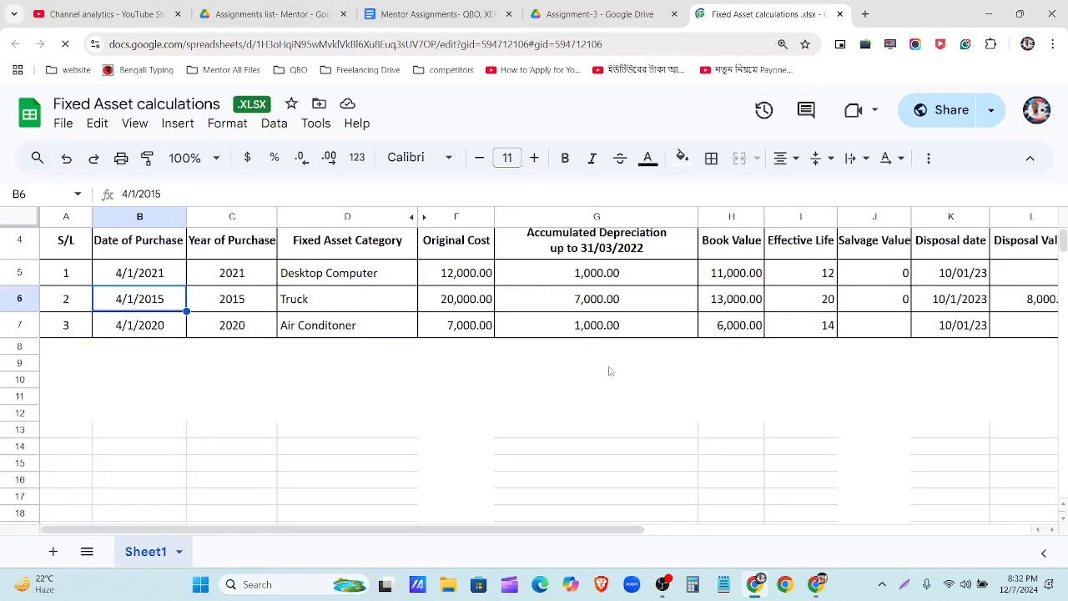
{"action": "scroll", "coordinate": [359, 360], "scroll_direction": "up", "scroll_amount": 2}
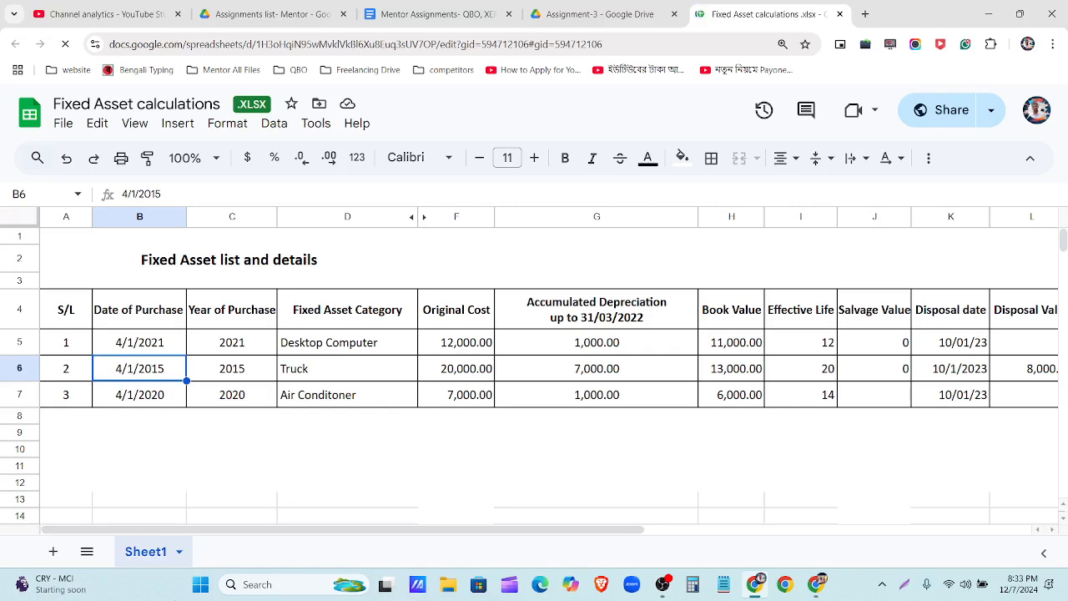
{"action": "left_click", "coordinate": [817, 586]}
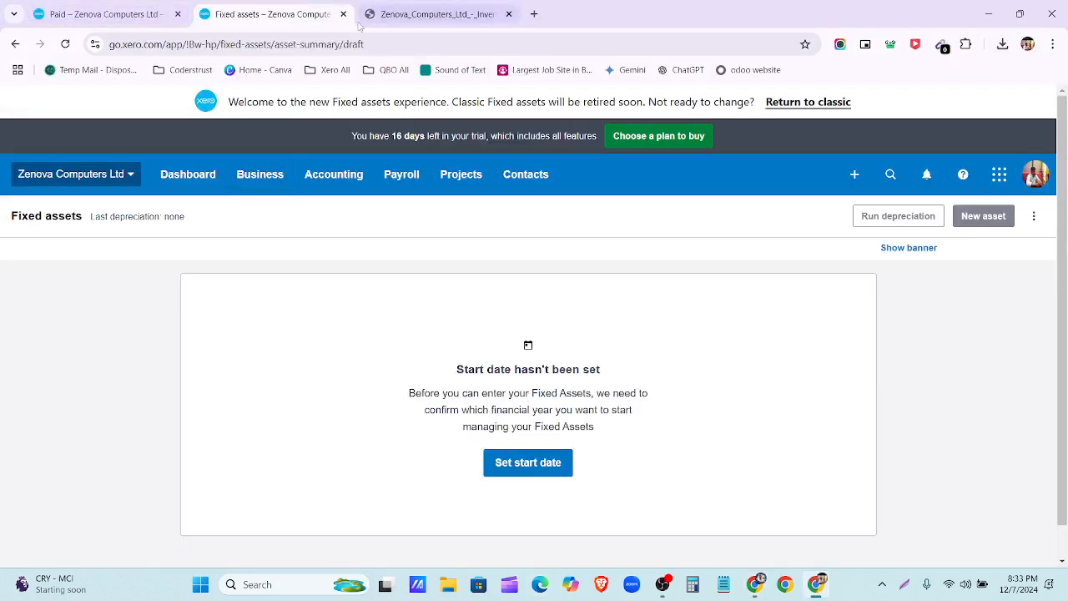
Step: Close the company file tab, duplicate the Fixed assets tab, try classic view, then close it
{"action": "left_click", "coordinate": [508, 14]}
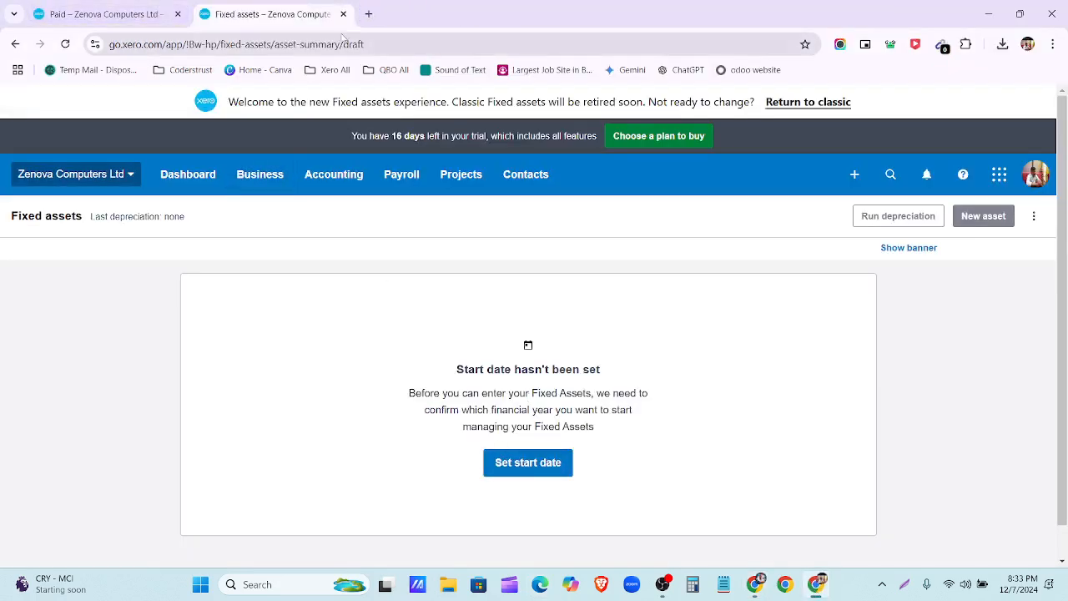
{"action": "right_click", "coordinate": [294, 13]}
{"action": "left_click", "coordinate": [332, 143]}
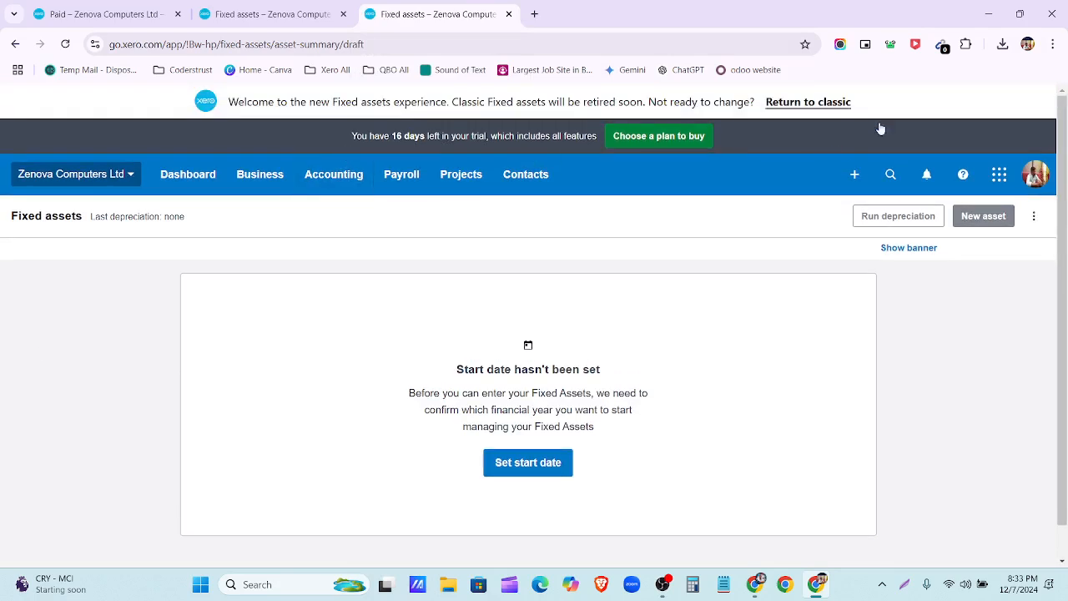
{"action": "left_click", "coordinate": [795, 102]}
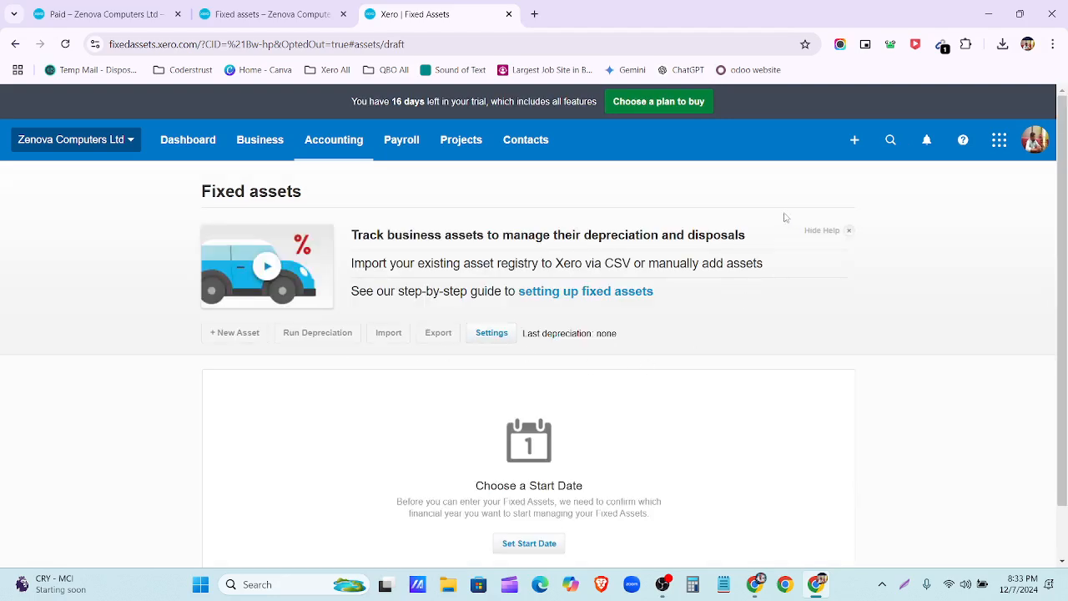
{"action": "left_click", "coordinate": [508, 15]}
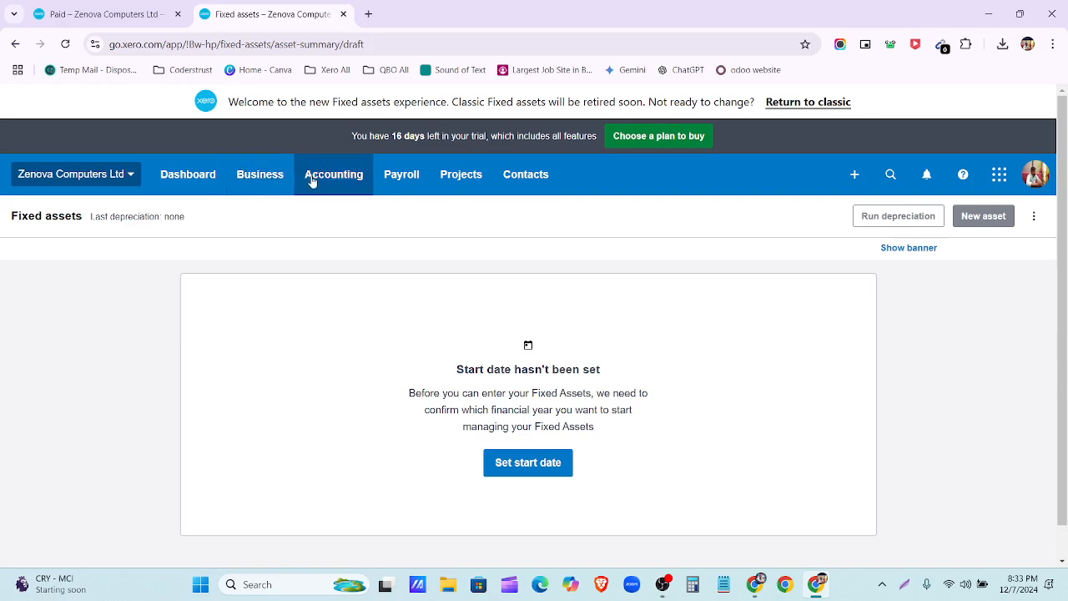
Step: Duplicate the Fixed assets tab again and open the Accounting menu from the original tab
{"action": "right_click", "coordinate": [279, 14]}
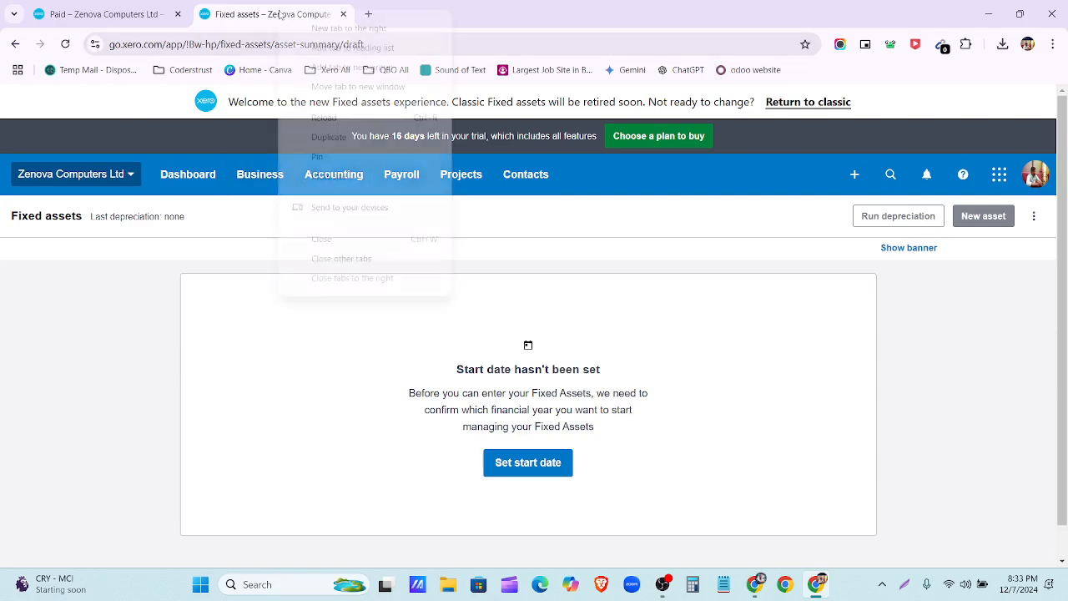
{"action": "left_click", "coordinate": [329, 137]}
{"action": "left_click", "coordinate": [275, 20]}
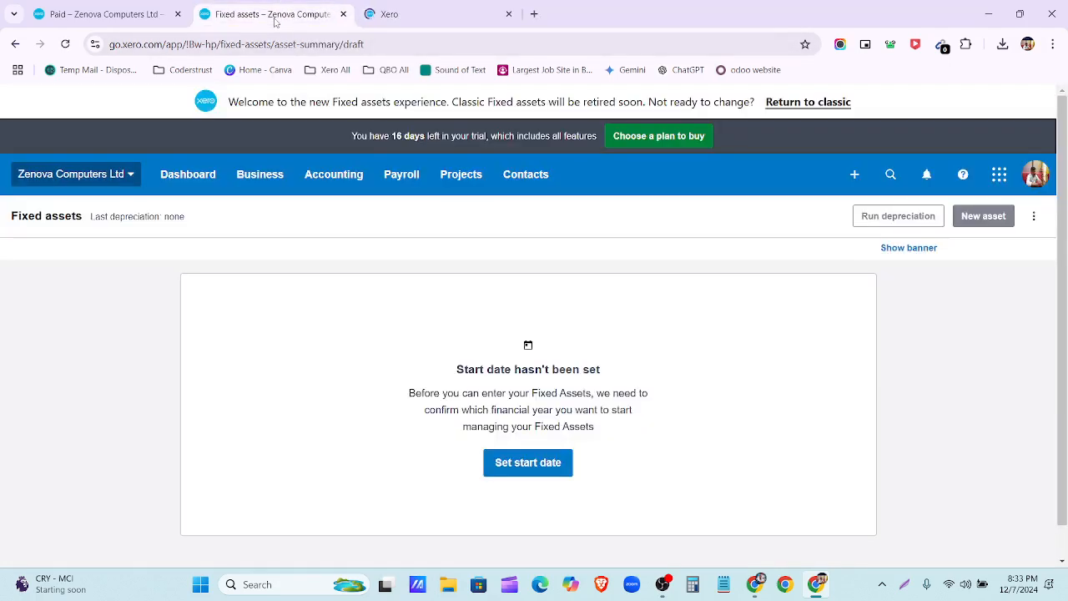
{"action": "left_click", "coordinate": [324, 193]}
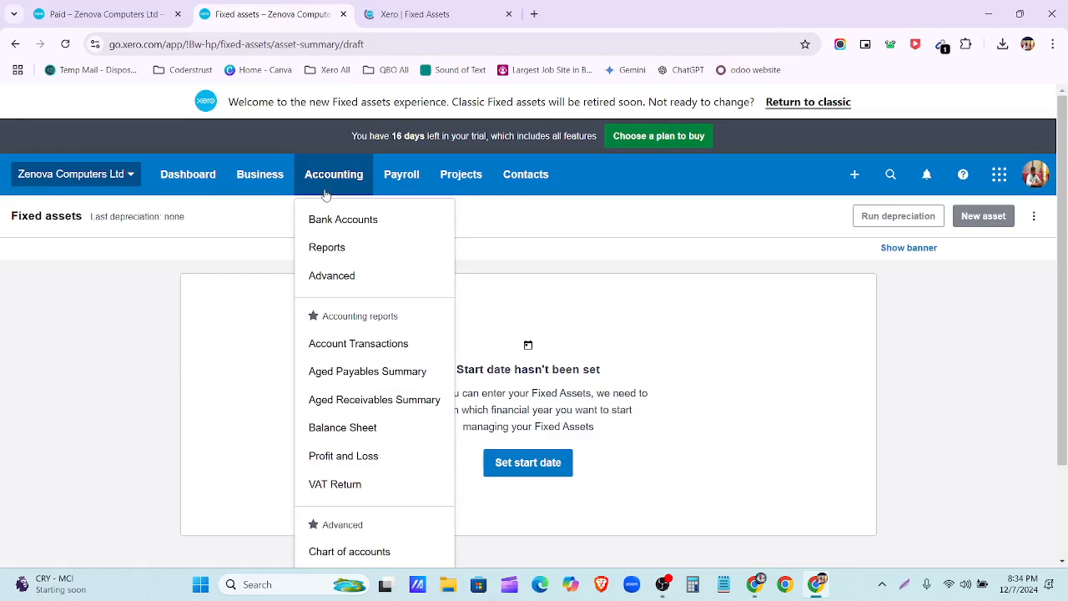
Step: Go to Accounting > Advanced and open the Conversion balances page
{"action": "scroll", "coordinate": [317, 346], "scroll_direction": "down", "scroll_amount": 1}
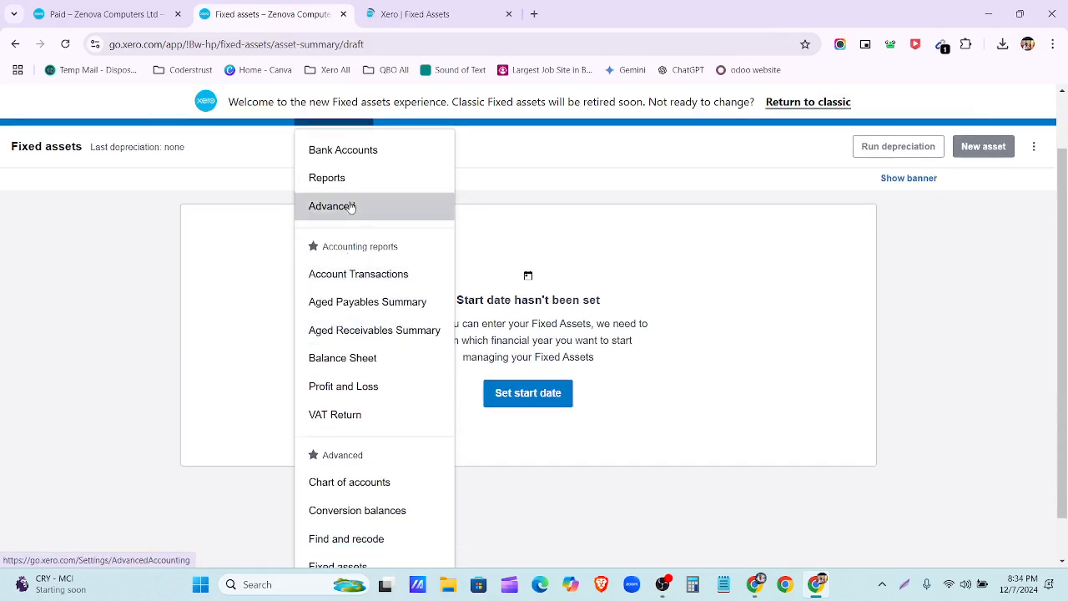
{"action": "left_click", "coordinate": [350, 207]}
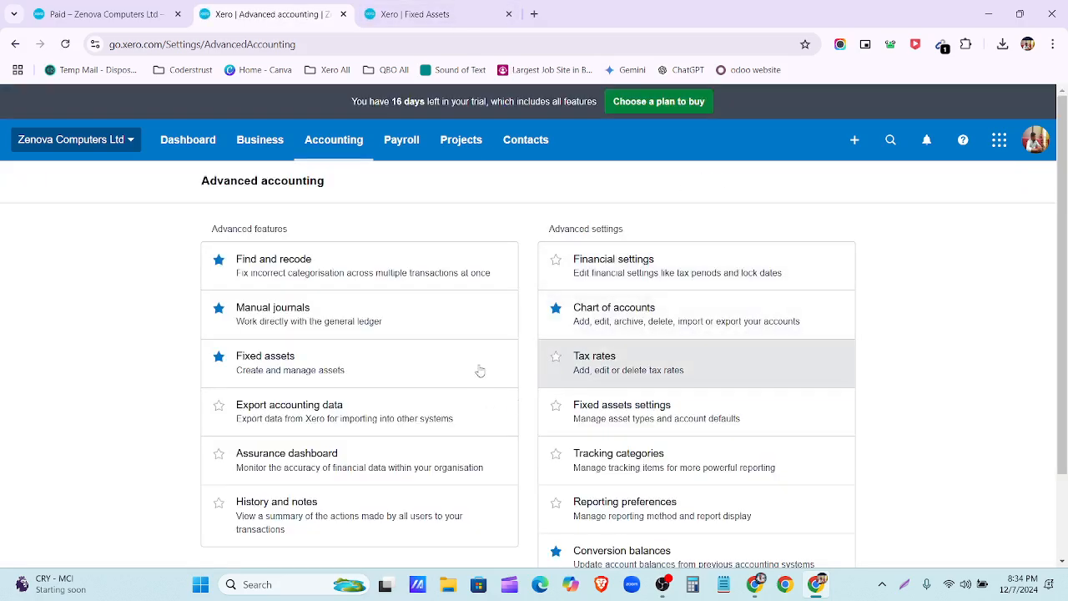
{"action": "scroll", "coordinate": [492, 369], "scroll_direction": "down", "scroll_amount": 2}
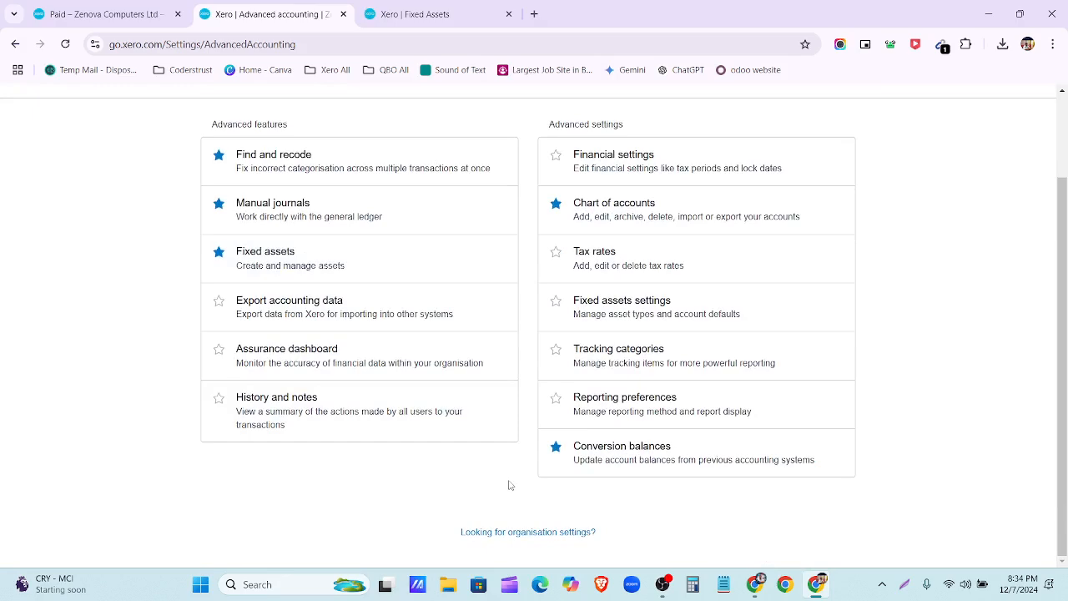
{"action": "scroll", "coordinate": [998, 379], "scroll_direction": "up", "scroll_amount": 2}
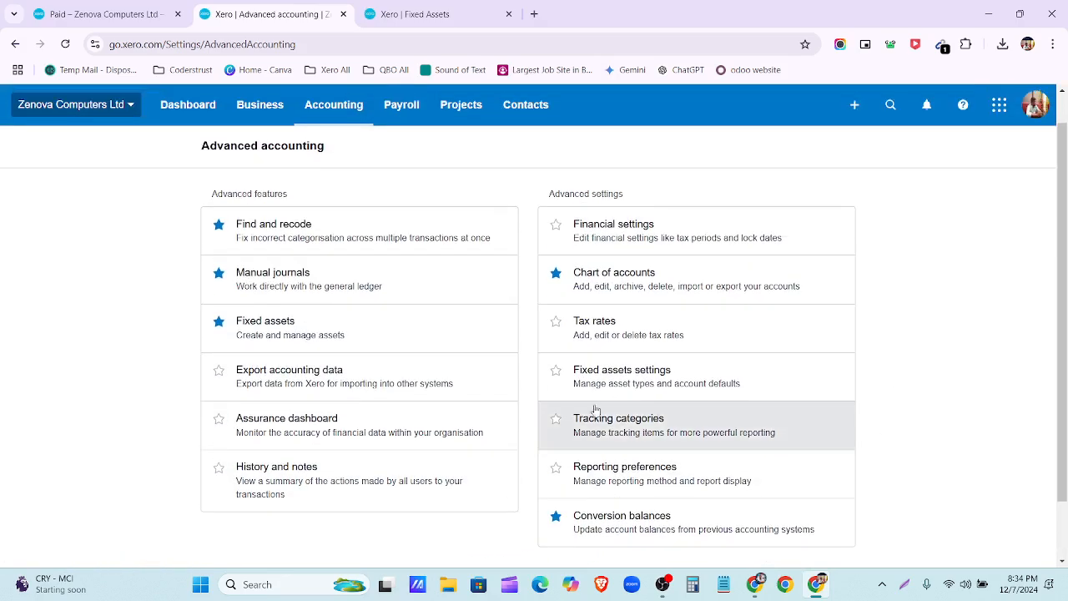
{"action": "left_click", "coordinate": [680, 524]}
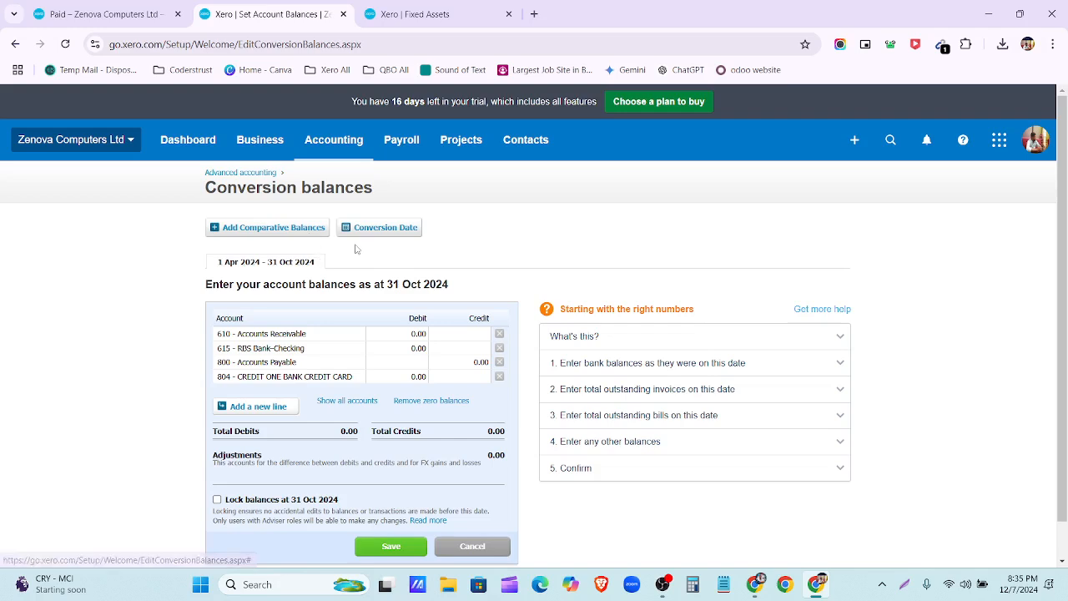
Step: Save the conversion date as April 2014 and add a new balance line
{"action": "left_click", "coordinate": [383, 228]}
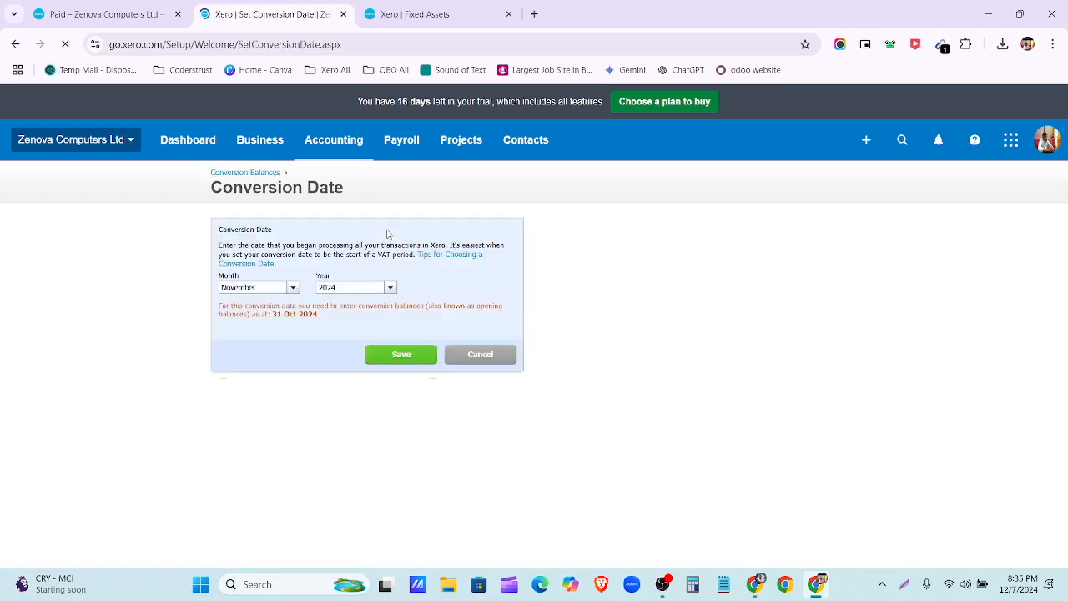
{"action": "left_click", "coordinate": [292, 289]}
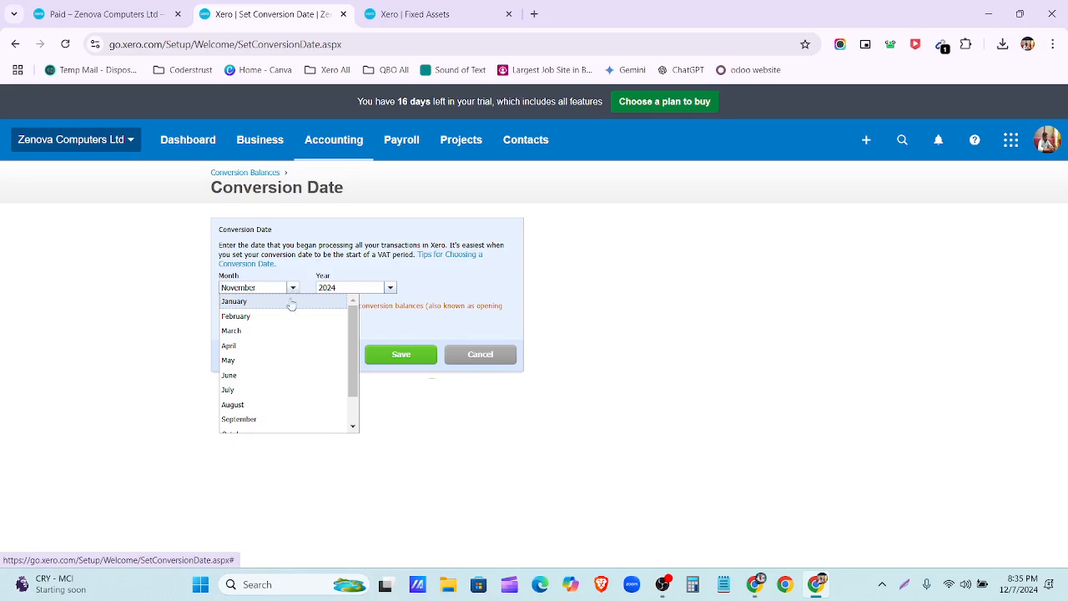
{"action": "left_click", "coordinate": [390, 288]}
{"action": "scroll", "coordinate": [393, 393], "scroll_direction": "down", "scroll_amount": 4}
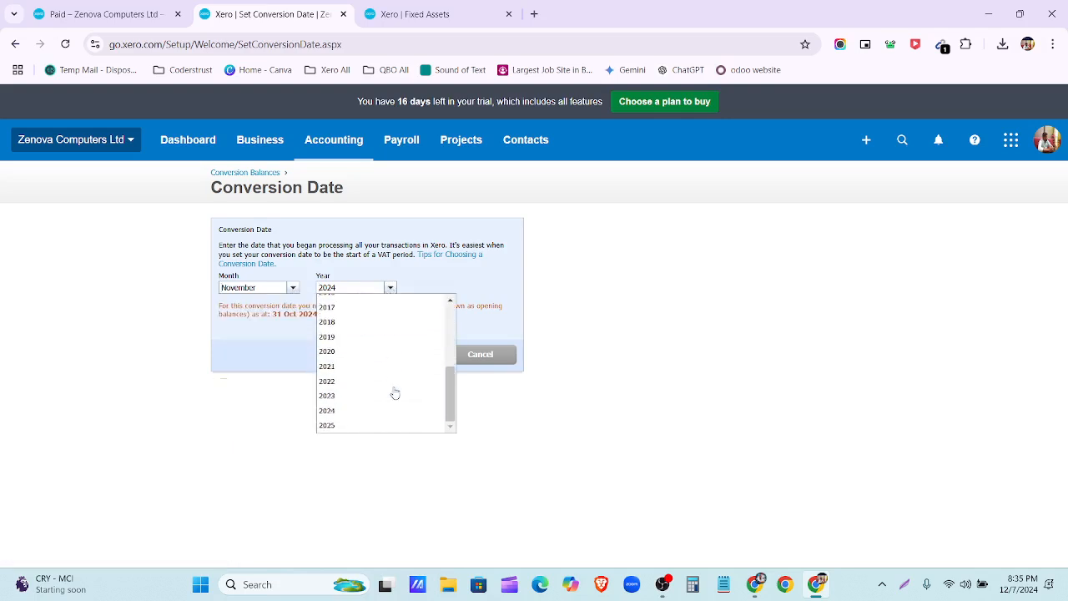
{"action": "left_click", "coordinate": [294, 290]}
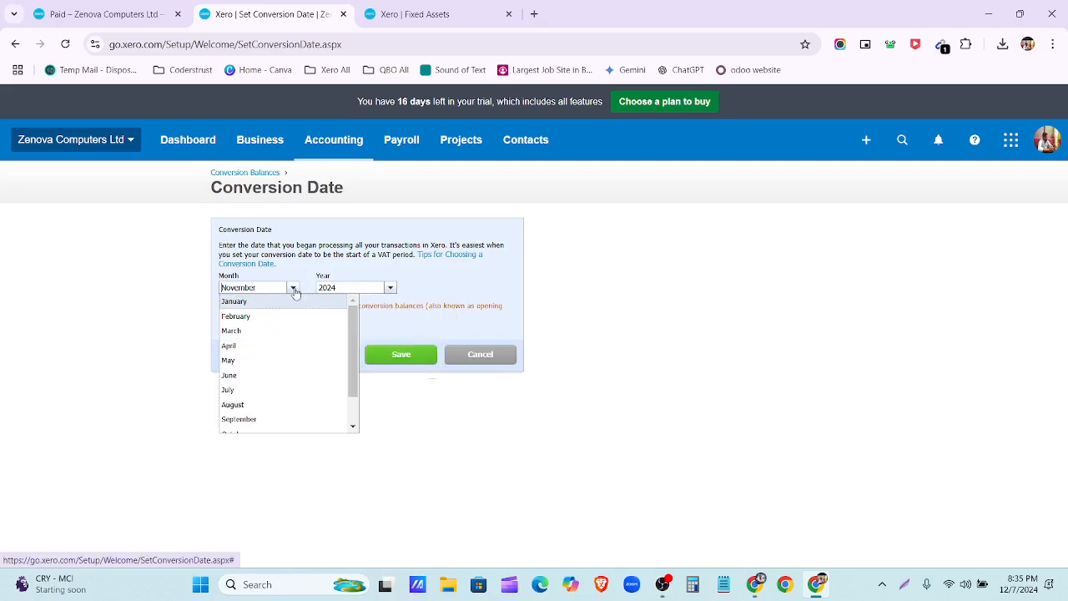
{"action": "left_click", "coordinate": [261, 346]}
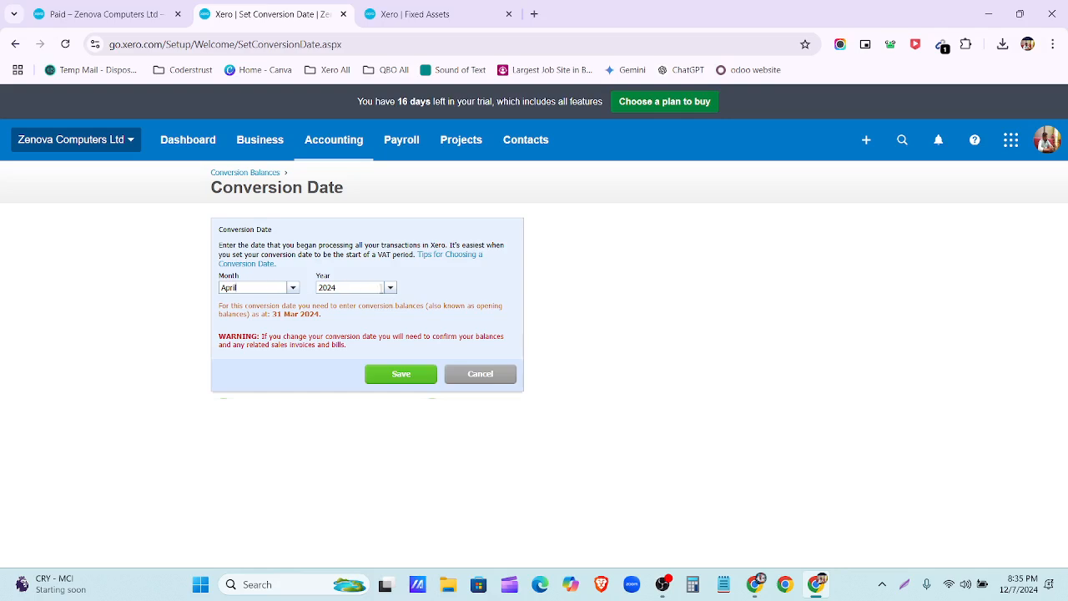
{"action": "left_click", "coordinate": [389, 289]}
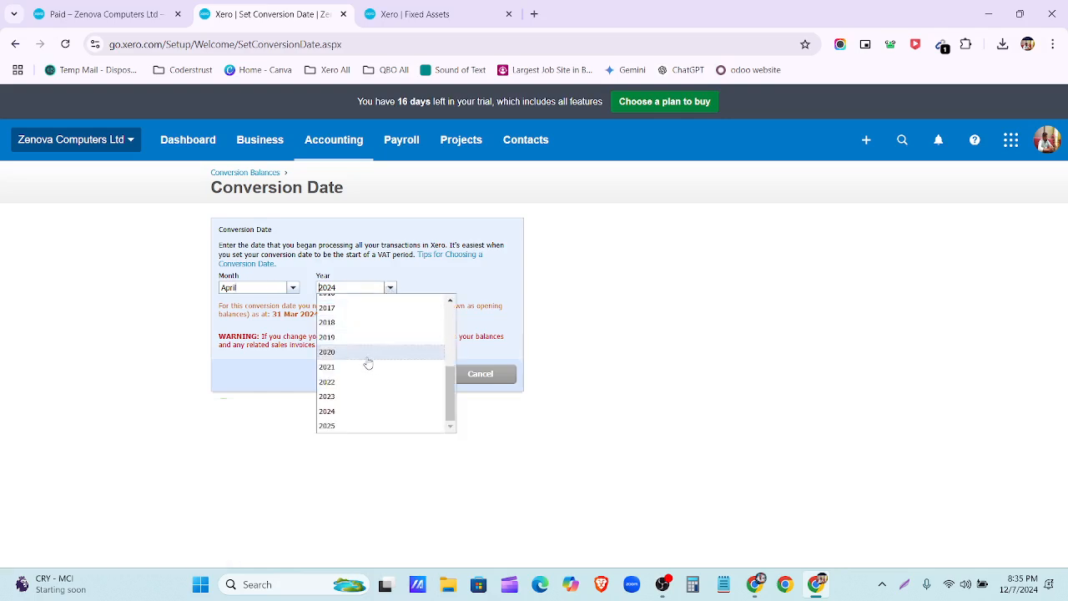
{"action": "scroll", "coordinate": [353, 392], "scroll_direction": "up", "scroll_amount": 4}
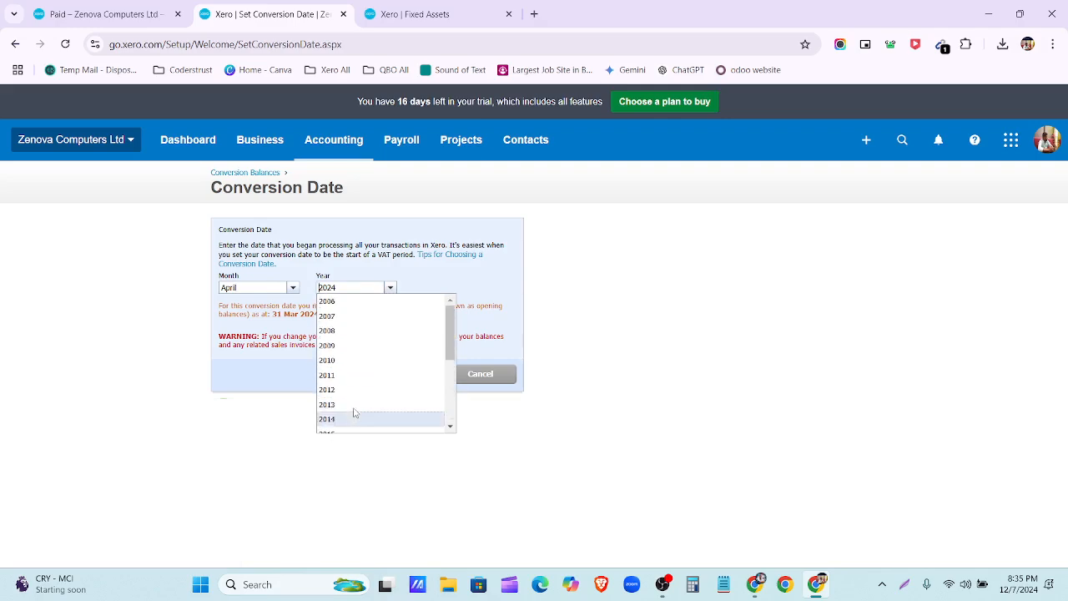
{"action": "scroll", "coordinate": [348, 384], "scroll_direction": "down", "scroll_amount": 2}
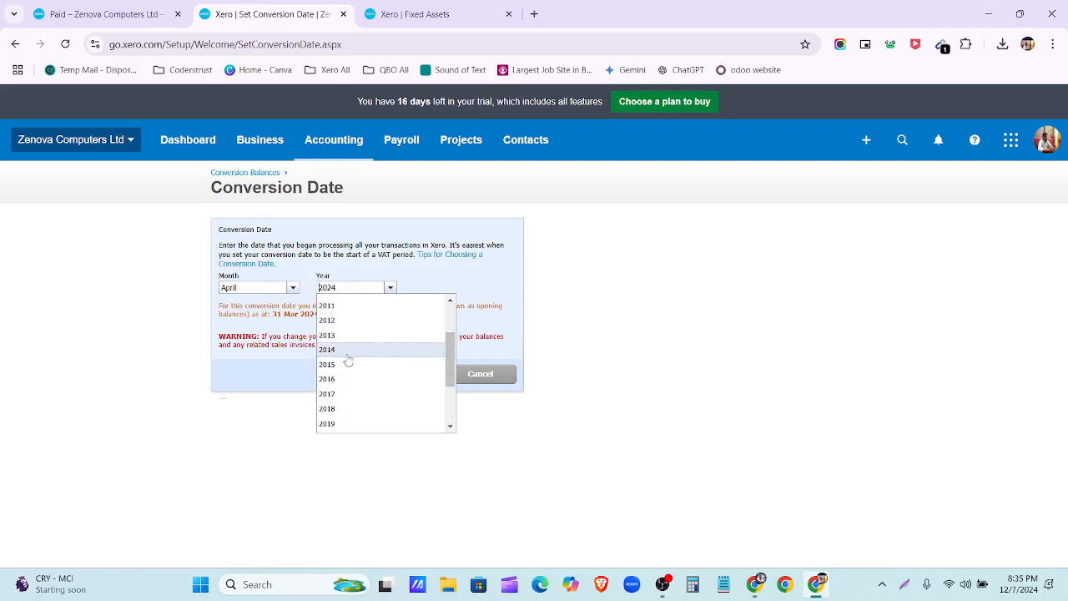
{"action": "left_click", "coordinate": [348, 358]}
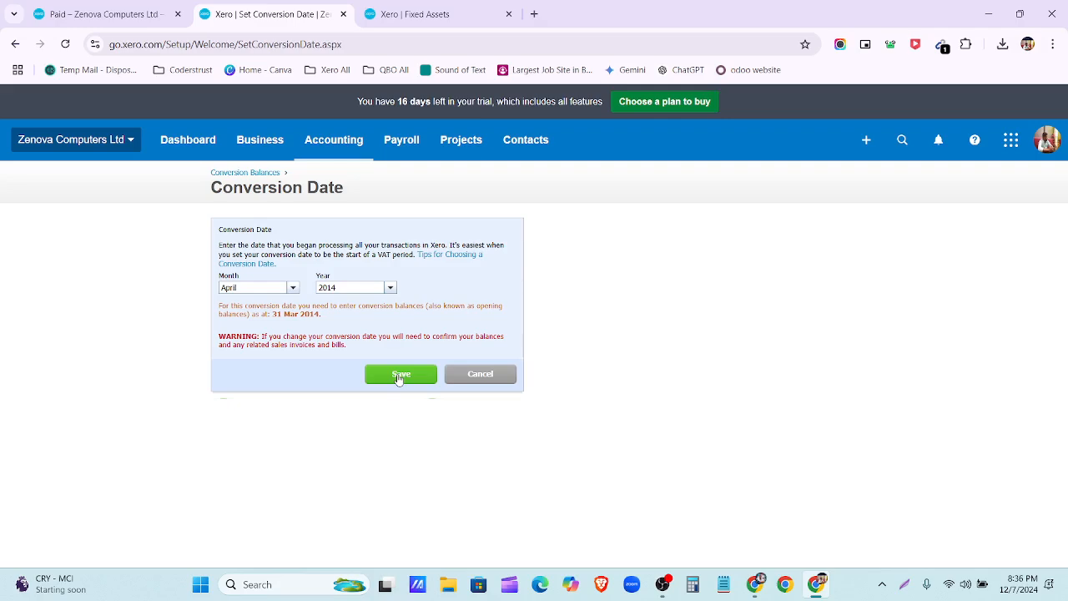
{"action": "left_click", "coordinate": [399, 375]}
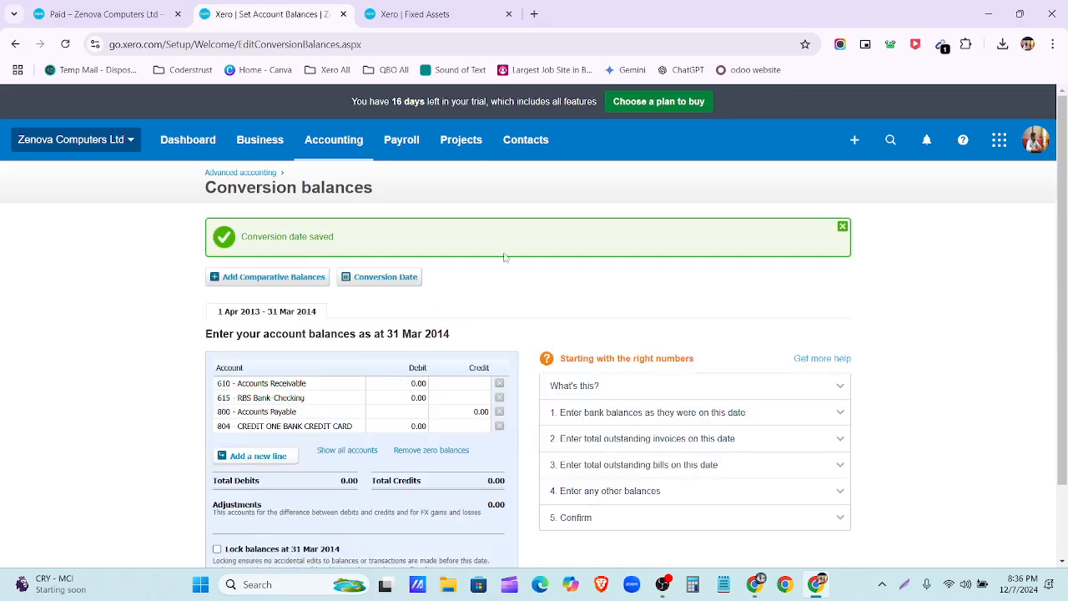
{"action": "scroll", "coordinate": [504, 257], "scroll_direction": "down", "scroll_amount": 2}
{"action": "left_click", "coordinate": [261, 371]}
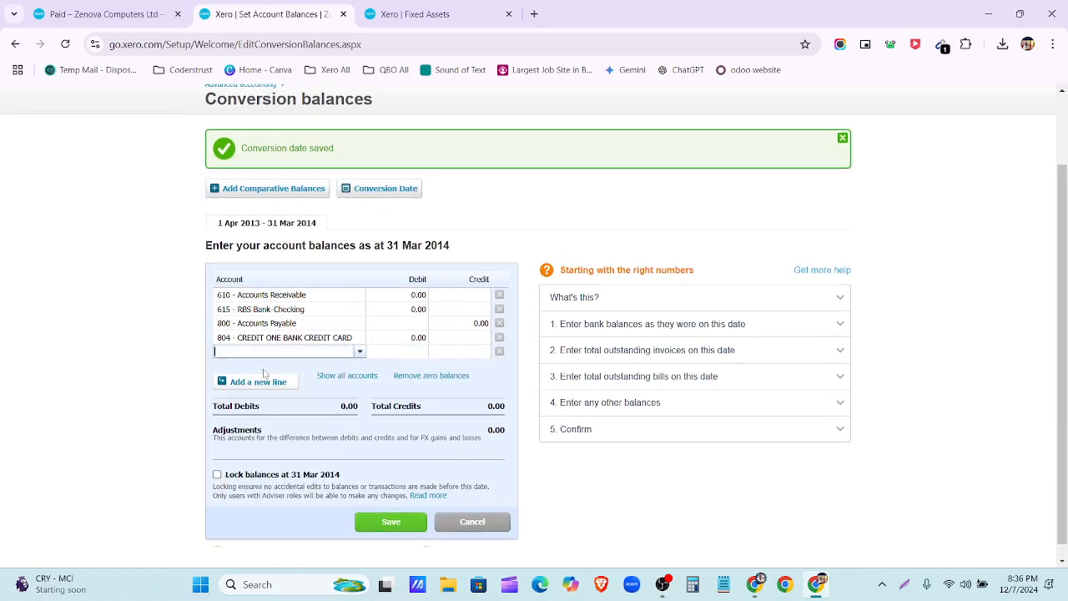
Step: Show every account in the balances form and select the Rates (465) amount
{"action": "left_click", "coordinate": [346, 377]}
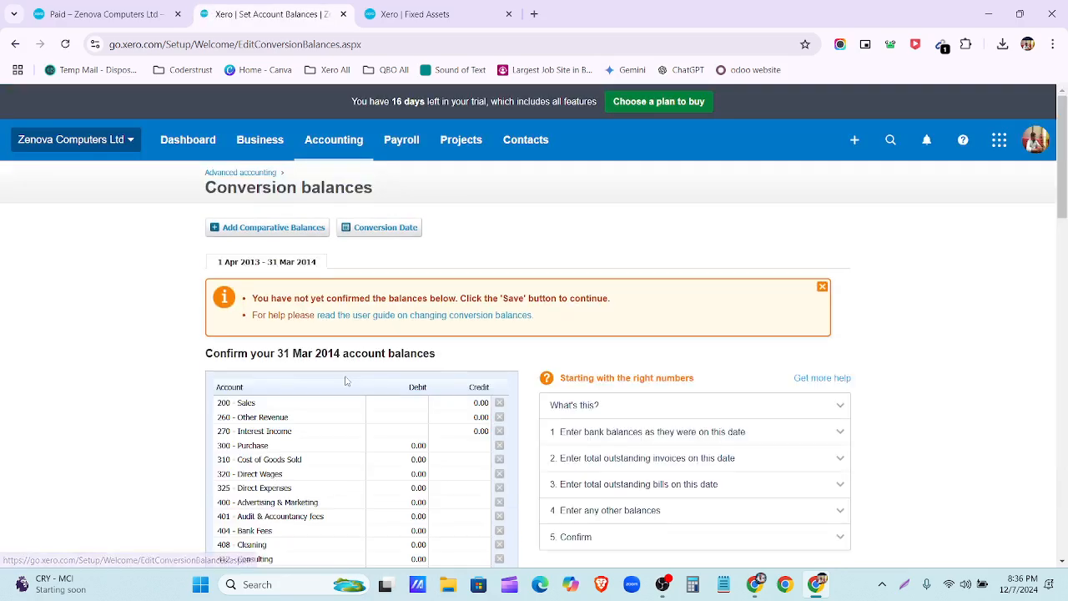
{"action": "scroll", "coordinate": [348, 374], "scroll_direction": "down", "scroll_amount": 2}
{"action": "scroll", "coordinate": [410, 258], "scroll_direction": "down", "scroll_amount": 3}
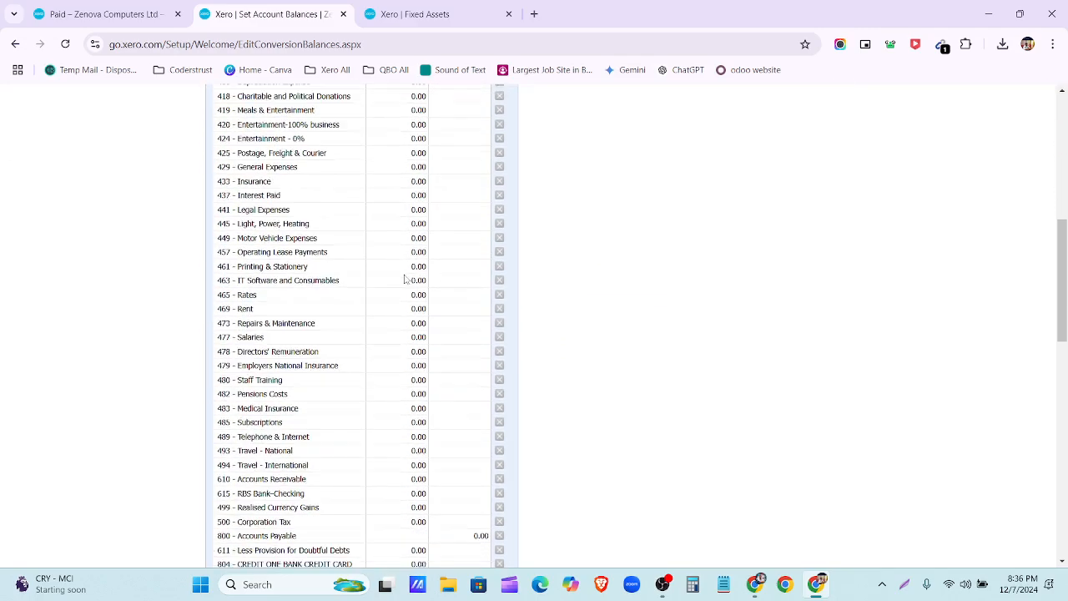
{"action": "scroll", "coordinate": [406, 280], "scroll_direction": "down", "scroll_amount": 10}
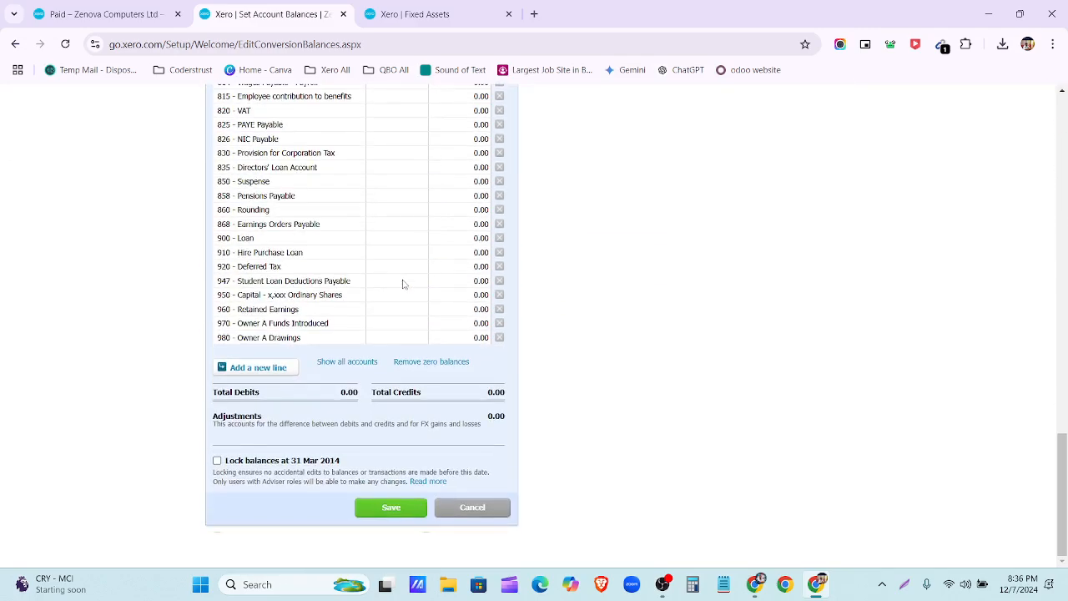
{"action": "scroll", "coordinate": [410, 368], "scroll_direction": "up", "scroll_amount": 1}
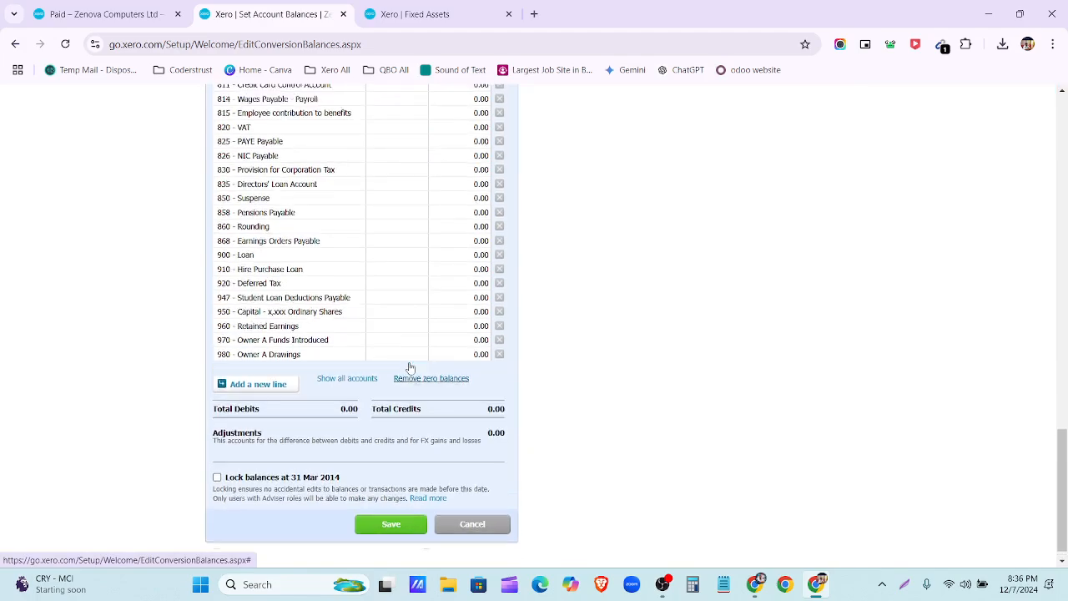
{"action": "scroll", "coordinate": [410, 368], "scroll_direction": "up", "scroll_amount": 8}
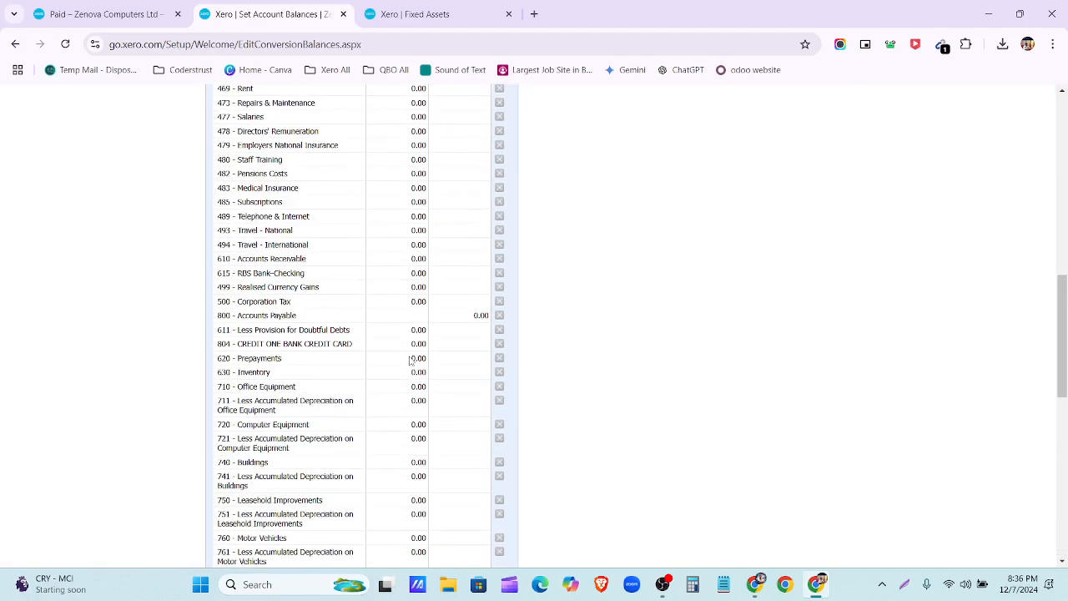
{"action": "scroll", "coordinate": [410, 360], "scroll_direction": "up", "scroll_amount": 2}
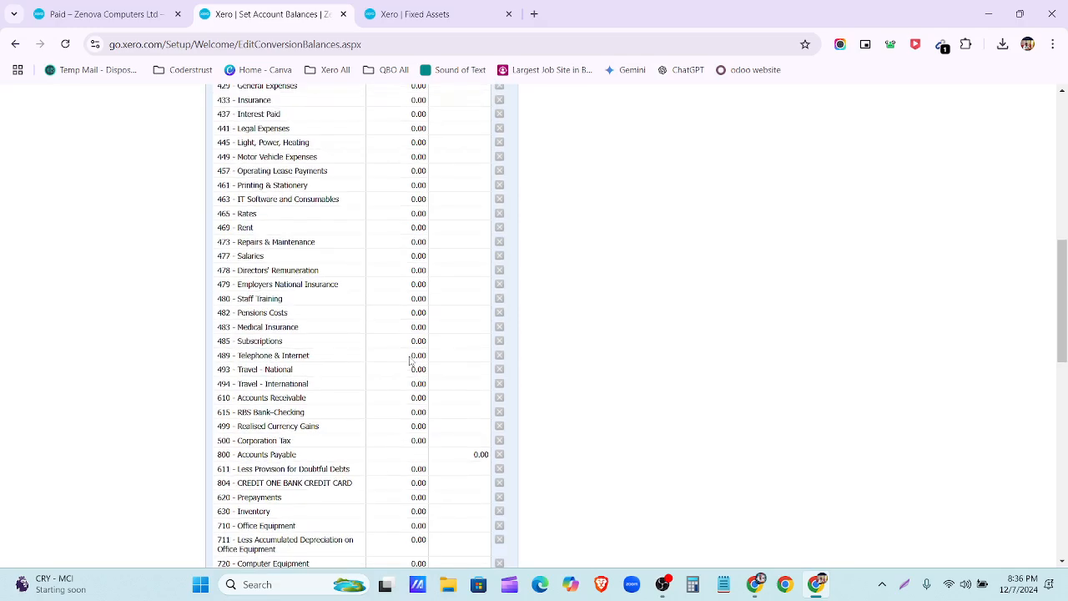
{"action": "scroll", "coordinate": [410, 361], "scroll_direction": "up", "scroll_amount": 2}
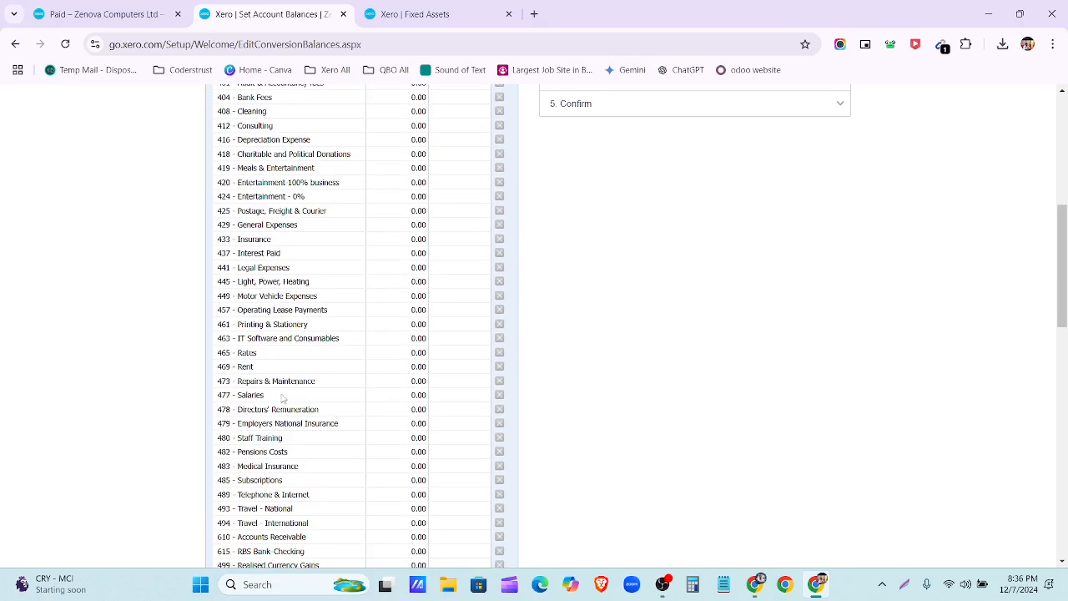
{"action": "left_click", "coordinate": [417, 352]}
Step: Add an empty account row below 980 Owner A Drawings
{"action": "scroll", "coordinate": [400, 334], "scroll_direction": "down", "scroll_amount": 15}
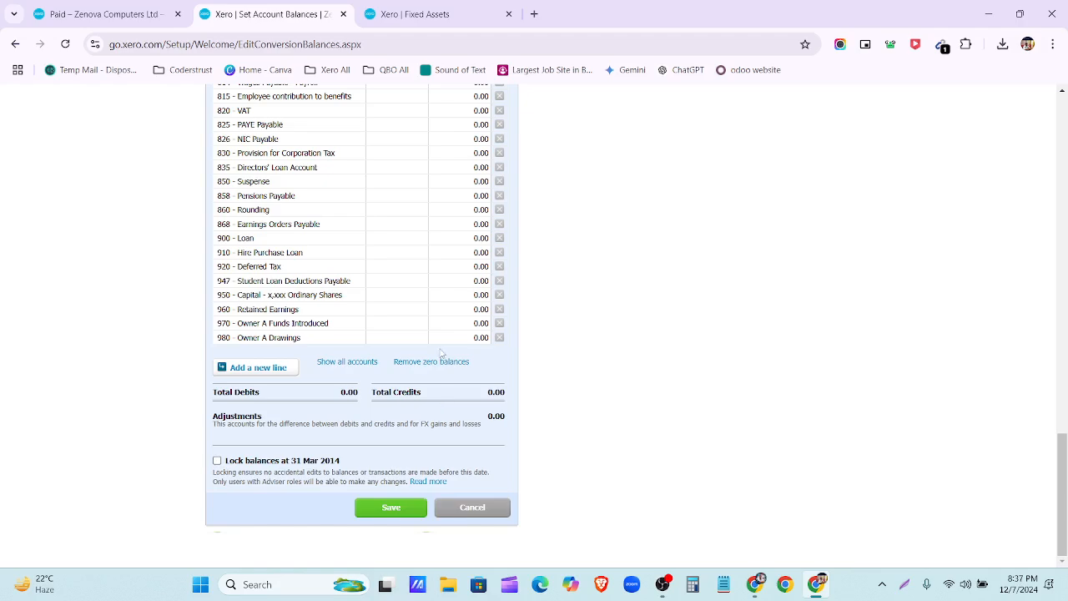
{"action": "left_click", "coordinate": [250, 367]}
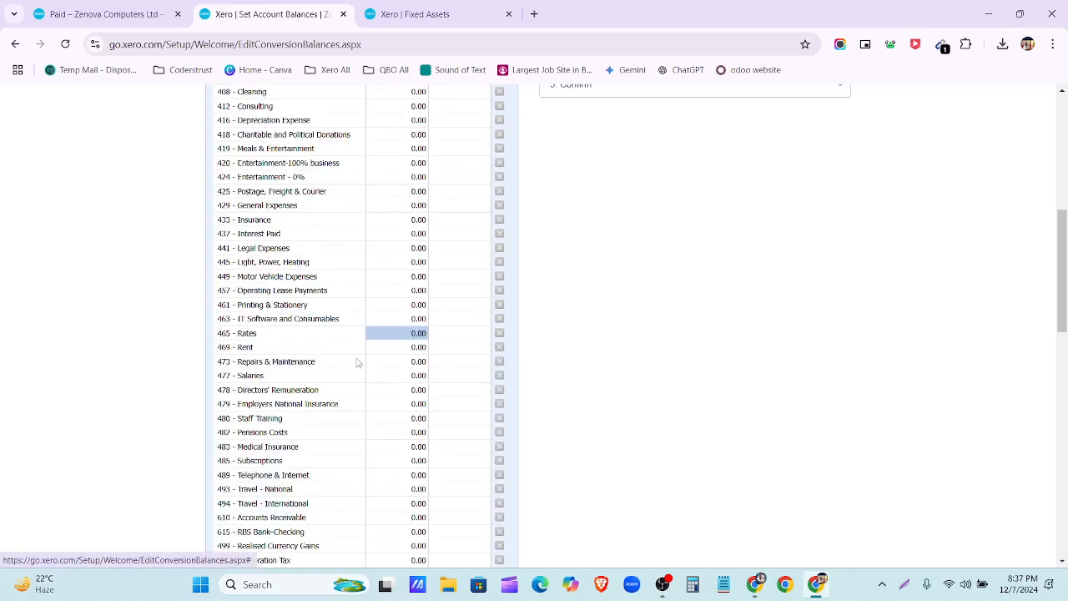
{"action": "scroll", "coordinate": [359, 363], "scroll_direction": "down", "scroll_amount": 12}
{"action": "left_click", "coordinate": [247, 425]}
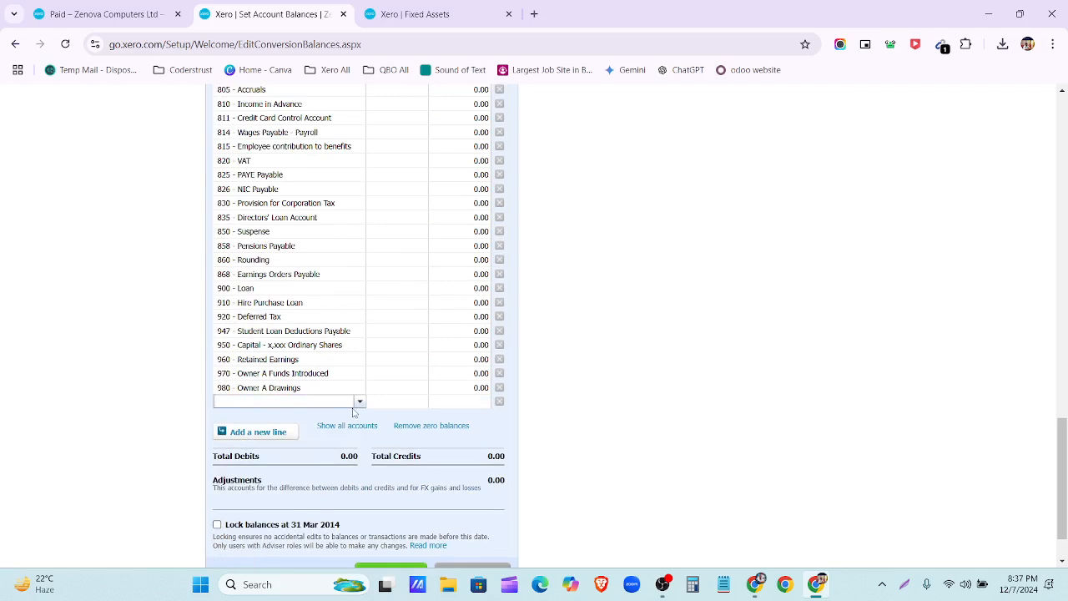
{"action": "scroll", "coordinate": [399, 333], "scroll_direction": "up", "scroll_amount": 15}
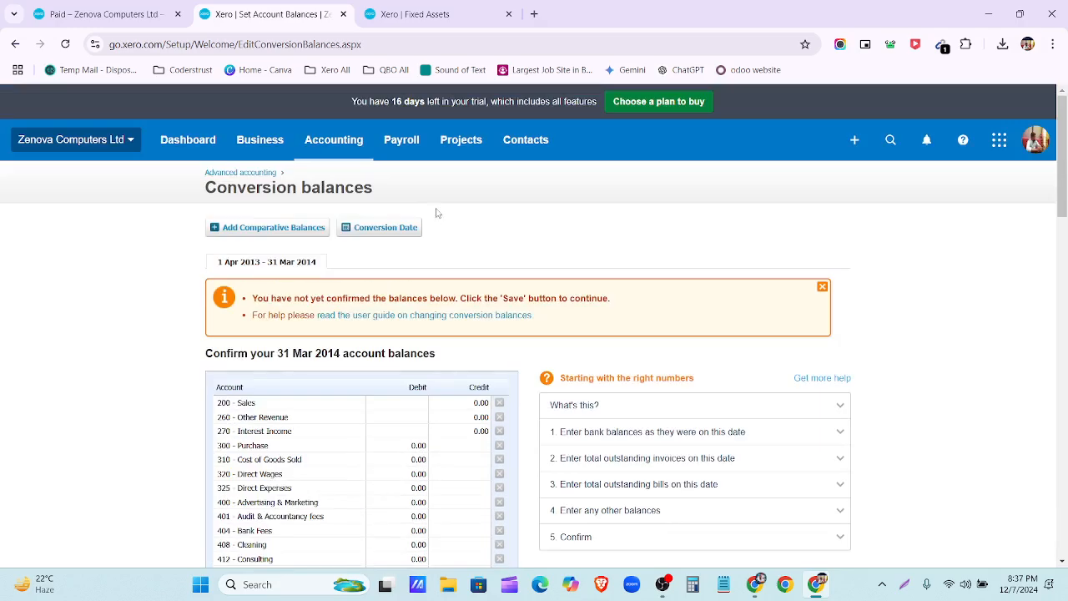
Step: Switch to the Fixed Assets tab and load the updated Fixed assets experience
{"action": "left_click", "coordinate": [409, 8]}
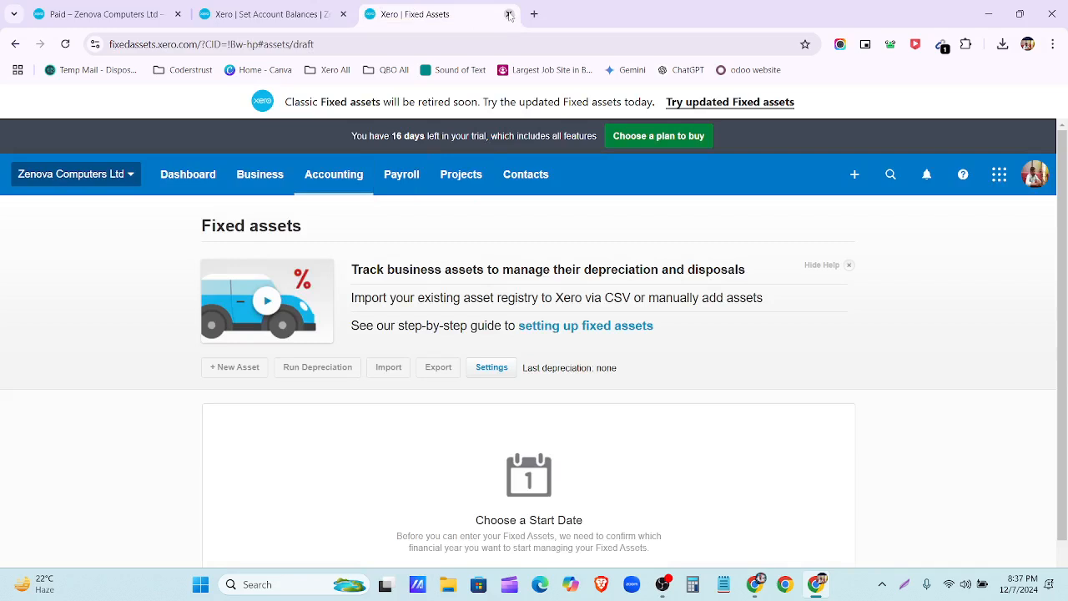
{"action": "left_click", "coordinate": [740, 104]}
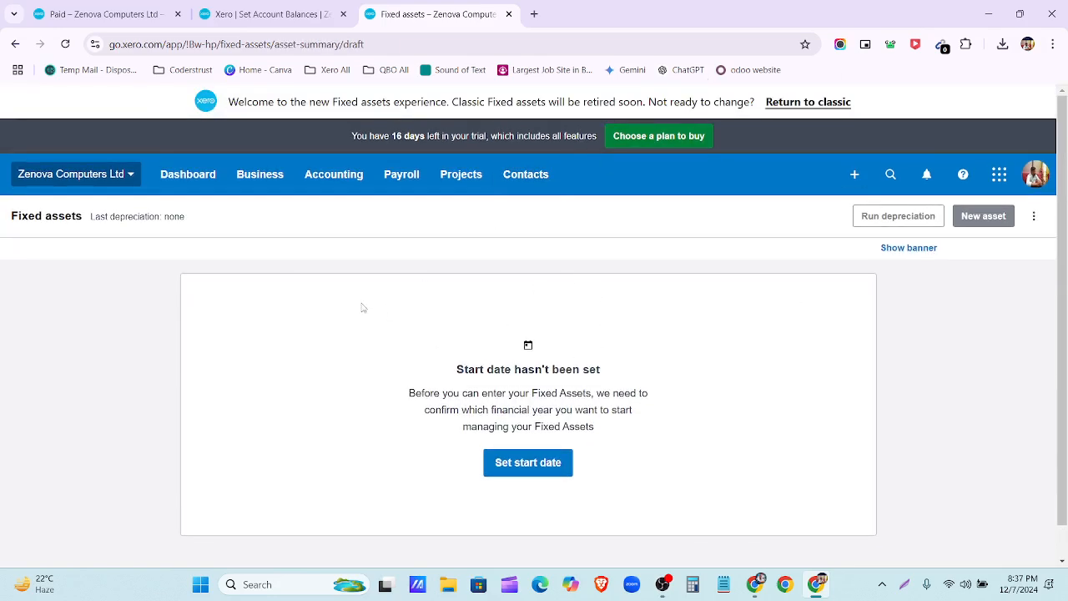
{"action": "left_click", "coordinate": [327, 177]}
{"action": "scroll", "coordinate": [389, 508], "scroll_direction": "down", "scroll_amount": 2}
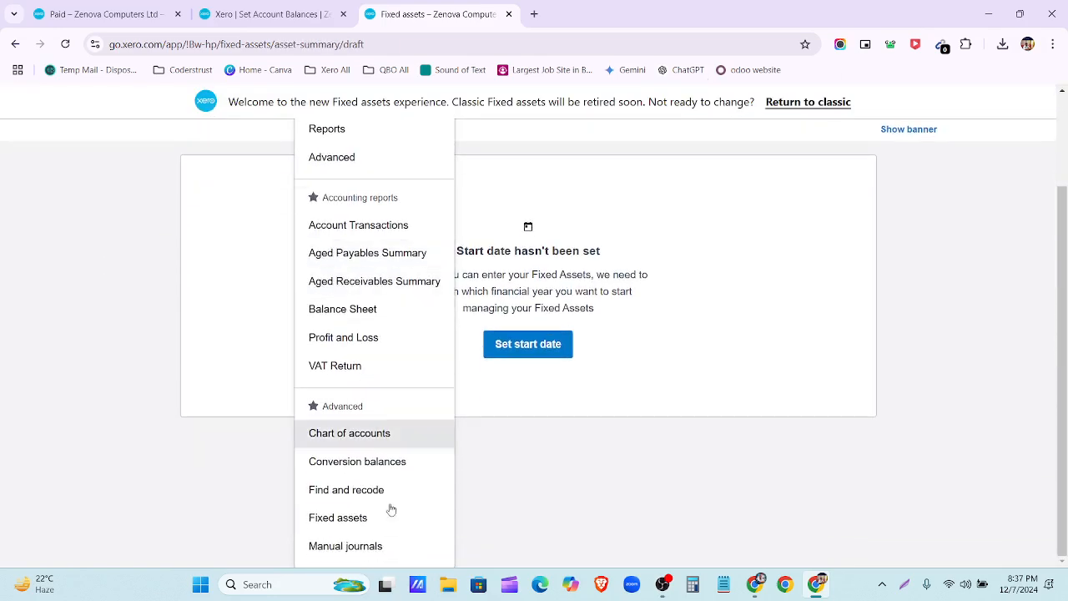
{"action": "scroll", "coordinate": [385, 518], "scroll_direction": "up", "scroll_amount": 2}
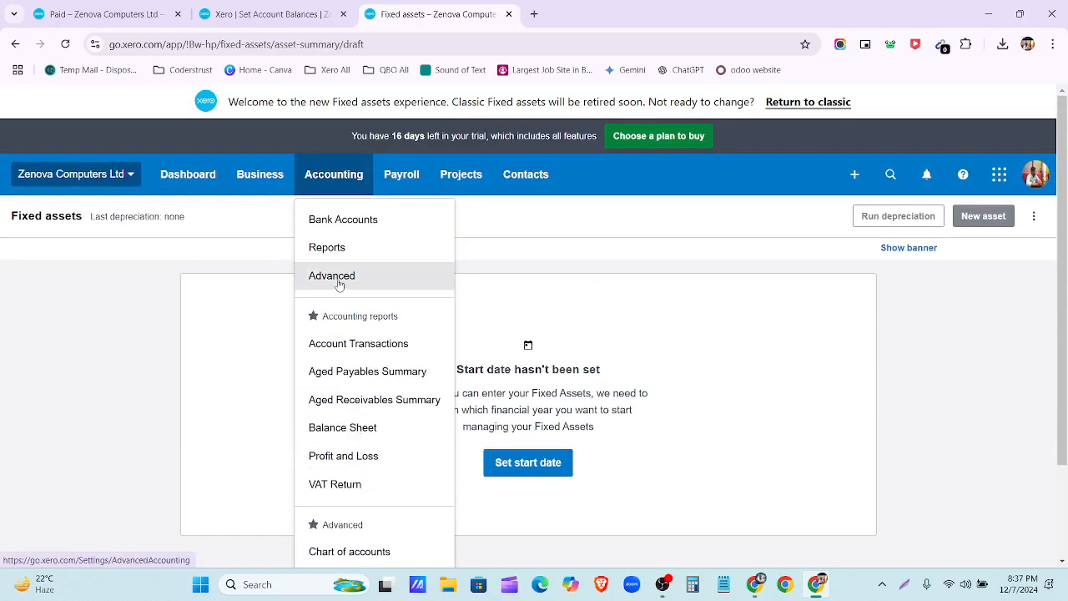
{"action": "left_click", "coordinate": [628, 287]}
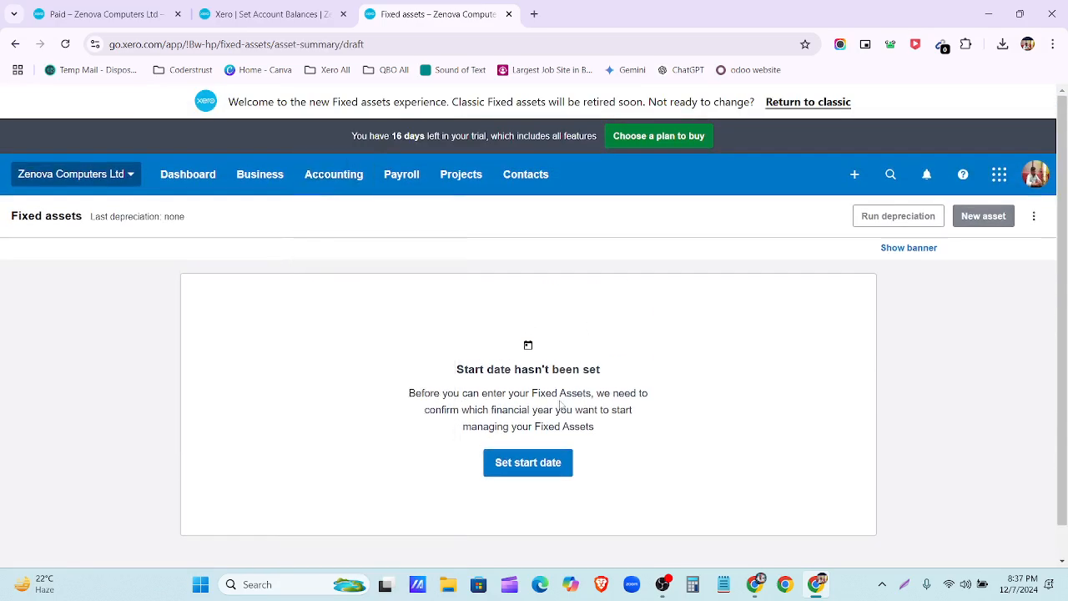
Step: Choose 1 Apr 2014 as the fixed assets start date and save it
{"action": "left_click", "coordinate": [540, 470]}
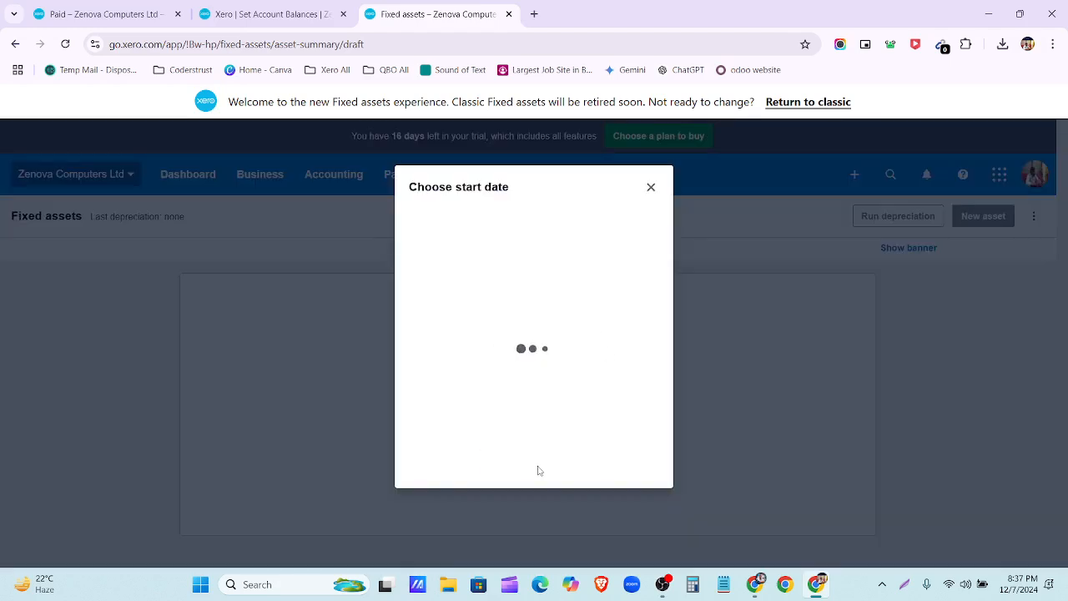
{"action": "left_click", "coordinate": [572, 407]}
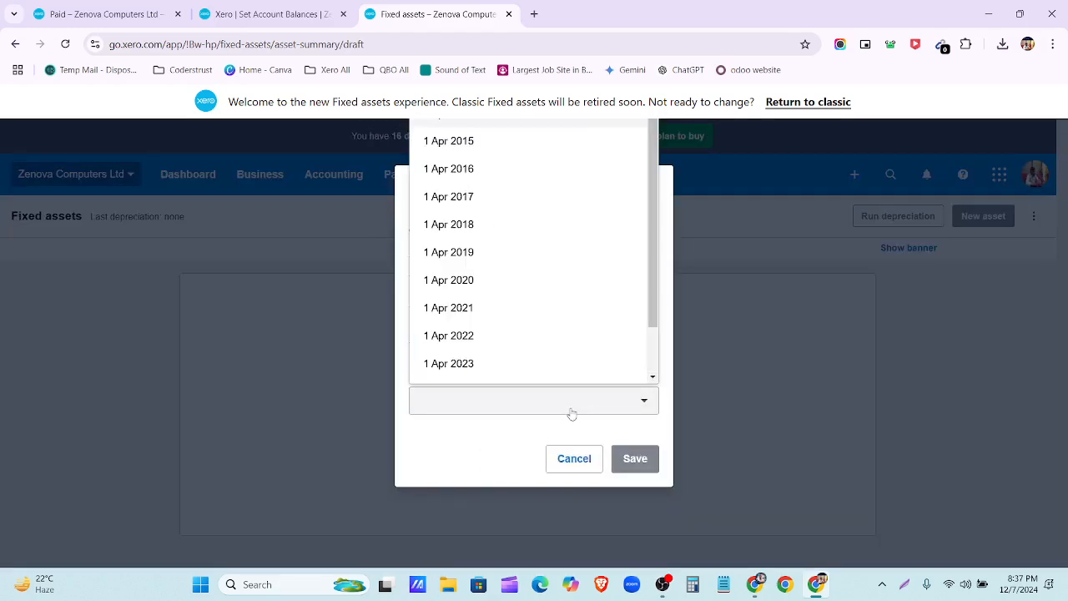
{"action": "scroll", "coordinate": [500, 314], "scroll_direction": "up", "scroll_amount": 1}
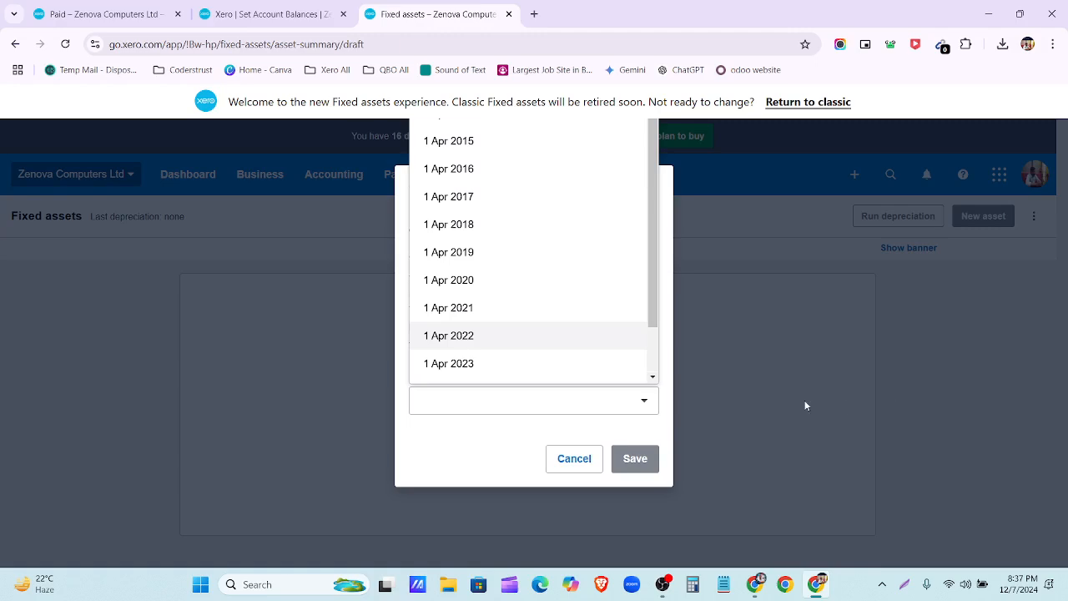
{"action": "key", "text": "ctrl+minus"}
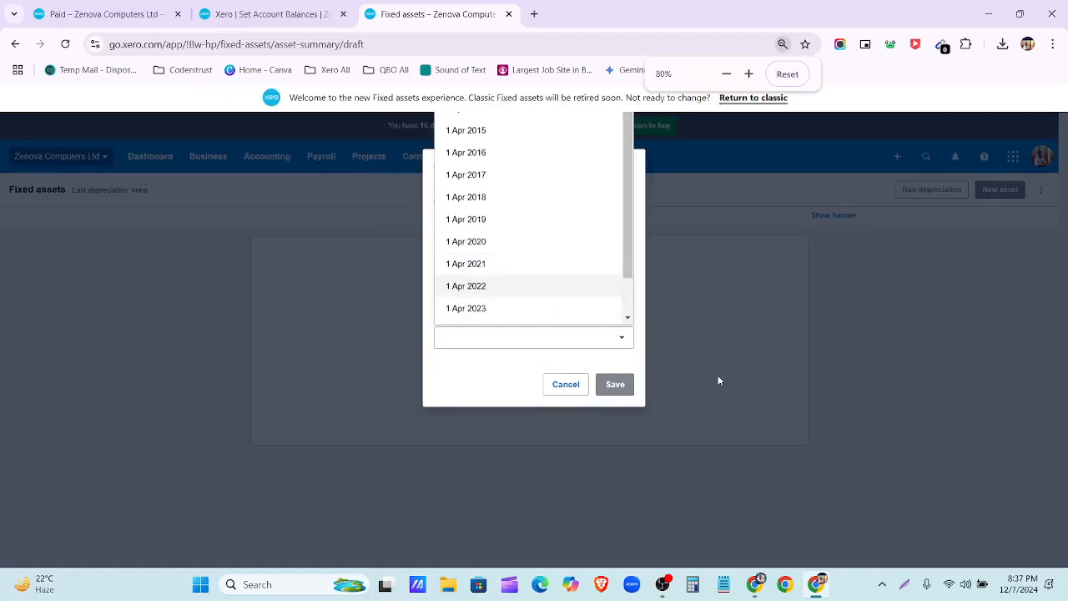
{"action": "key", "text": "ctrl+minus"}
{"action": "key", "text": "ctrl+minus"}
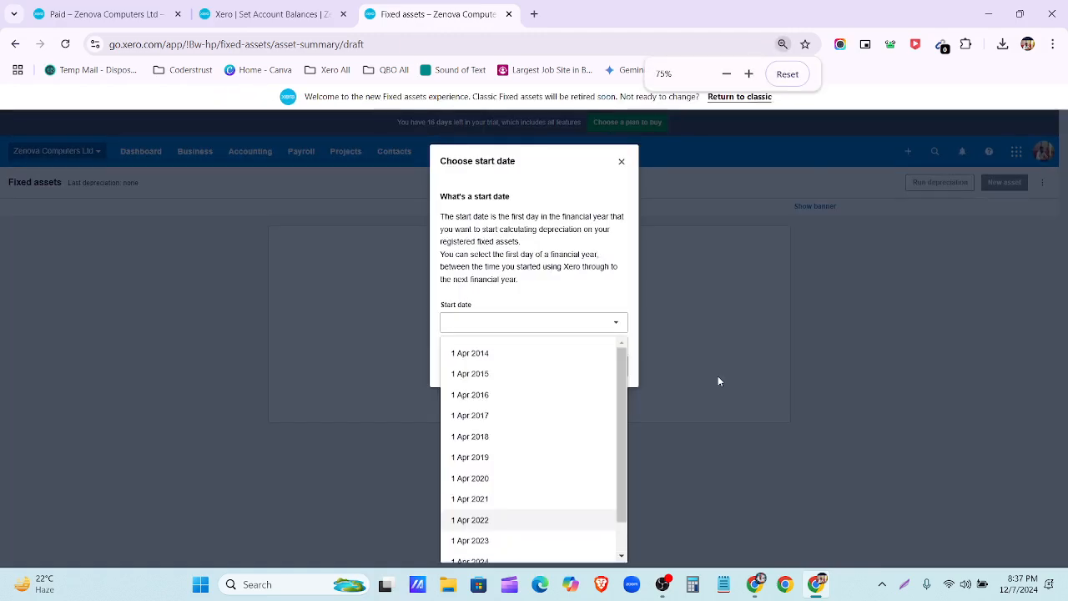
{"action": "left_click", "coordinate": [517, 357]}
{"action": "left_click", "coordinate": [754, 584]}
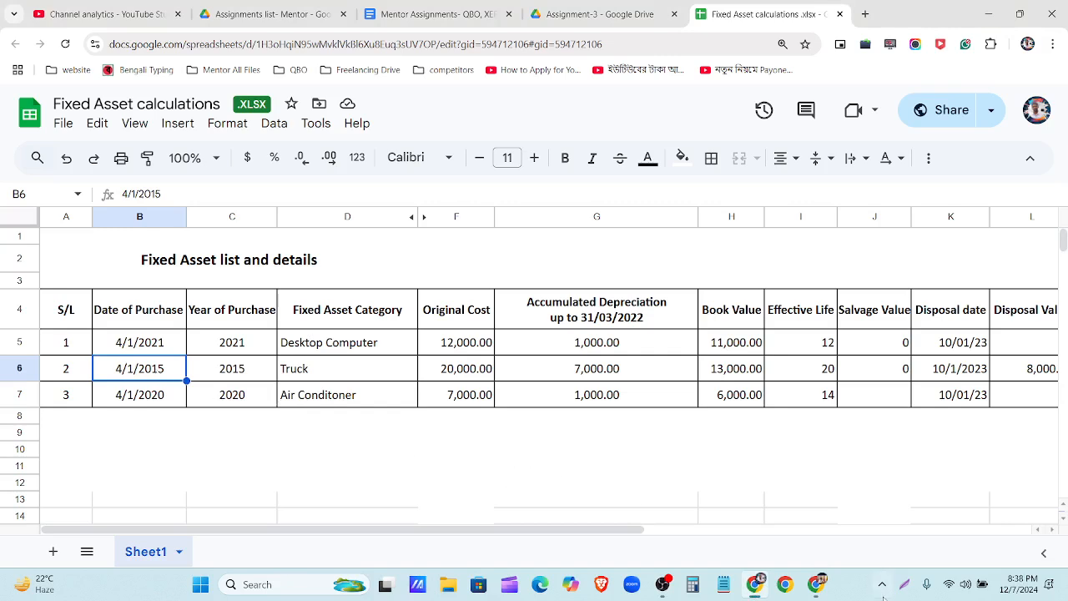
{"action": "left_click", "coordinate": [815, 585]}
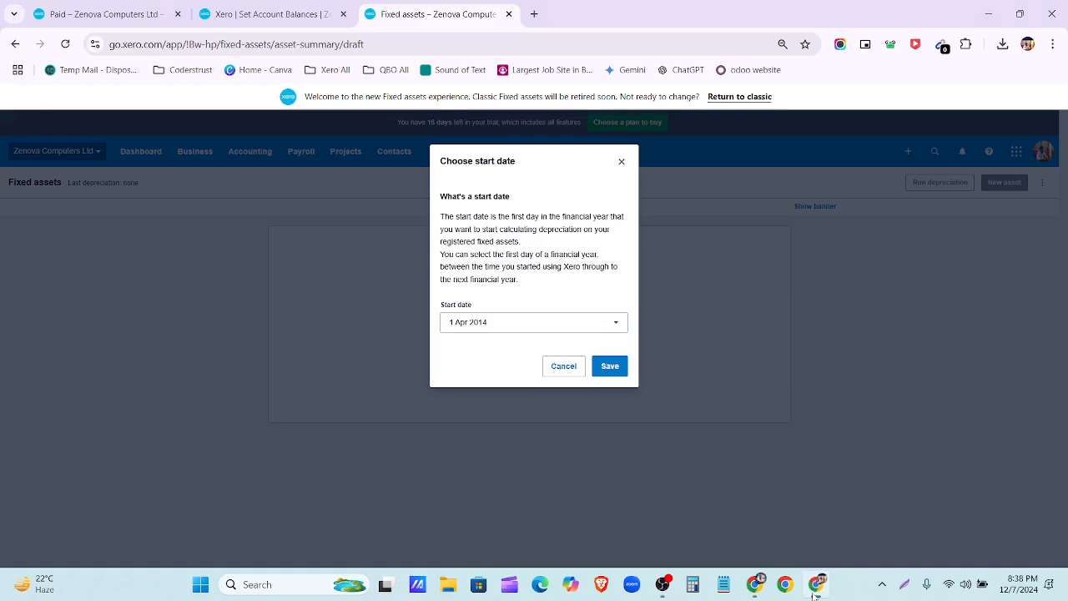
{"action": "left_click", "coordinate": [610, 368]}
{"action": "key", "text": "ctrl+plus"}
{"action": "key", "text": "ctrl+plus"}
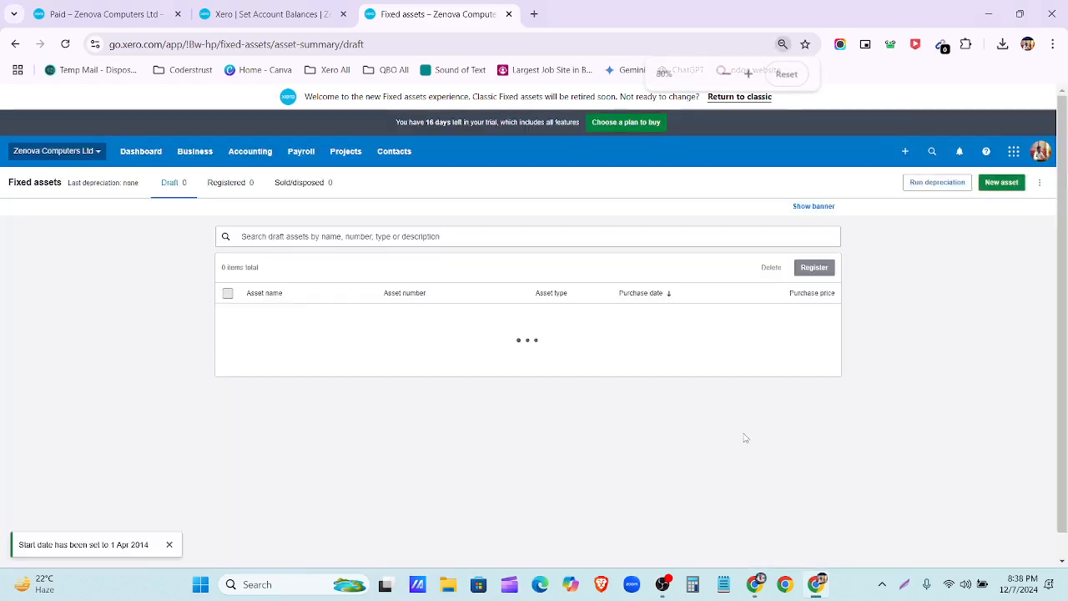
{"action": "key", "text": "ctrl+minus"}
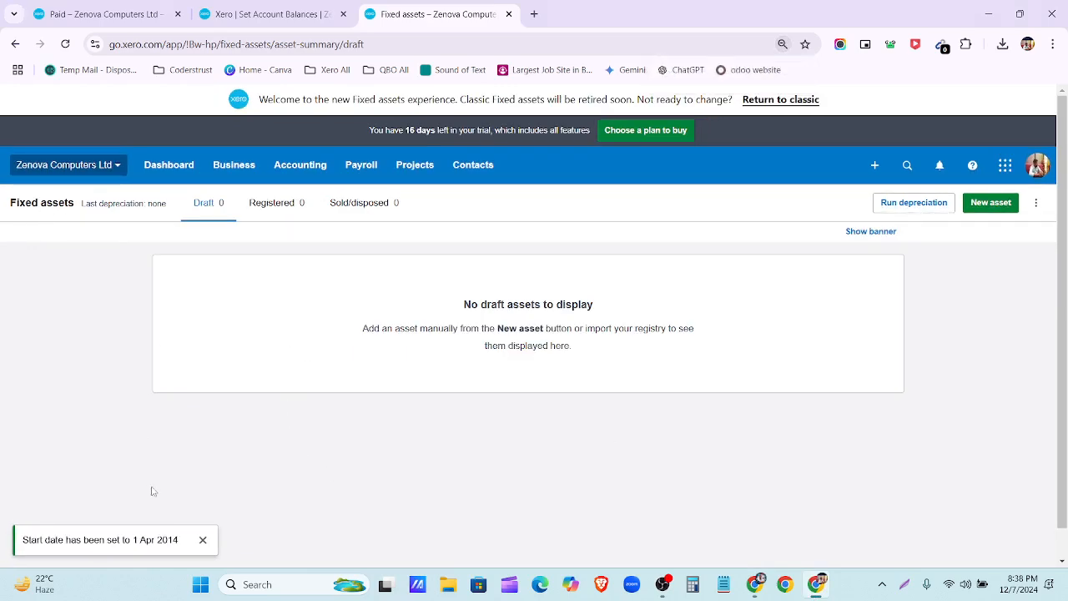
Step: Start a new fixed asset and name it 'Truck' after checking the spreadsheet
{"action": "left_click", "coordinate": [204, 541]}
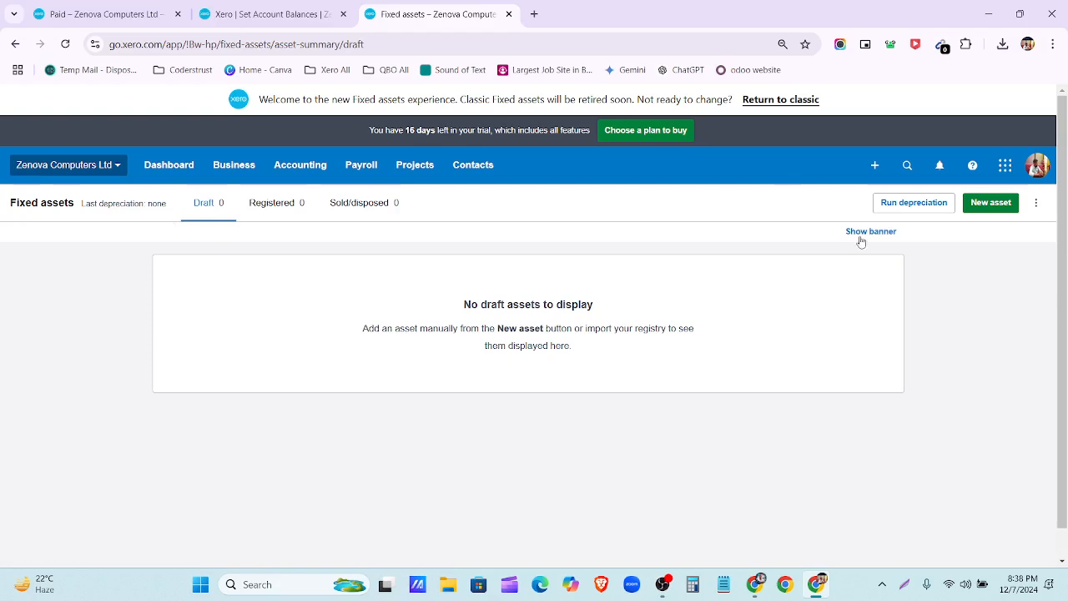
{"action": "left_click", "coordinate": [995, 209]}
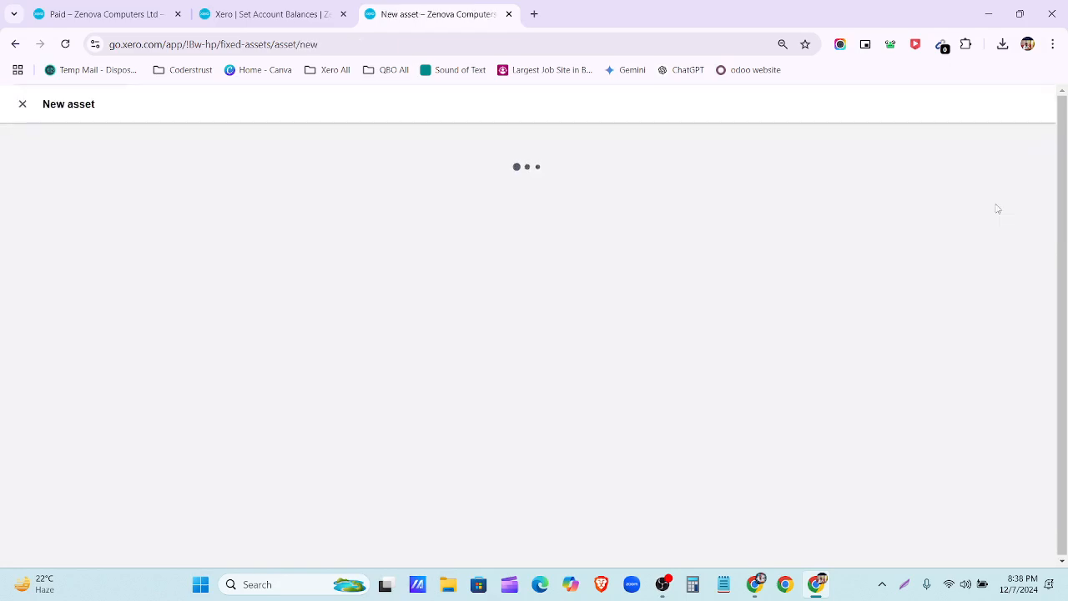
{"action": "scroll", "coordinate": [740, 340], "scroll_direction": "down", "scroll_amount": 2}
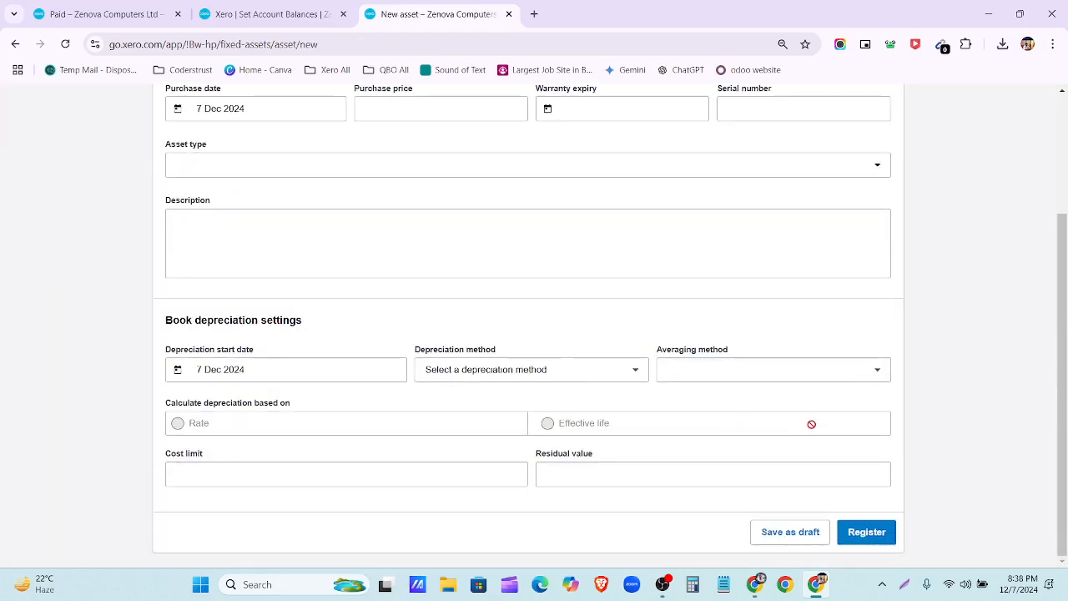
{"action": "scroll", "coordinate": [691, 339], "scroll_direction": "up", "scroll_amount": 2}
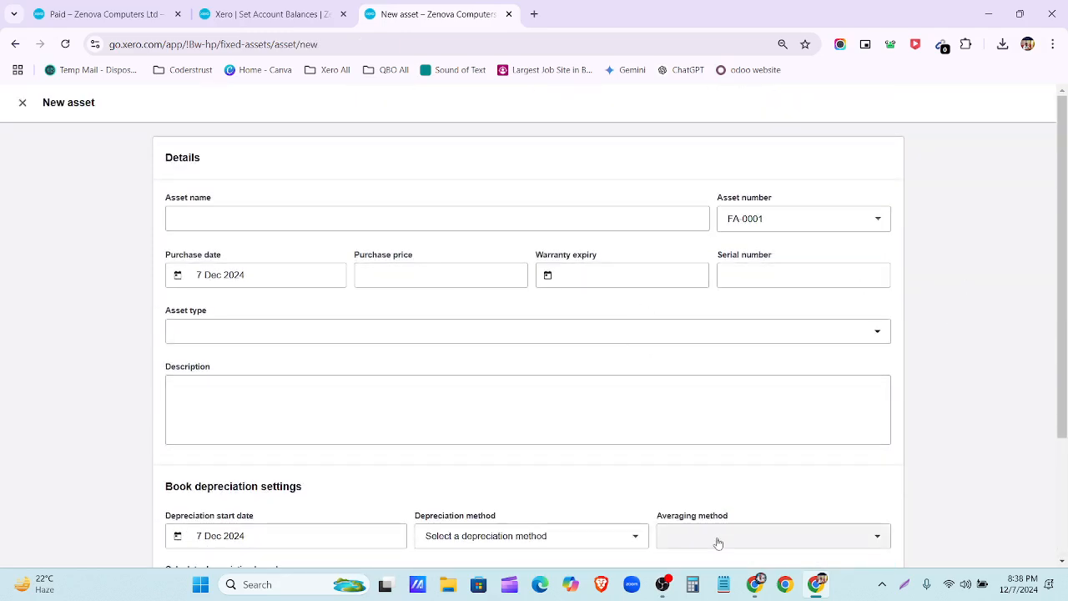
{"action": "left_click", "coordinate": [754, 584]}
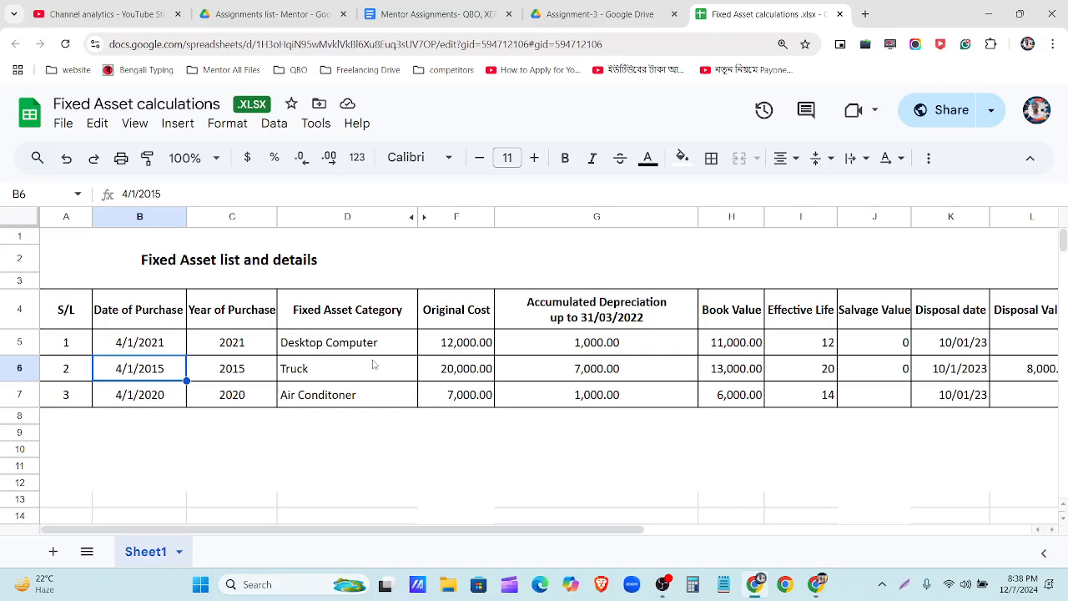
{"action": "left_click", "coordinate": [331, 377]}
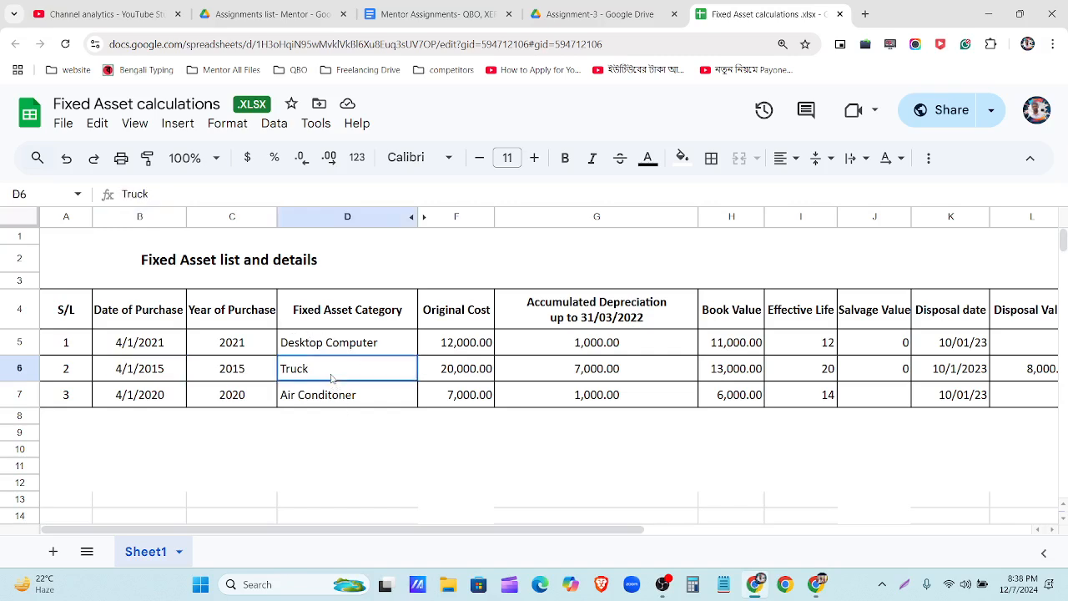
{"action": "left_click", "coordinate": [815, 585]}
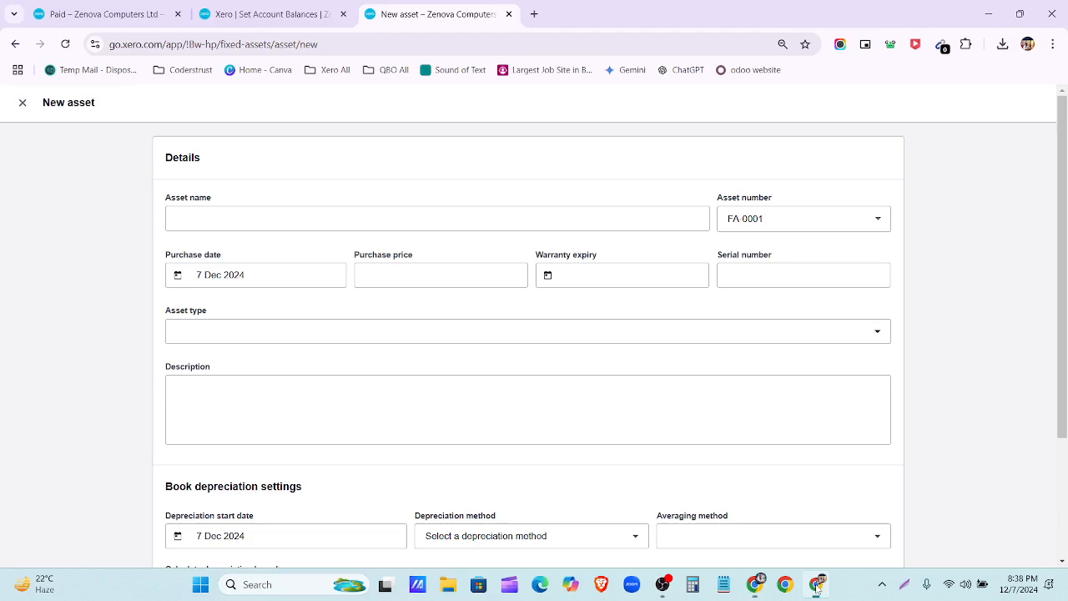
{"action": "left_click", "coordinate": [204, 219]}
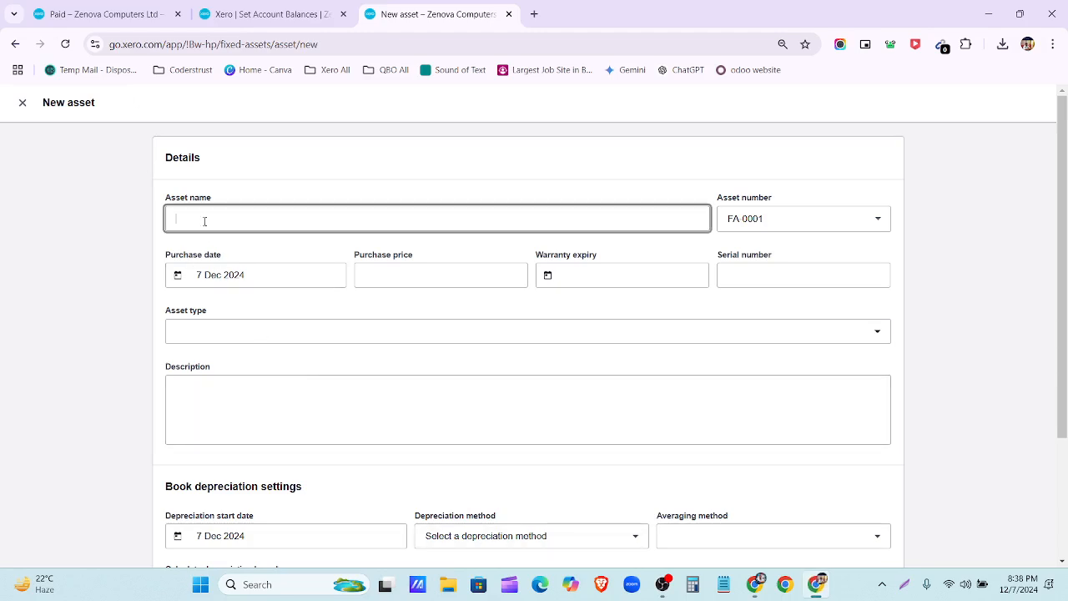
{"action": "type", "text": "Truck"}
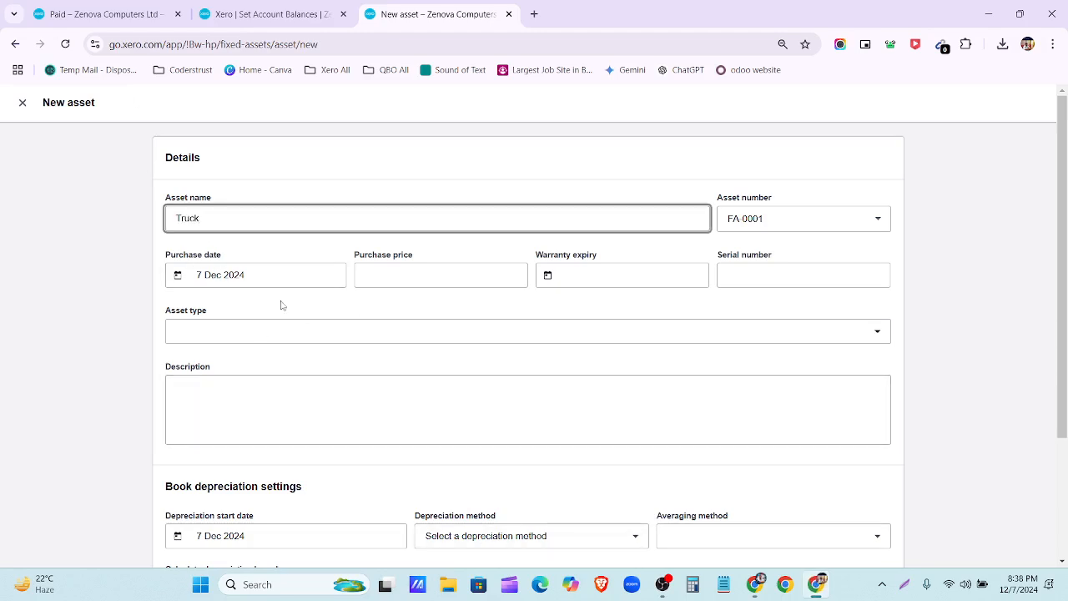
Step: Set the purchase date to 1 Mar 2015 from the calendar
{"action": "left_click", "coordinate": [284, 275]}
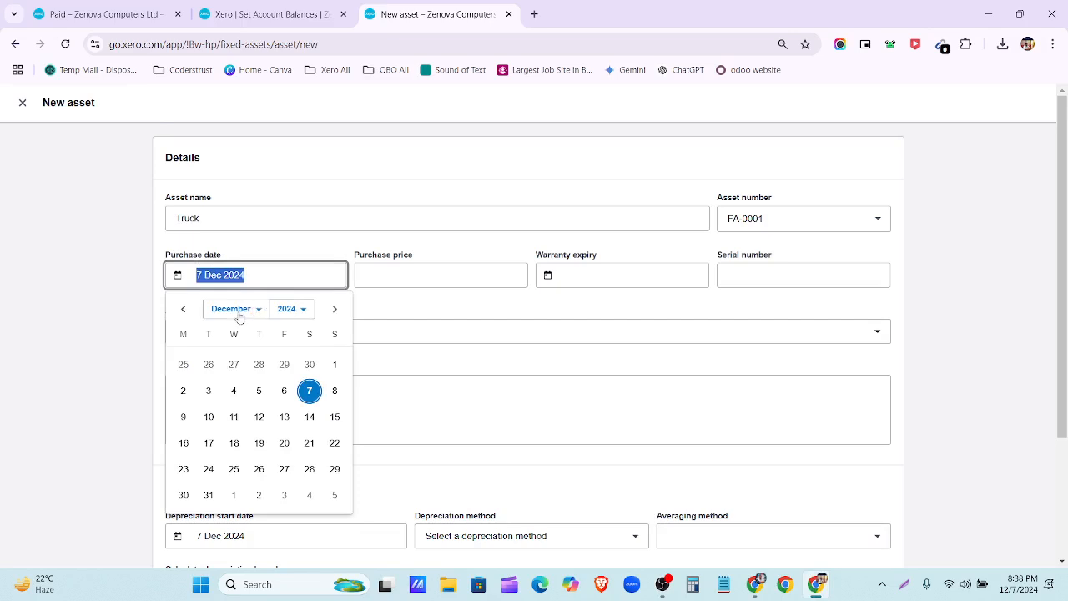
{"action": "left_click", "coordinate": [239, 310]}
{"action": "left_click", "coordinate": [259, 365]}
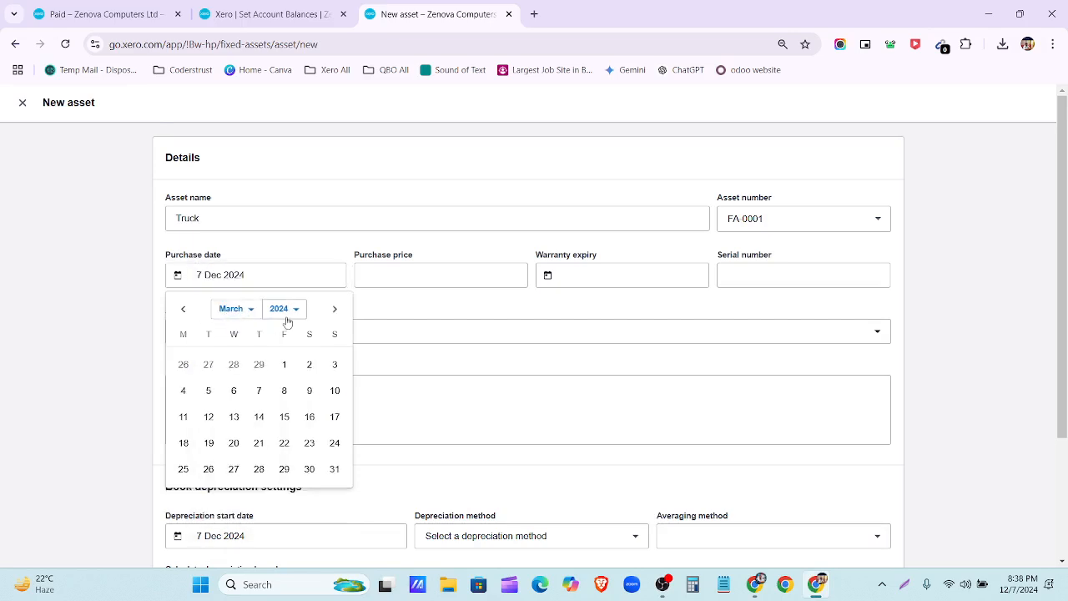
{"action": "left_click", "coordinate": [288, 313]}
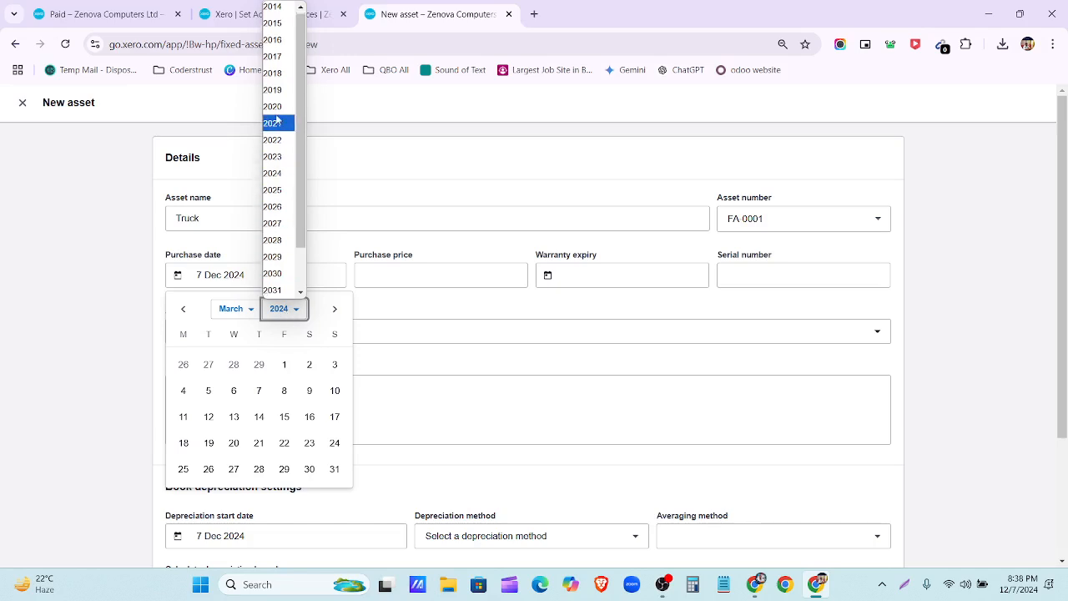
{"action": "left_click", "coordinate": [279, 23]}
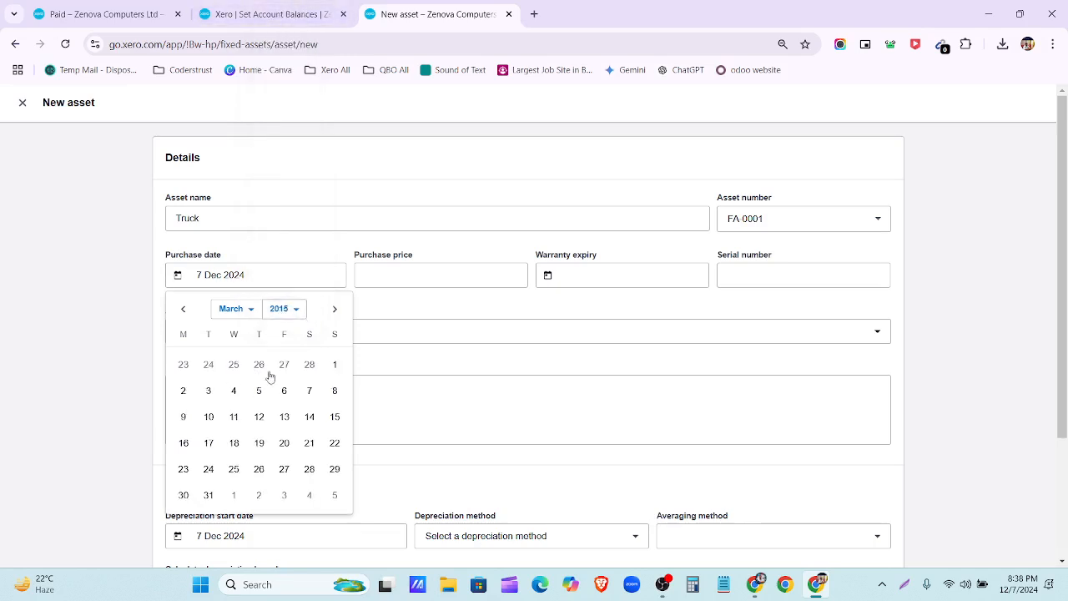
{"action": "left_click", "coordinate": [334, 364]}
{"action": "left_click", "coordinate": [435, 276]}
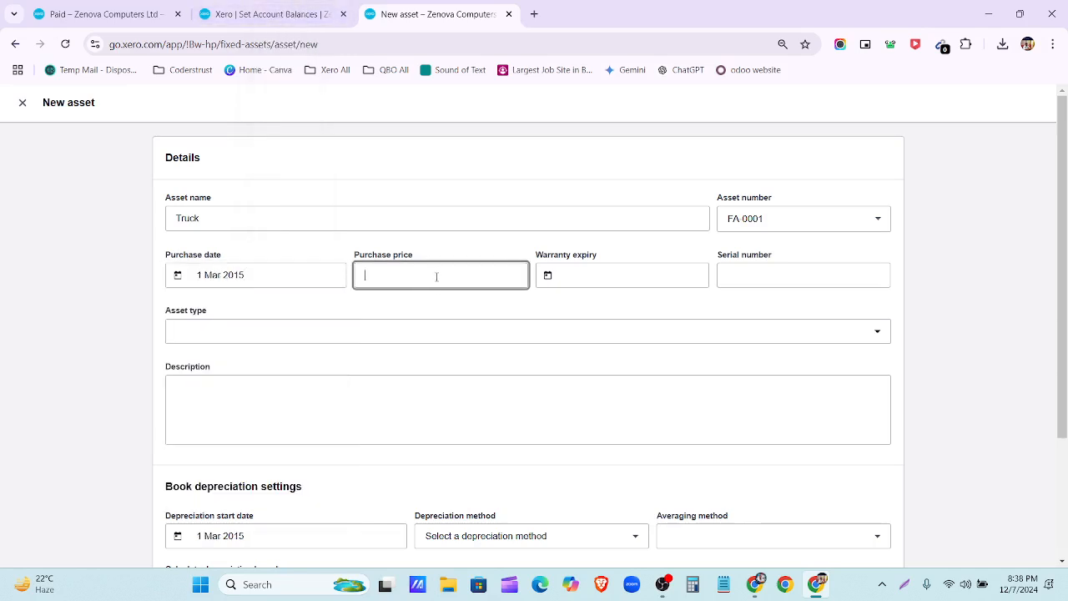
Step: Enter a purchase price of 20000 from the spreadsheet figures
{"action": "left_click", "coordinate": [756, 585]}
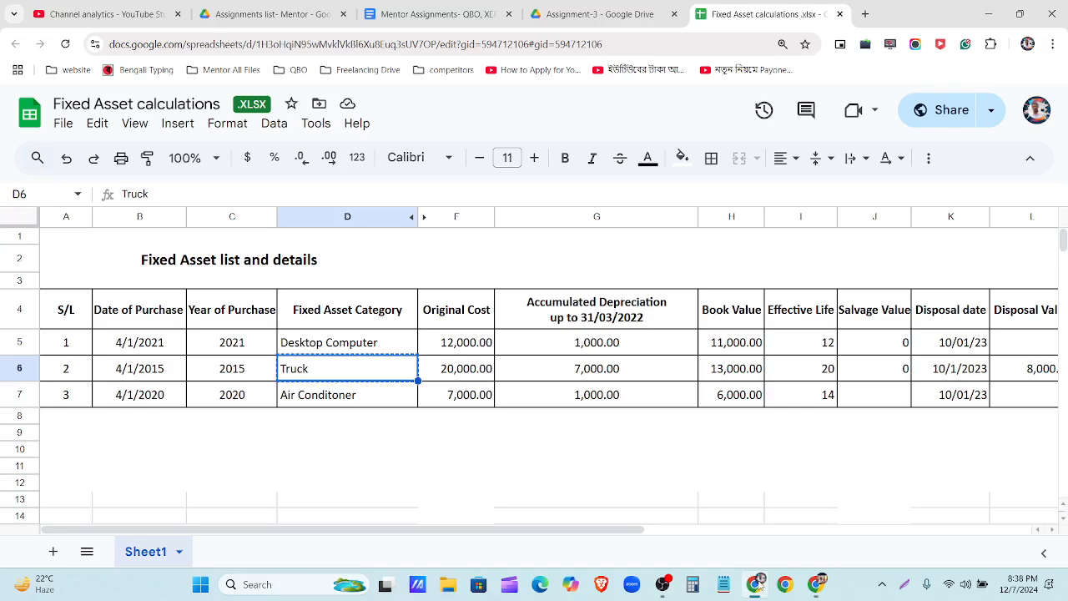
{"action": "left_click", "coordinate": [756, 585]}
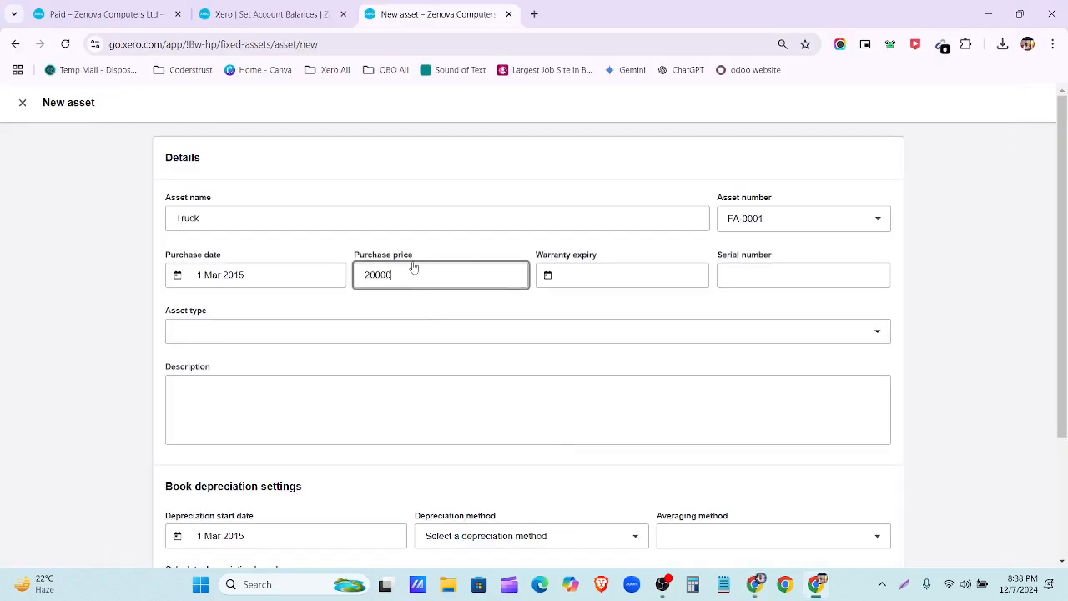
{"action": "left_click", "coordinate": [666, 301]}
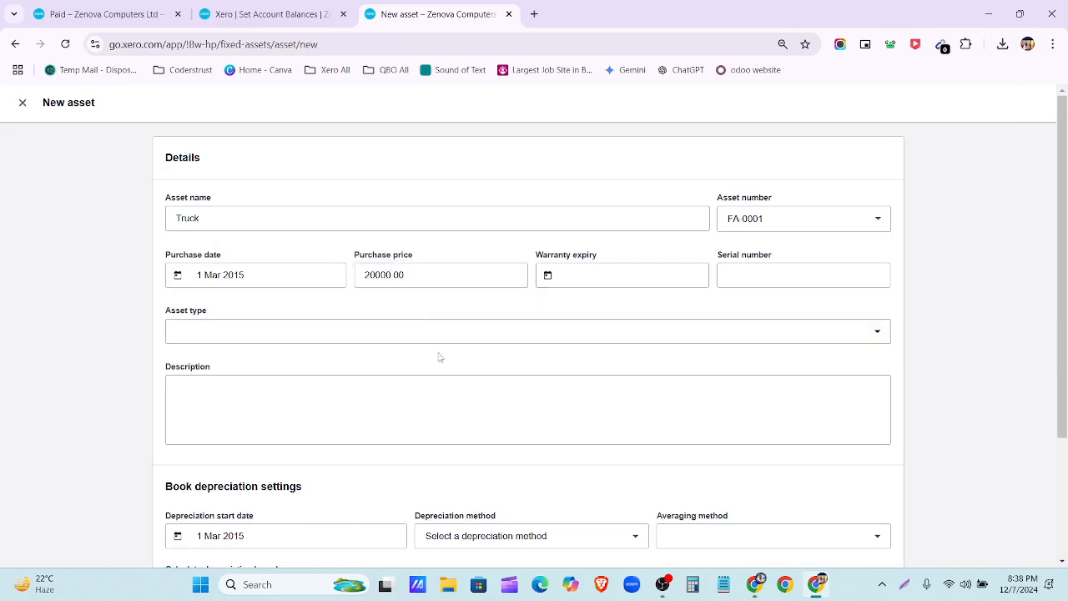
{"action": "scroll", "coordinate": [438, 357], "scroll_direction": "down", "scroll_amount": 1}
{"action": "left_click", "coordinate": [371, 263]}
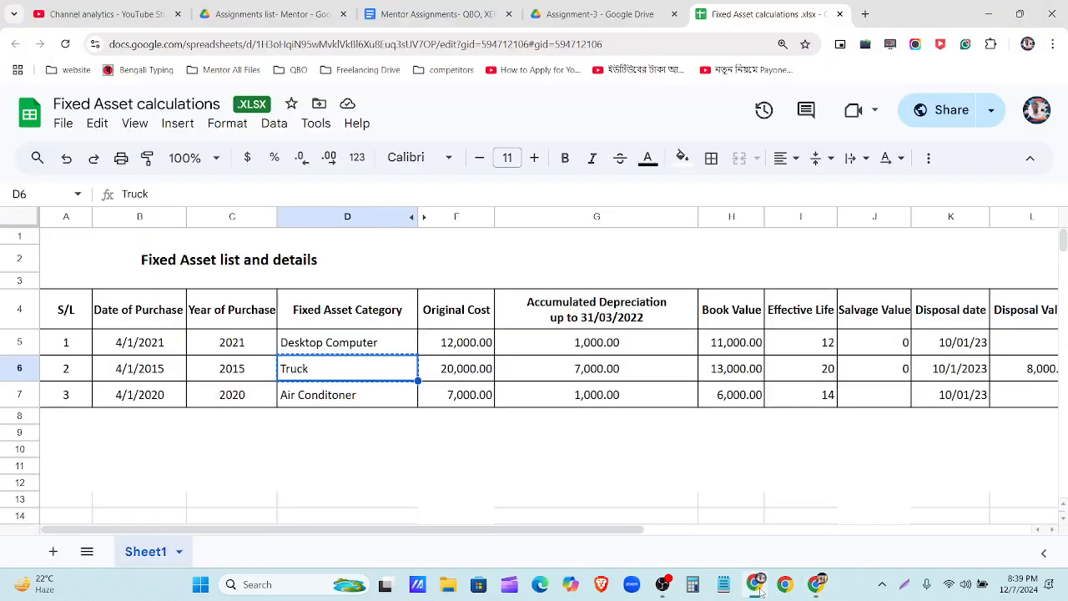
Step: Correct the purchase date to 4 Jan 2015 after rechecking the spreadsheet
{"action": "left_click", "coordinate": [755, 584]}
{"action": "left_click", "coordinate": [755, 584]}
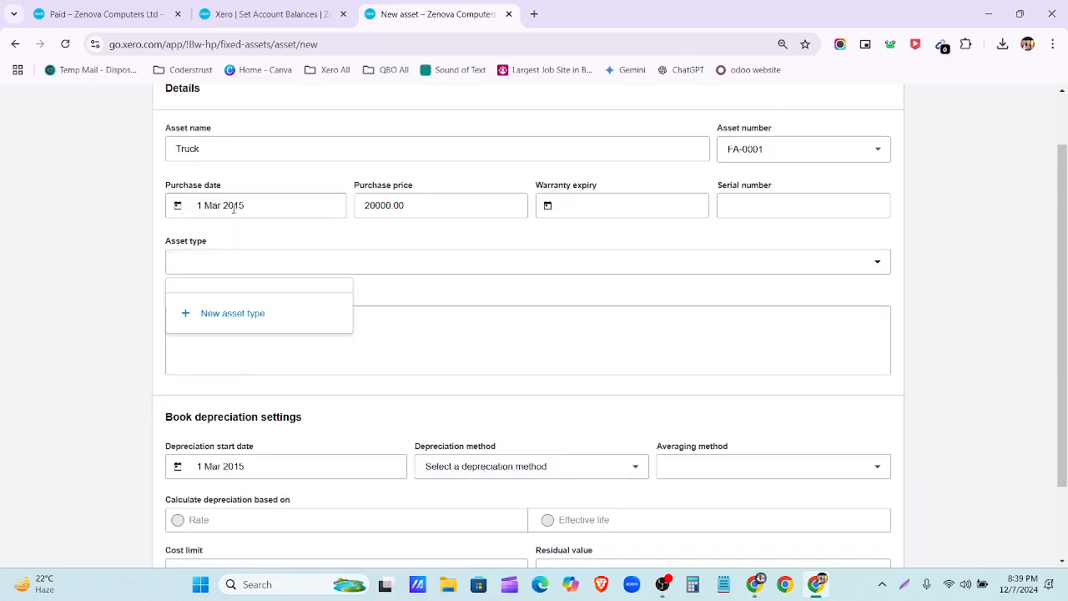
{"action": "left_click", "coordinate": [264, 201]}
{"action": "left_click", "coordinate": [238, 243]}
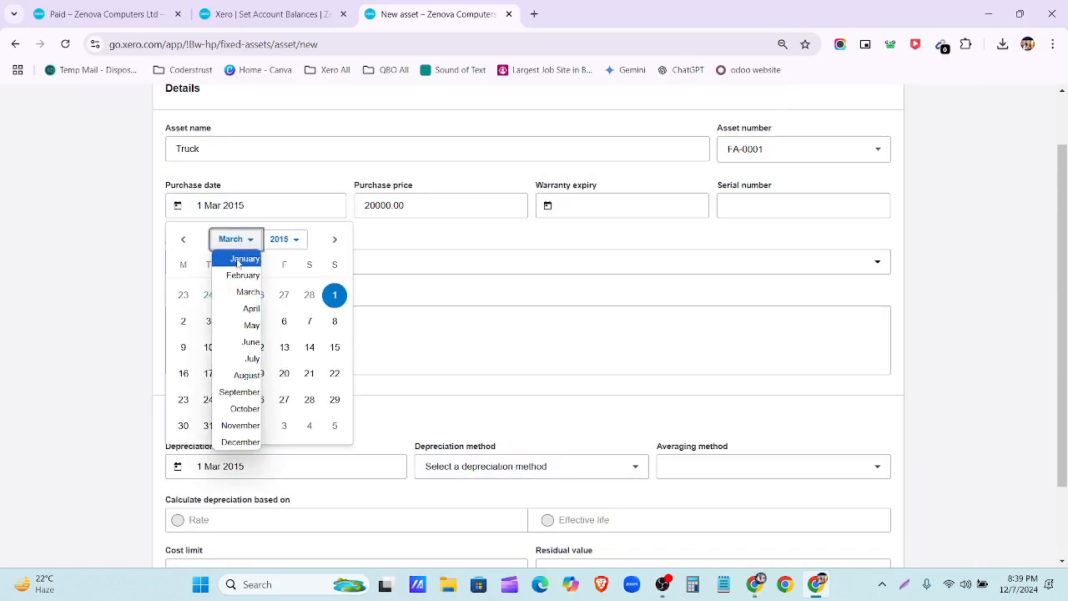
{"action": "left_click", "coordinate": [238, 260]}
{"action": "left_click", "coordinate": [335, 295]}
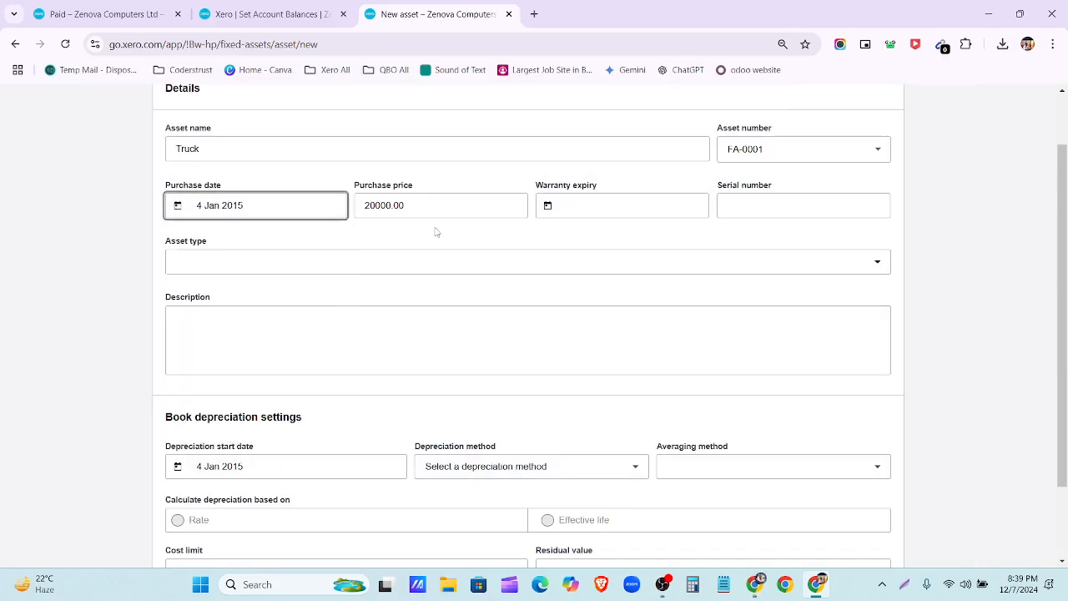
{"action": "left_click", "coordinate": [295, 271]}
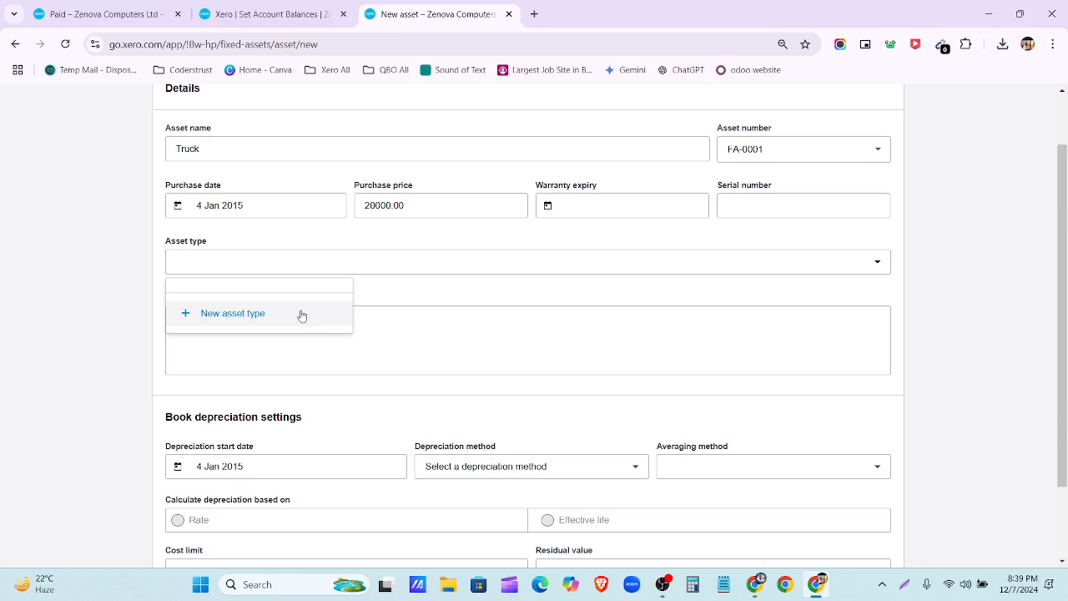
{"action": "left_click", "coordinate": [251, 322]}
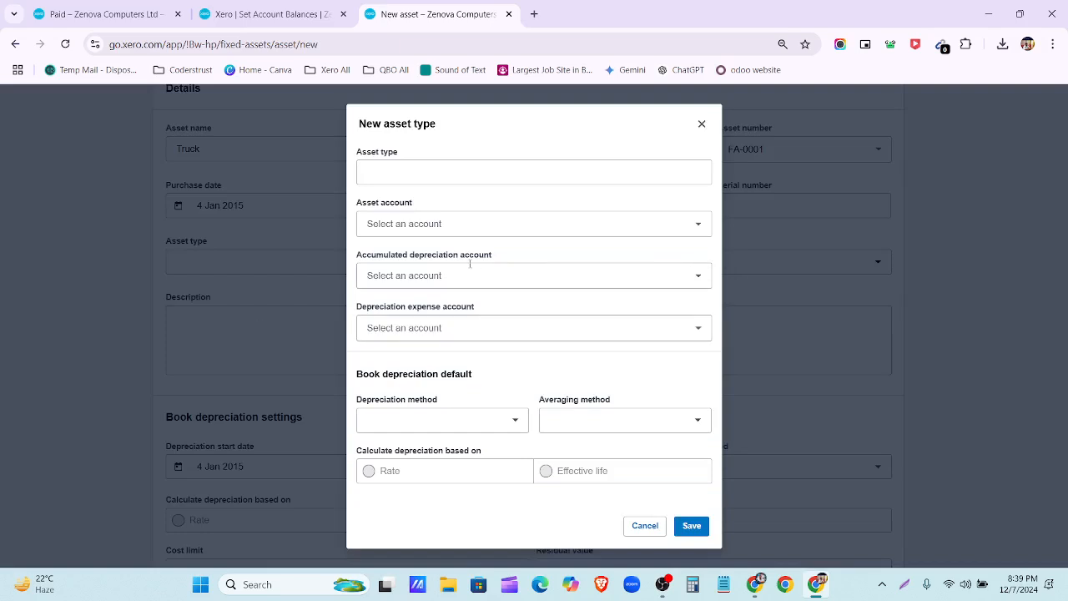
{"action": "left_click", "coordinate": [412, 171]}
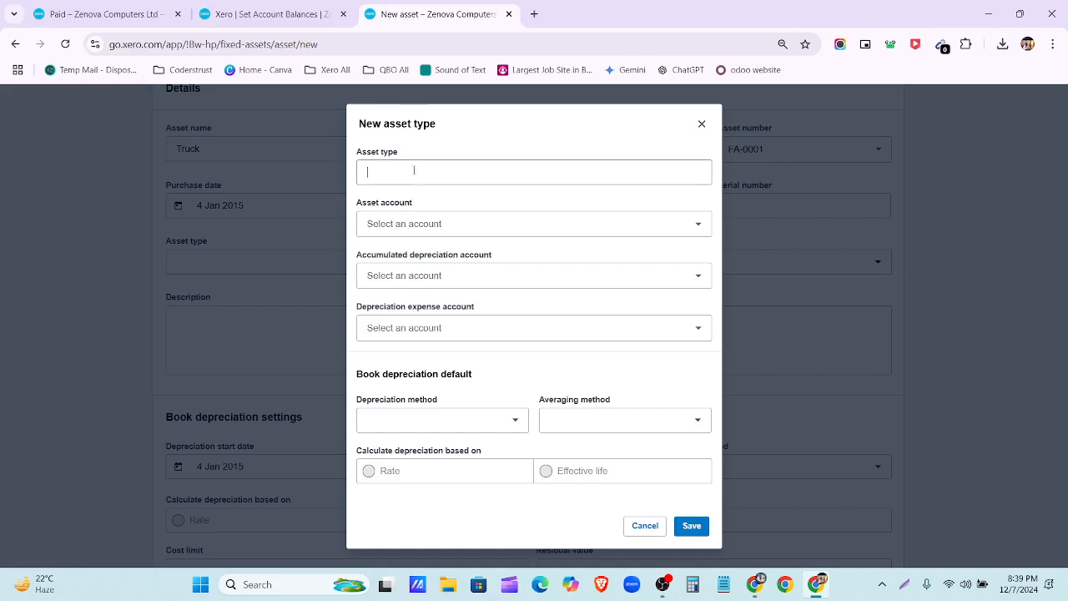
{"action": "left_click", "coordinate": [427, 237]}
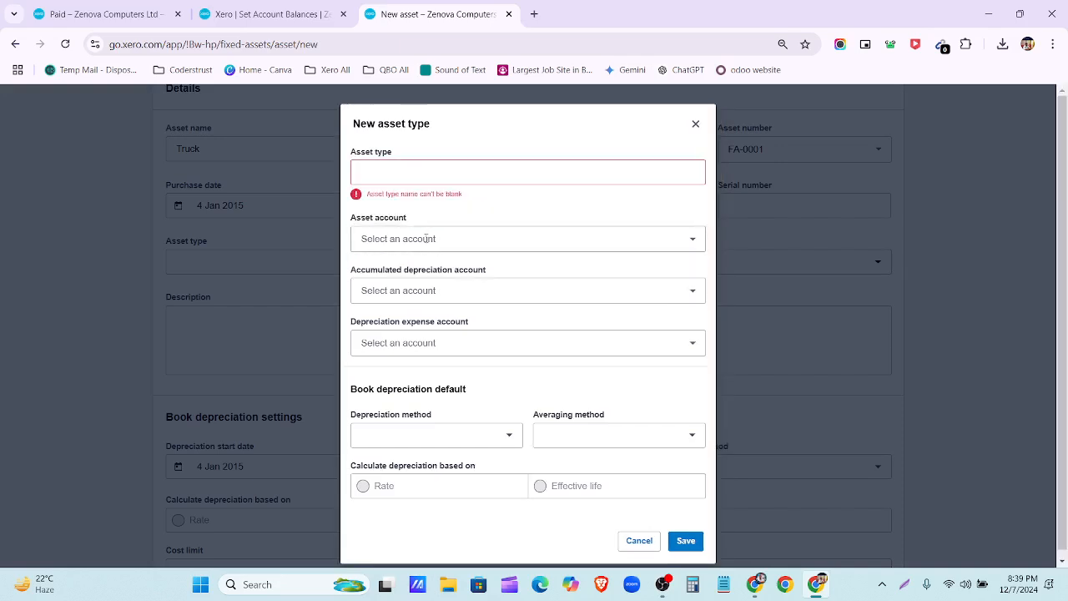
{"action": "left_click", "coordinate": [427, 238]}
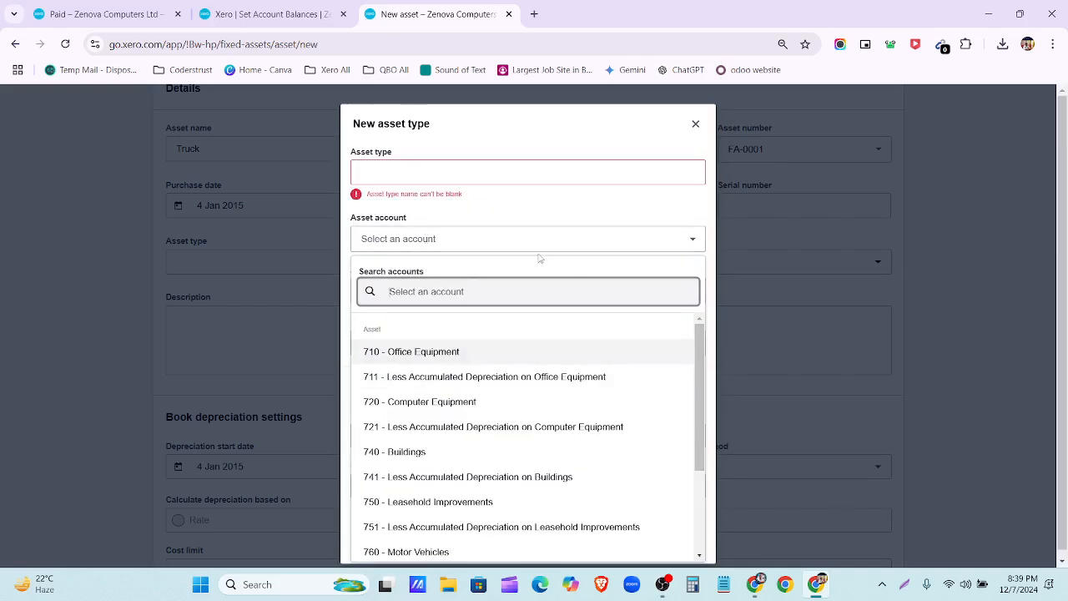
{"action": "left_click", "coordinate": [715, 257]}
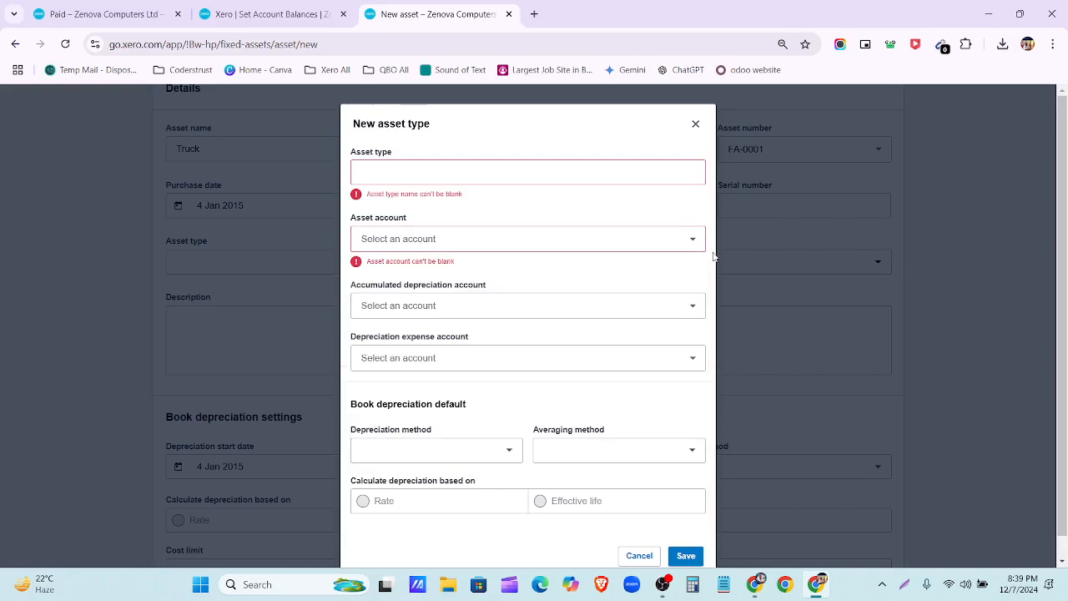
{"action": "left_click", "coordinate": [515, 307]}
{"action": "left_click", "coordinate": [556, 275]}
{"action": "left_click", "coordinate": [507, 358]}
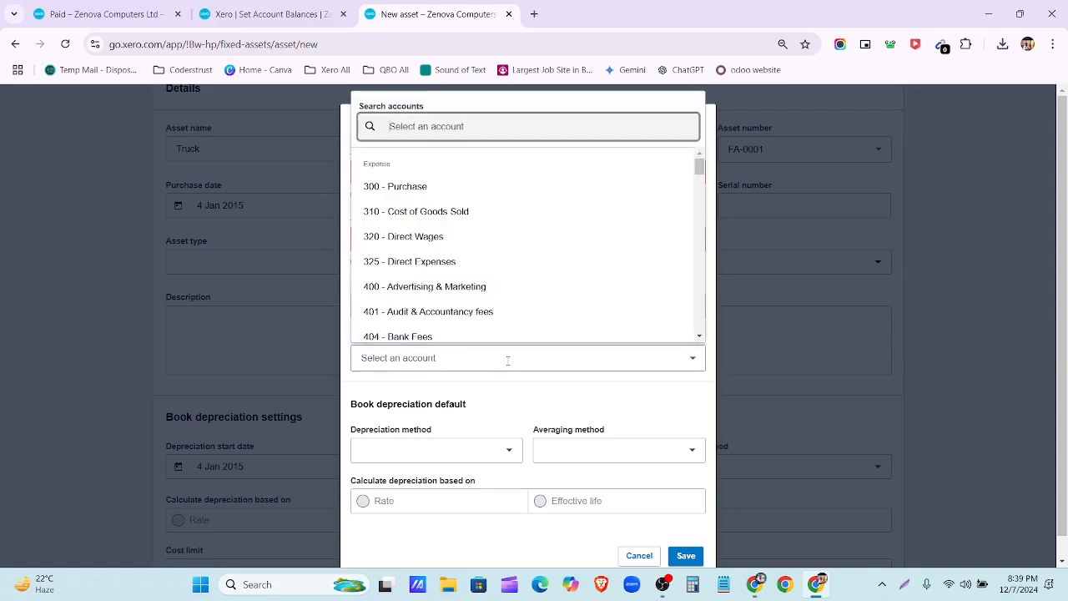
{"action": "left_click", "coordinate": [565, 397]}
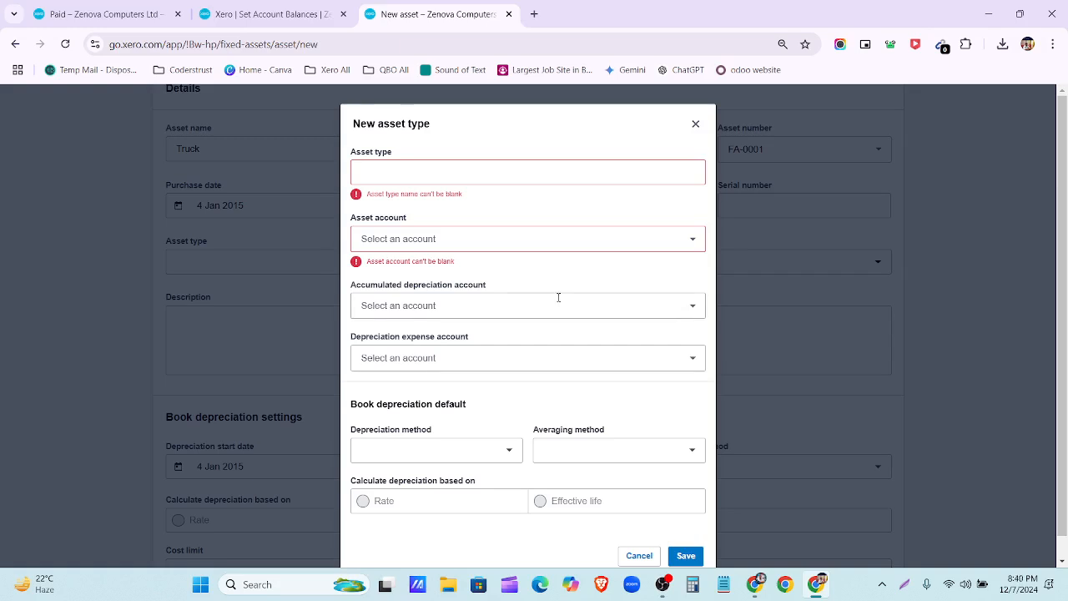
{"action": "scroll", "coordinate": [542, 359], "scroll_direction": "down", "scroll_amount": 1}
{"action": "left_click", "coordinate": [516, 430]}
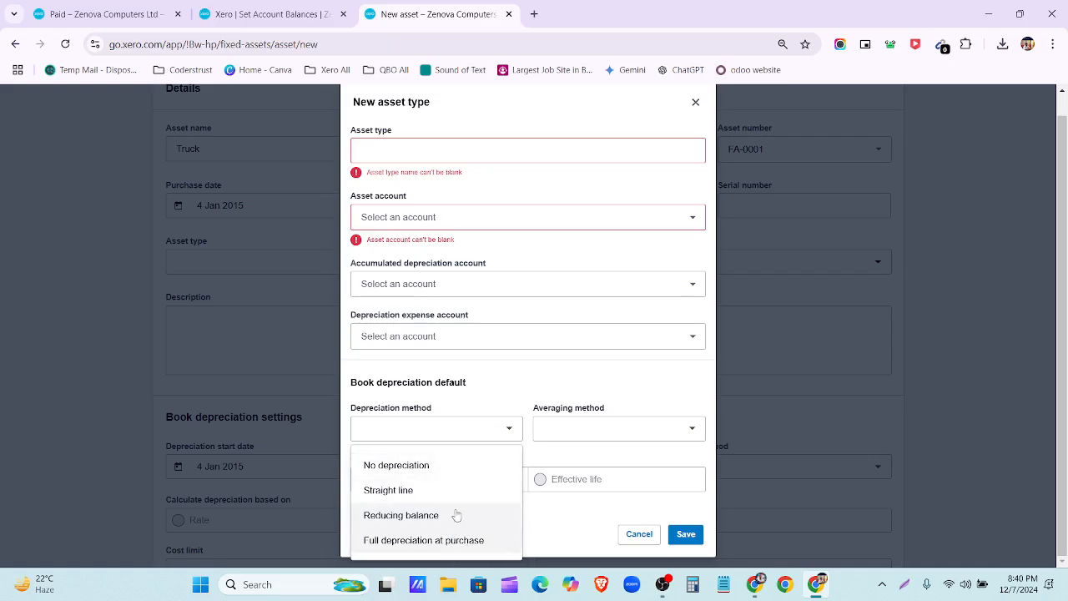
{"action": "left_click", "coordinate": [501, 403]}
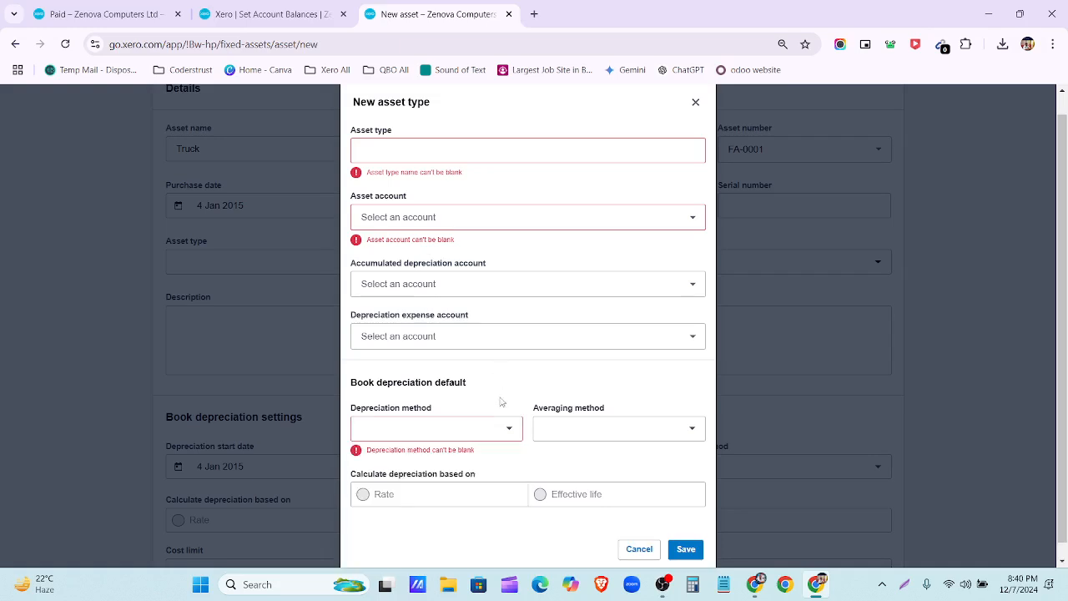
{"action": "left_click", "coordinate": [661, 436]}
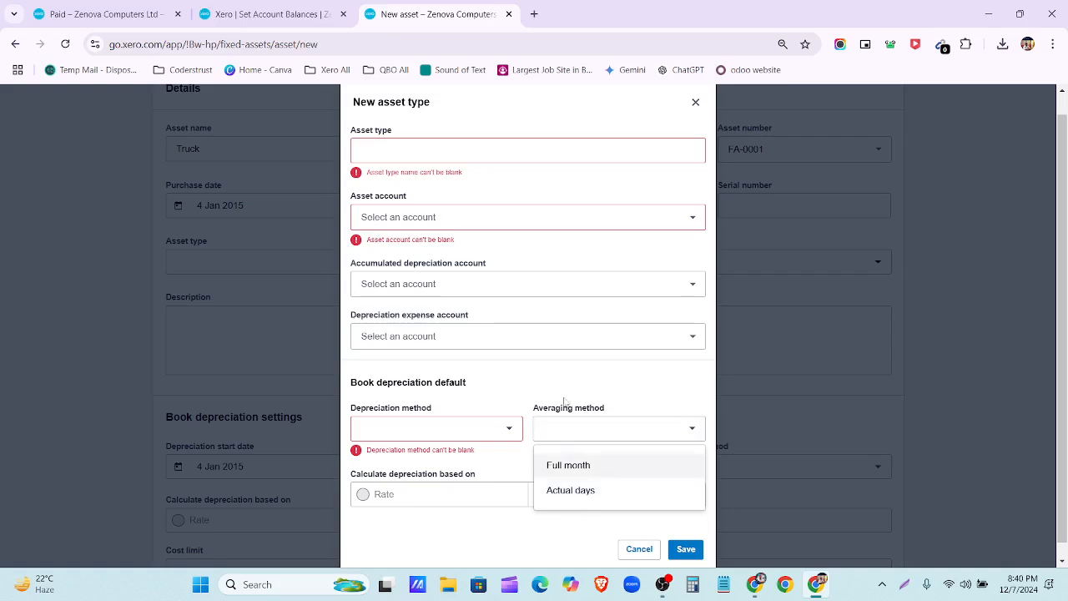
{"action": "left_click", "coordinate": [512, 372]}
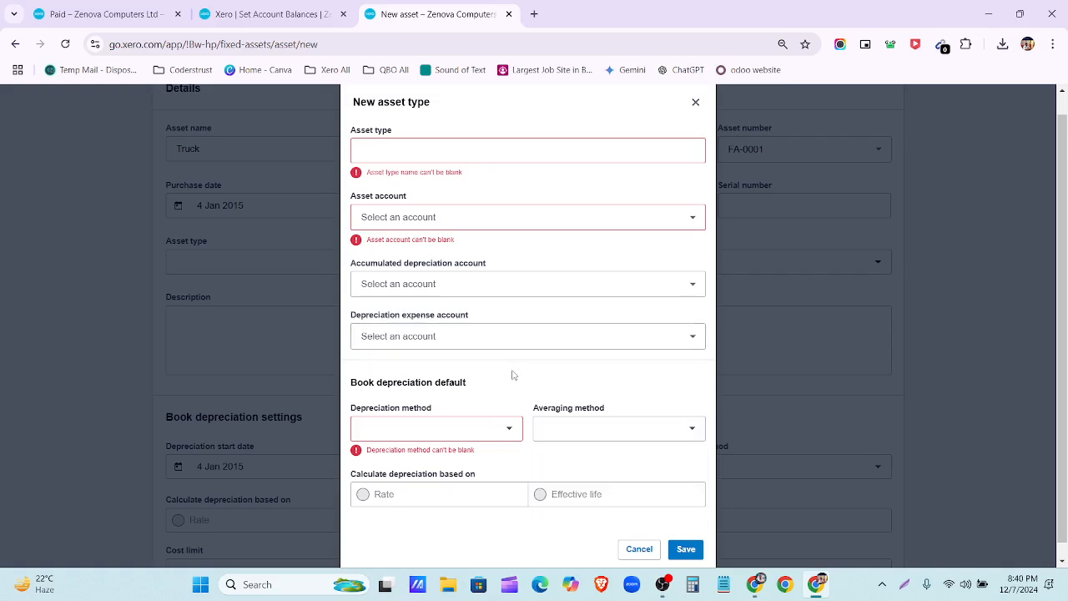
{"action": "left_click", "coordinate": [640, 548]}
{"action": "scroll", "coordinate": [322, 160], "scroll_direction": "up", "scroll_amount": 2}
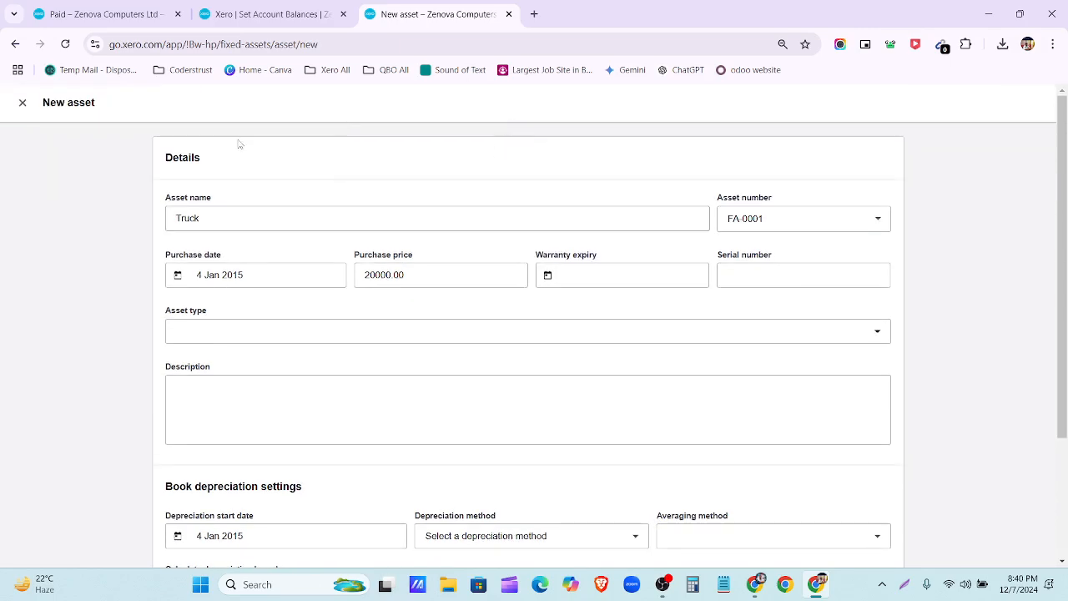
Step: Close the unfinished new asset and open Chart of accounts via Accounting > Advanced
{"action": "left_click", "coordinate": [23, 102]}
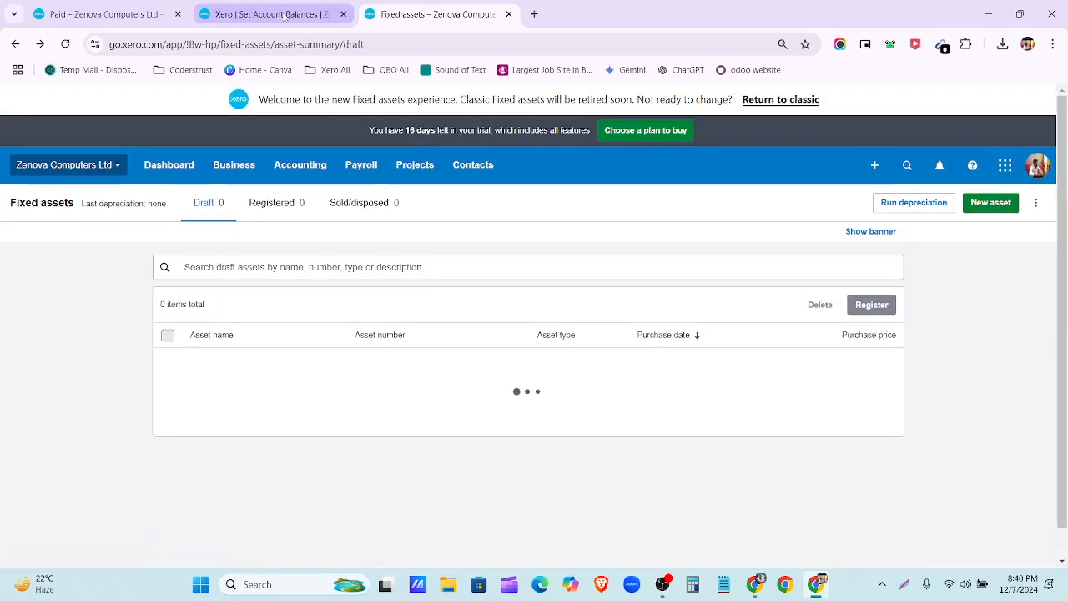
{"action": "left_click", "coordinate": [267, 14]}
{"action": "scroll", "coordinate": [312, 143], "scroll_direction": "down", "scroll_amount": 15}
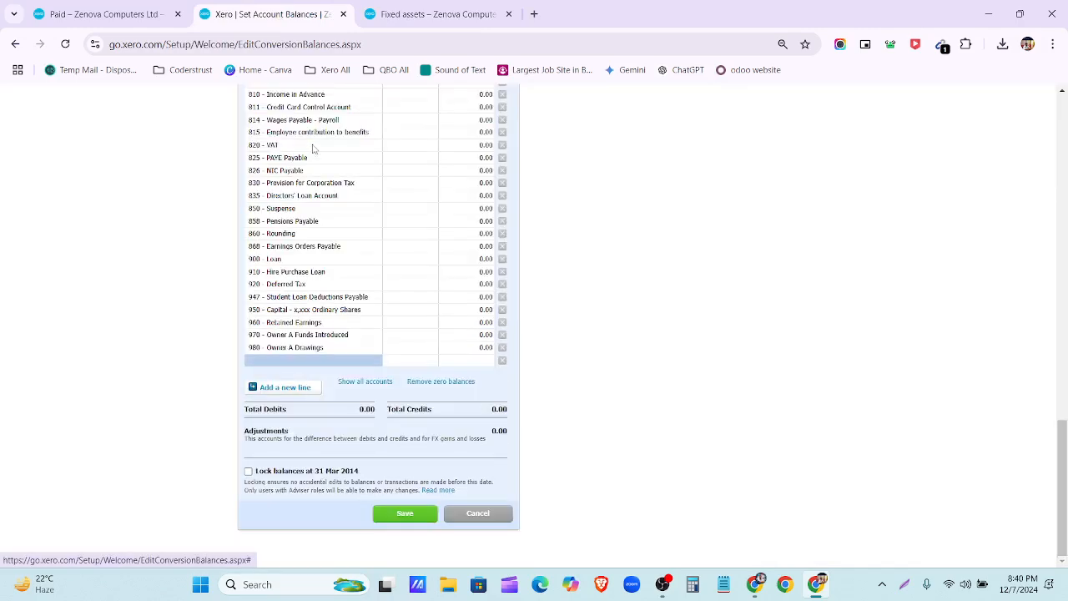
{"action": "scroll", "coordinate": [312, 144], "scroll_direction": "up", "scroll_amount": 14}
{"action": "left_click", "coordinate": [302, 92]}
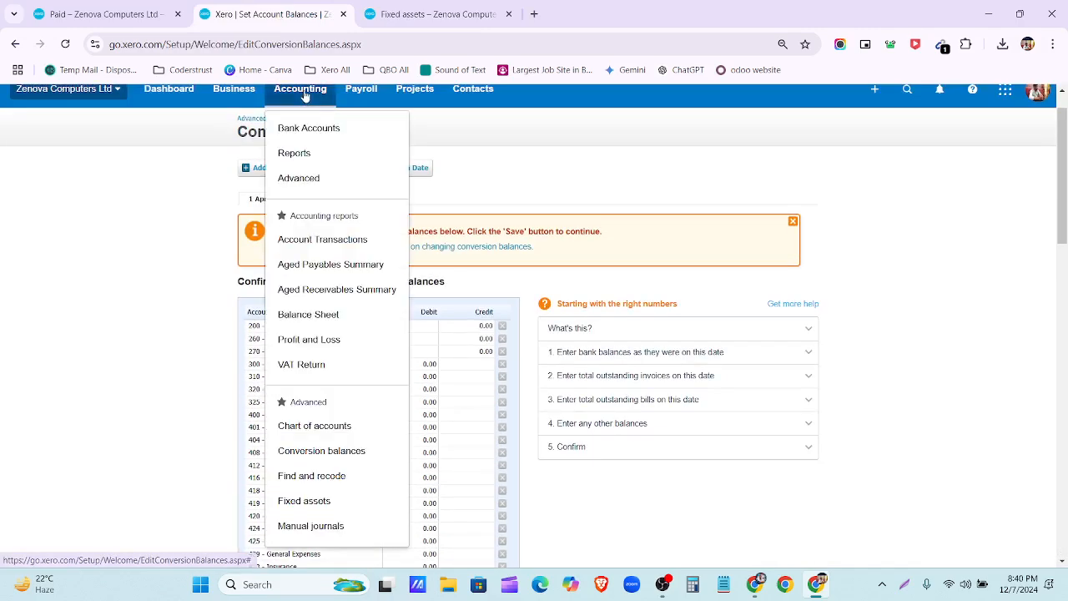
{"action": "left_click", "coordinate": [303, 177]}
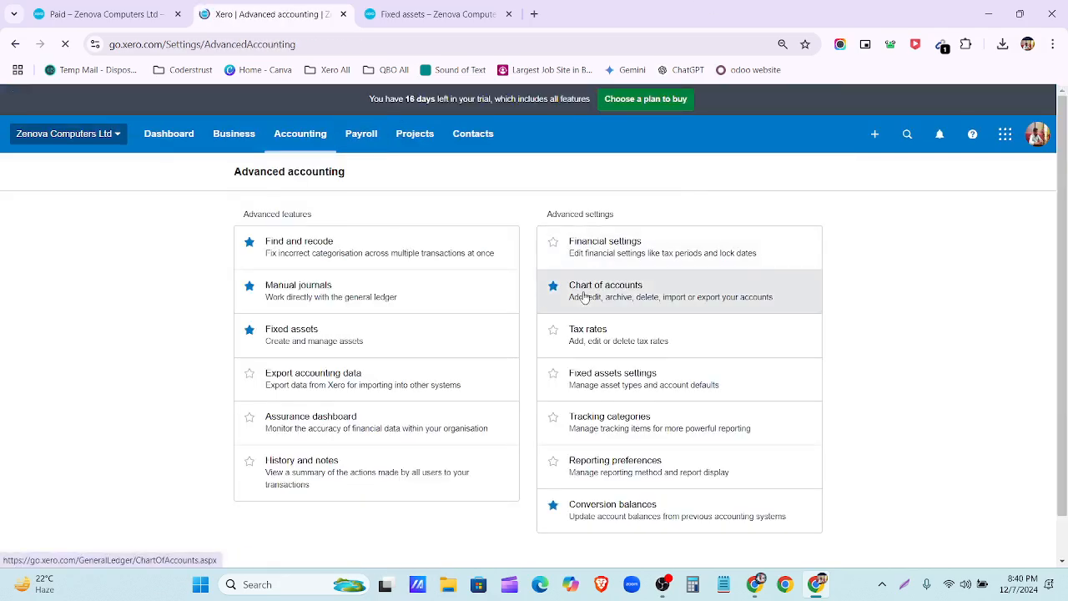
{"action": "left_click", "coordinate": [584, 297]}
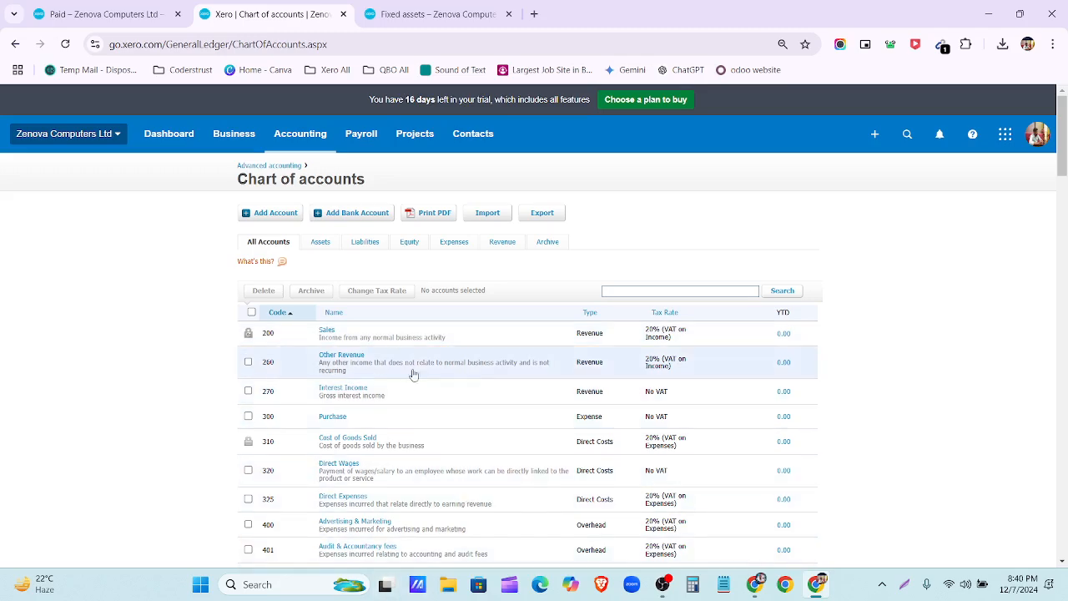
Step: Duplicate the Chart of accounts tab and glance at the Fixed Asset spreadsheet
{"action": "right_click", "coordinate": [281, 17]}
{"action": "left_click", "coordinate": [338, 137]}
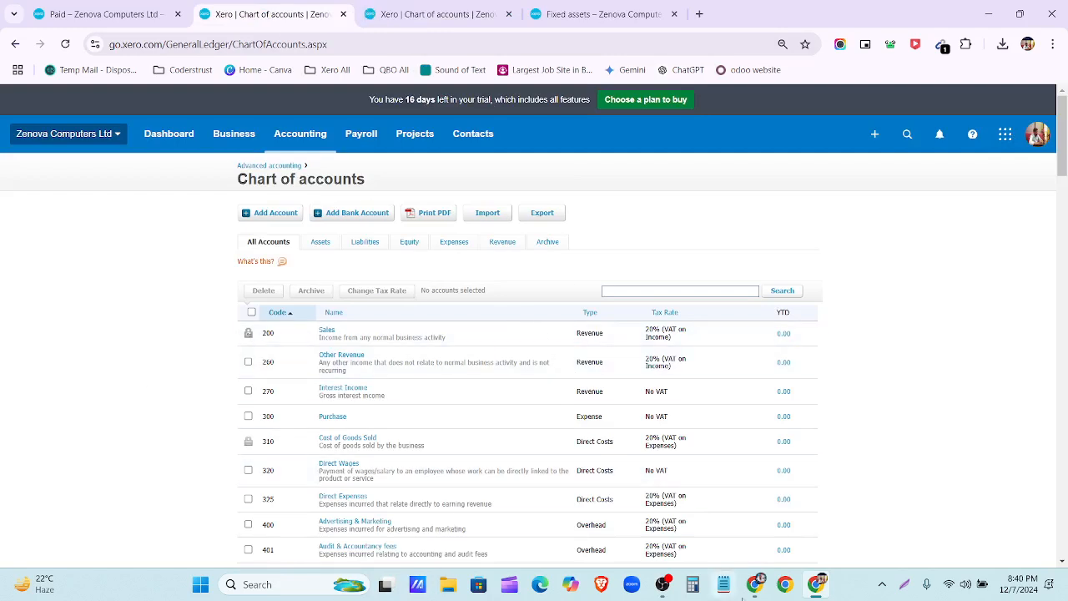
{"action": "left_click", "coordinate": [756, 593]}
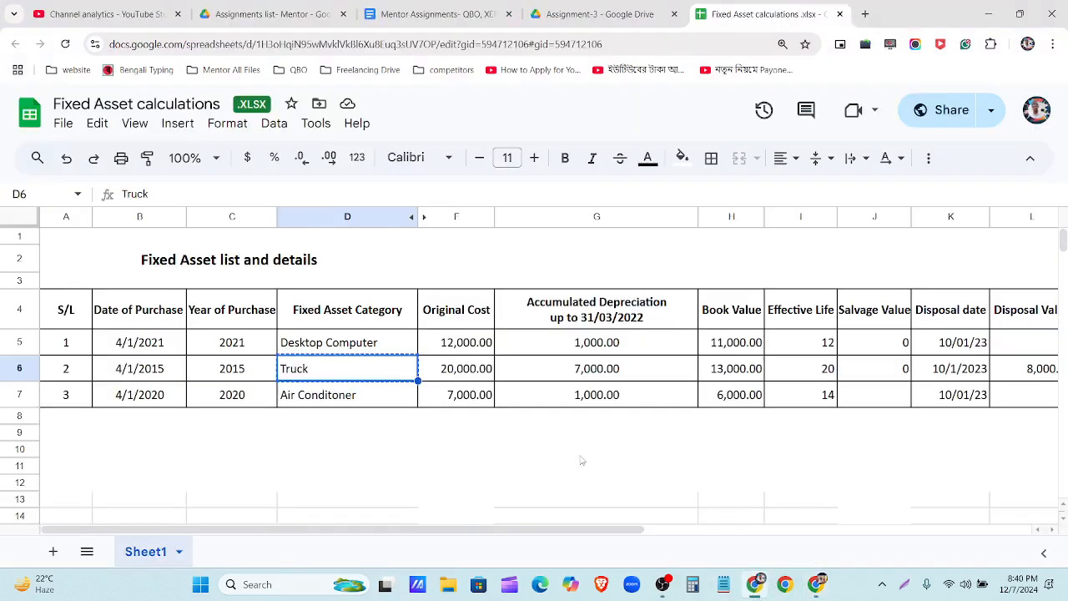
{"action": "left_click", "coordinate": [755, 588]}
Step: Filter the chart to Assets and scroll through fixed asset accounts 710–771
{"action": "left_click", "coordinate": [409, 16]}
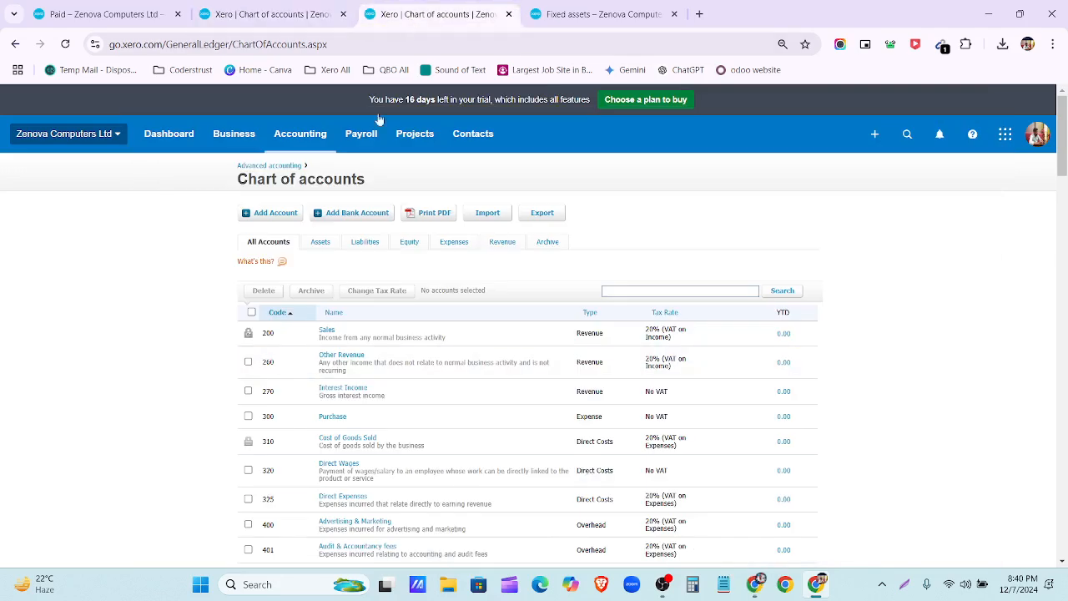
{"action": "left_click", "coordinate": [319, 248]}
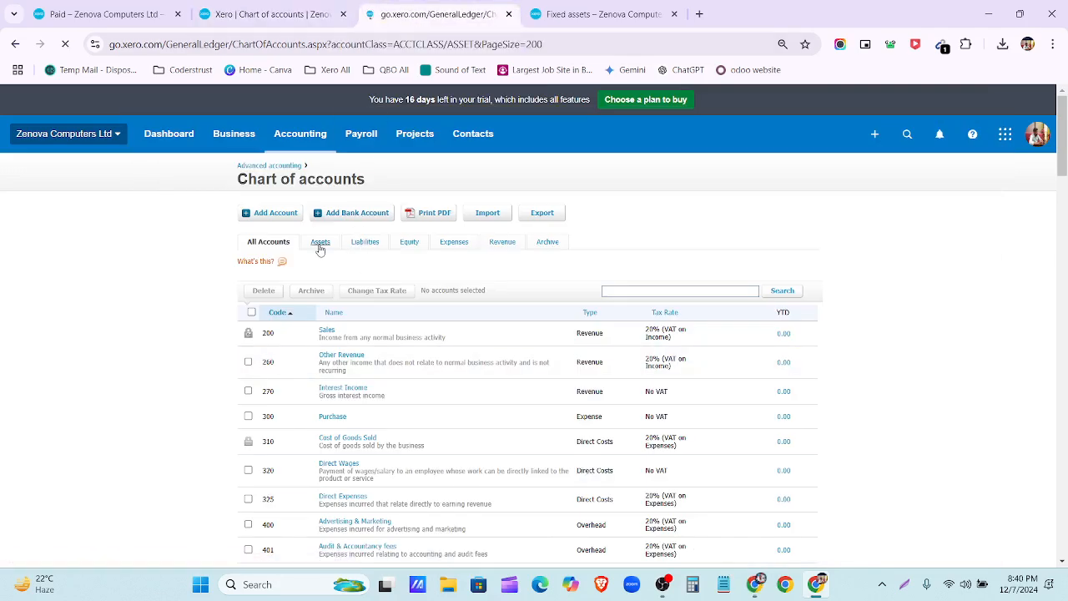
{"action": "scroll", "coordinate": [368, 396], "scroll_direction": "down", "scroll_amount": 3}
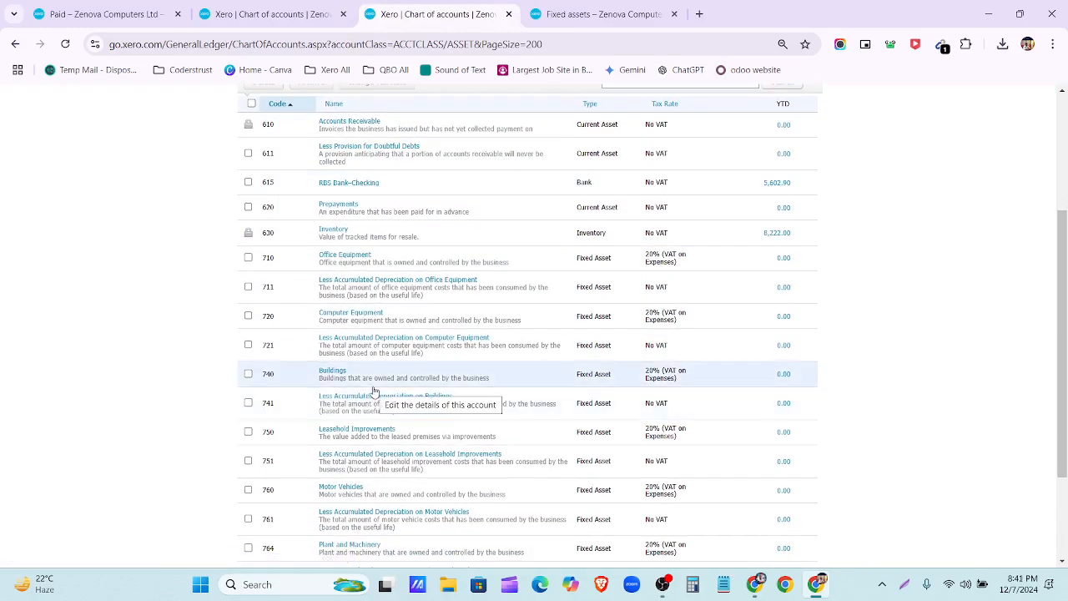
{"action": "scroll", "coordinate": [374, 391], "scroll_direction": "down", "scroll_amount": 2}
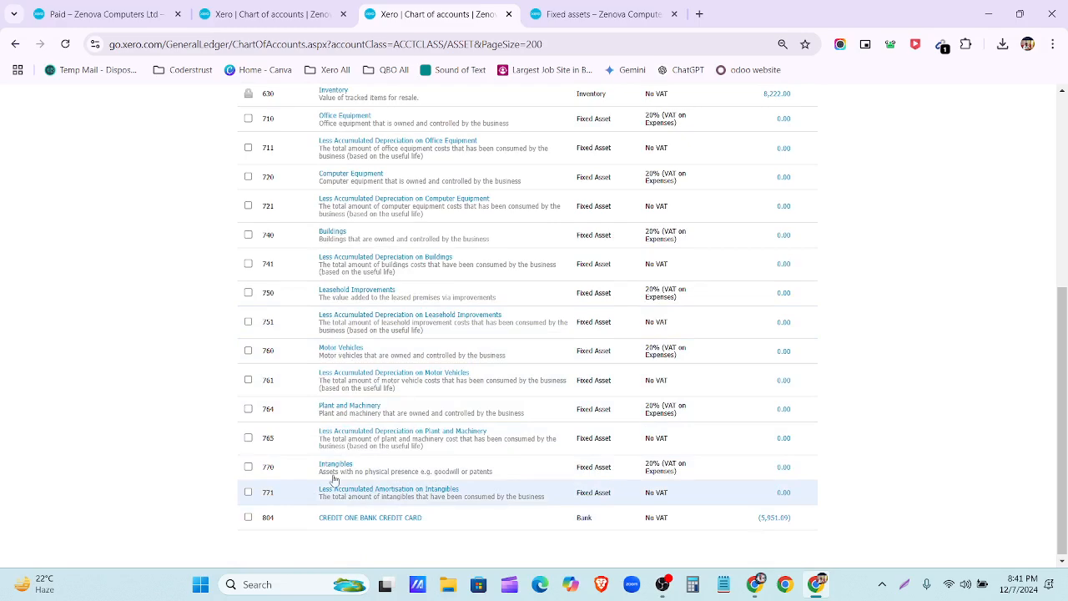
{"action": "scroll", "coordinate": [297, 507], "scroll_direction": "up", "scroll_amount": 5}
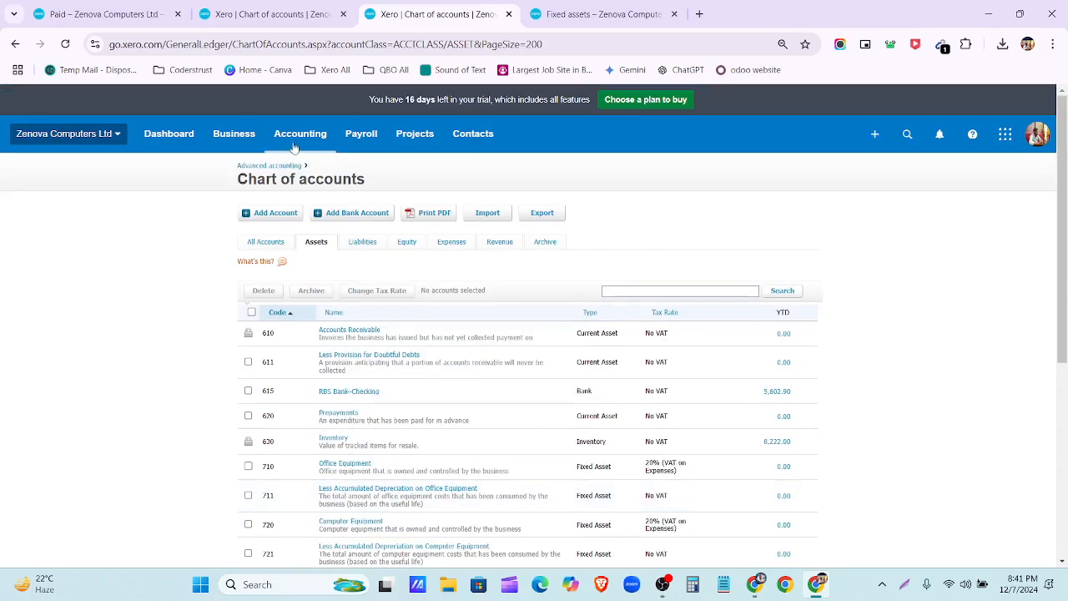
Step: Start a new Fixed Asset account with account code 780
{"action": "left_click", "coordinate": [267, 13]}
{"action": "left_click", "coordinate": [279, 215]}
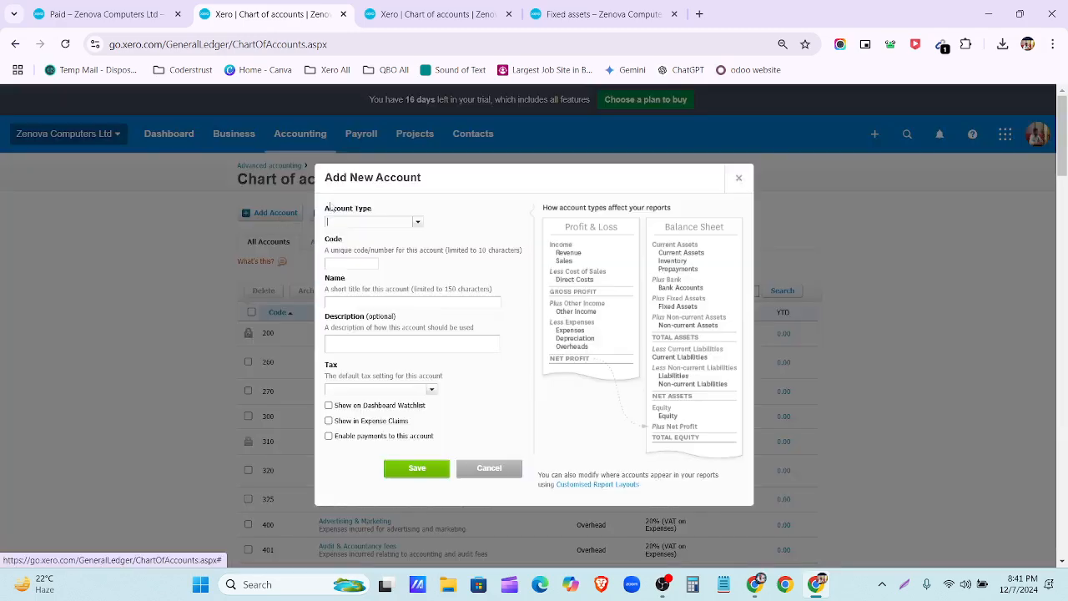
{"action": "left_click", "coordinate": [414, 223]}
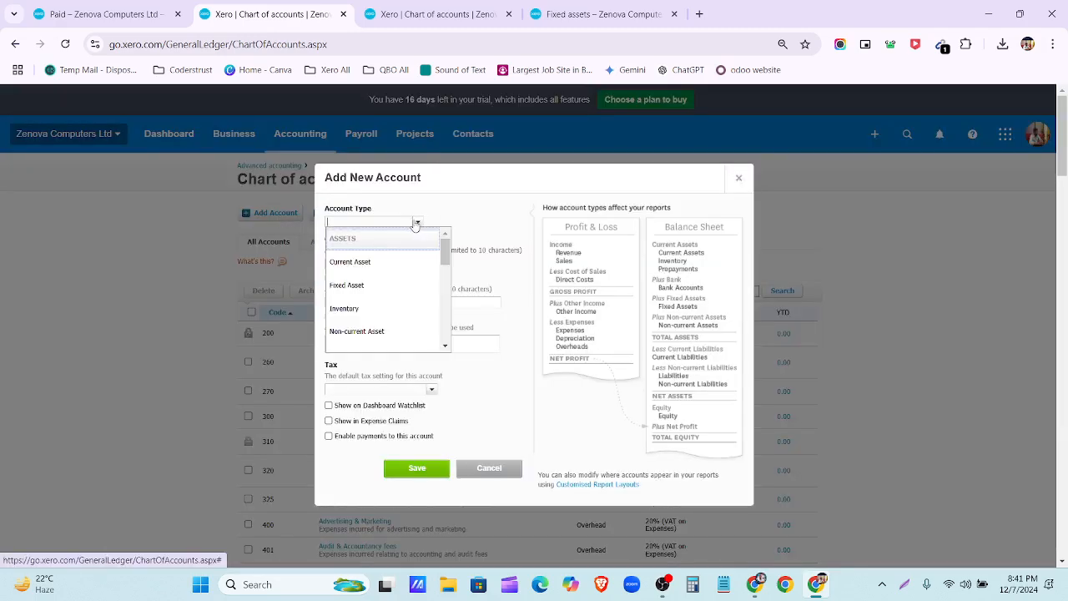
{"action": "left_click", "coordinate": [388, 284]}
{"action": "left_click", "coordinate": [363, 265]}
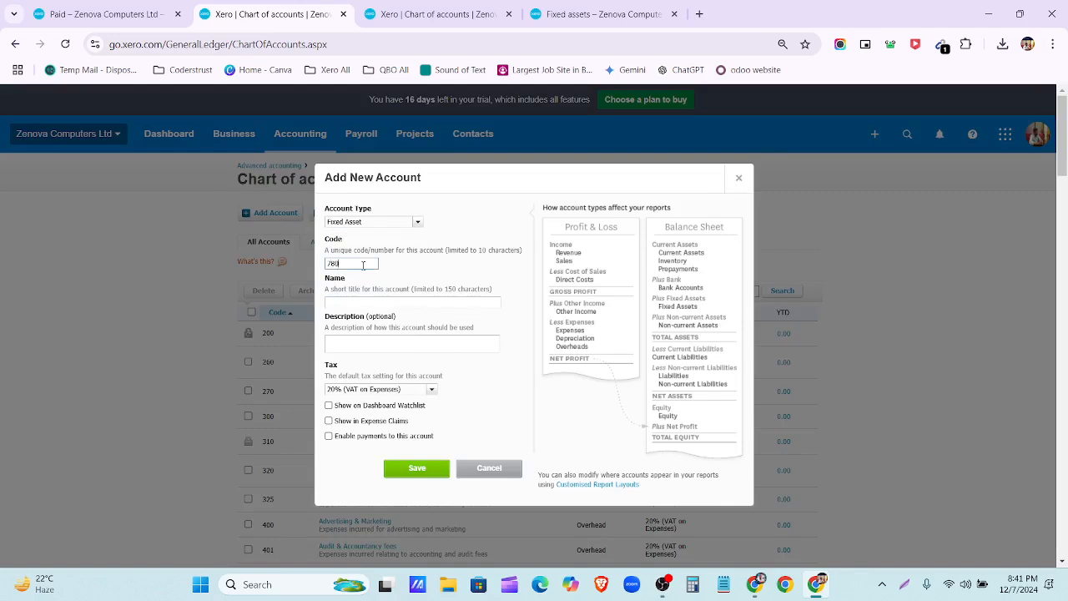
{"action": "left_click", "coordinate": [377, 312]}
Step: Name and describe the account 'Truck', set tax to No VAT, and save it
{"action": "type", "text": "Truck"}
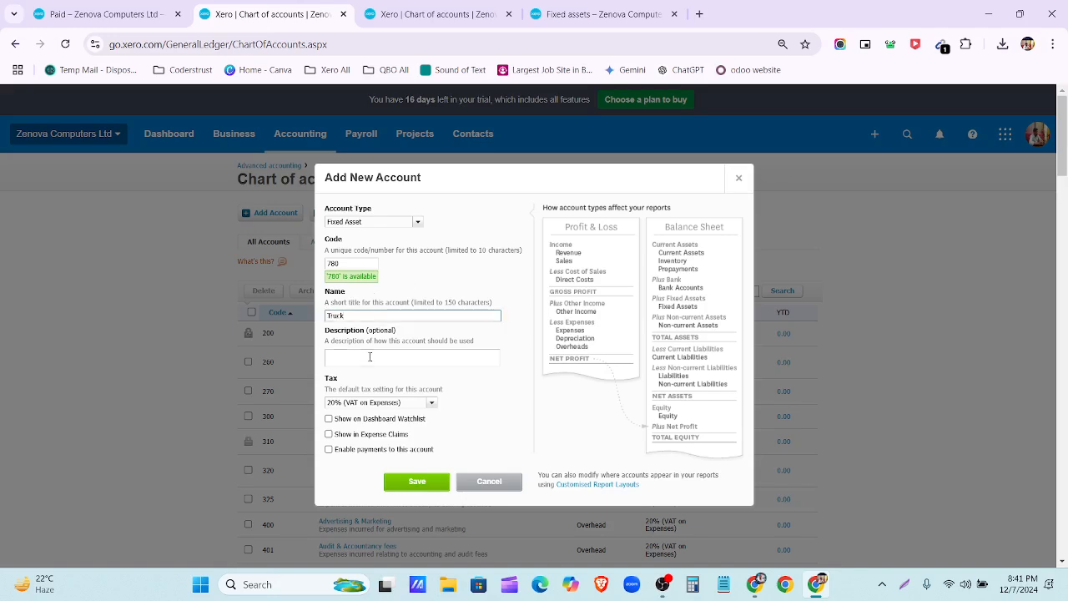
{"action": "left_click", "coordinate": [369, 356]}
{"action": "type", "text": "Truck"}
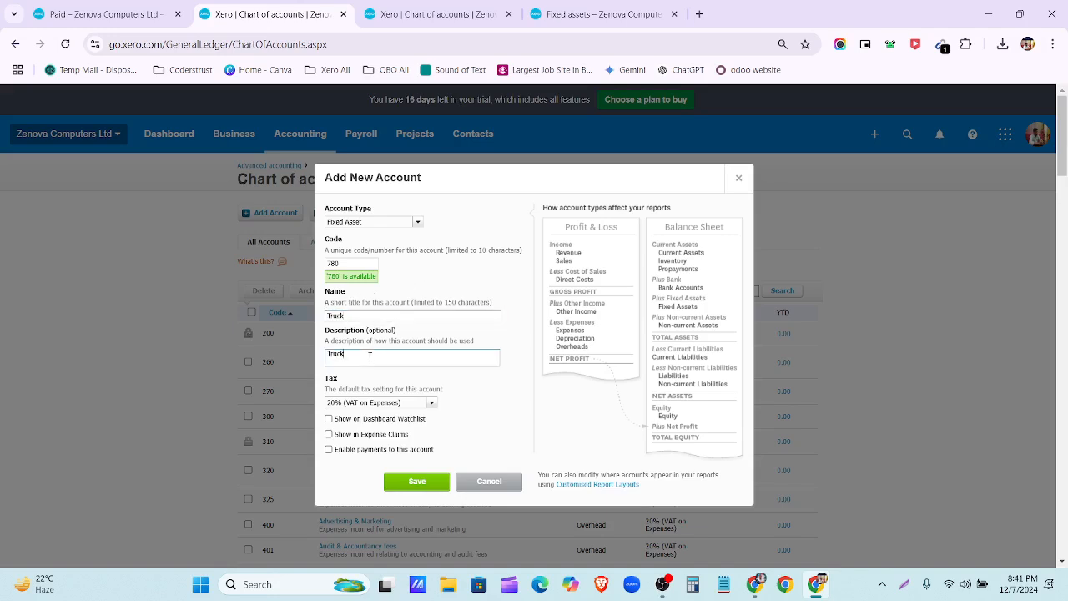
{"action": "left_click", "coordinate": [432, 403]}
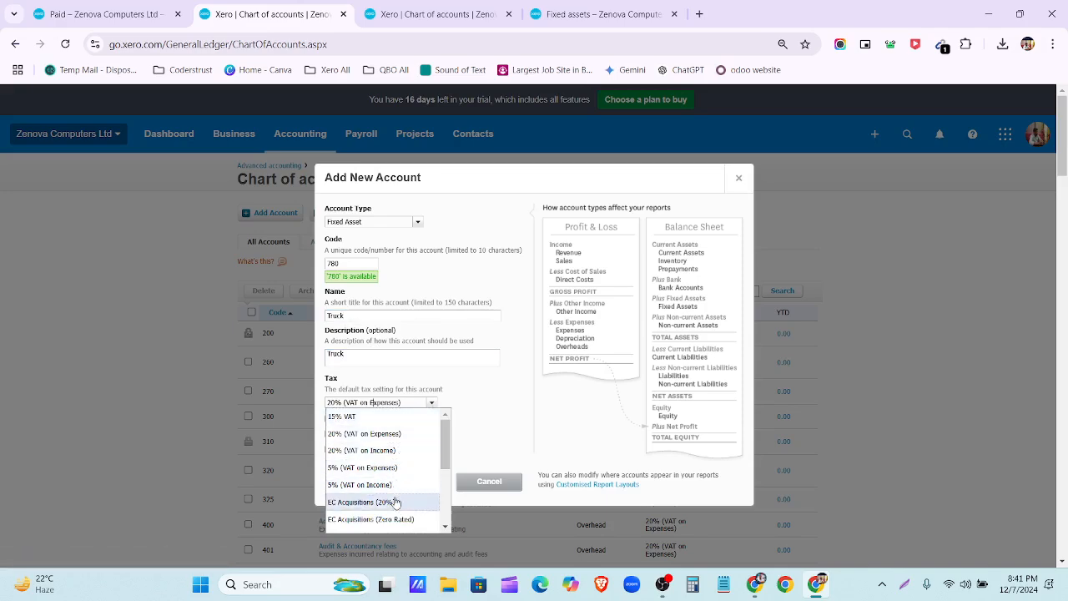
{"action": "scroll", "coordinate": [396, 502], "scroll_direction": "down", "scroll_amount": 5}
{"action": "left_click", "coordinate": [359, 439]}
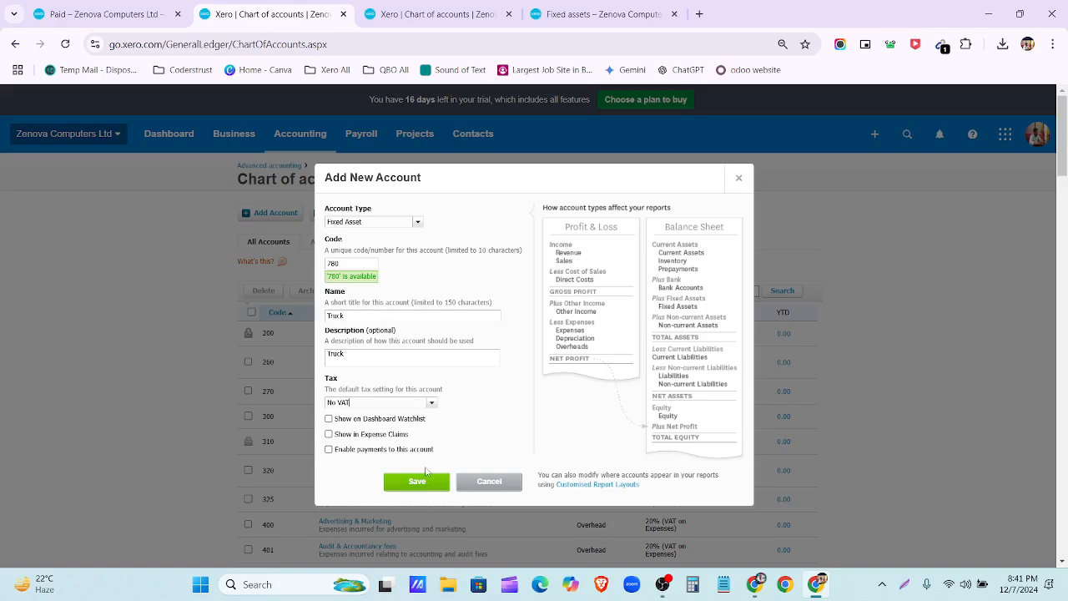
{"action": "left_click", "coordinate": [420, 480]}
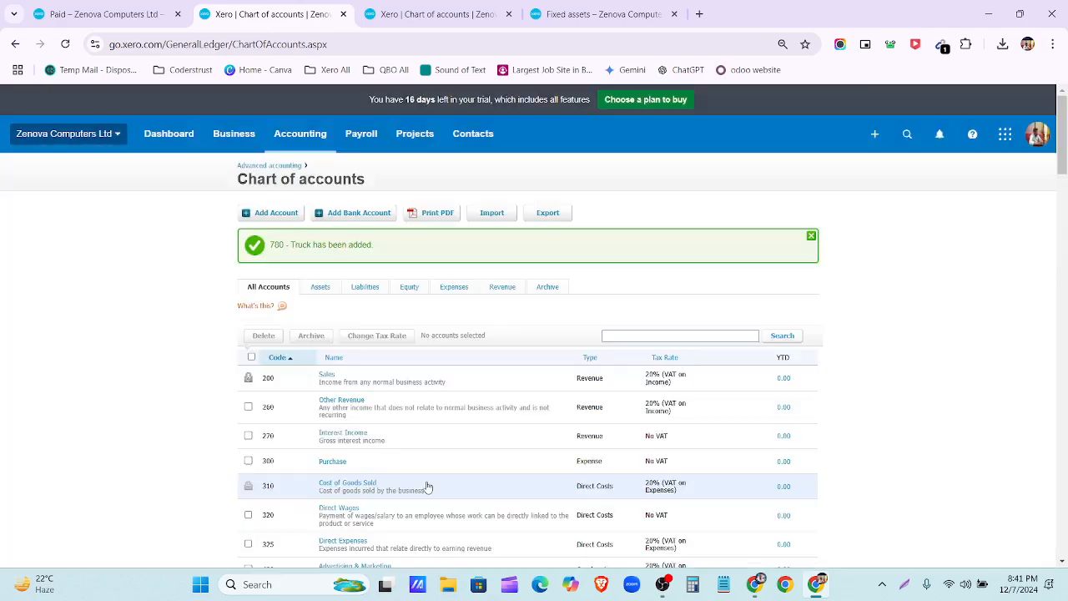
Step: Search the accounts for 'Depreciation expense', then clear the search to list all accounts
{"action": "left_click", "coordinate": [635, 337]}
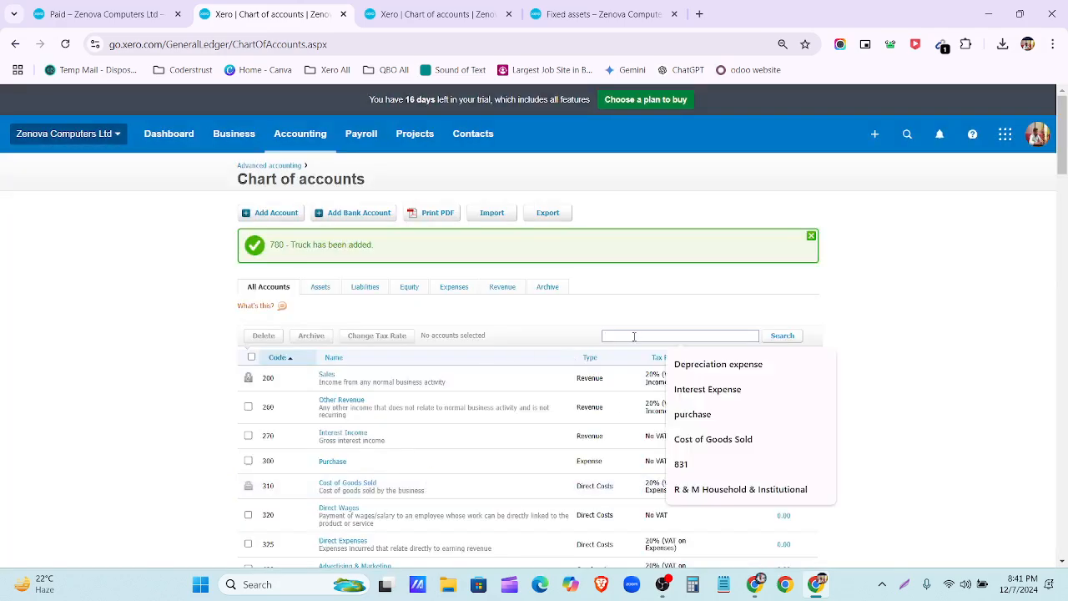
{"action": "left_click", "coordinate": [718, 363]}
{"action": "left_click", "coordinate": [785, 336]}
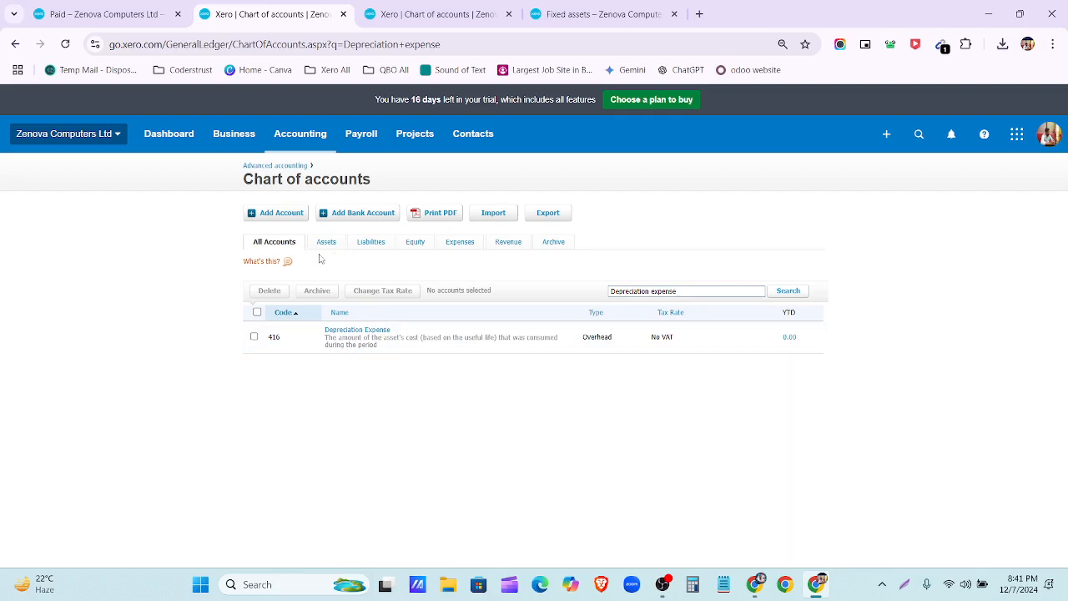
{"action": "triple_click", "coordinate": [692, 290]}
{"action": "key", "text": "BackSpace"}
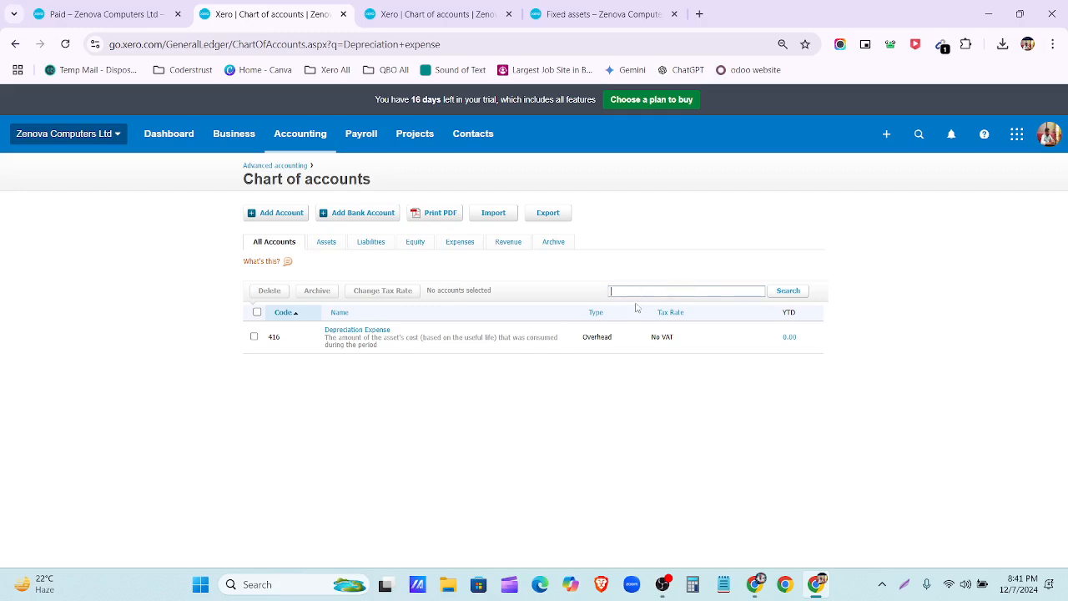
{"action": "left_click", "coordinate": [281, 242]}
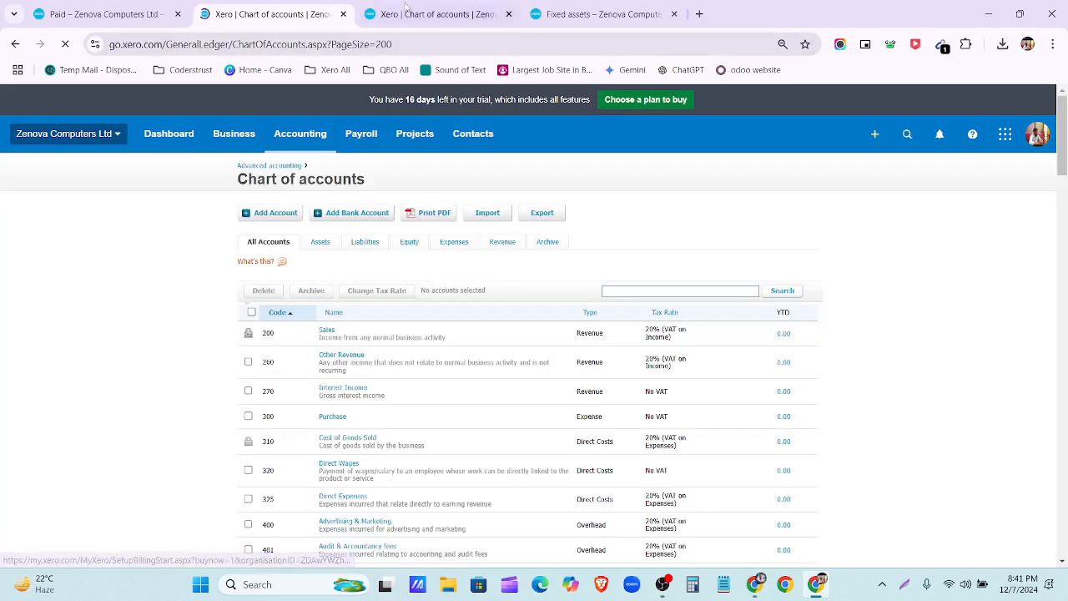
Step: Reload the Assets list at 110% zoom to confirm 780 Truck, then begin another new account
{"action": "left_click", "coordinate": [406, 10]}
{"action": "scroll", "coordinate": [357, 367], "scroll_direction": "down", "scroll_amount": 10}
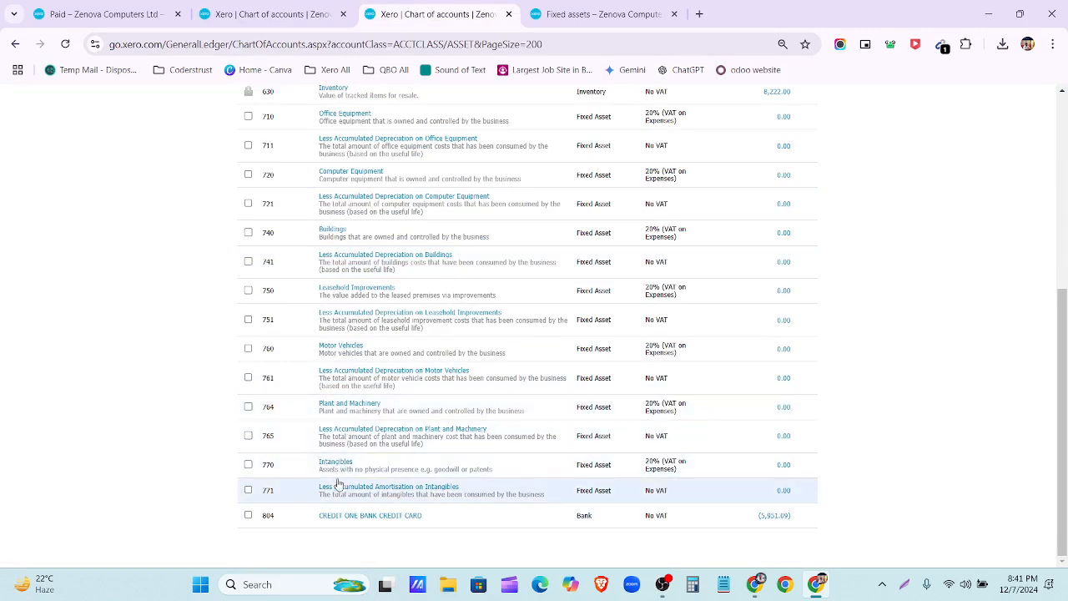
{"action": "scroll", "coordinate": [333, 512], "scroll_direction": "up", "scroll_amount": 5}
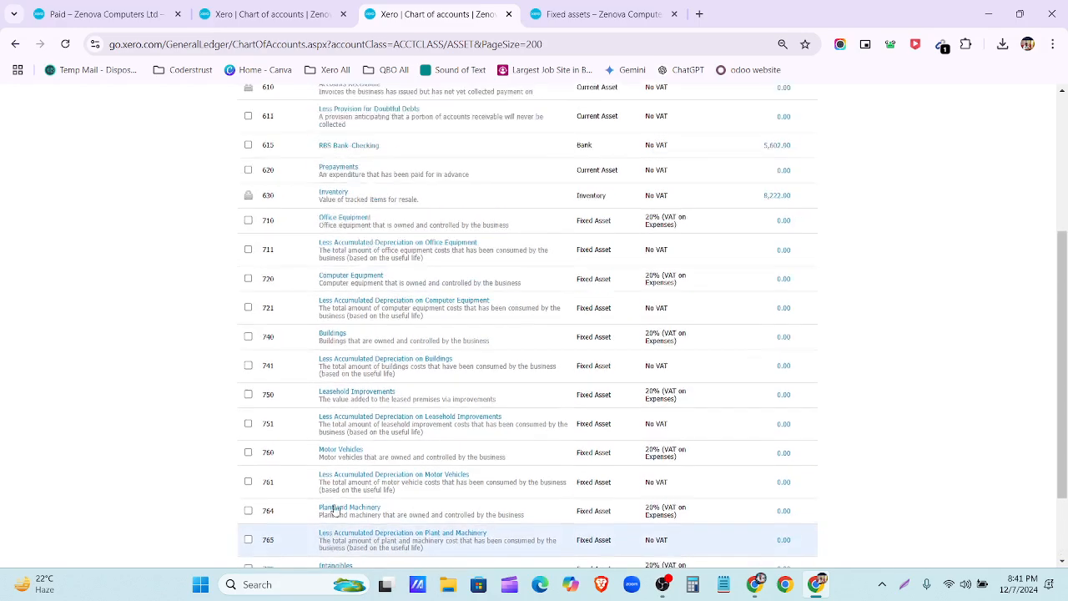
{"action": "left_click", "coordinate": [65, 44]}
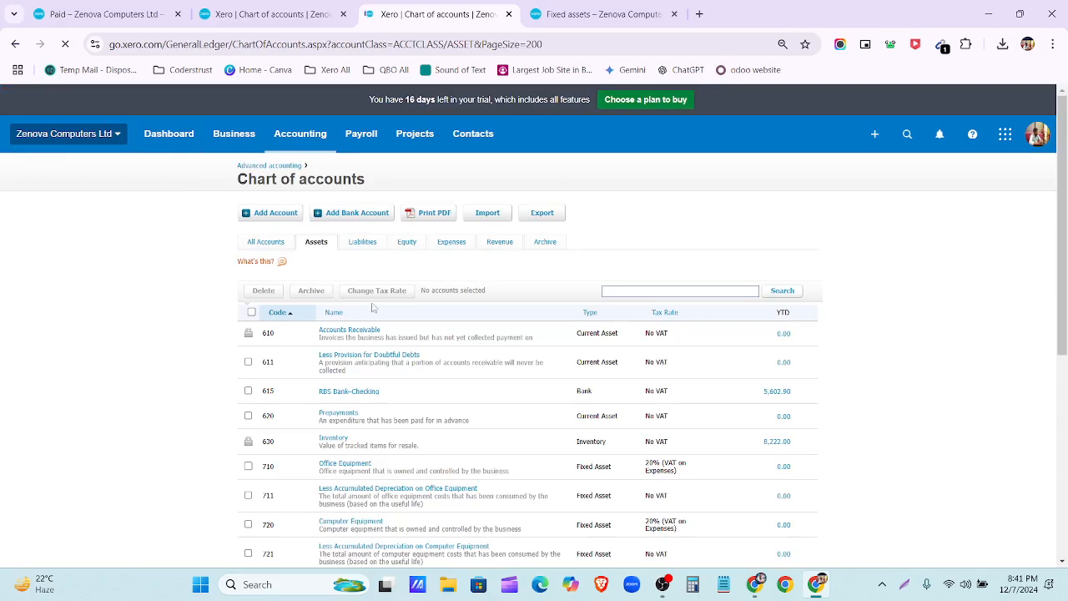
{"action": "key", "text": "ctrl+plus"}
{"action": "scroll", "coordinate": [434, 321], "scroll_direction": "down", "scroll_amount": 3}
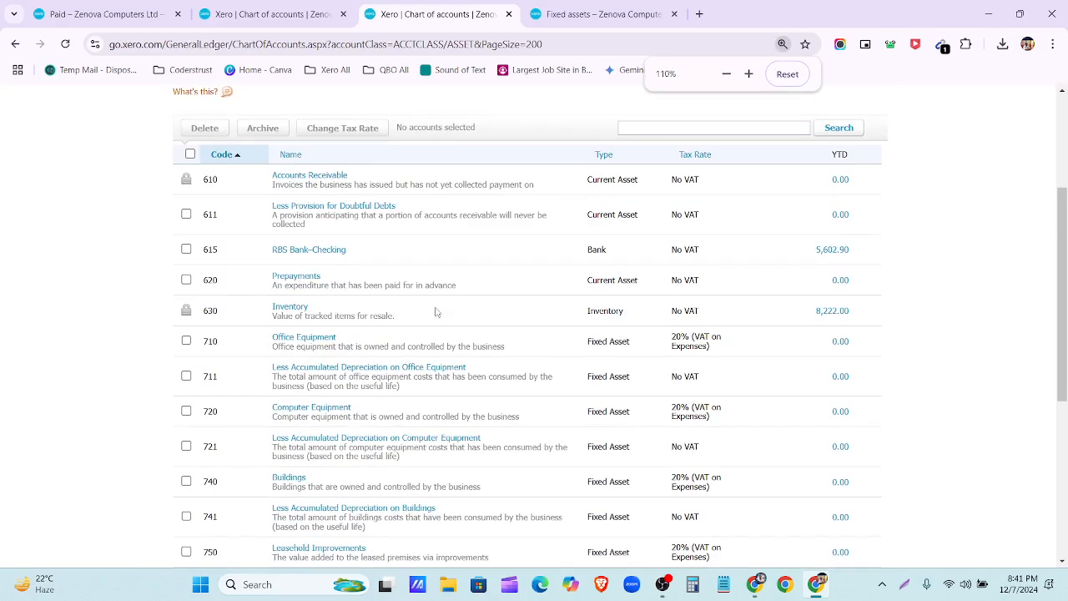
{"action": "scroll", "coordinate": [432, 312], "scroll_direction": "down", "scroll_amount": 3}
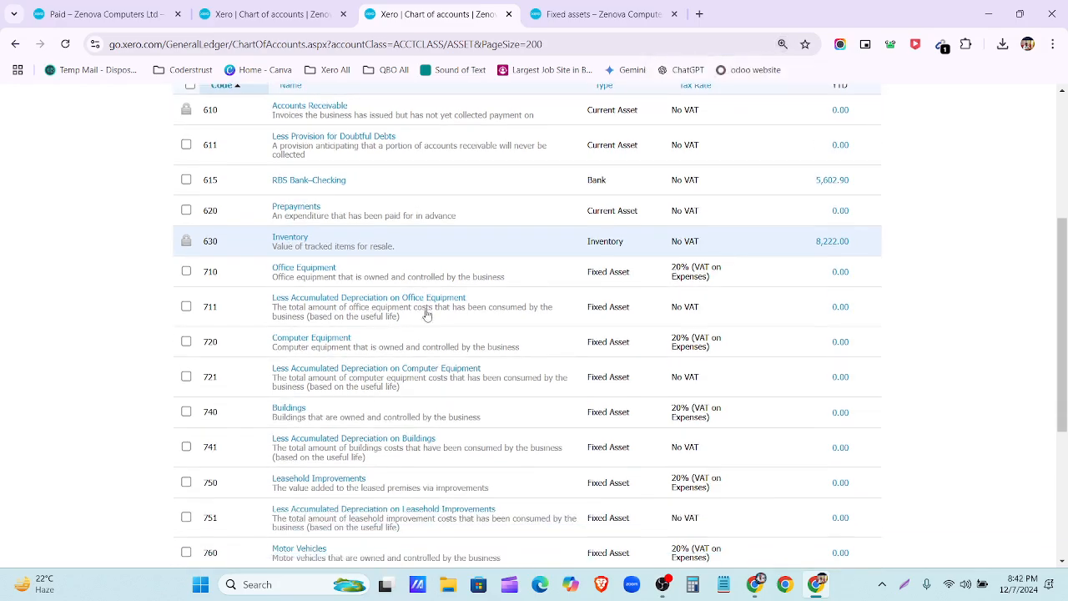
{"action": "scroll", "coordinate": [421, 314], "scroll_direction": "down", "scroll_amount": 3}
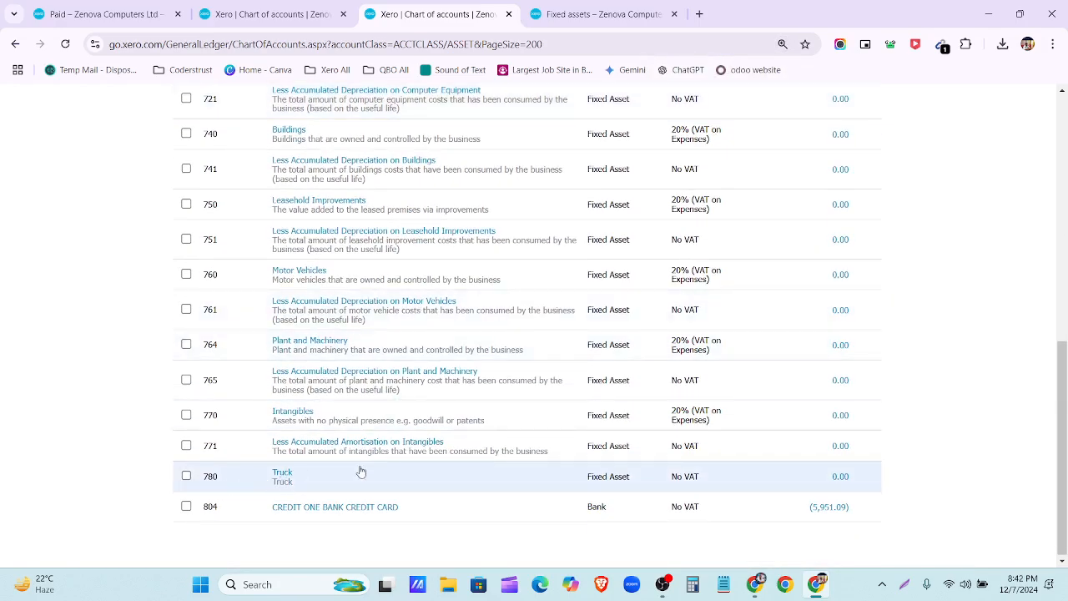
{"action": "scroll", "coordinate": [361, 472], "scroll_direction": "up", "scroll_amount": 8}
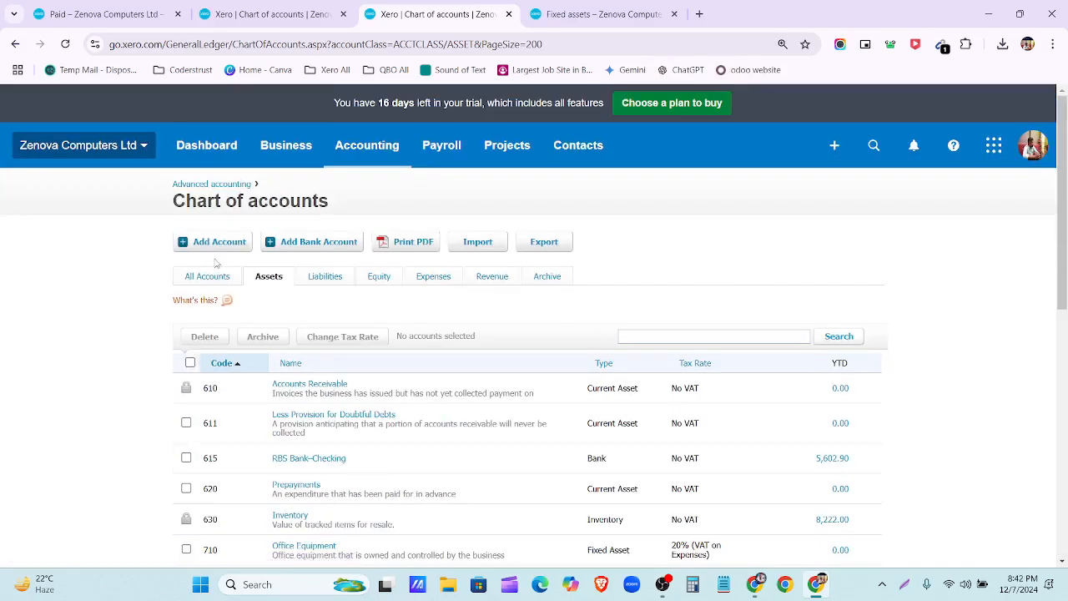
{"action": "left_click", "coordinate": [216, 245]}
{"action": "left_click", "coordinate": [394, 190]}
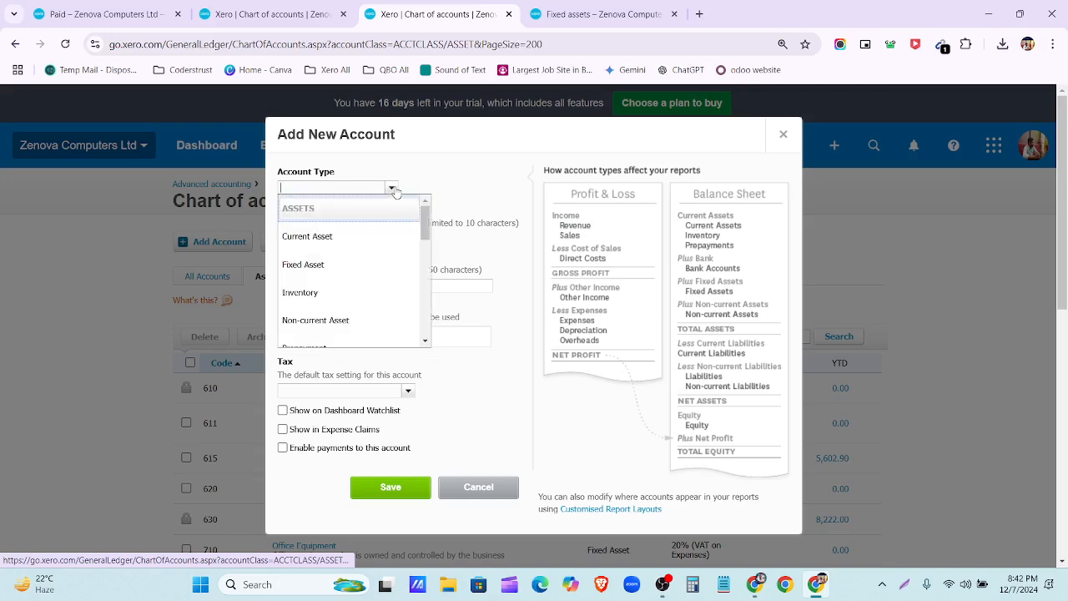
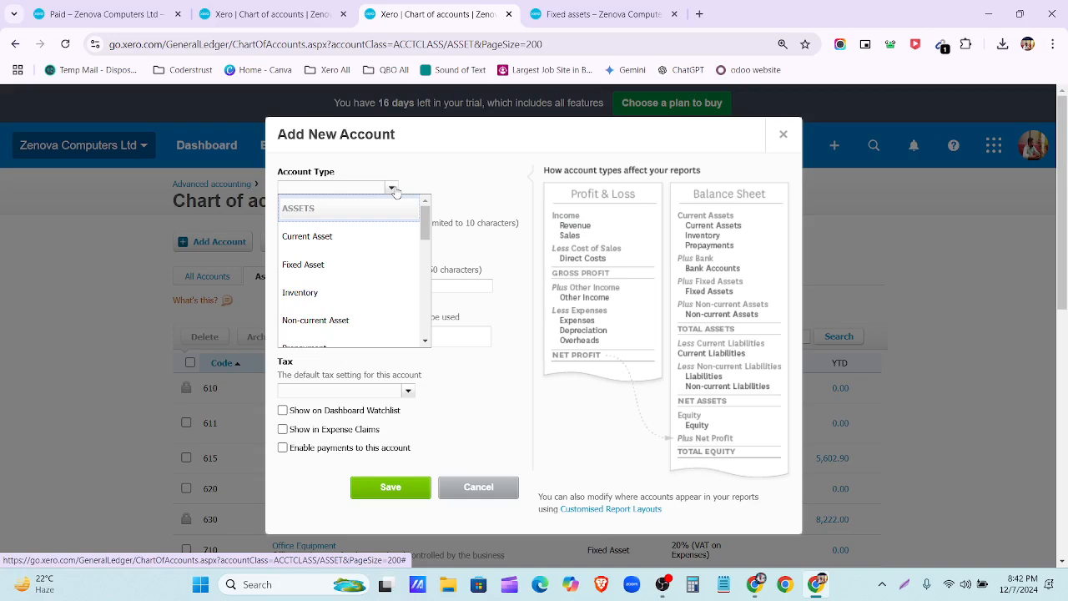
Step: Start a Fixed Asset account with code 781 named 'Accumulated Depreciation-Truck'
{"action": "left_click", "coordinate": [332, 275]}
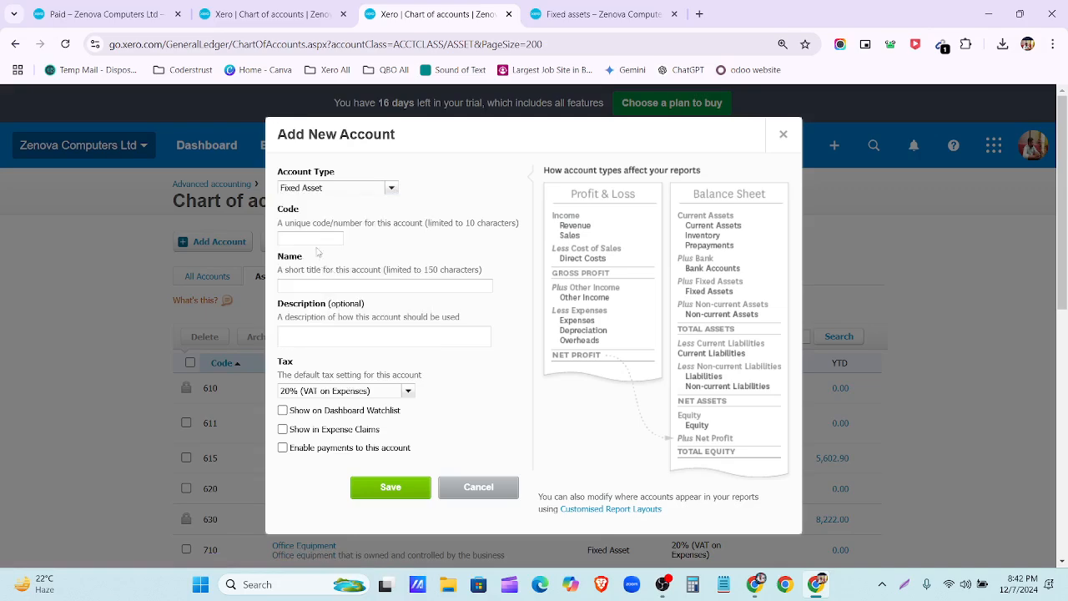
{"action": "left_click", "coordinate": [570, 6]}
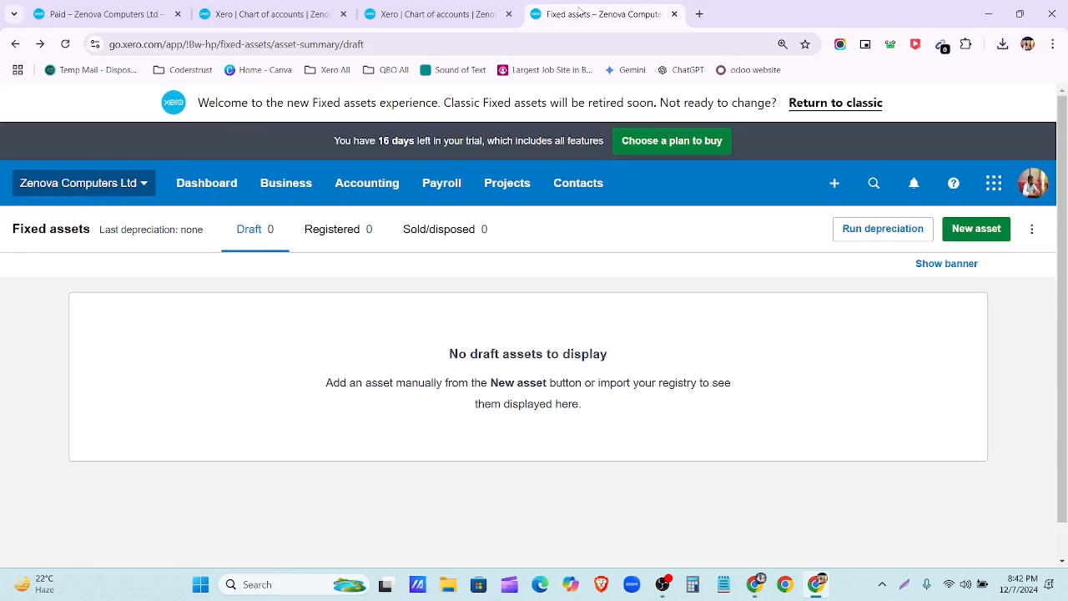
{"action": "left_click", "coordinate": [433, 14]}
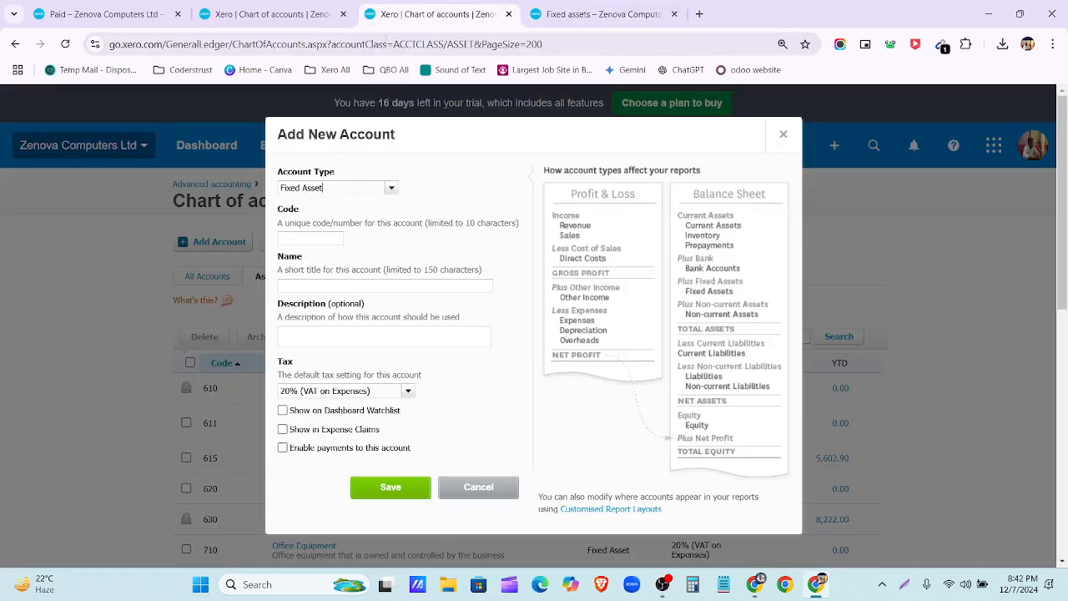
{"action": "left_click", "coordinate": [325, 238]}
{"action": "type", "text": "781"}
{"action": "left_click", "coordinate": [329, 298]}
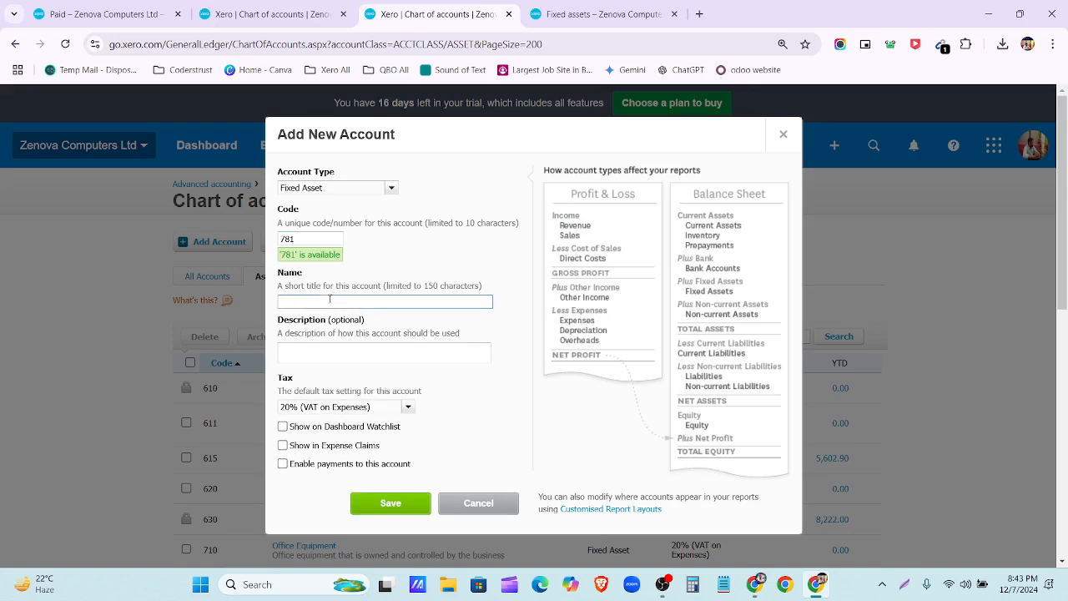
{"action": "type", "text": "Accumulated Depreciation-Truck"}
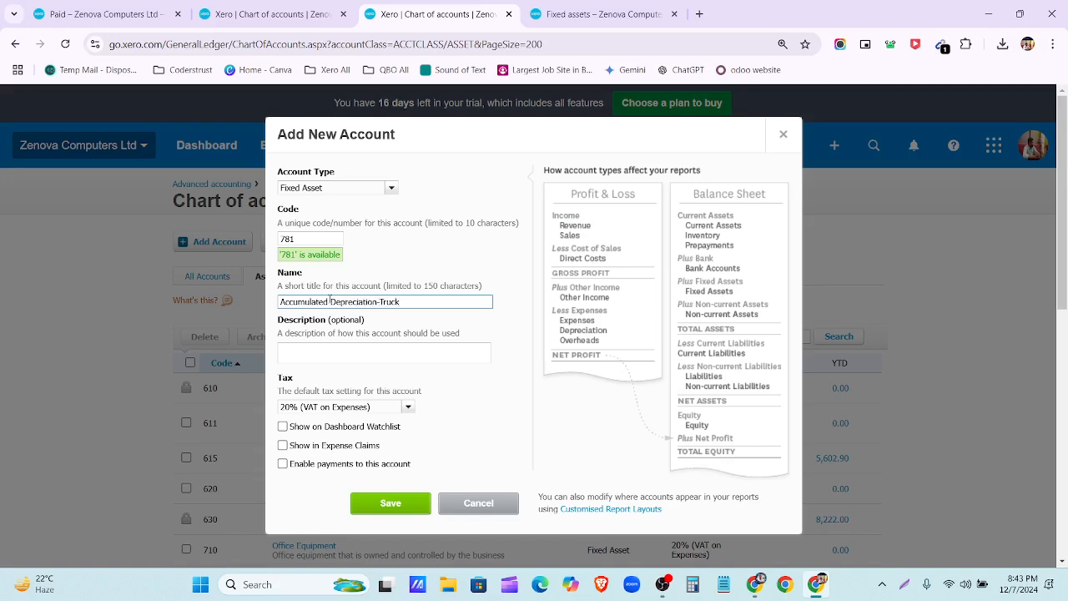
Step: Copy the name into the description, set tax to No VAT, and save the account
{"action": "triple_click", "coordinate": [415, 304]}
{"action": "key", "text": "ctrl+c"}
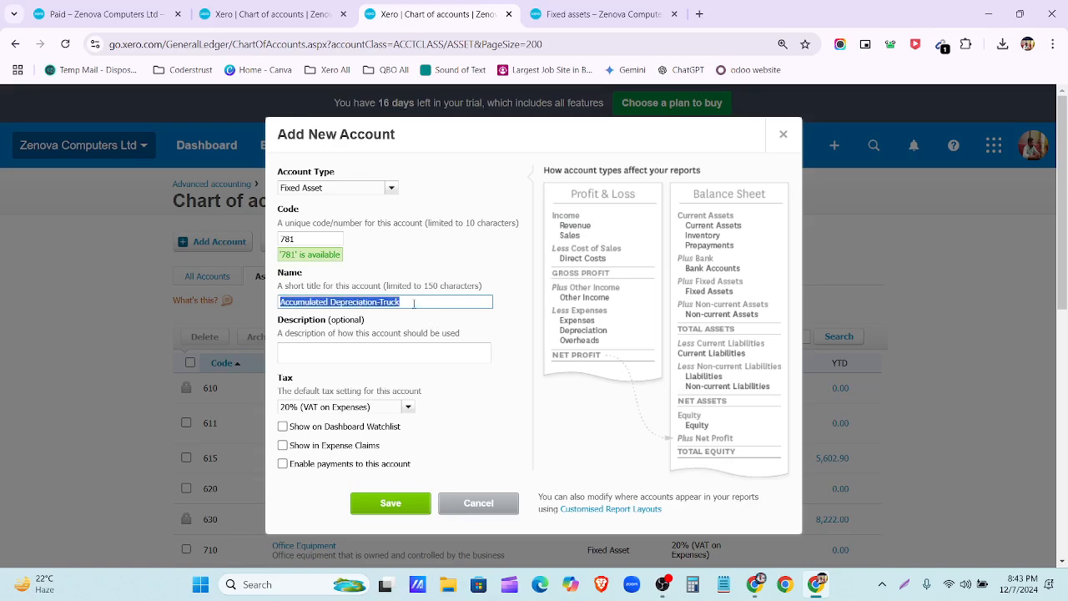
{"action": "left_click", "coordinate": [409, 349]}
{"action": "key", "text": "ctrl+v"}
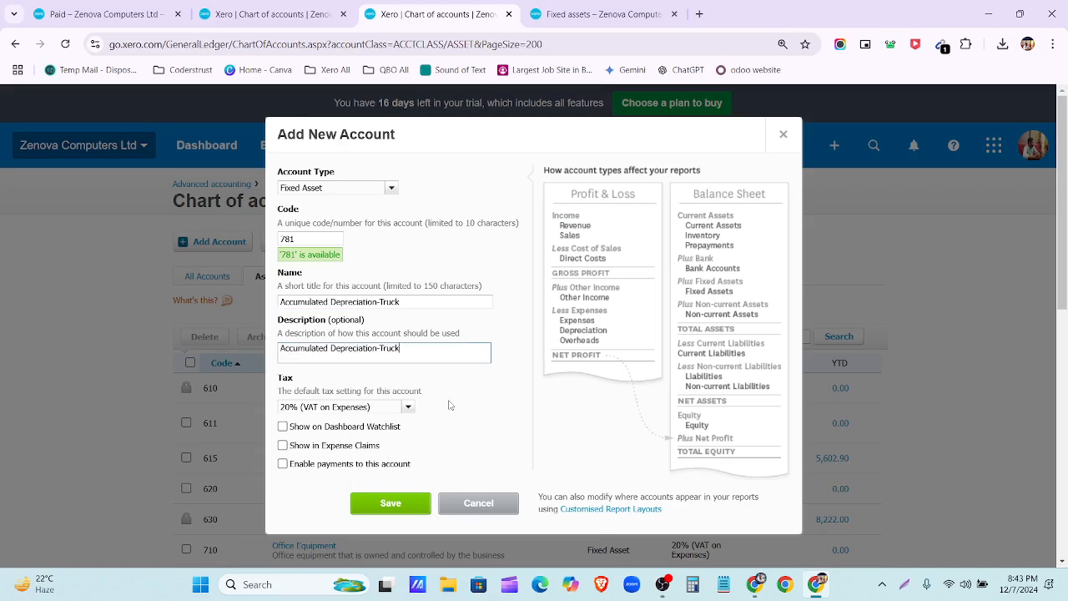
{"action": "left_click", "coordinate": [408, 406]}
{"action": "scroll", "coordinate": [361, 388], "scroll_direction": "down", "scroll_amount": 2}
{"action": "scroll", "coordinate": [361, 388], "scroll_direction": "down", "scroll_amount": 3}
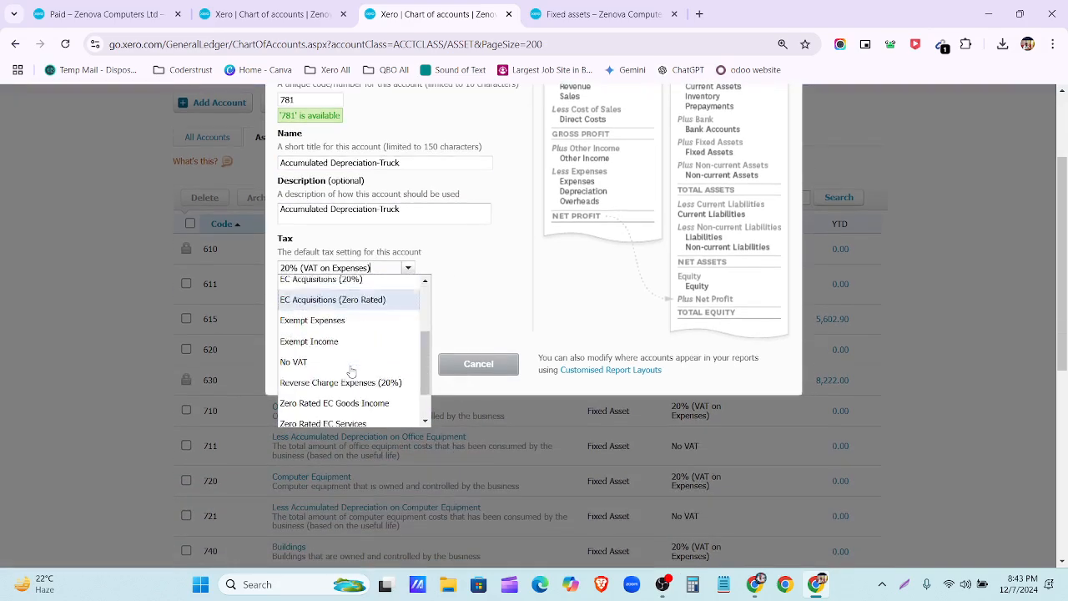
{"action": "left_click", "coordinate": [334, 317]}
{"action": "left_click", "coordinate": [394, 364]}
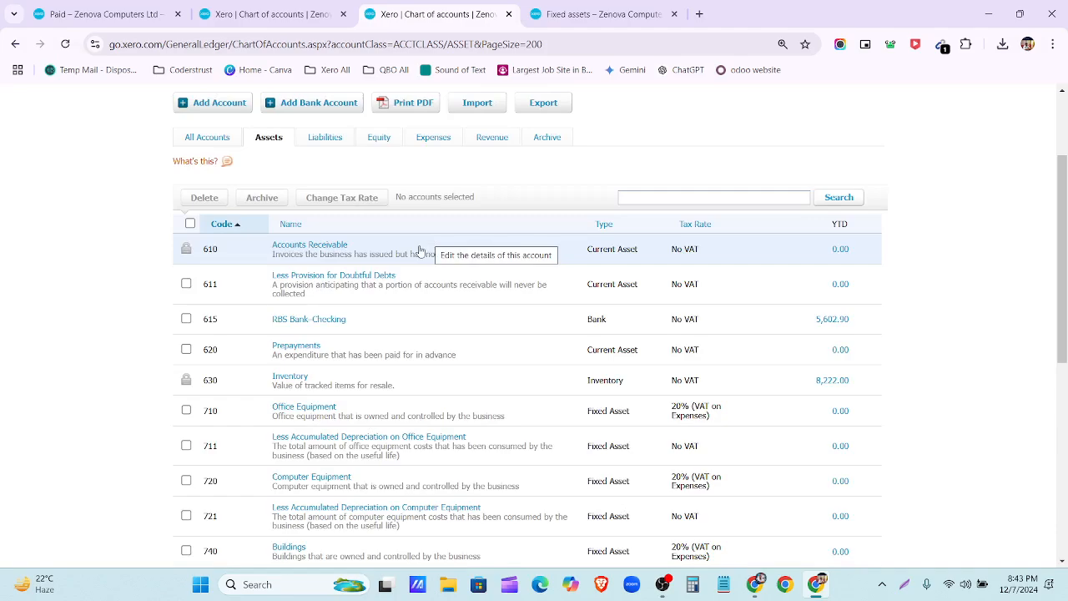
Step: Confirm account 781 in the Assets list, then filter the chart to revenue accounts
{"action": "scroll", "coordinate": [421, 251], "scroll_direction": "down", "scroll_amount": 5}
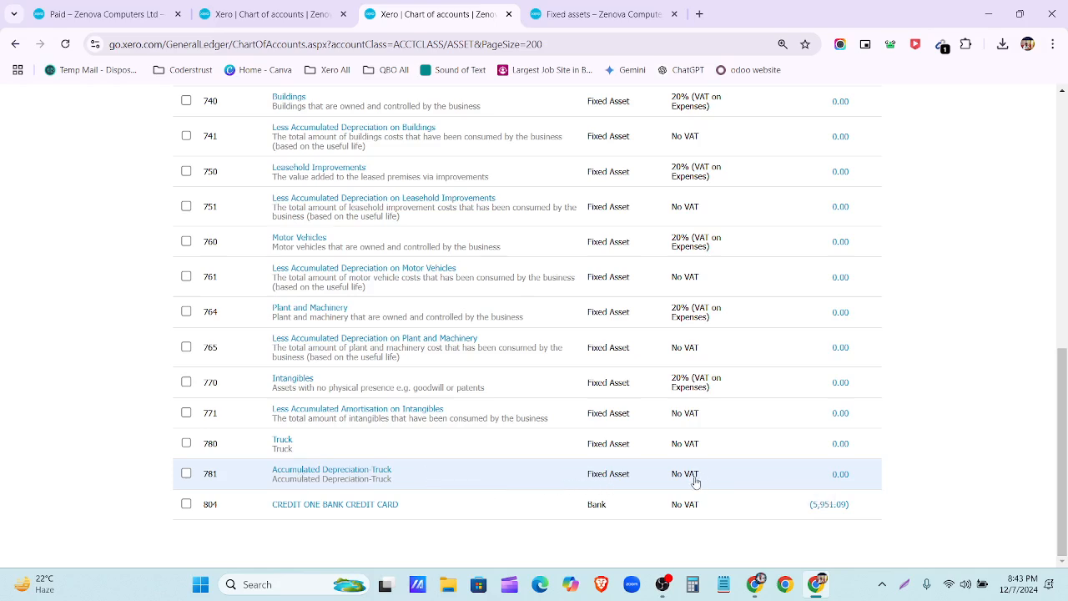
{"action": "scroll", "coordinate": [571, 465], "scroll_direction": "up", "scroll_amount": 10}
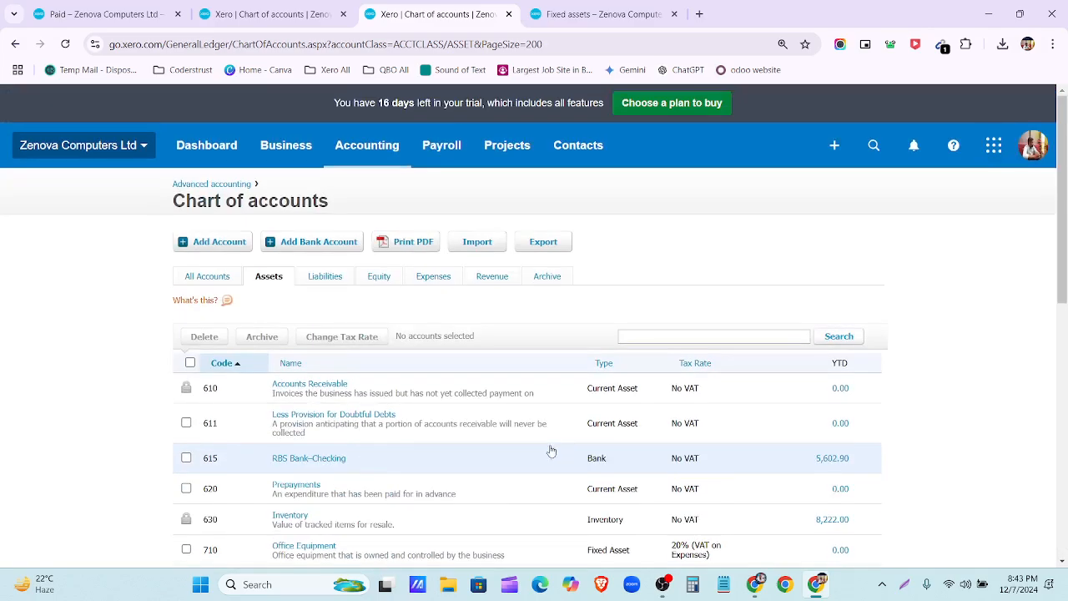
{"action": "left_click", "coordinate": [491, 278]}
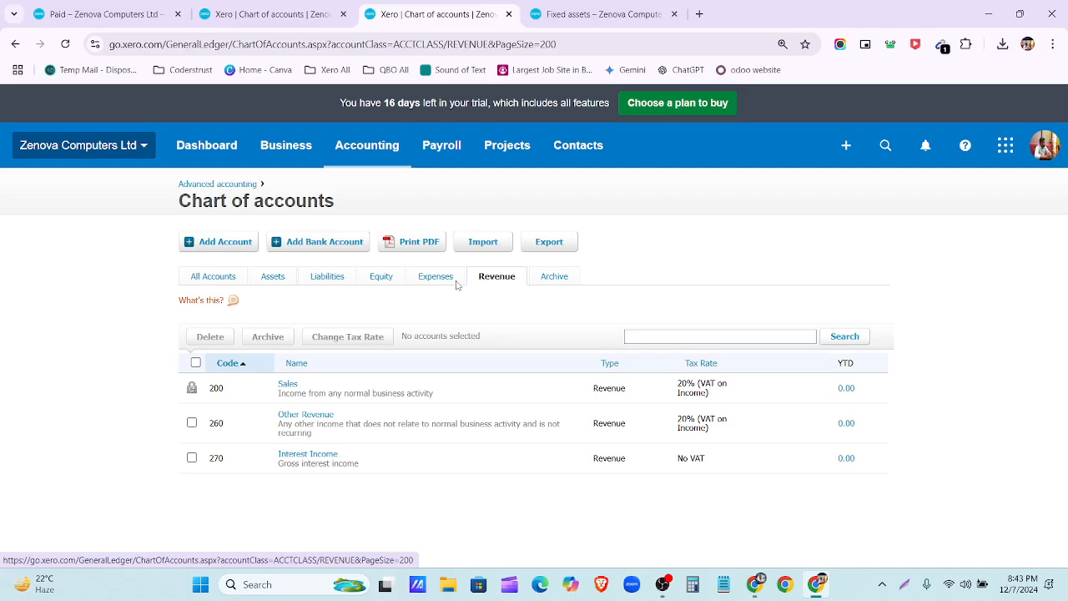
Step: Filter to expense accounts and scroll through the 41 entries from 300 Purchase to 500 Corporation Tax
{"action": "left_click", "coordinate": [452, 284]}
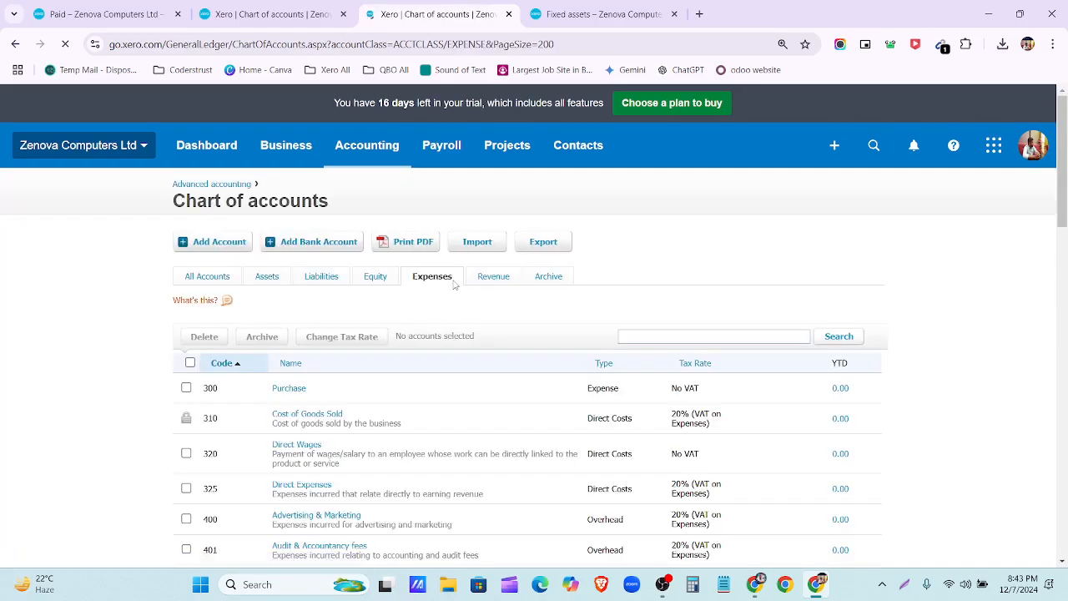
{"action": "scroll", "coordinate": [451, 400], "scroll_direction": "down", "scroll_amount": 3}
{"action": "scroll", "coordinate": [465, 404], "scroll_direction": "down", "scroll_amount": 10}
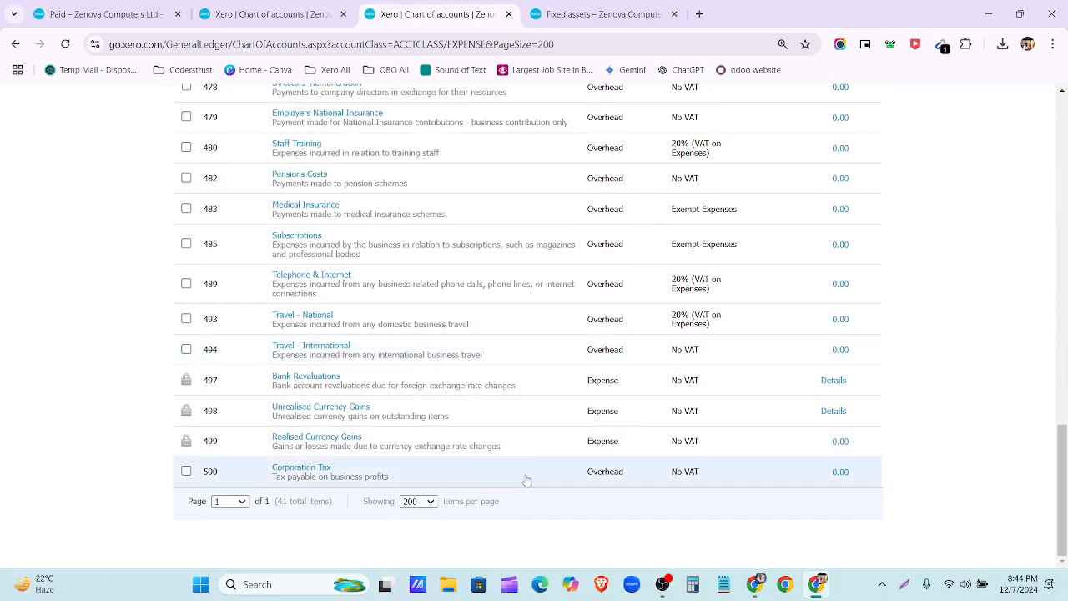
{"action": "scroll", "coordinate": [534, 467], "scroll_direction": "up", "scroll_amount": 15}
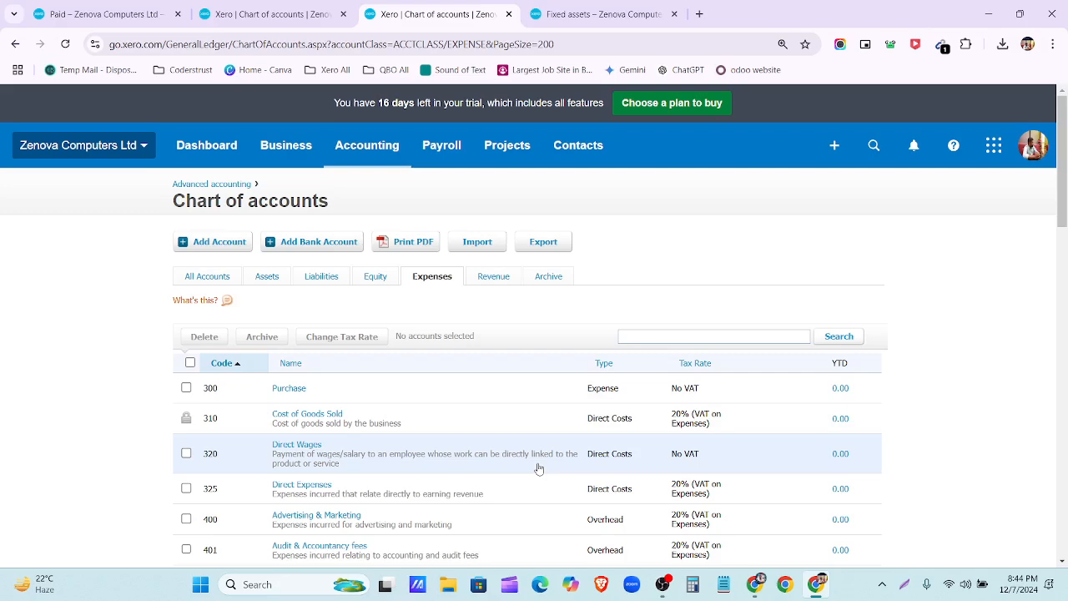
{"action": "scroll", "coordinate": [333, 484], "scroll_direction": "down", "scroll_amount": 3}
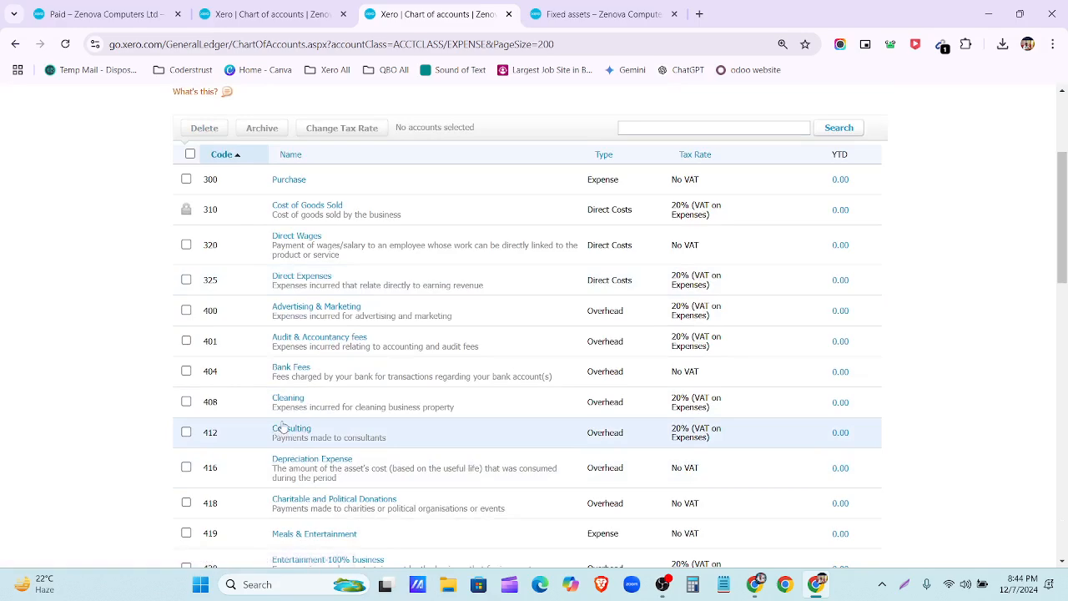
{"action": "scroll", "coordinate": [282, 430], "scroll_direction": "down", "scroll_amount": 2}
{"action": "scroll", "coordinate": [286, 443], "scroll_direction": "down", "scroll_amount": 2}
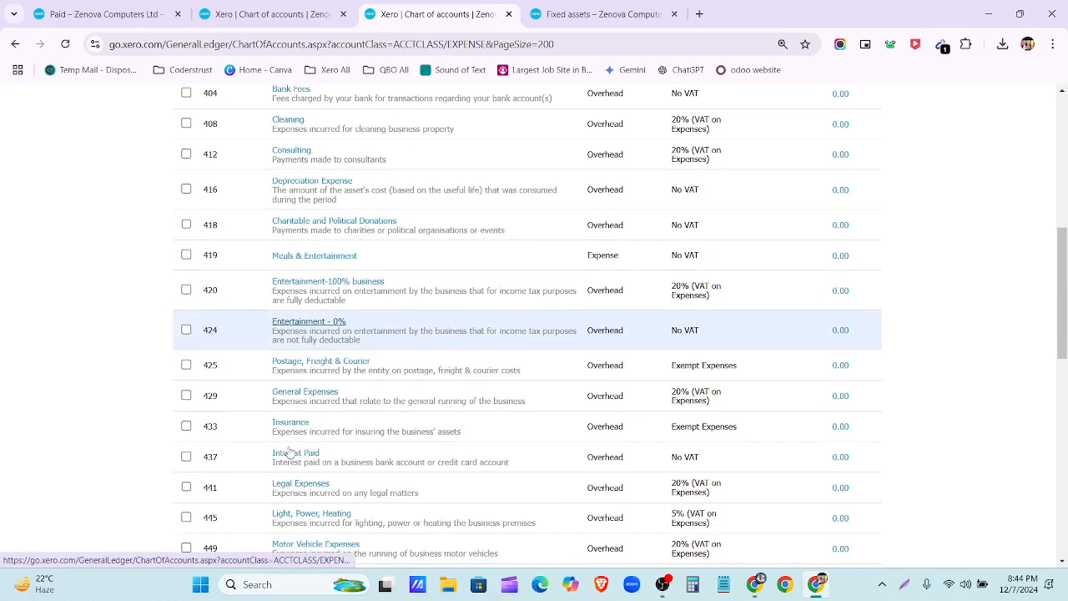
{"action": "scroll", "coordinate": [242, 330], "scroll_direction": "down", "scroll_amount": 1}
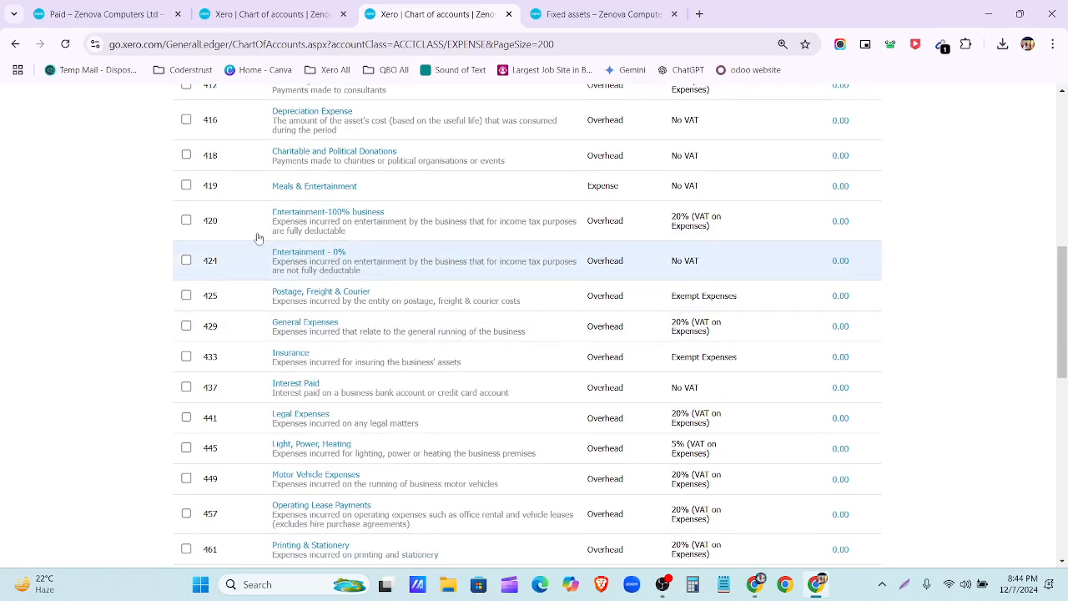
{"action": "scroll", "coordinate": [263, 232], "scroll_direction": "down", "scroll_amount": 8}
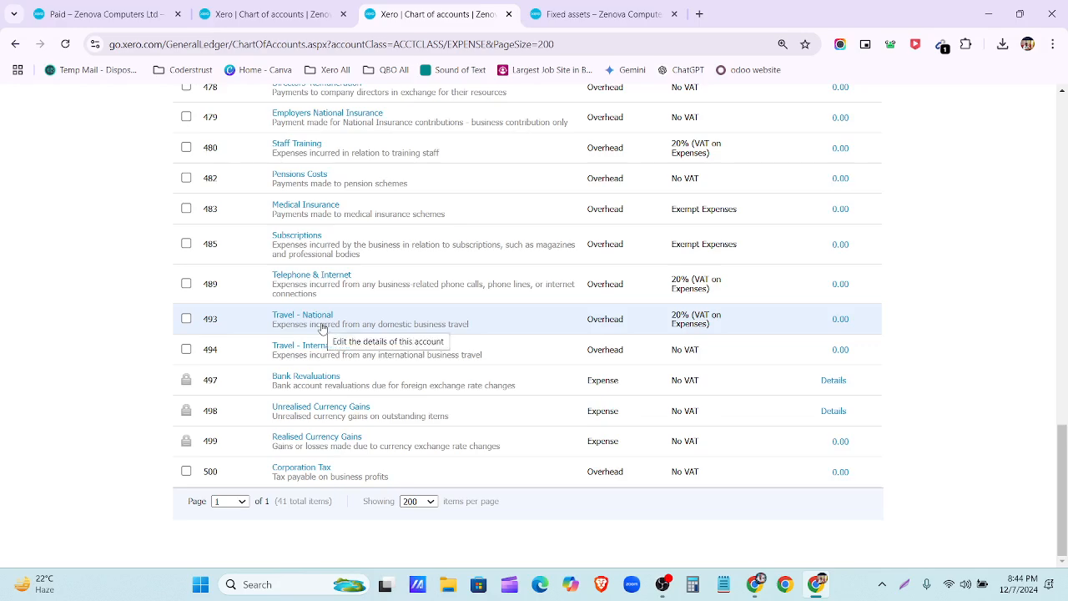
{"action": "scroll", "coordinate": [322, 328], "scroll_direction": "up", "scroll_amount": 3}
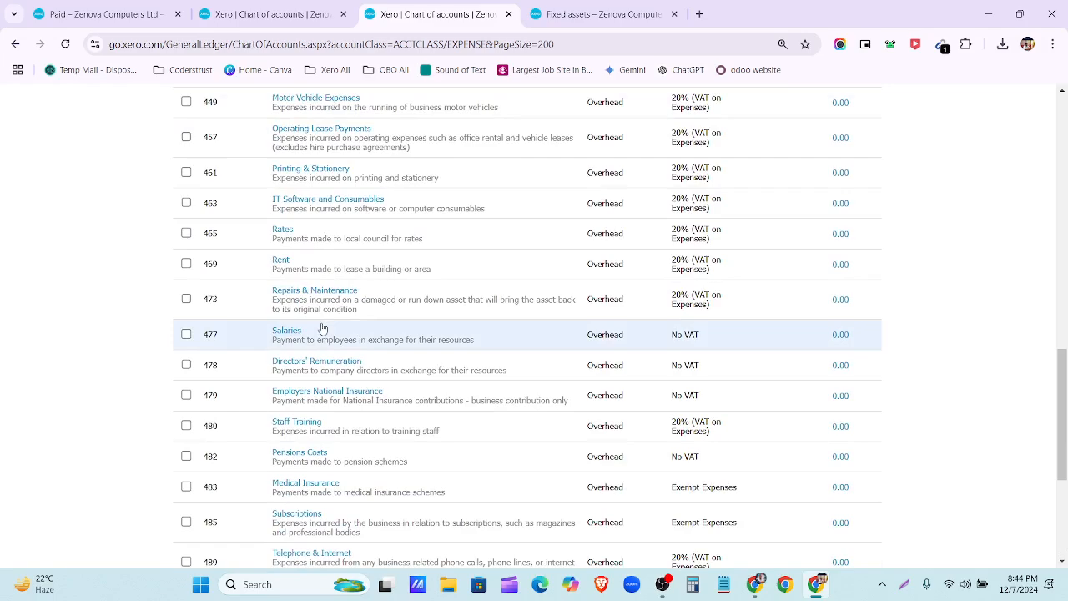
{"action": "scroll", "coordinate": [322, 327], "scroll_direction": "up", "scroll_amount": 10}
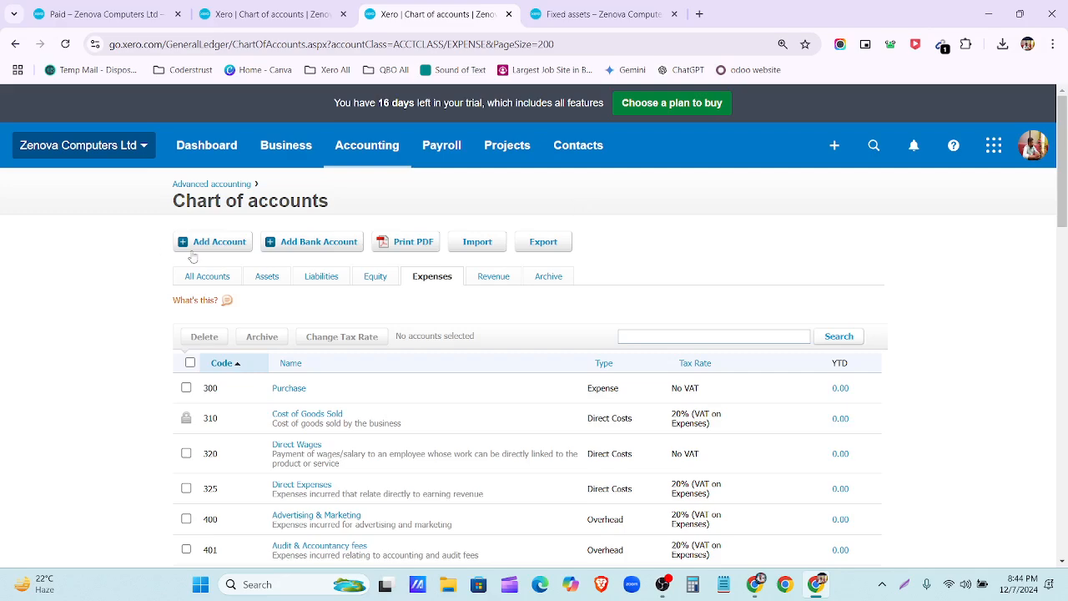
Step: Begin a new account, browse the account type list, then close the form unfinished
{"action": "left_click", "coordinate": [214, 241]}
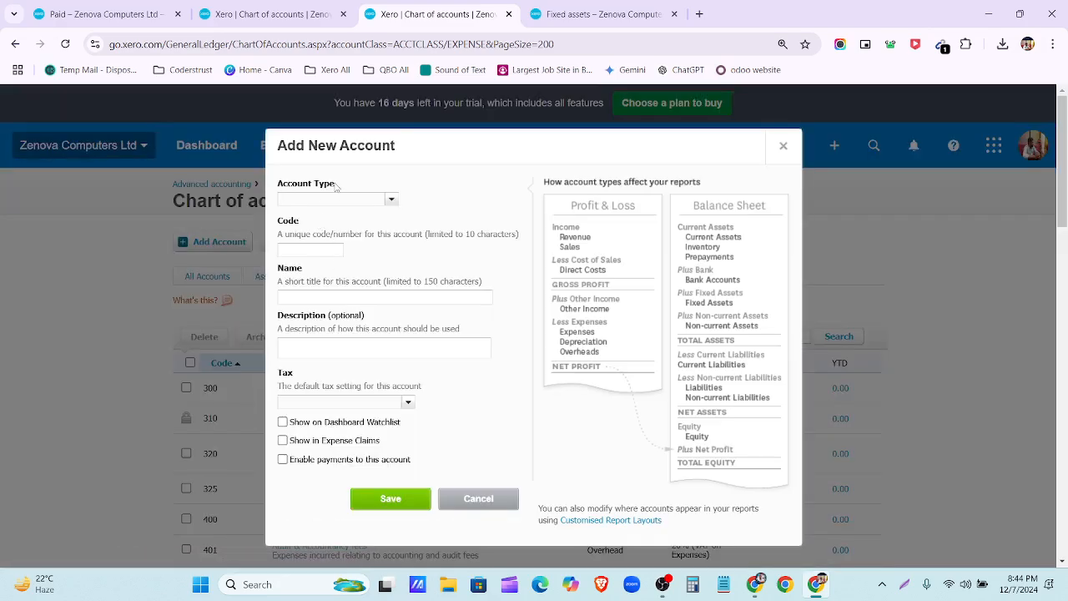
{"action": "left_click", "coordinate": [391, 201]}
{"action": "scroll", "coordinate": [358, 288], "scroll_direction": "down", "scroll_amount": 3}
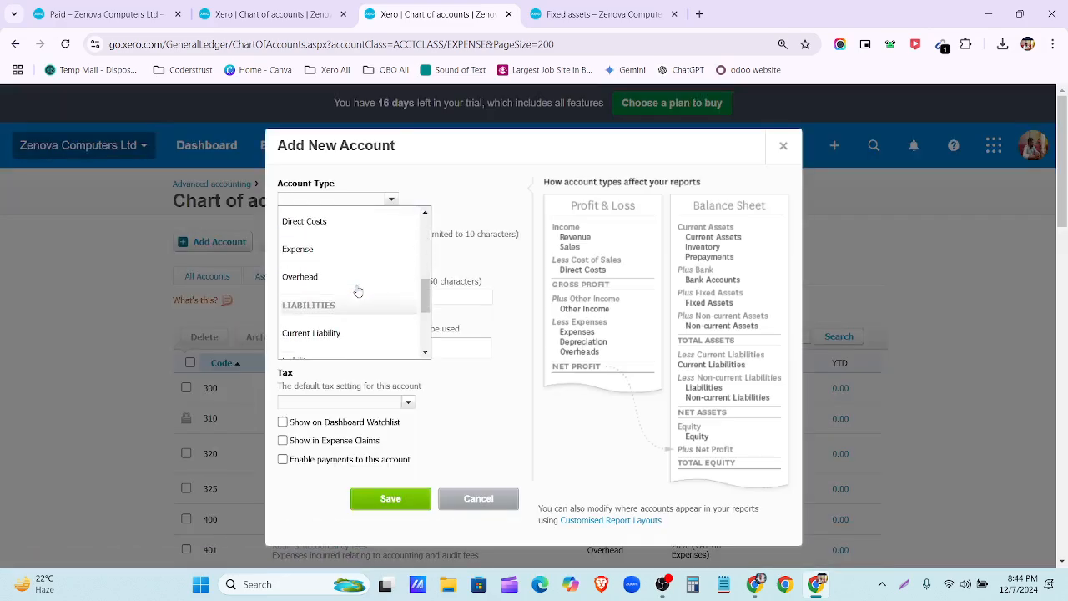
{"action": "scroll", "coordinate": [358, 291], "scroll_direction": "down", "scroll_amount": 3}
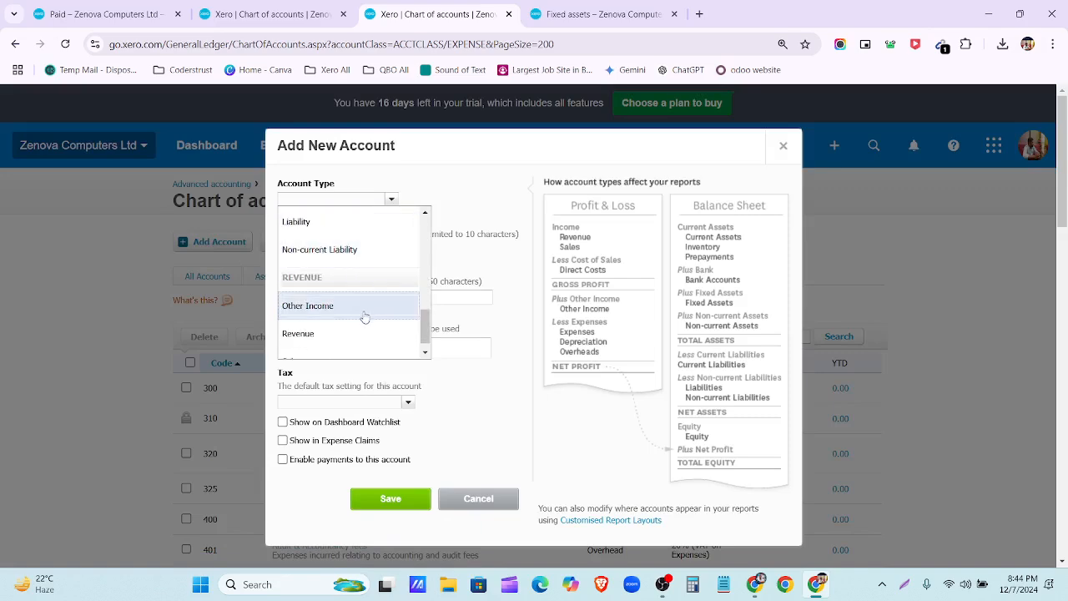
{"action": "scroll", "coordinate": [364, 319], "scroll_direction": "down", "scroll_amount": 1}
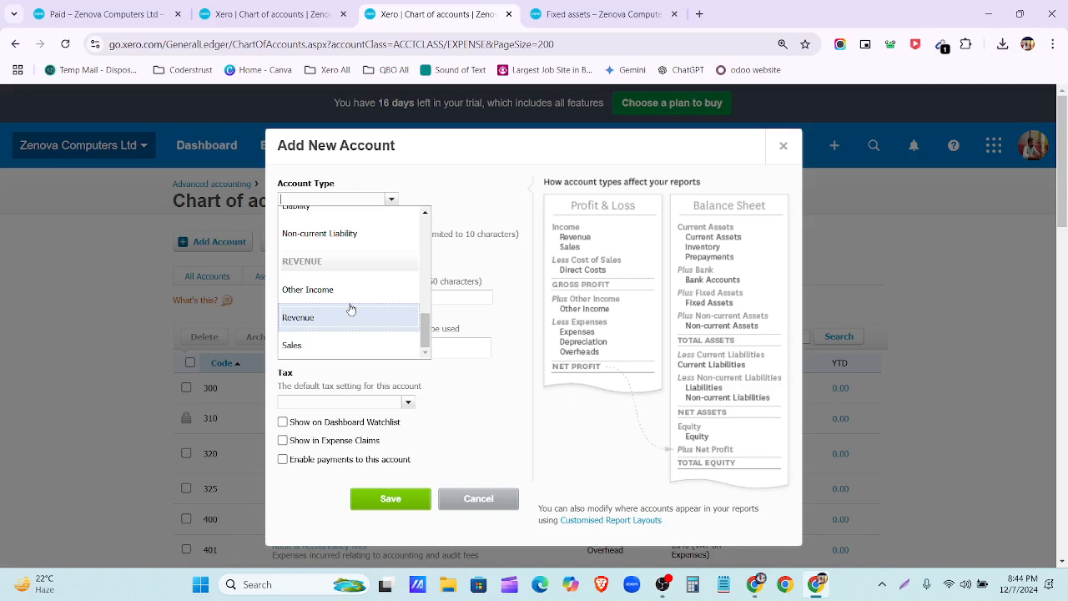
{"action": "scroll", "coordinate": [345, 296], "scroll_direction": "up", "scroll_amount": 1}
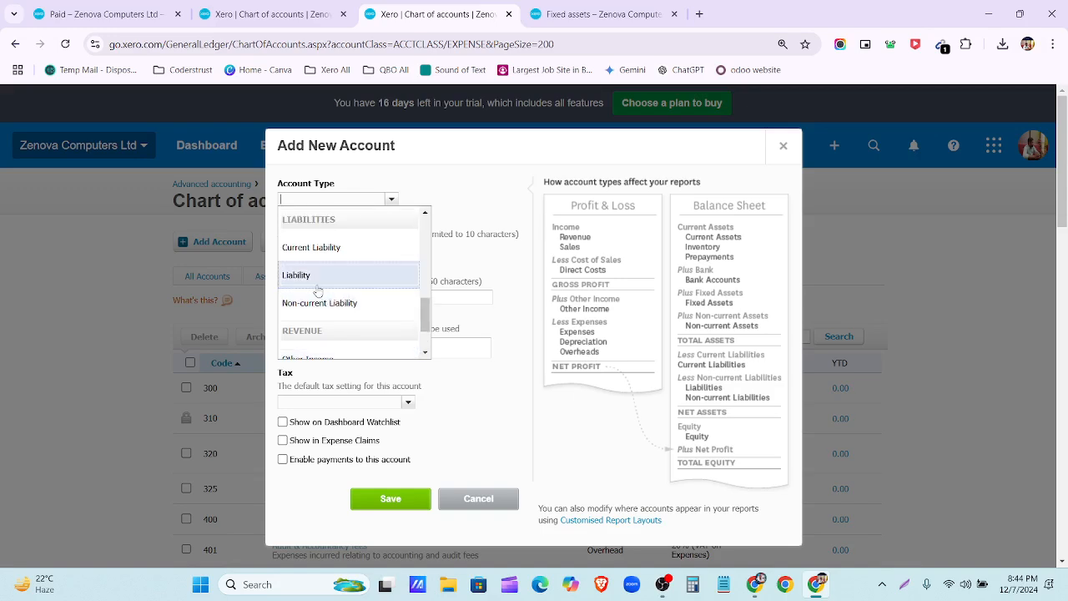
{"action": "scroll", "coordinate": [336, 334], "scroll_direction": "down", "scroll_amount": 1}
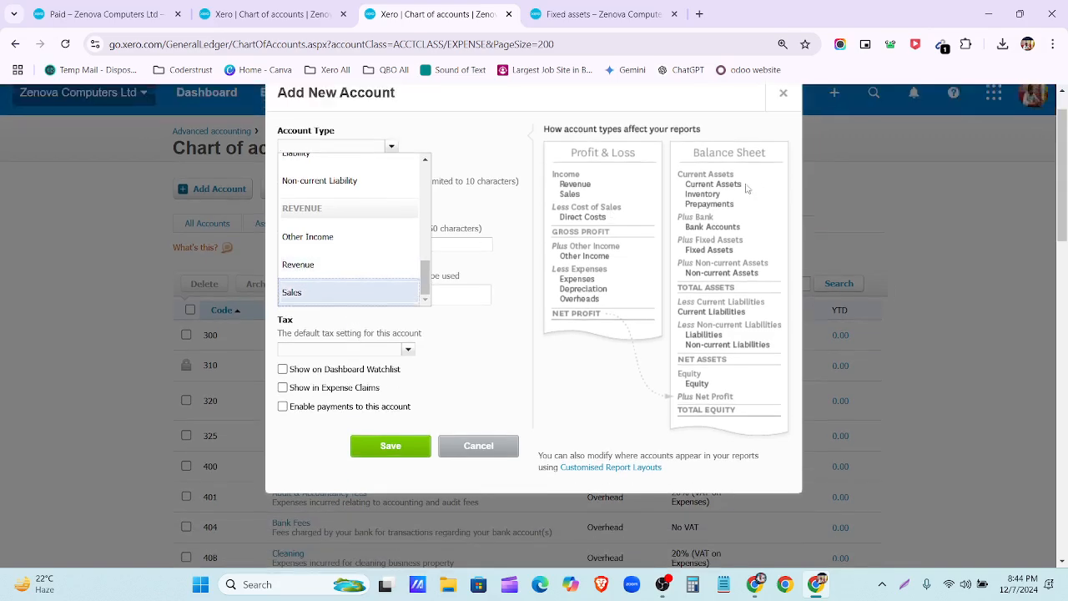
{"action": "left_click", "coordinate": [783, 146]}
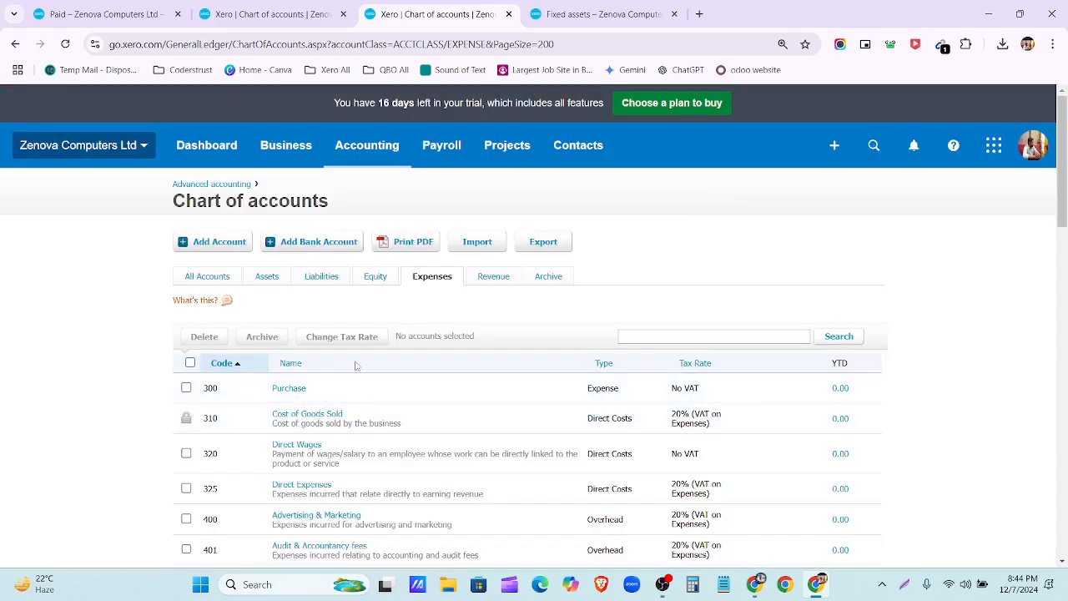
Step: Scroll the expense accounts and open a fresh blank Add New Account form
{"action": "scroll", "coordinate": [368, 363], "scroll_direction": "down", "scroll_amount": 5}
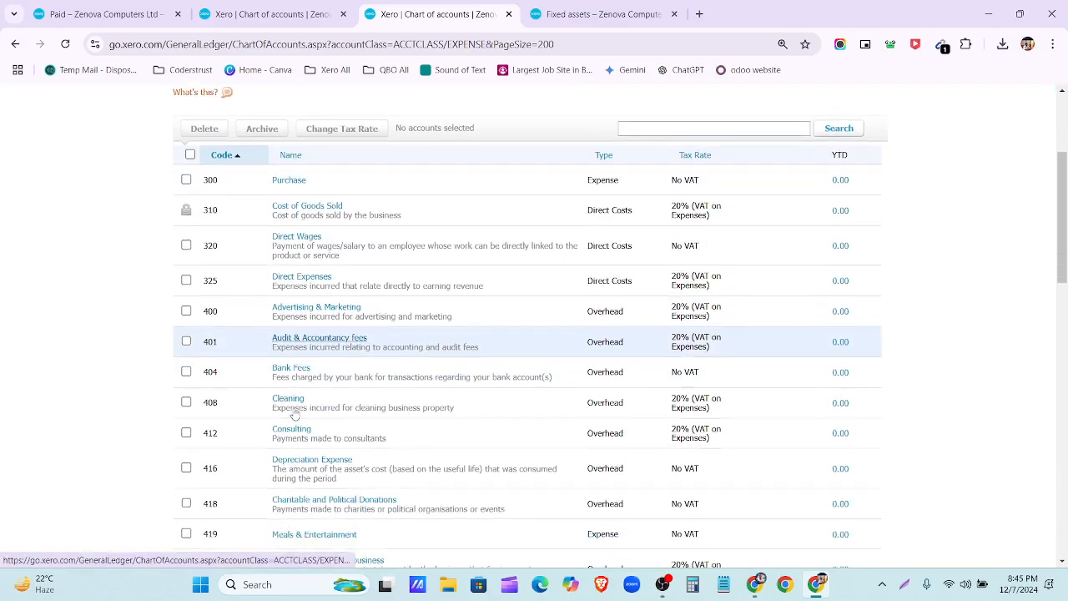
{"action": "scroll", "coordinate": [294, 414], "scroll_direction": "down", "scroll_amount": 3}
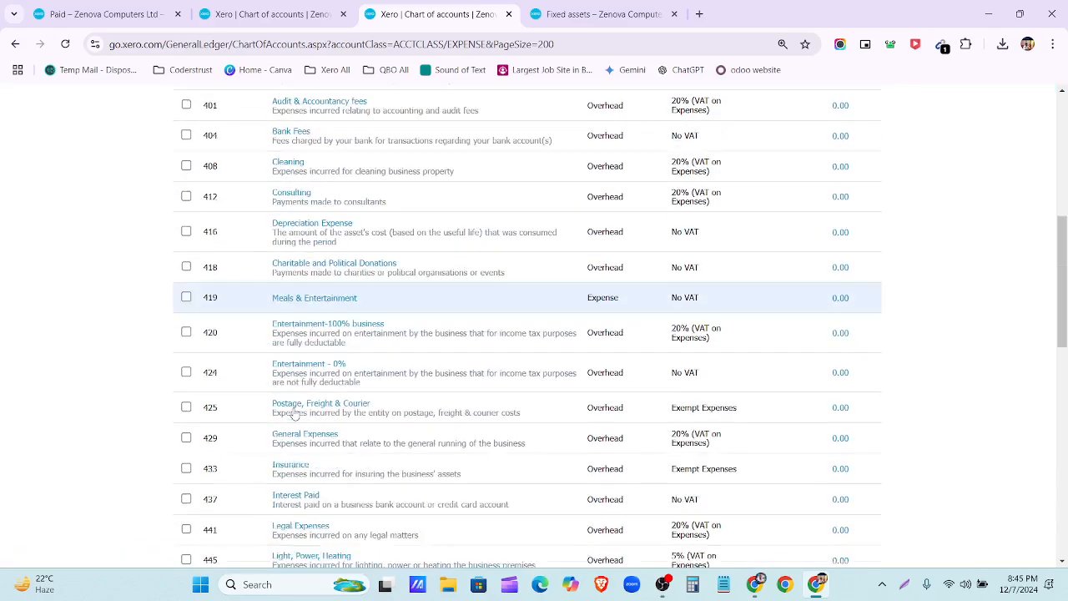
{"action": "scroll", "coordinate": [294, 413], "scroll_direction": "up", "scroll_amount": 10}
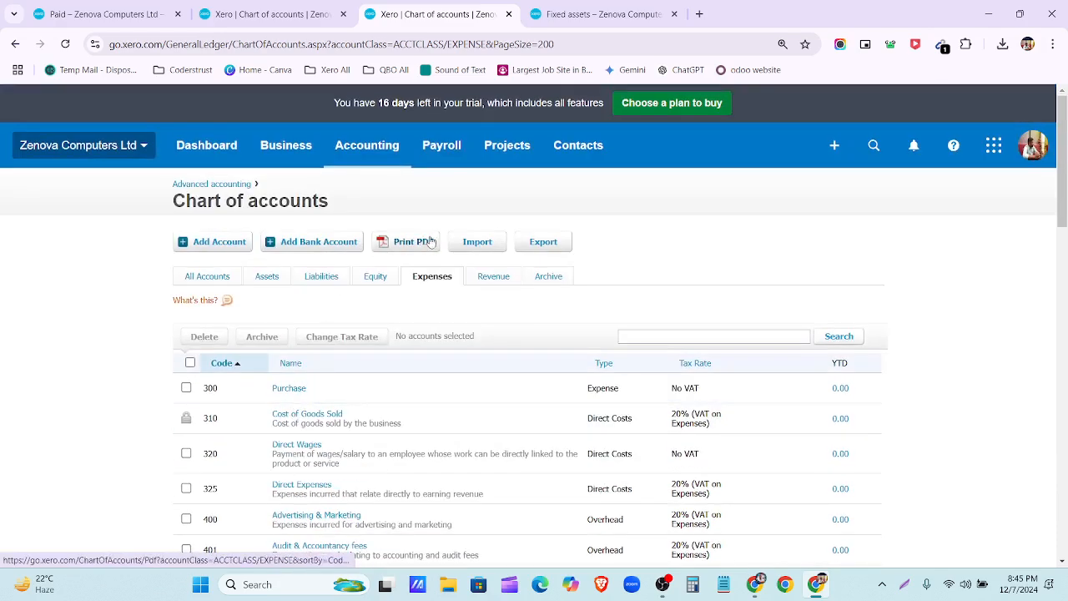
{"action": "left_click", "coordinate": [220, 247]}
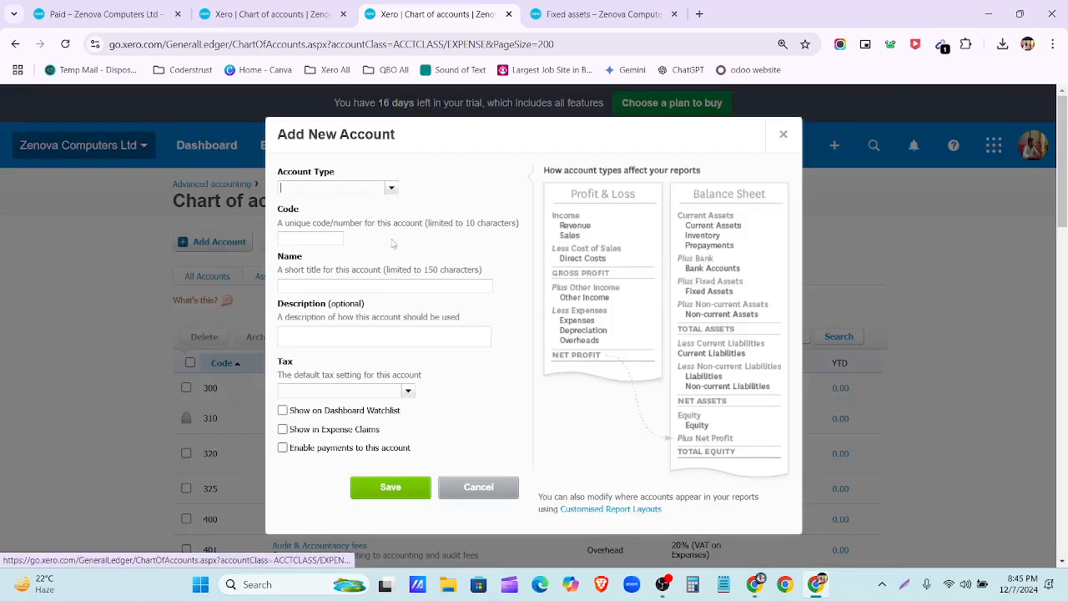
Step: Make the new account an Expense type with the free code 470
{"action": "left_click", "coordinate": [398, 190]}
{"action": "scroll", "coordinate": [358, 281], "scroll_direction": "down", "scroll_amount": 5}
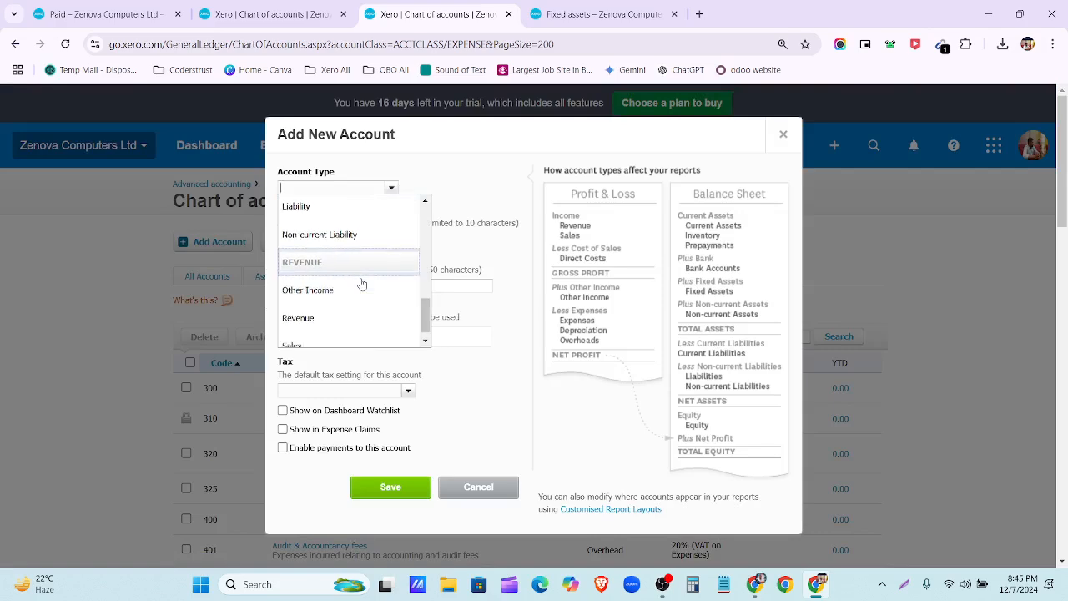
{"action": "scroll", "coordinate": [359, 298], "scroll_direction": "up", "scroll_amount": 5}
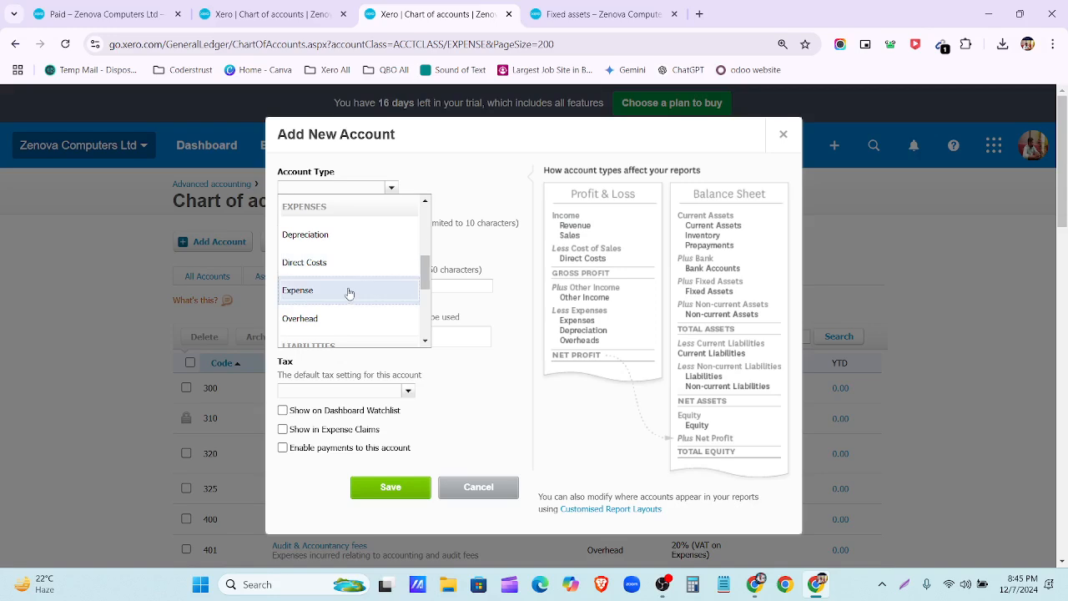
{"action": "left_click", "coordinate": [350, 292]}
{"action": "left_click", "coordinate": [315, 240]}
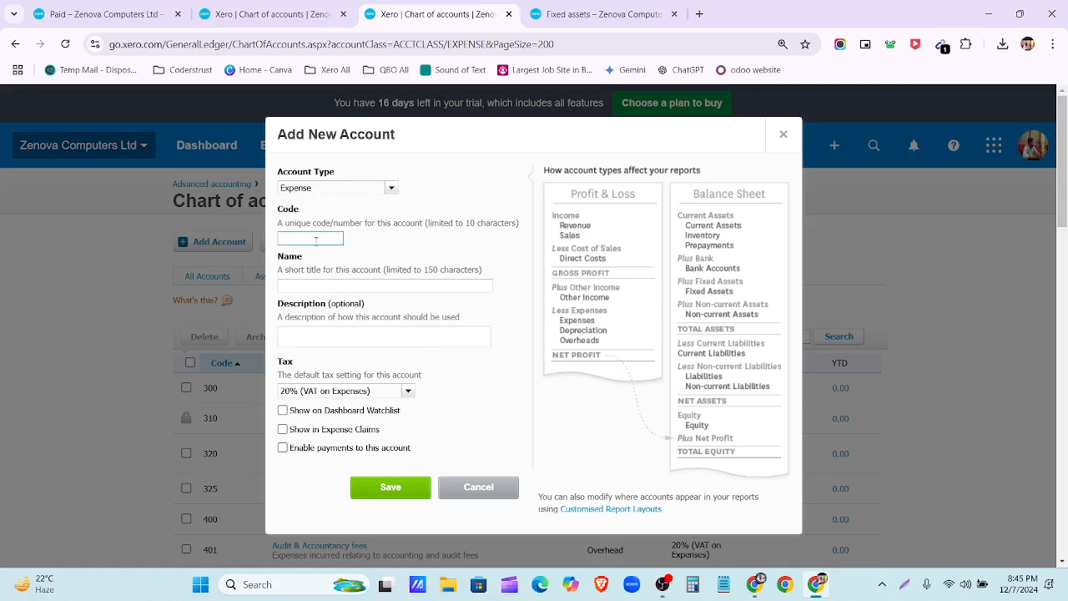
{"action": "type", "text": "43"}
{"action": "left_click", "coordinate": [400, 285]}
{"action": "left_click", "coordinate": [313, 239]}
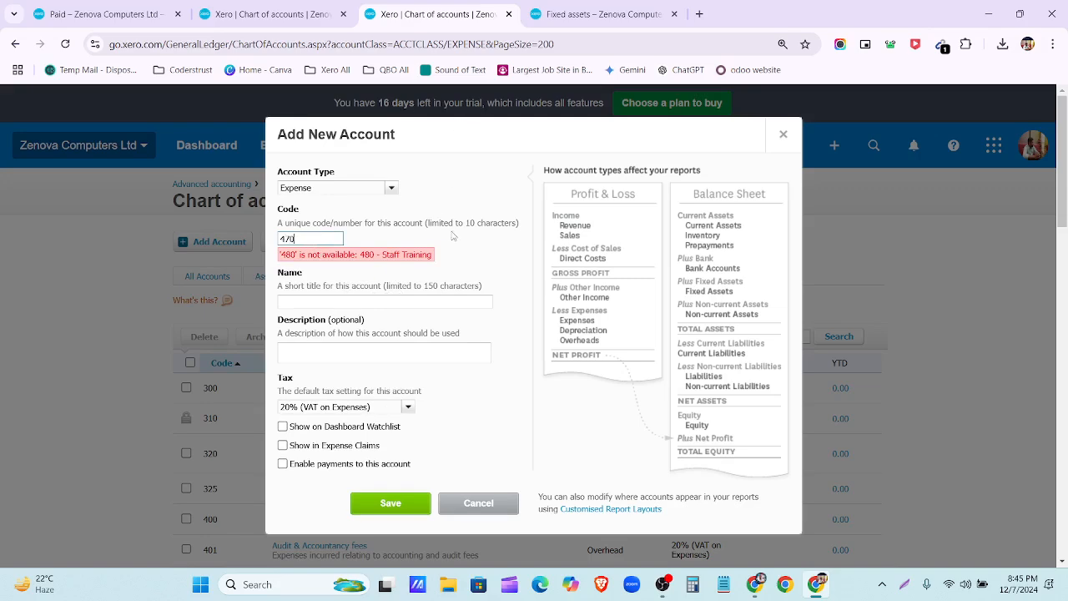
{"action": "left_click", "coordinate": [359, 308]}
Step: Name it 'Loss or gain on disposal of fixed assets', copy it to the description, set No VAT, and save
{"action": "left_click", "coordinate": [350, 302]}
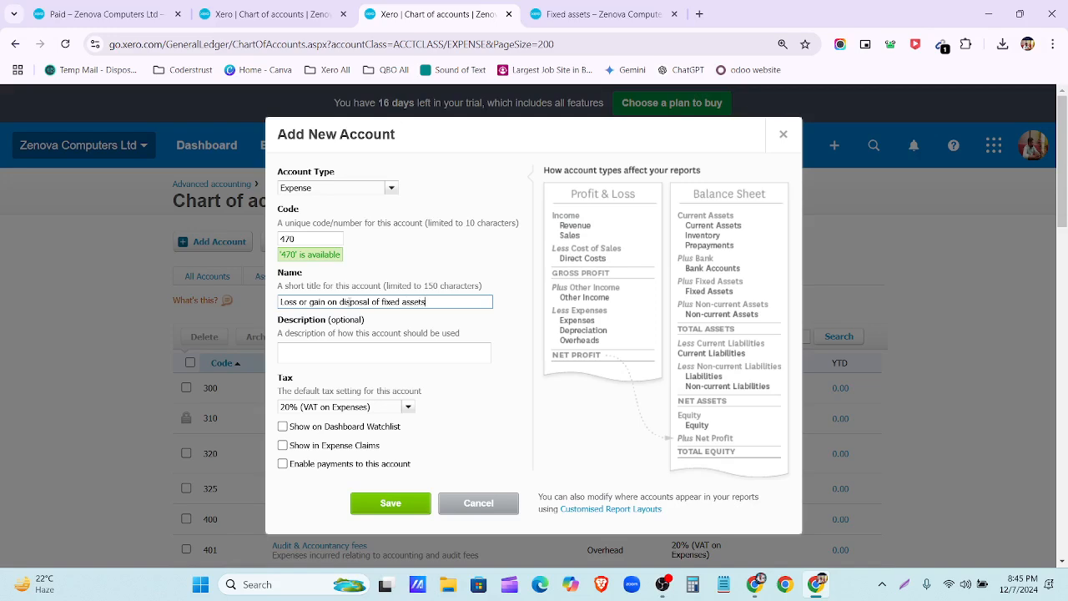
{"action": "triple_click", "coordinate": [434, 302]}
{"action": "key", "text": "ctrl+c"}
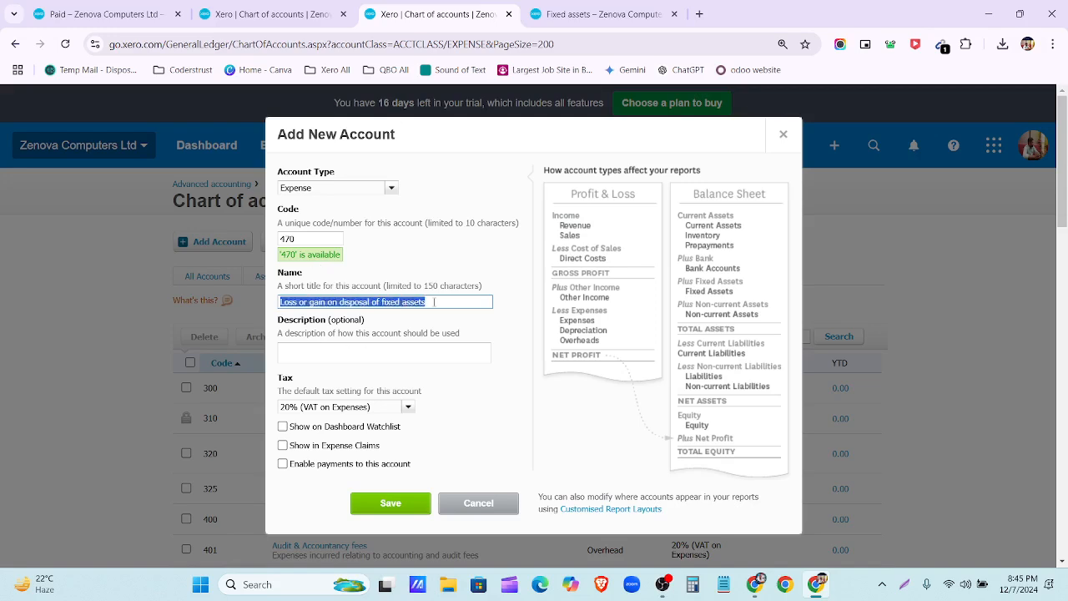
{"action": "left_click", "coordinate": [430, 354]}
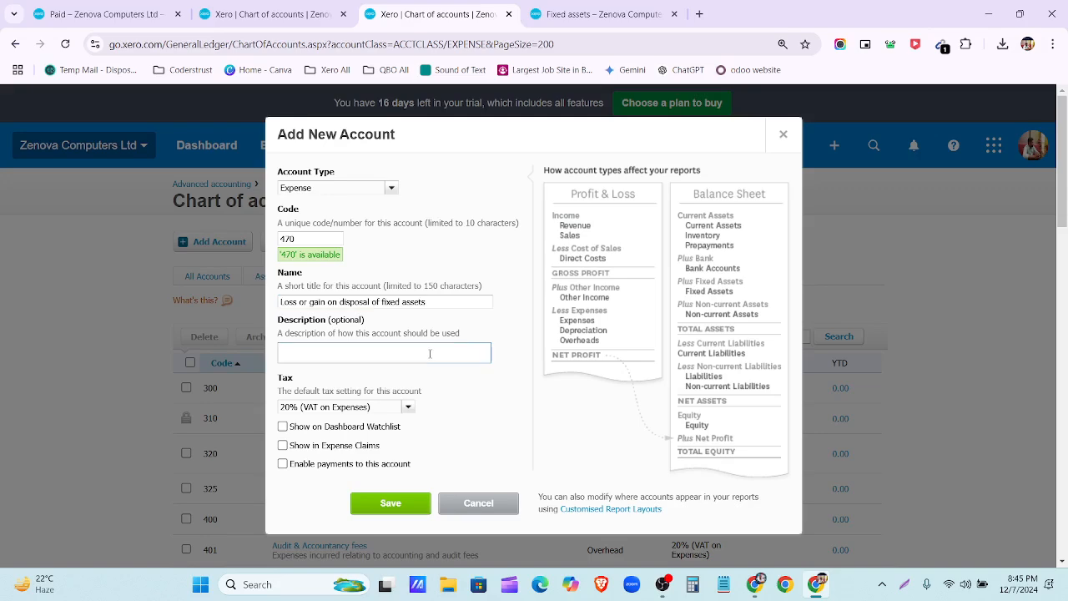
{"action": "key", "text": "ctrl+v"}
{"action": "left_click", "coordinate": [408, 407]}
{"action": "scroll", "coordinate": [379, 226], "scroll_direction": "down", "scroll_amount": 4}
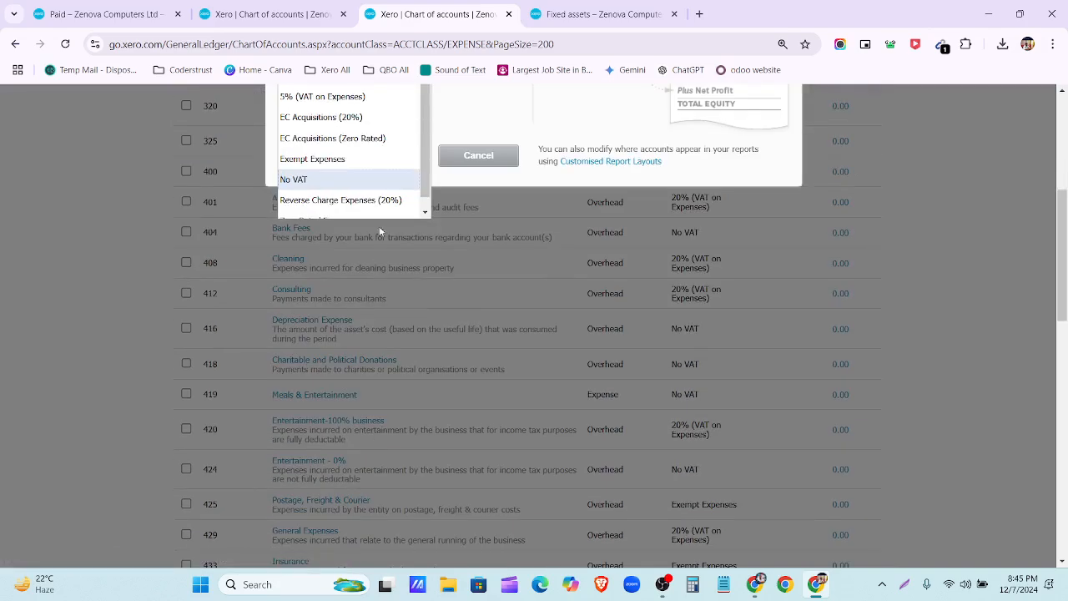
{"action": "left_click", "coordinate": [358, 163]}
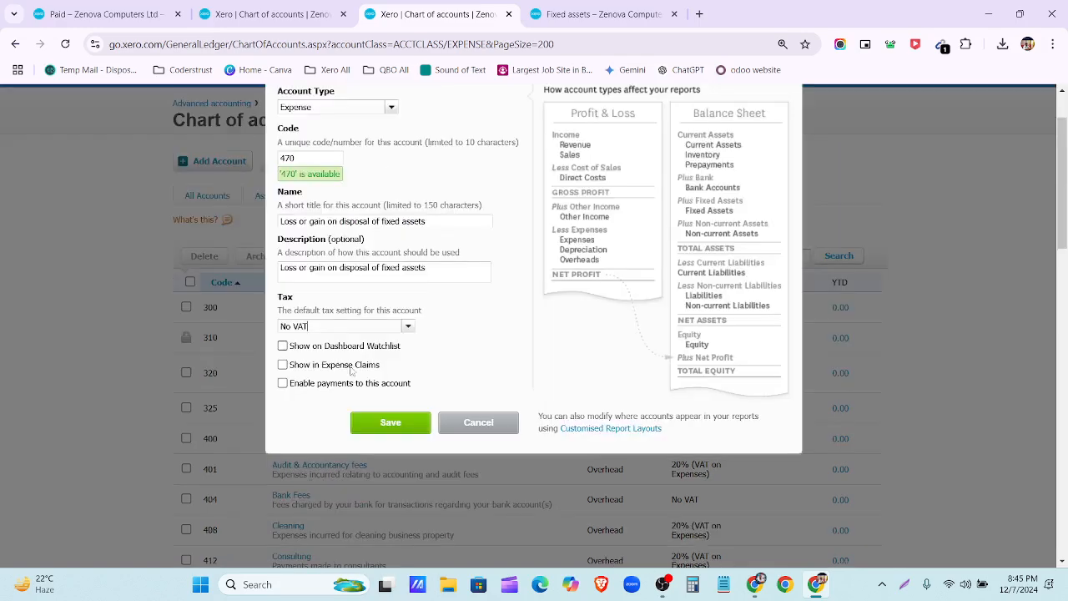
{"action": "left_click", "coordinate": [390, 424]}
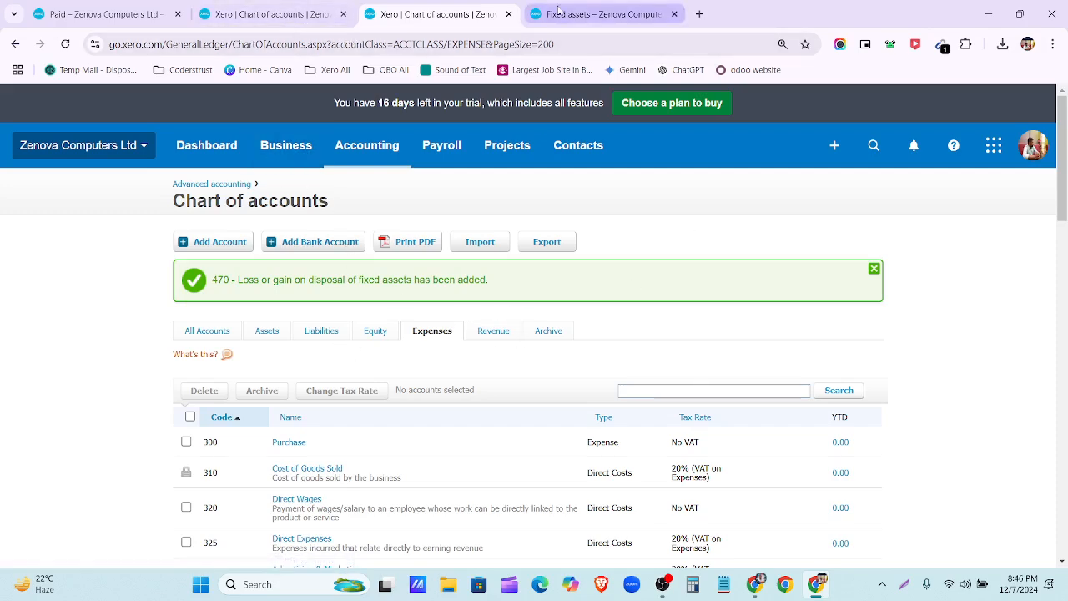
{"action": "left_click", "coordinate": [589, 17]}
Step: Reload the Fixed assets page and start a new asset named Truck
{"action": "left_click", "coordinate": [65, 43]}
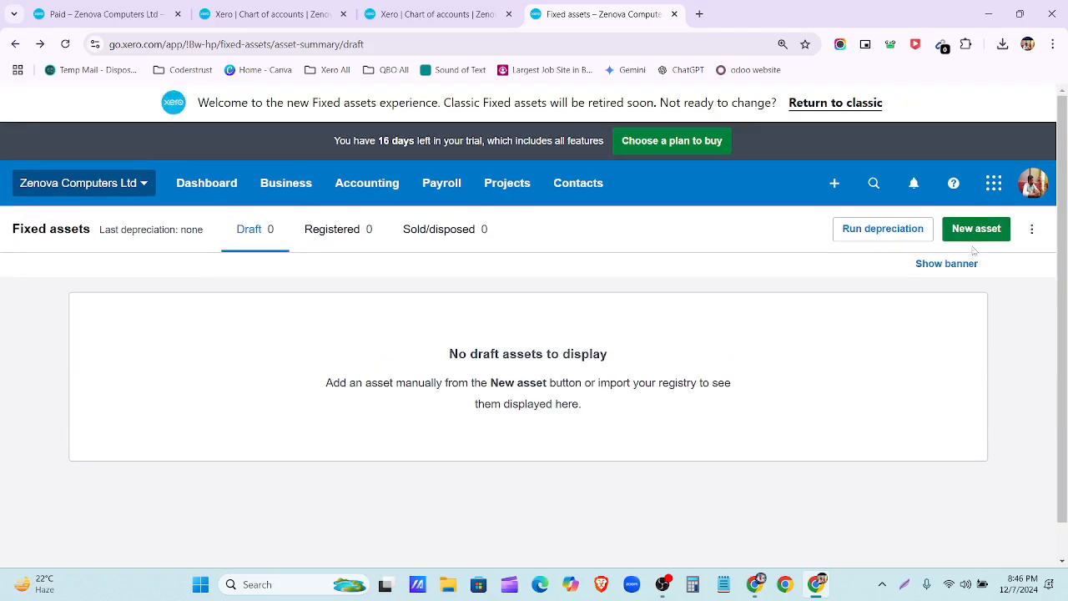
{"action": "left_click", "coordinate": [975, 232]}
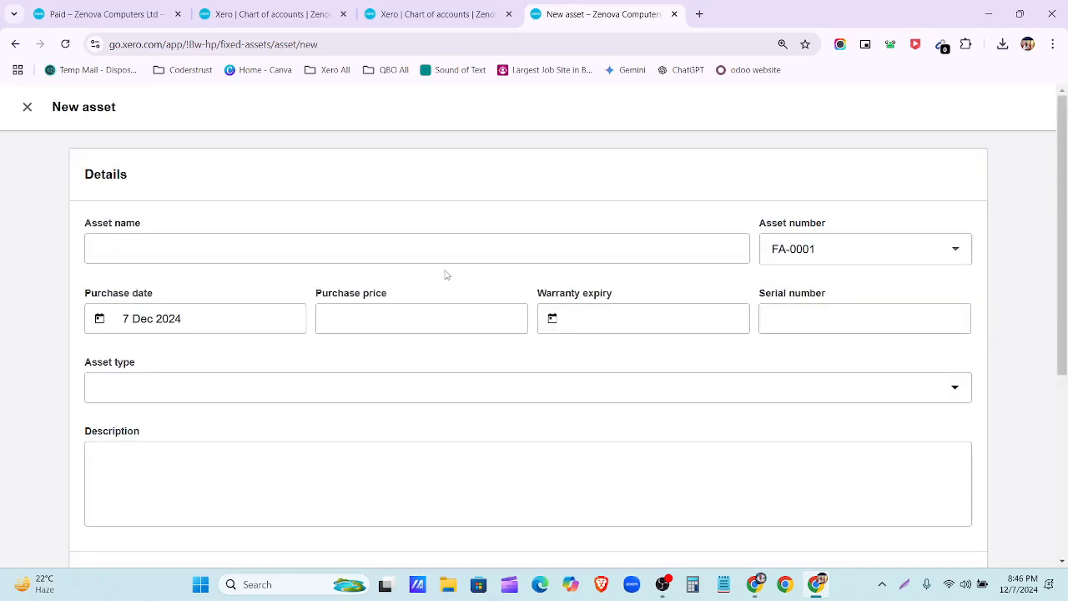
{"action": "left_click", "coordinate": [122, 238]}
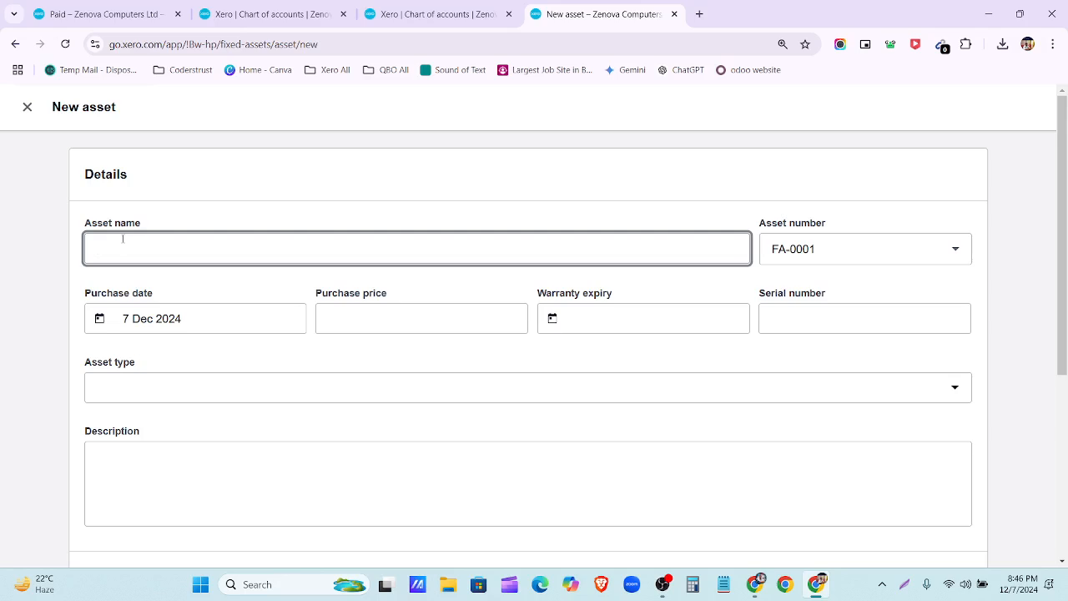
{"action": "type", "text": "Truck"}
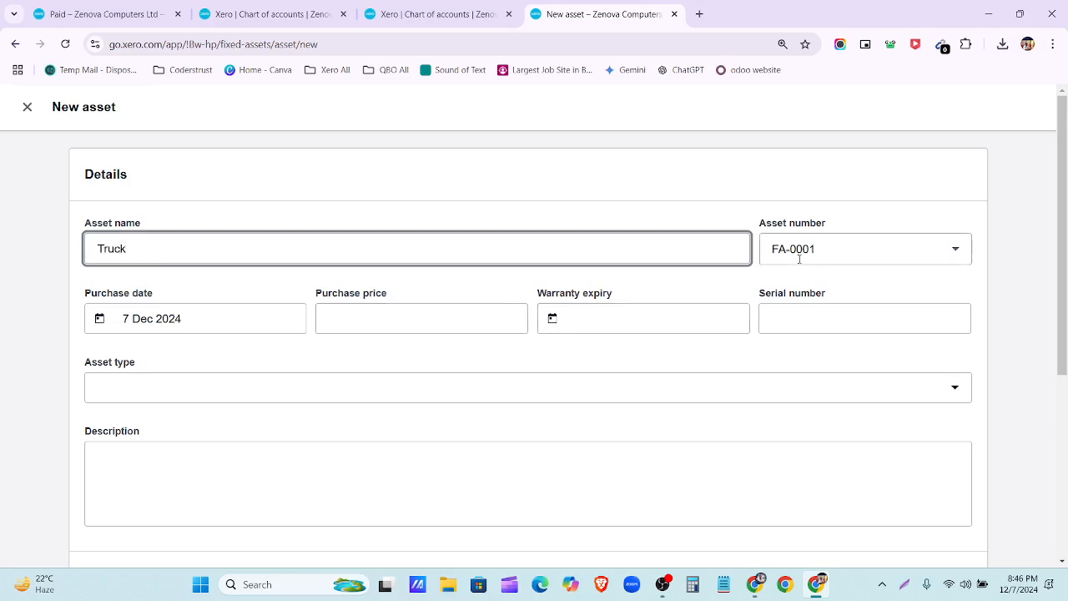
Step: Set the Truck's purchase date to 4 Jan 2015 and purchase price to 20000.00
{"action": "left_click", "coordinate": [226, 318]}
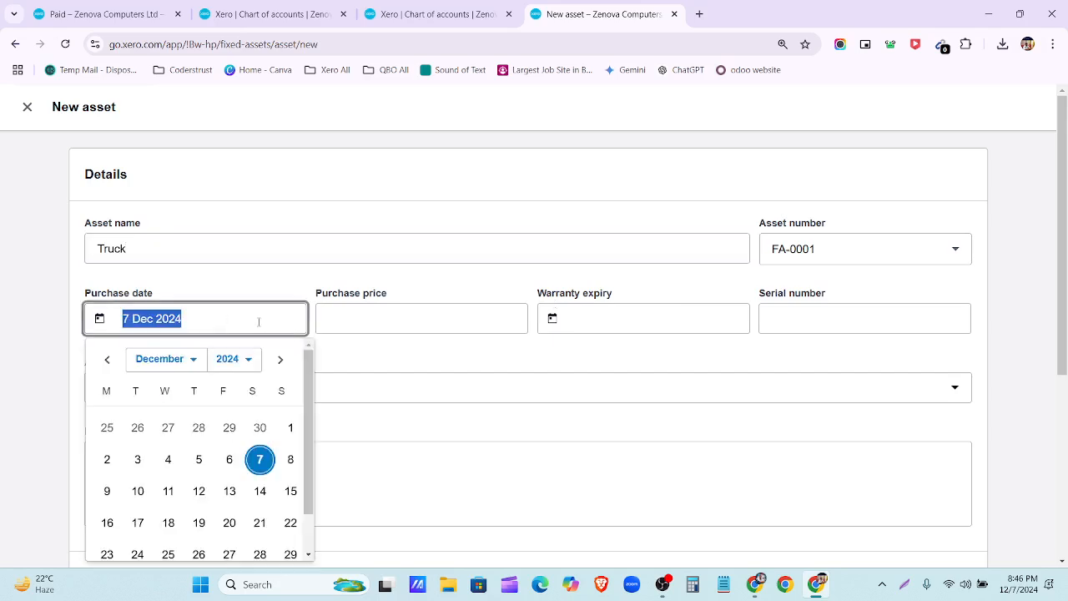
{"action": "left_click", "coordinate": [185, 359]}
{"action": "left_click", "coordinate": [167, 146]}
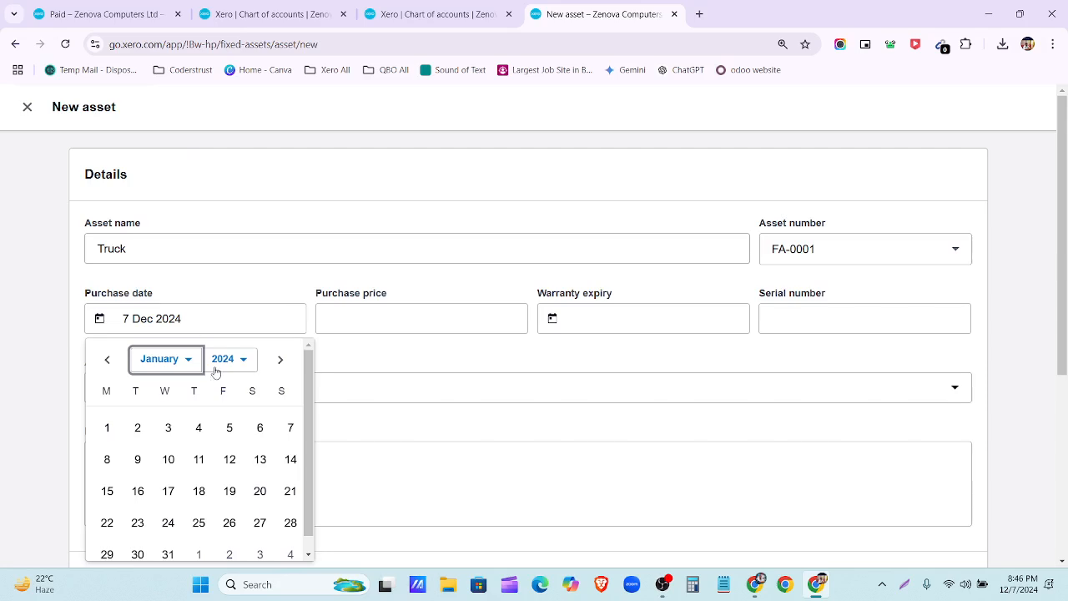
{"action": "left_click", "coordinate": [214, 367]}
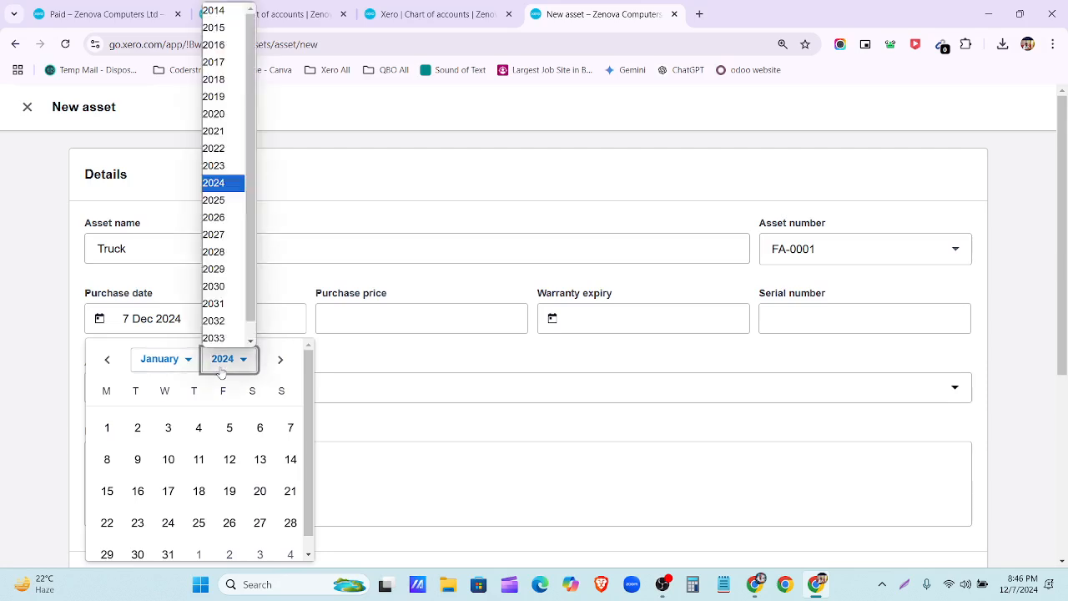
{"action": "left_click", "coordinate": [215, 32]}
{"action": "left_click", "coordinate": [288, 428]}
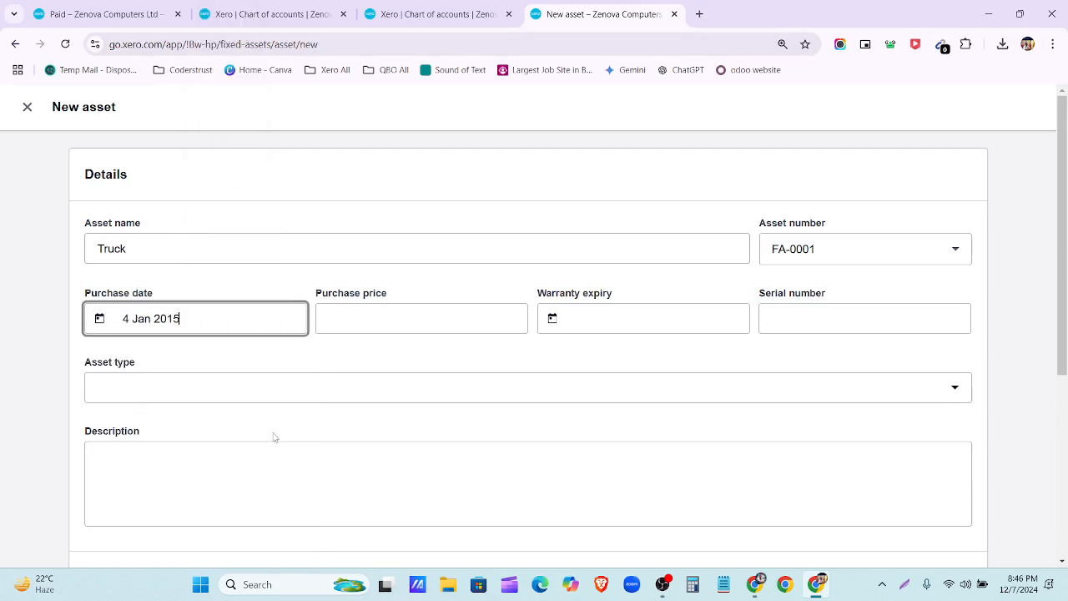
{"action": "left_click", "coordinate": [408, 318]}
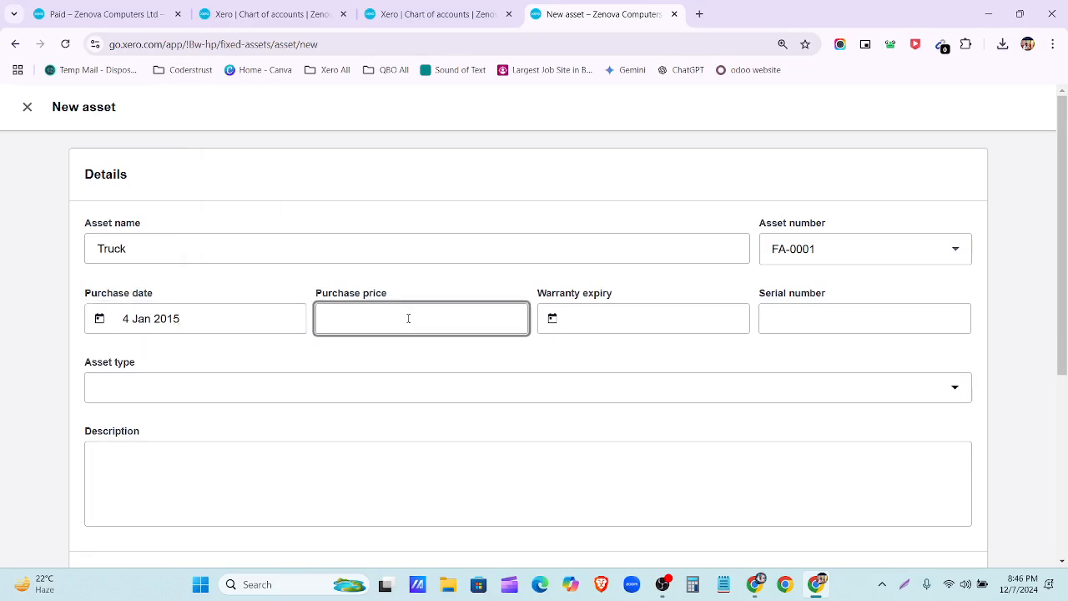
{"action": "type", "text": "20000"}
{"action": "left_click", "coordinate": [477, 350]}
{"action": "left_click", "coordinate": [360, 386]}
Step: Create a new asset type named Truck with 780 - Truck as its asset account
{"action": "left_click", "coordinate": [155, 450]}
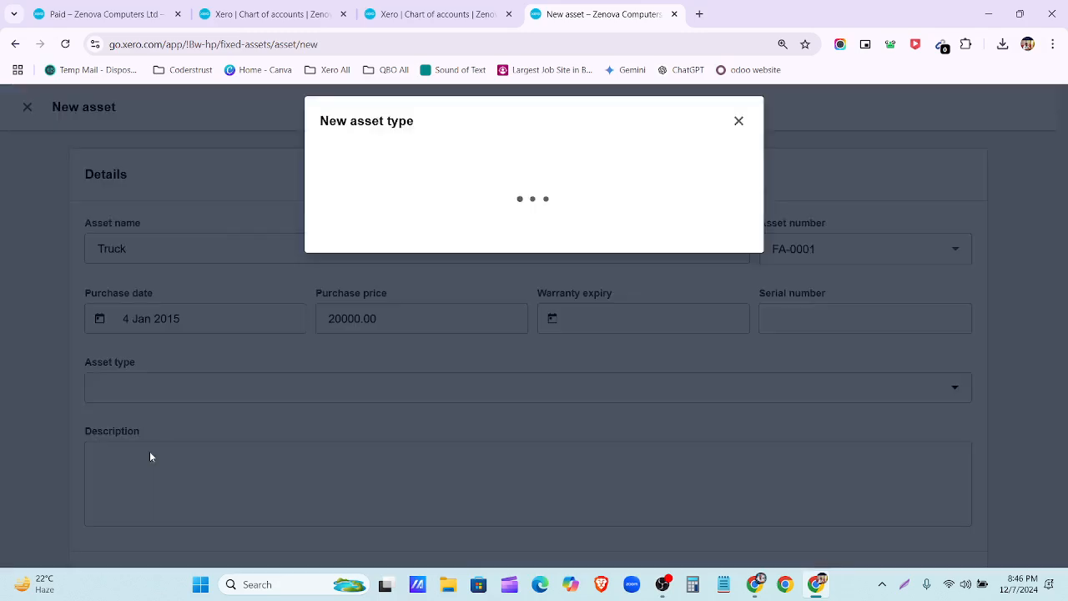
{"action": "left_click", "coordinate": [370, 181]}
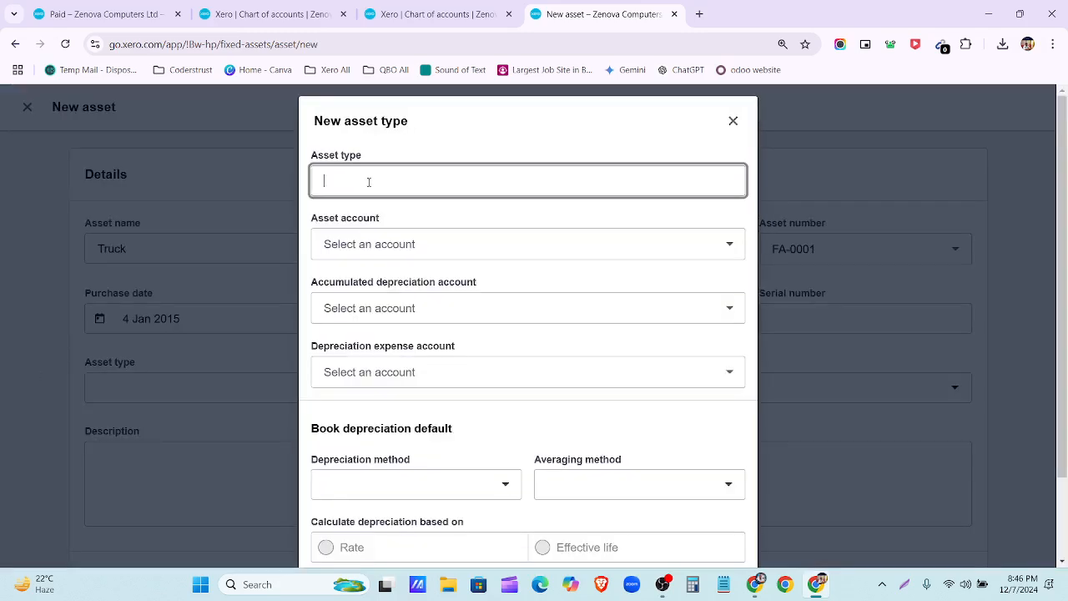
{"action": "type", "text": "Truck"}
{"action": "left_click", "coordinate": [412, 243]}
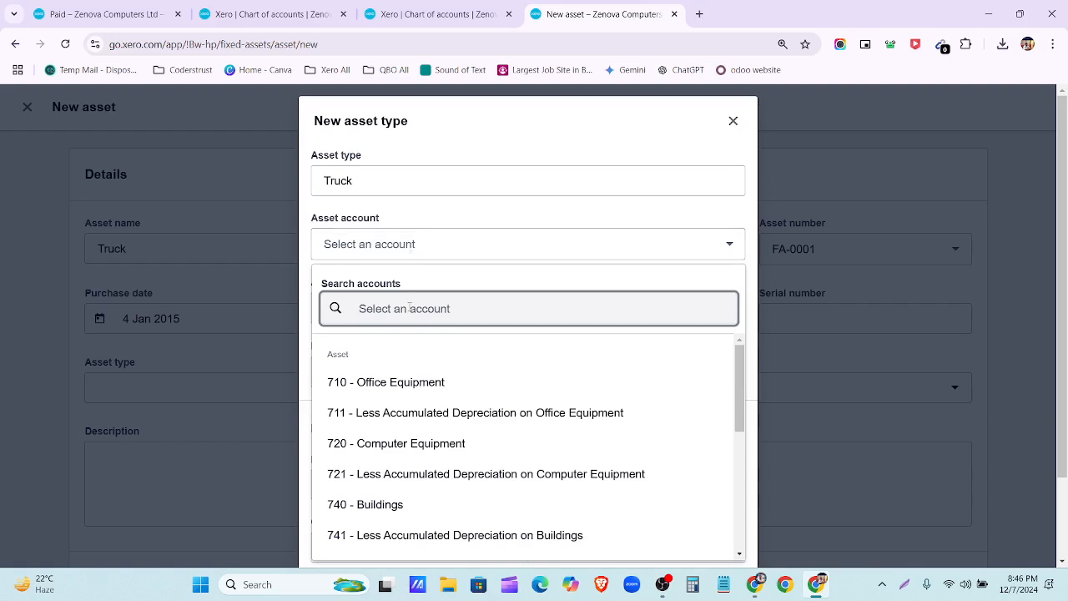
{"action": "type", "text": "Truck"}
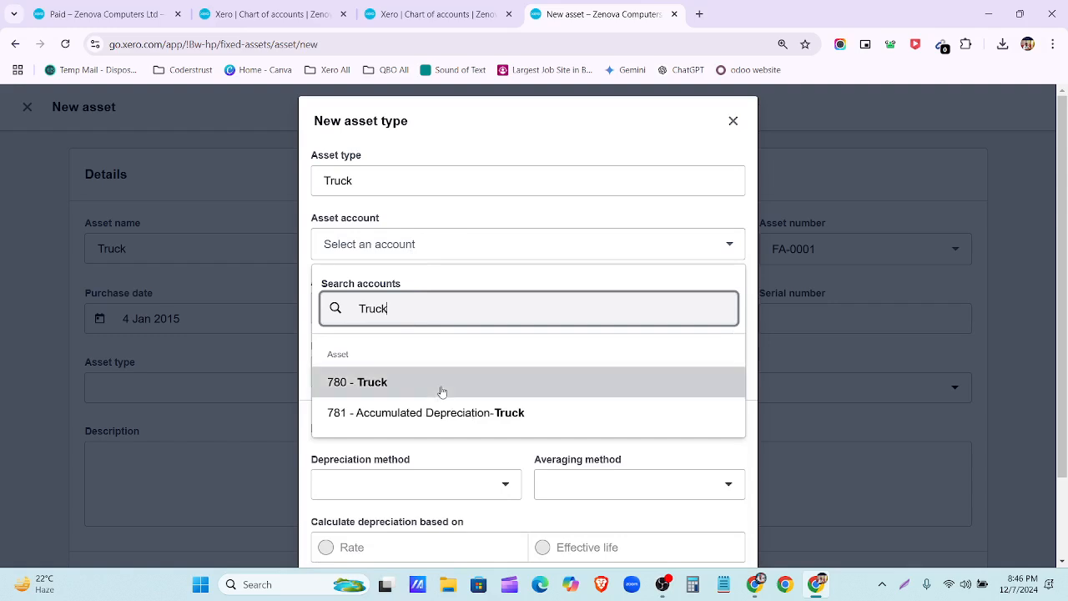
{"action": "left_click", "coordinate": [408, 379]}
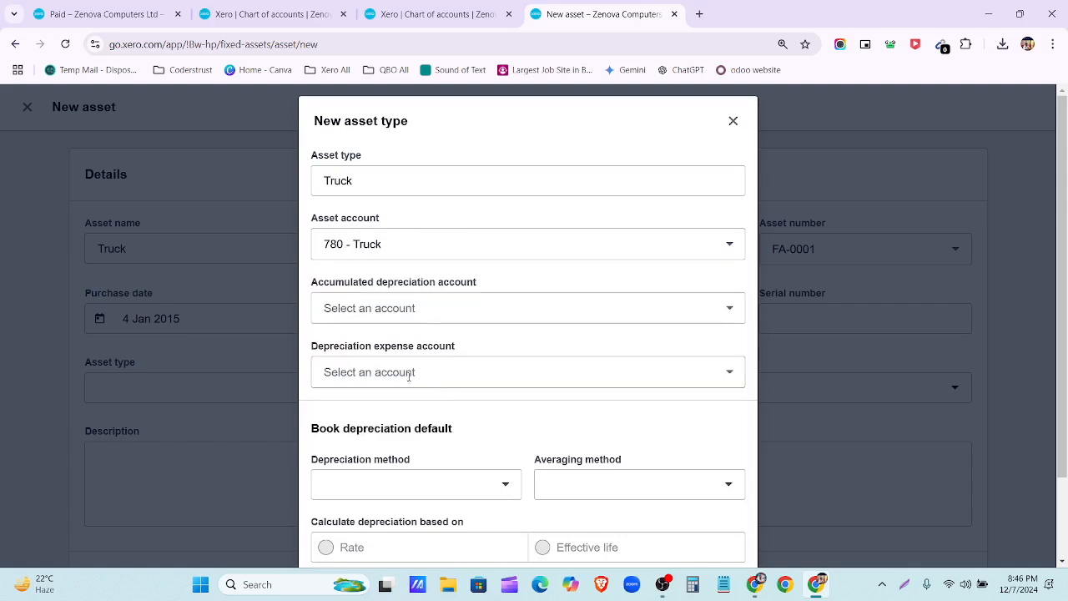
Step: Set the accumulated depreciation account to 781 - Accumulated Depreciation-Truck
{"action": "left_click", "coordinate": [488, 305]}
{"action": "type", "text": "a"}
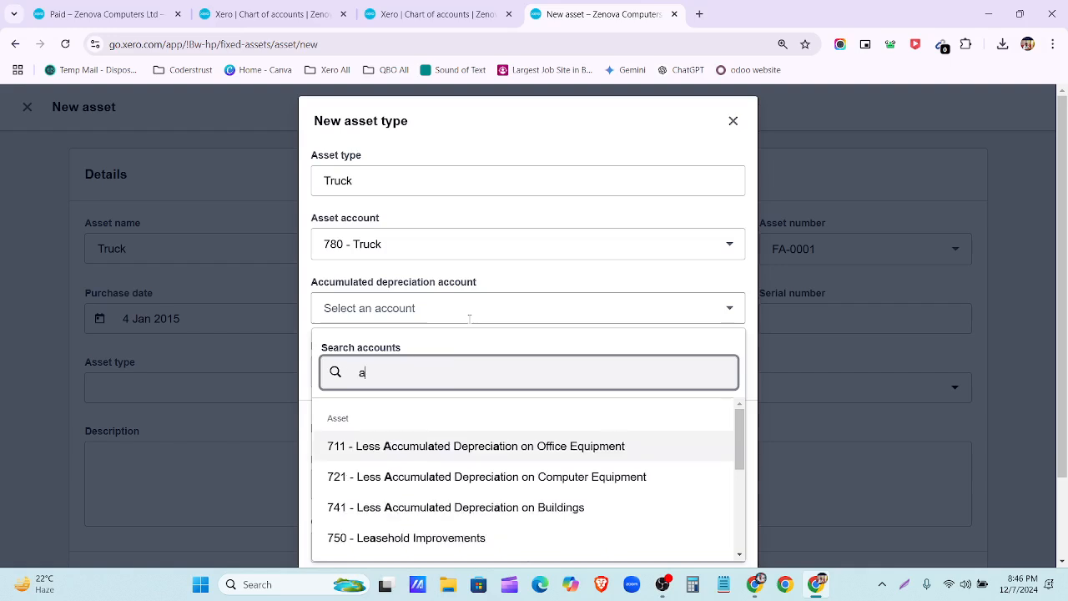
{"action": "key", "text": "BackSpace"}
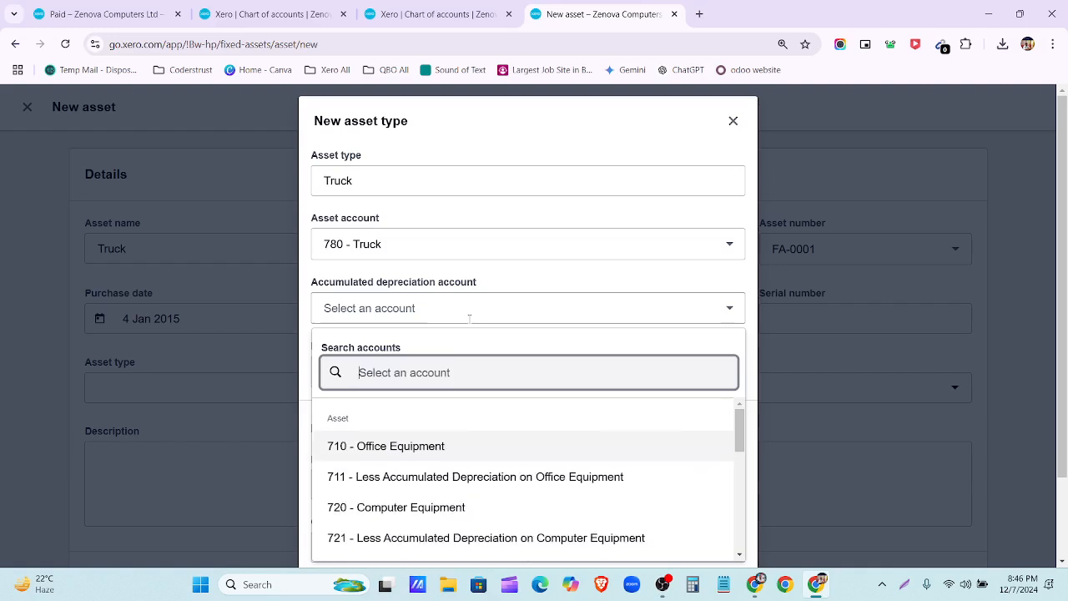
{"action": "type", "text": "781"}
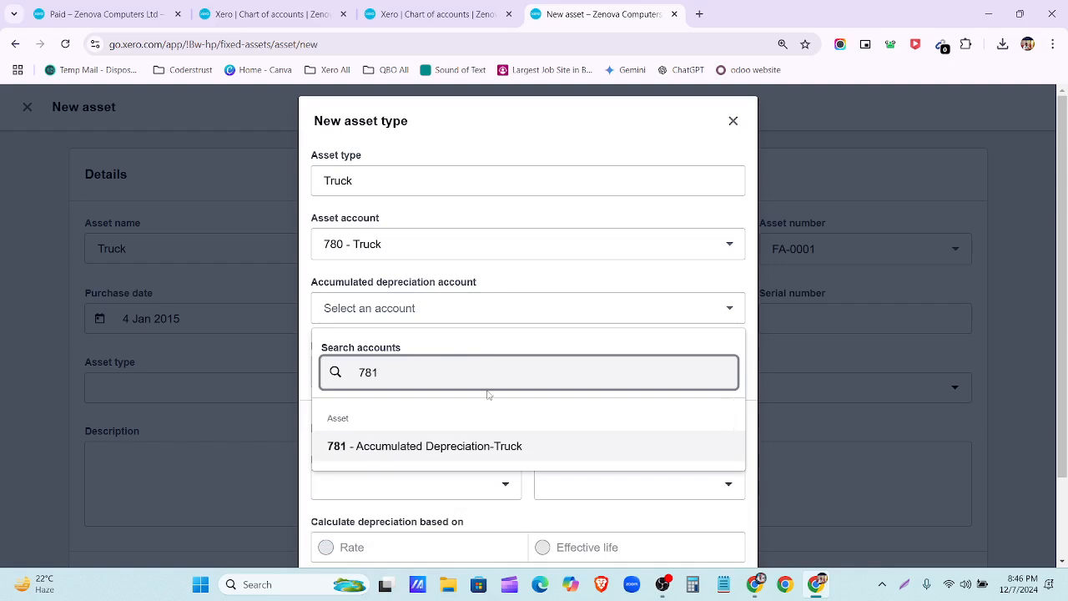
{"action": "left_click", "coordinate": [484, 446]}
Step: Search 'depre' and set the depreciation expense account to 416 - Depreciation Expense
{"action": "left_click", "coordinate": [404, 372]}
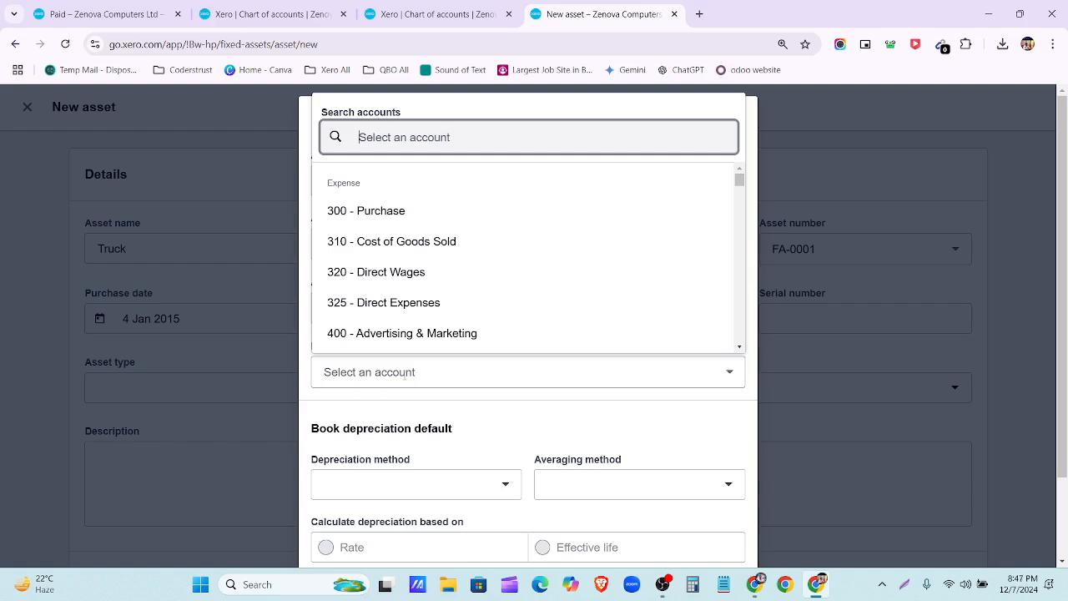
{"action": "type", "text": "800"}
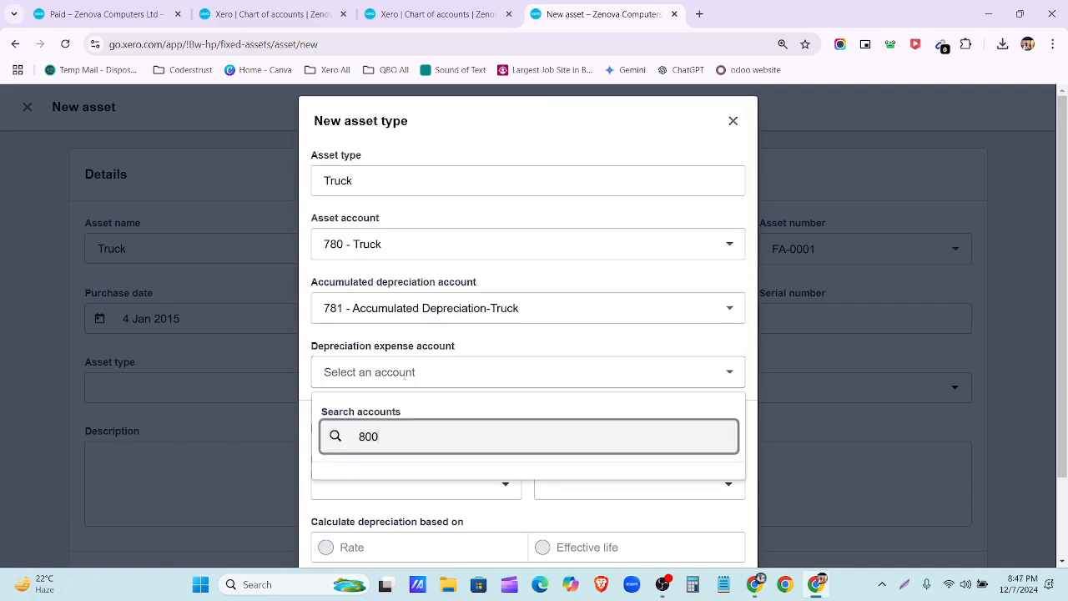
{"action": "key", "text": "BackSpace"}
{"action": "key", "text": "BackSpace"}
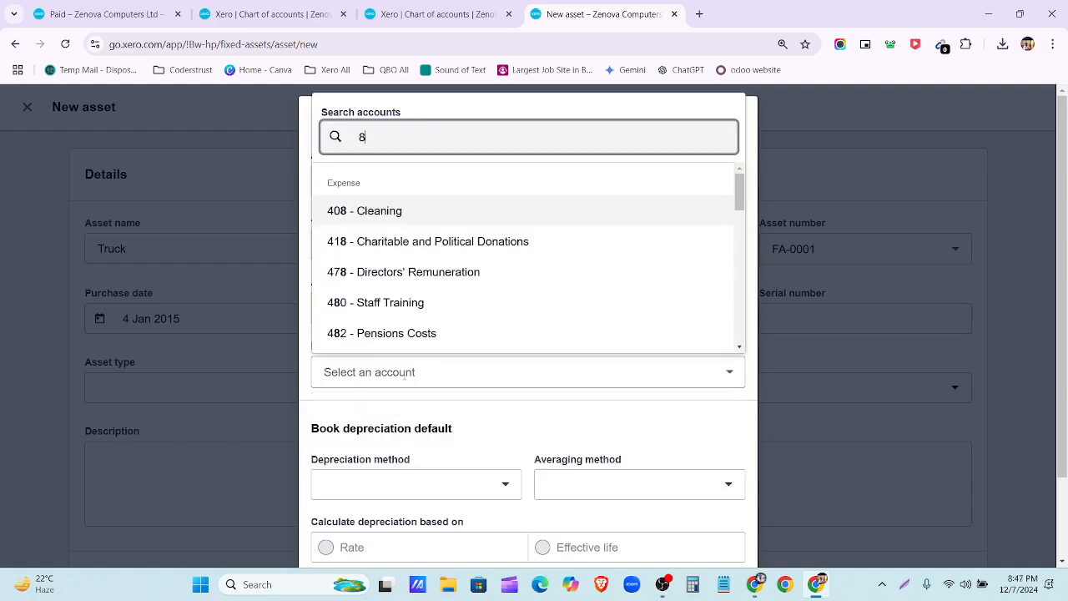
{"action": "type", "text": "4"}
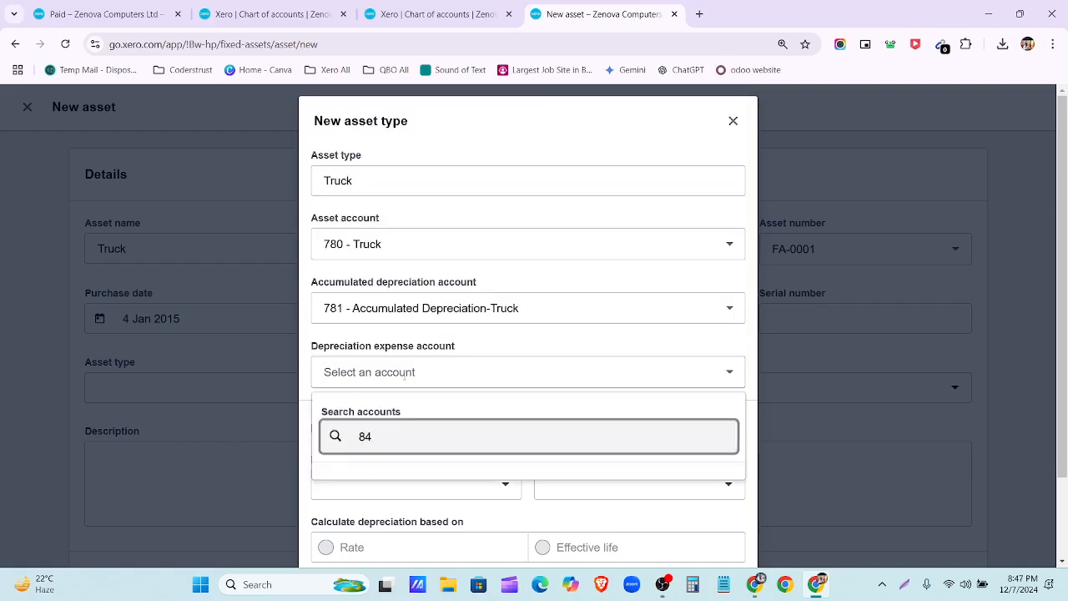
{"action": "key", "text": "BackSpace"}
{"action": "key", "text": "BackSpace"}
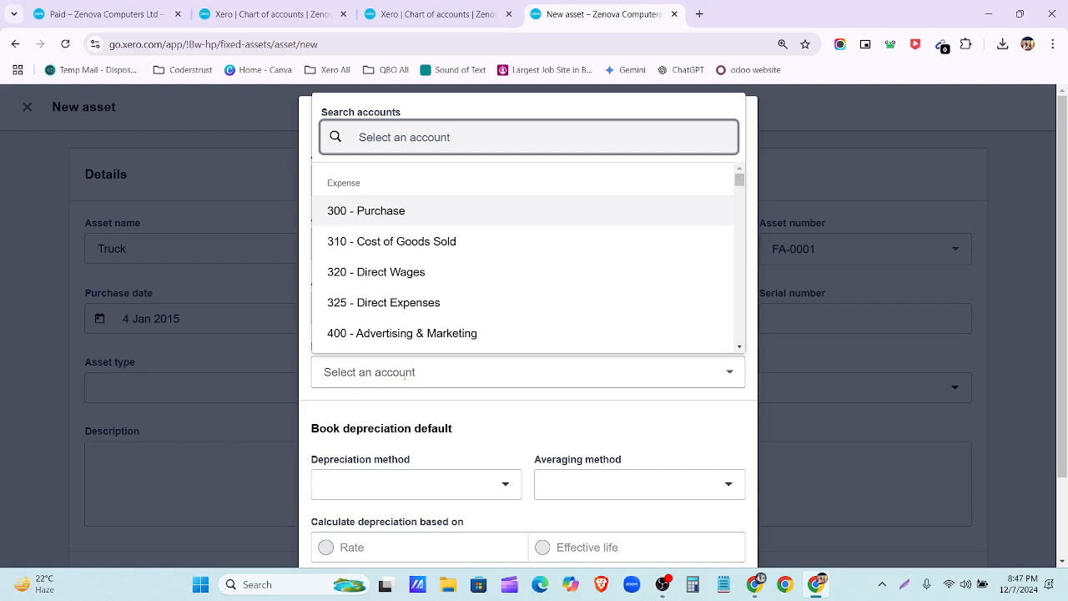
{"action": "type", "text": "48"}
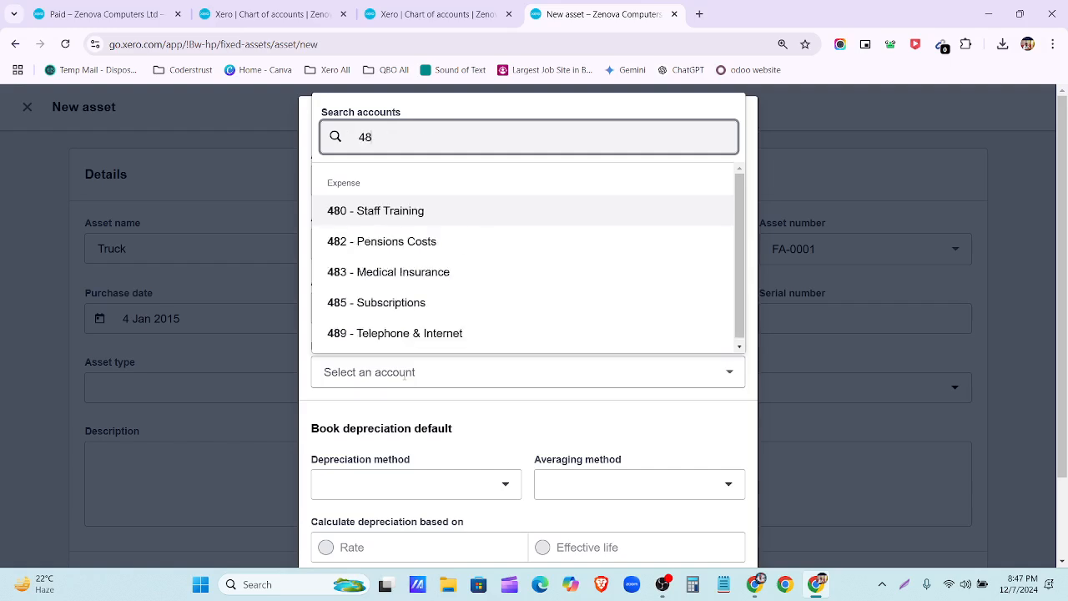
{"action": "key", "text": "BackSpace"}
{"action": "key", "text": "BackSpace"}
{"action": "type", "text": "d"}
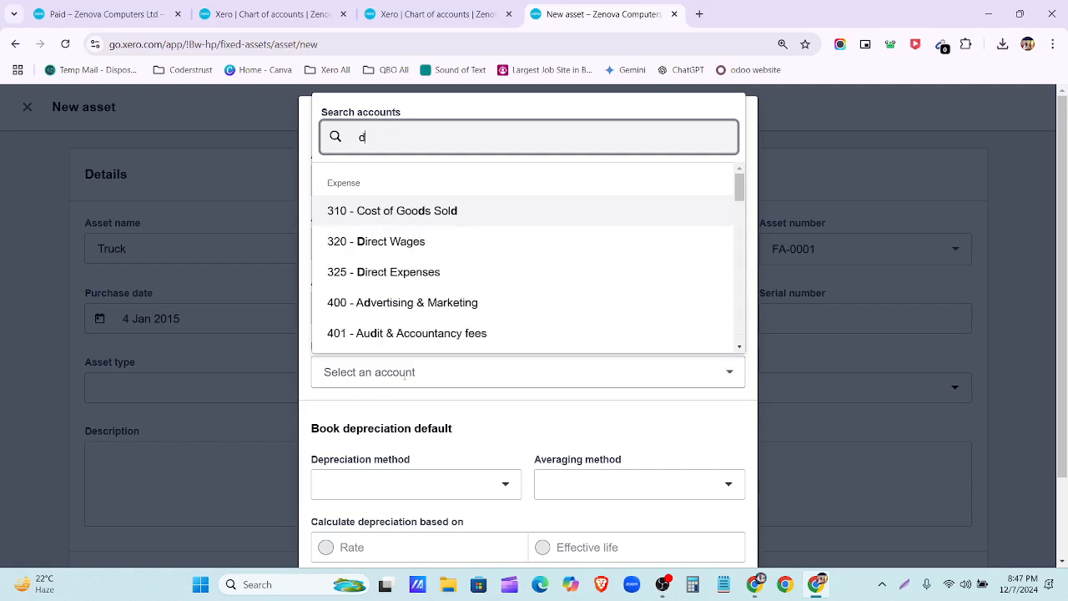
{"action": "type", "text": "epre"}
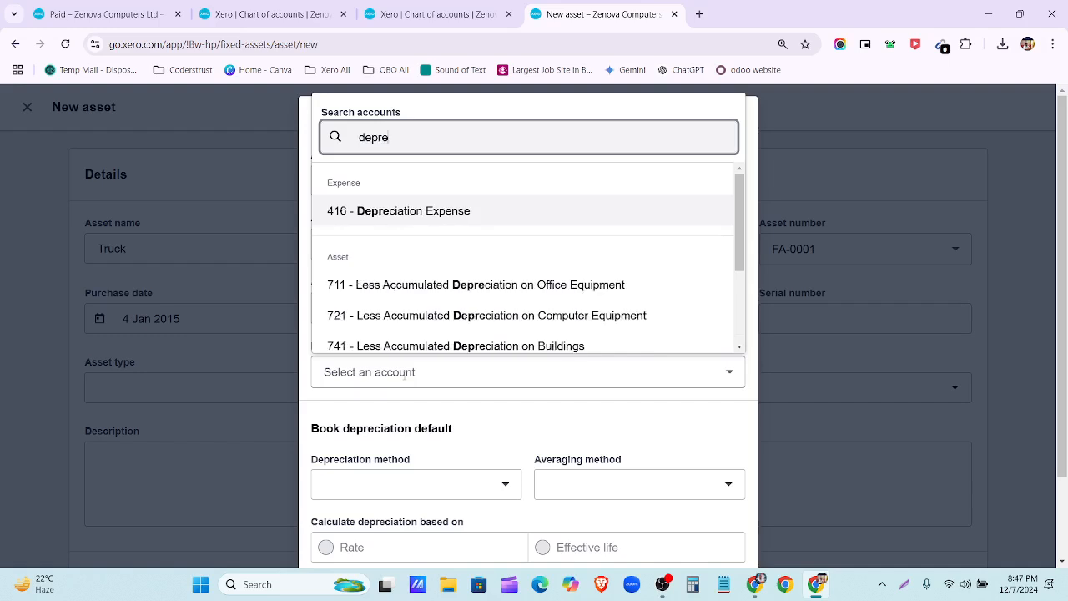
{"action": "left_click", "coordinate": [441, 207]}
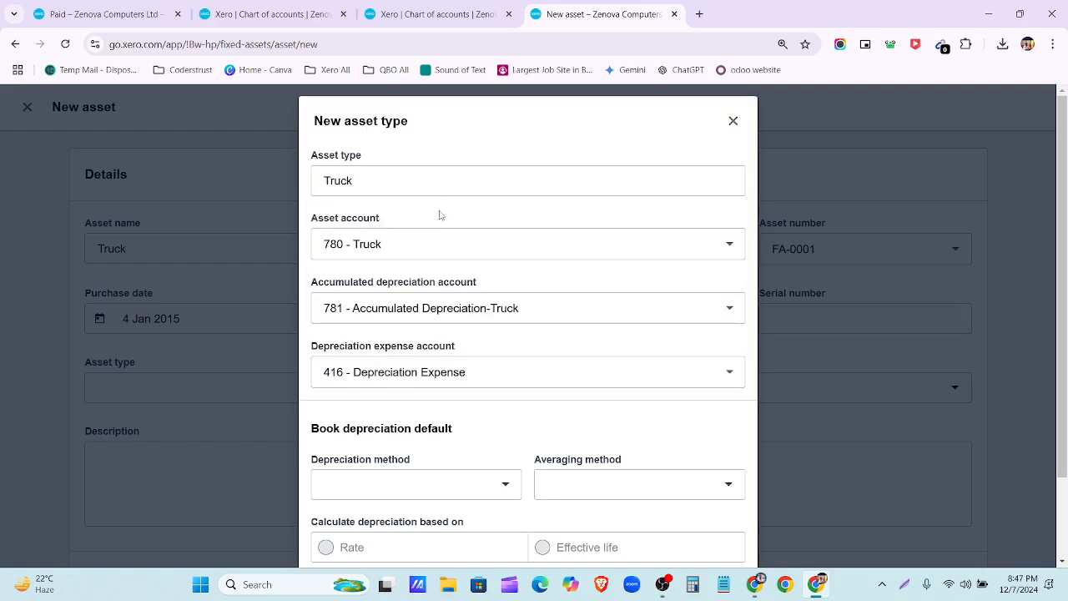
Step: Set the Truck asset type to Straight line depreciation averaged by Actual days
{"action": "scroll", "coordinate": [445, 448], "scroll_direction": "down", "scroll_amount": 2}
{"action": "left_click", "coordinate": [459, 398]}
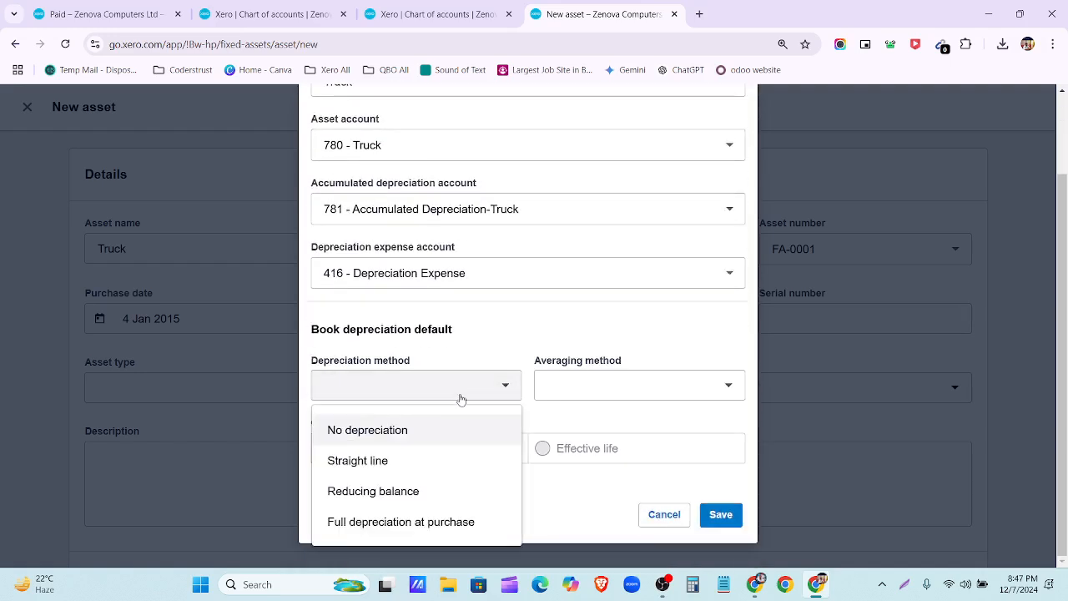
{"action": "left_click", "coordinate": [462, 464]}
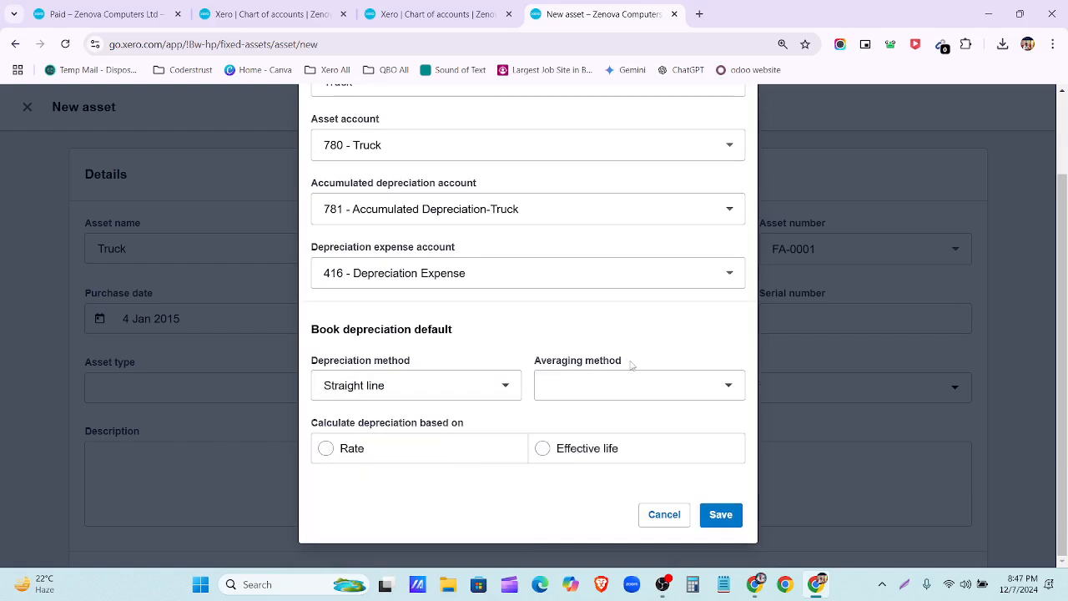
{"action": "left_click", "coordinate": [631, 386]}
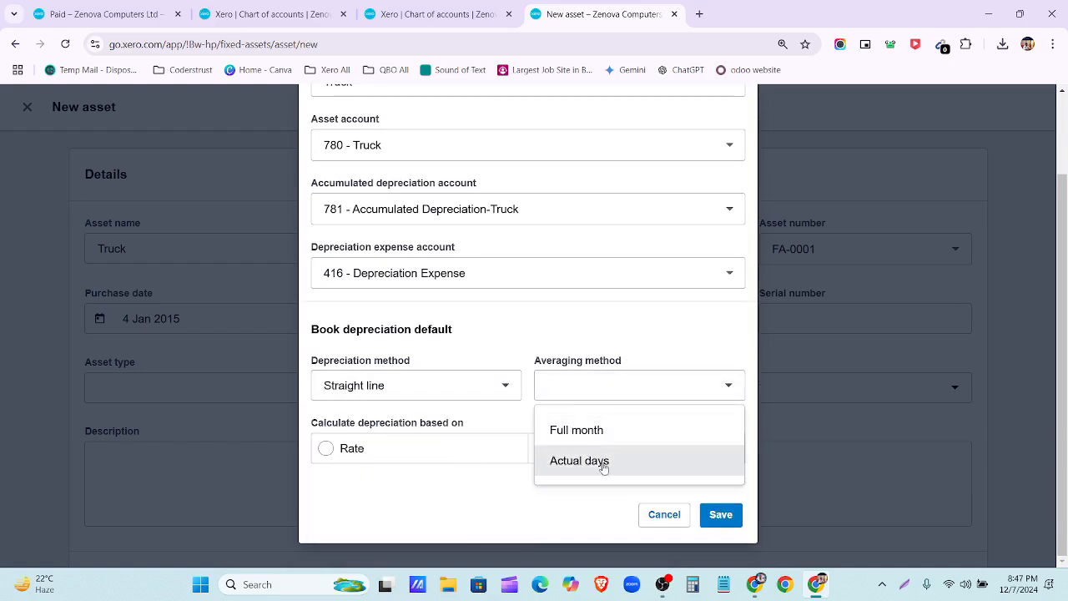
{"action": "left_click", "coordinate": [603, 464]}
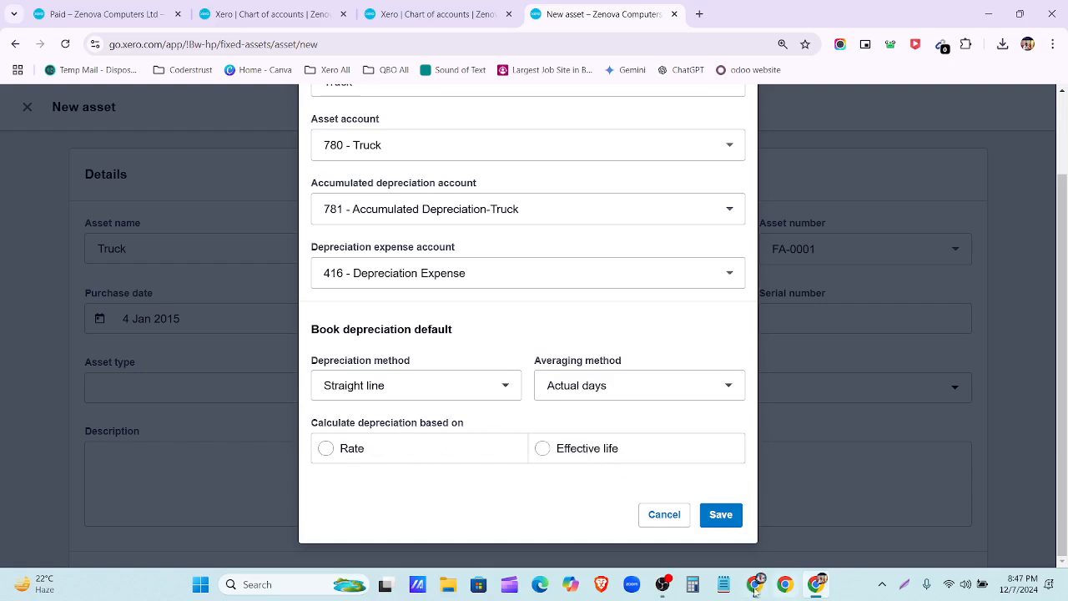
Step: Check the truck's life in the spreadsheet and enter an effective life of 20 years
{"action": "left_click", "coordinate": [755, 581]}
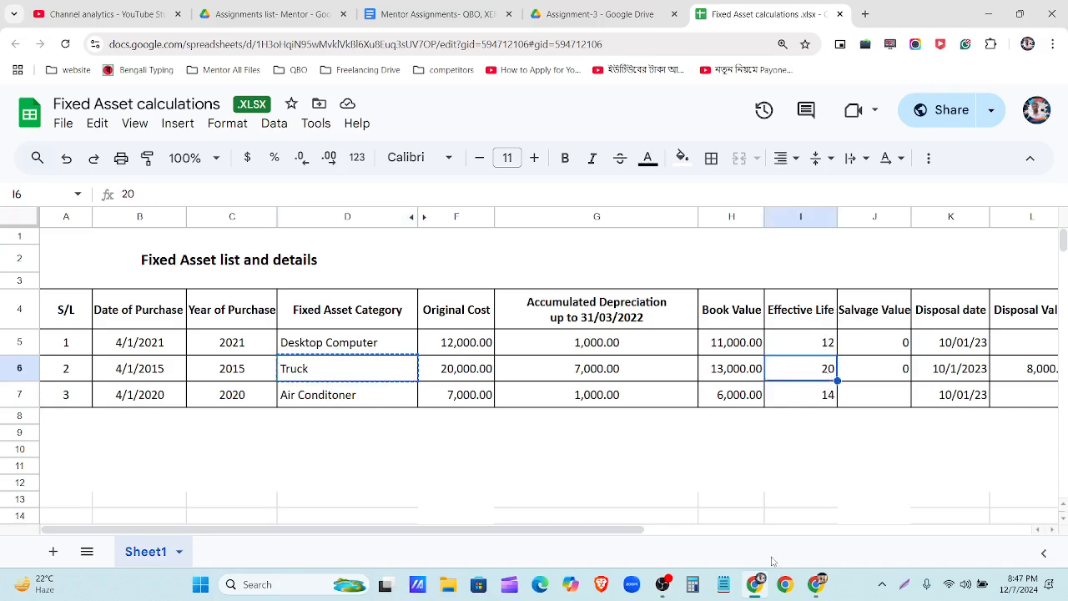
{"action": "left_click", "coordinate": [756, 584]}
{"action": "left_click", "coordinate": [576, 449]}
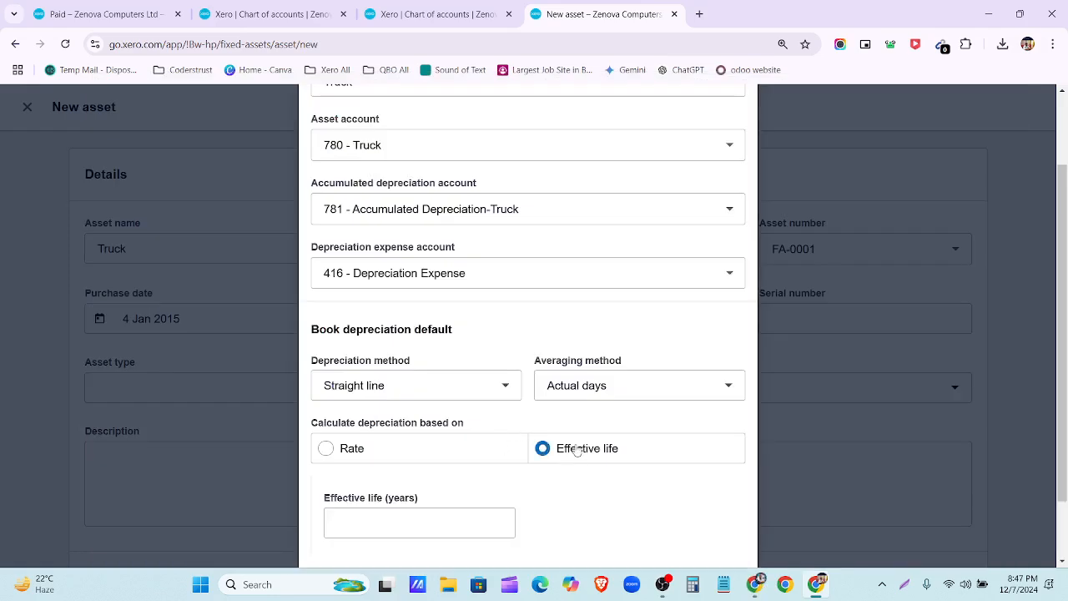
{"action": "left_click", "coordinate": [355, 451]}
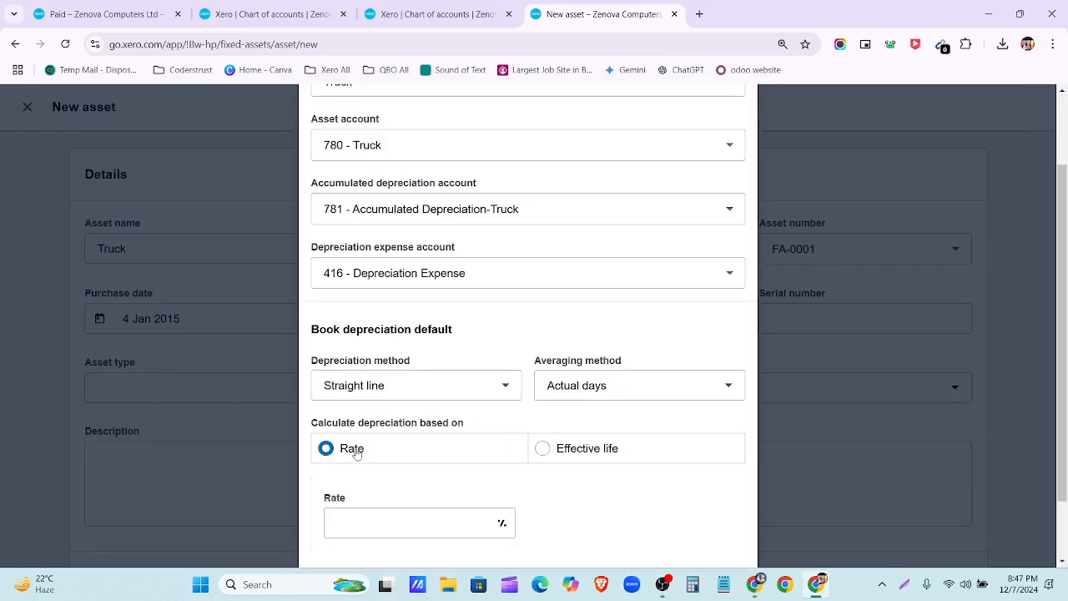
{"action": "left_click", "coordinate": [595, 452]}
{"action": "scroll", "coordinate": [589, 453], "scroll_direction": "down", "scroll_amount": 1}
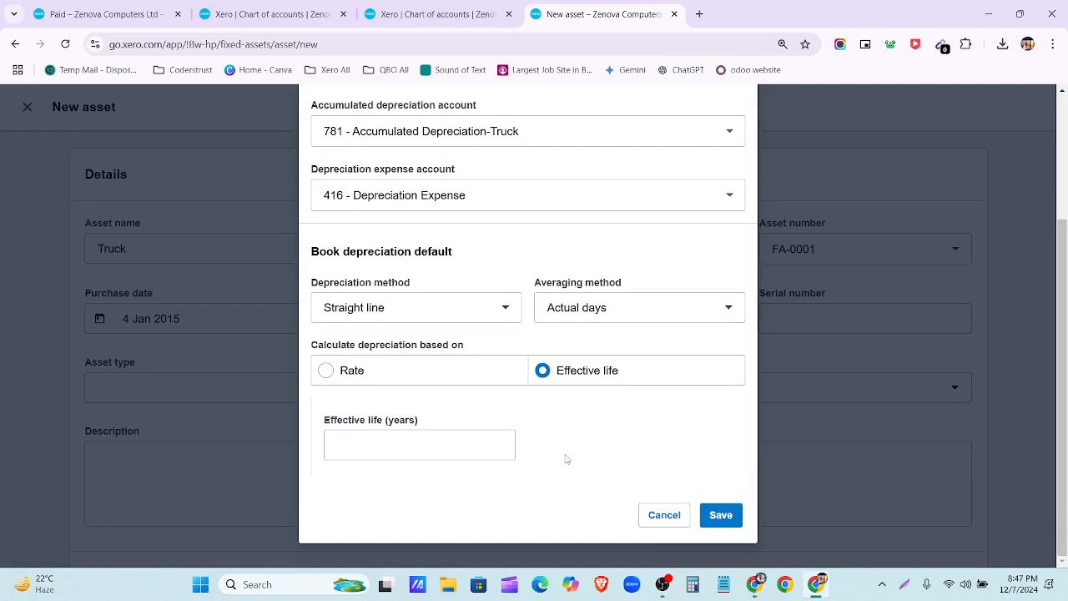
{"action": "left_click", "coordinate": [447, 440]}
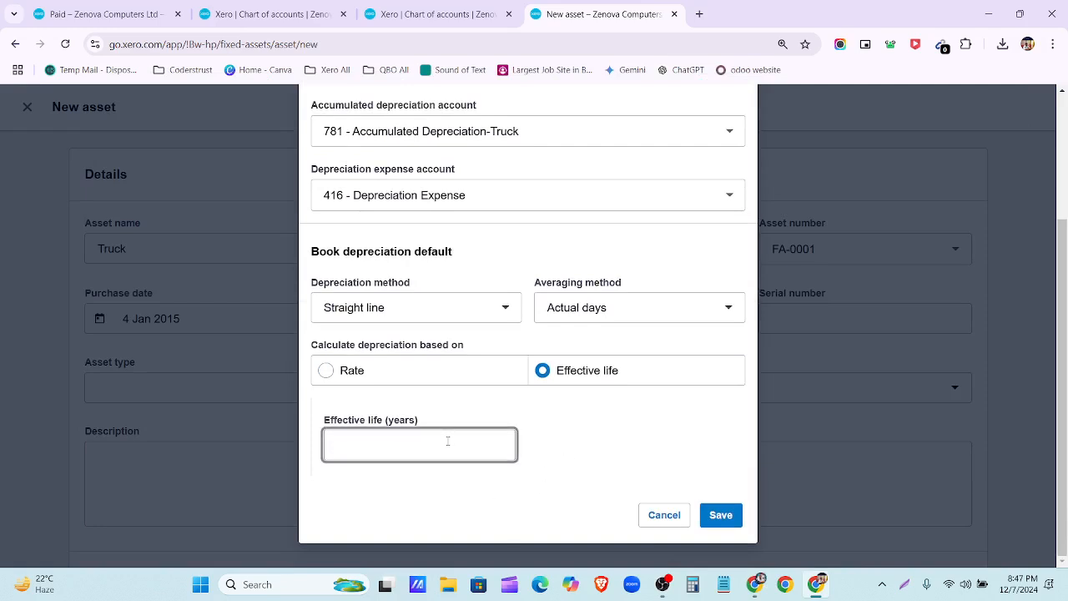
{"action": "type", "text": "20"}
Step: Save the Truck asset type and check the truck's figures in the Fixed Asset calculations sheet
{"action": "left_click", "coordinate": [720, 516]}
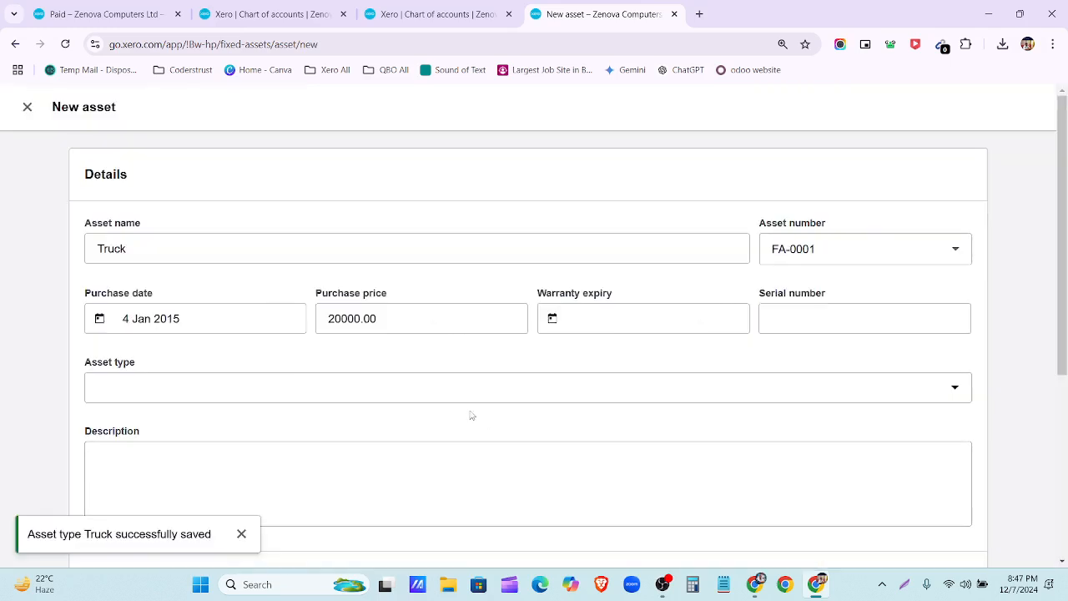
{"action": "scroll", "coordinate": [261, 426], "scroll_direction": "down", "scroll_amount": 2}
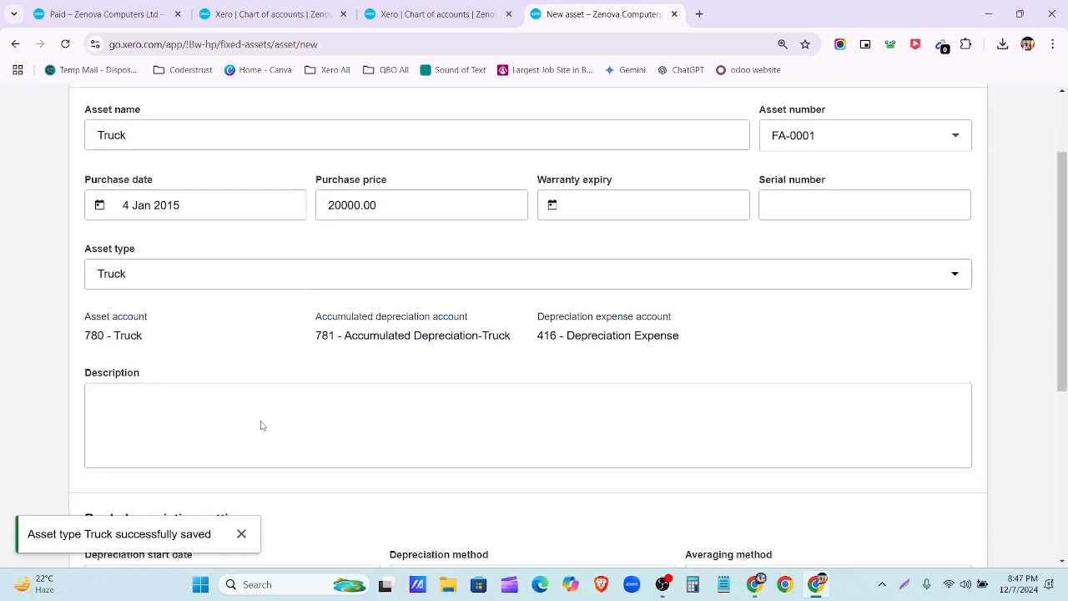
{"action": "scroll", "coordinate": [677, 320], "scroll_direction": "down", "scroll_amount": 3}
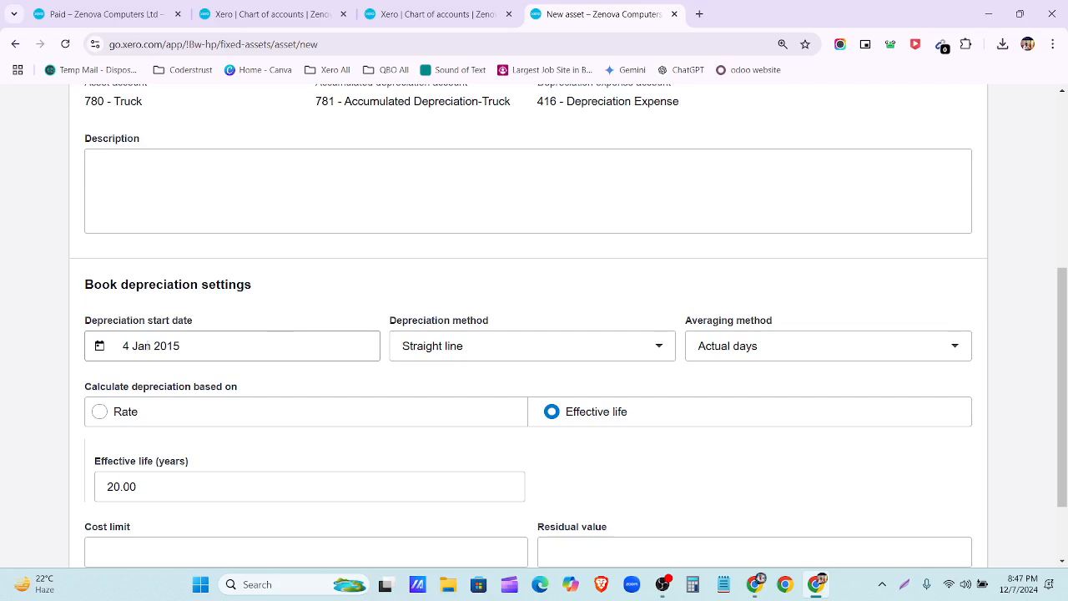
{"action": "scroll", "coordinate": [510, 344], "scroll_direction": "down", "scroll_amount": 1}
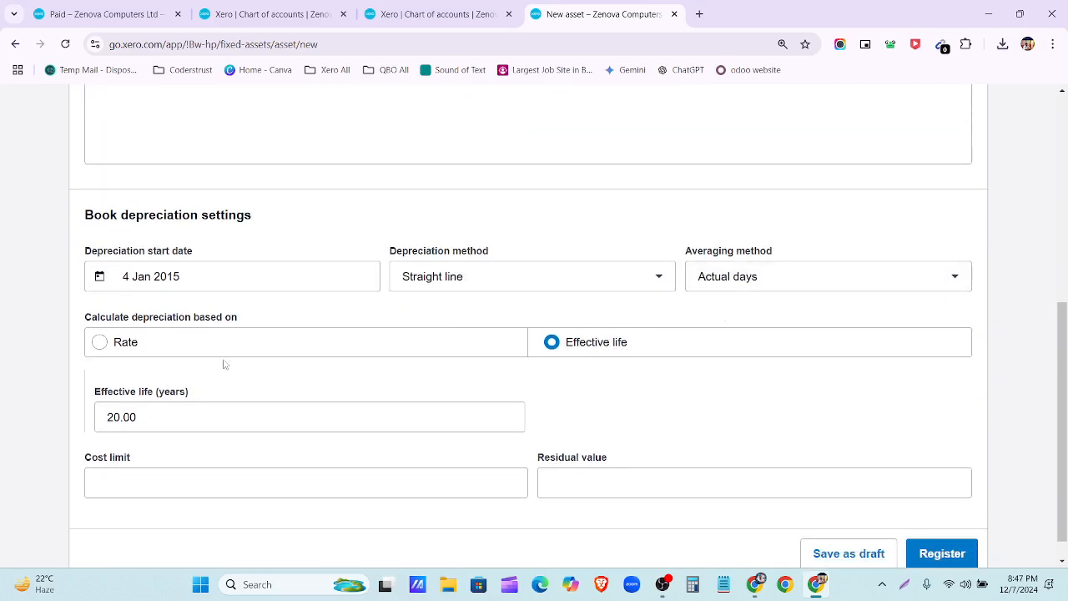
{"action": "scroll", "coordinate": [282, 471], "scroll_direction": "down", "scroll_amount": 1}
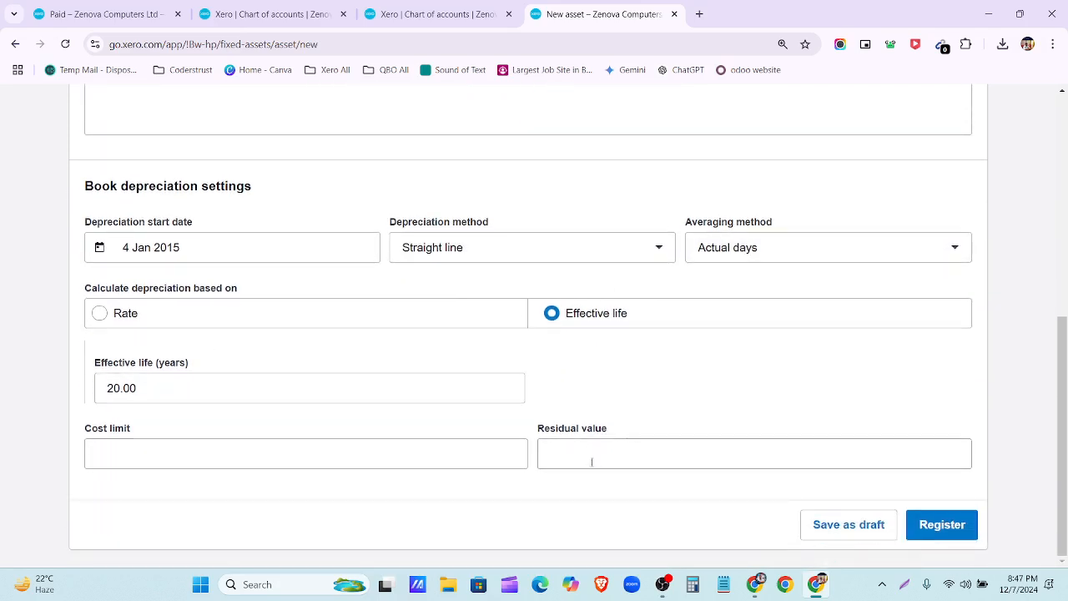
{"action": "left_click", "coordinate": [567, 457]}
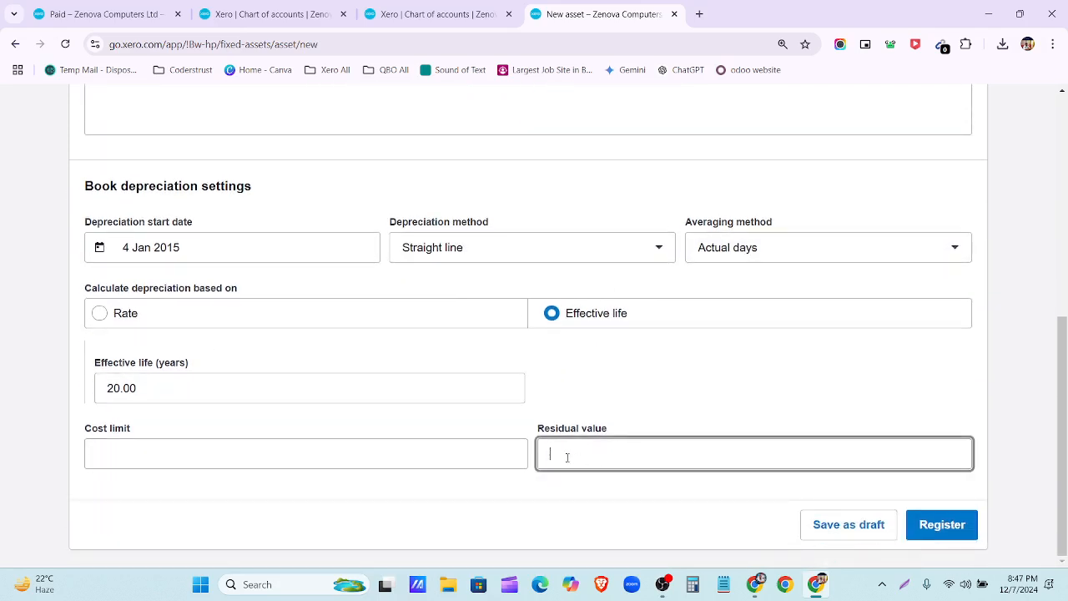
{"action": "left_click", "coordinate": [754, 585]}
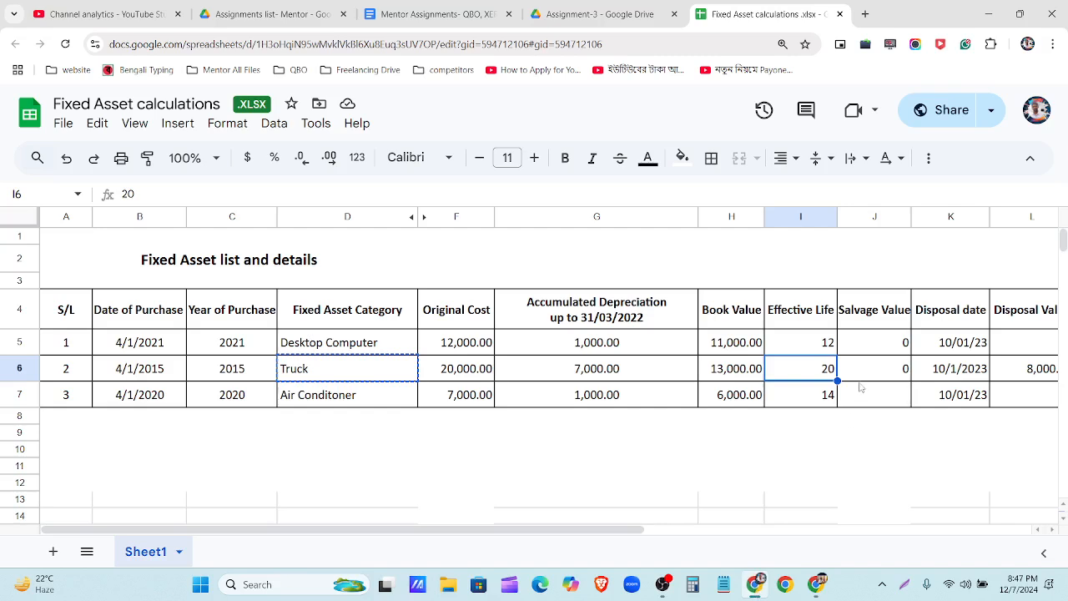
{"action": "left_click", "coordinate": [754, 584]}
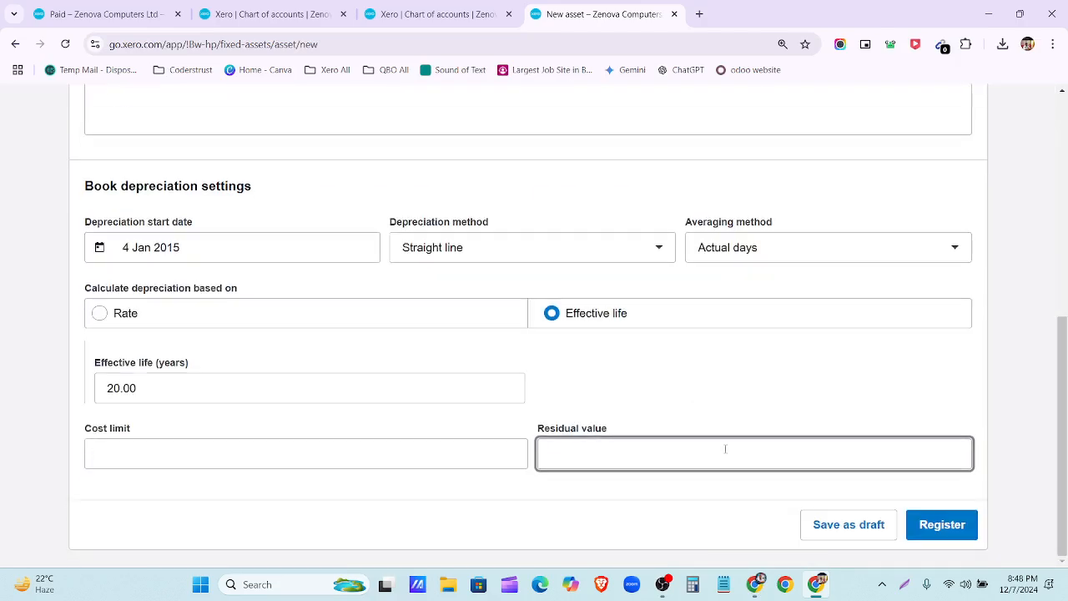
Step: Clear the invalid -2 residual value and register the Truck as asset FA-0001
{"action": "type", "text": "-2"}
{"action": "left_click", "coordinate": [938, 525]}
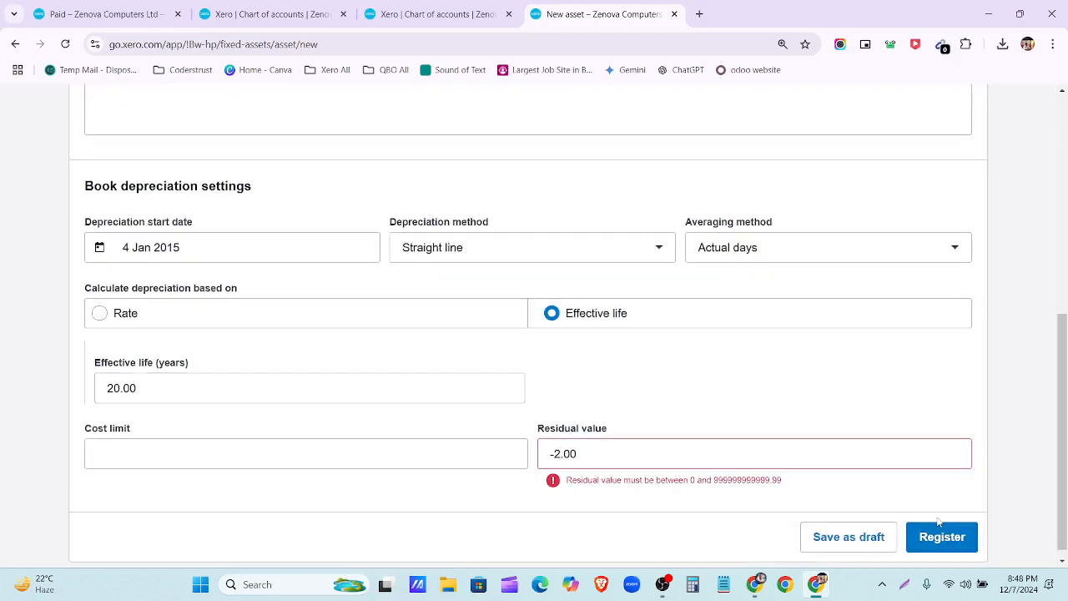
{"action": "key", "text": "BackSpace"}
{"action": "key", "text": "BackSpace"}
{"action": "key", "text": "BackSpace"}
{"action": "key", "text": "BackSpace"}
{"action": "key", "text": "BackSpace"}
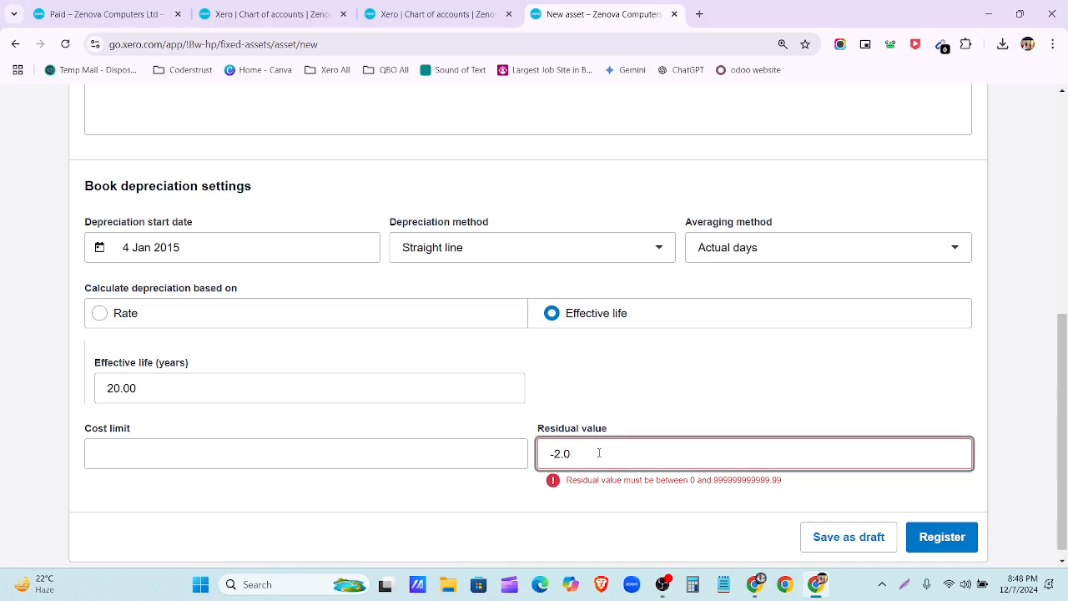
{"action": "left_click", "coordinate": [934, 541]}
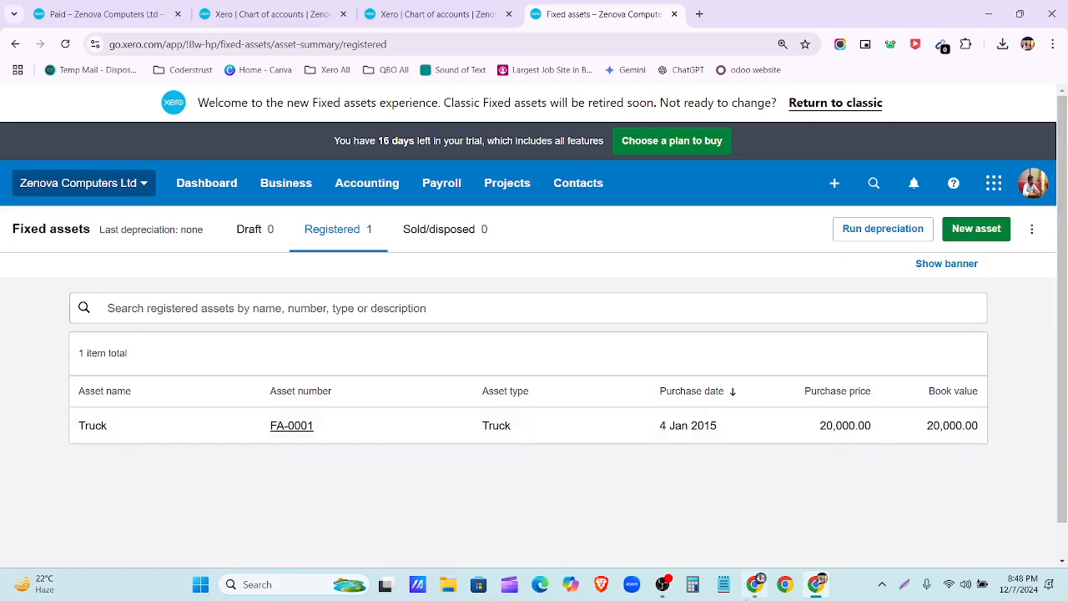
Step: Review the Air Conditioner row in the calculations sheet, then return to Xero's Chart of accounts
{"action": "left_click", "coordinate": [756, 584]}
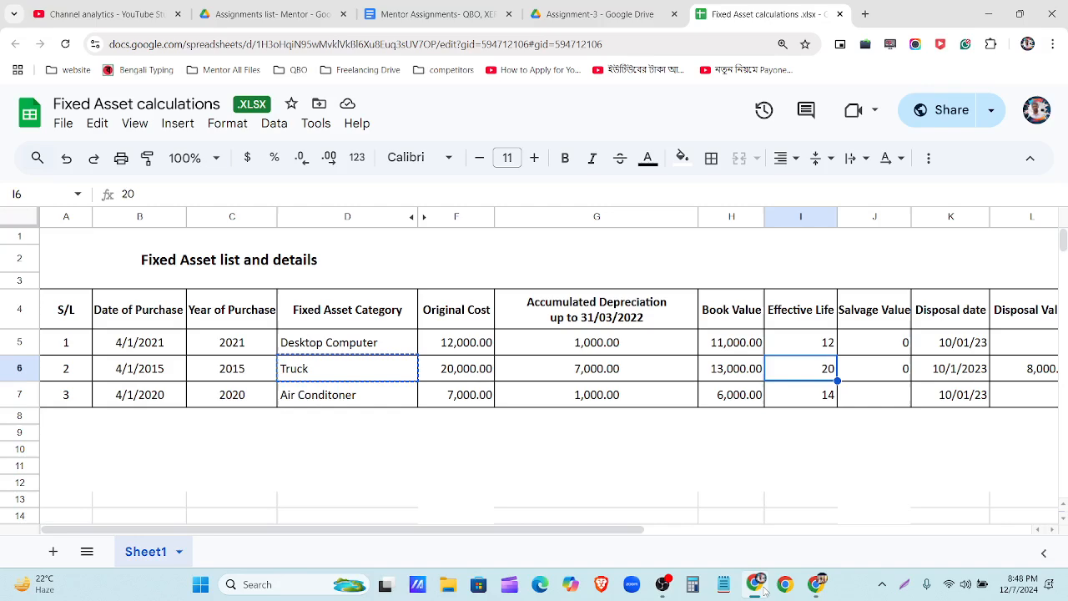
{"action": "left_click", "coordinate": [338, 397]}
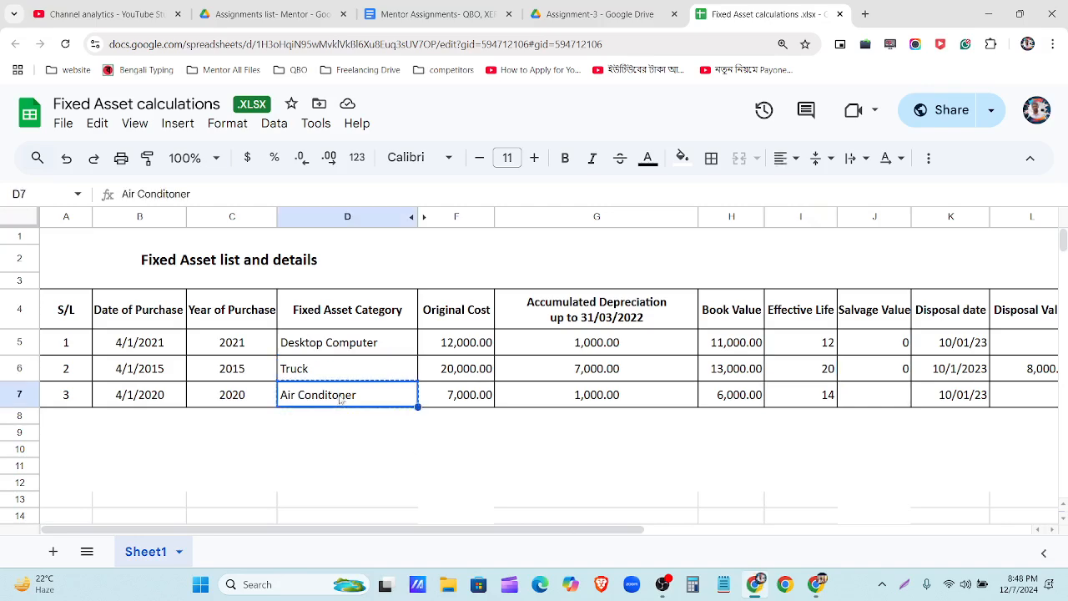
{"action": "left_click", "coordinate": [756, 585]}
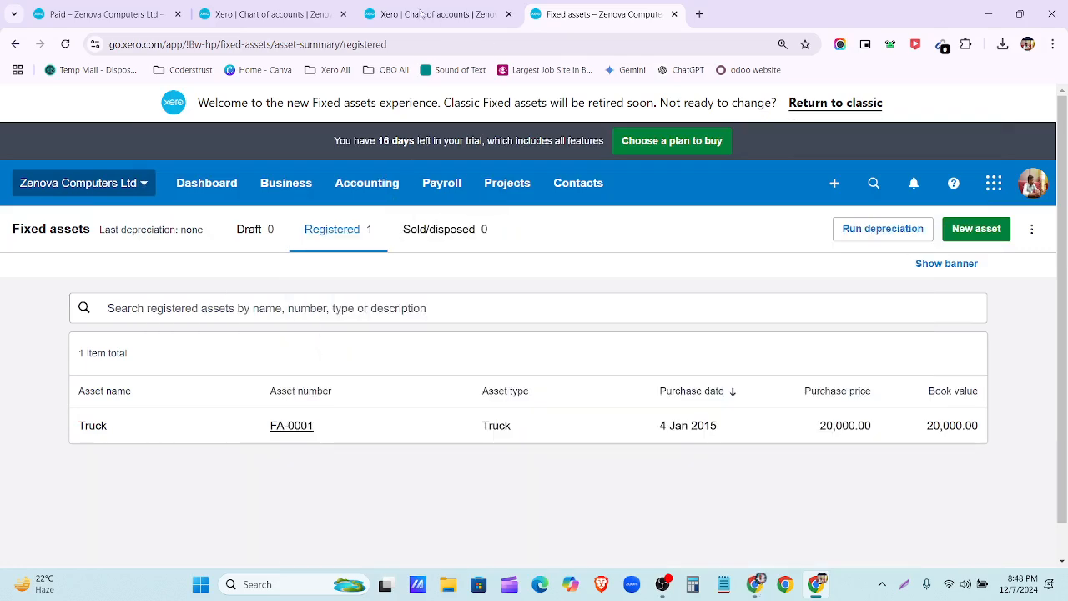
{"action": "left_click", "coordinate": [421, 14]}
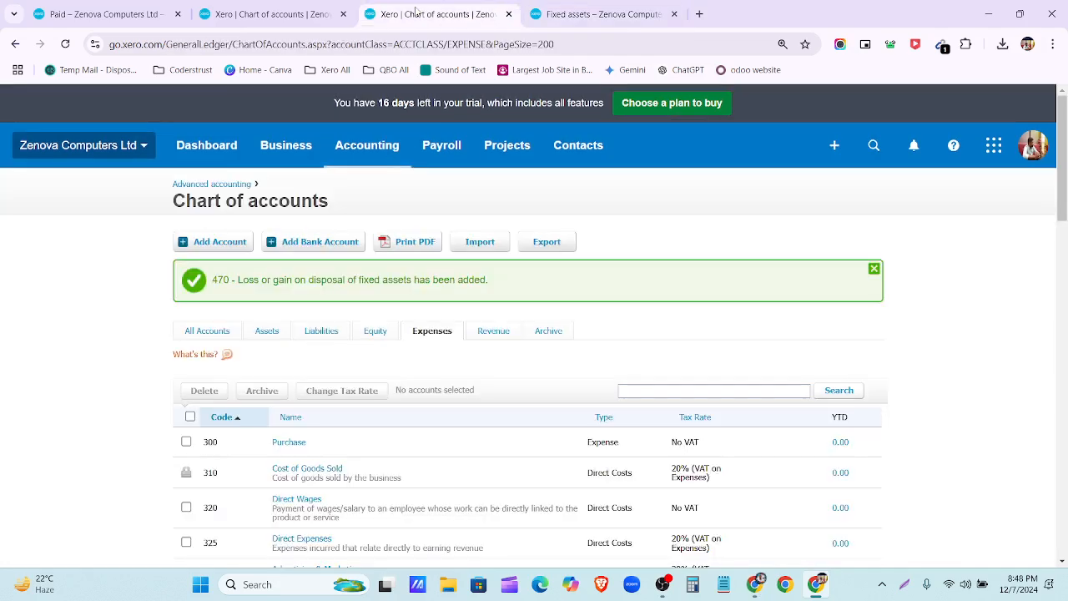
Step: Filter the chart to asset accounts and start a new Fixed Asset account
{"action": "left_click", "coordinate": [265, 333]}
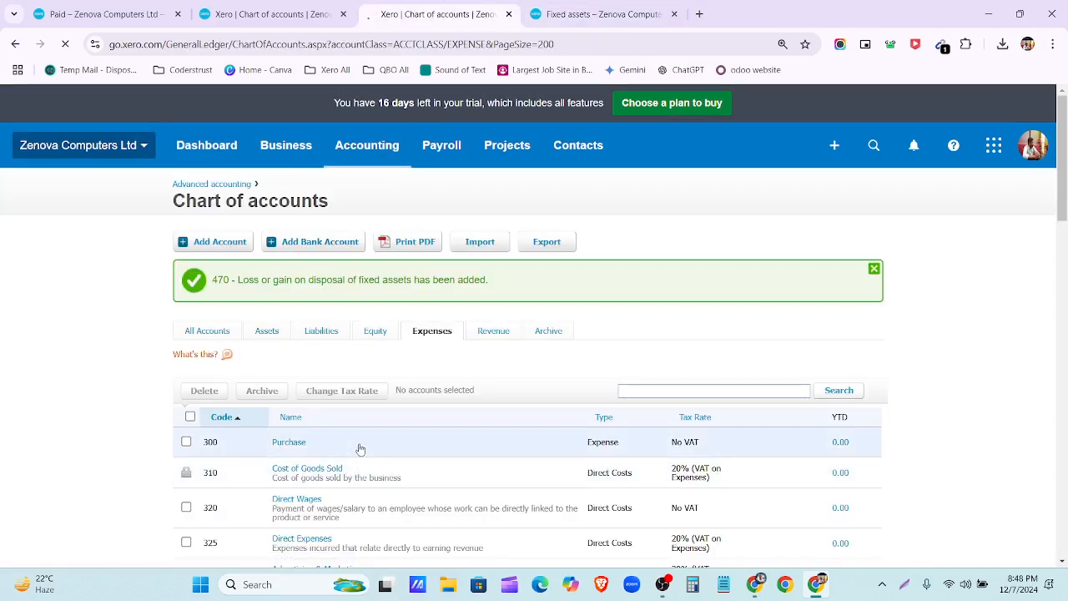
{"action": "scroll", "coordinate": [359, 424], "scroll_direction": "down", "scroll_amount": 3}
{"action": "scroll", "coordinate": [359, 424], "scroll_direction": "down", "scroll_amount": 3}
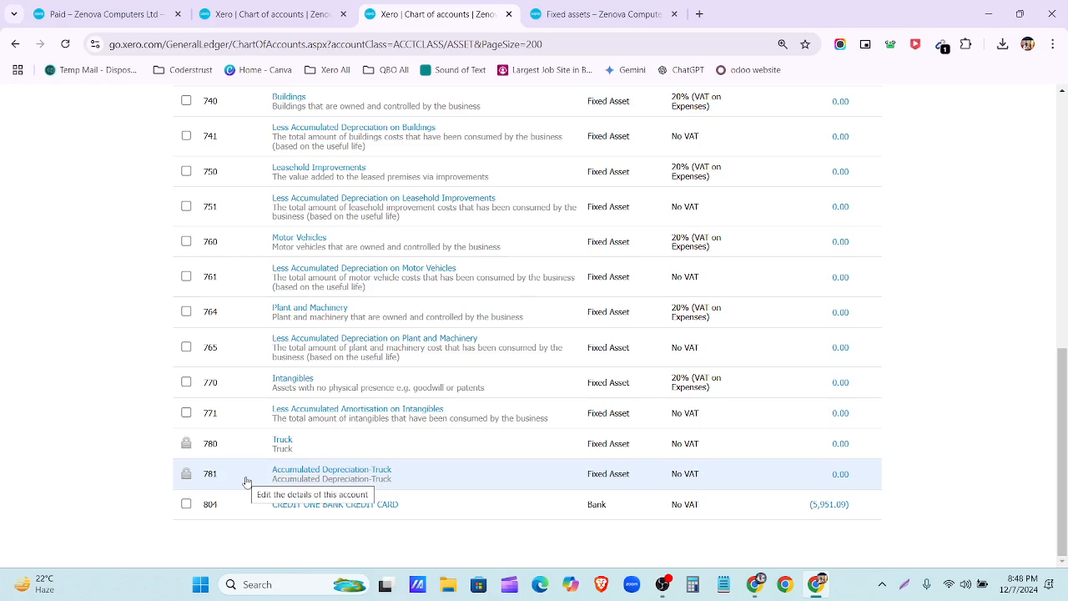
{"action": "scroll", "coordinate": [250, 492], "scroll_direction": "up", "scroll_amount": 8}
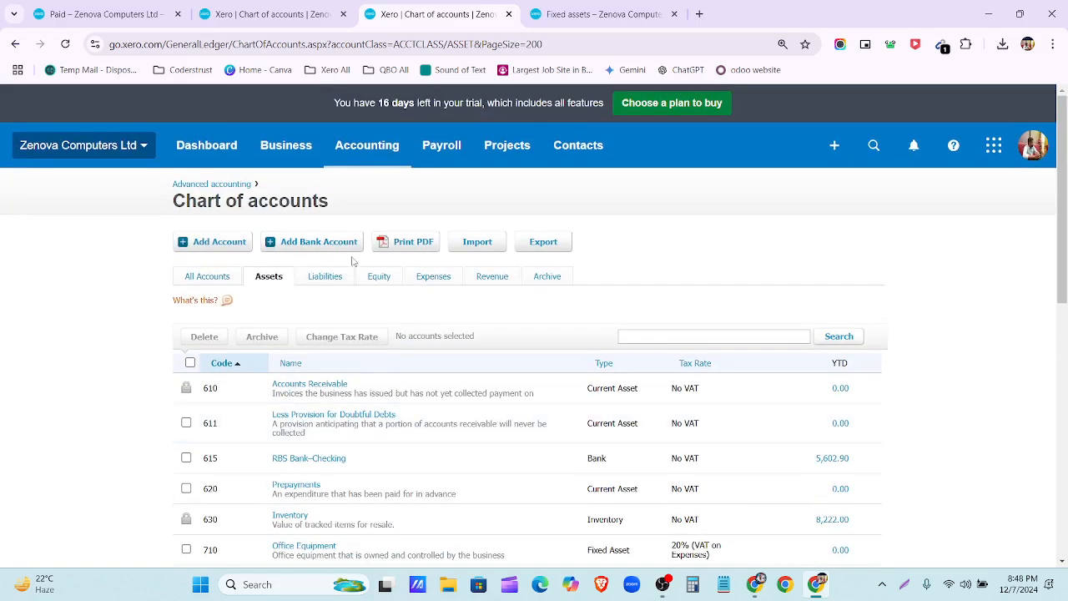
{"action": "left_click", "coordinate": [201, 242]}
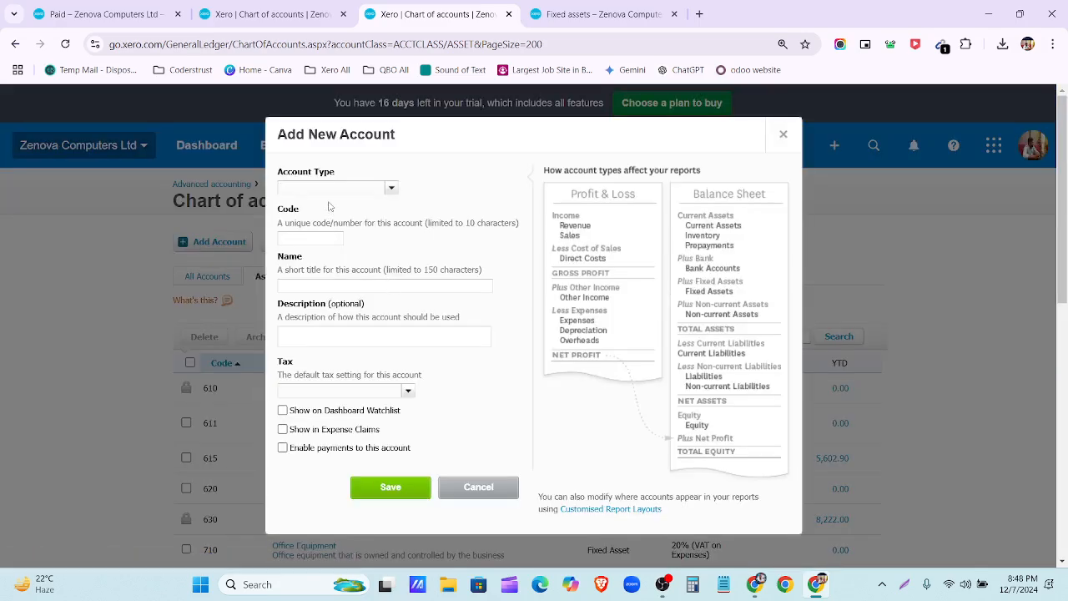
{"action": "left_click", "coordinate": [391, 189]}
{"action": "left_click", "coordinate": [324, 263]}
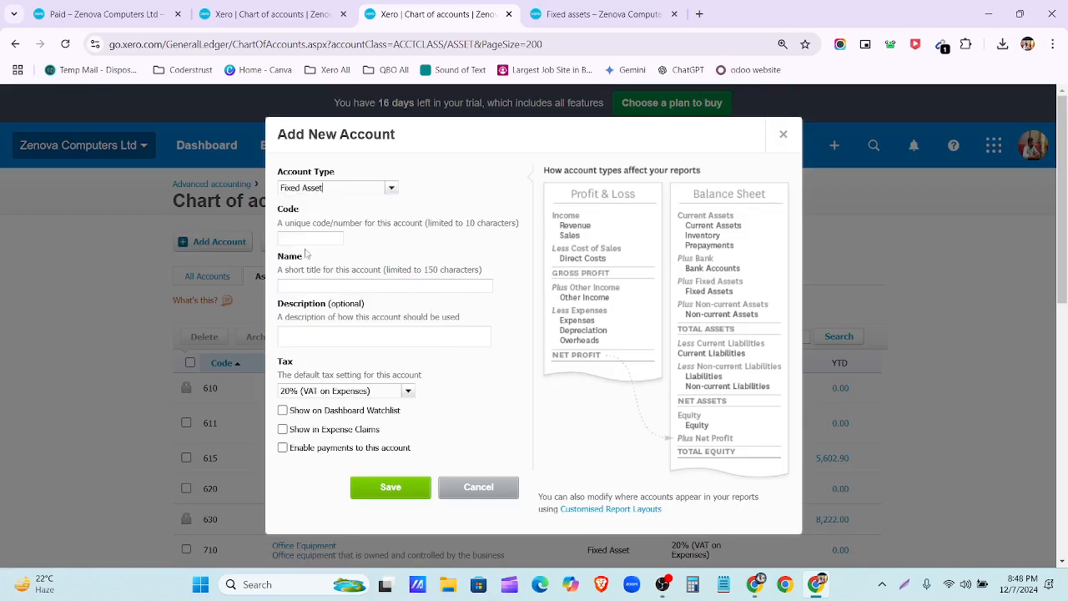
Step: Enter code 782, name it Air Conditioner, and copy the name into the description
{"action": "left_click", "coordinate": [305, 238]}
{"action": "type", "text": "782"}
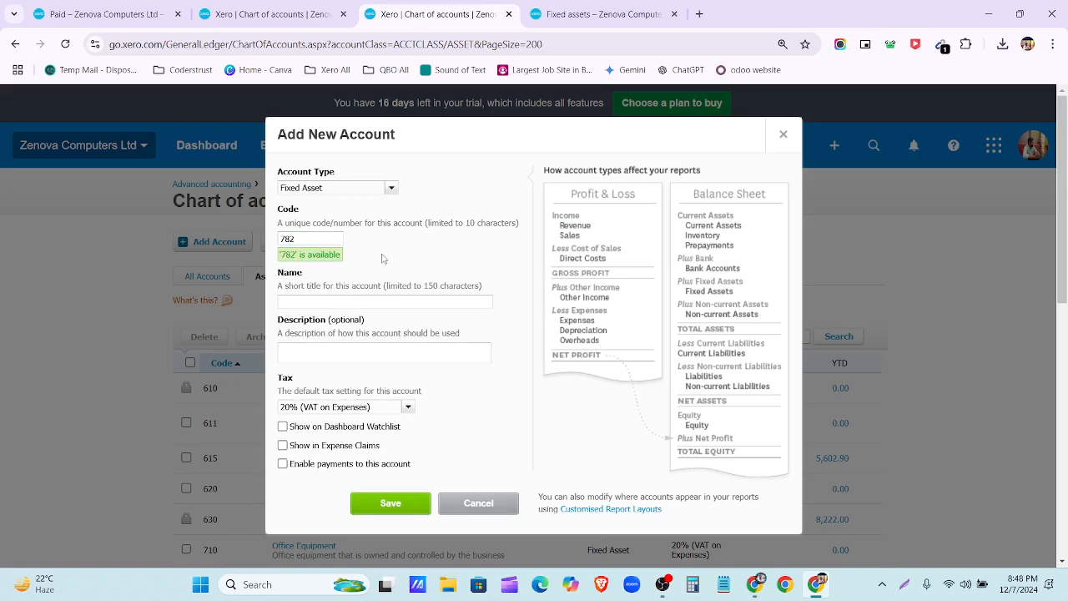
{"action": "left_click", "coordinate": [355, 298]}
{"action": "type", "text": "Air Conditoner"}
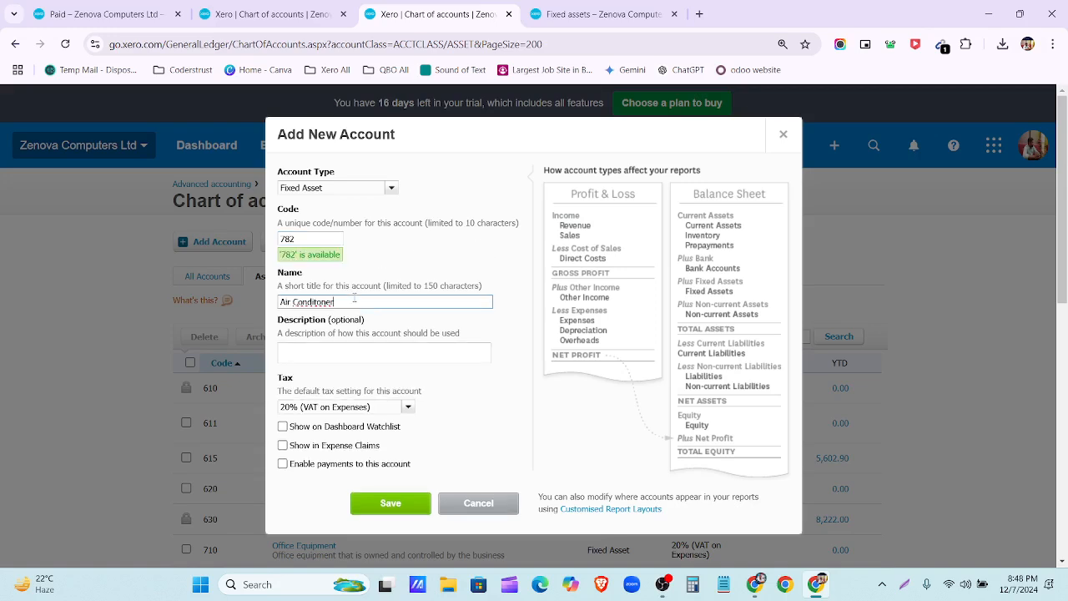
{"action": "right_click", "coordinate": [326, 302]}
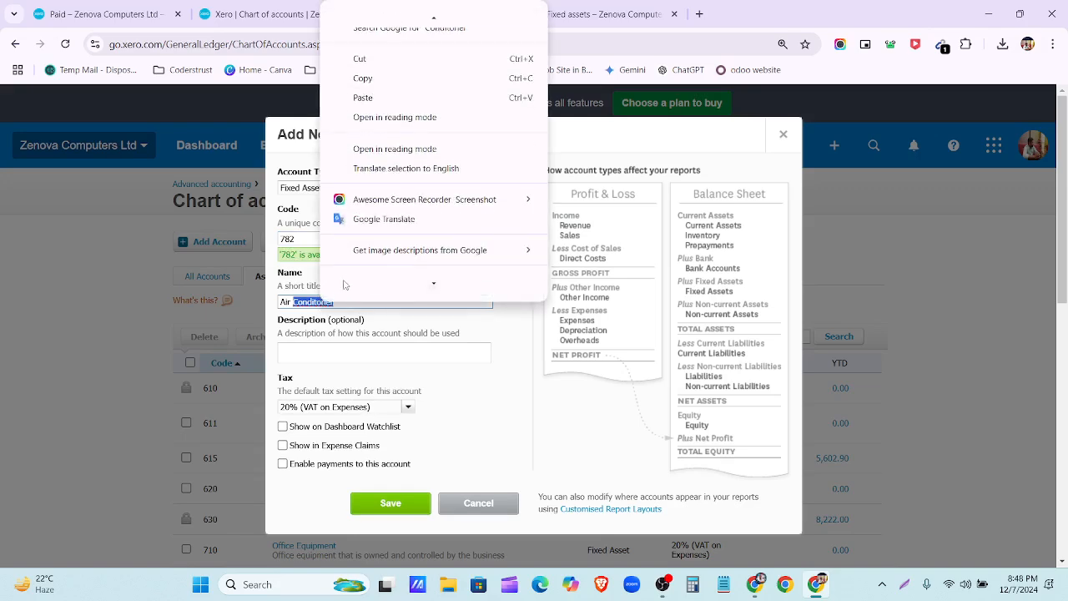
{"action": "left_click", "coordinate": [393, 18]}
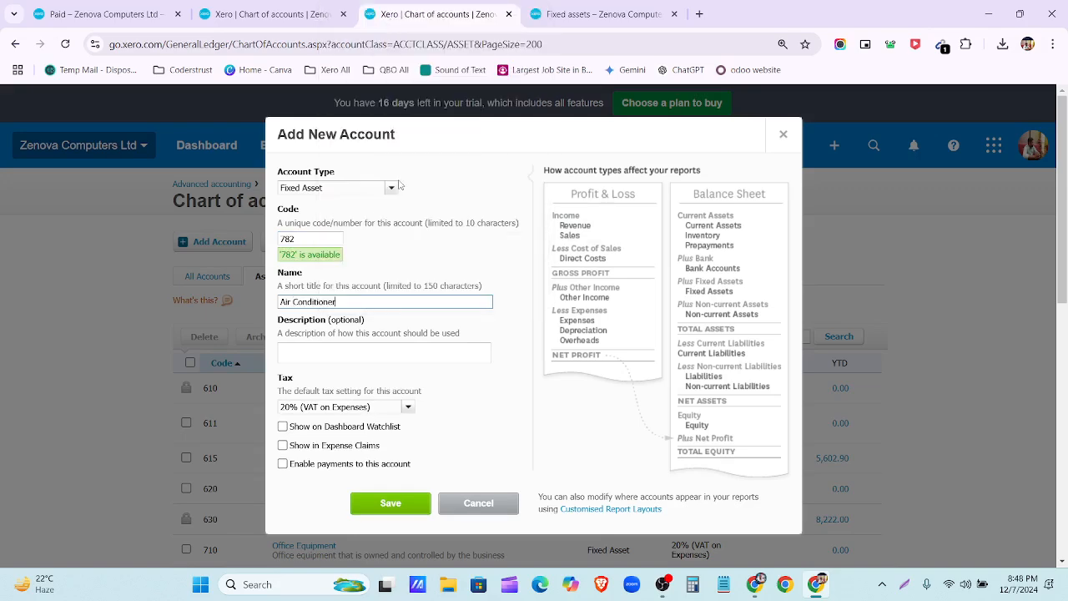
{"action": "key", "text": "ctrl+a"}
{"action": "key", "text": "ctrl+c"}
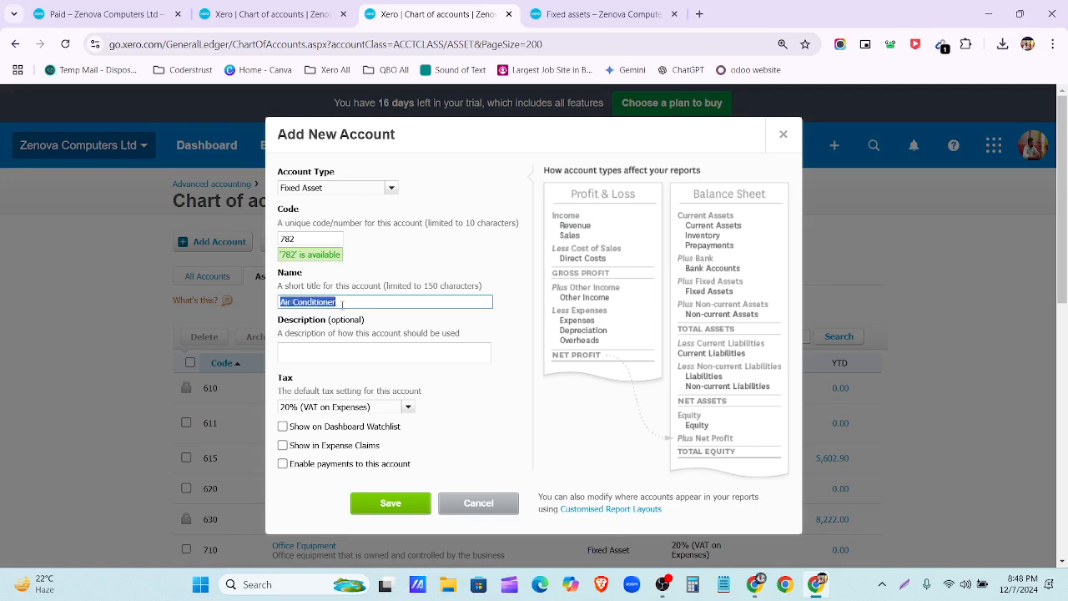
{"action": "left_click", "coordinate": [339, 352]}
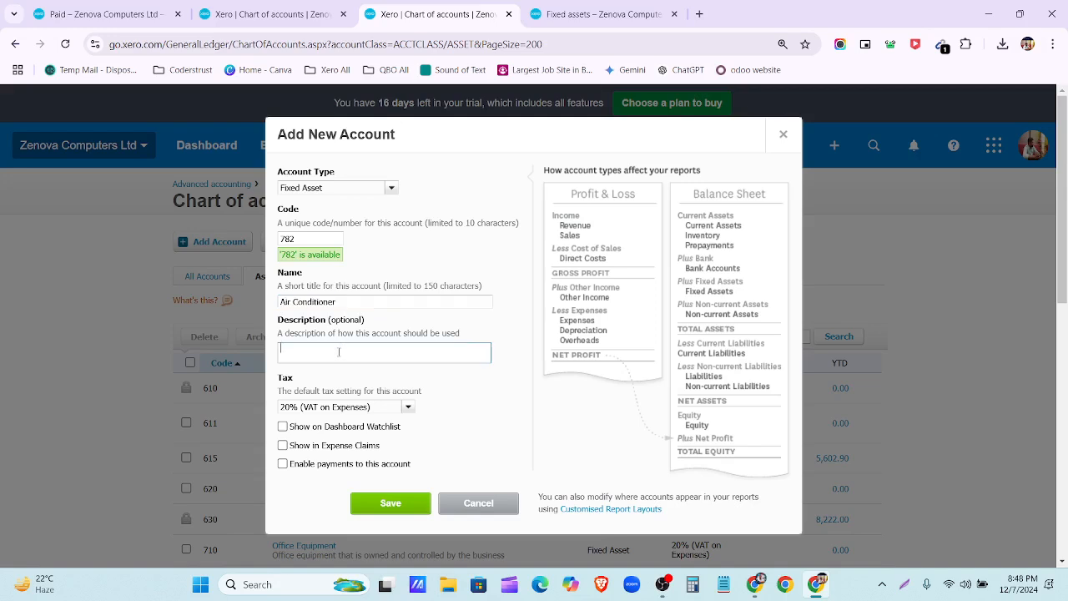
{"action": "key", "text": "ctrl+v"}
Step: Set the account's tax to No VAT and save it
{"action": "left_click", "coordinate": [409, 407]}
{"action": "scroll", "coordinate": [362, 451], "scroll_direction": "down", "scroll_amount": 5}
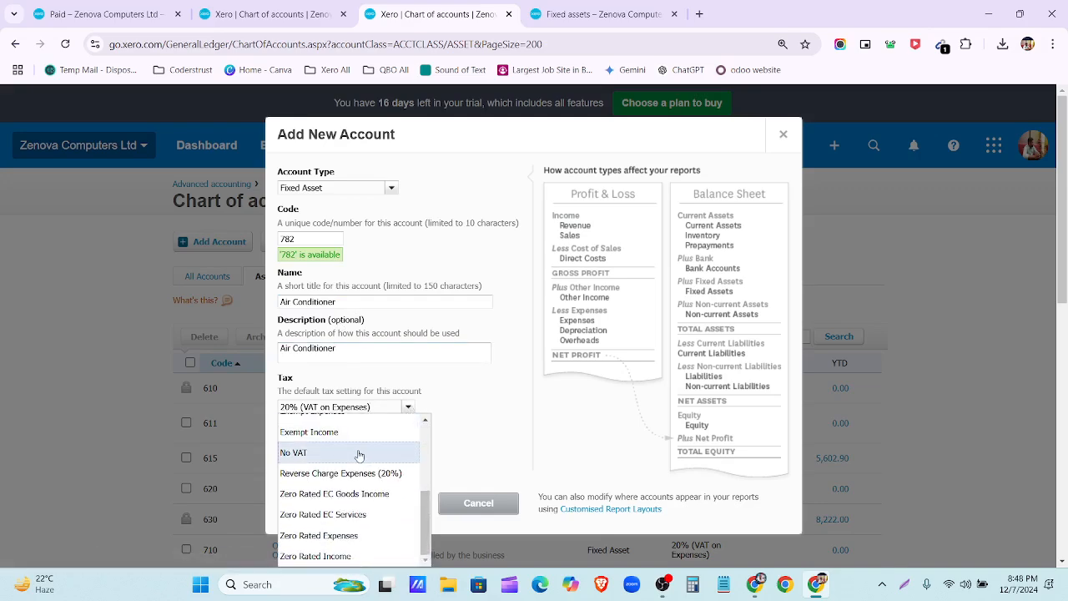
{"action": "left_click", "coordinate": [359, 453]}
{"action": "left_click", "coordinate": [388, 501]}
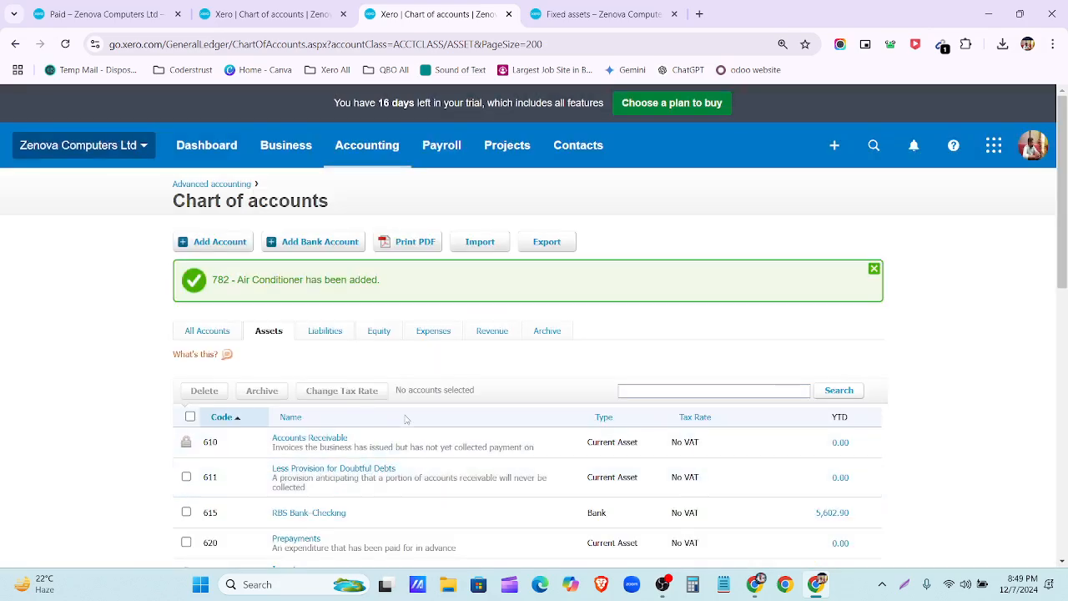
{"action": "scroll", "coordinate": [406, 419], "scroll_direction": "down", "scroll_amount": 9}
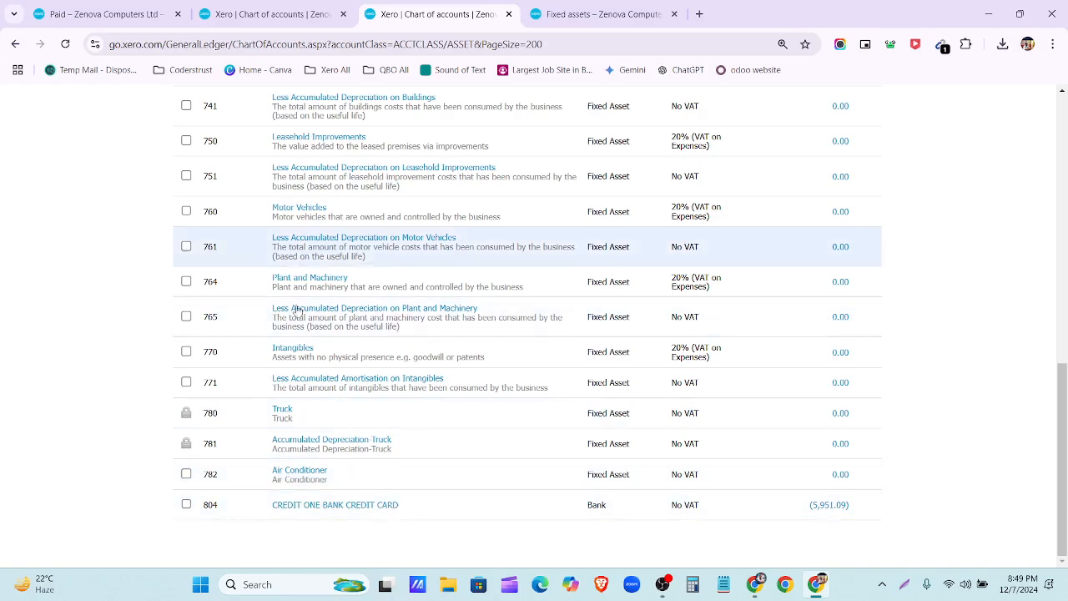
{"action": "scroll", "coordinate": [296, 310], "scroll_direction": "up", "scroll_amount": 10}
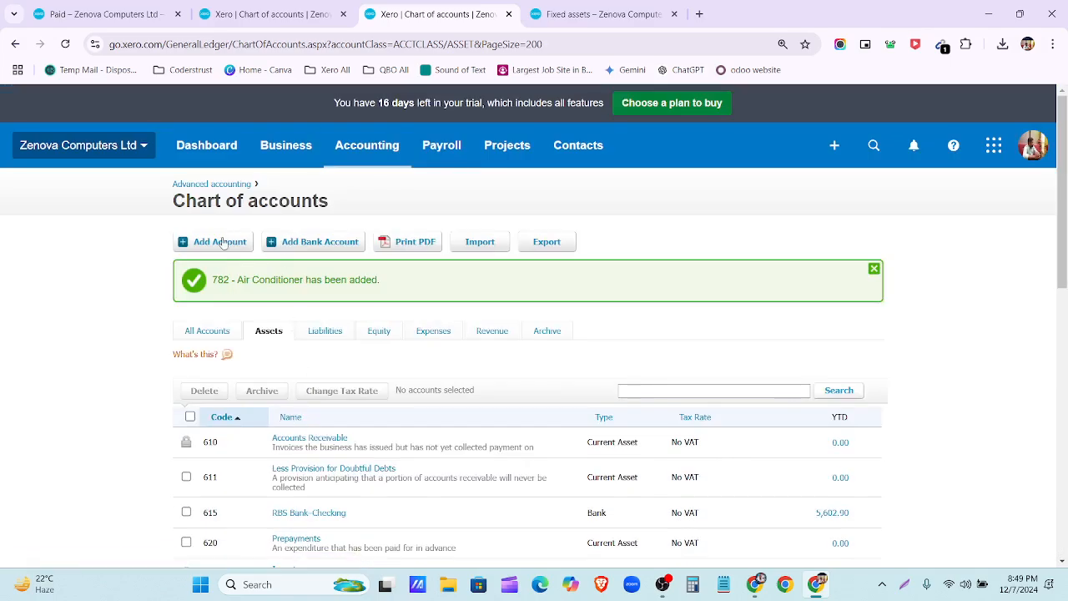
Step: Start another Fixed Asset account with code 783, confirming the code is available
{"action": "left_click", "coordinate": [220, 242]}
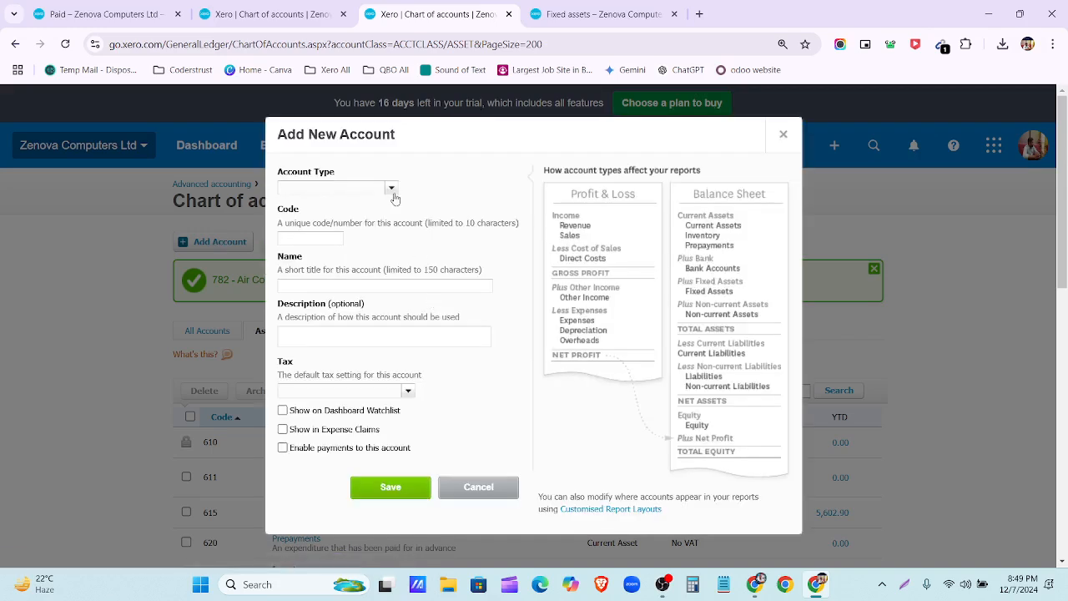
{"action": "left_click", "coordinate": [392, 189]}
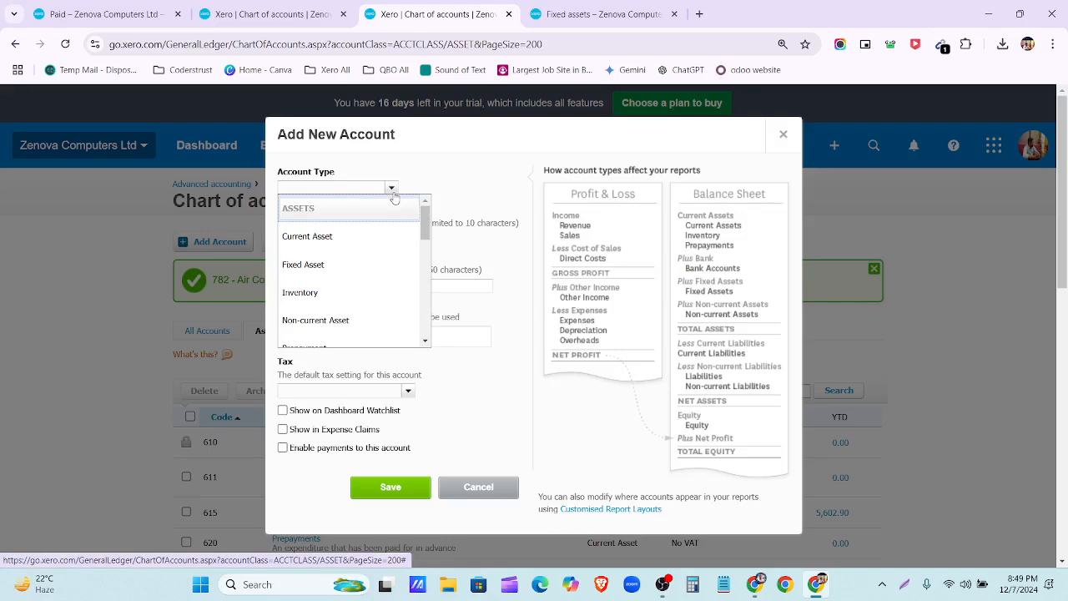
{"action": "scroll", "coordinate": [390, 269], "scroll_direction": "down", "scroll_amount": 2}
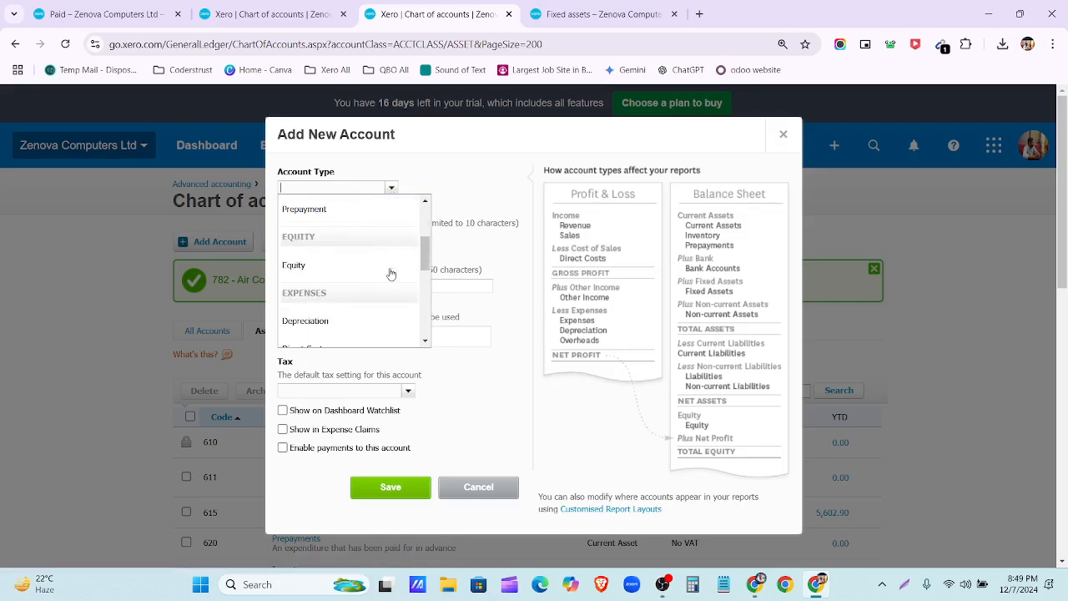
{"action": "scroll", "coordinate": [372, 247], "scroll_direction": "up", "scroll_amount": 2}
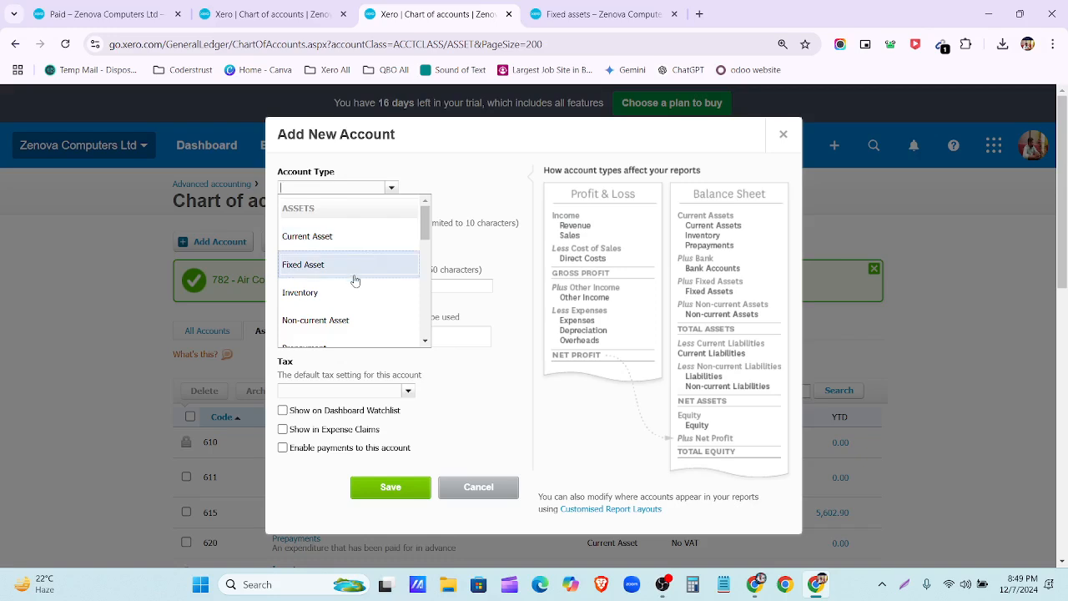
{"action": "left_click", "coordinate": [355, 278]}
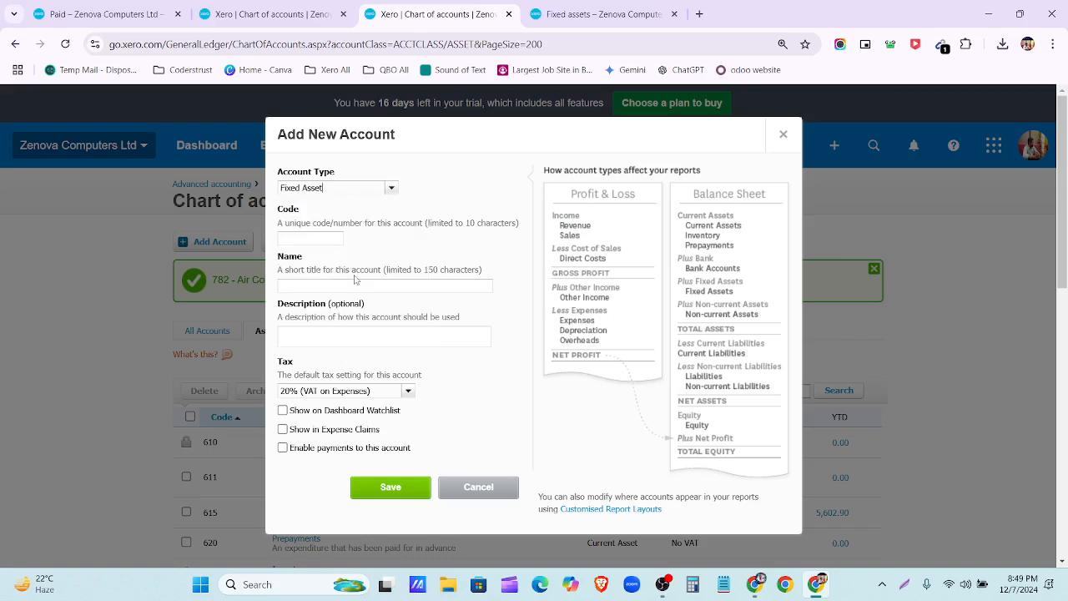
{"action": "left_click", "coordinate": [303, 238]}
{"action": "type", "text": "783"}
{"action": "left_click", "coordinate": [386, 288]}
Step: Name it Accumulated Depreciation-Air Conditioner and use the same text as the description
{"action": "left_click", "coordinate": [361, 300]}
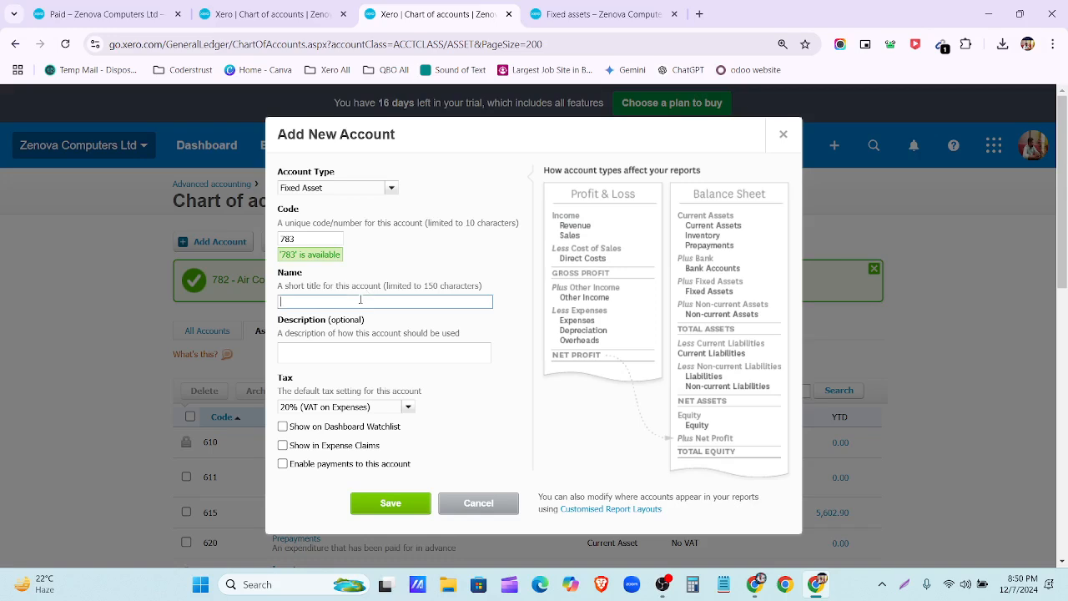
{"action": "type", "text": "Accumulated Depreciation-Air Conditioner"}
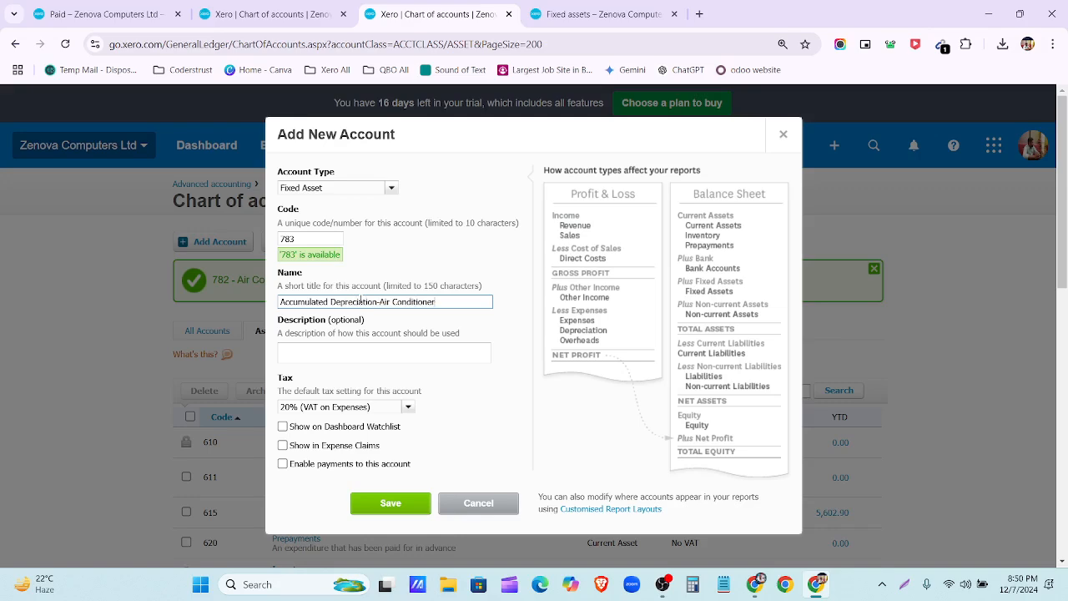
{"action": "triple_click", "coordinate": [445, 303]}
{"action": "key", "text": "ctrl+c"}
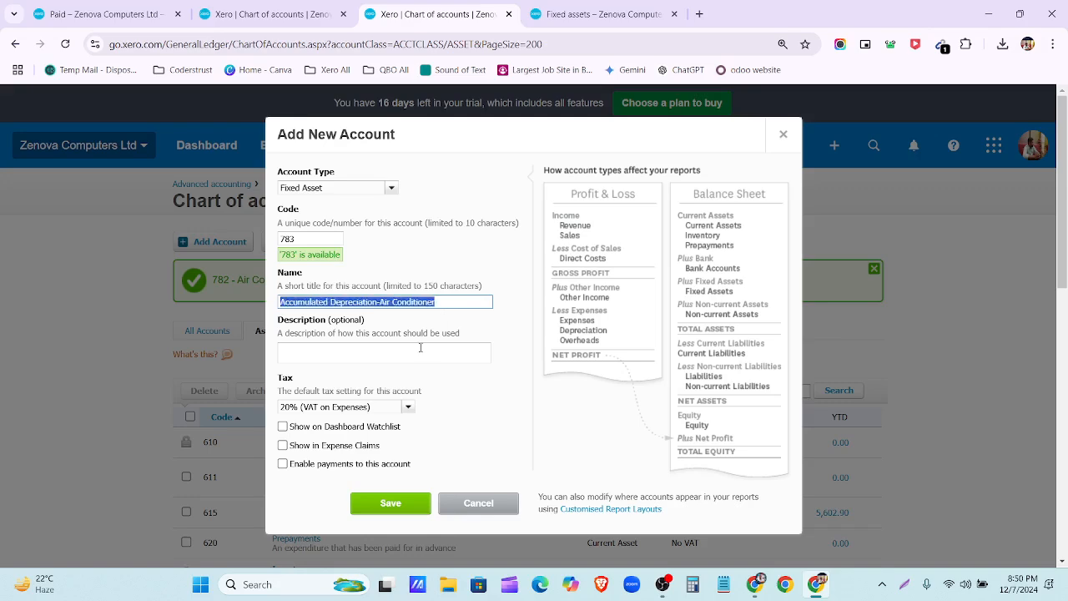
{"action": "left_click", "coordinate": [415, 347]}
{"action": "key", "text": "ctrl+v"}
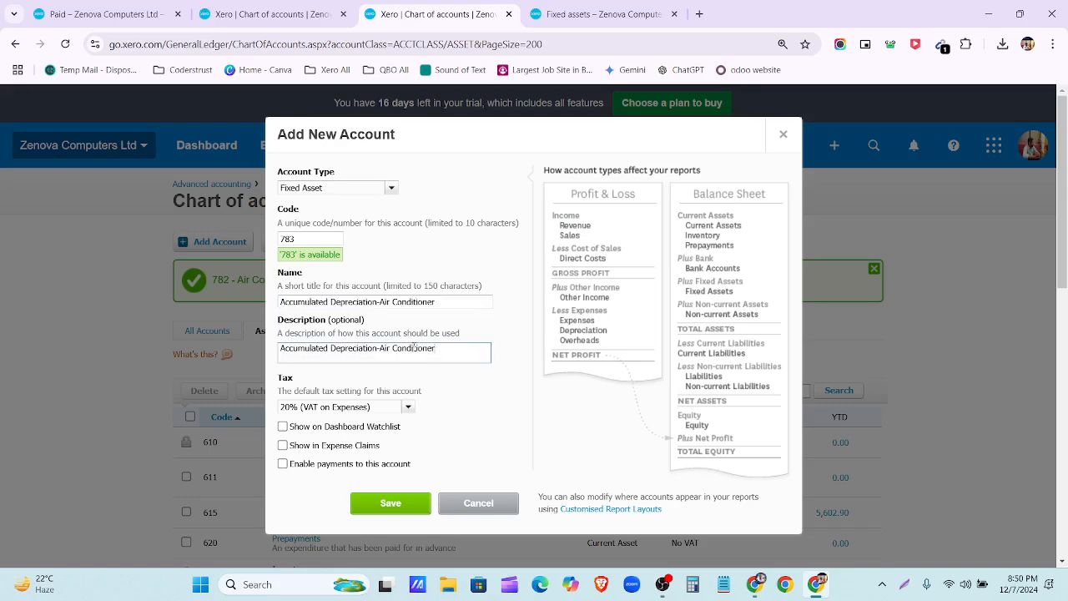
Step: Set the tax rate to No VAT and save account 783
{"action": "scroll", "coordinate": [461, 354], "scroll_direction": "down", "scroll_amount": 1}
{"action": "left_click", "coordinate": [407, 338]}
{"action": "scroll", "coordinate": [373, 388], "scroll_direction": "down", "scroll_amount": 5}
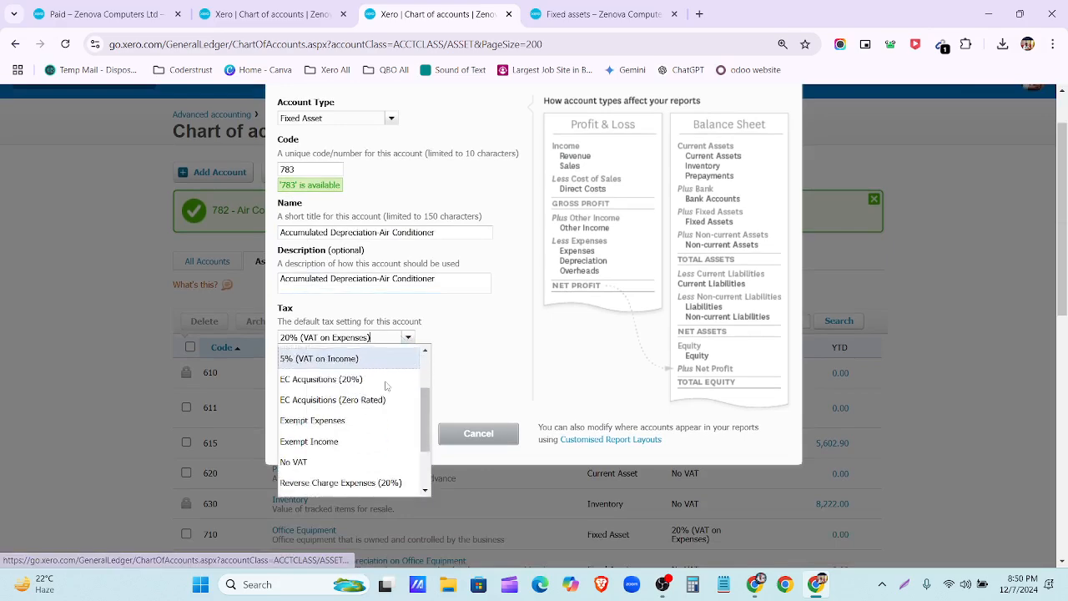
{"action": "left_click", "coordinate": [373, 387]}
{"action": "left_click", "coordinate": [388, 434]}
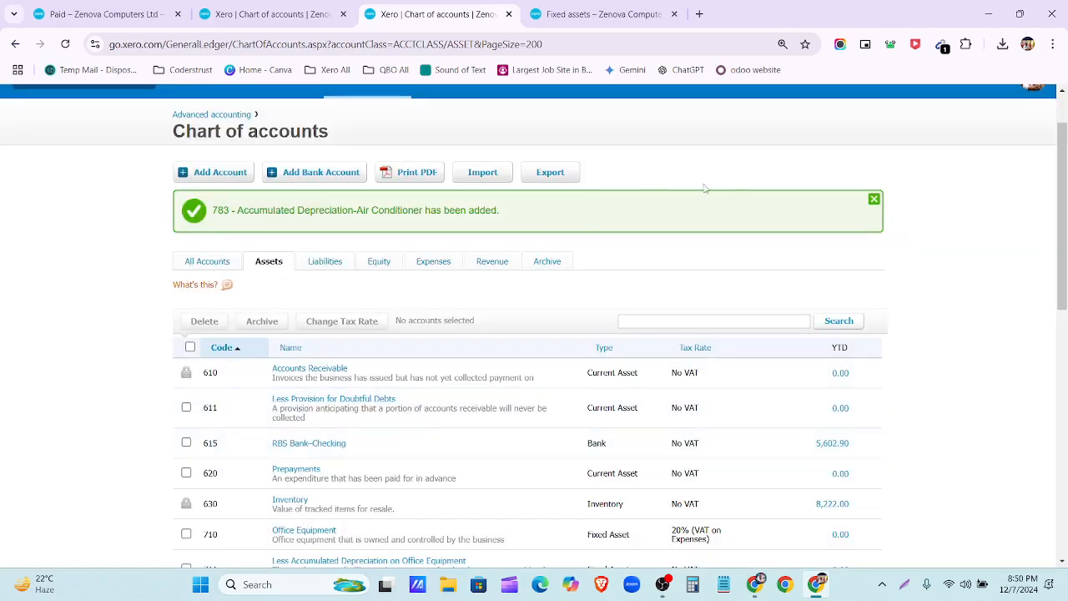
Step: Dismiss the confirmation, find 783 in the asset accounts, and return to Fixed assets
{"action": "left_click", "coordinate": [873, 200]}
{"action": "scroll", "coordinate": [708, 241], "scroll_direction": "down", "scroll_amount": 7}
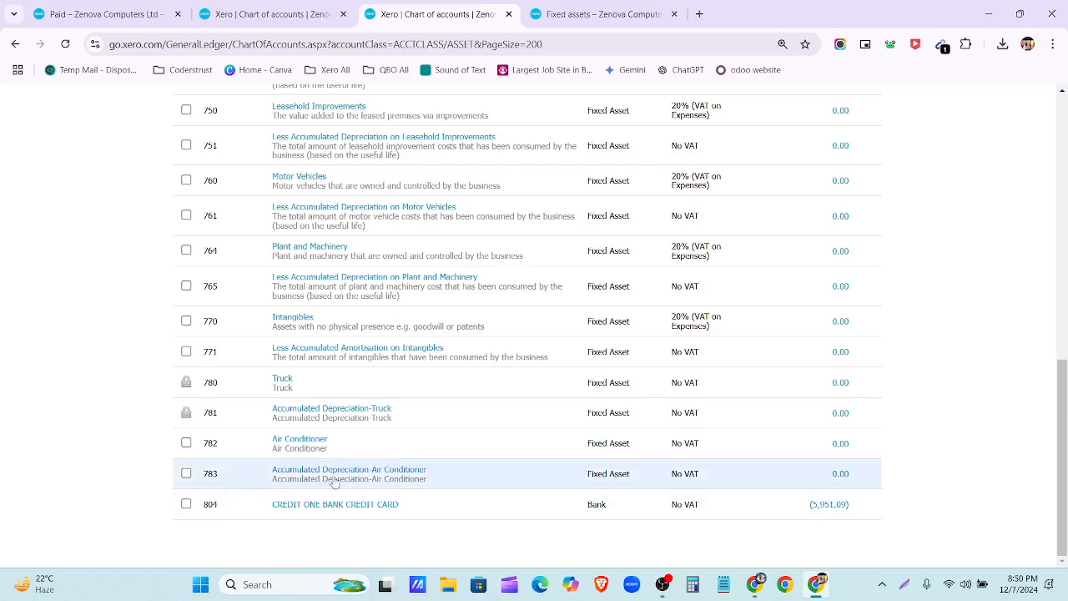
{"action": "scroll", "coordinate": [401, 467], "scroll_direction": "up", "scroll_amount": 15}
{"action": "left_click", "coordinate": [563, 12]}
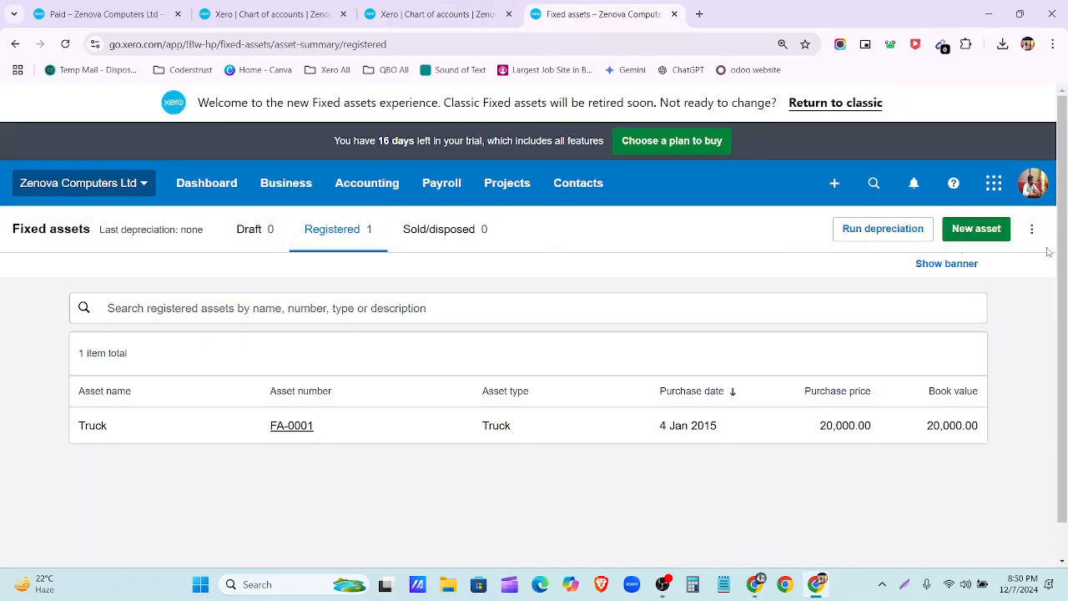
Step: Create a new fixed asset named Air Conditioner
{"action": "left_click", "coordinate": [976, 230]}
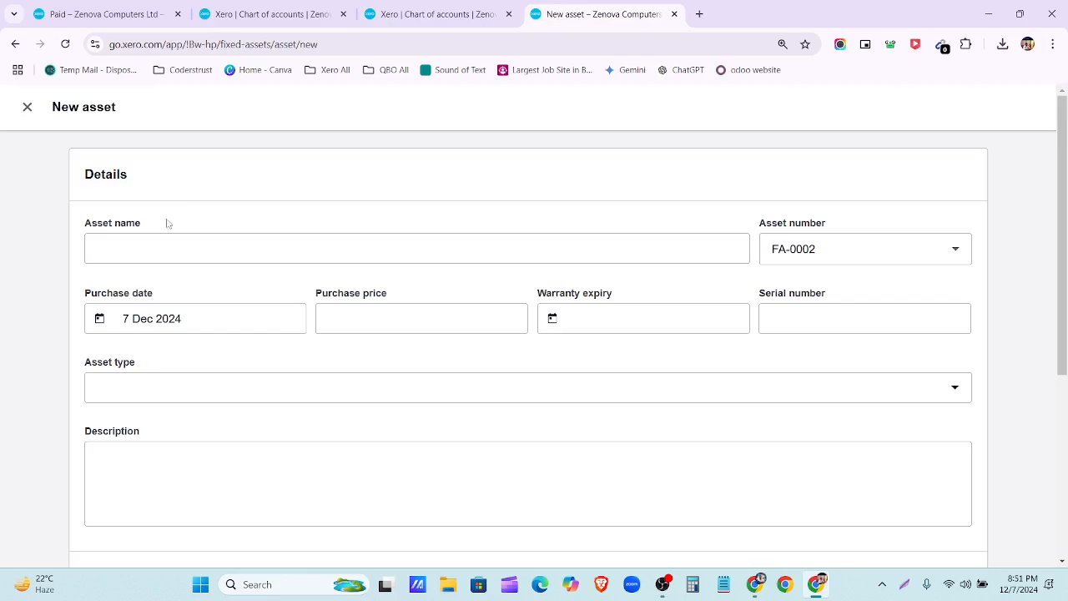
{"action": "left_click", "coordinate": [167, 250]}
{"action": "key", "text": "ctrl+v"}
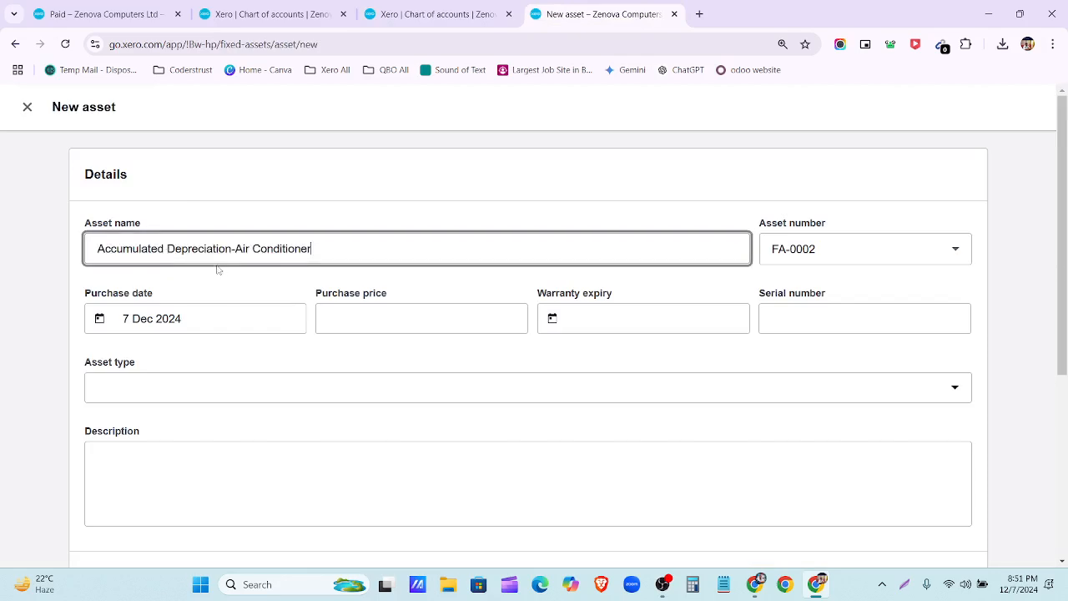
{"action": "left_click_drag", "start_coordinate": [236, 248], "coordinate": [55, 257]}
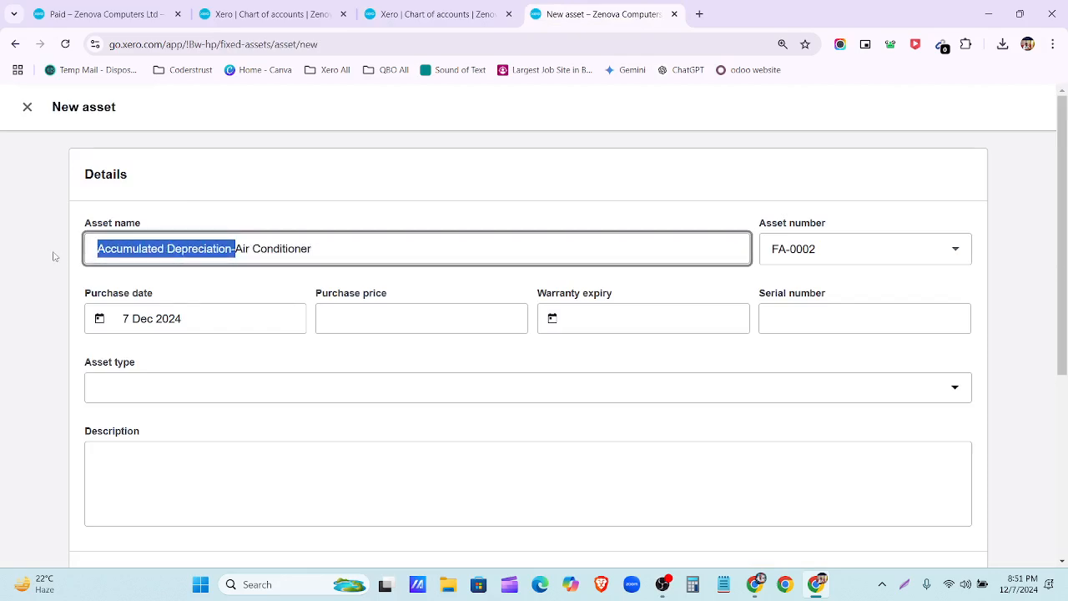
{"action": "key", "text": "BackSpace"}
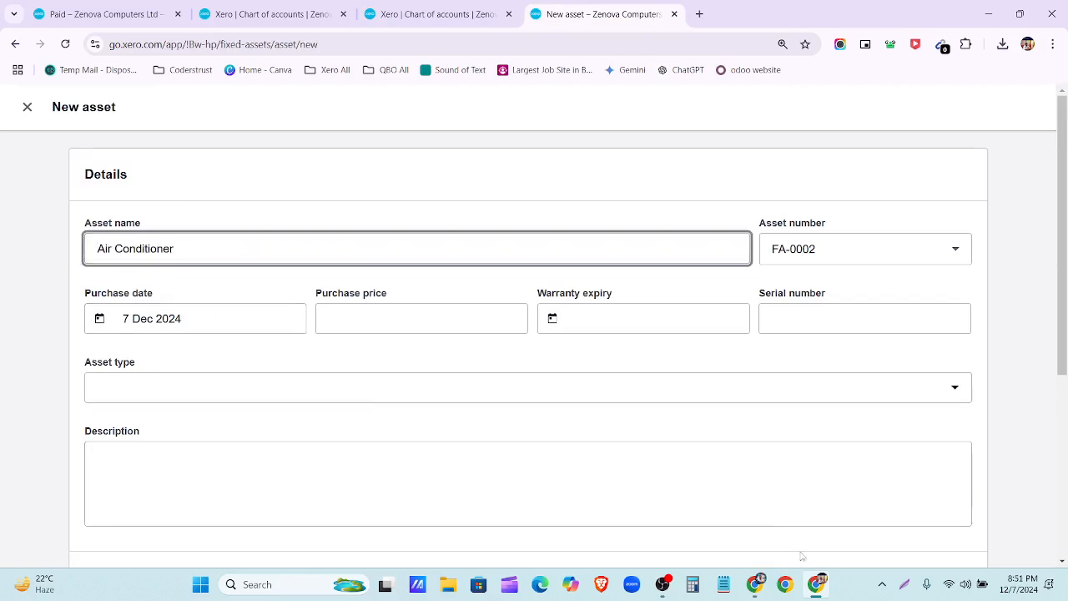
{"action": "left_click", "coordinate": [755, 584]}
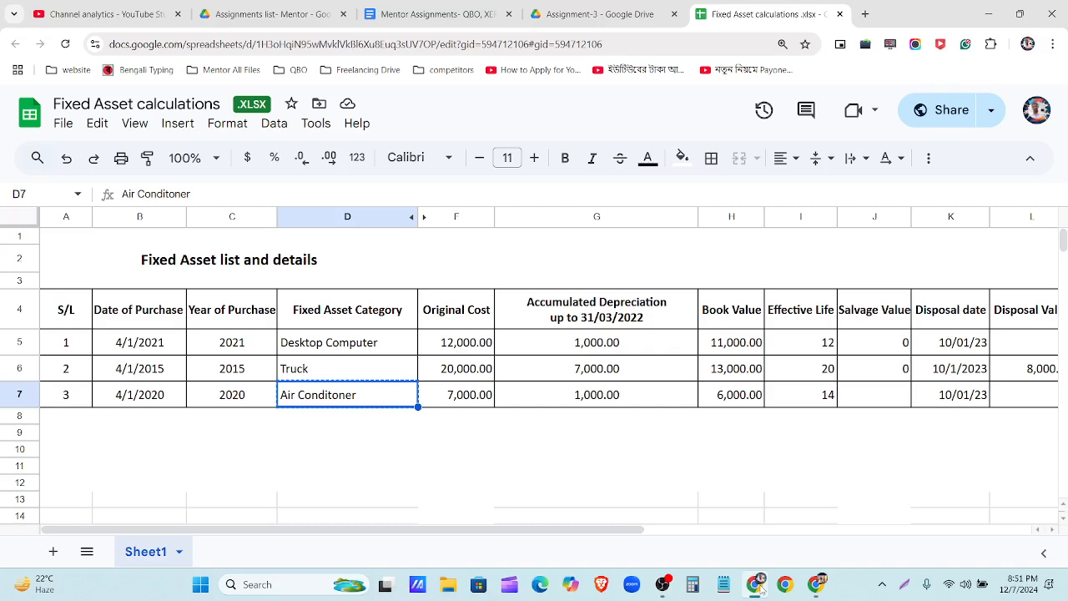
{"action": "left_click", "coordinate": [755, 584]}
Step: Set the asset's purchase date to 4 Jan 2020
{"action": "left_click", "coordinate": [205, 319]}
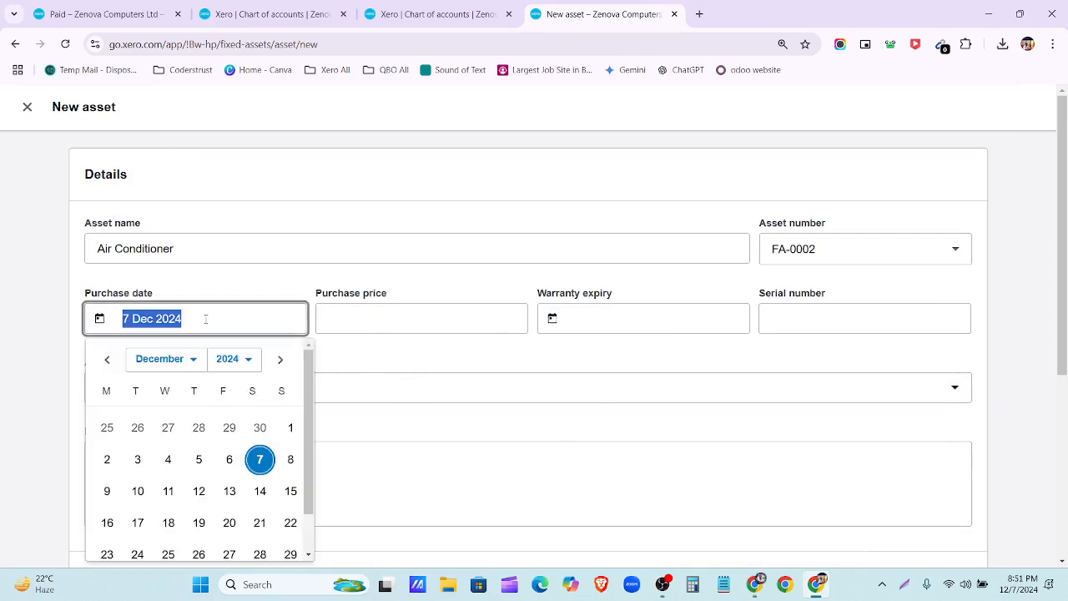
{"action": "left_click", "coordinate": [179, 365]}
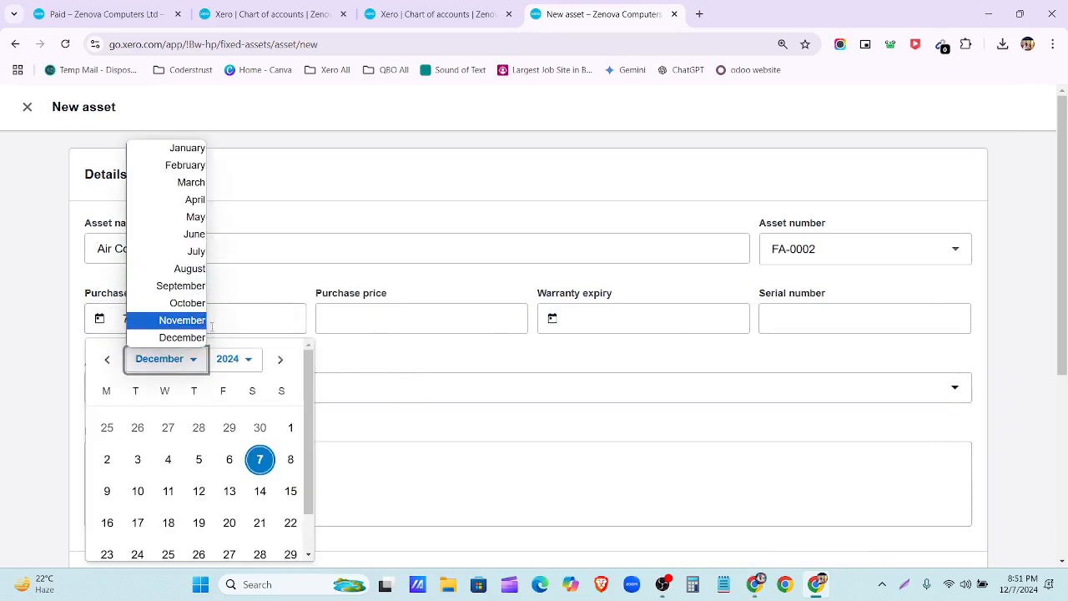
{"action": "left_click", "coordinate": [198, 150]}
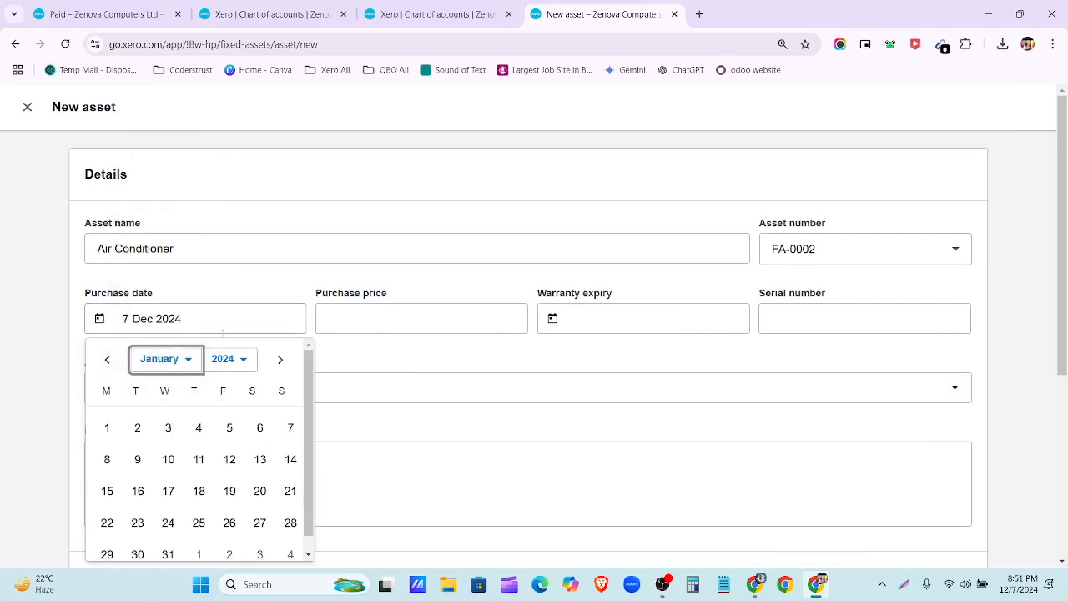
{"action": "left_click", "coordinate": [230, 359]}
{"action": "left_click", "coordinate": [208, 122]}
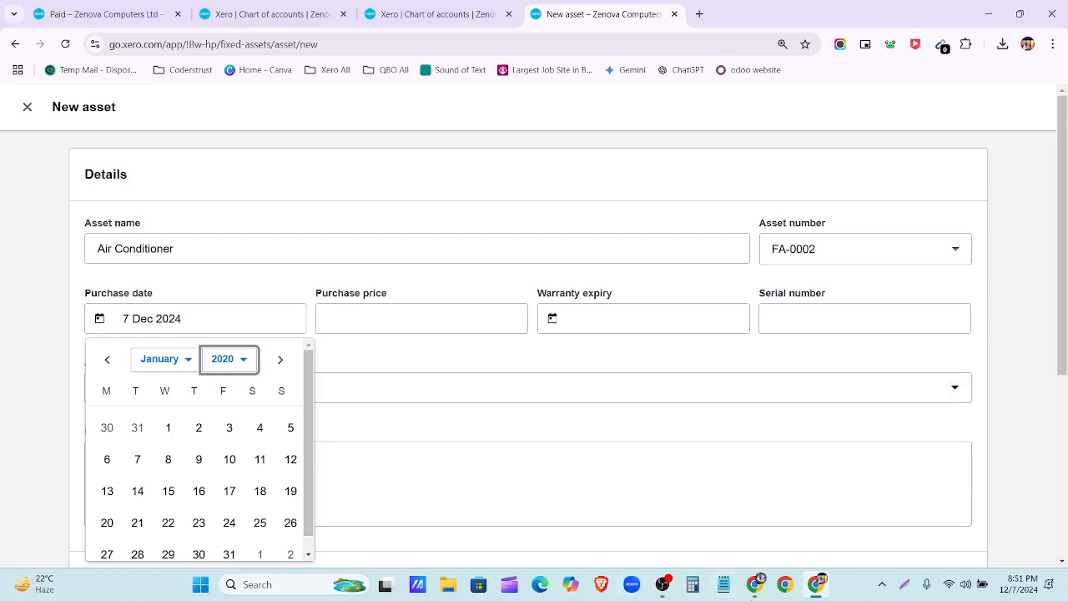
{"action": "left_click", "coordinate": [259, 430]}
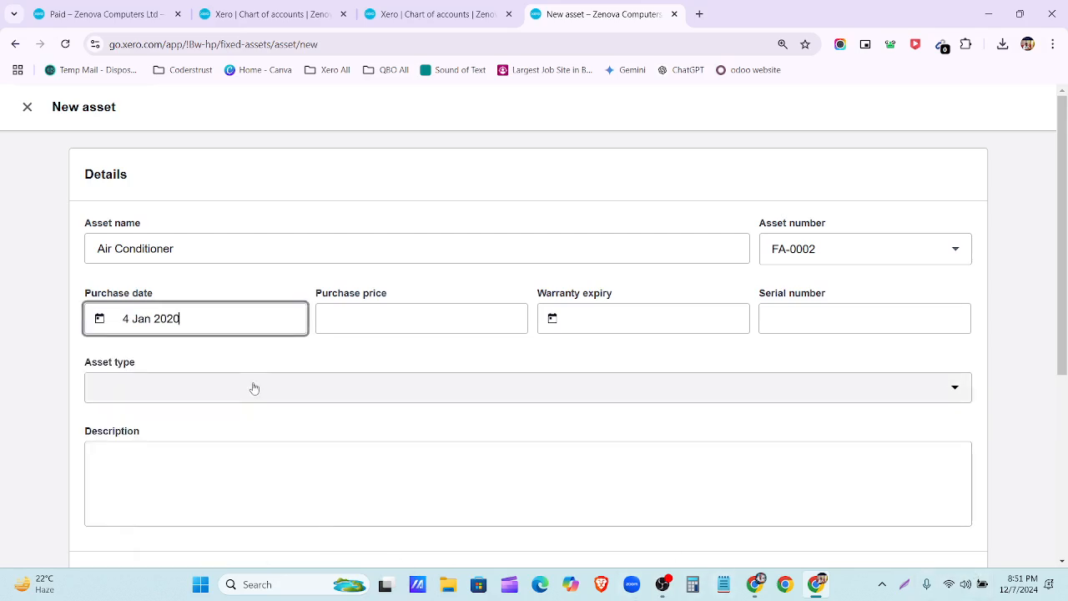
Step: Enter a purchase price of 7000.00, checked against the spreadsheet
{"action": "left_click", "coordinate": [755, 584]}
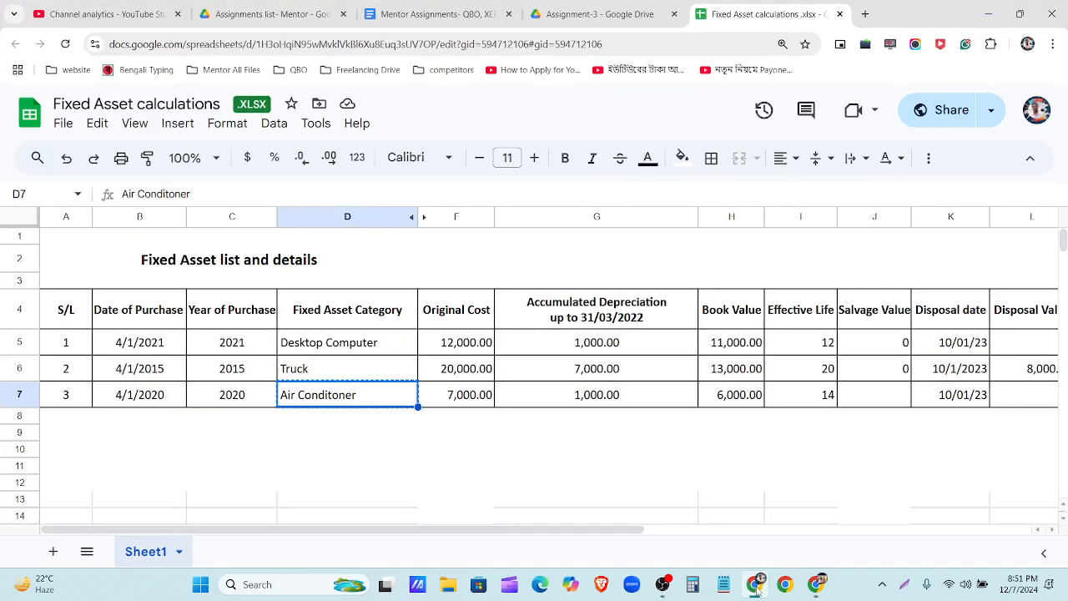
{"action": "left_click", "coordinate": [756, 586]}
{"action": "scroll", "coordinate": [250, 376], "scroll_direction": "down", "scroll_amount": 2}
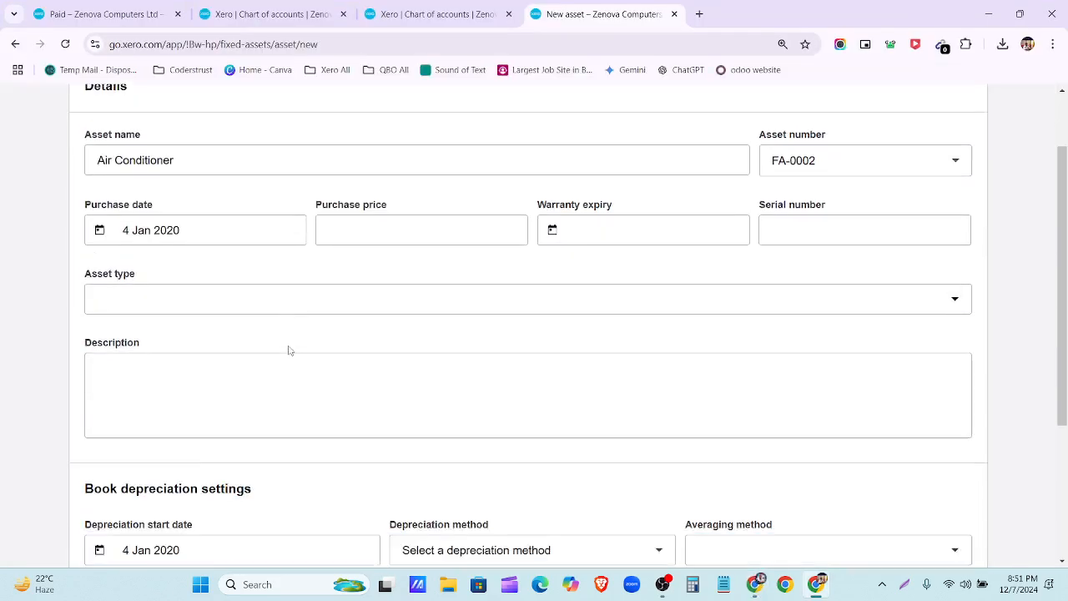
{"action": "left_click", "coordinate": [756, 585]}
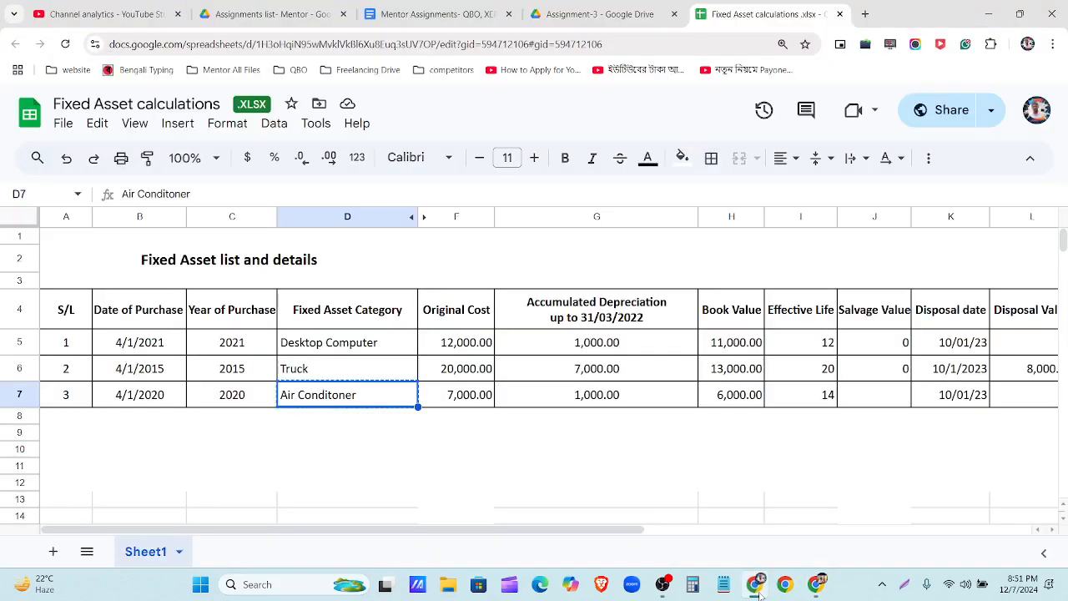
{"action": "left_click", "coordinate": [756, 586]}
{"action": "left_click", "coordinate": [340, 182]}
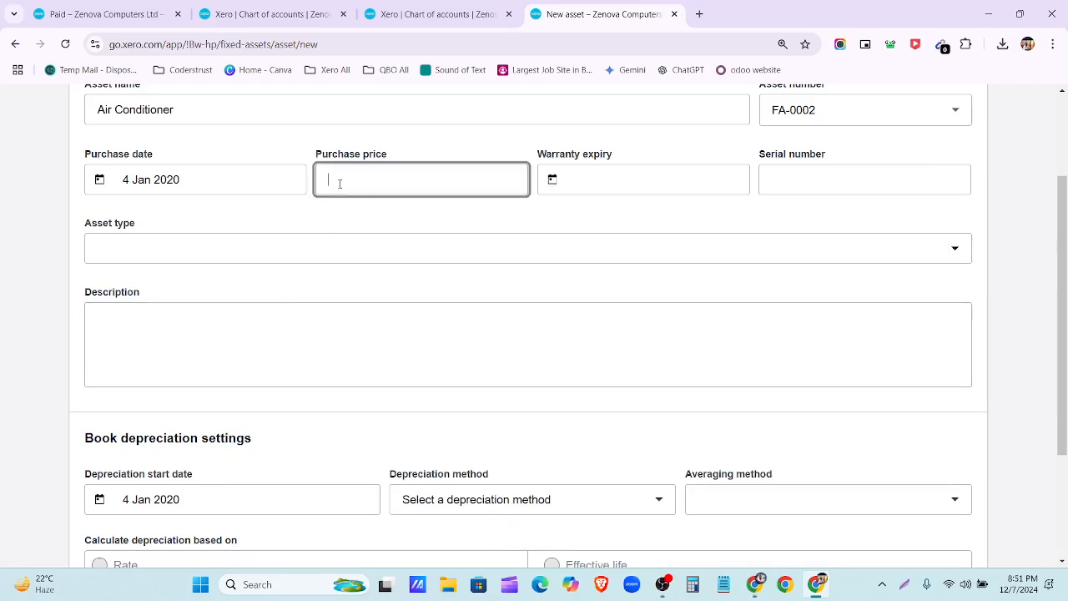
{"action": "type", "text": "7000"}
{"action": "left_click", "coordinate": [379, 210]}
Step: Choose + New asset type from the Asset type list
{"action": "left_click", "coordinate": [259, 261]}
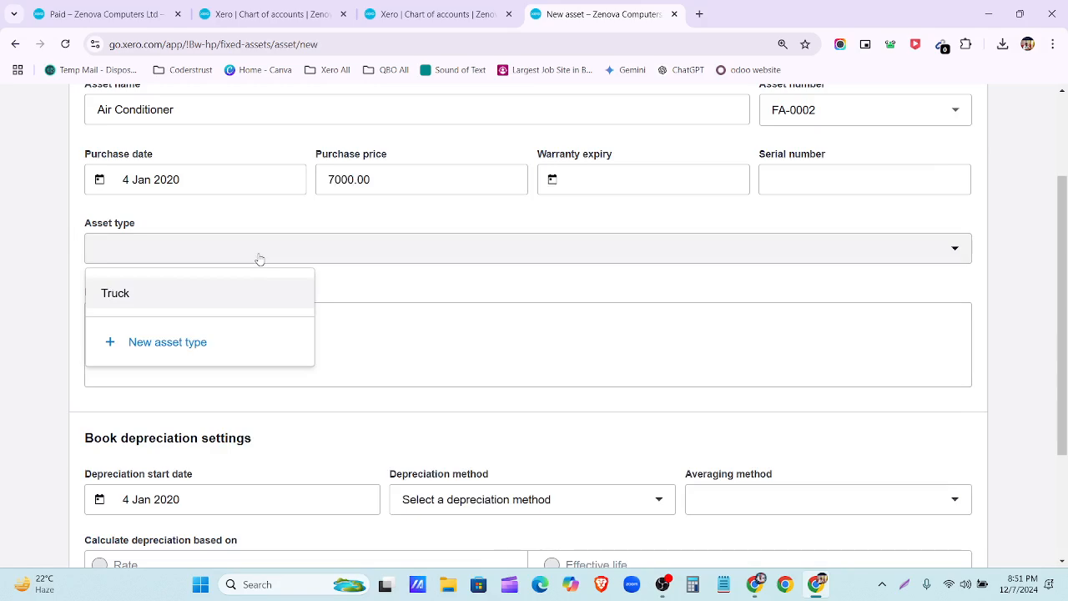
{"action": "left_click", "coordinate": [287, 217]}
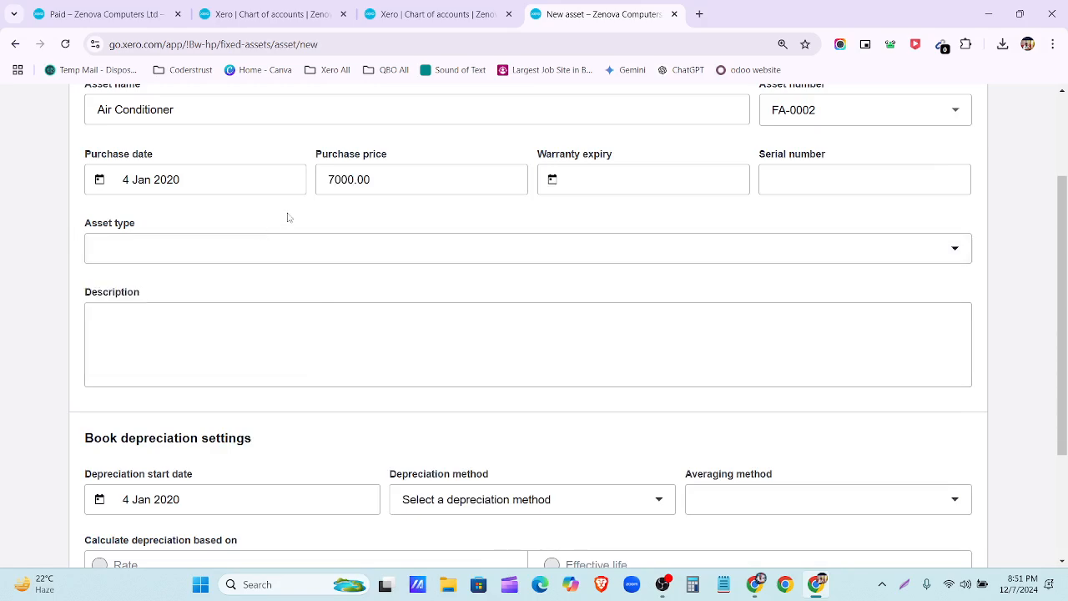
{"action": "scroll", "coordinate": [287, 217], "scroll_direction": "up", "scroll_amount": 2}
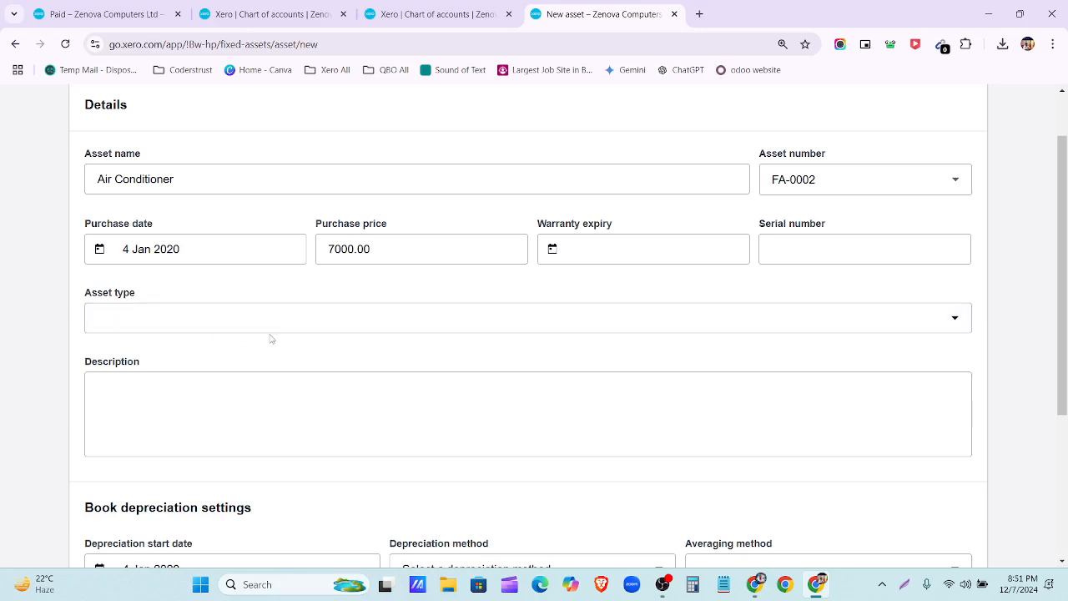
{"action": "left_click", "coordinate": [274, 317]}
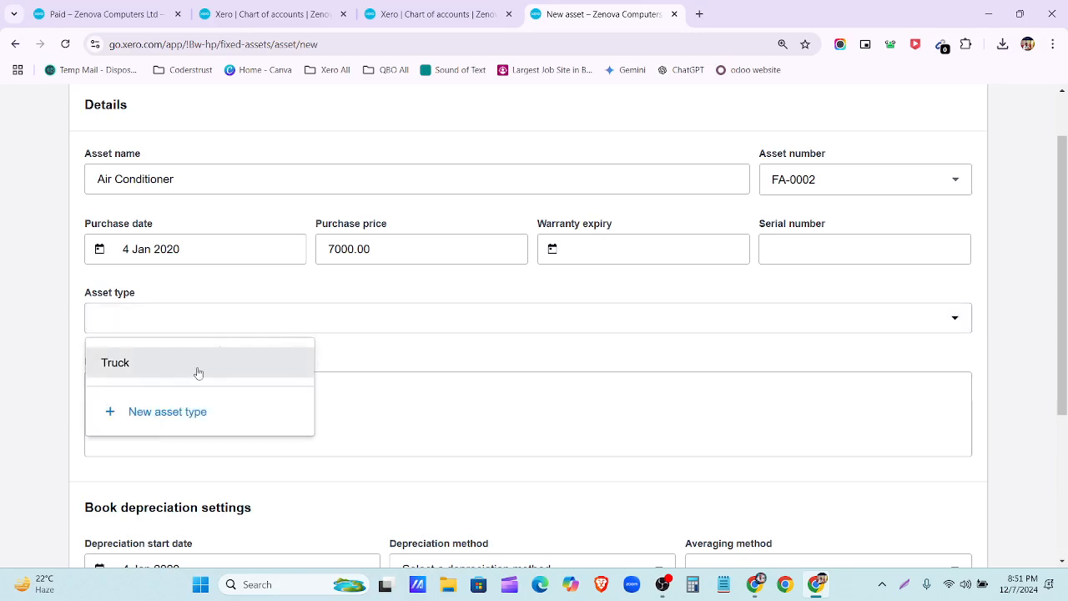
{"action": "left_click", "coordinate": [155, 412]}
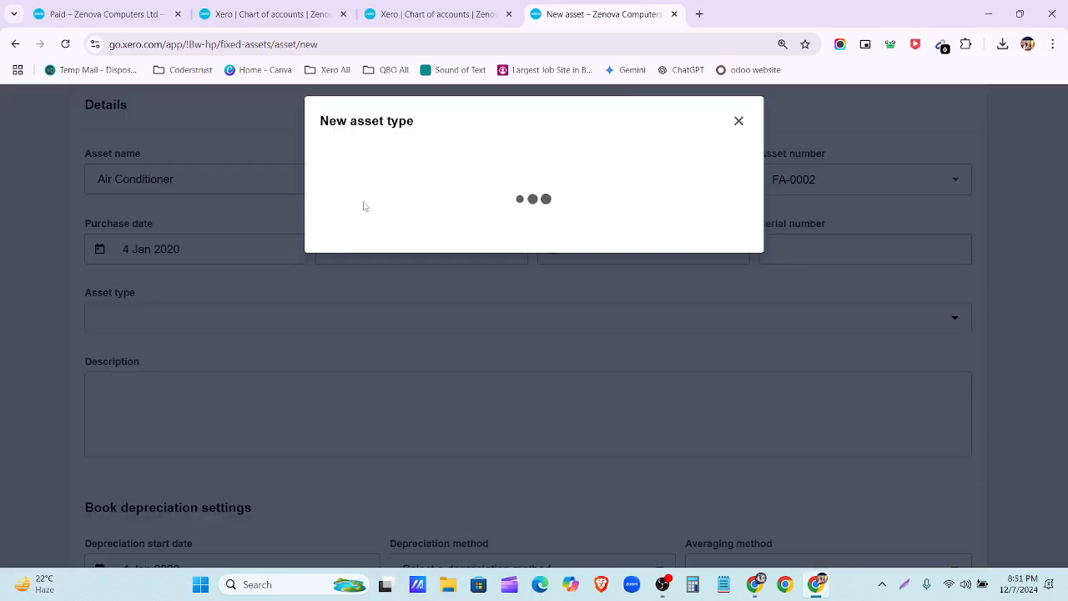
Step: Enter Air Conditioner as the name of the new asset type
{"action": "left_click", "coordinate": [373, 179]}
{"action": "type", "text": "Accumulated Depreciation-Air Conditioner"}
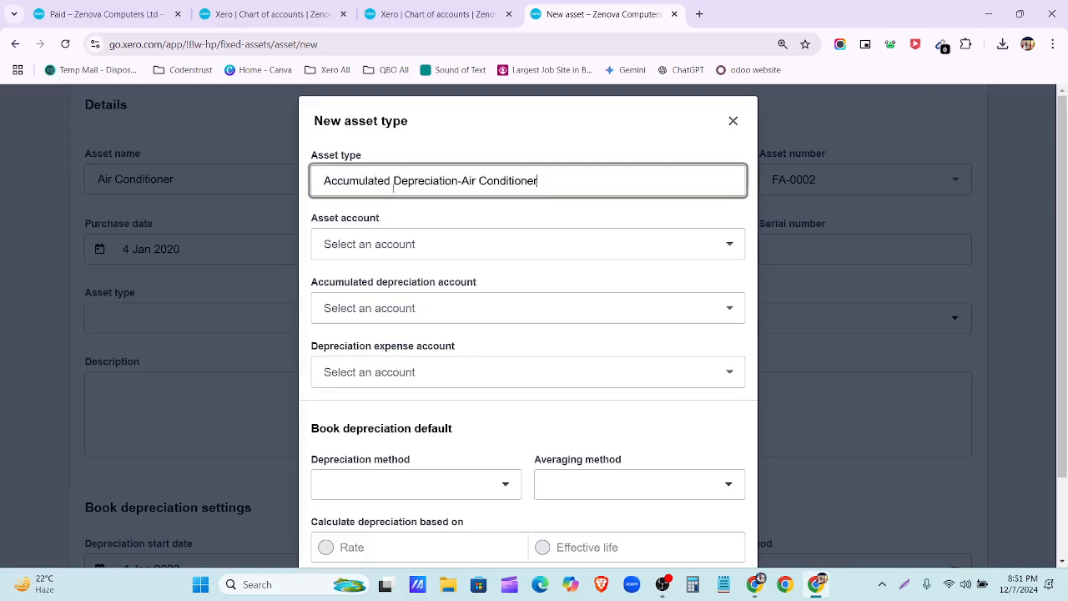
{"action": "left_click_drag", "start_coordinate": [463, 180], "coordinate": [265, 192]}
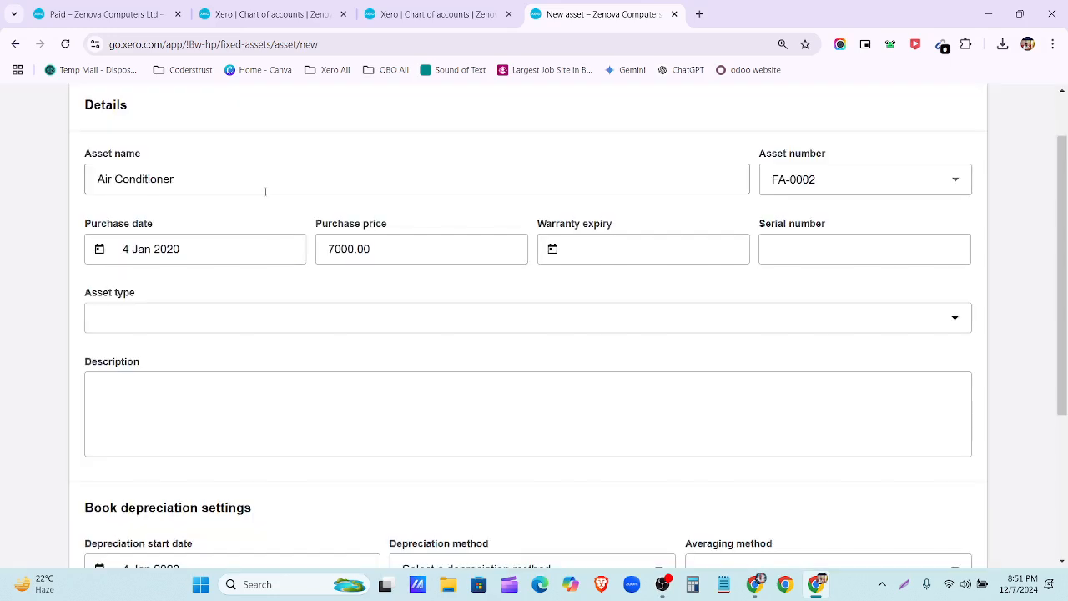
{"action": "left_click", "coordinate": [220, 325]}
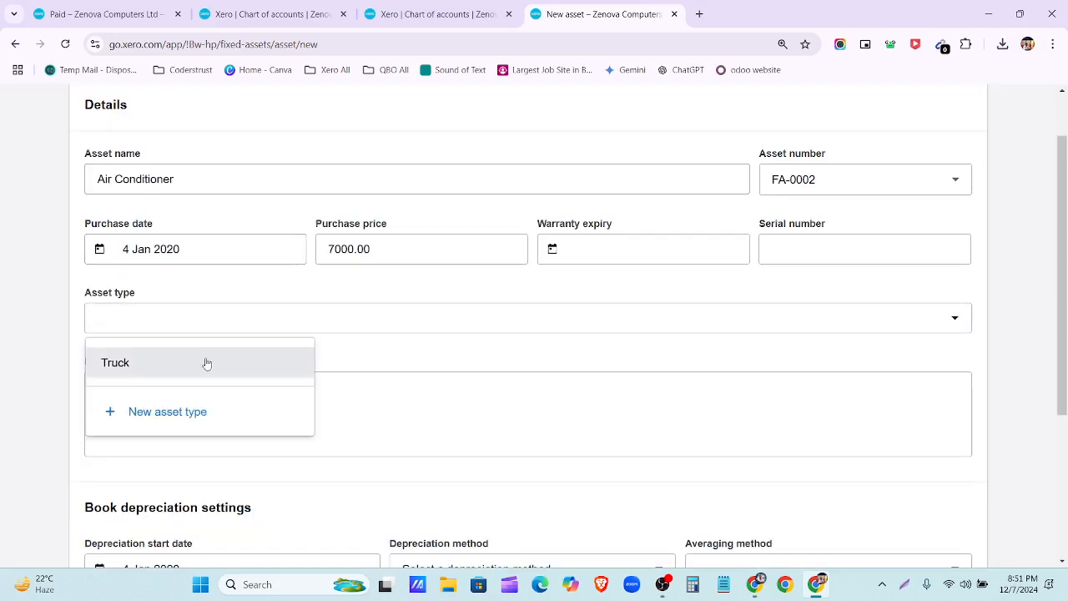
{"action": "left_click", "coordinate": [200, 426]}
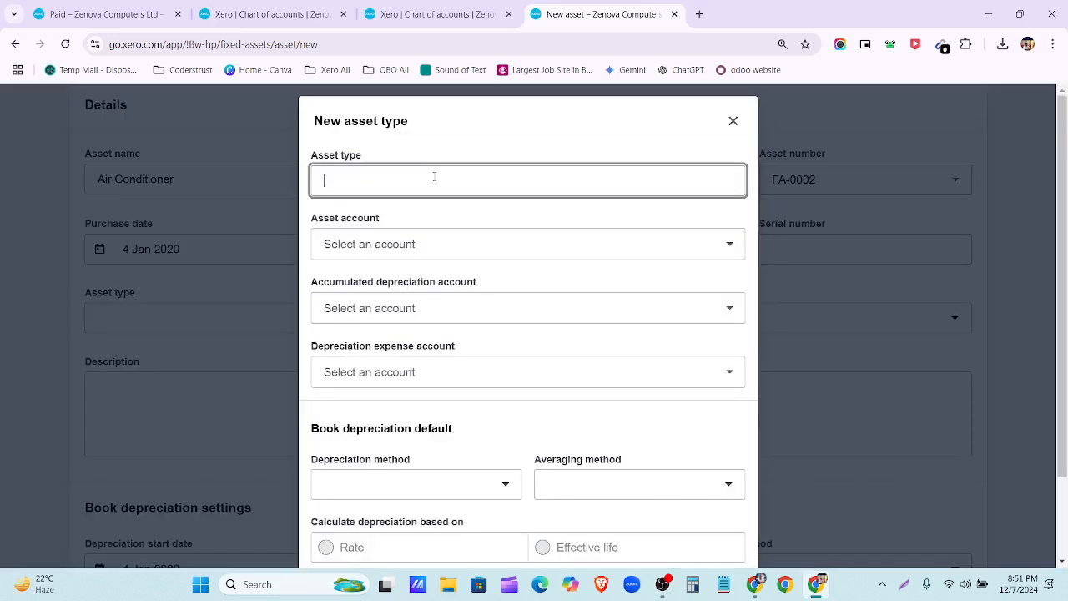
{"action": "type", "text": "Accumulated Depreciation-Air Conditioner"}
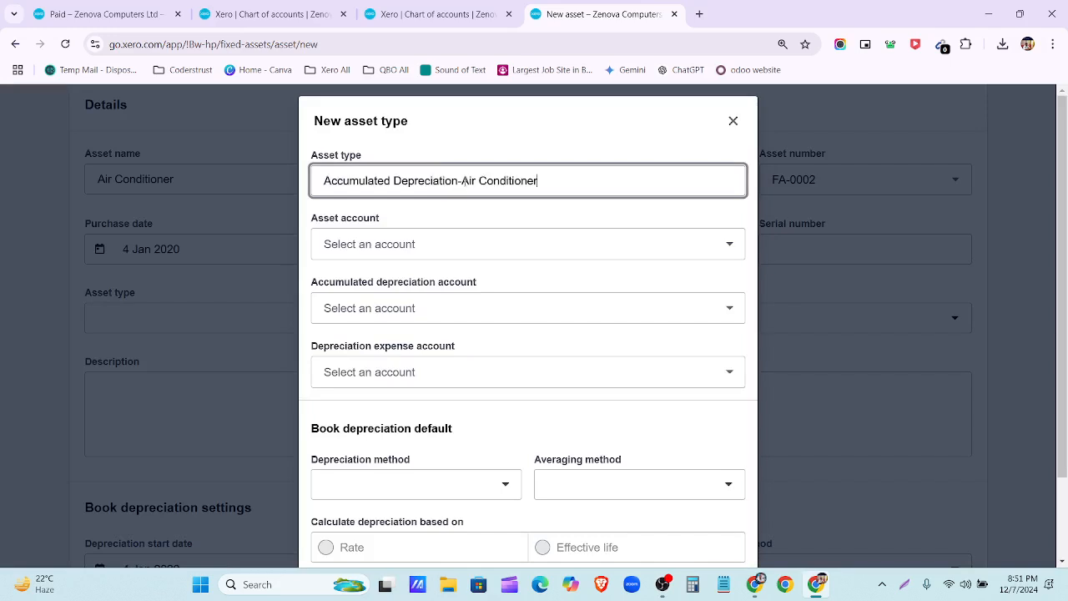
{"action": "left_click_drag", "start_coordinate": [464, 180], "coordinate": [259, 178]}
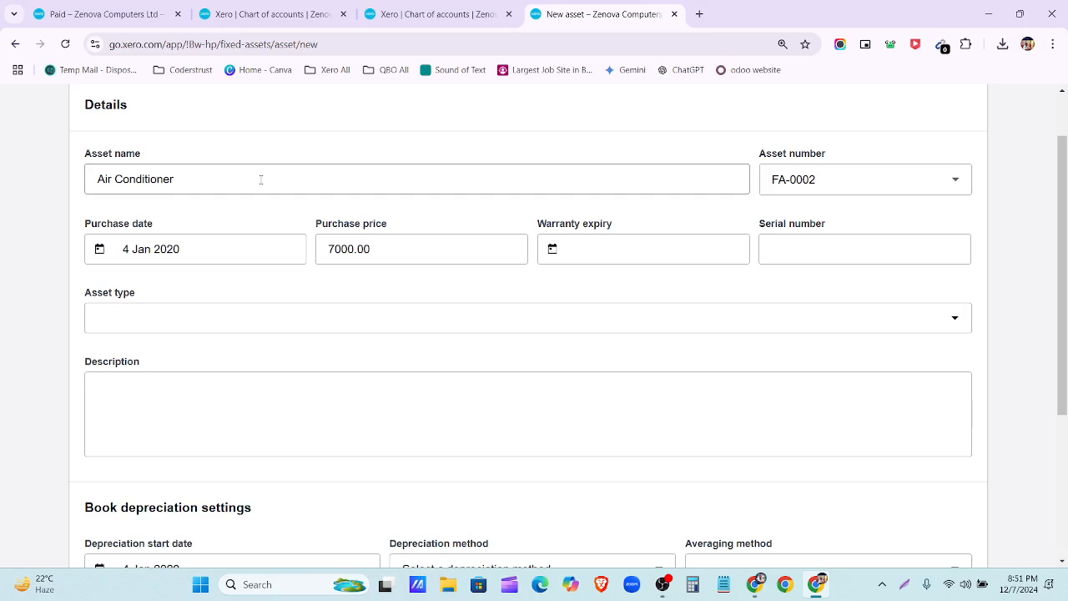
{"action": "left_click", "coordinate": [308, 330]}
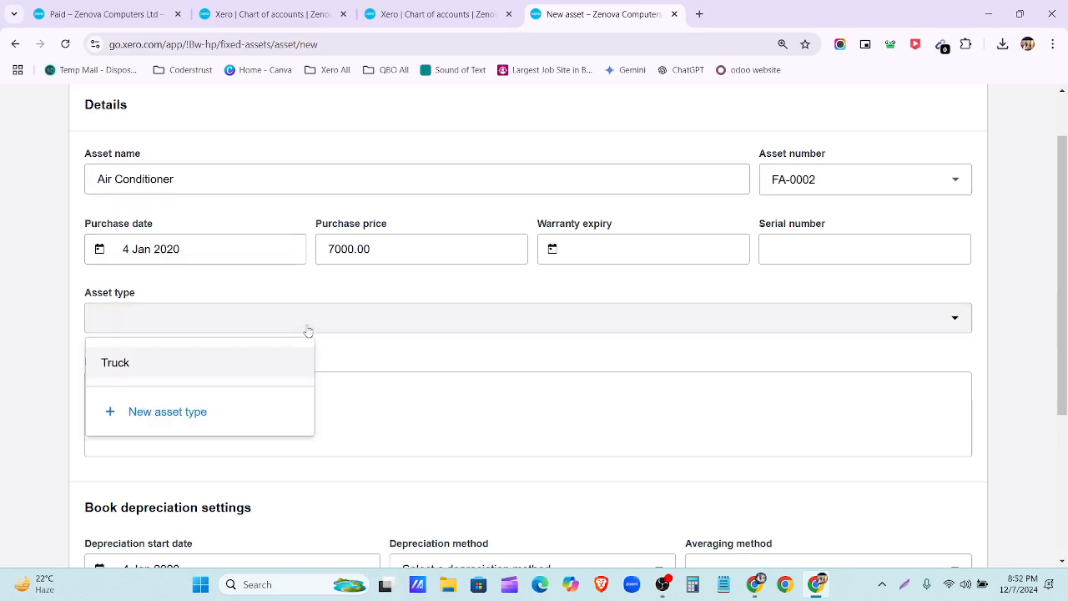
{"action": "left_click", "coordinate": [206, 413]}
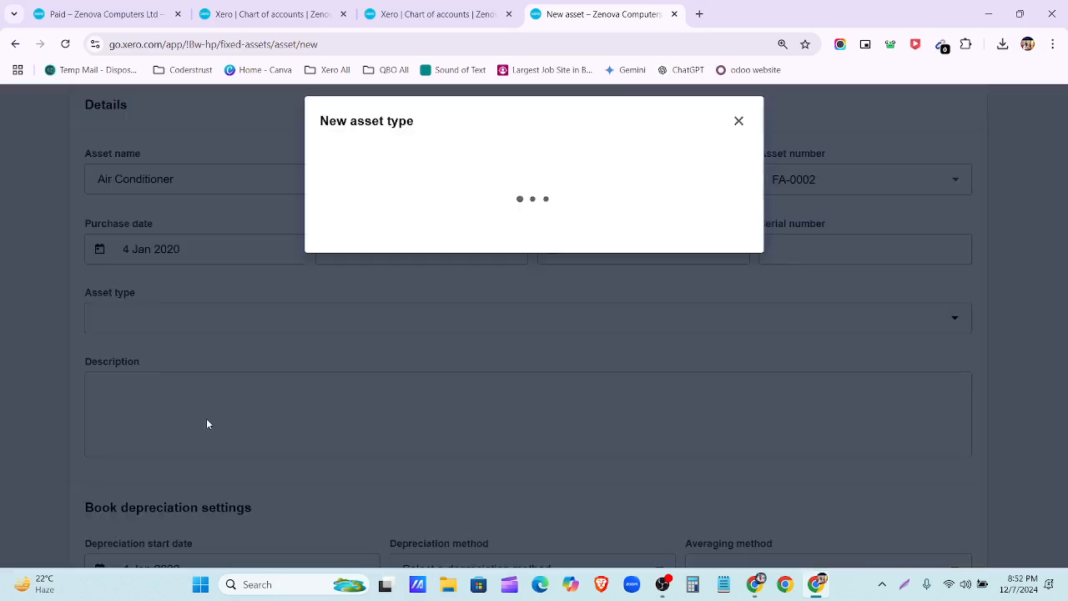
{"action": "left_click", "coordinate": [360, 178]}
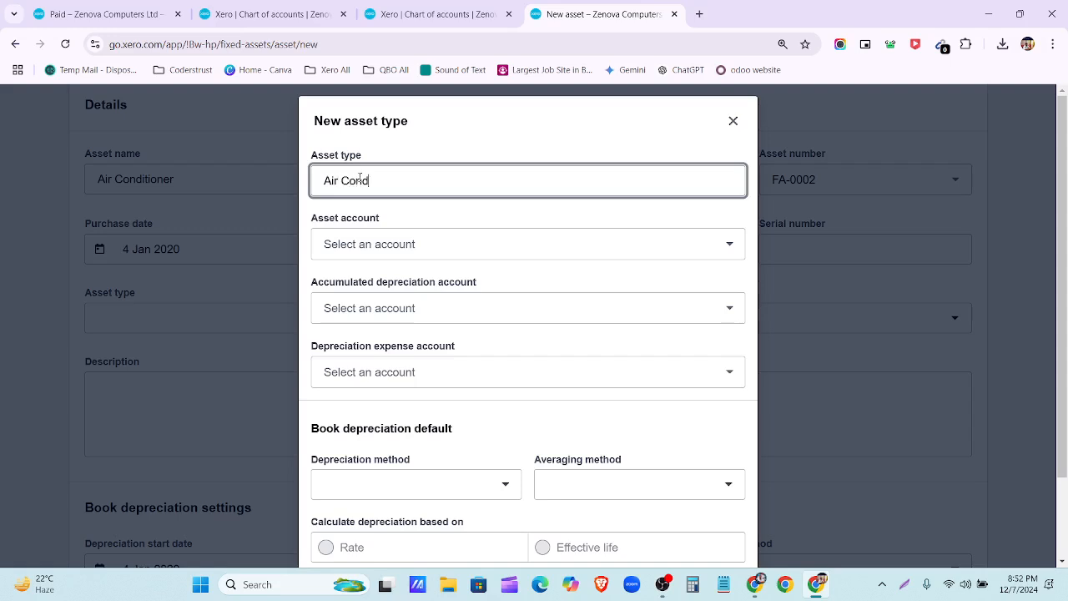
{"action": "type", "text": "Air Conditioner"}
Step: Assign asset account 782, accumulated depreciation 783 and depreciation expense 416
{"action": "left_click", "coordinate": [518, 242]}
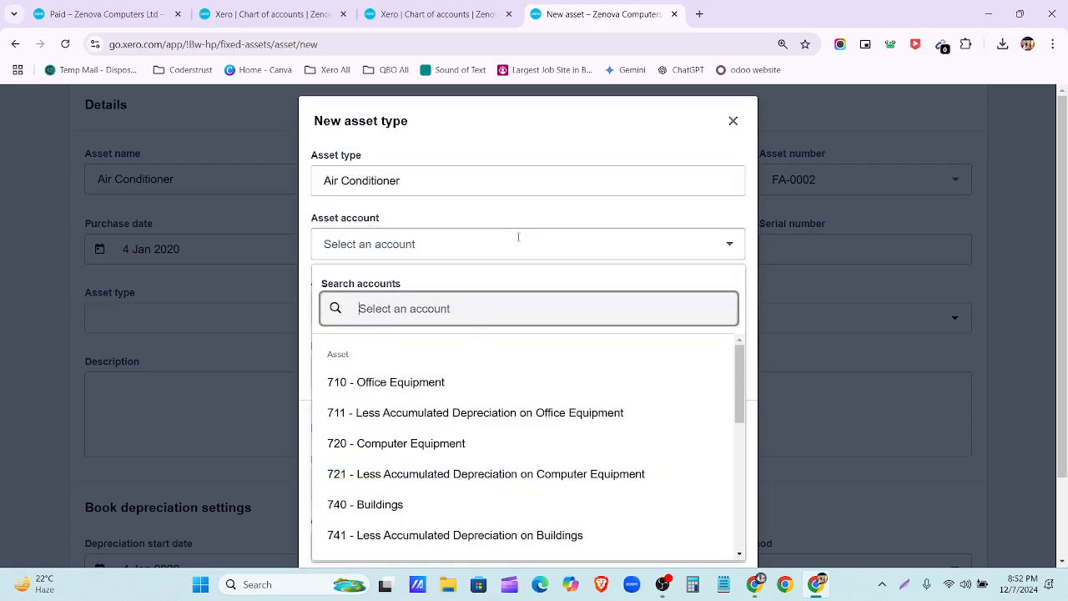
{"action": "type", "text": "78"}
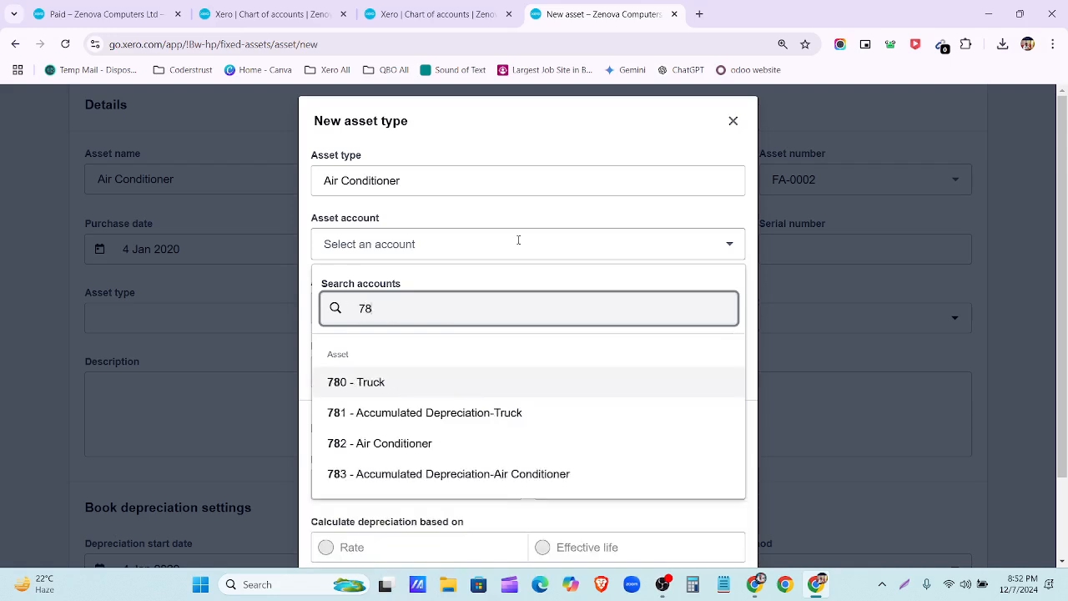
{"action": "type", "text": "2"}
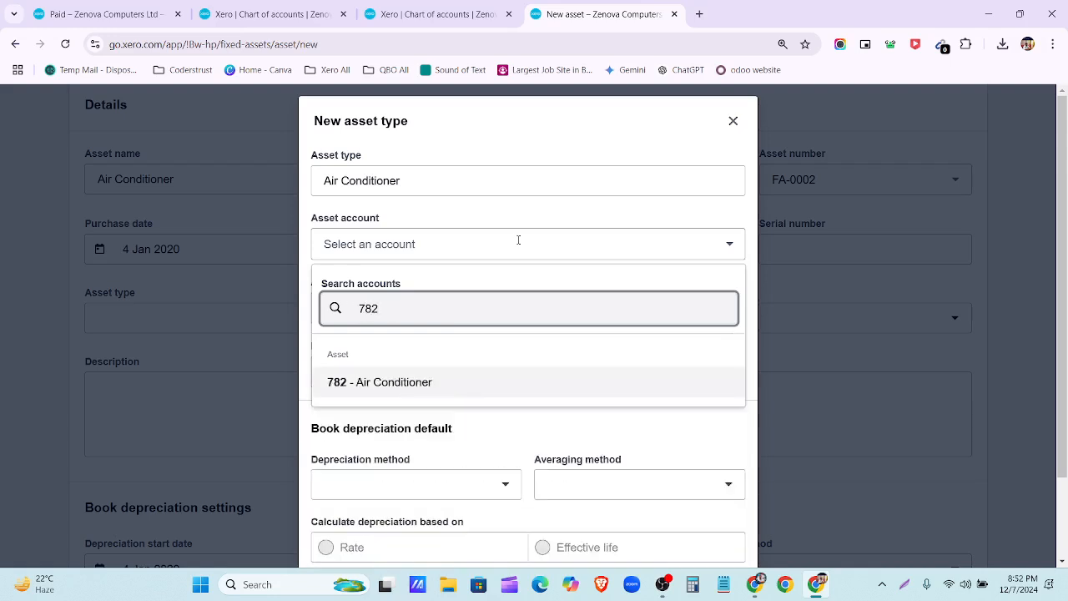
{"action": "left_click", "coordinate": [543, 384]}
{"action": "left_click", "coordinate": [422, 308]}
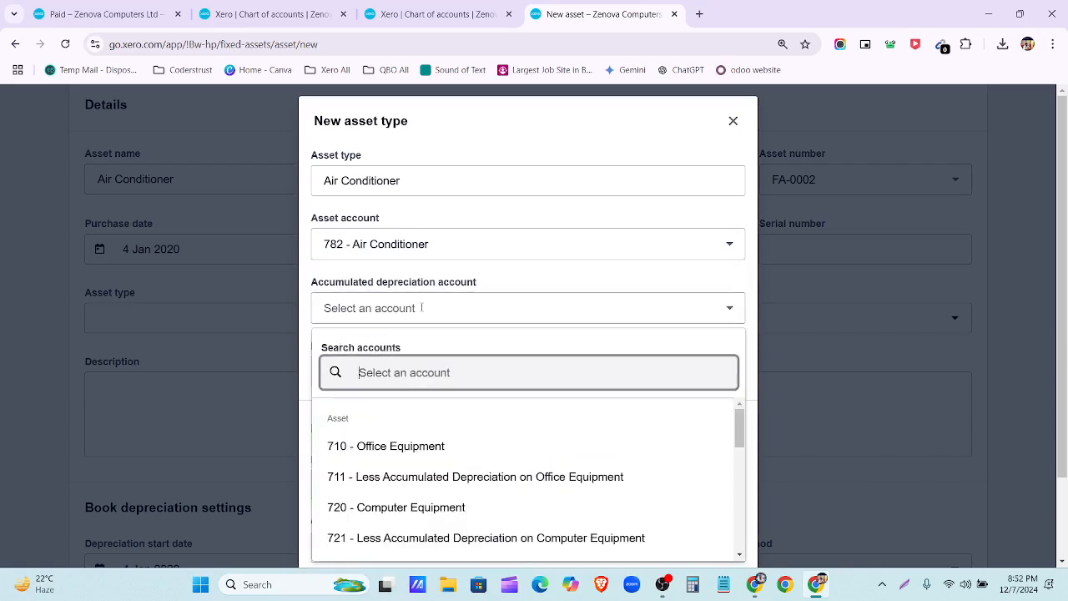
{"action": "type", "text": "783"}
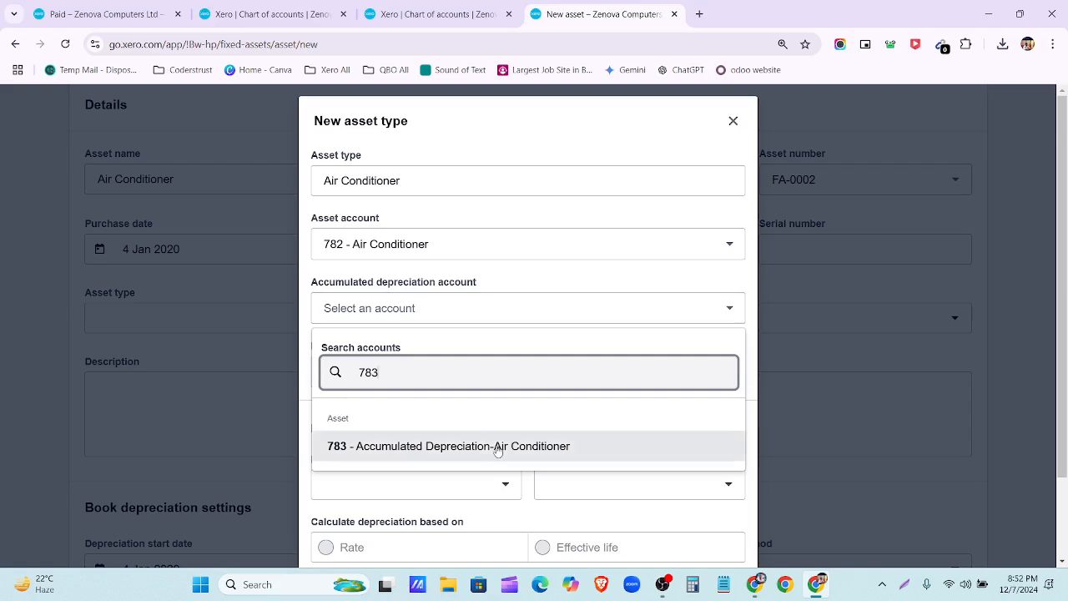
{"action": "left_click", "coordinate": [467, 446]}
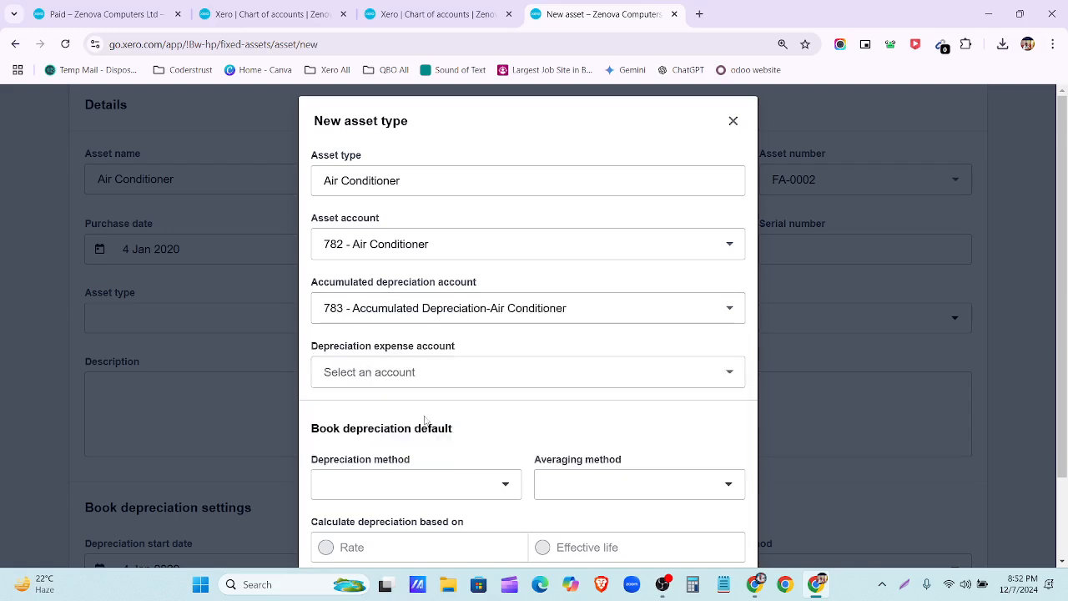
{"action": "left_click", "coordinate": [390, 371]}
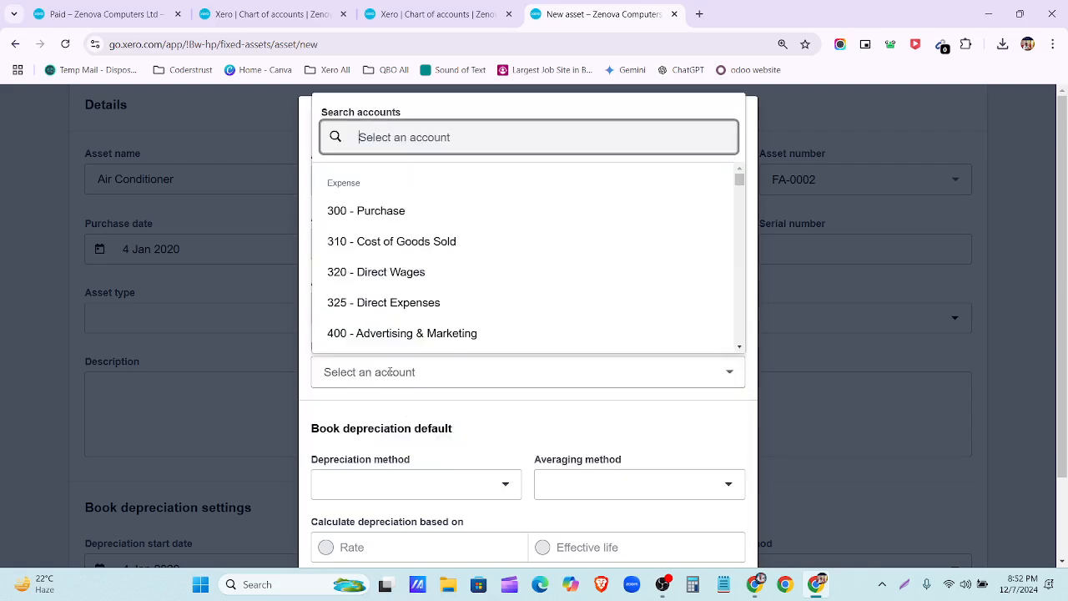
{"action": "type", "text": "416"}
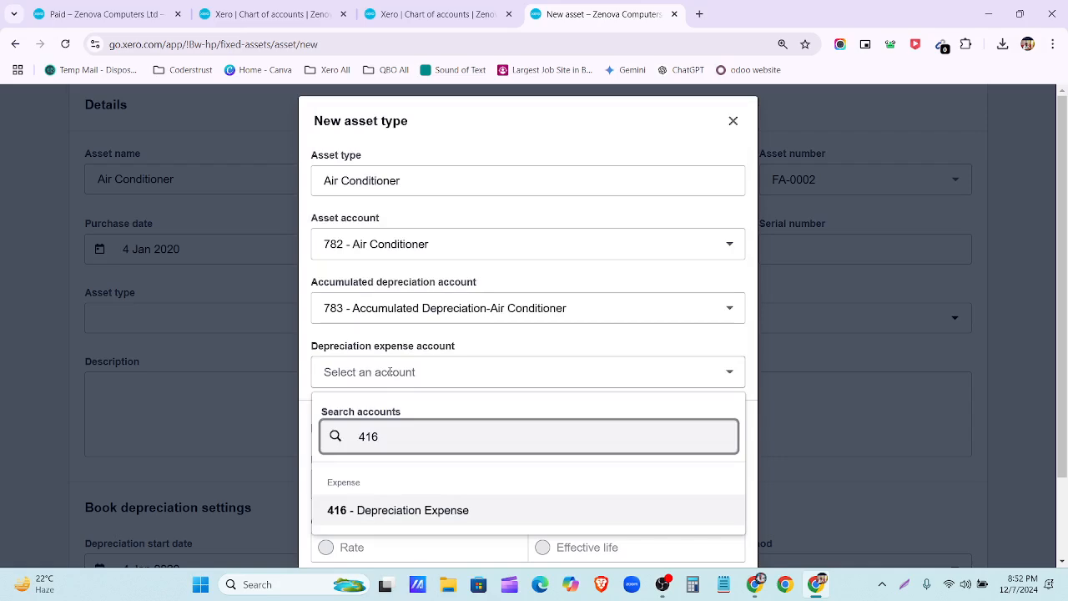
{"action": "left_click", "coordinate": [515, 507]}
Step: Set Straight line depreciation with Actual days averaging, based on effective life
{"action": "scroll", "coordinate": [499, 417], "scroll_direction": "down", "scroll_amount": 2}
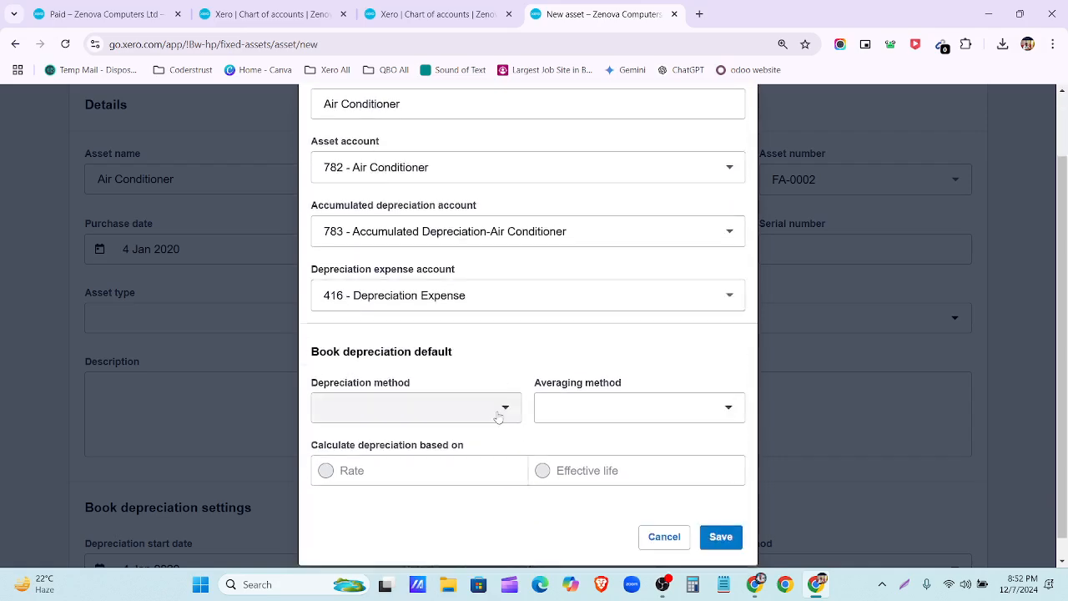
{"action": "left_click", "coordinate": [493, 387]}
{"action": "left_click", "coordinate": [484, 450]}
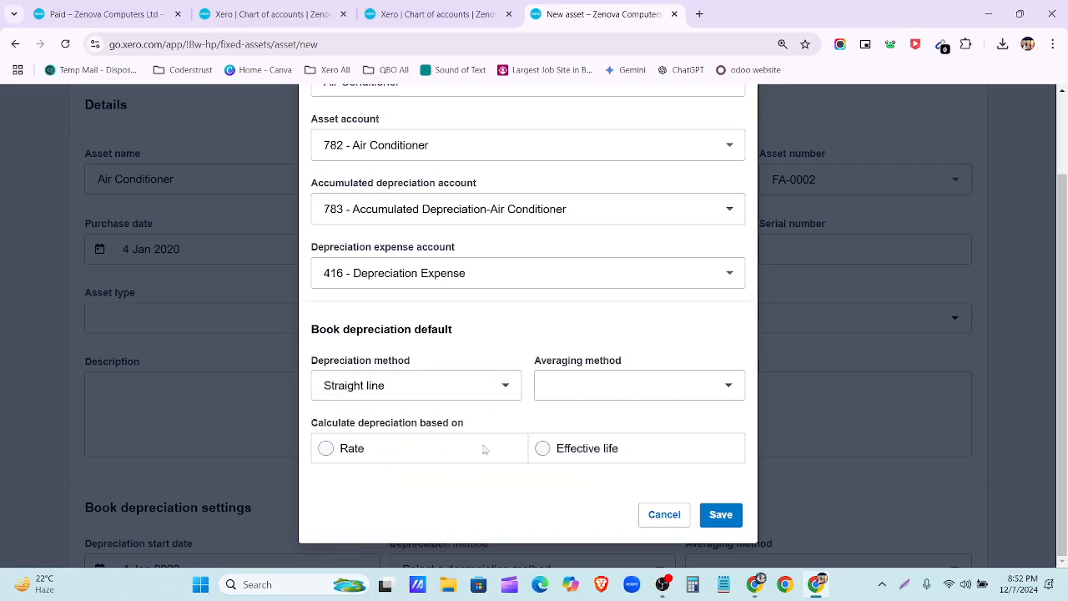
{"action": "left_click", "coordinate": [612, 385]}
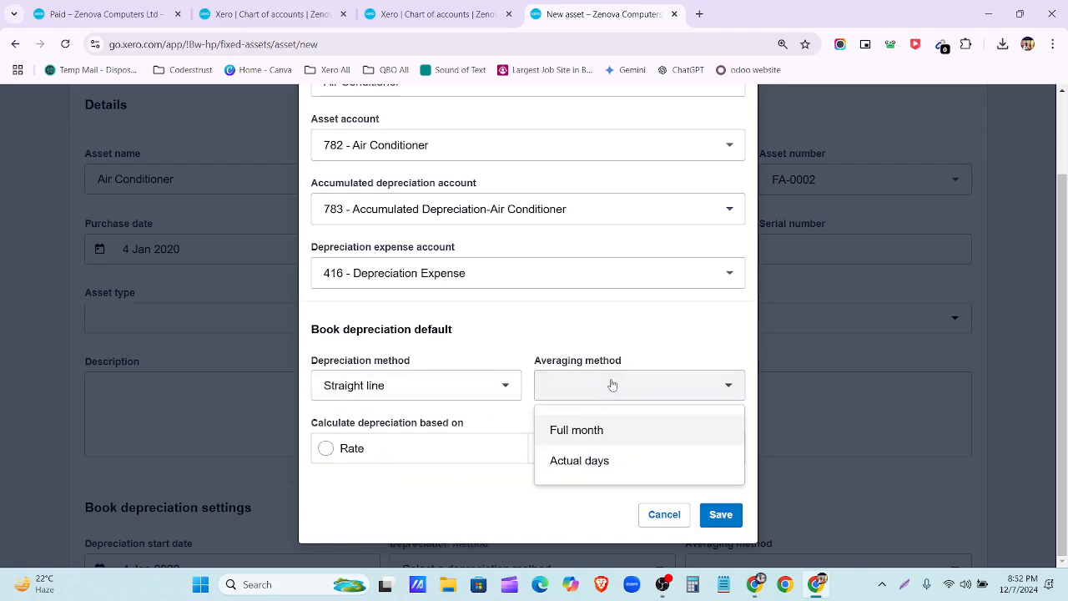
{"action": "scroll", "coordinate": [477, 484], "scroll_direction": "up", "scroll_amount": 2}
{"action": "scroll", "coordinate": [561, 484], "scroll_direction": "down", "scroll_amount": 2}
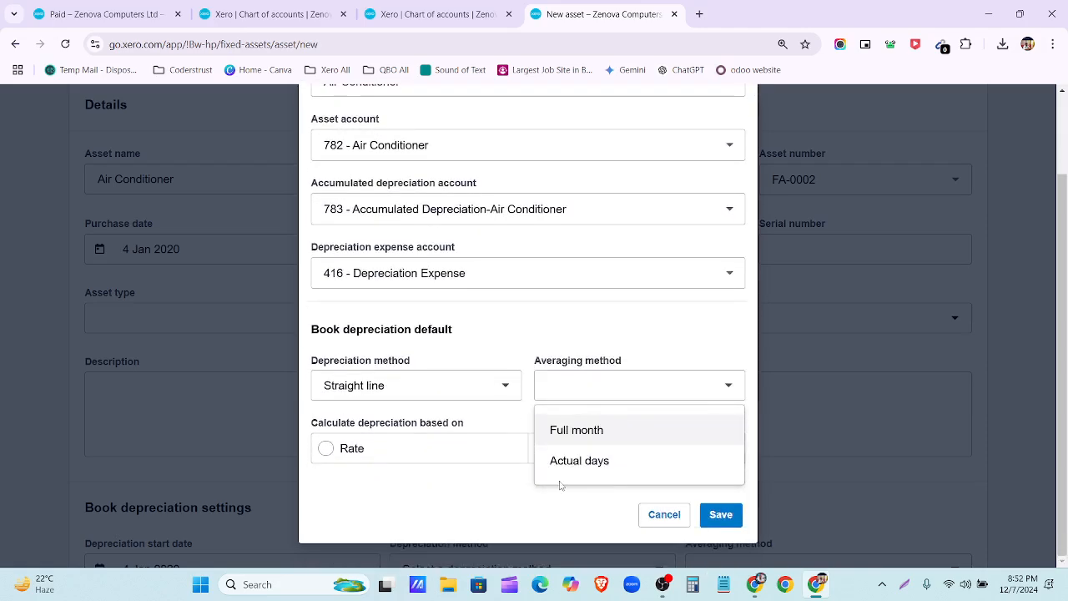
{"action": "left_click", "coordinate": [584, 460]}
{"action": "left_click", "coordinate": [584, 451]}
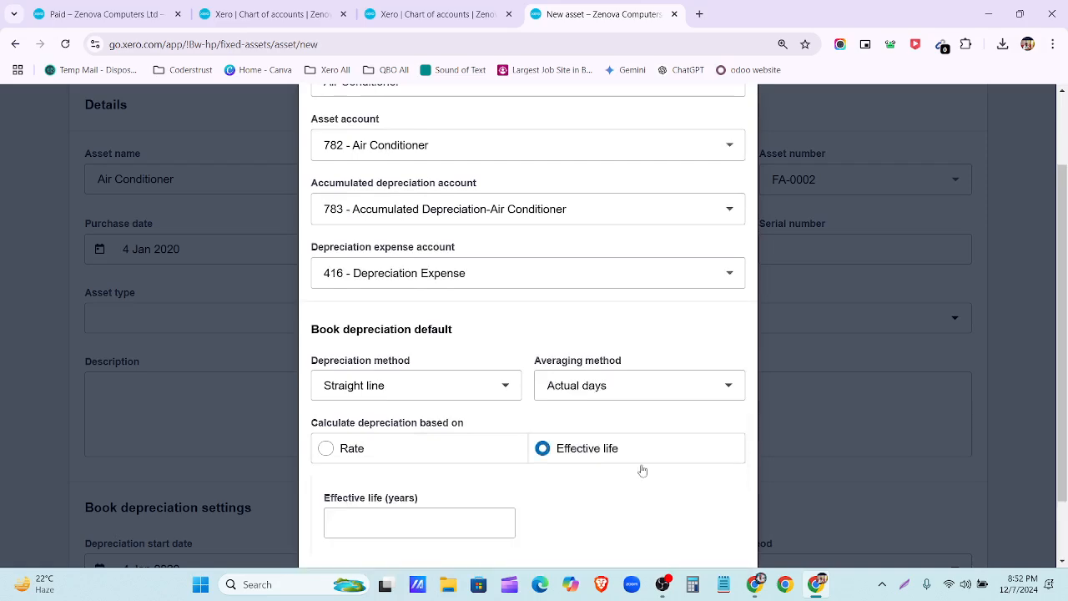
Step: Enter a 14-year effective life and save the Air Conditioner asset type
{"action": "left_click", "coordinate": [756, 591]}
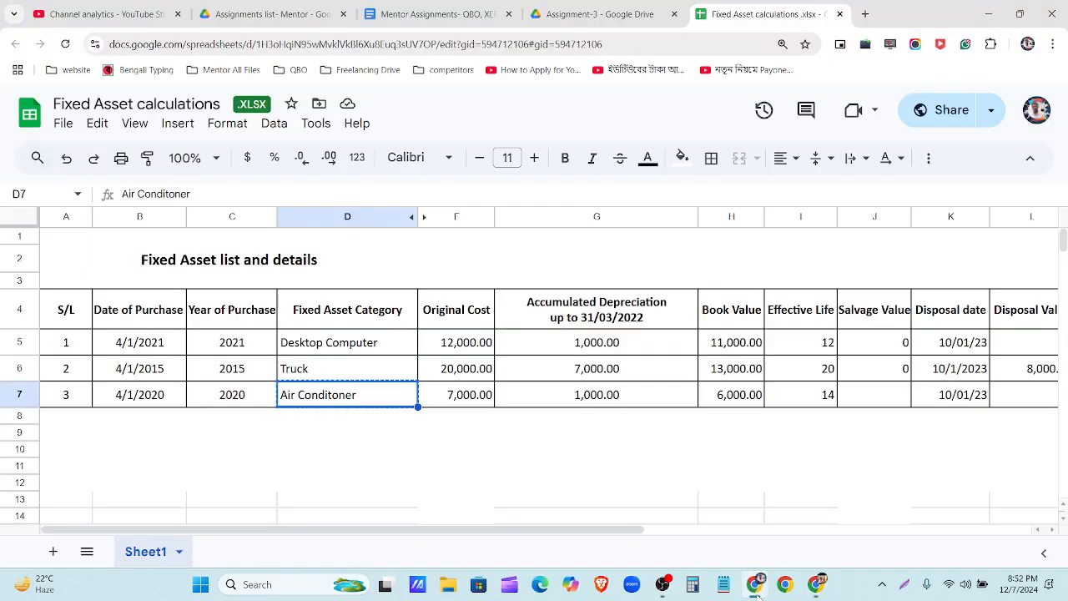
{"action": "left_click", "coordinate": [756, 591]}
{"action": "left_click", "coordinate": [391, 517]}
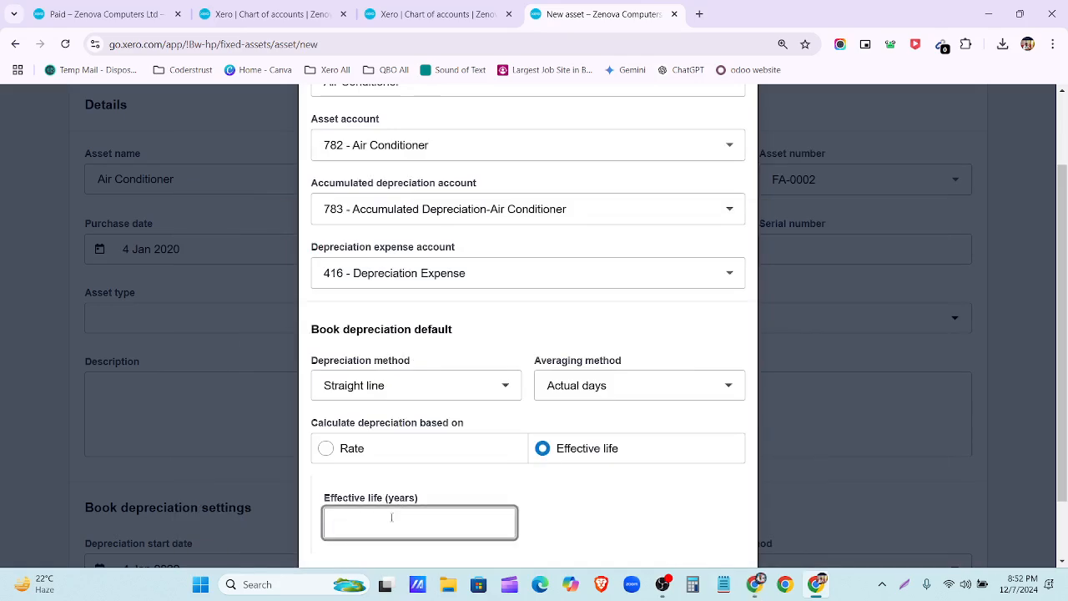
{"action": "type", "text": "14"}
{"action": "scroll", "coordinate": [543, 446], "scroll_direction": "down", "scroll_amount": 1}
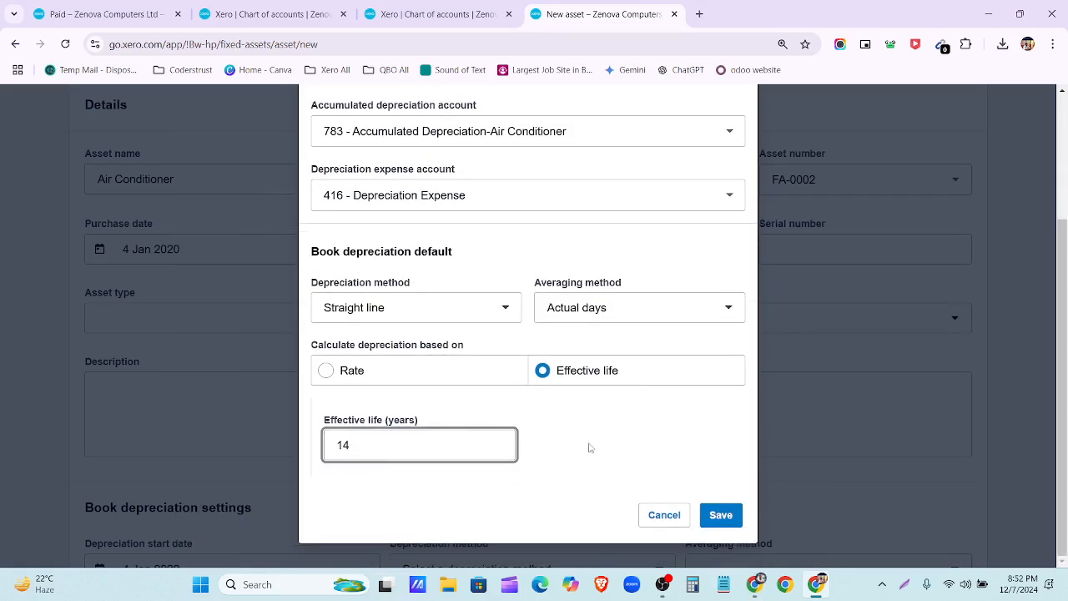
{"action": "left_click", "coordinate": [727, 518]}
{"action": "scroll", "coordinate": [520, 400], "scroll_direction": "down", "scroll_amount": 3}
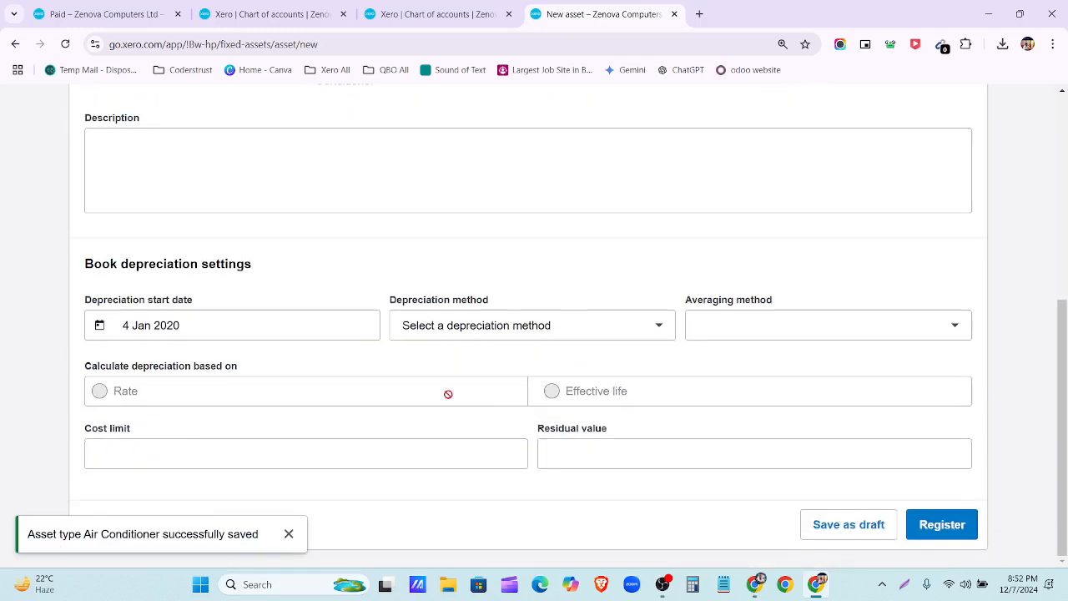
{"action": "scroll", "coordinate": [596, 410], "scroll_direction": "down", "scroll_amount": 1}
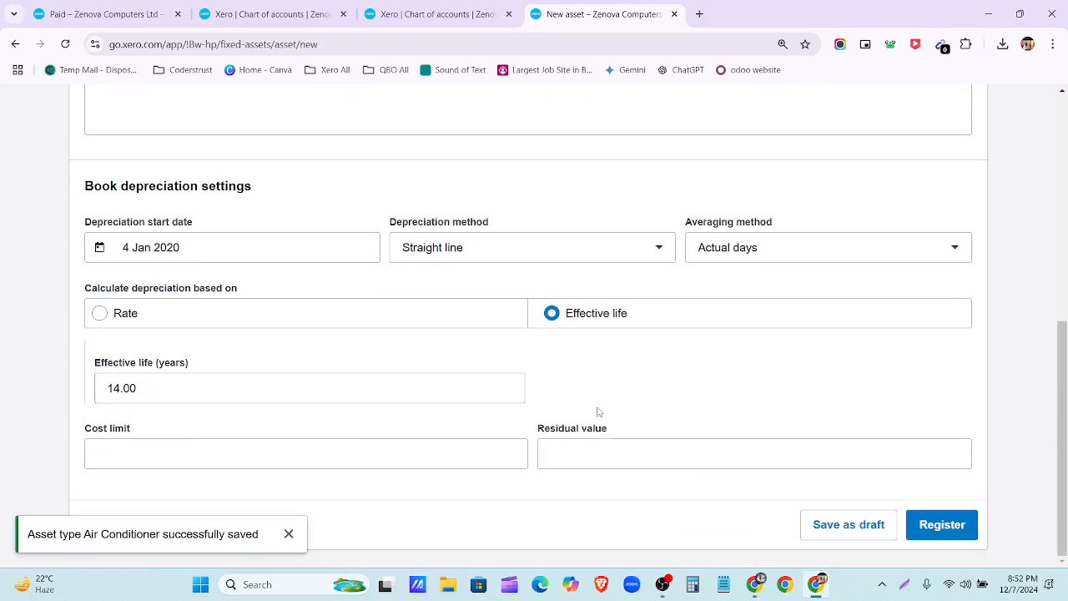
Step: Register Air Conditioner FA-0002 at 7,000.00 and open Run depreciation
{"action": "left_click", "coordinate": [941, 526]}
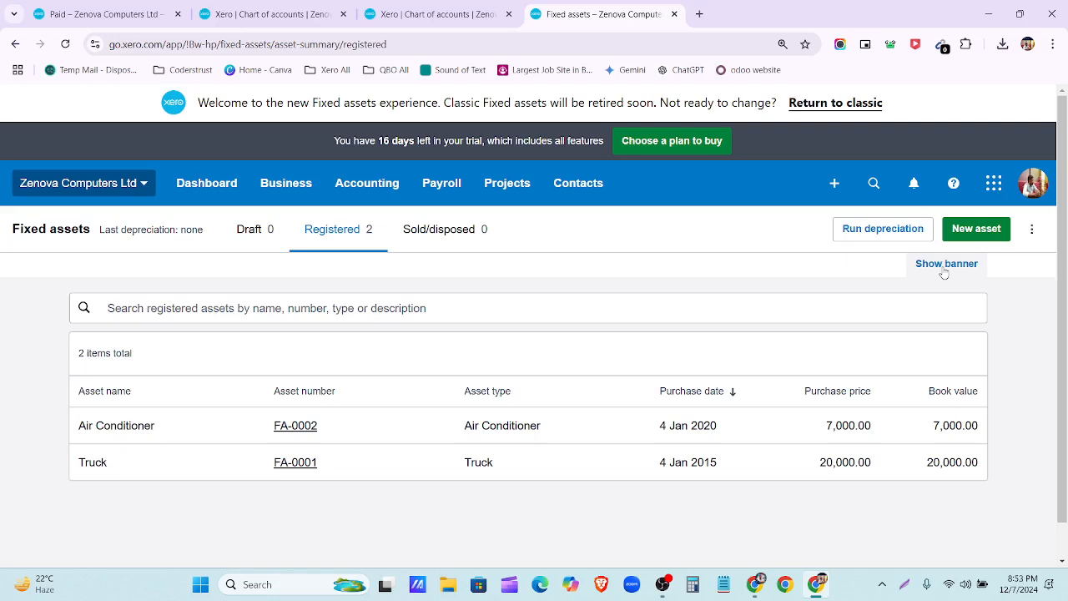
{"action": "left_click", "coordinate": [901, 239]}
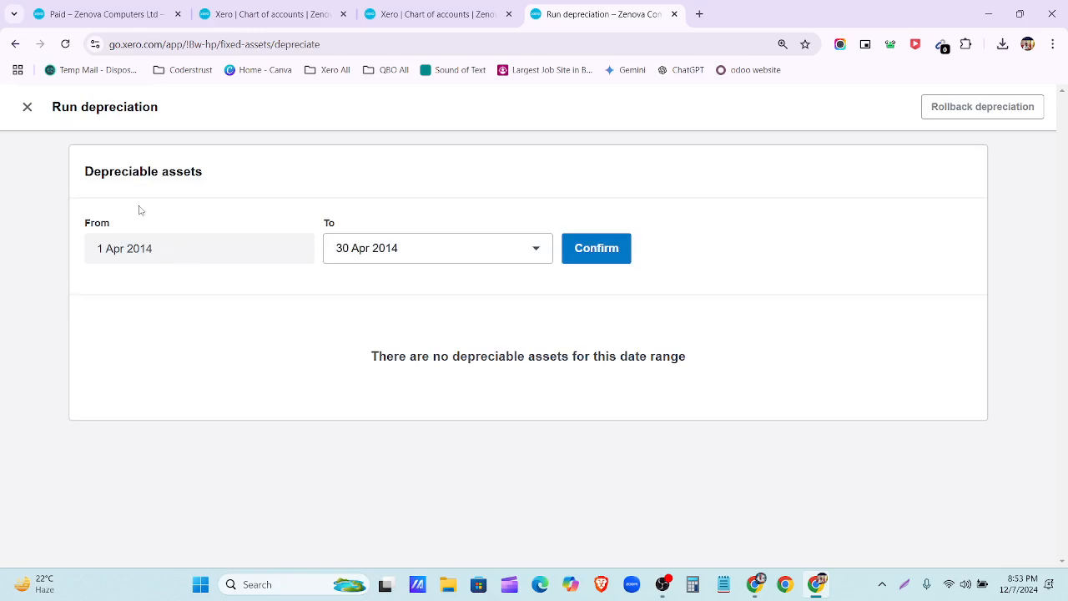
Step: Post depreciation through 31 Mar 2015, including 238.36 for the Truck
{"action": "left_click", "coordinate": [458, 247]}
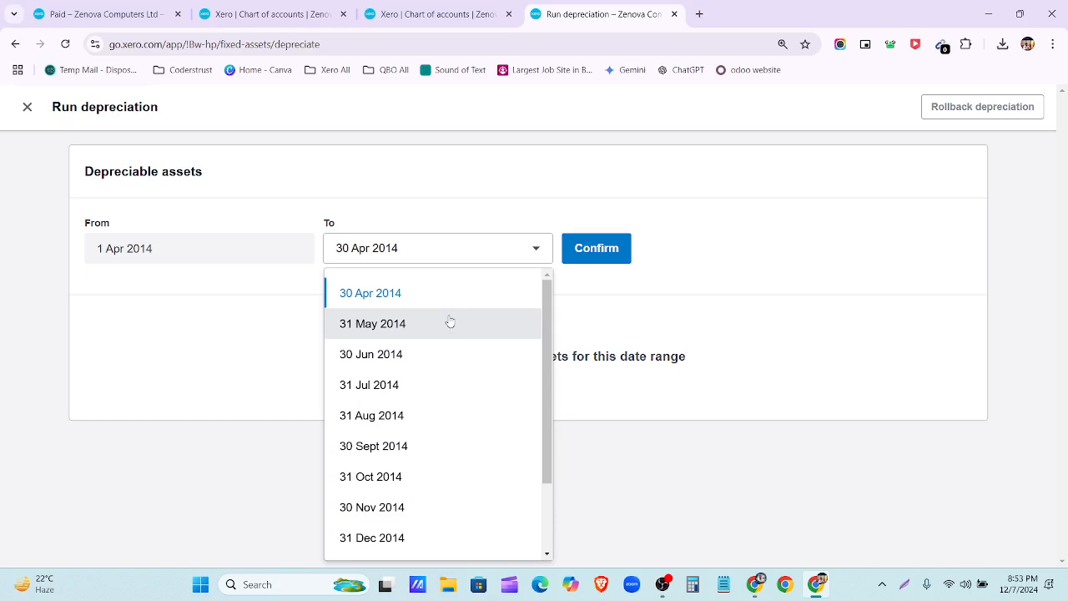
{"action": "left_click", "coordinate": [607, 275]}
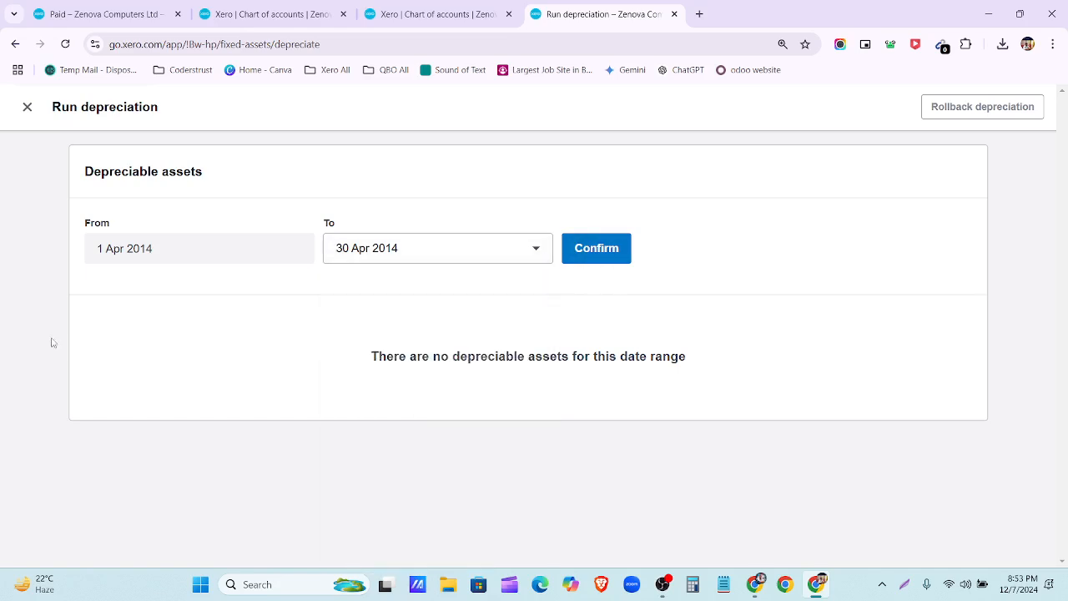
{"action": "left_click", "coordinate": [391, 248]}
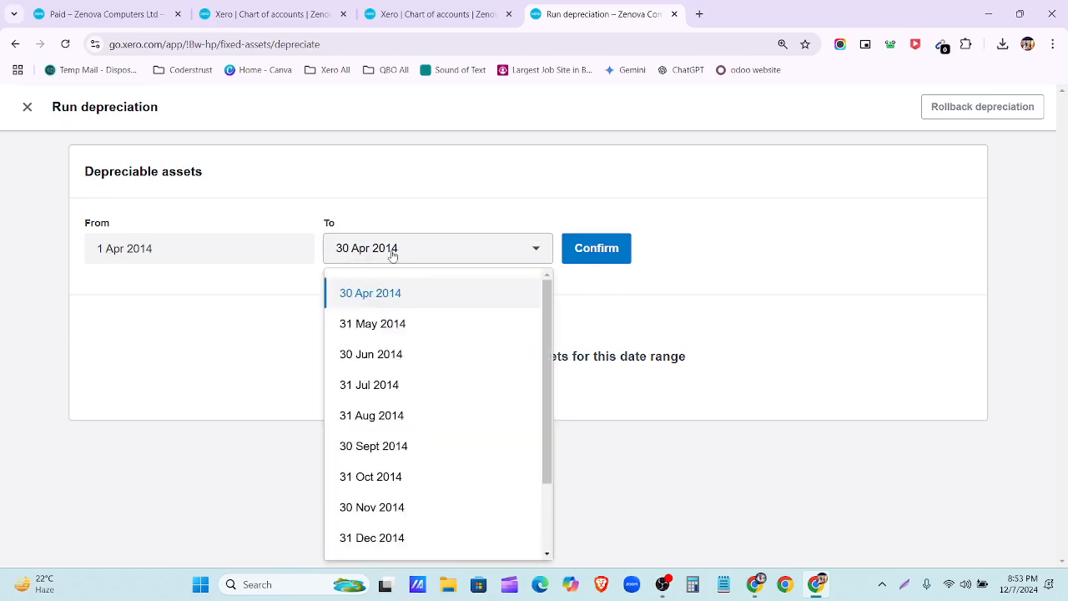
{"action": "scroll", "coordinate": [409, 312], "scroll_direction": "down", "scroll_amount": 3}
{"action": "left_click", "coordinate": [429, 538]}
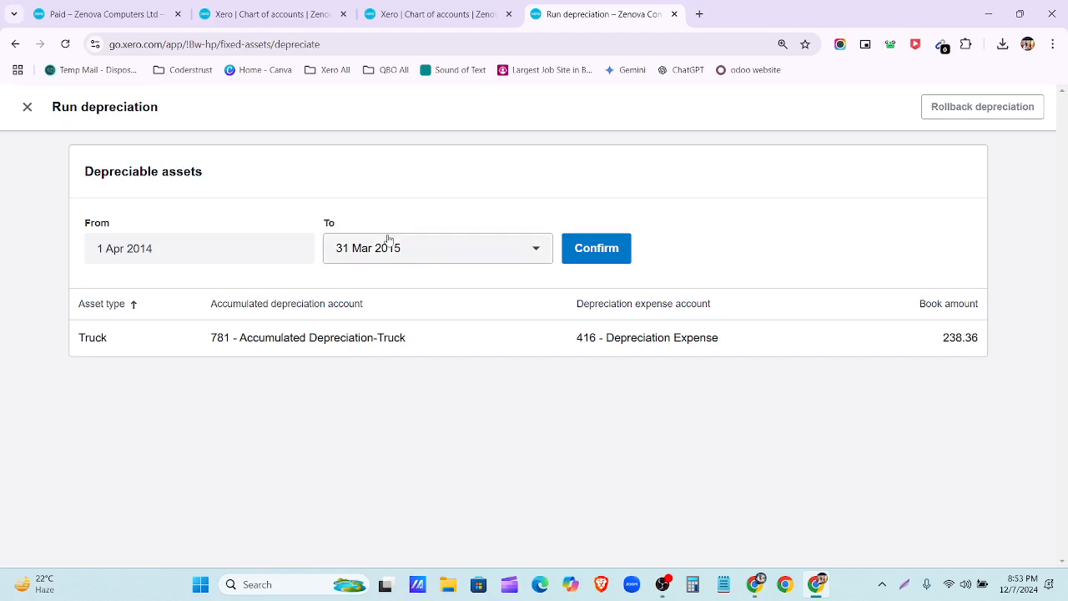
{"action": "left_click_drag", "start_coordinate": [933, 337], "coordinate": [987, 339]}
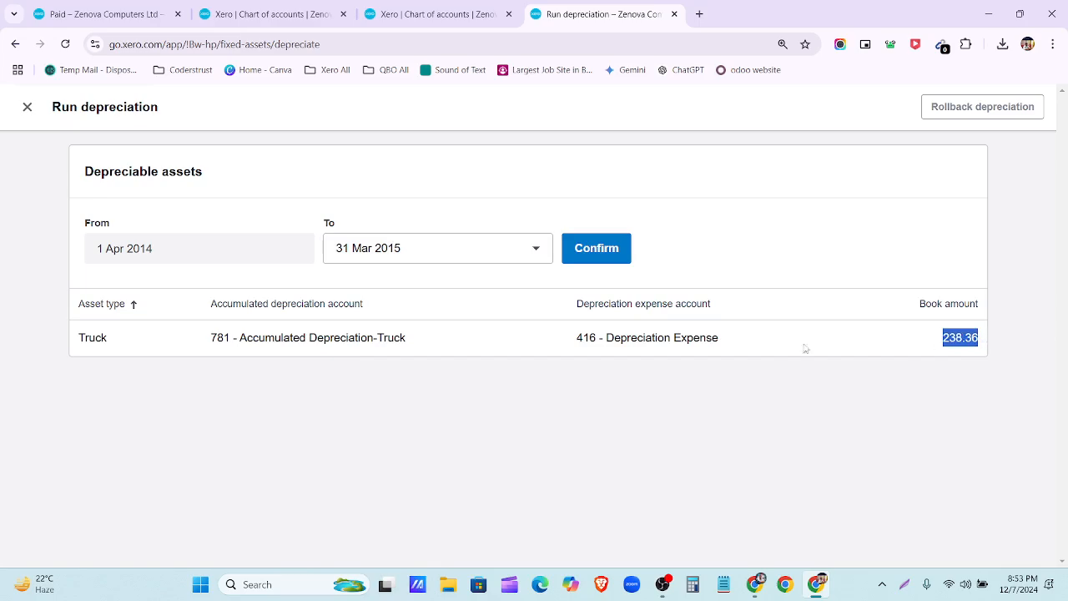
{"action": "left_click", "coordinate": [577, 254]}
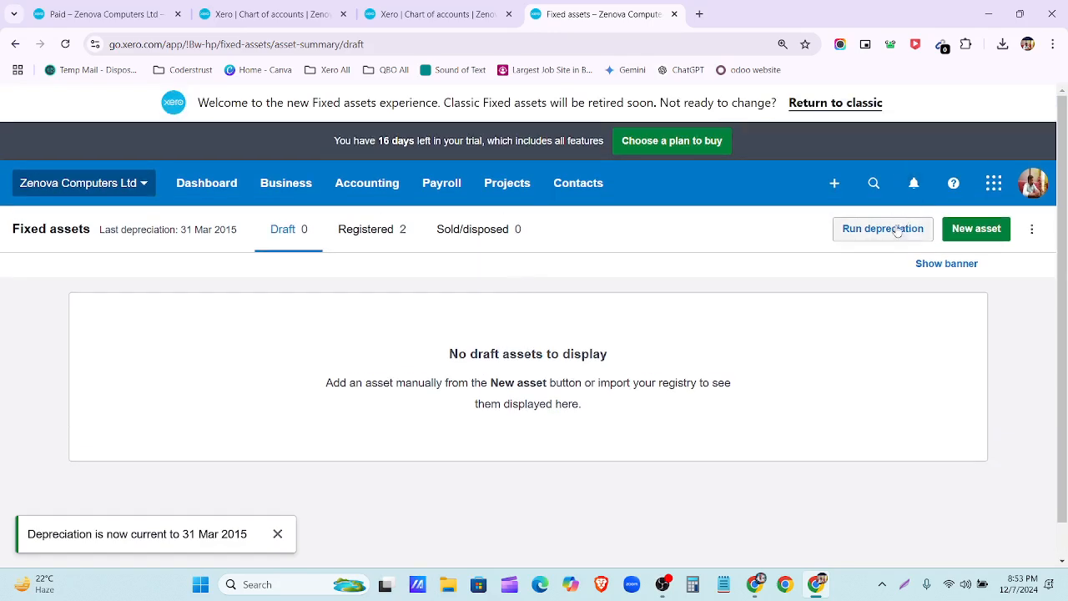
{"action": "left_click", "coordinate": [883, 229]}
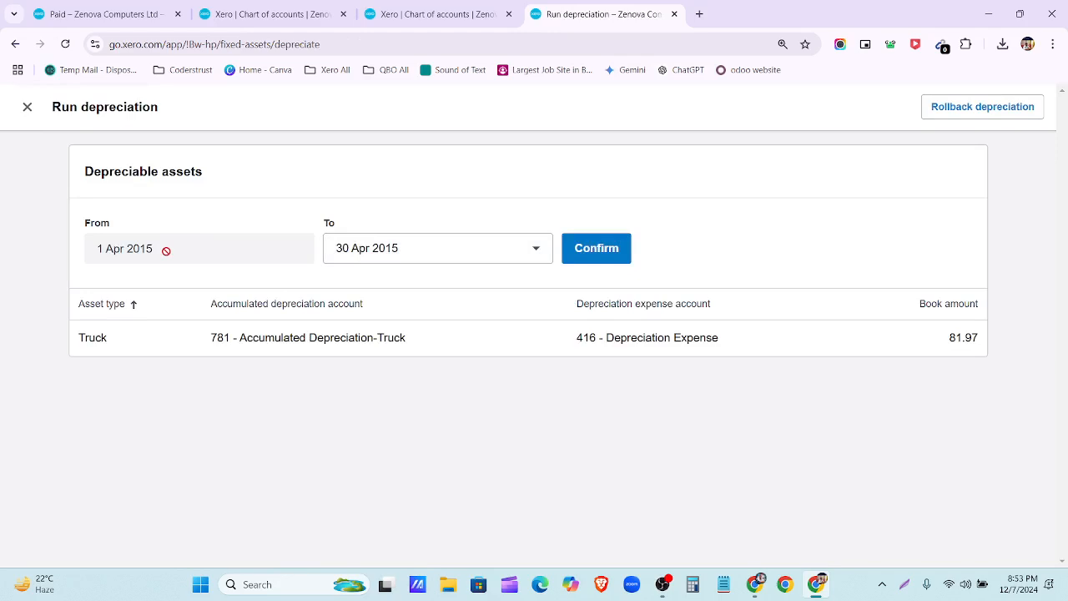
Step: Post depreciation runs through 31 Mar 2016 and then 31 Mar 2017
{"action": "left_click", "coordinate": [484, 256]}
{"action": "scroll", "coordinate": [431, 515], "scroll_direction": "down", "scroll_amount": 3}
{"action": "left_click", "coordinate": [433, 538]}
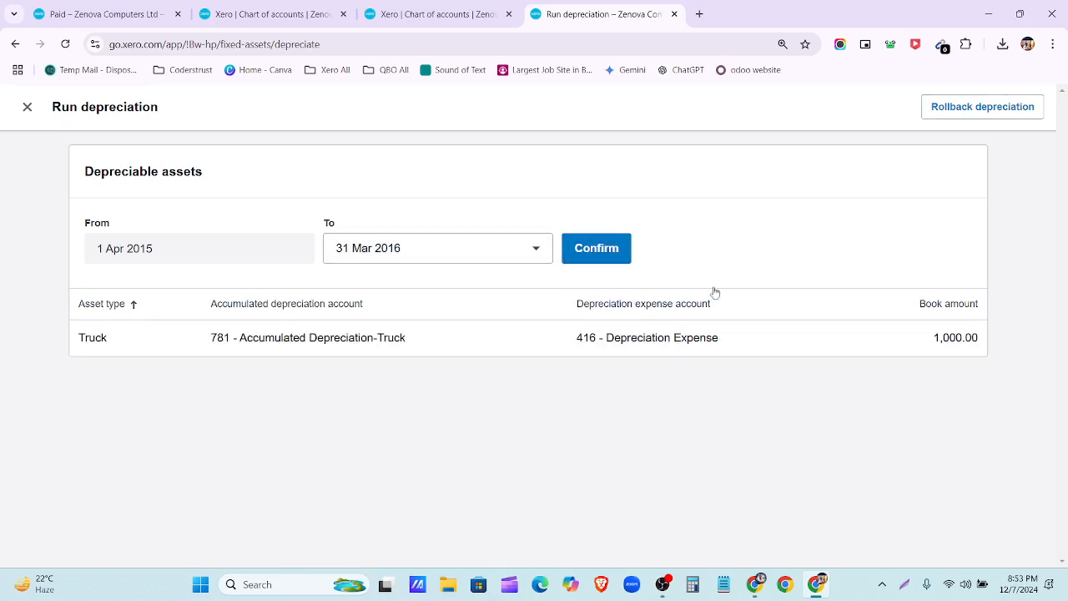
{"action": "left_click", "coordinate": [573, 244]}
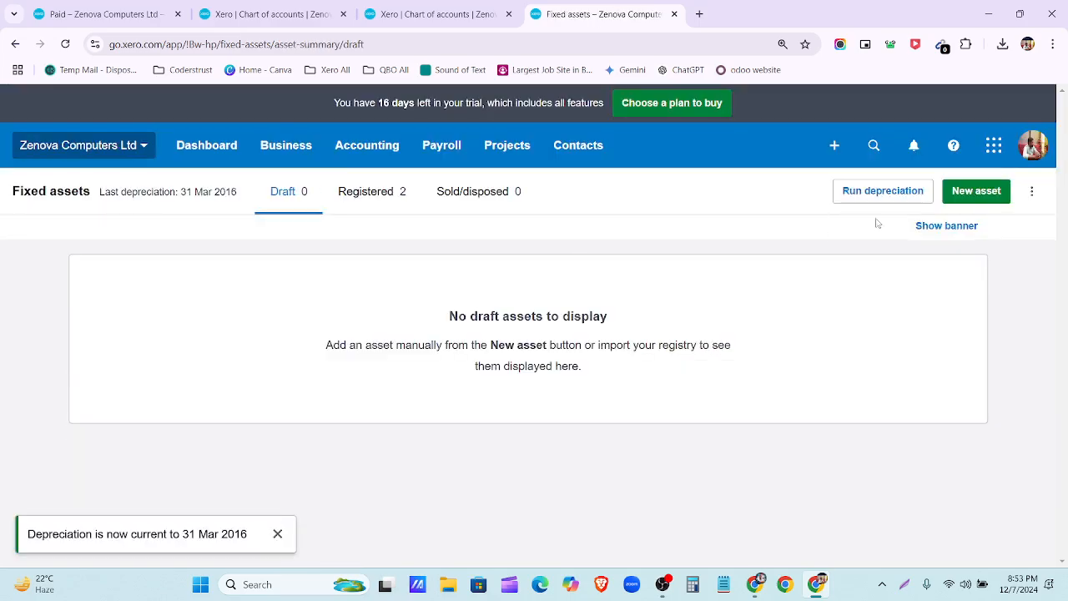
{"action": "left_click", "coordinate": [875, 225]}
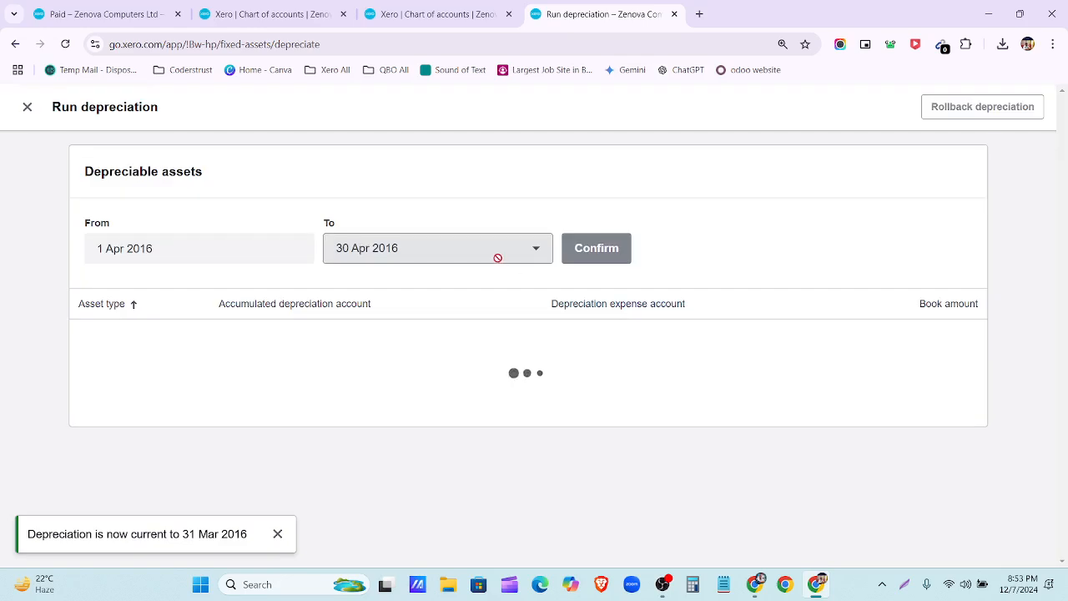
{"action": "left_click", "coordinate": [405, 251]}
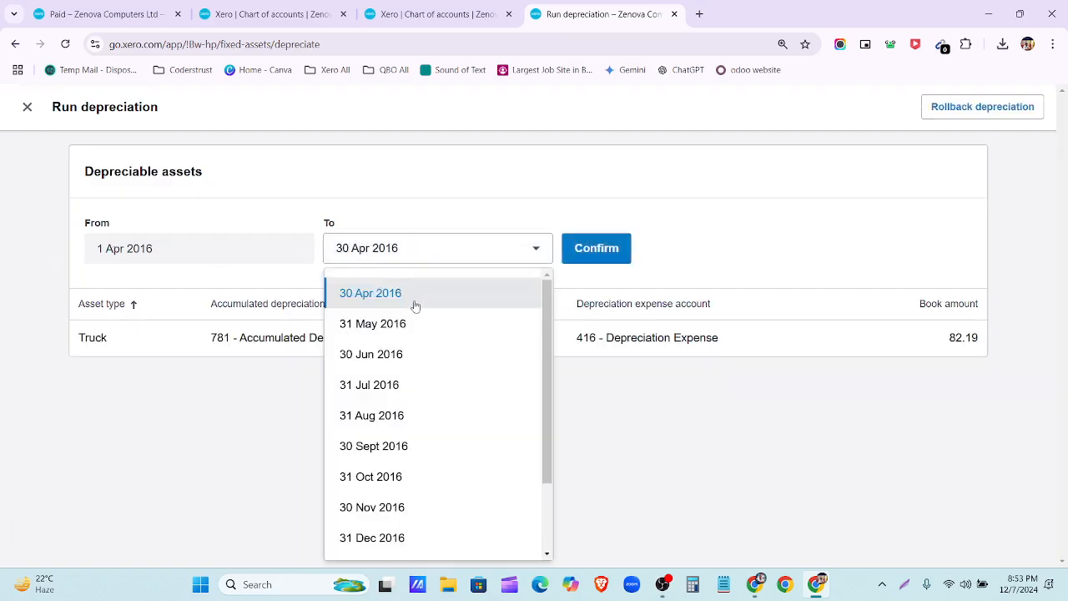
{"action": "scroll", "coordinate": [405, 534], "scroll_direction": "down", "scroll_amount": 2}
{"action": "left_click", "coordinate": [404, 538]}
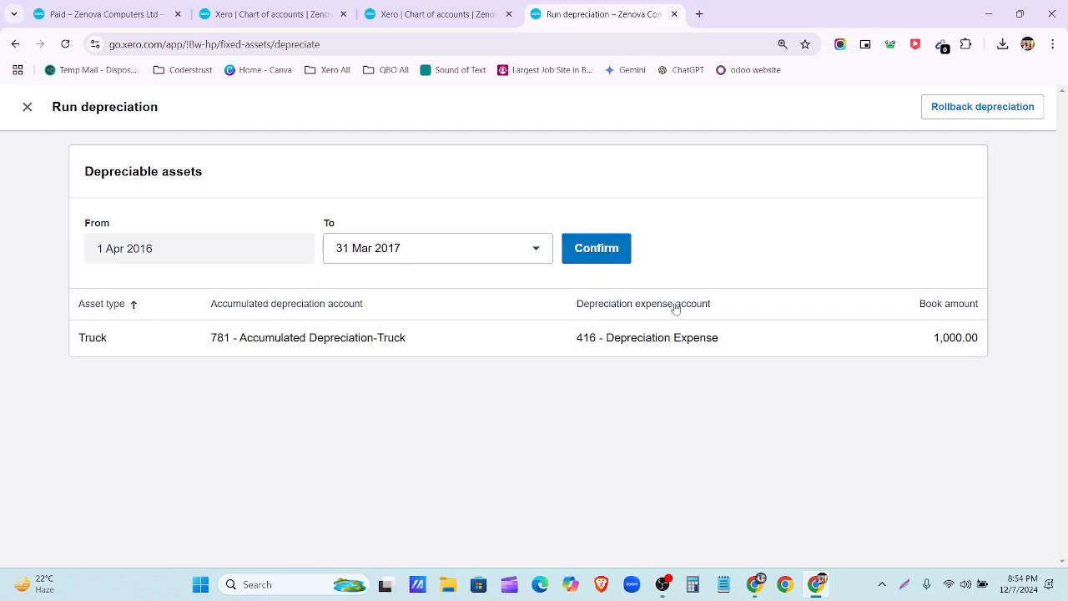
{"action": "left_click", "coordinate": [602, 249]}
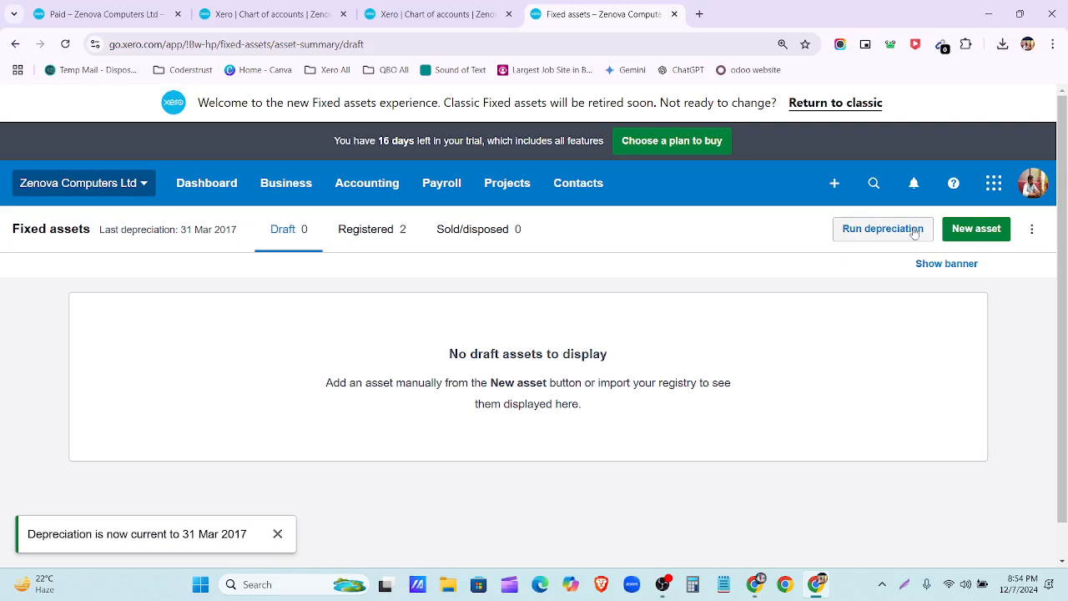
{"action": "left_click", "coordinate": [898, 231]}
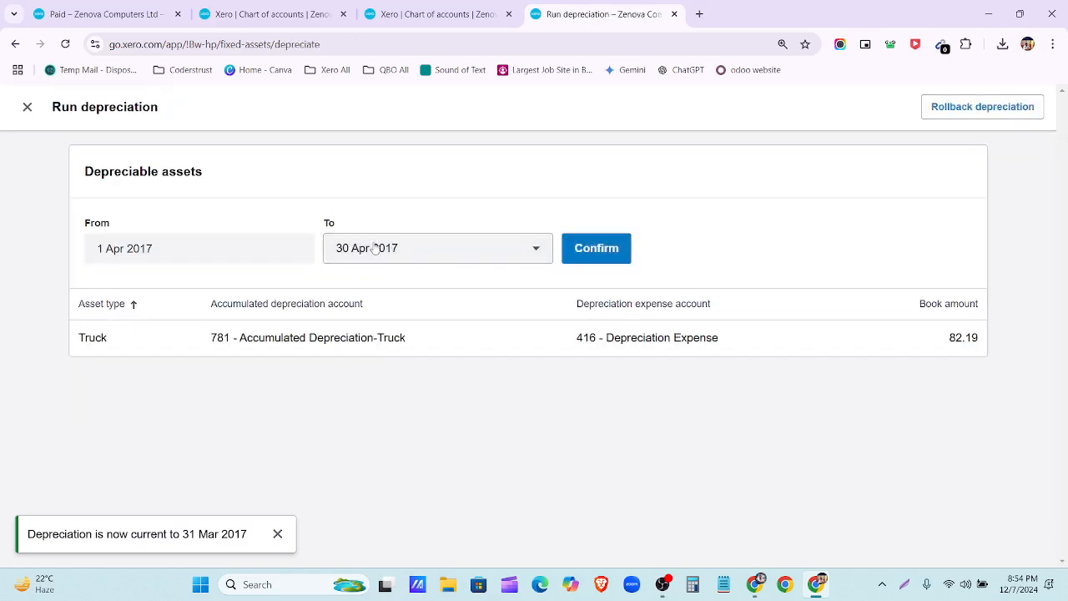
Step: Post depreciation runs through 31 Mar 2018 and then 31 Mar 2019
{"action": "left_click", "coordinate": [470, 247]}
{"action": "scroll", "coordinate": [438, 434], "scroll_direction": "down", "scroll_amount": 2}
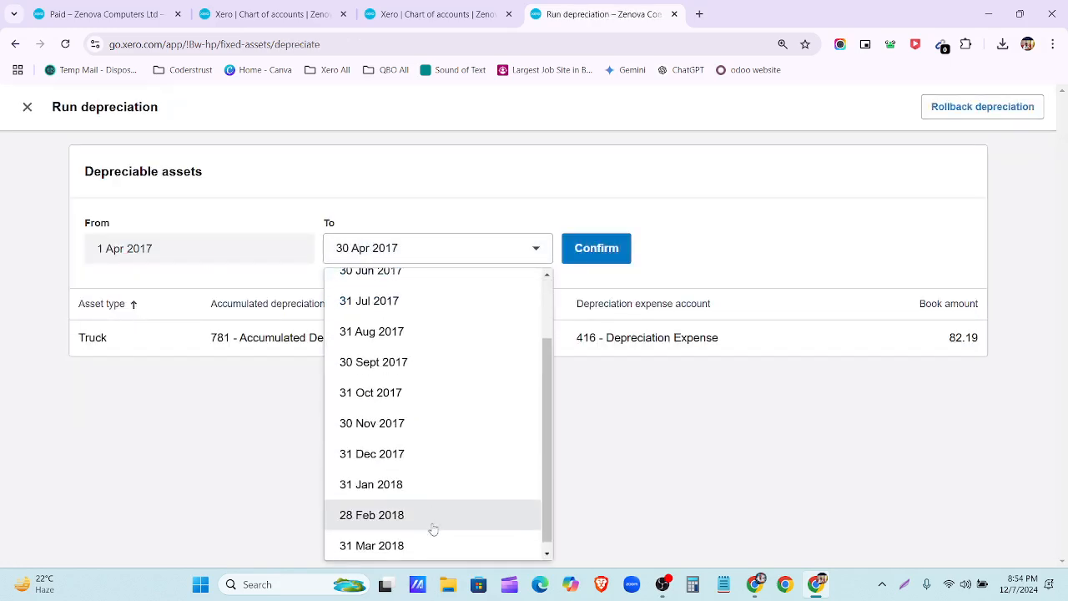
{"action": "left_click", "coordinate": [429, 548]}
{"action": "left_click", "coordinate": [601, 250]}
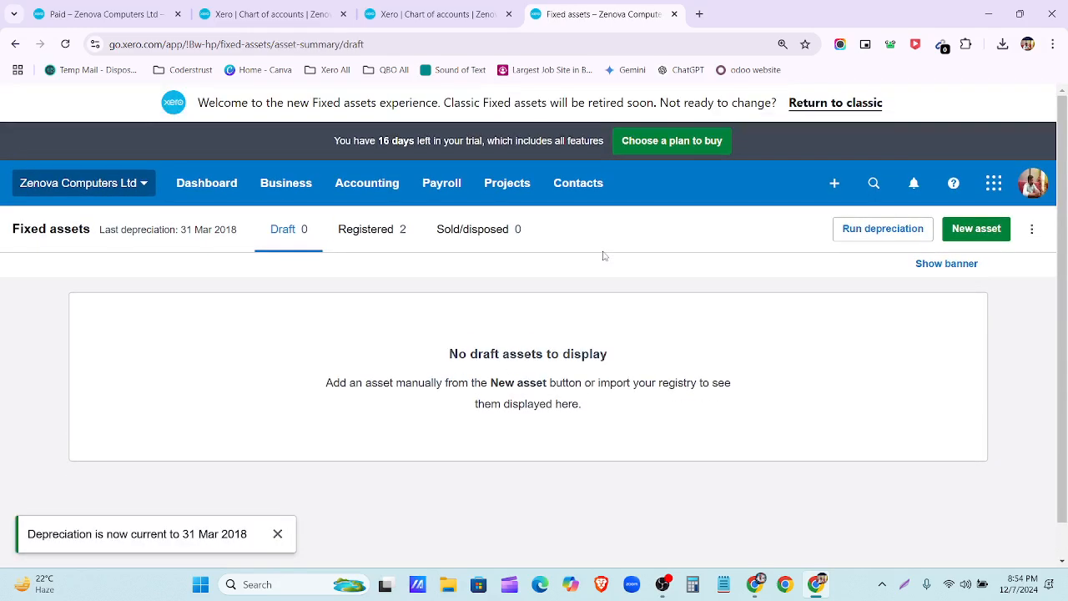
{"action": "left_click", "coordinate": [886, 233]}
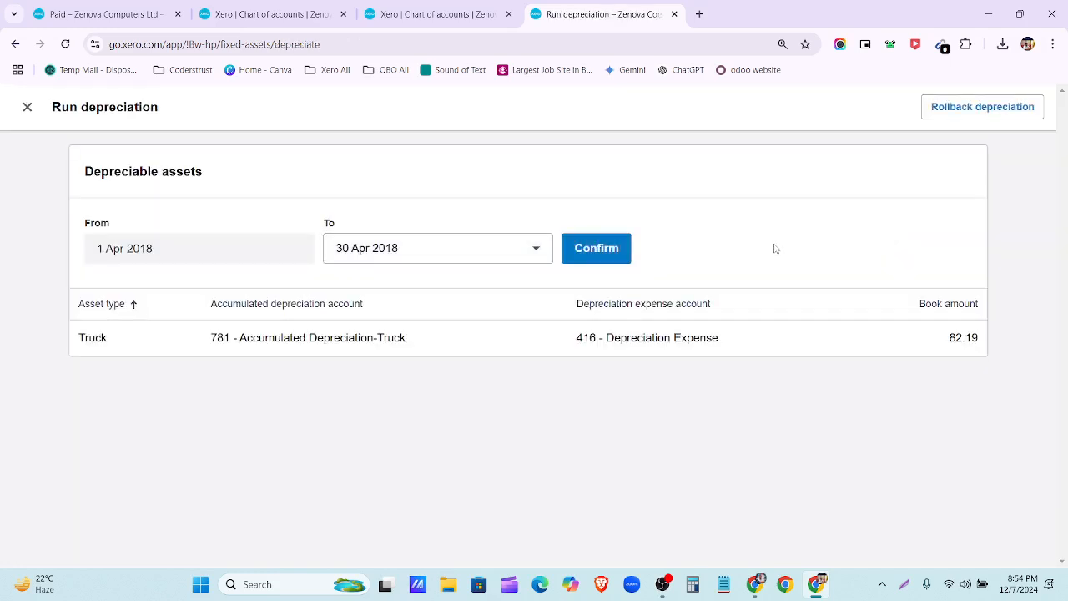
{"action": "left_click", "coordinate": [454, 257]}
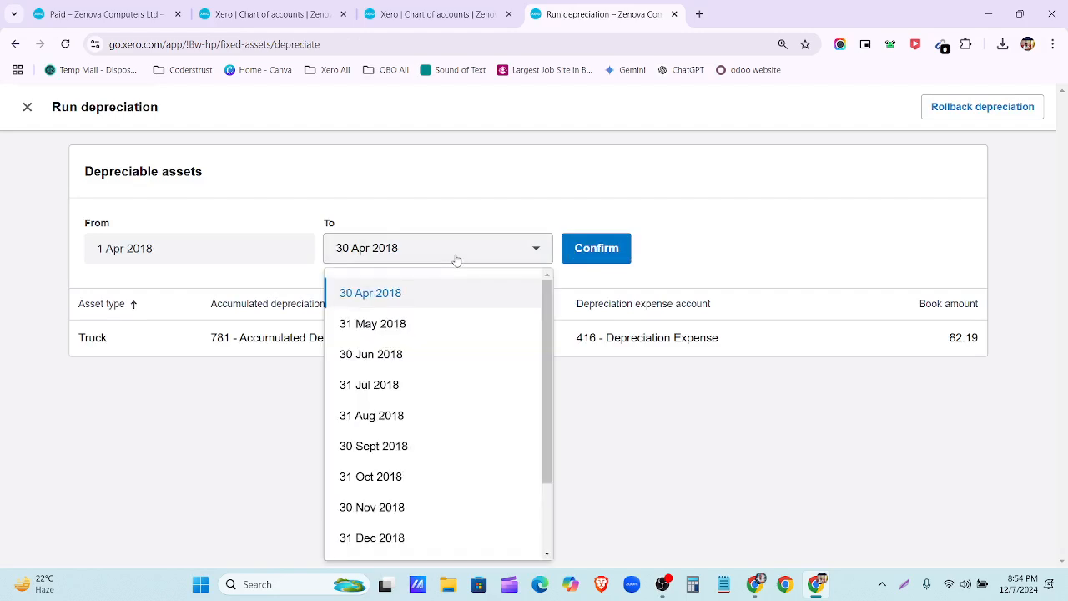
{"action": "scroll", "coordinate": [440, 393], "scroll_direction": "down", "scroll_amount": 1}
{"action": "scroll", "coordinate": [440, 394], "scroll_direction": "down", "scroll_amount": 1}
{"action": "left_click", "coordinate": [460, 538]}
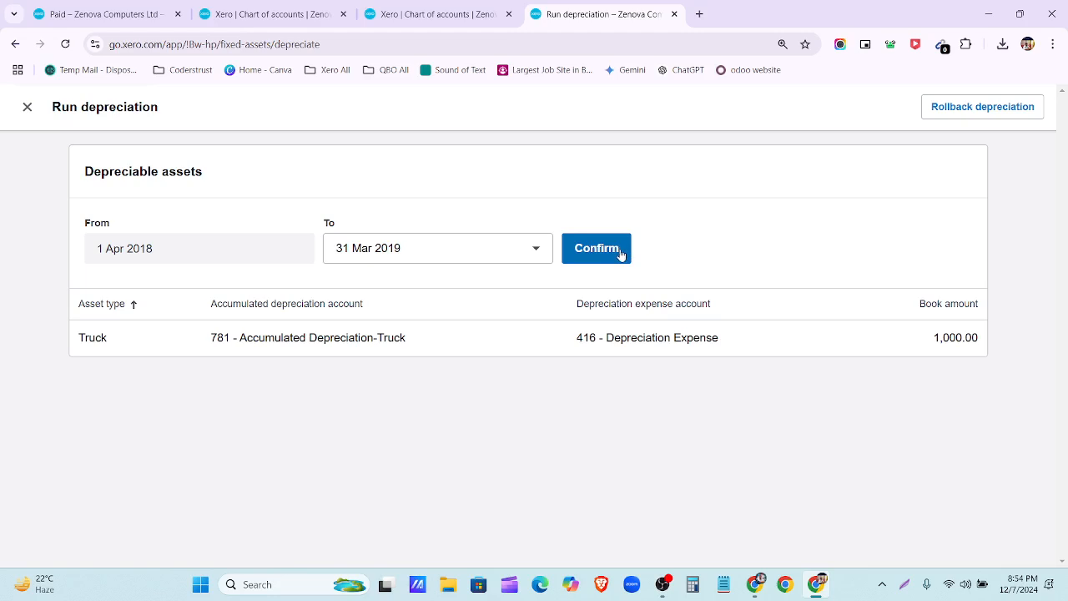
{"action": "left_click", "coordinate": [537, 247]}
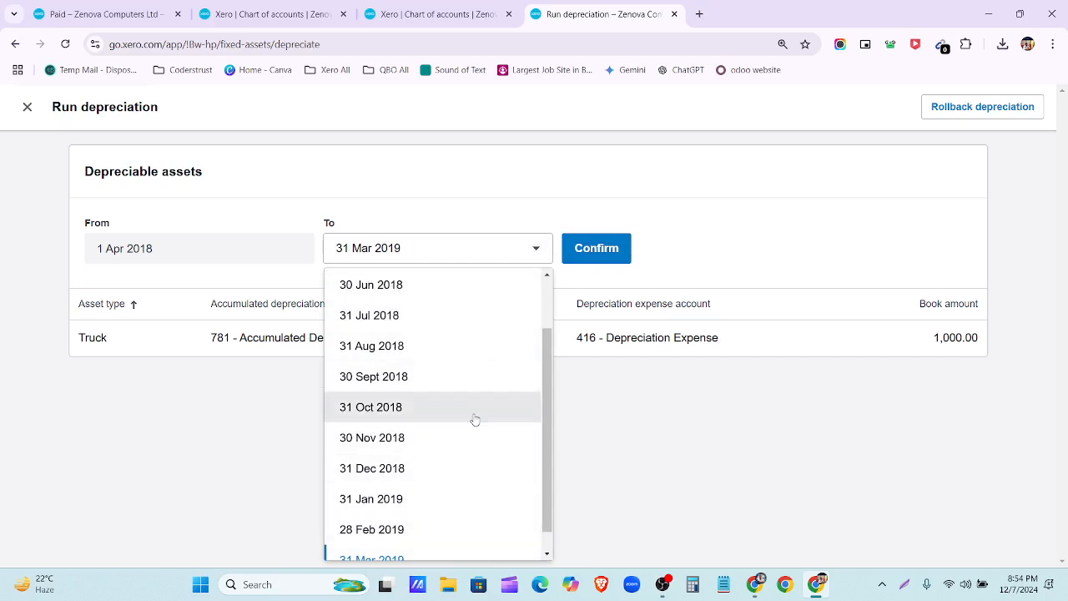
{"action": "left_click", "coordinate": [699, 249]}
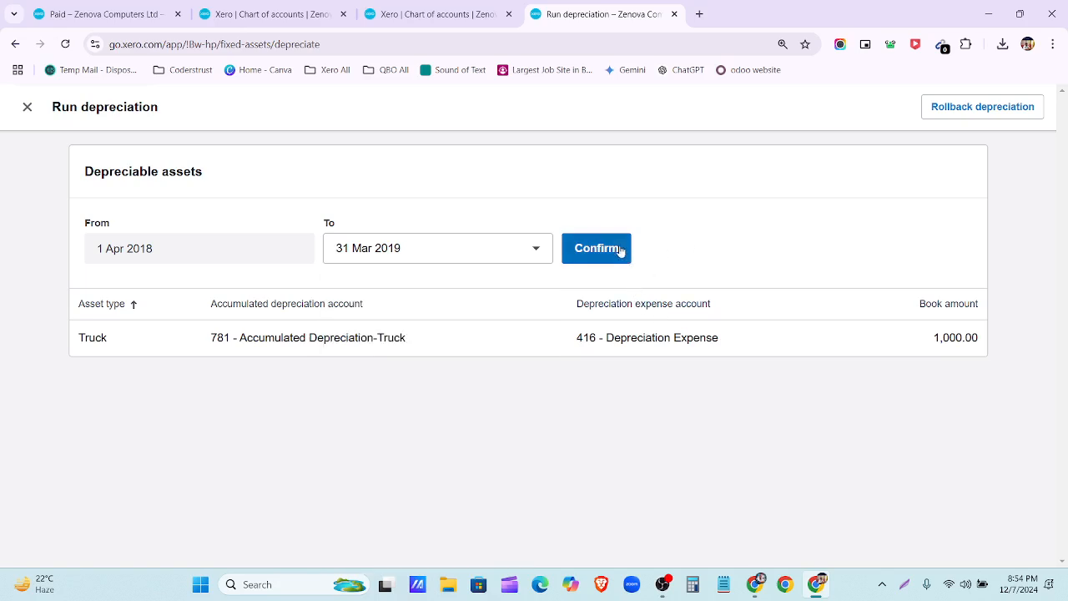
{"action": "left_click", "coordinate": [616, 249]}
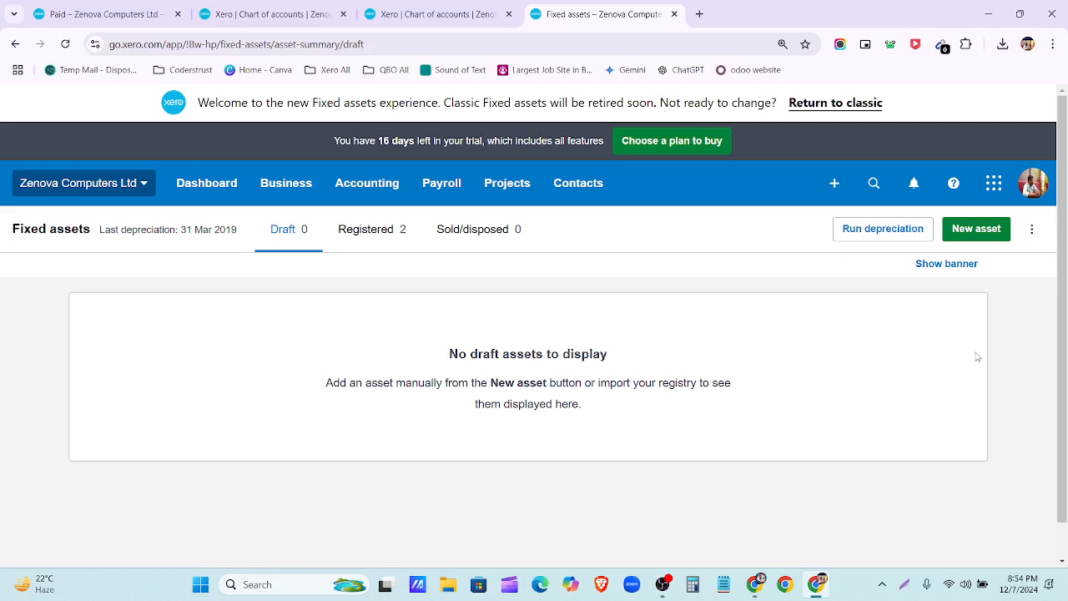
Step: Post depreciation through 31 Mar 2020, then through 31 Mar 2021
{"action": "left_click", "coordinate": [881, 238]}
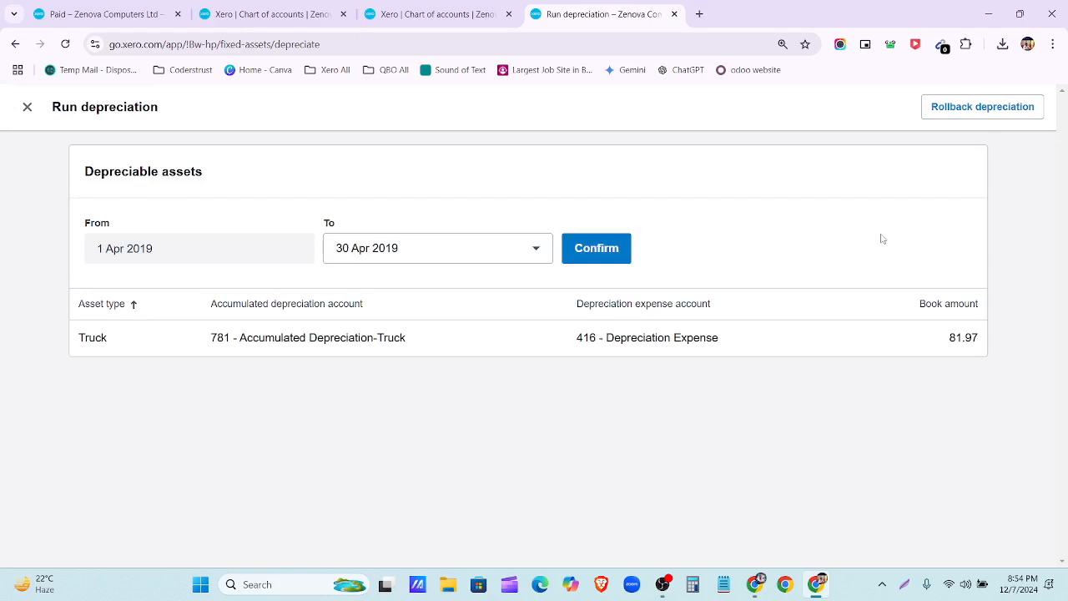
{"action": "left_click", "coordinate": [443, 255]}
{"action": "scroll", "coordinate": [426, 506], "scroll_direction": "down", "scroll_amount": 1}
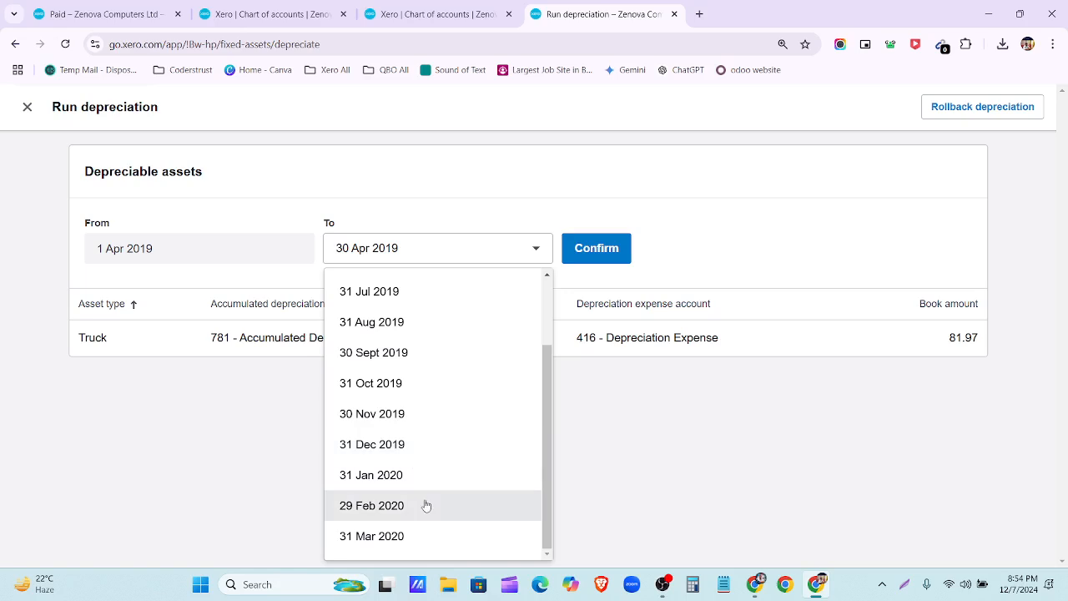
{"action": "left_click", "coordinate": [427, 541]}
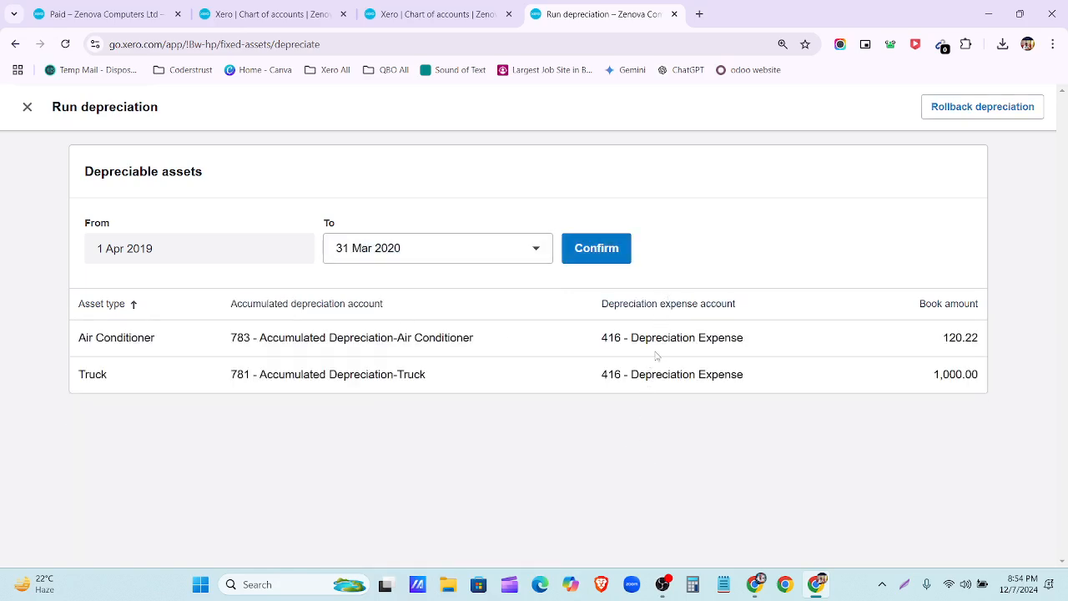
{"action": "left_click", "coordinate": [580, 251]}
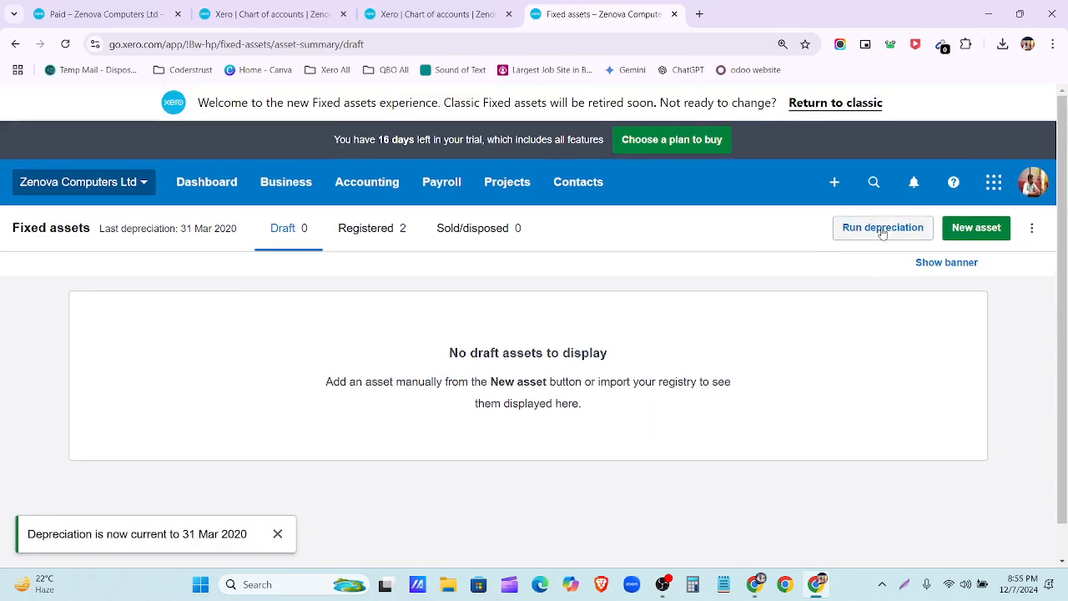
{"action": "left_click", "coordinate": [882, 228]}
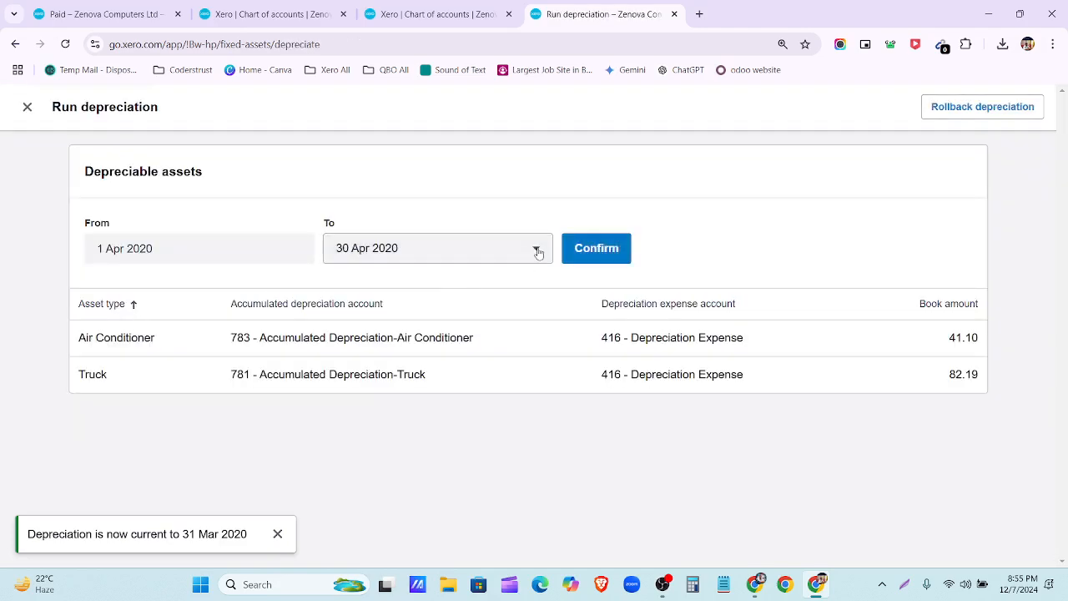
{"action": "left_click", "coordinate": [537, 251]}
{"action": "scroll", "coordinate": [451, 484], "scroll_direction": "down", "scroll_amount": 3}
{"action": "left_click", "coordinate": [431, 546]}
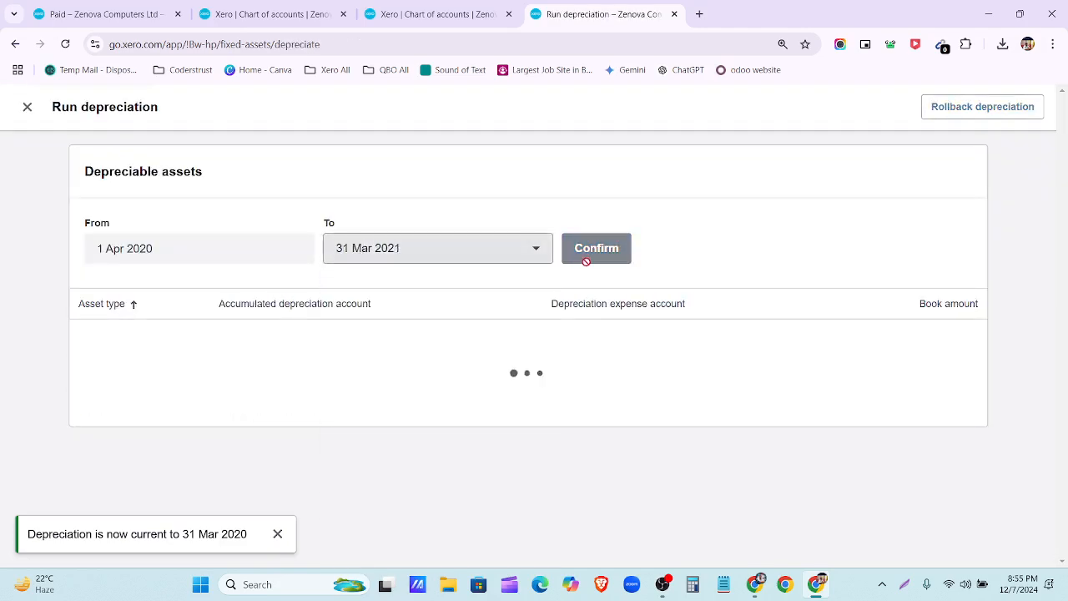
{"action": "left_click", "coordinate": [596, 249]}
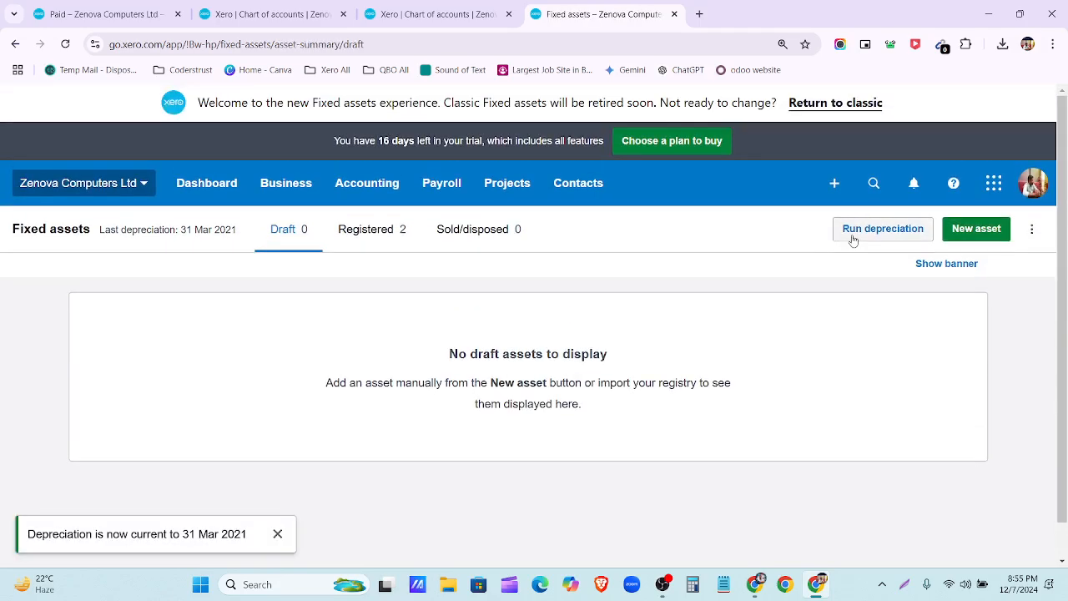
Step: Post depreciation through 31 Mar 2022, then through 31 Mar 2023
{"action": "left_click", "coordinate": [851, 237]}
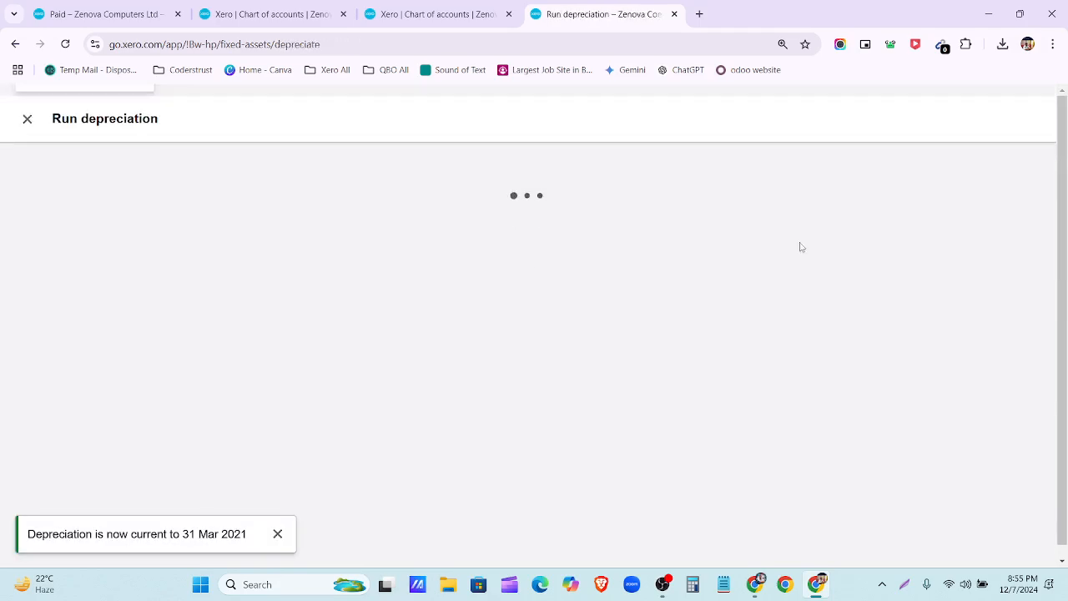
{"action": "left_click", "coordinate": [439, 255]}
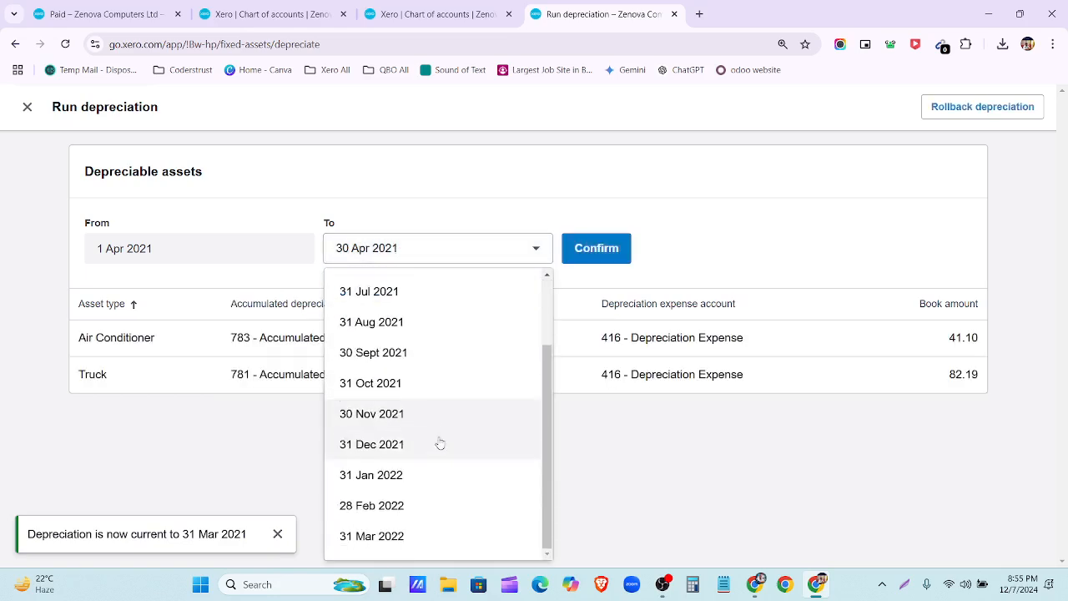
{"action": "left_click", "coordinate": [434, 534]}
{"action": "left_click", "coordinate": [598, 251]}
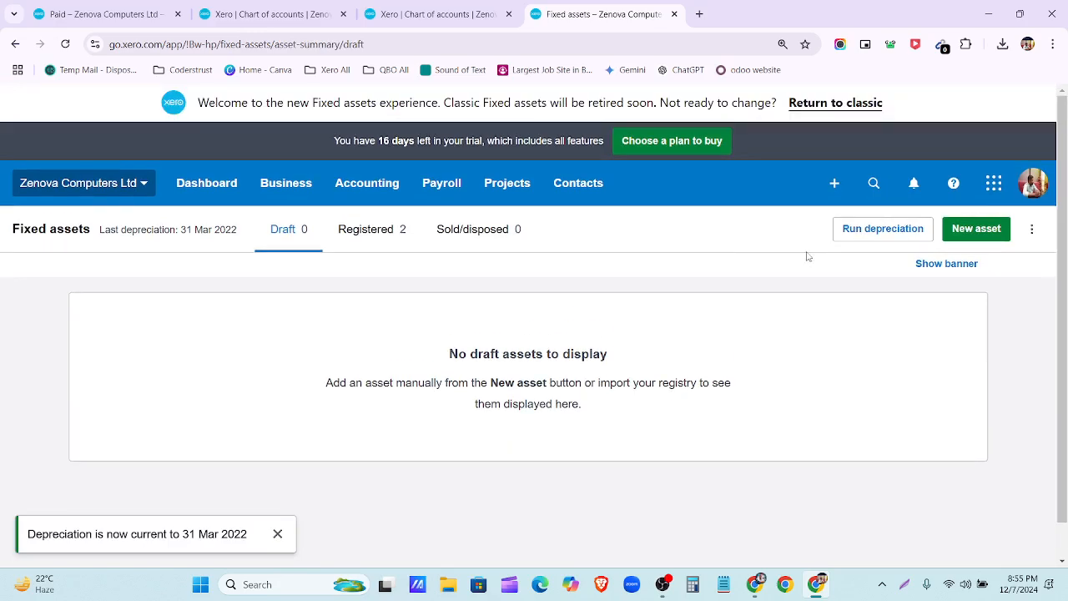
{"action": "left_click", "coordinate": [876, 229]}
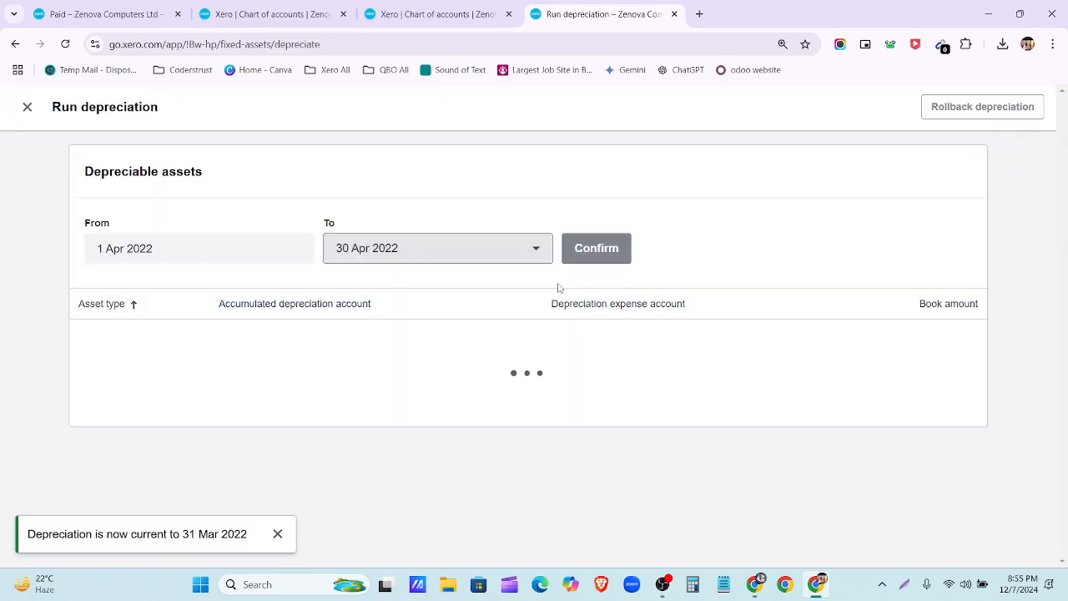
{"action": "left_click", "coordinate": [486, 248]}
{"action": "scroll", "coordinate": [453, 436], "scroll_direction": "down", "scroll_amount": 3}
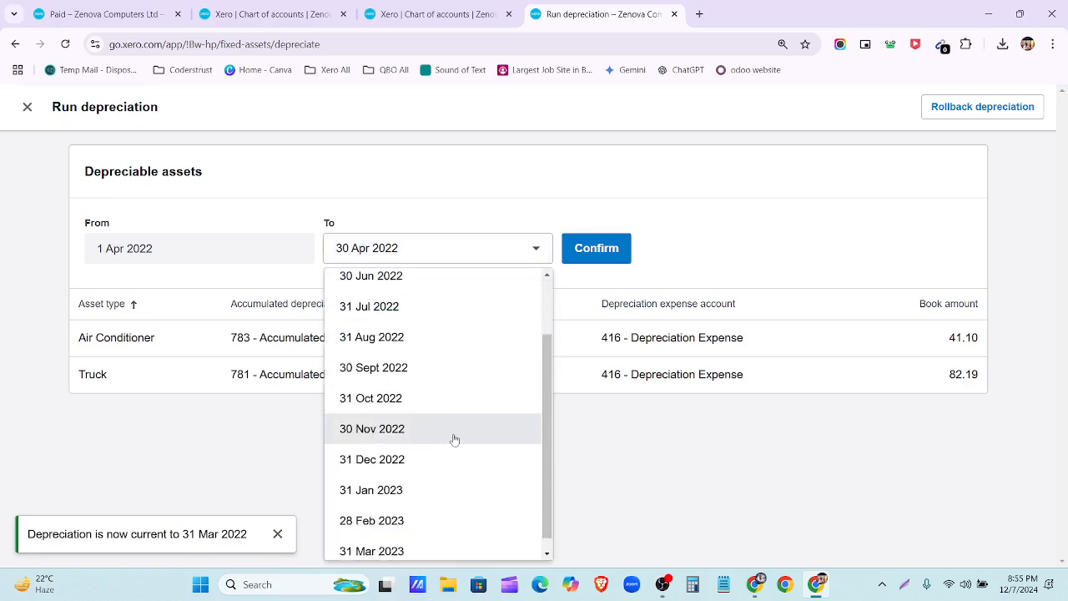
{"action": "left_click", "coordinate": [446, 544]}
{"action": "left_click", "coordinate": [598, 247]}
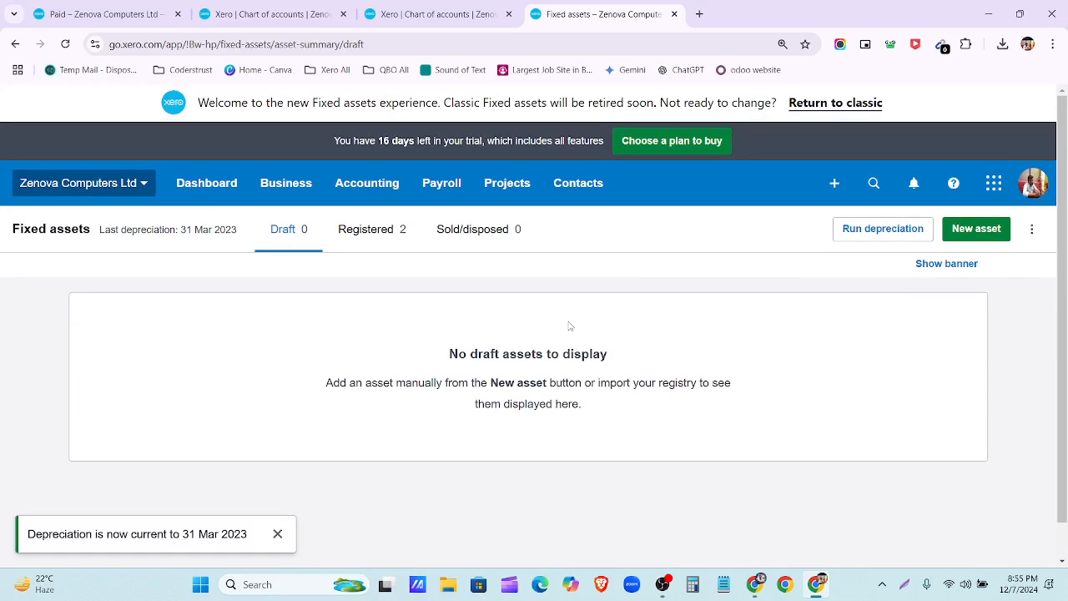
Step: Post depreciation through 31 Mar 2024 and show the Registered fixed assets list
{"action": "left_click", "coordinate": [974, 233]}
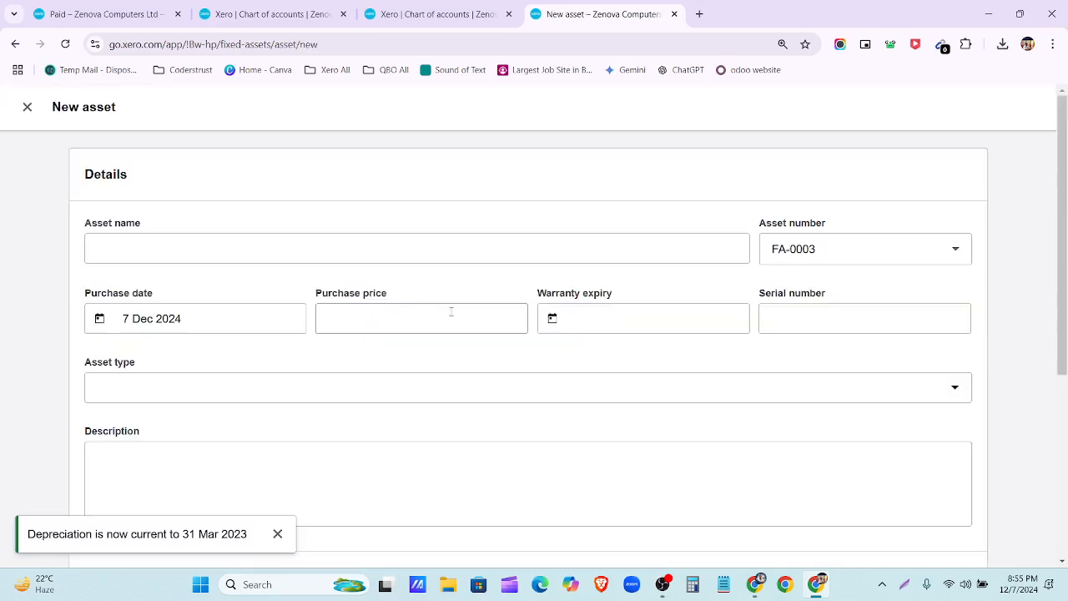
{"action": "left_click", "coordinate": [28, 107]}
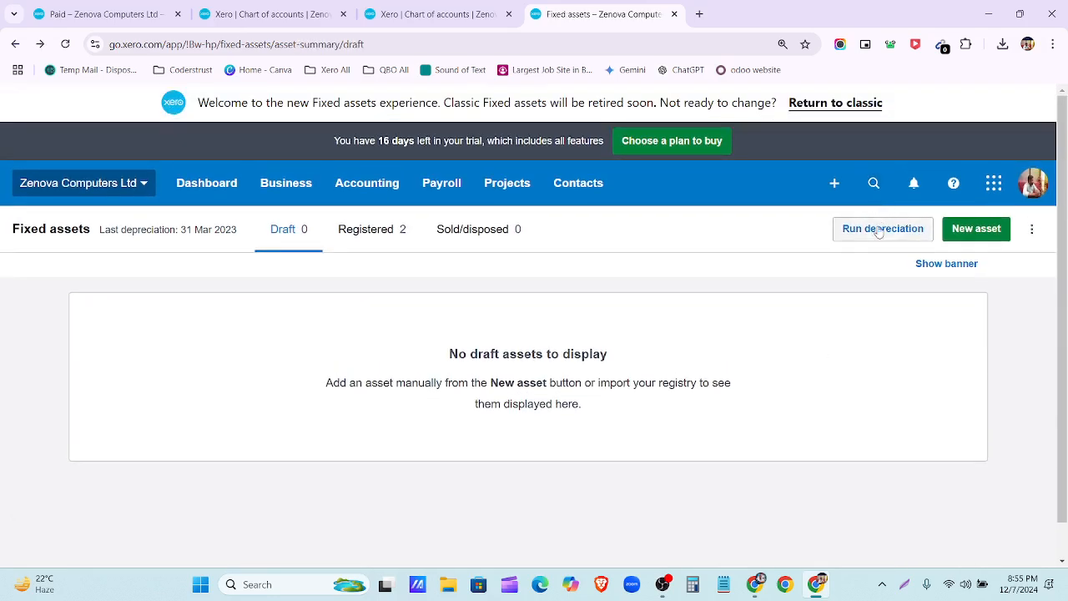
{"action": "left_click", "coordinate": [878, 229]}
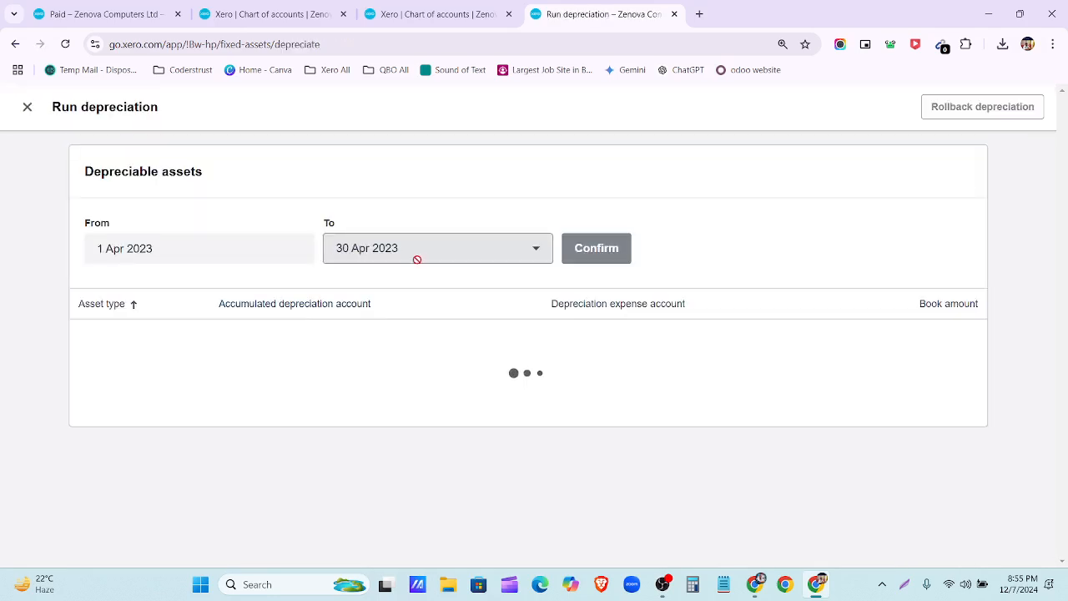
{"action": "left_click", "coordinate": [410, 260]}
{"action": "scroll", "coordinate": [405, 517], "scroll_direction": "down", "scroll_amount": 3}
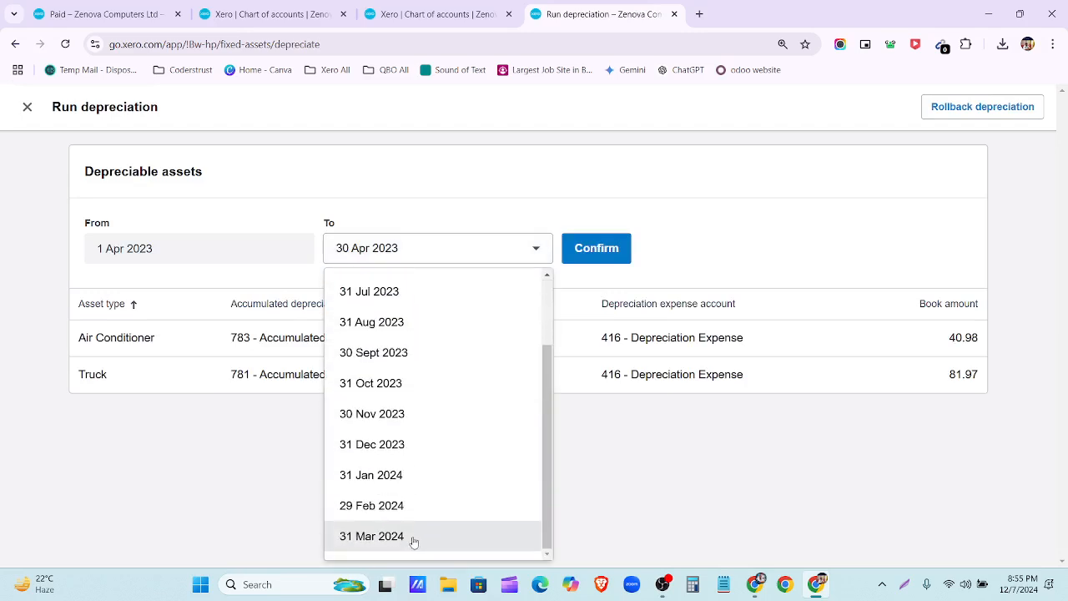
{"action": "left_click", "coordinate": [410, 542]}
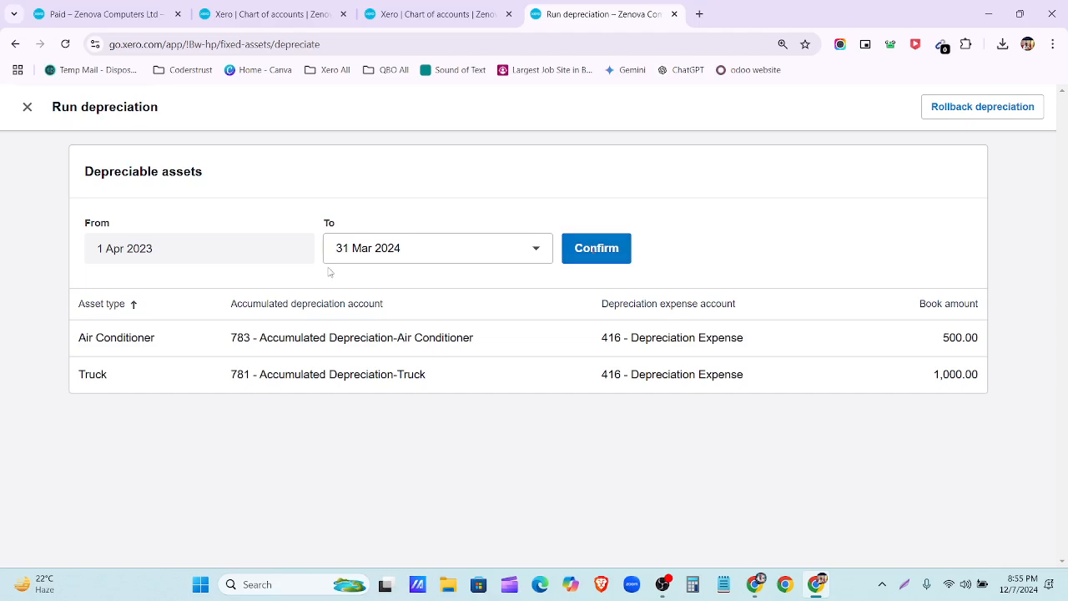
{"action": "left_click", "coordinate": [585, 251]}
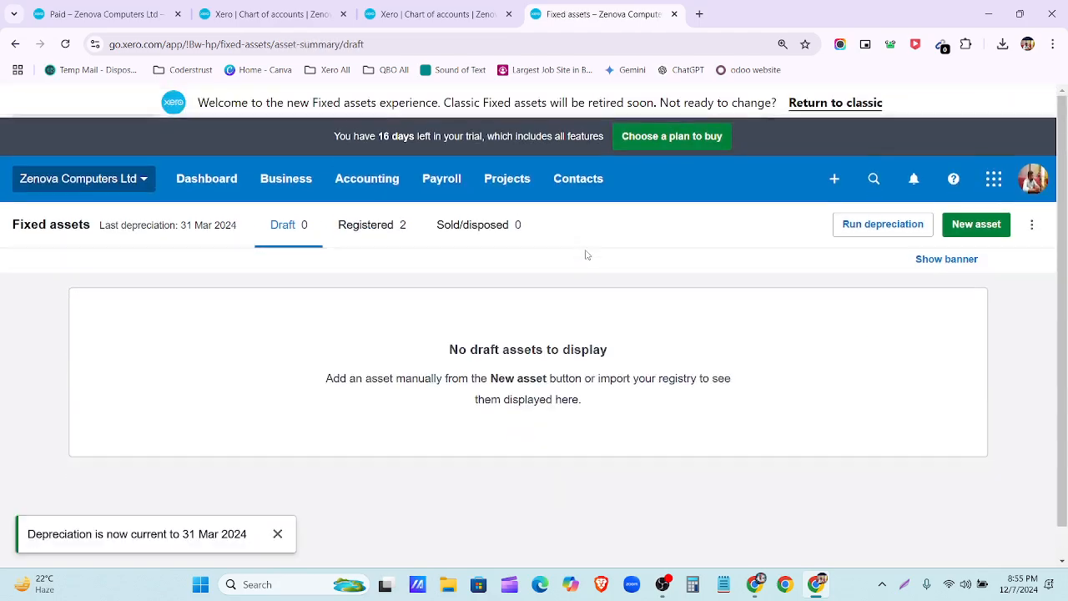
{"action": "left_click", "coordinate": [369, 233]}
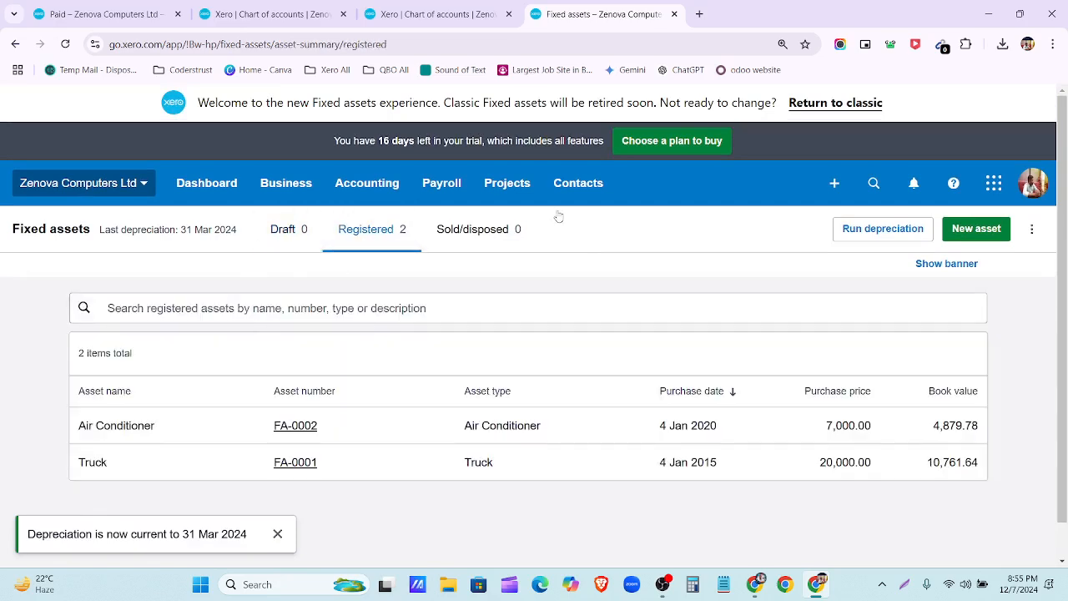
{"action": "left_click", "coordinate": [277, 540]}
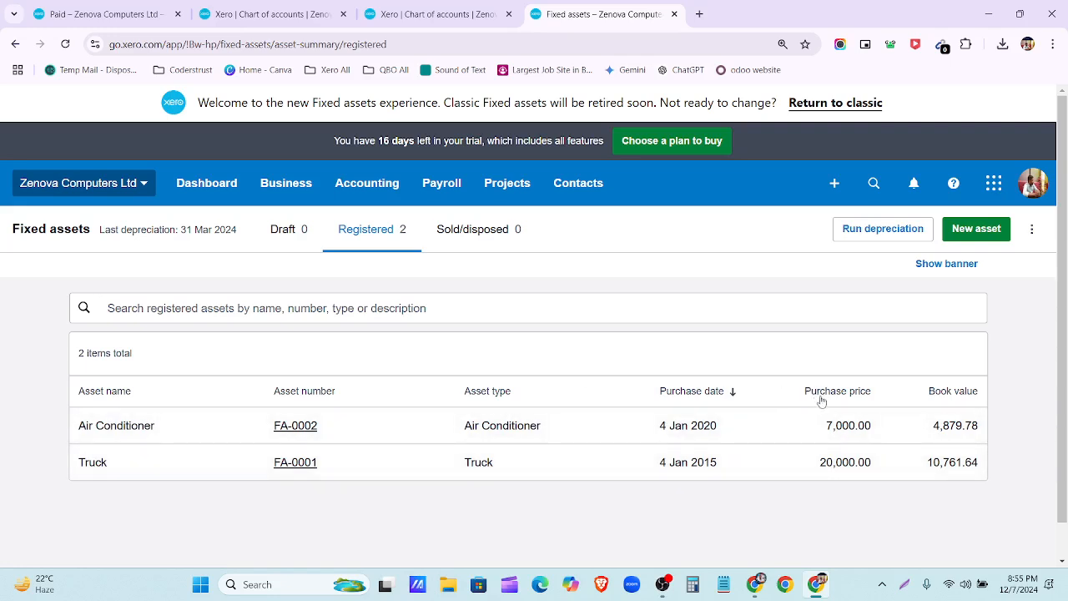
{"action": "left_click", "coordinate": [392, 427]}
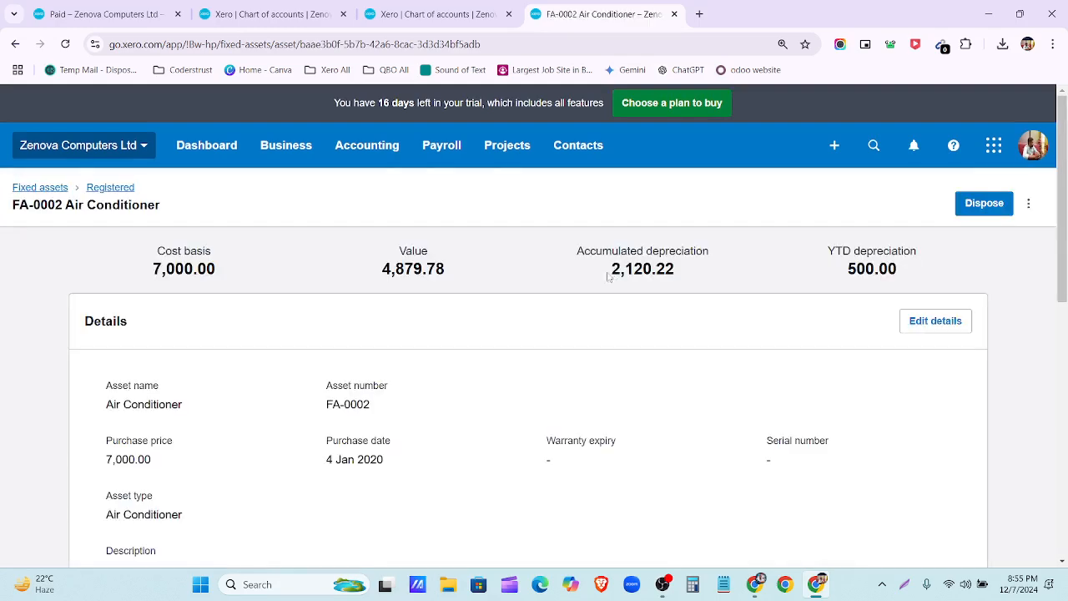
{"action": "scroll", "coordinate": [387, 321], "scroll_direction": "down", "scroll_amount": 3}
{"action": "scroll", "coordinate": [387, 321], "scroll_direction": "down", "scroll_amount": 4}
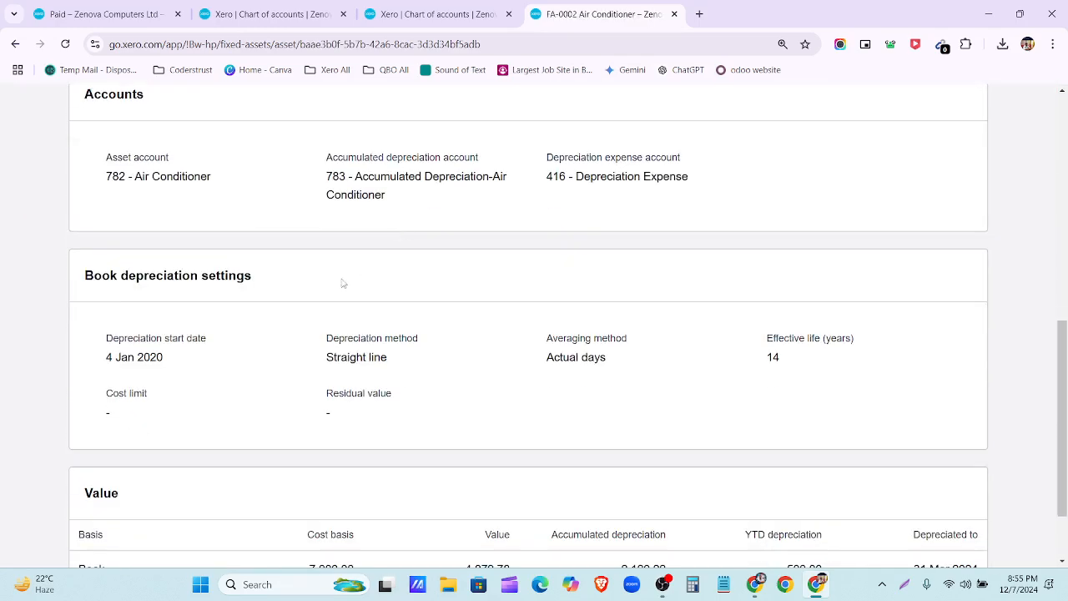
{"action": "scroll", "coordinate": [598, 351], "scroll_direction": "down", "scroll_amount": 1}
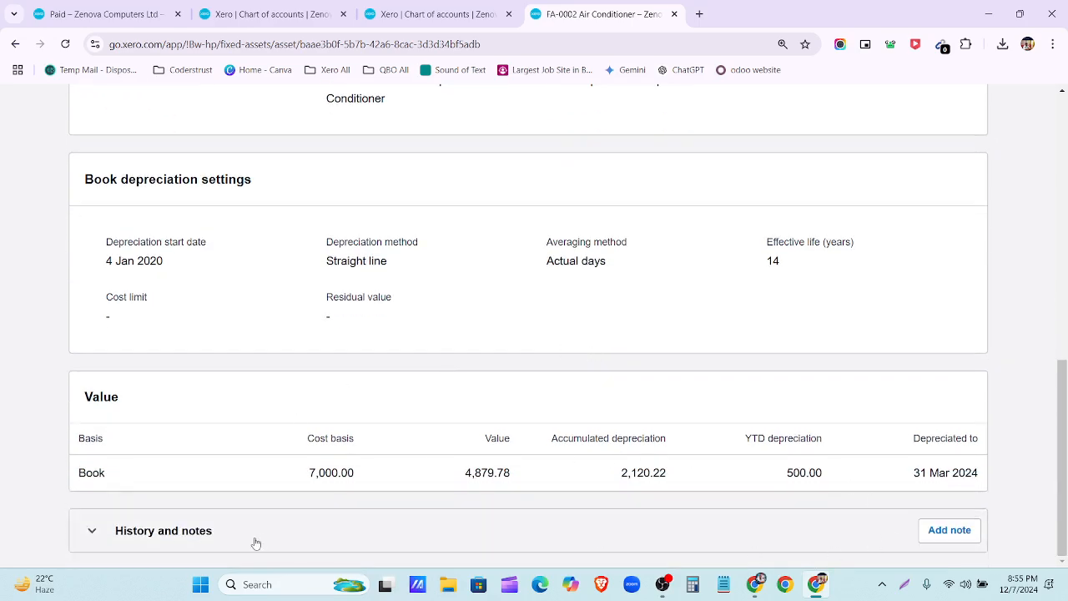
{"action": "left_click", "coordinate": [92, 530]}
{"action": "scroll", "coordinate": [388, 426], "scroll_direction": "down", "scroll_amount": 2}
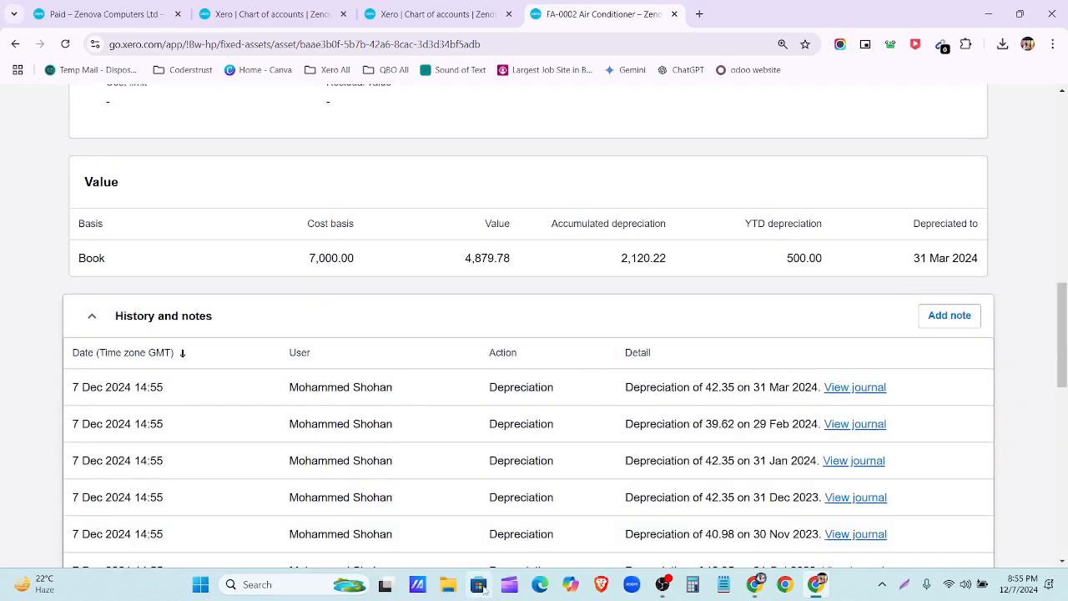
{"action": "scroll", "coordinate": [506, 518], "scroll_direction": "down", "scroll_amount": 3}
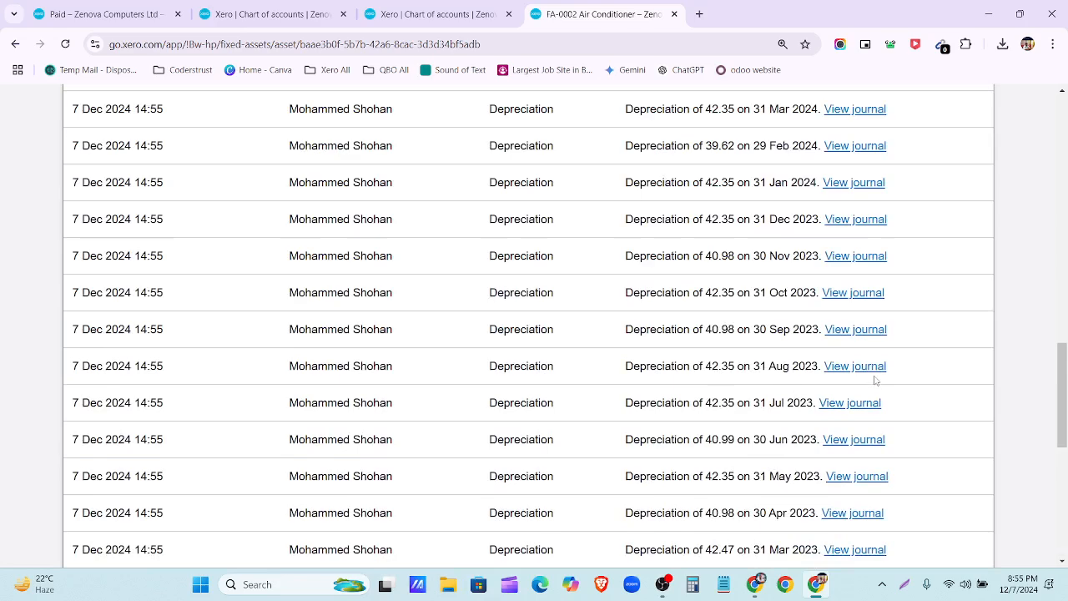
{"action": "scroll", "coordinate": [884, 342], "scroll_direction": "up", "scroll_amount": 2}
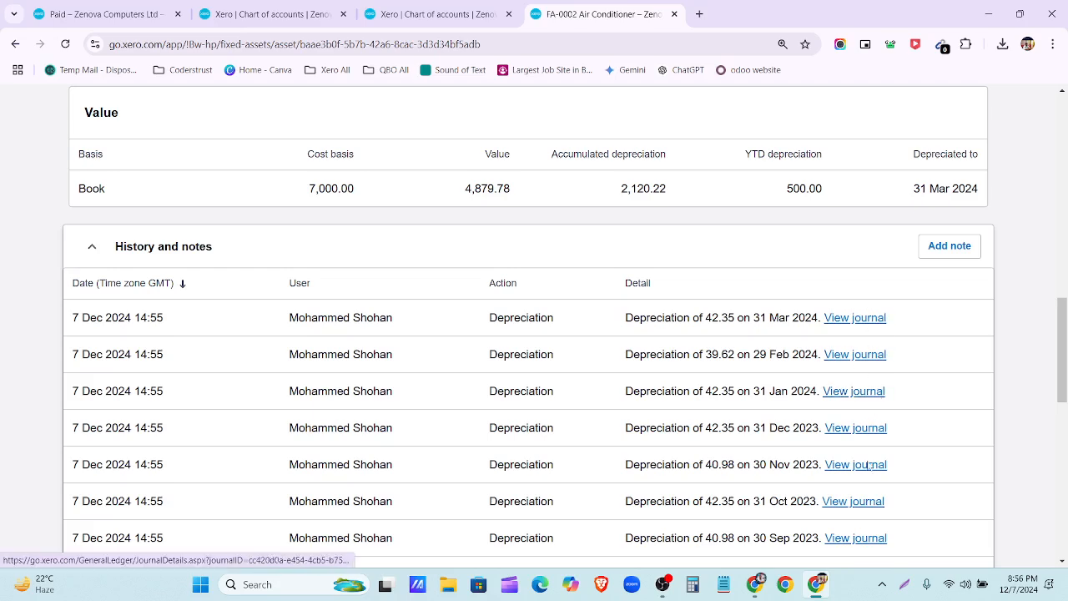
{"action": "scroll", "coordinate": [872, 499], "scroll_direction": "down", "scroll_amount": 1}
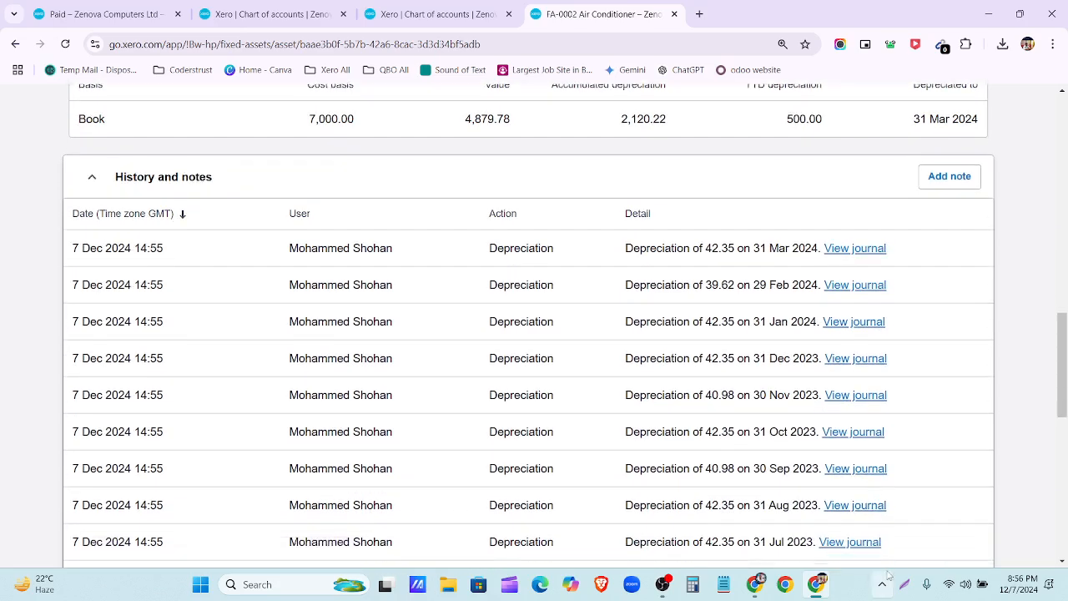
{"action": "scroll", "coordinate": [677, 508], "scroll_direction": "up", "scroll_amount": 2}
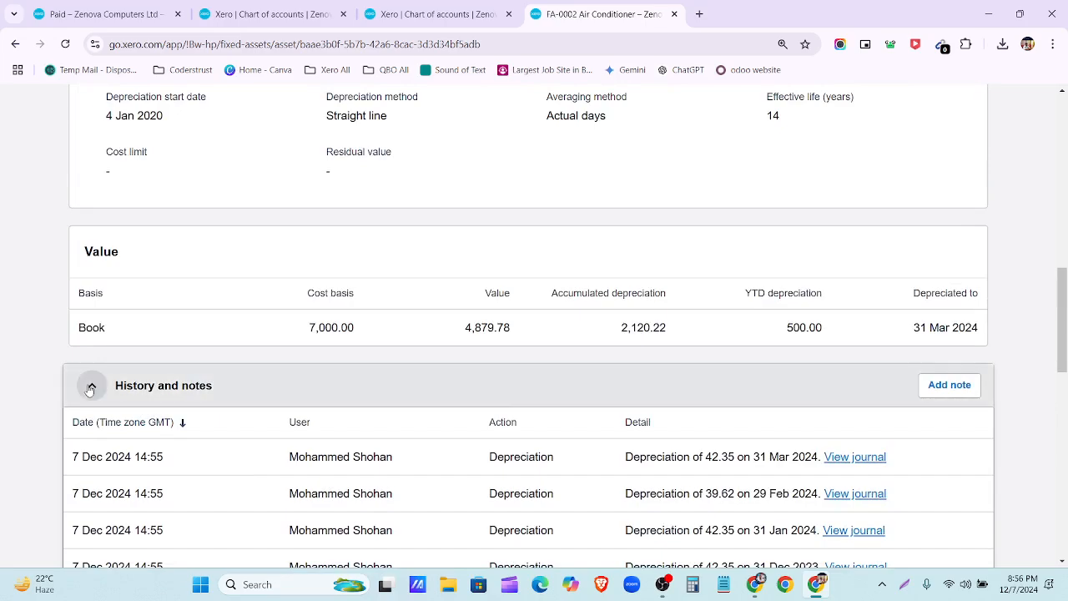
{"action": "scroll", "coordinate": [341, 341], "scroll_direction": "up", "scroll_amount": 6}
{"action": "scroll", "coordinate": [453, 317], "scroll_direction": "up", "scroll_amount": 2}
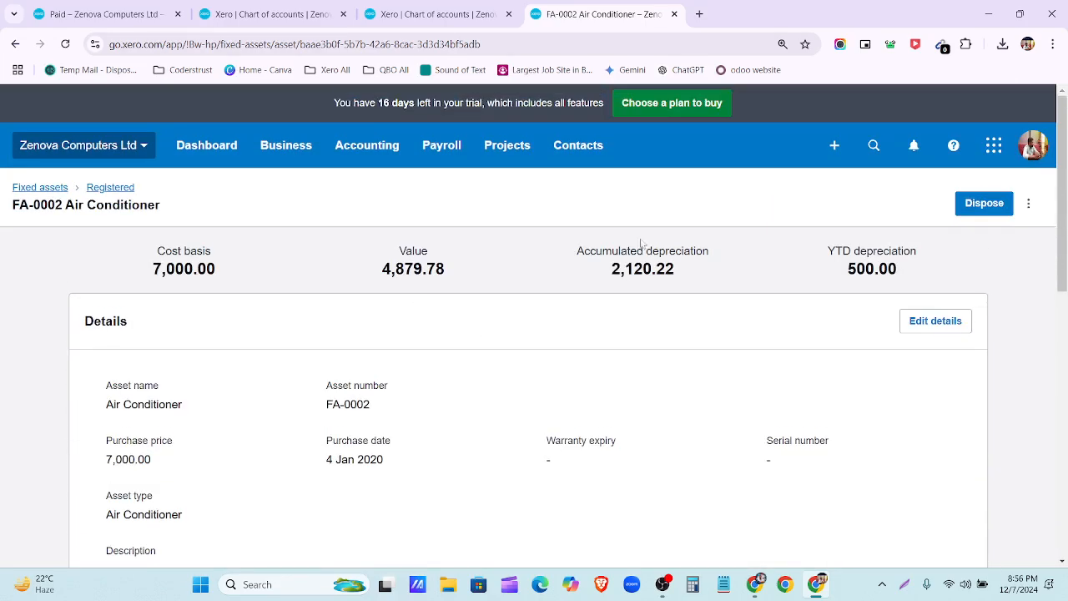
{"action": "scroll", "coordinate": [637, 353], "scroll_direction": "down", "scroll_amount": 6}
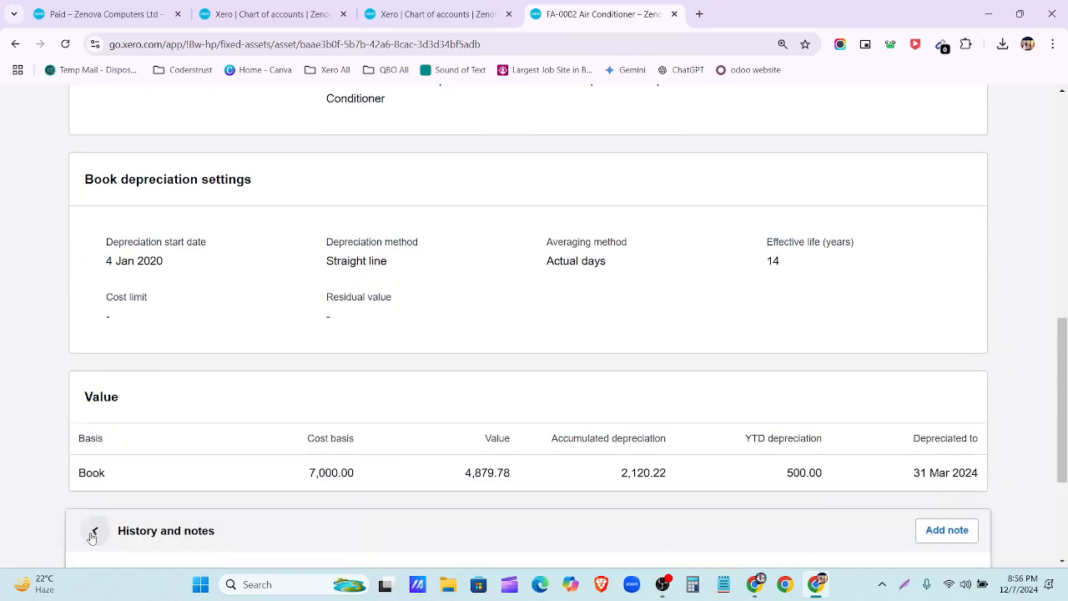
{"action": "left_click", "coordinate": [92, 530]}
{"action": "scroll", "coordinate": [617, 443], "scroll_direction": "down", "scroll_amount": 5}
{"action": "scroll", "coordinate": [617, 443], "scroll_direction": "down", "scroll_amount": 10}
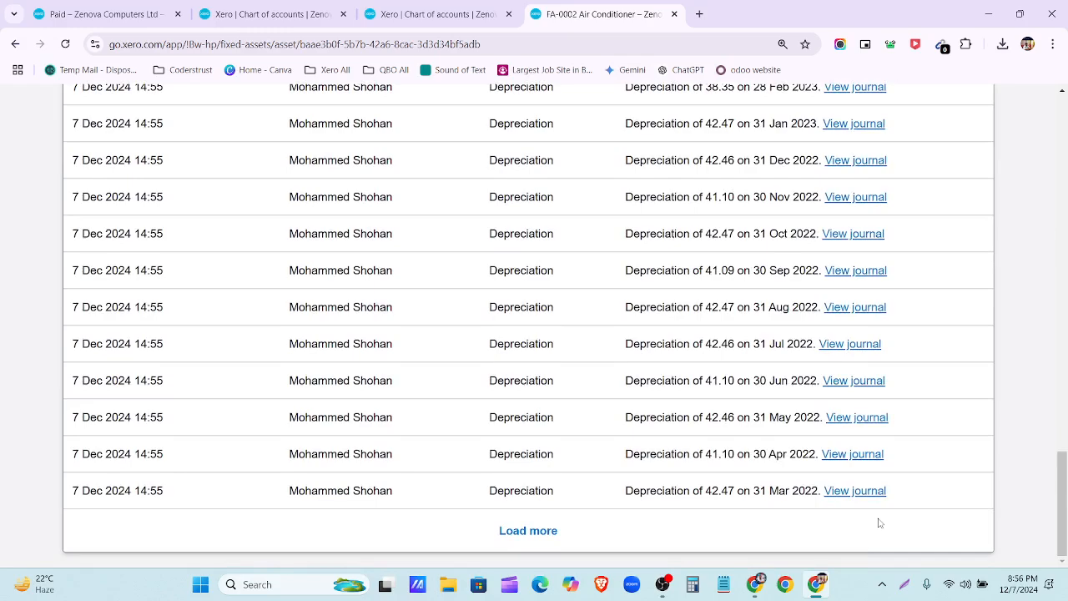
{"action": "scroll", "coordinate": [879, 522], "scroll_direction": "up", "scroll_amount": 15}
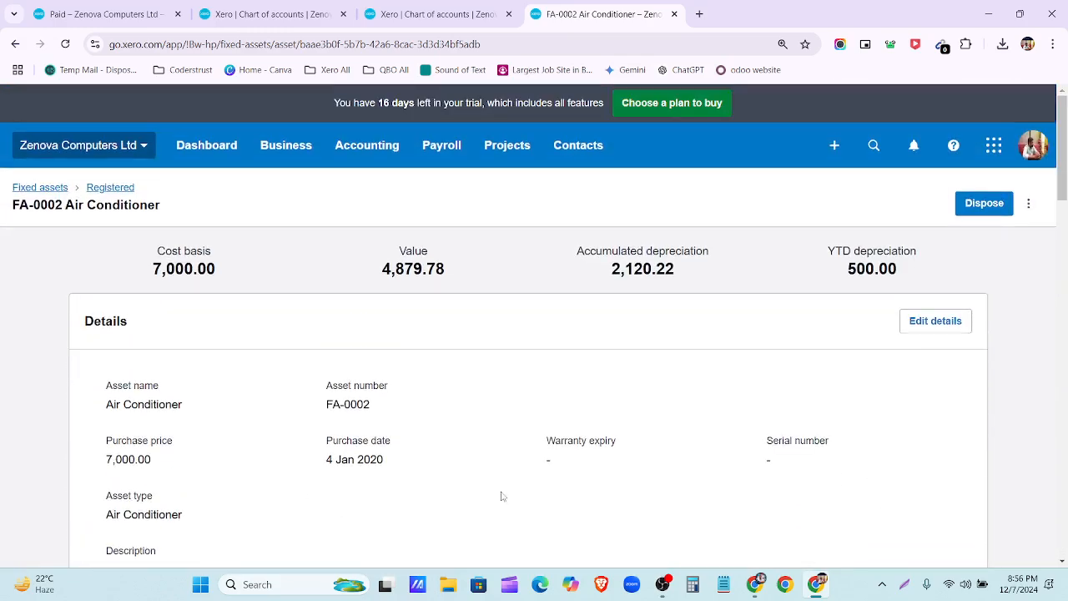
{"action": "left_click", "coordinate": [106, 187]}
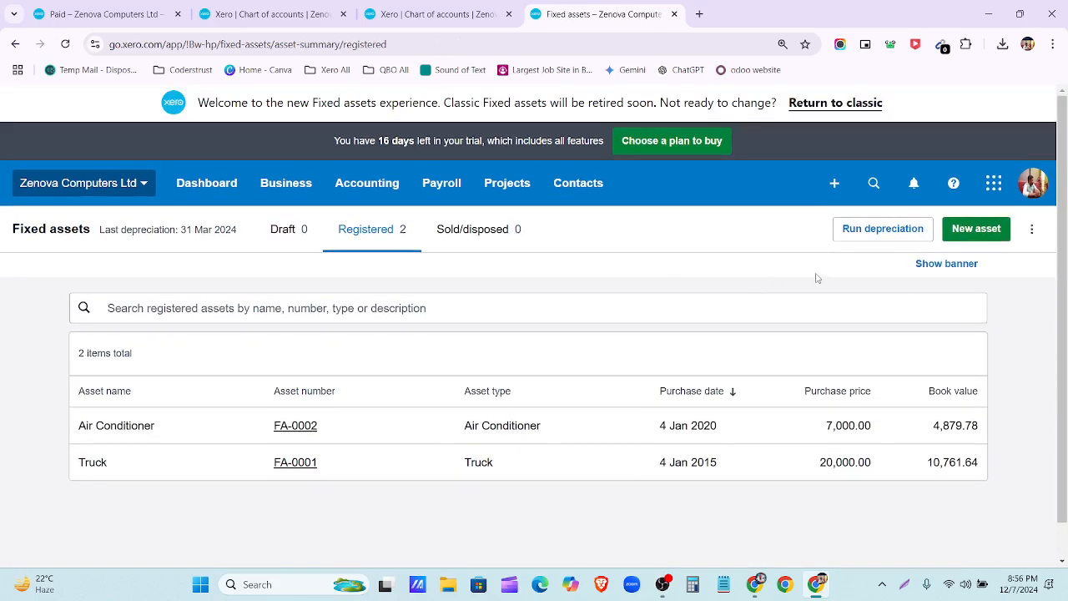
Step: Open Rollback depreciation over the April 2024 run, leaving the Rollback to date unselected
{"action": "left_click", "coordinate": [886, 231]}
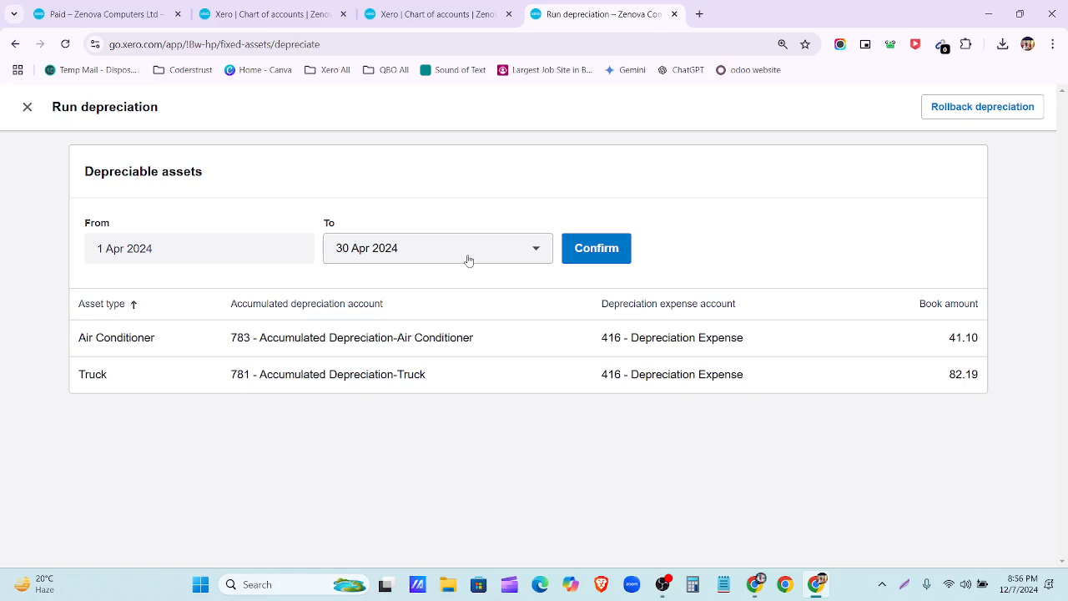
{"action": "left_click", "coordinate": [1019, 120]}
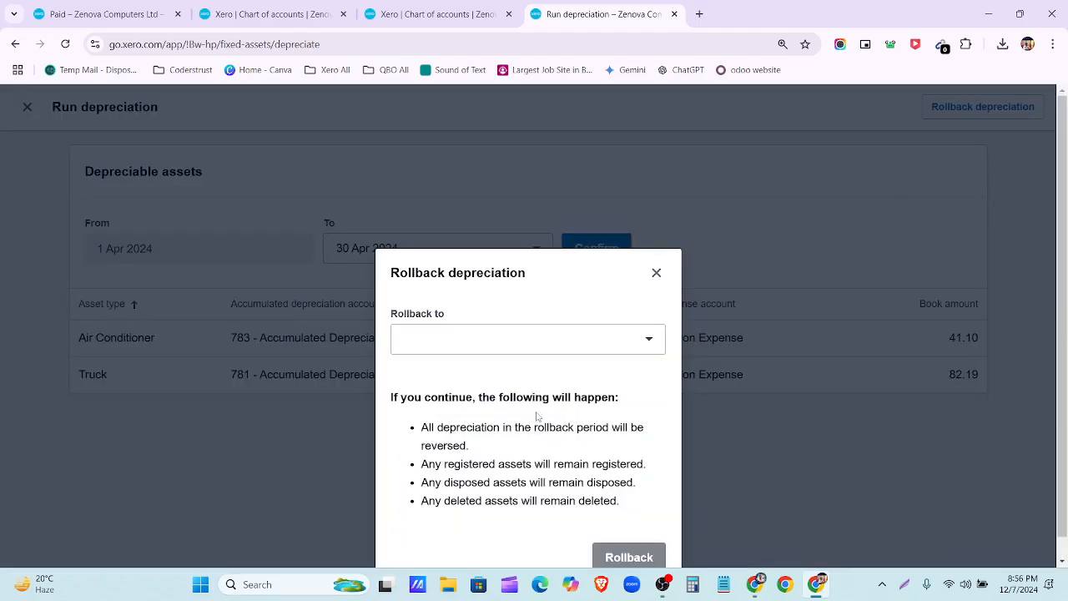
{"action": "left_click", "coordinate": [640, 340]}
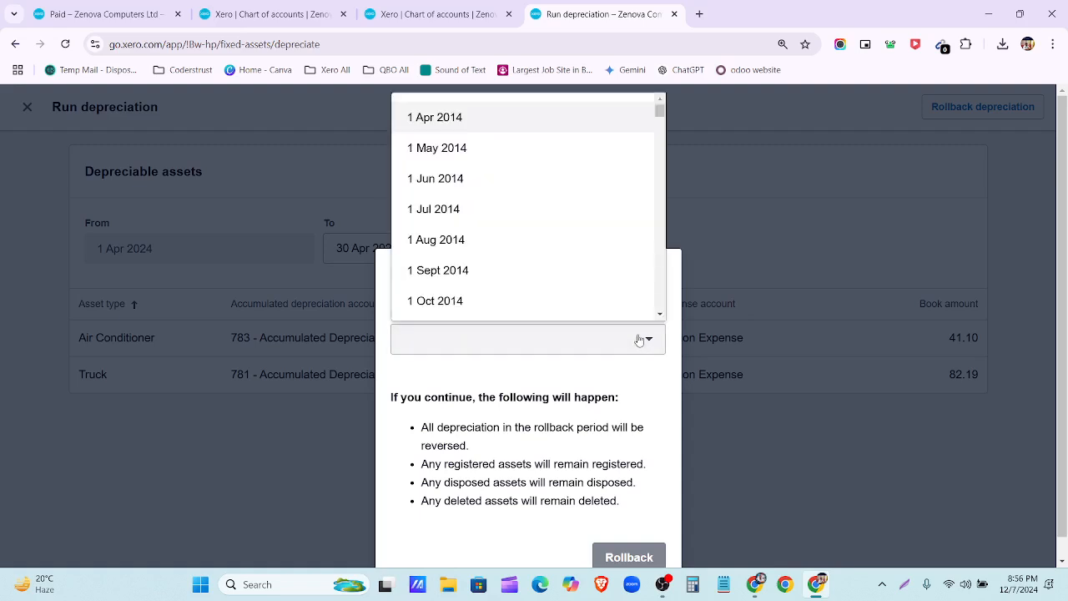
{"action": "left_click", "coordinate": [642, 393]}
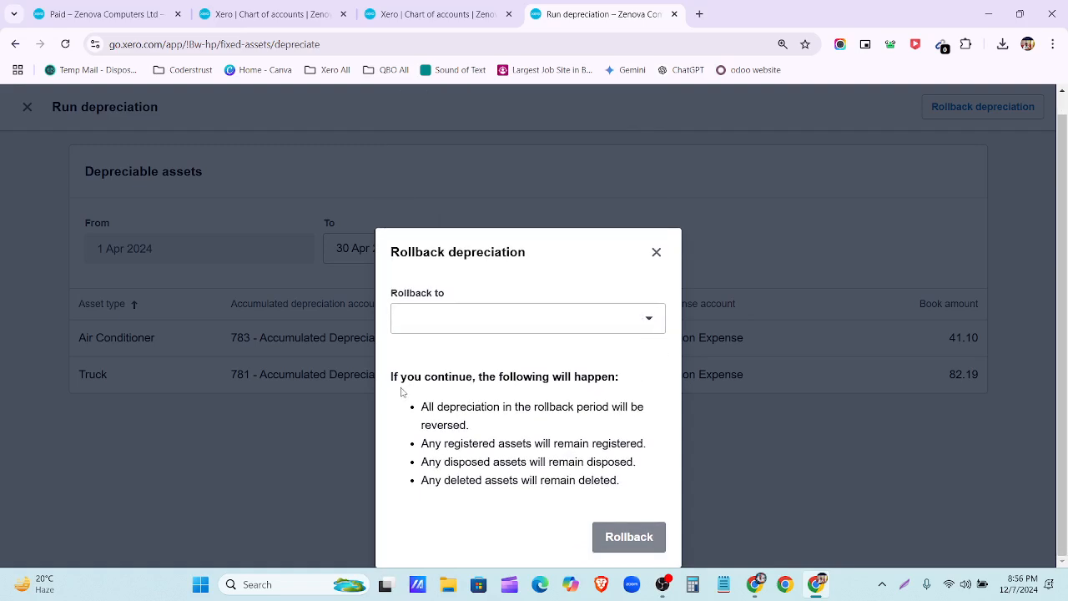
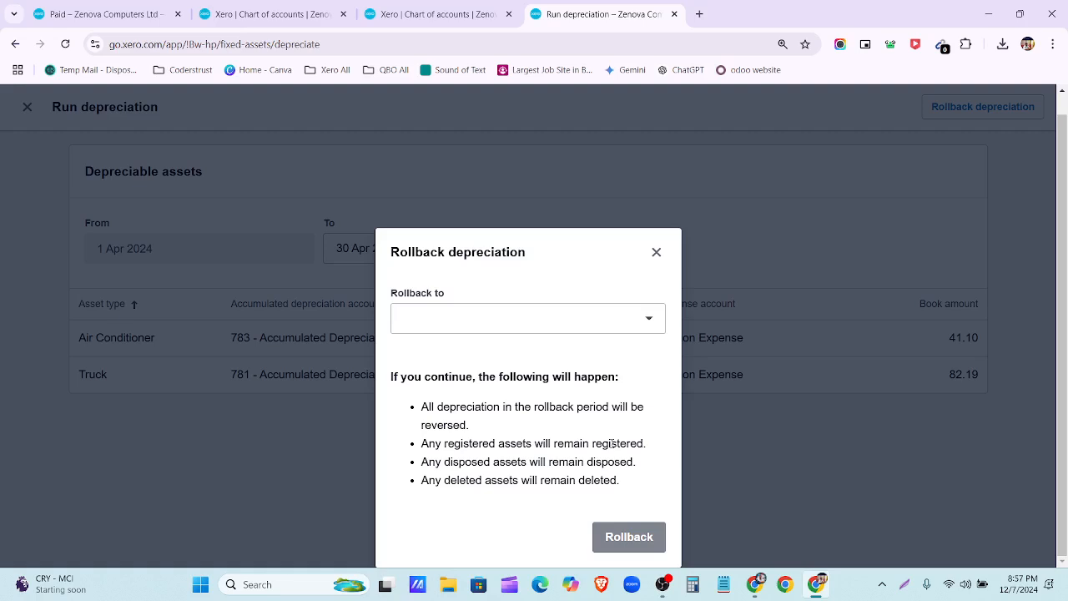
Step: Cancel the depreciation rollback and leave the depreciation run, back to the registered assets list
{"action": "left_click", "coordinate": [656, 252]}
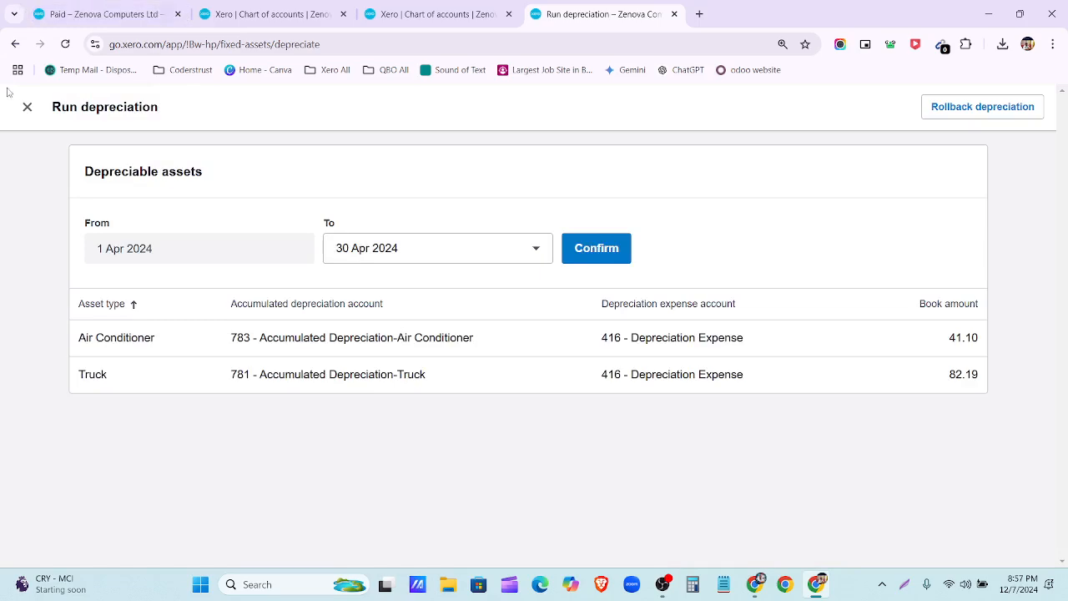
{"action": "left_click", "coordinate": [25, 113]}
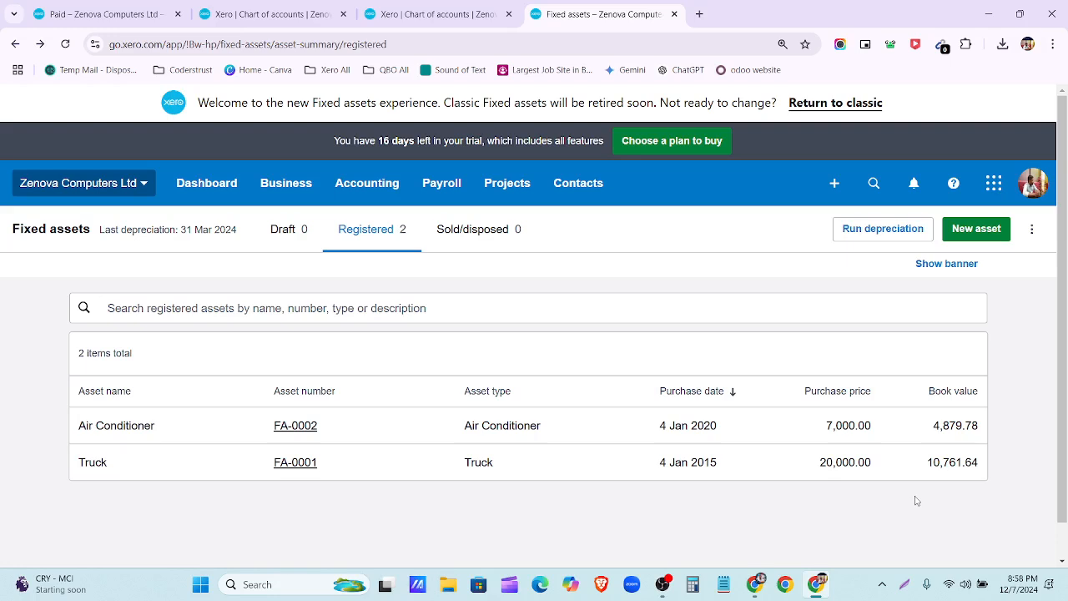
Step: Confirm nothing is sold or disposed, then open the Truck asset FA-0001 from Registered
{"action": "left_click", "coordinate": [464, 240]}
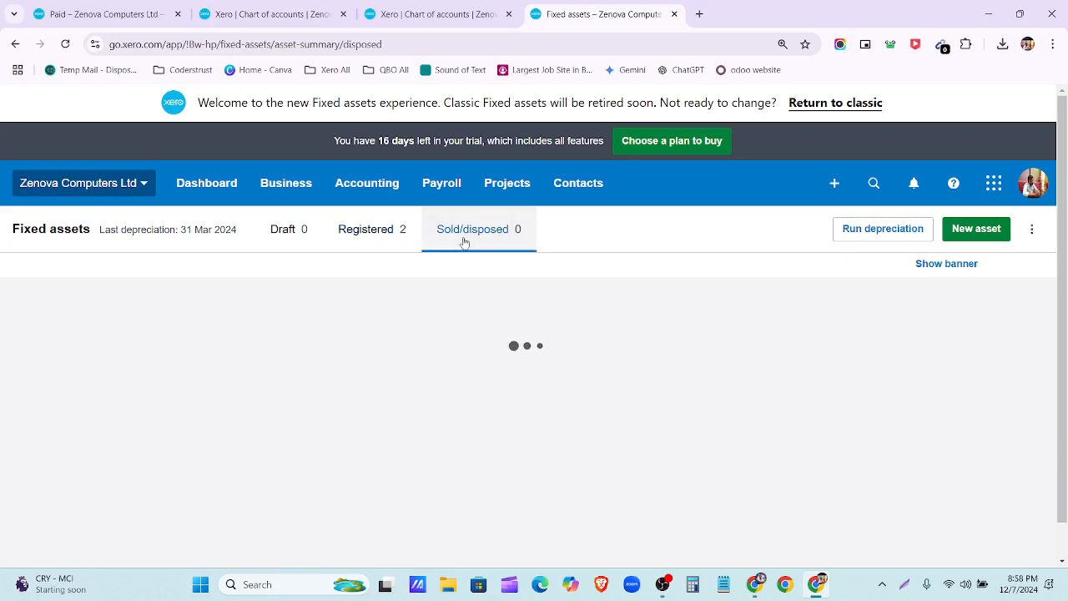
{"action": "left_click", "coordinate": [1031, 230]}
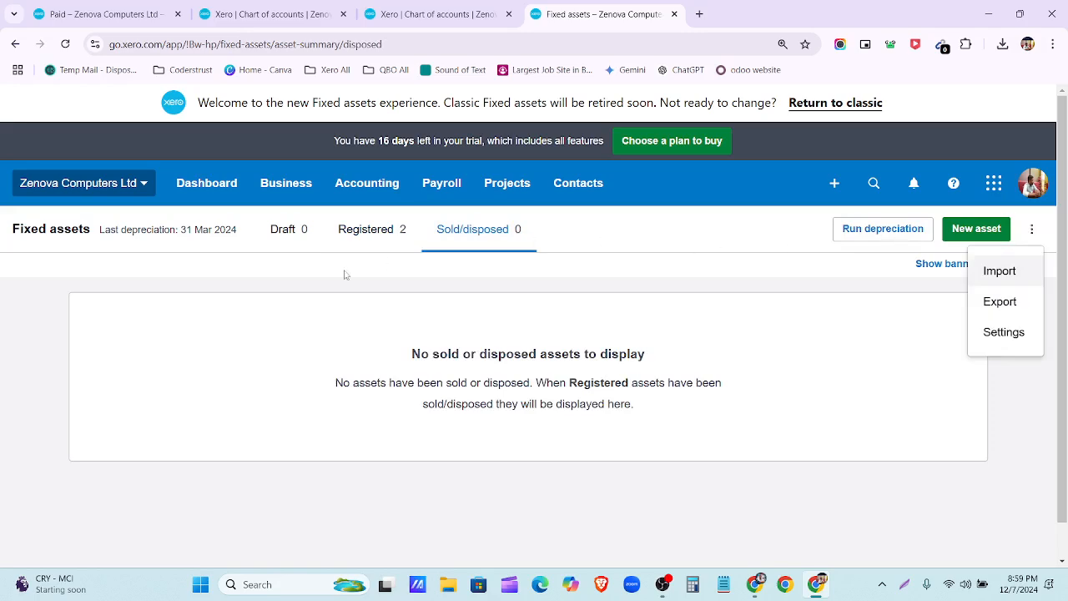
{"action": "left_click", "coordinate": [368, 229]}
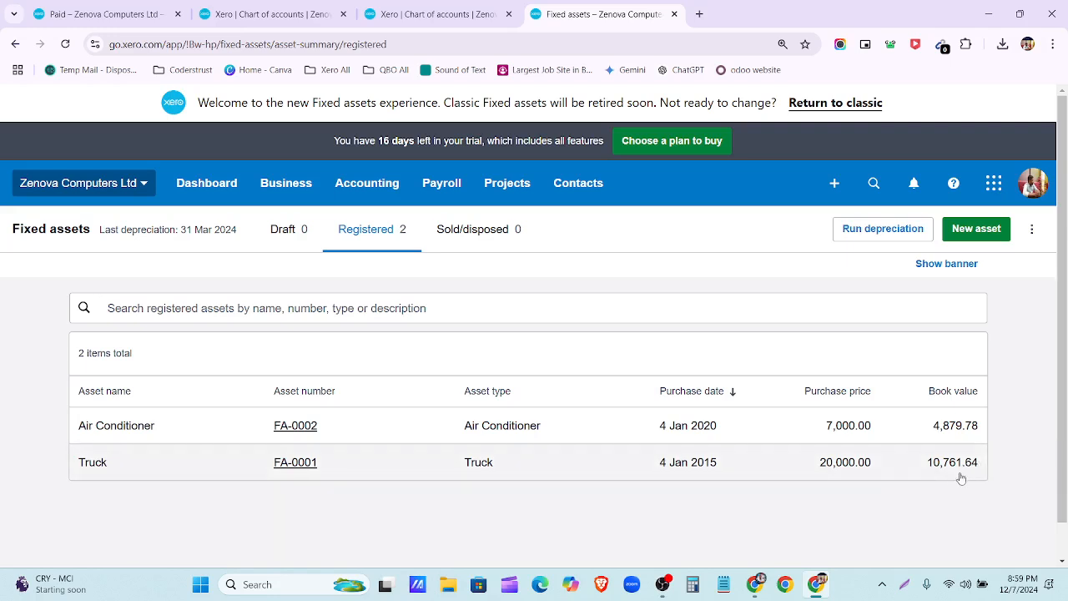
{"action": "left_click", "coordinate": [553, 463]}
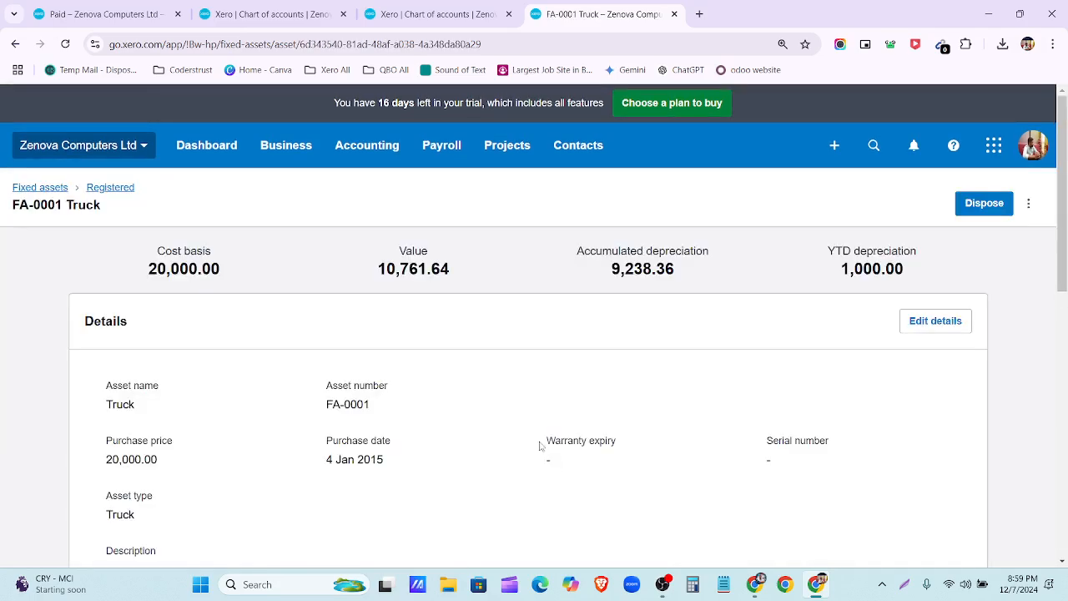
{"action": "left_click", "coordinate": [11, 41]}
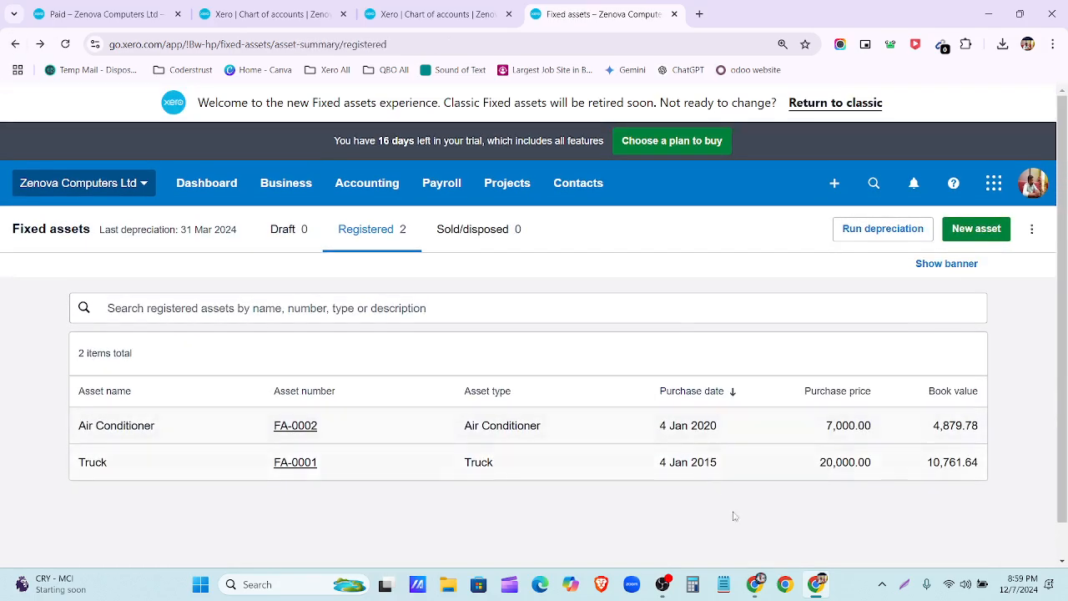
{"action": "left_click", "coordinate": [522, 471]}
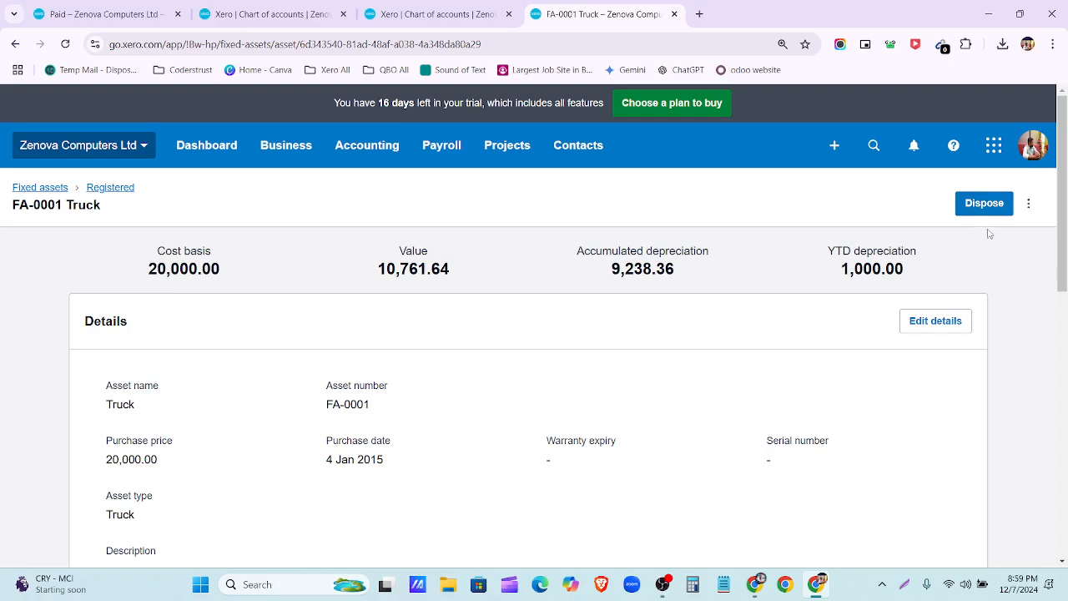
Step: Start disposing of the Truck and set its disposal date to 1 Jun 2024
{"action": "left_click", "coordinate": [992, 206]}
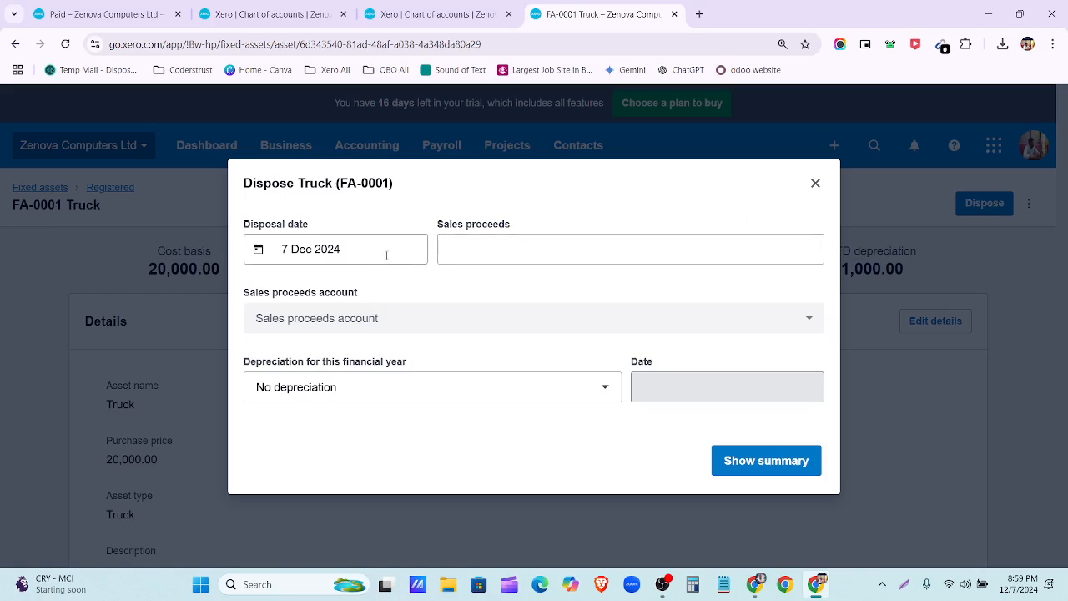
{"action": "left_click", "coordinate": [459, 10]}
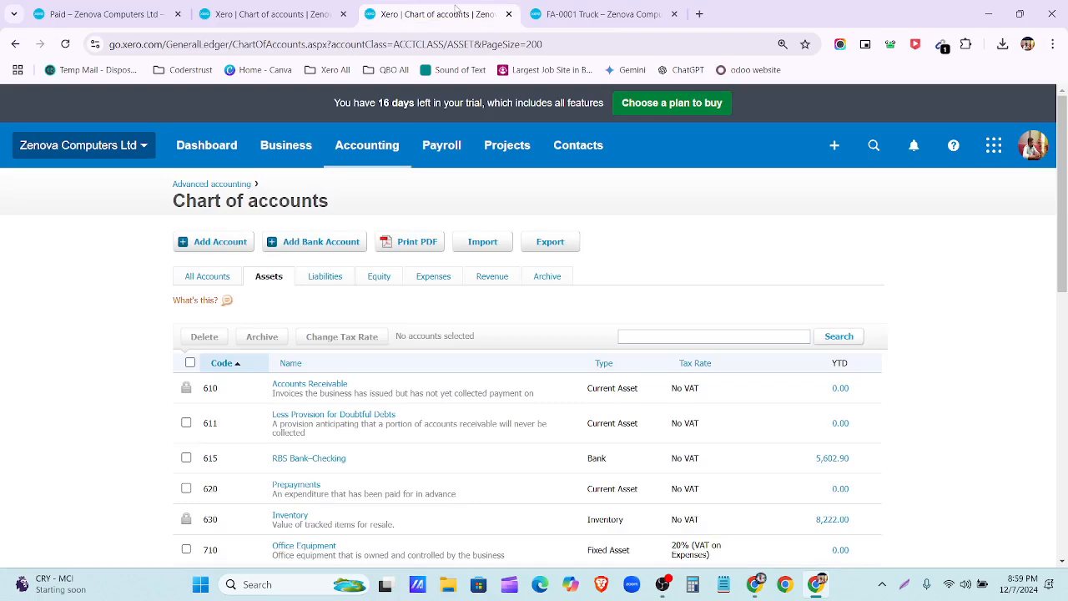
{"action": "left_click", "coordinate": [580, 14]}
{"action": "left_click", "coordinate": [360, 247]}
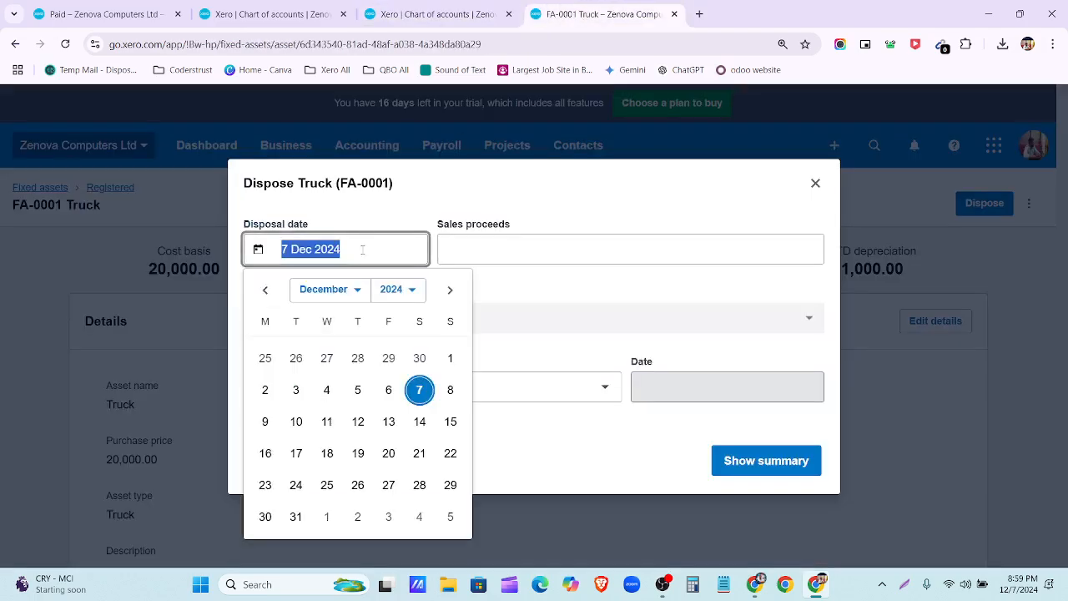
{"action": "left_click", "coordinate": [348, 297]}
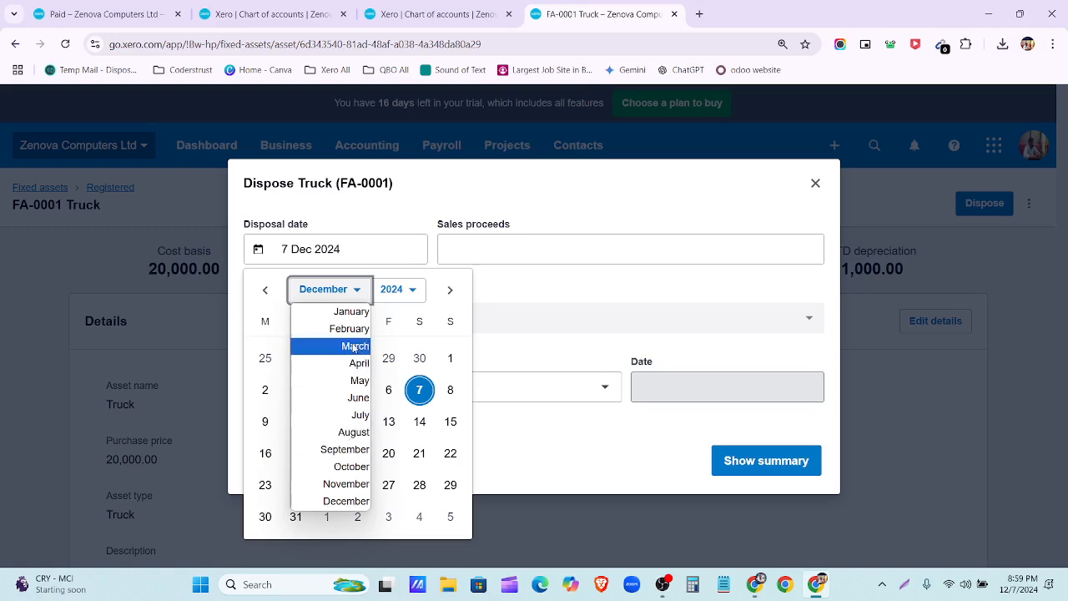
{"action": "left_click", "coordinate": [359, 397]}
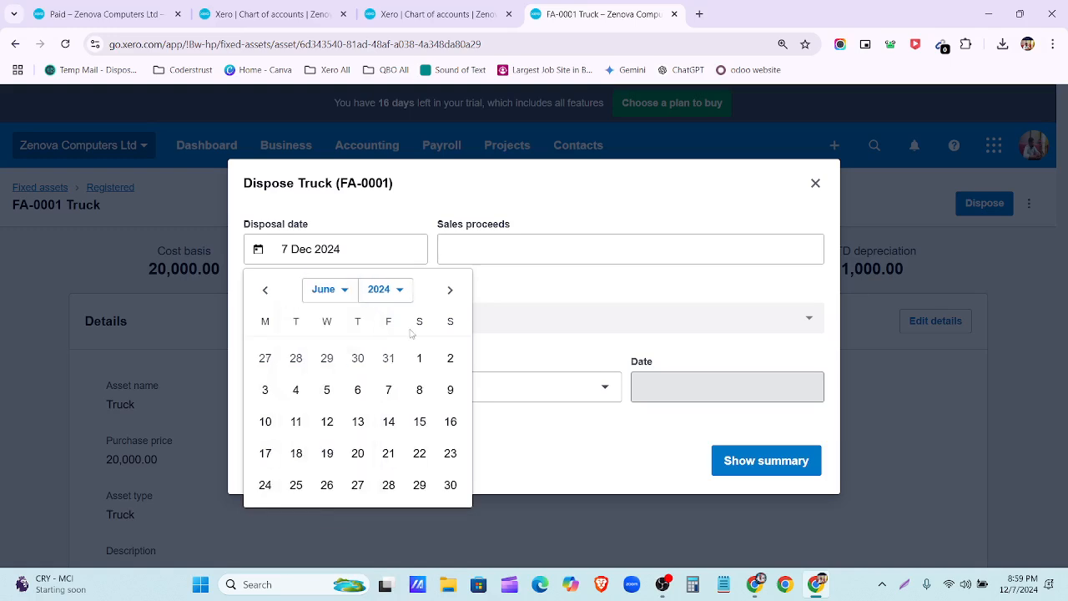
{"action": "left_click", "coordinate": [386, 292]}
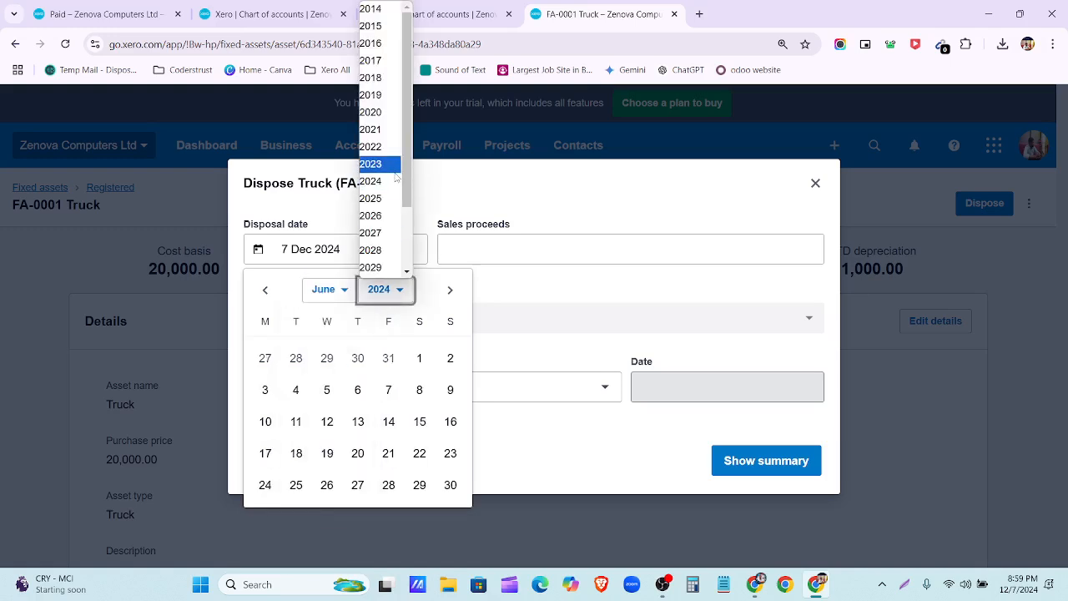
{"action": "left_click", "coordinate": [392, 181]}
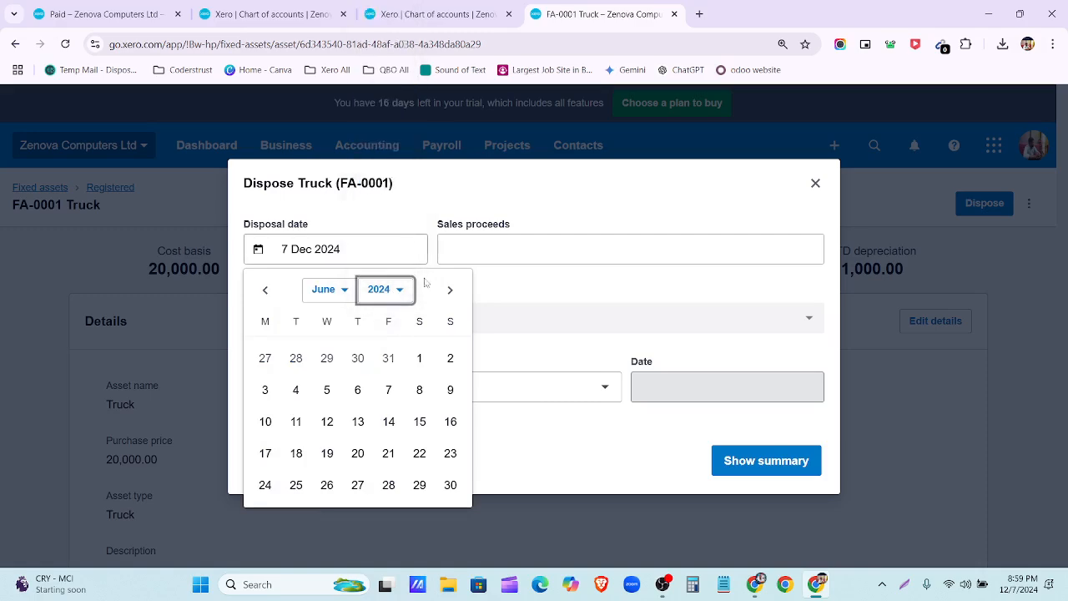
{"action": "left_click", "coordinate": [419, 359]}
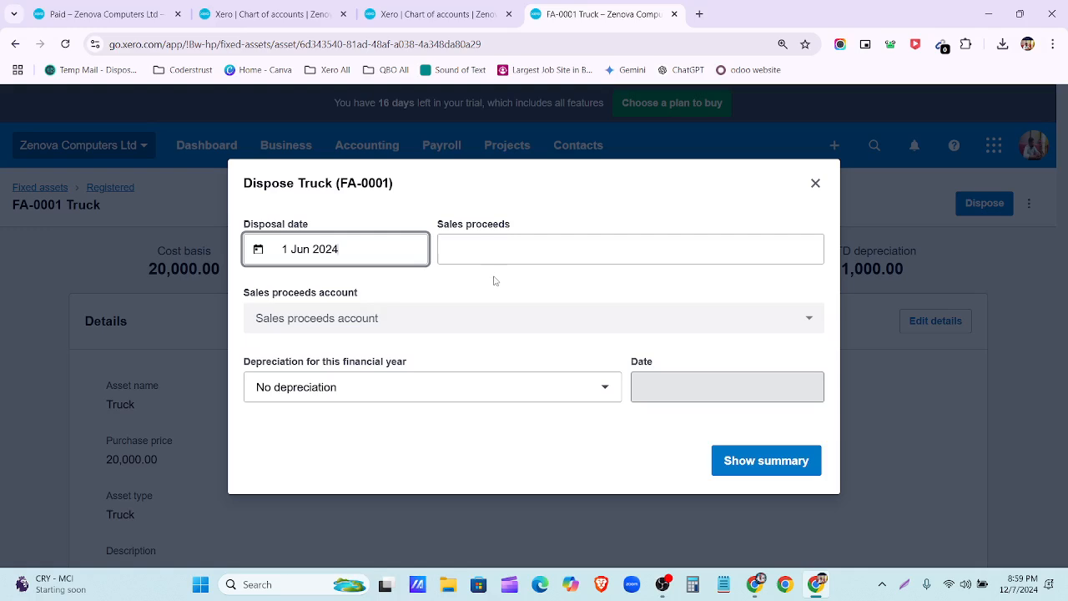
{"action": "left_click", "coordinate": [492, 276]}
Step: Enter 9000.00 as sales proceeds and browse the proceeds account list without choosing one
{"action": "left_click", "coordinate": [654, 253]}
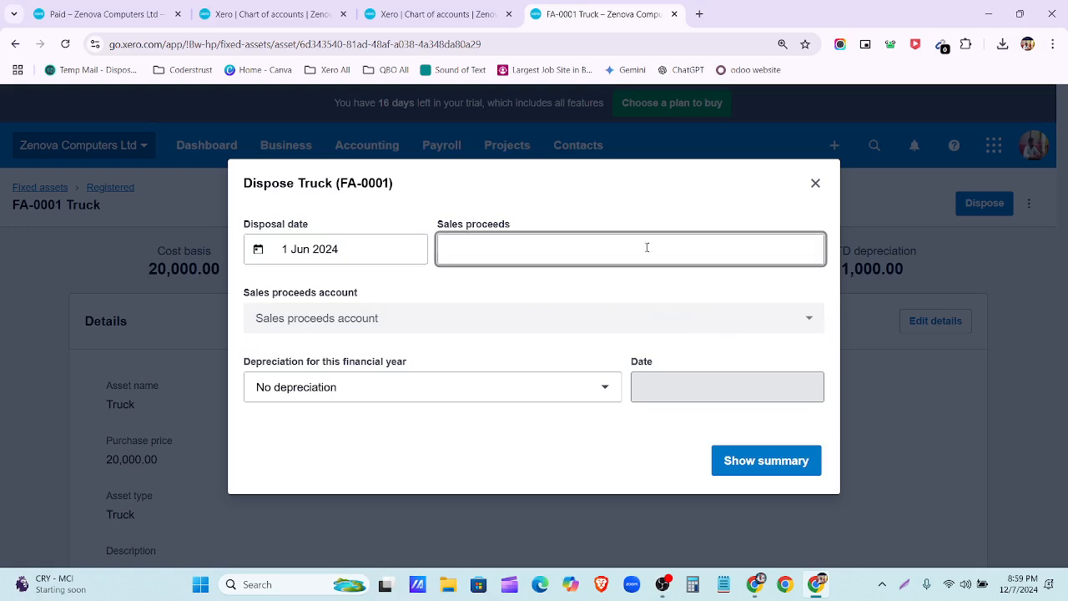
{"action": "type", "text": "9000"}
{"action": "left_click", "coordinate": [649, 293]}
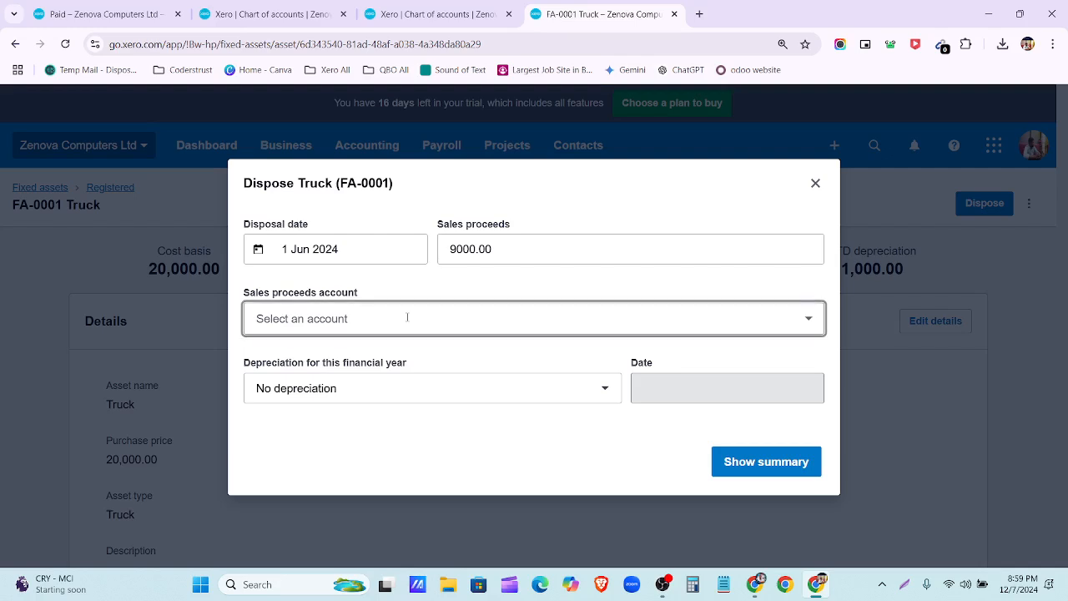
{"action": "left_click", "coordinate": [529, 318]}
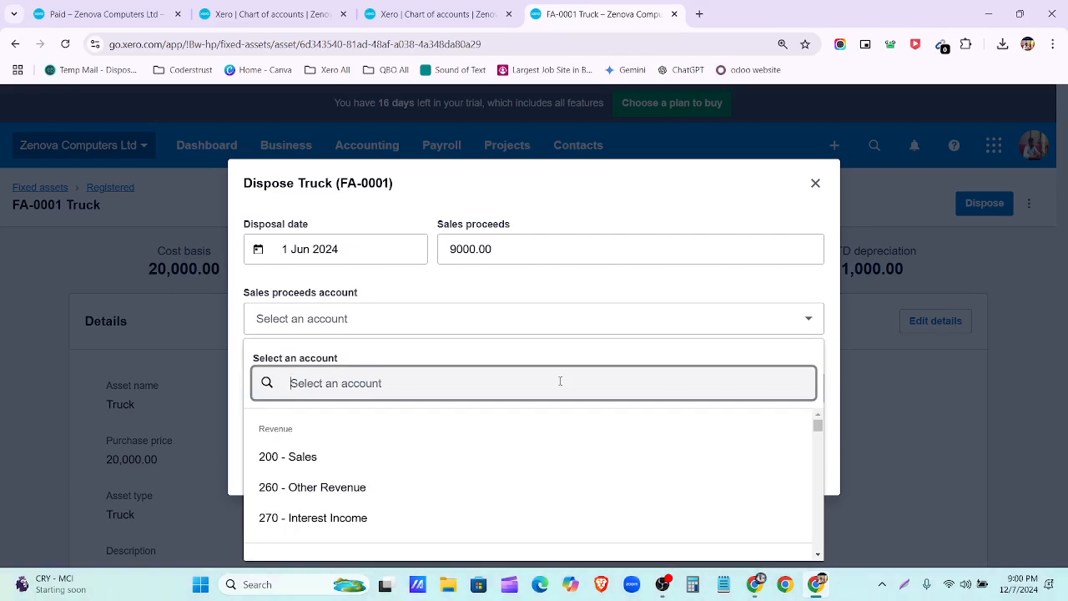
{"action": "left_click", "coordinate": [701, 292]}
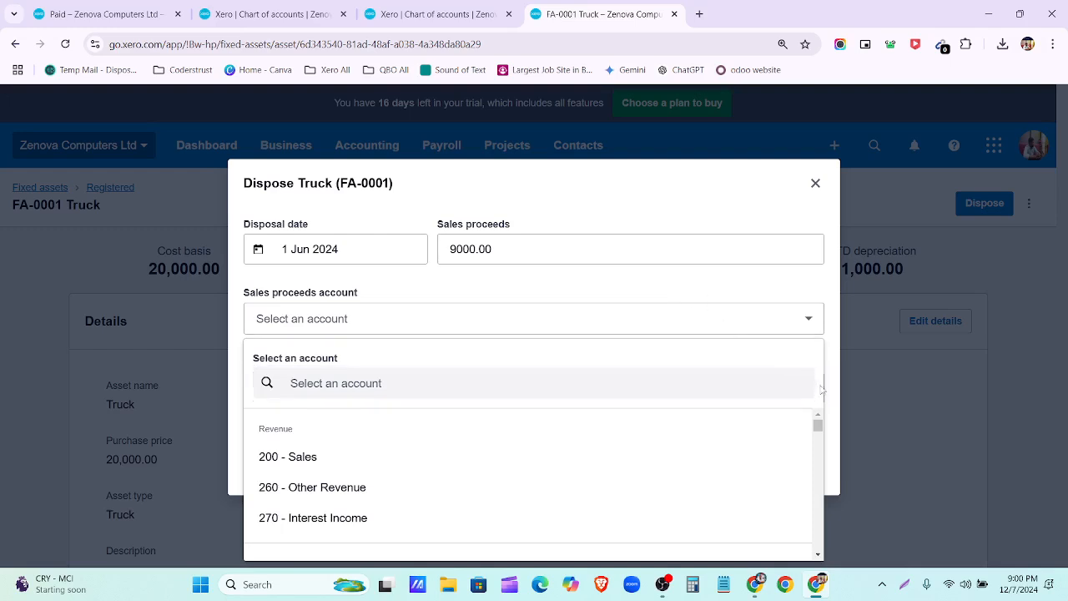
{"action": "left_click", "coordinate": [840, 392]}
{"action": "left_click", "coordinate": [692, 316]}
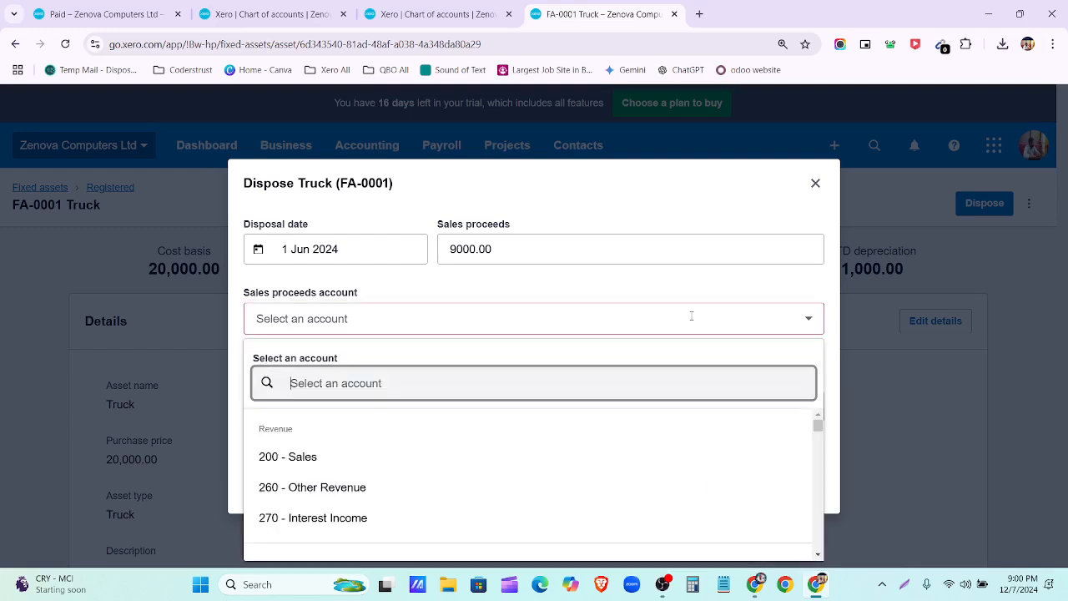
{"action": "left_click", "coordinate": [702, 283]}
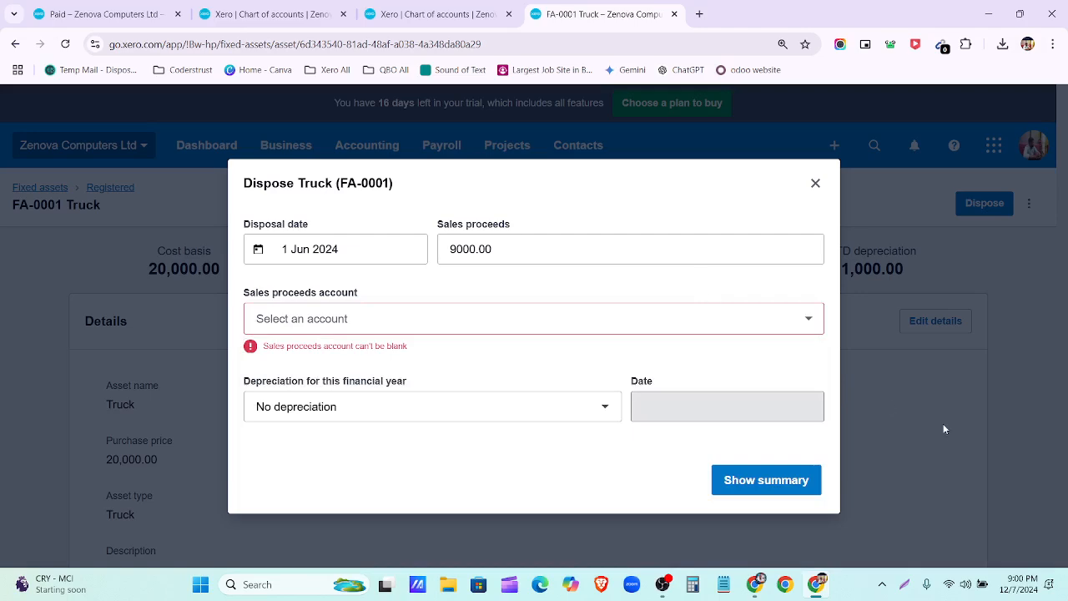
{"action": "key", "text": "ctrl+plus"}
{"action": "key", "text": "ctrl+plus"}
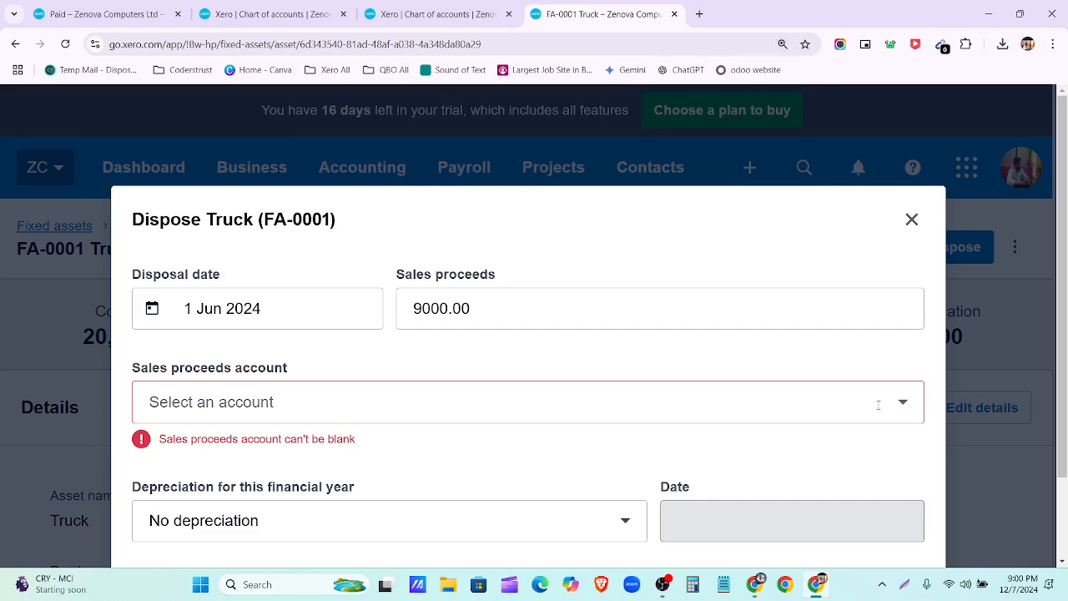
{"action": "key", "text": "ctrl+plus"}
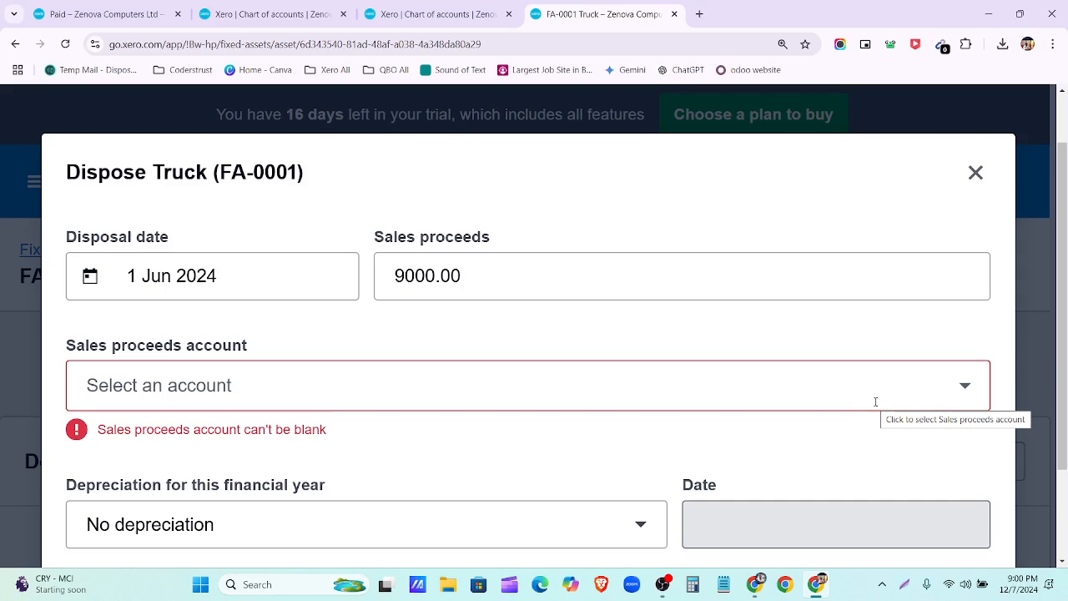
{"action": "key", "text": "ctrl+minus"}
{"action": "key", "text": "ctrl+minus"}
{"action": "key", "text": "ctrl+minus"}
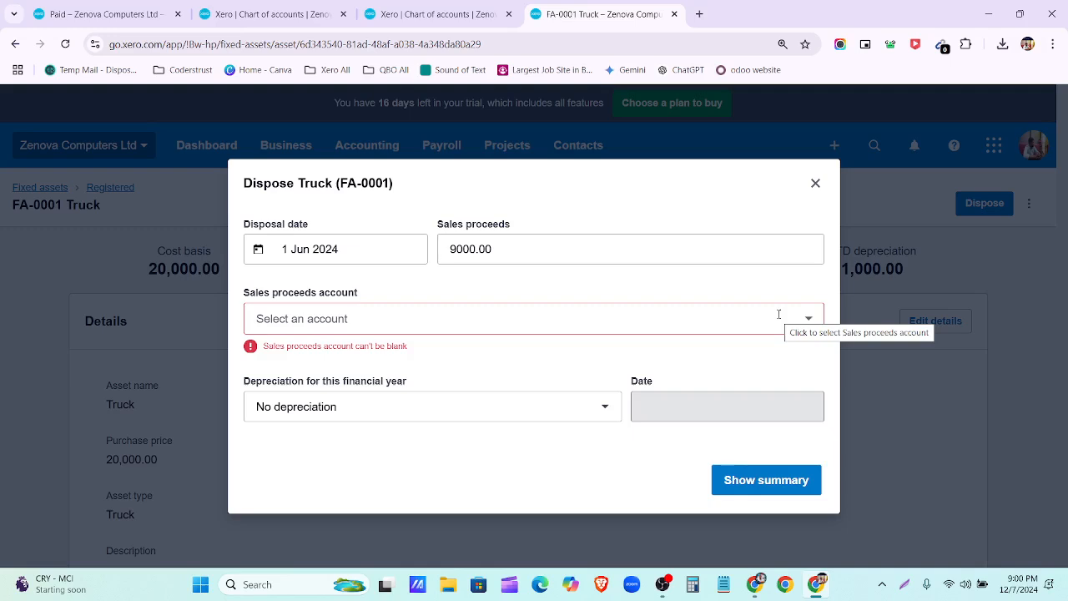
Step: Book proceeds to account 470 and choose 'All depreciation up to and including' for this year
{"action": "left_click", "coordinate": [576, 318]}
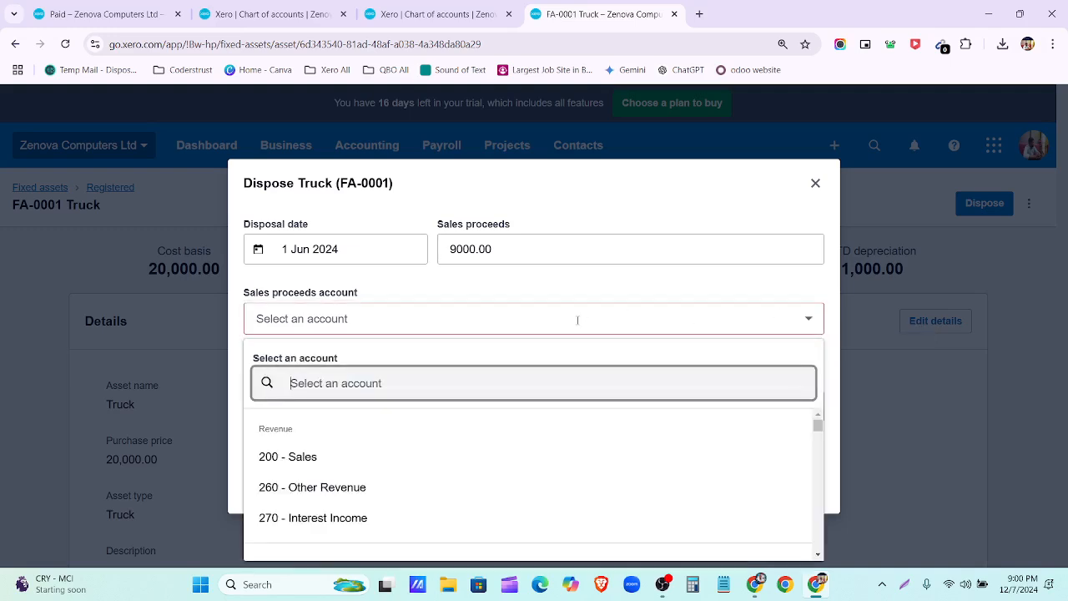
{"action": "type", "text": "loss"}
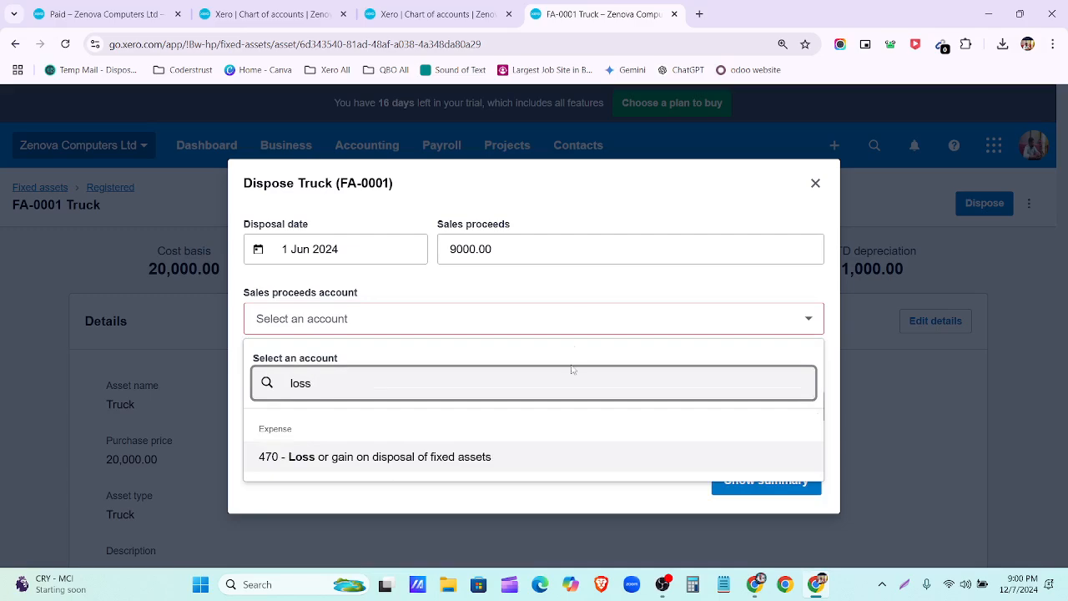
{"action": "left_click", "coordinate": [555, 466]}
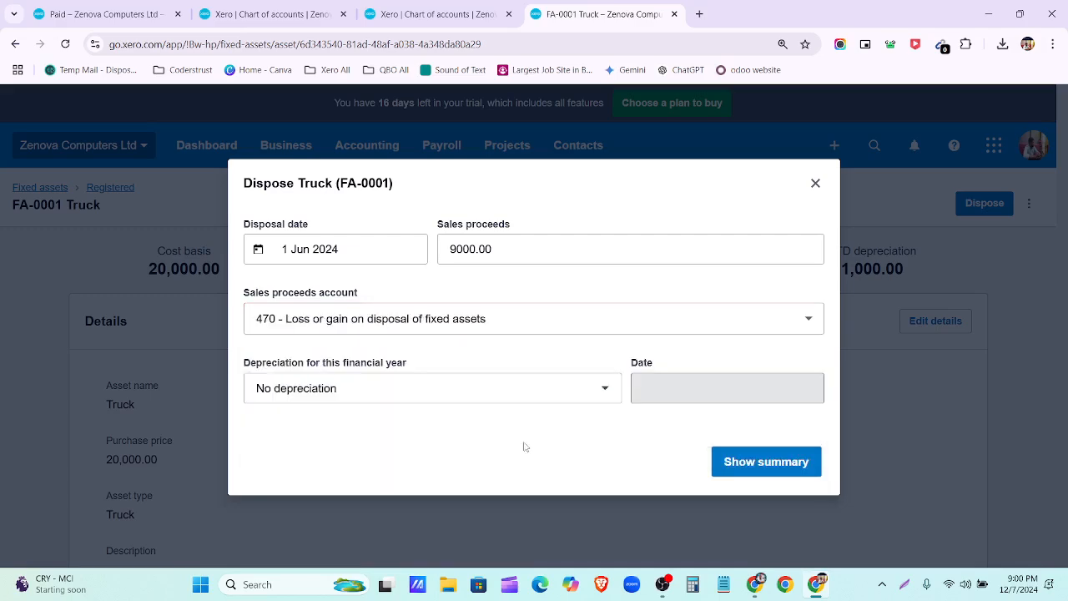
{"action": "left_click", "coordinate": [409, 390]}
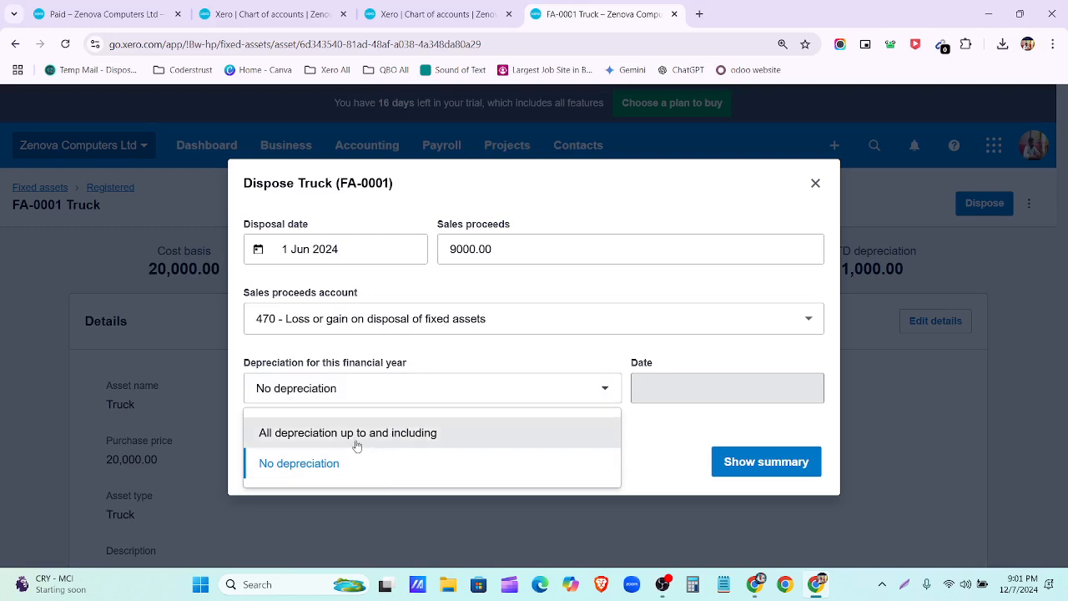
{"action": "left_click", "coordinate": [295, 446]}
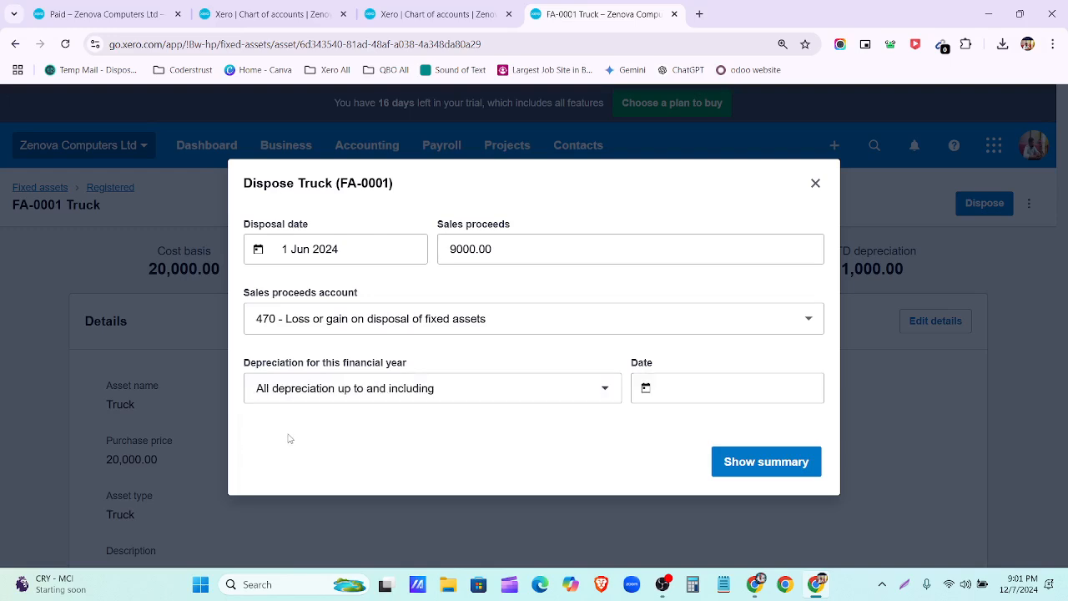
{"action": "left_click", "coordinate": [458, 396]}
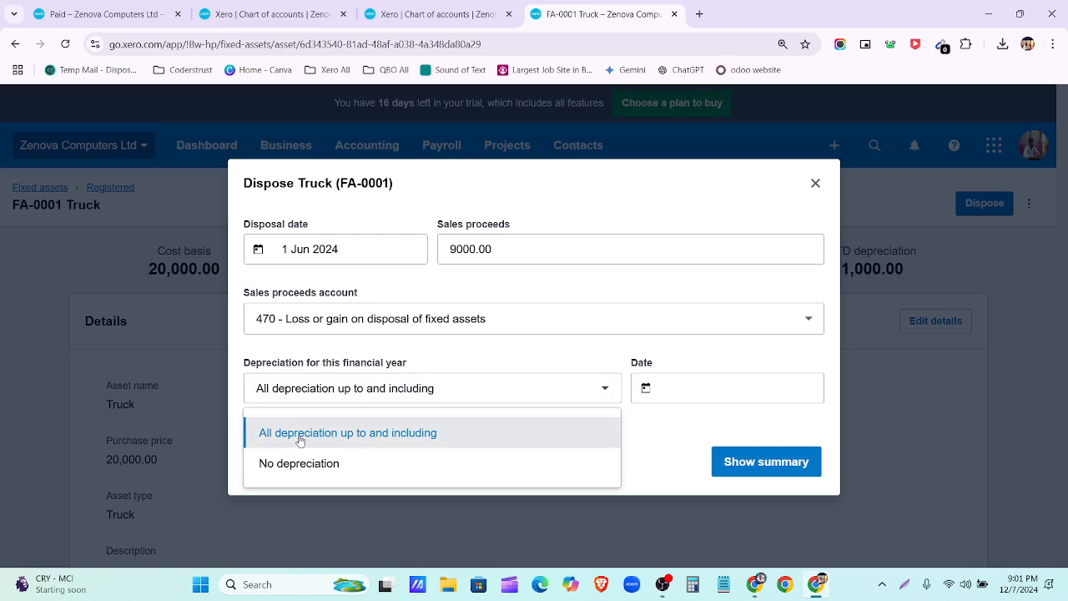
{"action": "left_click", "coordinate": [499, 350]}
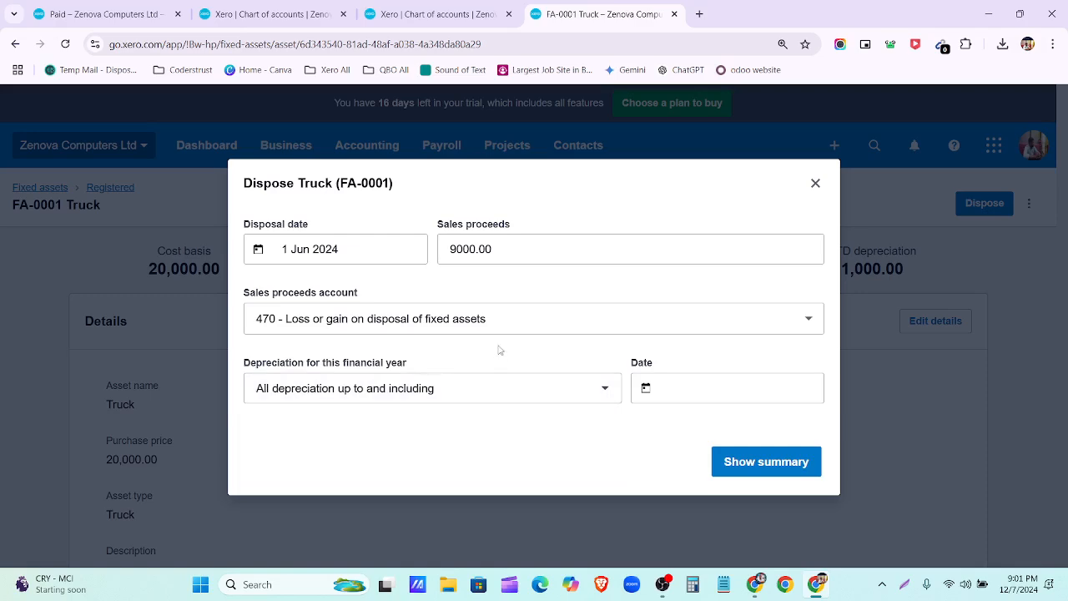
Step: Set the depreciation end date to 31 May 2024 and request the disposal summary
{"action": "left_click", "coordinate": [672, 388]}
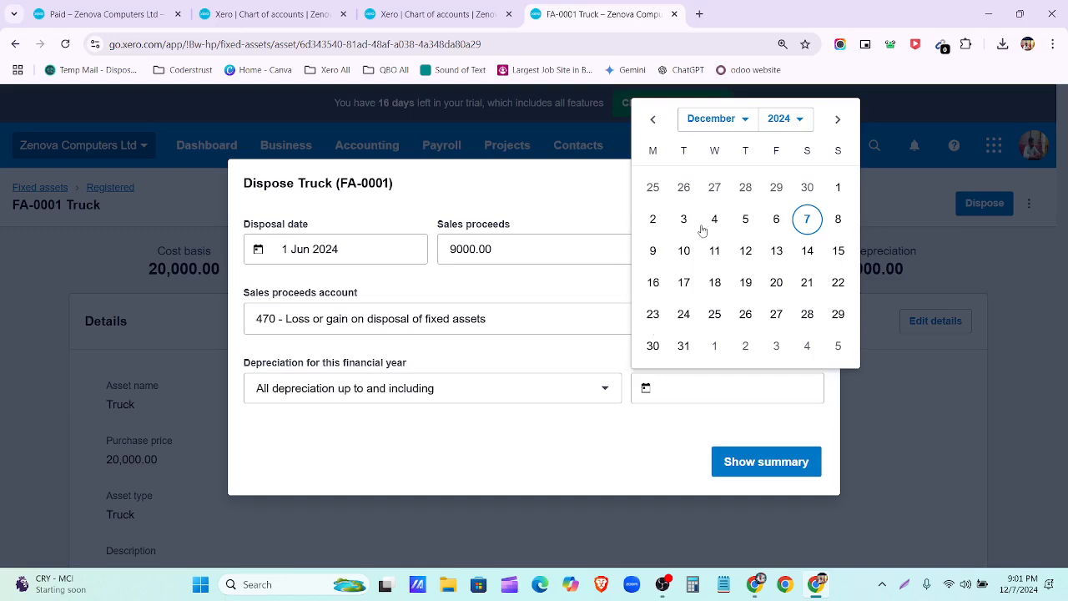
{"action": "left_click", "coordinate": [737, 121]}
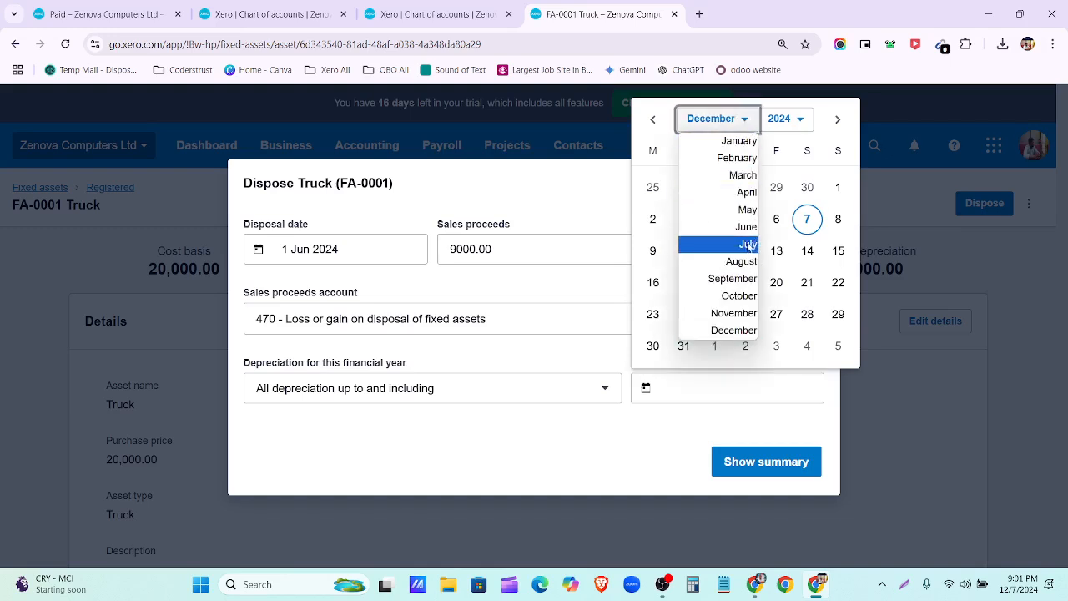
{"action": "left_click", "coordinate": [747, 209]}
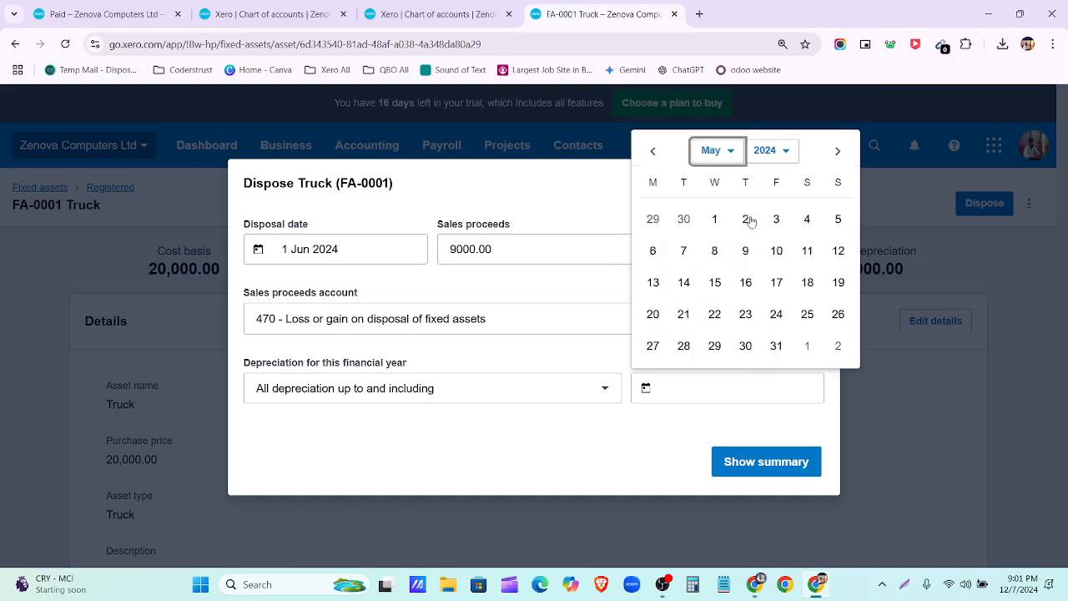
{"action": "left_click", "coordinate": [776, 346]}
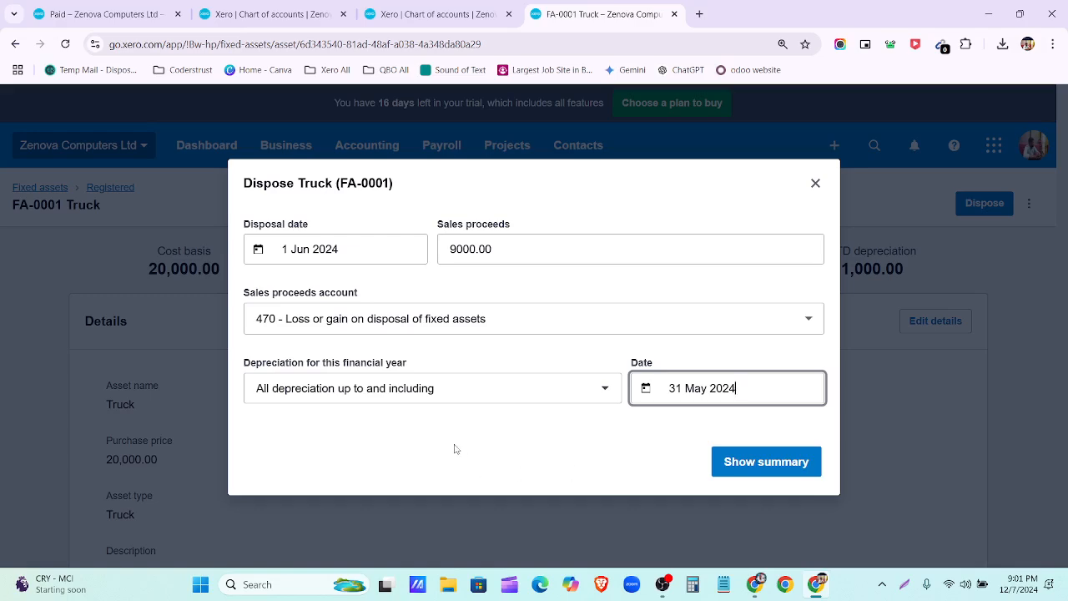
{"action": "left_click", "coordinate": [662, 584]}
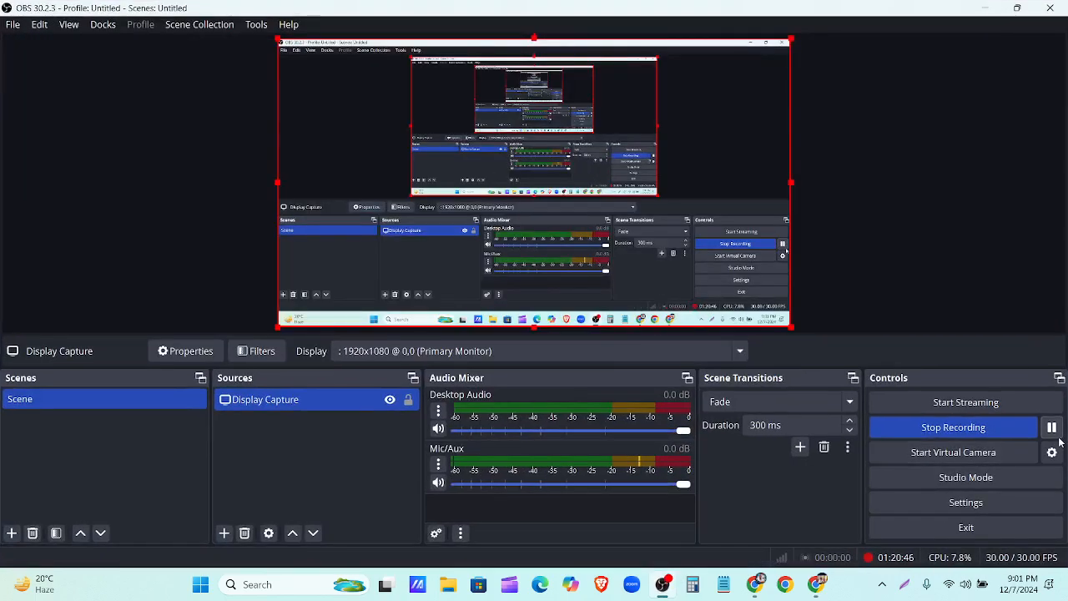
{"action": "left_click", "coordinate": [663, 584]}
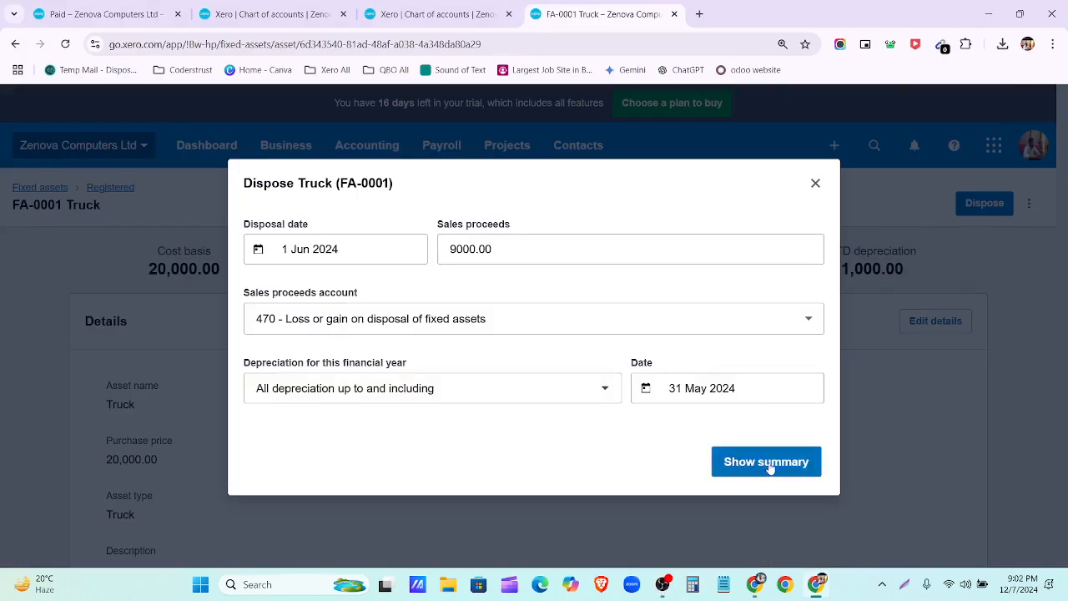
{"action": "left_click", "coordinate": [770, 466]}
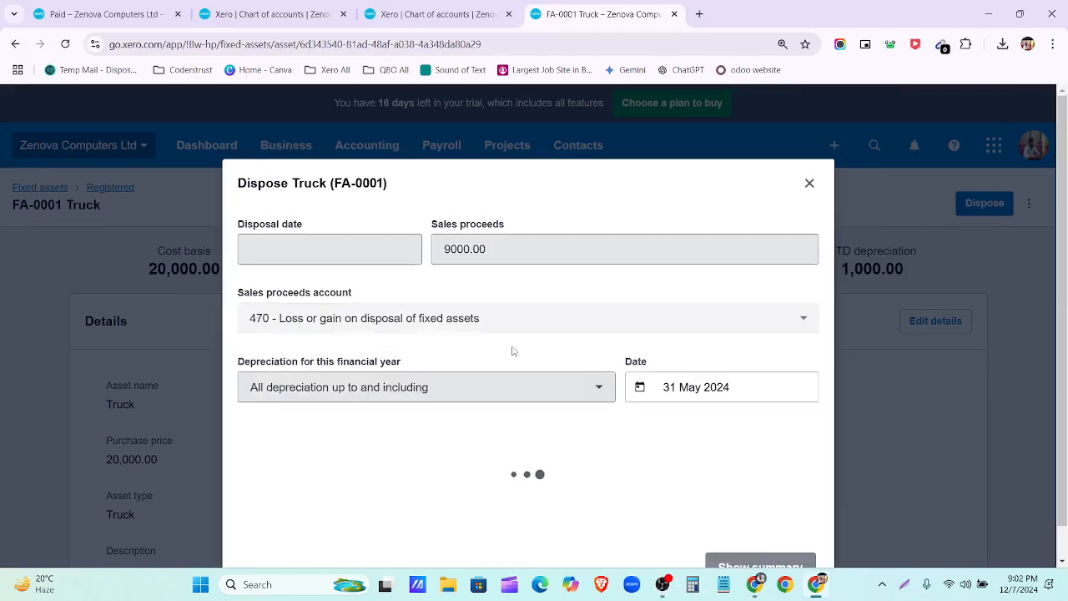
Step: Review the summary: 9,238.36 accumulated depreciation, 167.12 to post, 9,000.00 proceeds, 1,594.52 loss
{"action": "scroll", "coordinate": [546, 345], "scroll_direction": "down", "scroll_amount": 2}
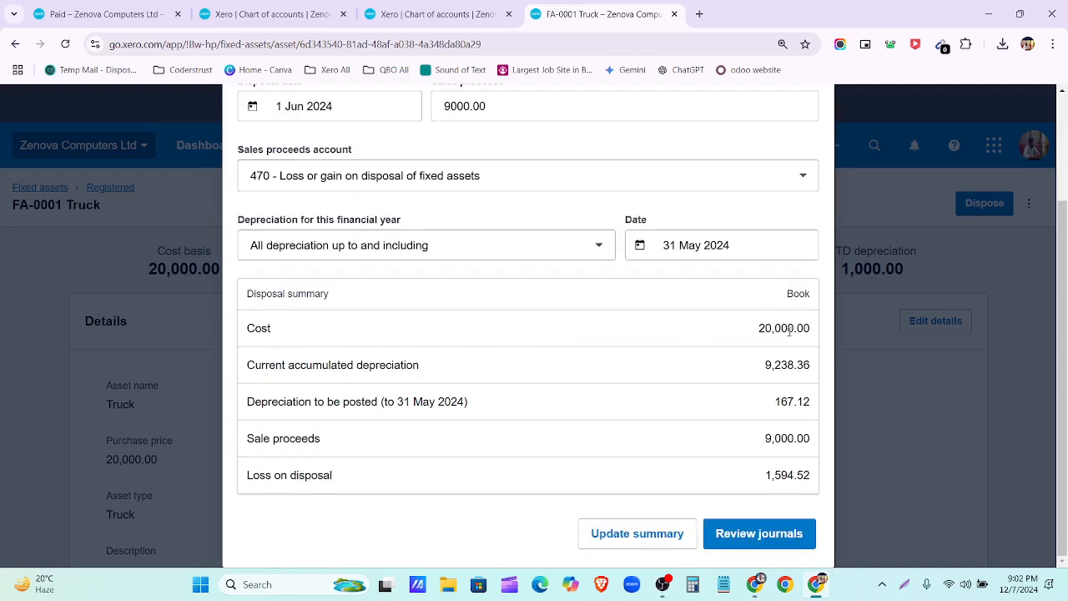
{"action": "left_click_drag", "start_coordinate": [739, 336], "coordinate": [801, 488]}
{"action": "left_click", "coordinate": [789, 361]}
{"action": "left_click_drag", "start_coordinate": [754, 363], "coordinate": [816, 369]}
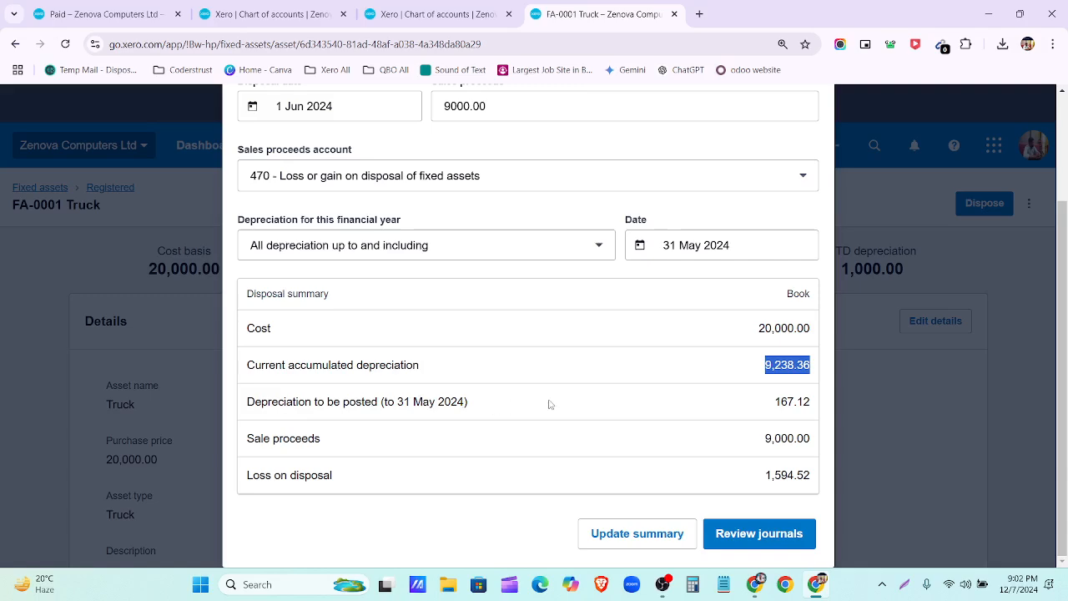
{"action": "scroll", "coordinate": [550, 405], "scroll_direction": "up", "scroll_amount": 1}
{"action": "scroll", "coordinate": [550, 405], "scroll_direction": "up", "scroll_amount": 1}
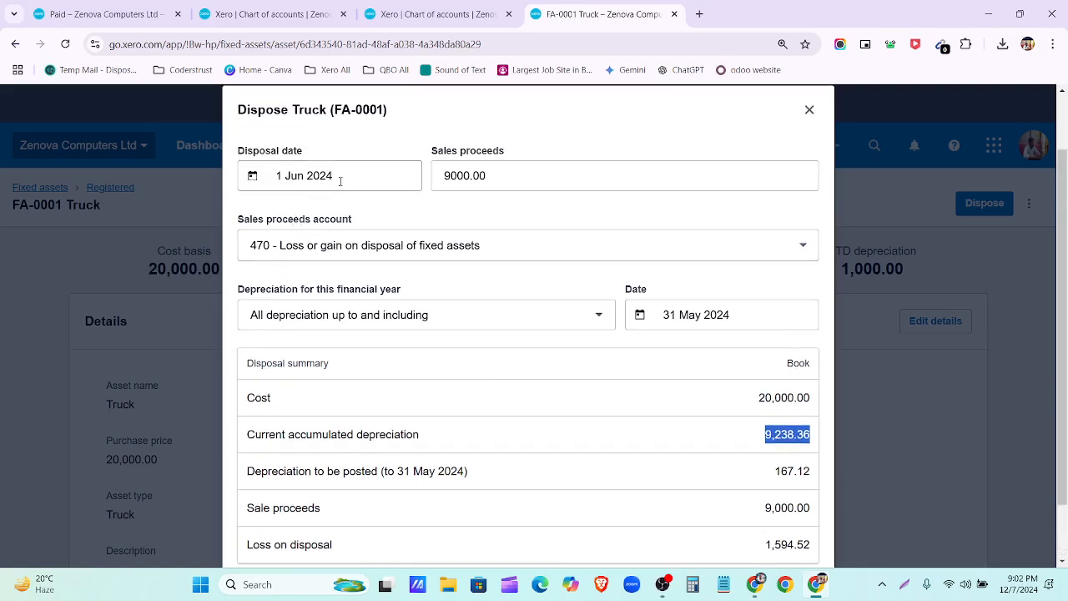
{"action": "scroll", "coordinate": [431, 405], "scroll_direction": "down", "scroll_amount": 2}
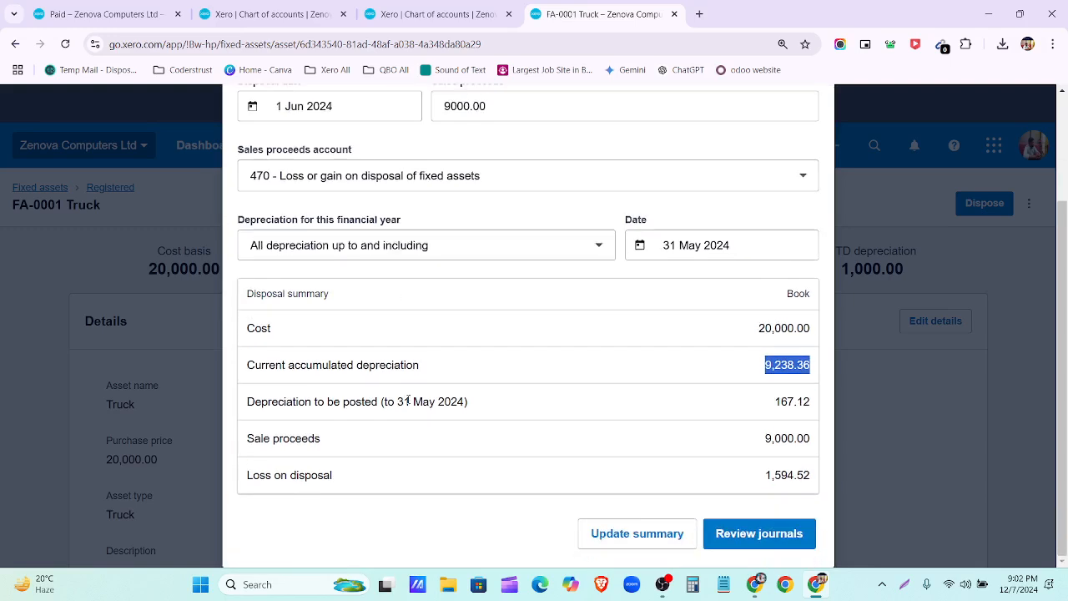
{"action": "left_click_drag", "start_coordinate": [773, 402], "coordinate": [812, 407]}
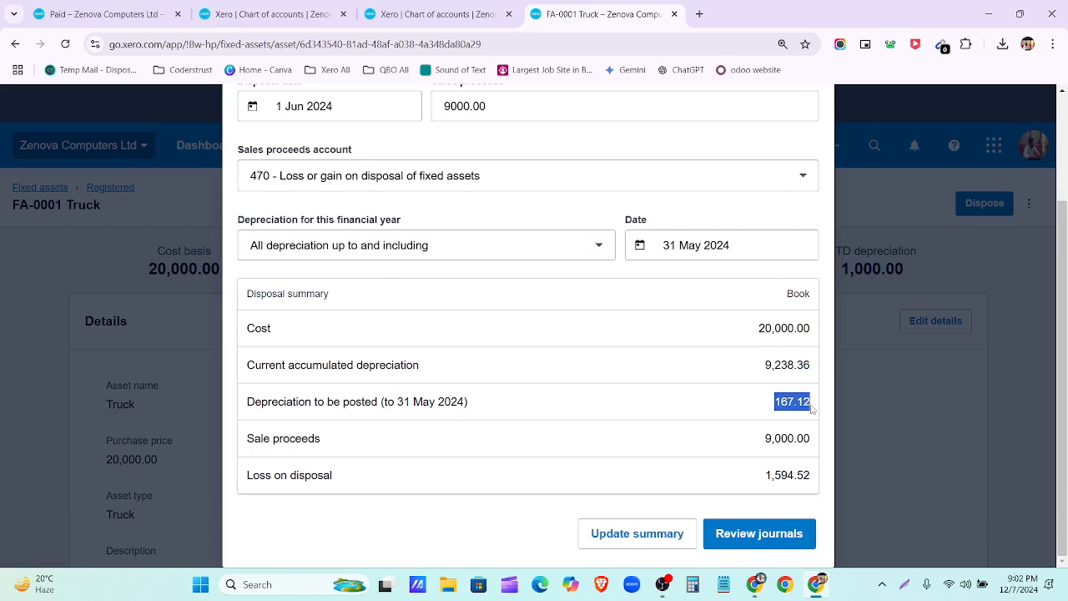
{"action": "left_click_drag", "start_coordinate": [743, 439], "coordinate": [818, 440]}
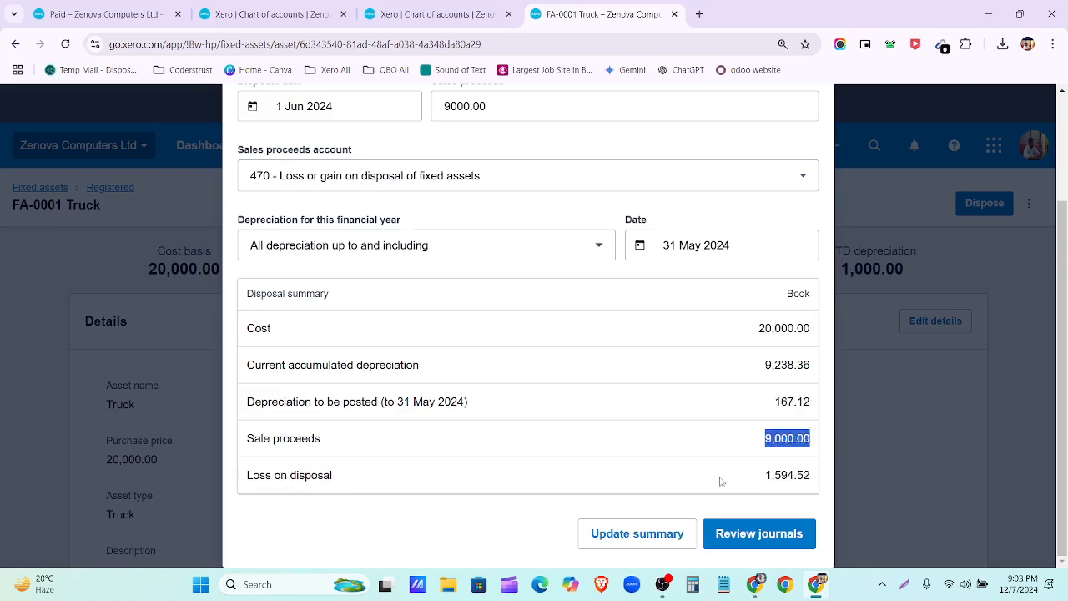
{"action": "left_click_drag", "start_coordinate": [751, 475], "coordinate": [812, 482]}
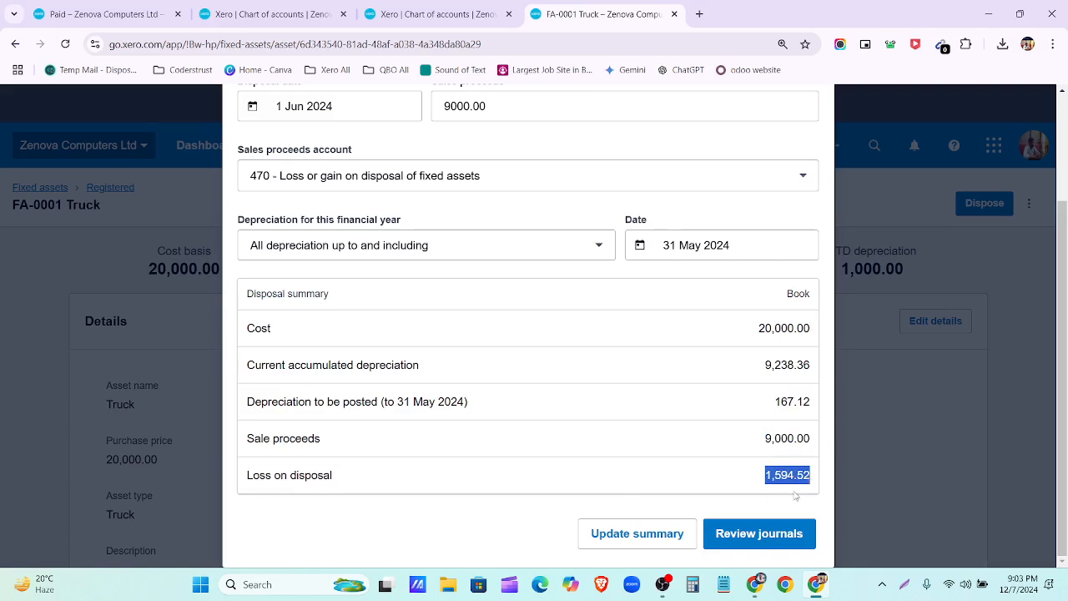
{"action": "left_click", "coordinate": [524, 511]}
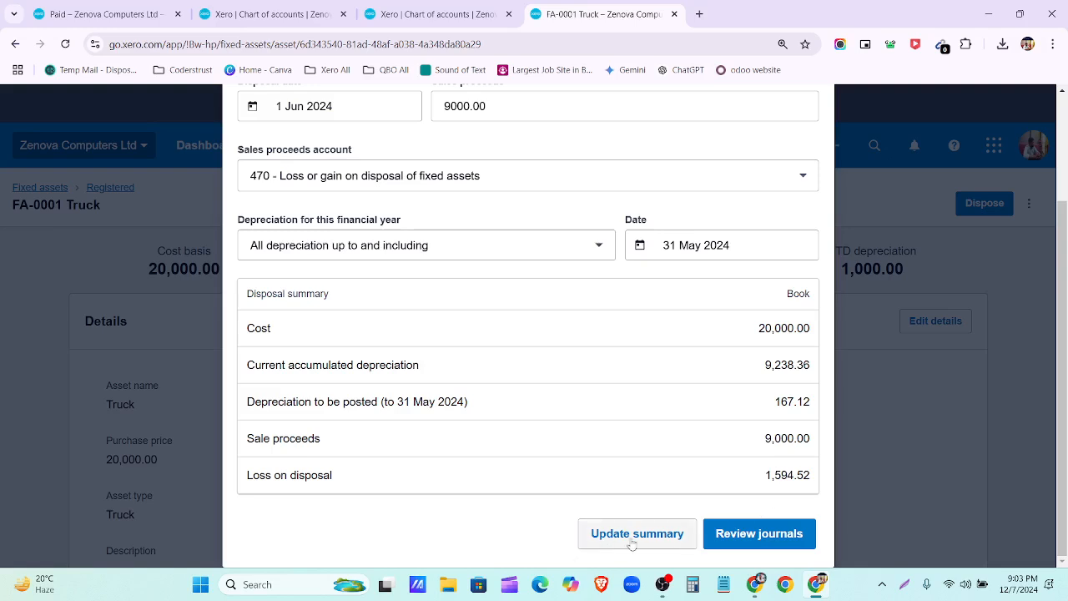
Step: Open the disposal journal and assign the loss on disposal line to account 470
{"action": "left_click", "coordinate": [759, 541]}
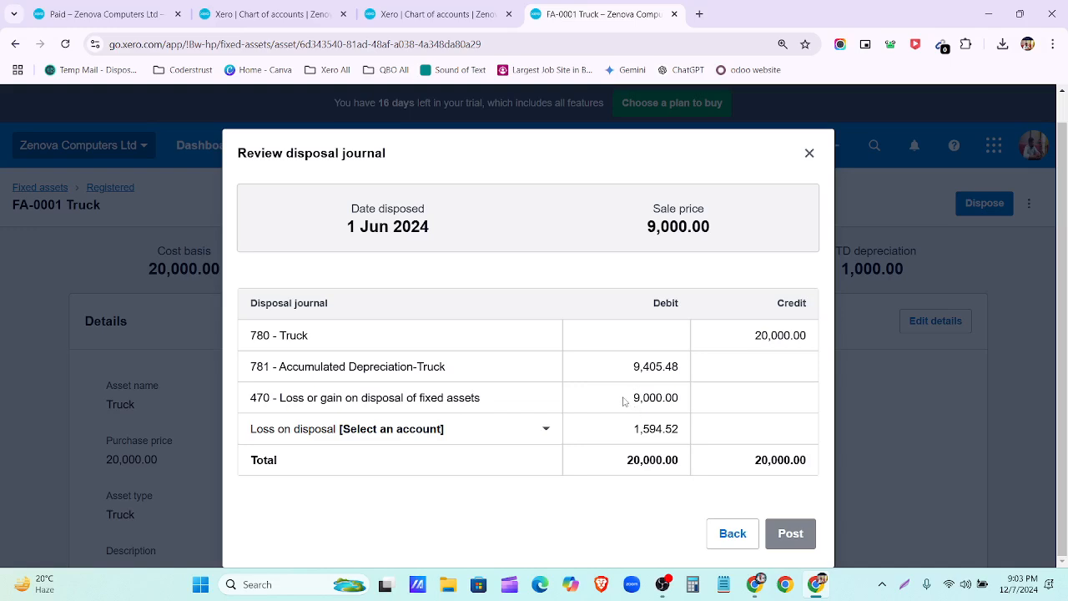
{"action": "left_click_drag", "start_coordinate": [631, 398], "coordinate": [681, 401]}
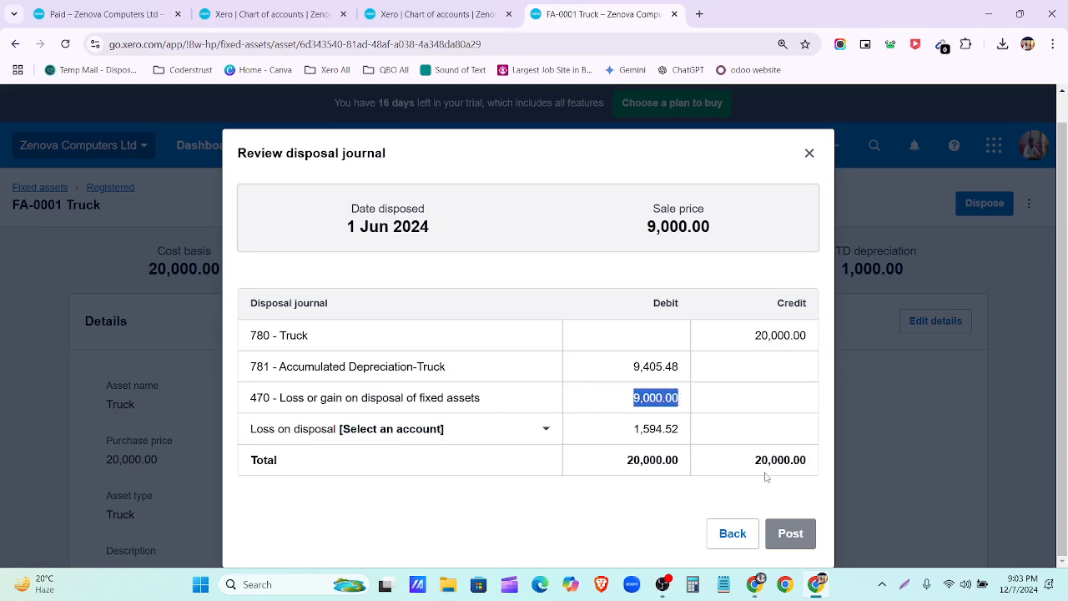
{"action": "left_click", "coordinate": [764, 411]}
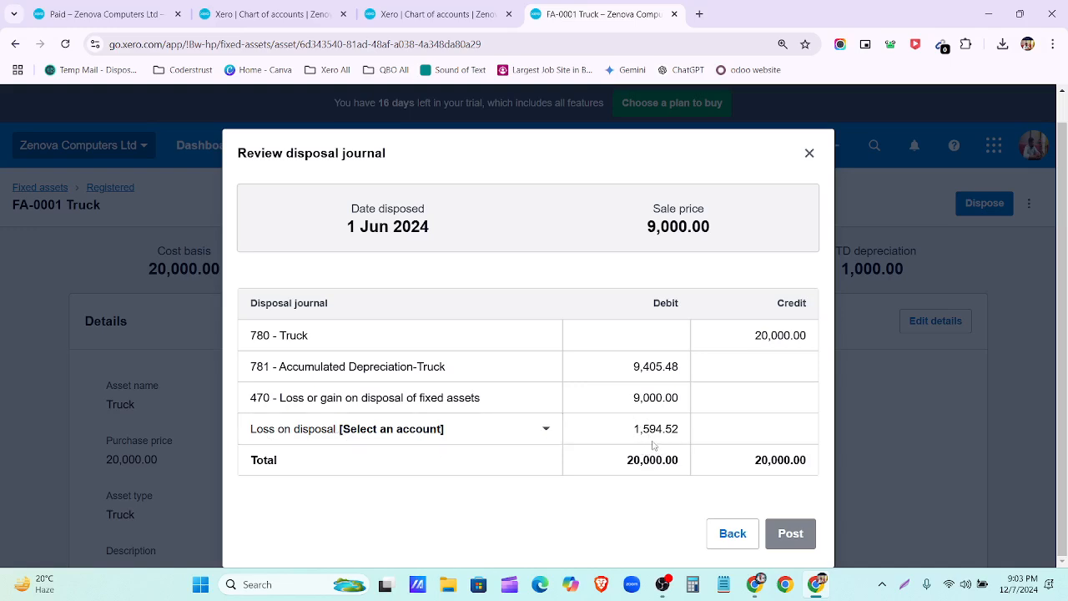
{"action": "left_click", "coordinate": [463, 432]}
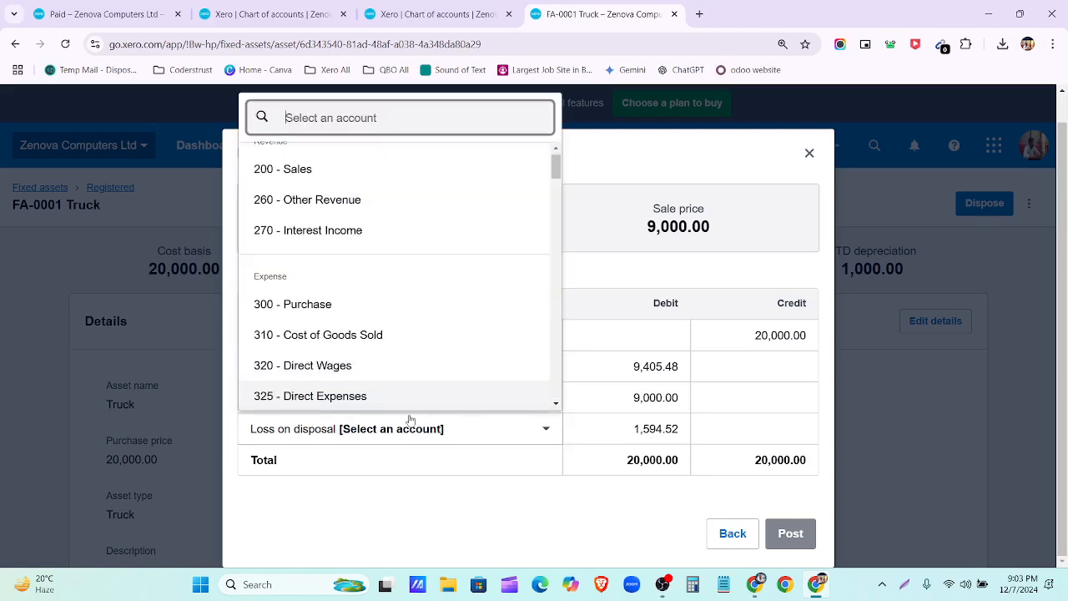
{"action": "type", "text": "loss"}
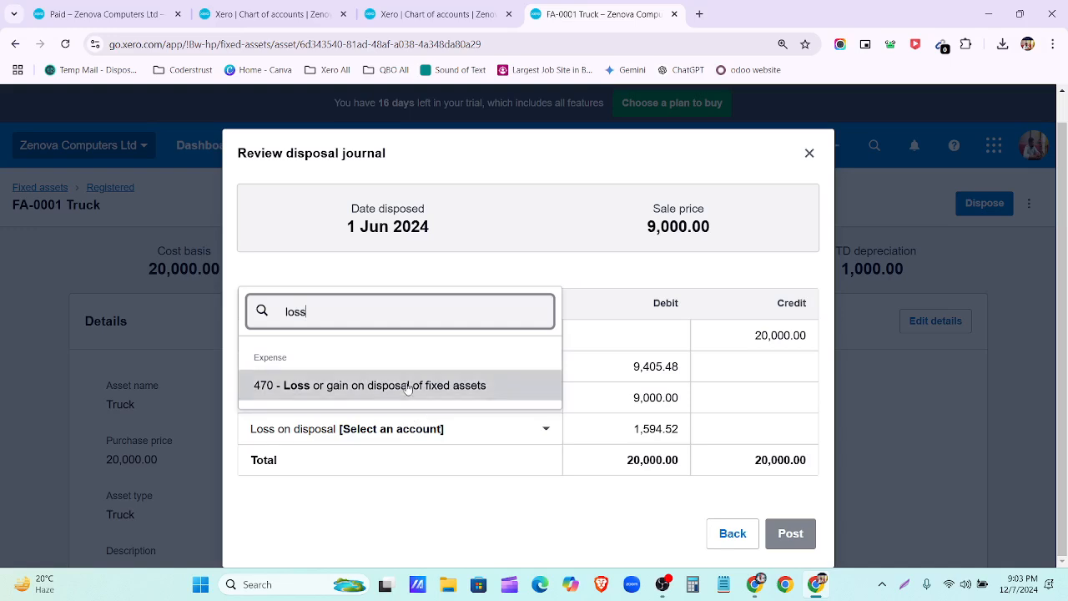
{"action": "left_click", "coordinate": [408, 385]}
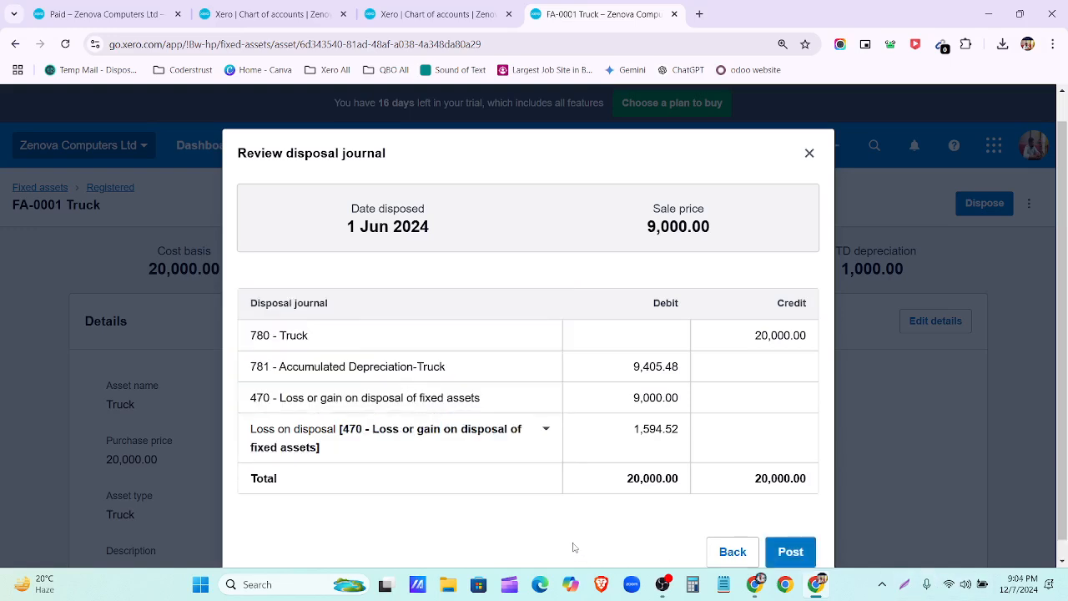
{"action": "key", "text": "super+shift+s"}
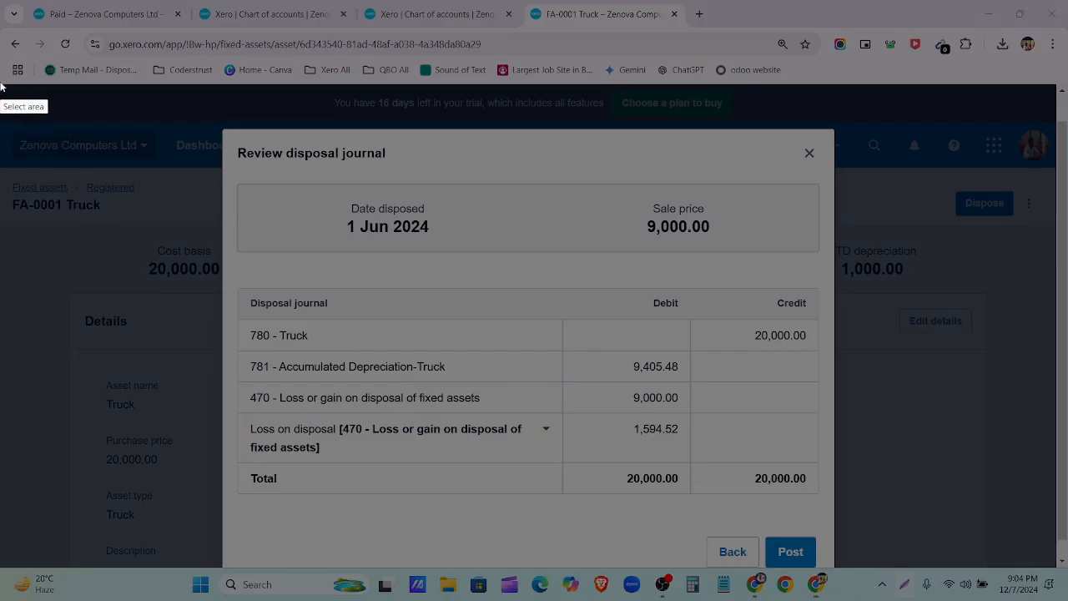
{"action": "left_click_drag", "start_coordinate": [1, 81], "coordinate": [1067, 567]}
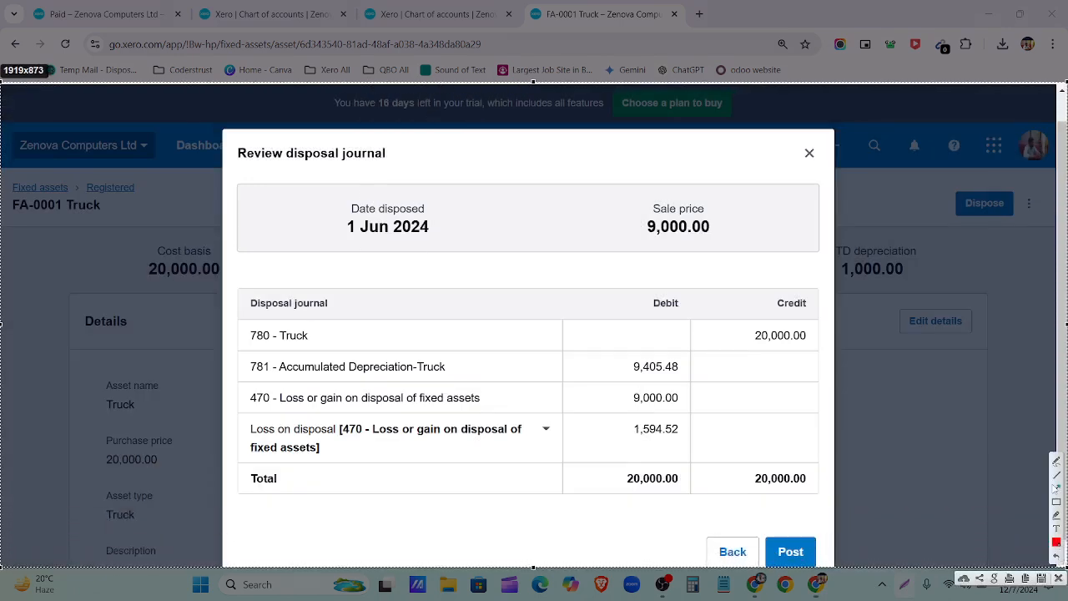
{"action": "left_click_drag", "start_coordinate": [932, 280], "coordinate": [812, 332]}
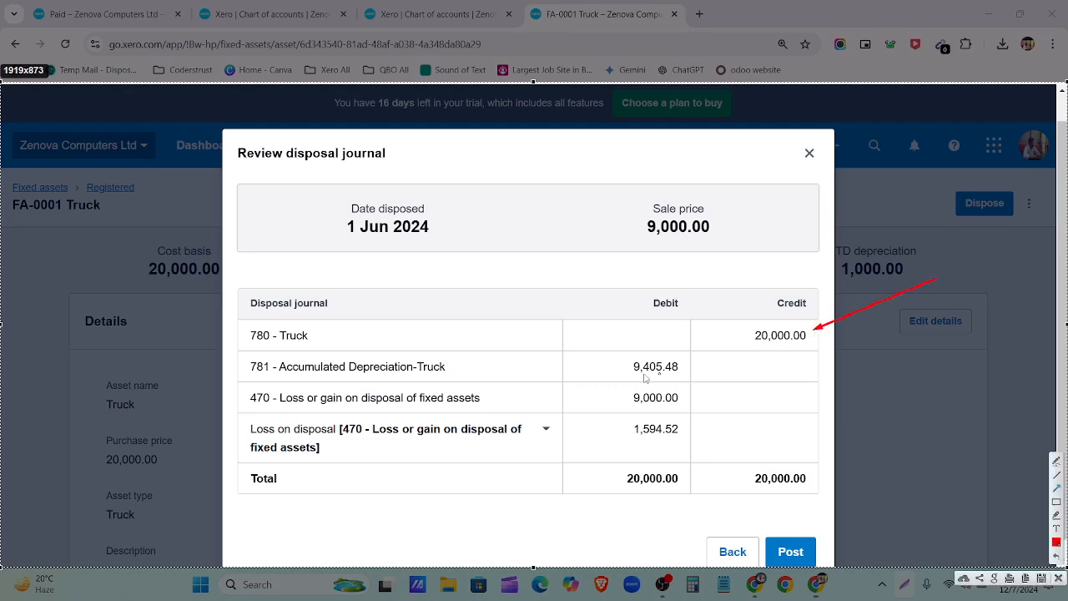
{"action": "left_click_drag", "start_coordinate": [839, 368], "coordinate": [689, 367]}
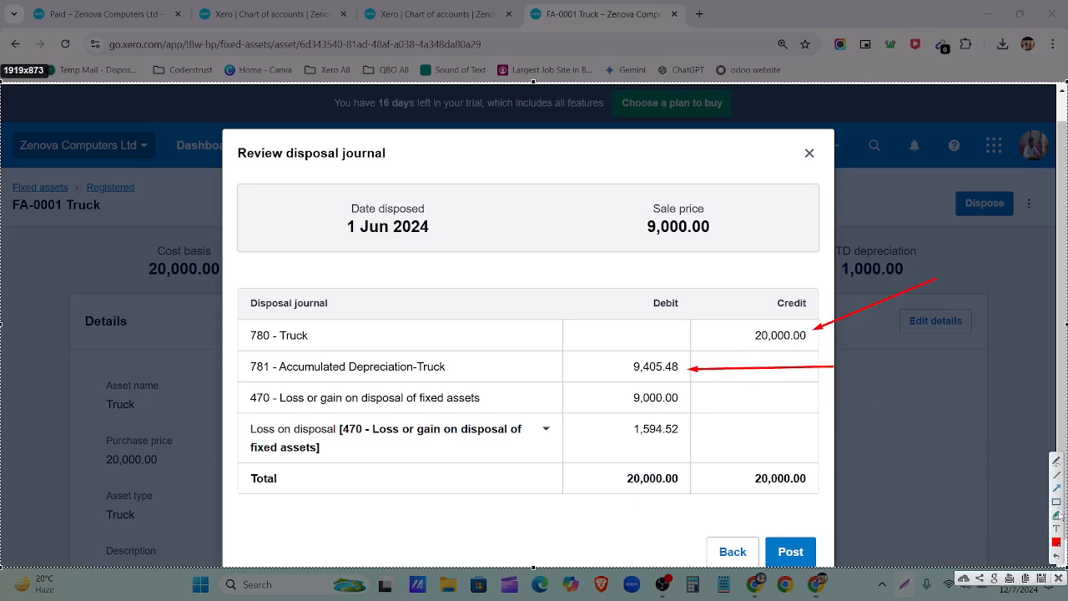
{"action": "left_click", "coordinate": [698, 400]}
{"action": "type", "text": "Slaes A"}
{"action": "key", "text": "ctrl+a"}
{"action": "left_click", "coordinate": [737, 402]}
{"action": "type", "text": "mount"}
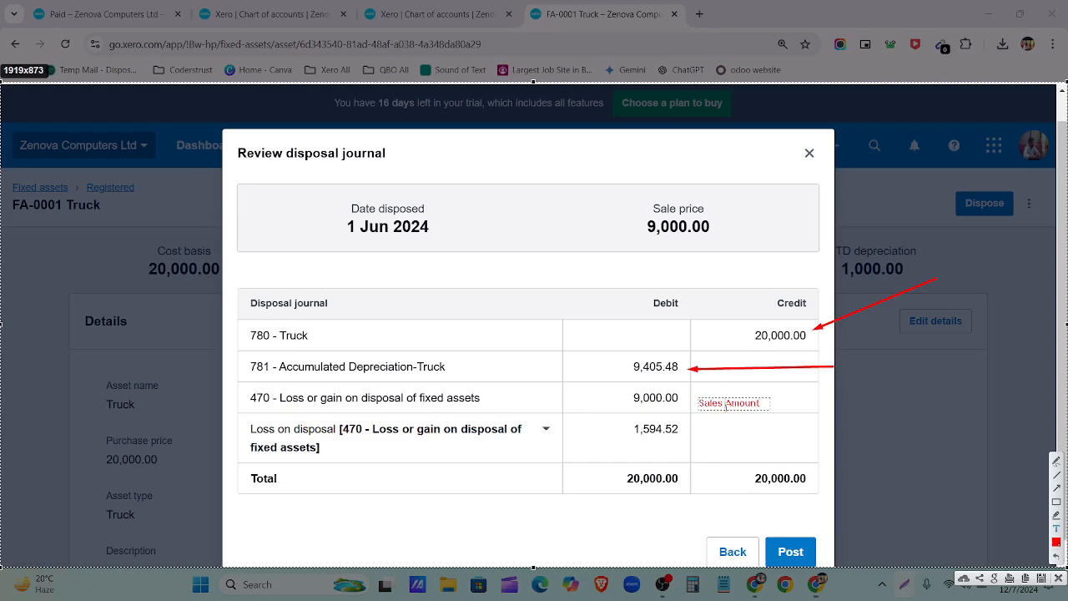
{"action": "left_click_drag", "start_coordinate": [761, 404], "coordinate": [697, 405]}
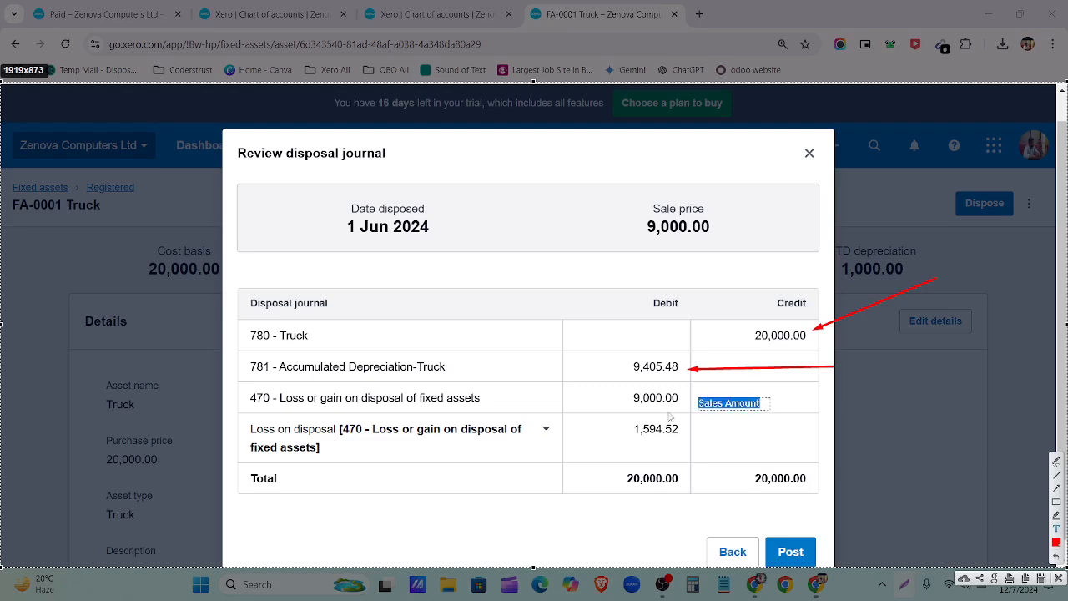
{"action": "scroll", "coordinate": [670, 416], "scroll_direction": "up", "scroll_amount": 4}
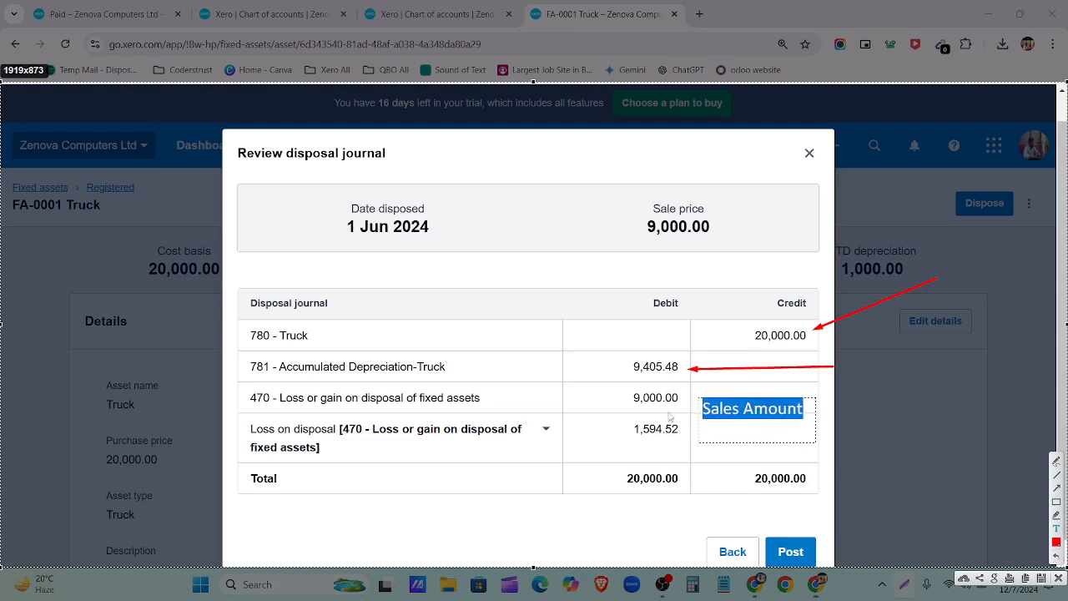
{"action": "left_click", "coordinate": [732, 398]}
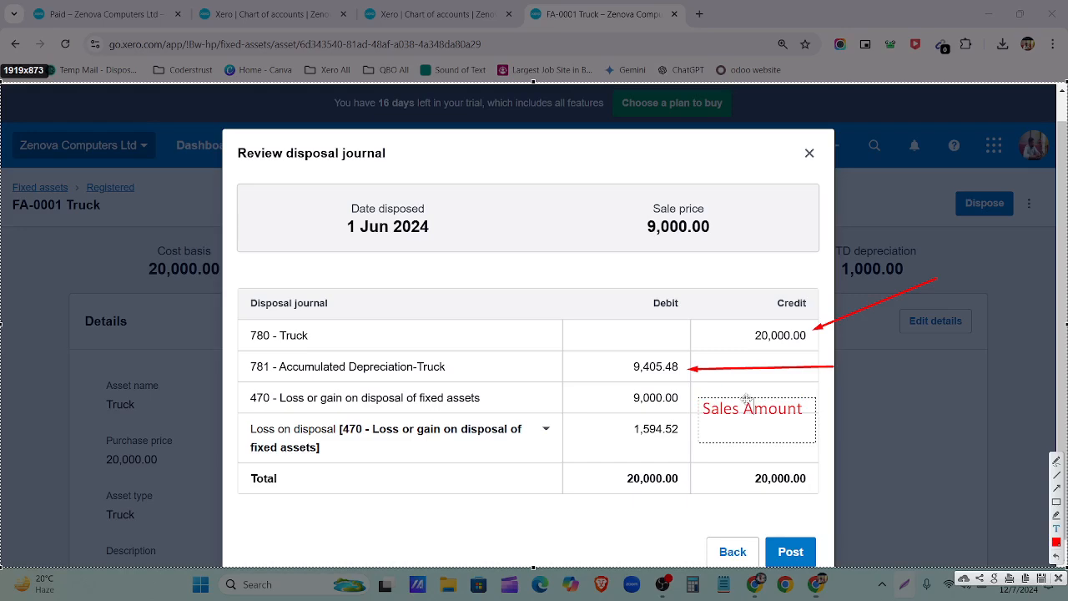
{"action": "left_click_drag", "start_coordinate": [747, 399], "coordinate": [746, 387]}
{"action": "left_click", "coordinate": [743, 447]}
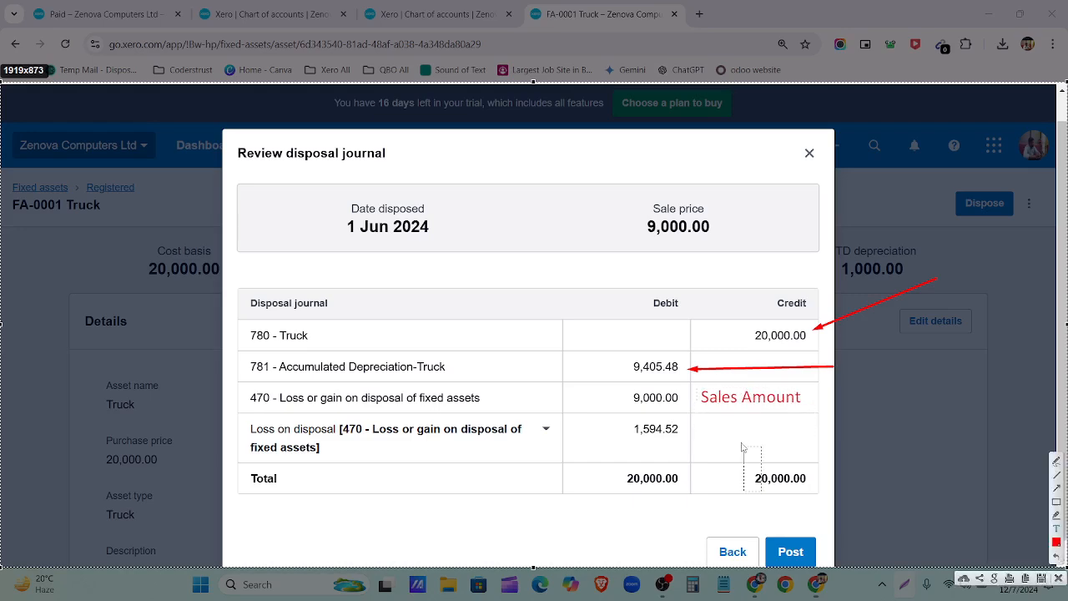
{"action": "left_click", "coordinate": [727, 430]}
{"action": "type", "text": "Actua"}
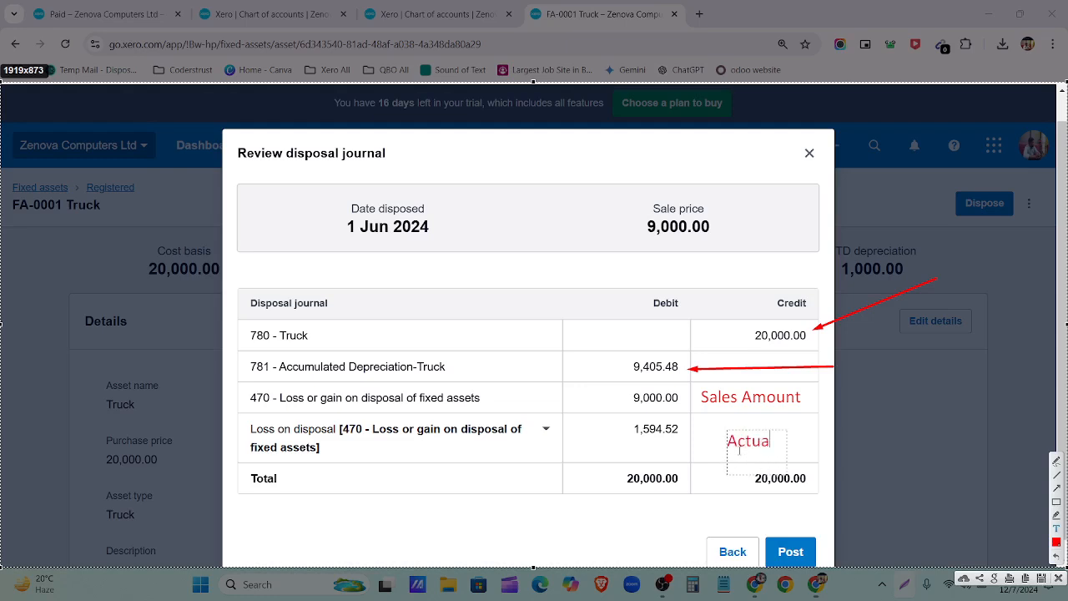
{"action": "type", "text": "l Loss"}
{"action": "left_click_drag", "start_coordinate": [779, 431], "coordinate": [757, 420]}
{"action": "left_click", "coordinate": [874, 499]}
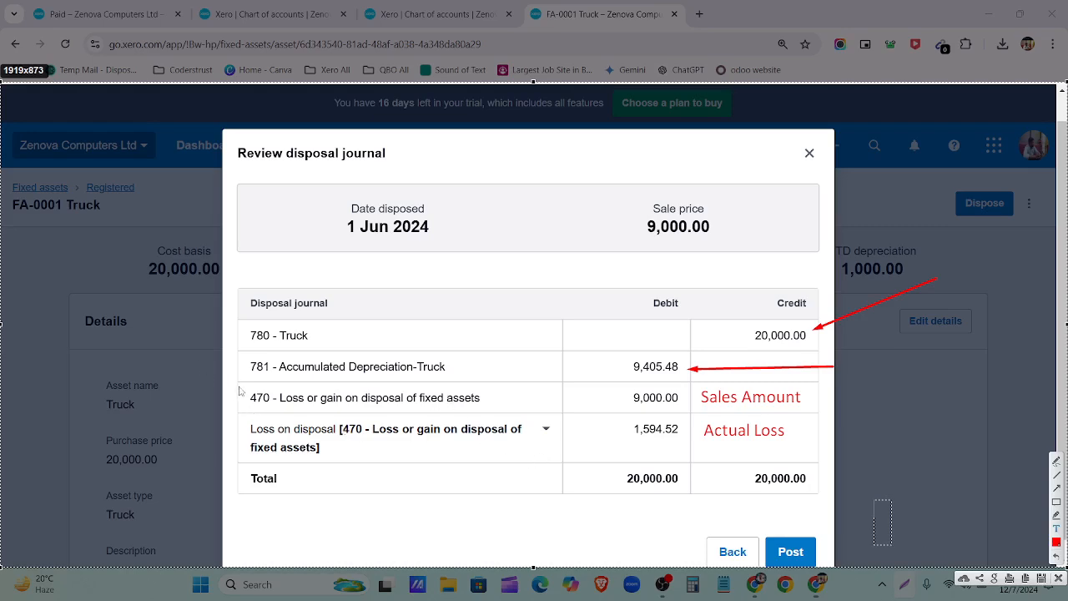
Step: Post the Truck disposal journal and confirm FA-0001 appears under Sold/disposed
{"action": "left_click", "coordinate": [1058, 578]}
{"action": "scroll", "coordinate": [775, 525], "scroll_direction": "down", "scroll_amount": 1}
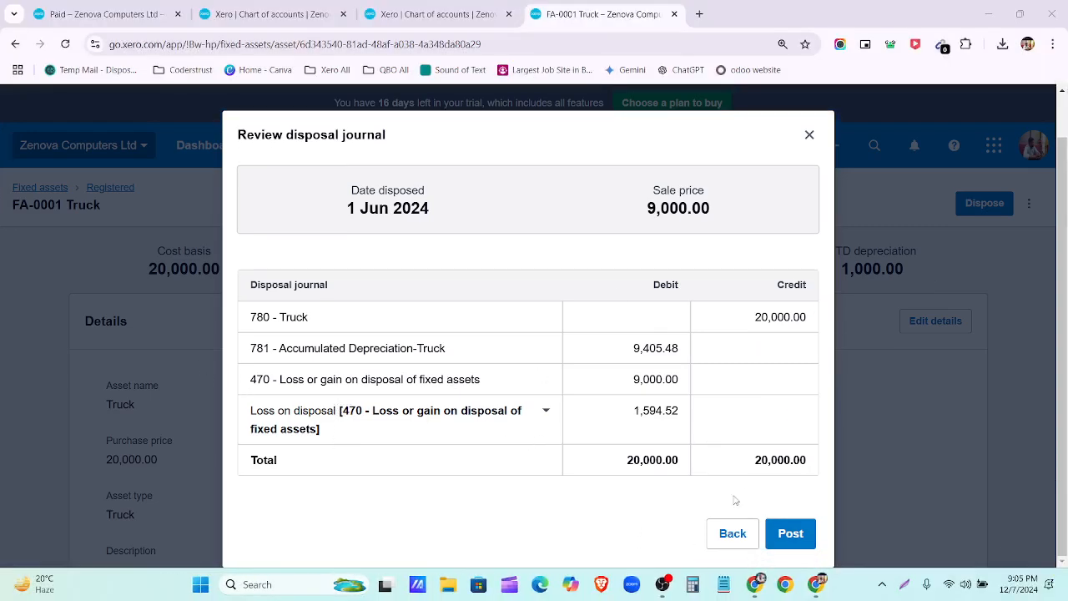
{"action": "left_click", "coordinate": [807, 539]}
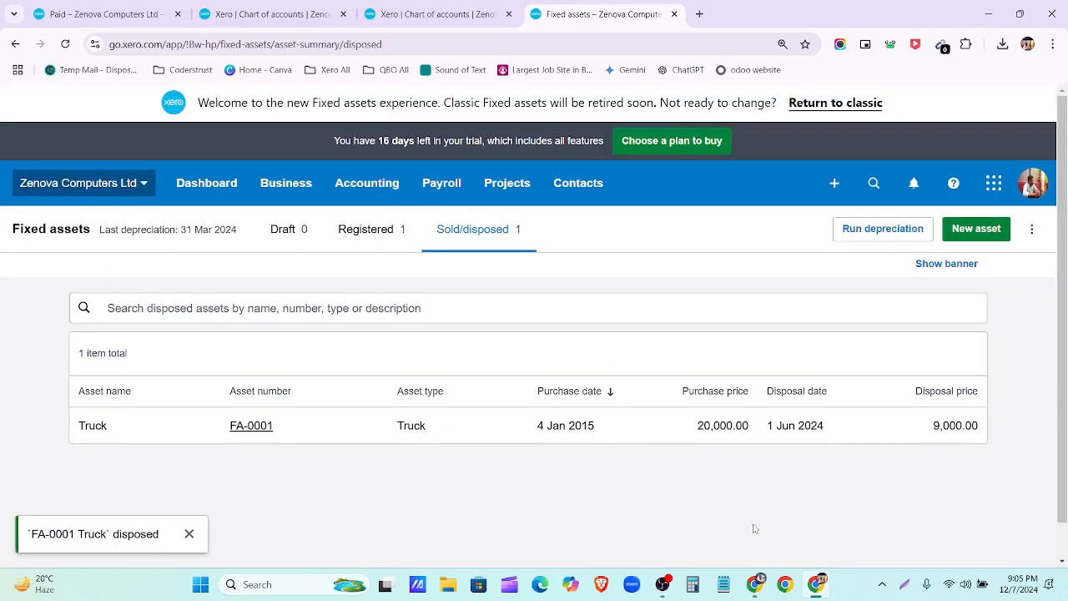
{"action": "left_click", "coordinate": [191, 534]}
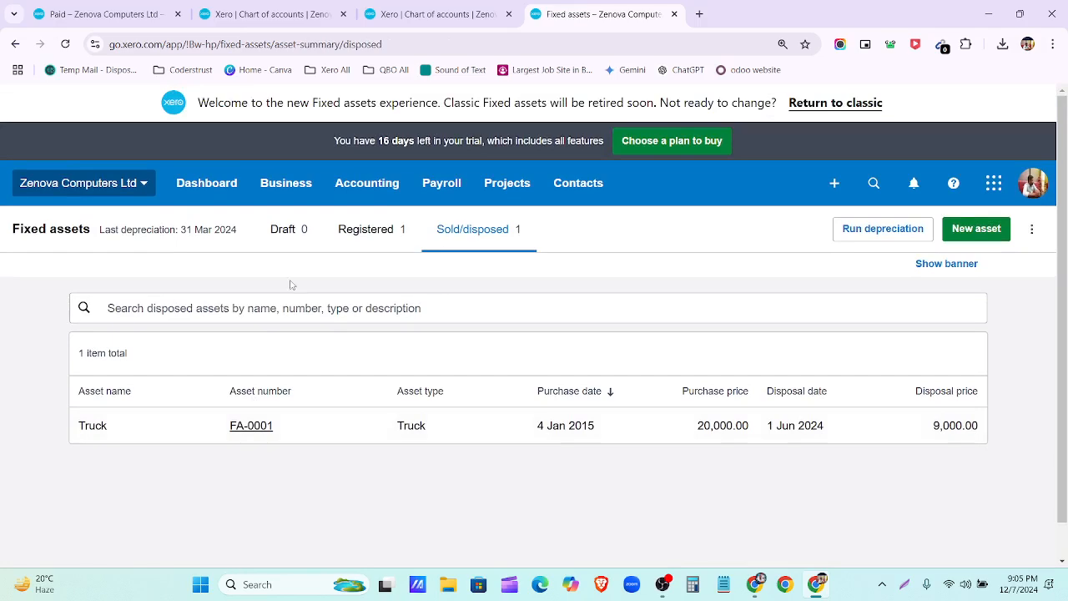
{"action": "left_click", "coordinate": [360, 228]}
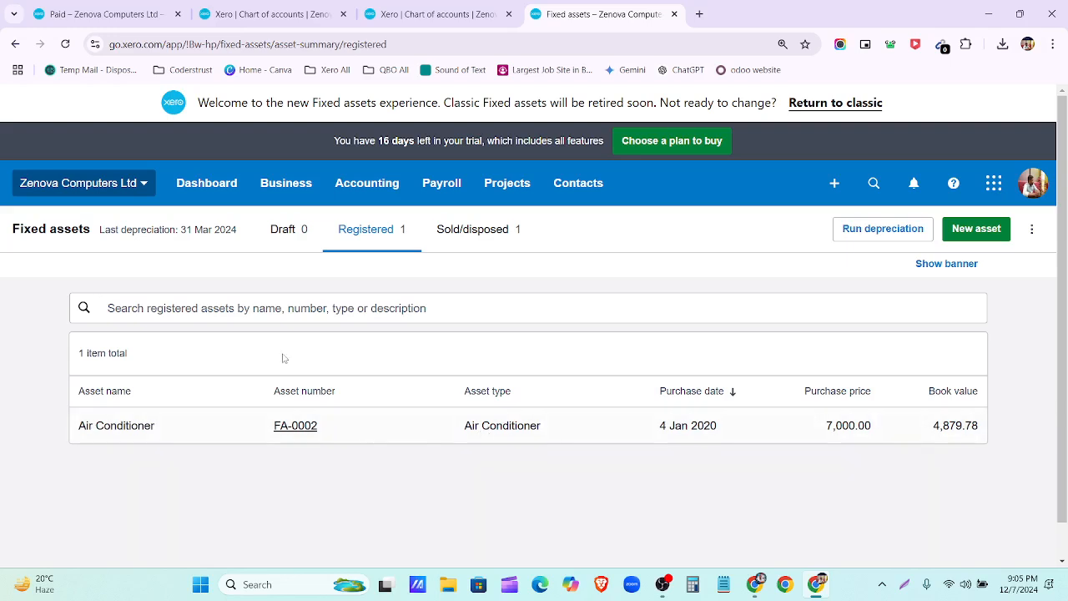
{"action": "left_click", "coordinate": [488, 238]}
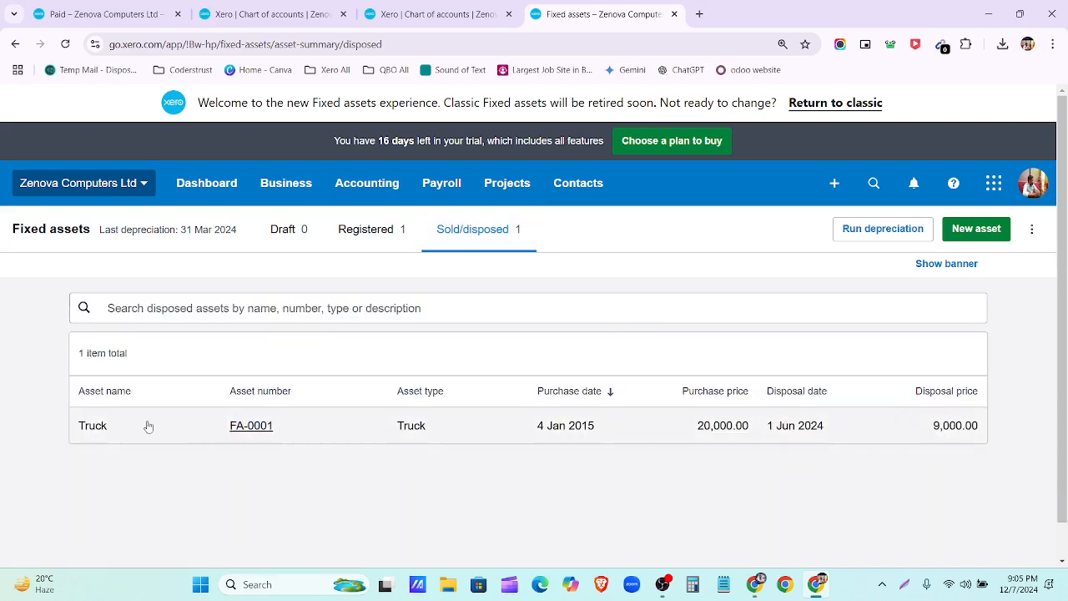
Step: Inspect the disposed Truck's record and its History and notes, then return to Fixed assets
{"action": "left_click", "coordinate": [321, 427]}
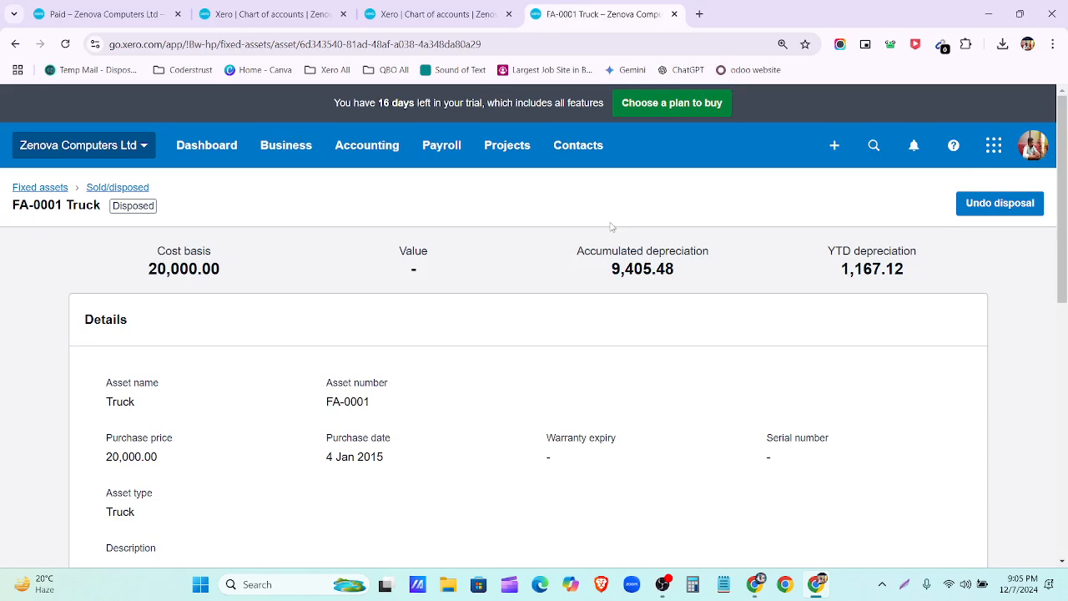
{"action": "scroll", "coordinate": [612, 226], "scroll_direction": "down", "scroll_amount": 8}
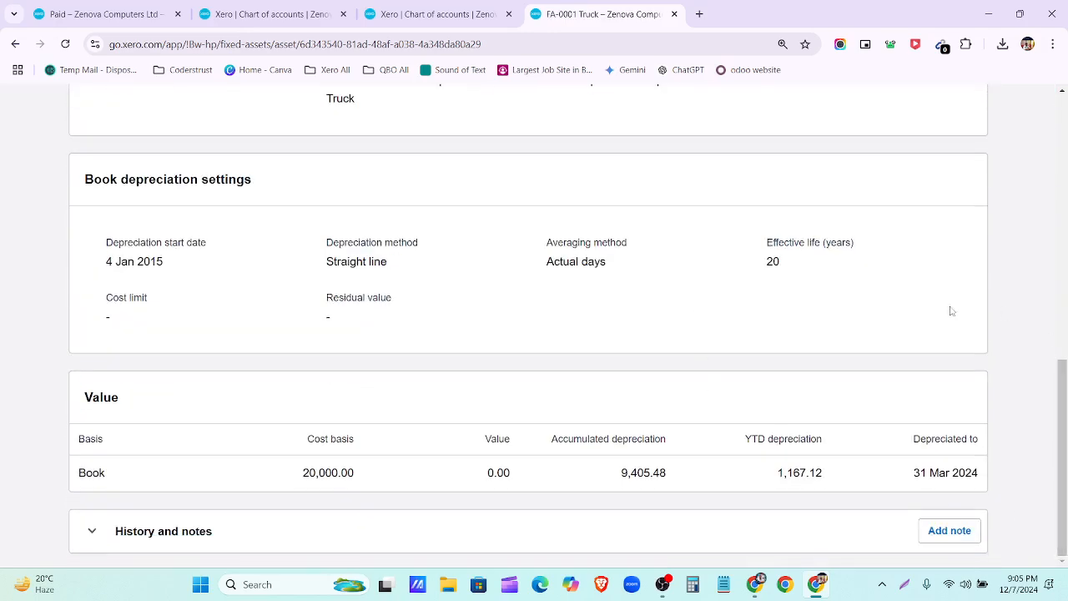
{"action": "left_click", "coordinate": [92, 534]}
{"action": "scroll", "coordinate": [244, 512], "scroll_direction": "down", "scroll_amount": 3}
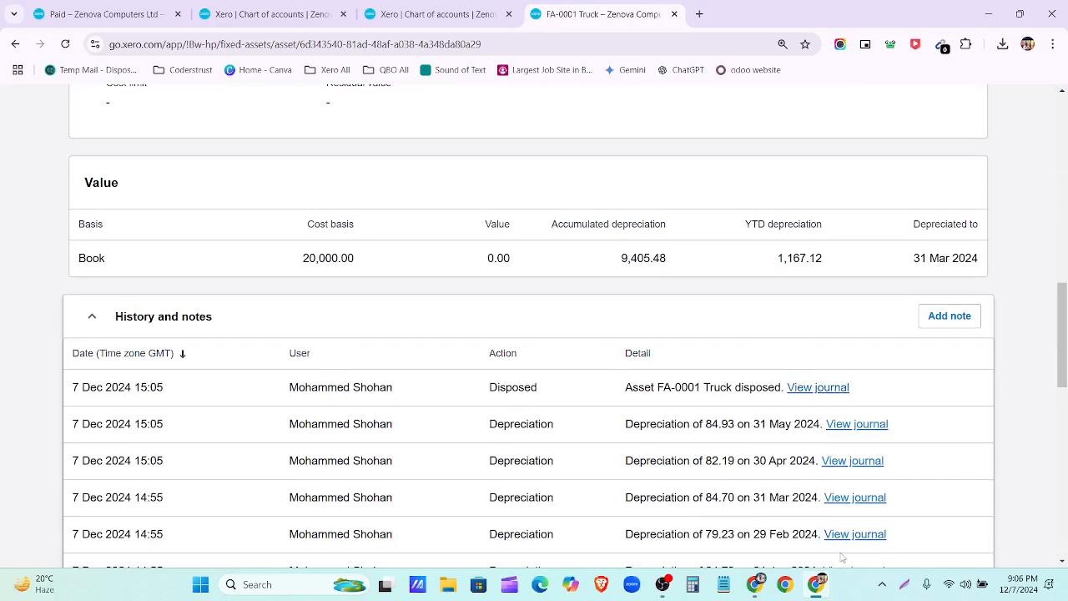
{"action": "scroll", "coordinate": [842, 558], "scroll_direction": "up", "scroll_amount": 10}
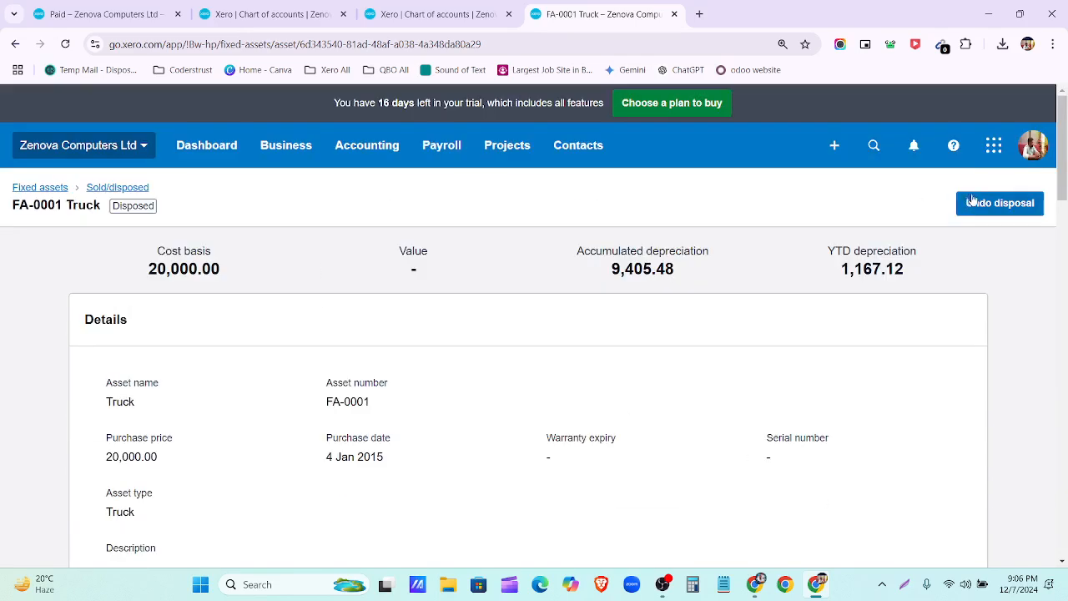
{"action": "left_click", "coordinate": [39, 187]}
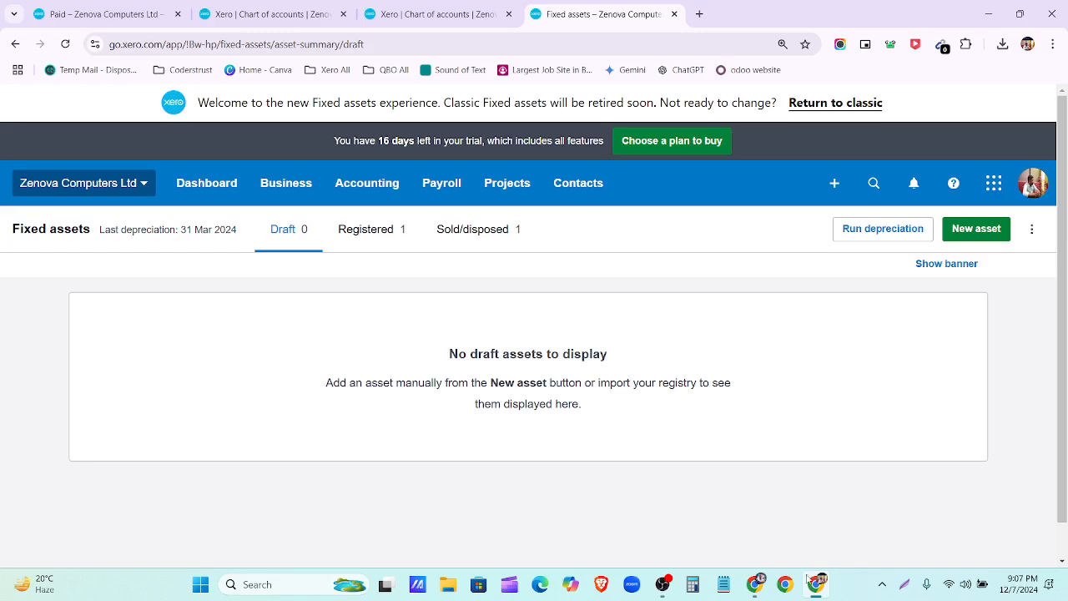
{"action": "left_click", "coordinate": [754, 584]}
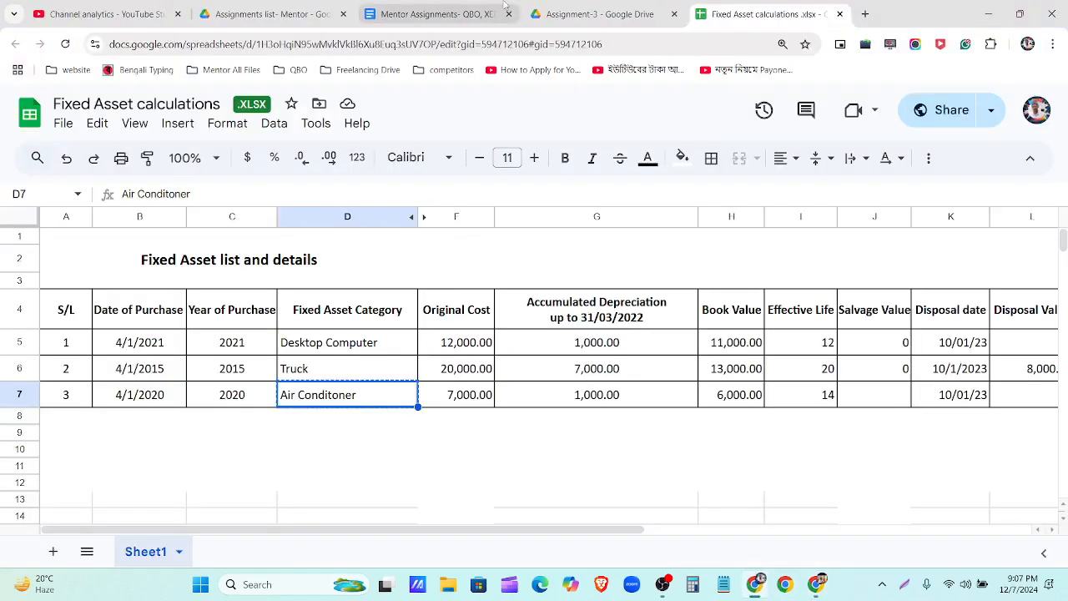
{"action": "left_click", "coordinate": [588, 14]}
{"action": "left_click", "coordinate": [438, 14]}
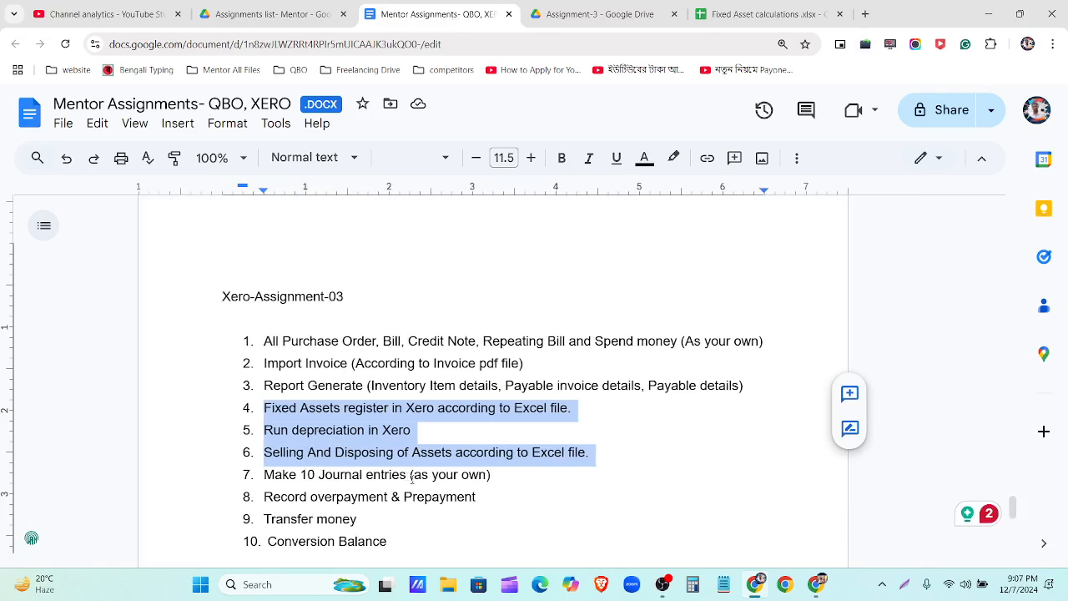
{"action": "scroll", "coordinate": [411, 478], "scroll_direction": "down", "scroll_amount": 1}
{"action": "left_click", "coordinate": [499, 409]}
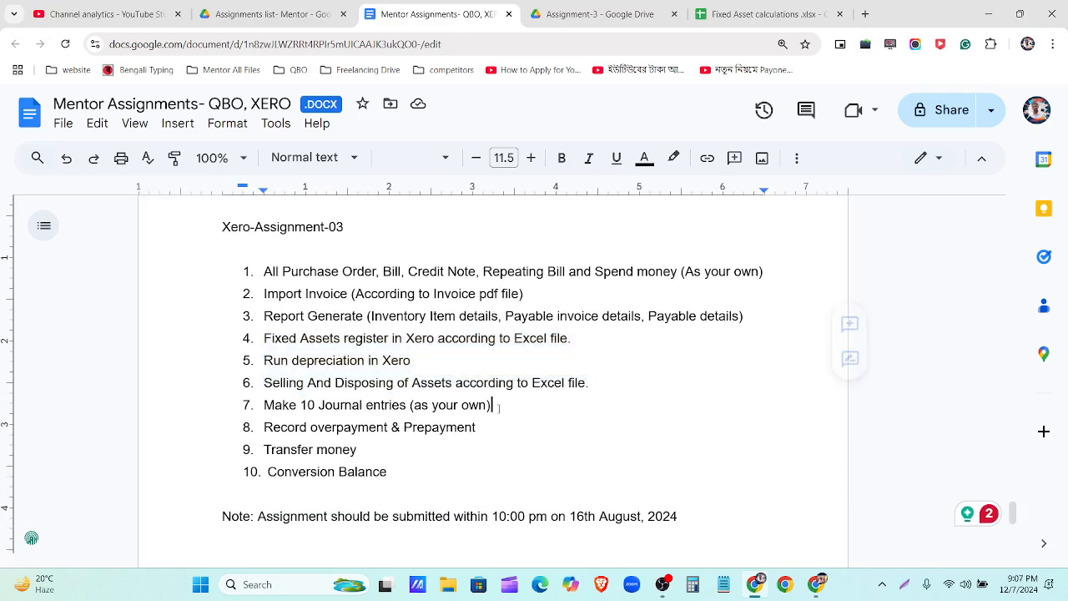
{"action": "triple_click", "coordinate": [496, 409]}
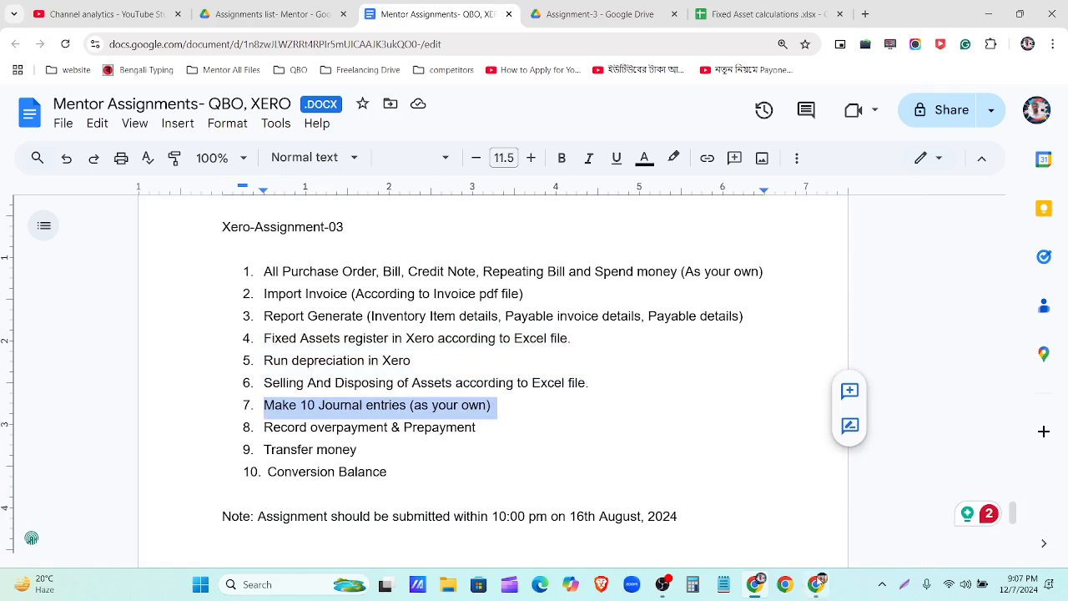
{"action": "left_click", "coordinate": [818, 588]}
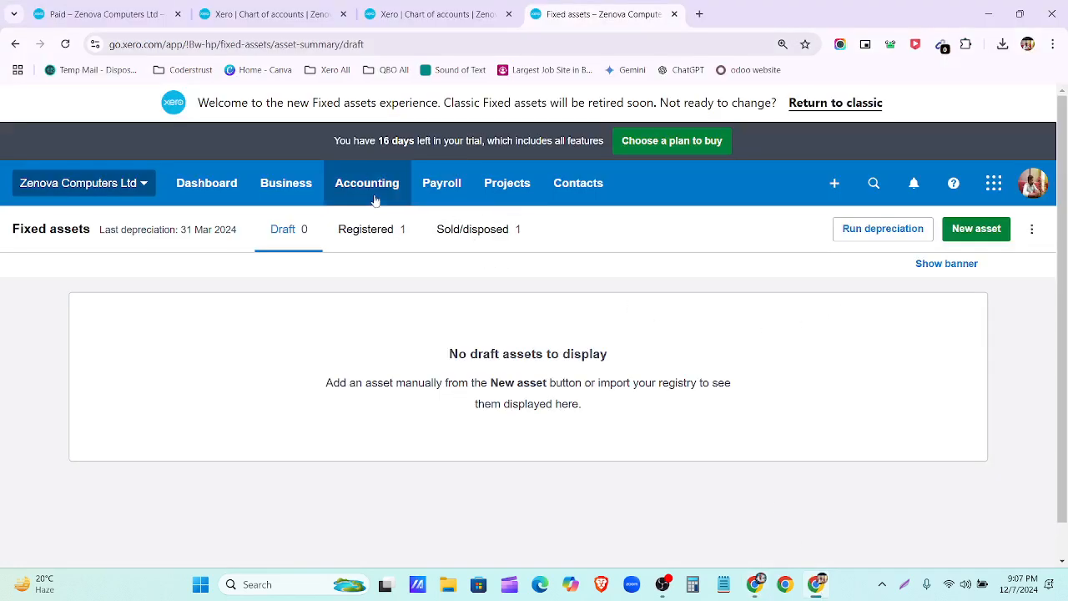
Step: Start a new Receive money transaction into the RBS Bank–Checking account
{"action": "left_click", "coordinate": [832, 198]}
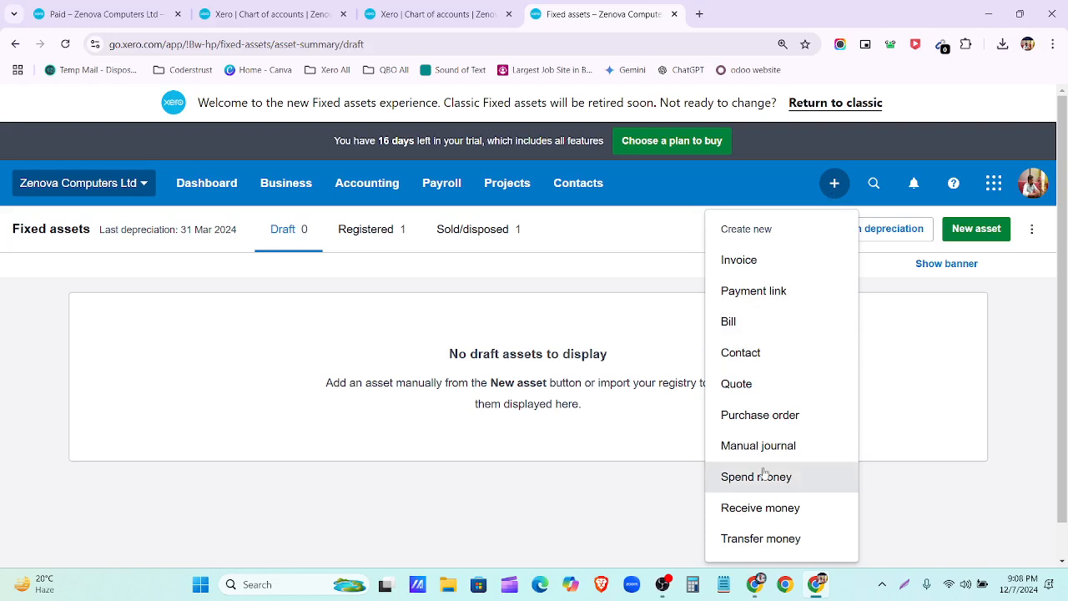
{"action": "left_click", "coordinate": [763, 508]}
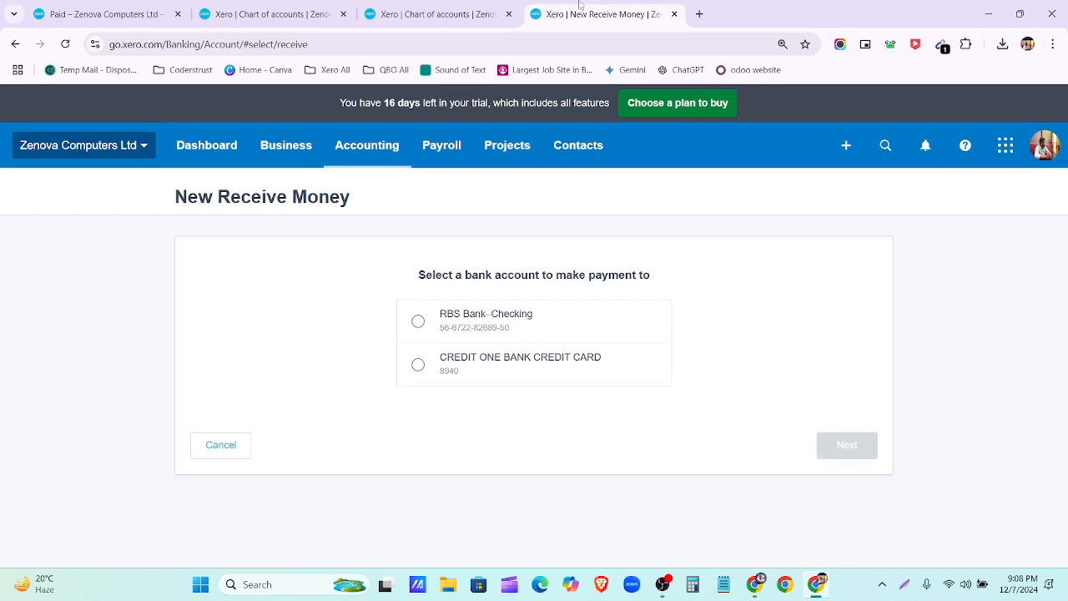
{"action": "left_click", "coordinate": [466, 17]}
{"action": "left_click", "coordinate": [599, 23]}
{"action": "left_click", "coordinate": [8, 47]}
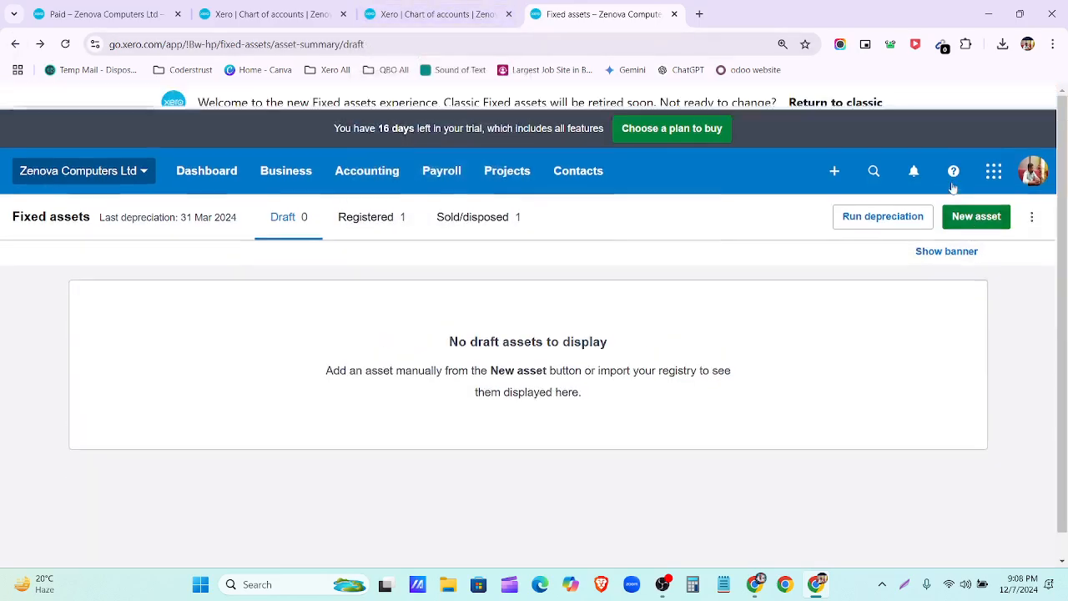
{"action": "left_click", "coordinate": [844, 195]}
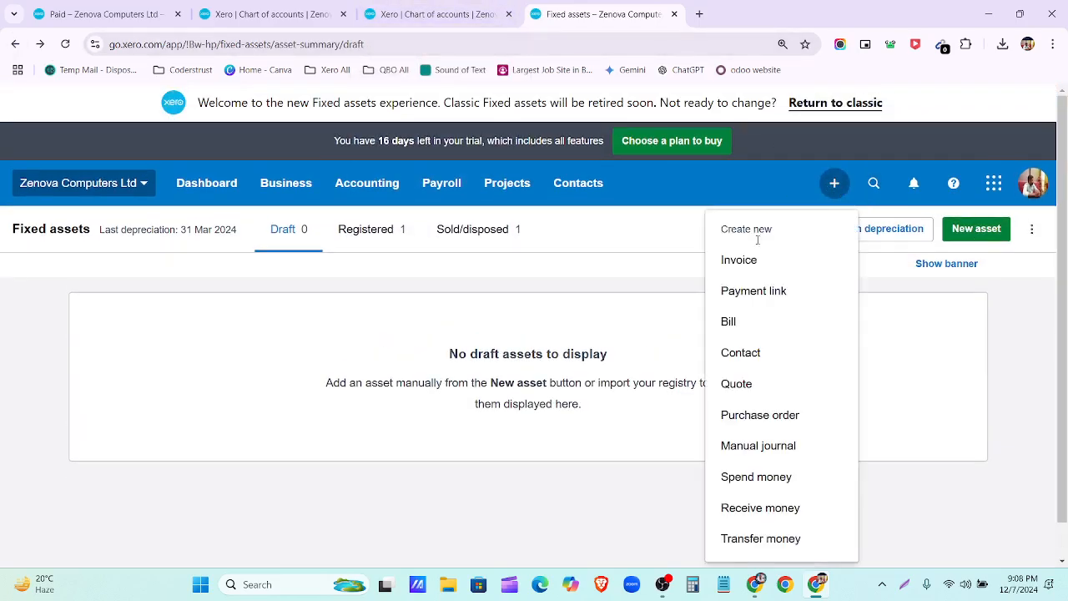
{"action": "left_click", "coordinate": [773, 507]}
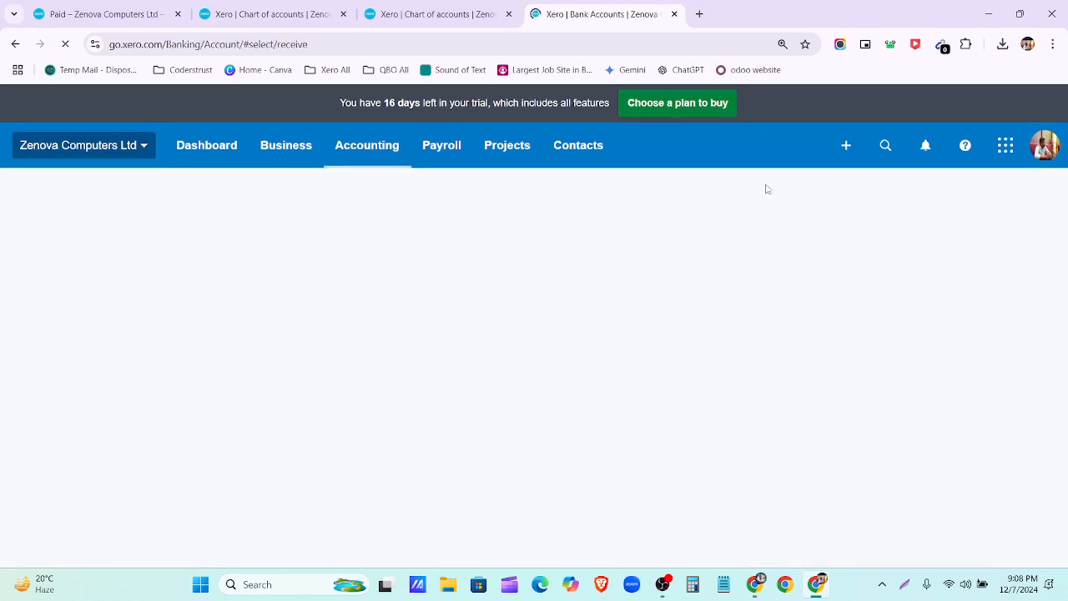
{"action": "left_click", "coordinate": [465, 326]}
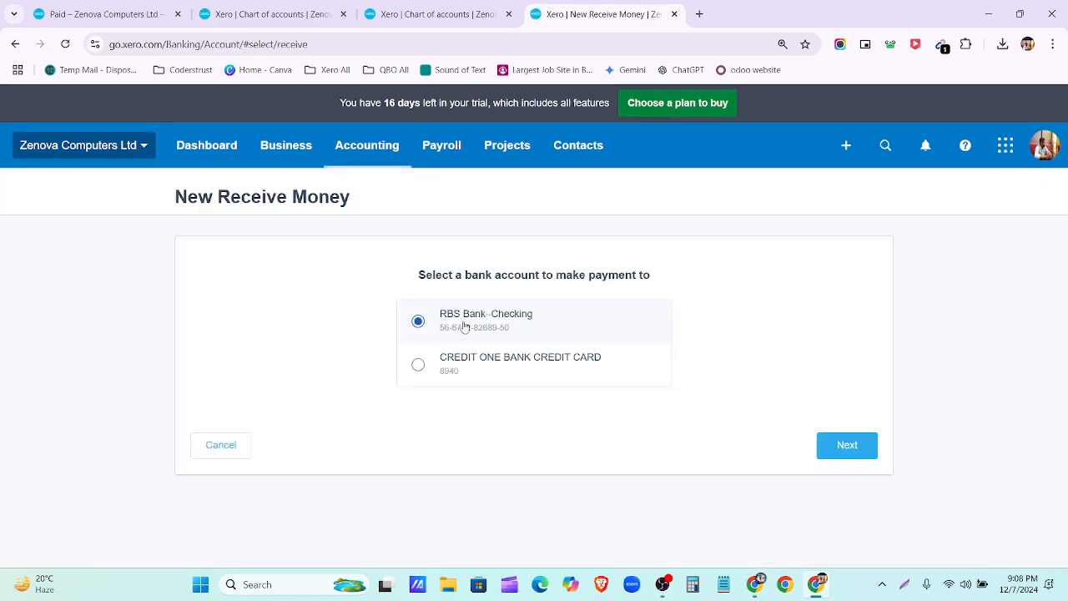
Step: Continue to the form and add the payer as a new contact in From
{"action": "left_click", "coordinate": [851, 445]}
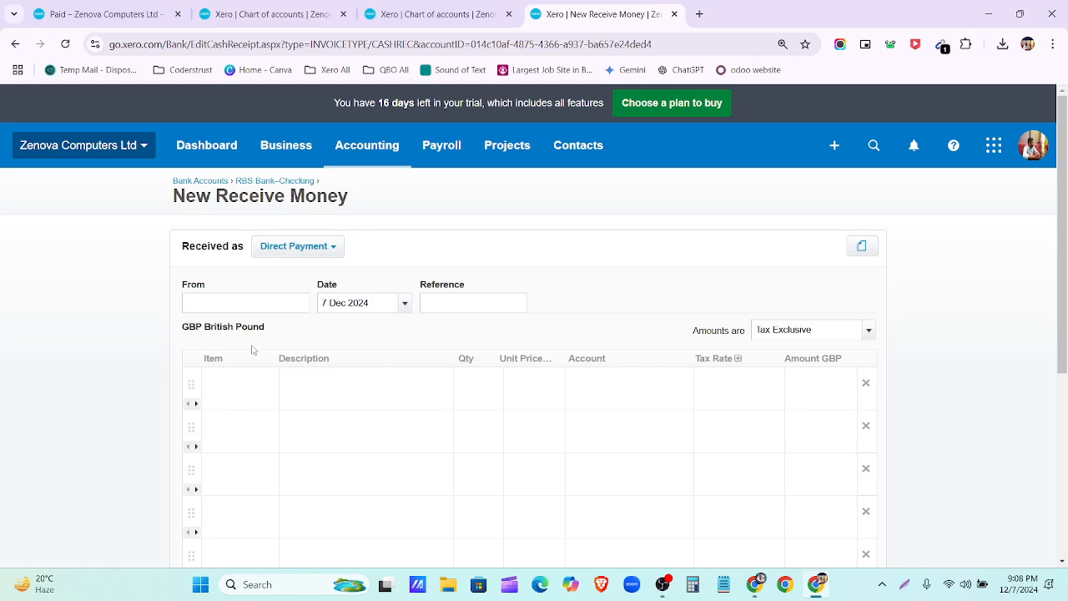
{"action": "left_click", "coordinate": [246, 306]}
{"action": "type", "text": "akib"}
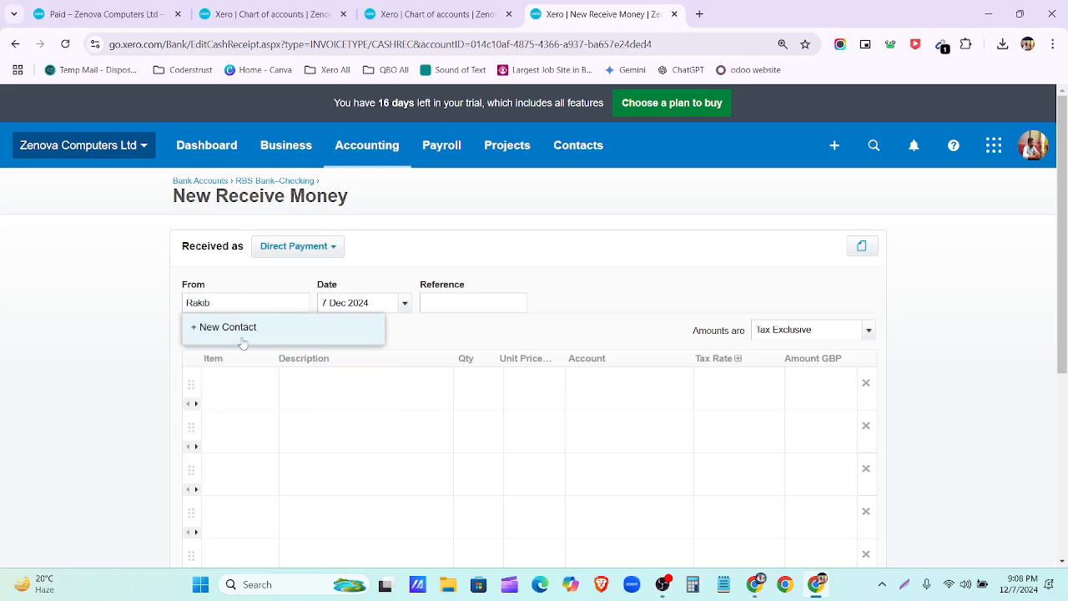
{"action": "left_click", "coordinate": [240, 338]}
Step: Set the date to 1 Nov 2024 and describe the line 'Payment receive on selling Truck'
{"action": "left_click", "coordinate": [404, 309]}
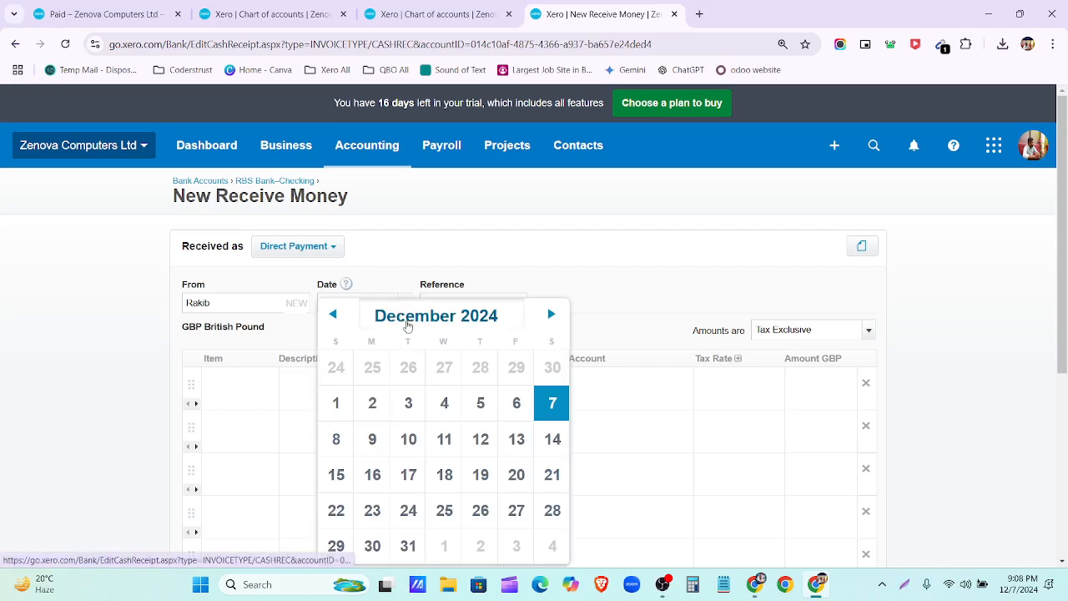
{"action": "left_click", "coordinate": [402, 318]}
{"action": "left_click", "coordinate": [414, 452]}
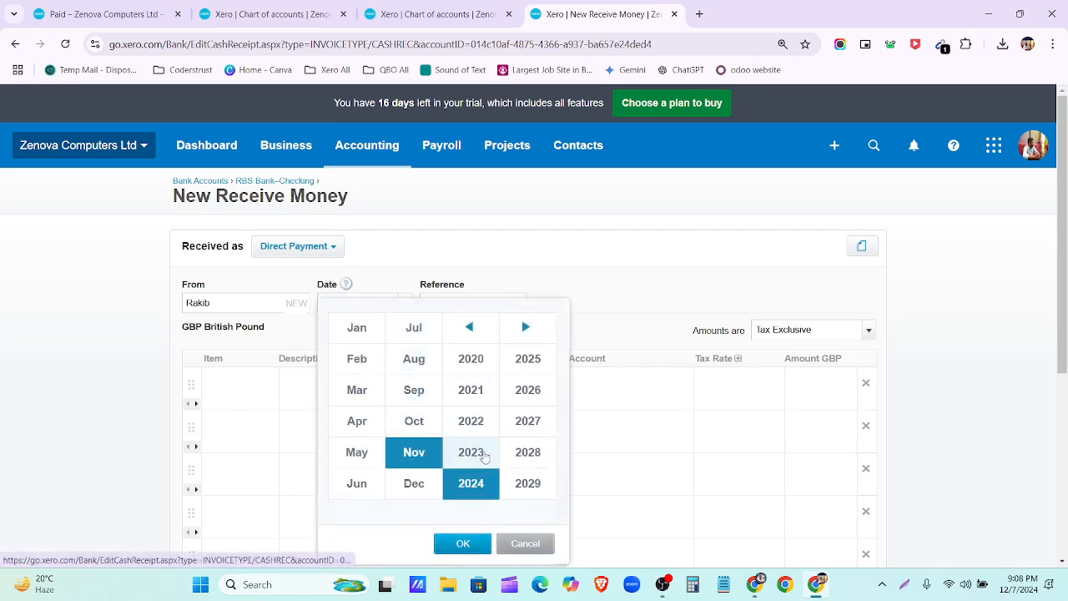
{"action": "left_click", "coordinate": [455, 543]}
{"action": "left_click", "coordinate": [517, 378]}
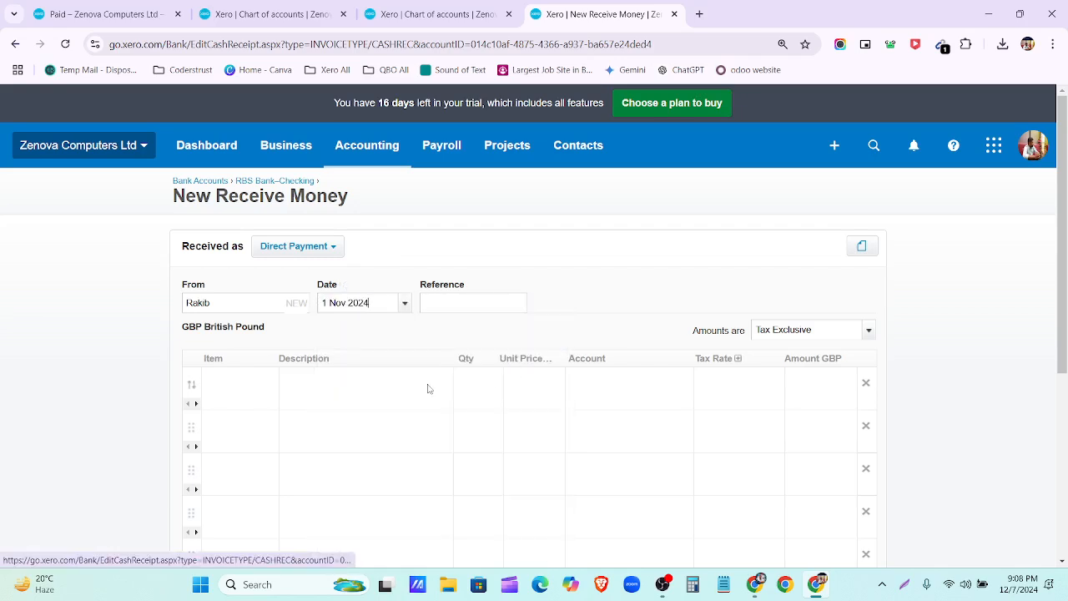
{"action": "left_click", "coordinate": [305, 382]}
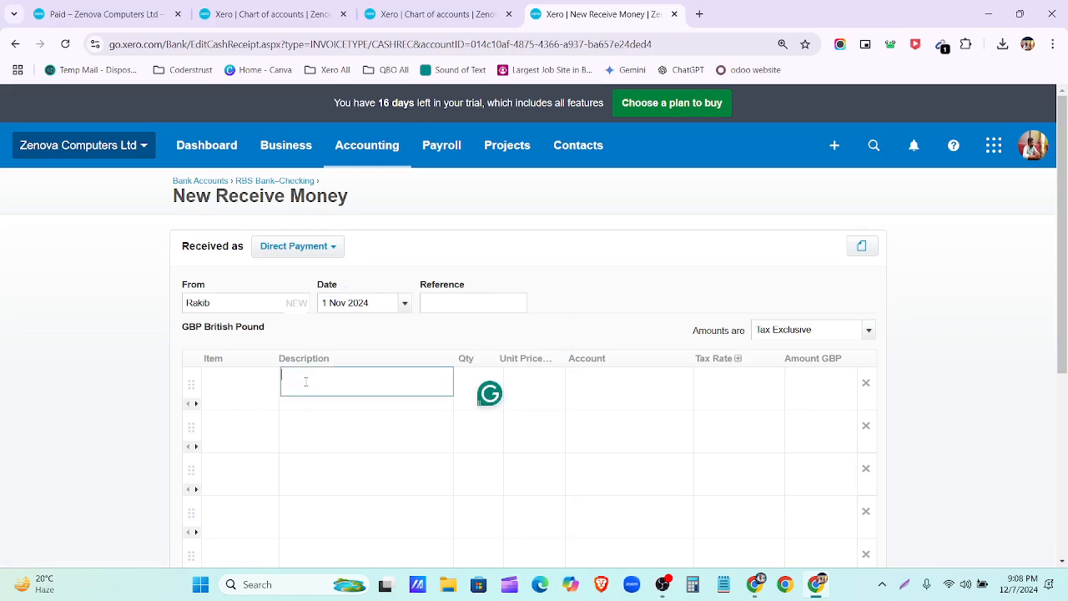
{"action": "type", "text": "Payment receive"}
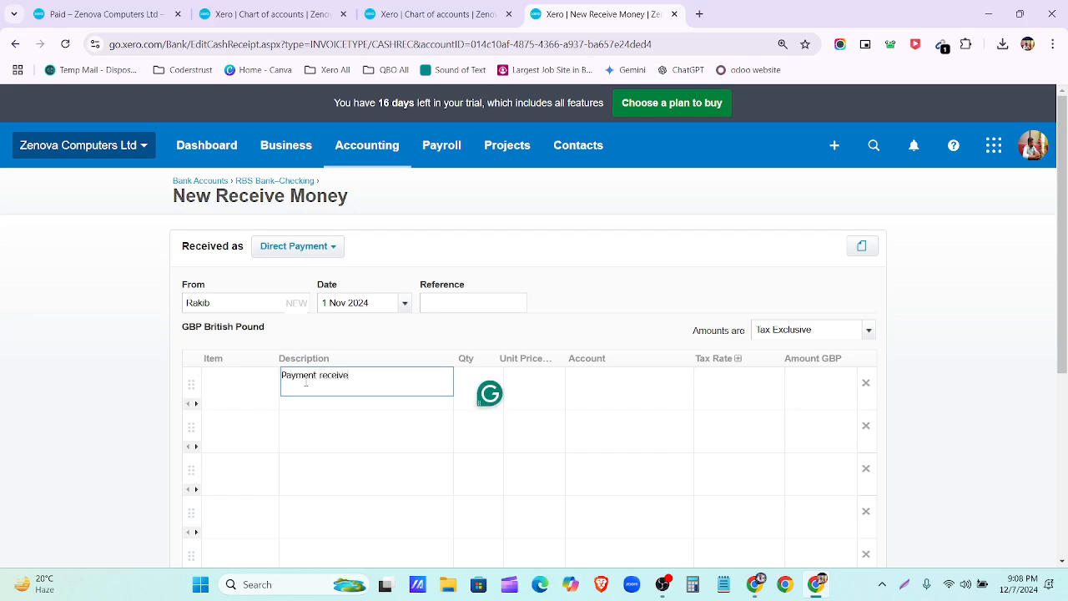
{"action": "type", "text": " on selling Truck"}
Step: Enter 9,000 as the unit price on the truck-sale line
{"action": "left_click", "coordinate": [470, 384]}
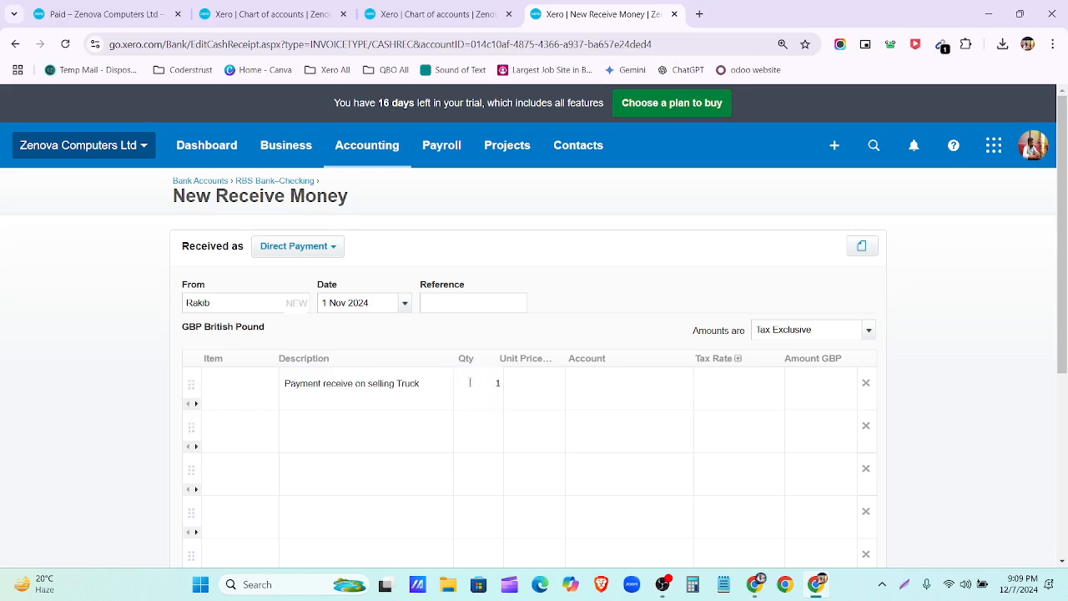
{"action": "left_click", "coordinate": [543, 384]}
{"action": "type", "text": "9,00"}
{"action": "type", "text": "000"}
Step: Code the line to 470 - Loss or gain on disposal of fixed assets, remove blank rows, and save
{"action": "left_click", "coordinate": [647, 388]}
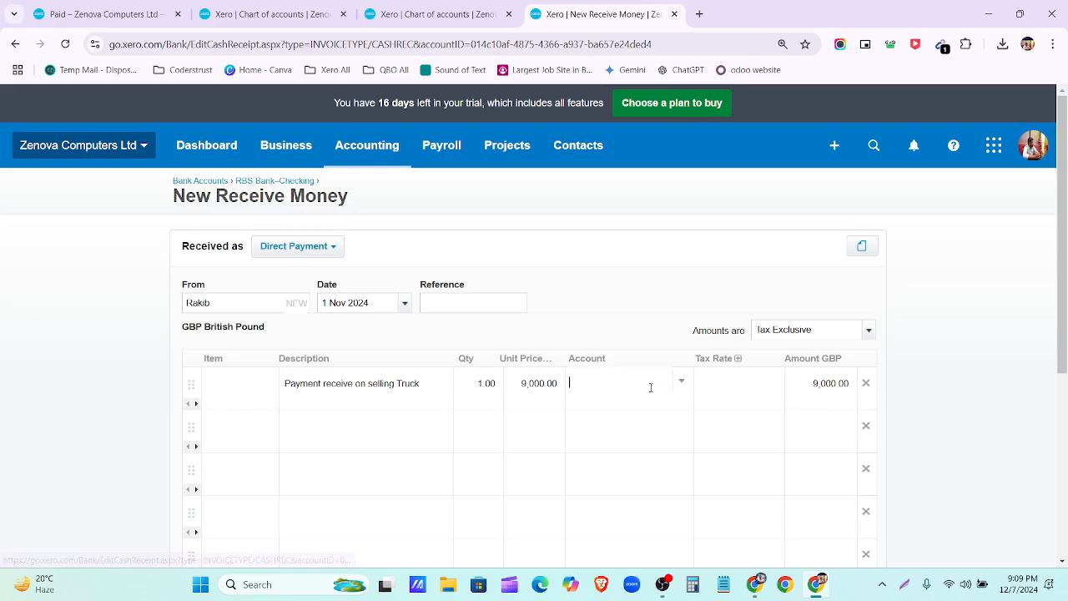
{"action": "type", "text": "loss"}
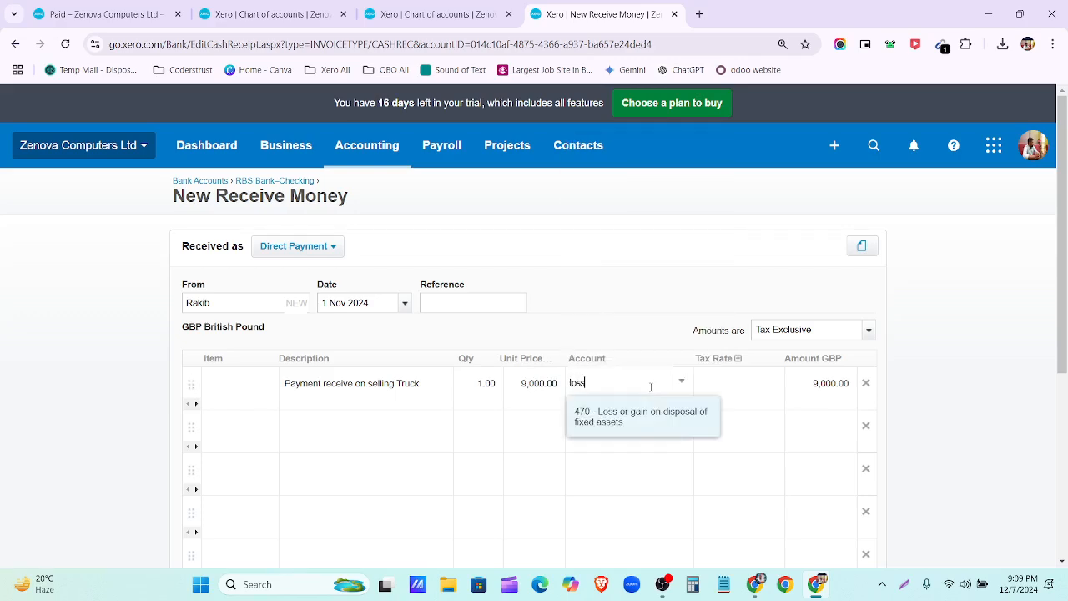
{"action": "left_click", "coordinate": [638, 420]}
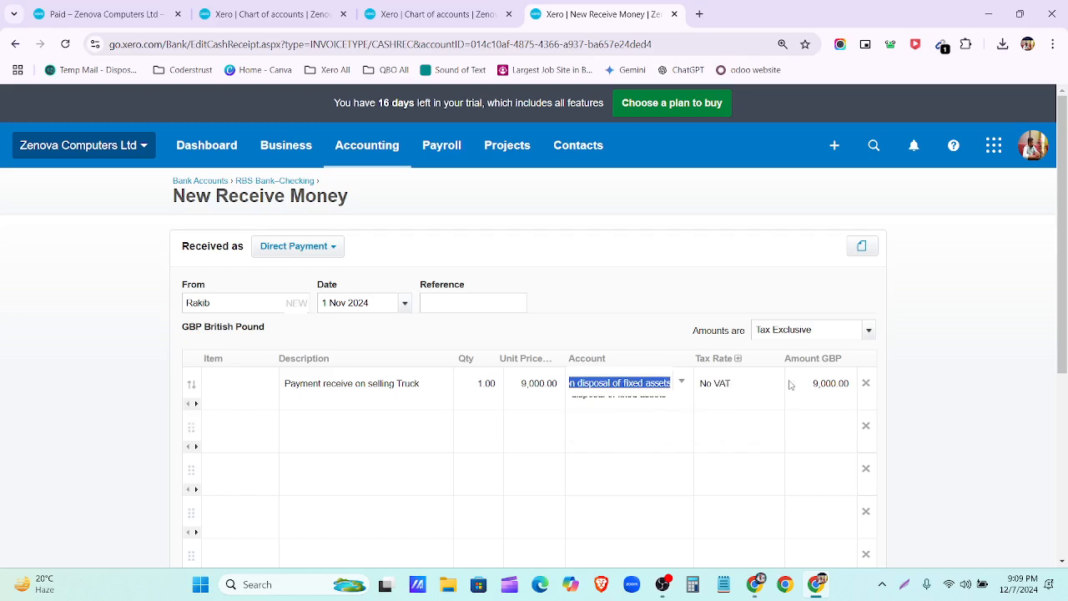
{"action": "left_click", "coordinate": [865, 427]}
{"action": "left_click", "coordinate": [865, 427]}
{"action": "left_click", "coordinate": [865, 427]}
{"action": "left_click", "coordinate": [865, 427]}
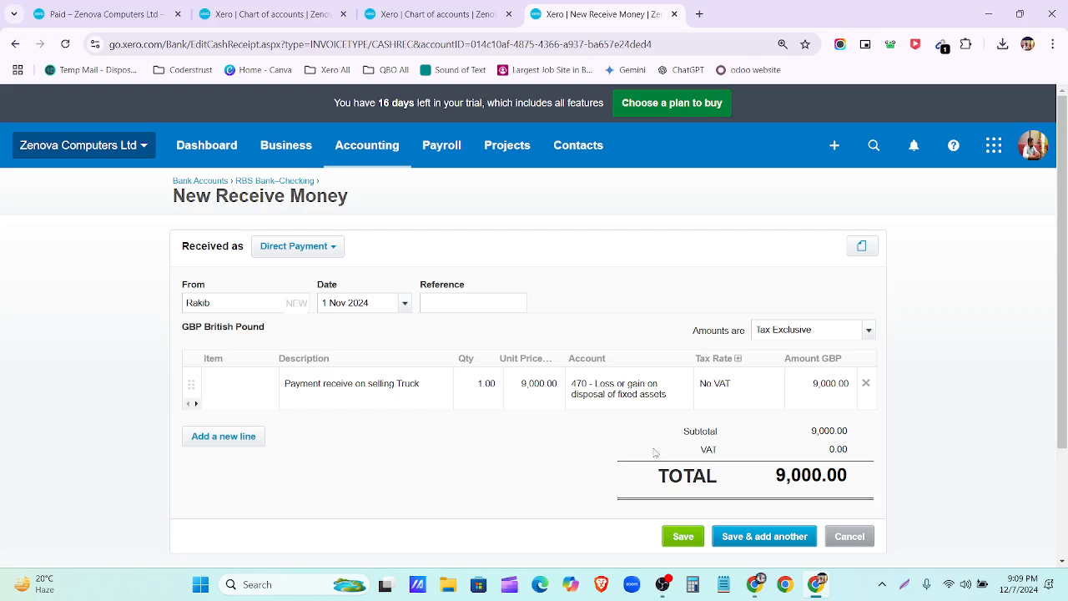
{"action": "left_click", "coordinate": [682, 536]}
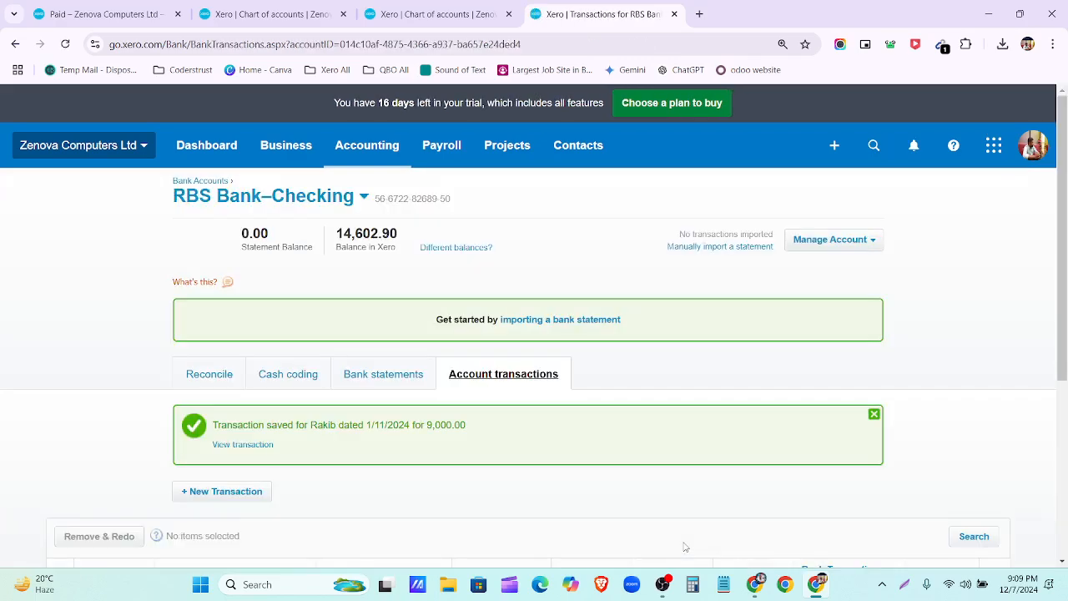
Step: Scroll RBS Bank–Checking transactions to check the 1 Nov 2024 9,000.00 receipt and 14,602.90 balance
{"action": "scroll", "coordinate": [422, 288], "scroll_direction": "down", "scroll_amount": 3}
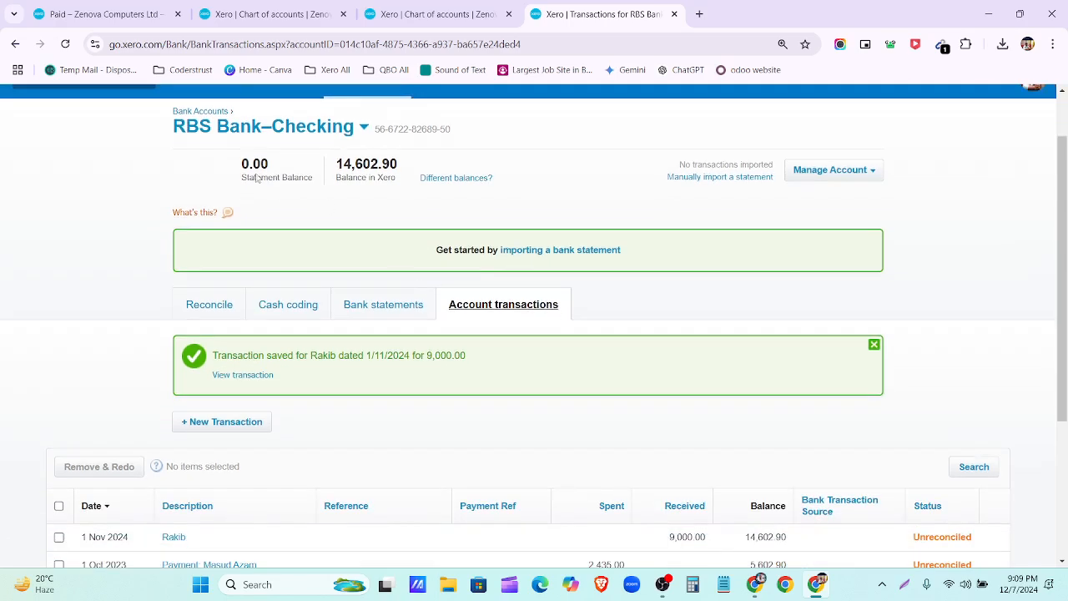
{"action": "scroll", "coordinate": [226, 284], "scroll_direction": "down", "scroll_amount": 1}
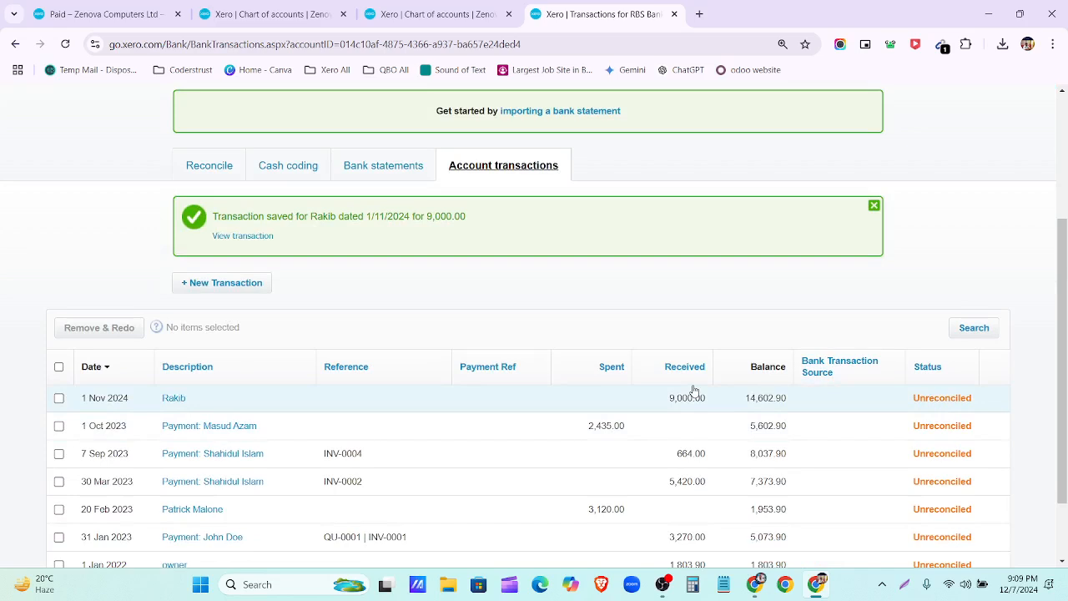
{"action": "scroll", "coordinate": [618, 393], "scroll_direction": "up", "scroll_amount": 2}
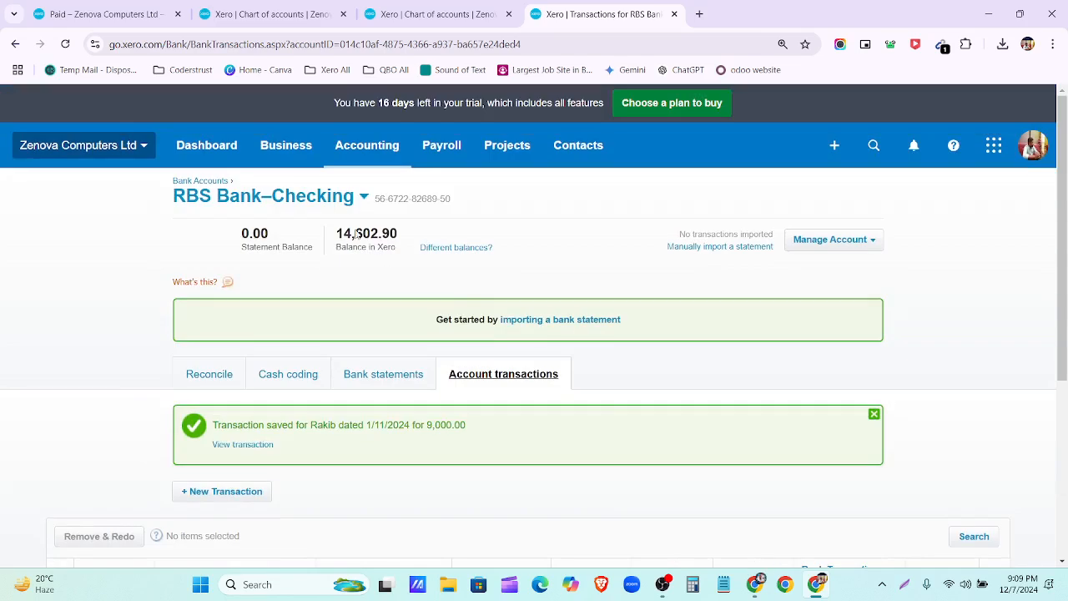
{"action": "left_click", "coordinate": [755, 584]}
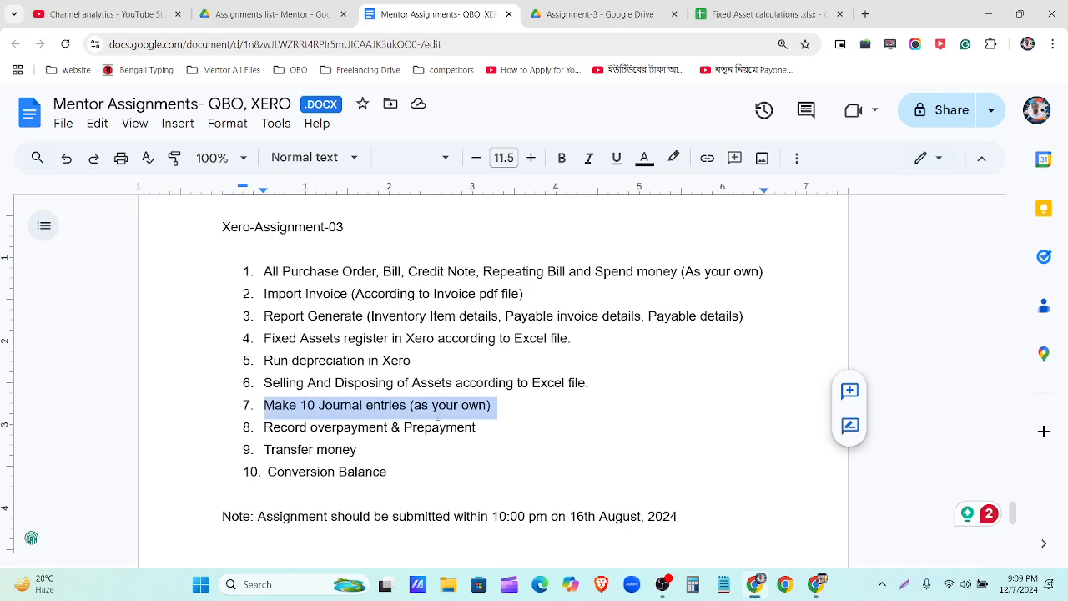
{"action": "left_click", "coordinate": [504, 408]}
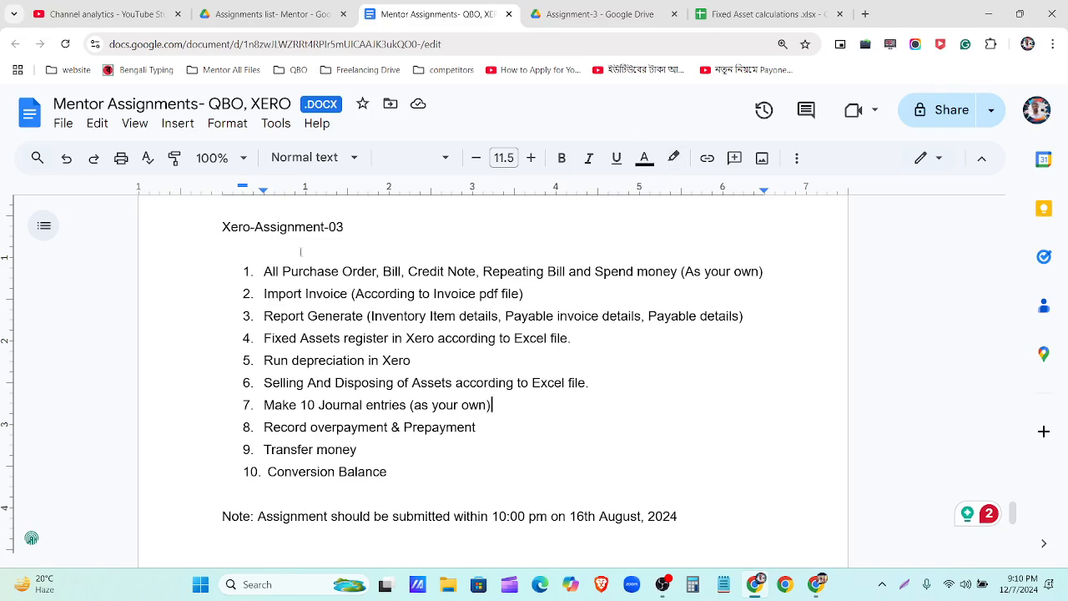
{"action": "triple_click", "coordinate": [310, 406]}
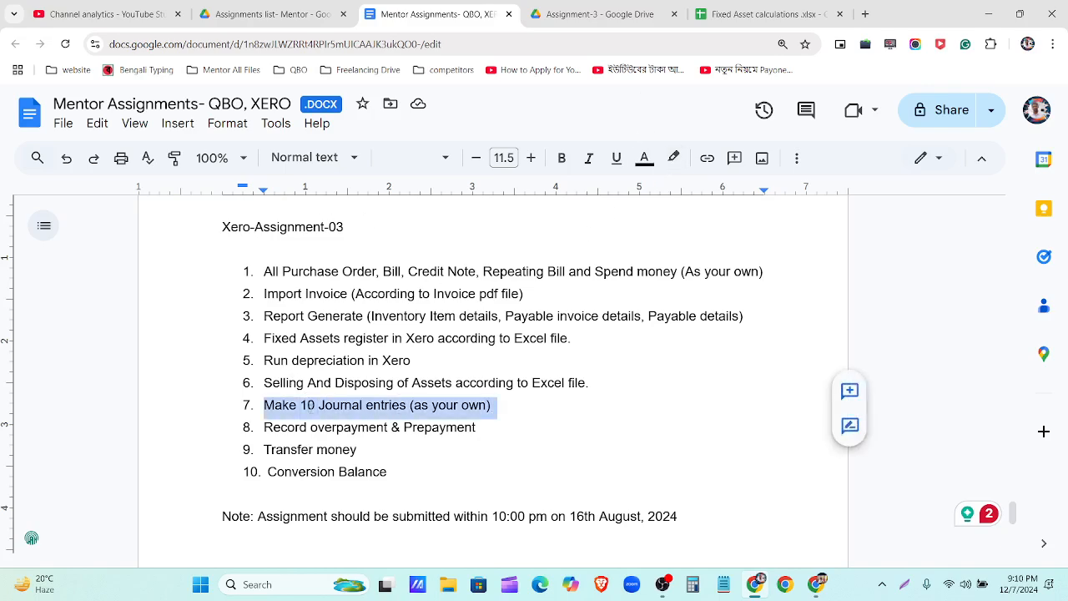
{"action": "triple_click", "coordinate": [328, 429]}
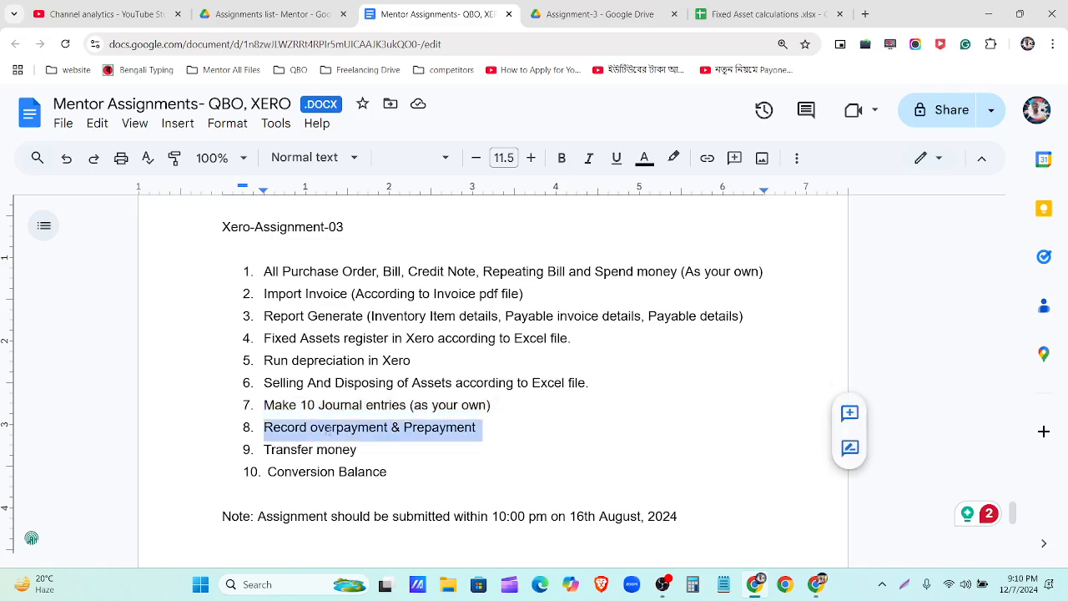
{"action": "double_click", "coordinate": [432, 429]}
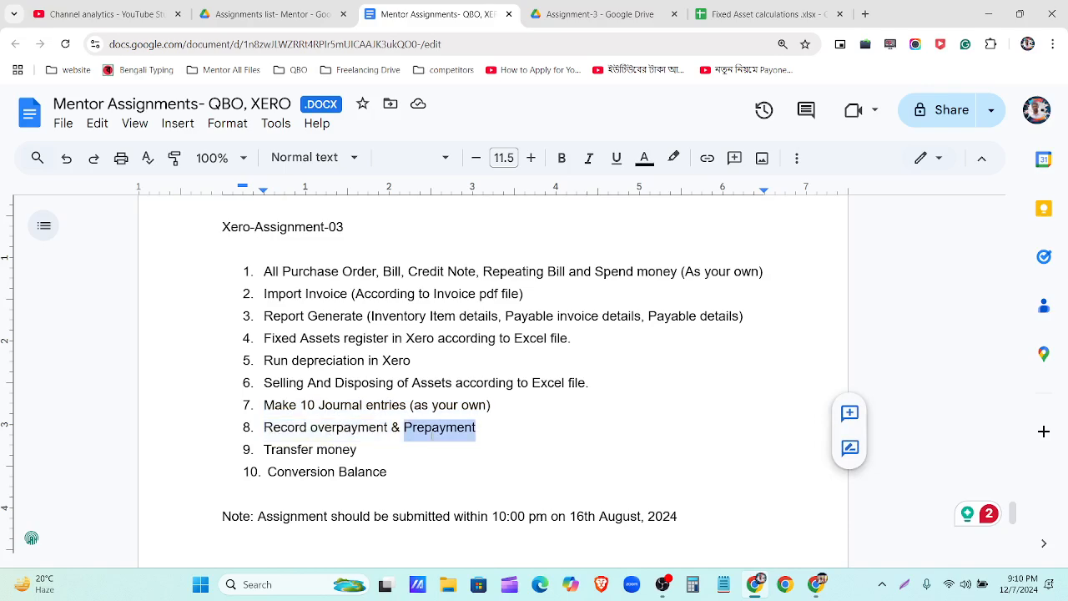
{"action": "triple_click", "coordinate": [340, 427]}
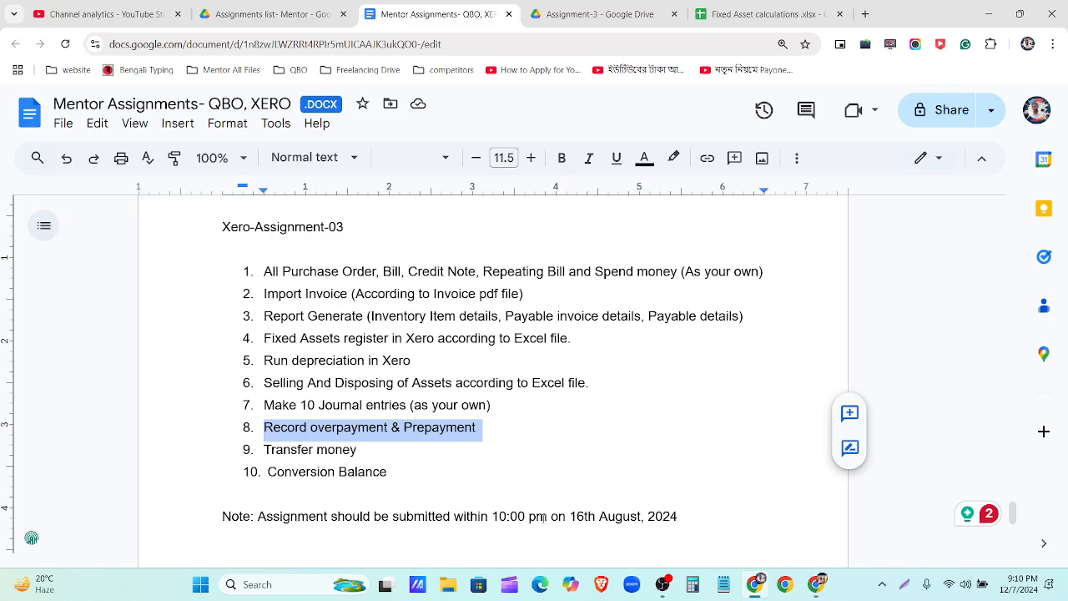
{"action": "left_click", "coordinate": [815, 587]}
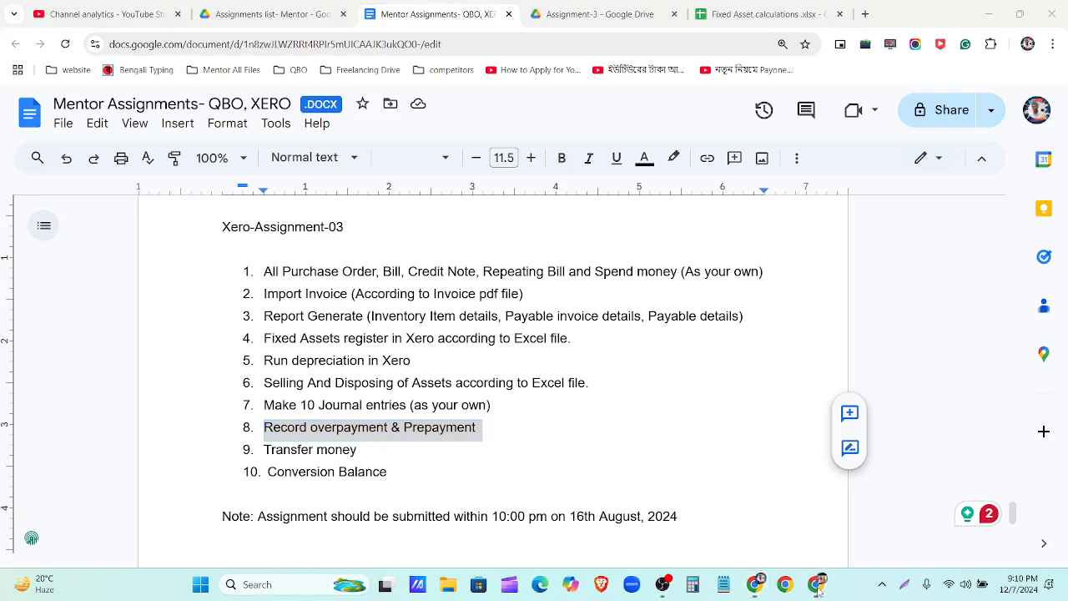
{"action": "left_click", "coordinate": [815, 586]}
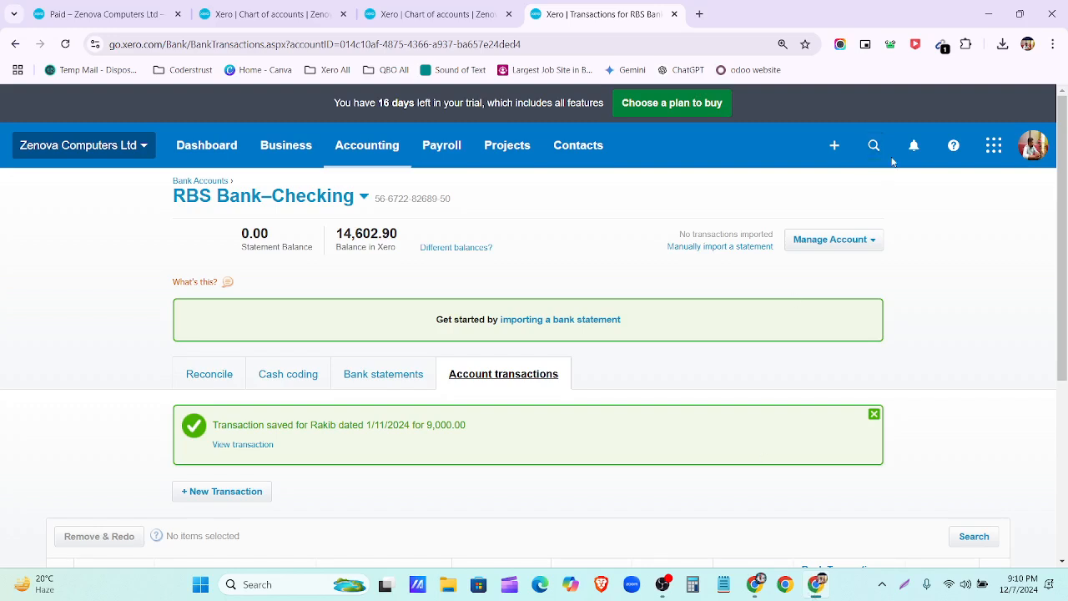
Step: Close the extra Chart of accounts and invoice tabs and start a new Receive Money transaction
{"action": "left_click", "coordinate": [836, 150]}
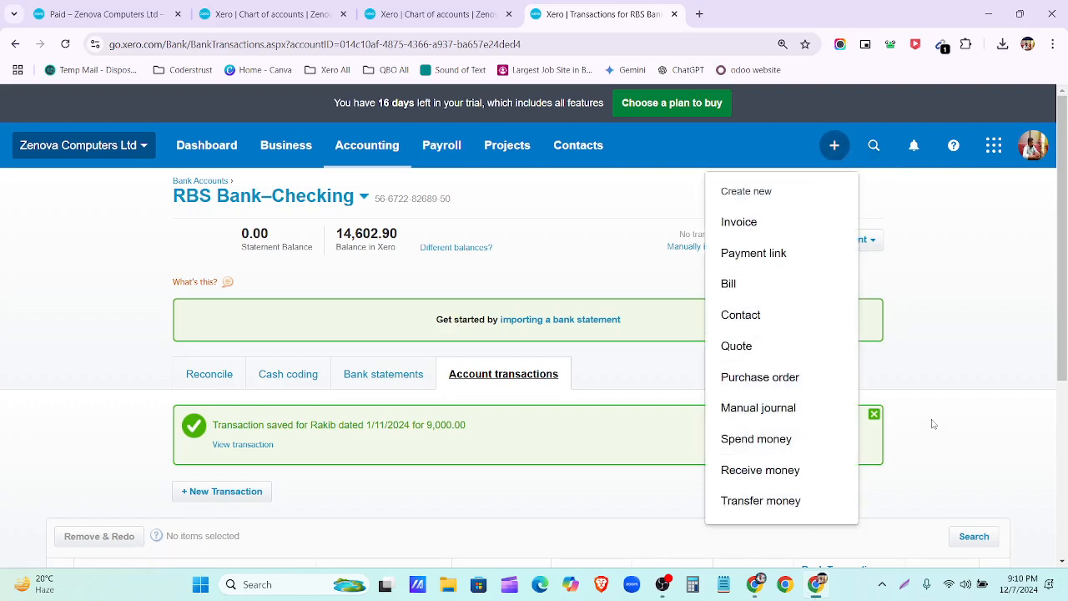
{"action": "left_click", "coordinate": [509, 14]}
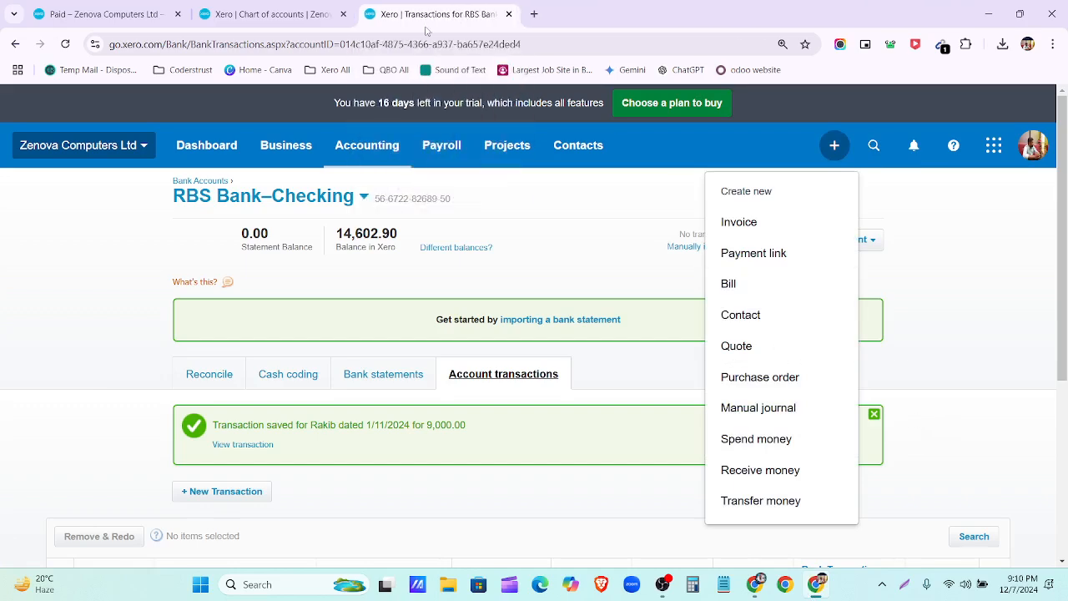
{"action": "left_click", "coordinate": [343, 14]}
{"action": "left_click", "coordinate": [177, 14]}
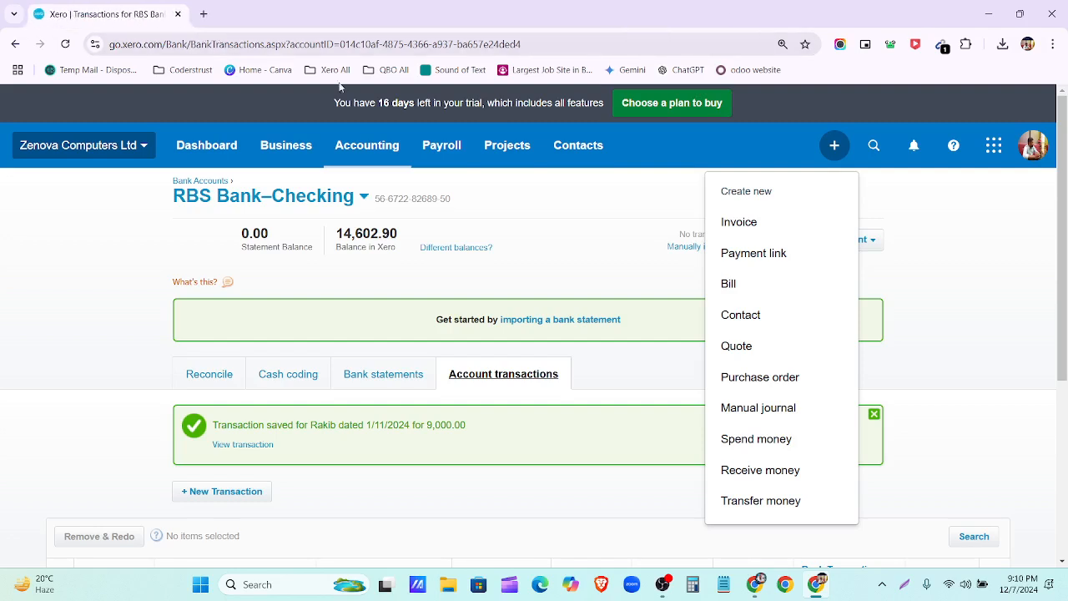
{"action": "left_click", "coordinate": [781, 472]}
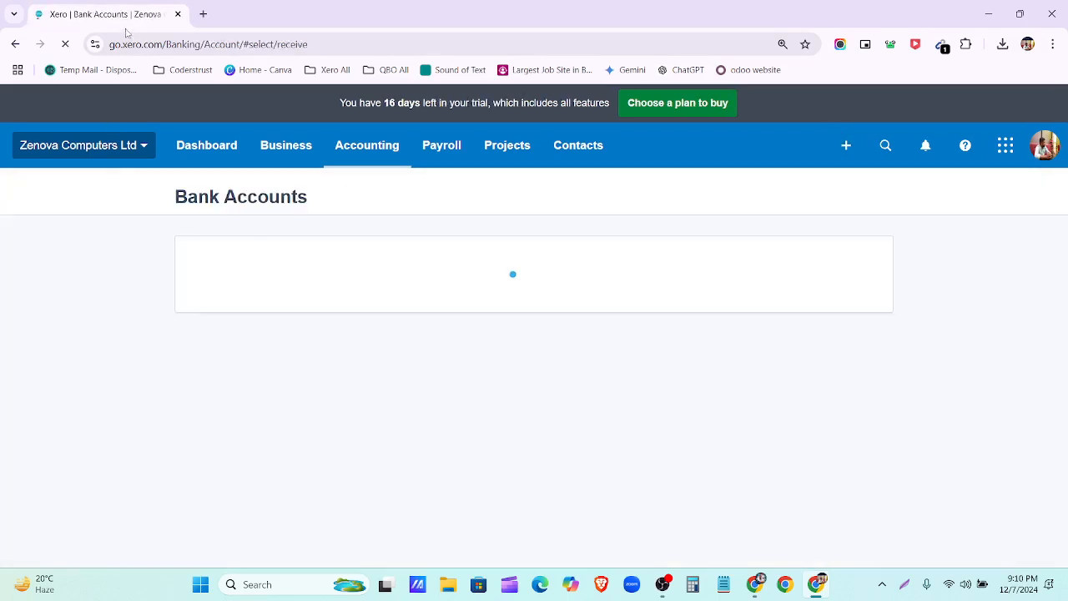
Step: Duplicate the tab and start a new Spend Money transaction in the copy
{"action": "left_click", "coordinate": [176, 148]}
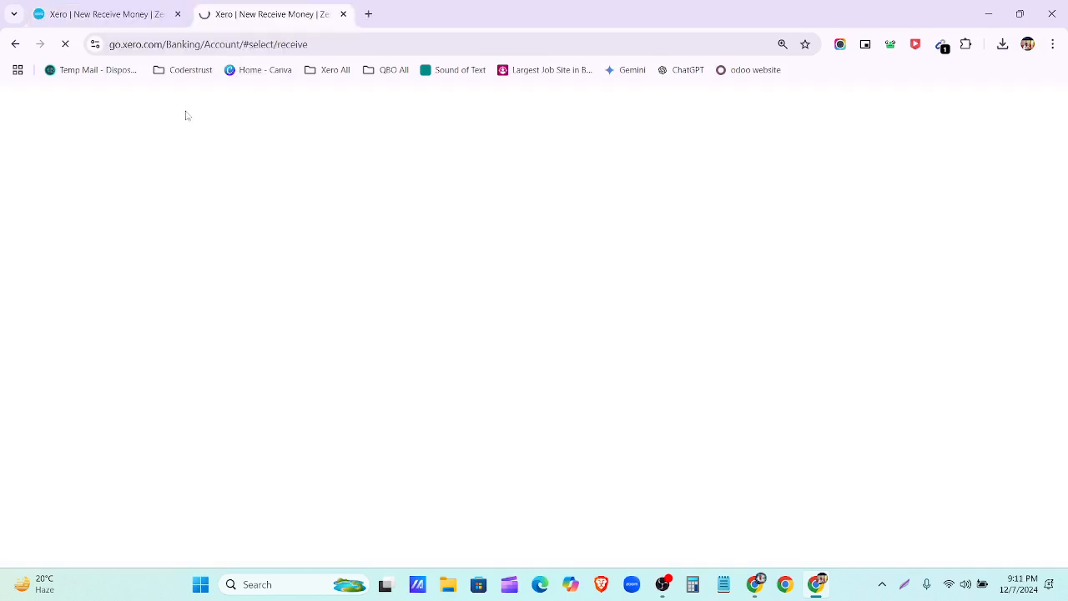
{"action": "left_click", "coordinate": [847, 147]}
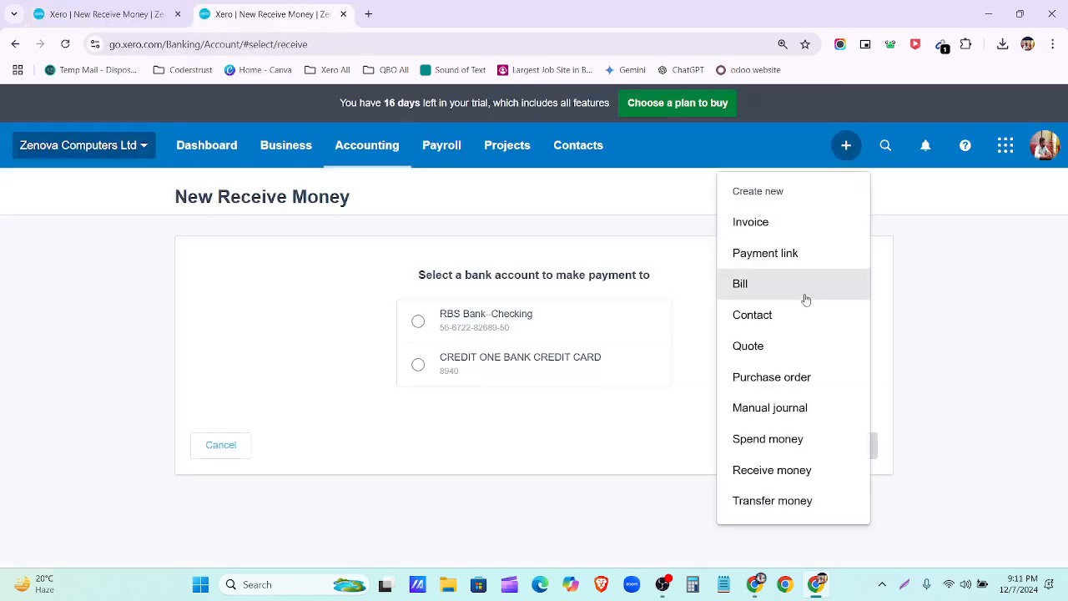
{"action": "left_click", "coordinate": [803, 439]}
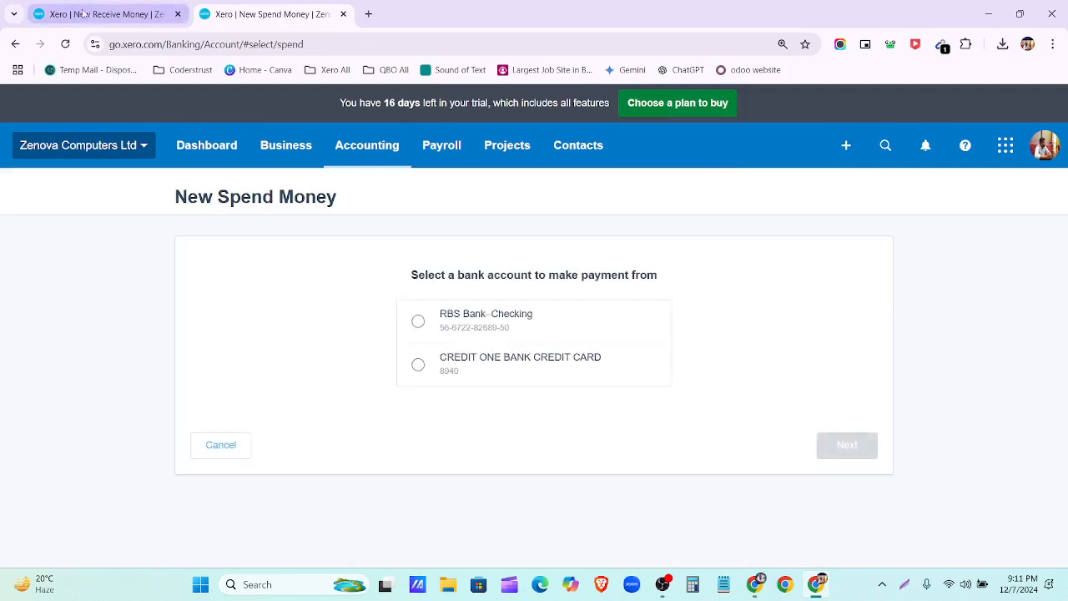
Step: Choose RBS Bank–Checking as the bank account for both the Receive Money and Spend Money forms
{"action": "key", "text": "ctrl+shift+Tab"}
{"action": "left_click", "coordinate": [482, 328]}
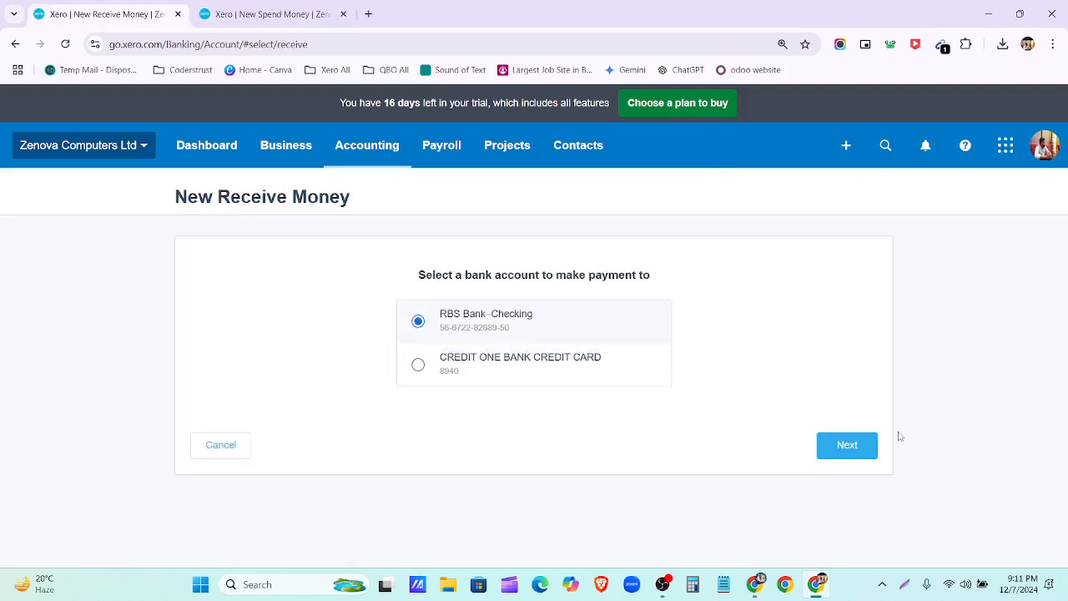
{"action": "left_click", "coordinate": [866, 444]}
{"action": "left_click", "coordinate": [294, 15]}
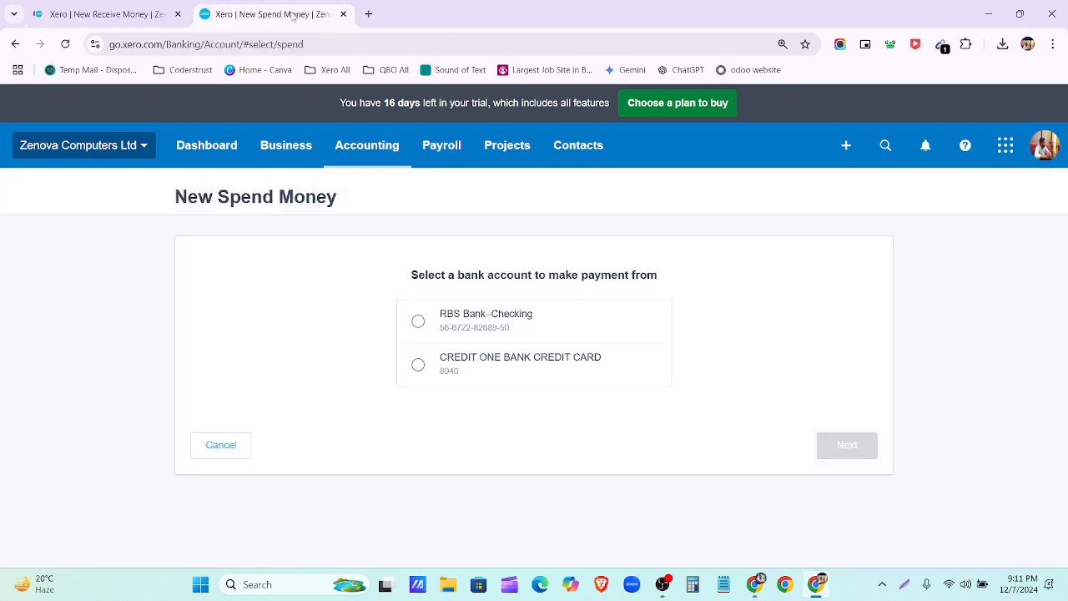
{"action": "left_click", "coordinate": [481, 322]}
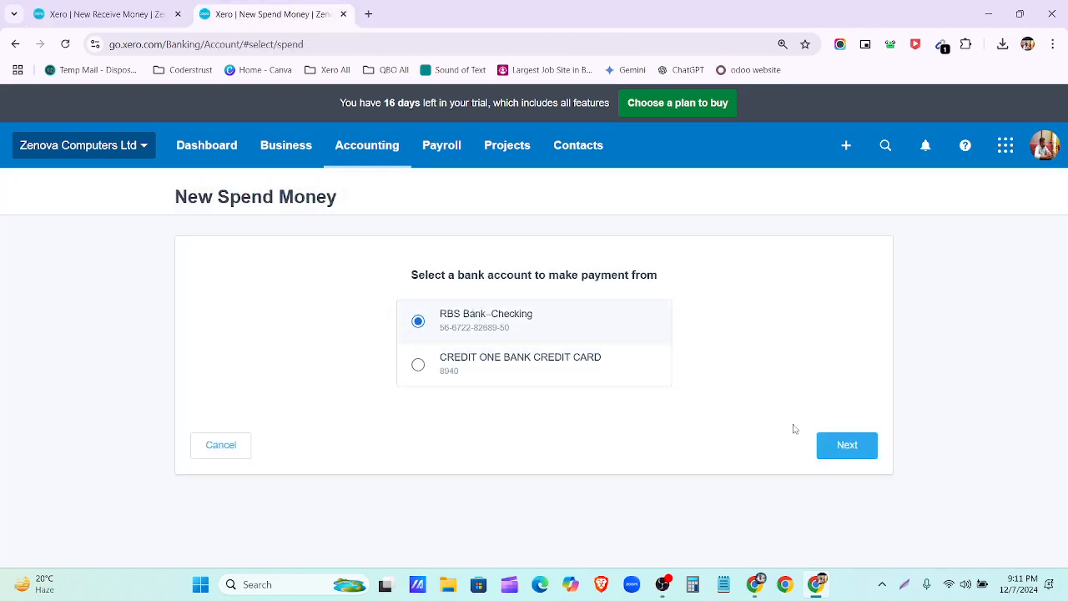
{"action": "left_click", "coordinate": [846, 445]}
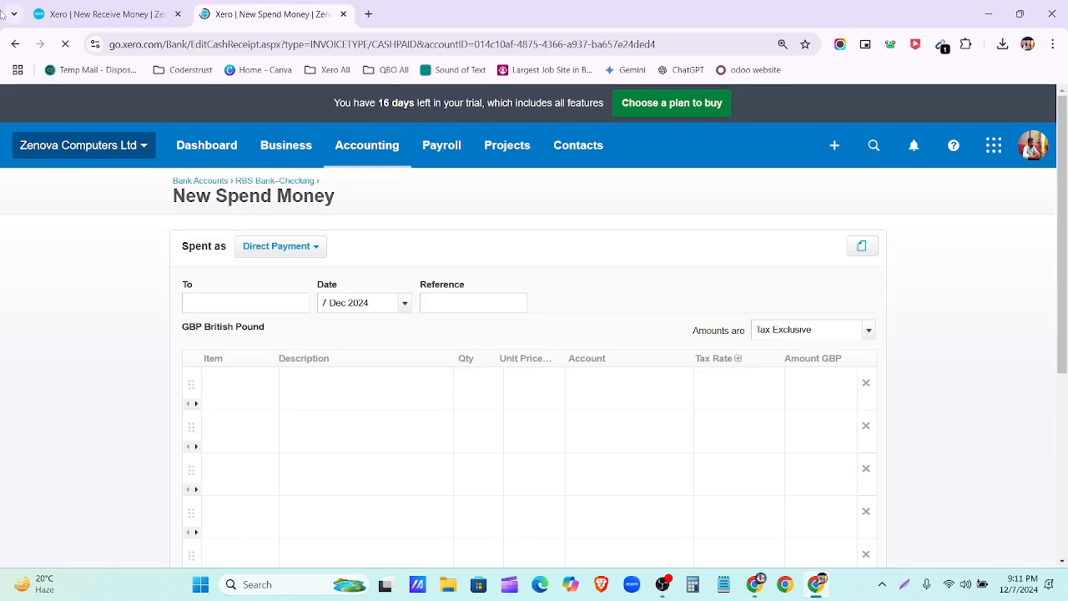
{"action": "left_click", "coordinate": [92, 14]}
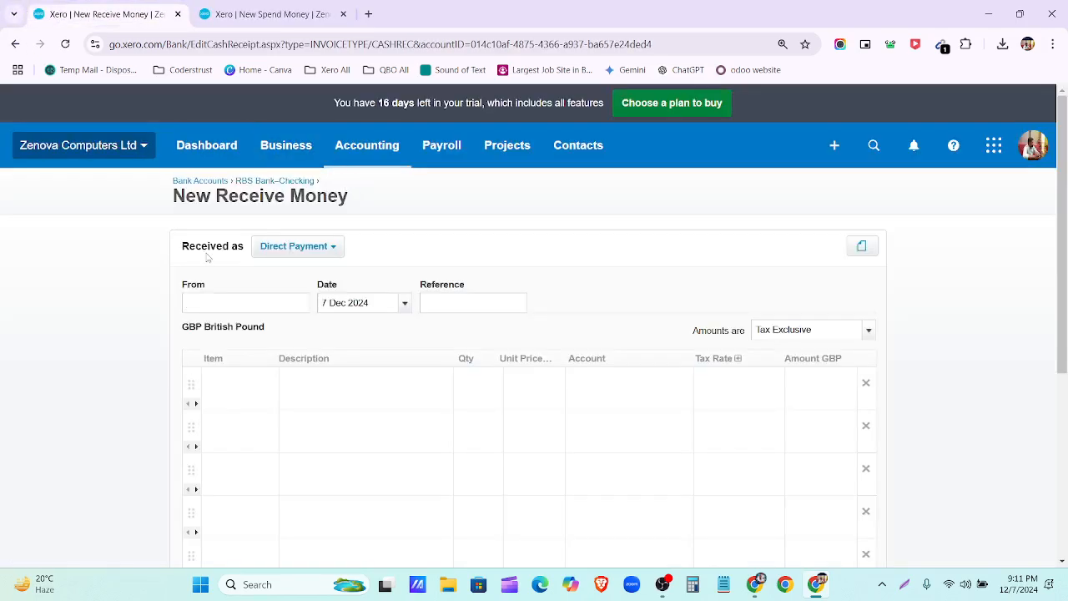
Step: Switch Received as to Prepayment, then Overpayment, and finally back to Direct Payment
{"action": "left_click", "coordinate": [332, 248]}
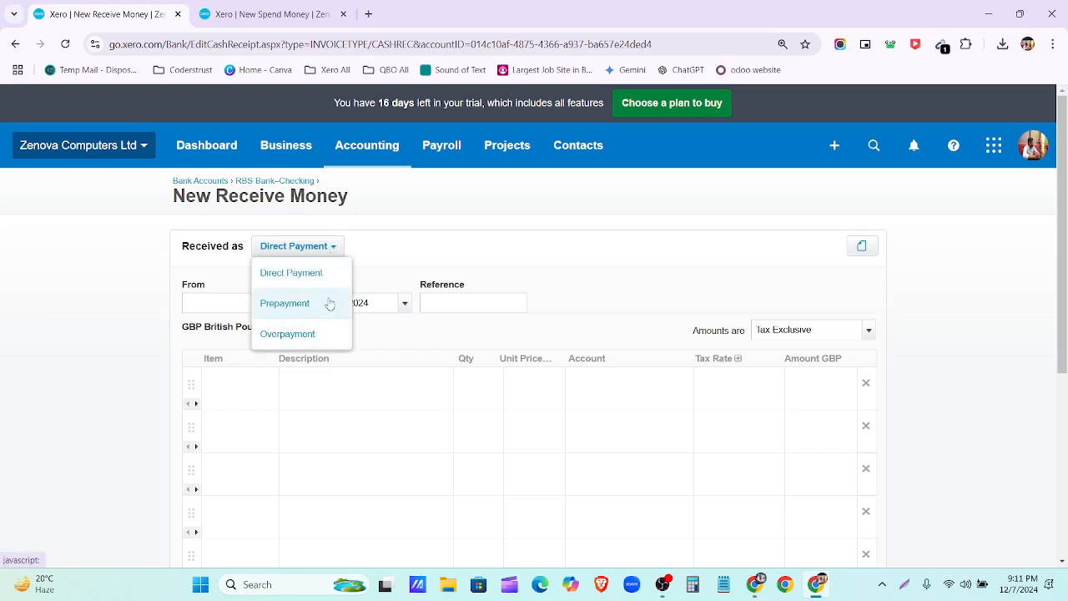
{"action": "left_click", "coordinate": [259, 197]}
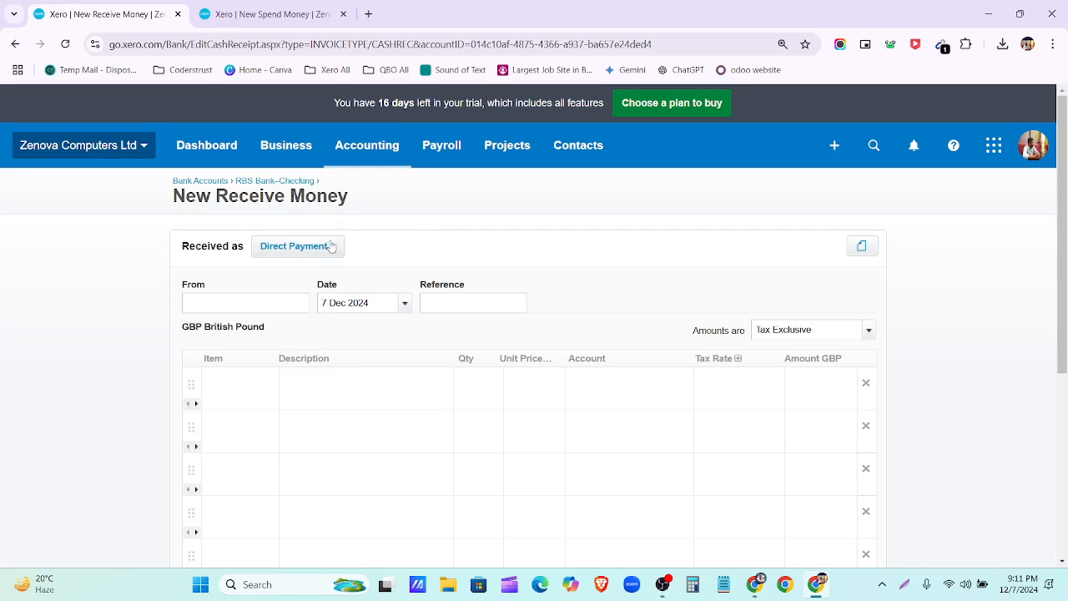
{"action": "left_click", "coordinate": [333, 247]}
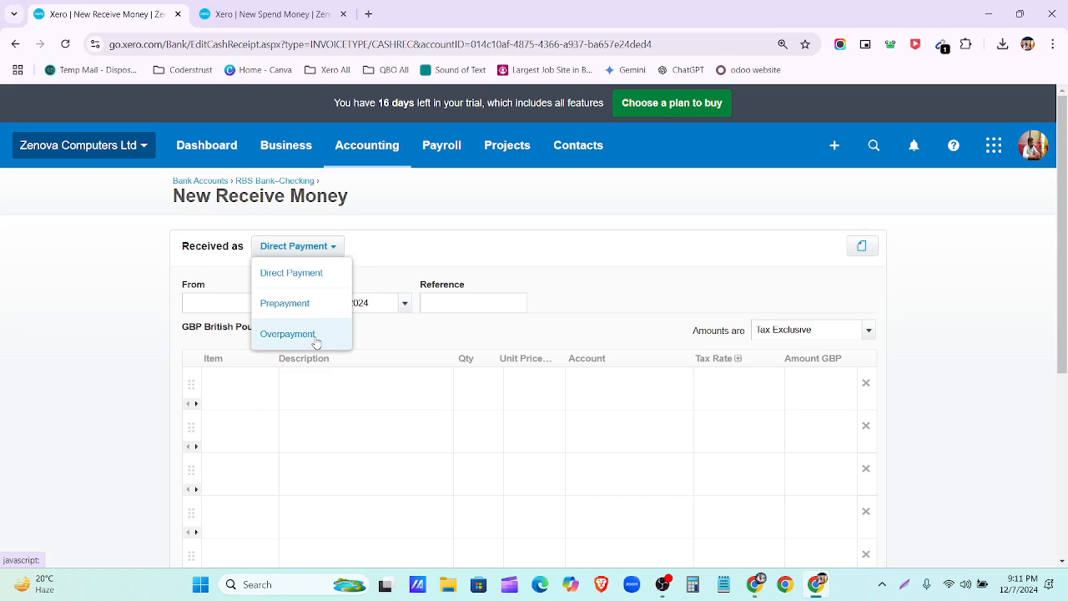
{"action": "left_click", "coordinate": [302, 303]}
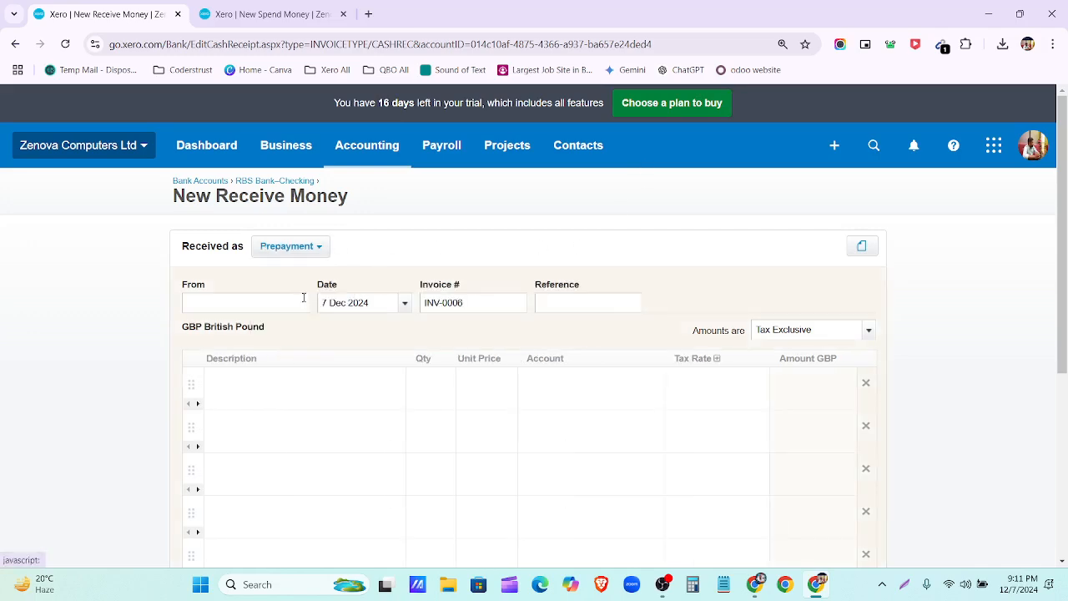
{"action": "left_click", "coordinate": [318, 249]}
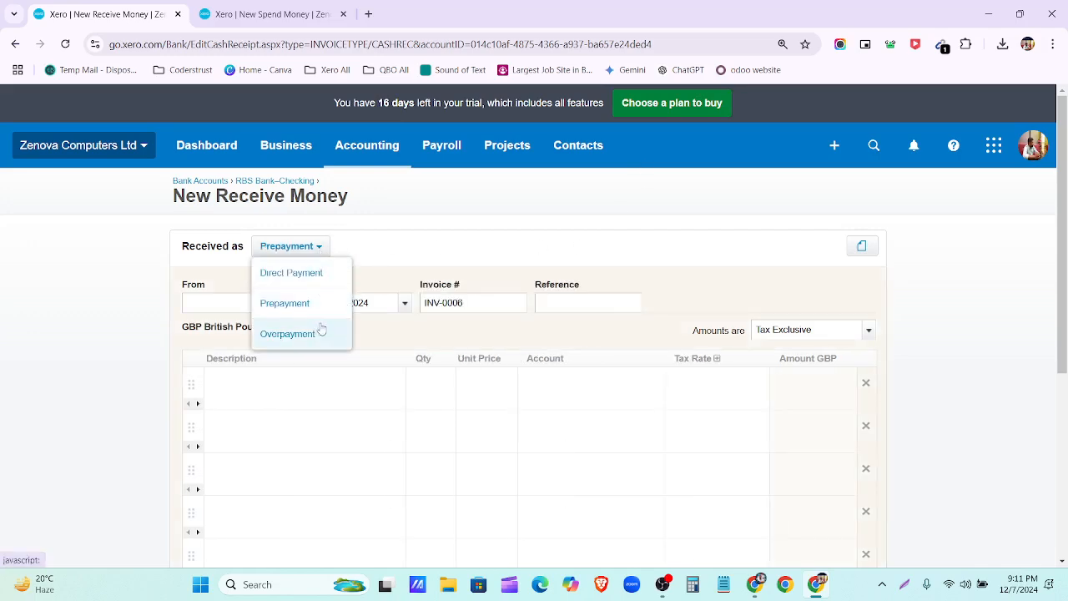
{"action": "left_click", "coordinate": [321, 332]}
{"action": "left_click", "coordinate": [320, 249]}
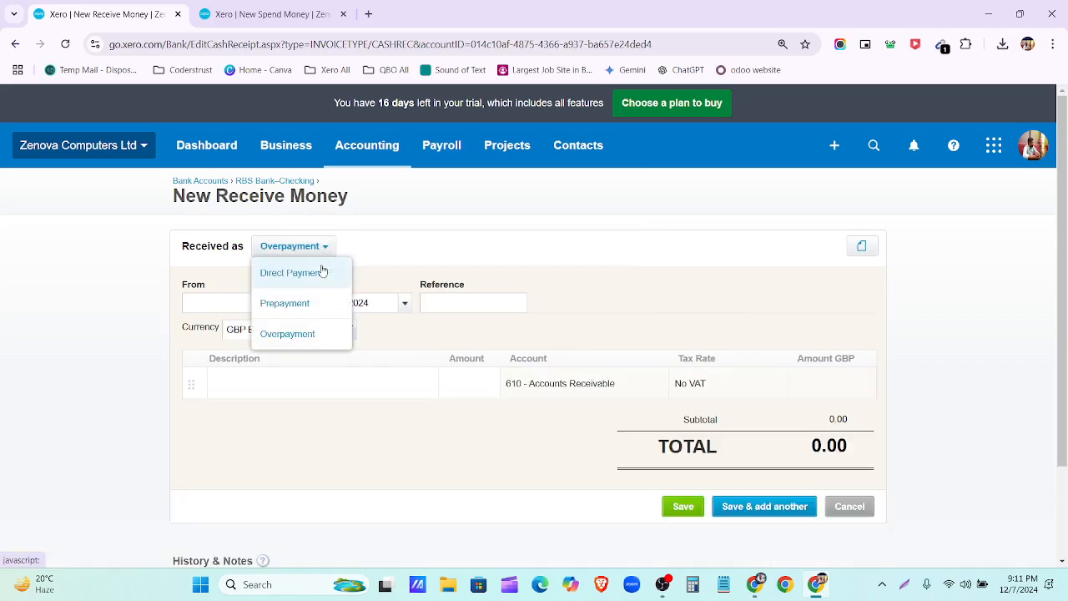
{"action": "left_click", "coordinate": [324, 269]}
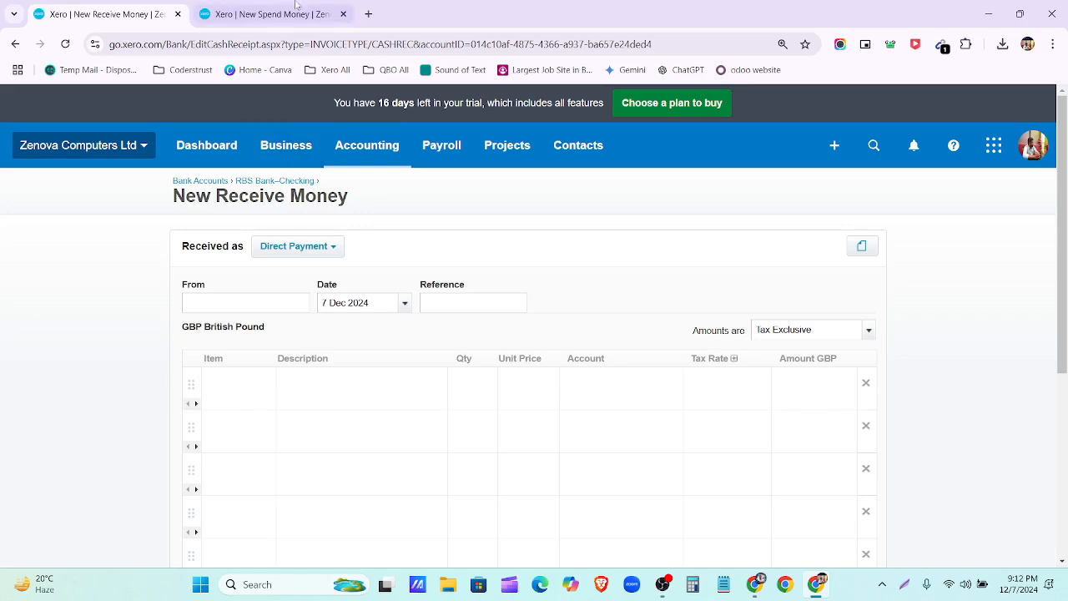
Step: On the Spend Money form, try Spent as Prepayment and Overpayment, then revert to Direct Payment
{"action": "left_click", "coordinate": [250, 15]}
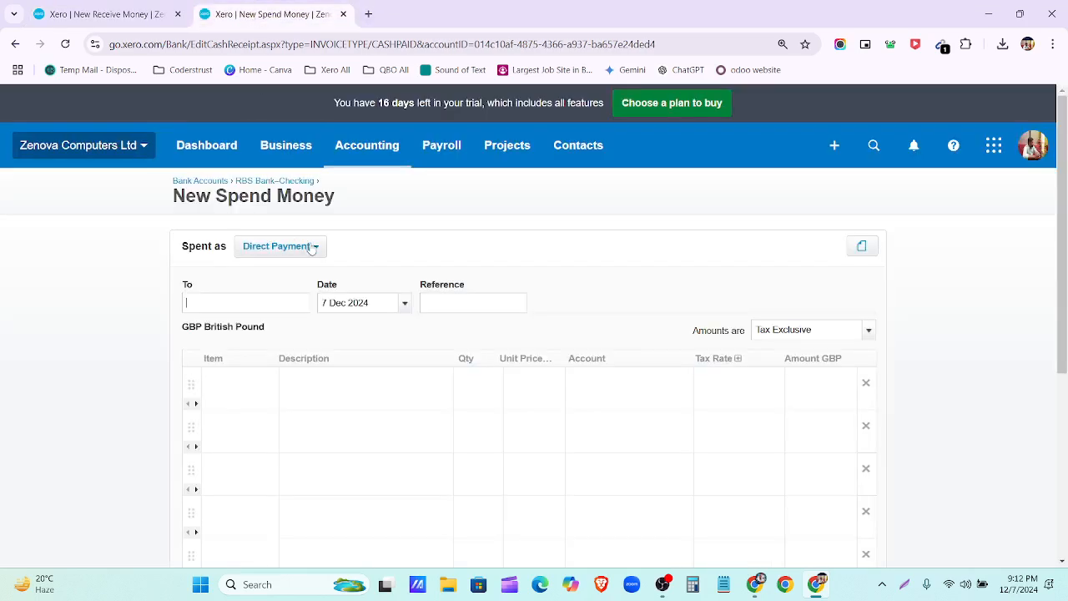
{"action": "left_click", "coordinate": [314, 249]}
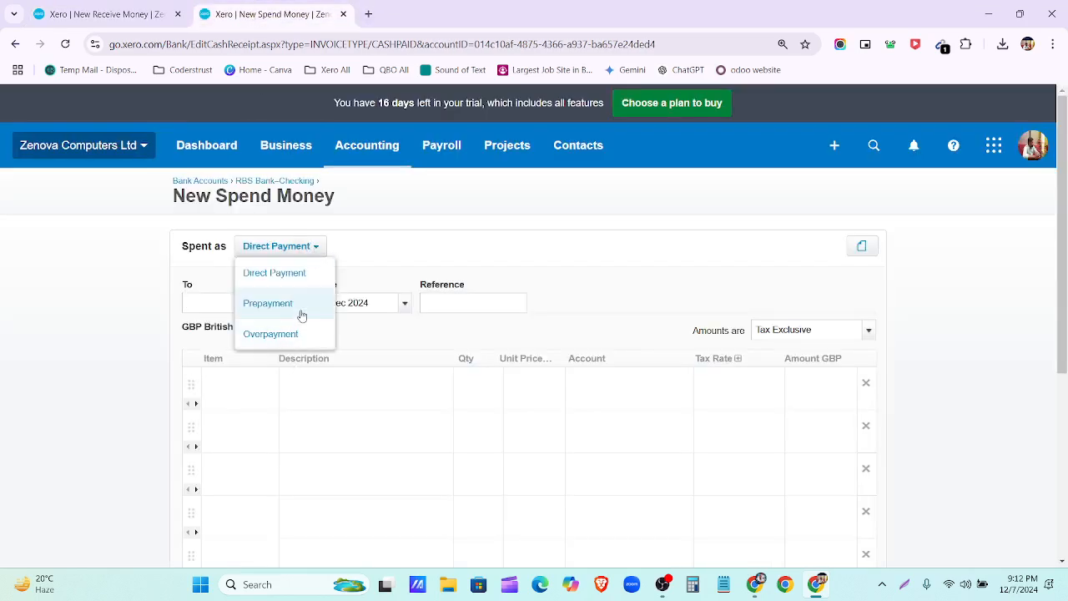
{"action": "left_click", "coordinate": [293, 307]}
{"action": "left_click", "coordinate": [302, 246]}
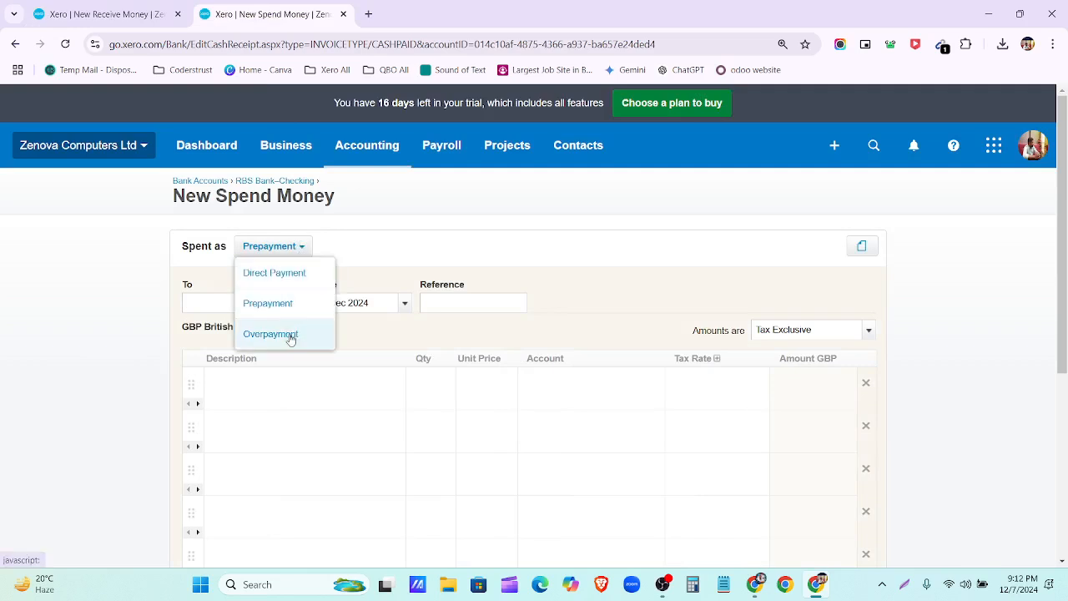
{"action": "left_click", "coordinate": [286, 334]}
{"action": "left_click", "coordinate": [308, 247]}
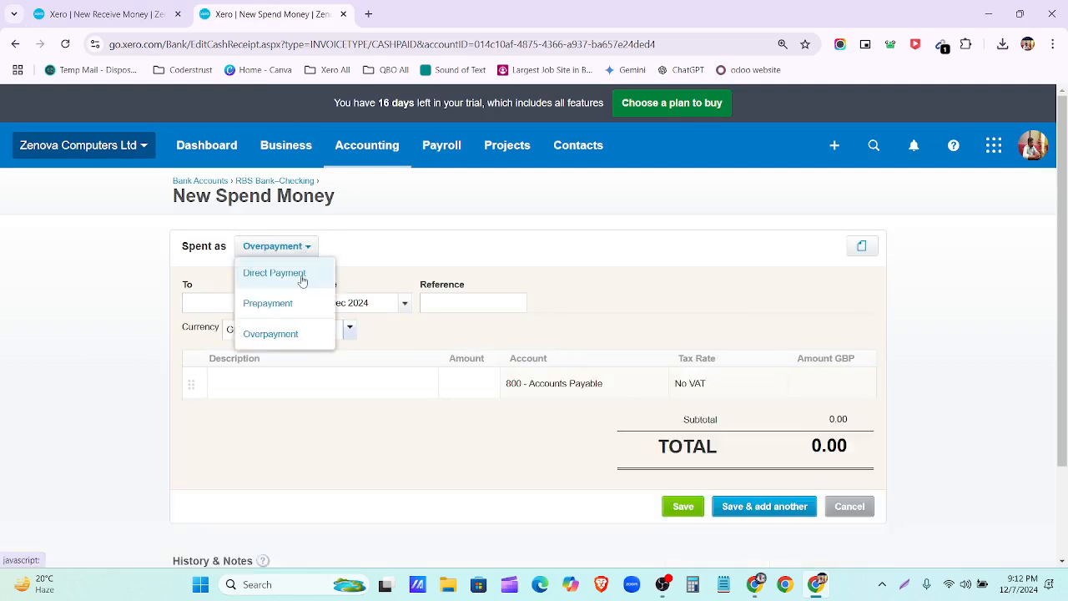
{"action": "left_click", "coordinate": [302, 276]}
{"action": "left_click", "coordinate": [308, 249]}
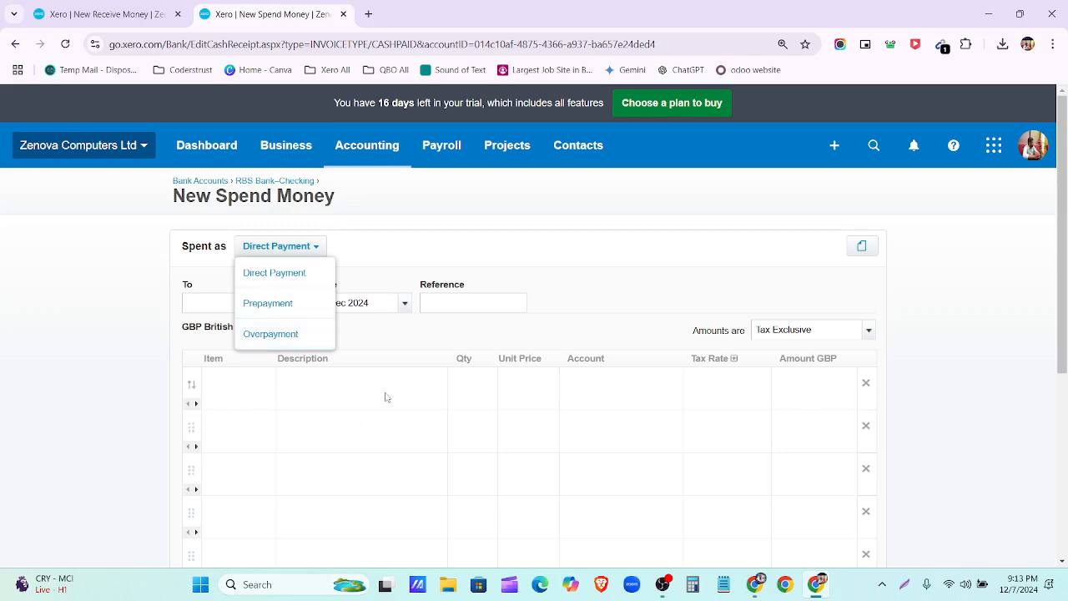
{"action": "left_click", "coordinate": [406, 259]}
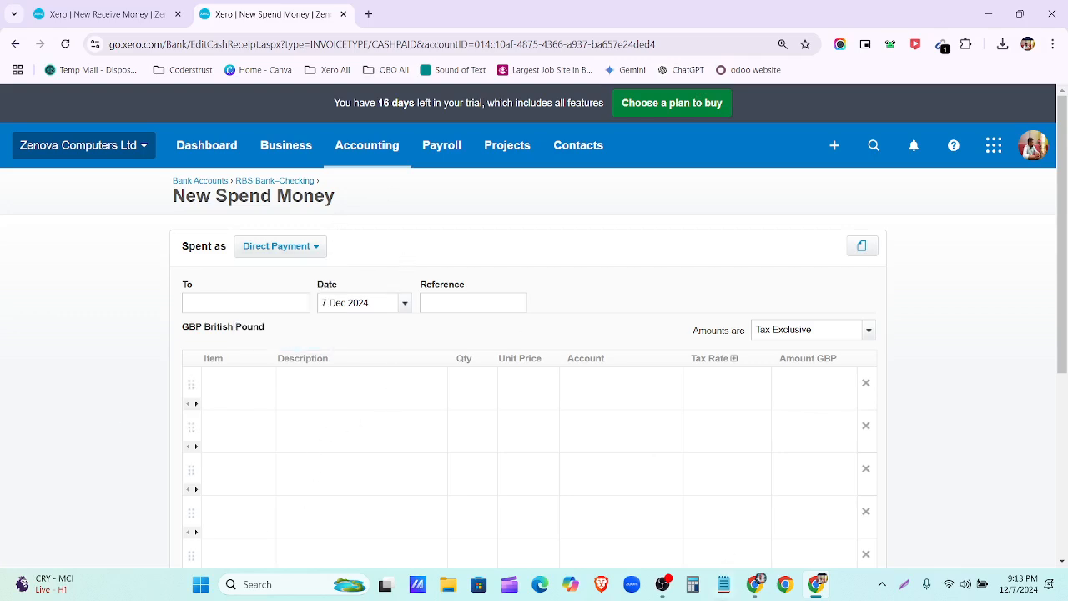
Step: Highlight the Transfer money task in the assignment document, then bring up Xero's new-record list
{"action": "left_click", "coordinate": [755, 584]}
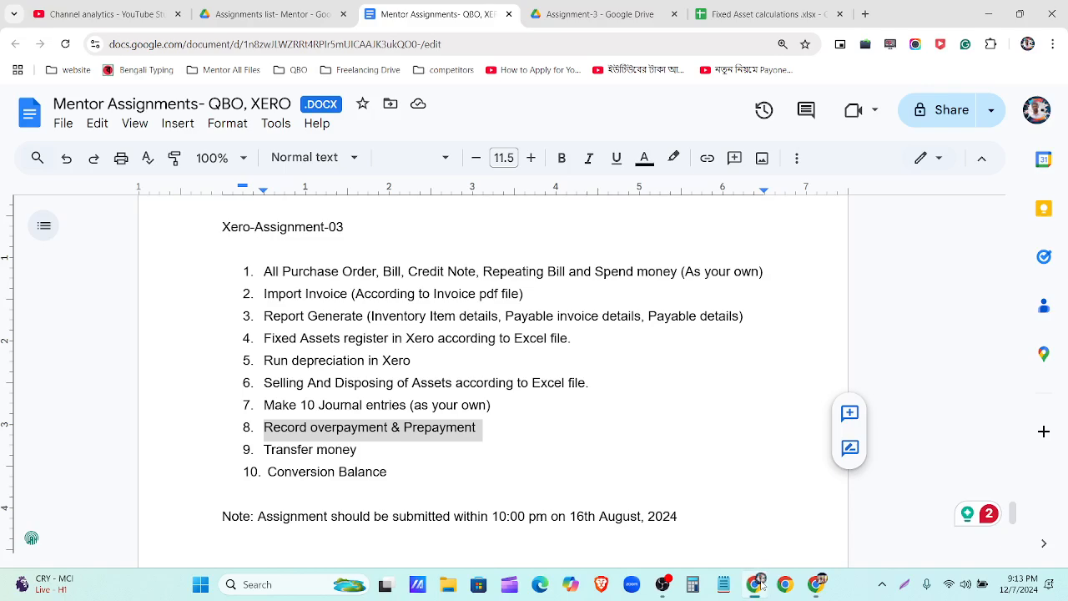
{"action": "triple_click", "coordinate": [370, 451]}
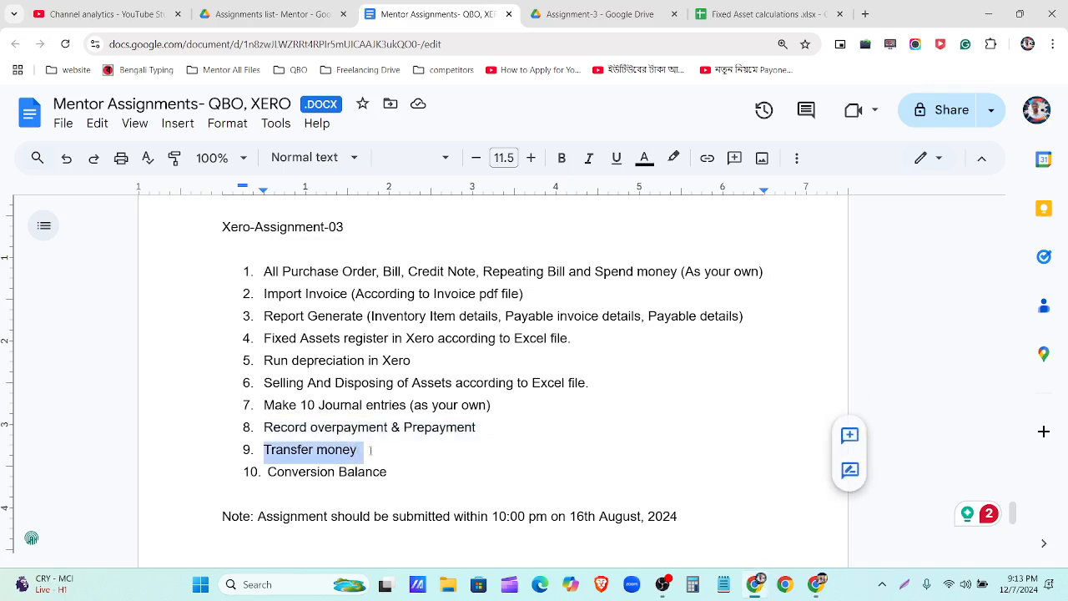
{"action": "left_click", "coordinate": [816, 584]}
{"action": "left_click", "coordinate": [833, 146]}
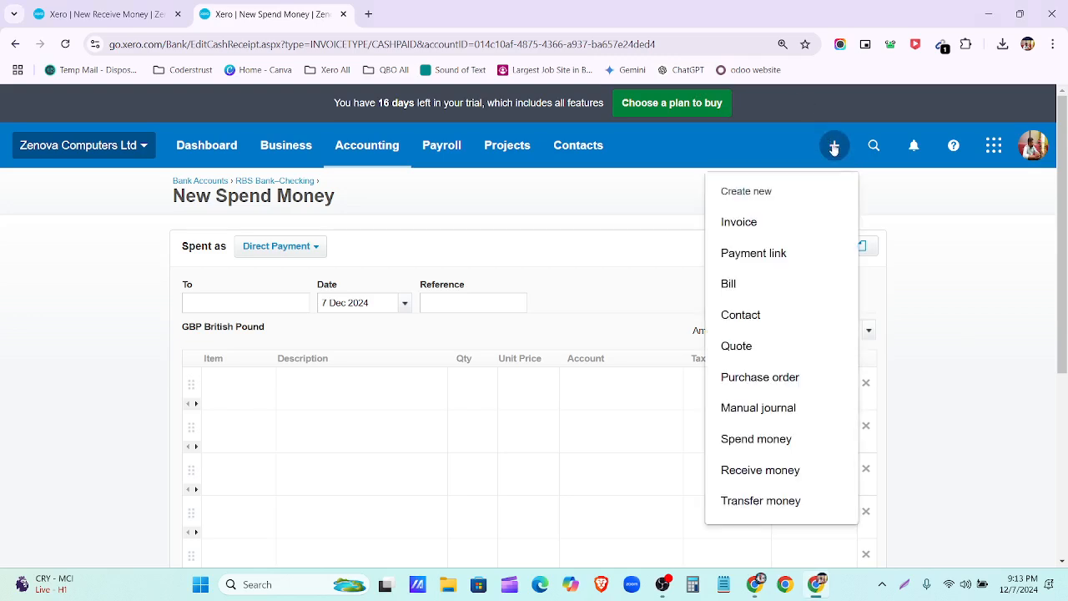
Step: Set up a transfer from RBS Bank–Checking to CREDIT ONE BANK CREDIT CARD
{"action": "left_click", "coordinate": [789, 504]}
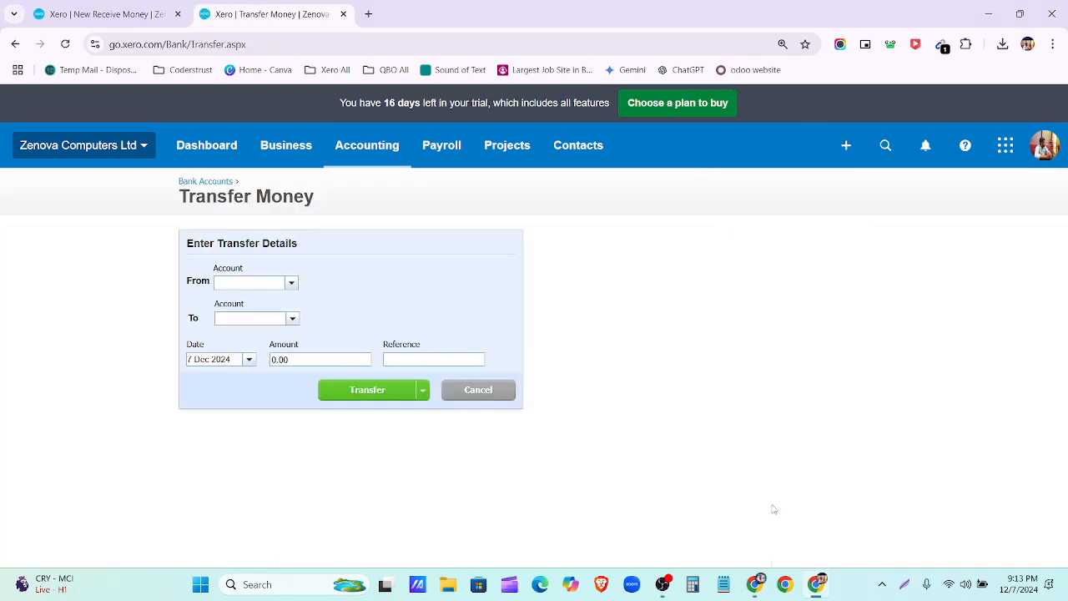
{"action": "left_click", "coordinate": [292, 284]}
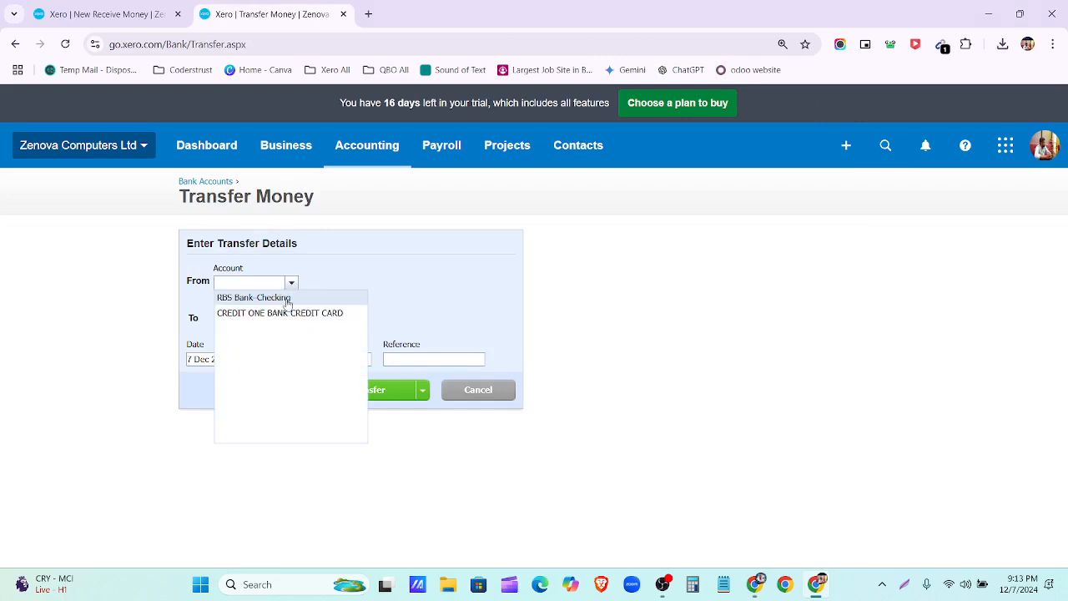
{"action": "left_click", "coordinate": [289, 298]}
{"action": "left_click", "coordinate": [292, 319]}
{"action": "left_click", "coordinate": [301, 348]}
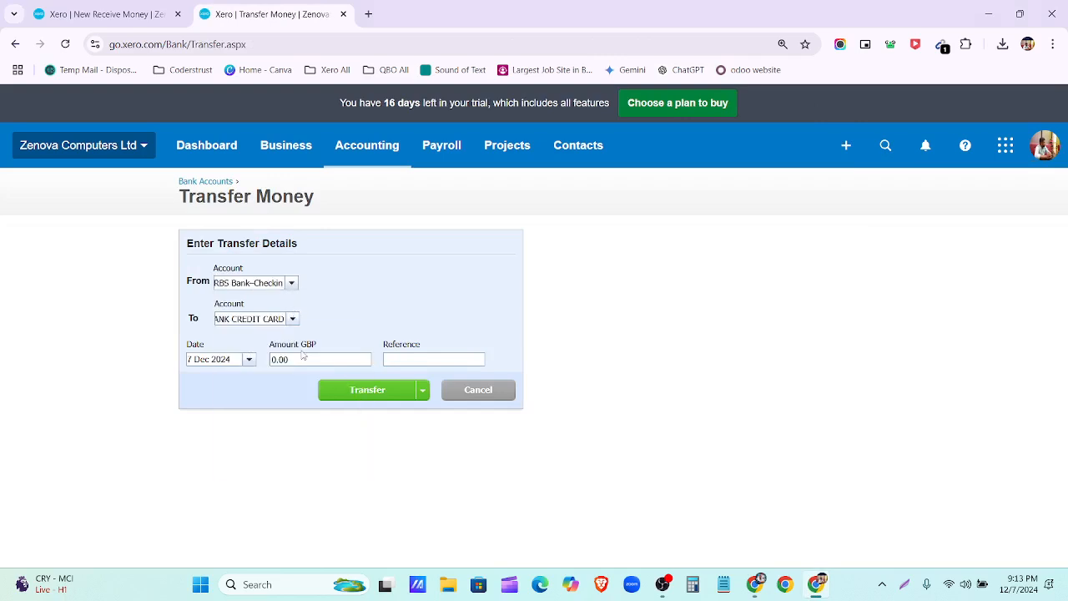
Step: Date the transfer 7 Dec 2024, enter an amount of 70, and complete it
{"action": "left_click", "coordinate": [248, 360]}
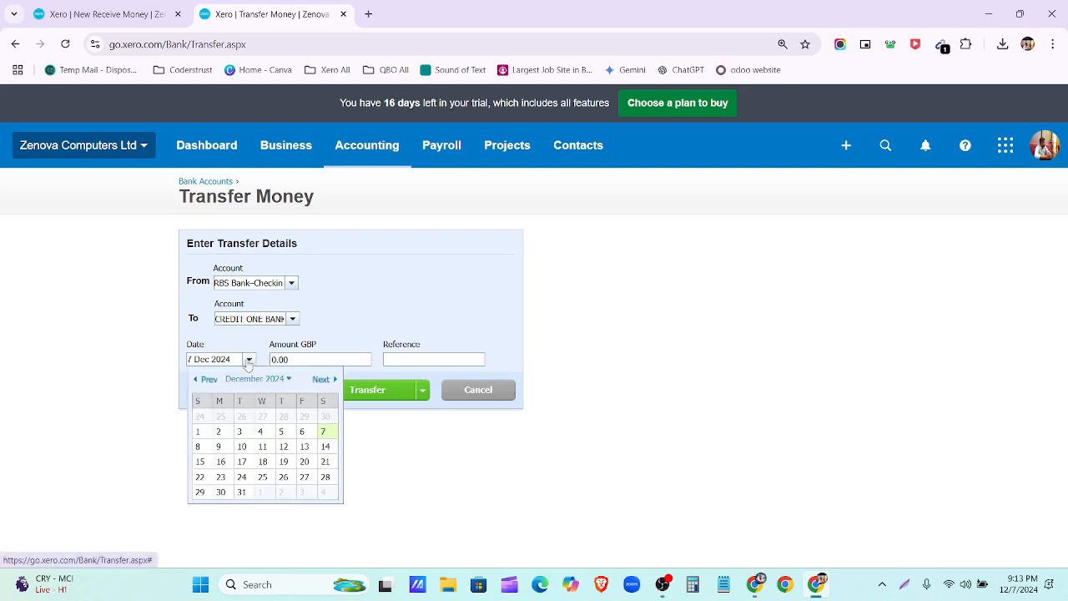
{"action": "left_click", "coordinate": [305, 360]}
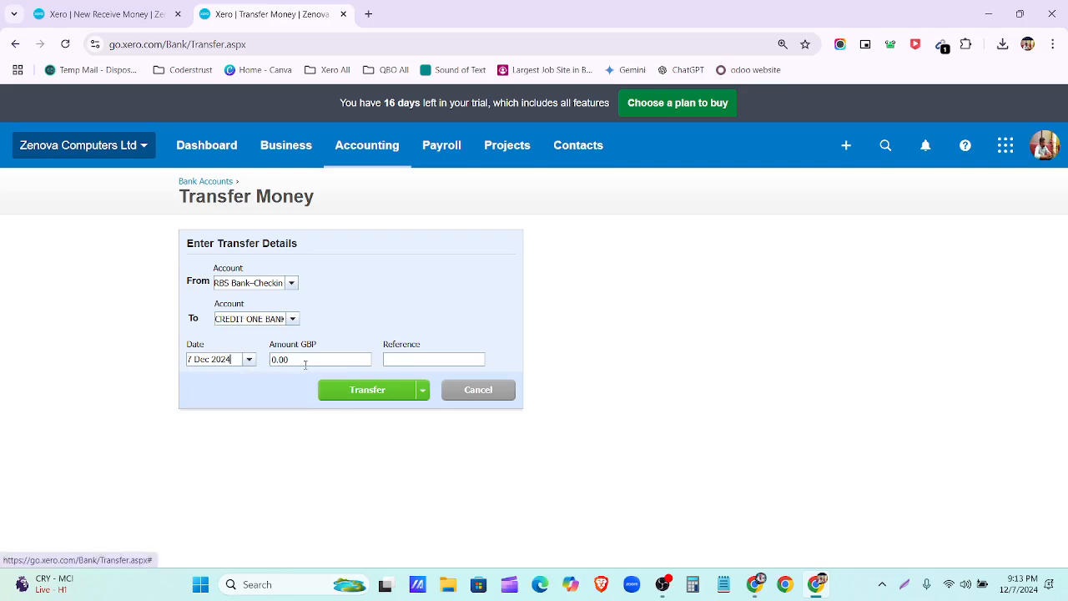
{"action": "type", "text": "7"}
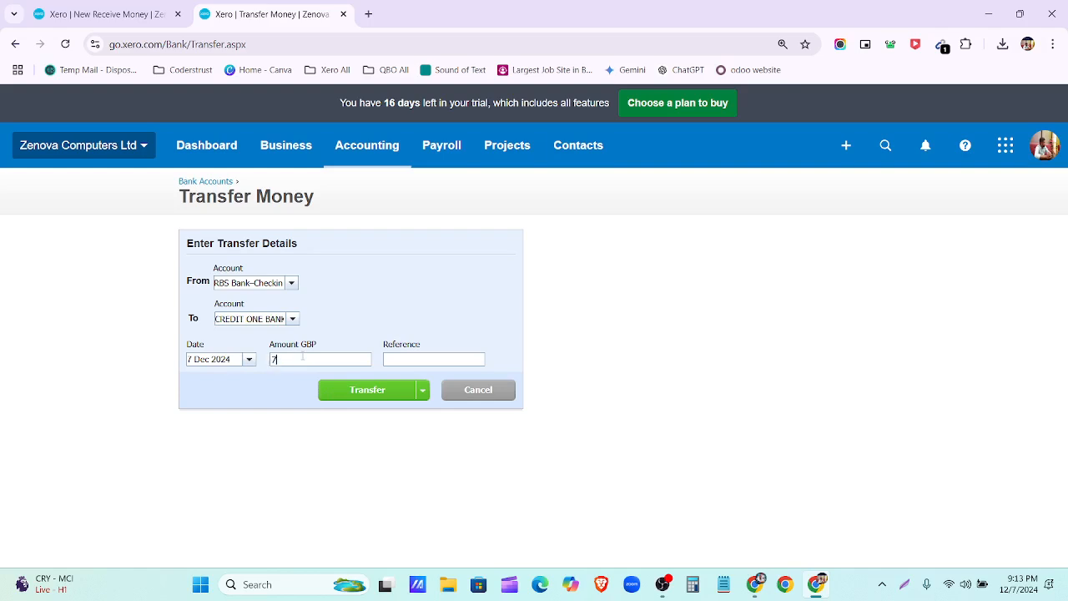
{"action": "type", "text": "0"}
{"action": "left_click", "coordinate": [422, 392]}
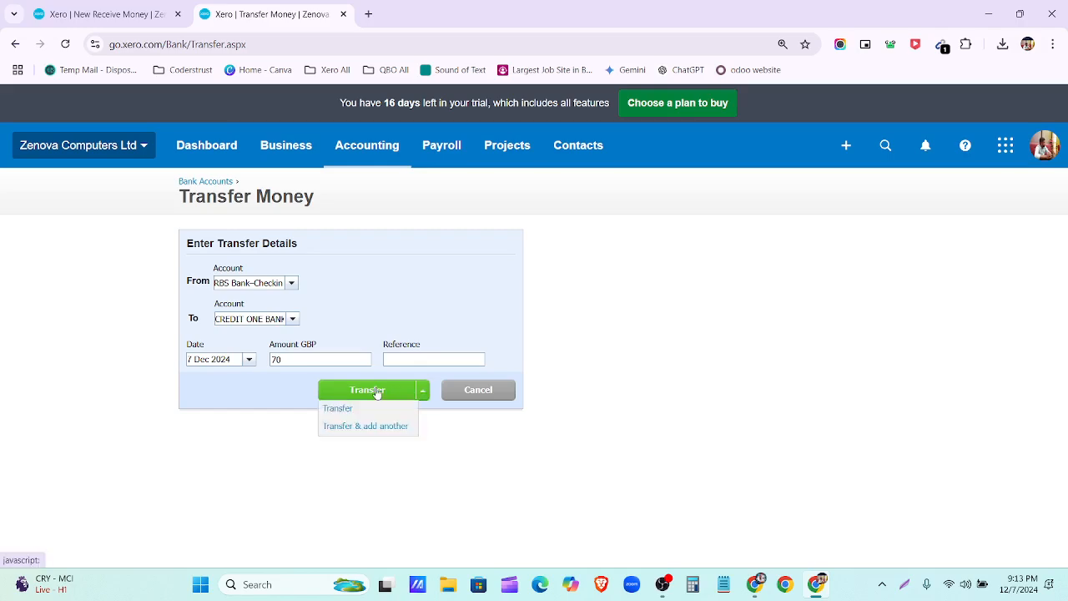
{"action": "left_click", "coordinate": [377, 389]}
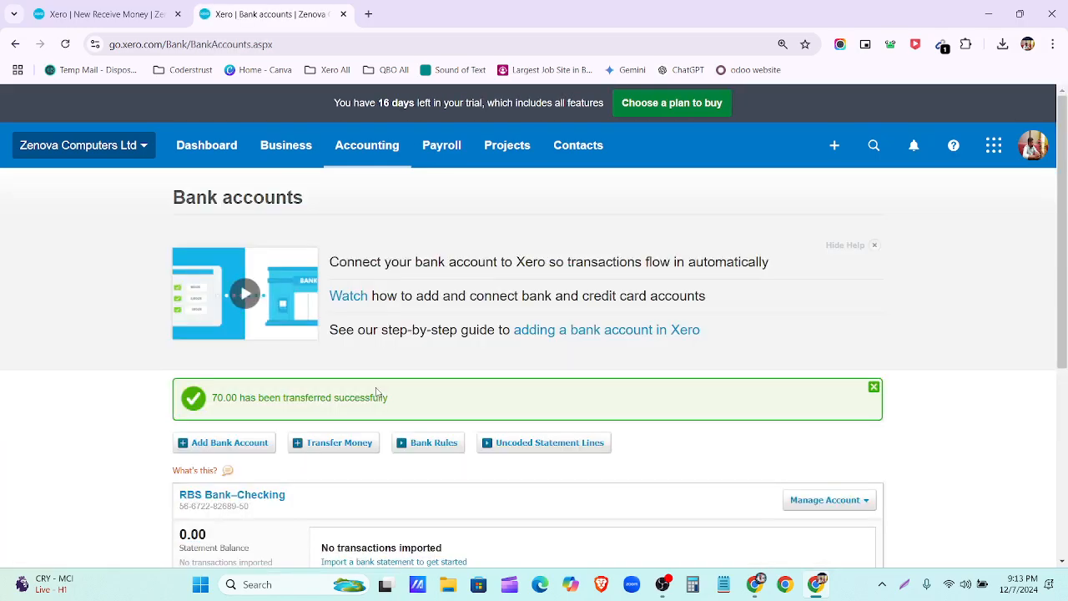
{"action": "scroll", "coordinate": [367, 397], "scroll_direction": "down", "scroll_amount": 5}
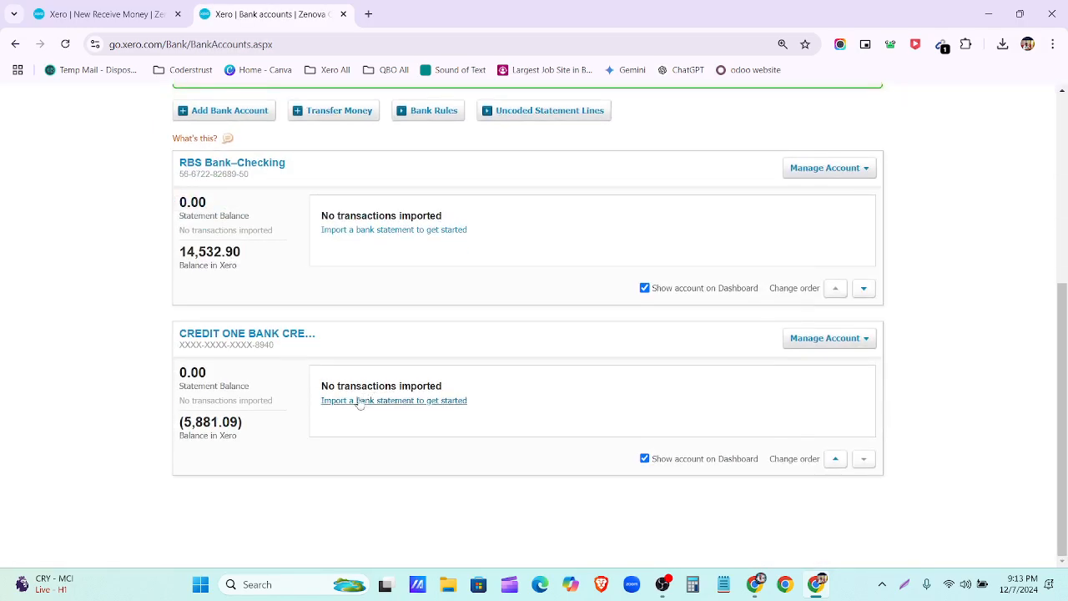
{"action": "left_click", "coordinate": [223, 164]}
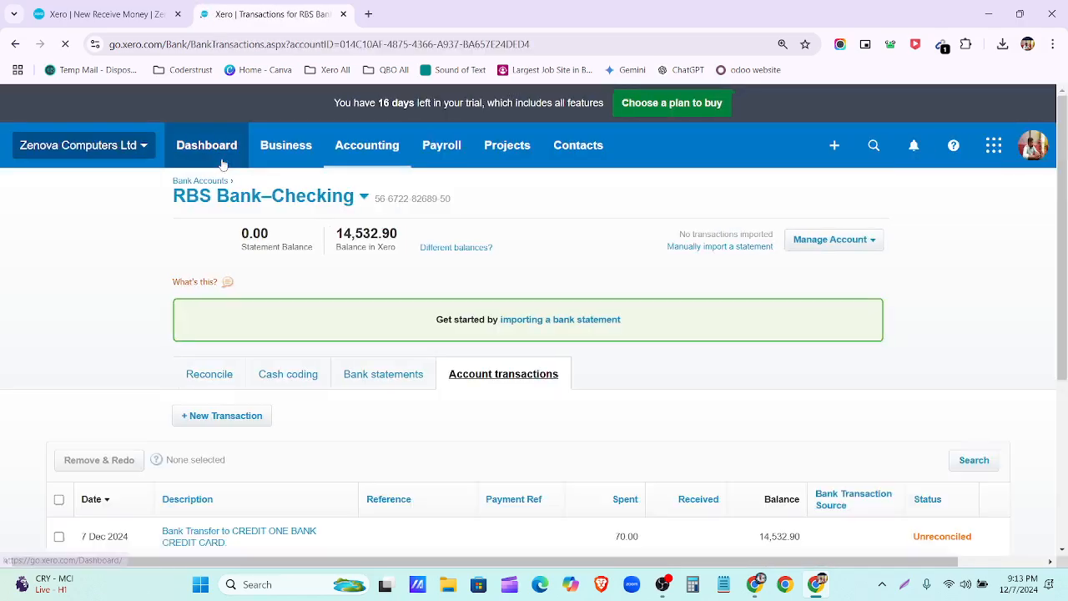
{"action": "scroll", "coordinate": [289, 517], "scroll_direction": "down", "scroll_amount": 3}
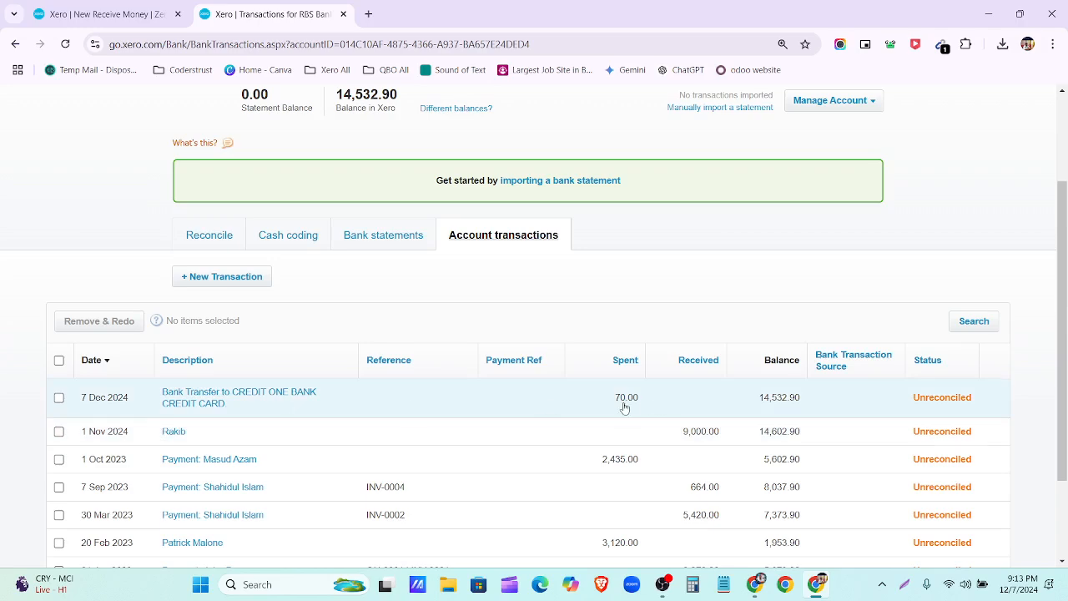
{"action": "scroll", "coordinate": [624, 408], "scroll_direction": "up", "scroll_amount": 2}
{"action": "left_click", "coordinate": [196, 182]}
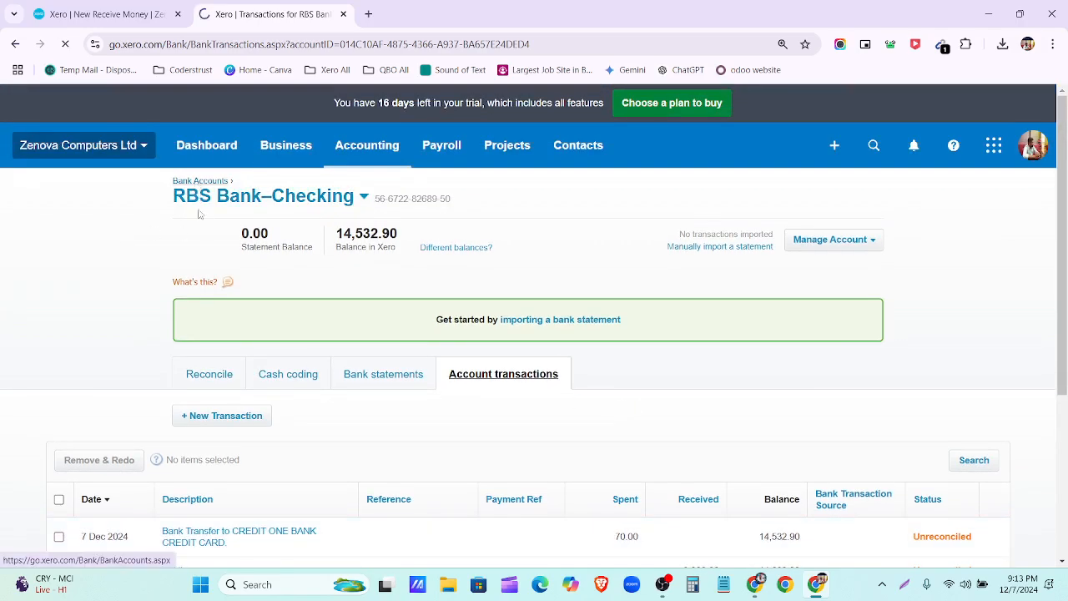
Step: Confirm the 70.00 transfer in CREDIT ONE BANK CREDIT CARD's transactions, then return to the assignment document
{"action": "scroll", "coordinate": [245, 312], "scroll_direction": "down", "scroll_amount": 2}
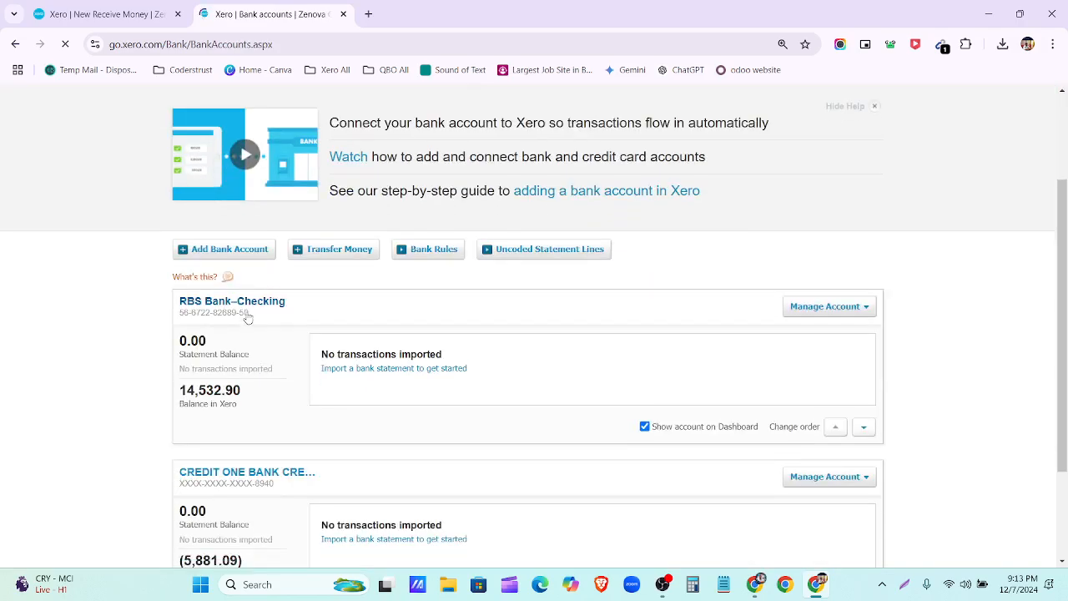
{"action": "left_click", "coordinate": [247, 475]}
{"action": "scroll", "coordinate": [508, 331], "scroll_direction": "down", "scroll_amount": 3}
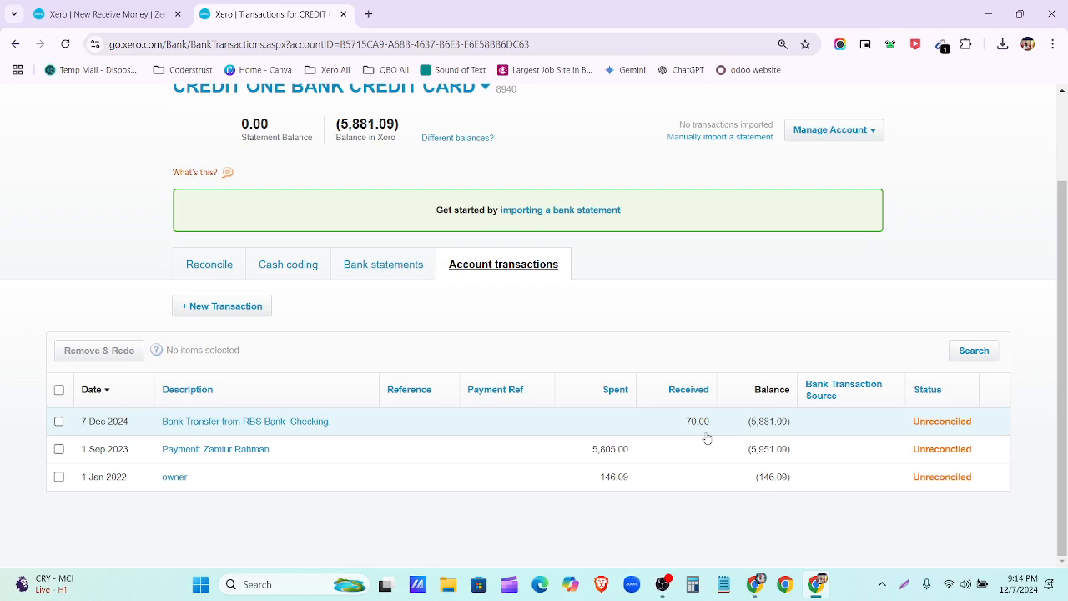
{"action": "left_click", "coordinate": [755, 584]}
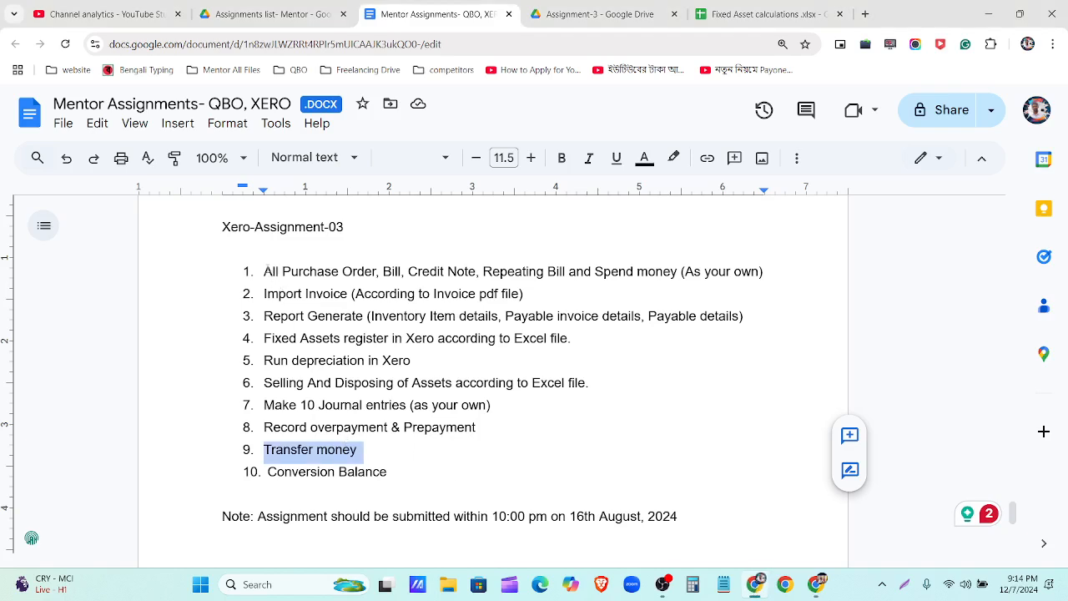
{"action": "left_click_drag", "start_coordinate": [265, 272], "coordinate": [423, 474]}
{"action": "left_click", "coordinate": [218, 227]}
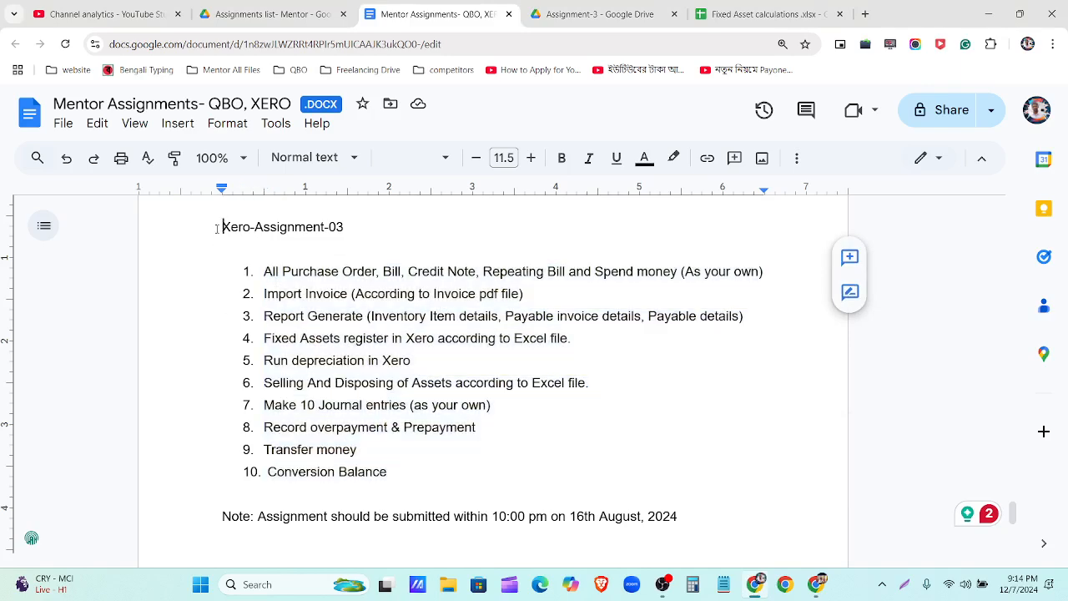